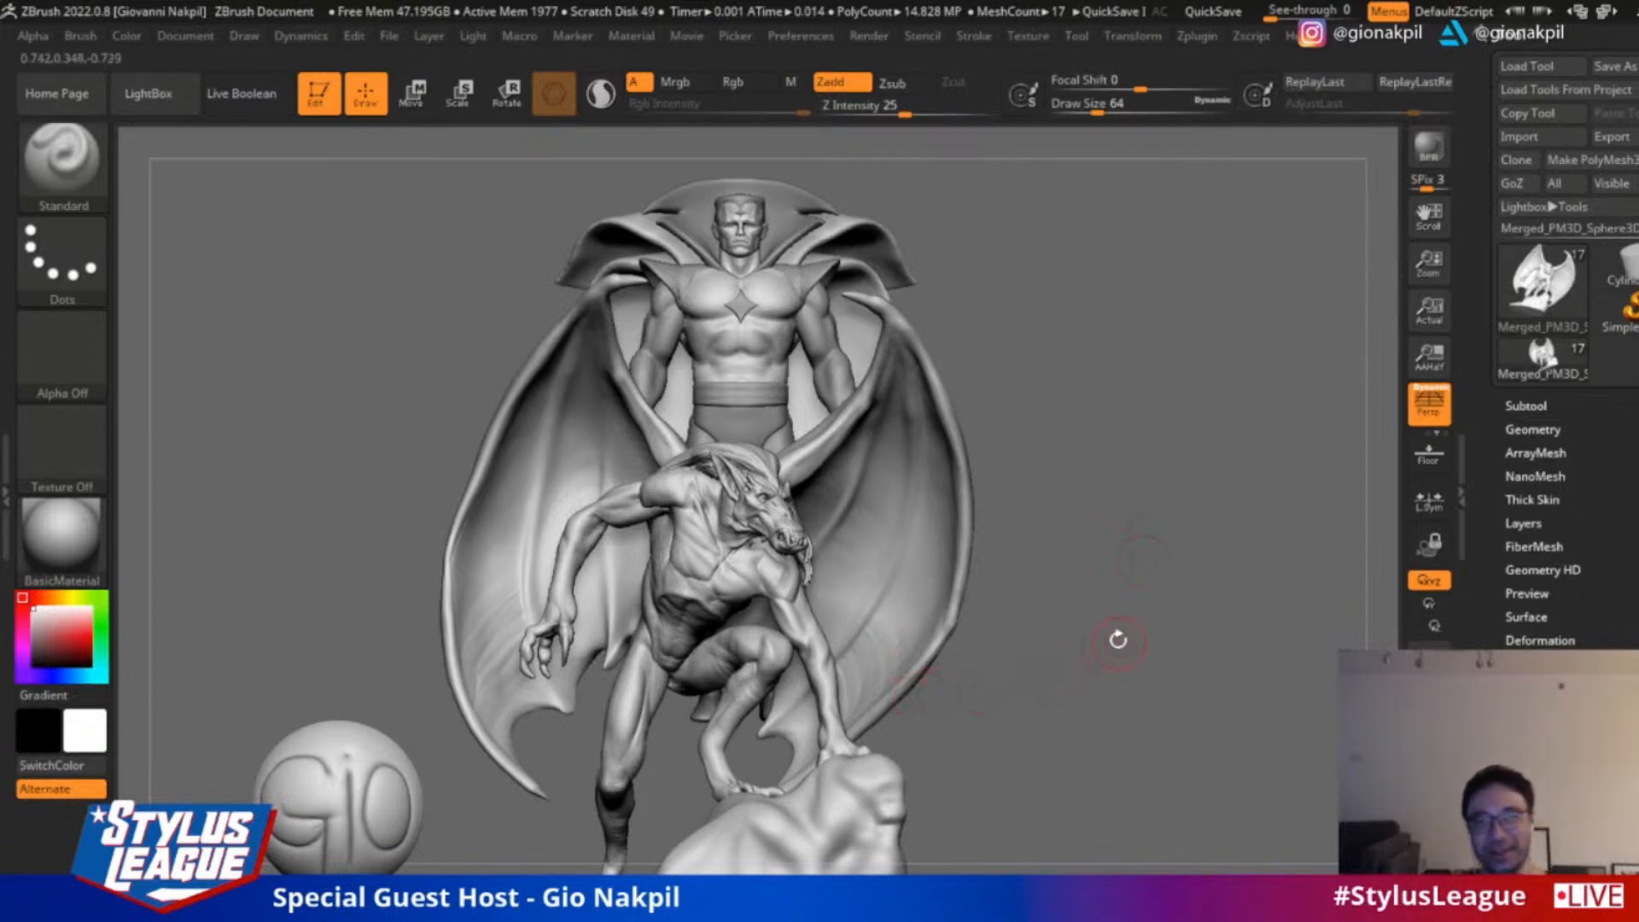
Examine the caped figure and the crouching winged creature from several angles, both up close and as a whole composition
drag(1143, 628, 1195, 647)
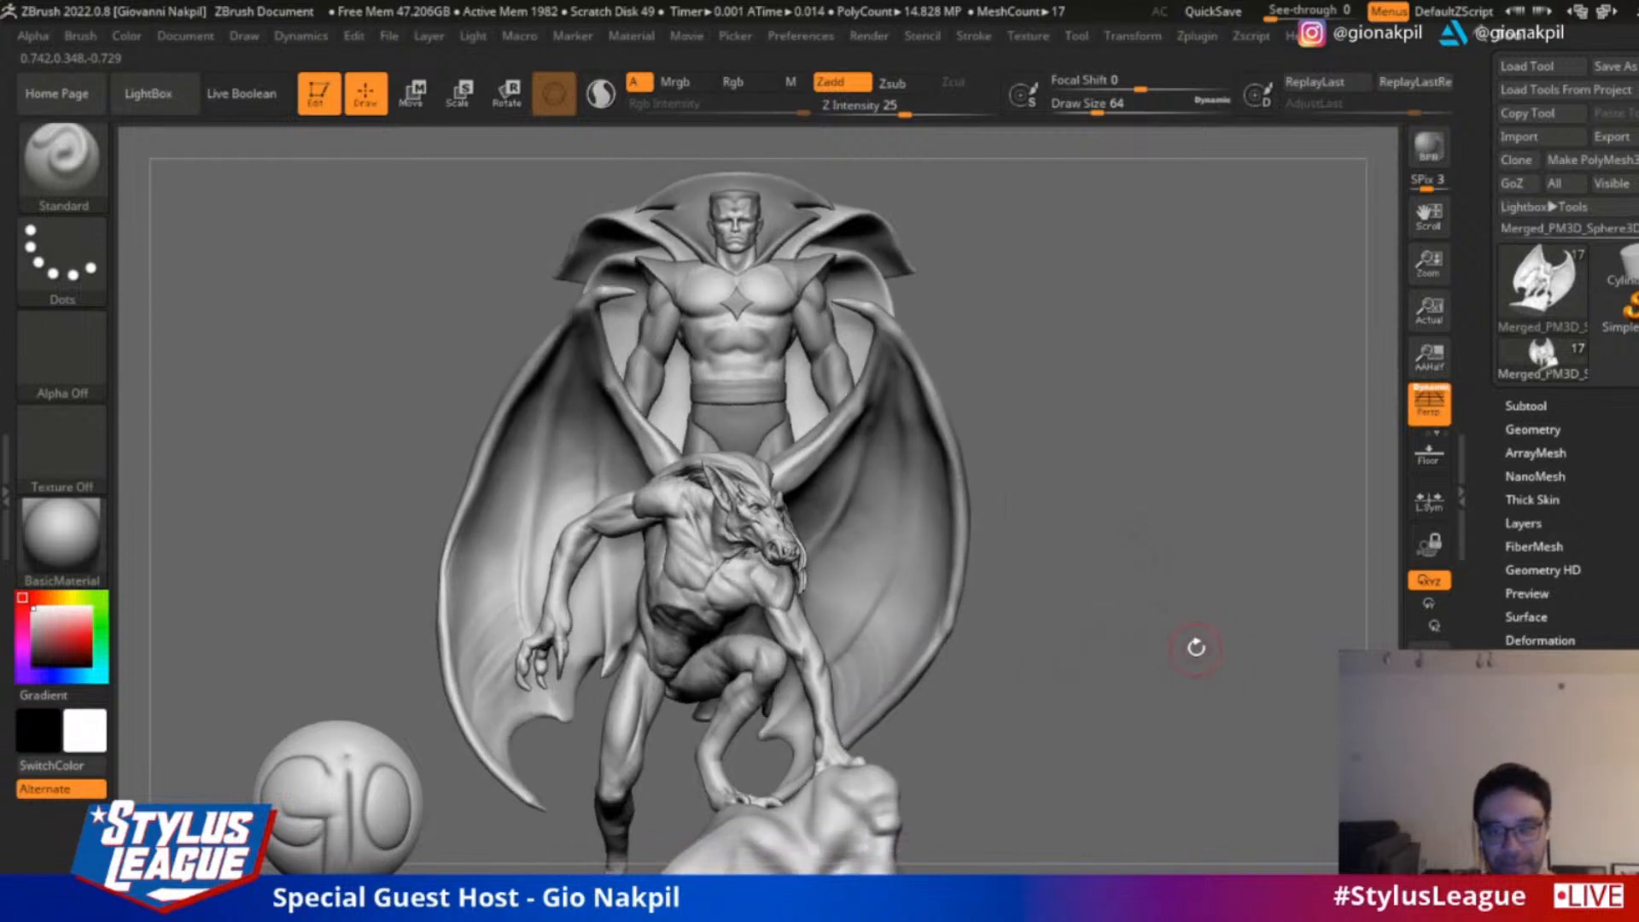
alt+drag(1098, 575, 1318, 485)
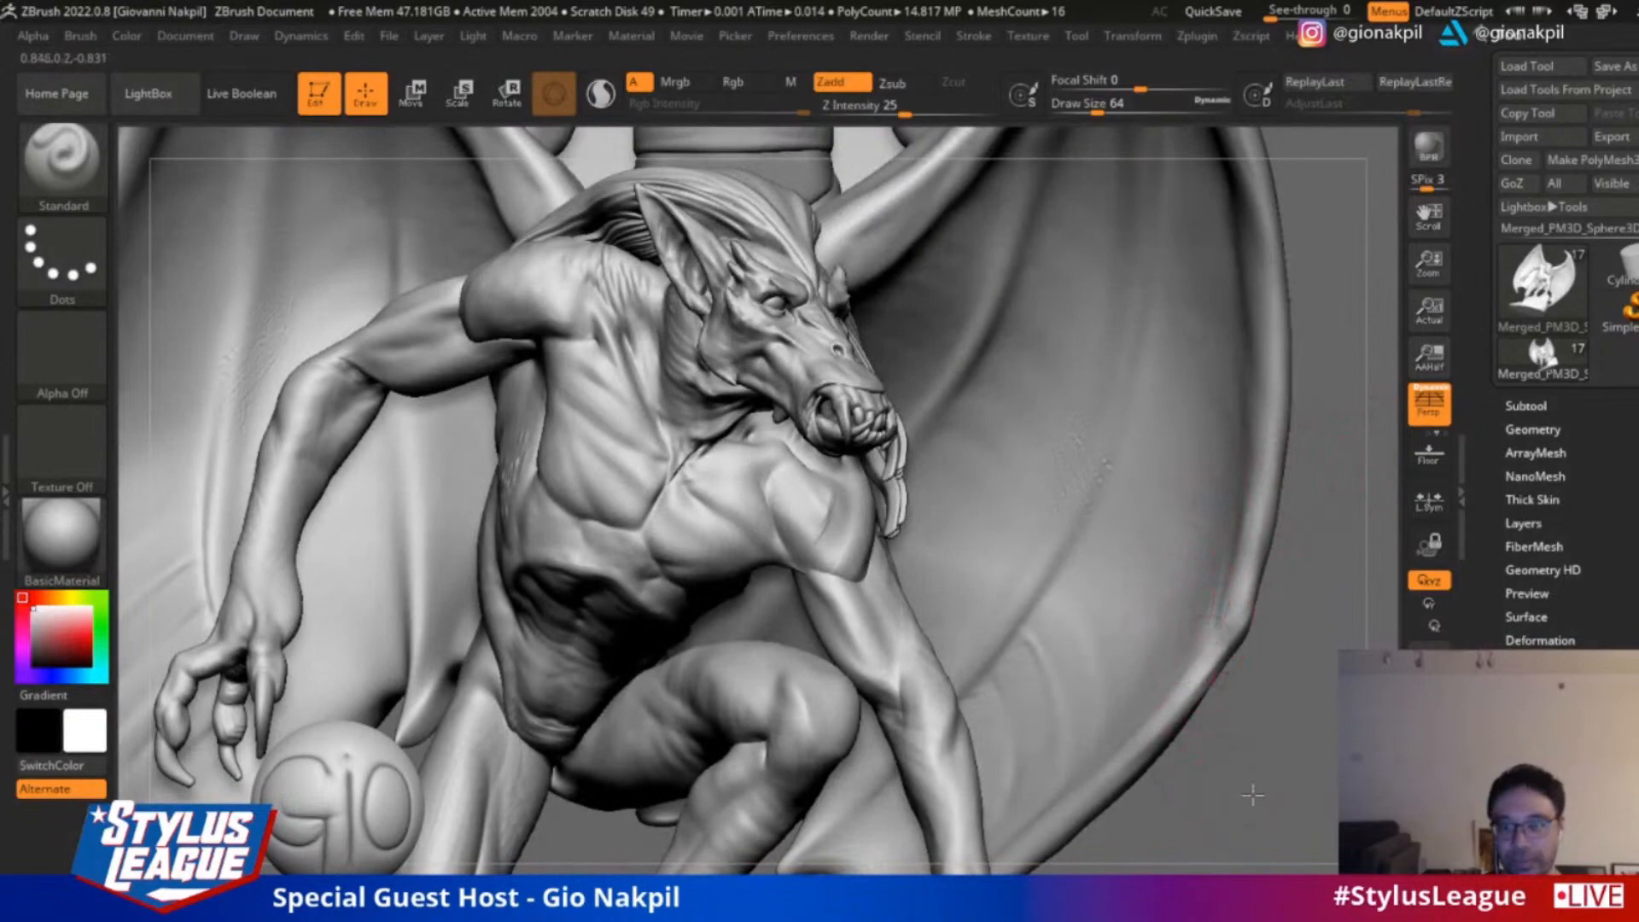
alt+drag(1252, 794, 1240, 633)
alt+drag(1207, 519, 1238, 603)
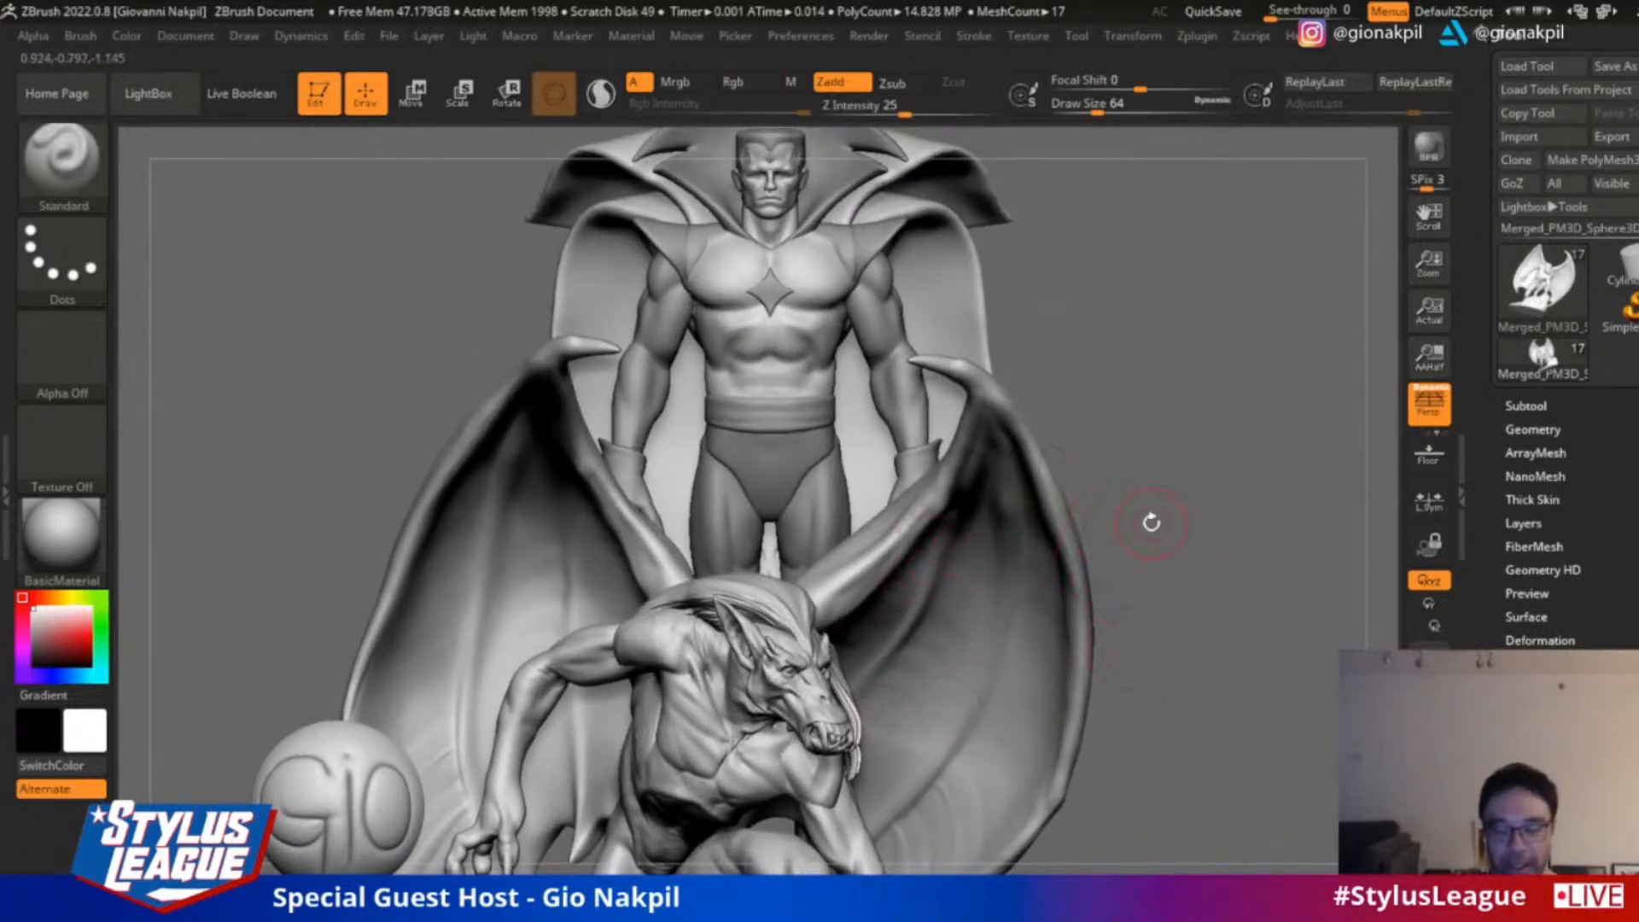
mouse_move(1098, 295)
alt+mouse_down()
mouse_move(1113, 401)
mouse_move(849, 351)
alt+mouse_up()
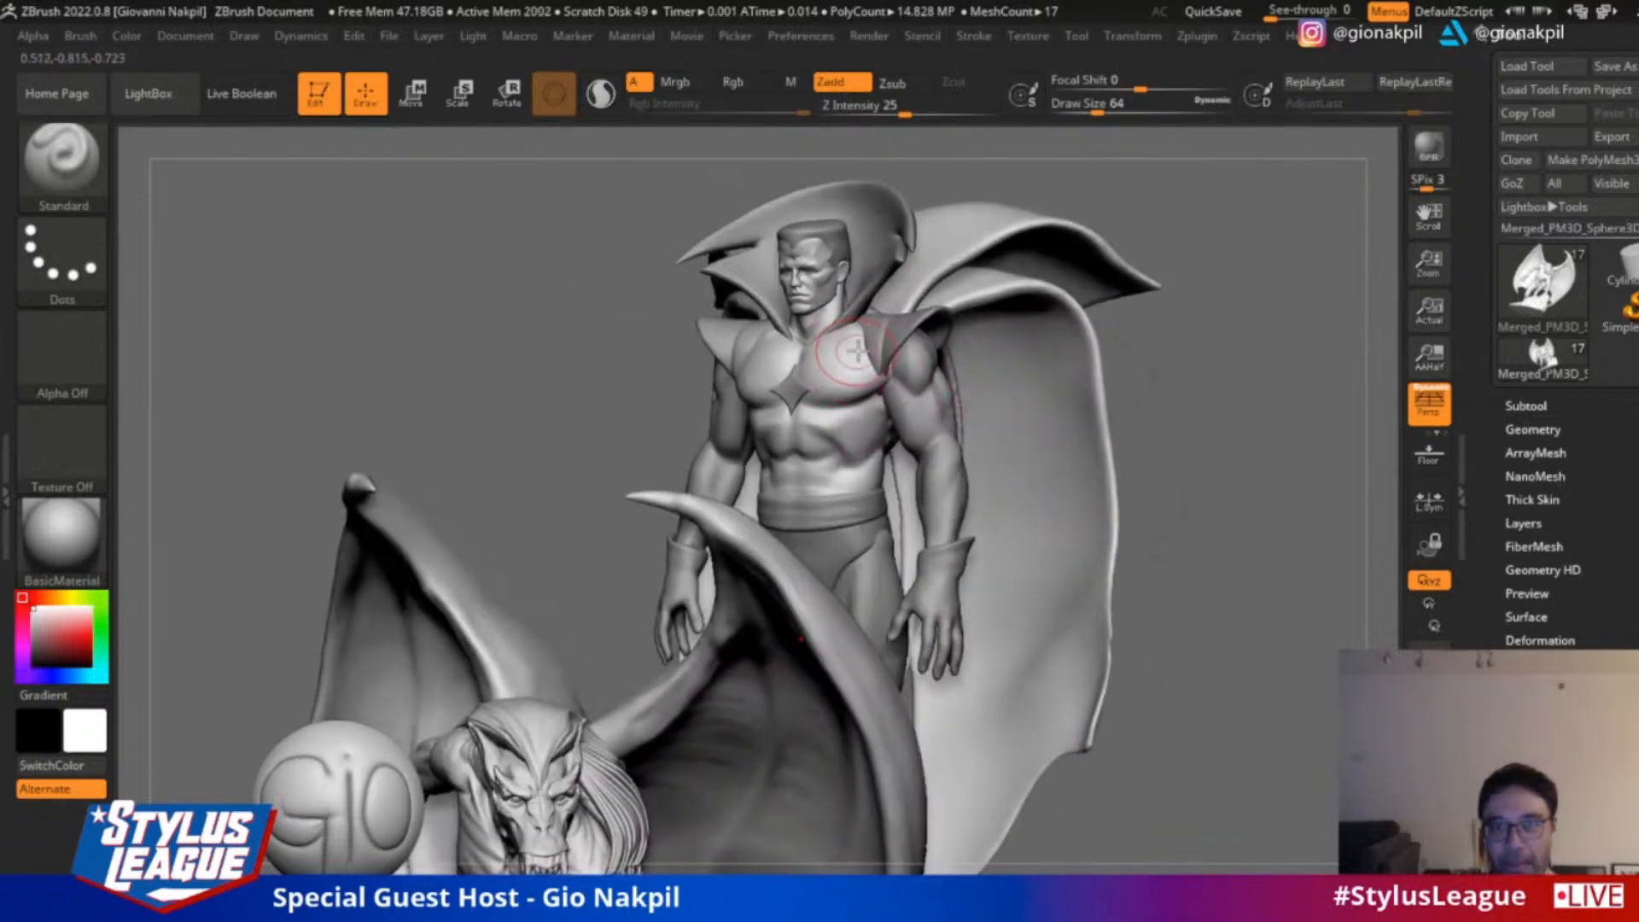
shift+drag(1165, 343, 1146, 343)
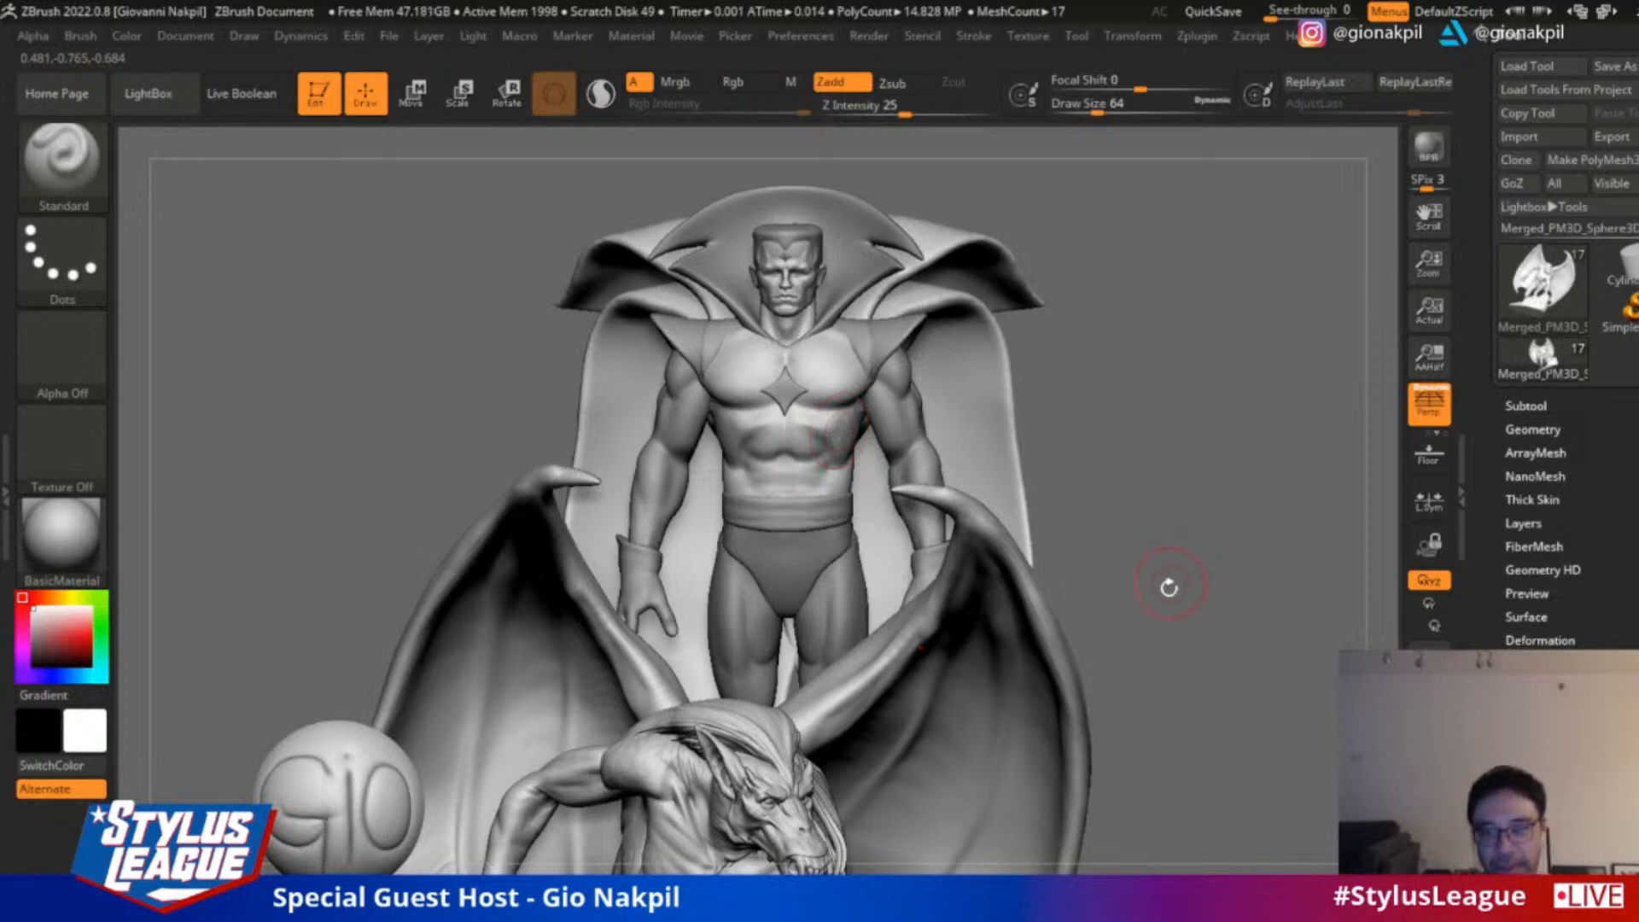
alt+drag(1175, 627, 1205, 479)
mouse_move(1147, 719)
shift+mouse_down()
mouse_move(1195, 682)
mouse_move(1216, 613)
shift+mouse_up()
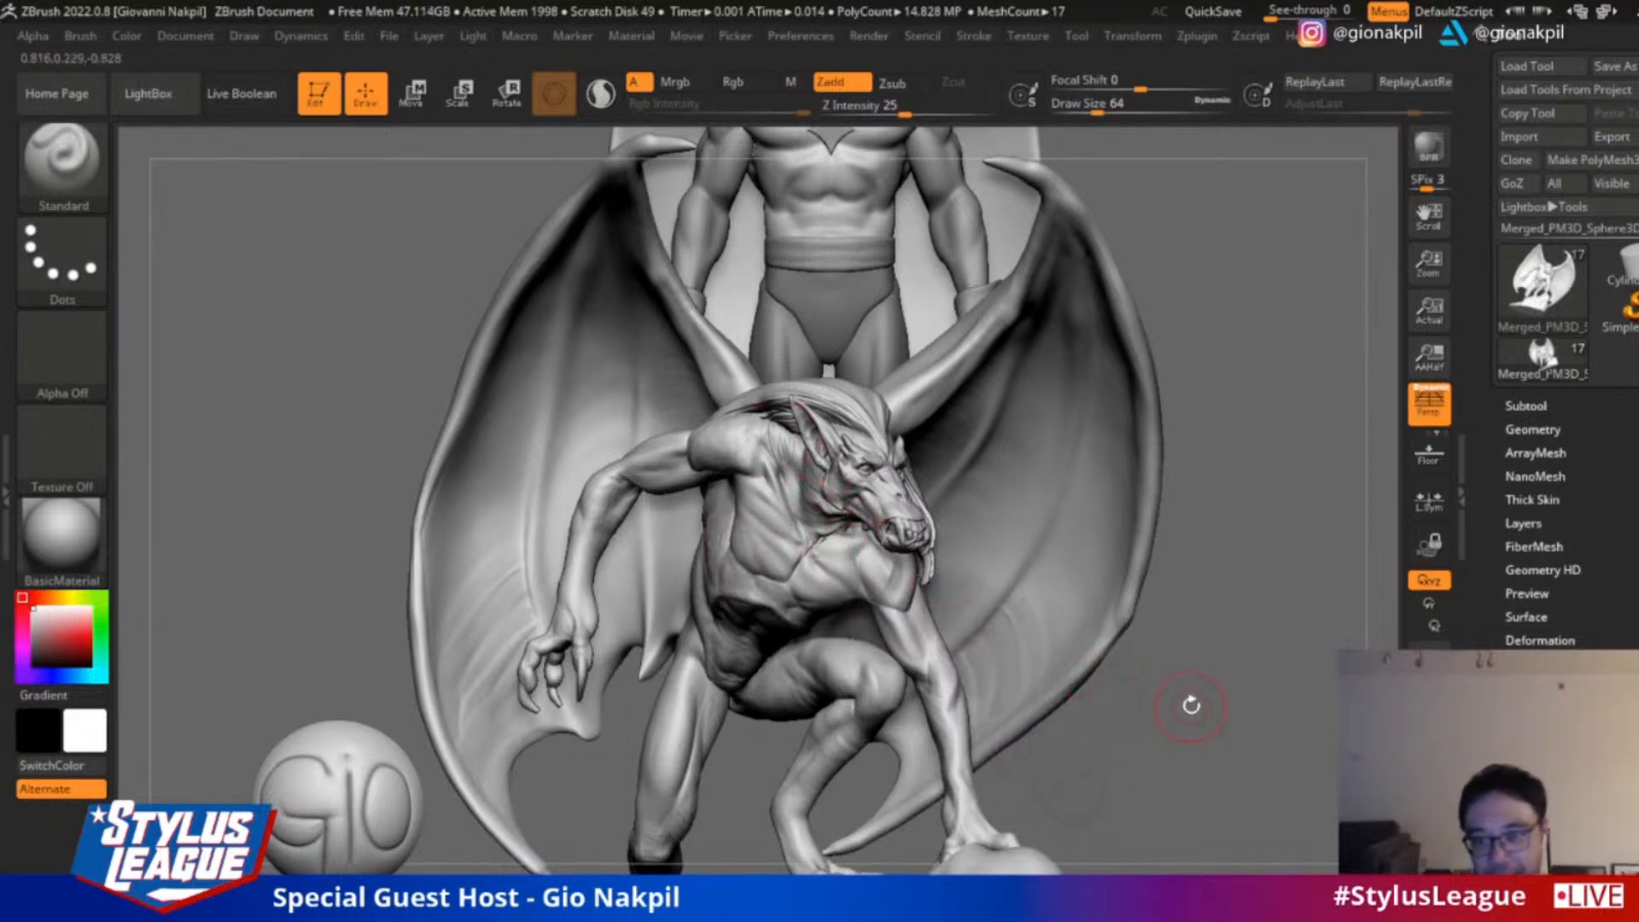
alt+drag(1191, 705, 1195, 832)
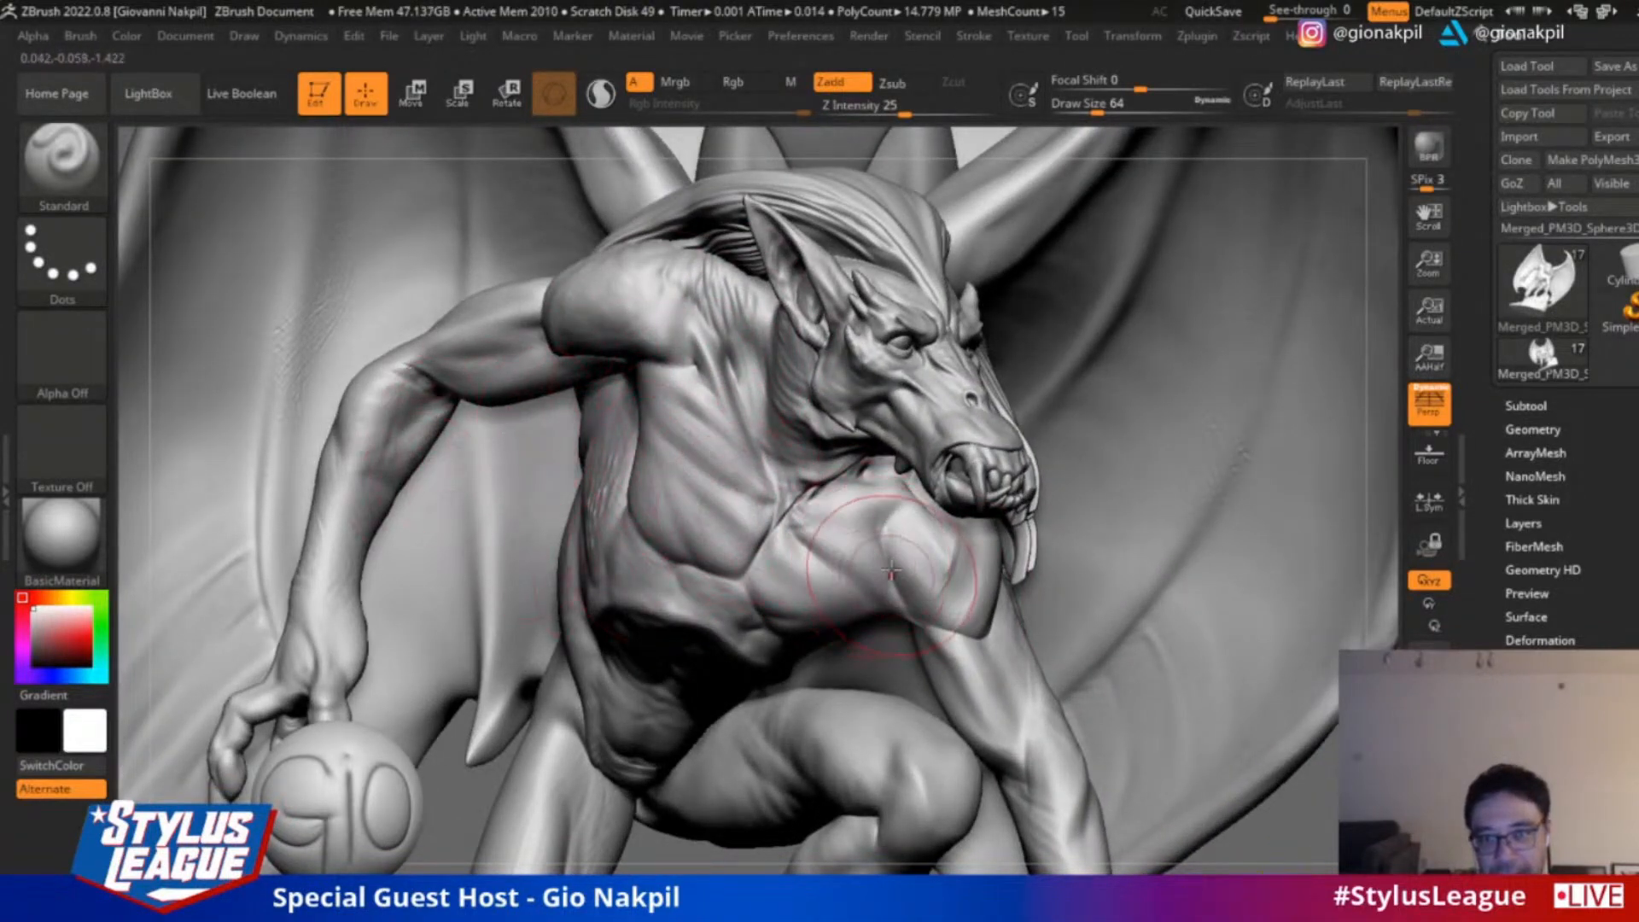
drag(1324, 819, 1319, 768)
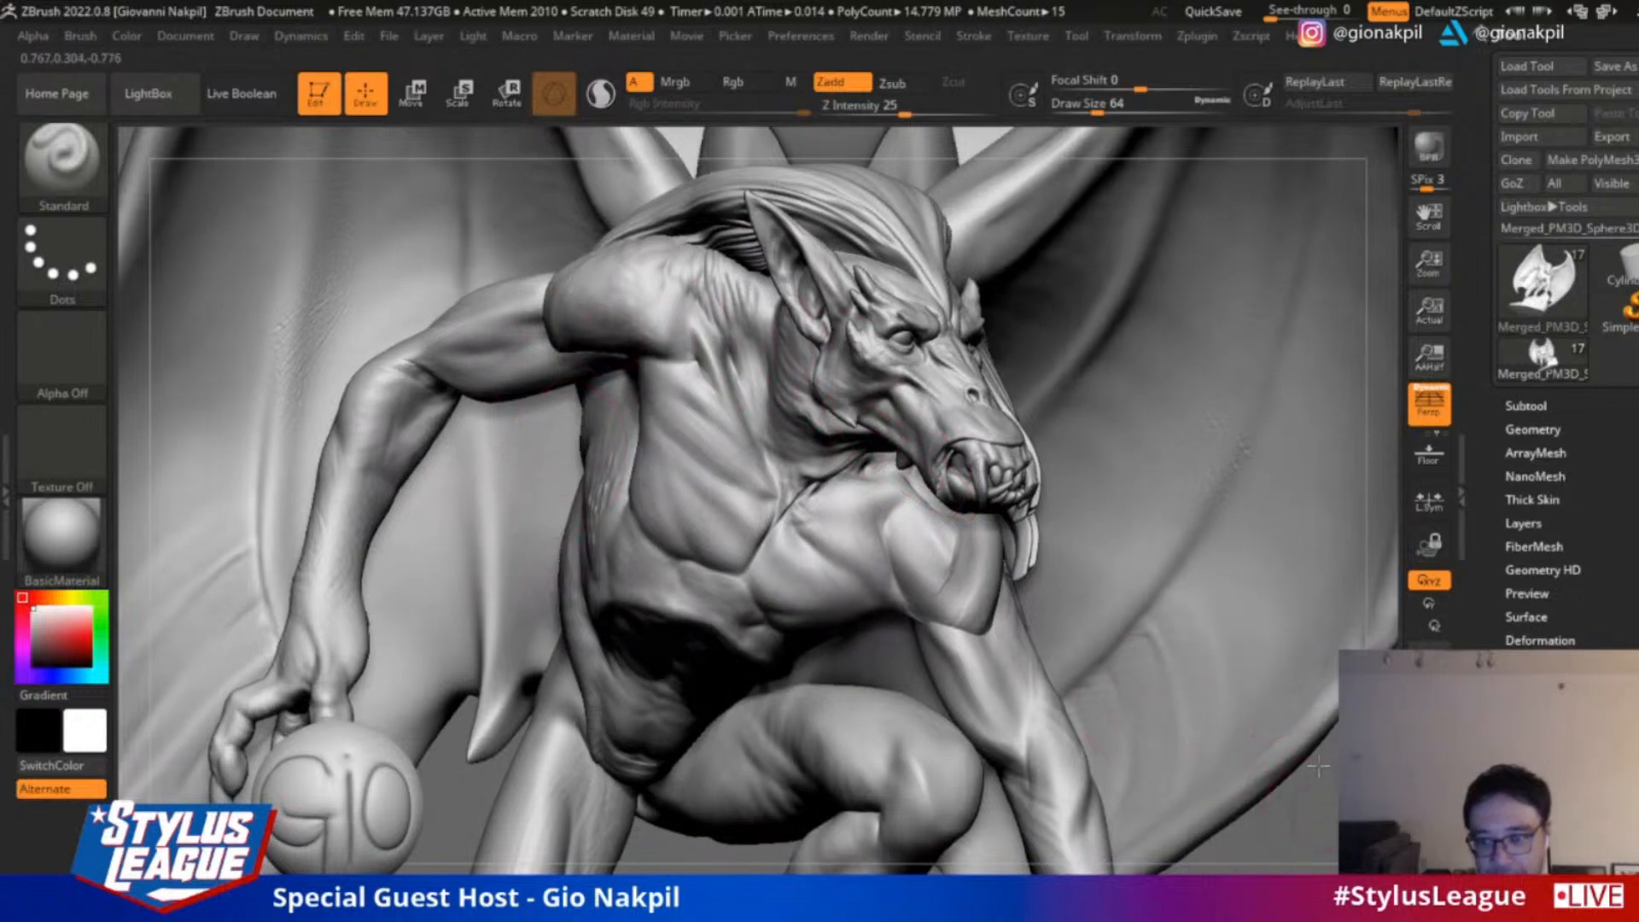
key(f)
alt+drag(1288, 551, 1289, 826)
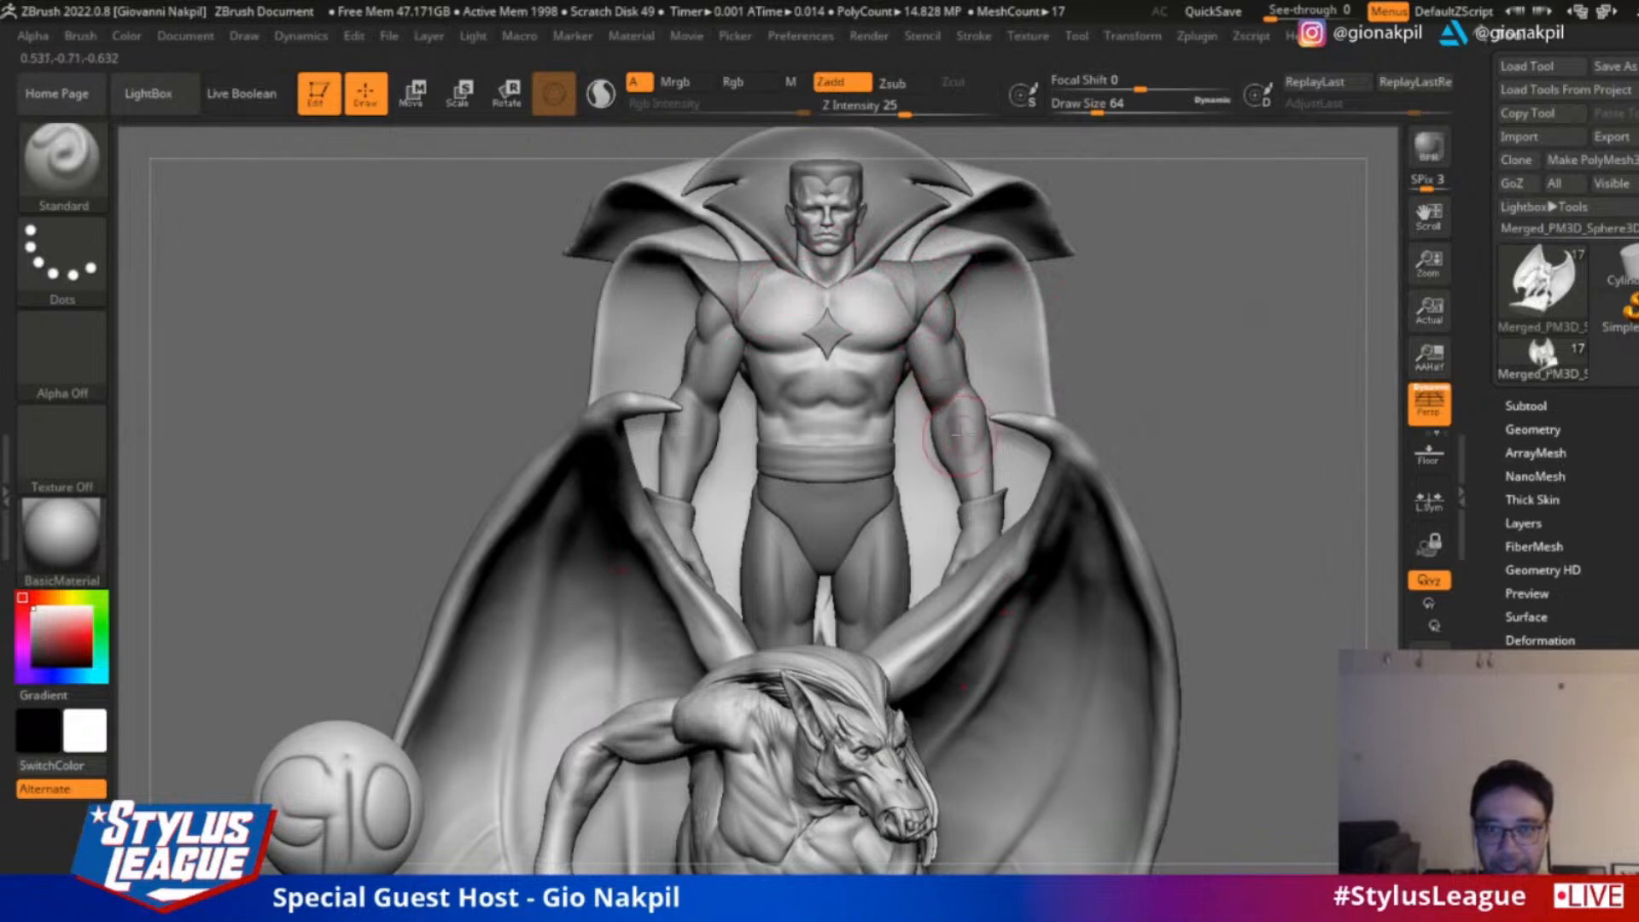
alt+drag(1194, 482, 1184, 371)
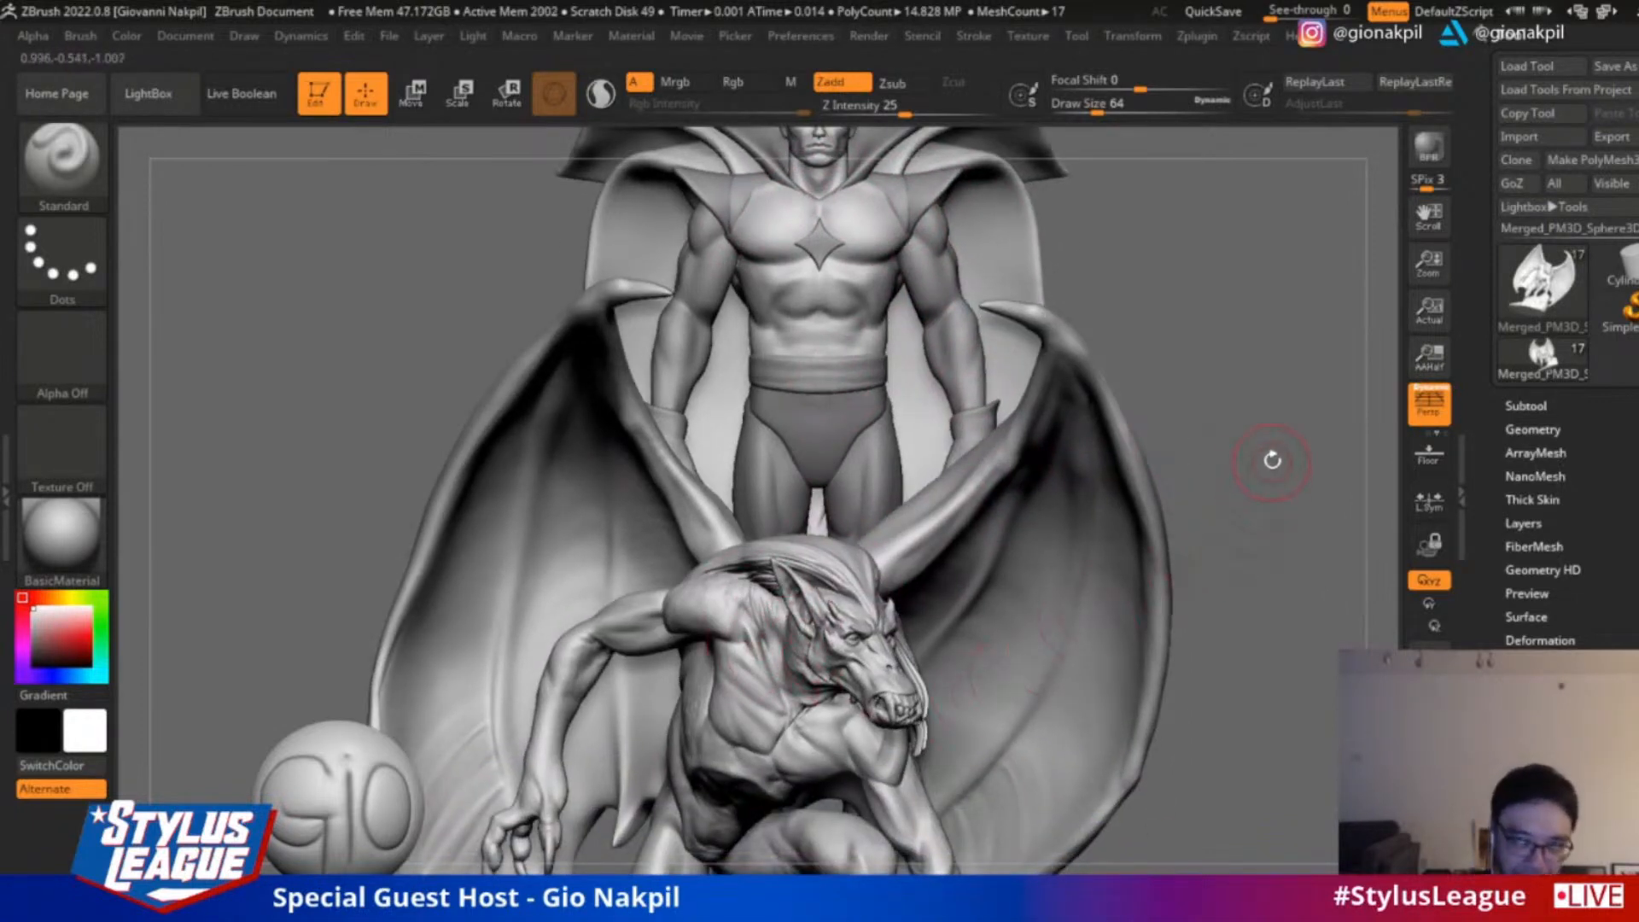
alt+drag(1232, 416, 1170, 441)
drag(1232, 496, 1234, 461)
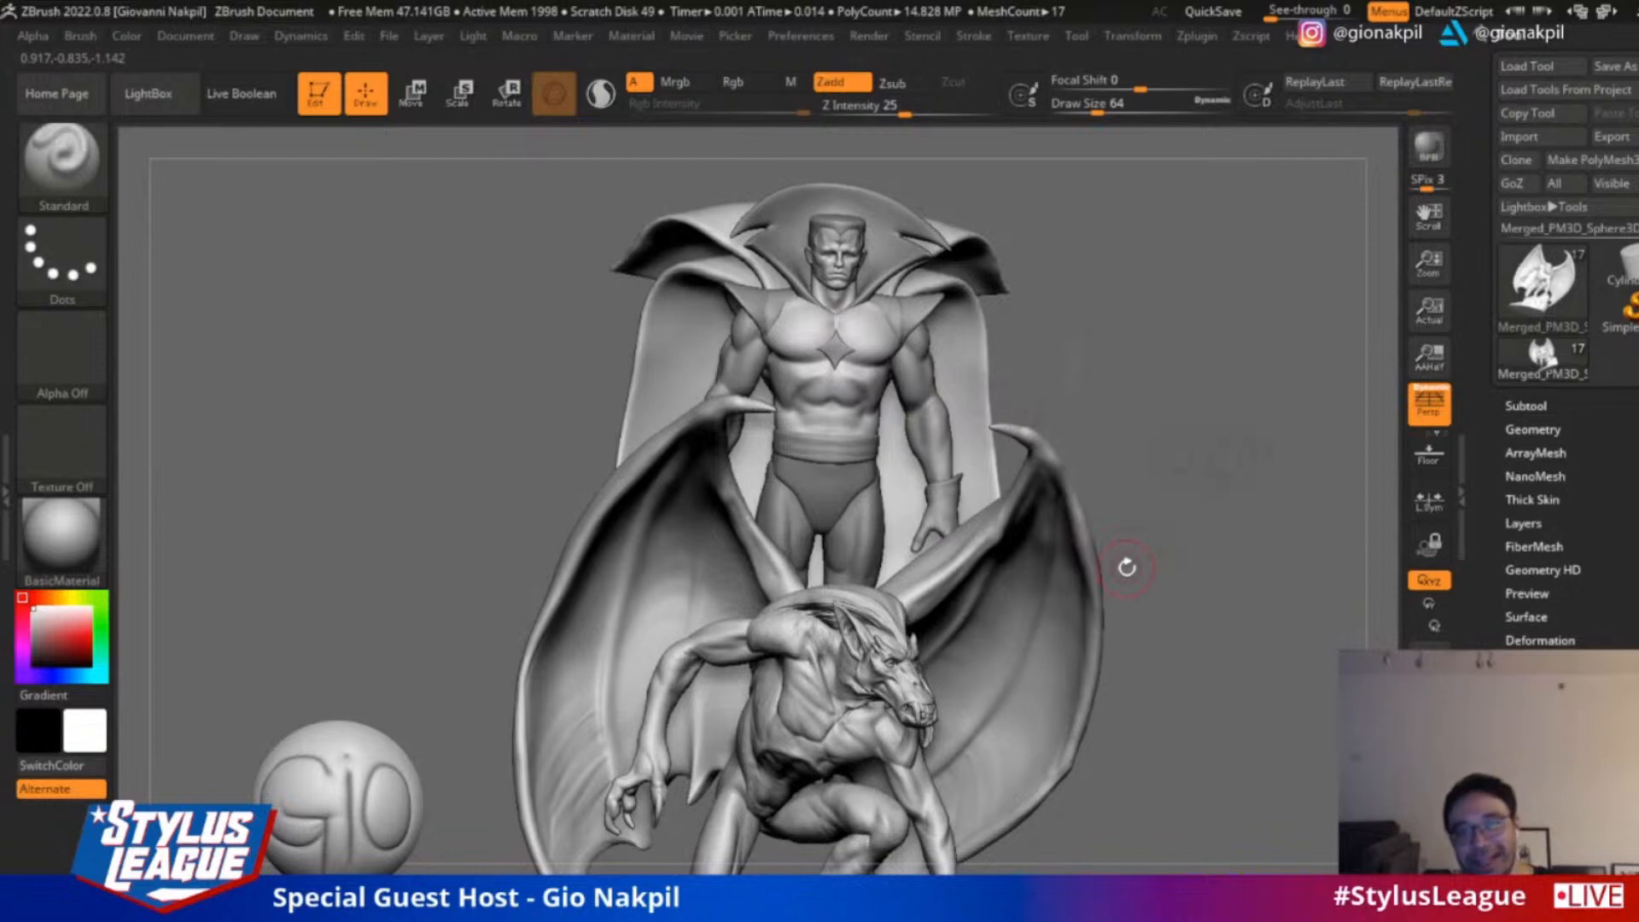
mouse_move(1256, 439)
mouse_down()
mouse_move(1241, 454)
mouse_move(1265, 424)
mouse_move(1255, 416)
mouse_up()
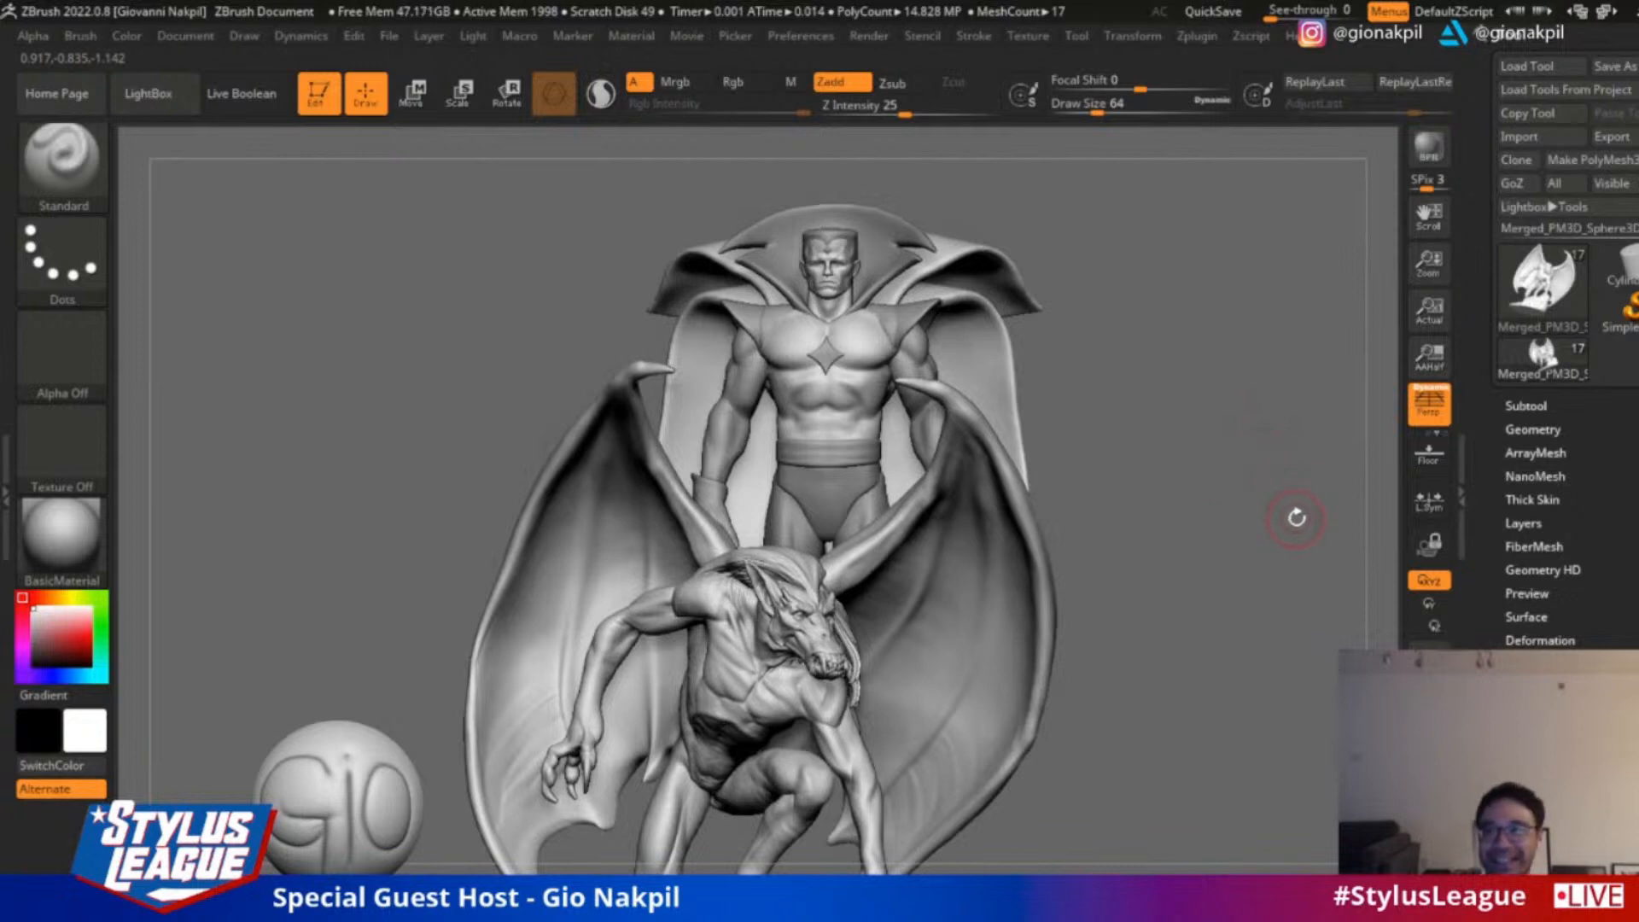
drag(1240, 503, 1260, 524)
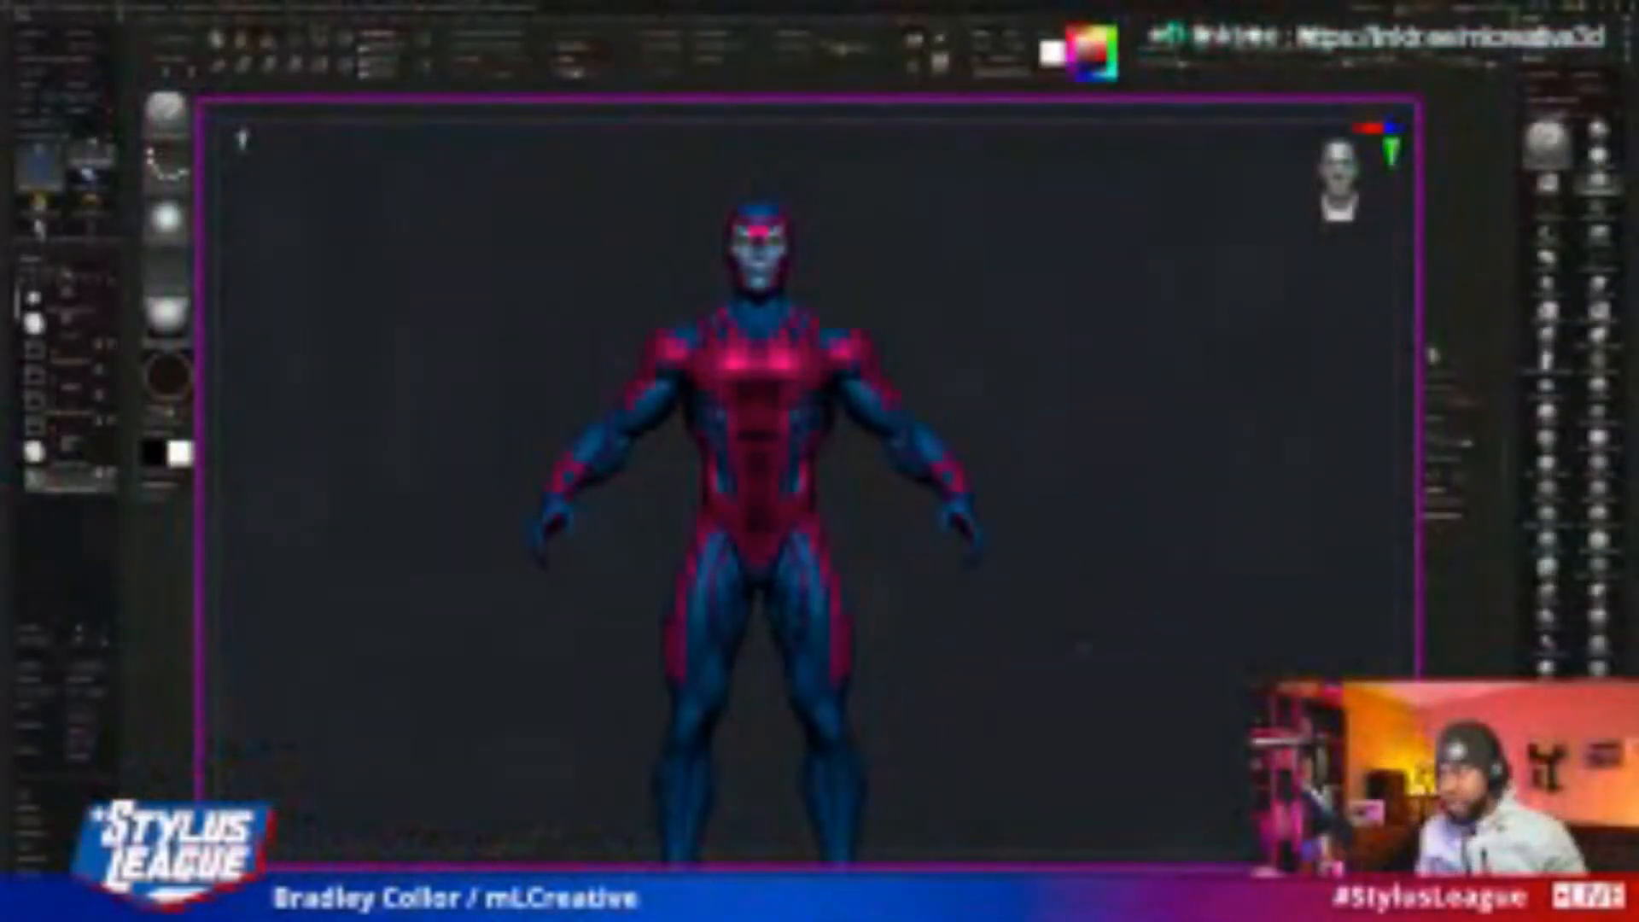
Examine the blue and magenta costumed figure's torso, shoulders and head from several angles, including a full-body front view
alt+drag(1216, 282, 1217, 341)
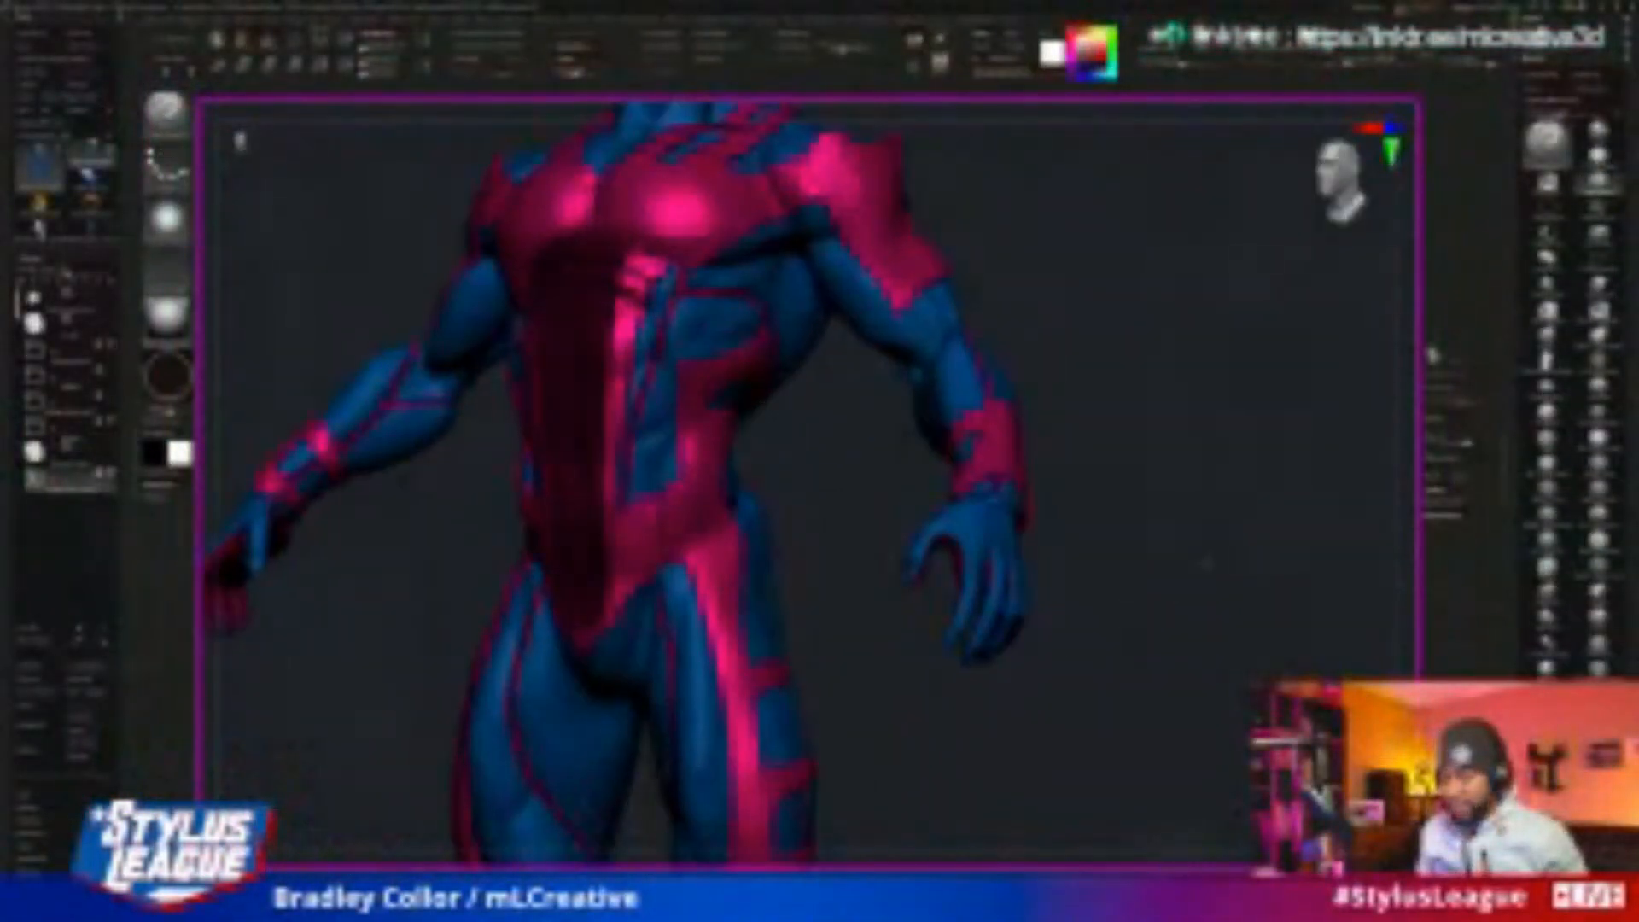
alt+drag(1196, 188, 1332, 422)
alt+drag(1123, 341, 1130, 420)
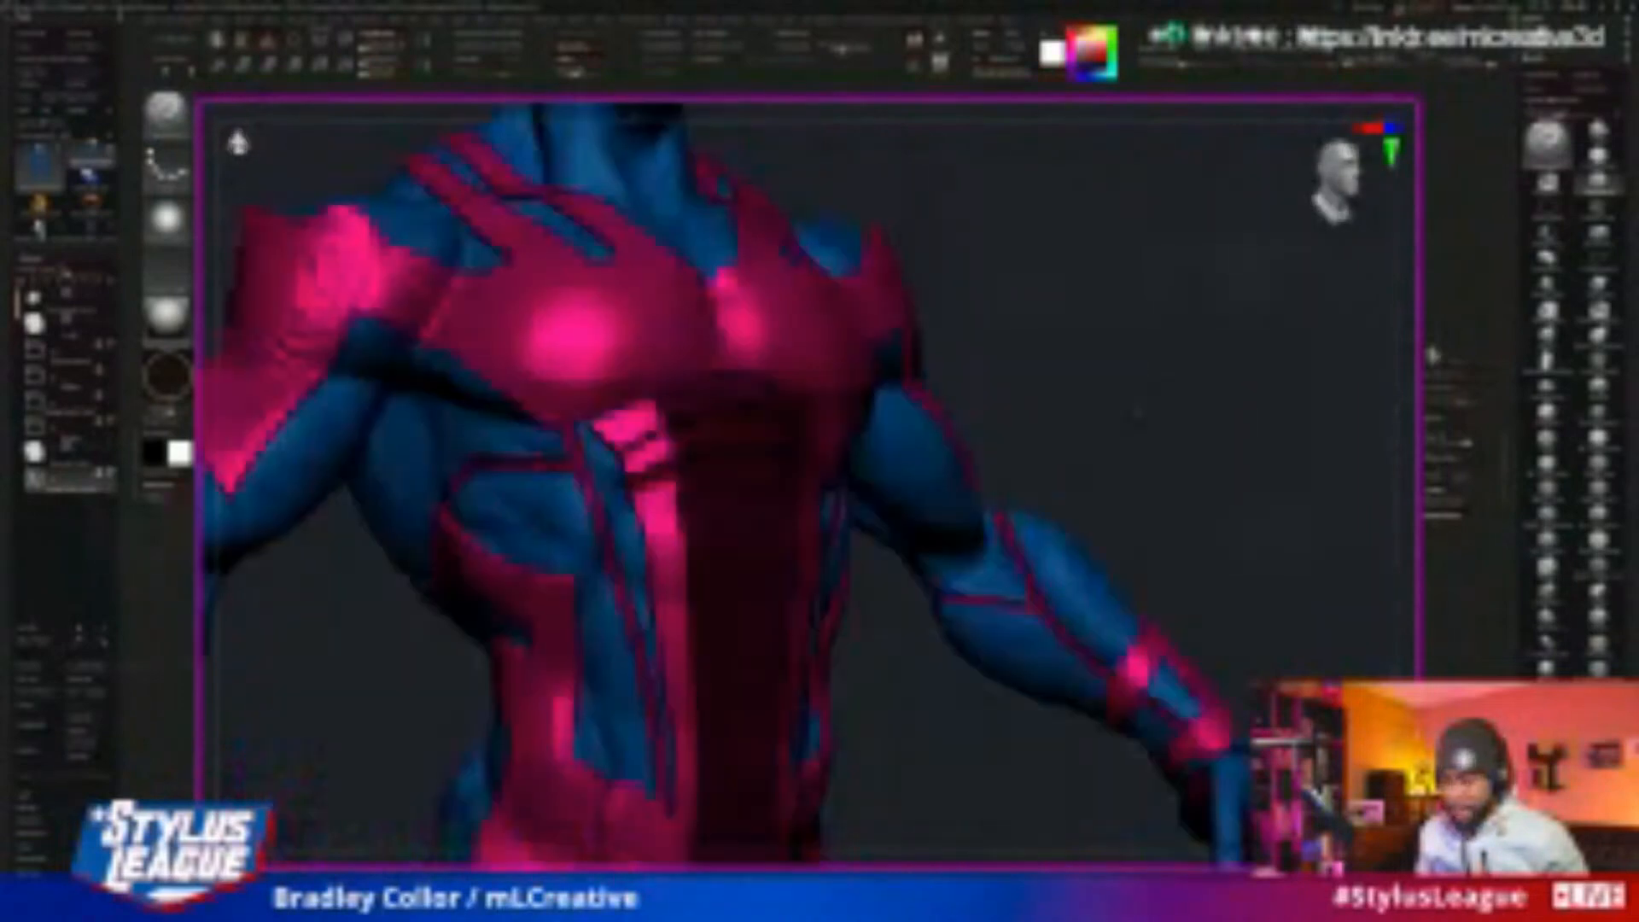
alt+drag(1175, 304, 1197, 381)
drag(1314, 351, 1276, 352)
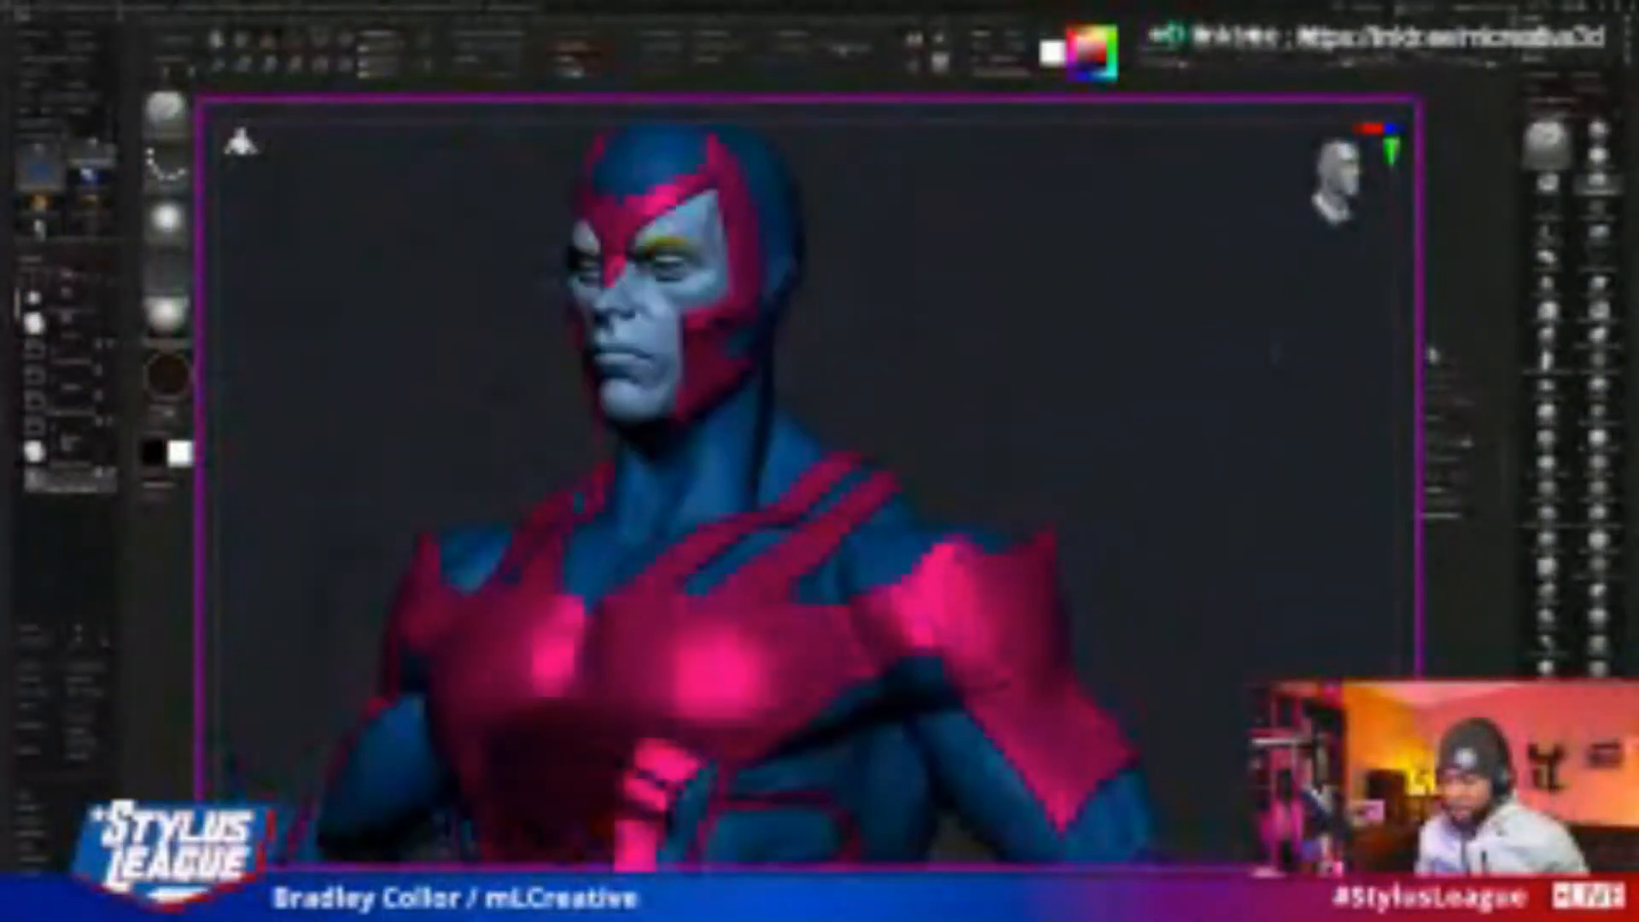
mouse_move(1141, 372)
alt+mouse_down()
mouse_move(1163, 231)
mouse_move(1164, 260)
mouse_move(1083, 281)
mouse_move(1079, 351)
mouse_move(1169, 357)
alt+mouse_up()
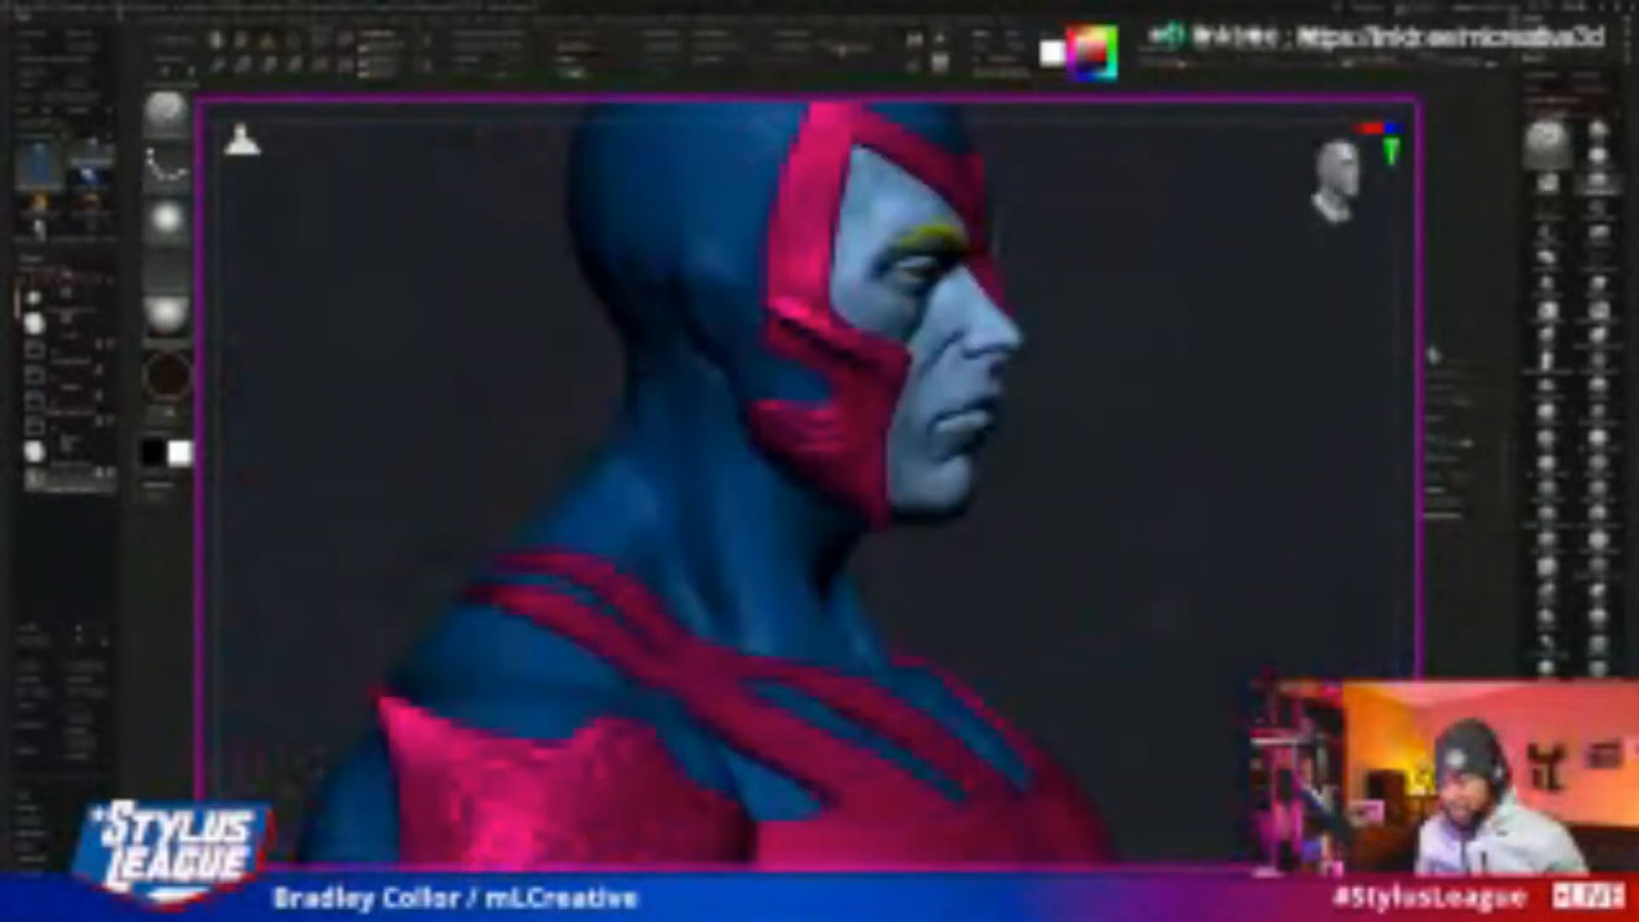
drag(1294, 397, 1337, 493)
alt+drag(1306, 548, 1229, 437)
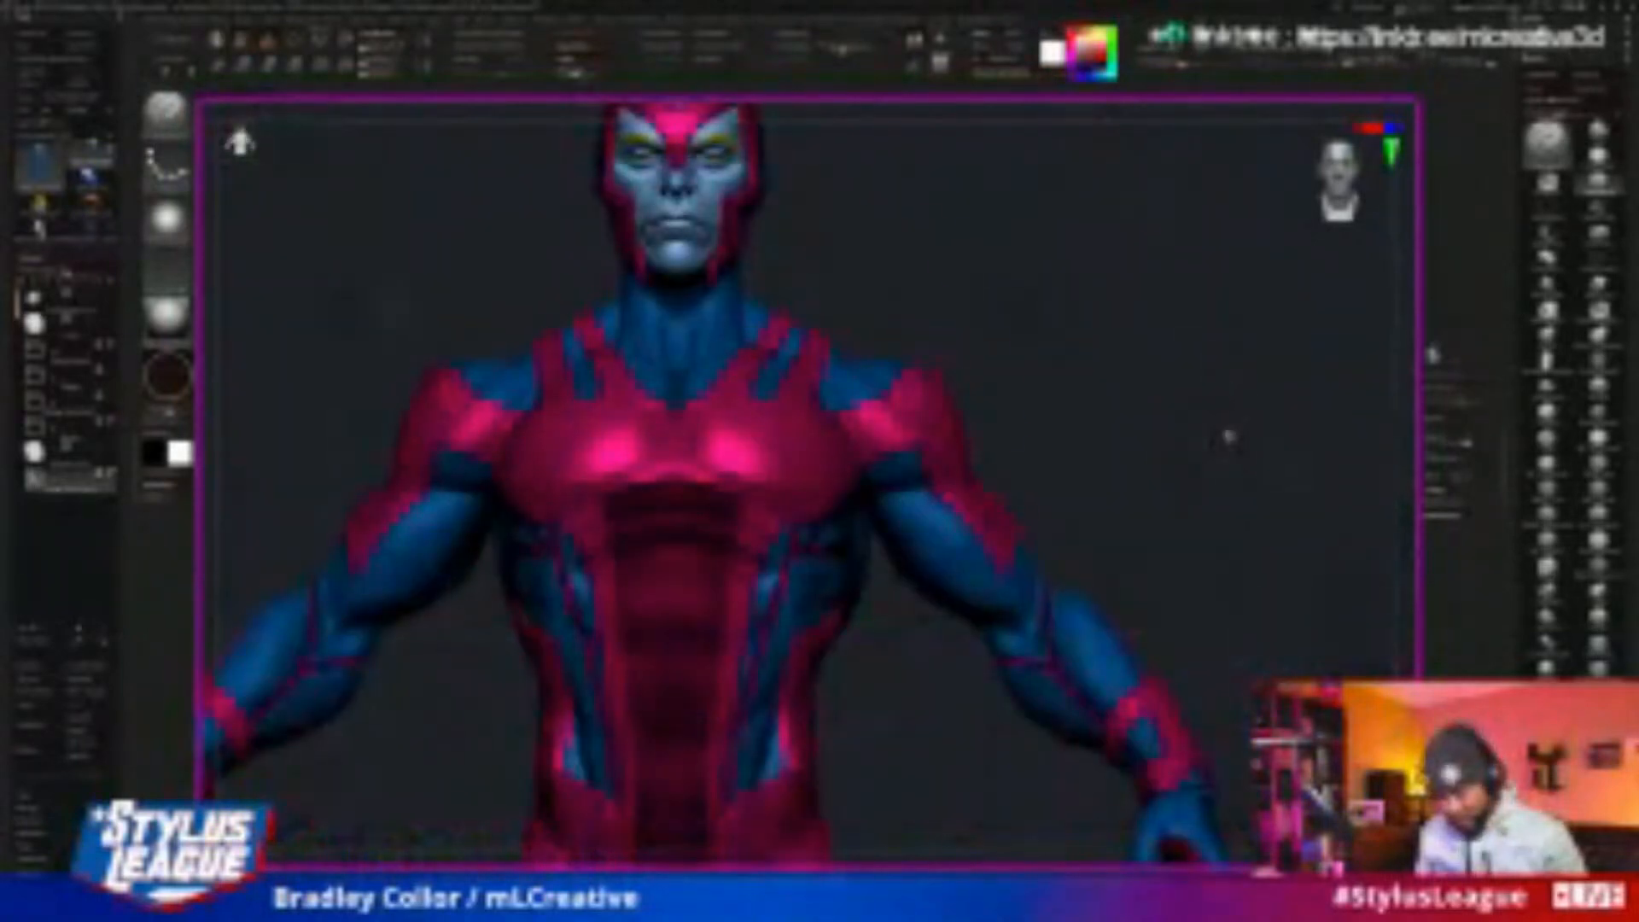
key(f)
drag(1302, 556, 1191, 522)
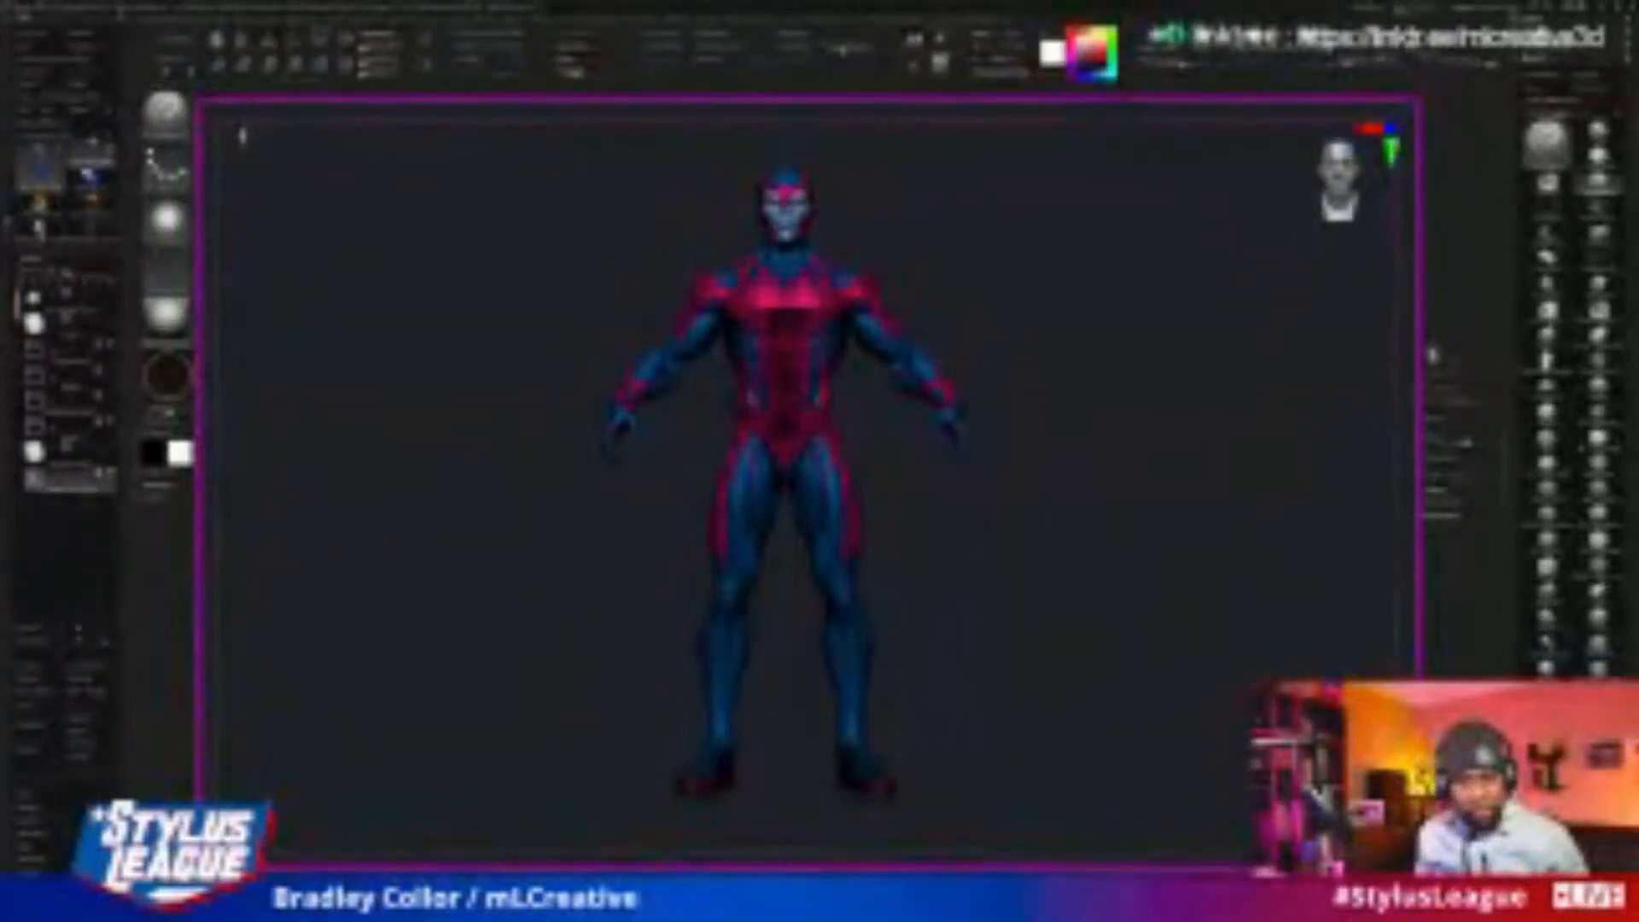
click(94, 179)
click(248, 128)
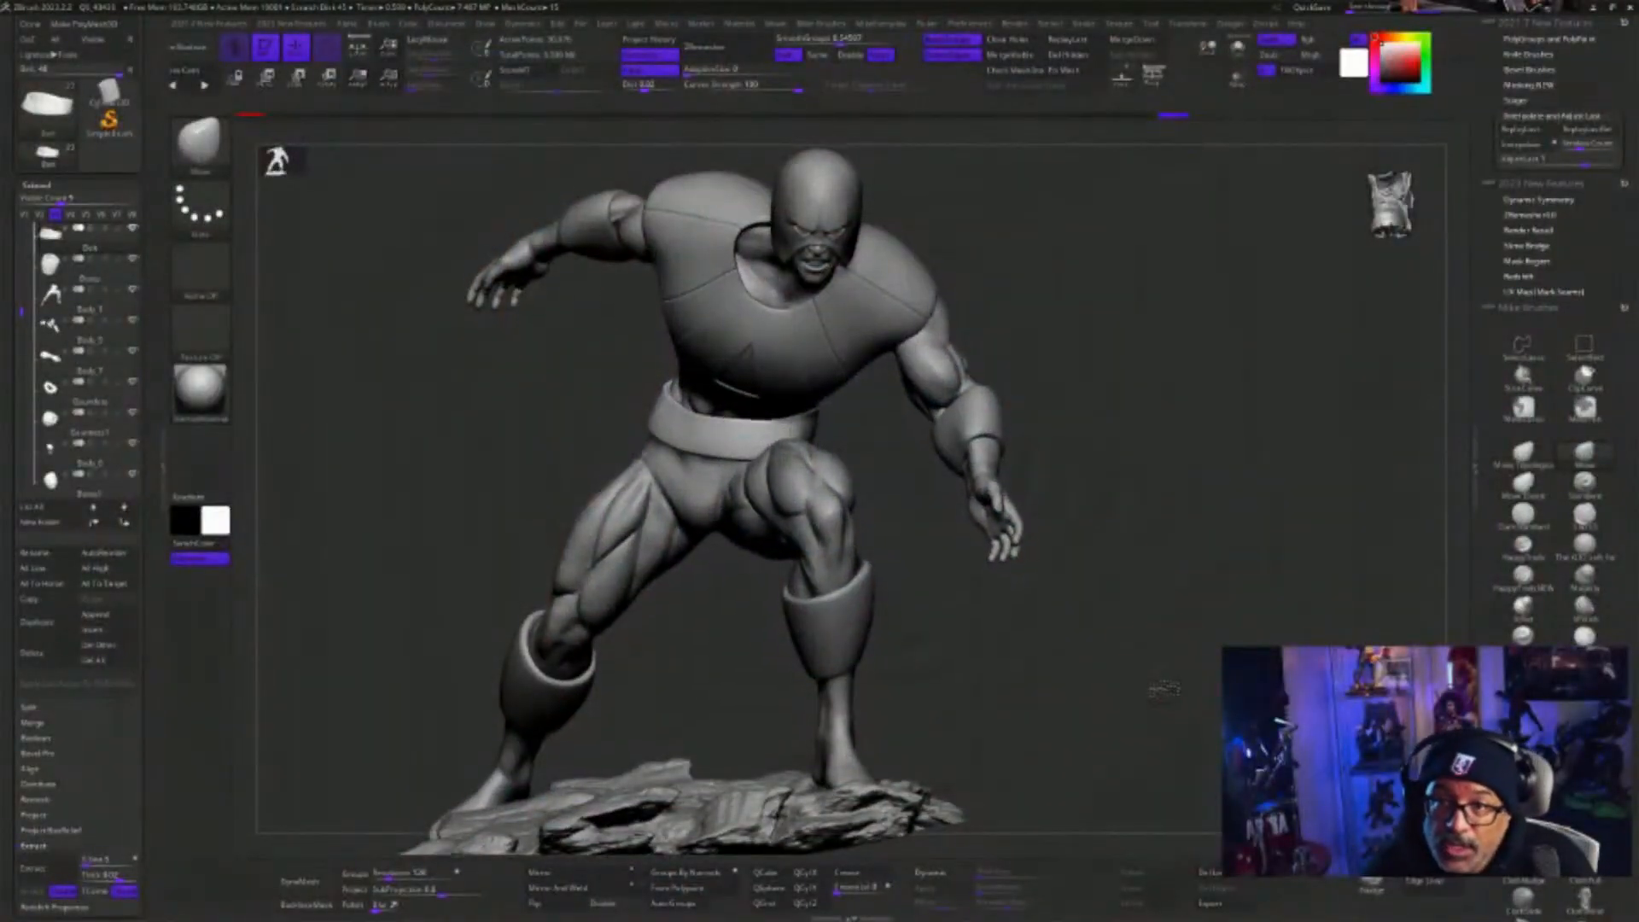
Isolate the Body_1 legs subtool and inspect the separate body parts on their own
mouse_move(1163, 682)
alt+mouse_down()
mouse_move(1178, 677)
mouse_move(1165, 705)
alt+mouse_up()
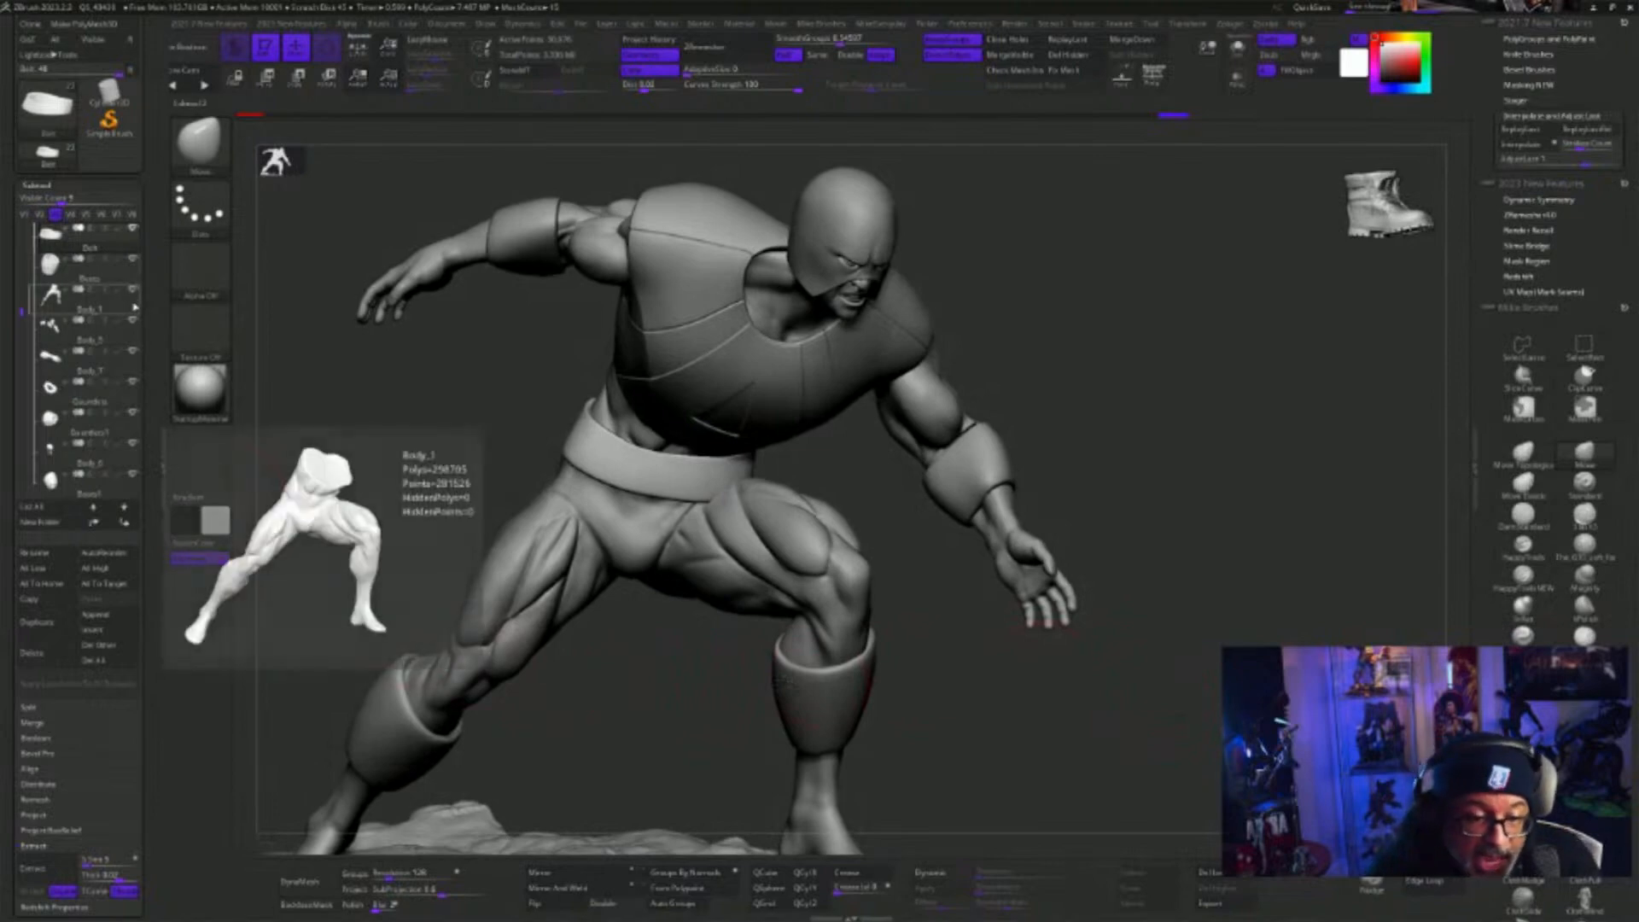
click(100, 297)
click(1237, 51)
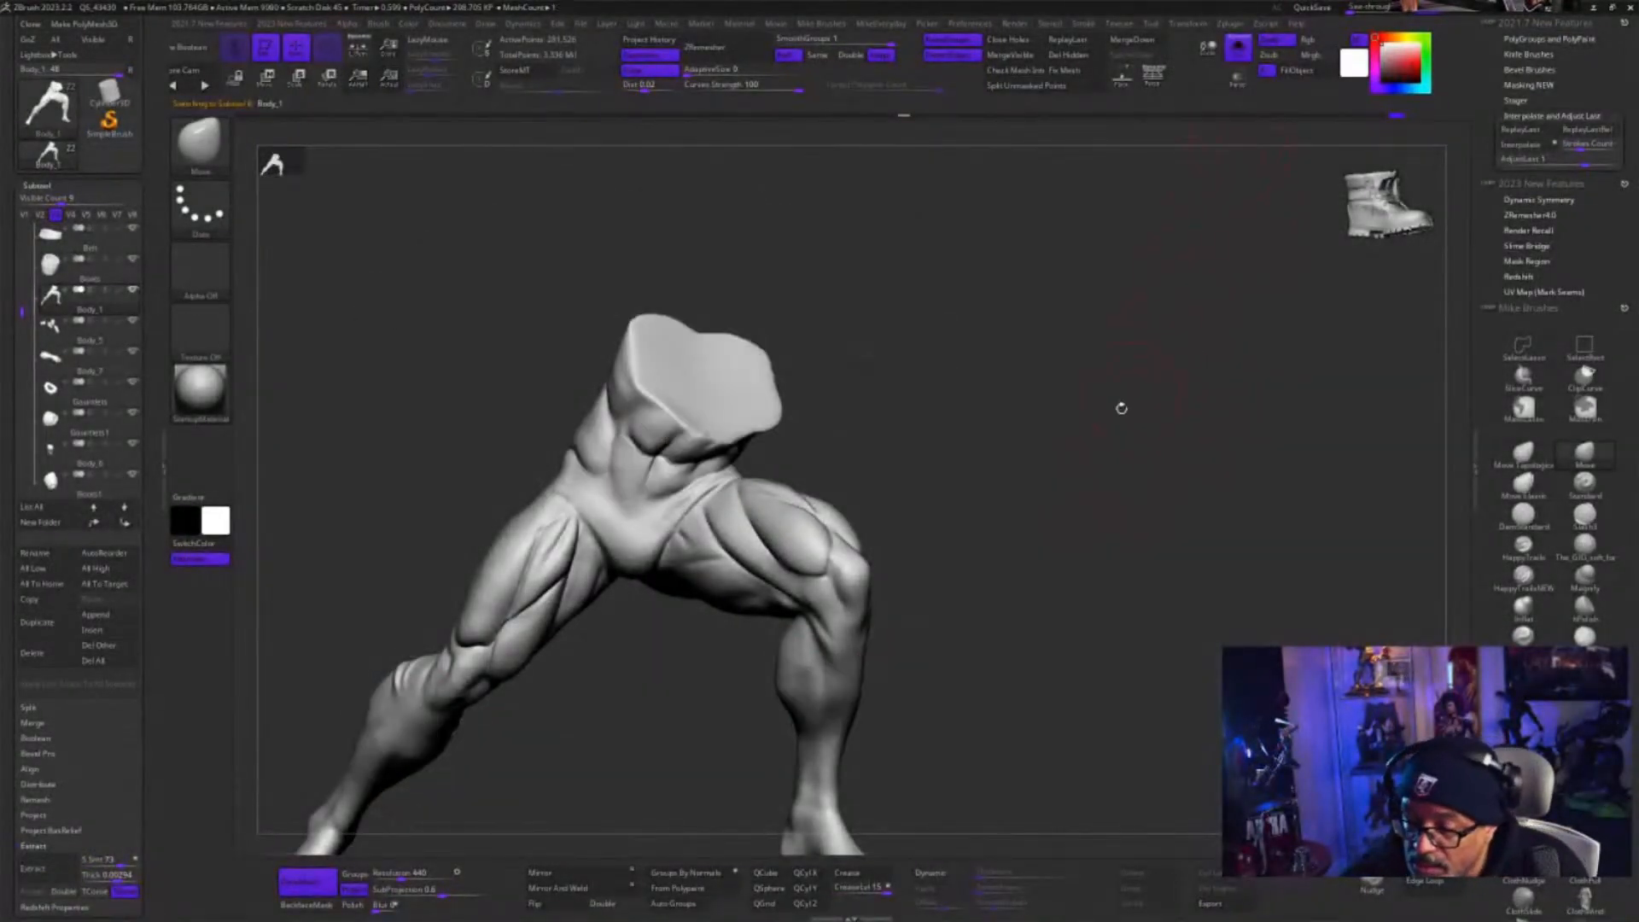
drag(1120, 406, 1236, 638)
key(Down)
alt+drag(1074, 509, 1053, 706)
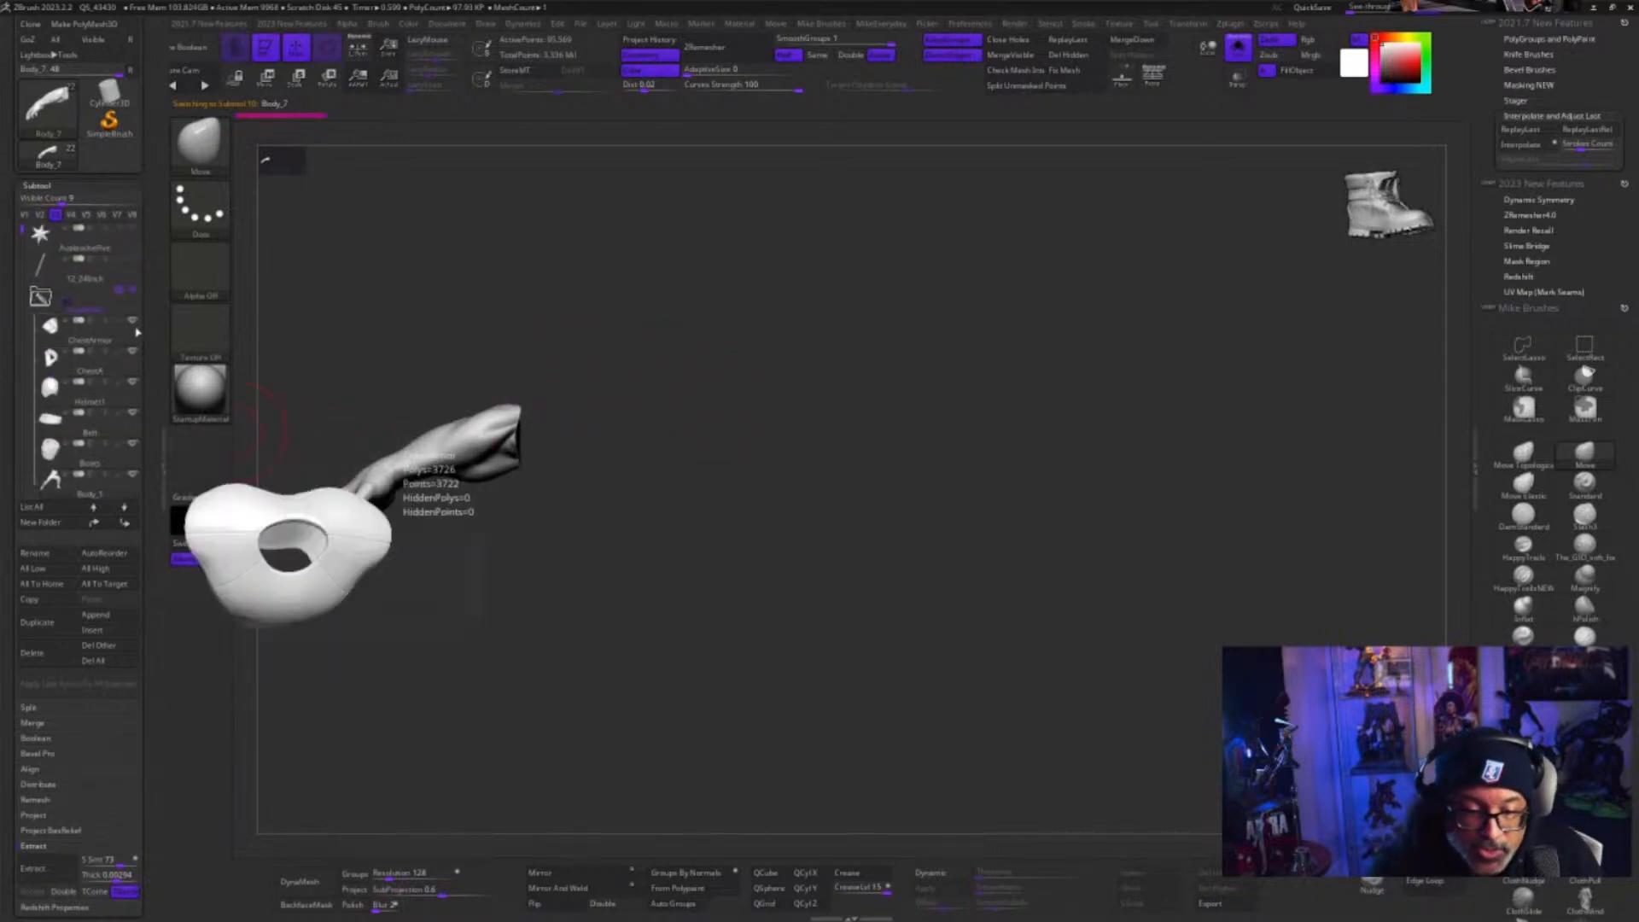
Select the ChestArmor subtool, inspect it on its own, and bring the full figure back into view
click(94, 328)
drag(1069, 661, 1059, 599)
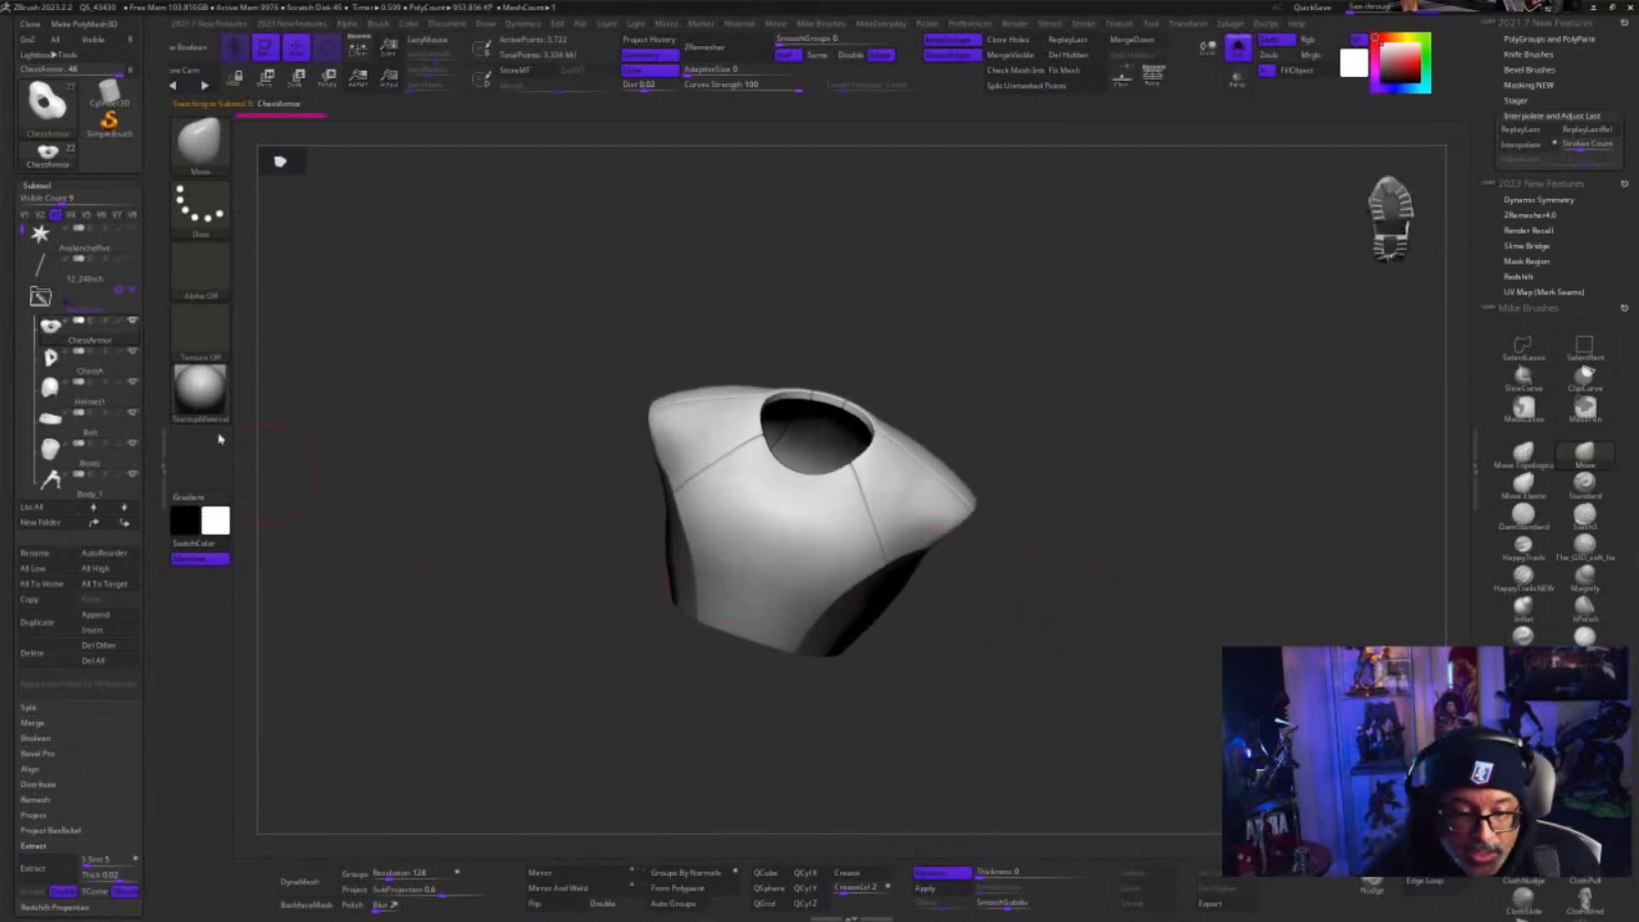
click(1239, 78)
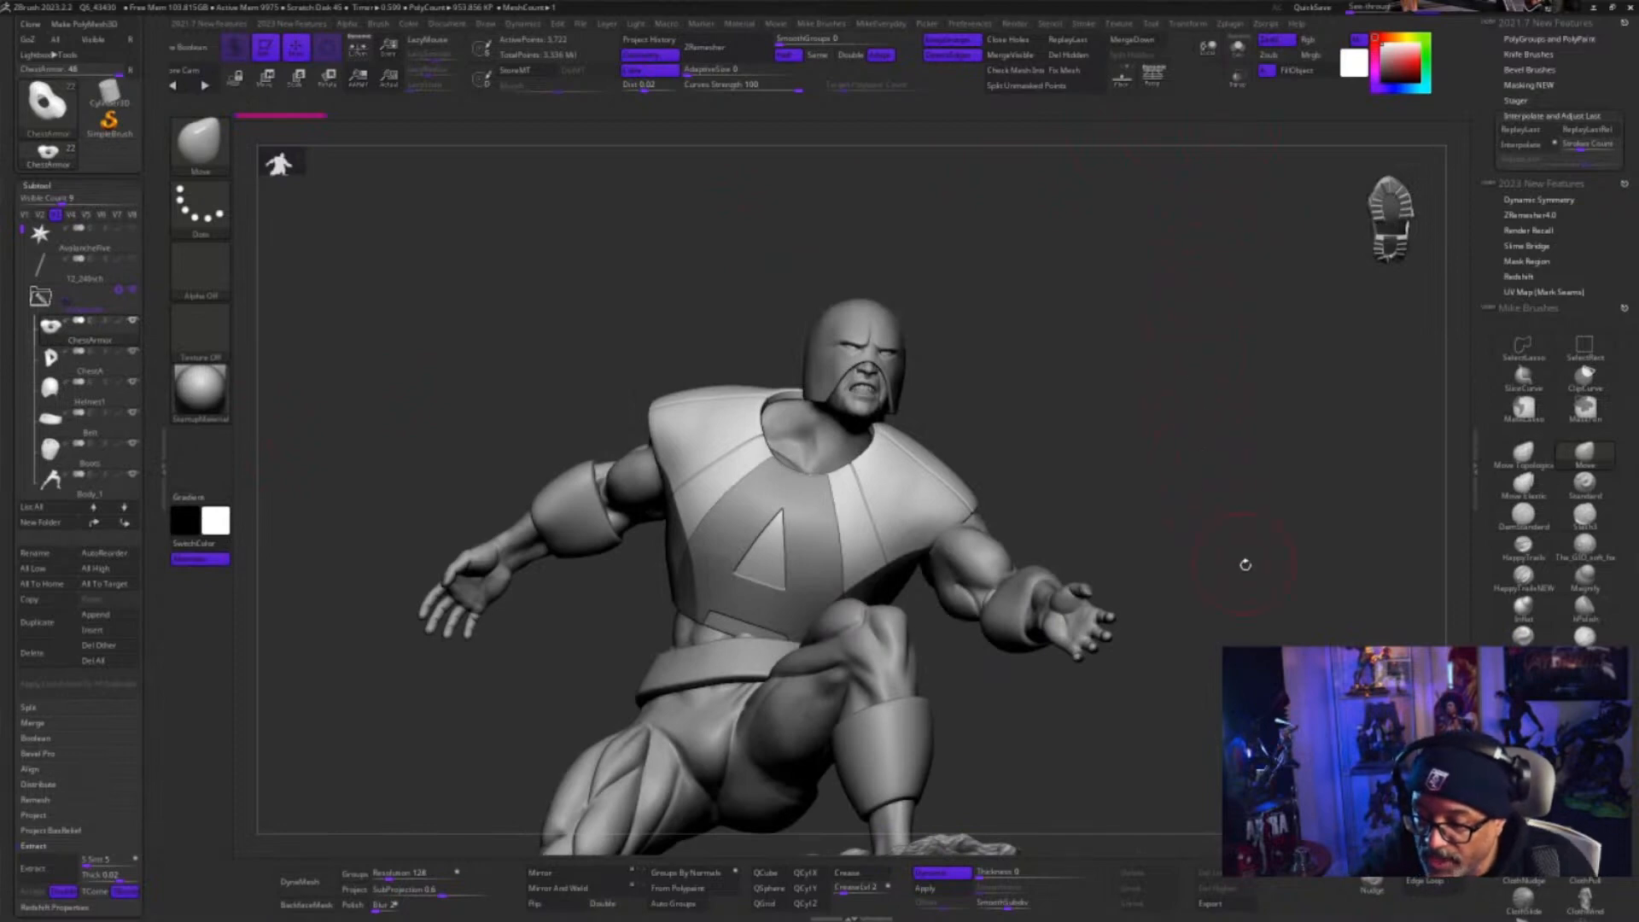
drag(1245, 564, 1098, 528)
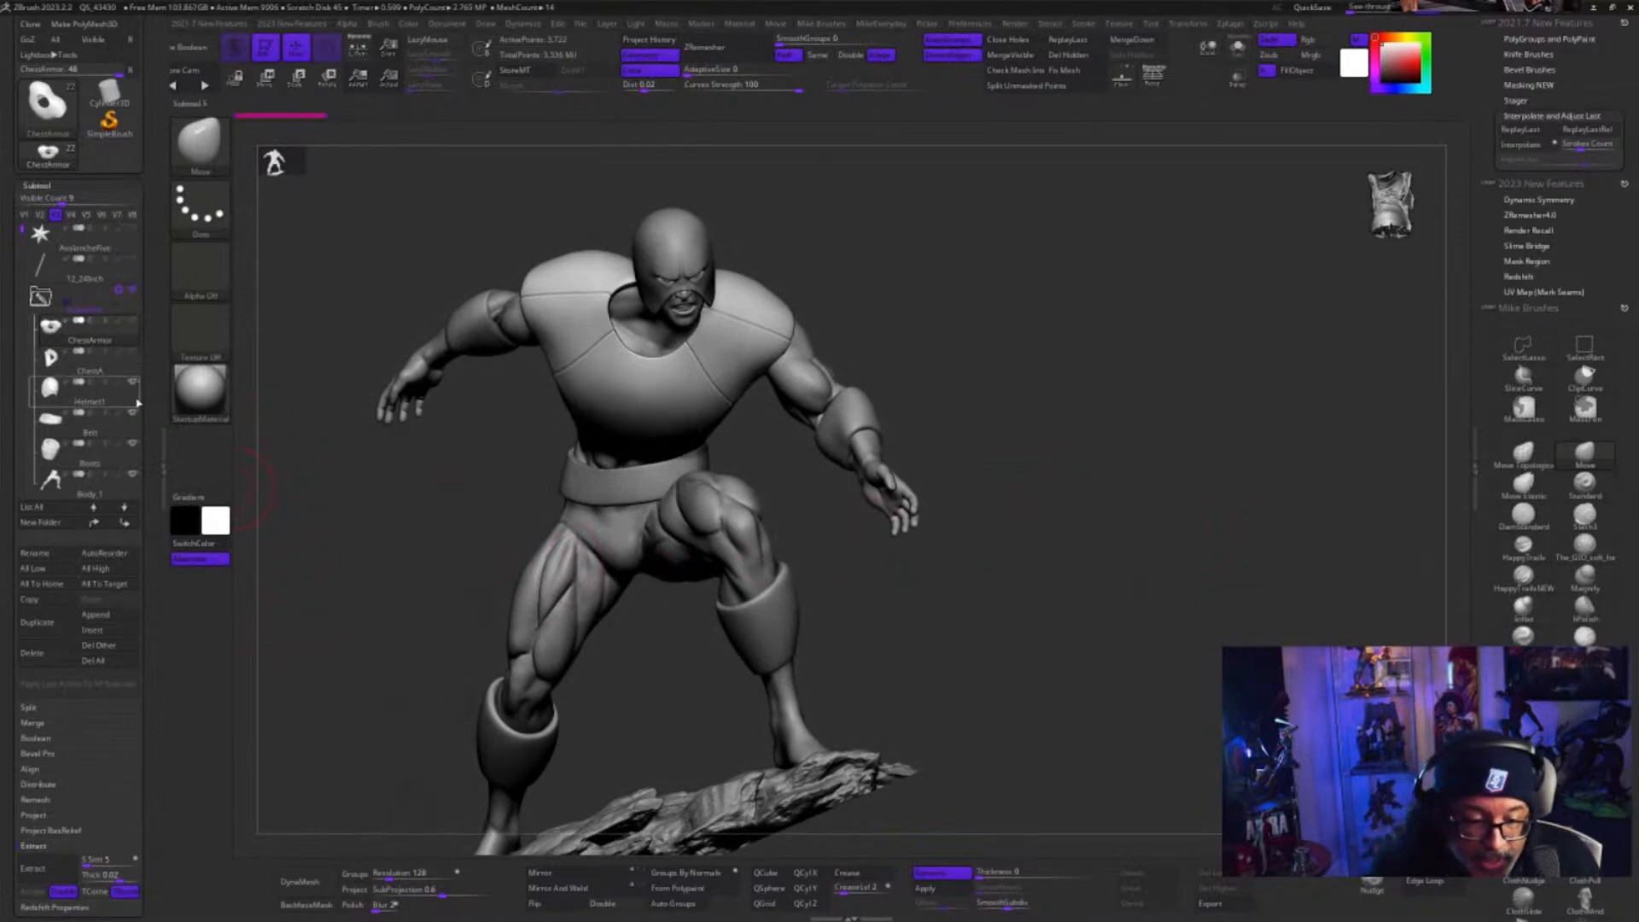
Hide the chest armor and both gauntlets to expose the torso and arms underneath
click(133, 488)
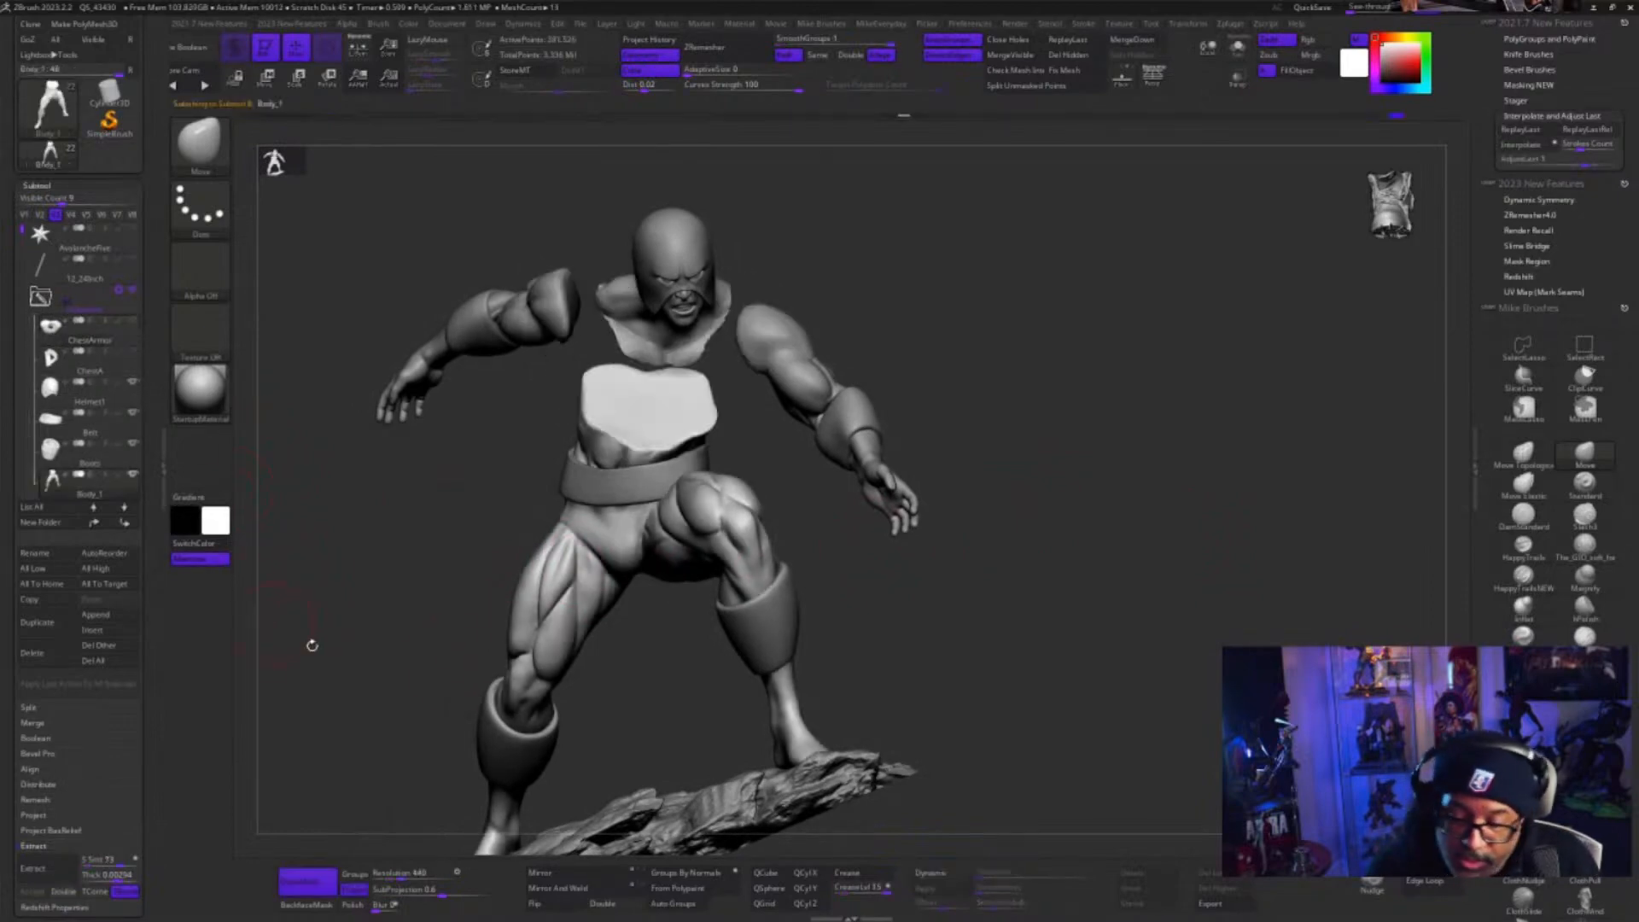
drag(1133, 533, 995, 600)
alt+click(824, 622)
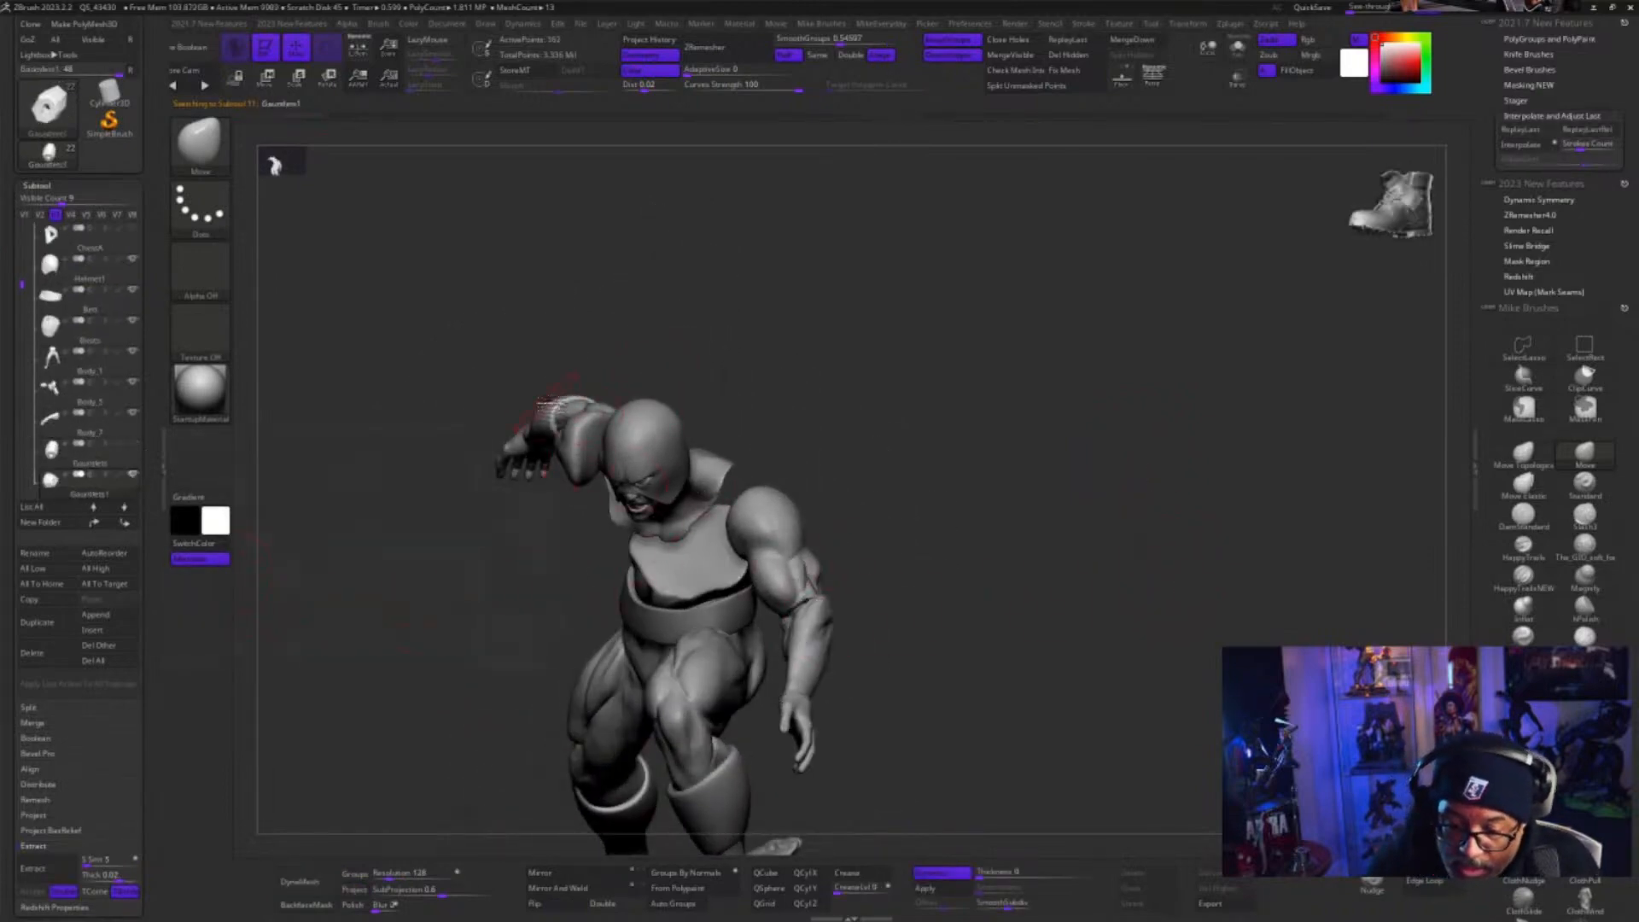
alt+click(796, 574)
drag(944, 623, 1123, 691)
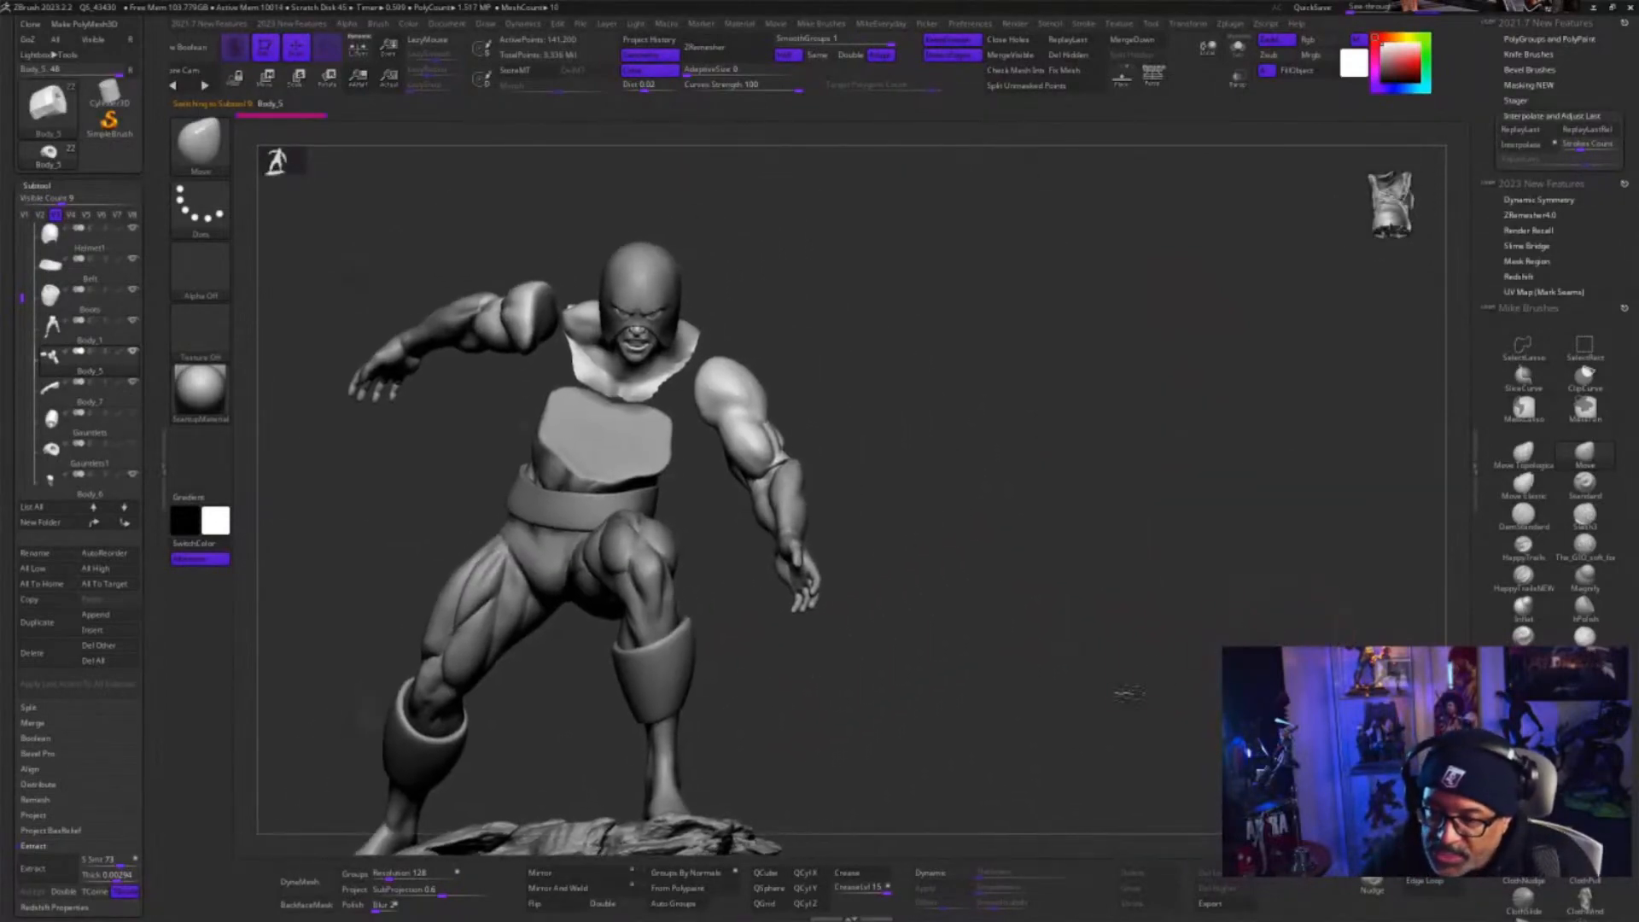
mouse_move(1055, 620)
mouse_down()
mouse_move(1079, 627)
mouse_move(1069, 590)
mouse_move(1142, 633)
mouse_move(1077, 642)
mouse_move(1054, 609)
mouse_up()
Select the Body_1 subtool, show it alone, and examine the waist and leg anatomy from several angles
alt+click(888, 510)
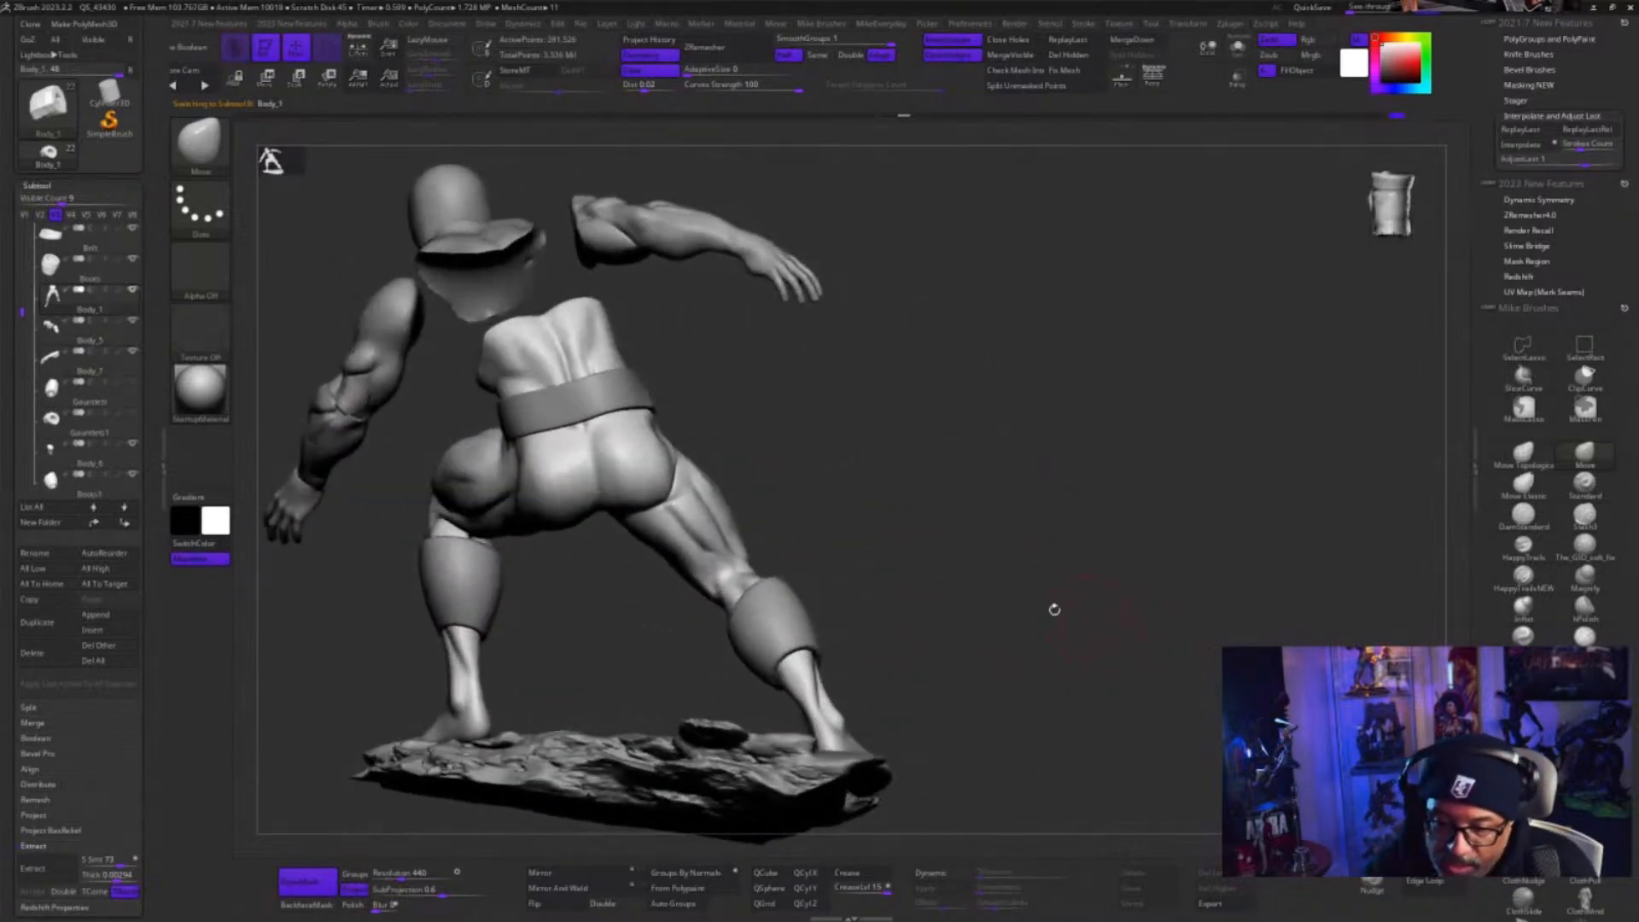
click(1238, 47)
drag(1132, 573, 1214, 680)
drag(1174, 681, 1242, 678)
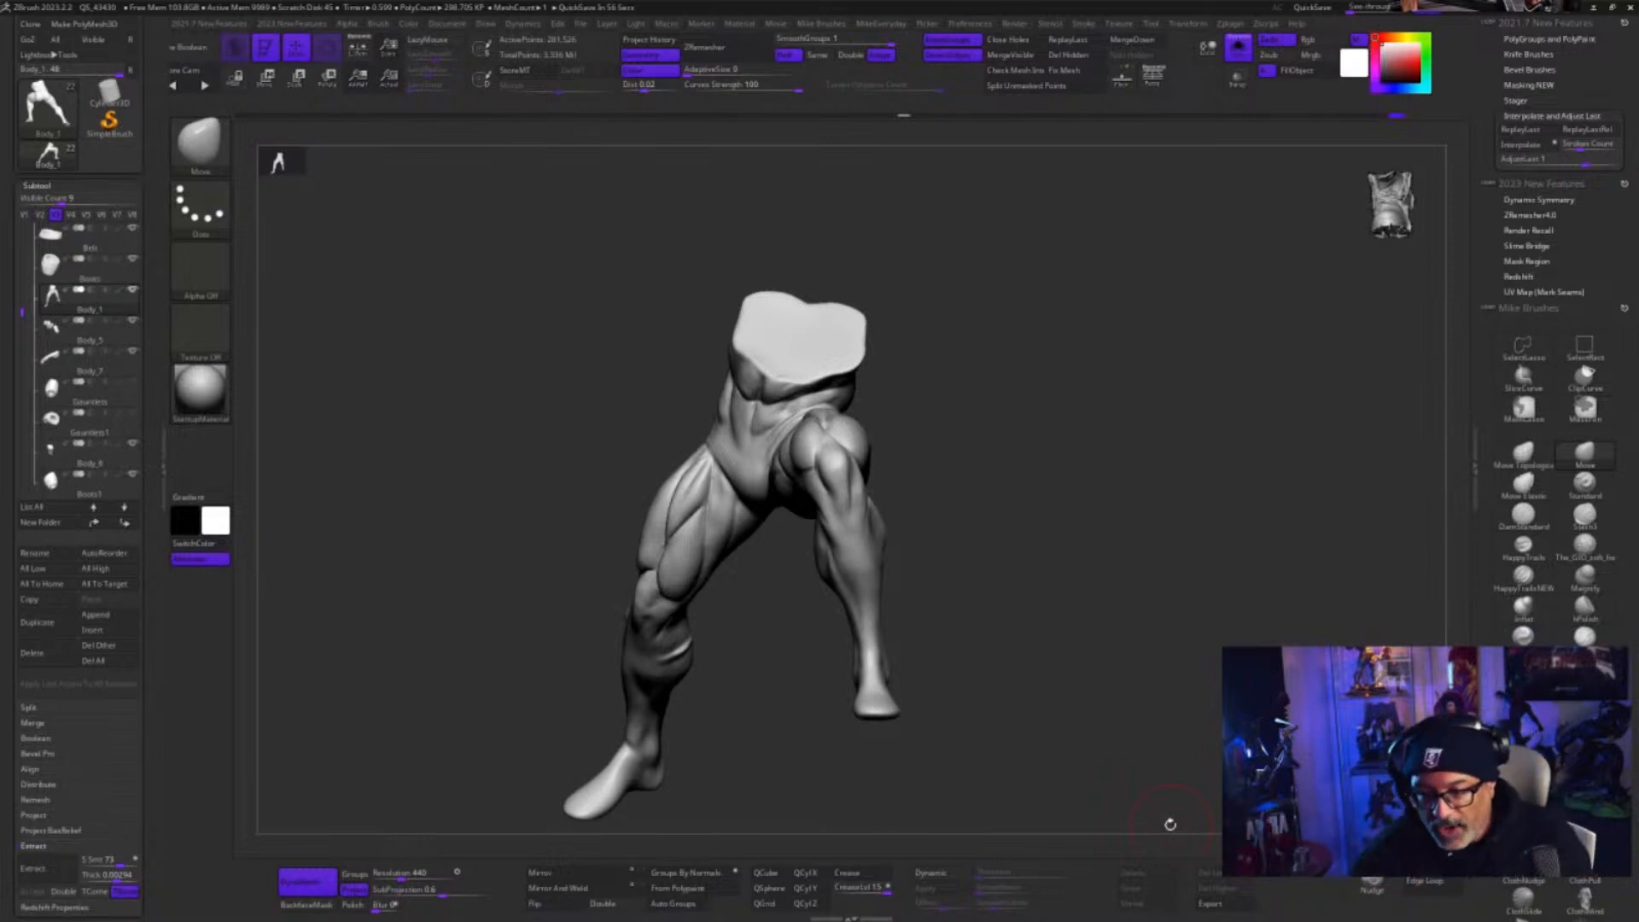
drag(999, 574, 1040, 569)
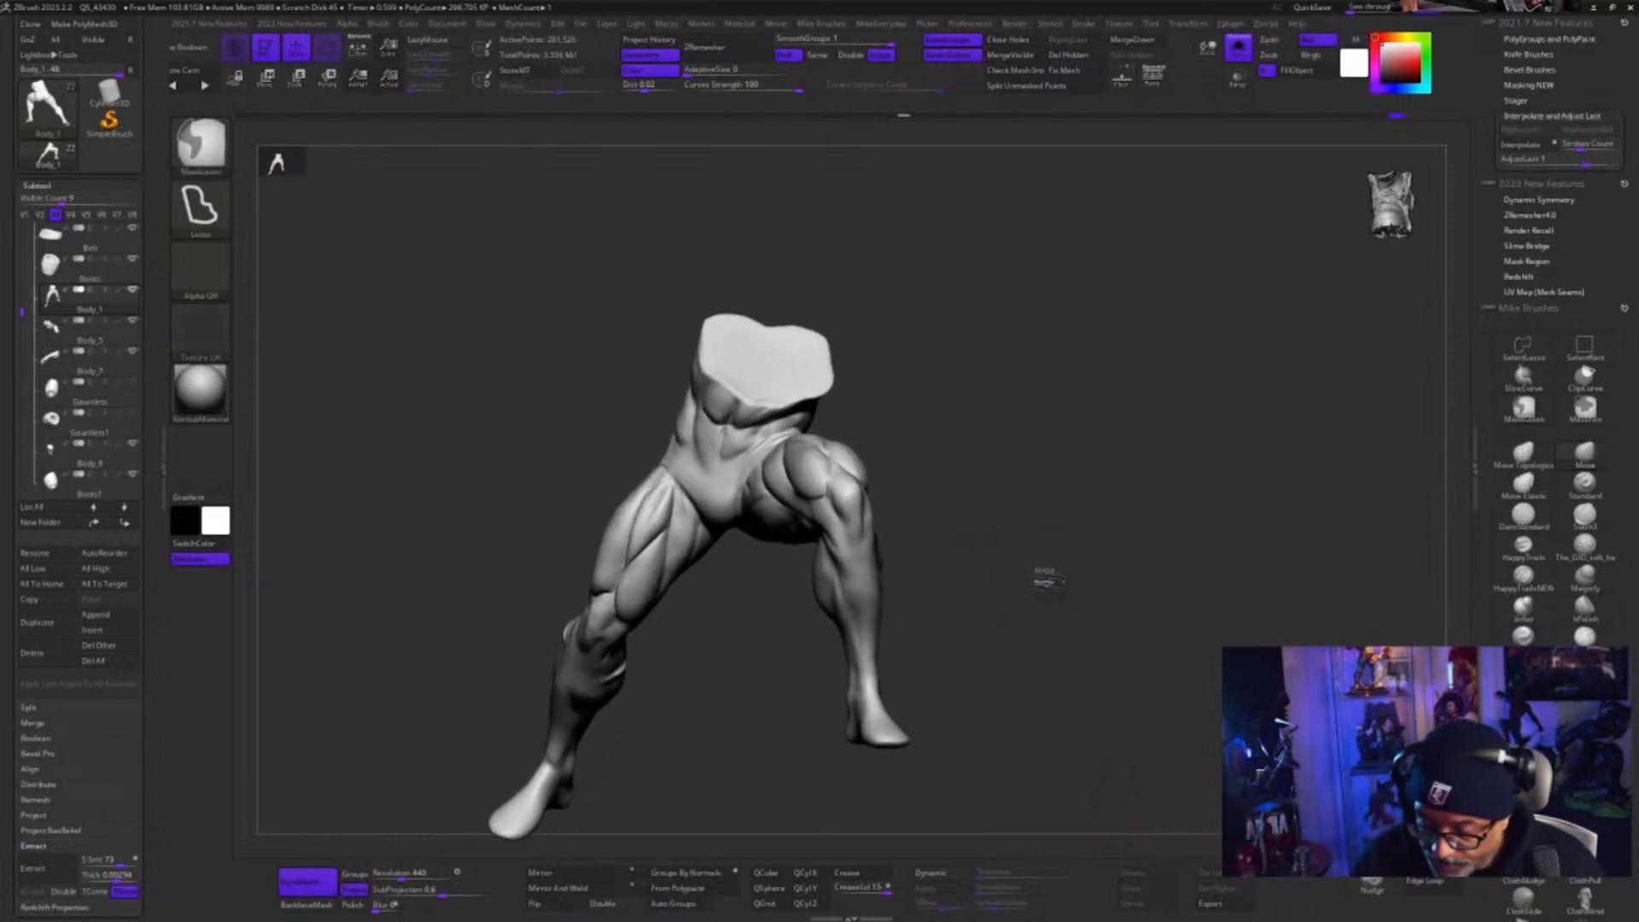
drag(1074, 614, 1112, 680)
click(85, 297)
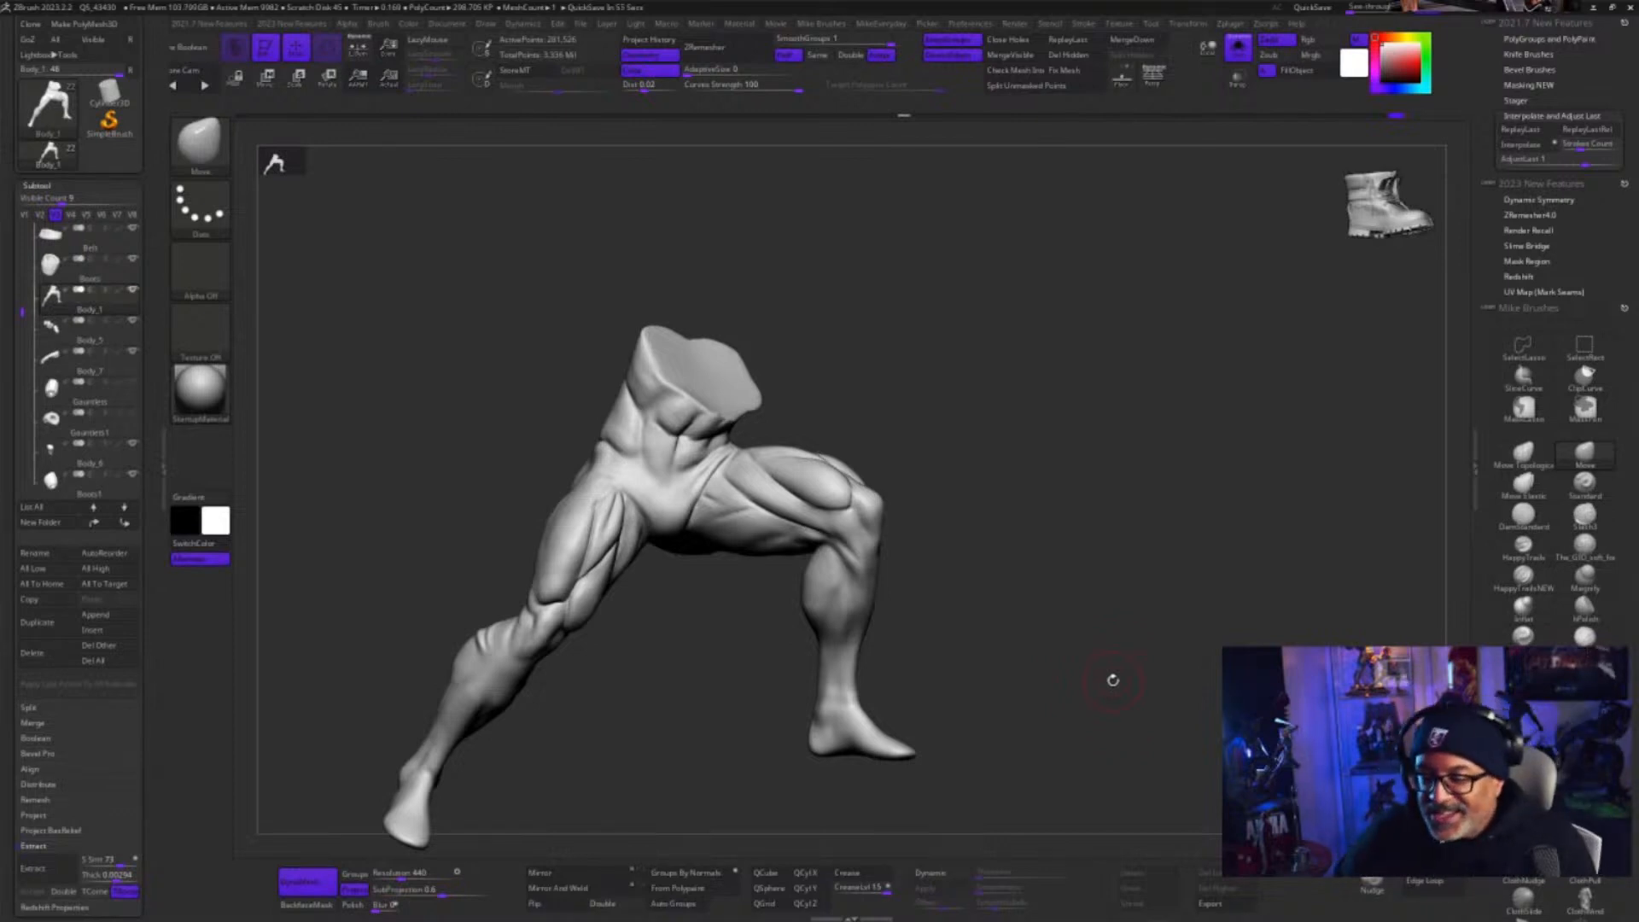
drag(1045, 568, 1110, 663)
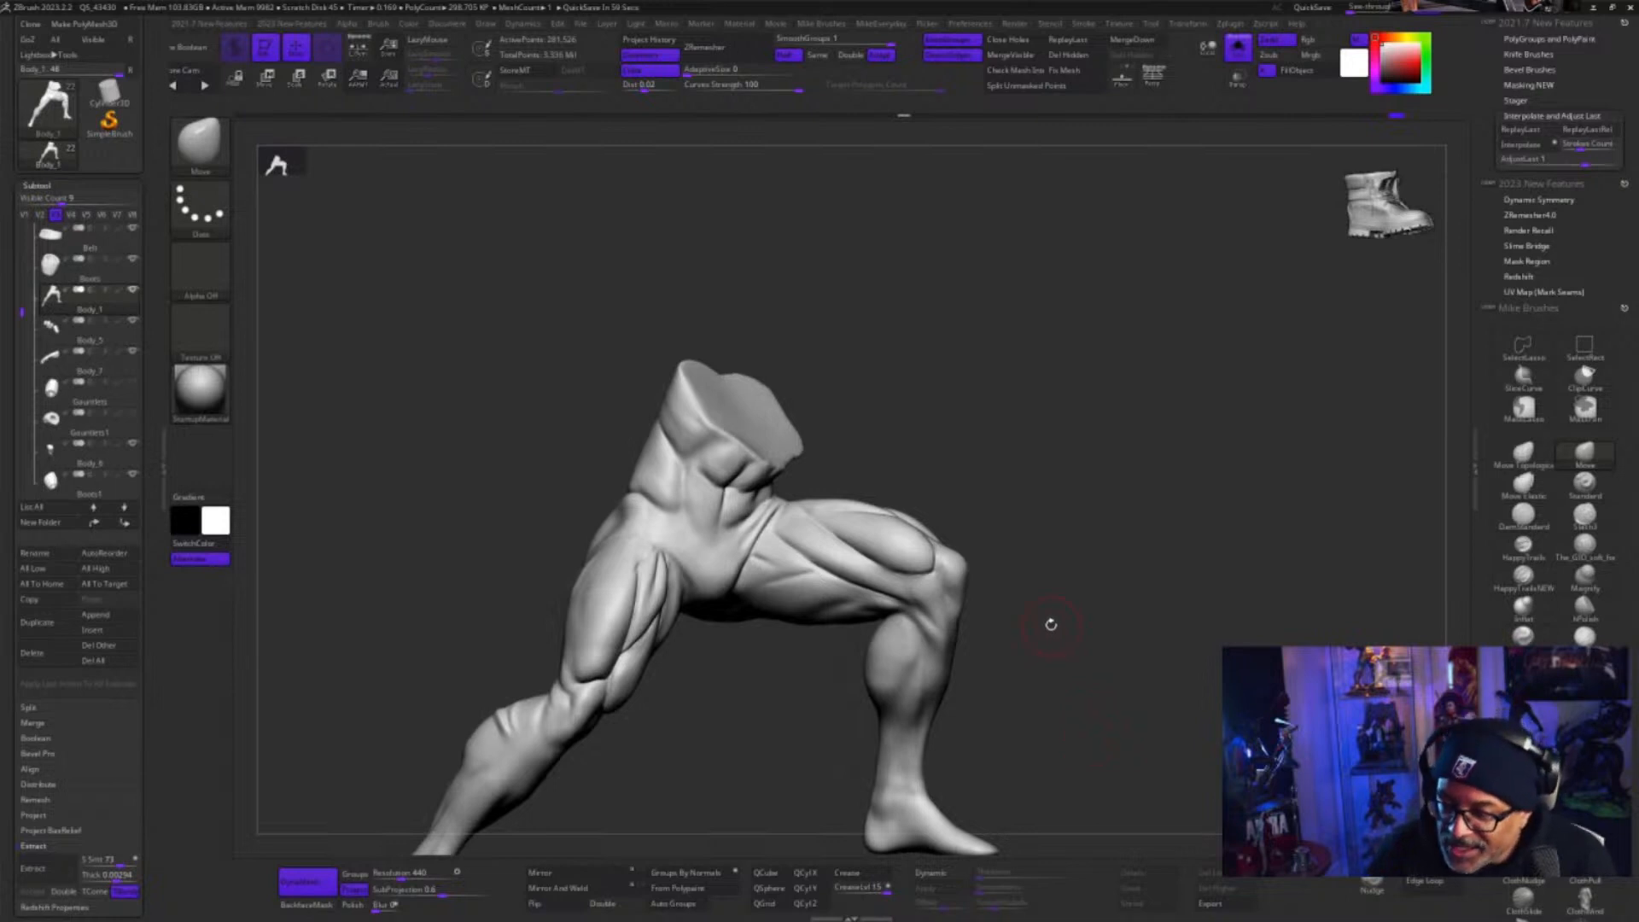
drag(1059, 626, 1061, 624)
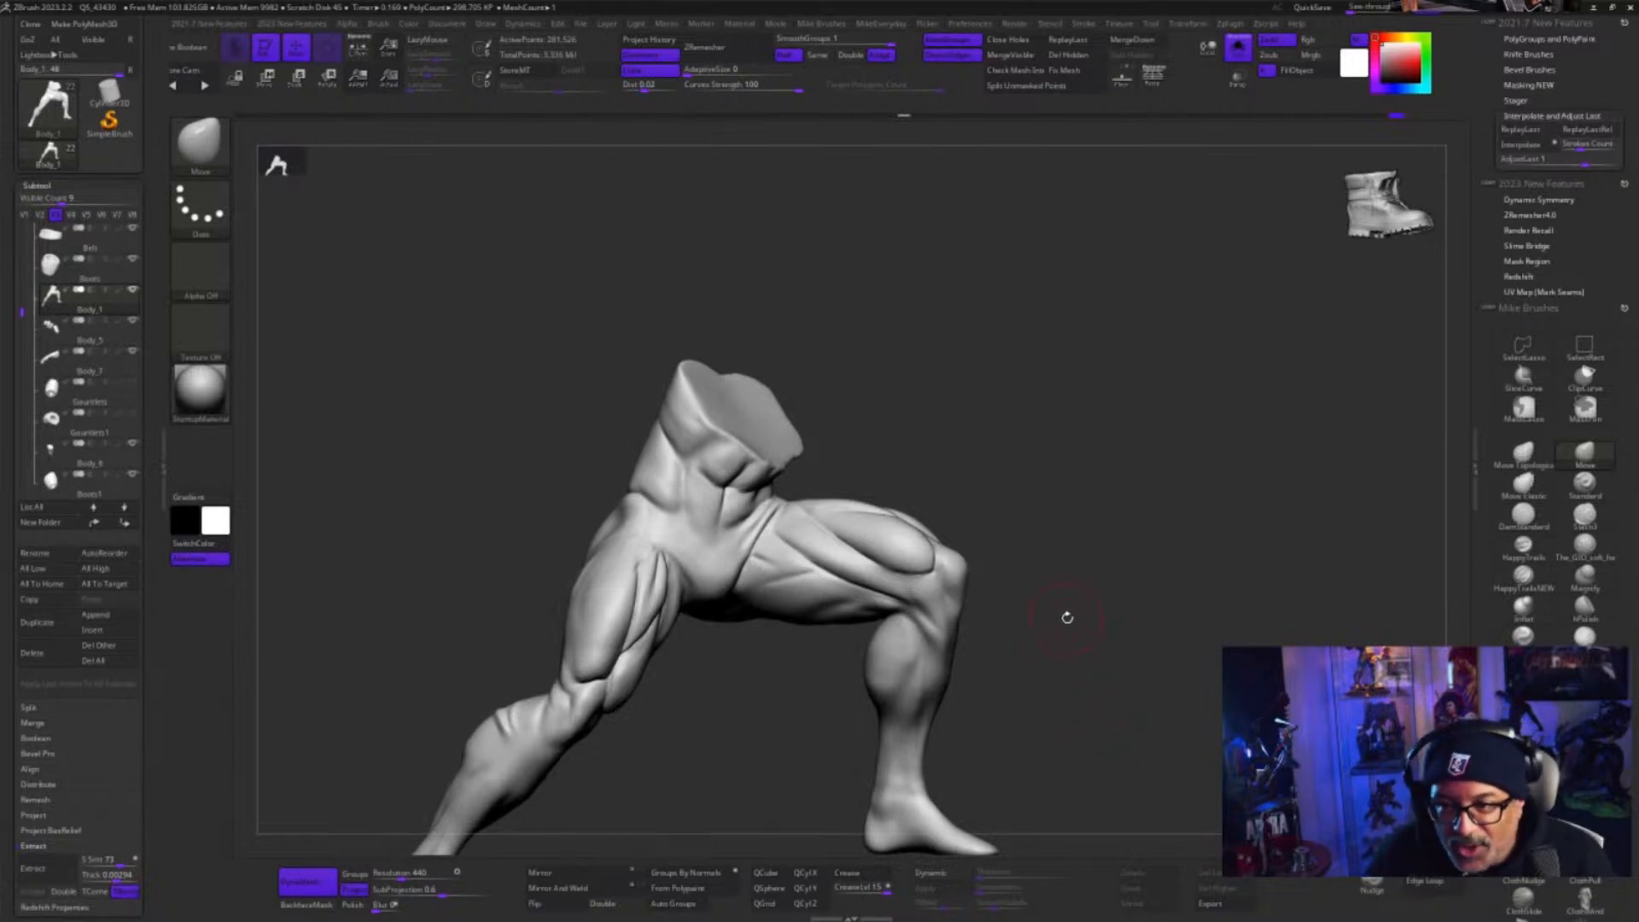
Inspect the isolated Body_1 legs from the front, back and side, checking the thigh, glute and calf anatomy
drag(1097, 726, 1121, 621)
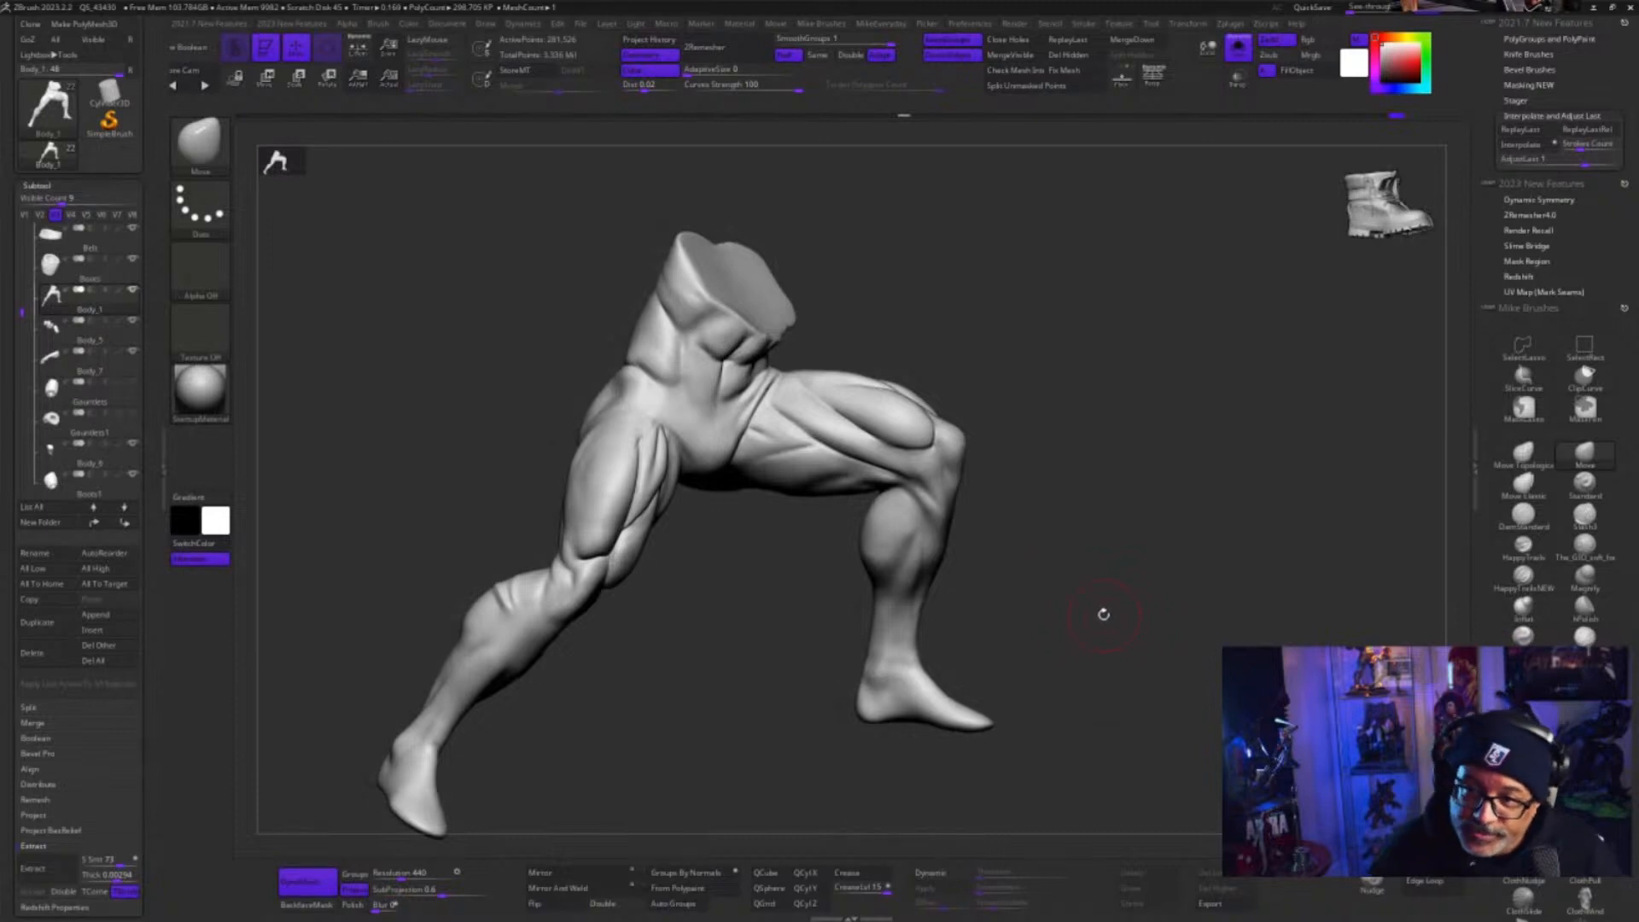
drag(1111, 609, 1145, 623)
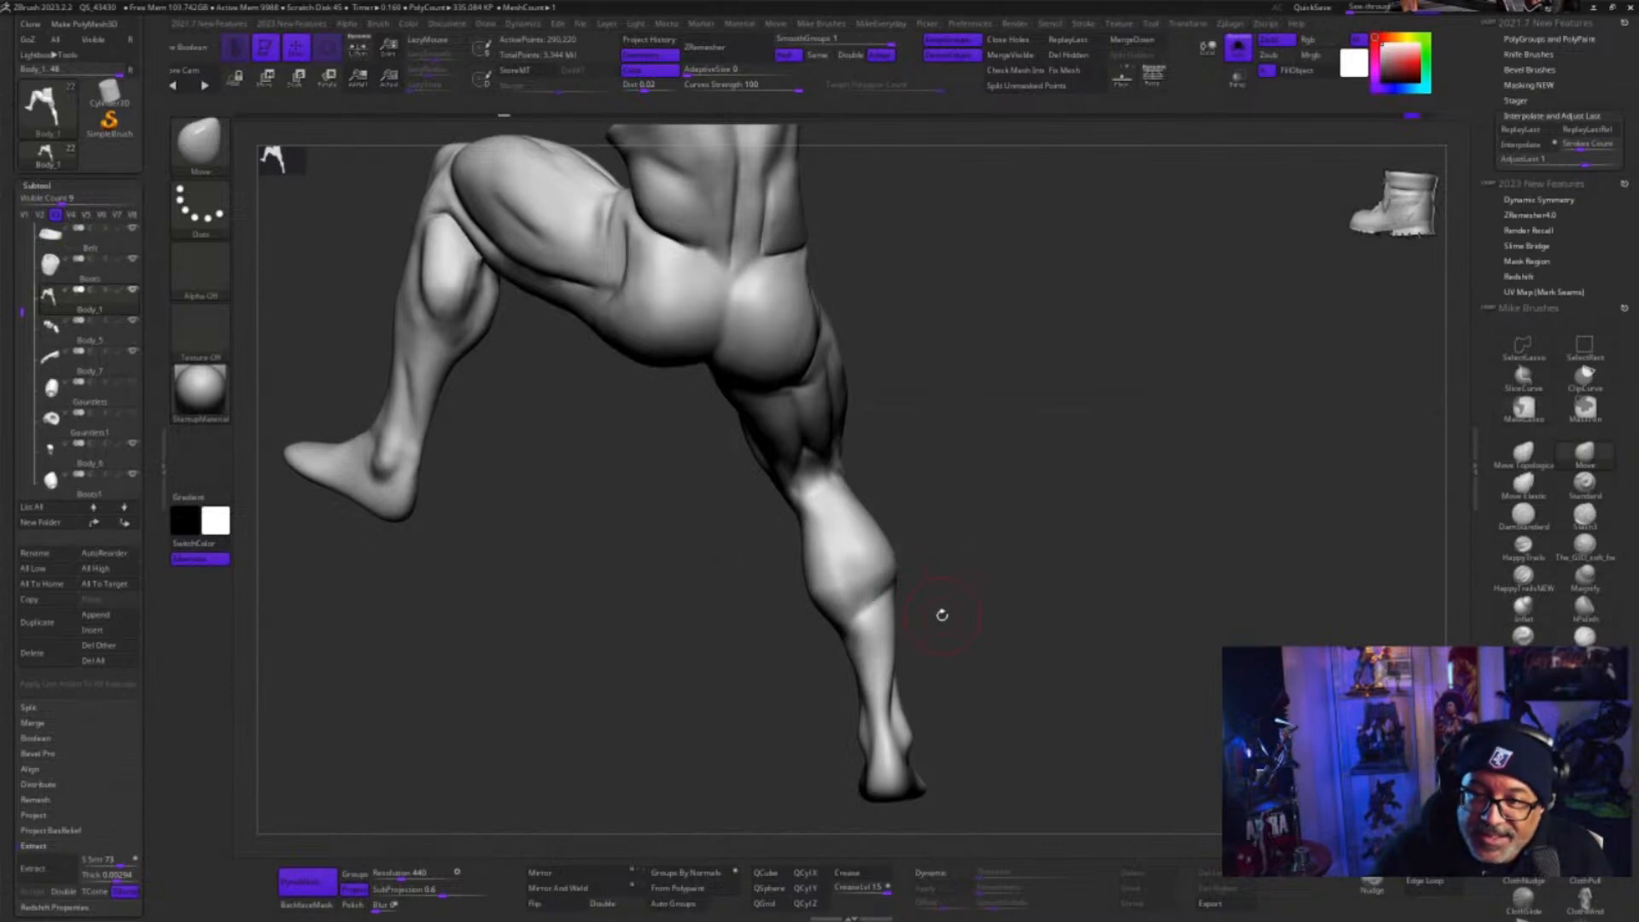
drag(980, 614, 980, 614)
mouse_move(973, 616)
mouse_down()
mouse_move(879, 604)
mouse_move(920, 645)
mouse_up()
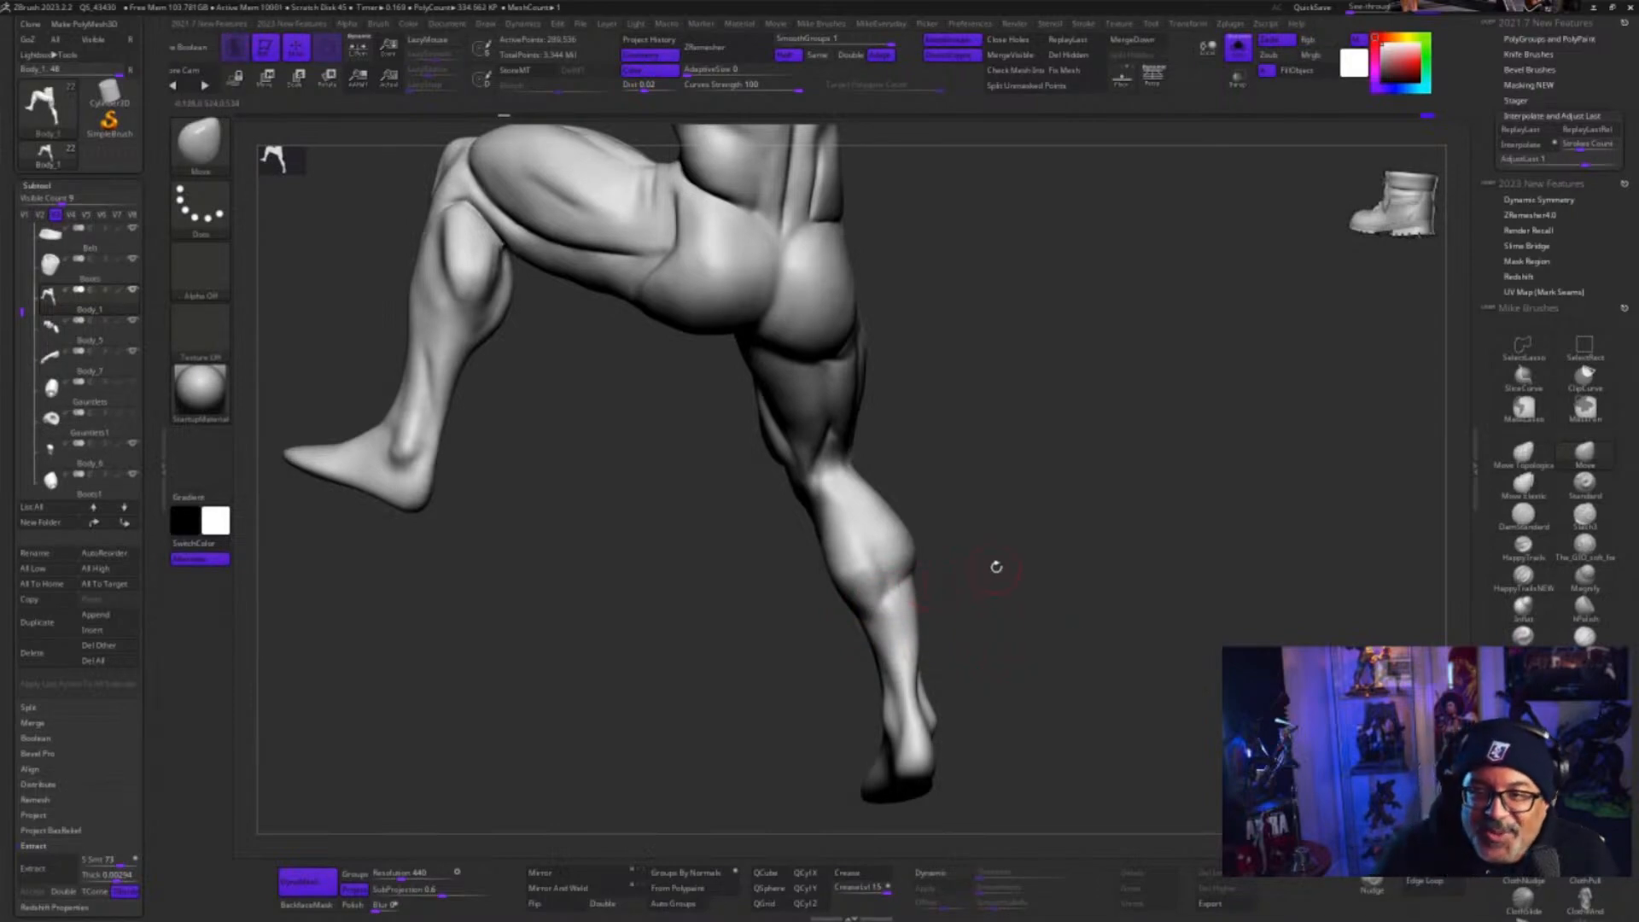
drag(960, 589, 996, 617)
key(s)
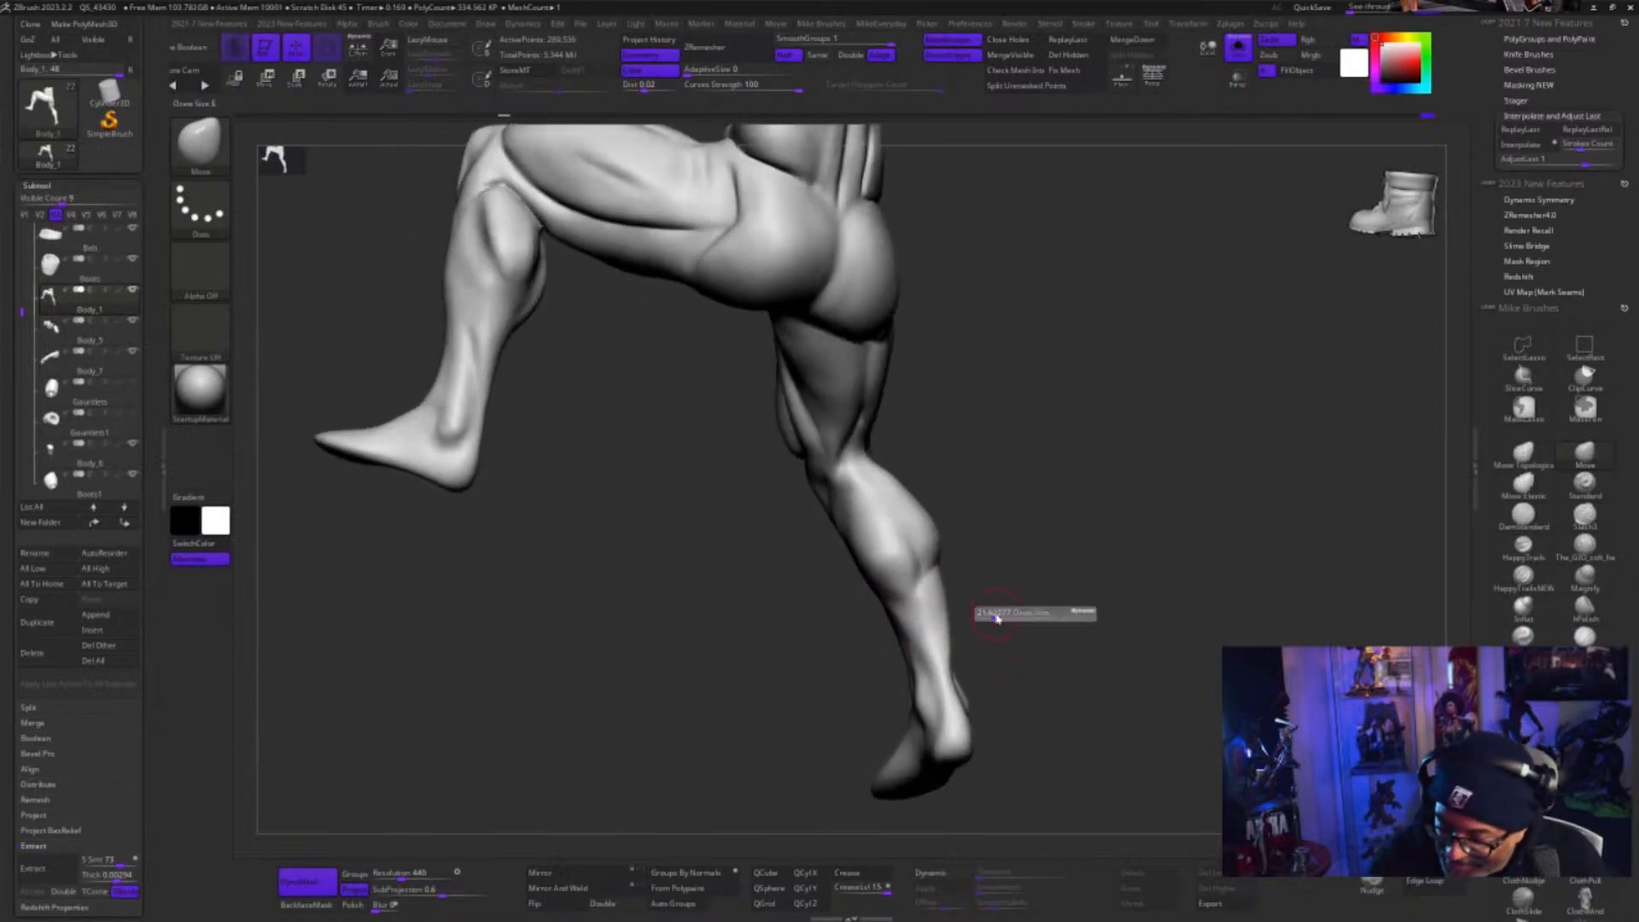
mouse_move(991, 507)
mouse_down()
mouse_move(1027, 499)
mouse_move(1020, 521)
mouse_move(1058, 529)
mouse_up()
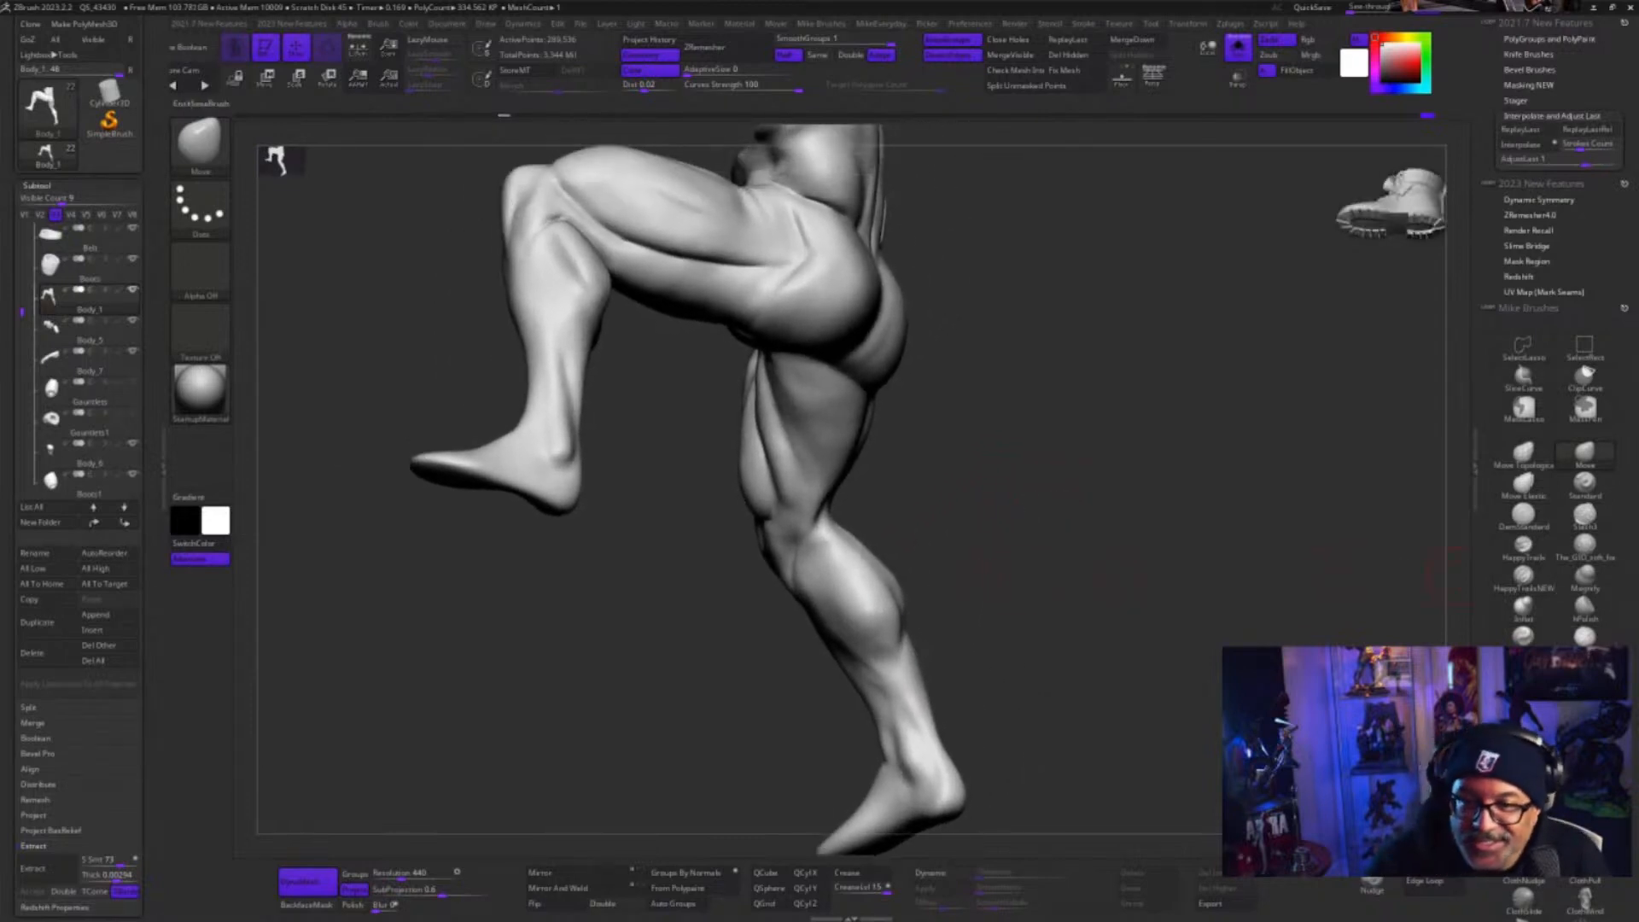
Sculpt the standing leg's calf and the area below the knee with the ClayBuildup brush, smoothing the forms
click(1585, 636)
drag(968, 580, 1007, 579)
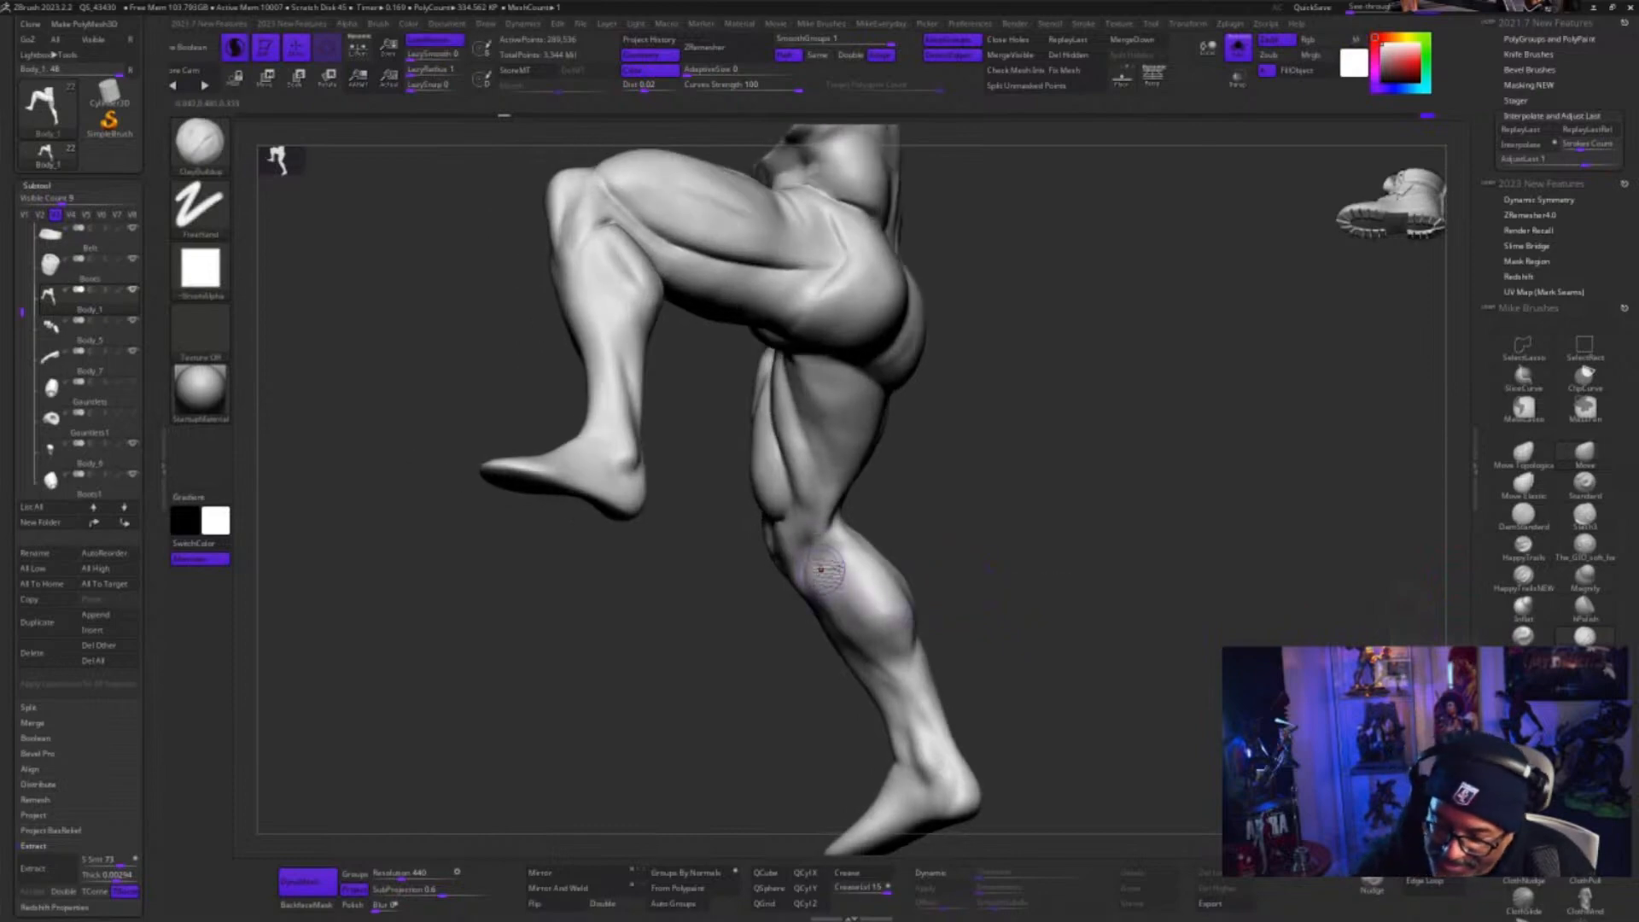
mouse_move(824, 570)
mouse_down()
mouse_move(837, 610)
mouse_move(836, 534)
mouse_up()
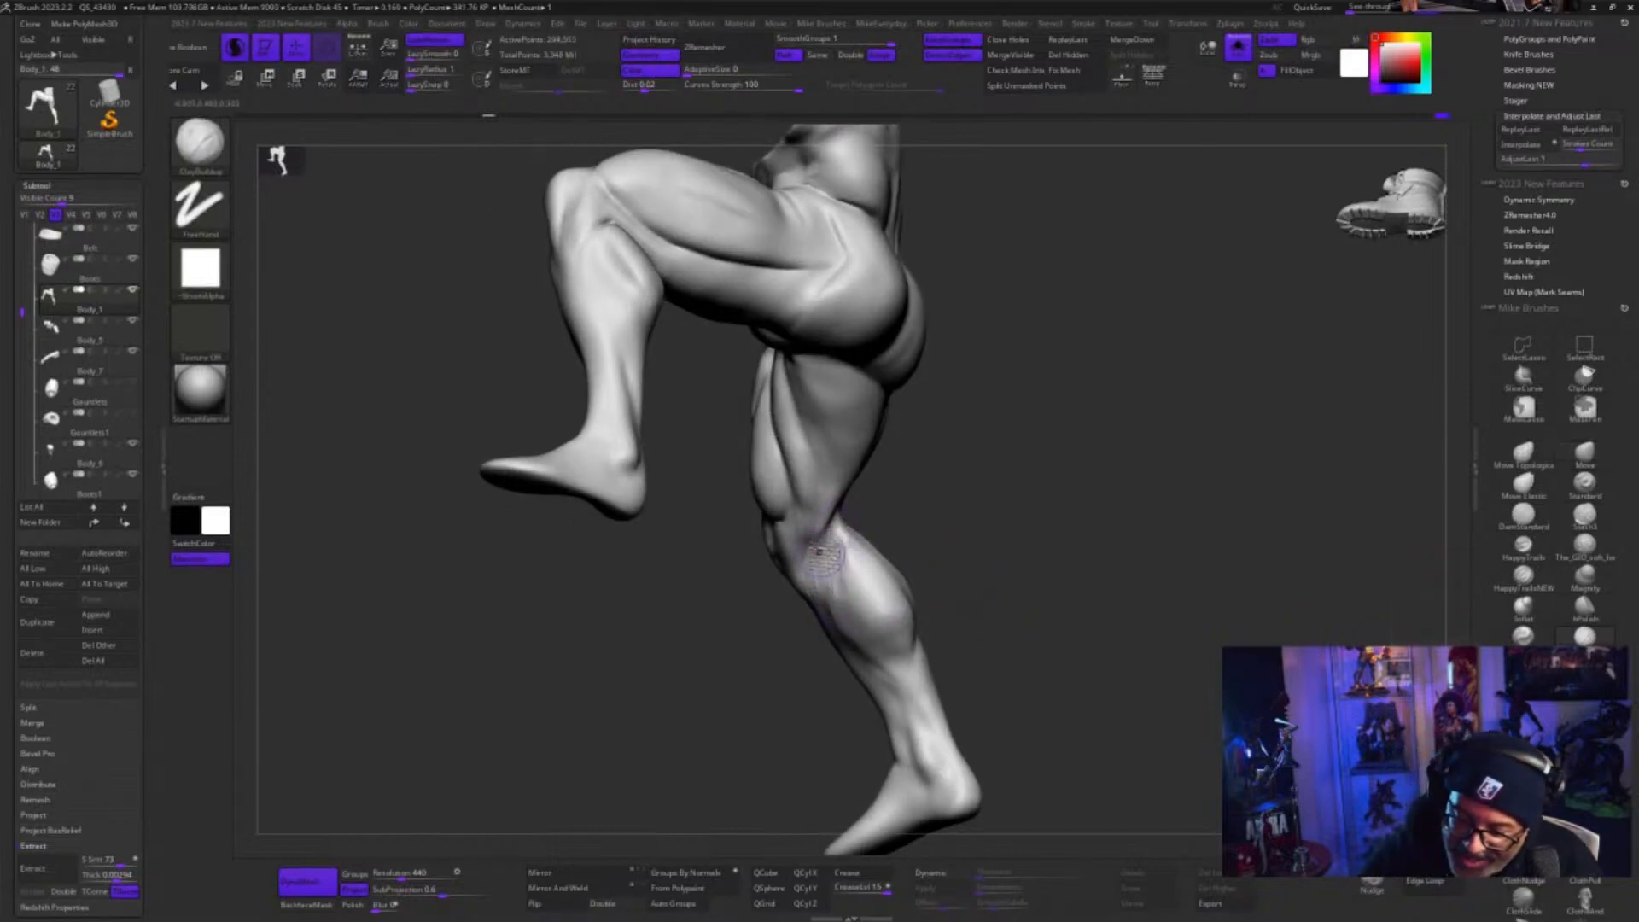
mouse_move(848, 642)
mouse_down()
mouse_move(828, 630)
mouse_move(835, 589)
mouse_move(880, 672)
mouse_up()
drag(951, 596, 962, 577)
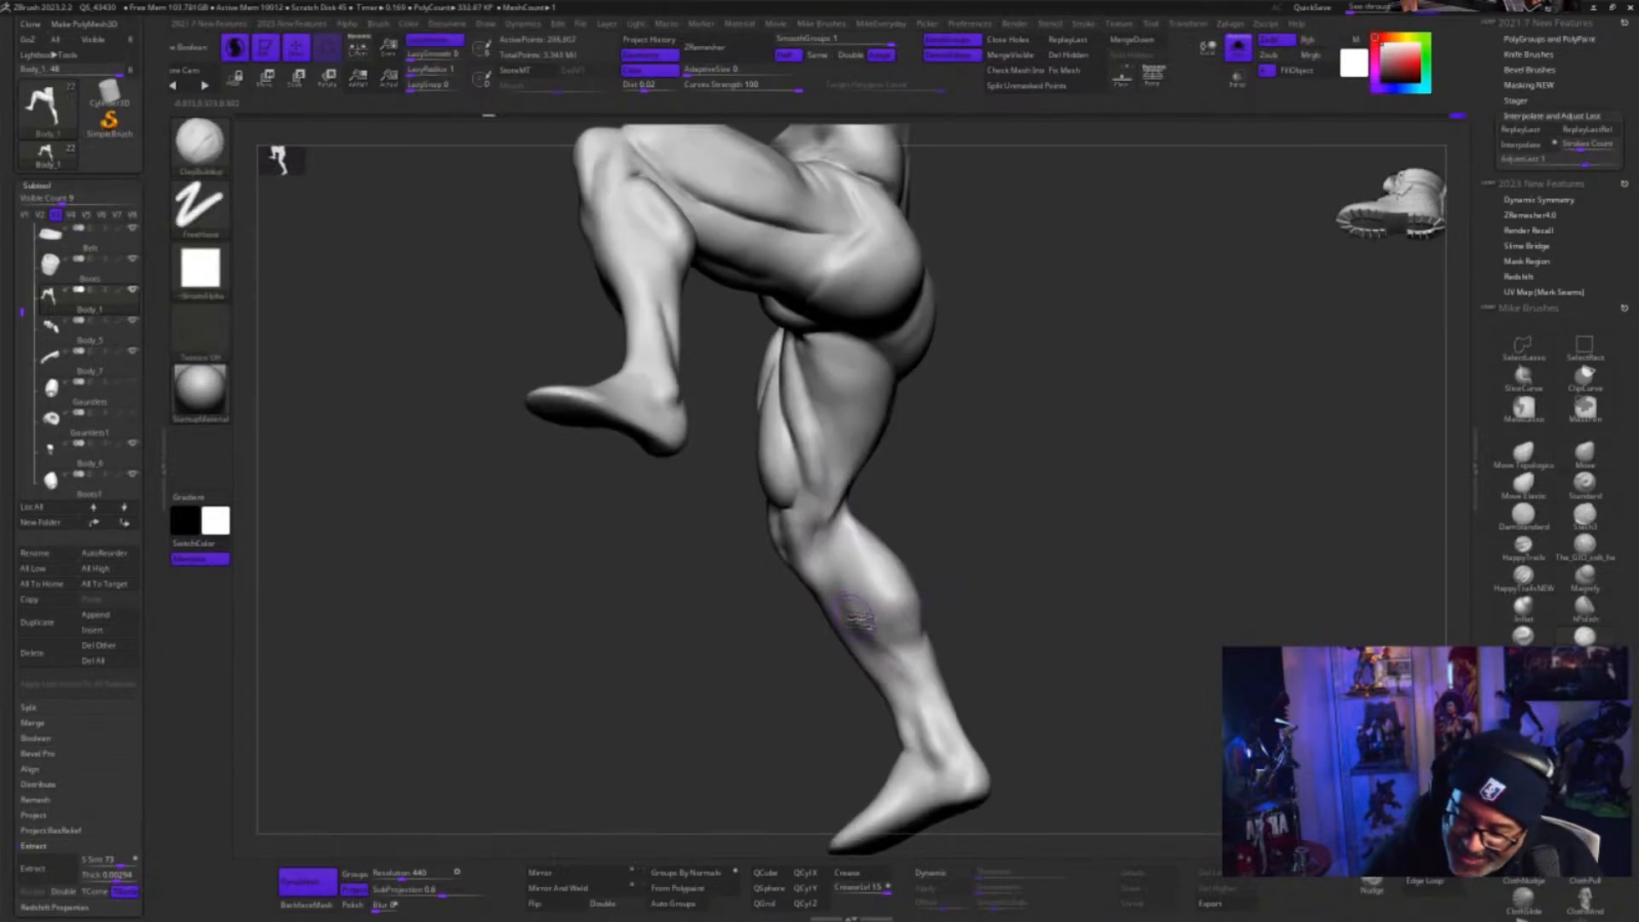
mouse_move(835, 563)
mouse_down()
mouse_move(894, 663)
mouse_move(869, 642)
mouse_up()
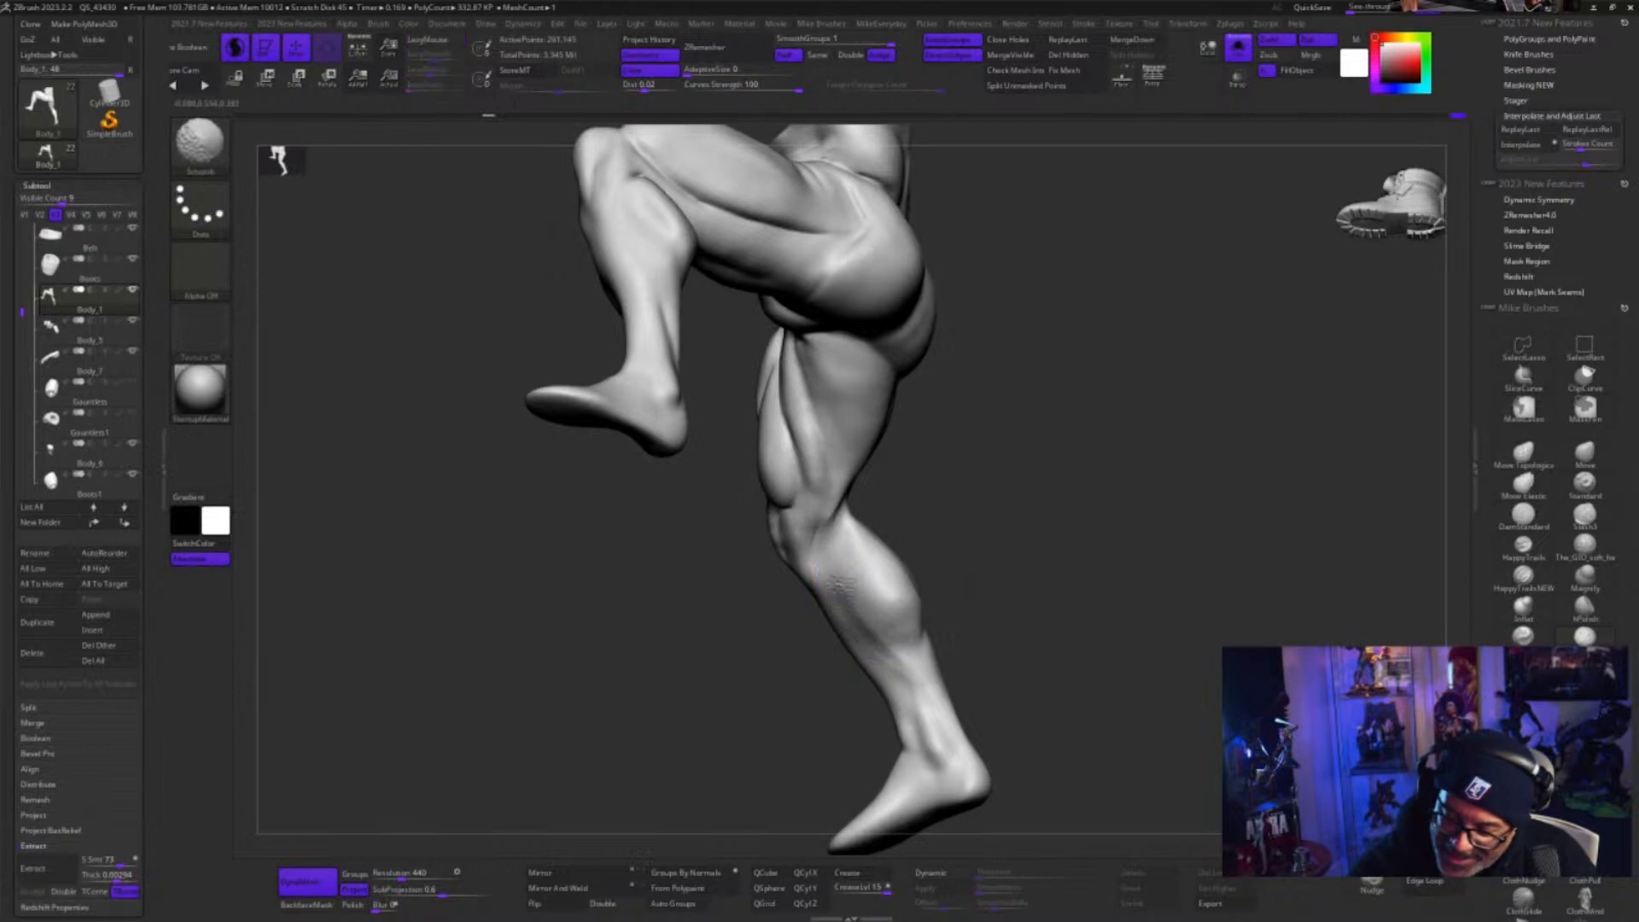
Refine the side of the standing leg's calf muscle with a resized ClayBuildup brush, smoothing the strokes
mouse_move(1025, 595)
mouse_down()
mouse_move(1051, 606)
mouse_move(932, 625)
mouse_up()
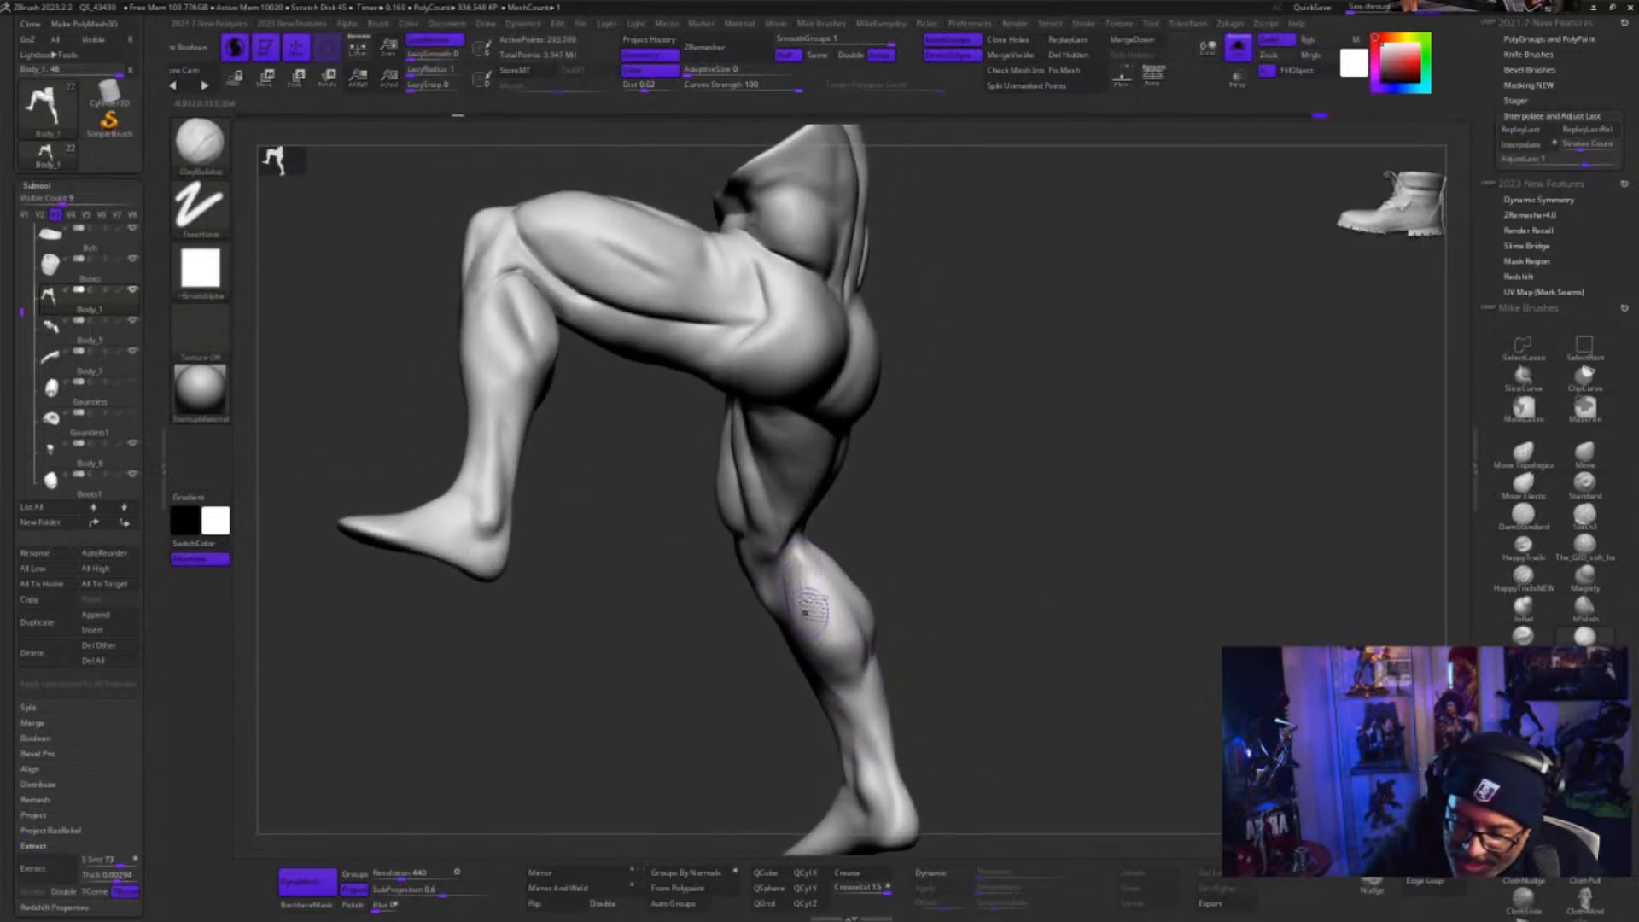
mouse_move(805, 612)
mouse_down()
mouse_move(801, 584)
mouse_move(852, 675)
mouse_up()
drag(915, 616, 971, 607)
key(s)
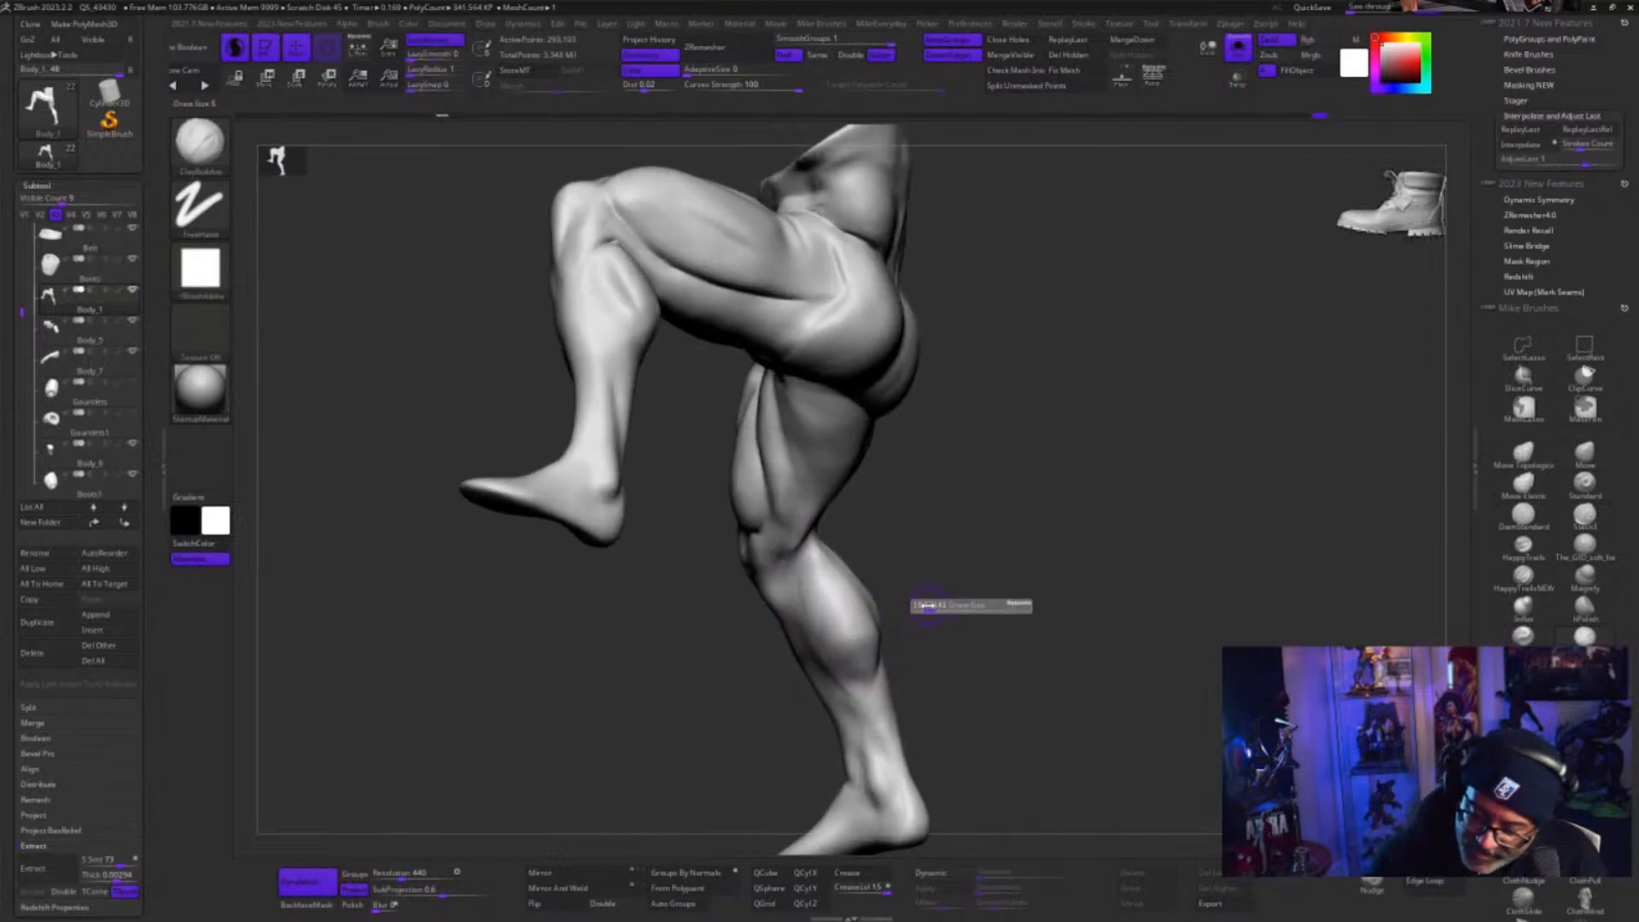
drag(825, 624, 803, 602)
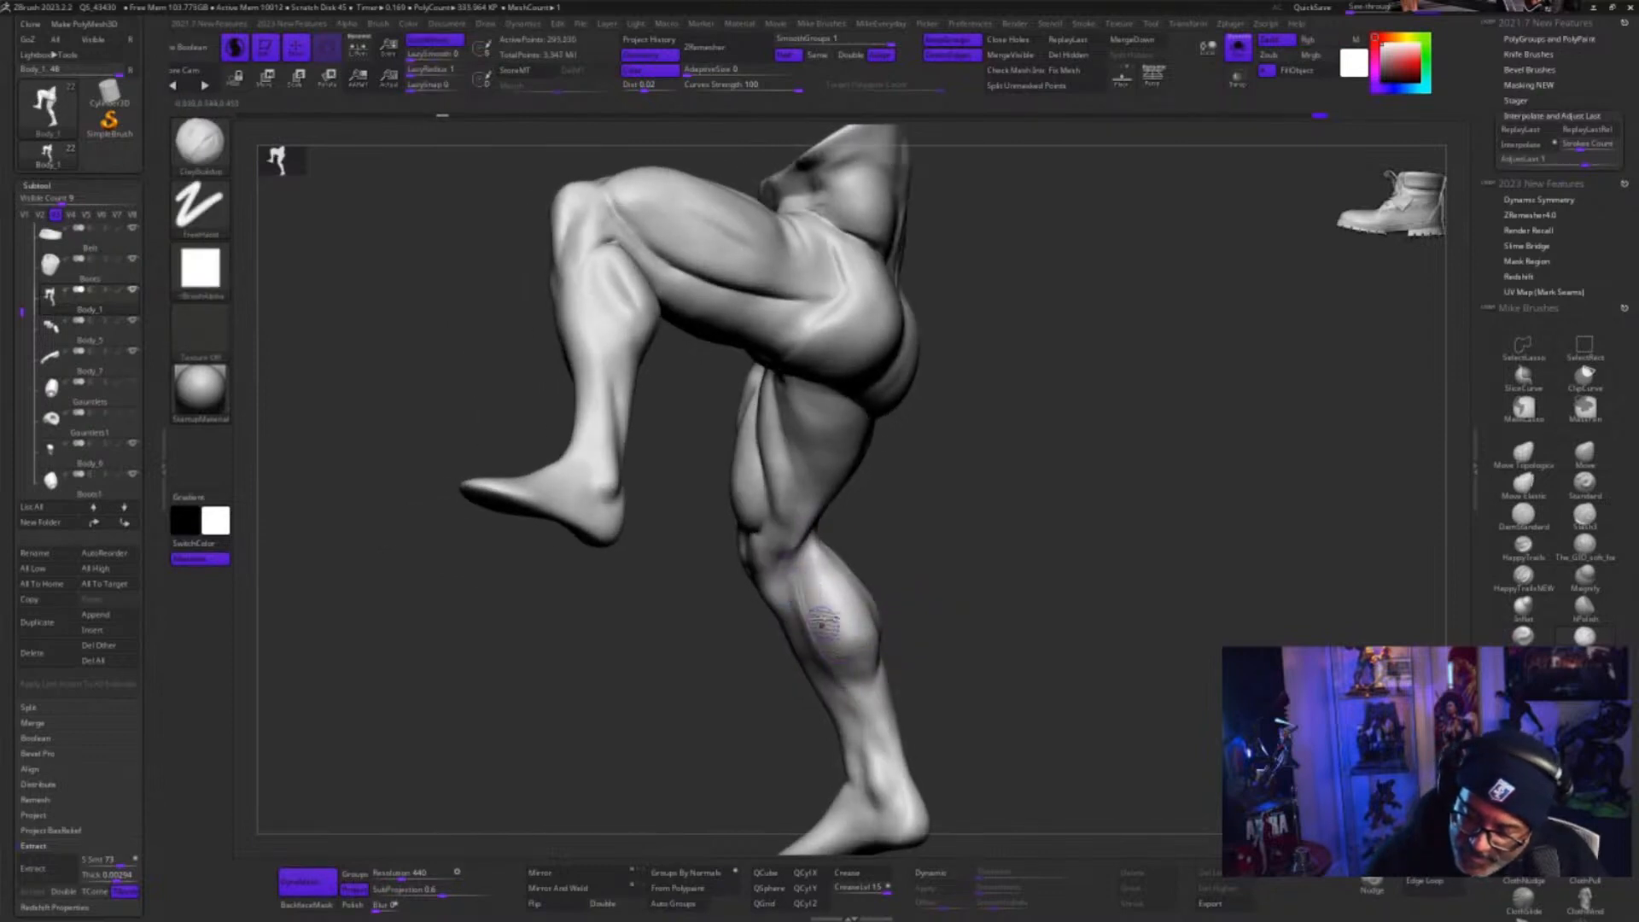
key(shift)
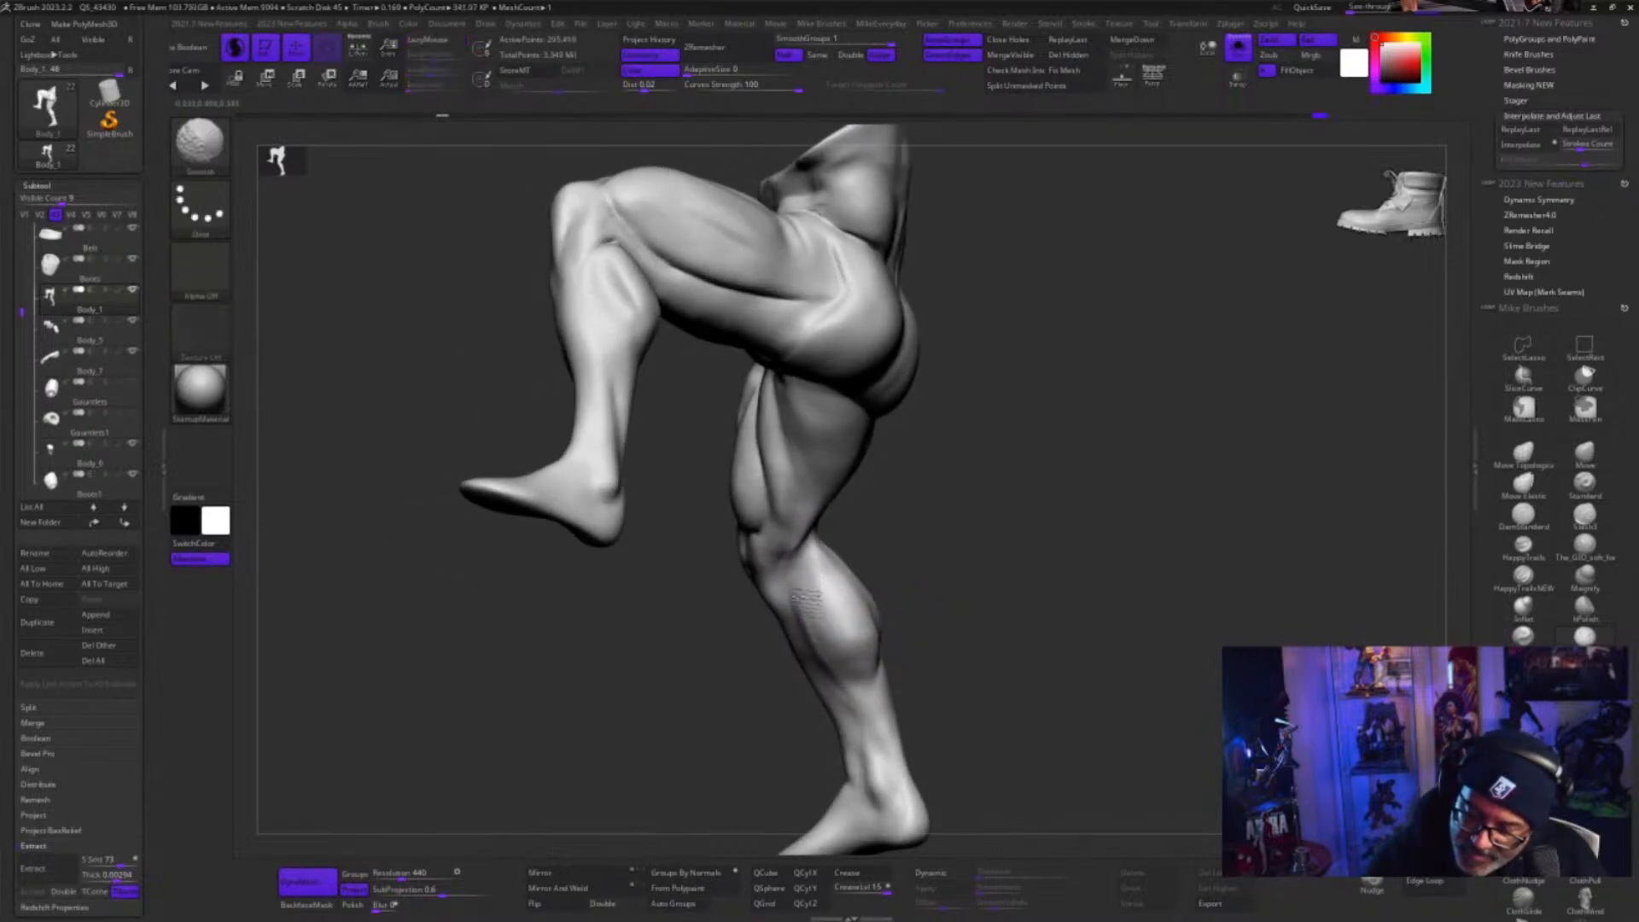
Build up the standing leg's outer knee and lower-thigh tendons and blend them, leaving Dynamic Subdiv off
mouse_move(988, 630)
mouse_down()
mouse_move(981, 644)
mouse_move(1007, 600)
mouse_move(888, 538)
mouse_move(794, 559)
mouse_up()
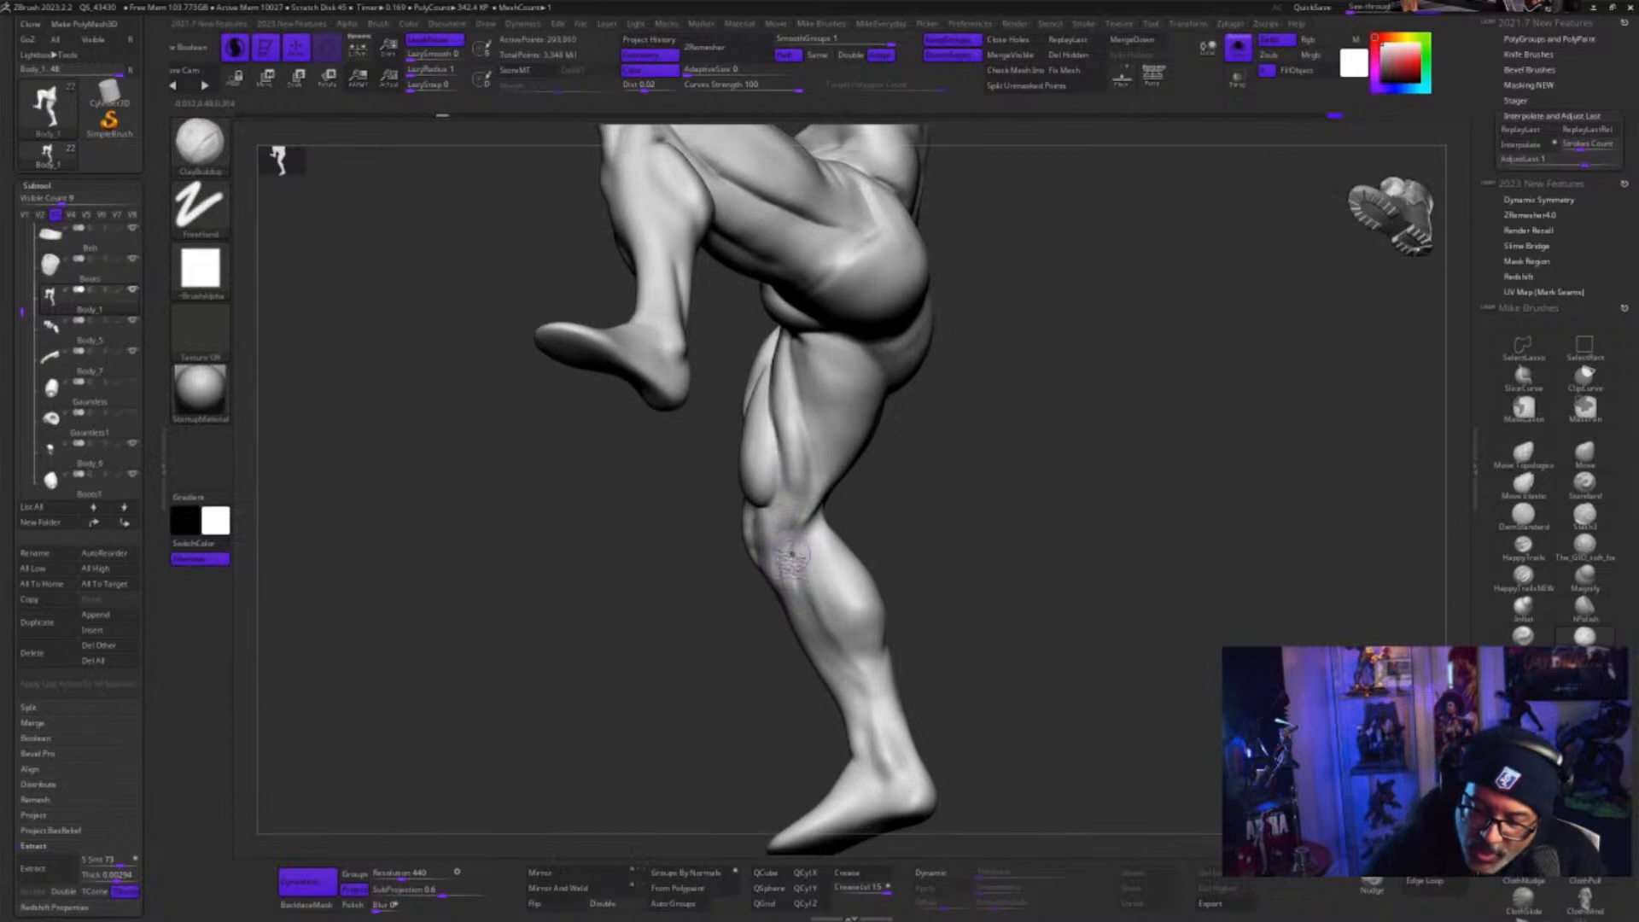
key(shift)
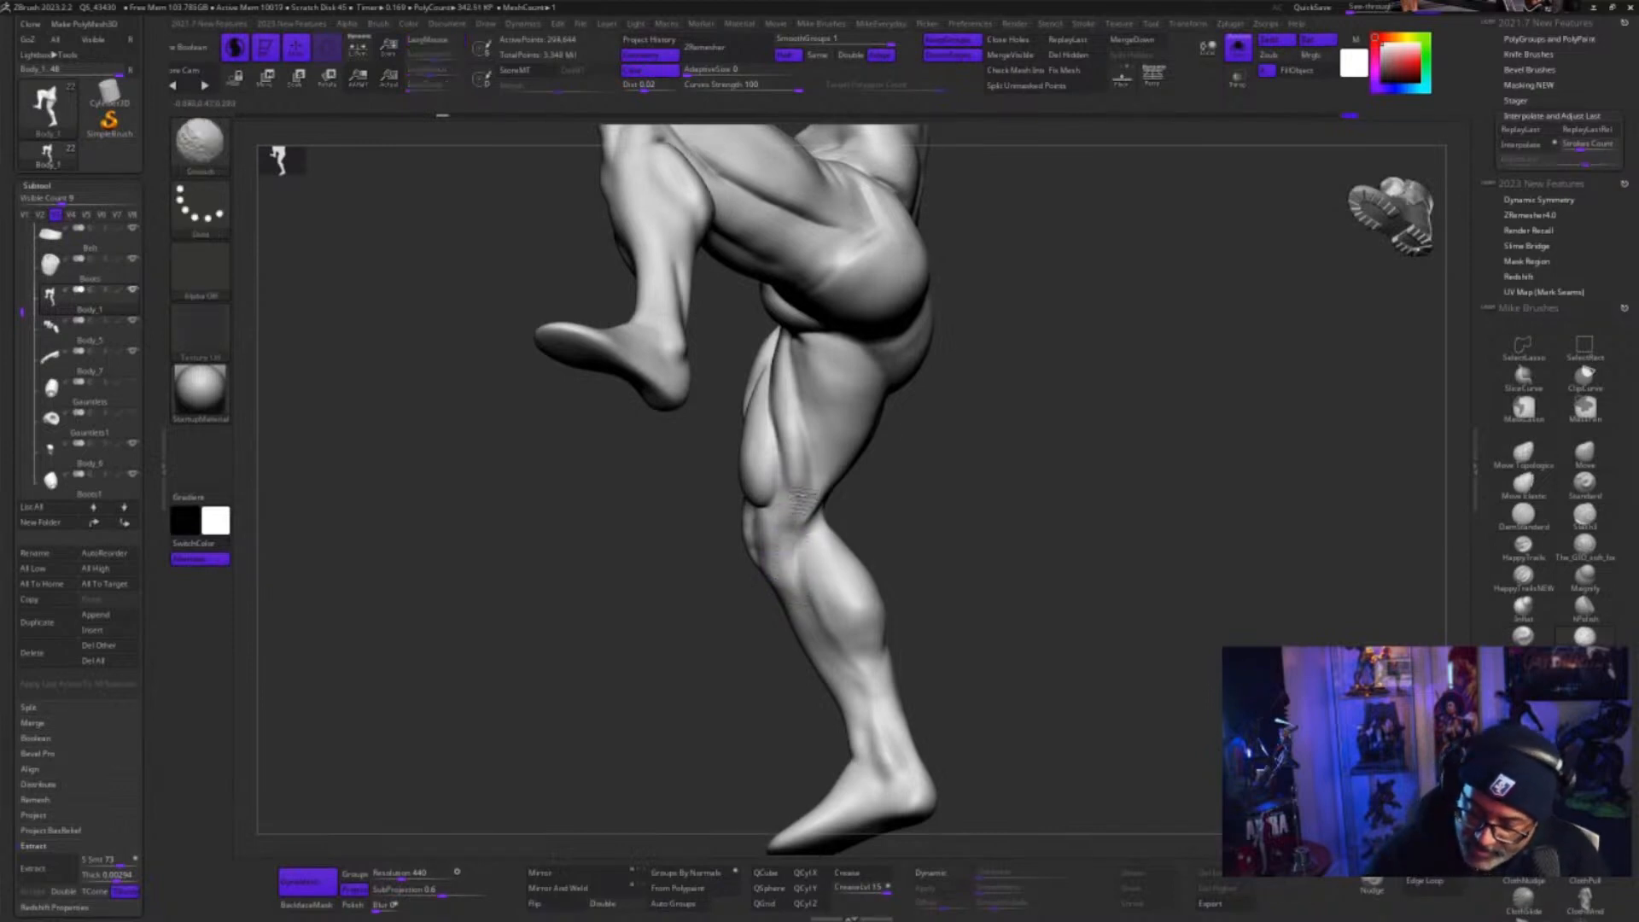
mouse_move(803, 502)
shift+mouse_down()
mouse_move(797, 538)
mouse_move(816, 504)
mouse_move(793, 465)
shift+mouse_up()
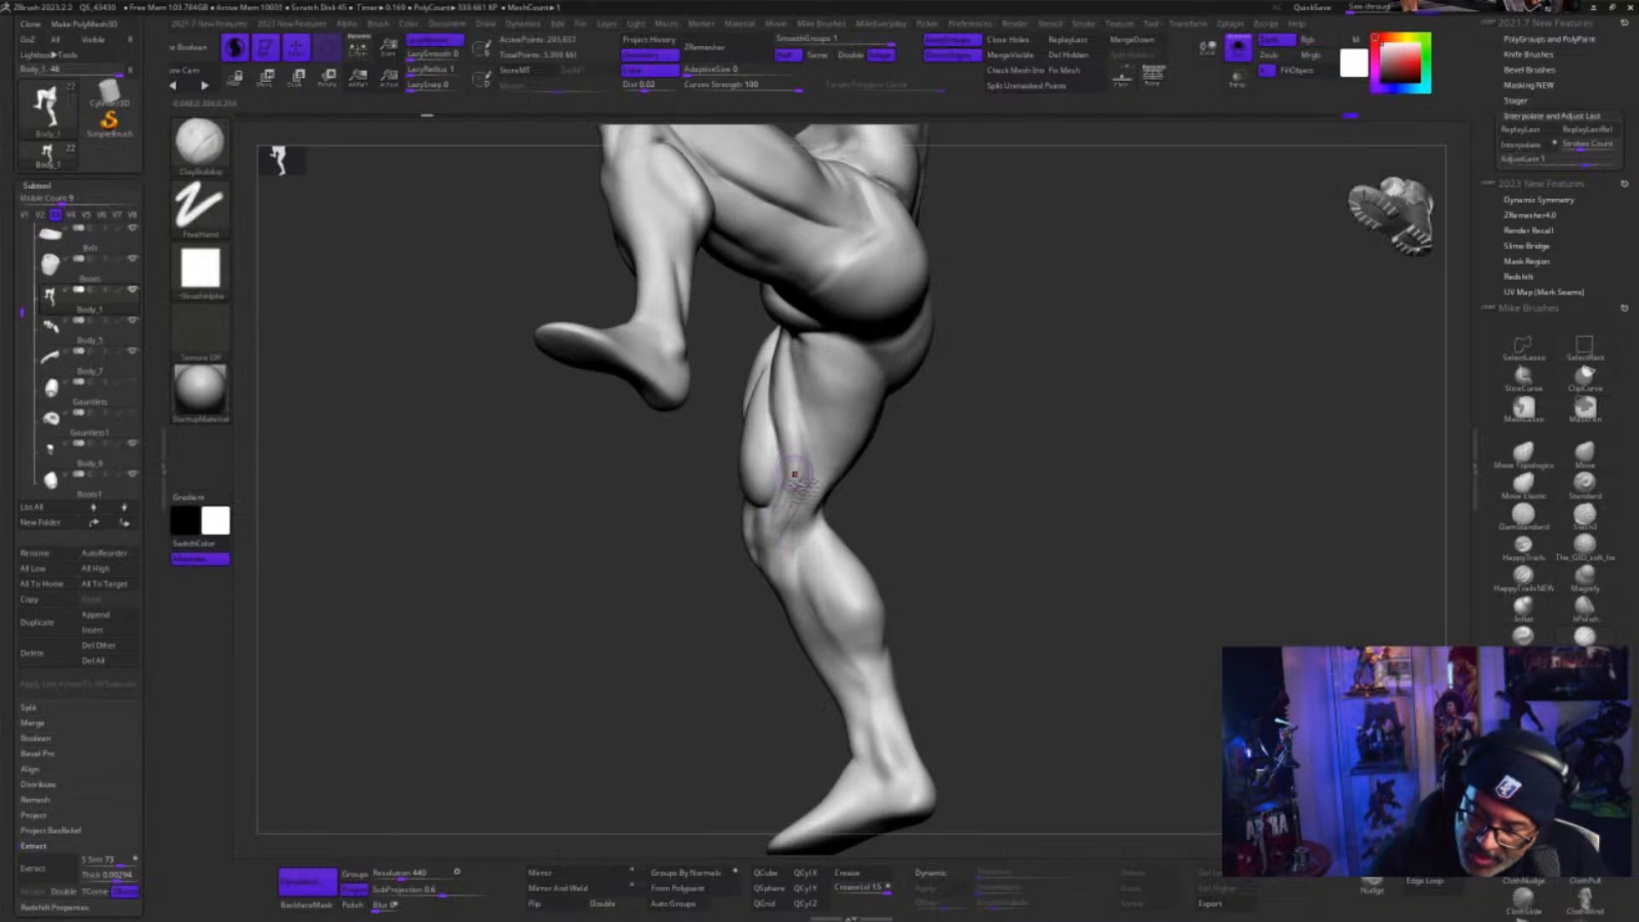
key(s)
click(889, 534)
key(d)
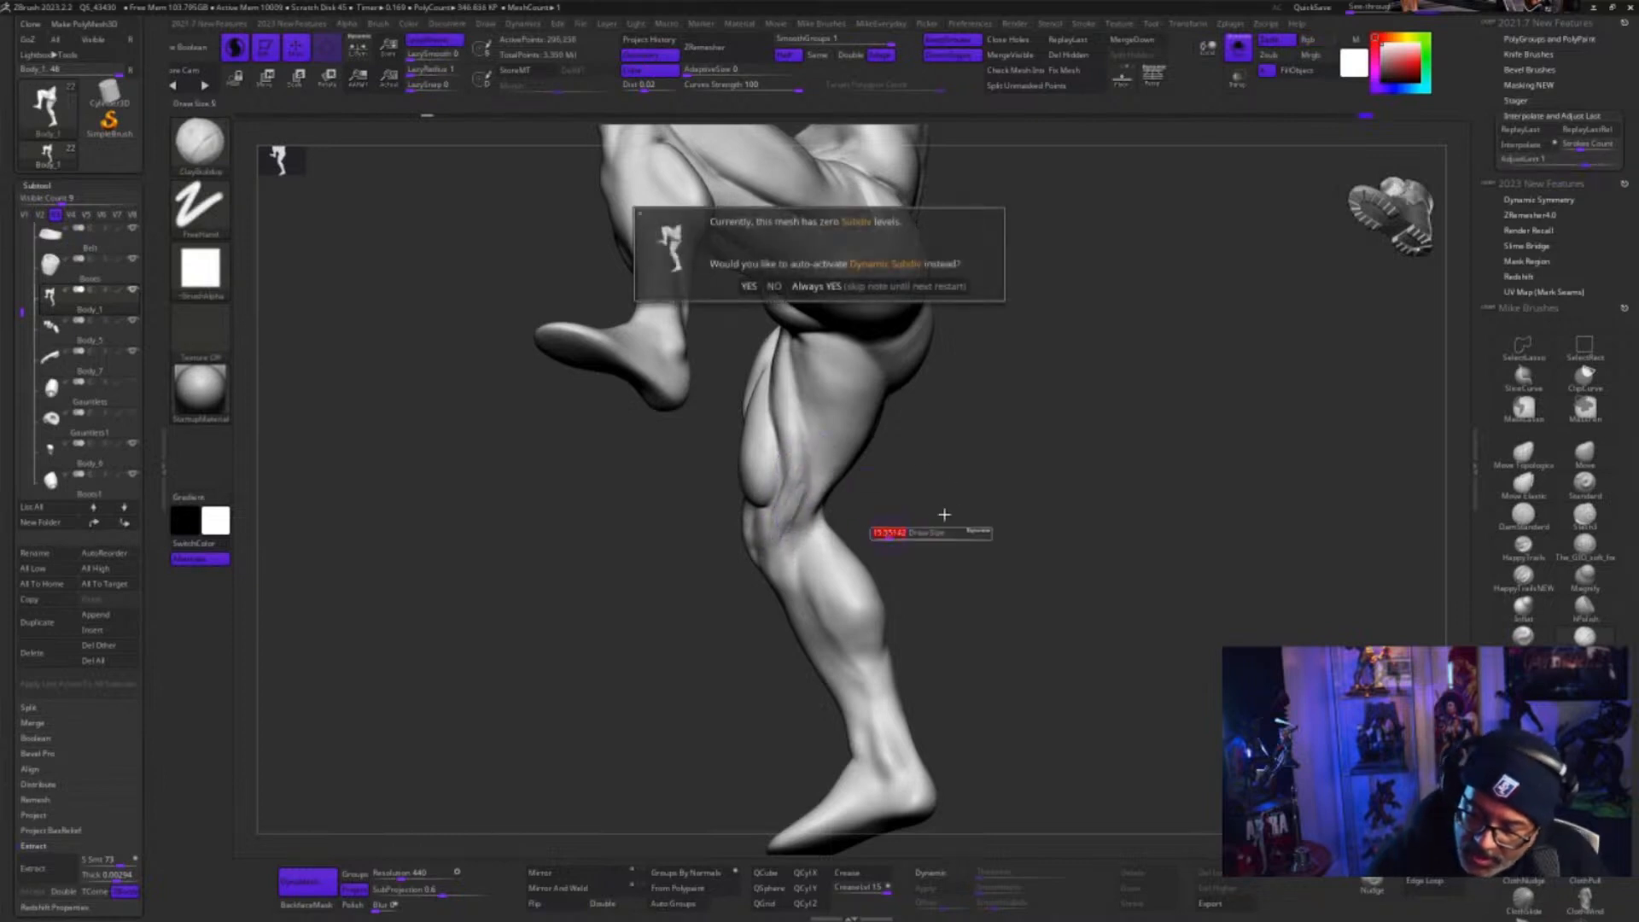
key(Escape)
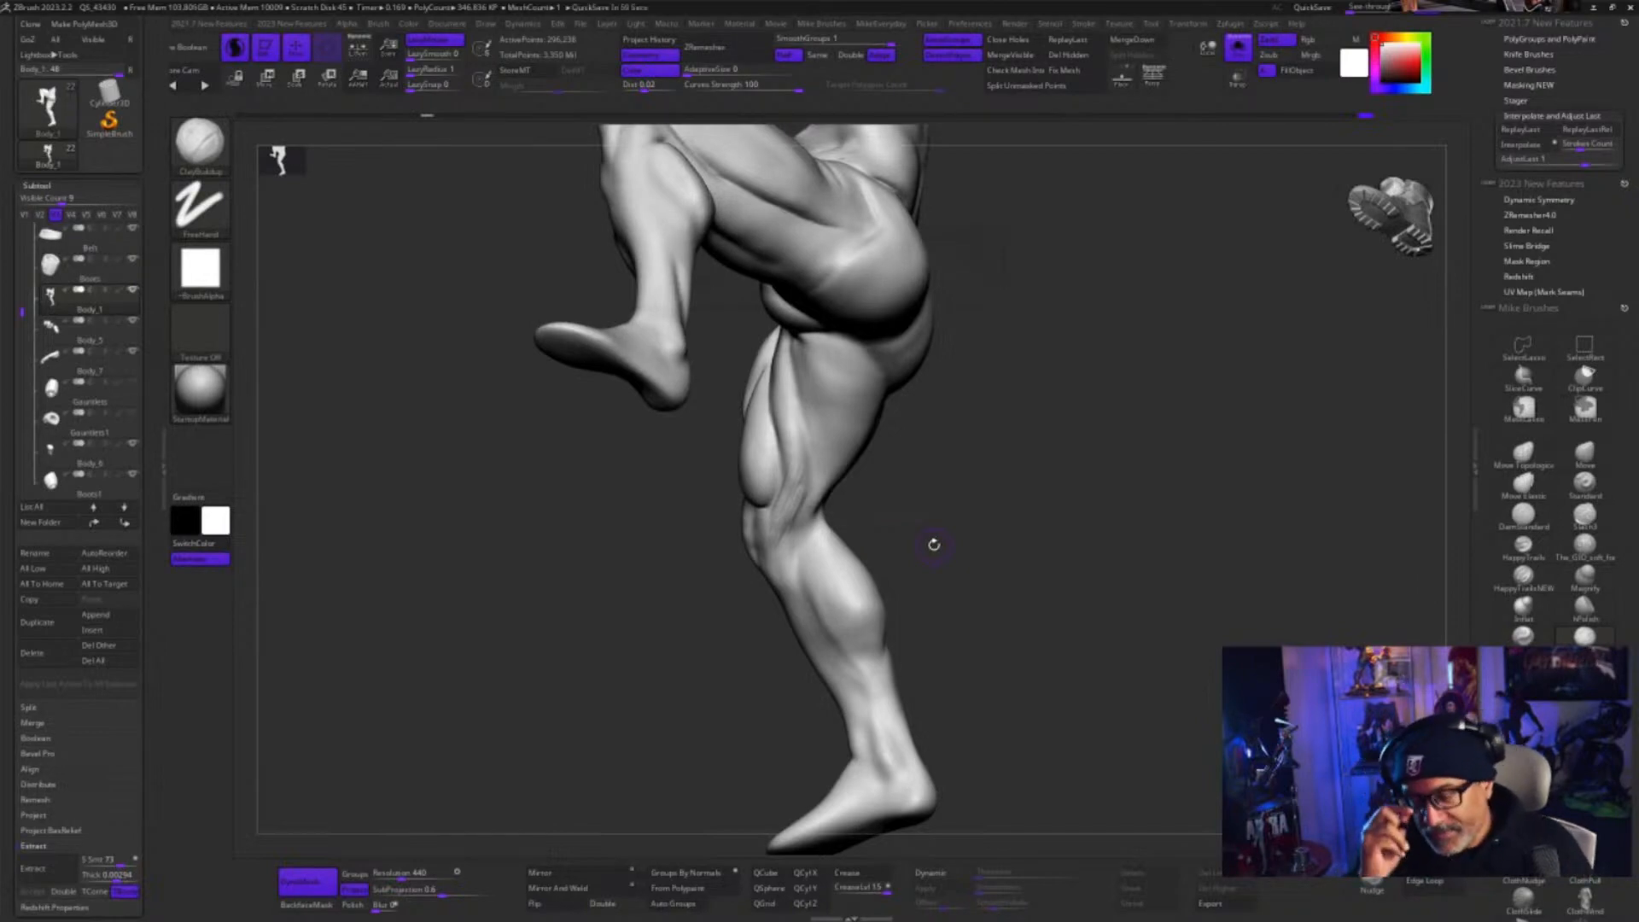
mouse_move(959, 550)
mouse_down()
mouse_move(970, 542)
mouse_move(929, 591)
mouse_move(900, 575)
mouse_up()
key(s)
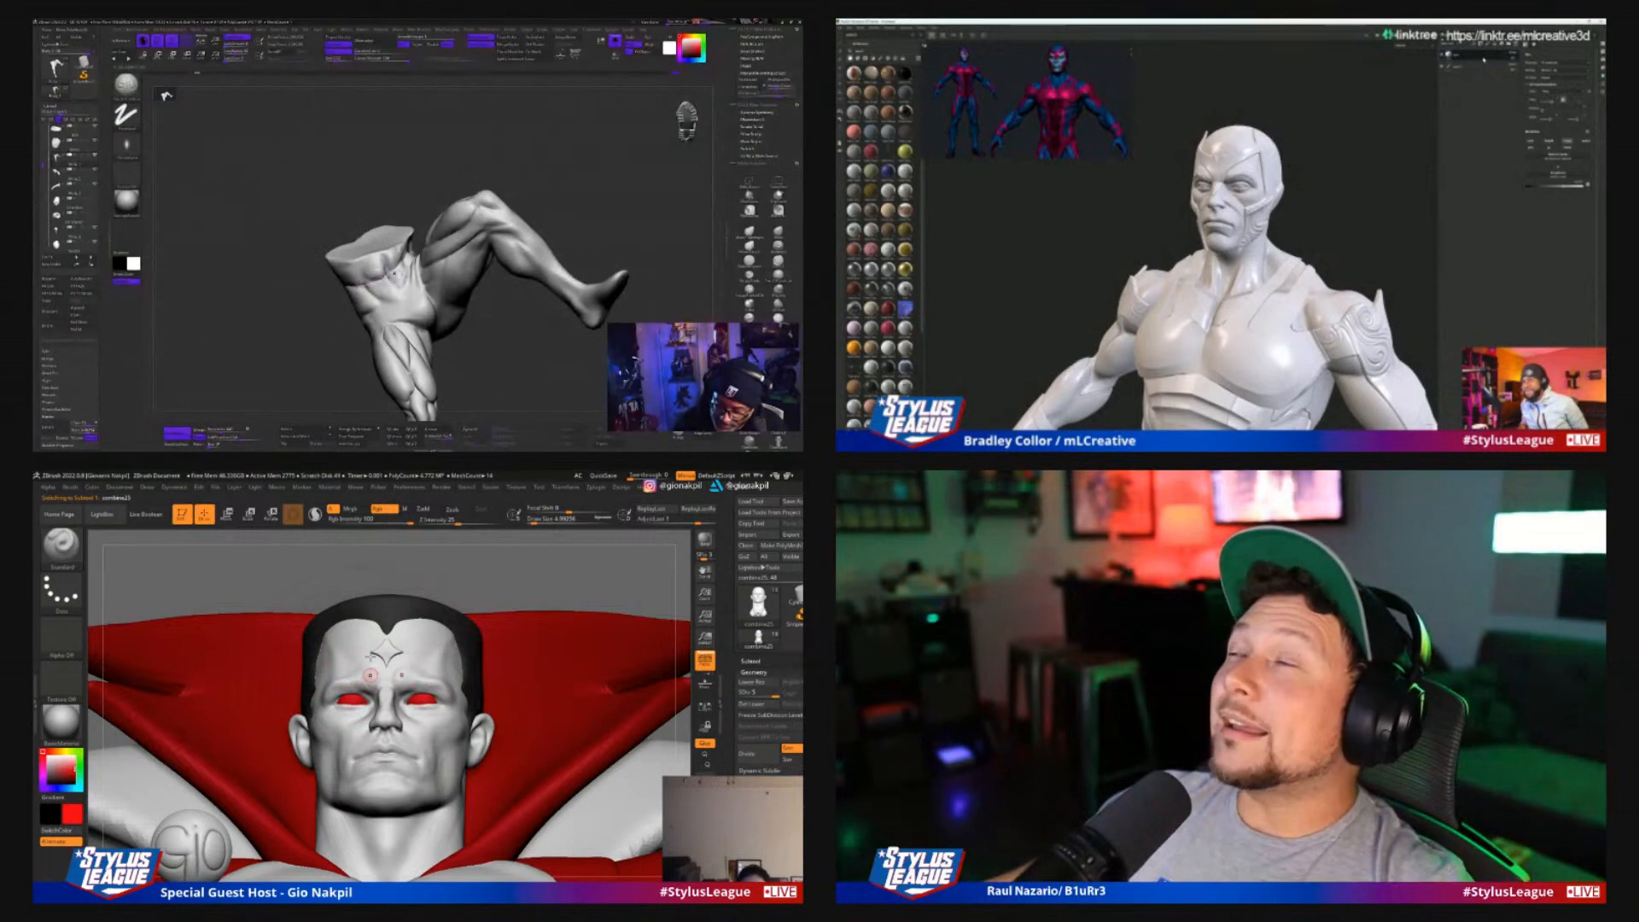
Change the red cape and collar on the caped character to black with the active color
click(48, 779)
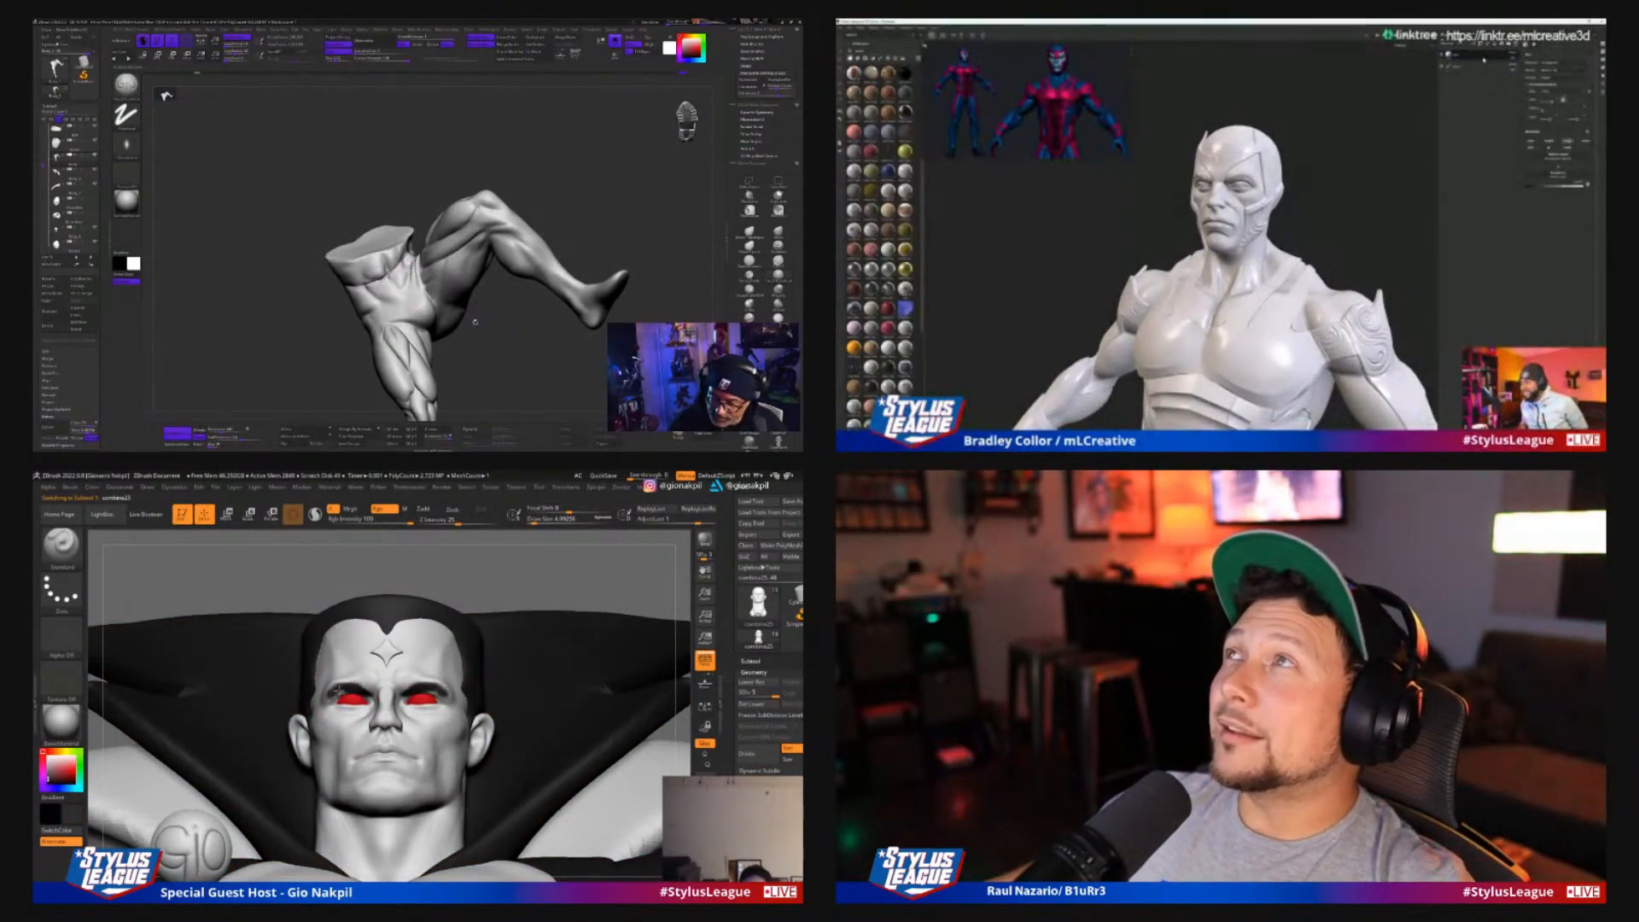
click(1484, 60)
drag(593, 574, 589, 636)
key(s)
click(326, 693)
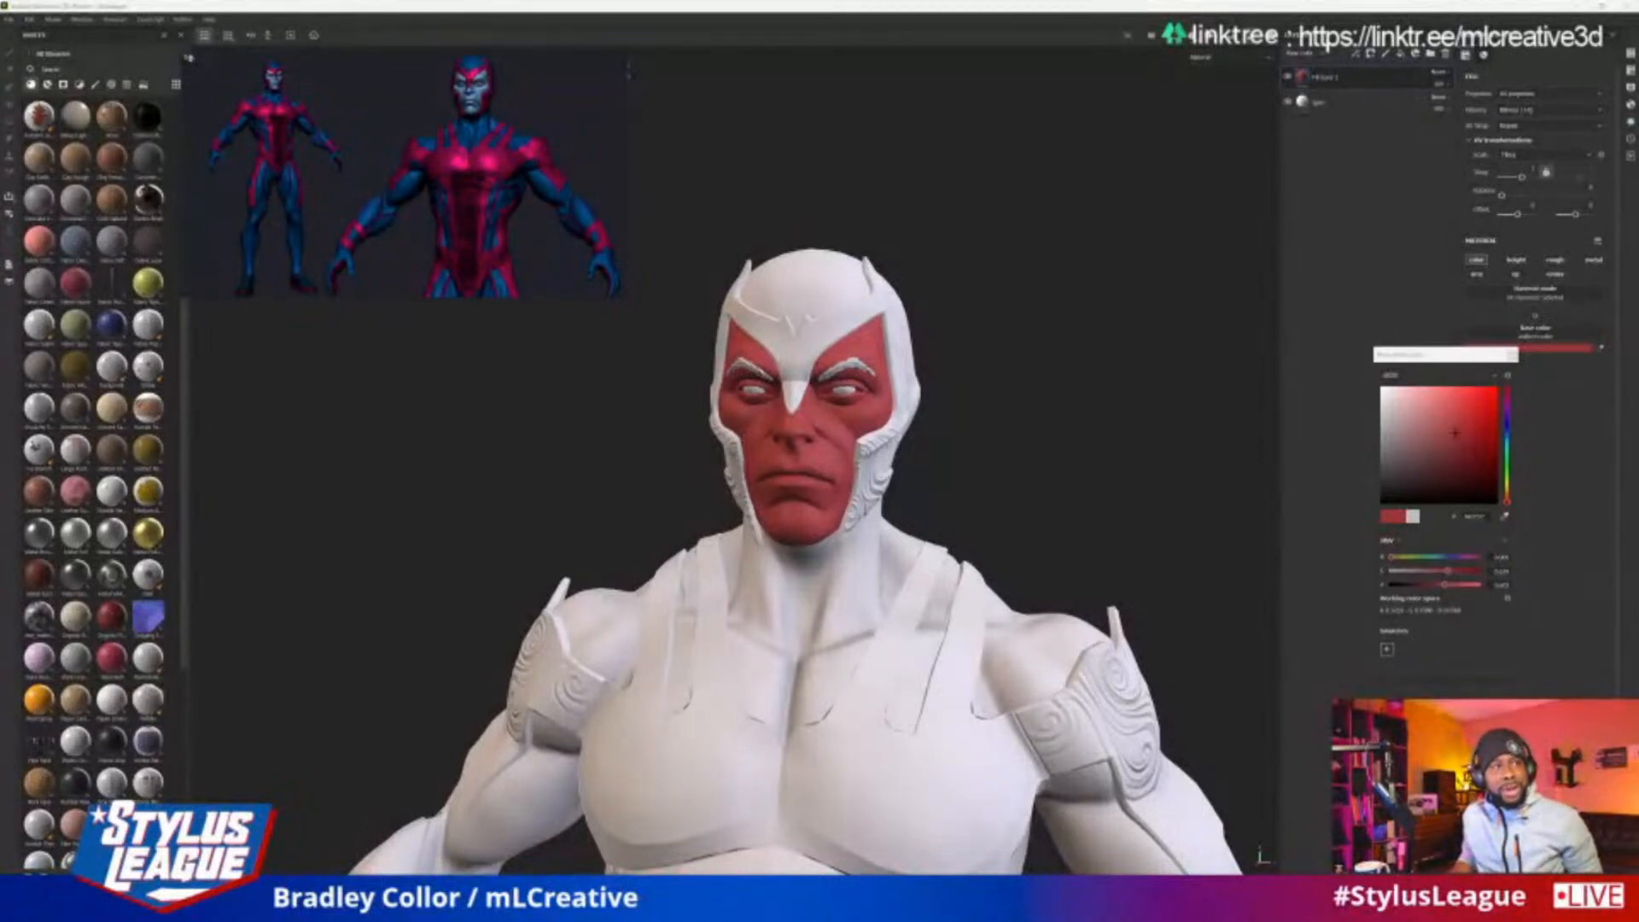
Switch to the image reference board over the painted bust and examine its portrait and color references up close
drag(1, 548, 1204, 260)
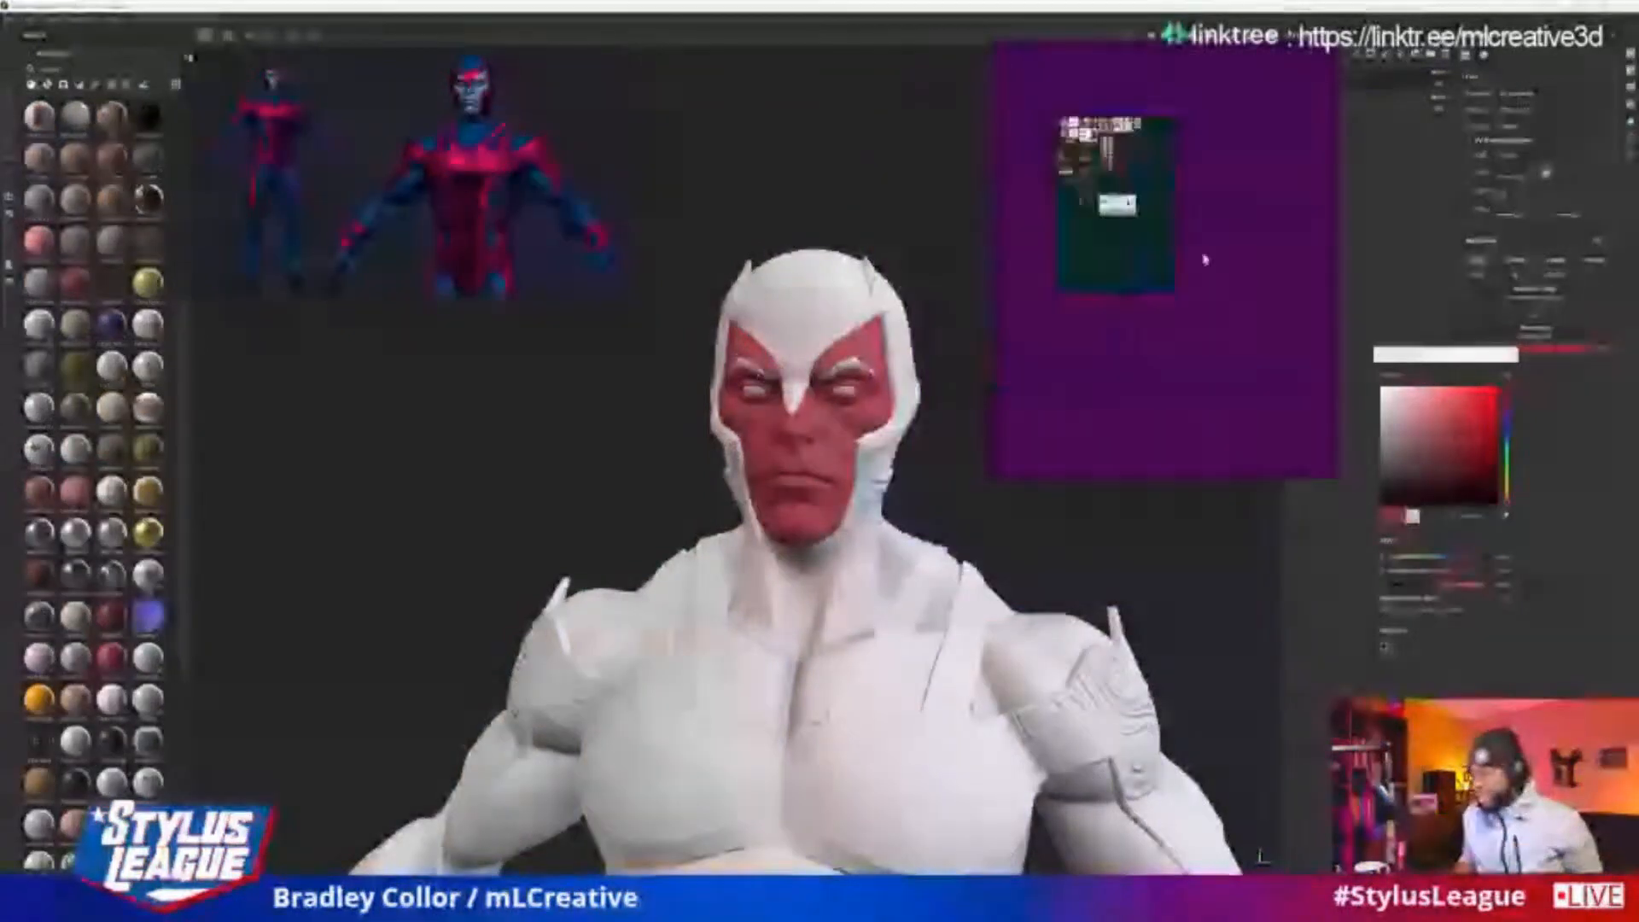
middle_drag(1204, 260, 1313, 379)
scroll(1204, 299, up, 6)
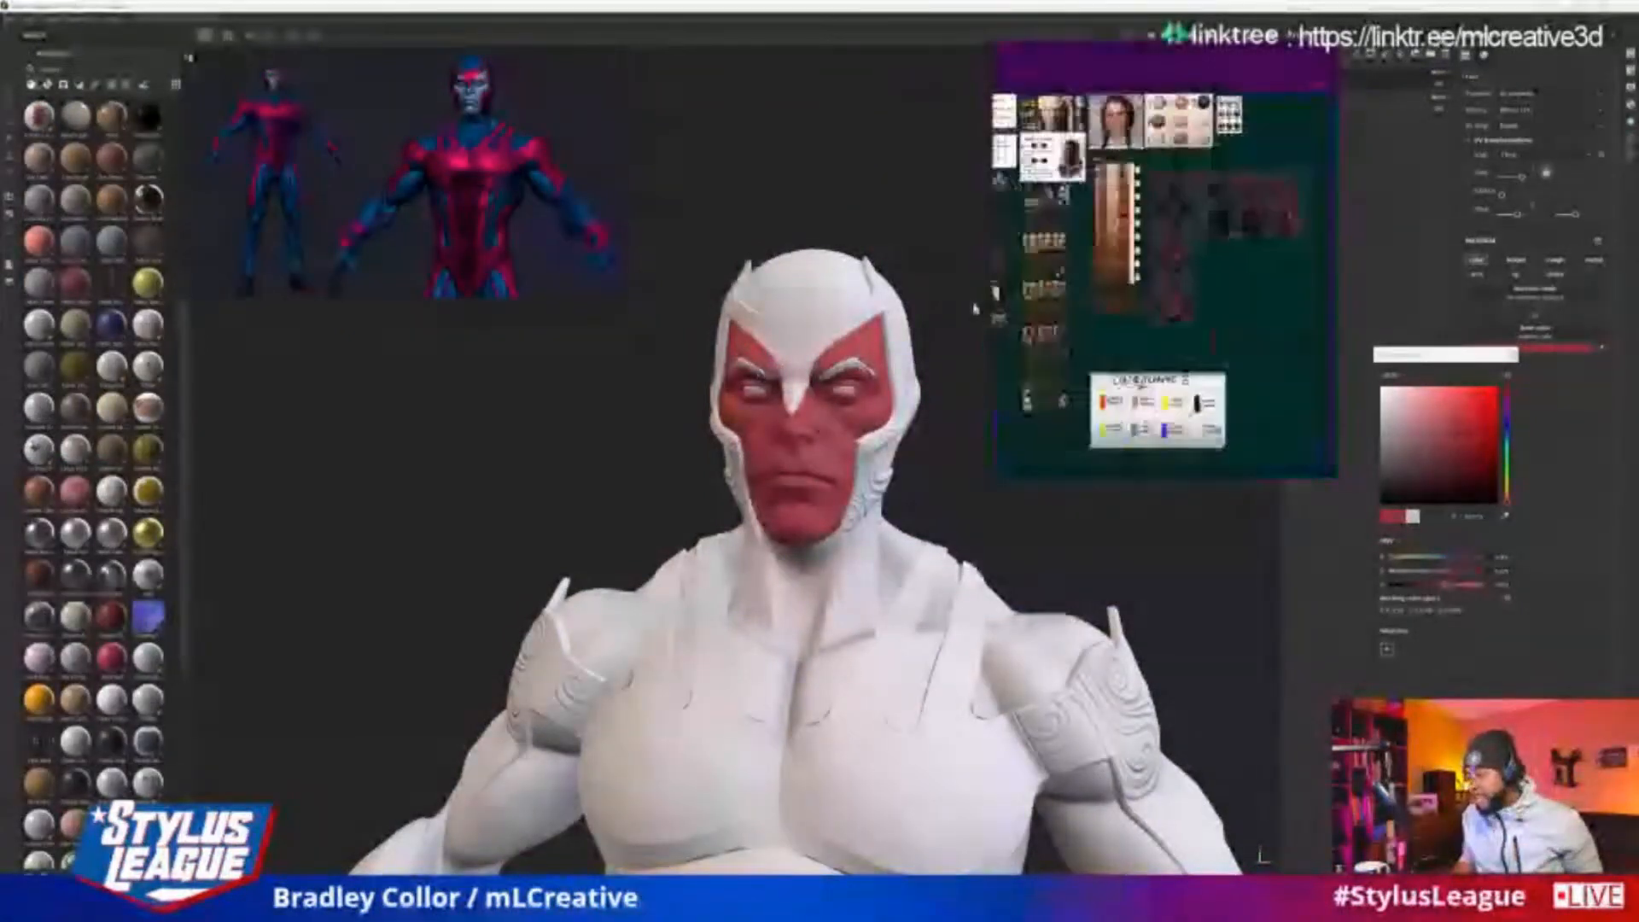
scroll(981, 687, up, 3)
scroll(1119, 213, up, 6)
scroll(1201, 297, down, 3)
middle_drag(1229, 311, 1293, 369)
scroll(1128, 374, up, 3)
middle_drag(1119, 375, 1125, 470)
scroll(1190, 393, down, 2)
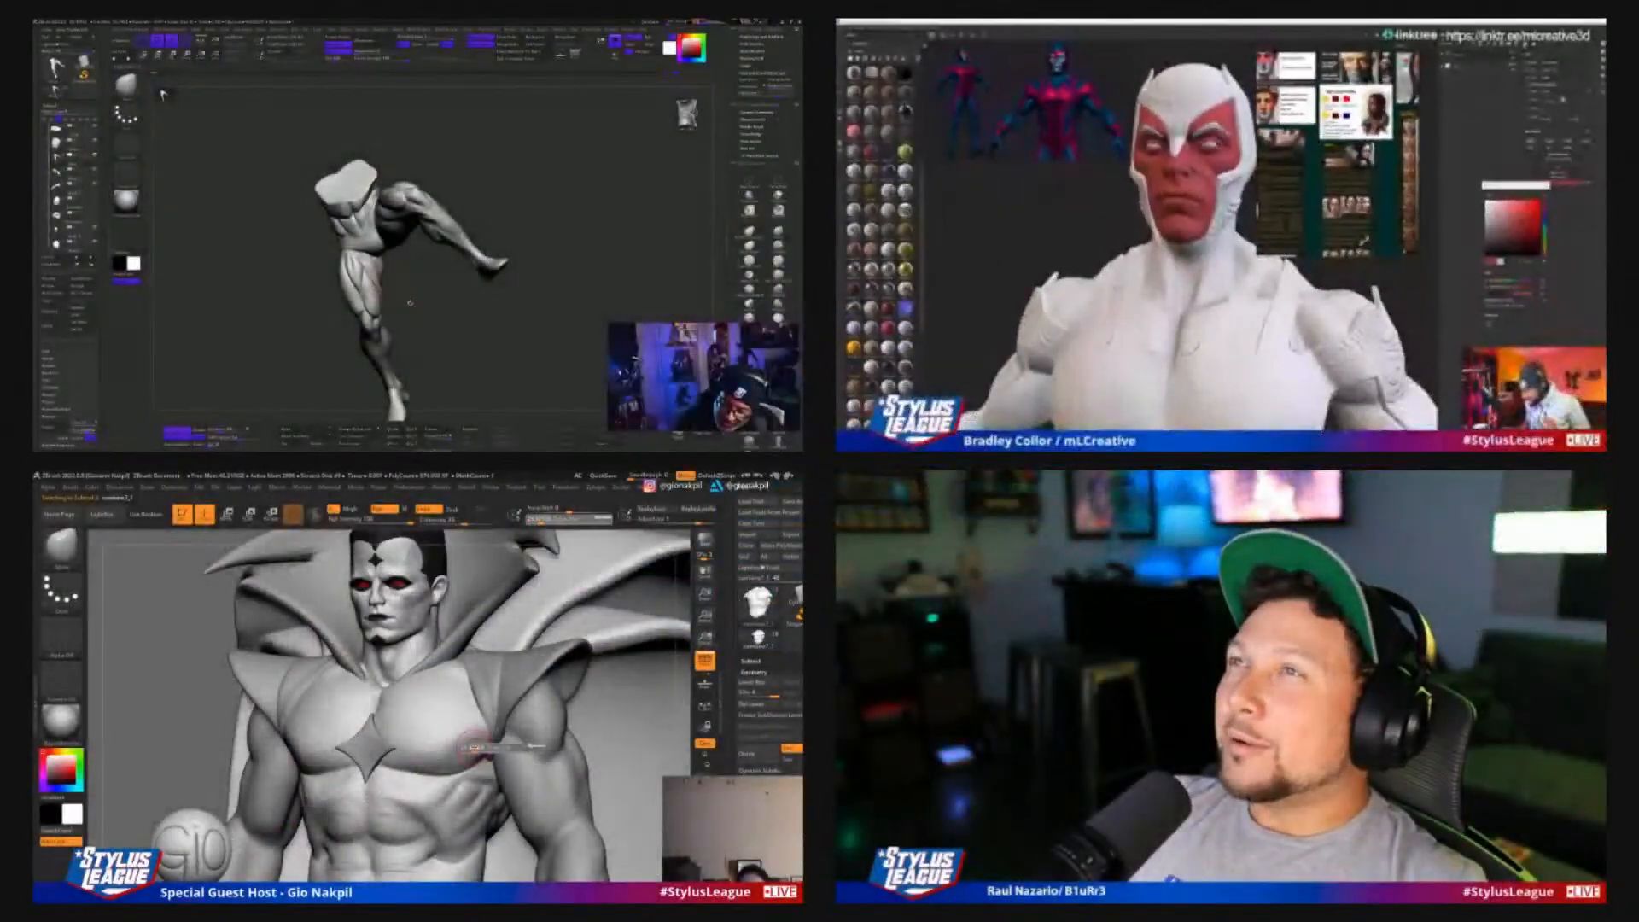
Carve muscle creases beside the sternum and across the upper pectorals with the DamStandard brush, enlarging it to draw size 51
drag(410, 303, 444, 305)
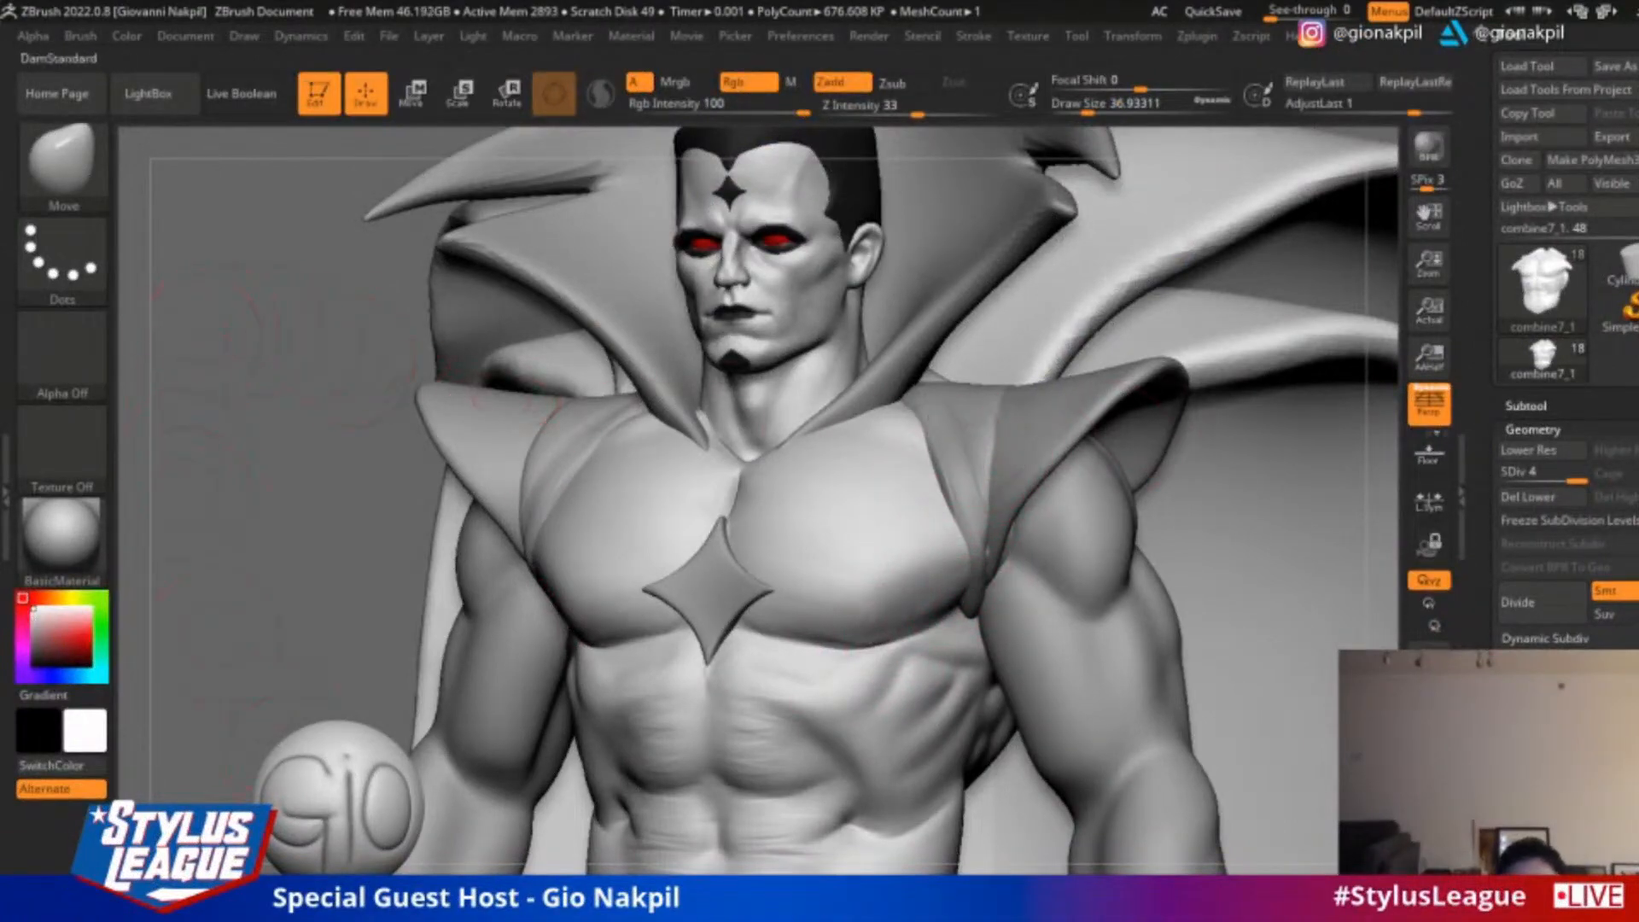
key(b)
key(d)
key(s)
drag(252, 620, 290, 655)
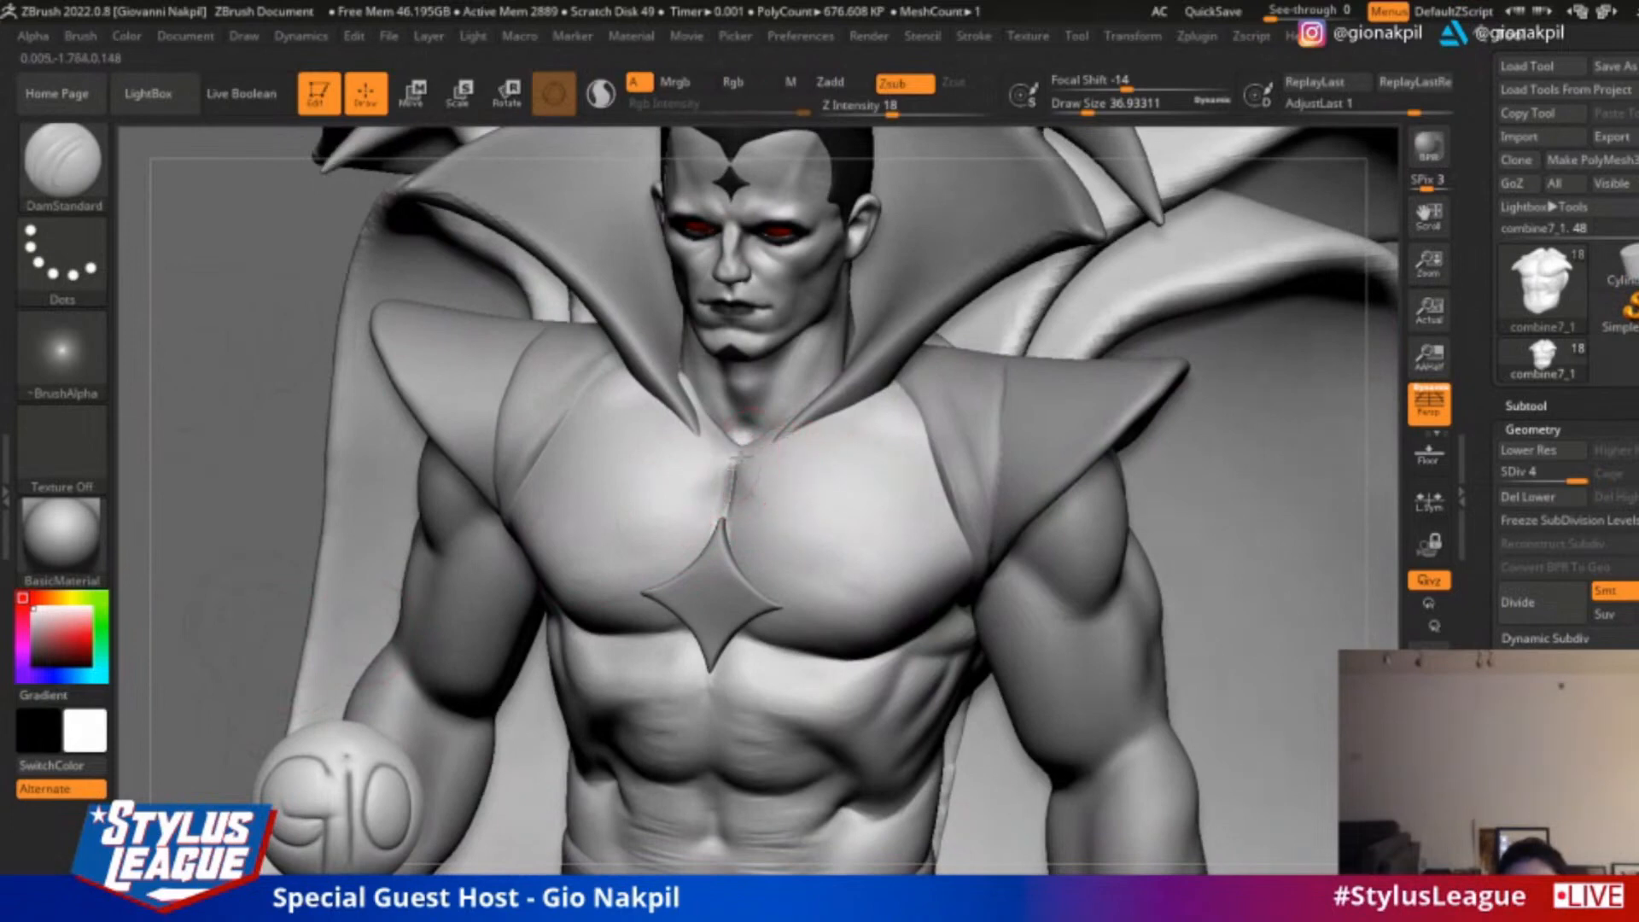
mouse_move(739, 460)
mouse_down()
mouse_move(753, 495)
mouse_move(739, 490)
mouse_move(758, 492)
mouse_up()
key(bracketright)
drag(835, 425, 896, 453)
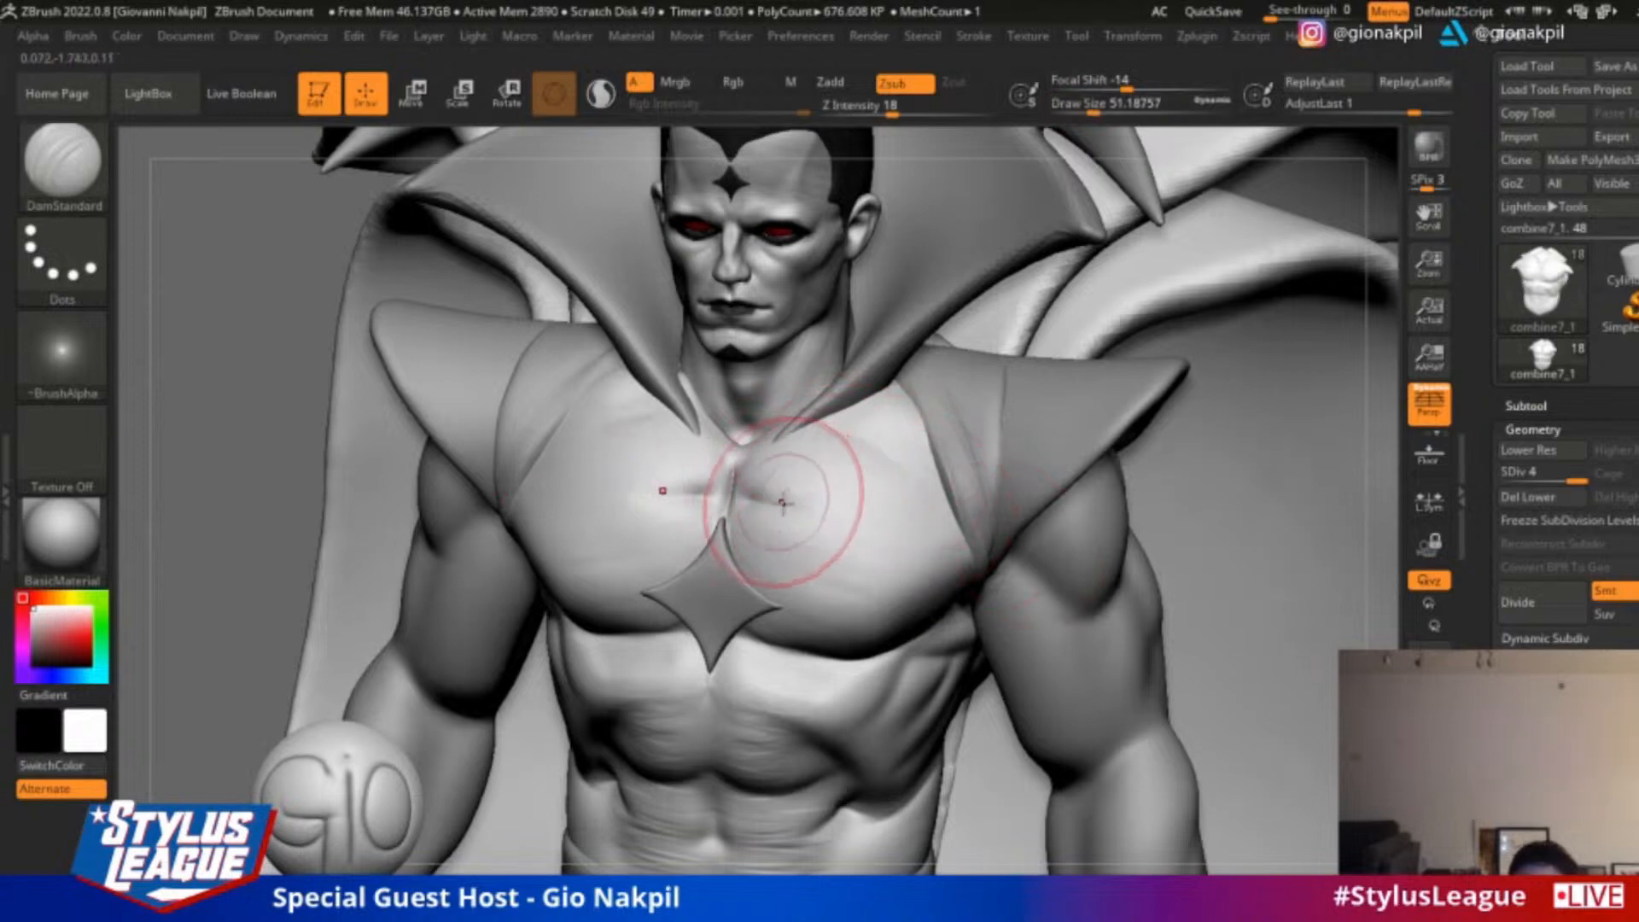
drag(737, 492, 857, 506)
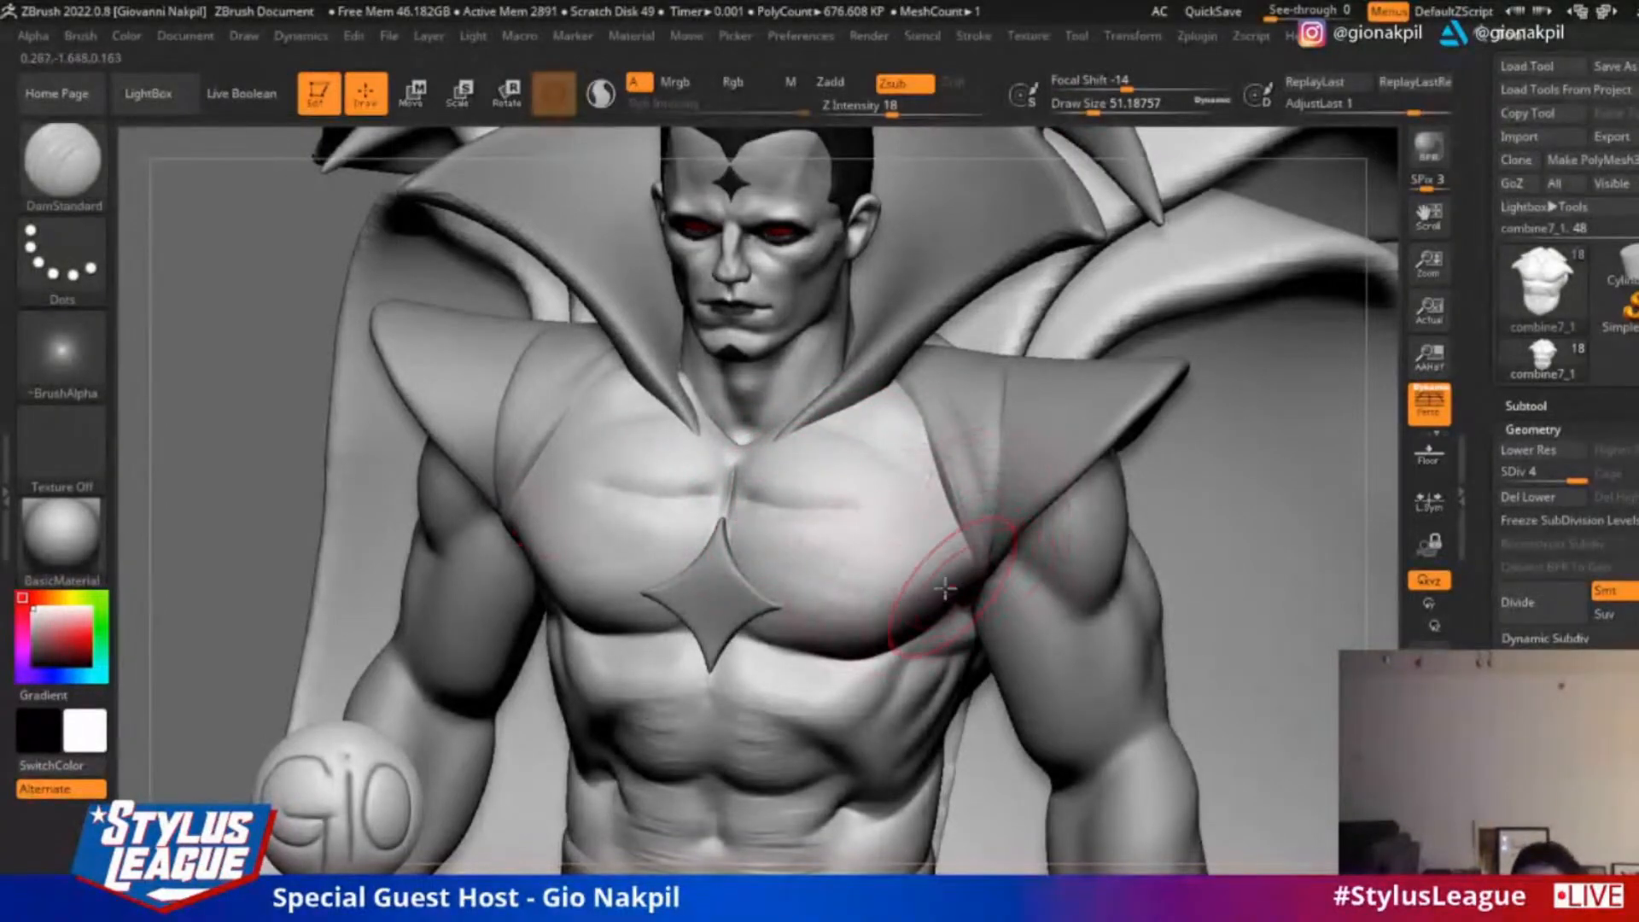
Carve and smooth creases along the lower pectorals, working on the chest from both sides
mouse_move(1360, 384)
mouse_down()
mouse_move(1152, 409)
mouse_move(908, 498)
mouse_move(832, 505)
mouse_up()
key(shift)
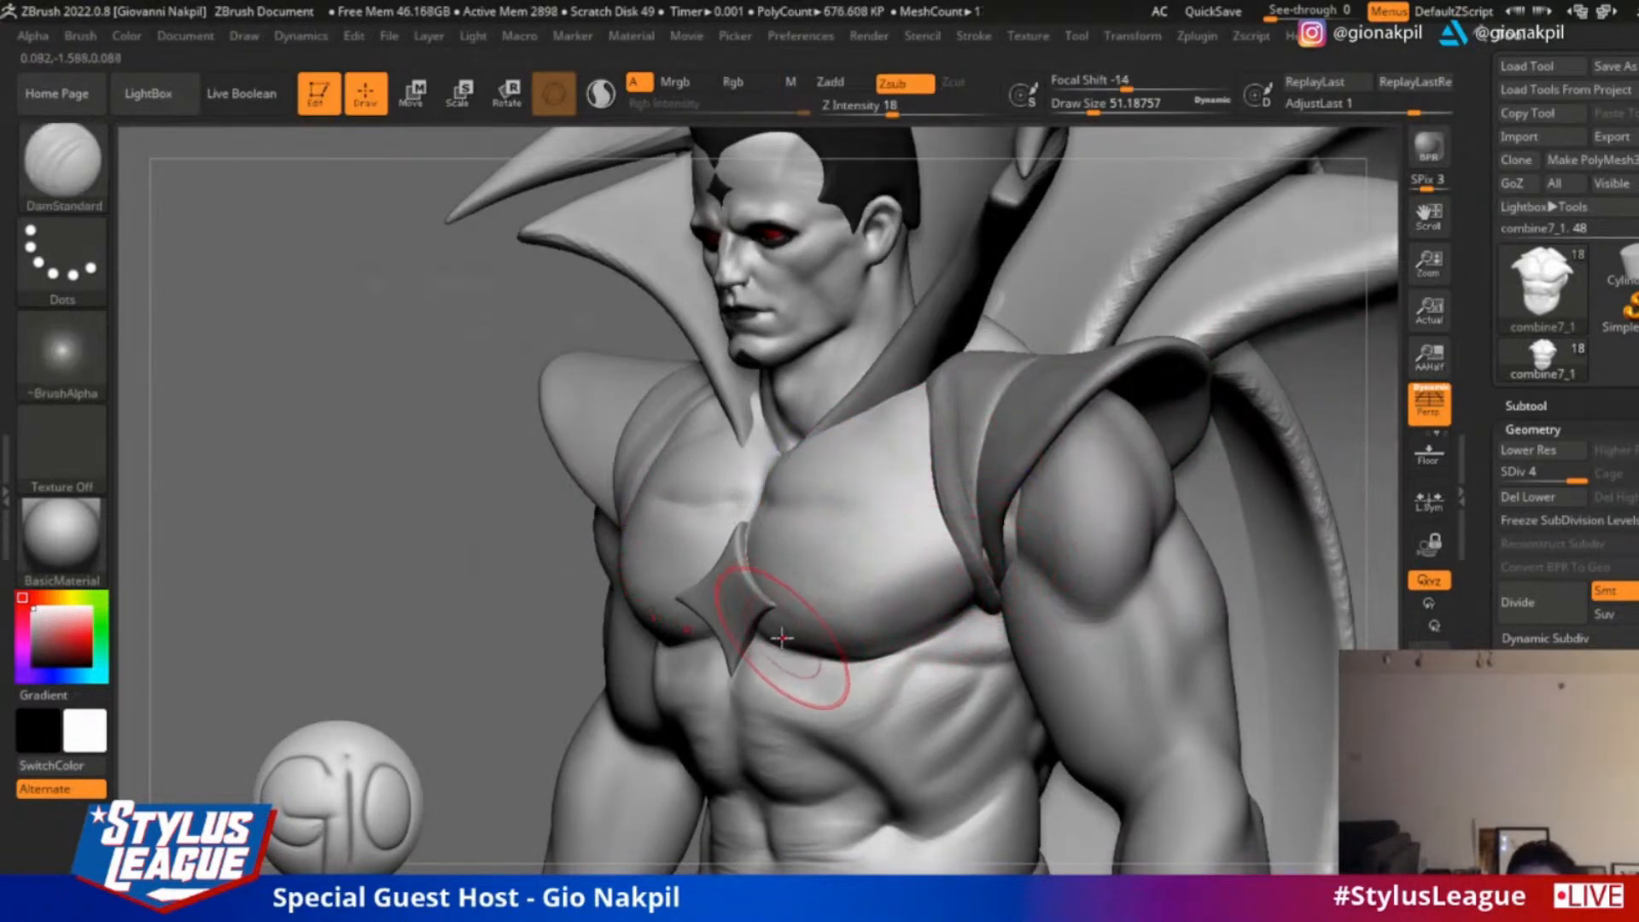
key(shift)
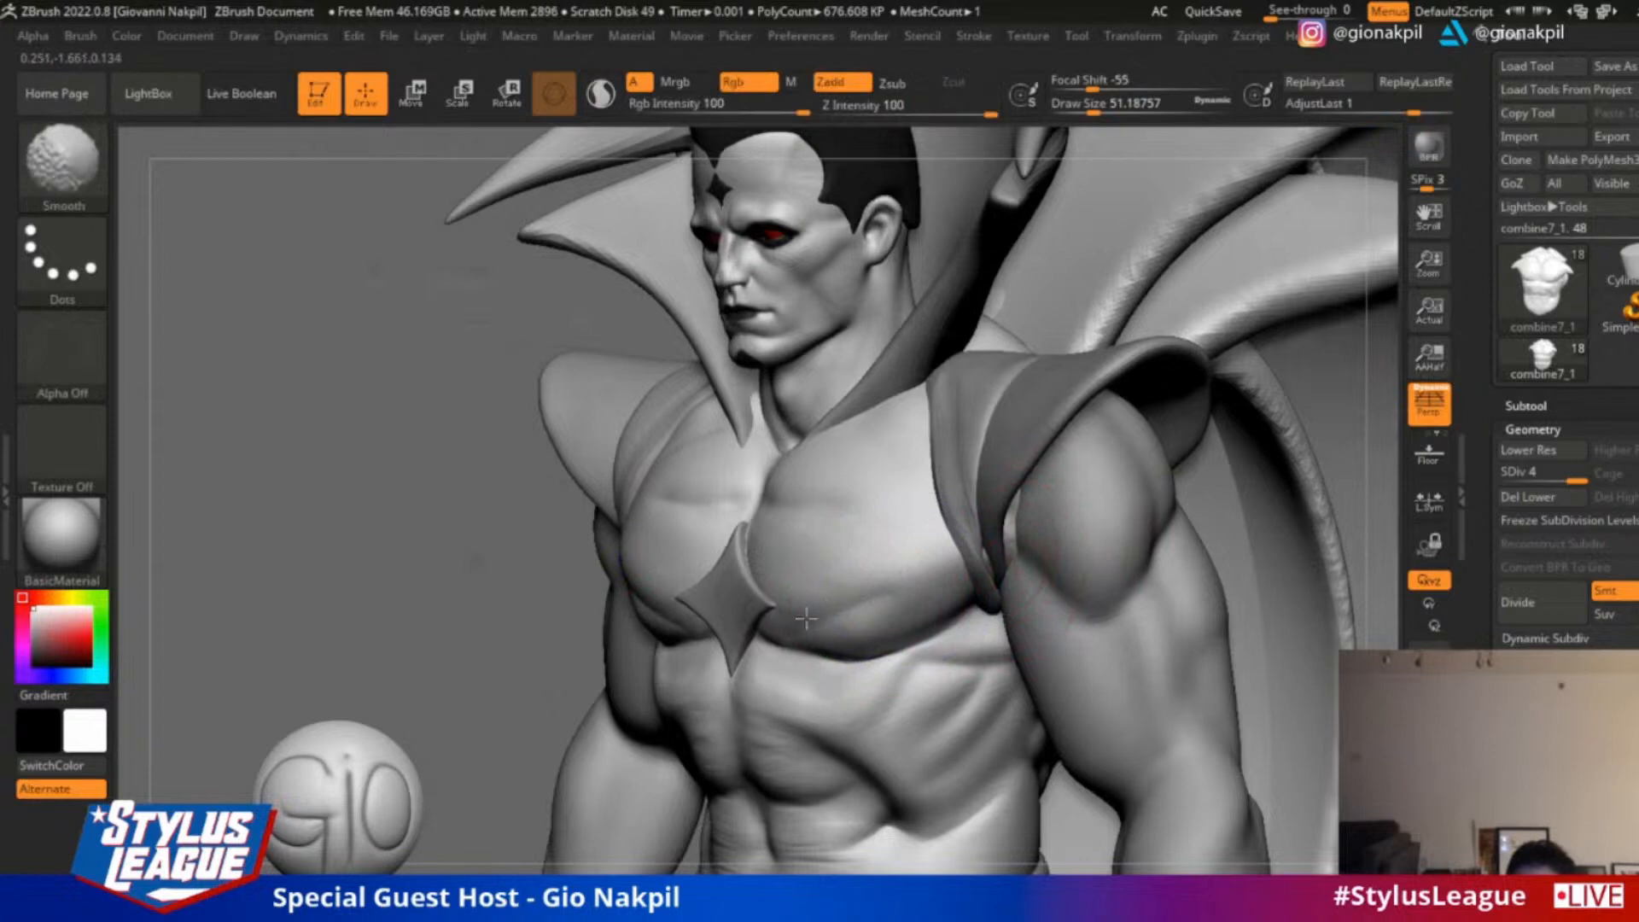
drag(359, 663, 1097, 356)
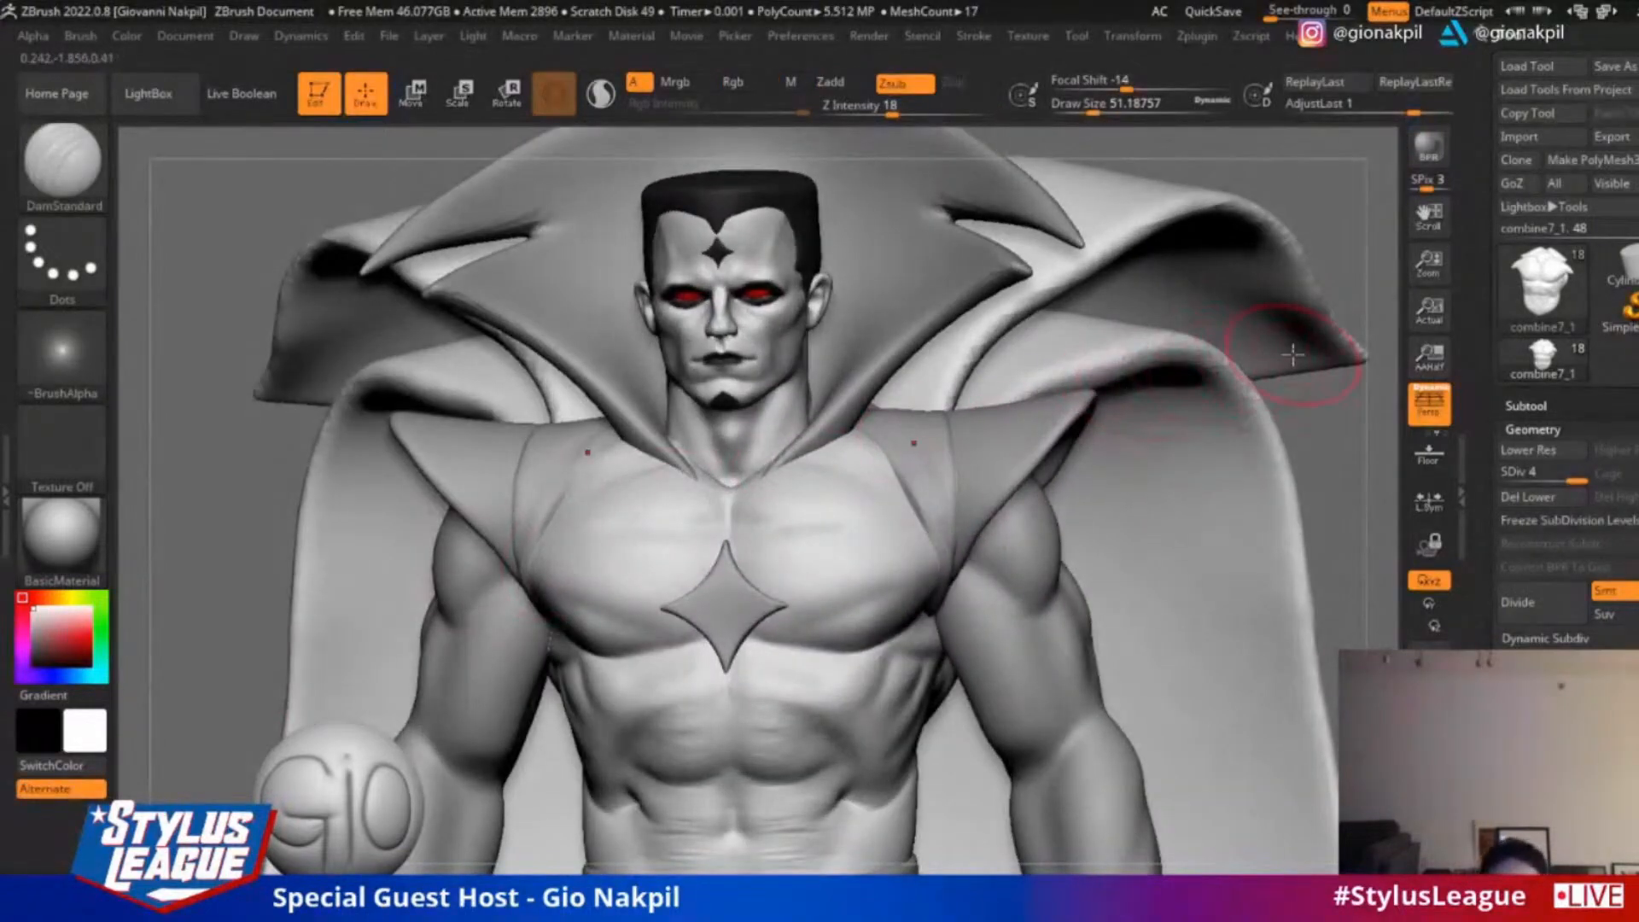
drag(1317, 203, 695, 493)
key(shift)
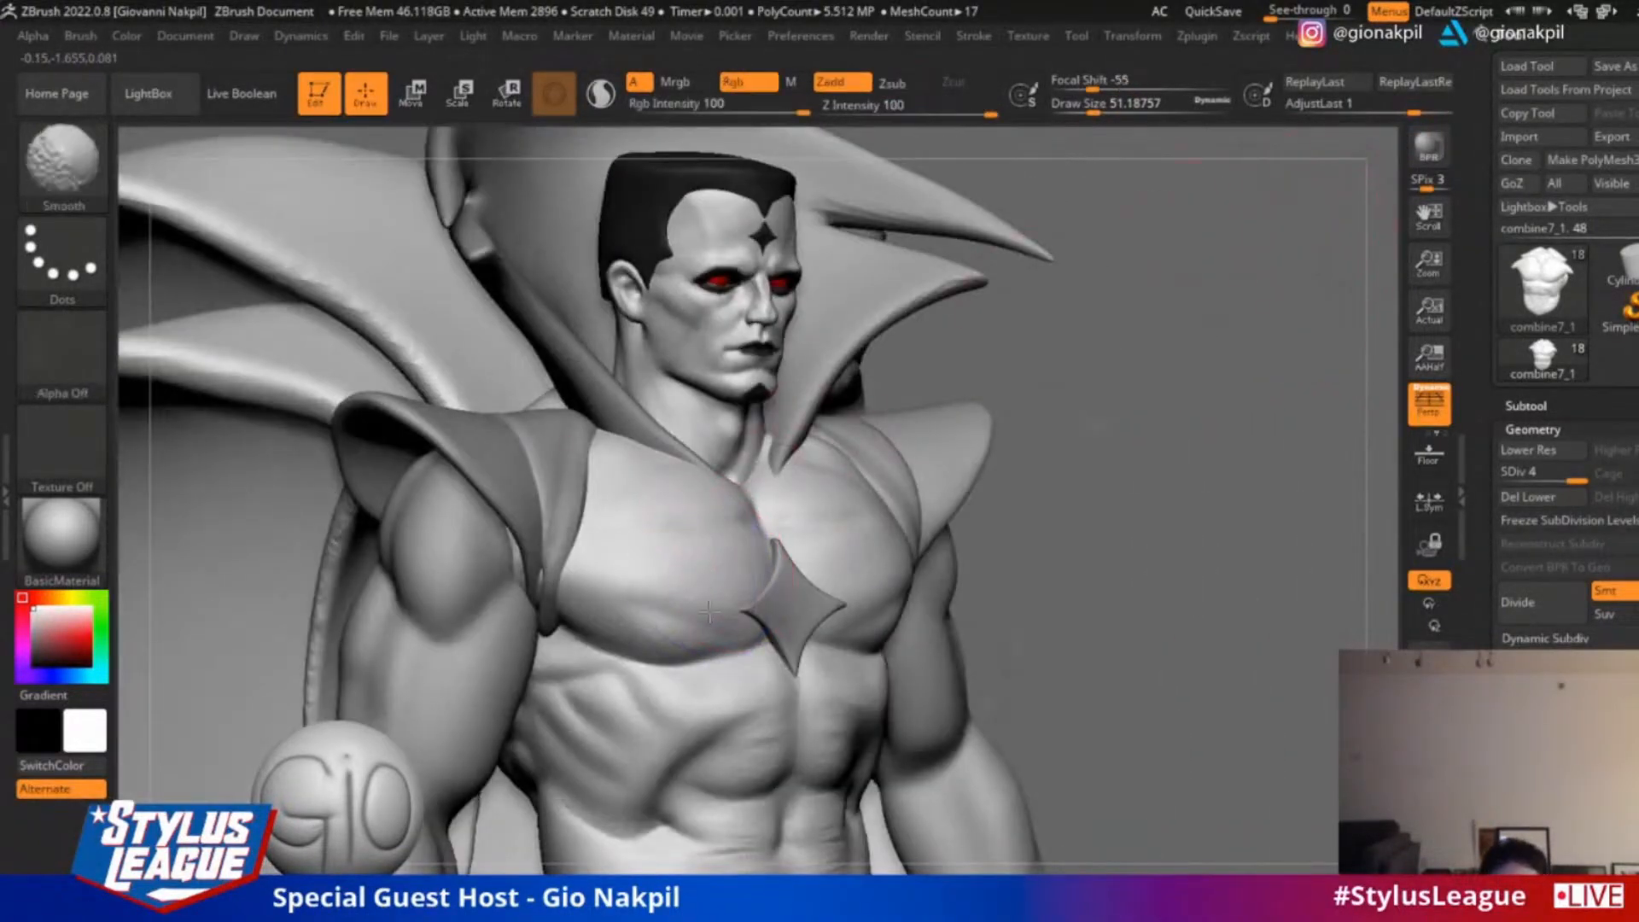
Build up the lower pectoral with the ClayBuildup brush at draw size 28.75 and smooth the strokes
key(b)
key(c)
key(b)
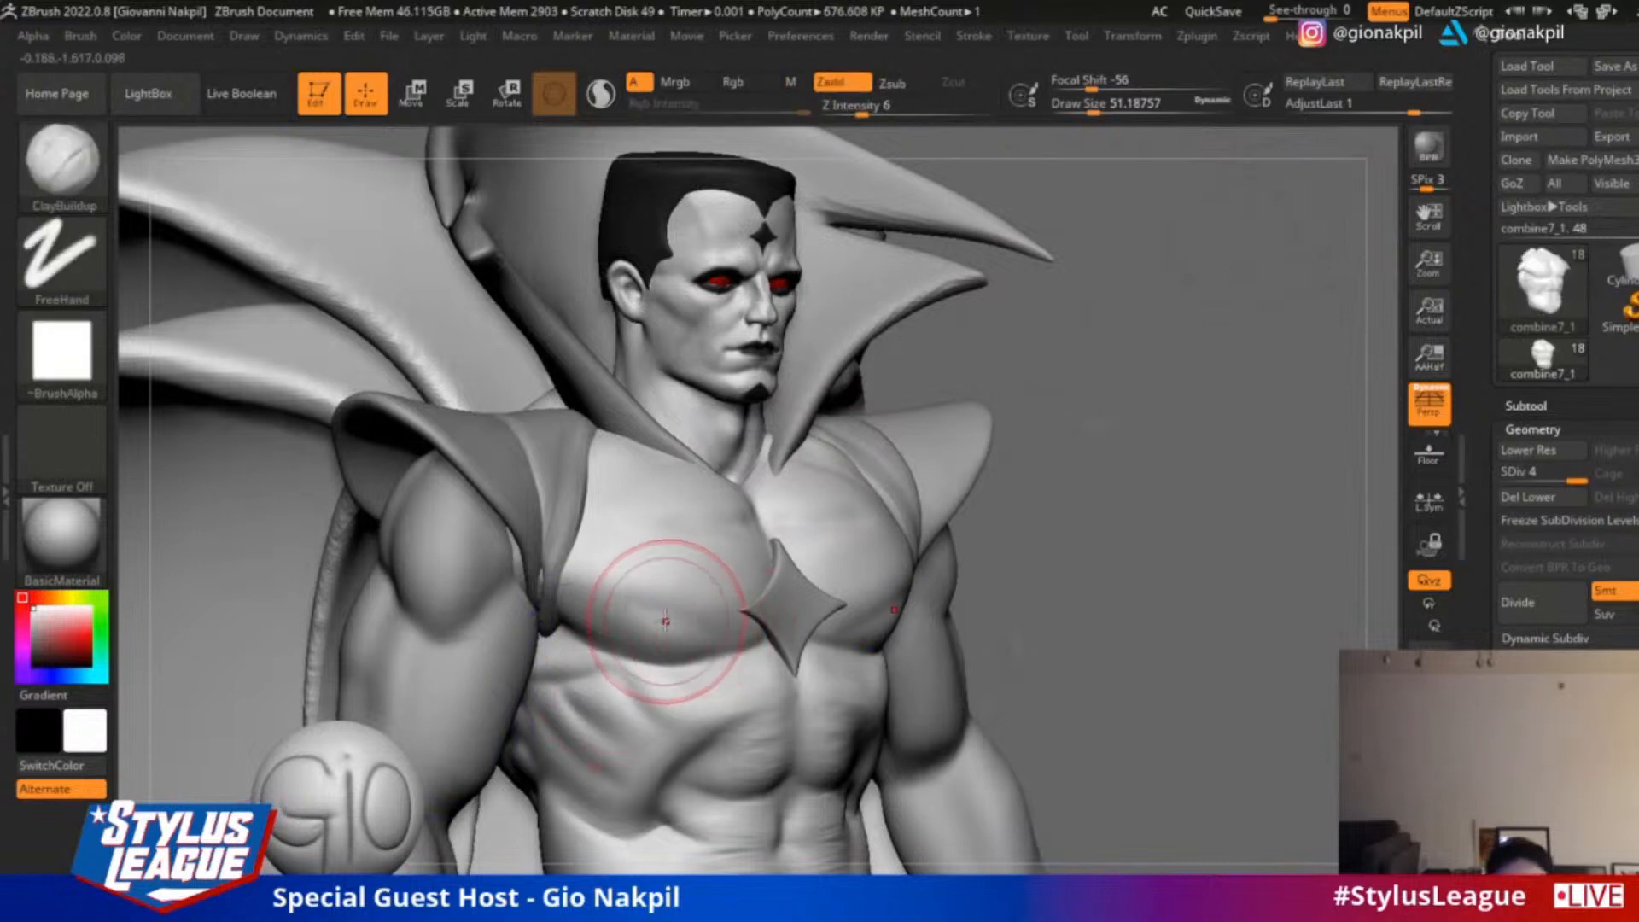
key(s)
drag(666, 618, 656, 615)
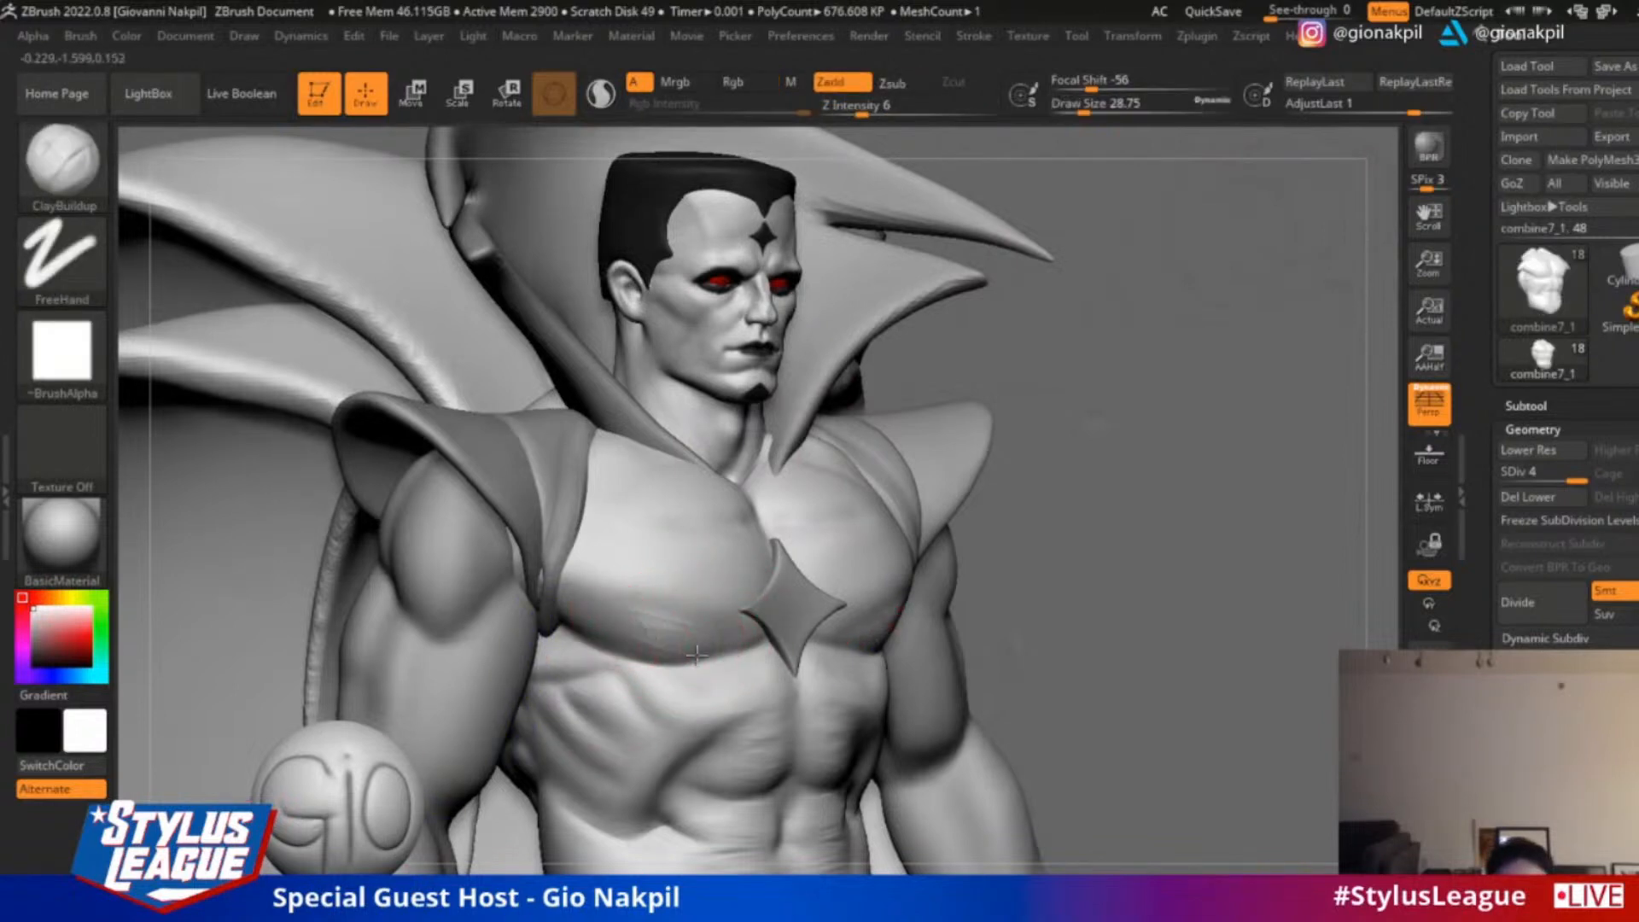
key(shift)
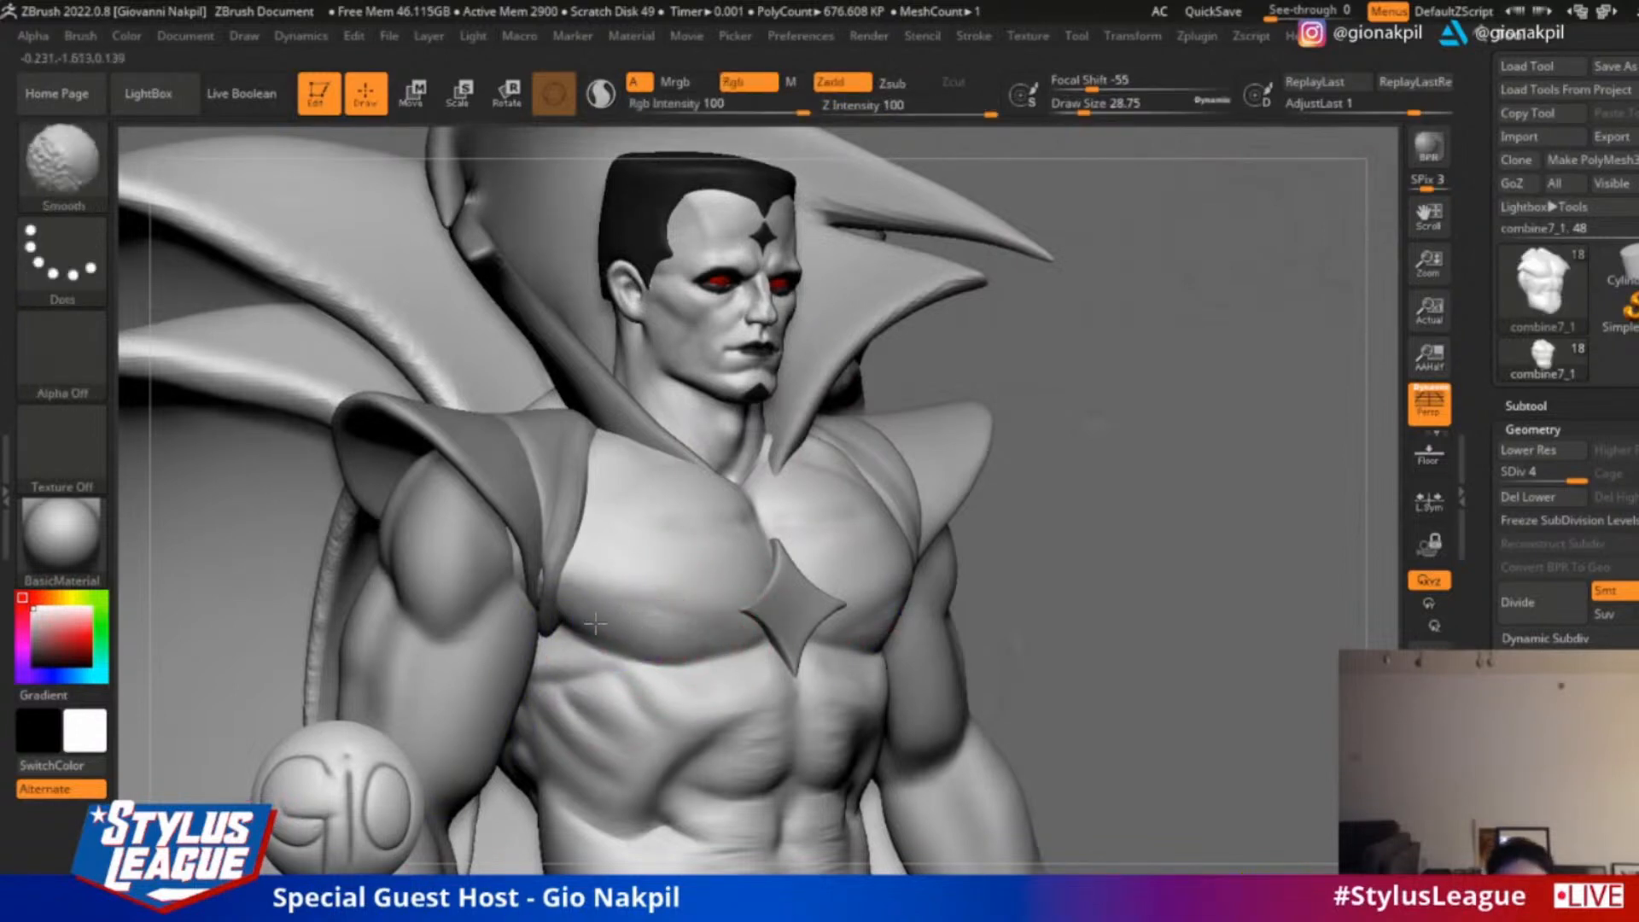
Build up the pectoral surfaces with the ClayBuildup brush at draw size 34.79 and smooth the strokes, working from both sides
drag(611, 597, 642, 603)
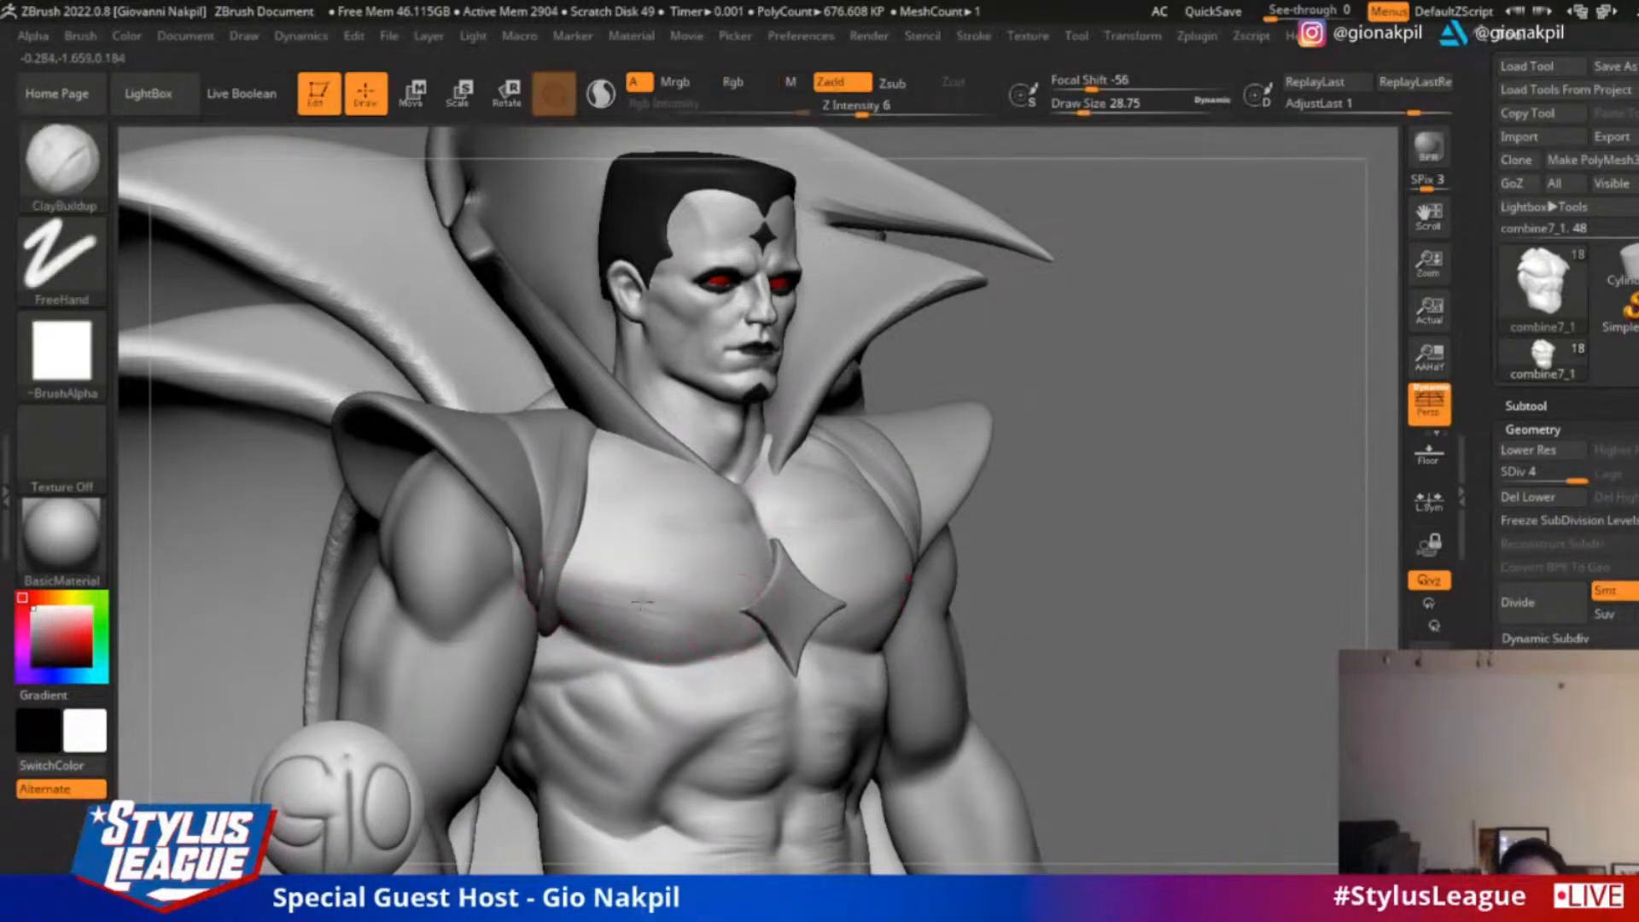
drag(1142, 390, 1050, 453)
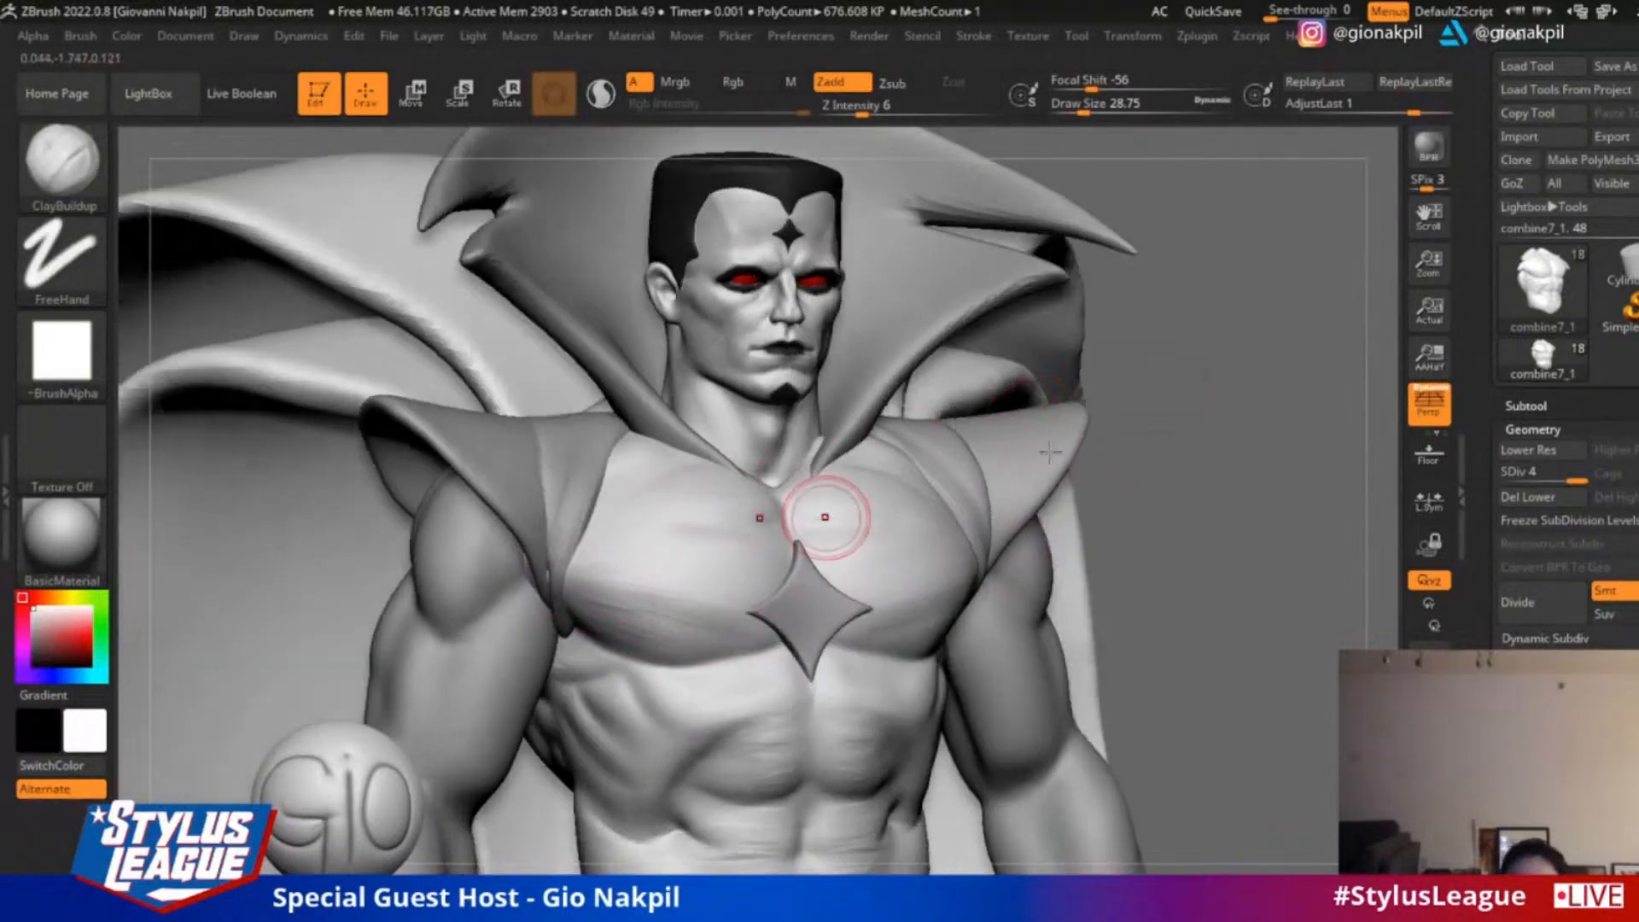
drag(1184, 486, 1251, 483)
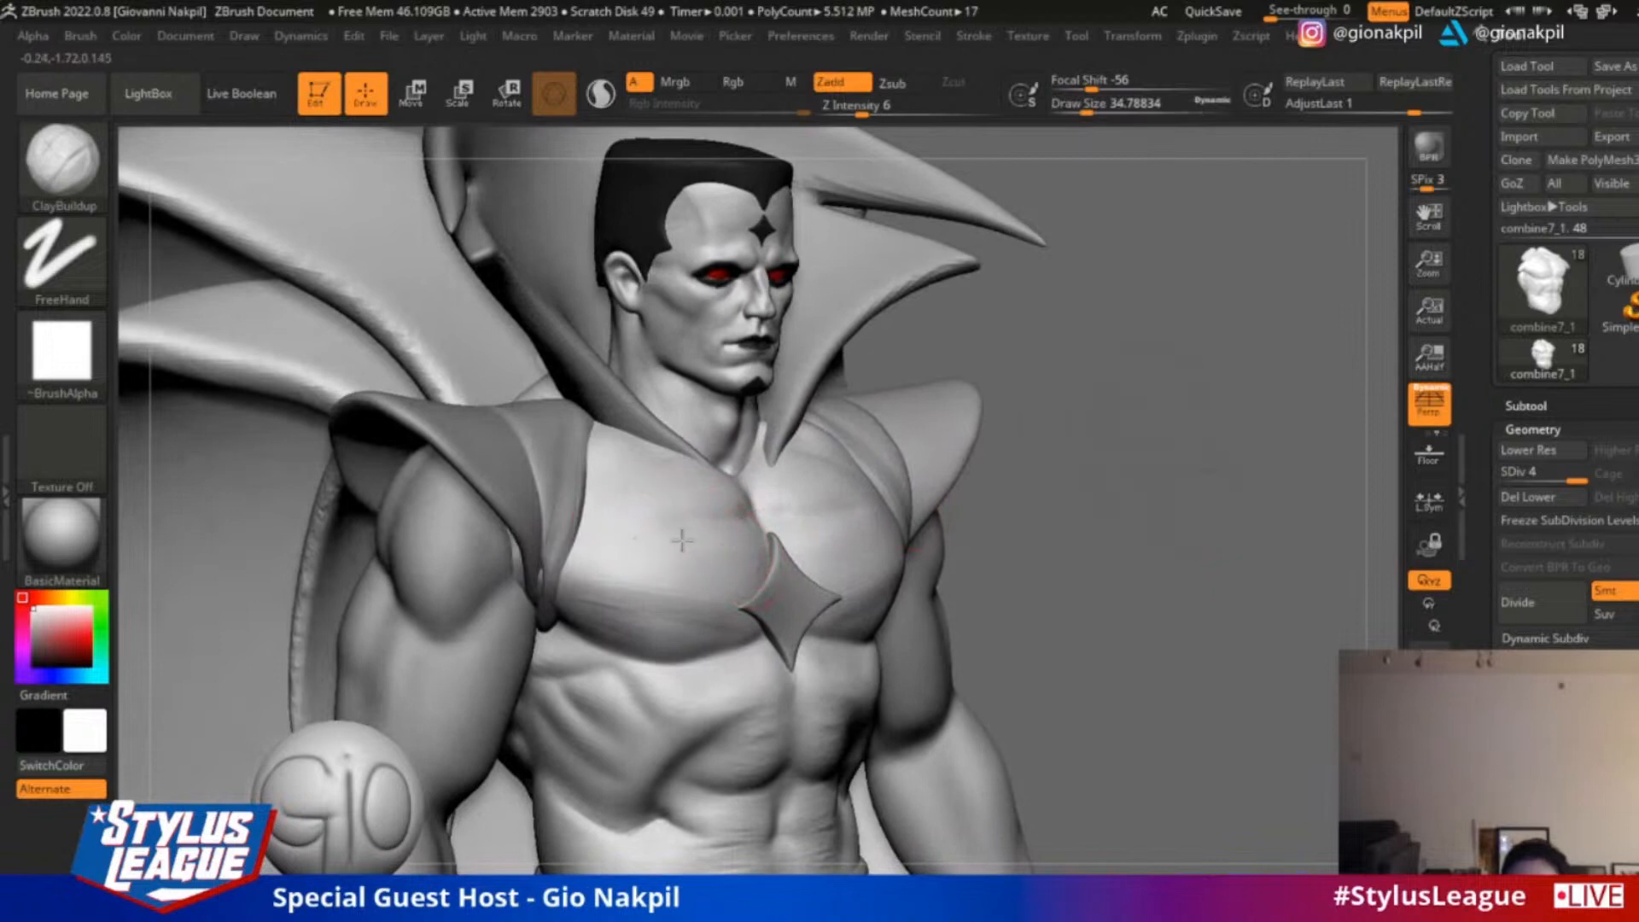
key(shift)
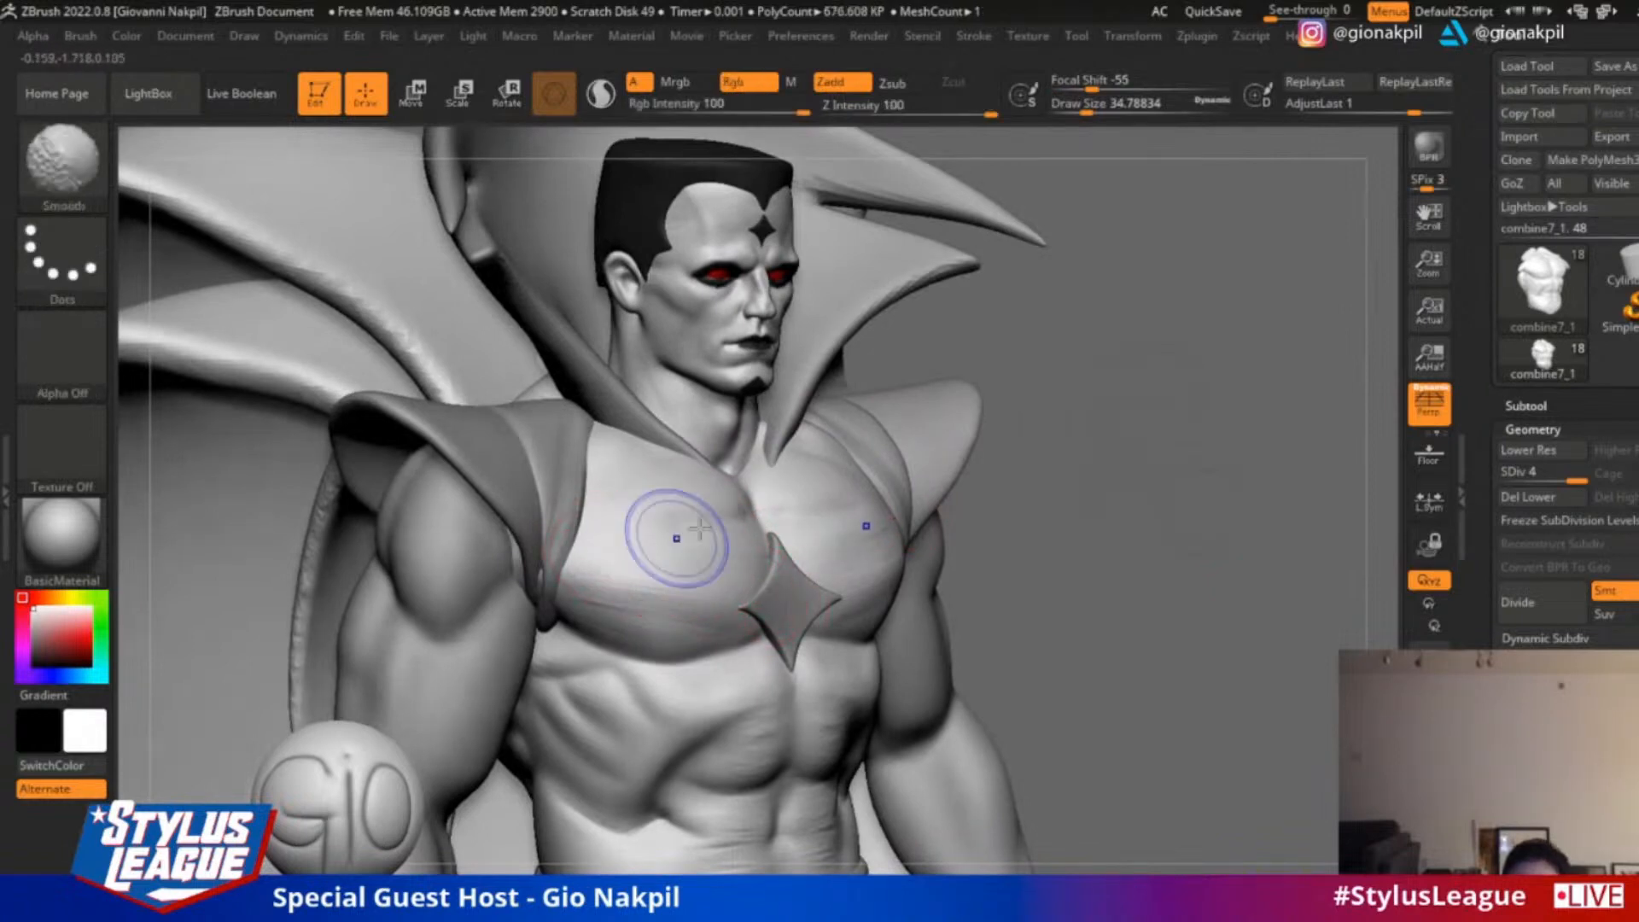
key(shift)
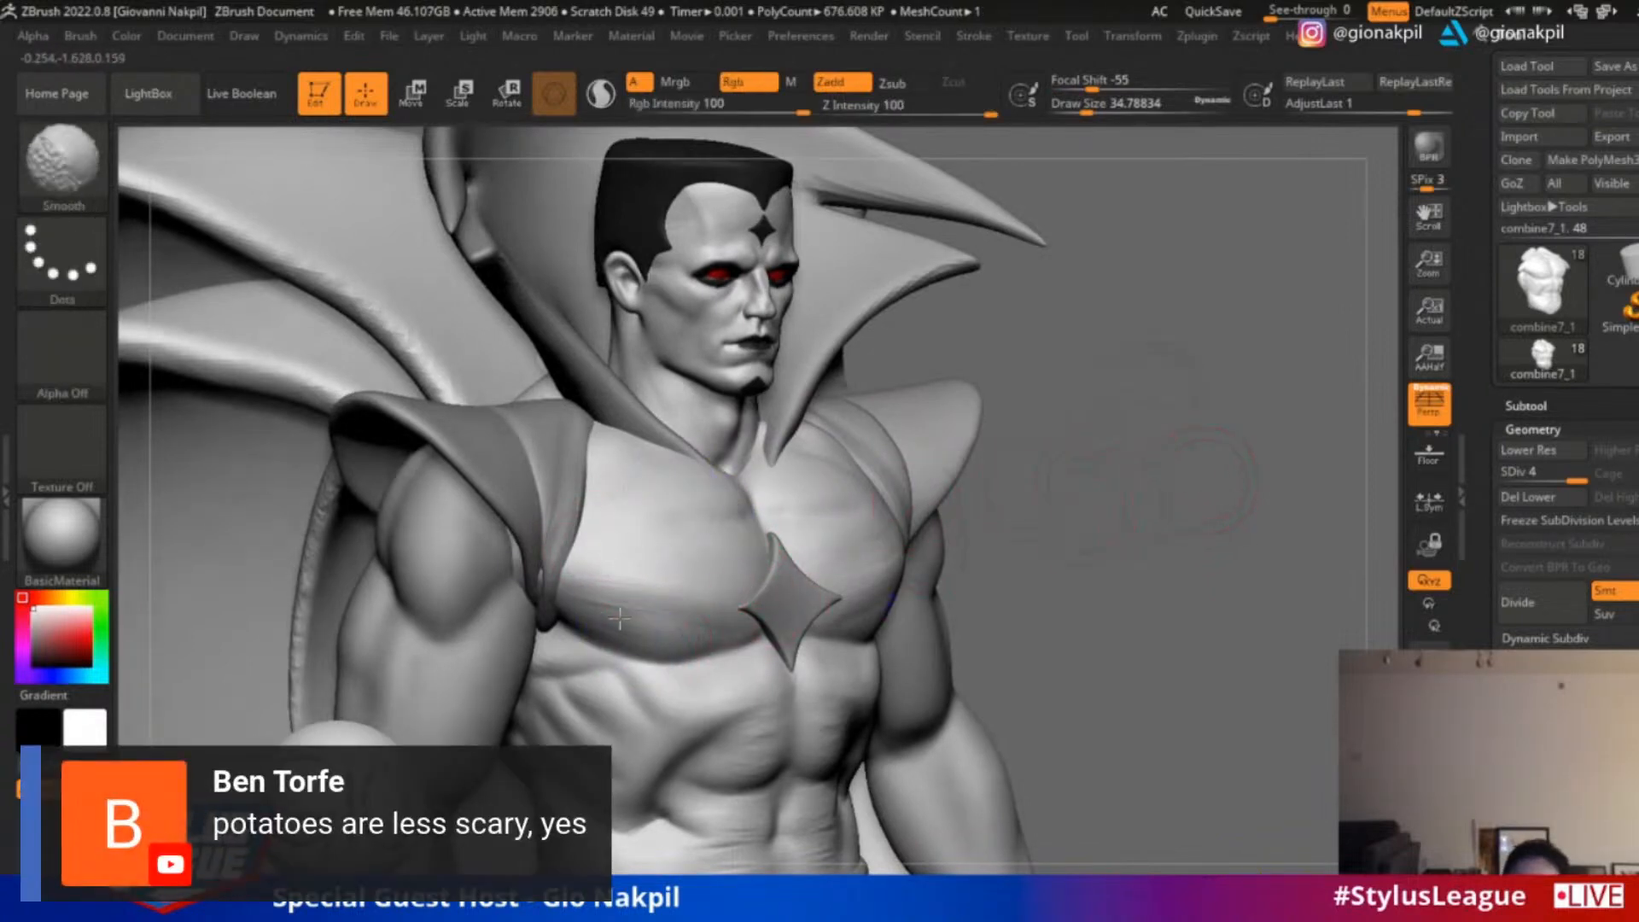
mouse_move(1170, 524)
mouse_down()
mouse_move(1214, 336)
mouse_move(972, 445)
mouse_up()
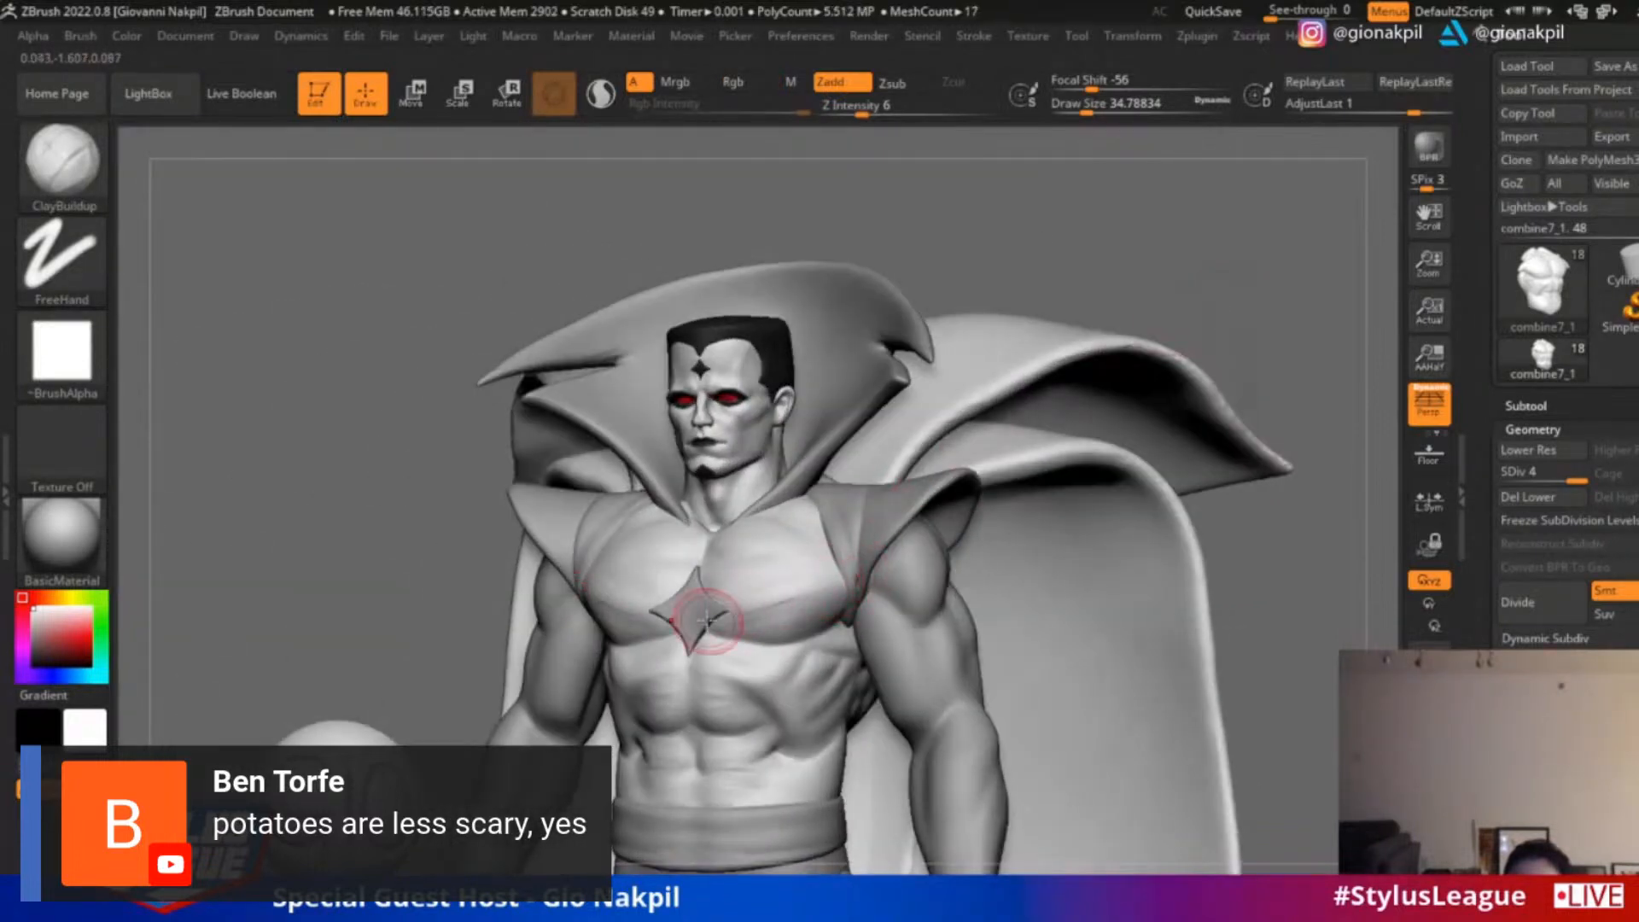
key(shift)
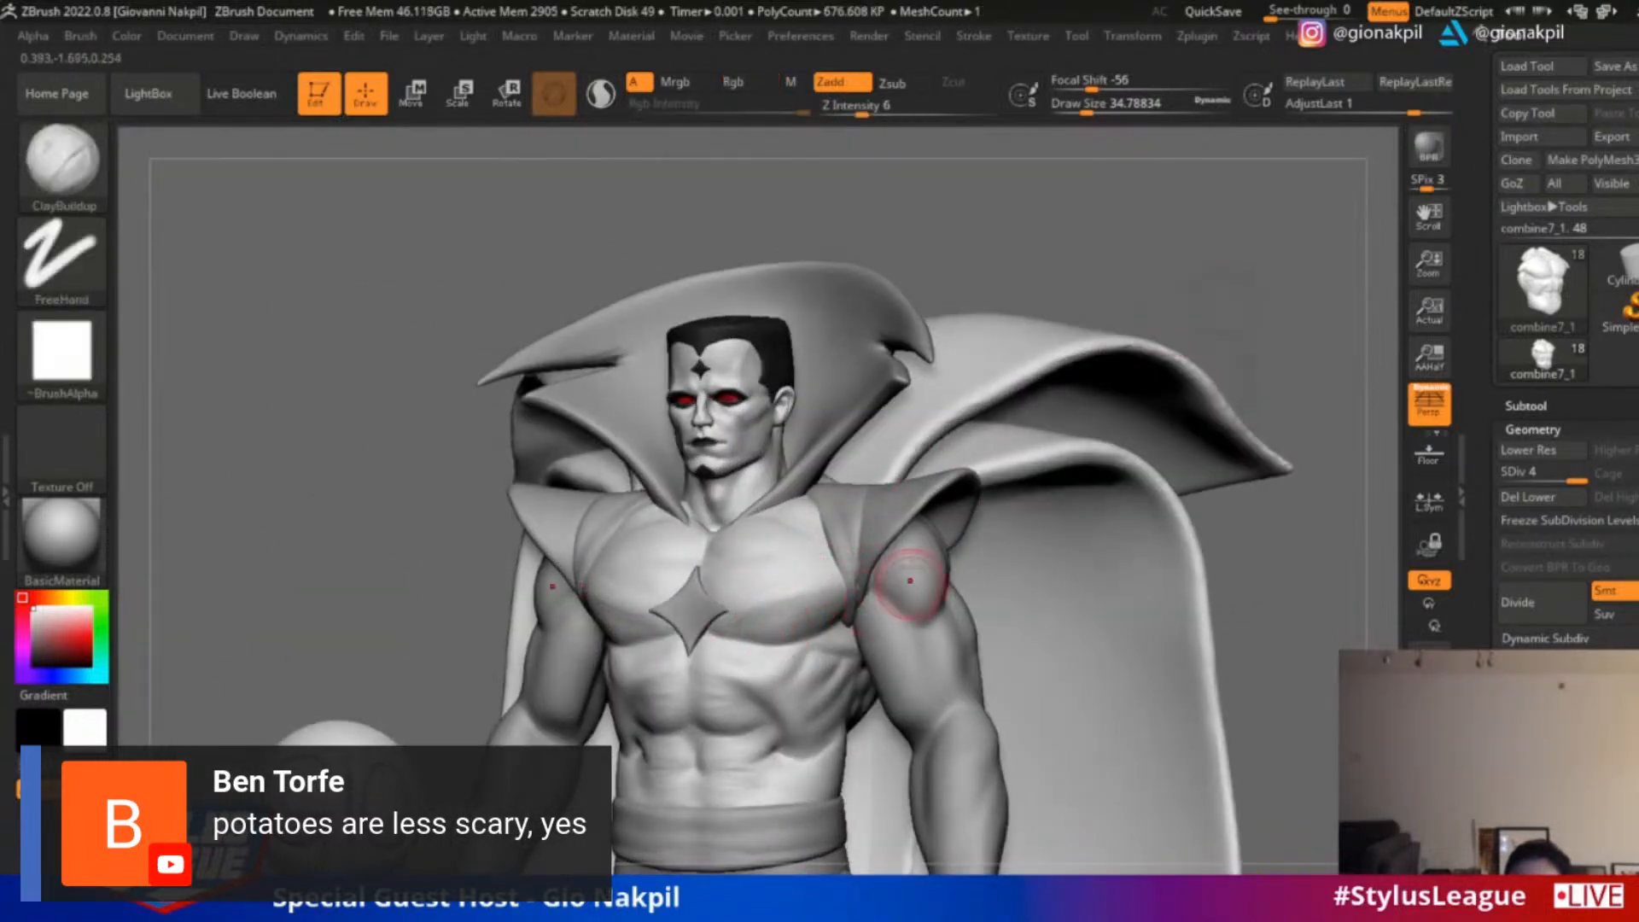
mouse_move(363, 671)
alt+mouse_down()
mouse_move(325, 618)
mouse_move(427, 627)
alt+mouse_up()
key(shift)
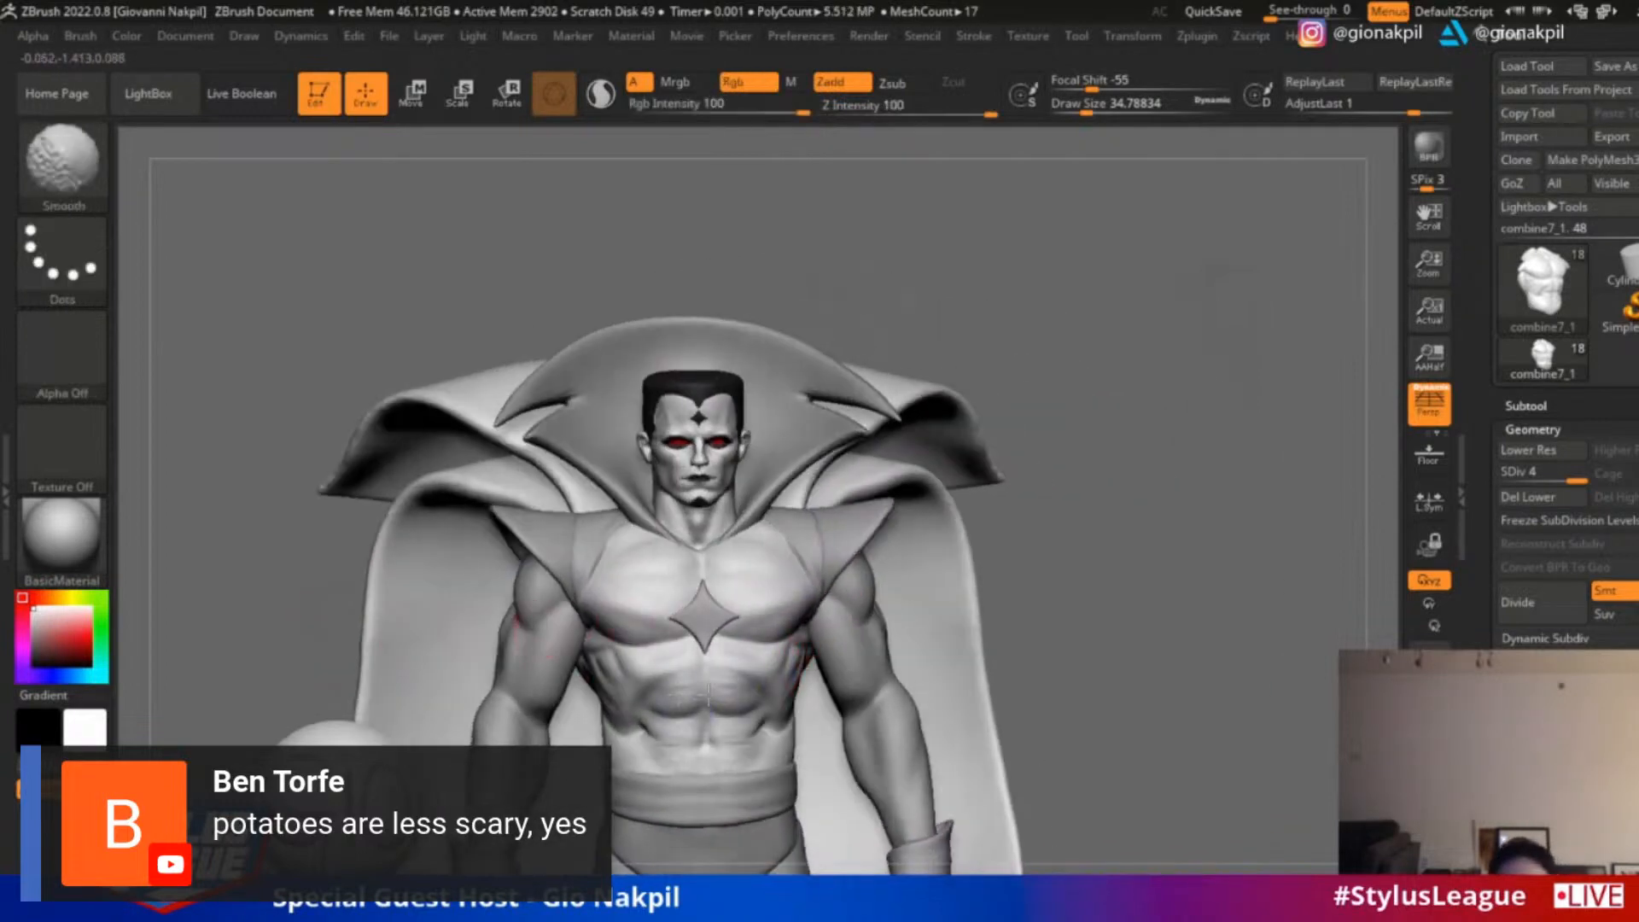
Select the fabric straps beside the chest and sculpt folds into them with ClayBuildup, starting at draw size 14.2 and smoothing between strokes
mouse_move(1170, 439)
mouse_down()
mouse_move(1207, 458)
mouse_move(1138, 440)
mouse_move(1201, 416)
mouse_up()
mouse_move(1218, 346)
alt+mouse_down()
mouse_move(1250, 424)
mouse_move(1255, 512)
alt+mouse_up()
alt+click(956, 419)
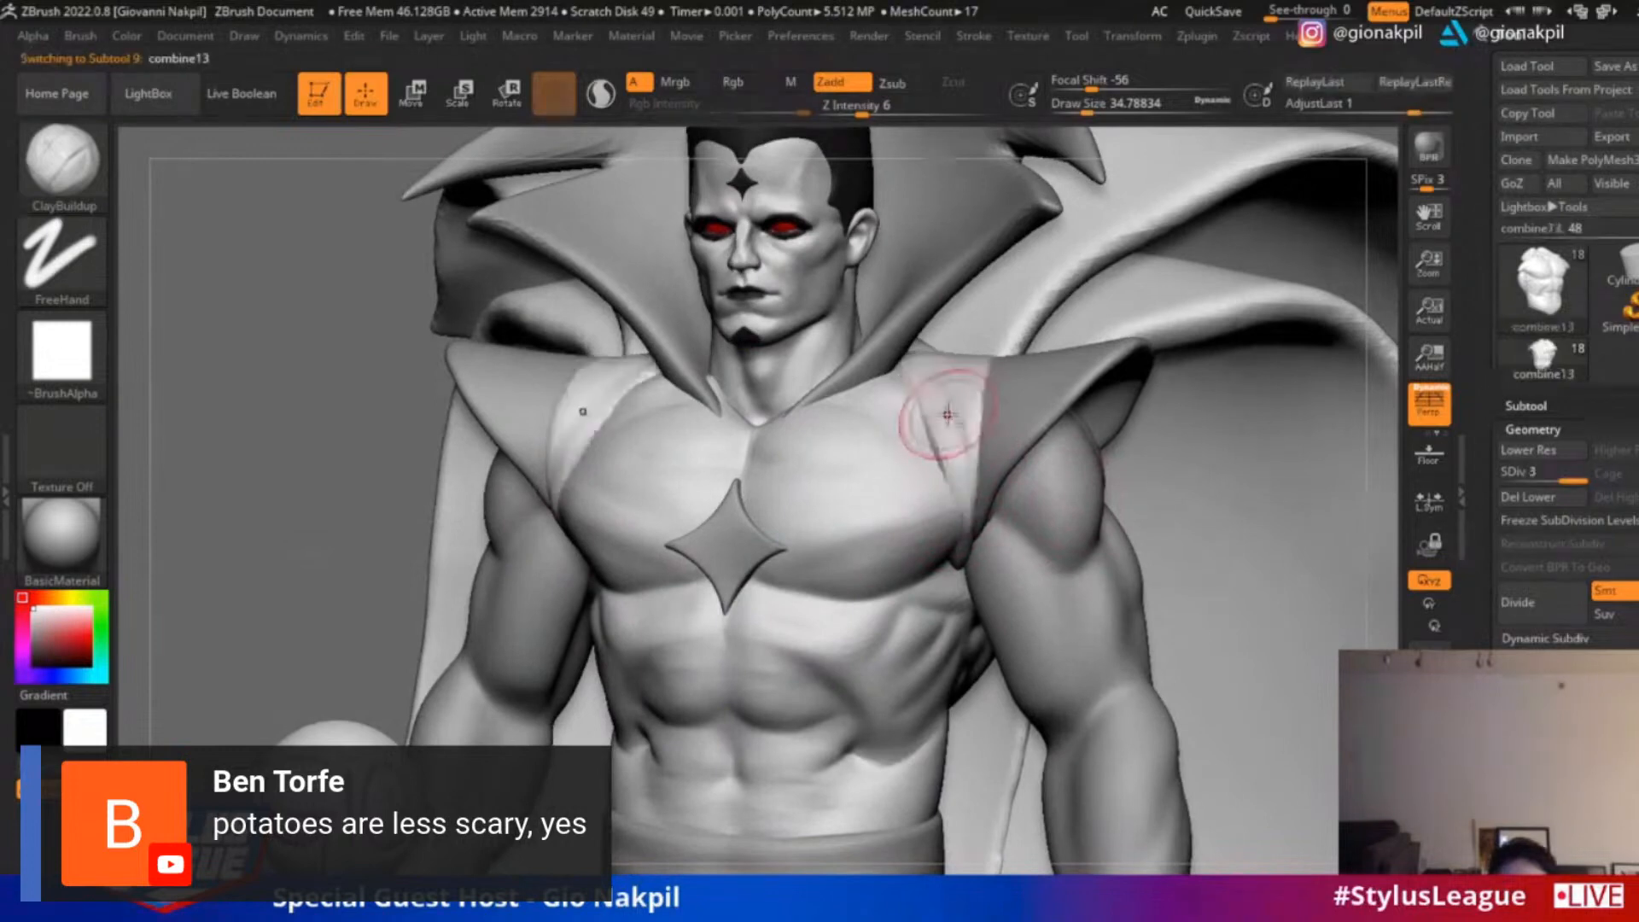
key(s)
drag(937, 408, 930, 390)
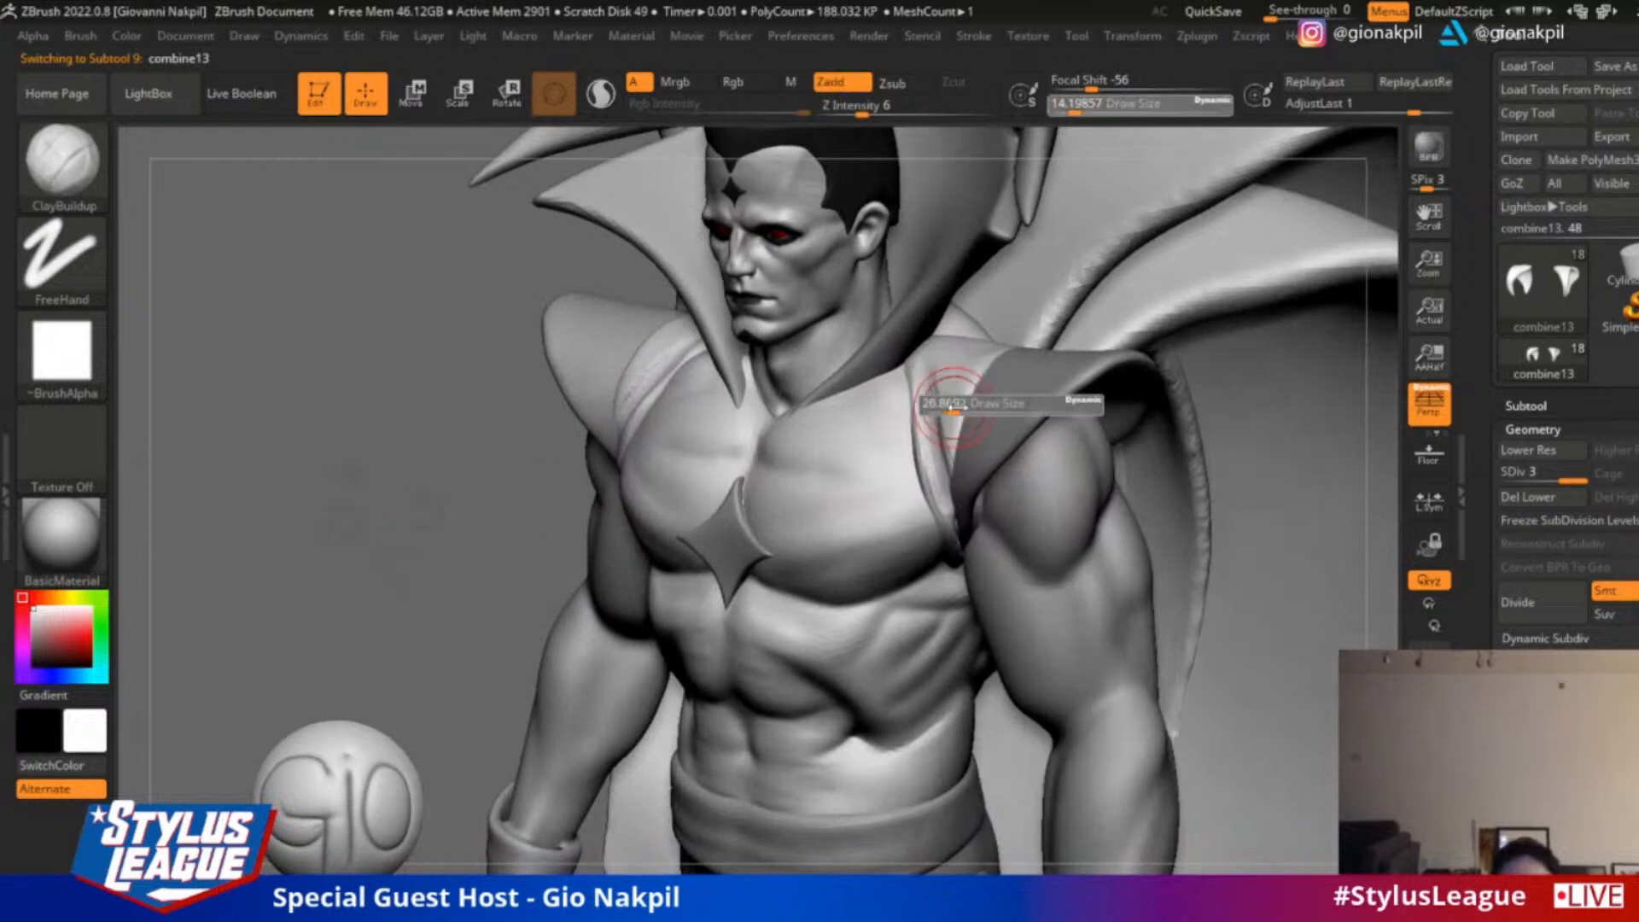
key(shift)
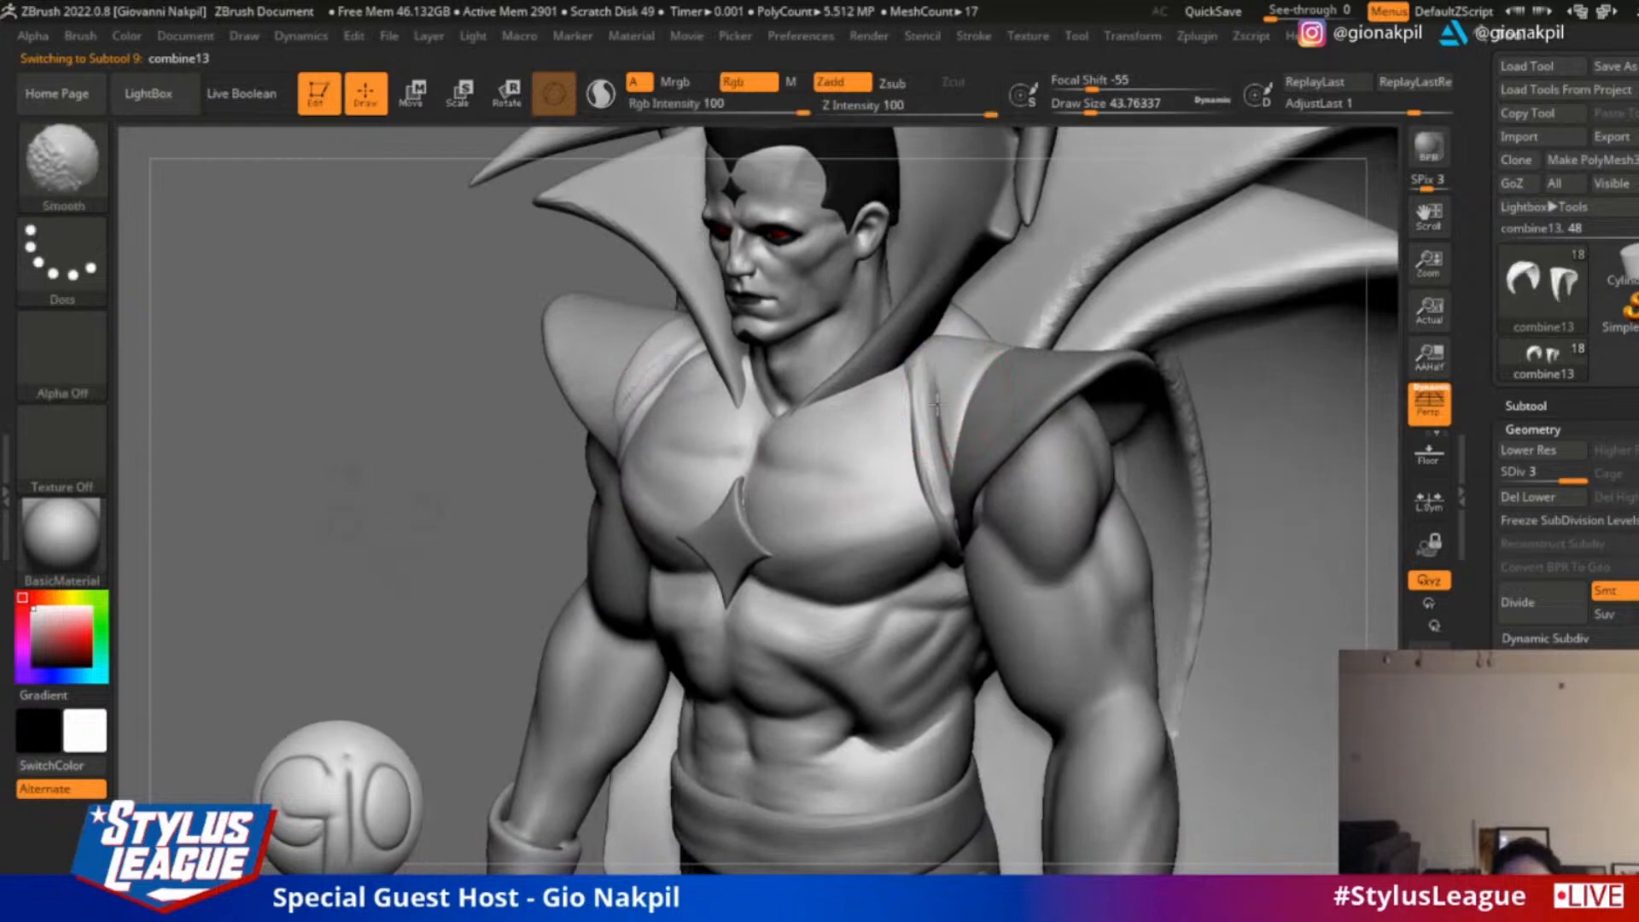
drag(956, 416, 953, 531)
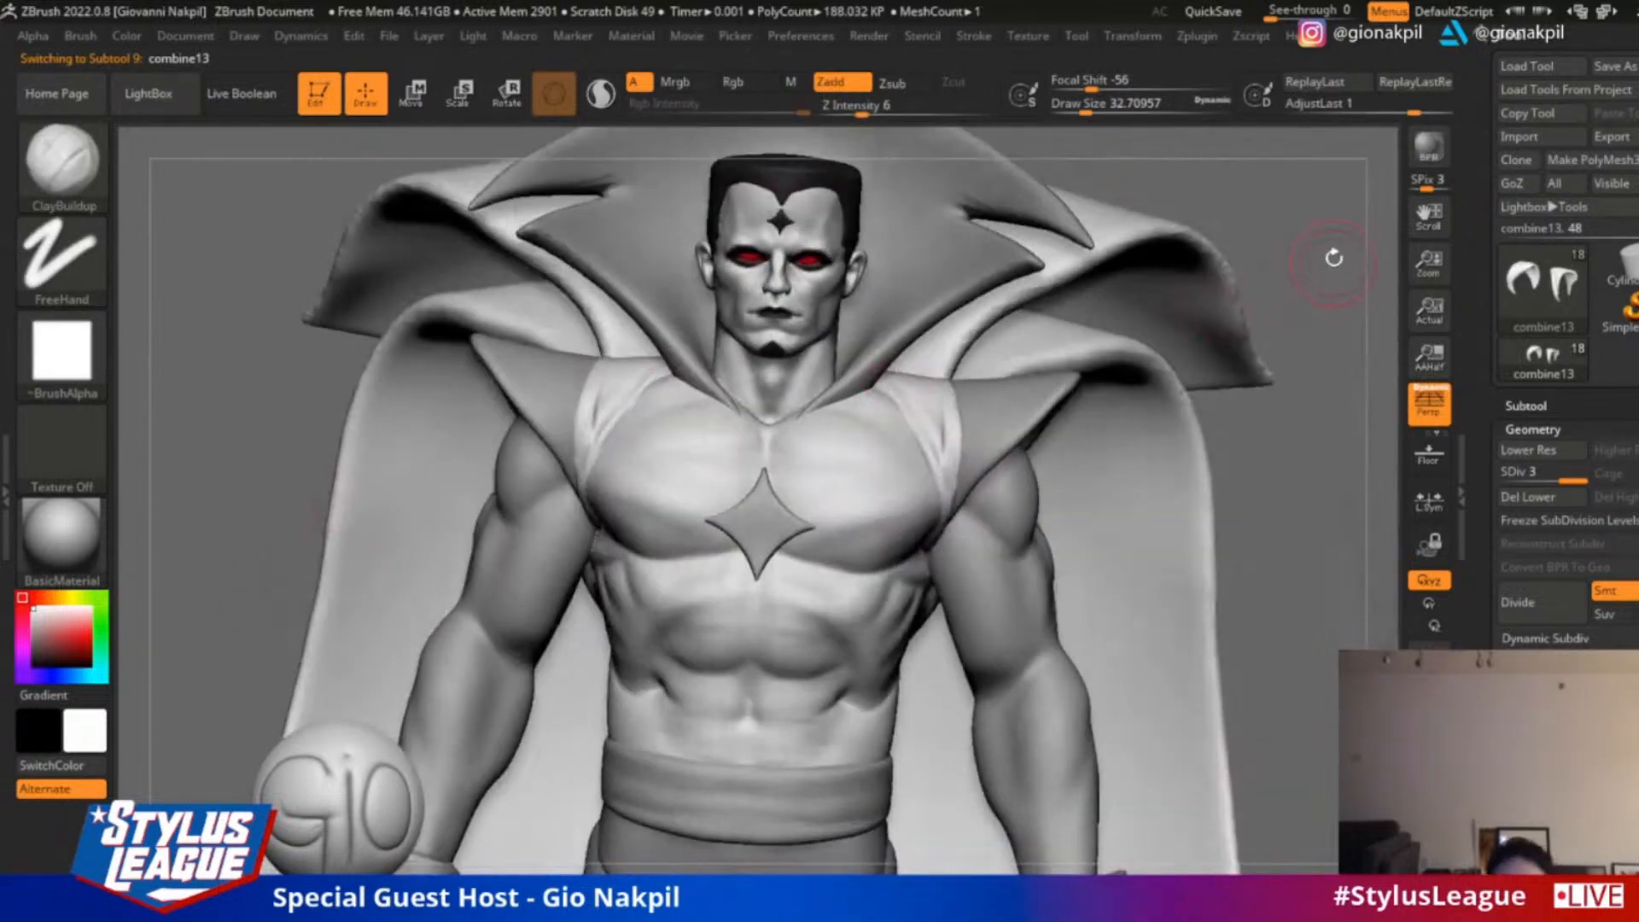
Make the pointed shoulder pads the active subtool and reduce the ClayBuildup draw size to 8.42
alt+drag(1335, 257, 1293, 305)
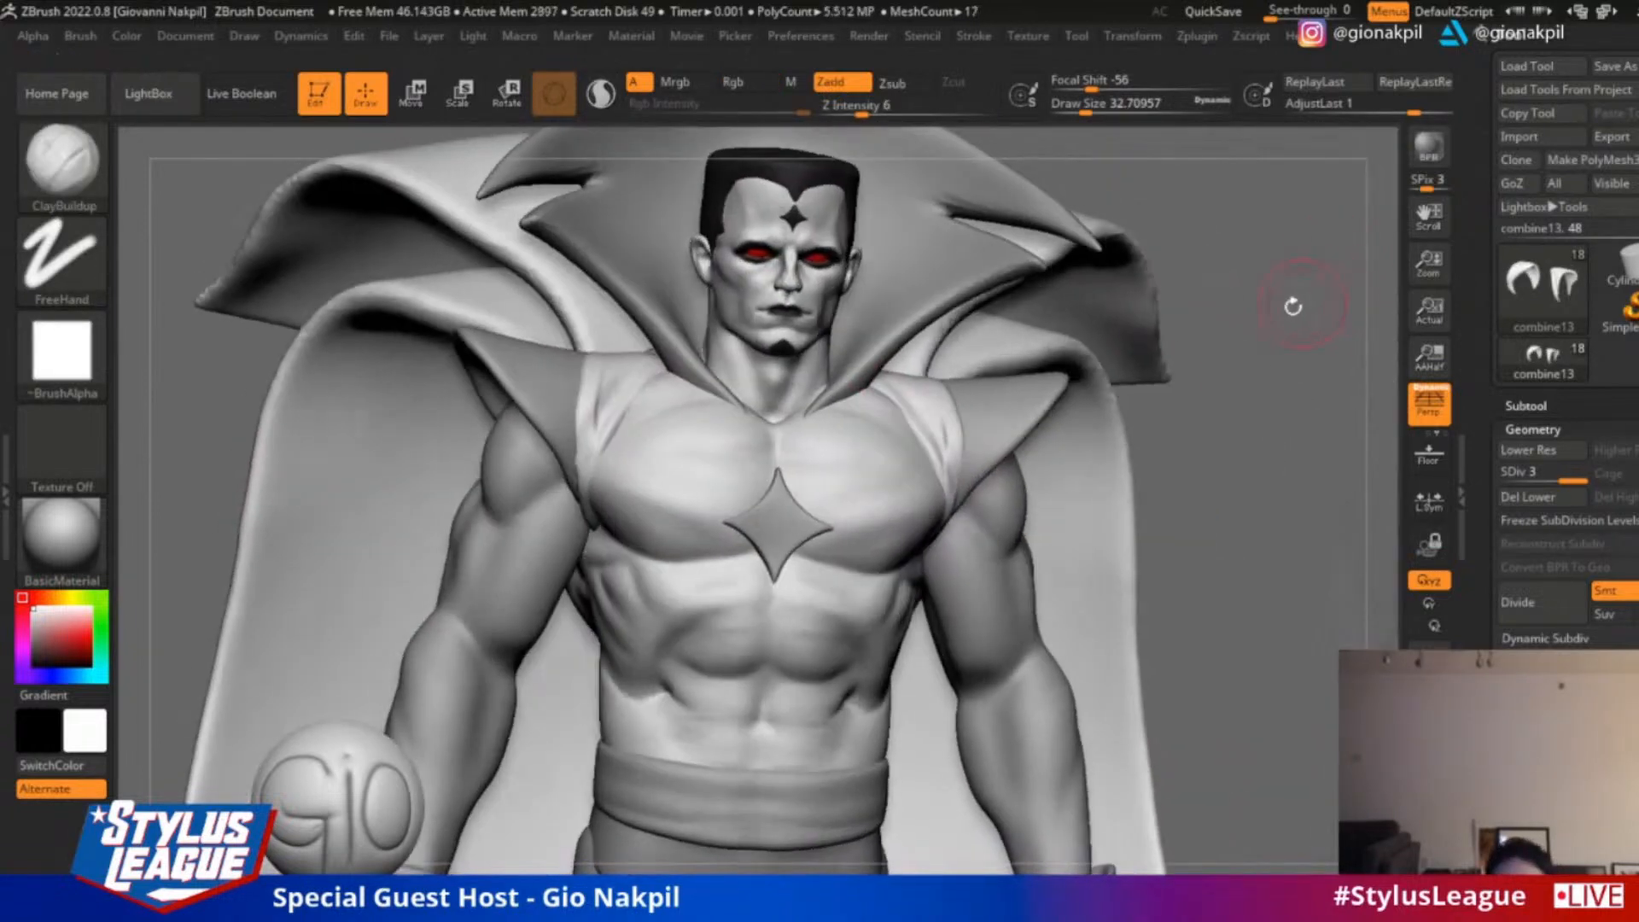
alt+click(1024, 408)
drag(1216, 418, 1137, 392)
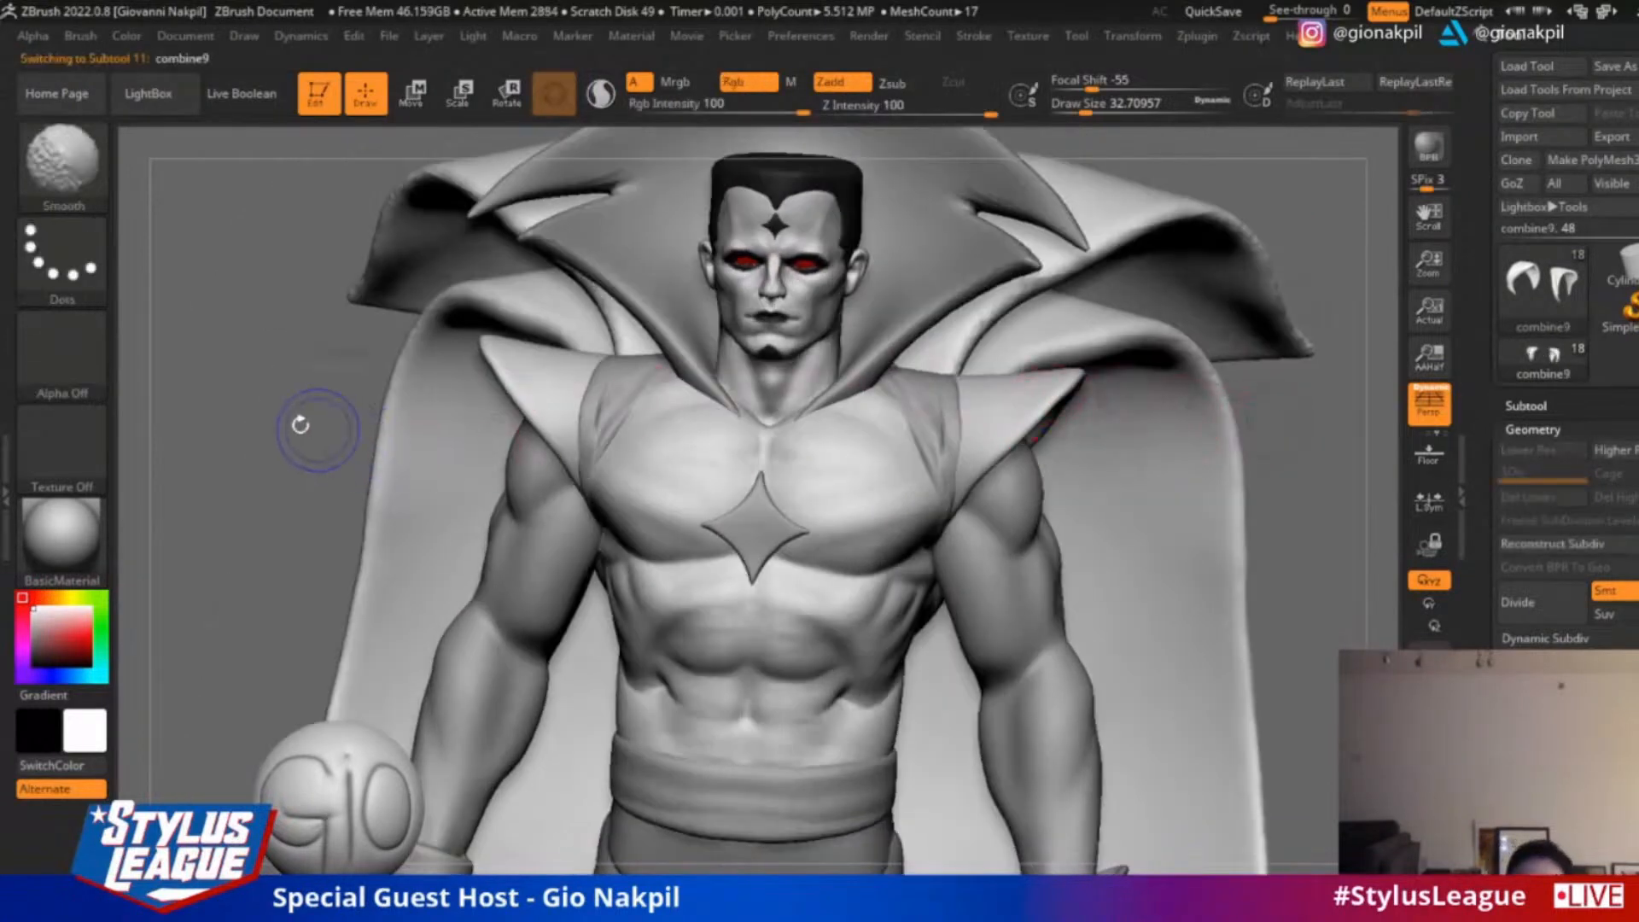
shift+drag(300, 424, 284, 386)
drag(1314, 363, 596, 427)
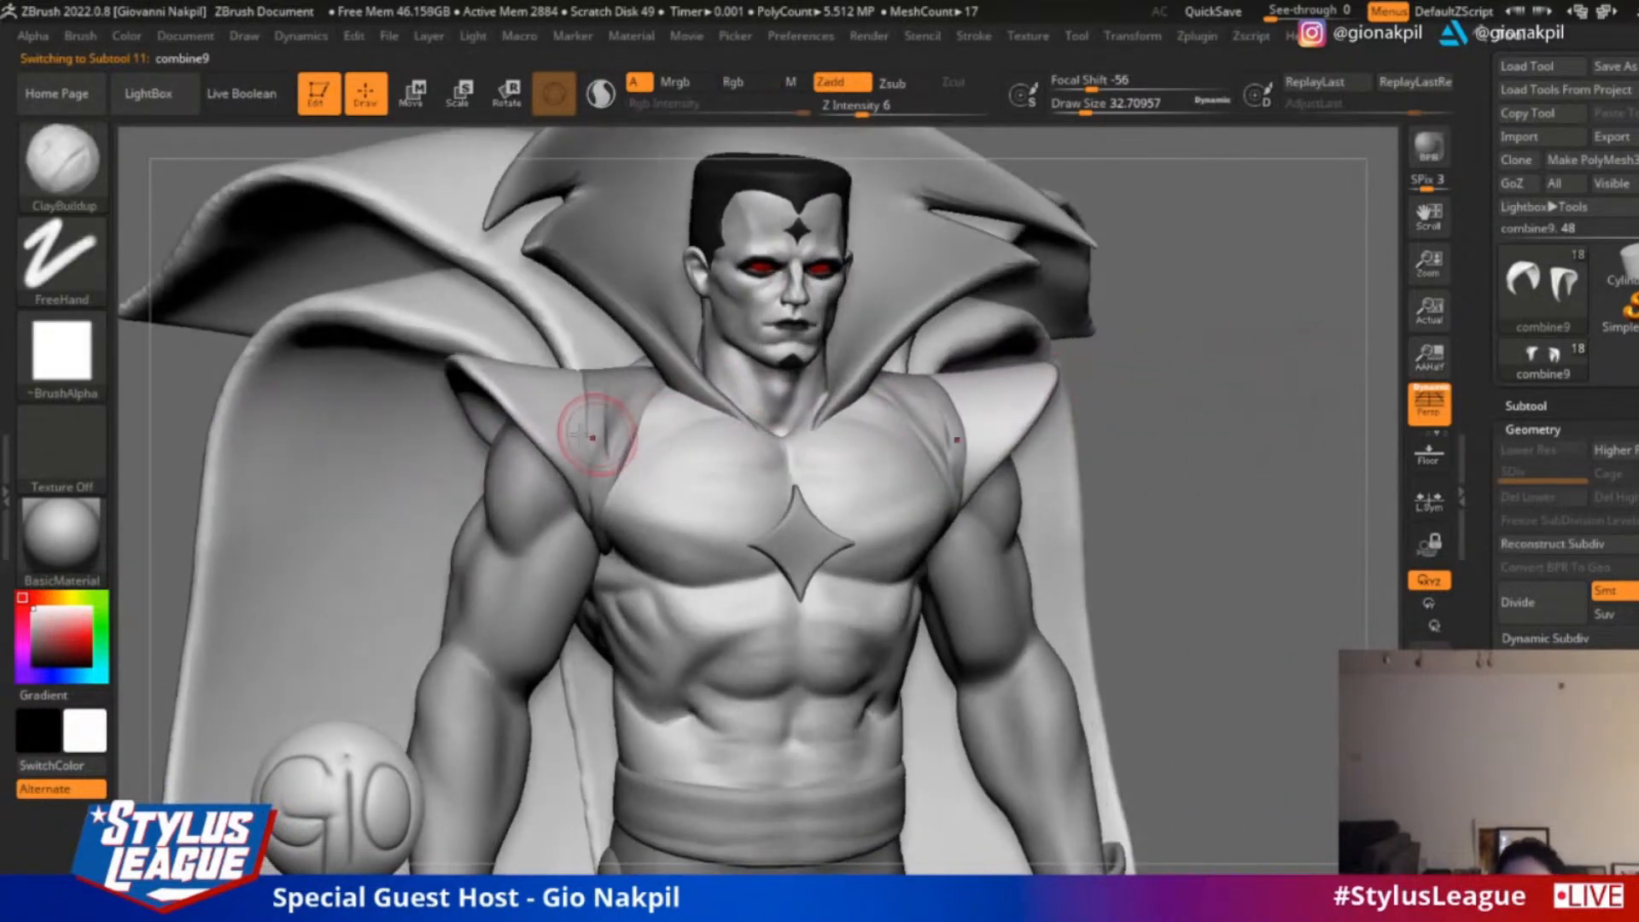
key(s)
key(s)
drag(492, 379, 475, 379)
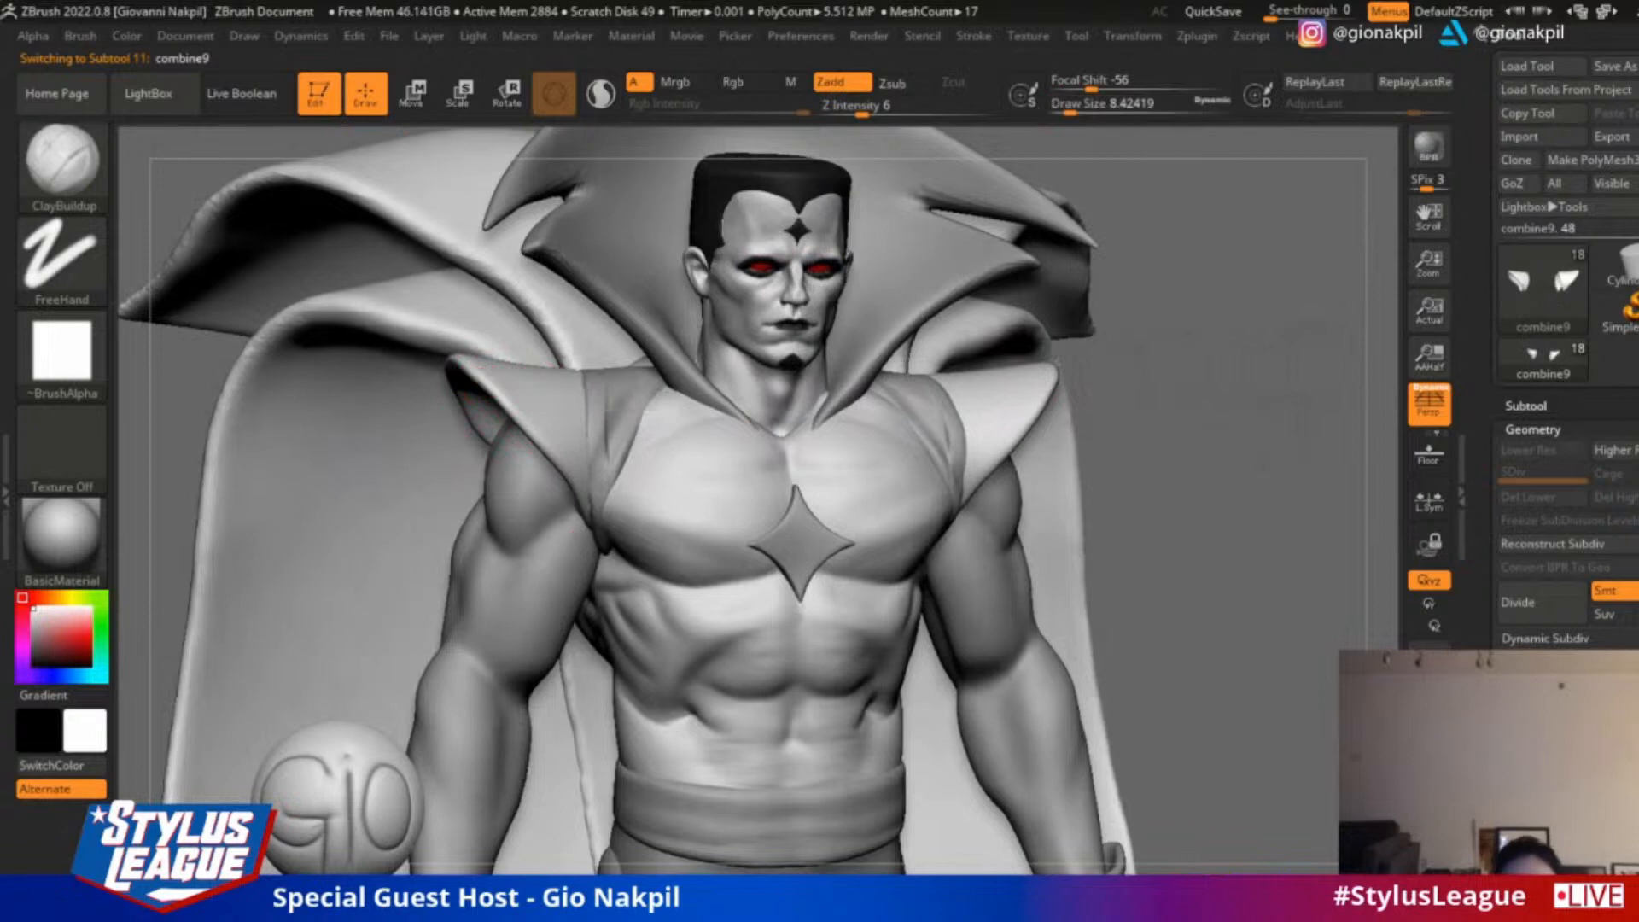
Subdivide the shoulder pads once and carve their pointed tips with the DamStandard brush at draw size 16.97
key(b)
key(d)
key(s)
alt+drag(1193, 376, 1385, 427)
key(ctrl+d)
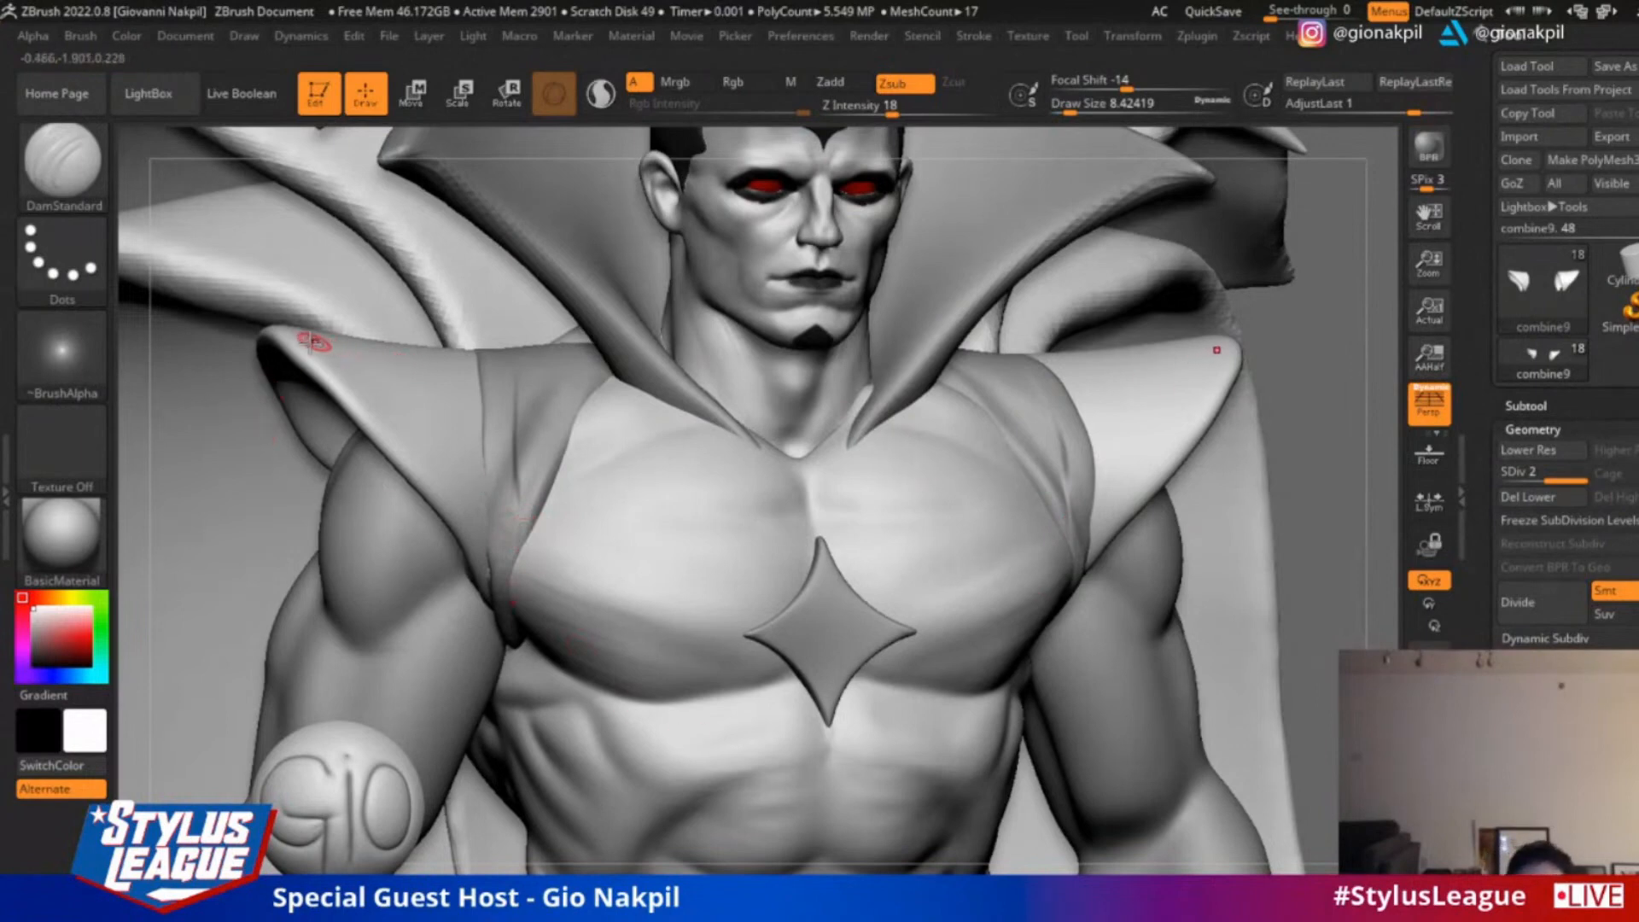
key(bracketright)
key(bracketright)
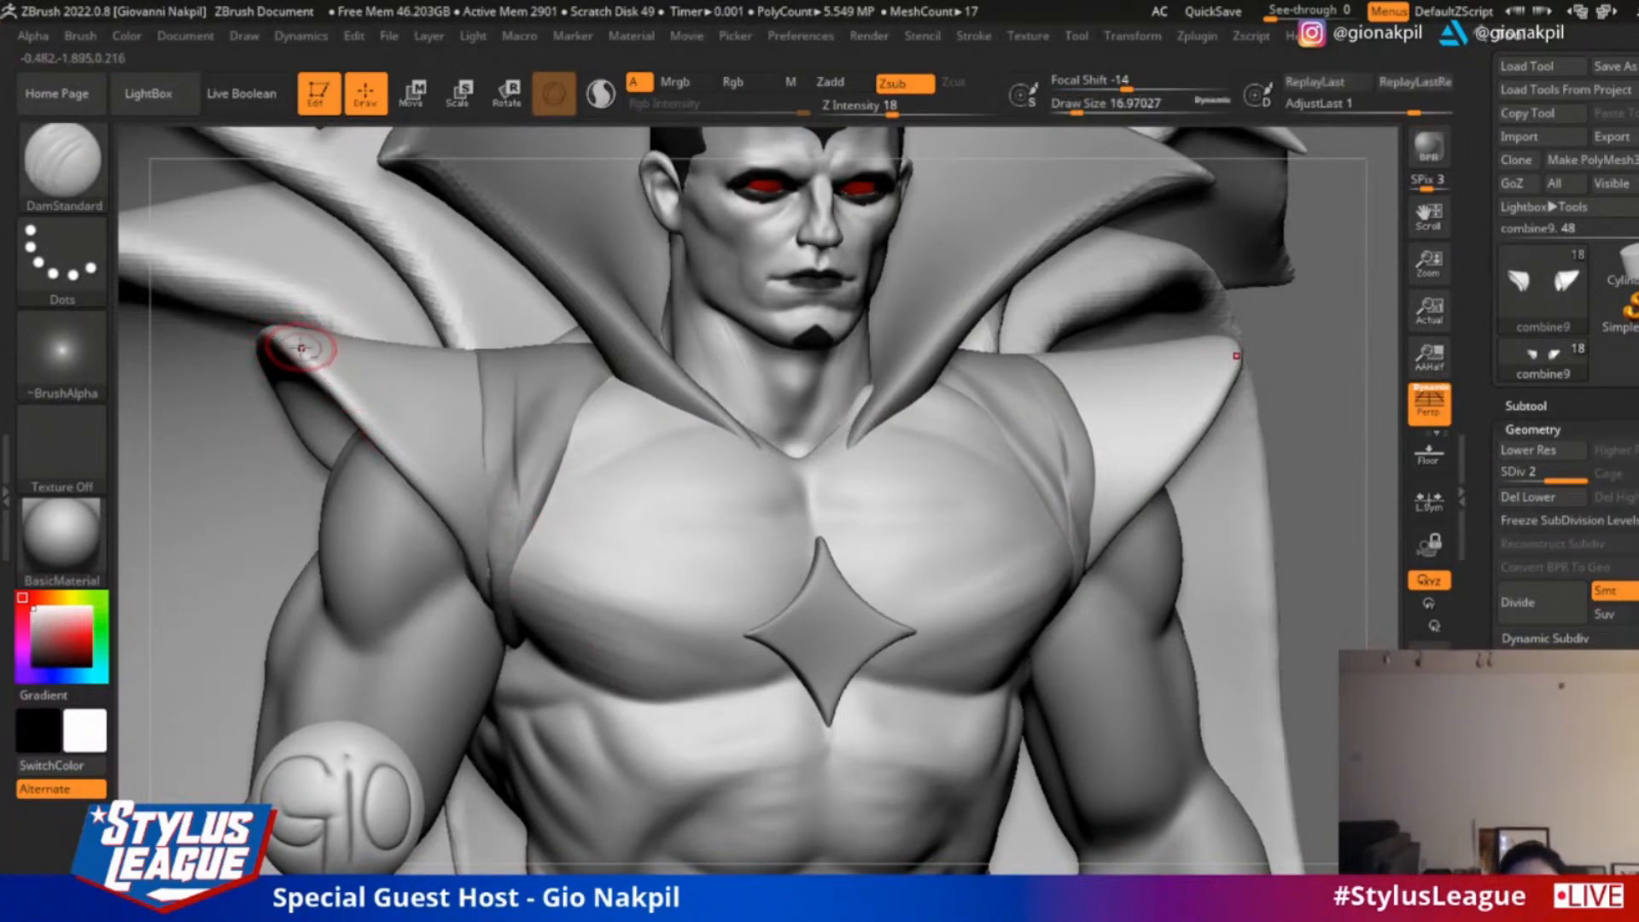
drag(300, 348, 293, 340)
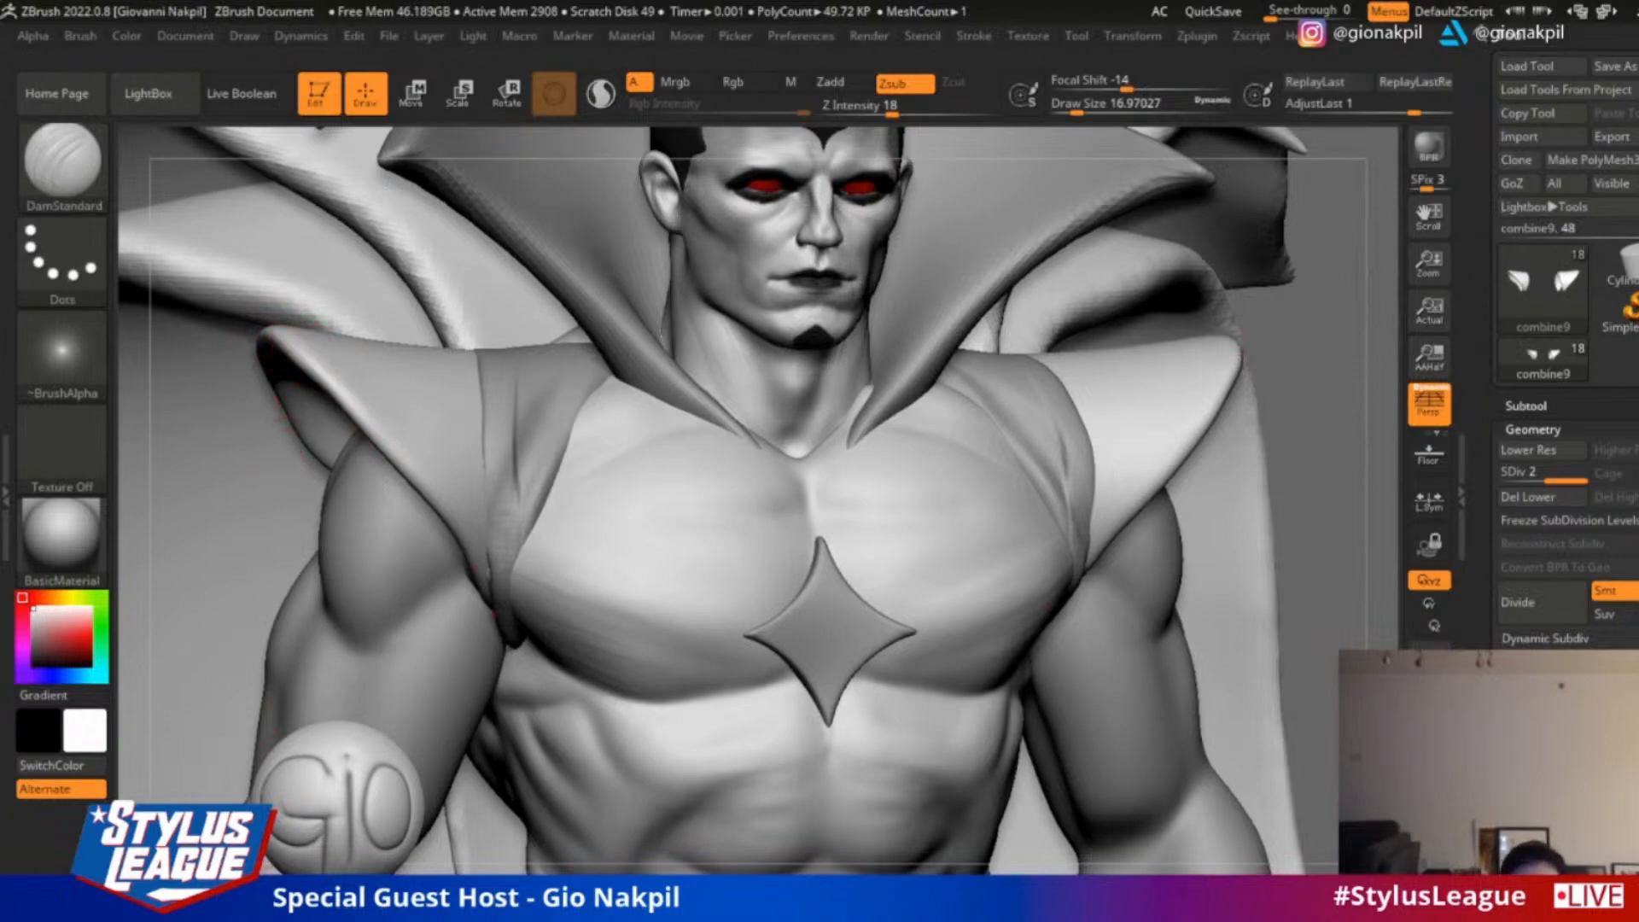
Polish the rims and outer surfaces of the shoulder pads with the hPolish brush, using draw sizes 25.05 and 34.79
click(82, 186)
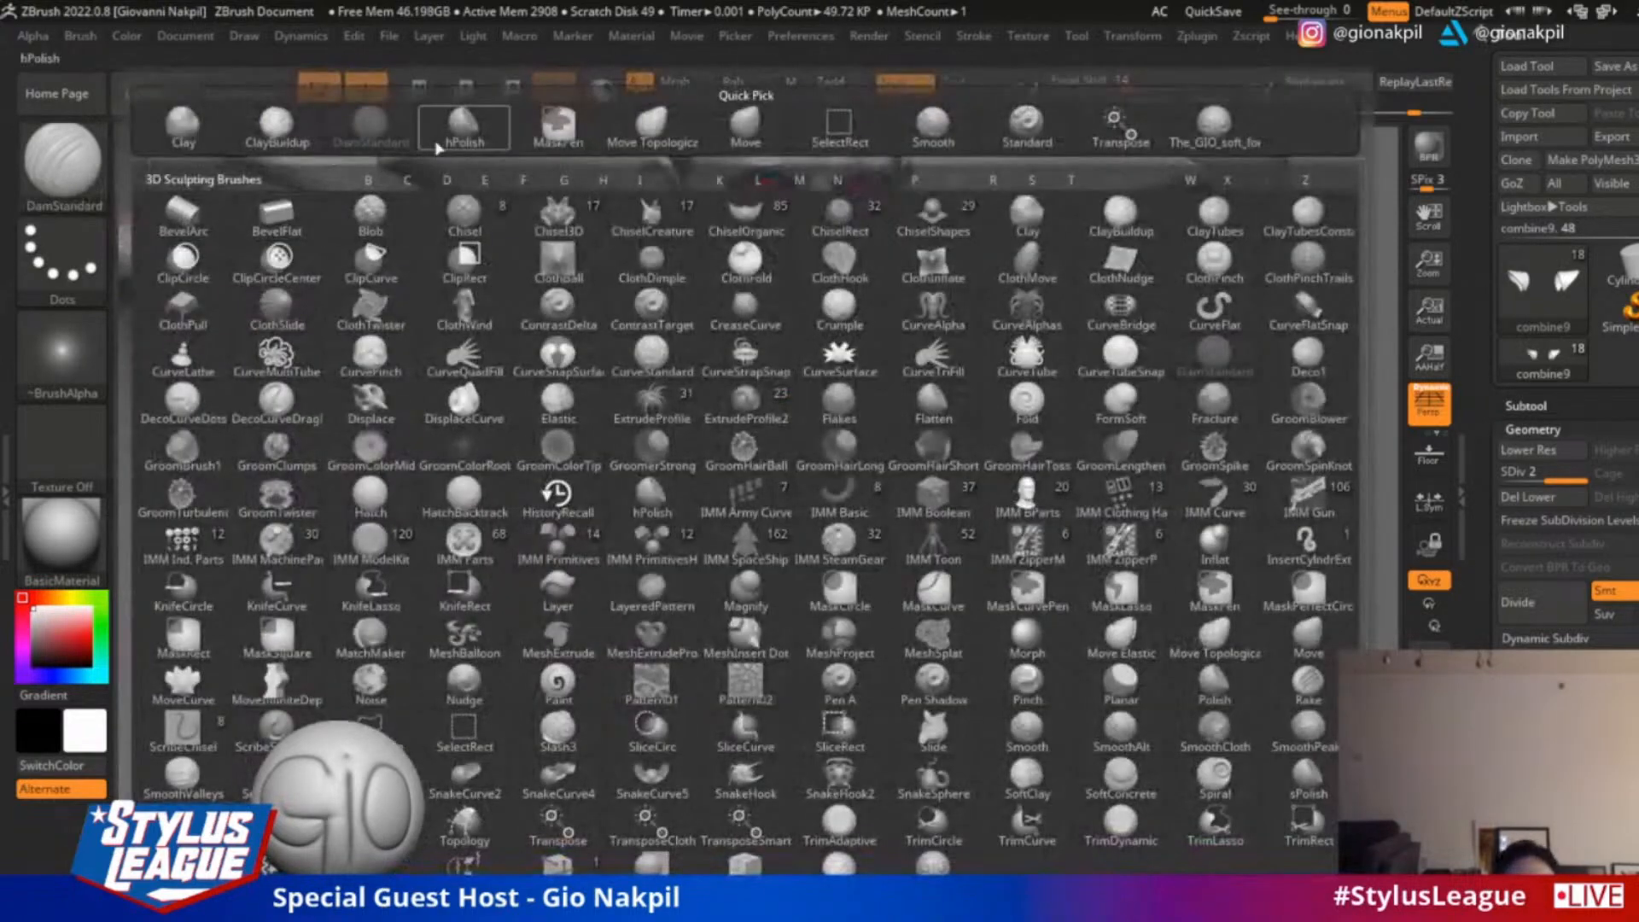
click(461, 139)
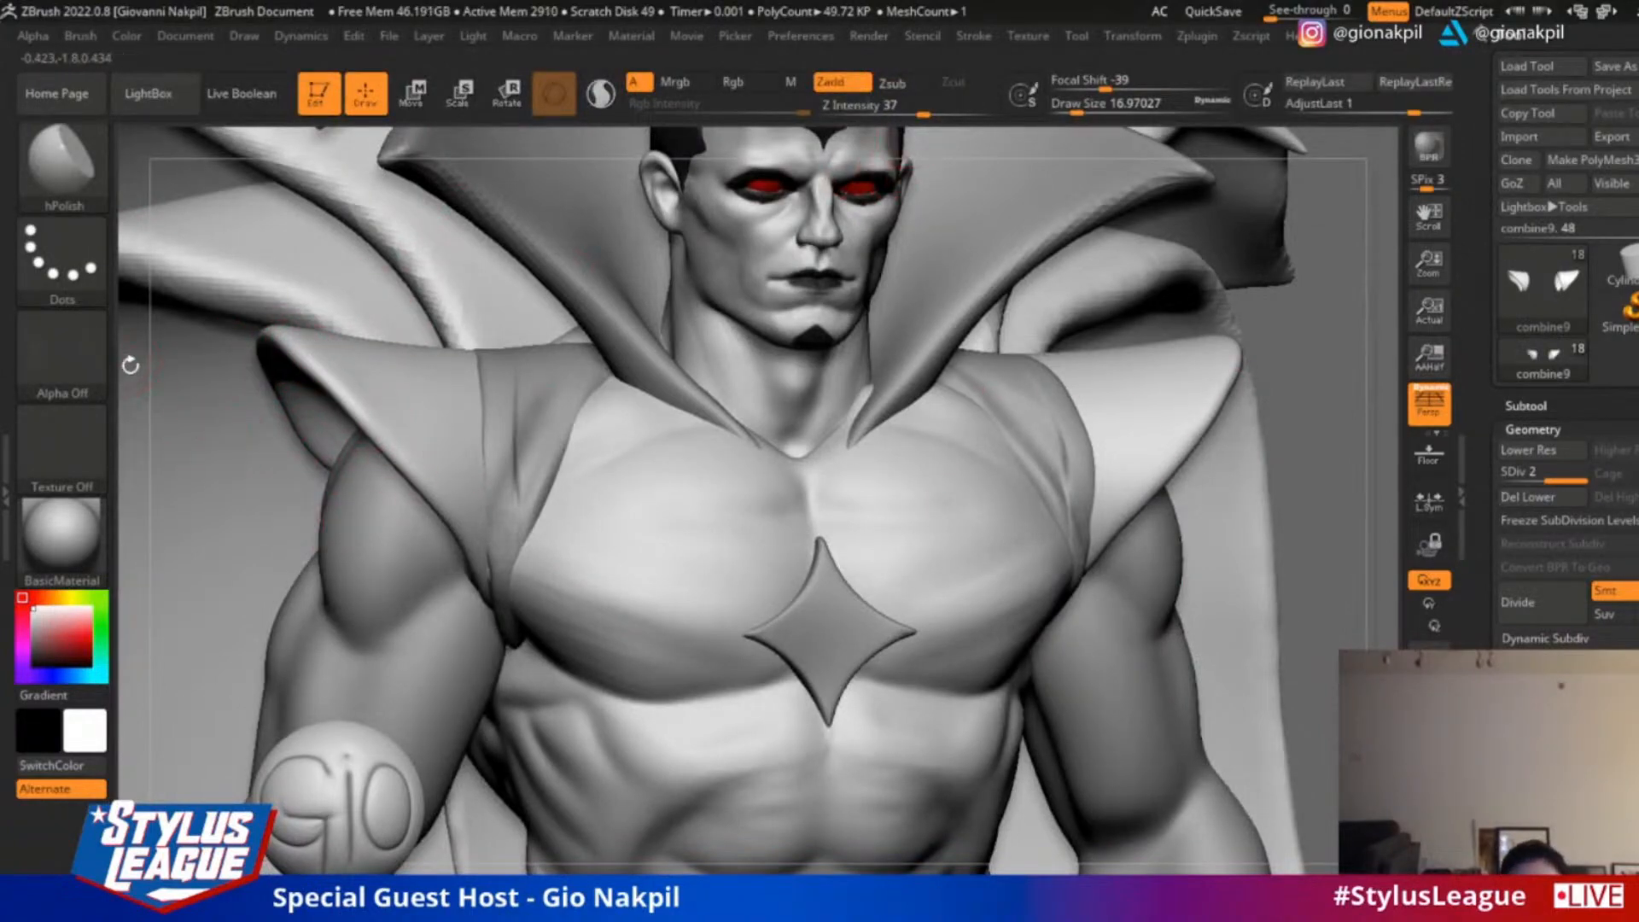
drag(129, 365, 415, 321)
key(bracketright)
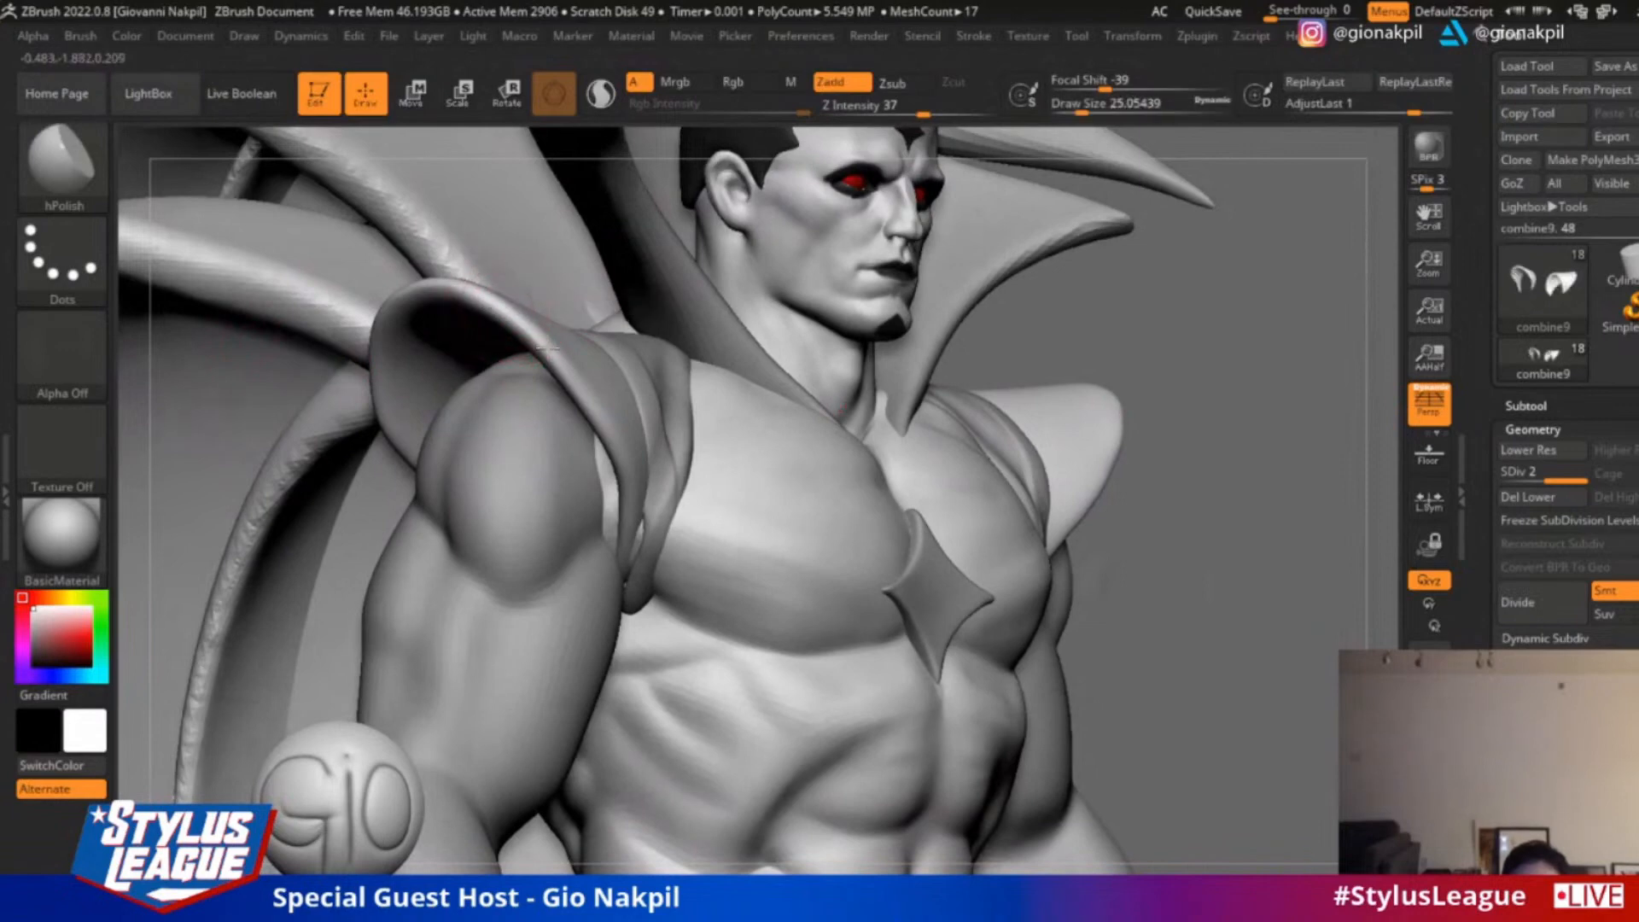
drag(564, 357, 547, 352)
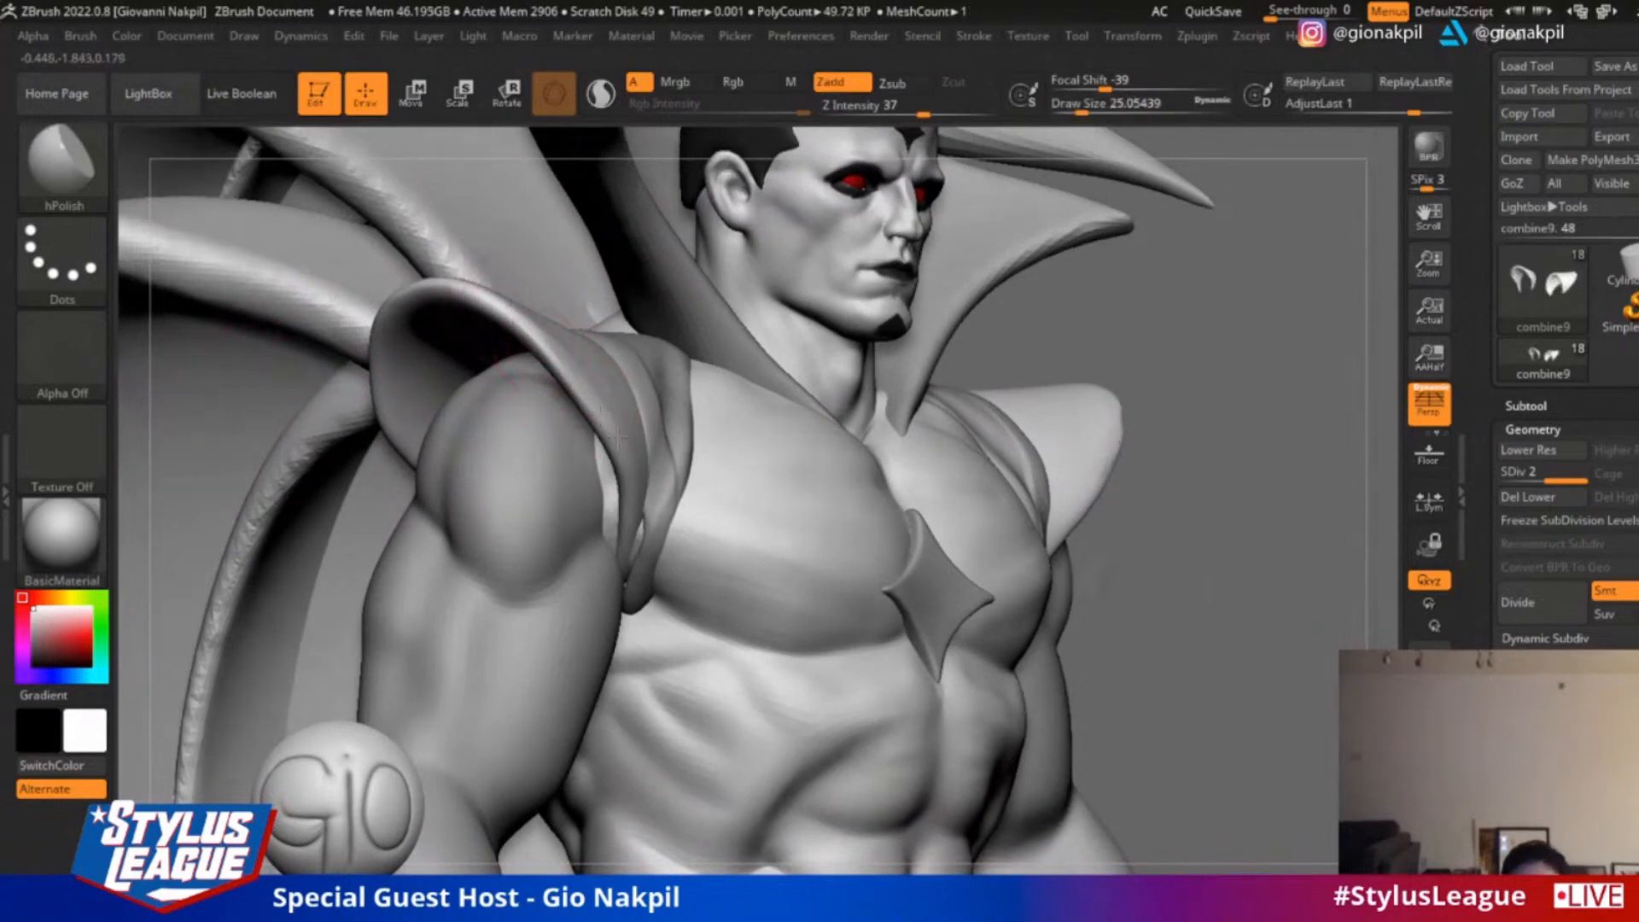
drag(1211, 338, 930, 343)
key(bracketright)
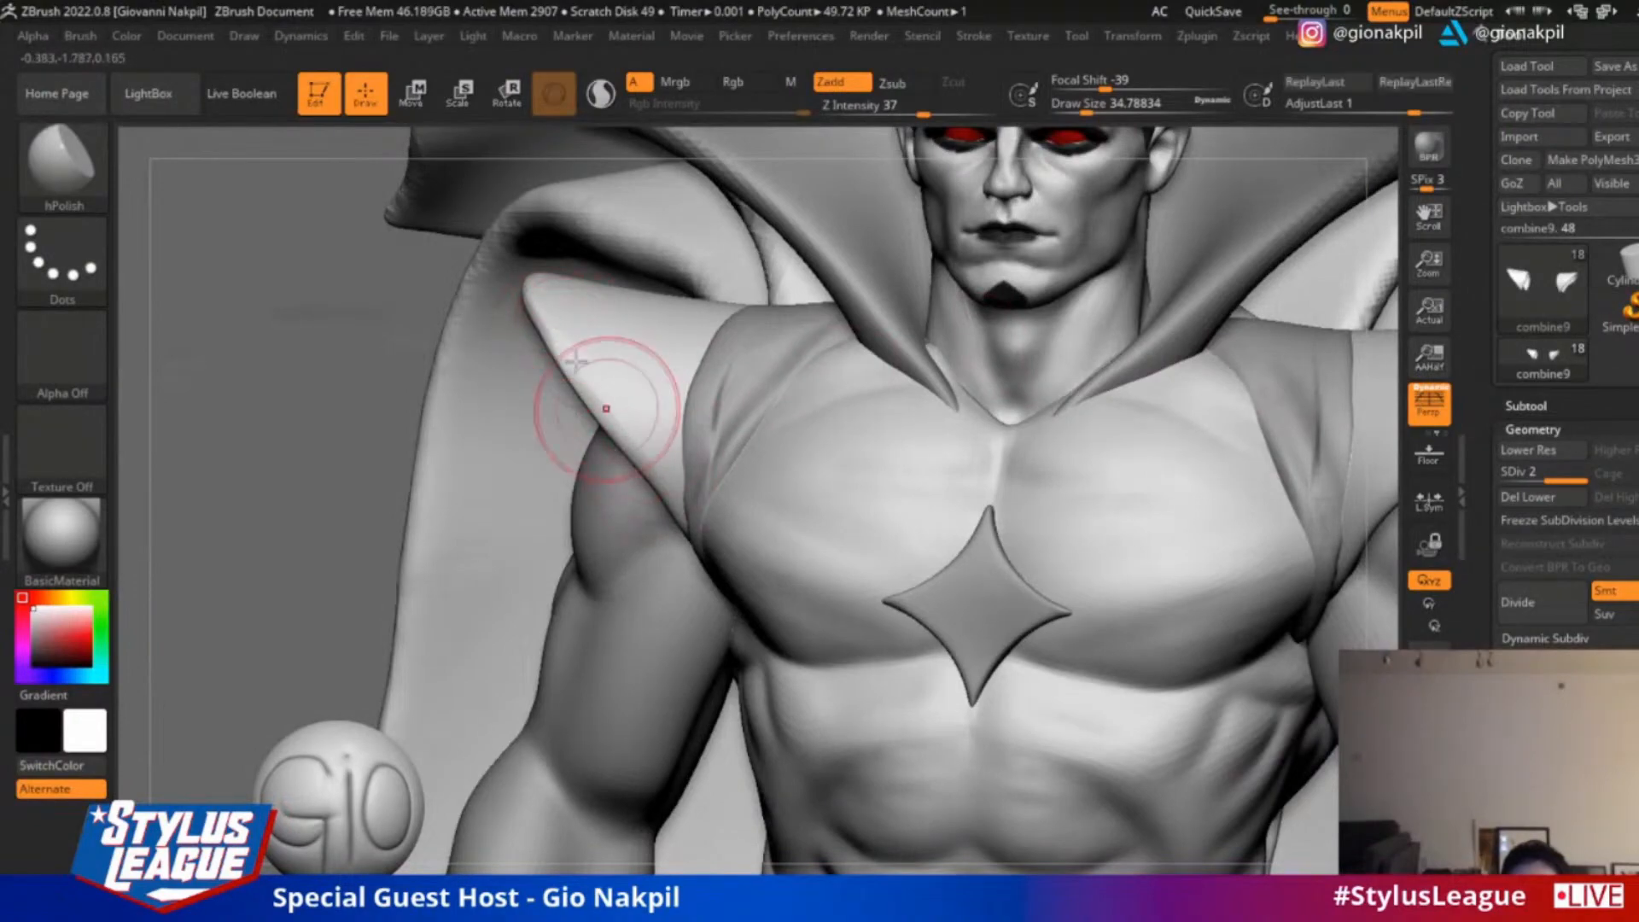
alt+drag(269, 363, 277, 205)
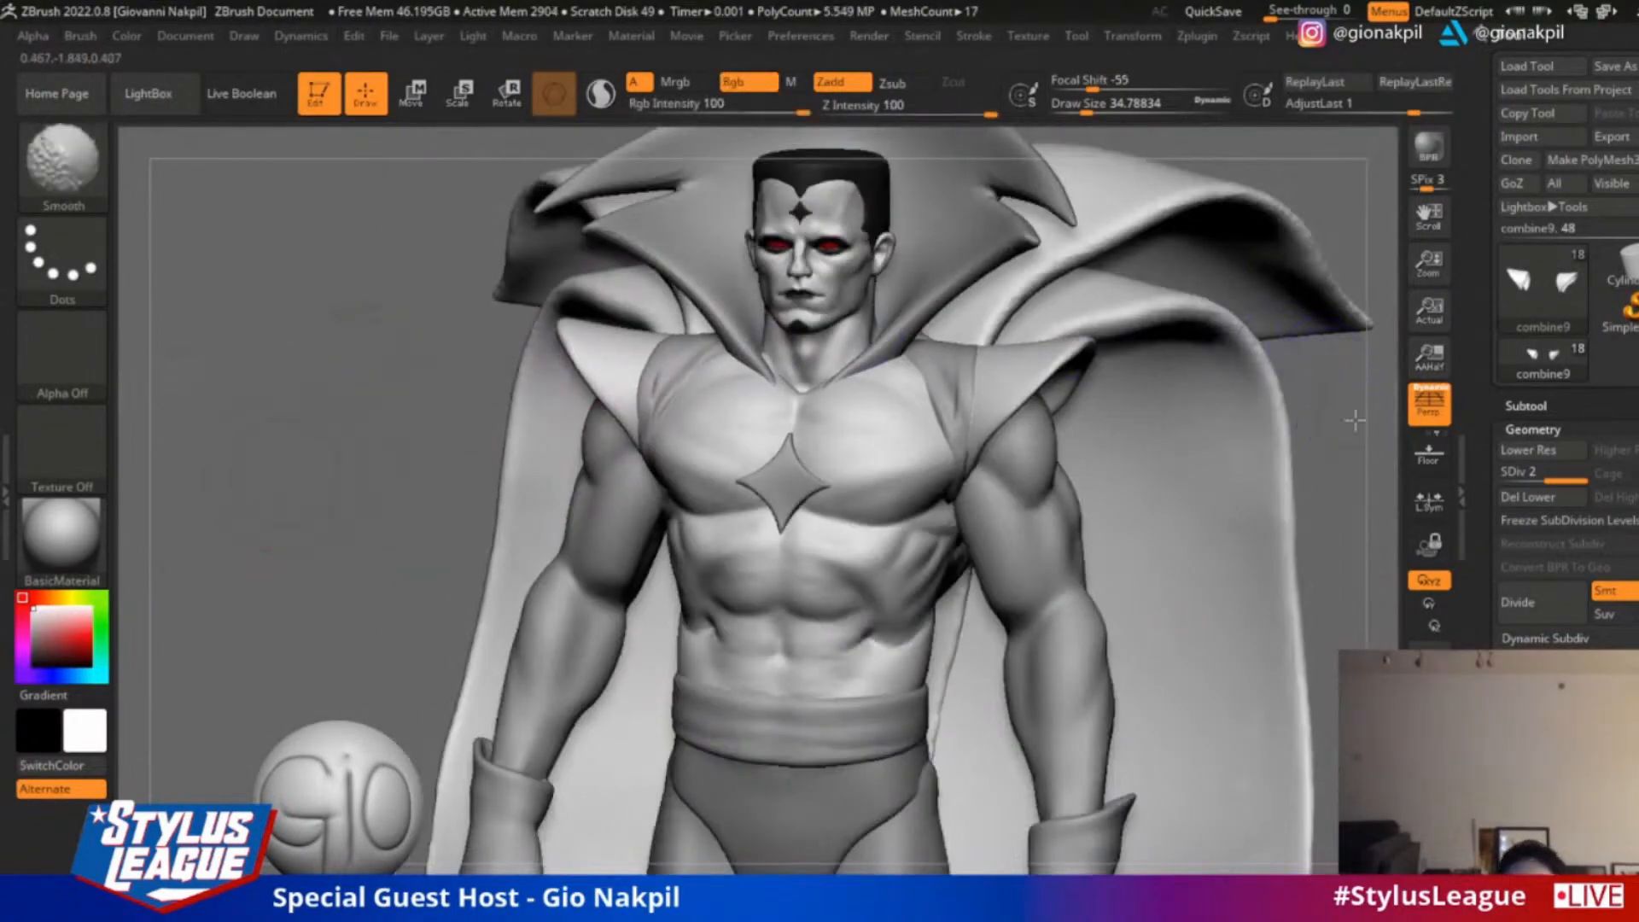
mouse_move(1354, 420)
shift+right_down()
mouse_move(1311, 377)
mouse_move(1324, 403)
mouse_move(1025, 456)
shift+right_up()
Select the head and build up the cheek beside the mouth with ClayBuildup at draw size 9.45, smoothing the strokes
right_drag(1389, 365, 1415, 373)
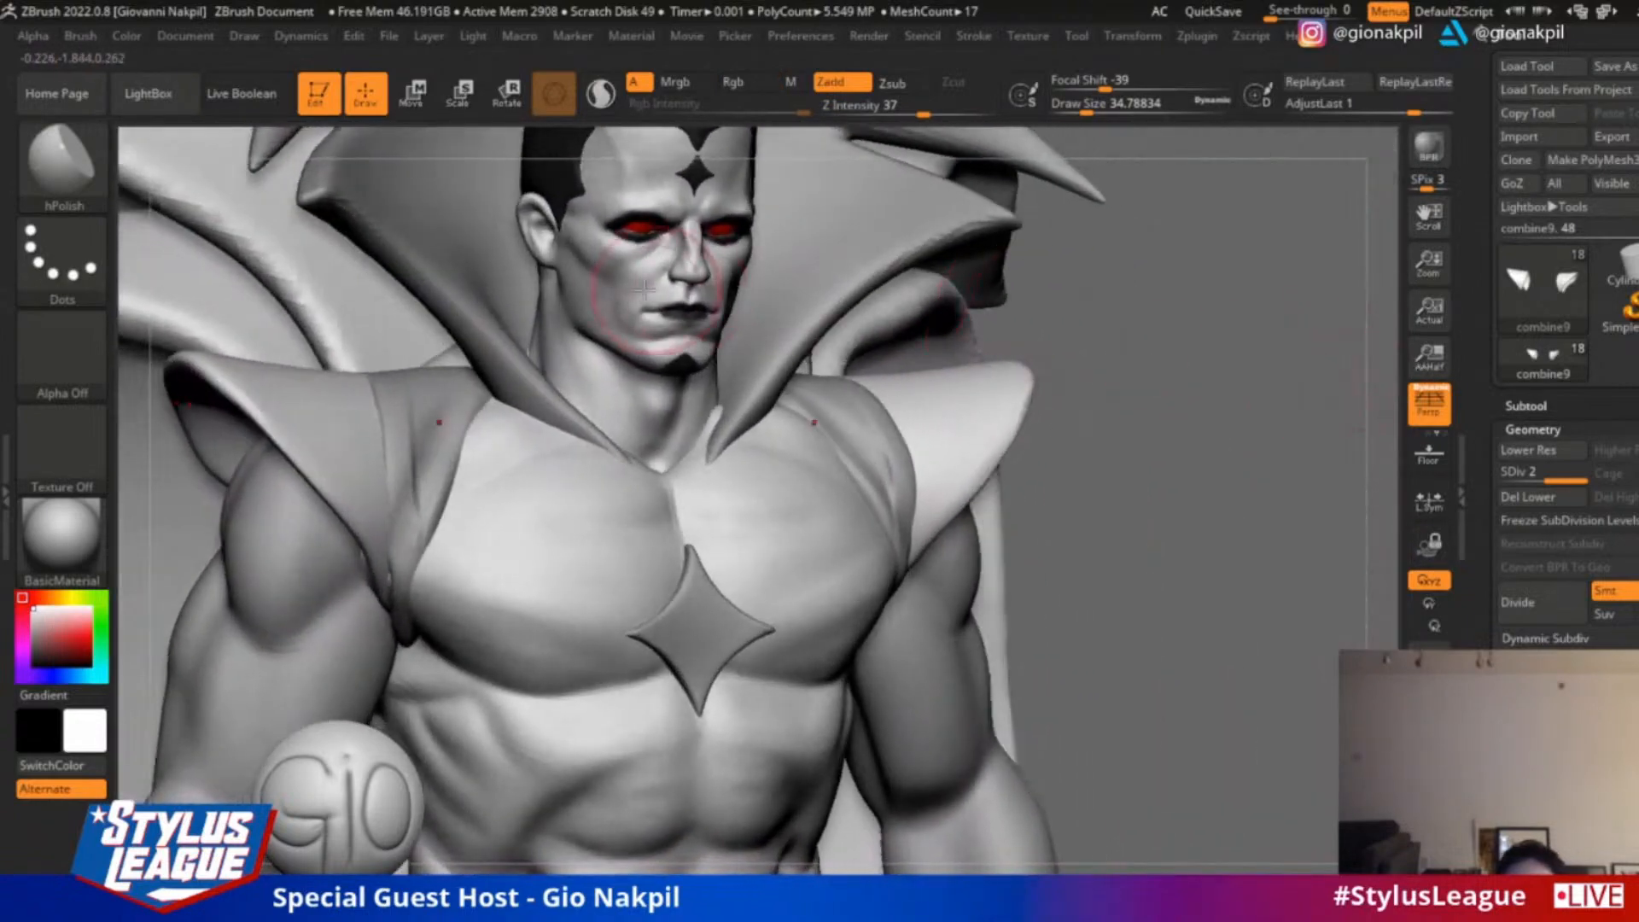
alt+click(636, 282)
ctrl+right_drag(1139, 318, 1105, 410)
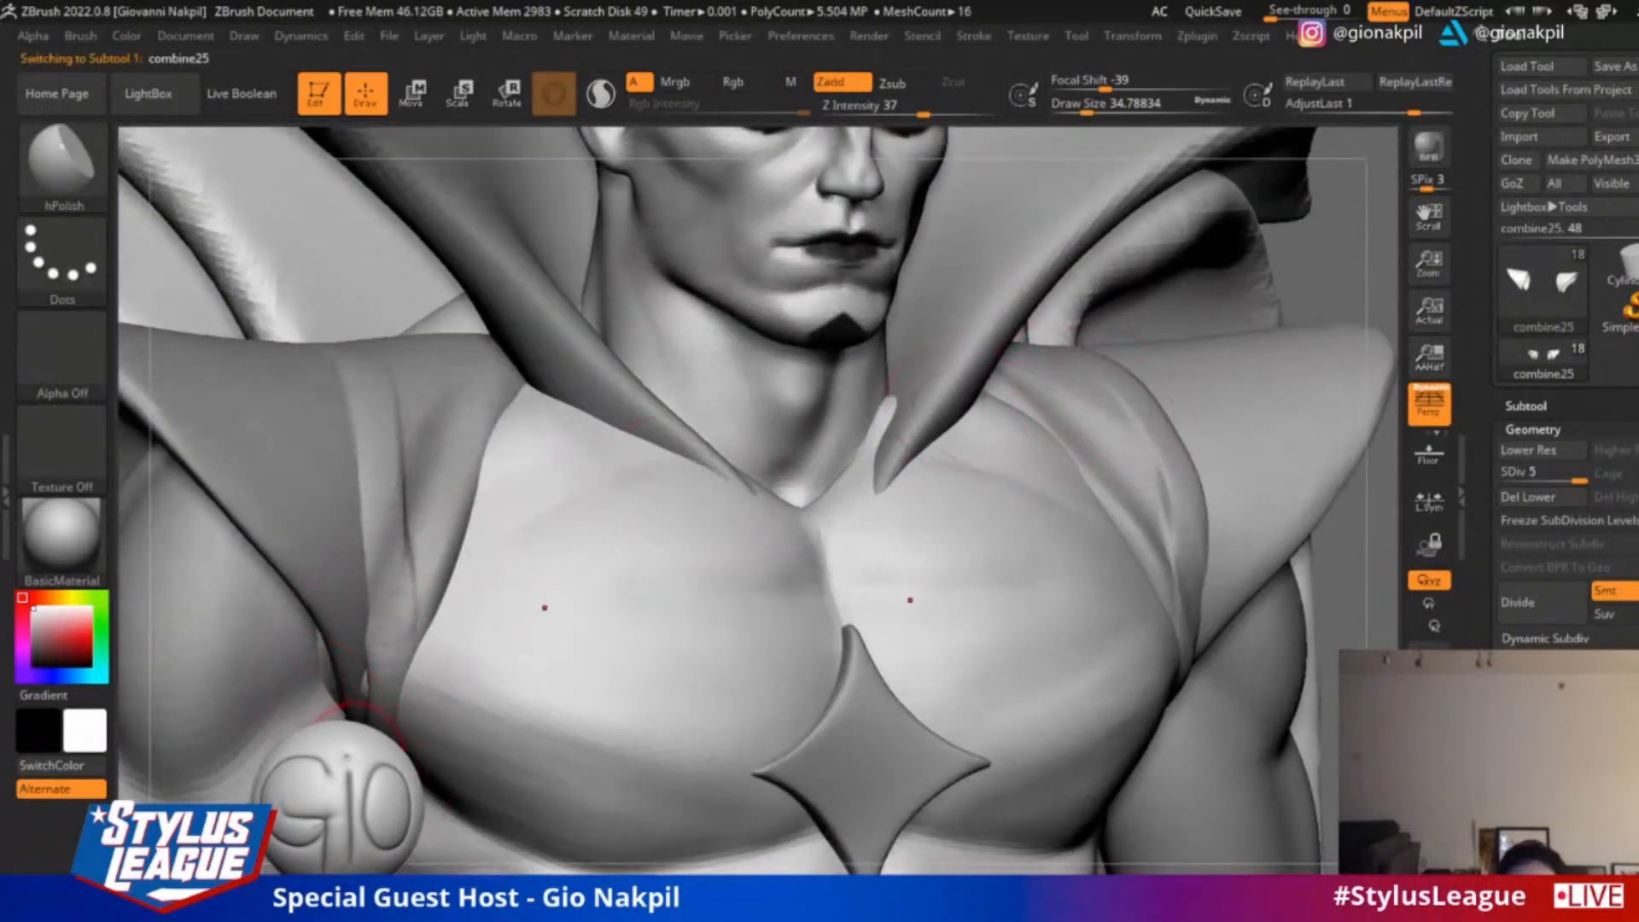
click(248, 894)
alt+click(480, 613)
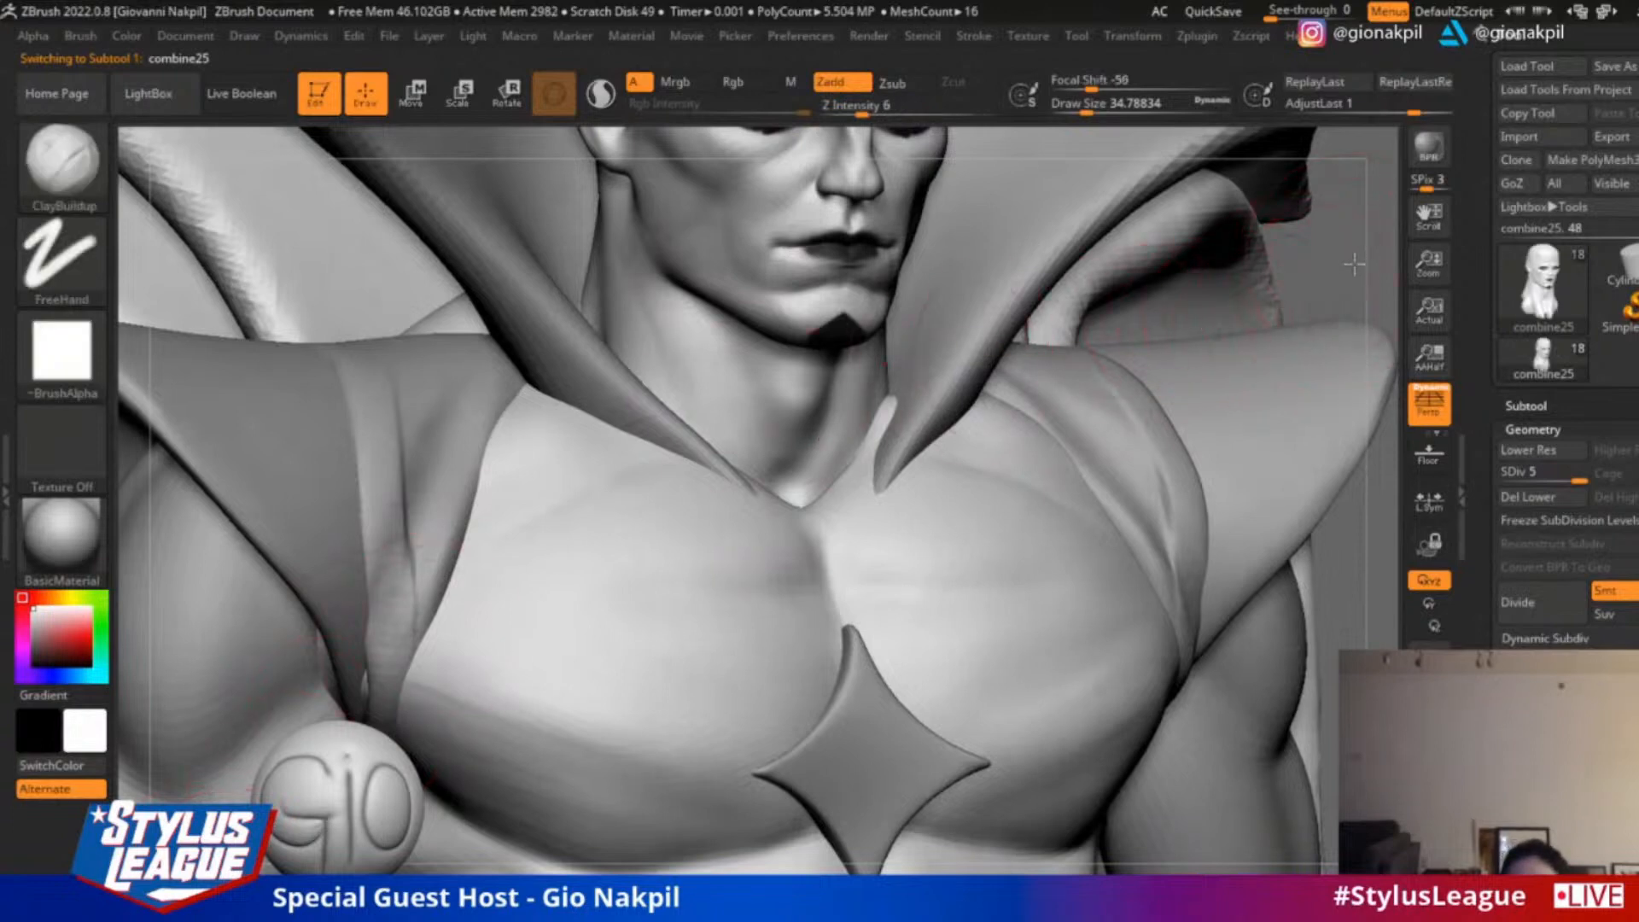
alt+drag(1358, 264, 1248, 461)
key(s)
click(623, 392)
mouse_move(625, 393)
mouse_down()
mouse_move(611, 398)
mouse_move(650, 395)
mouse_up()
key(s)
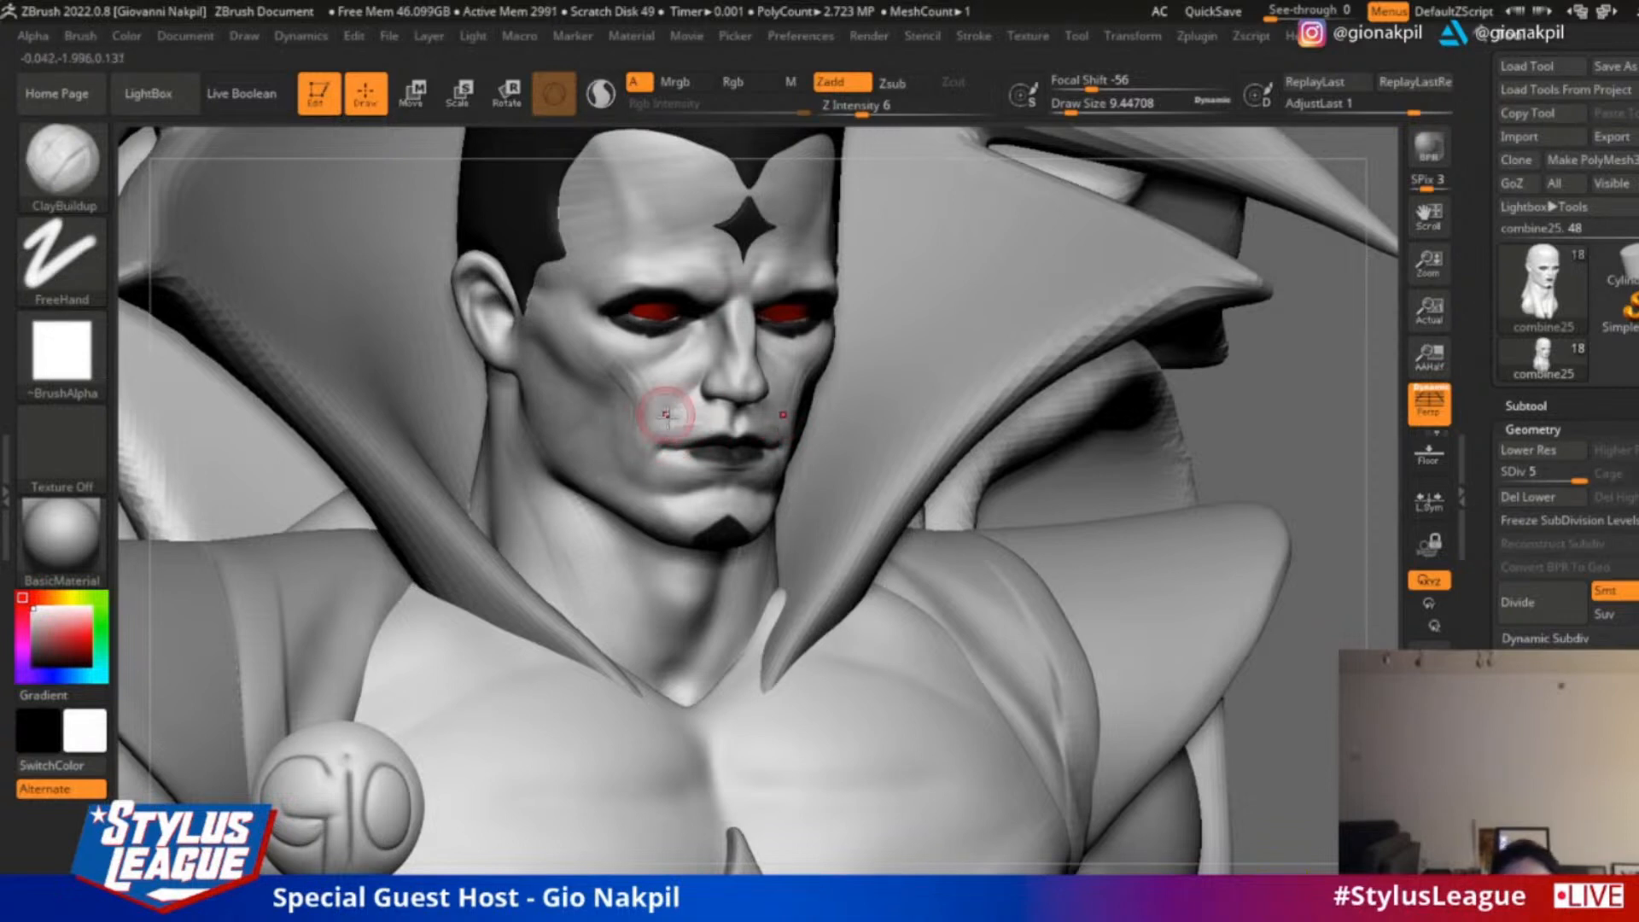
key(shift)
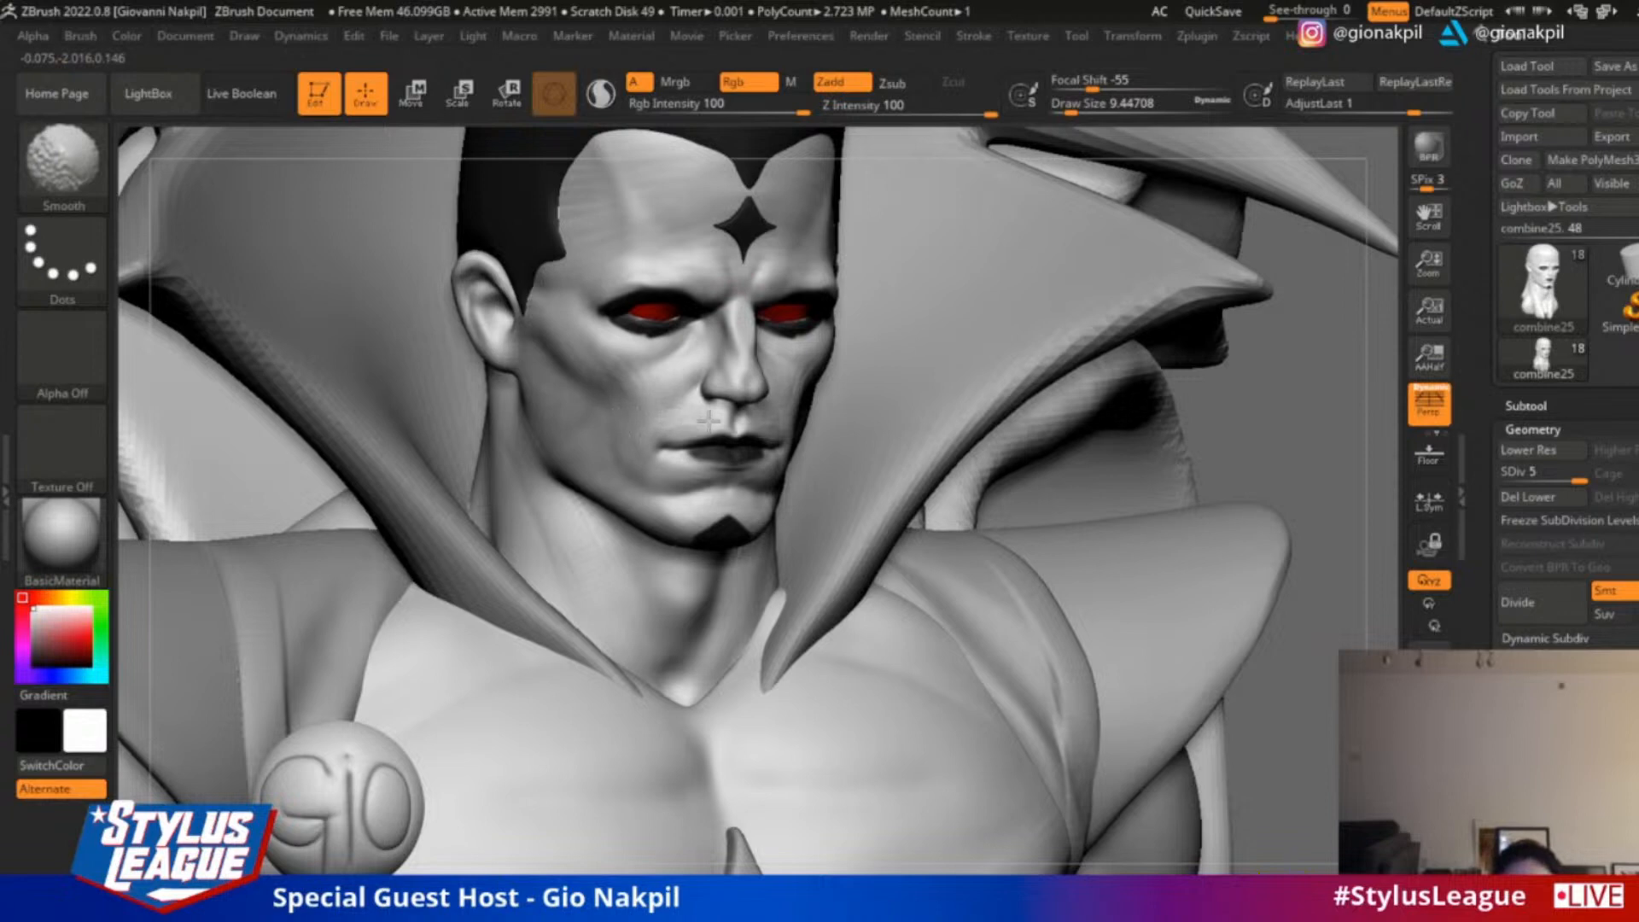
Refine the lower cheek, chin and jaw corner with ClayBuildup, enlarging it to draw size 23.31 and smoothing the strokes
drag(1288, 410, 1357, 403)
key(shift)
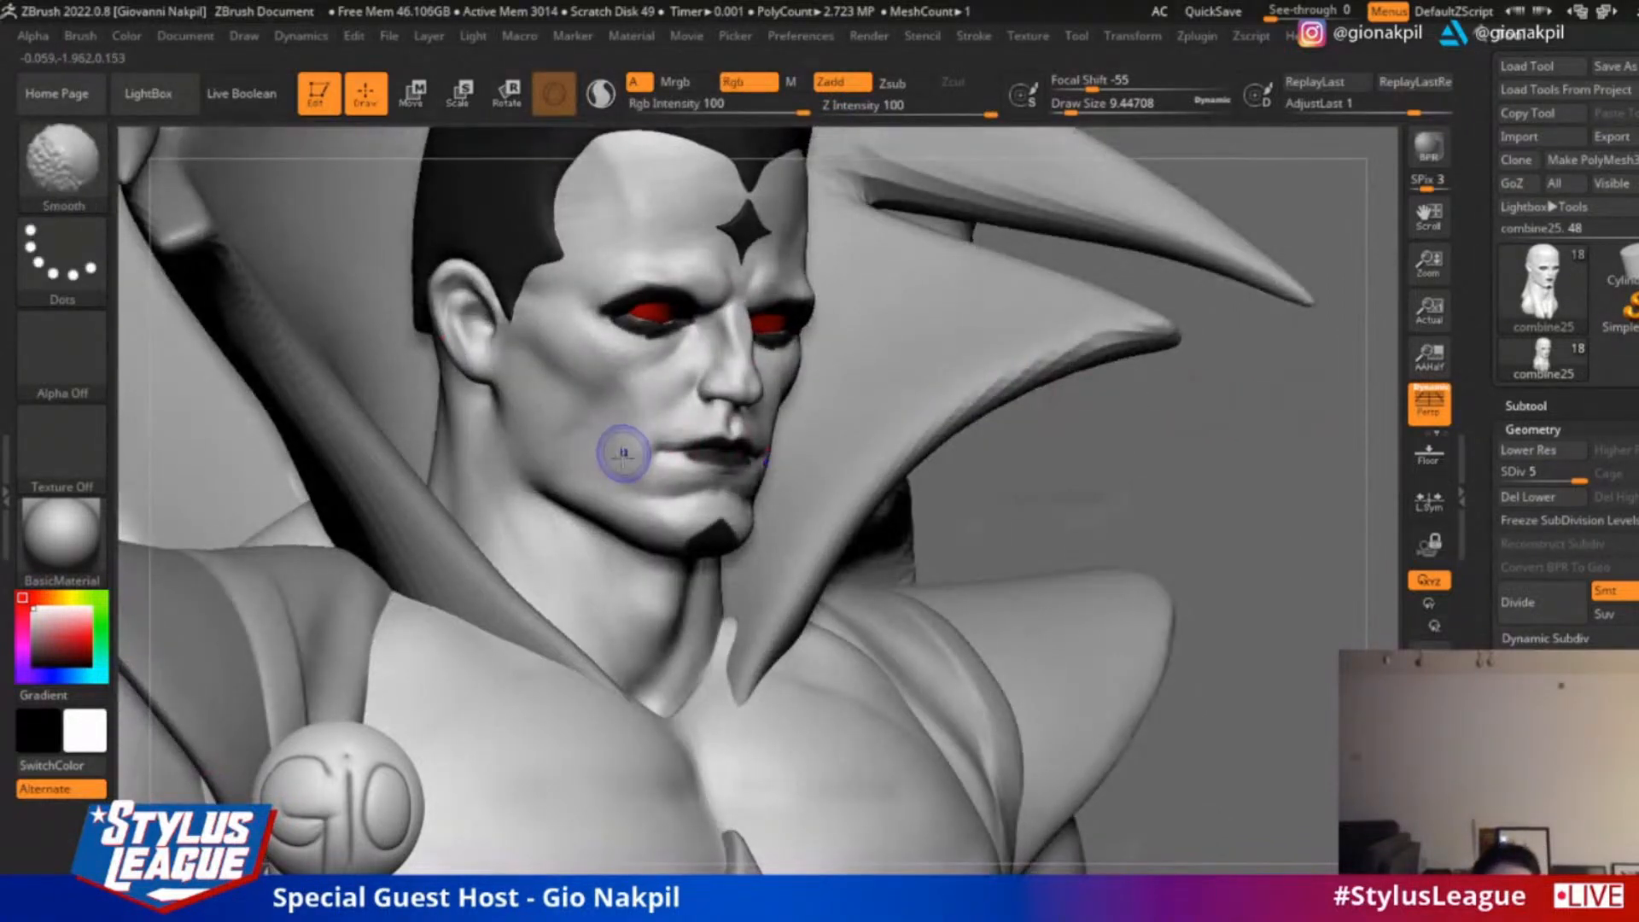
drag(625, 479, 648, 505)
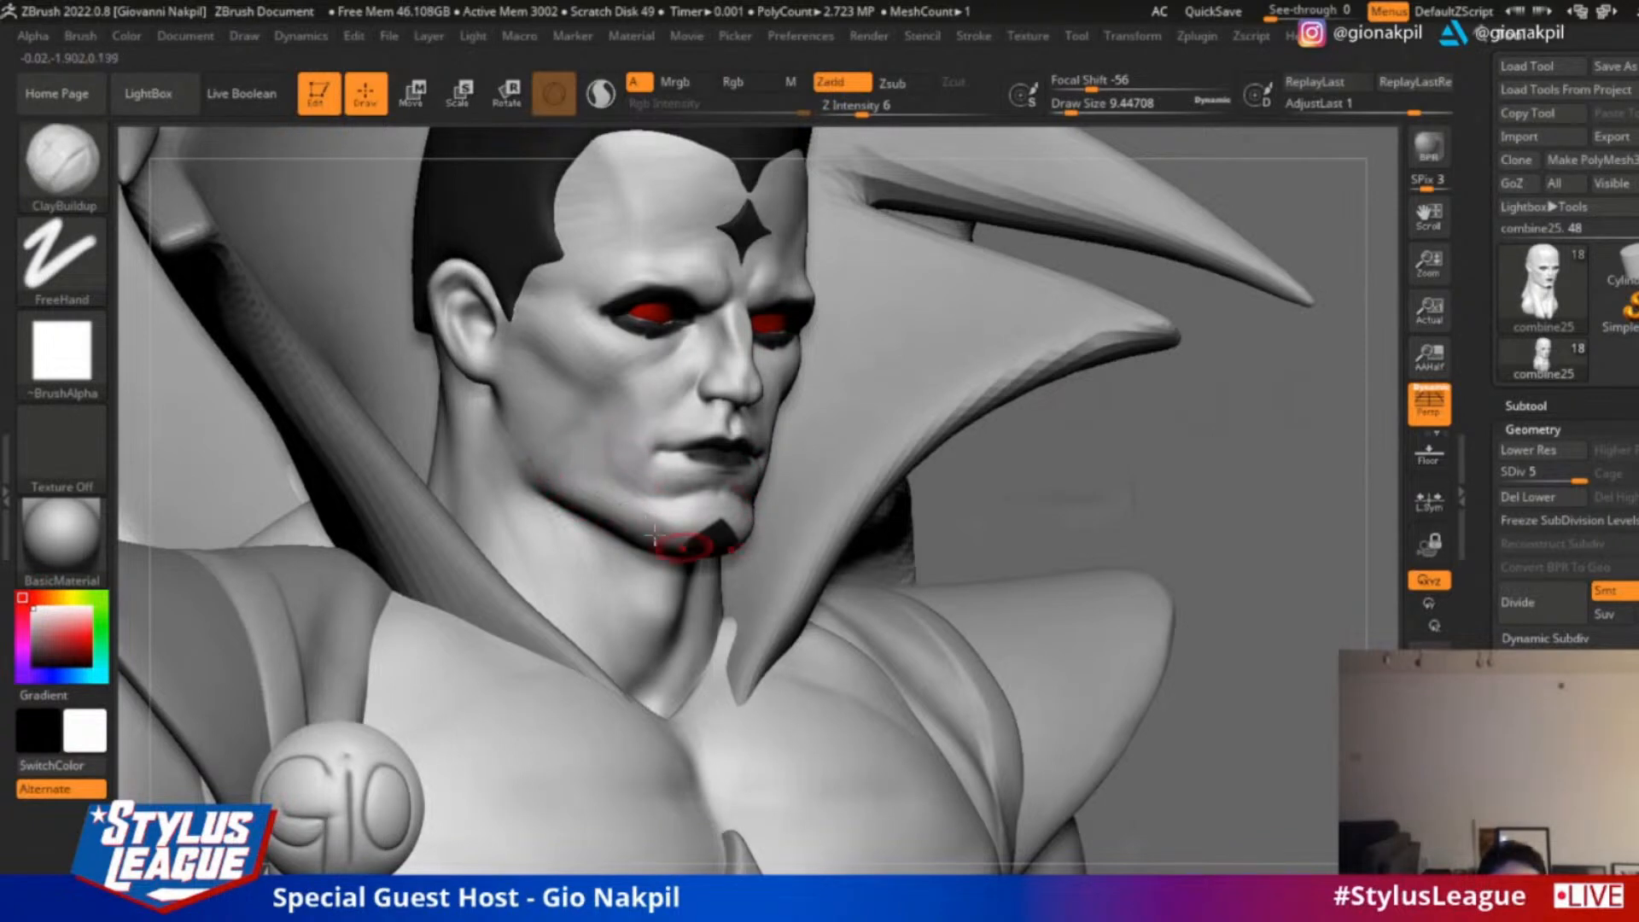
key(])
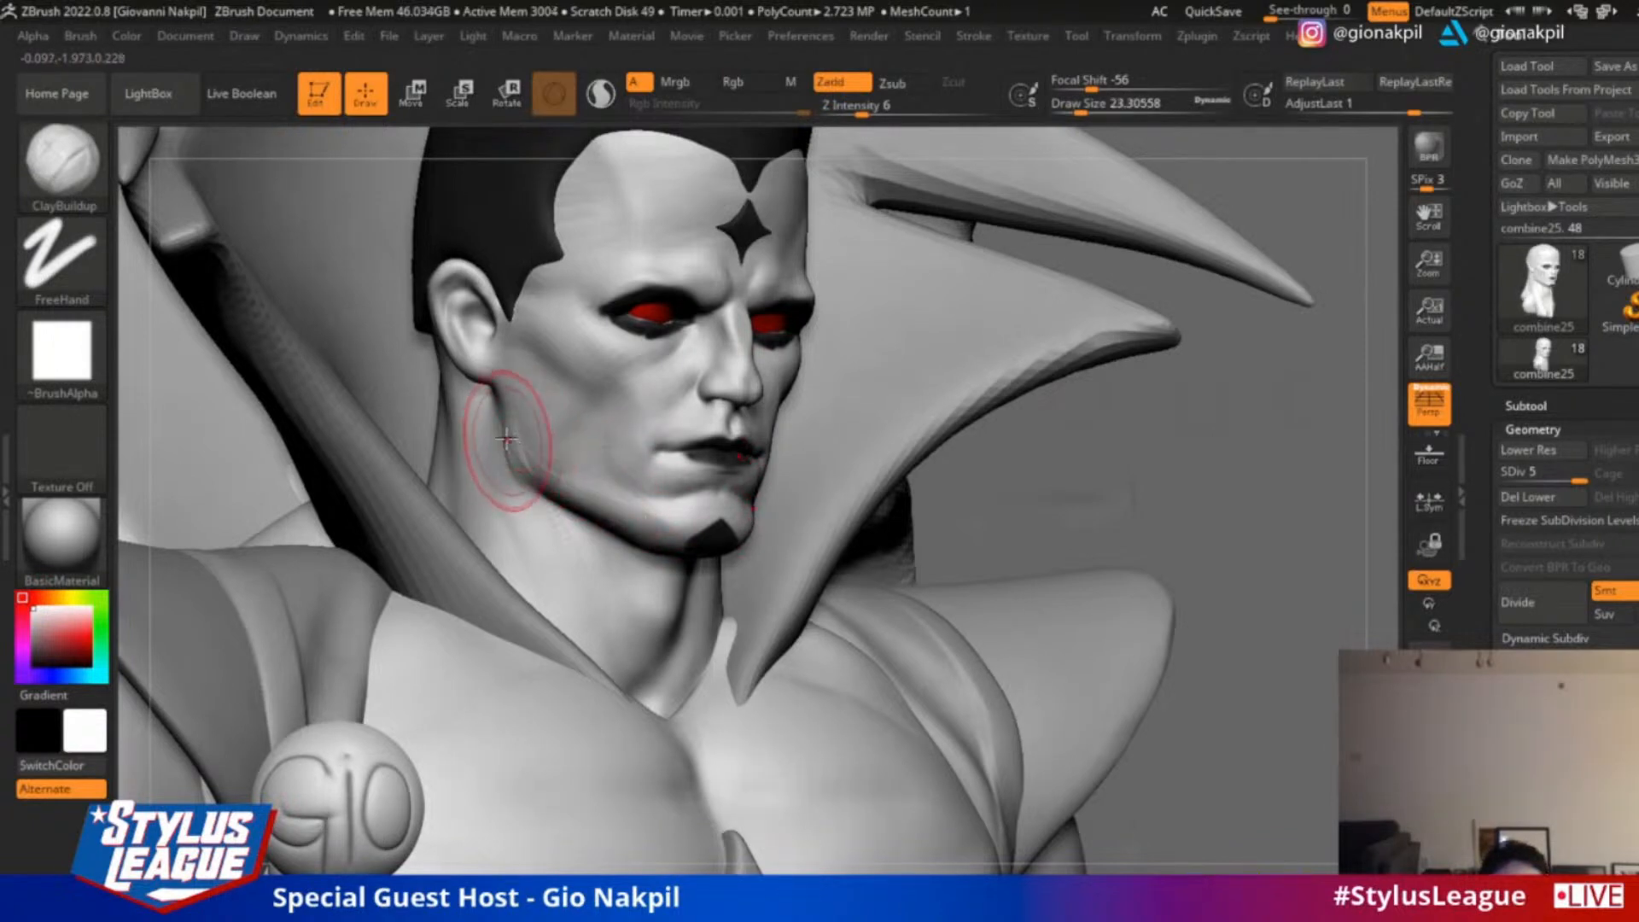
key(shift)
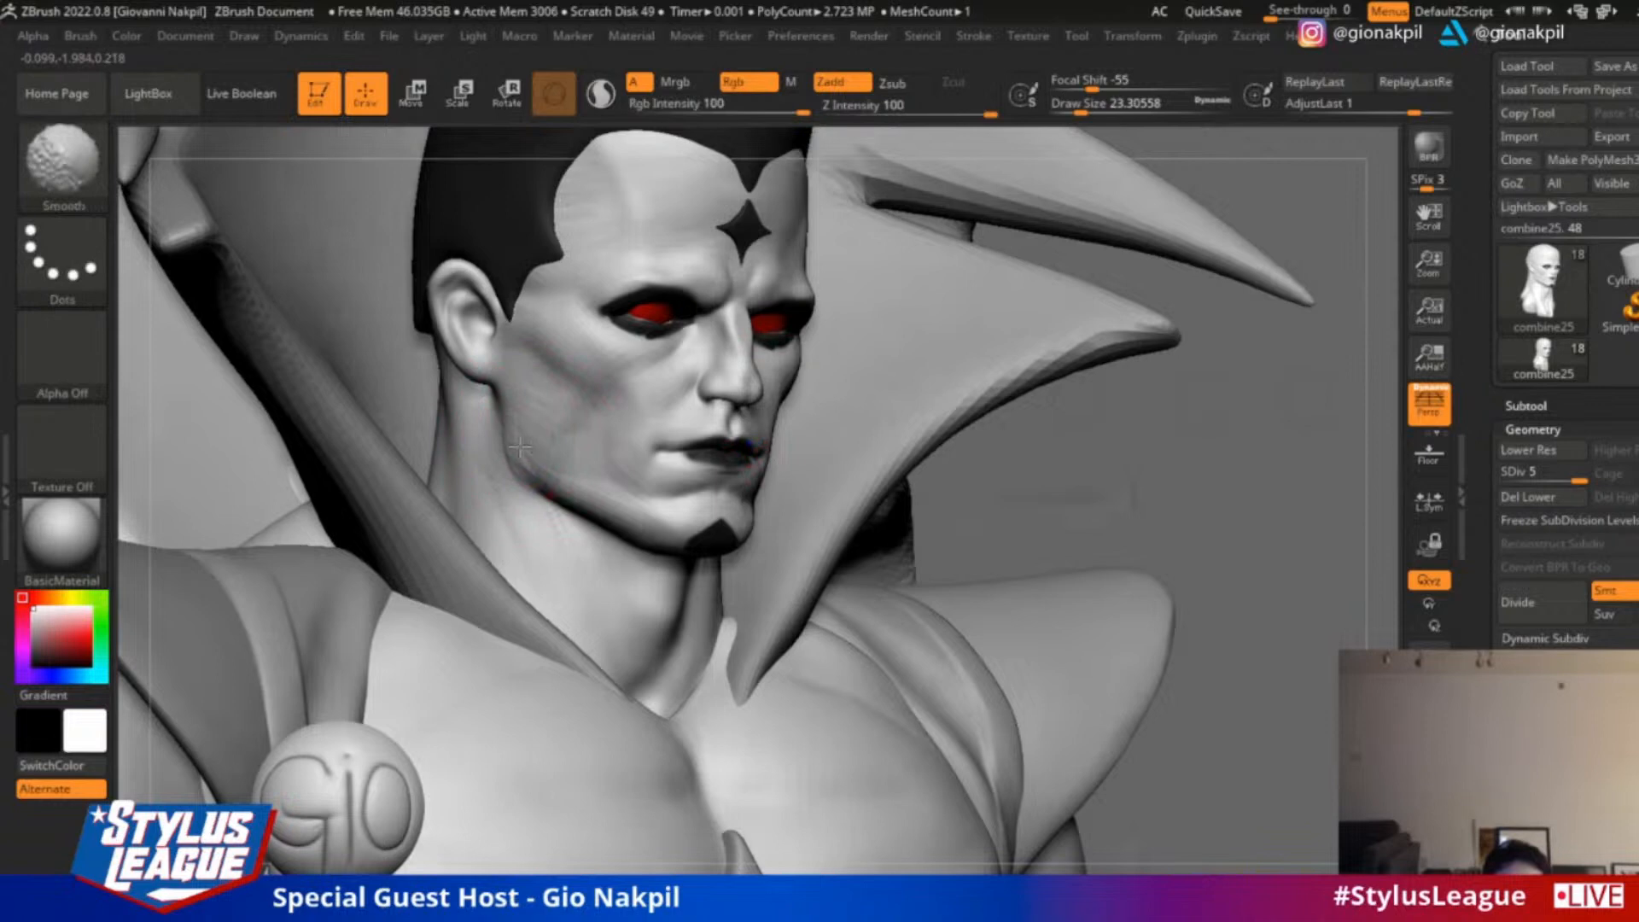
drag(995, 450, 1207, 432)
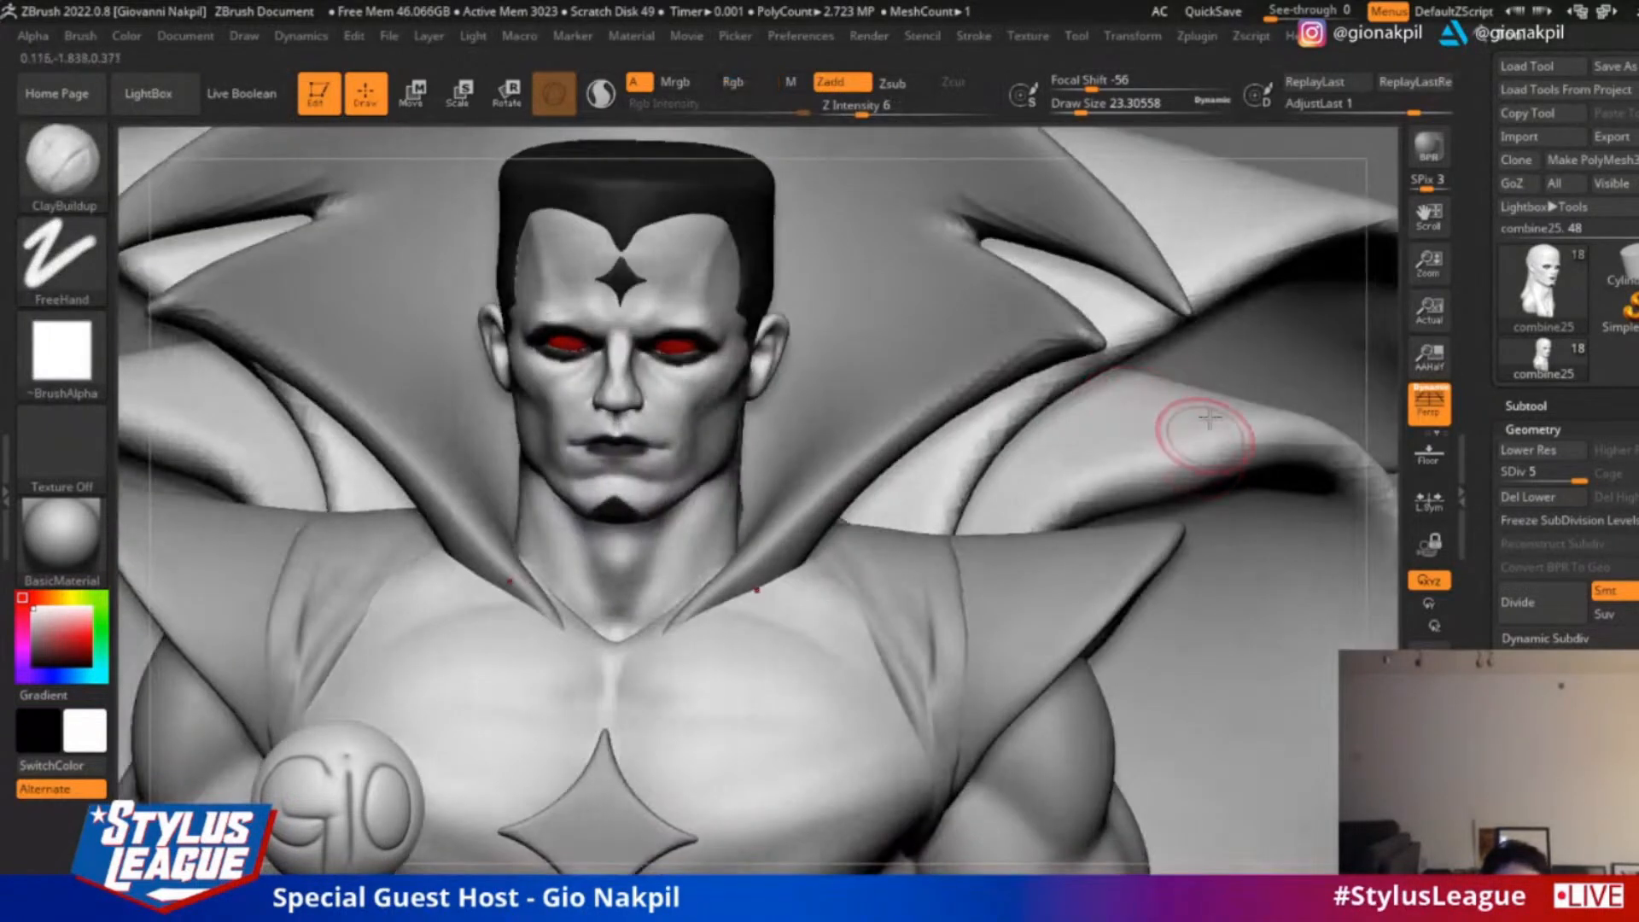
Select the caped figure's arms, raise them to subdivision level 4, and build up the deltoid and upper arm with ClayBuildup at draw size 23.31
mouse_move(1377, 302)
alt+mouse_down()
mouse_move(1335, 233)
mouse_move(1302, 205)
mouse_move(1266, 205)
mouse_move(1324, 340)
mouse_move(834, 512)
alt+mouse_up()
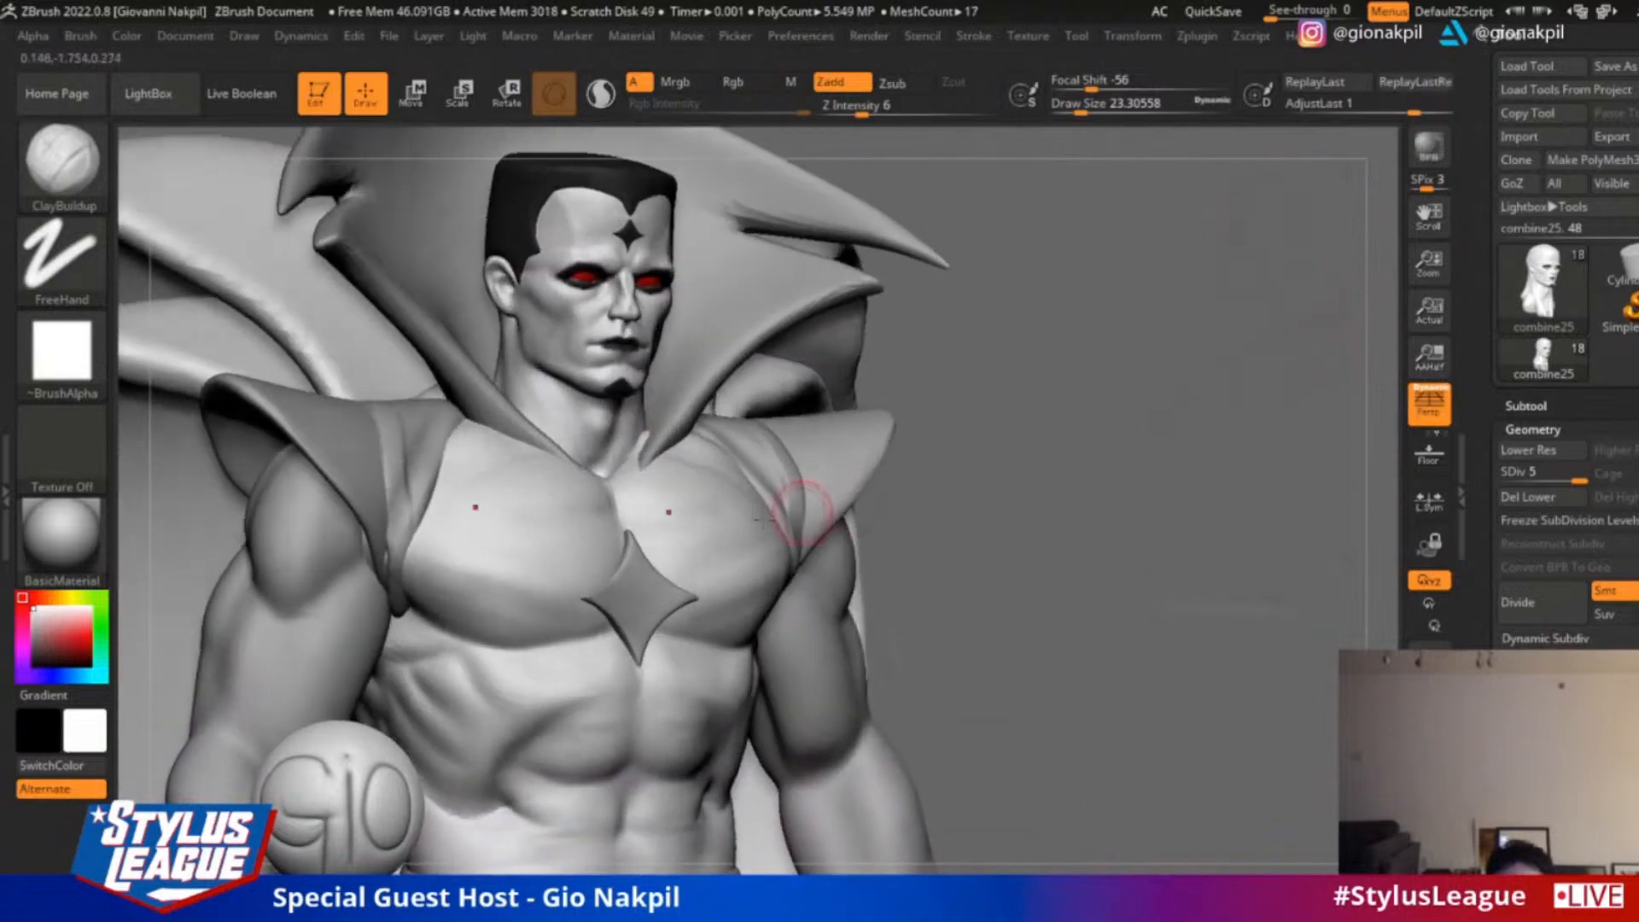
drag(1195, 597, 960, 615)
alt+click(902, 640)
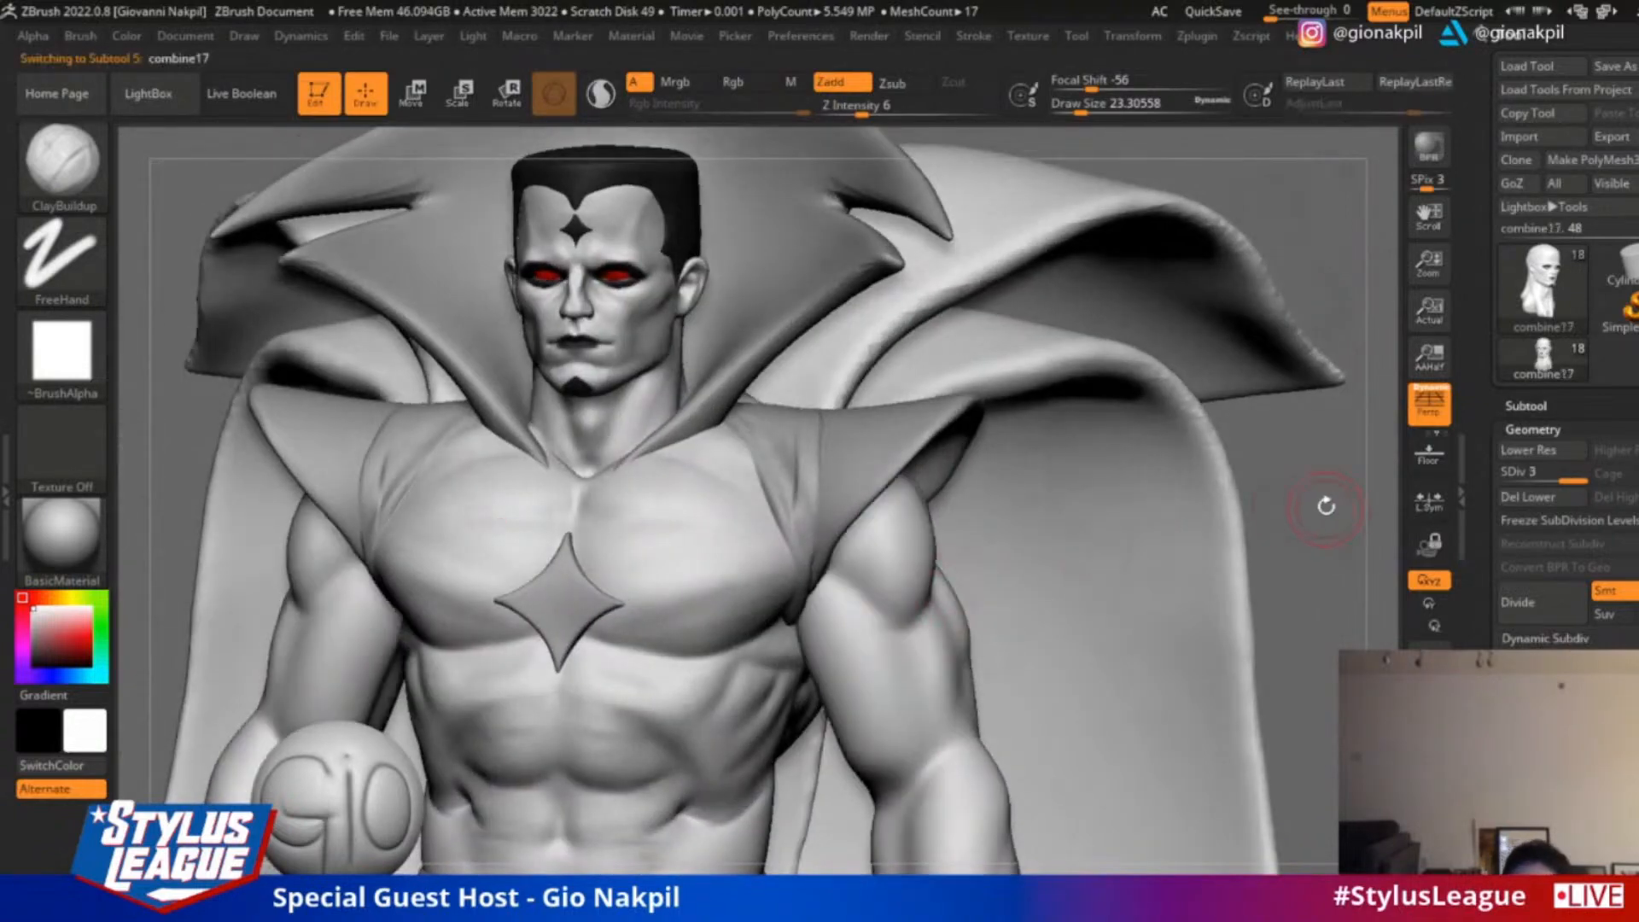
alt+drag(1324, 505, 1323, 533)
mouse_move(853, 522)
mouse_down()
mouse_move(886, 464)
mouse_move(866, 452)
mouse_up()
key(ctrl+z)
drag(867, 512, 895, 502)
mouse_move(856, 555)
mouse_down()
mouse_move(874, 629)
mouse_move(849, 614)
mouse_up()
key(d)
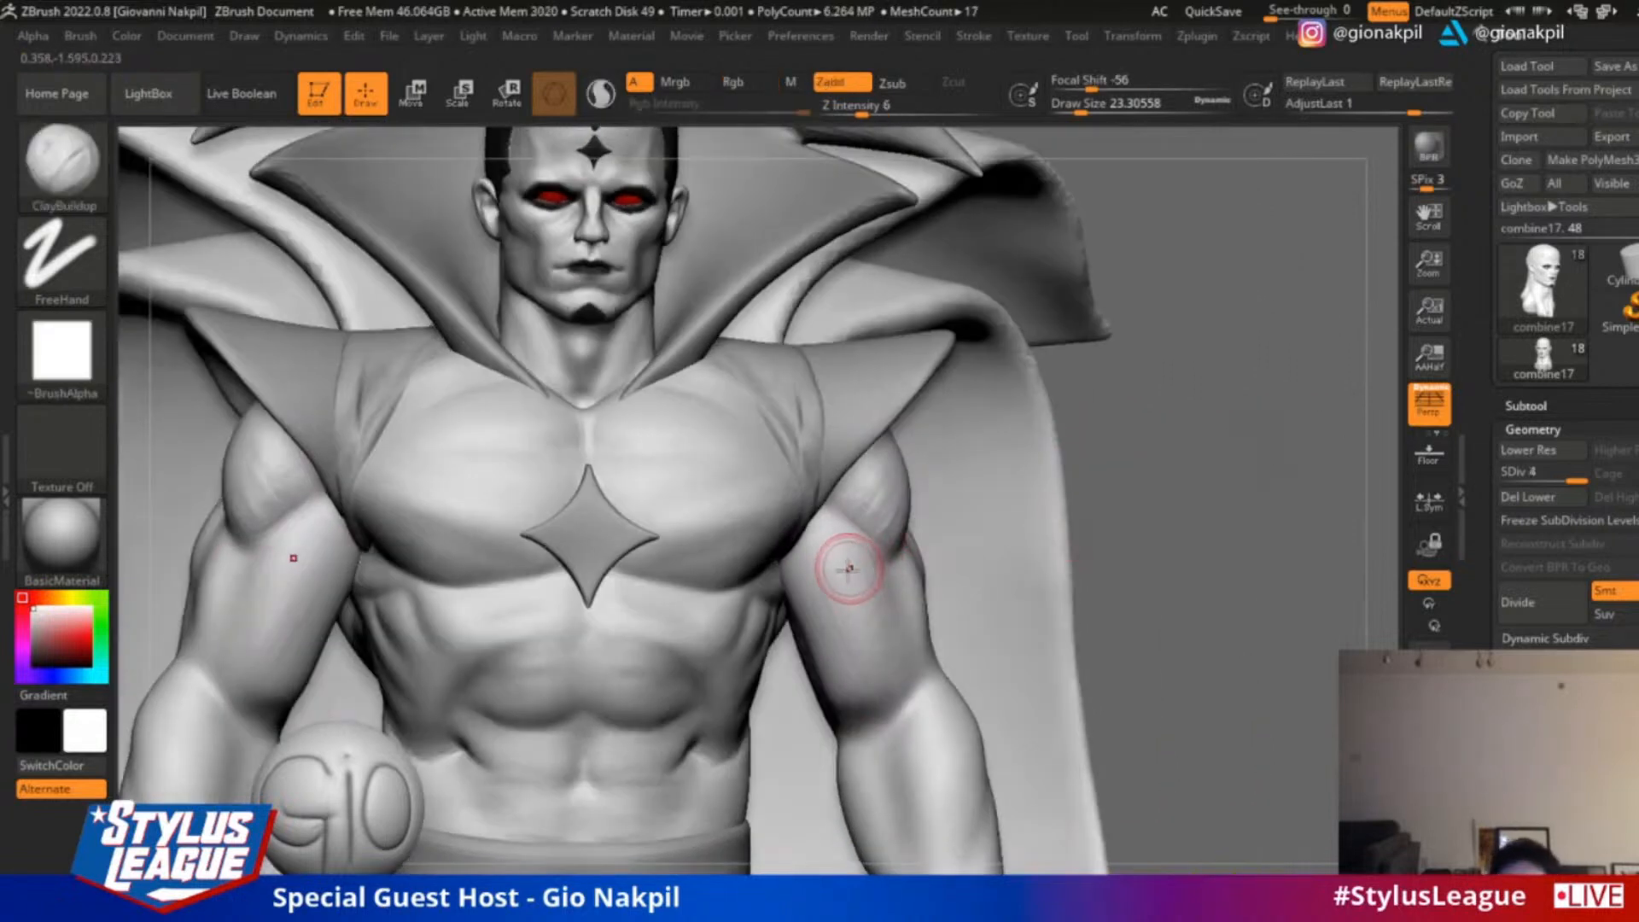
Smooth the deltoid and upper-arm strokes, and refine the biceps with ClayBuildup at draw size 30.70
key(shift)
shift+drag(874, 532, 889, 515)
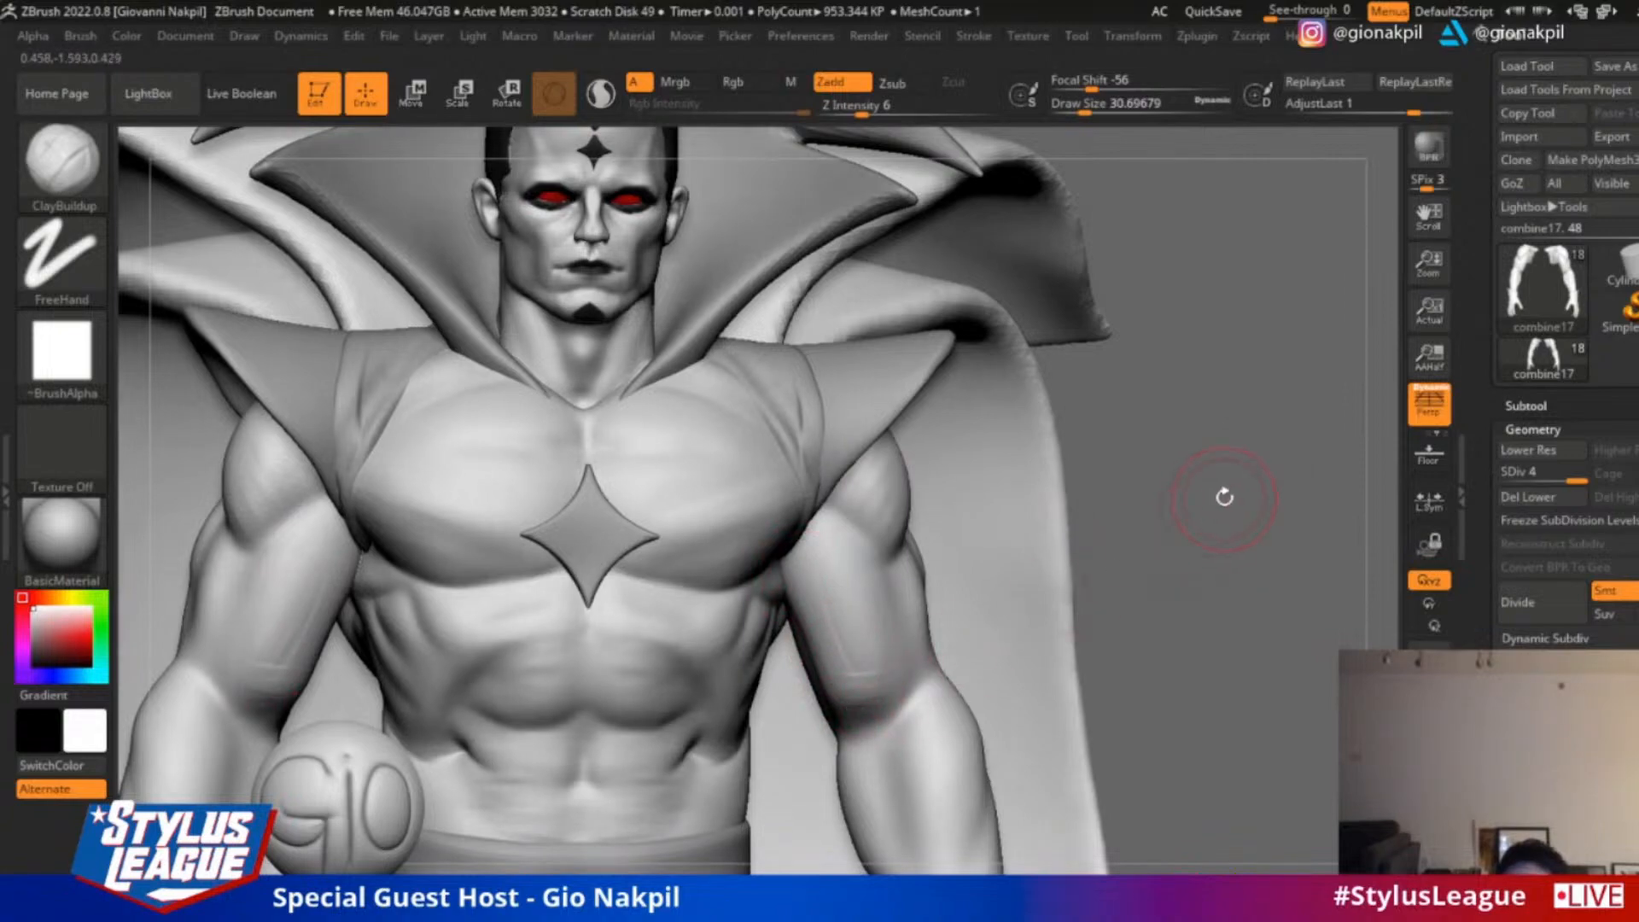
mouse_move(1224, 497)
alt+mouse_down()
mouse_move(1279, 386)
mouse_move(1323, 388)
alt+mouse_up()
key(s)
drag(877, 606, 871, 606)
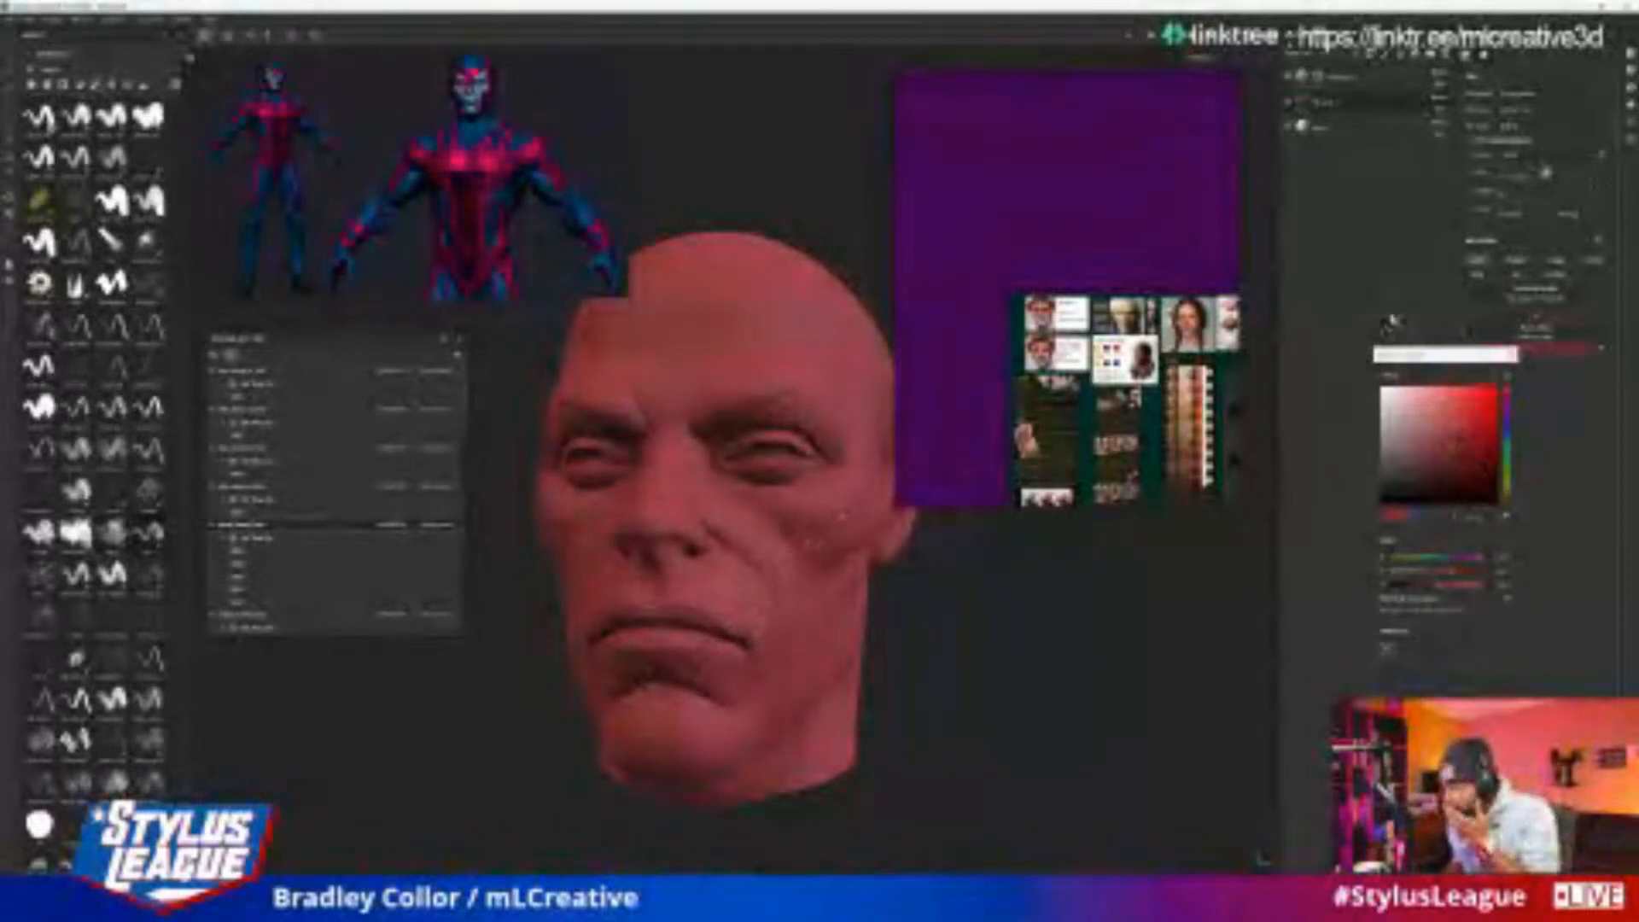
In Substance Painter, select the top layer of the red head and change its colour to blue
click(1518, 360)
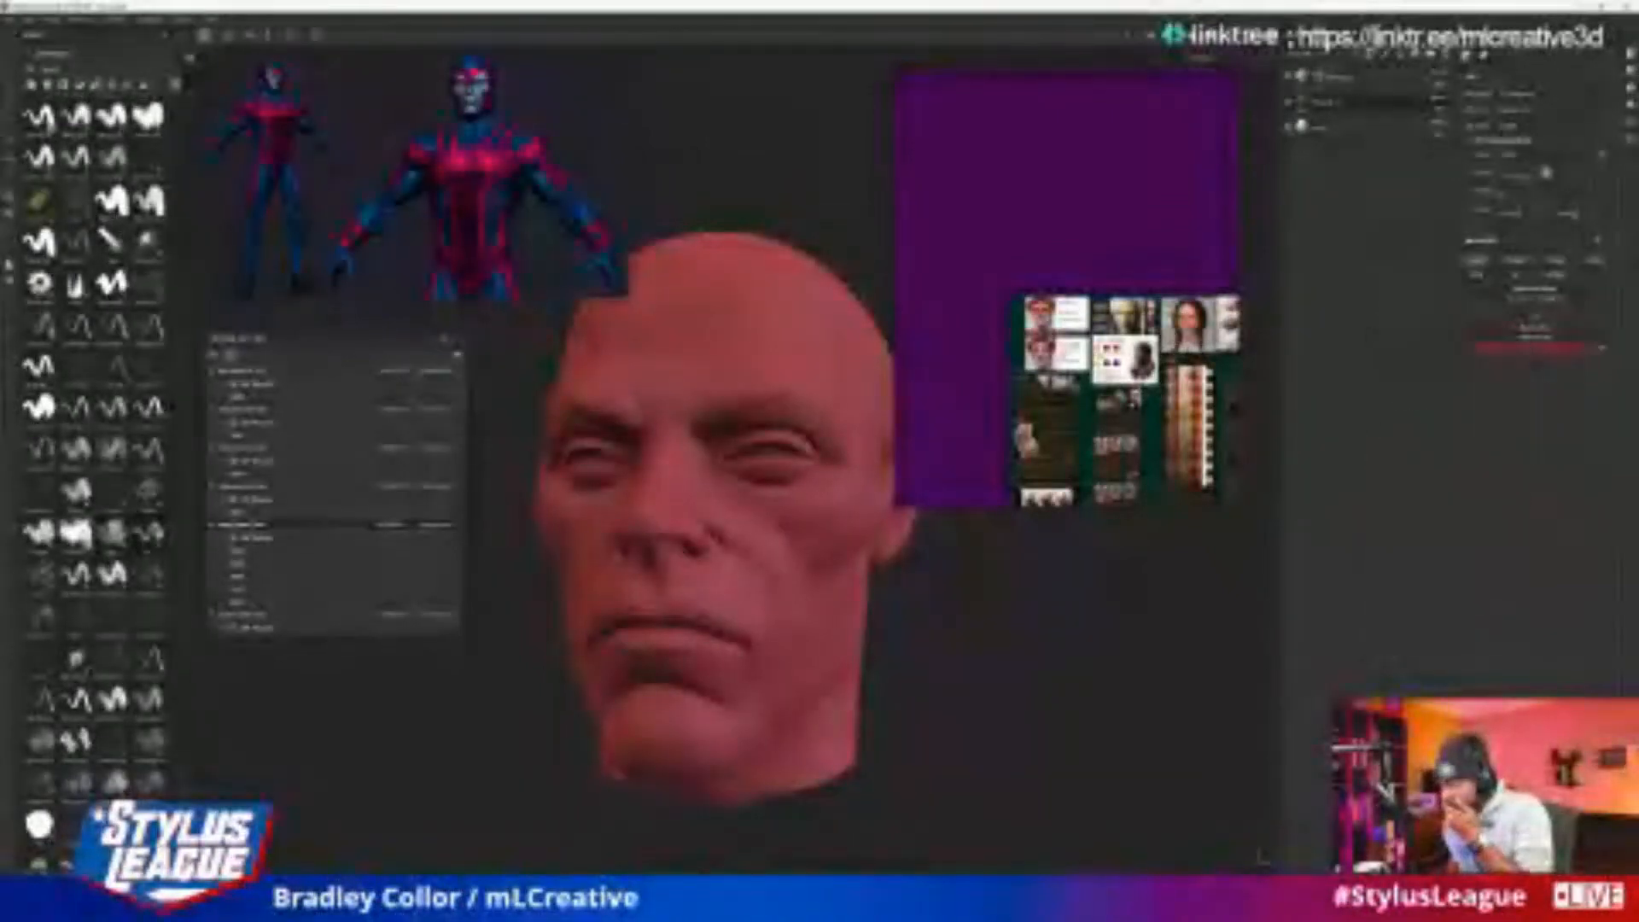
click(1304, 77)
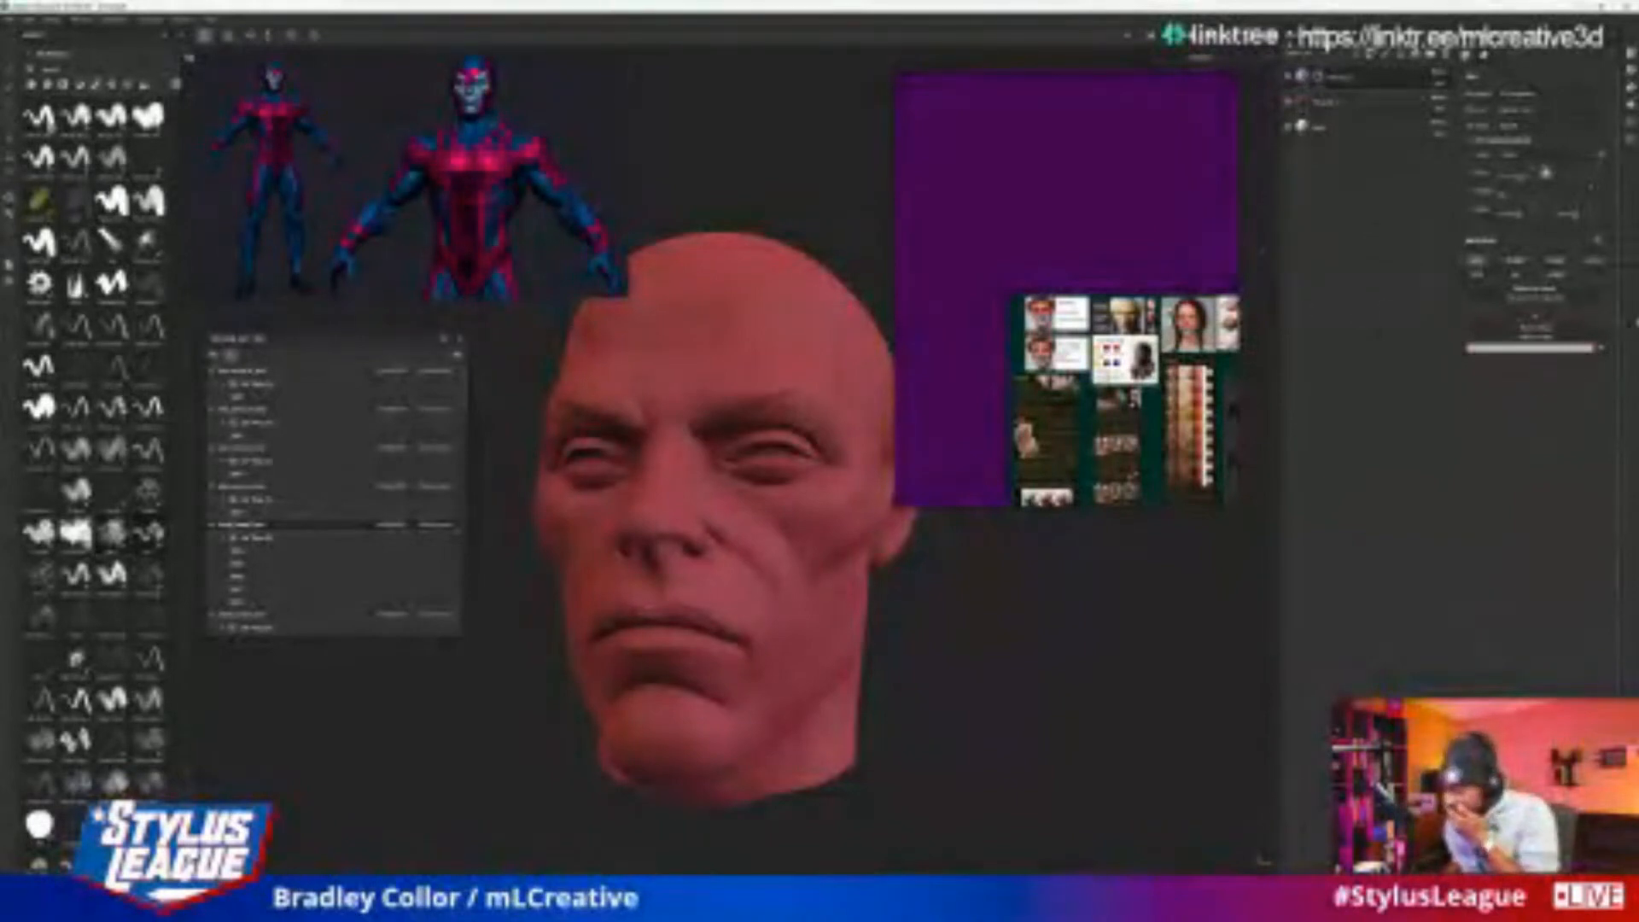
click(1534, 349)
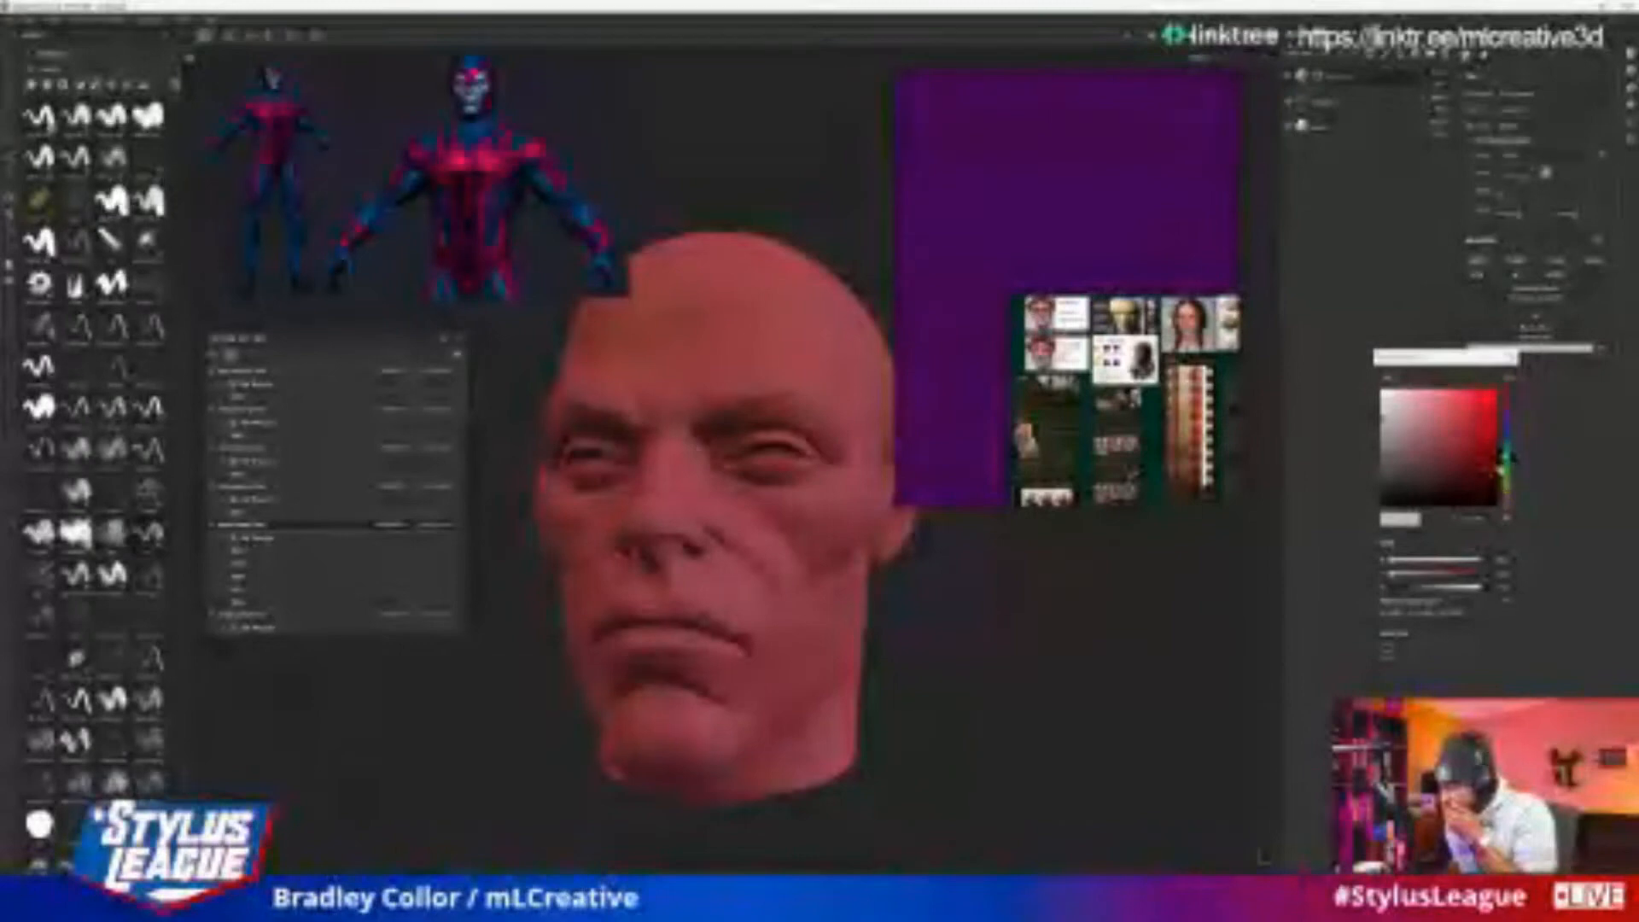
drag(1507, 503, 1508, 437)
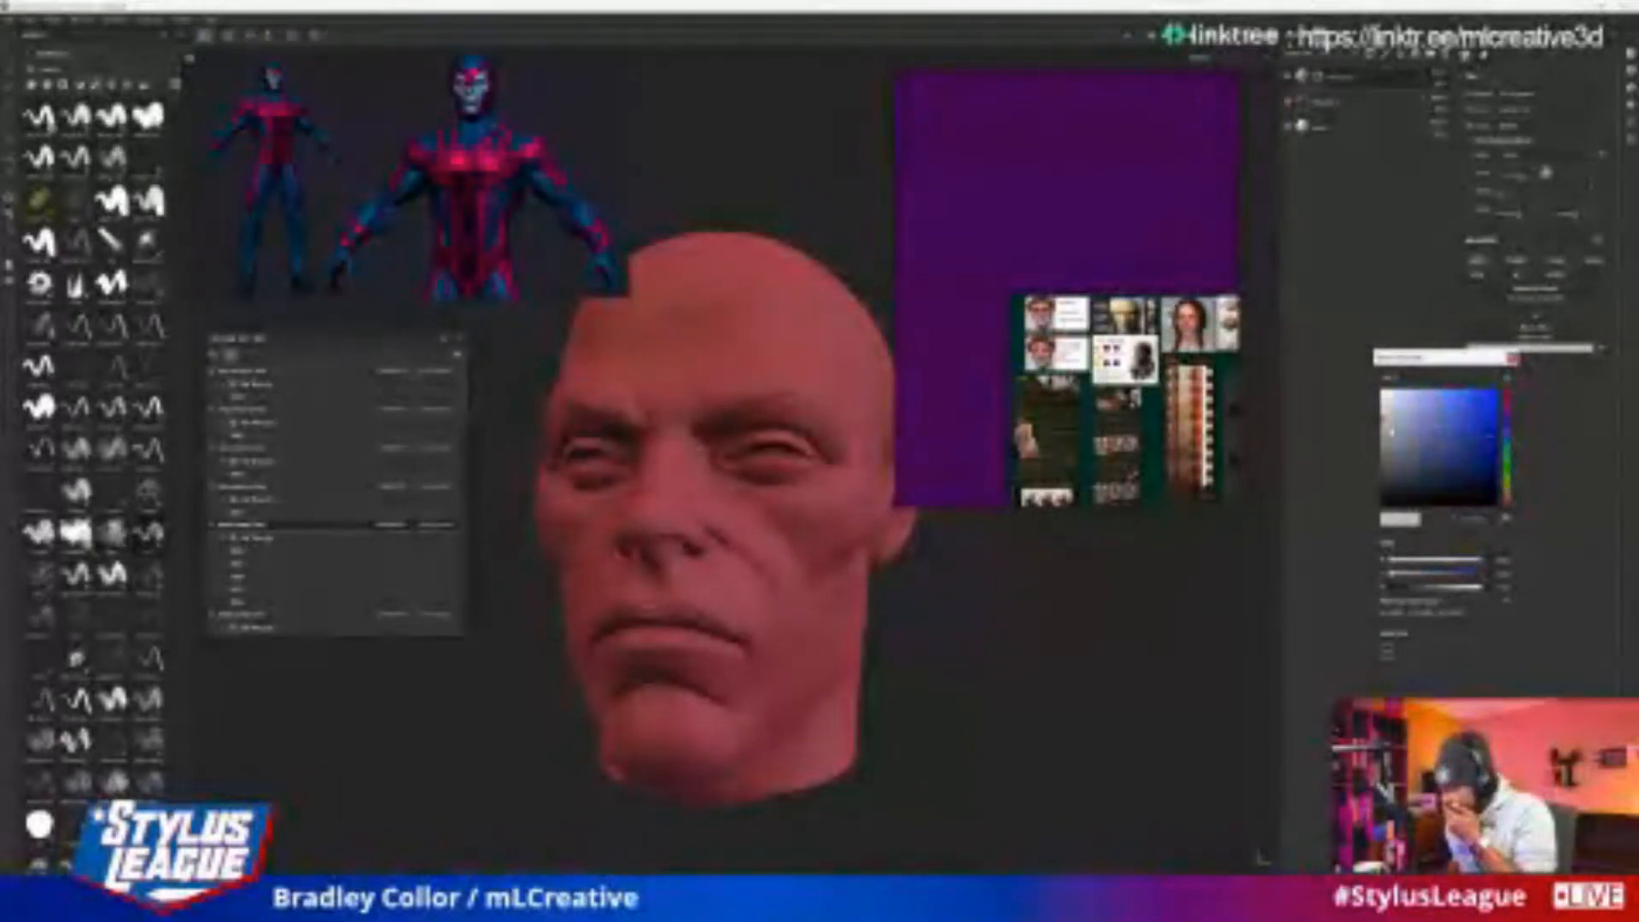
drag(1391, 431, 1451, 448)
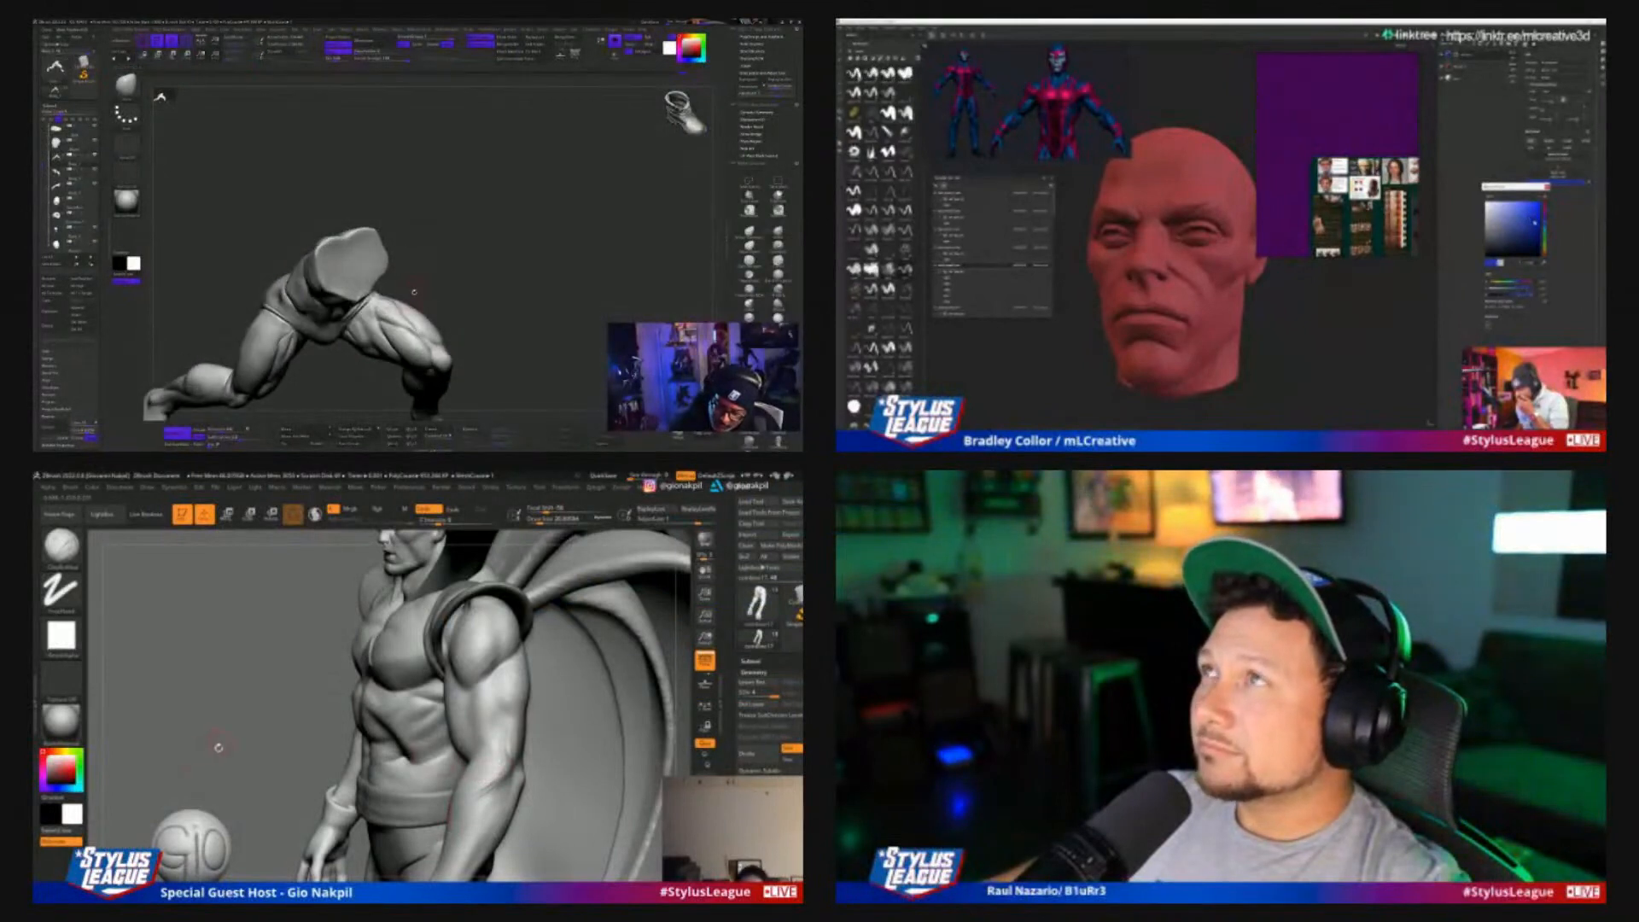
In ZBrush, select the caped figure's torso, switch to the Standard brush, and choose a vivid purple colour for the costume
drag(218, 748, 345, 744)
alt+drag(556, 596, 491, 641)
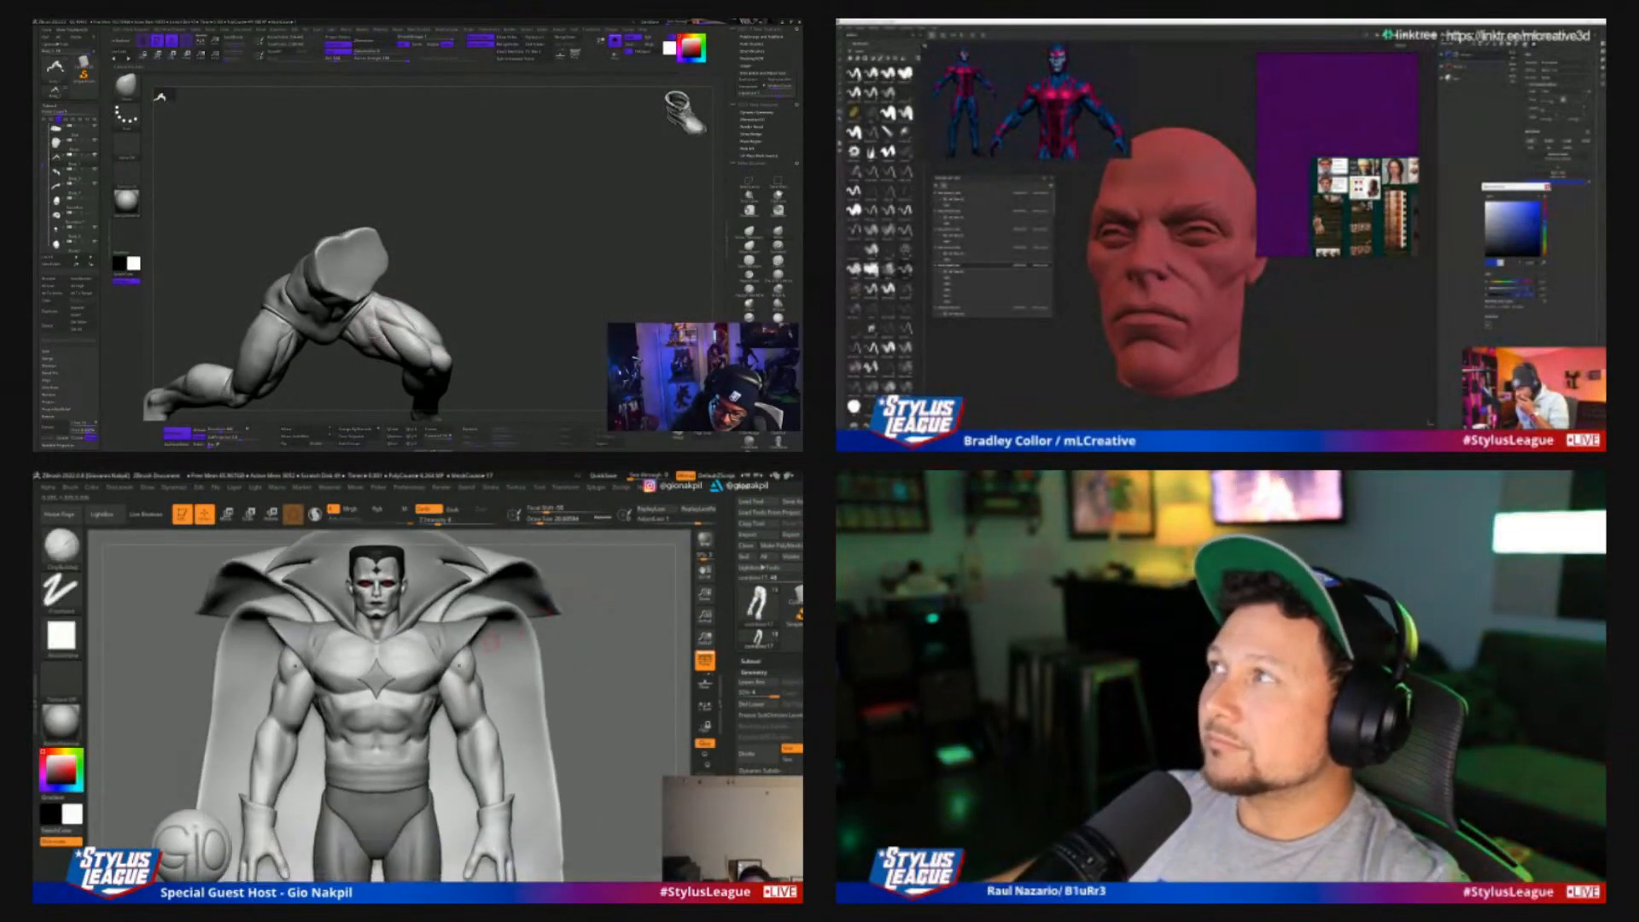
alt+click(467, 657)
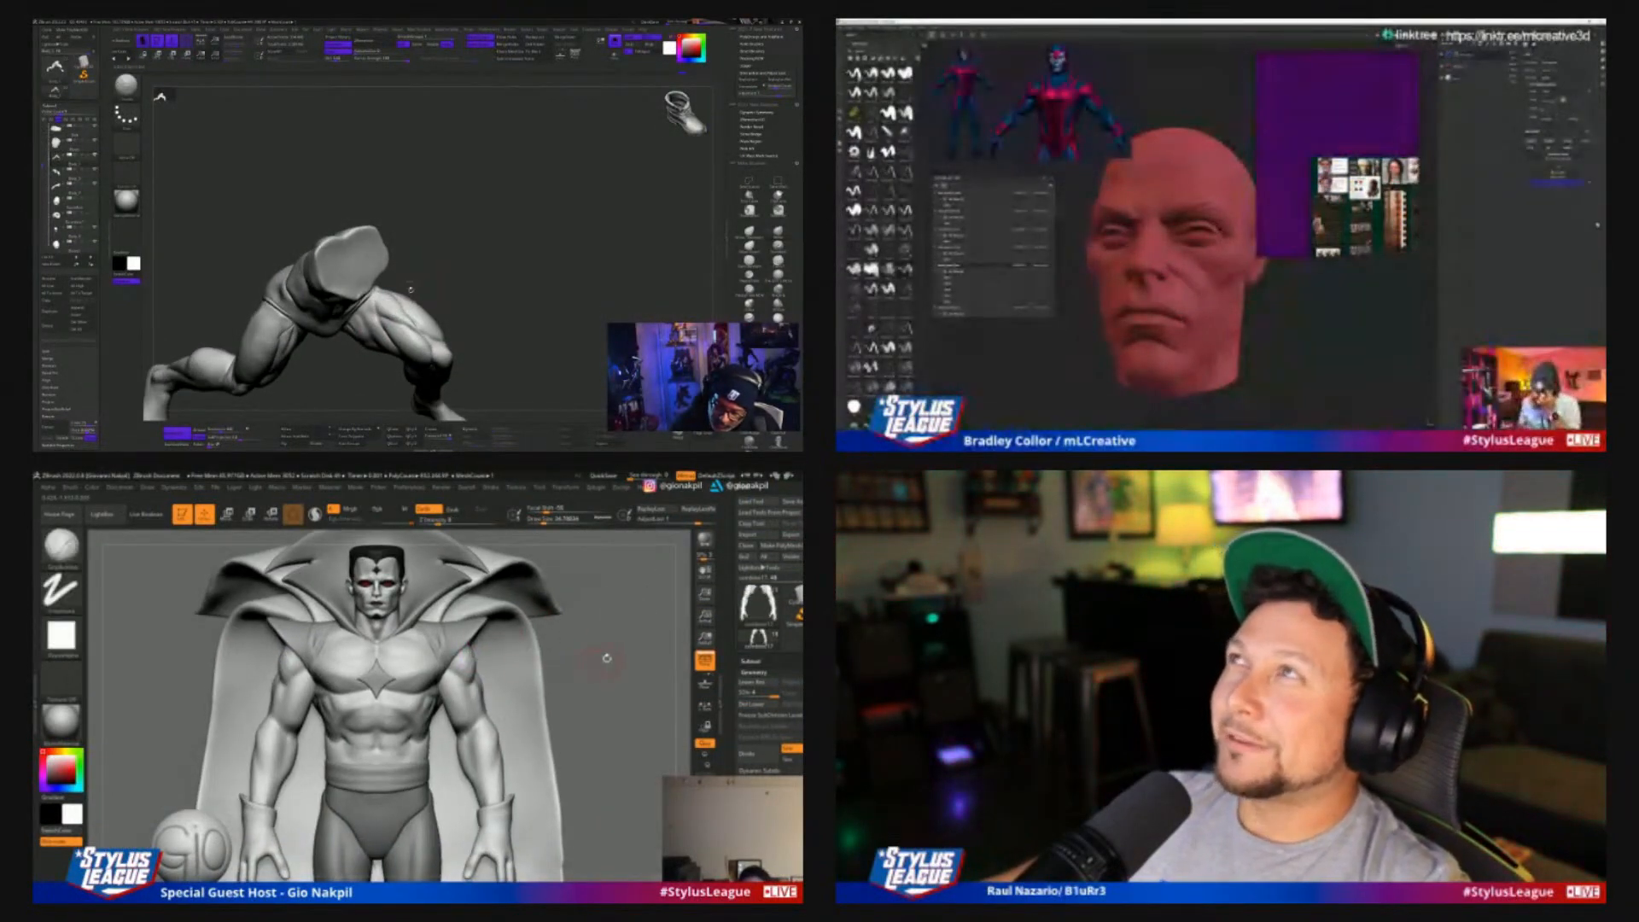
mouse_move(607, 658)
mouse_down()
mouse_move(626, 658)
mouse_move(611, 666)
mouse_up()
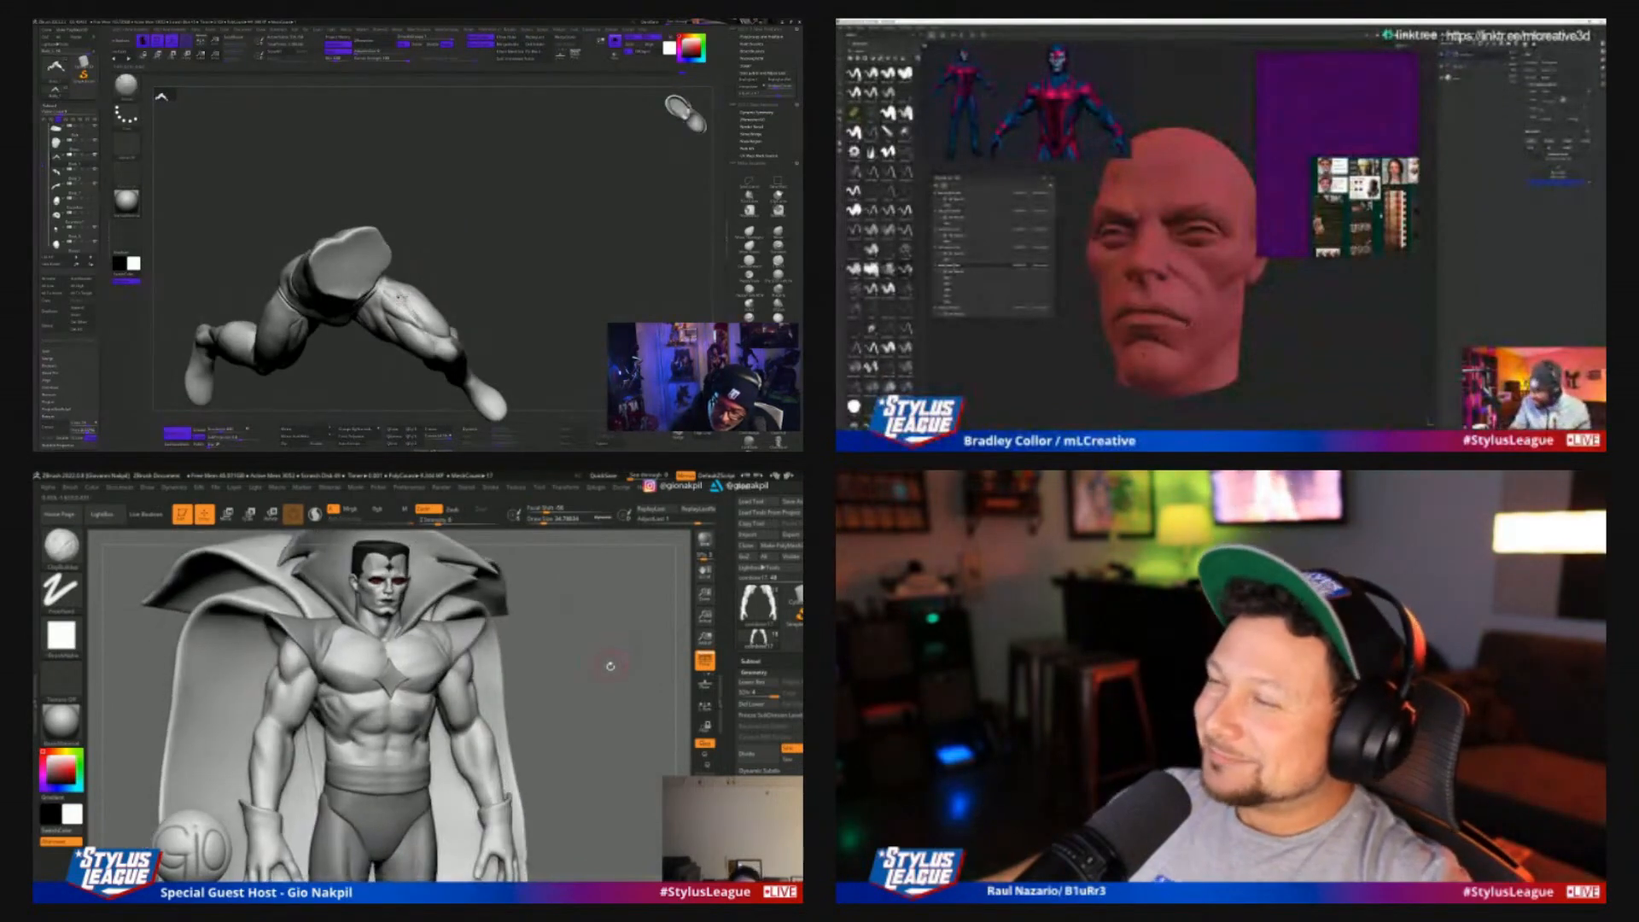
alt+click(499, 680)
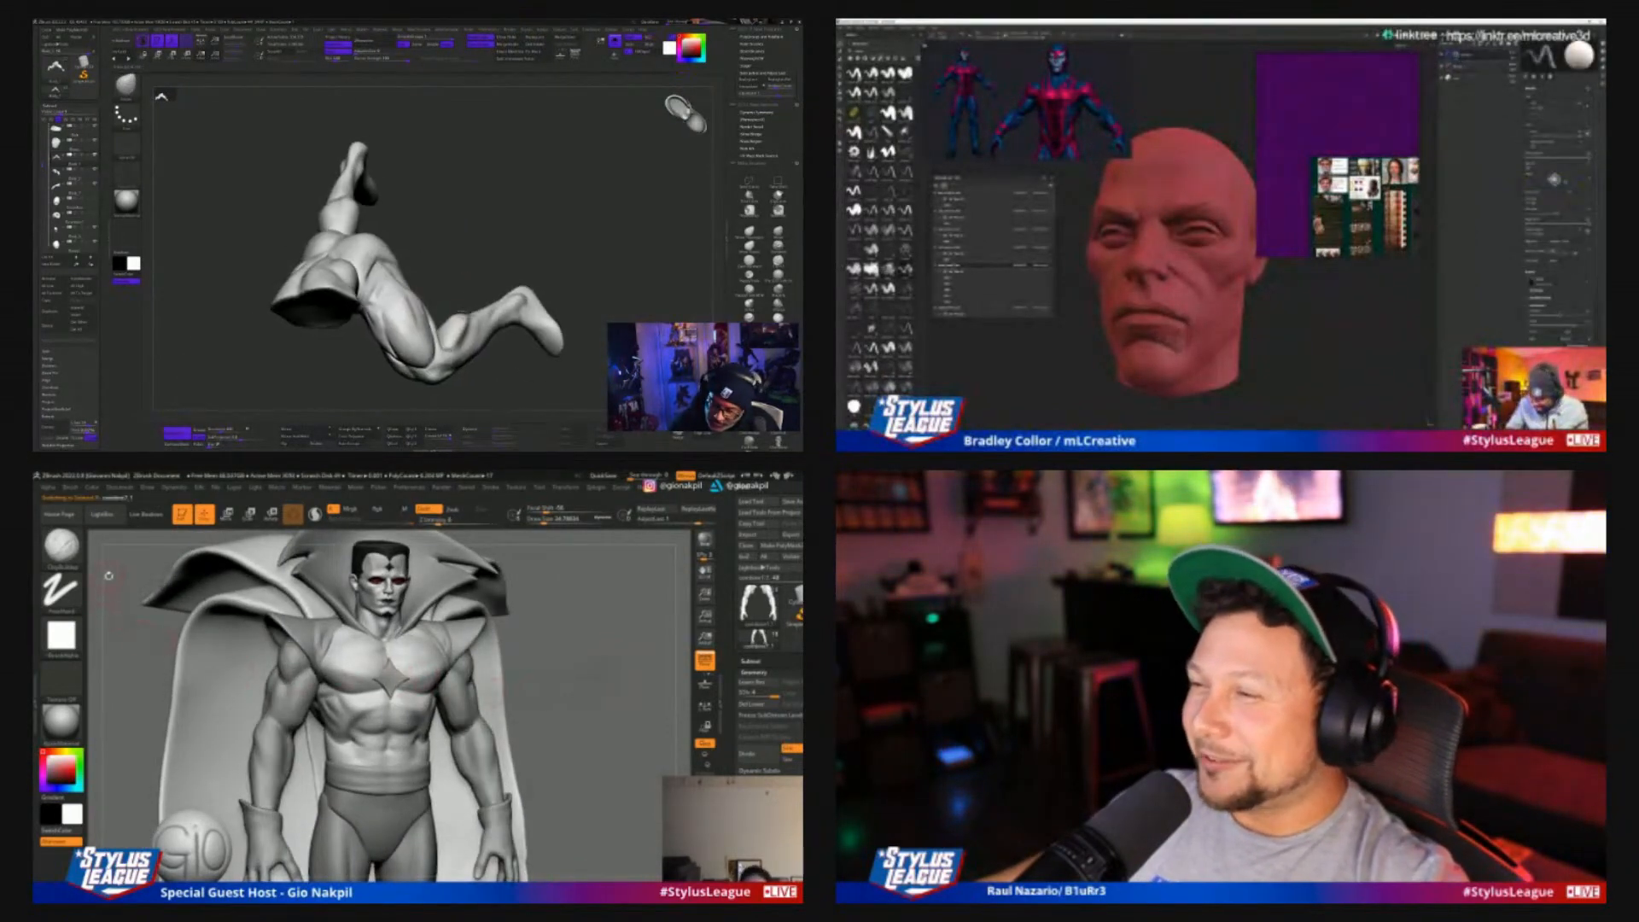
key(b)
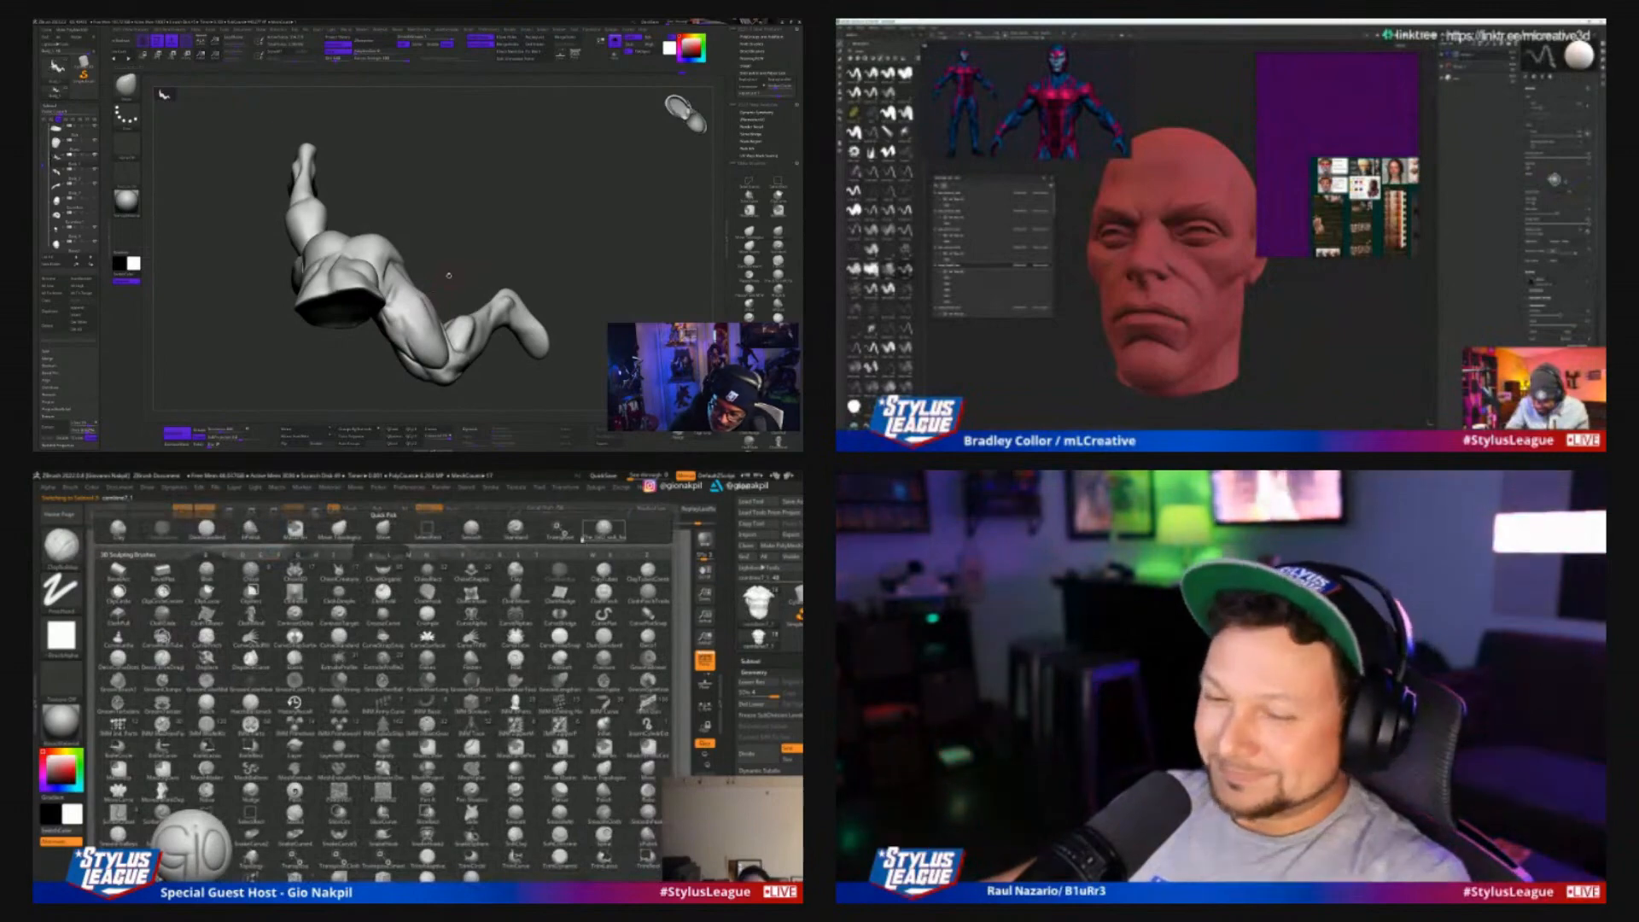
click(602, 529)
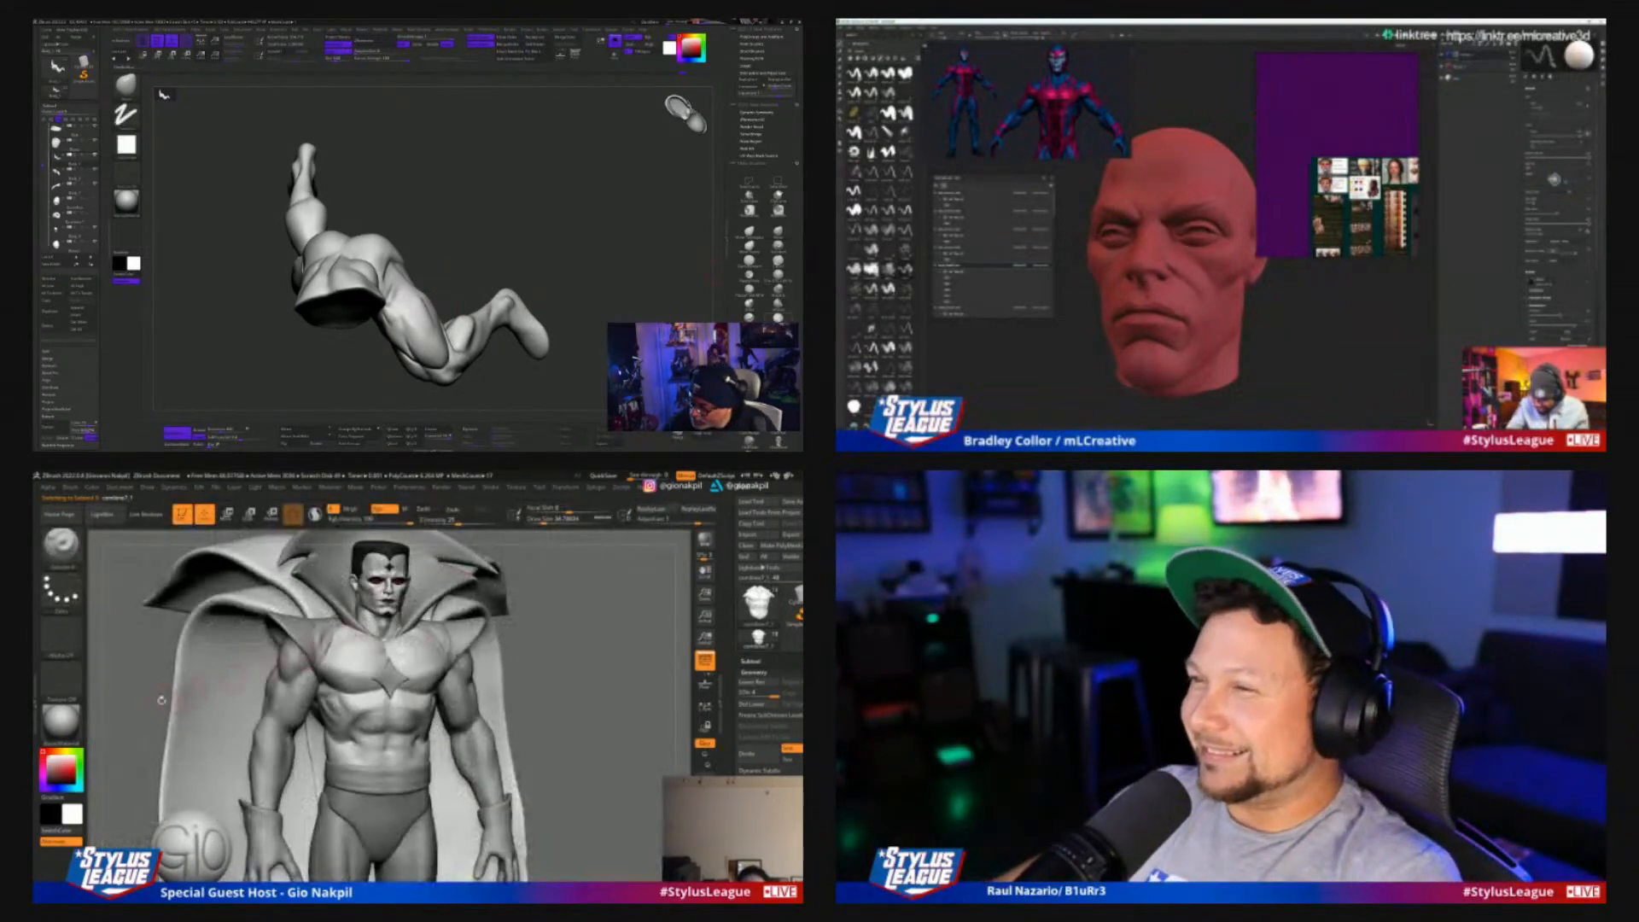
click(45, 781)
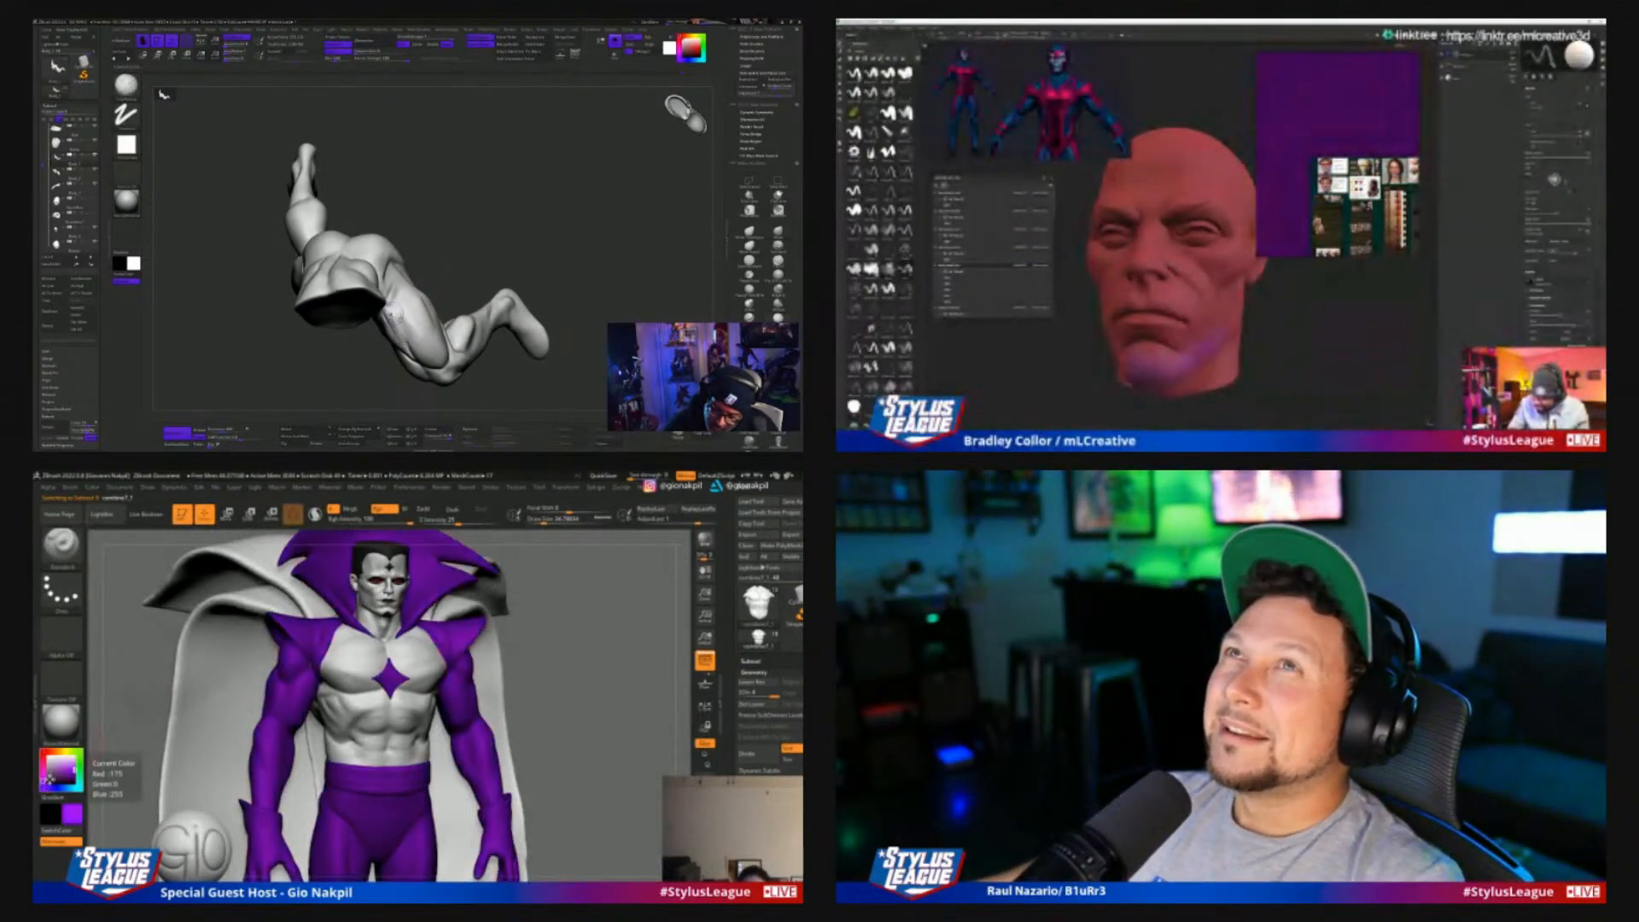
In the crouching-legs ZBrush session, build up the upper front thigh beside the hip with ClayBuildup and smooth the strokes
drag(475, 291, 468, 251)
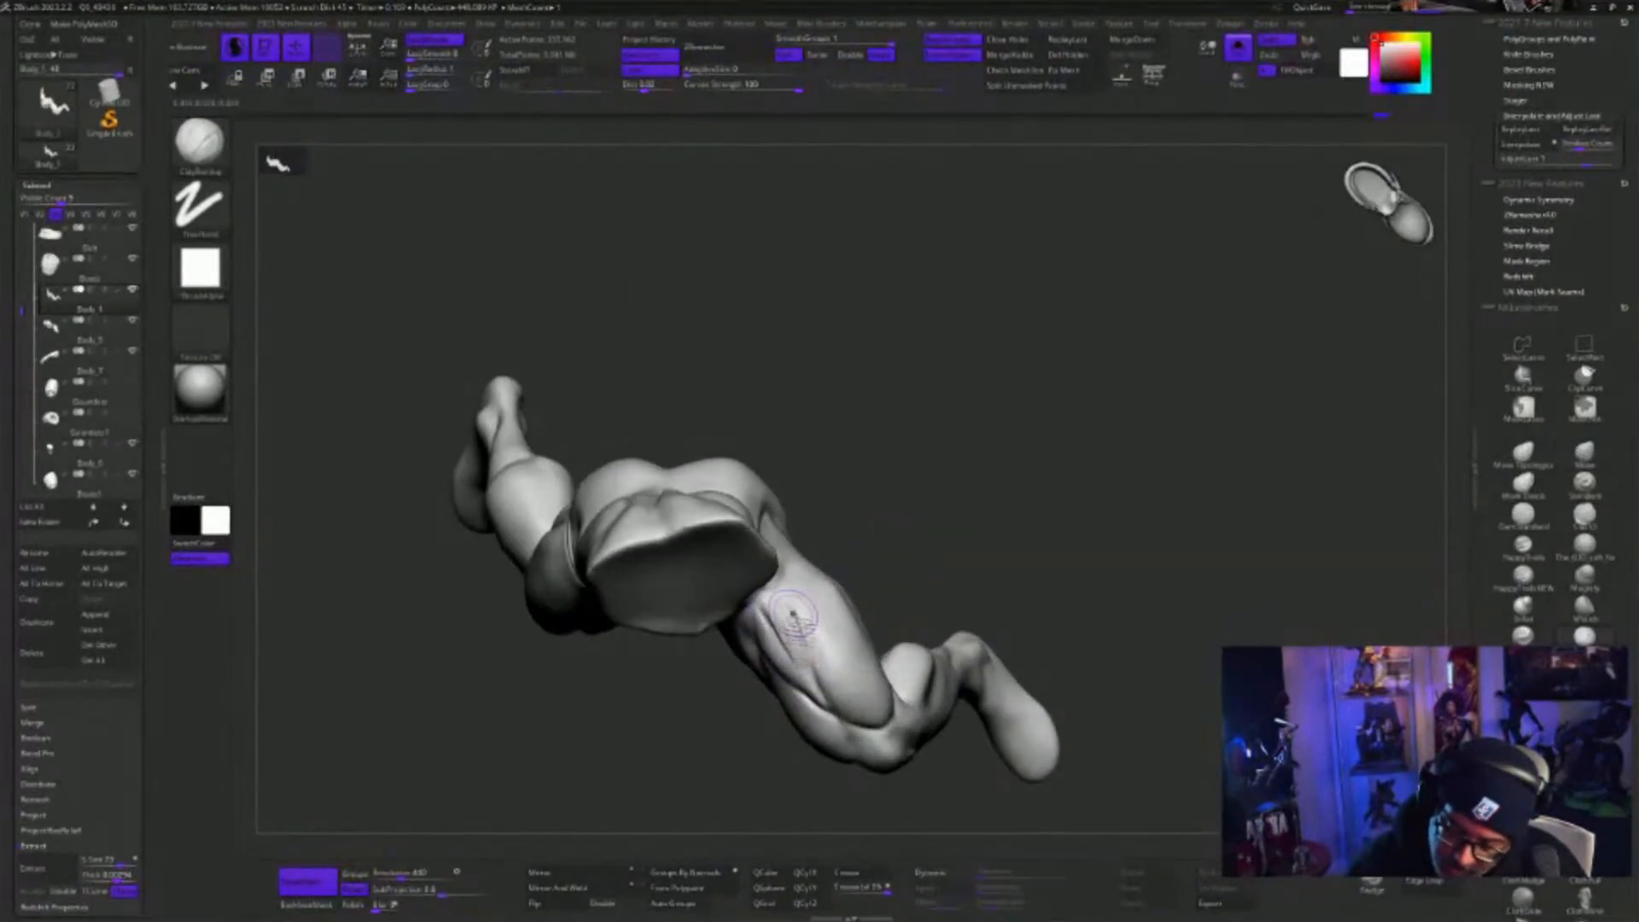
shift+drag(786, 608, 805, 653)
mouse_move(939, 461)
mouse_down()
mouse_move(980, 487)
mouse_move(1039, 596)
mouse_move(1064, 578)
mouse_move(1132, 657)
mouse_move(1232, 549)
mouse_move(1178, 566)
mouse_move(1126, 381)
mouse_move(995, 674)
mouse_move(856, 671)
mouse_up()
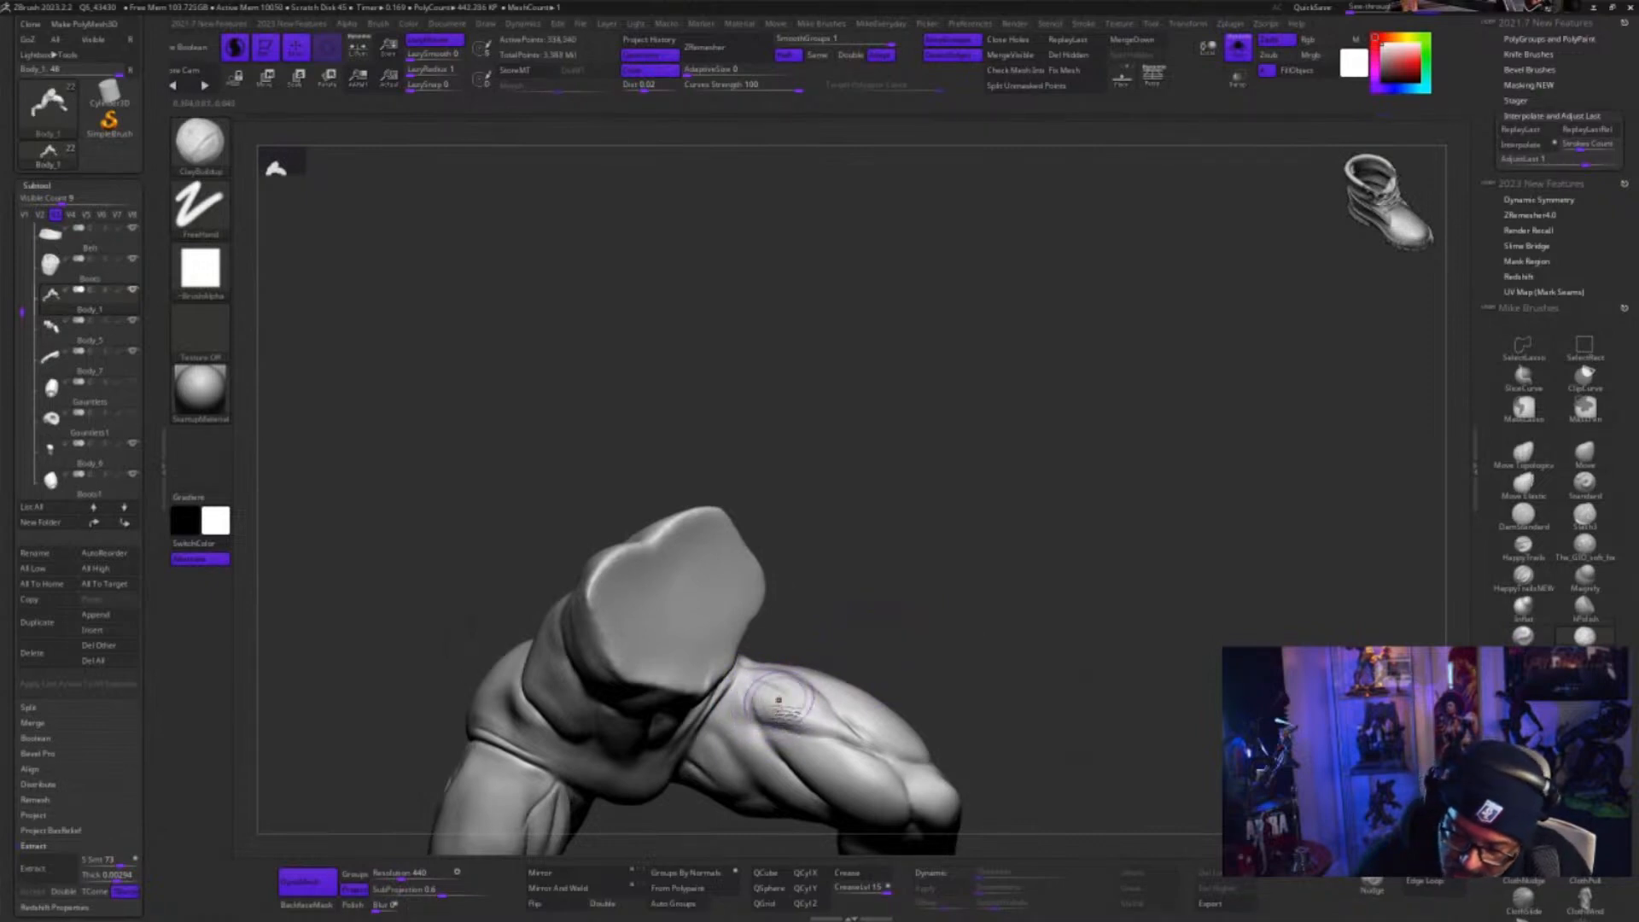
drag(911, 653, 799, 640)
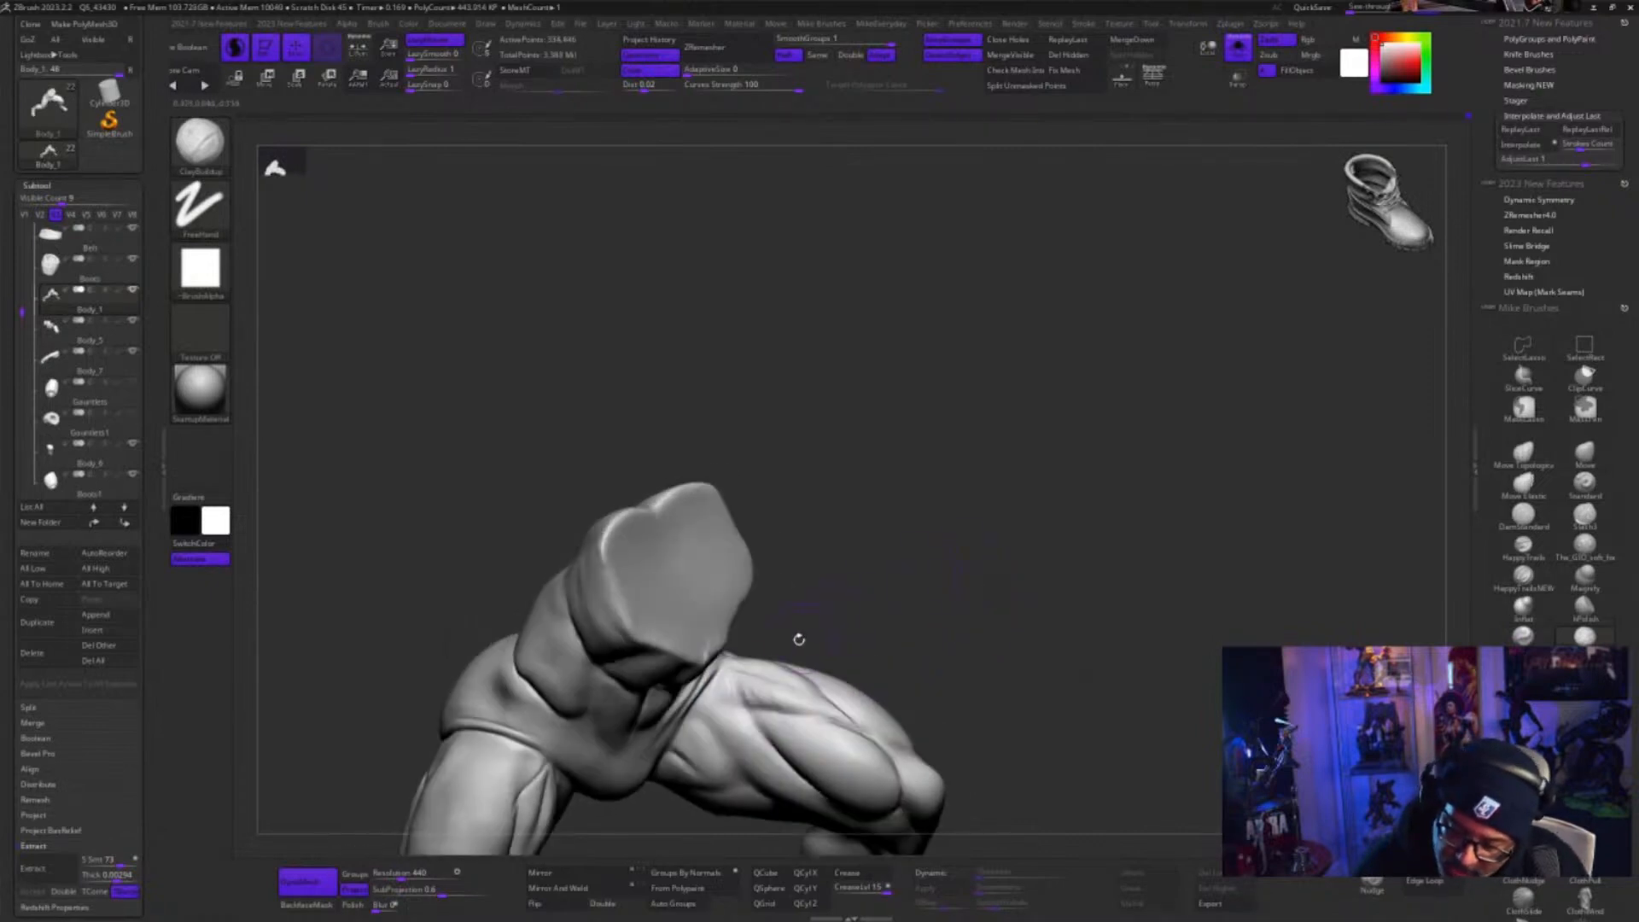
key(shift)
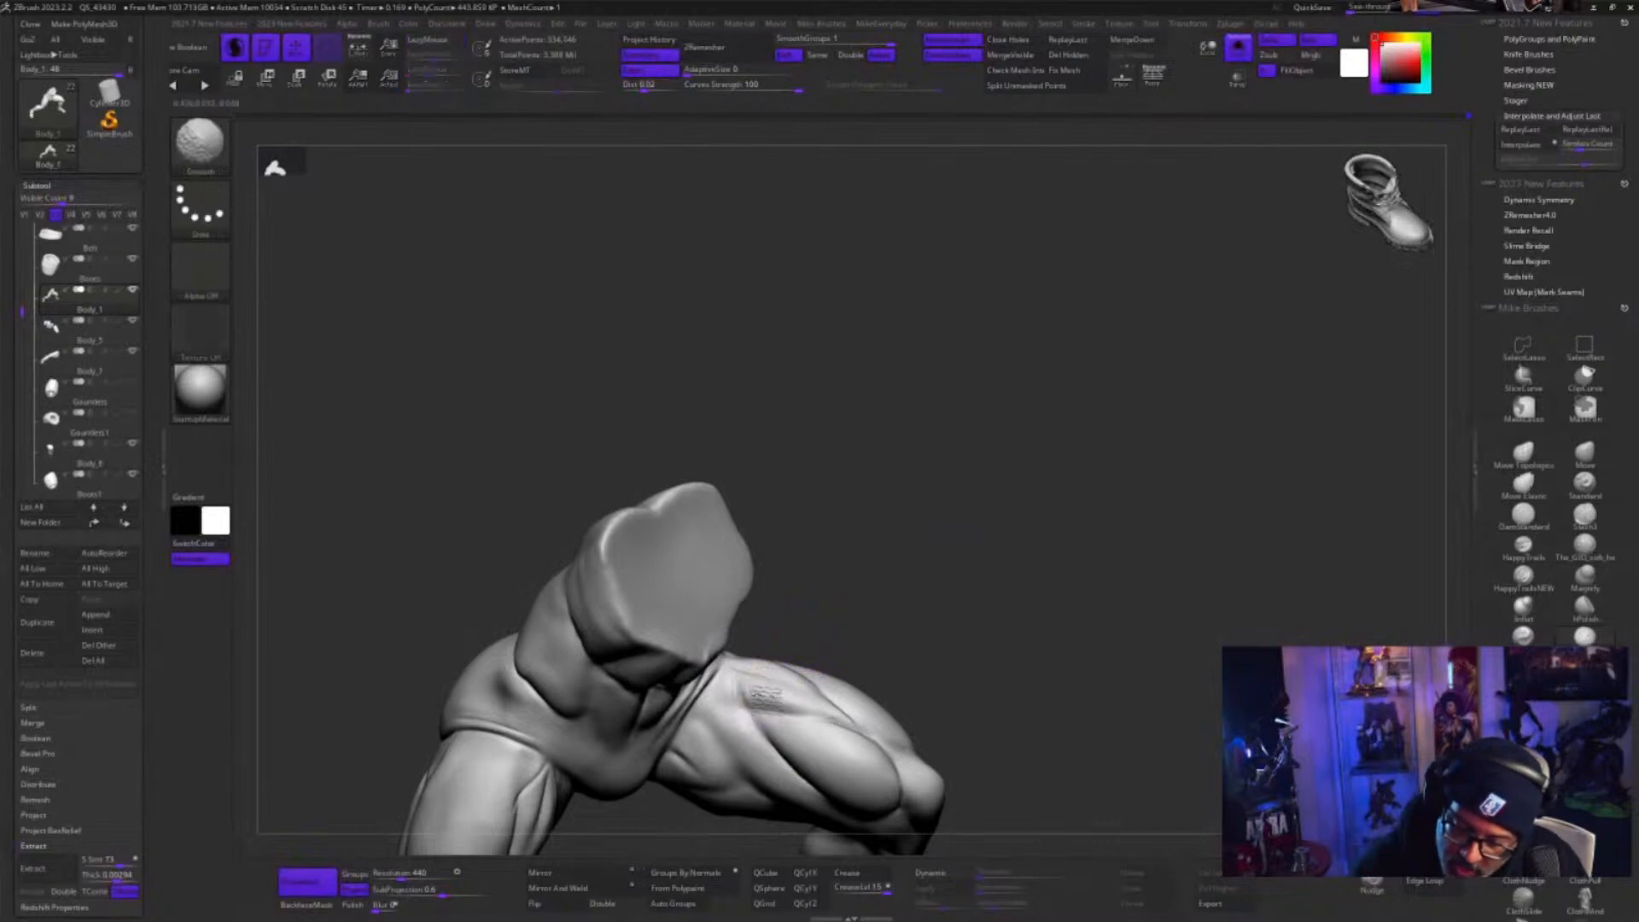
Build up the outer thigh between the hip and knee with ClayBuildup, checking several angles and smoothing the strokes
drag(981, 609, 984, 717)
drag(1042, 502, 905, 590)
key(shift)
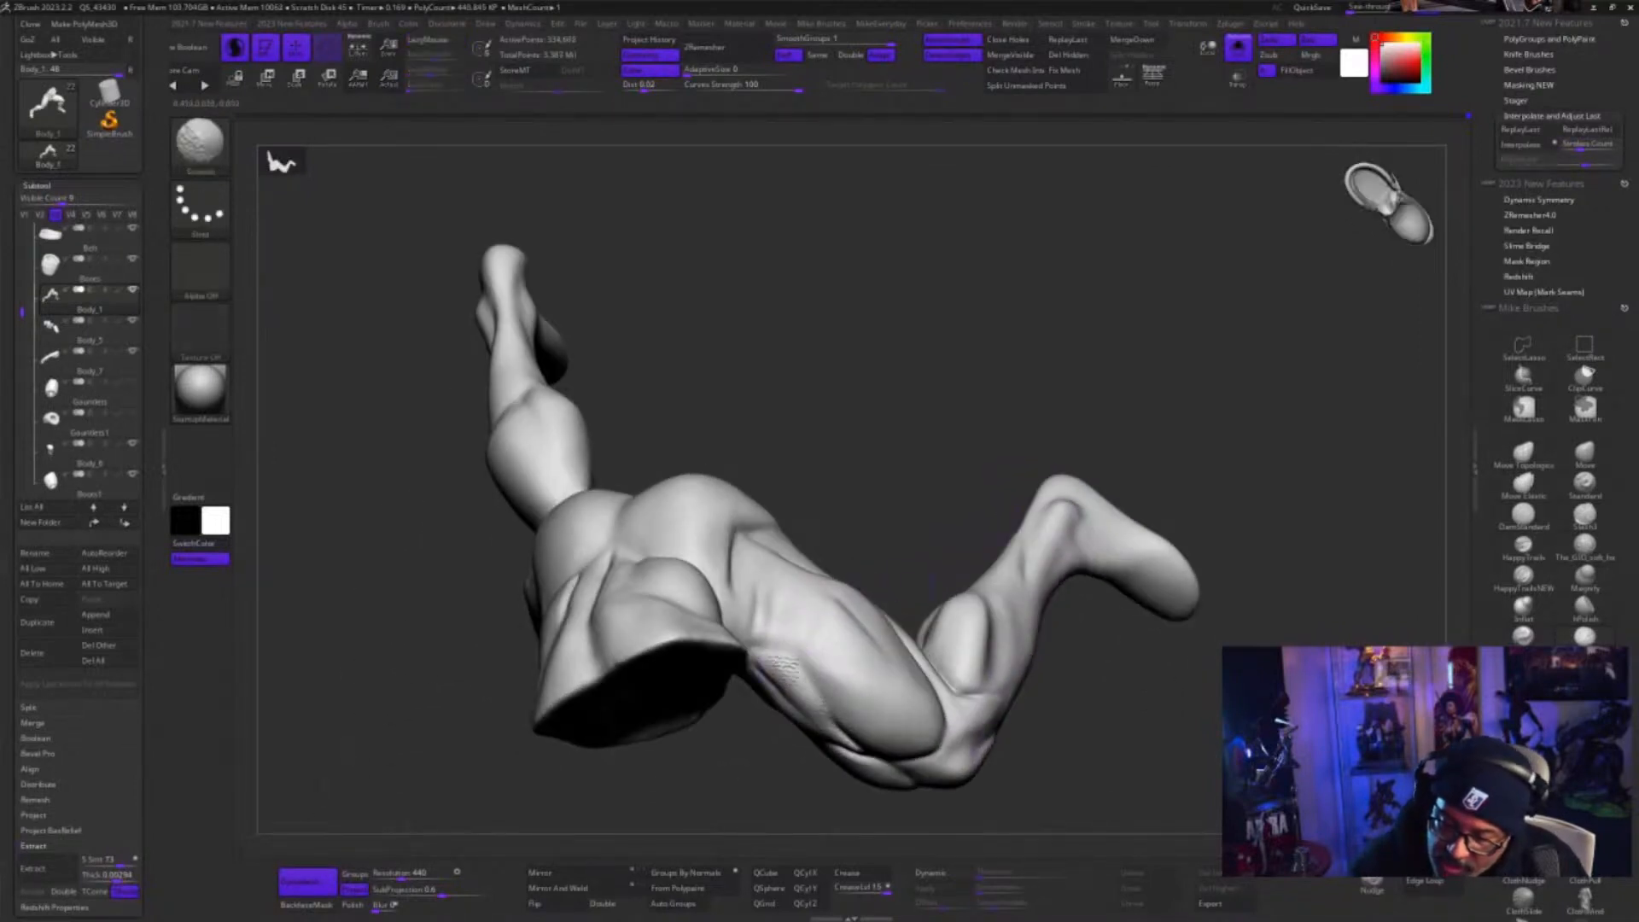
shift+drag(786, 669, 798, 683)
drag(903, 493, 850, 529)
drag(826, 667, 813, 661)
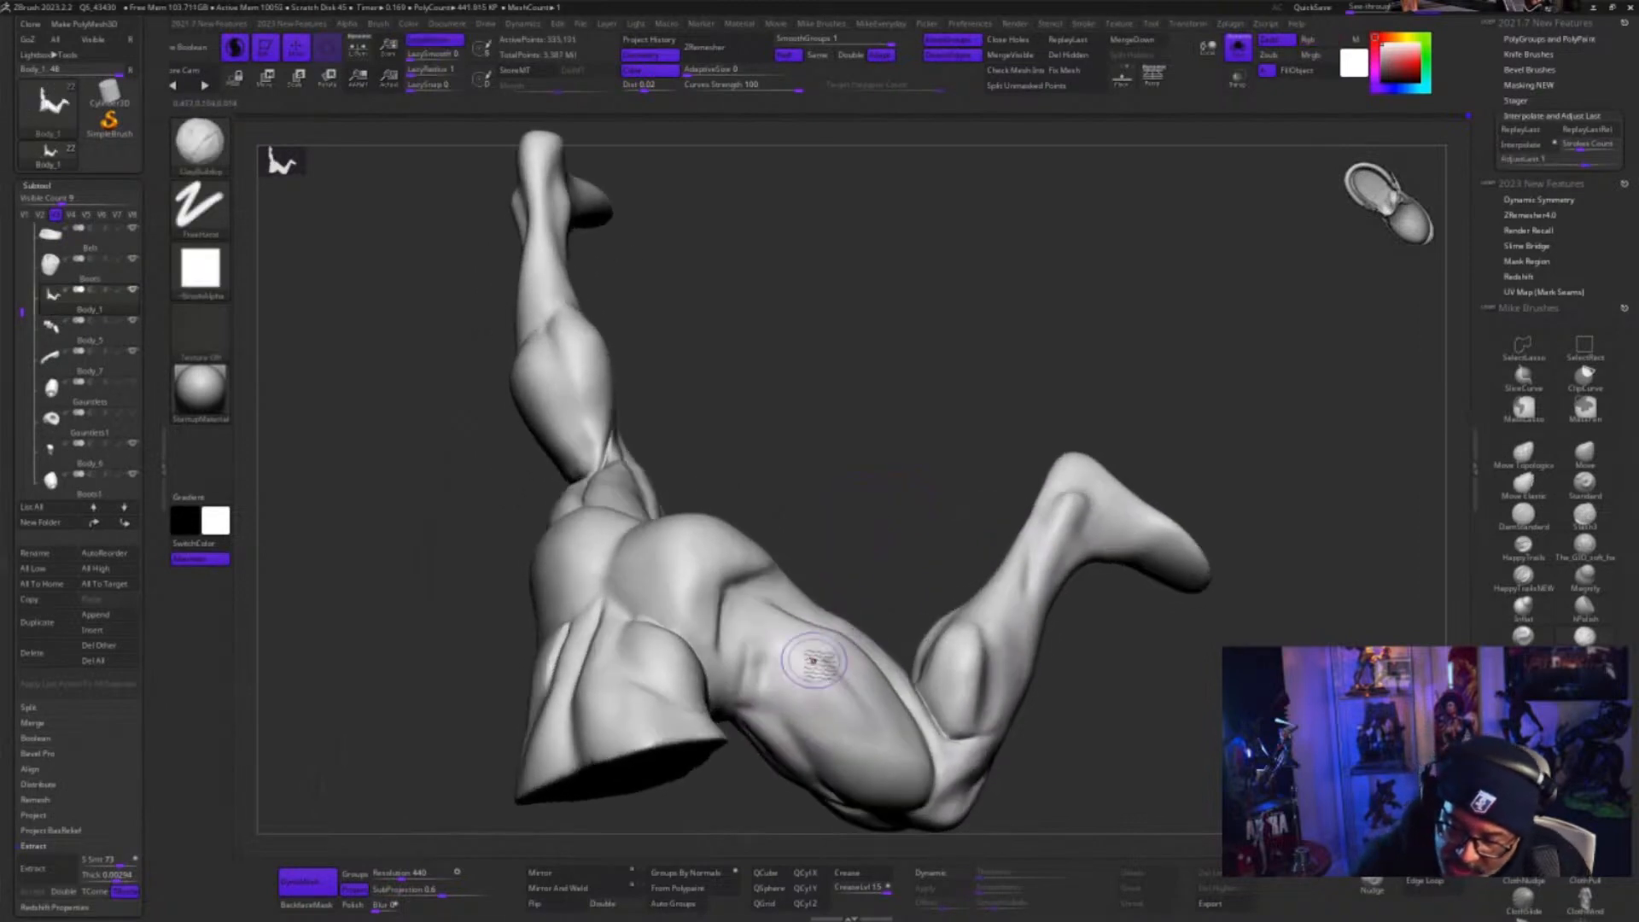
key(shift)
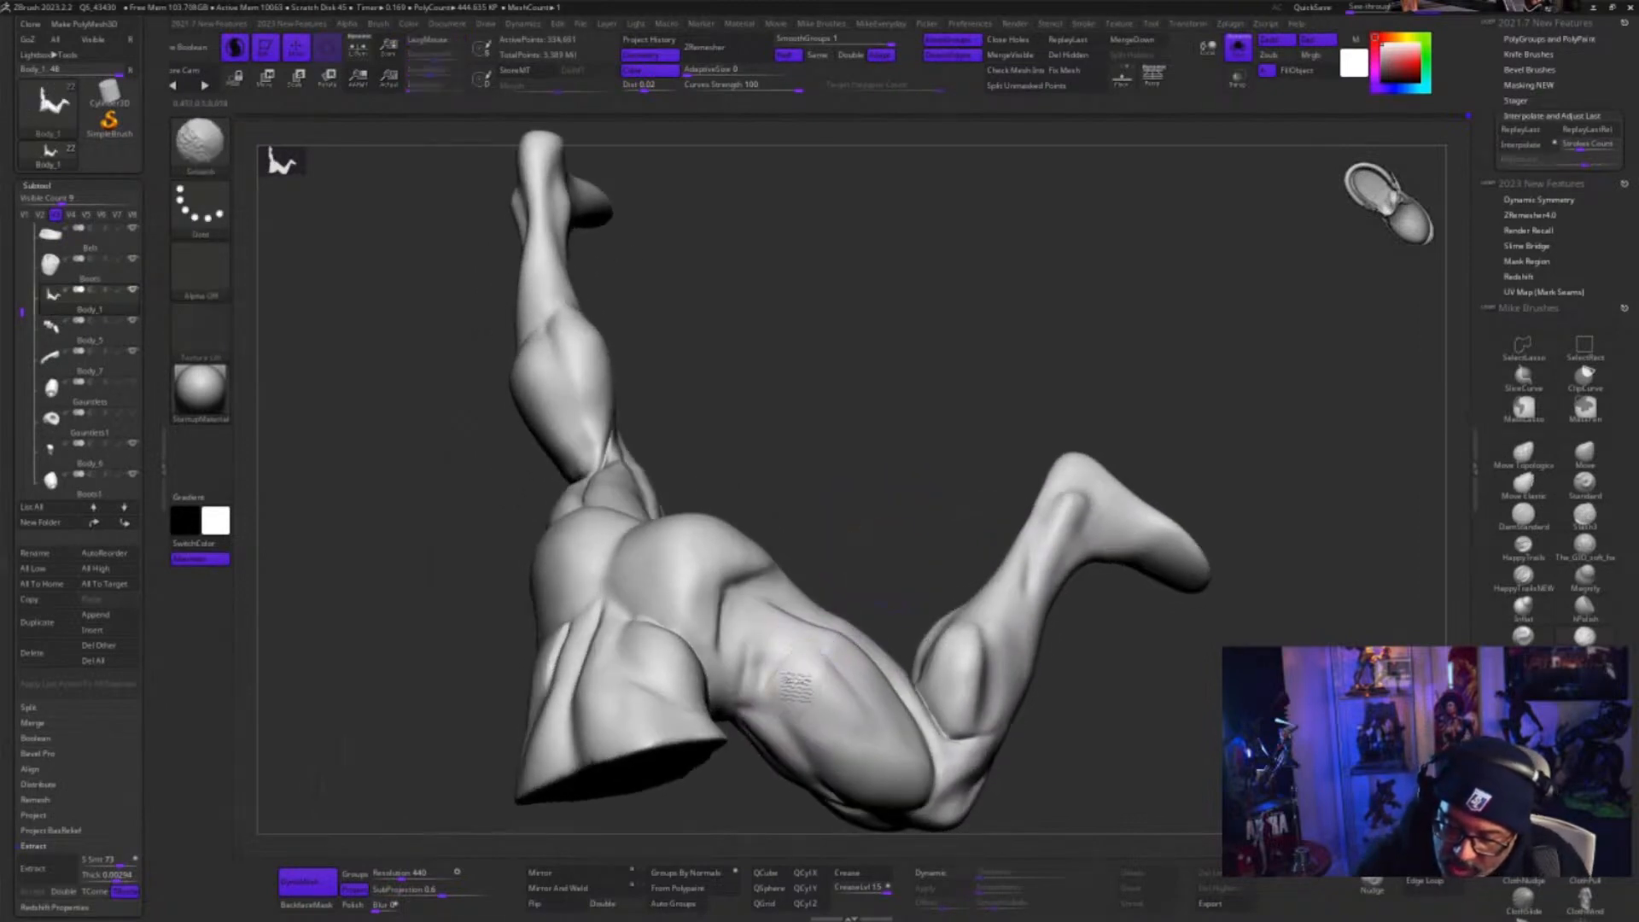
Refine the side thigh muscles below the buttock with ClayBuildup, smoothing the form and undoing one unwanted stroke
mouse_move(1065, 714)
mouse_down()
mouse_move(1181, 494)
mouse_move(1159, 579)
mouse_move(973, 589)
mouse_move(818, 715)
mouse_up()
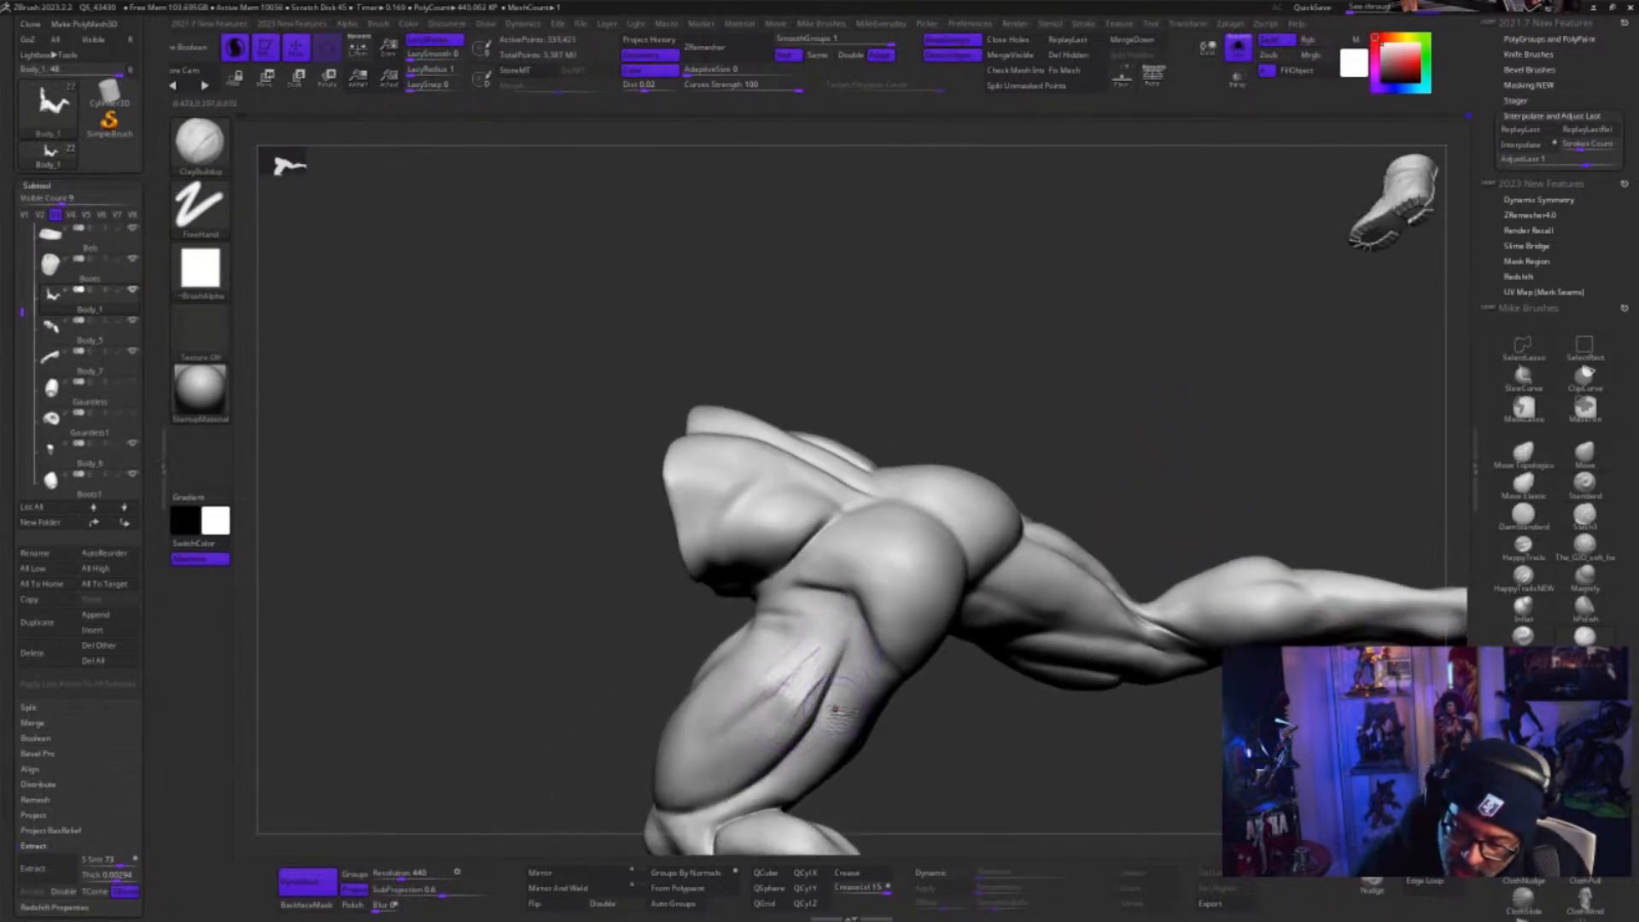
key(shift)
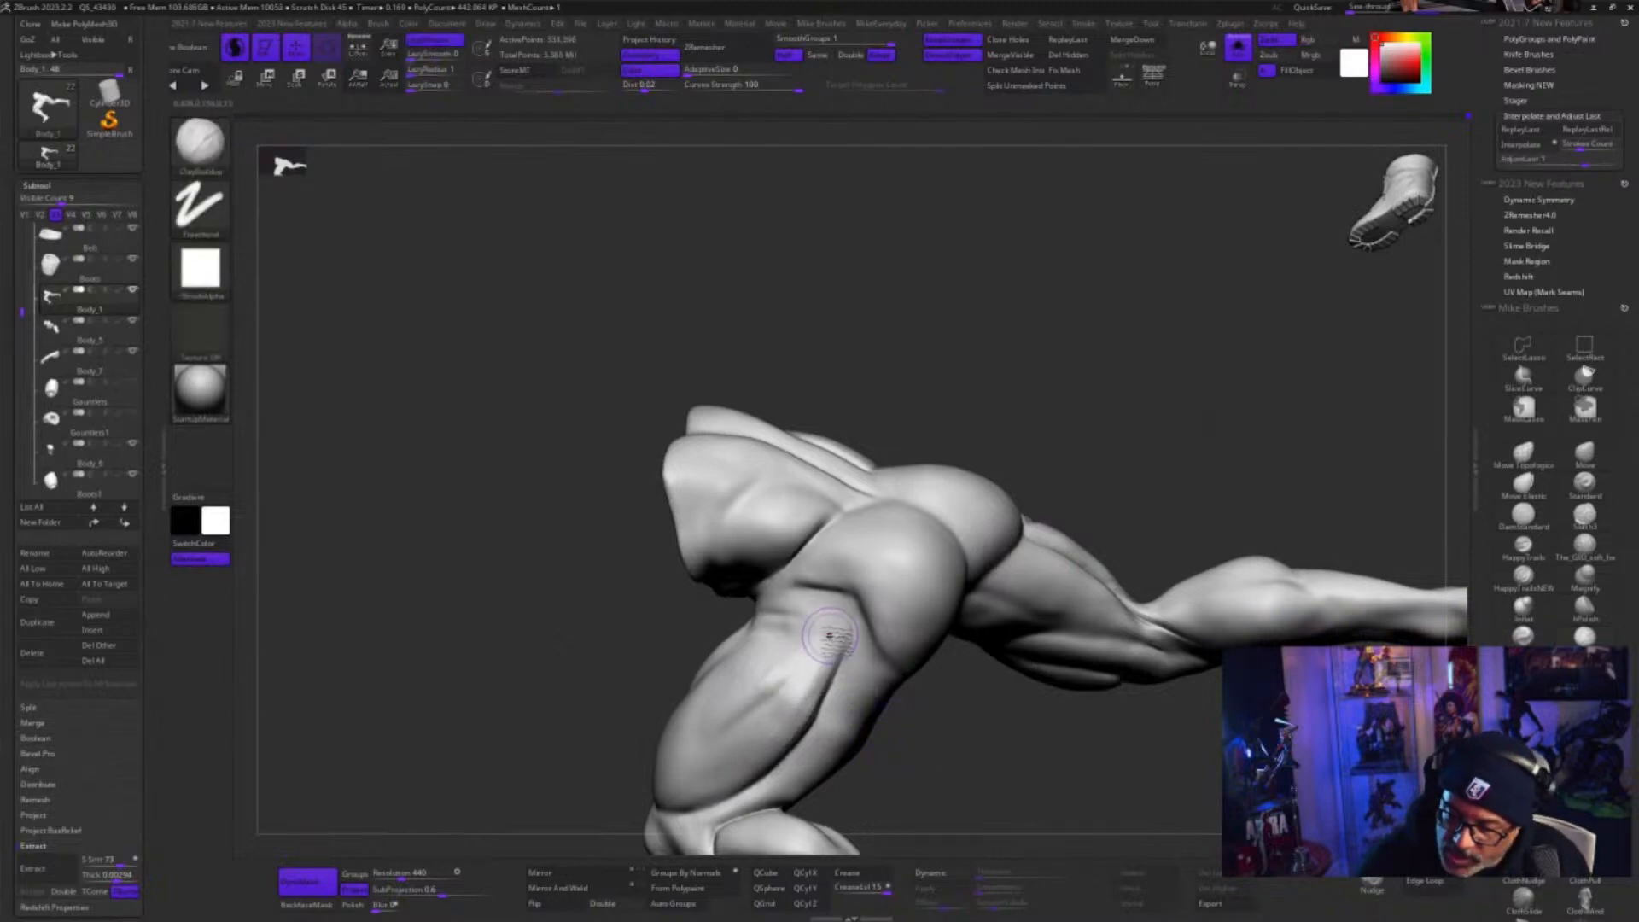
mouse_move(804, 675)
shift+mouse_down()
mouse_move(828, 662)
mouse_move(790, 695)
mouse_move(818, 683)
mouse_move(802, 761)
shift+mouse_up()
key(ctrl+z)
mouse_move(940, 786)
mouse_down()
mouse_move(1013, 772)
mouse_move(1002, 797)
mouse_up()
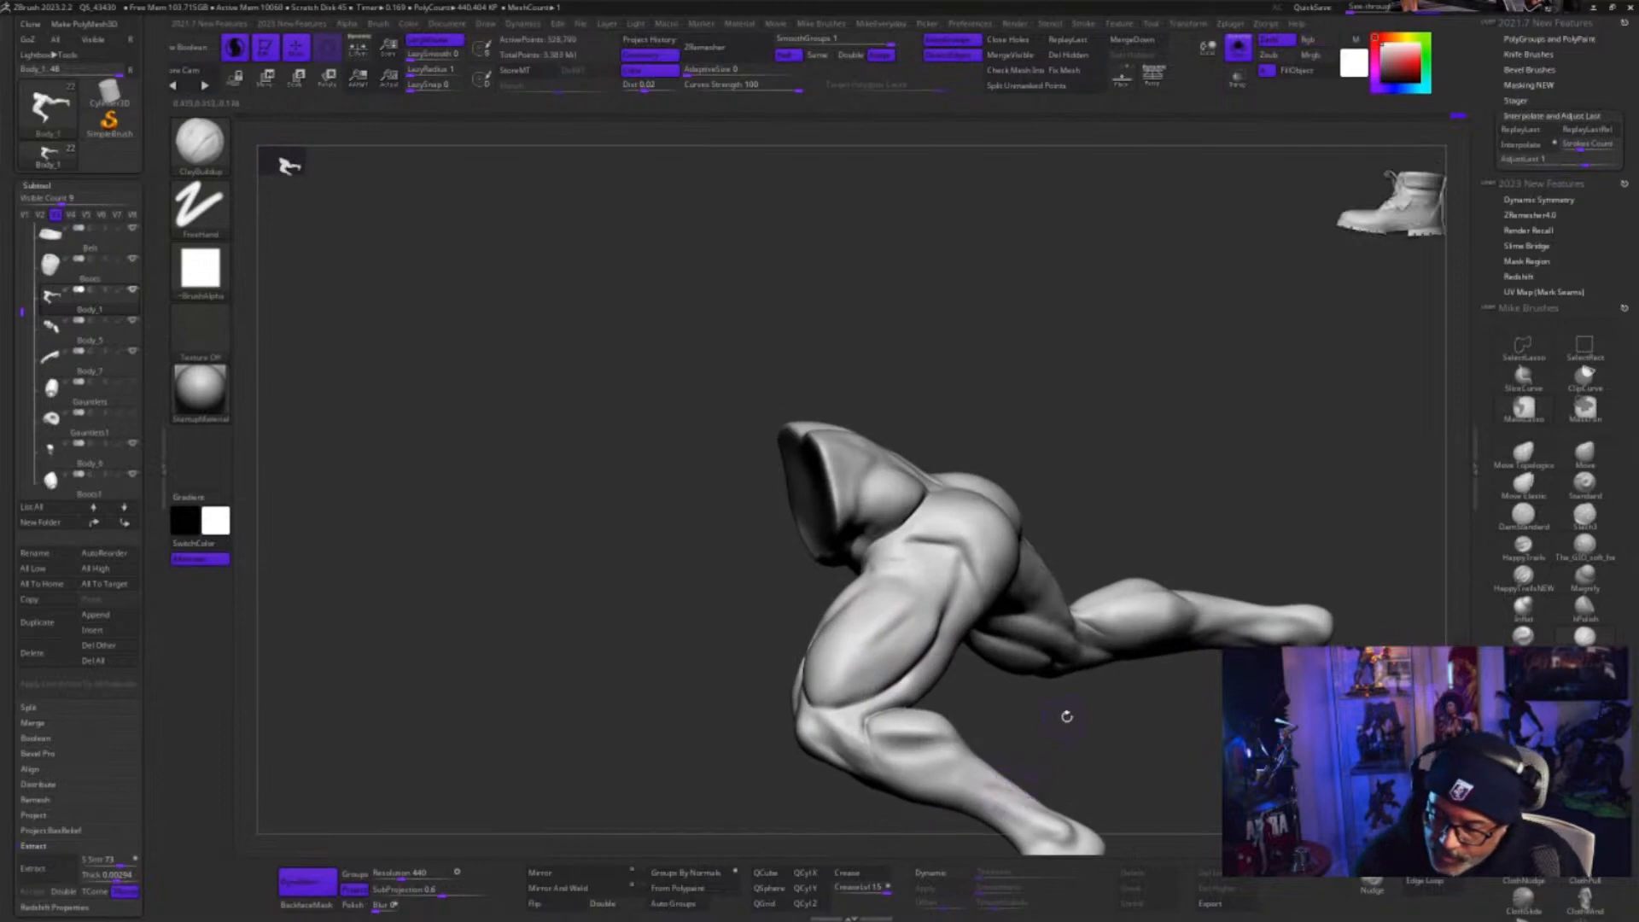
drag(1067, 717, 968, 706)
drag(775, 646, 768, 660)
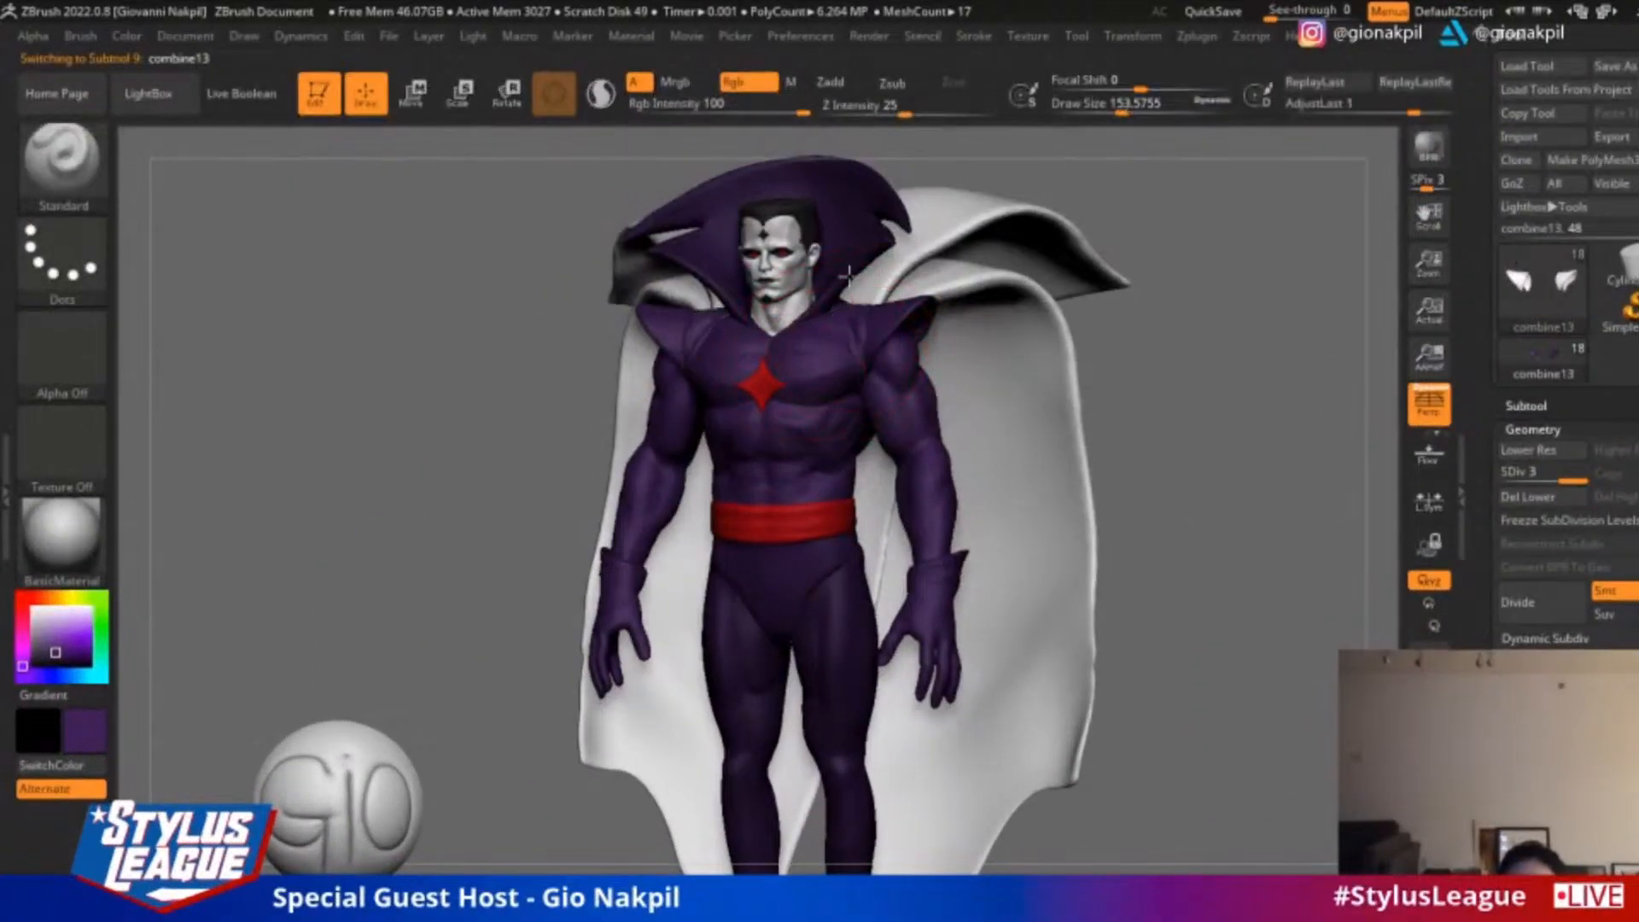
In the caped-figure ZBrush session, select the raised upper cape fold and fill it with dark purple (R 63, G 36, B 86)
drag(1178, 325, 1212, 319)
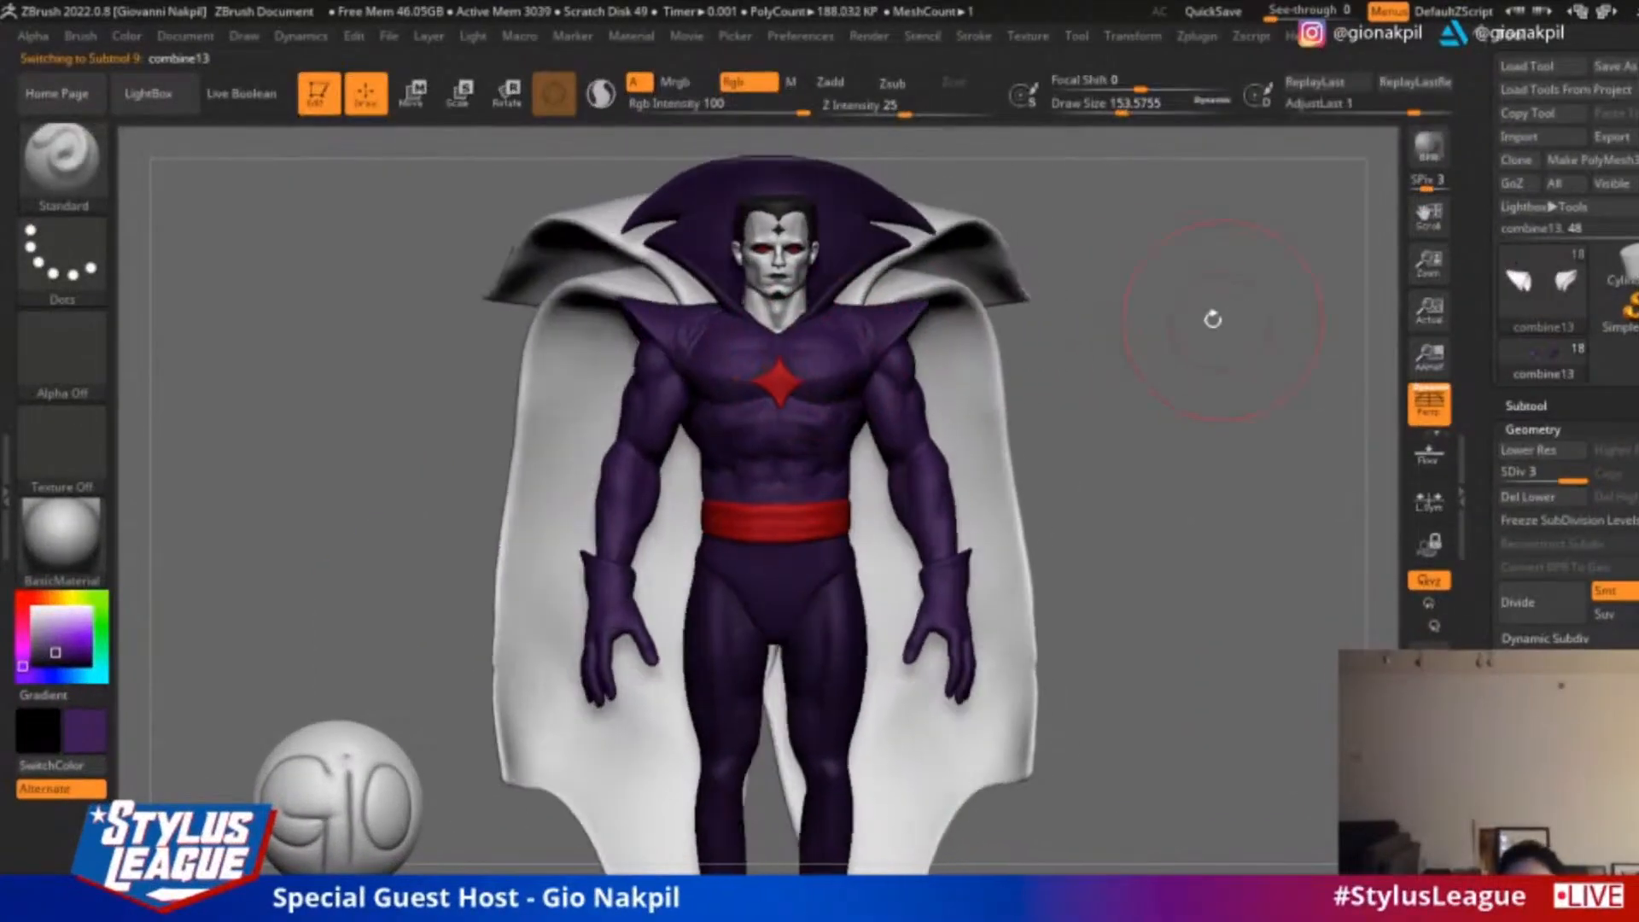
drag(1123, 395, 393, 499)
drag(390, 402, 648, 367)
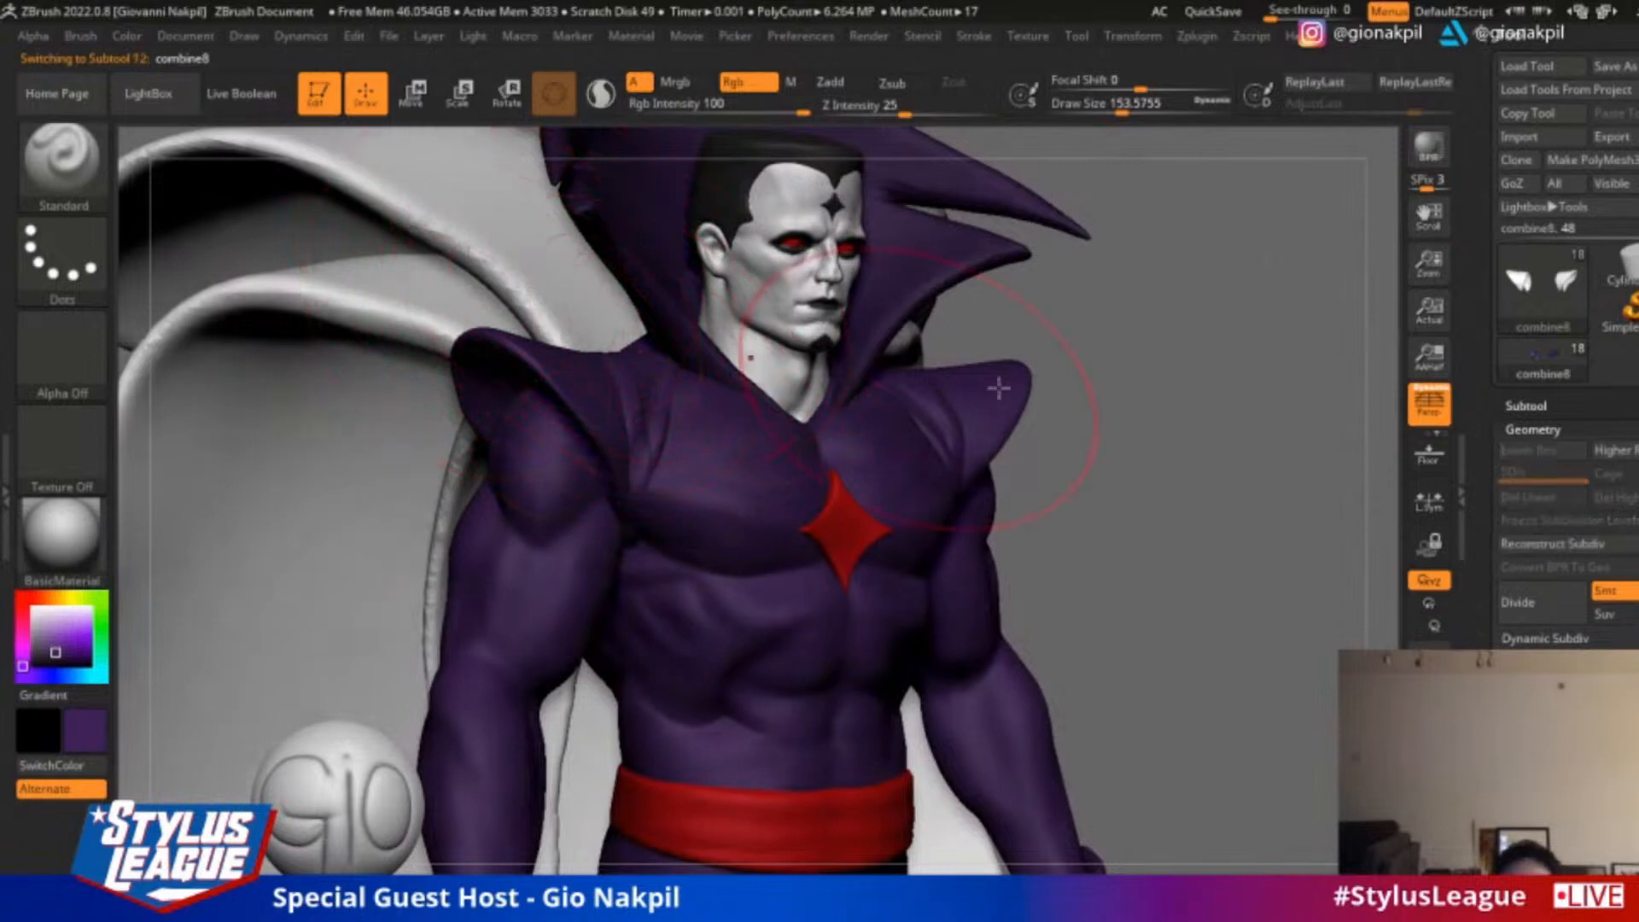
mouse_move(1186, 416)
alt+mouse_down()
mouse_move(1206, 318)
mouse_move(1241, 298)
alt+mouse_up()
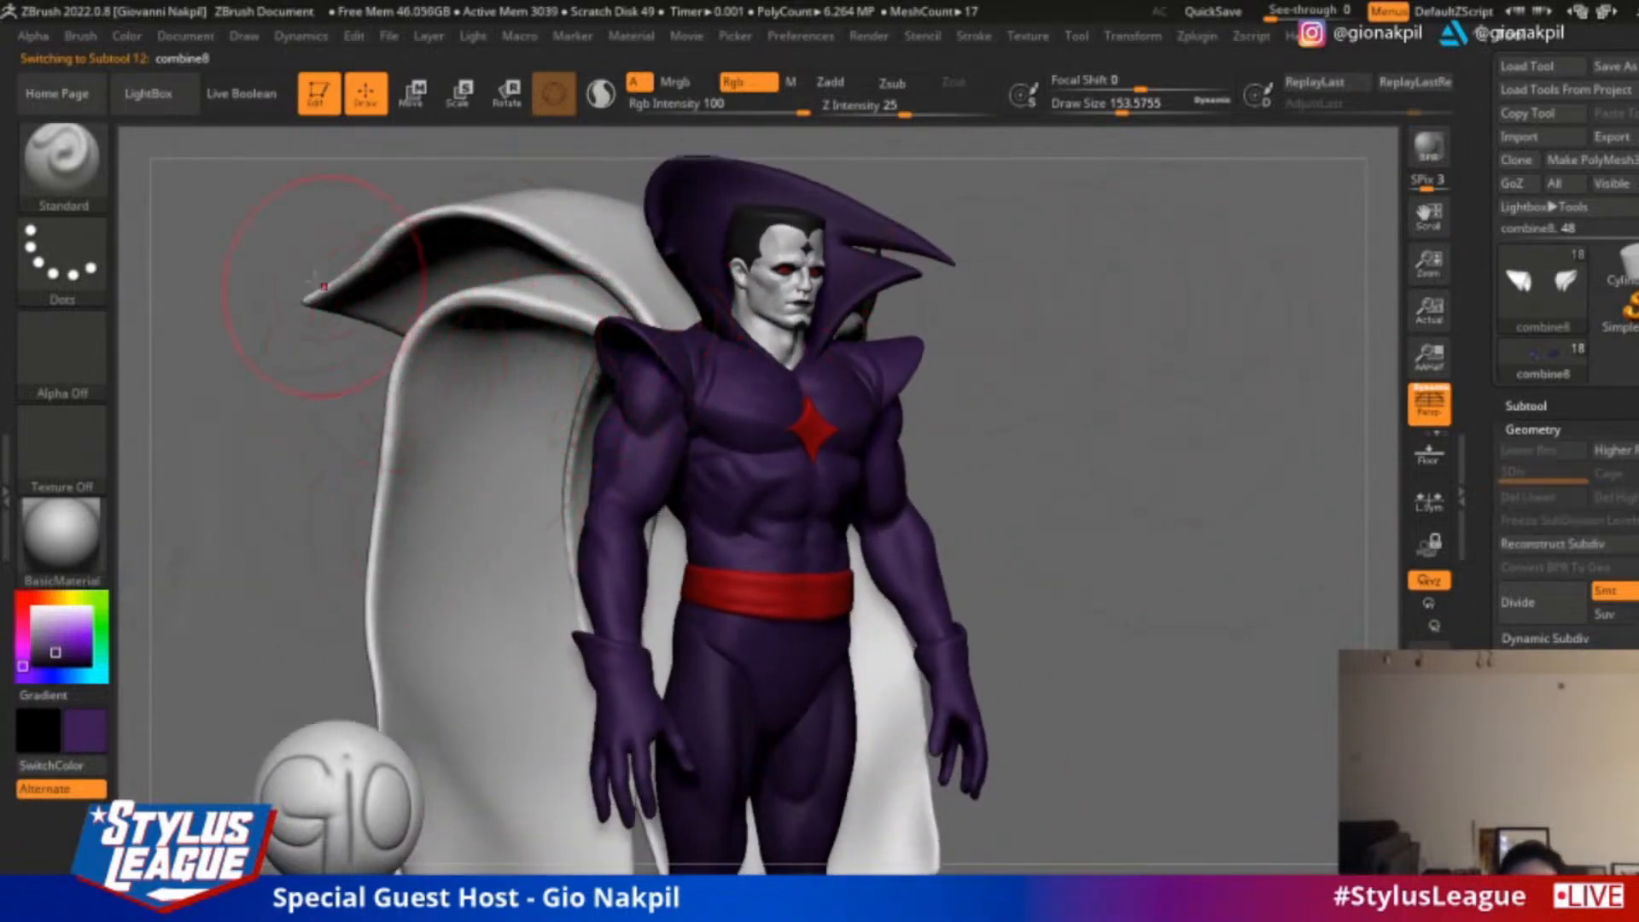
drag(278, 335, 271, 389)
click(128, 36)
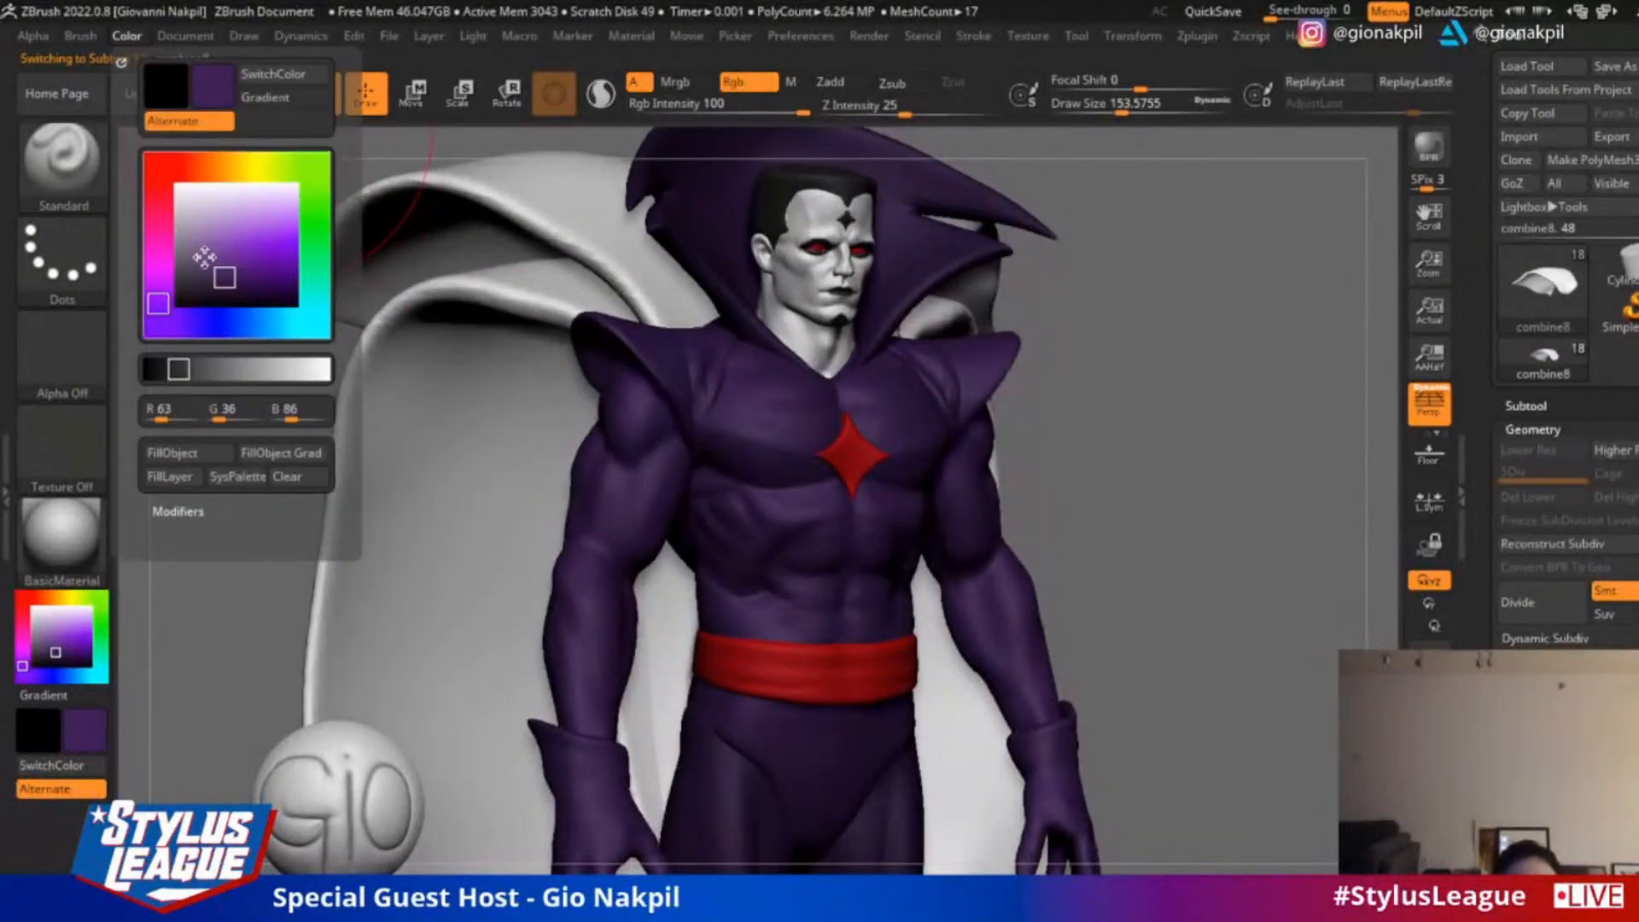
click(189, 453)
Fill the hanging cape panel below that fold with the same dark purple, and select the matching panel on the figure's other side
alt+click(468, 365)
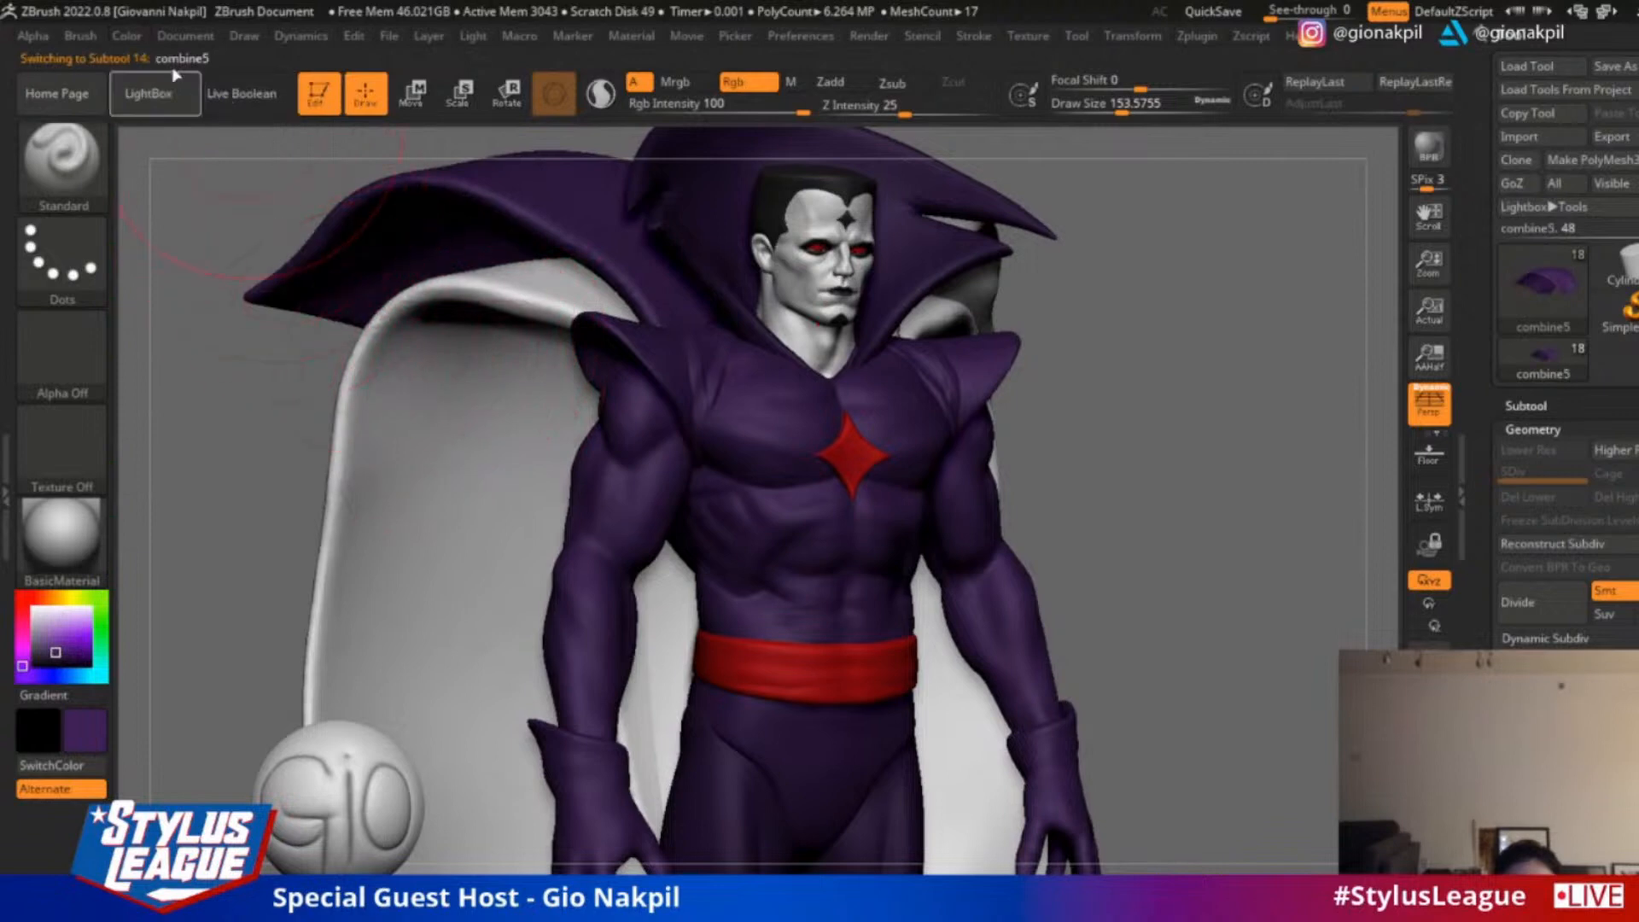
click(128, 36)
click(217, 452)
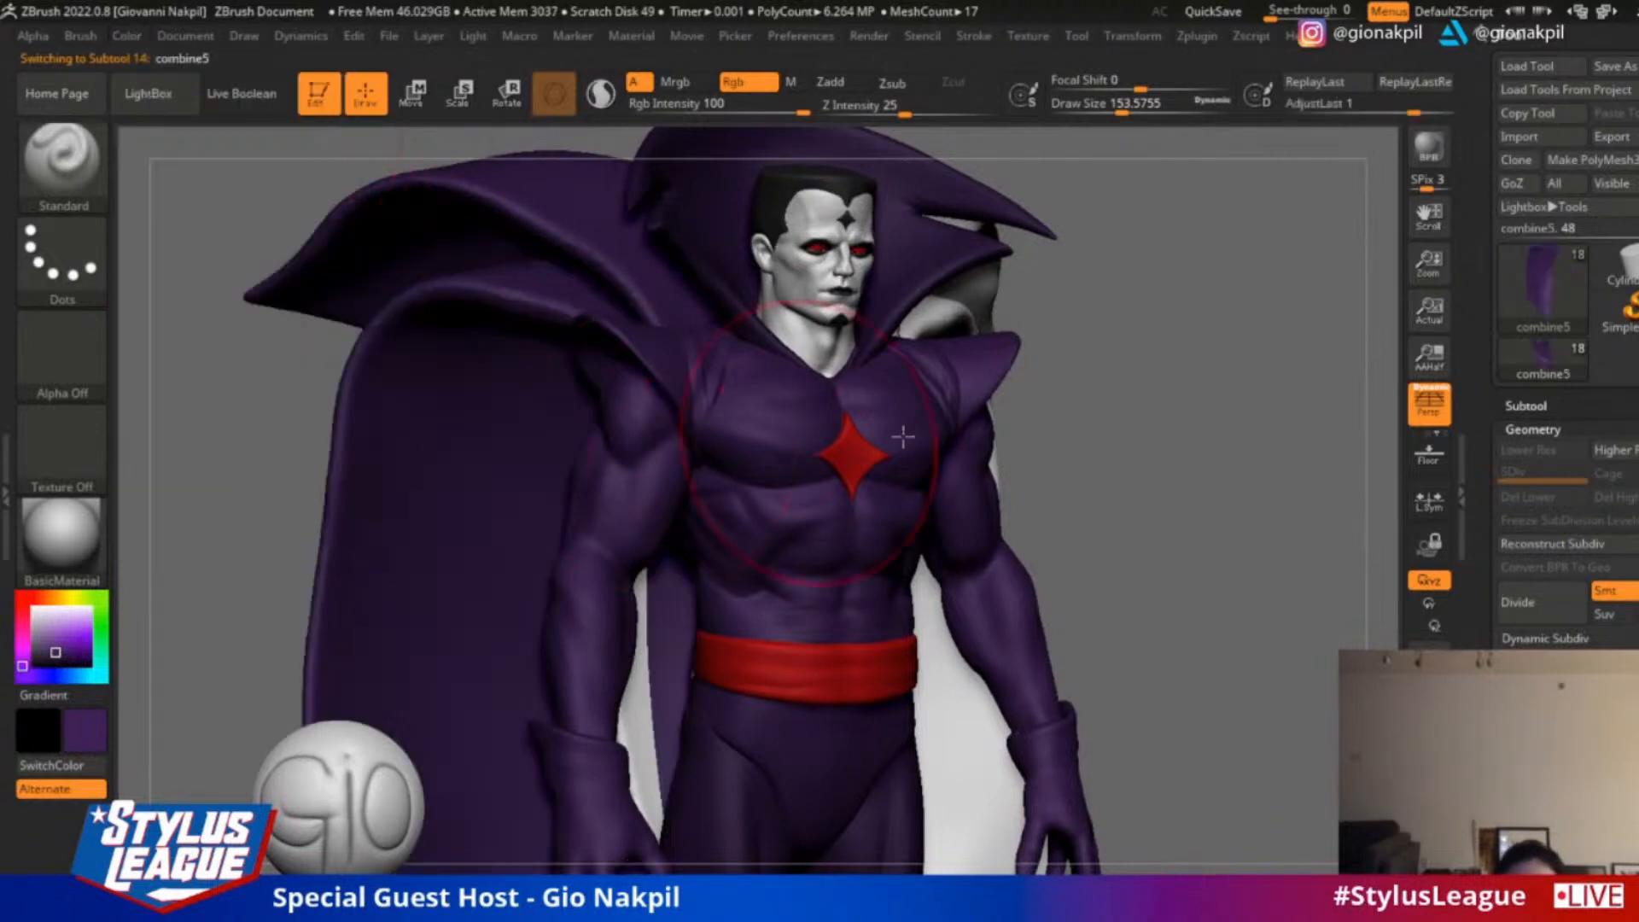
drag(1127, 428, 974, 399)
alt+click(776, 430)
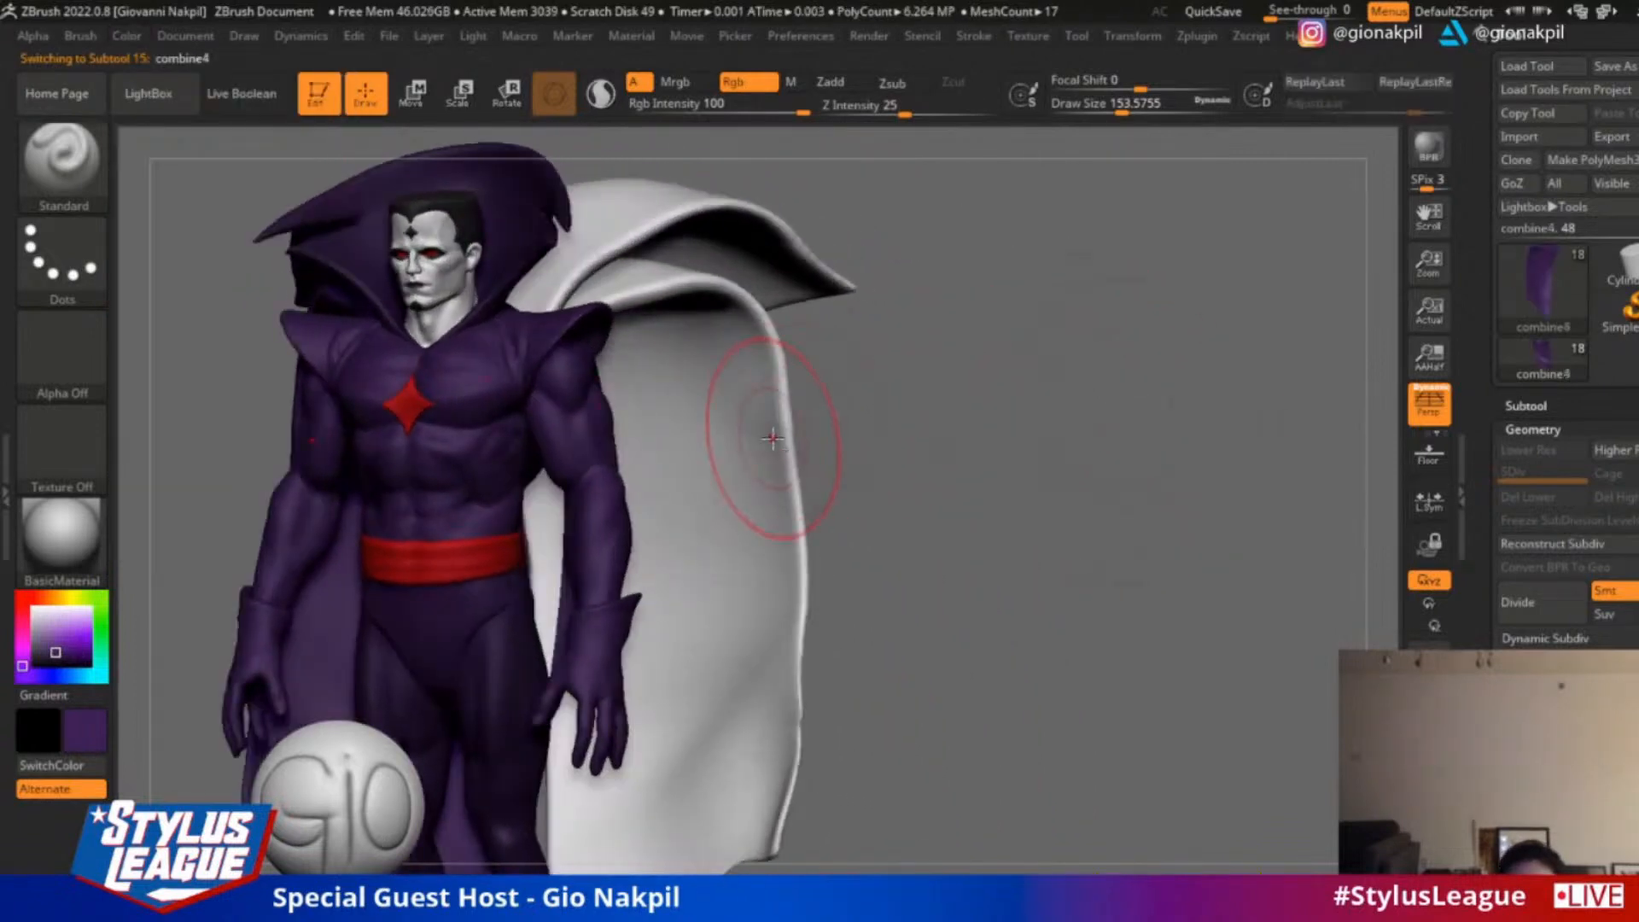
Fill the matching hanging cape panel and the raised upper cape fold on that side with dark purple (R 63, G 36, B 86)
click(136, 38)
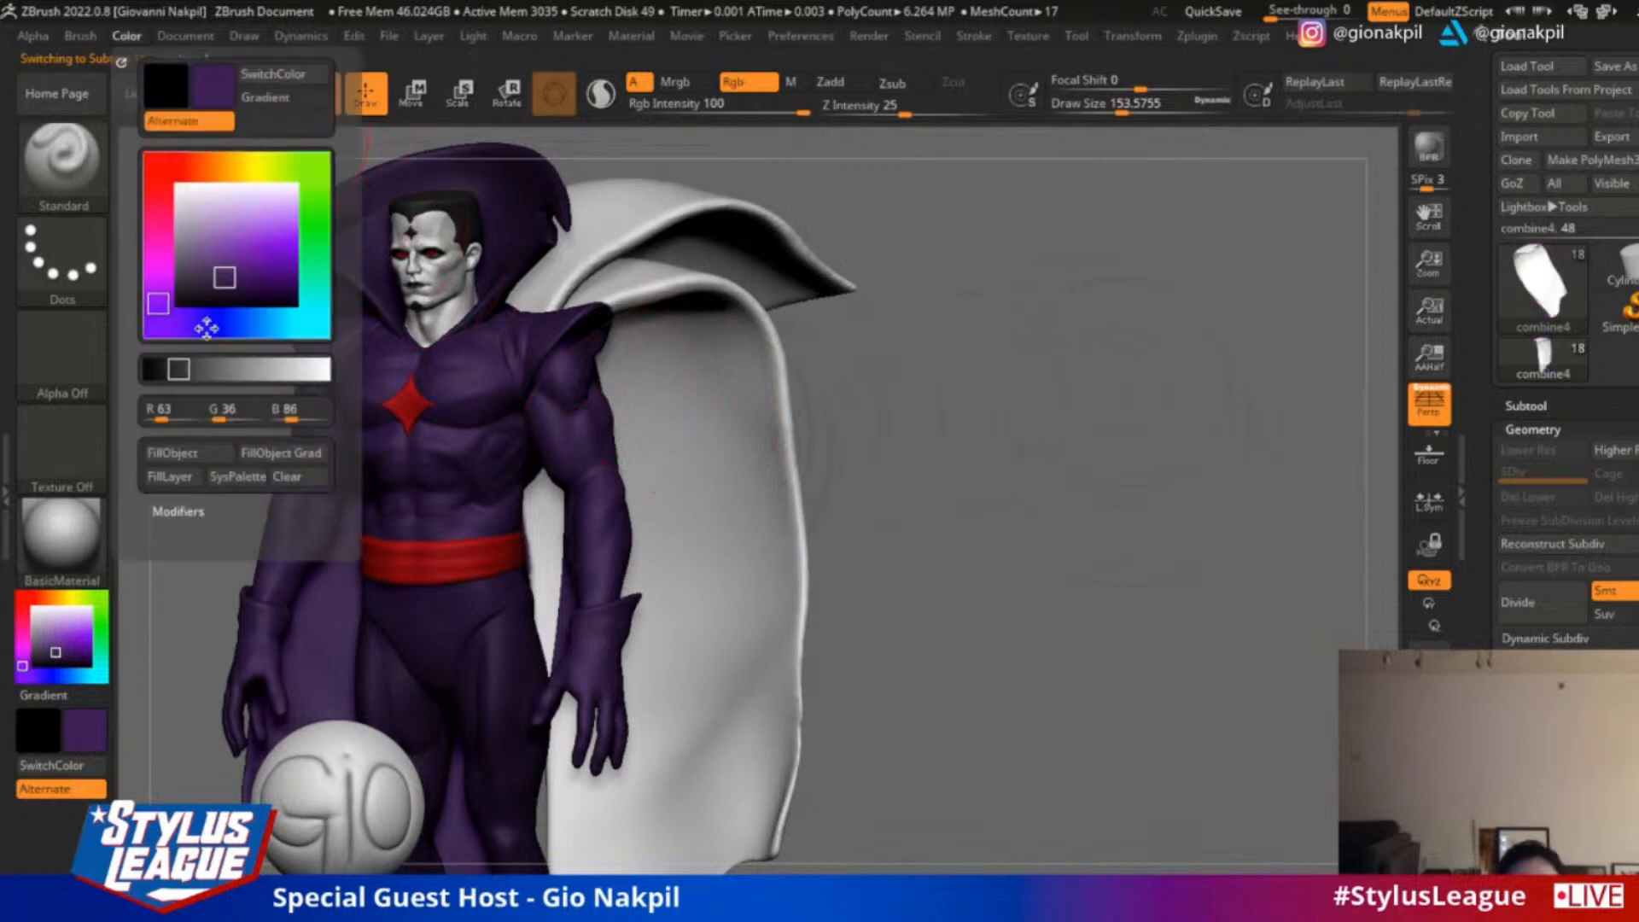
click(216, 452)
alt+click(690, 219)
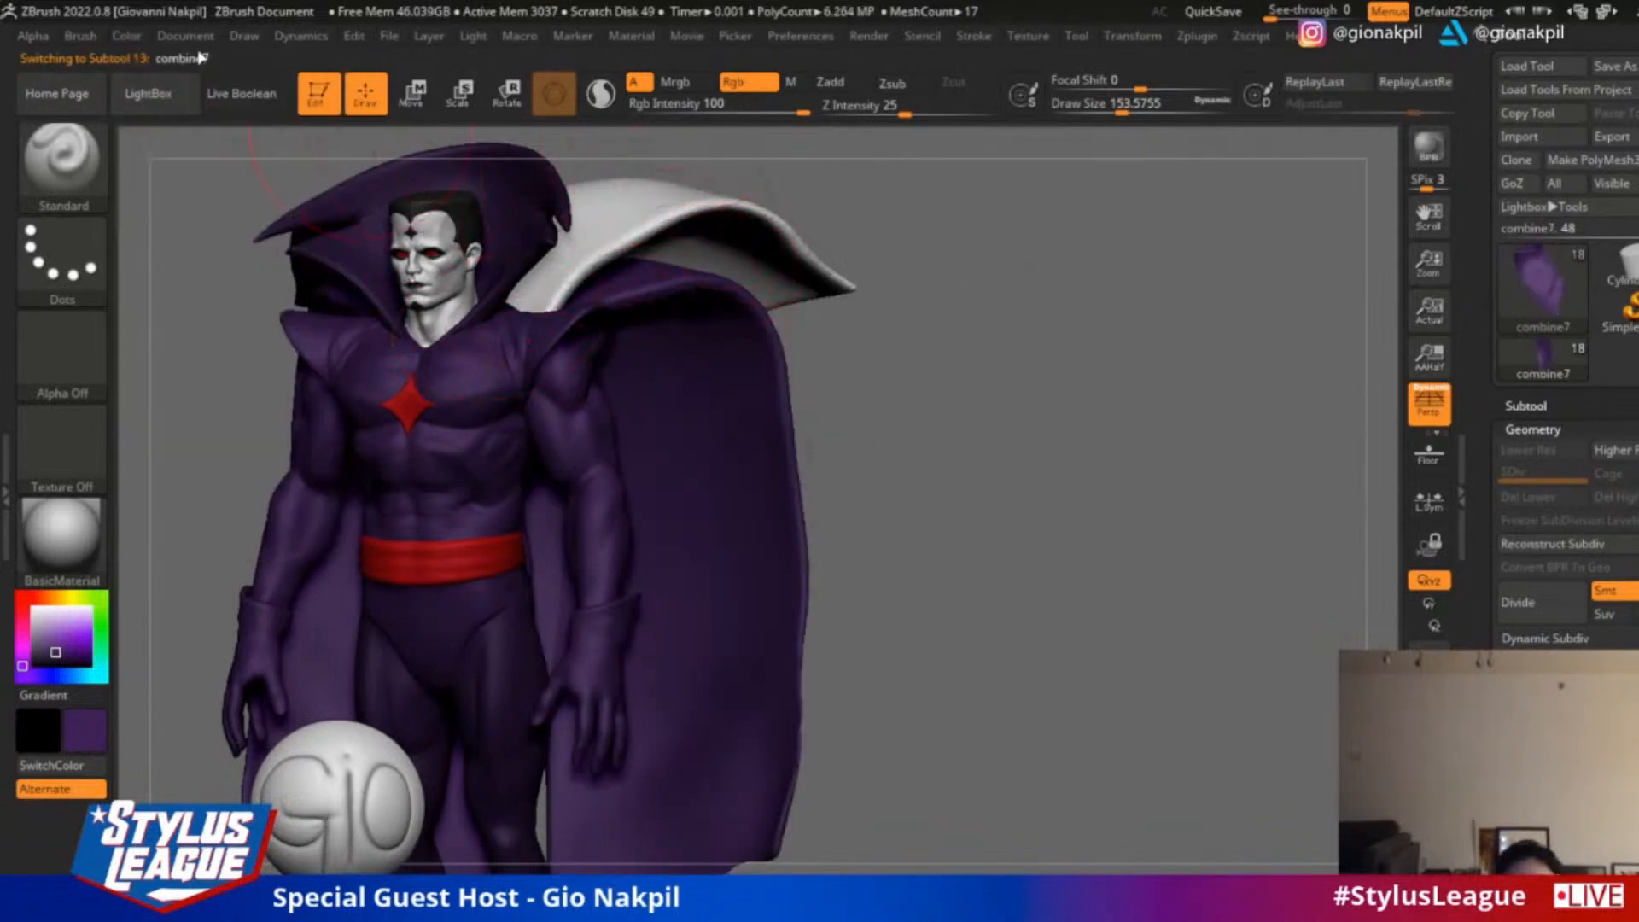
click(136, 40)
click(204, 455)
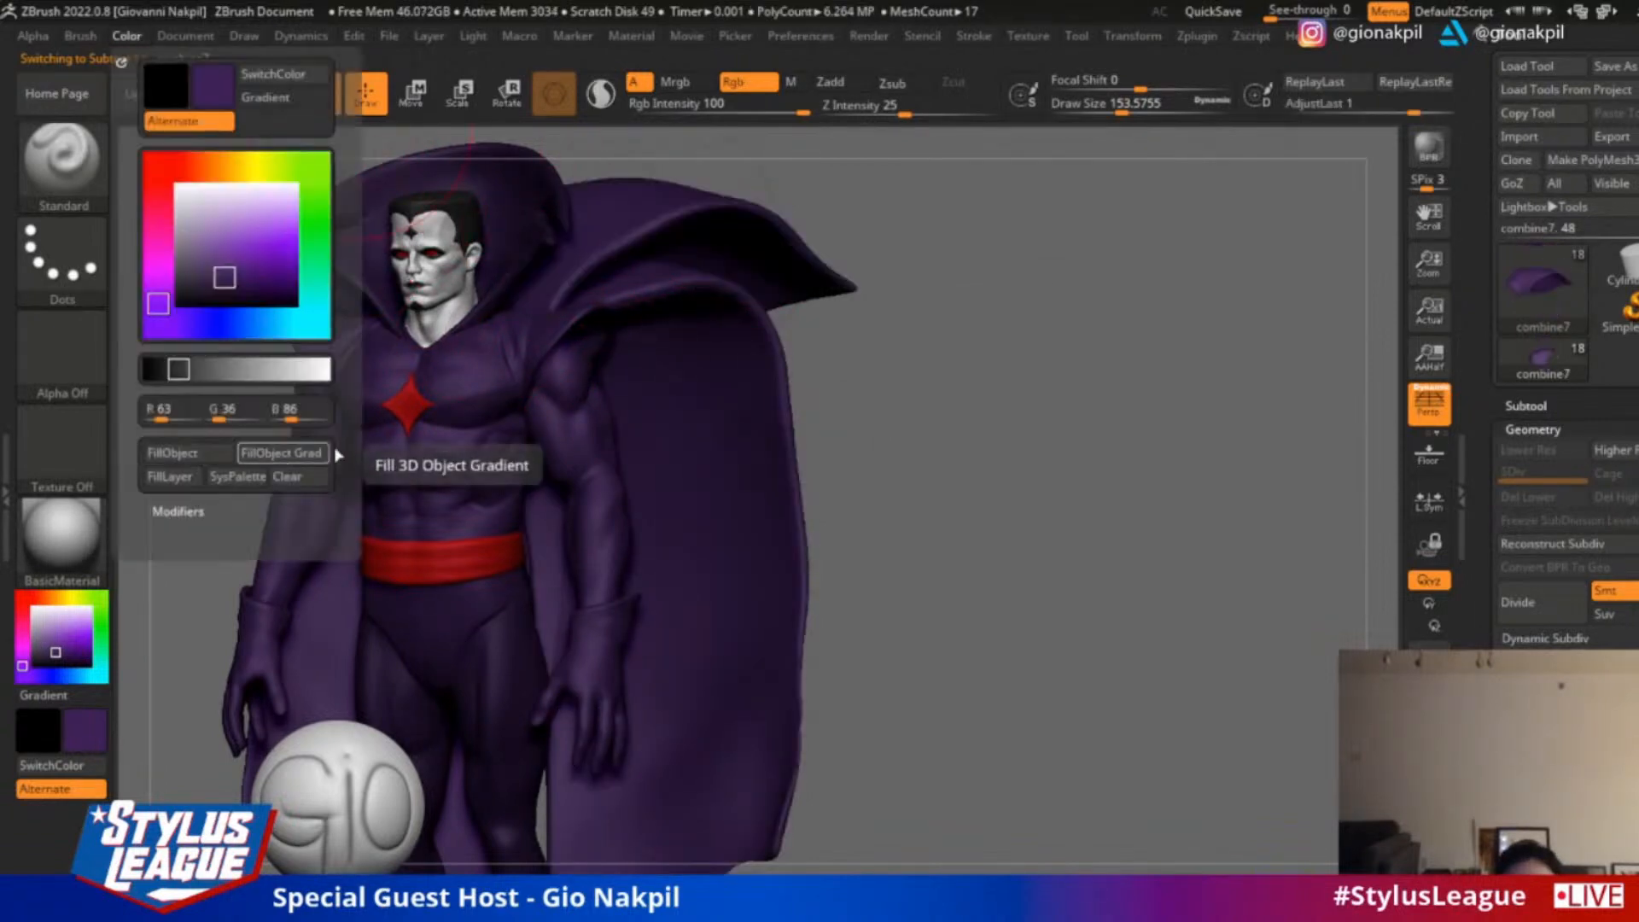
Turn off polypaint display for all subtools and set the current colour to near white to show the figure in plain grey
alt+drag(1003, 368, 1301, 293)
alt+drag(1232, 341, 1319, 341)
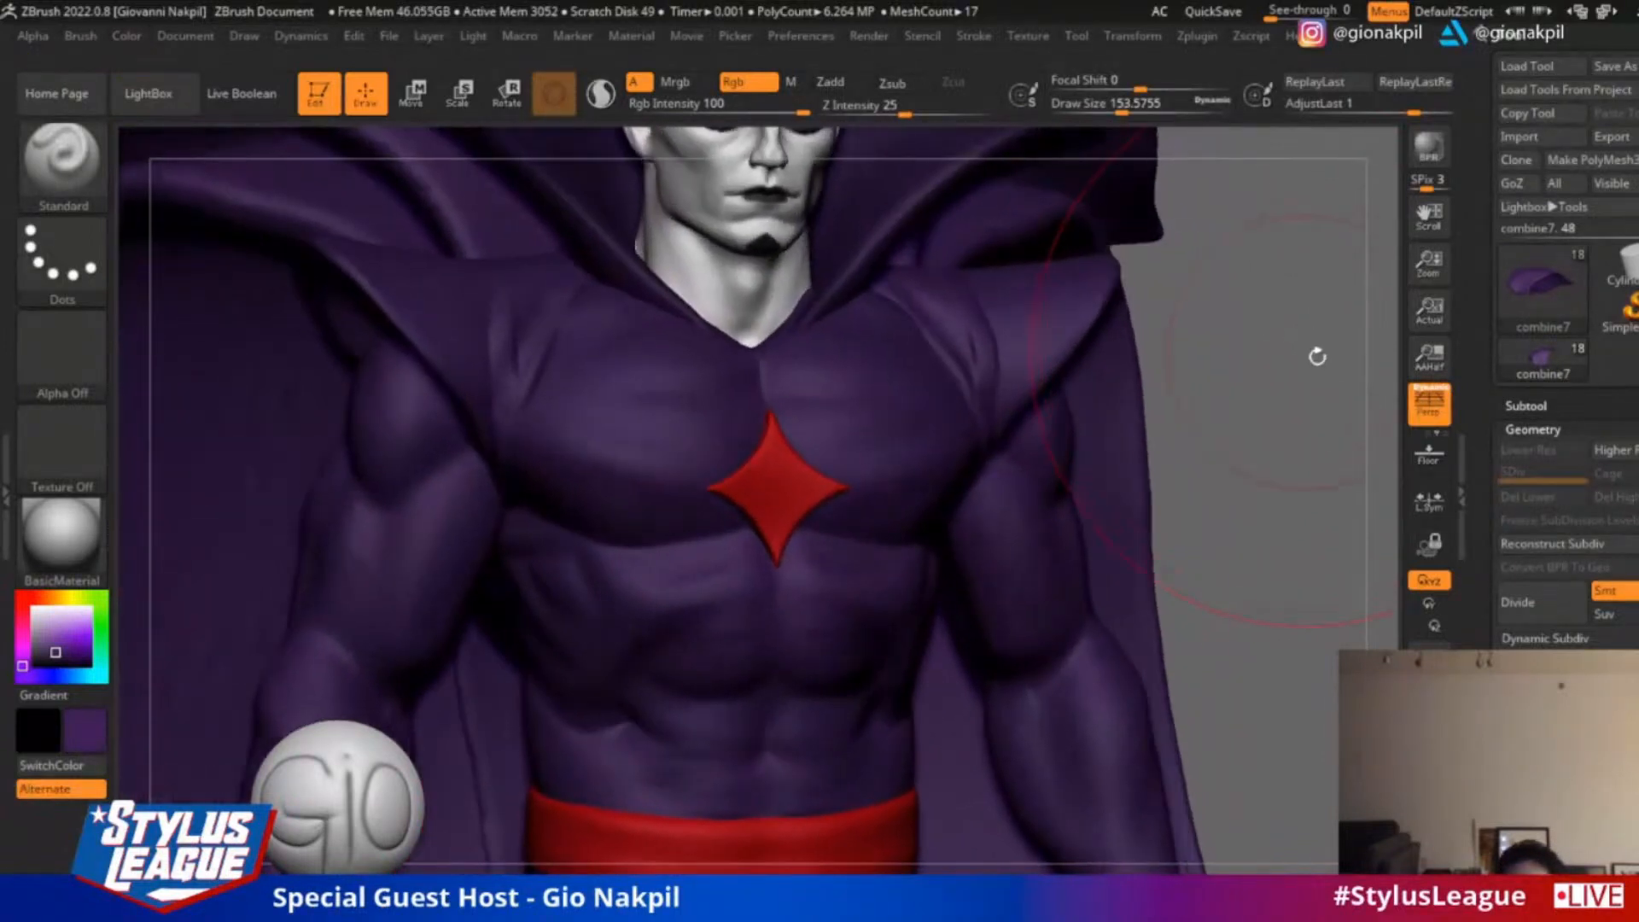
click(1522, 406)
shift+click(1599, 442)
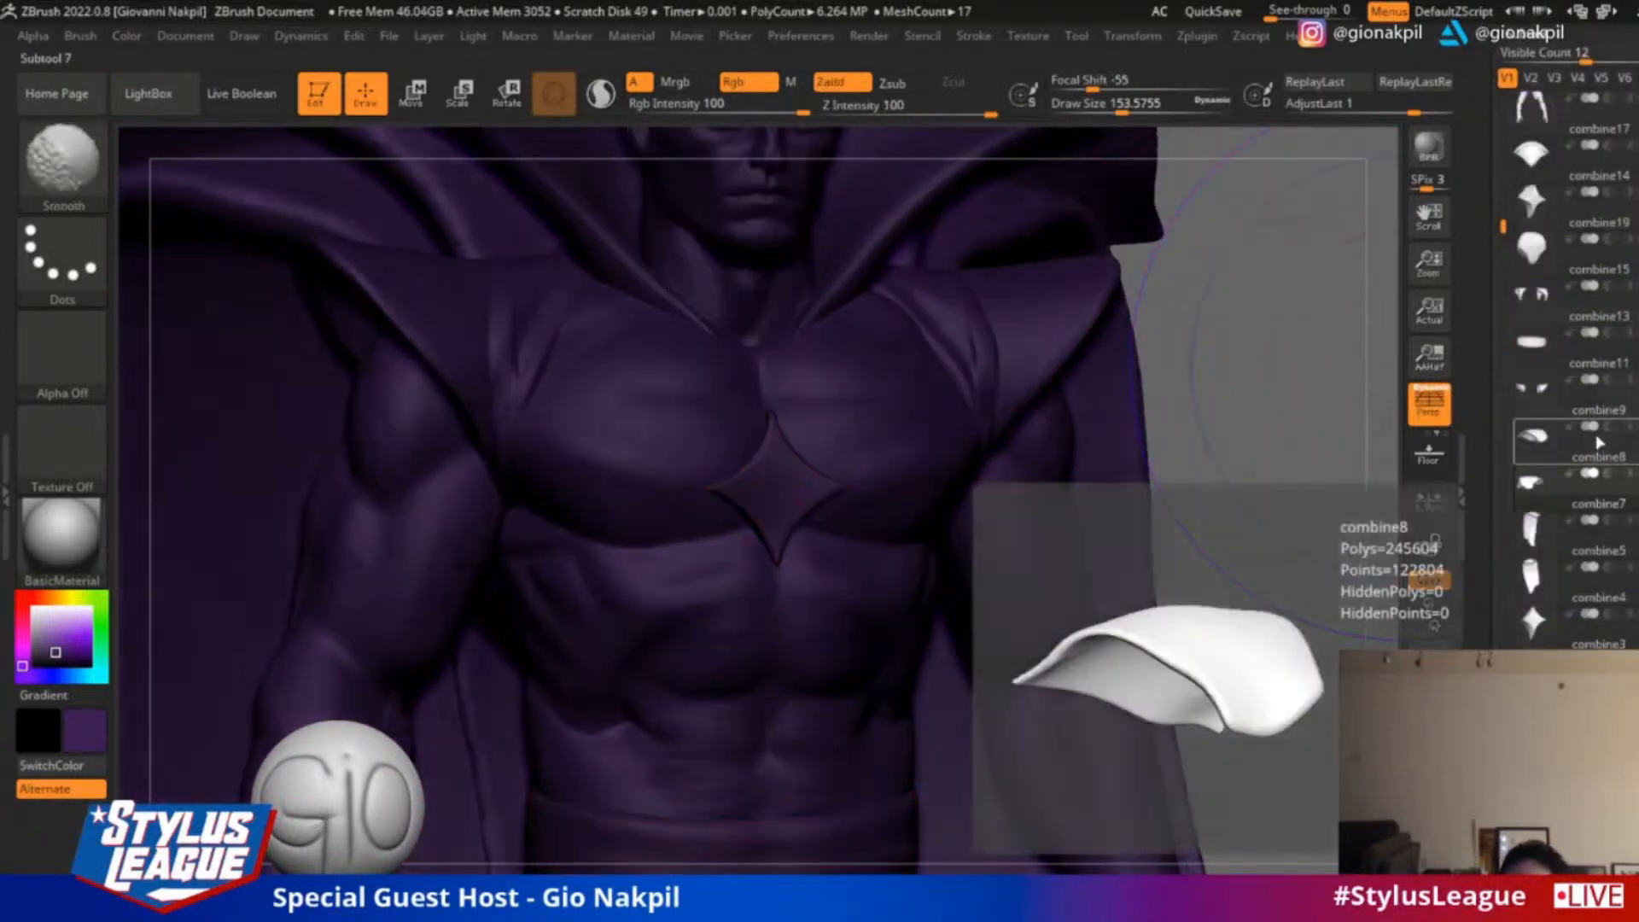
click(36, 622)
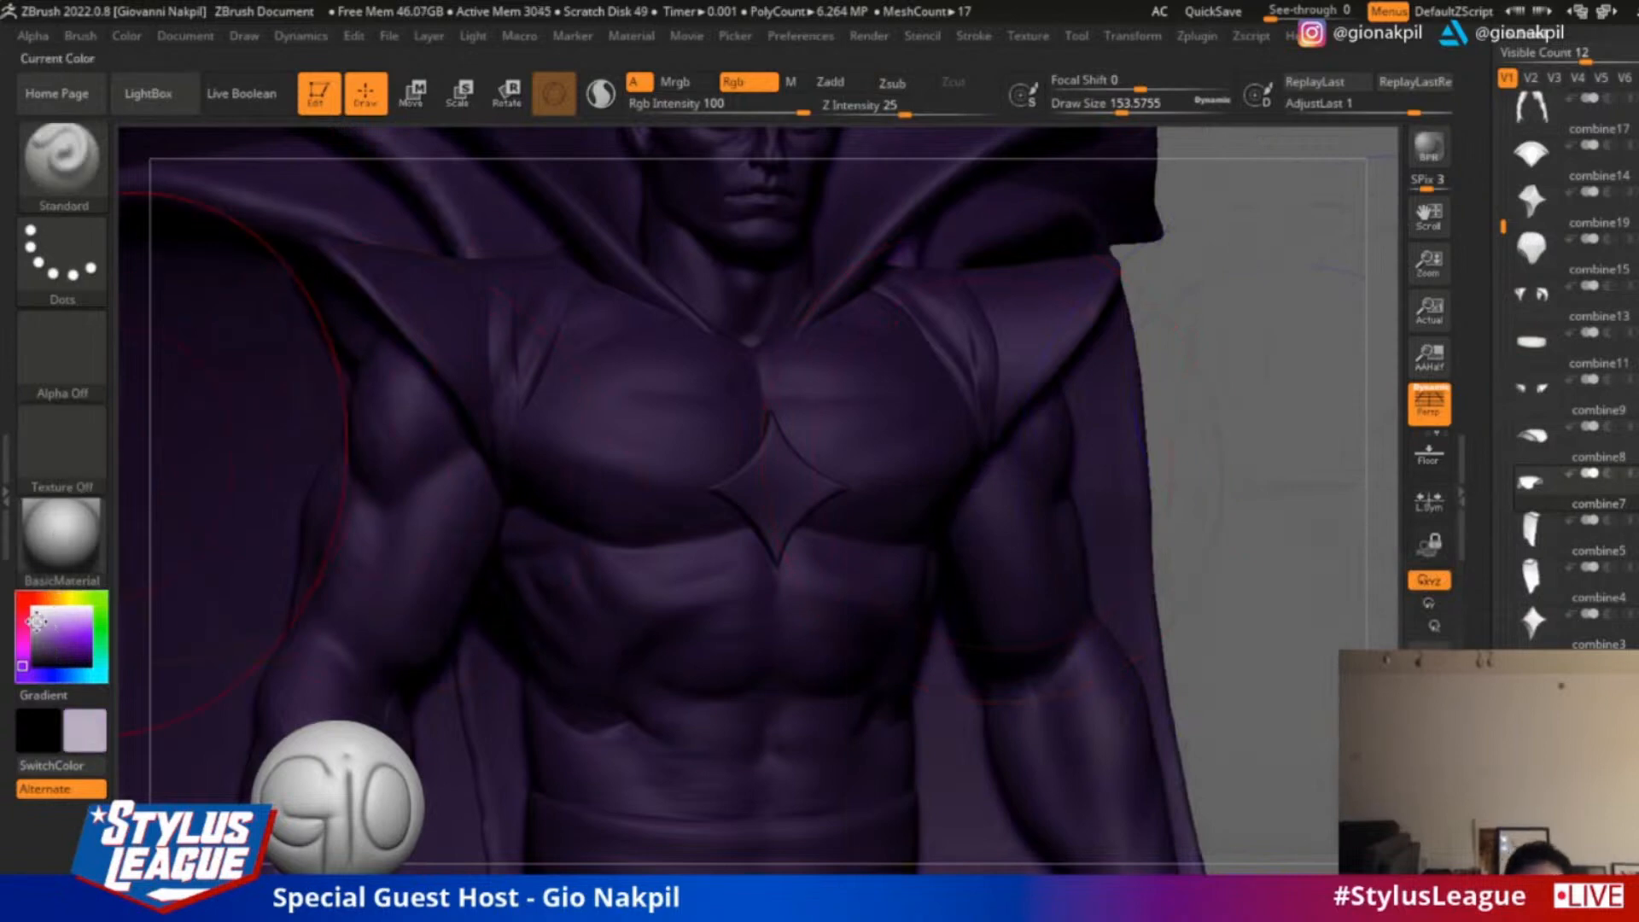
drag(36, 622, 34, 609)
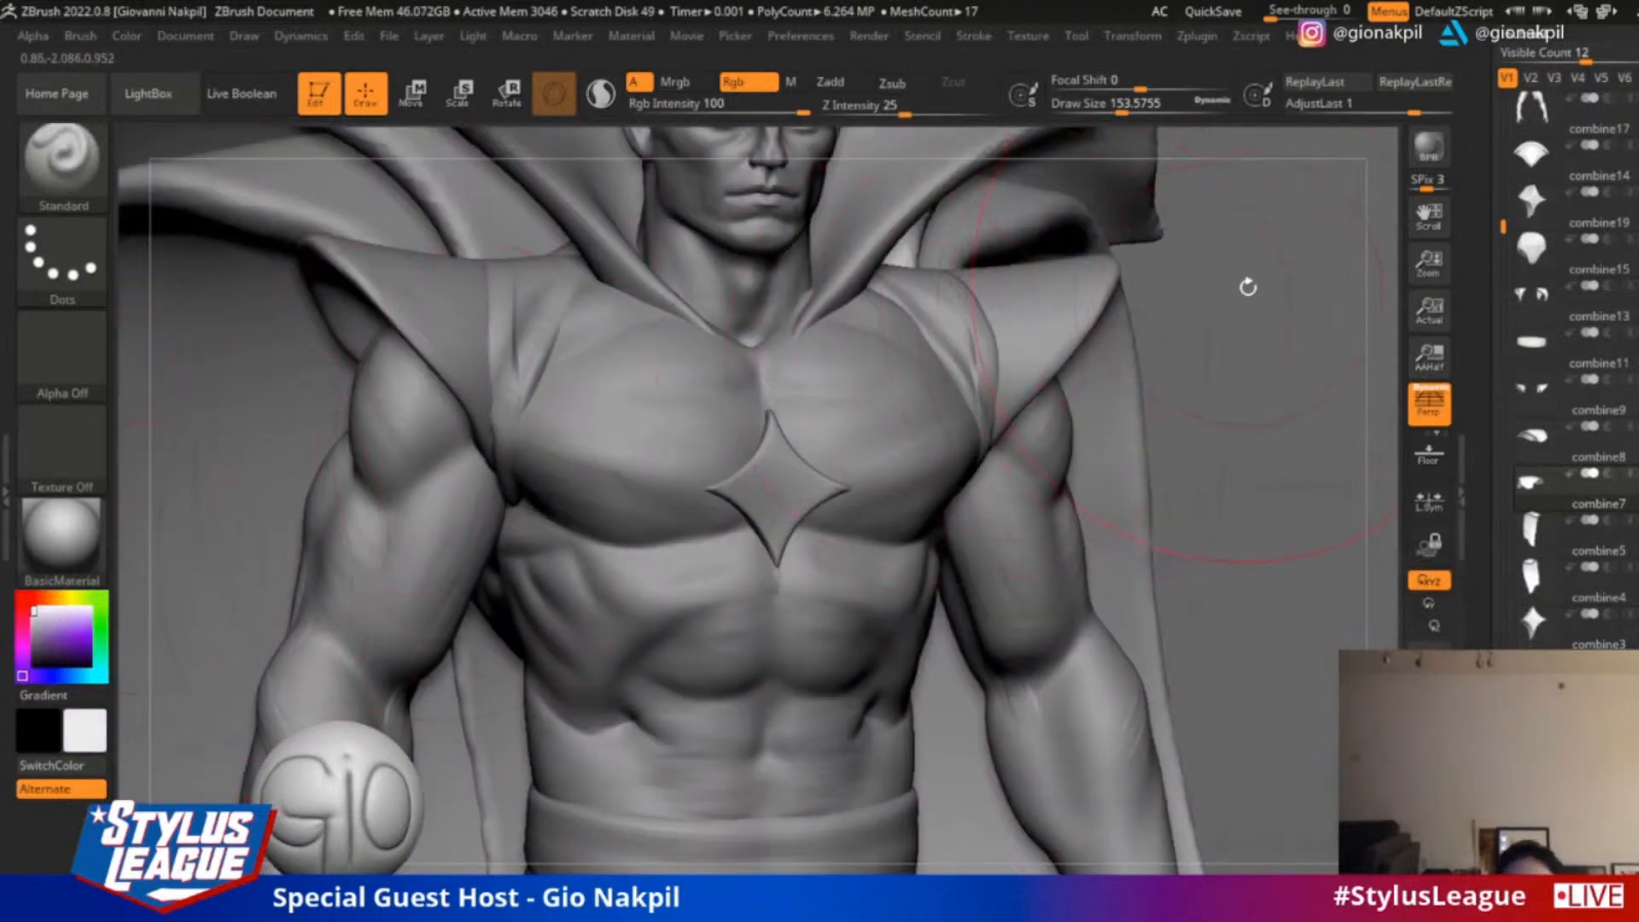
Frame the figure's head and chest and reduce the brush draw size to about 87
alt+drag(1247, 285, 1288, 395)
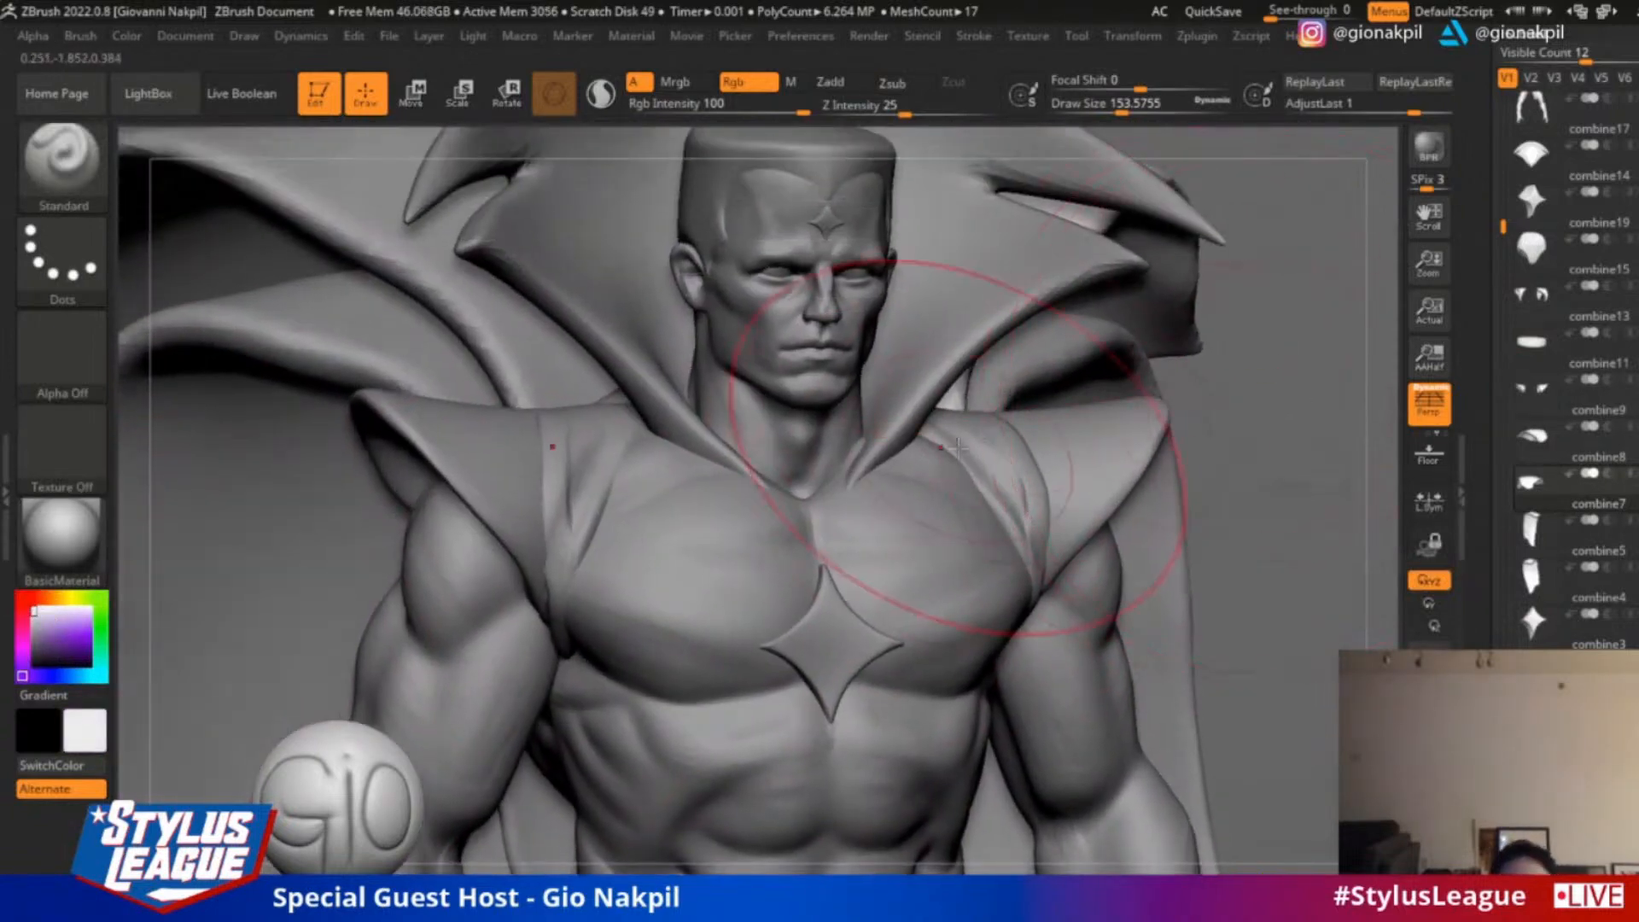
key(s)
drag(958, 448, 942, 448)
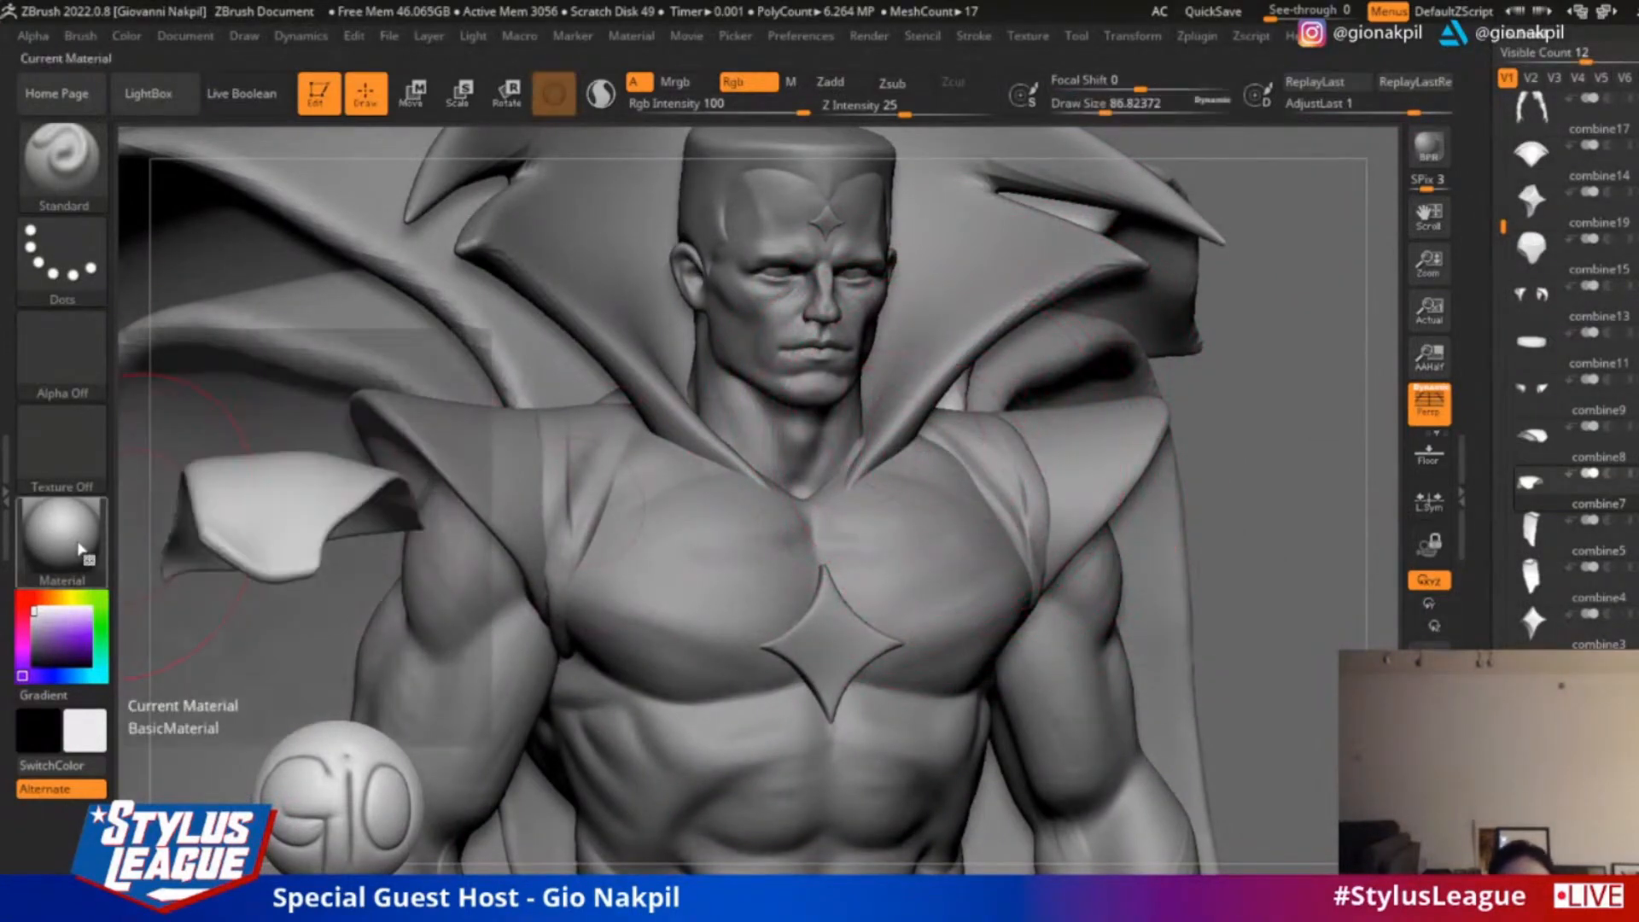
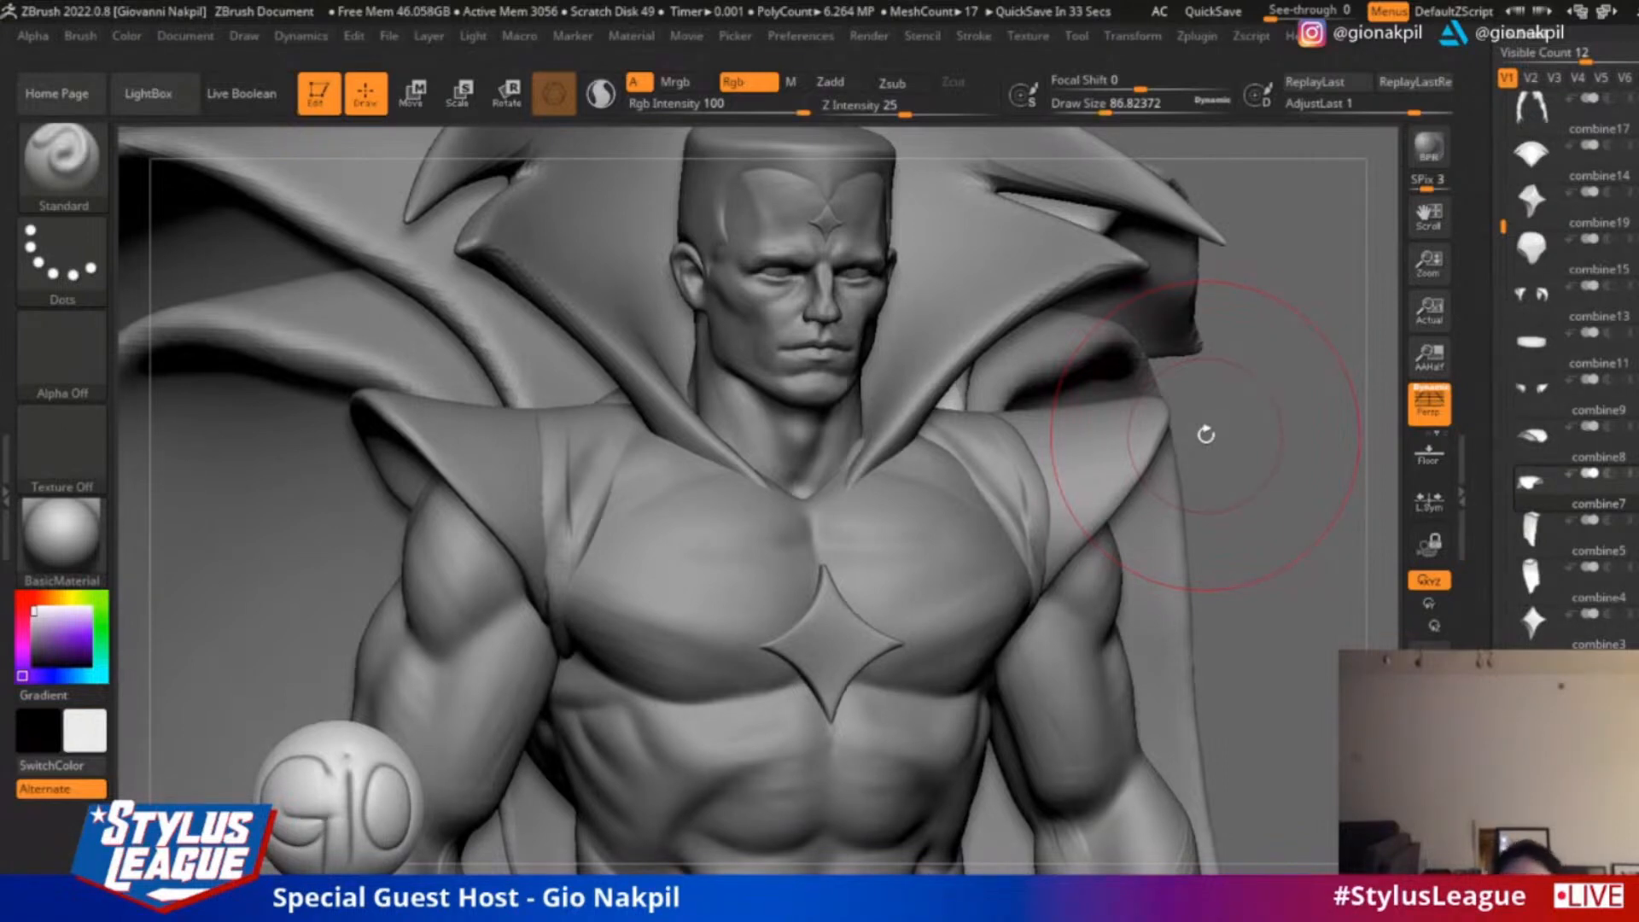
Select the pointed shoulder flares and switch to the ClayBuildup brush with a draw size of about 33
mouse_move(1237, 388)
mouse_down()
mouse_move(1257, 392)
mouse_move(1240, 367)
mouse_up()
key(s)
drag(640, 478, 622, 479)
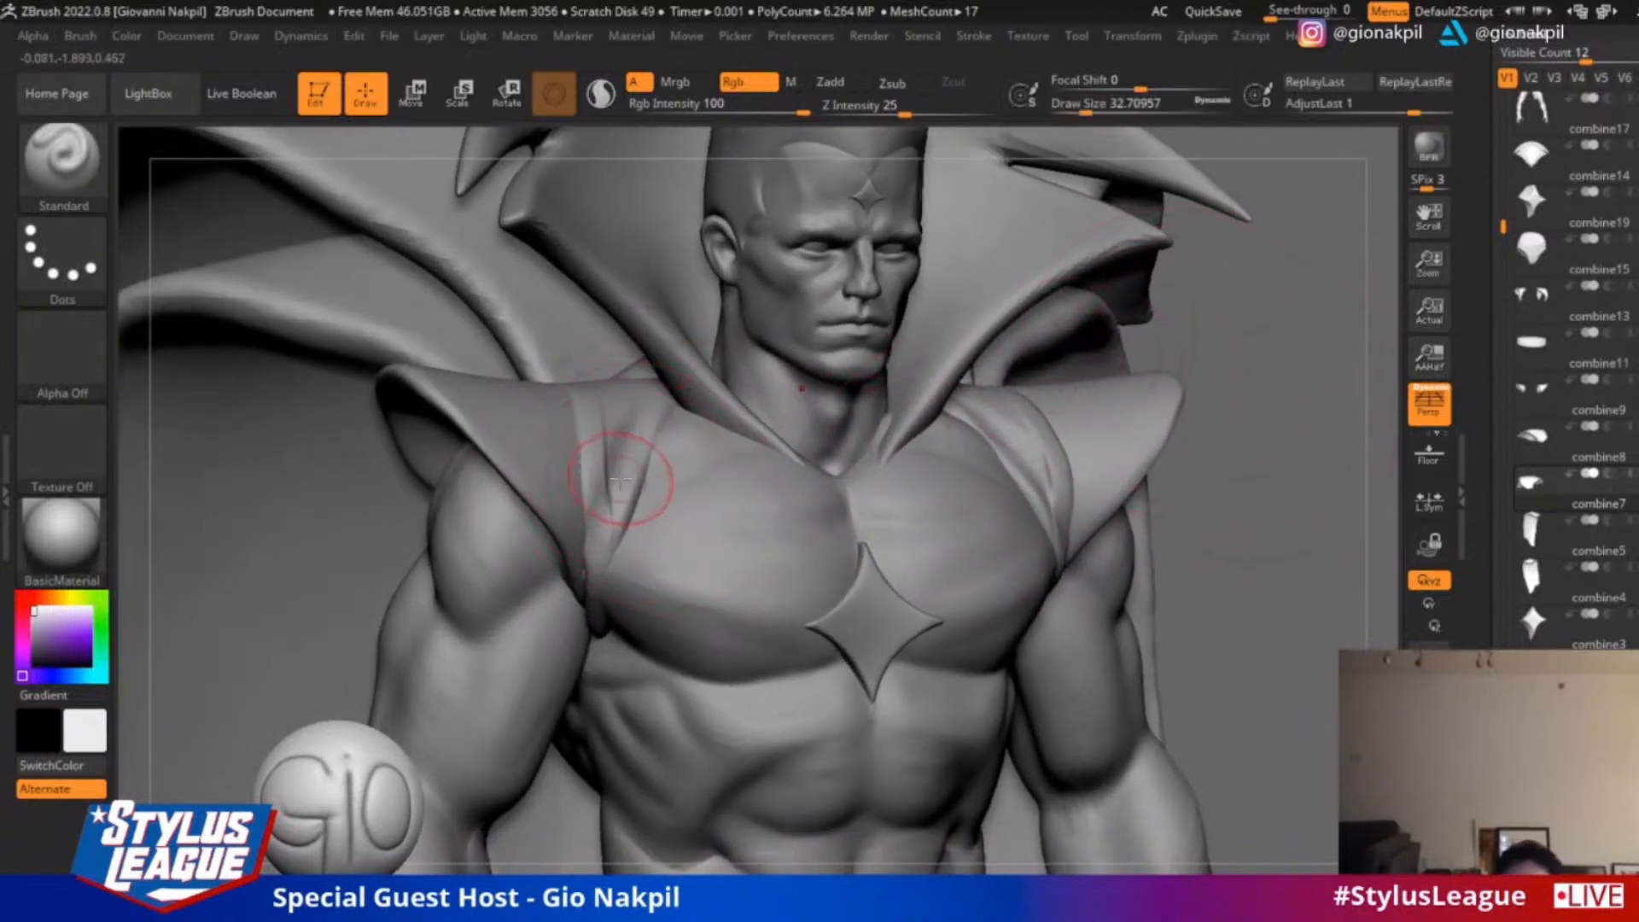
alt+click(539, 432)
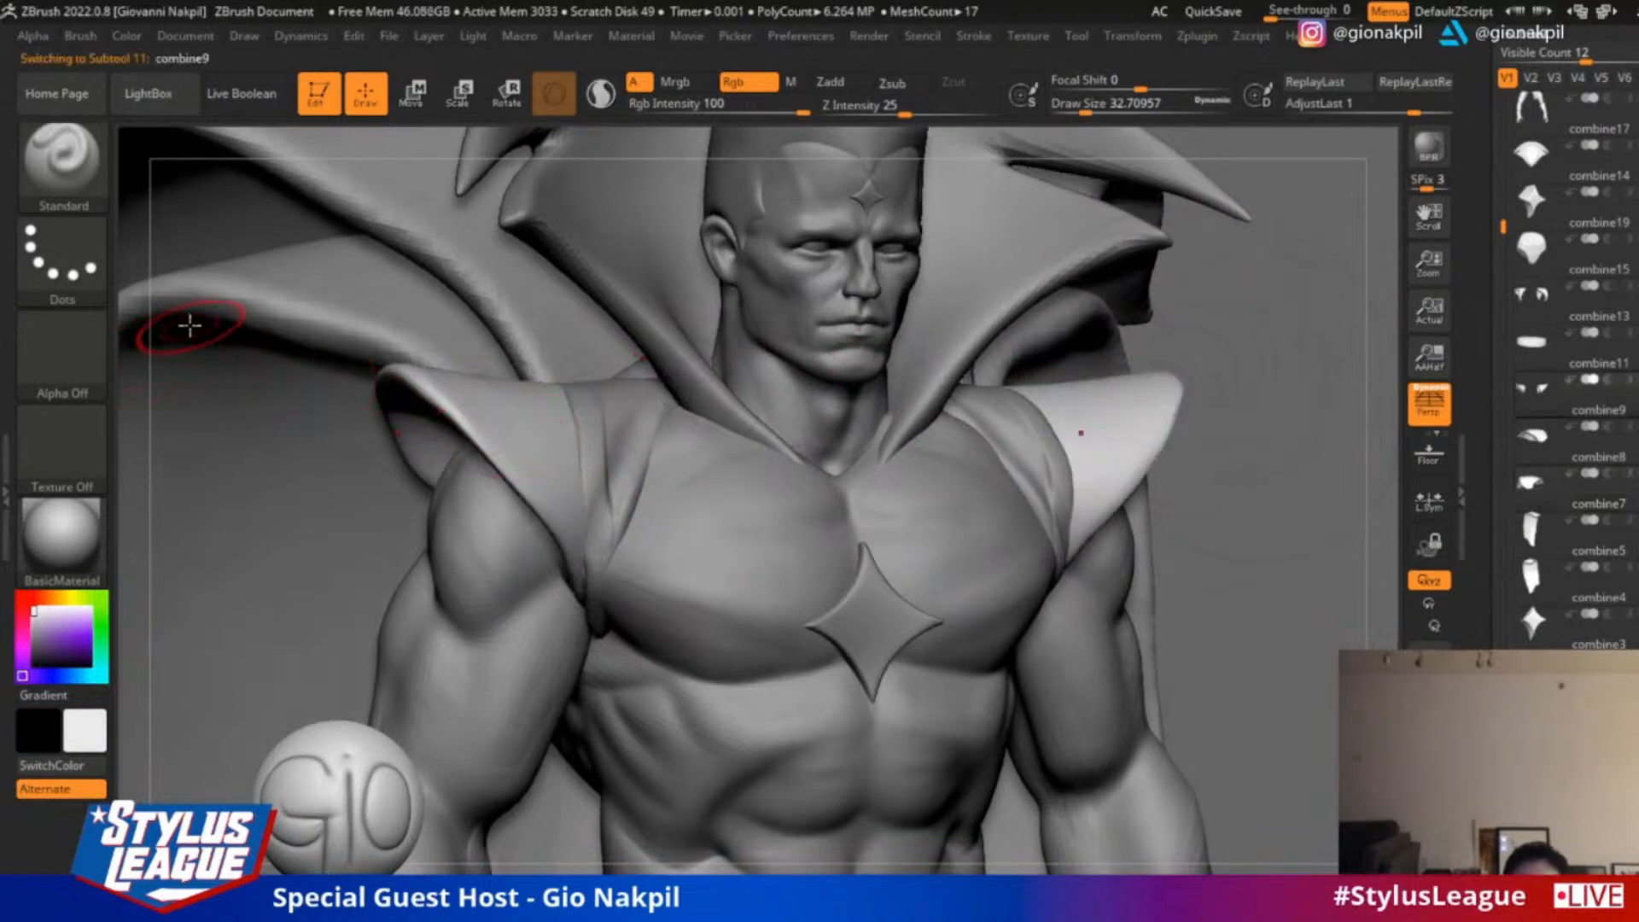
click(85, 184)
click(278, 145)
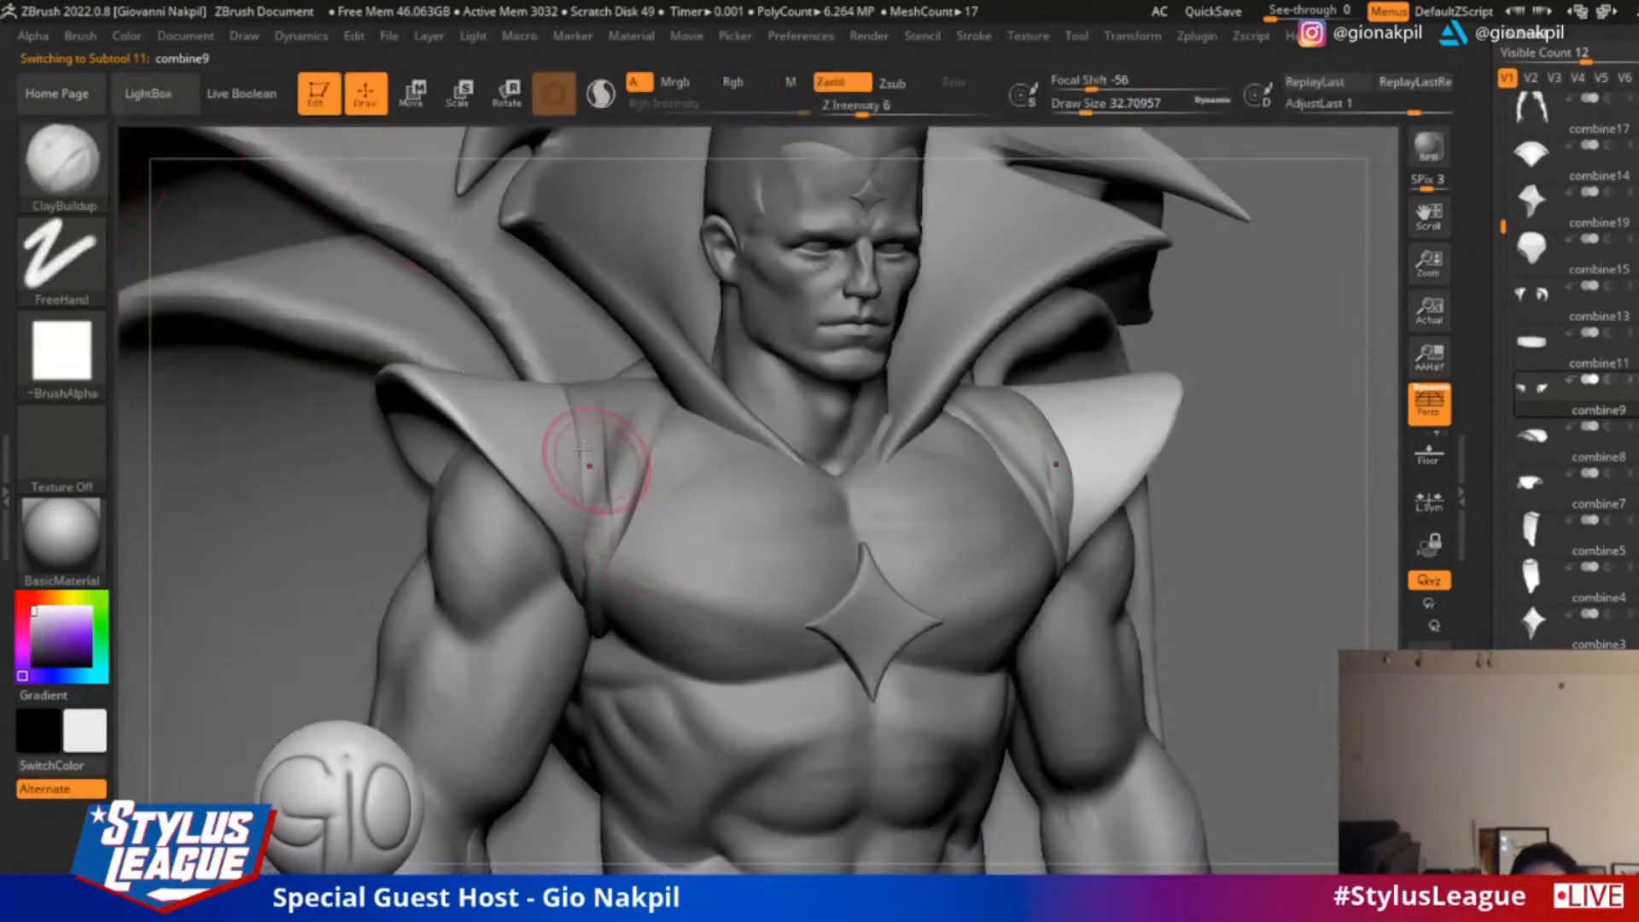
Select the shoulder straps and sculpt fine cloth folds into them with ClayBuildup, reducing the draw size to about 13
alt+click(626, 459)
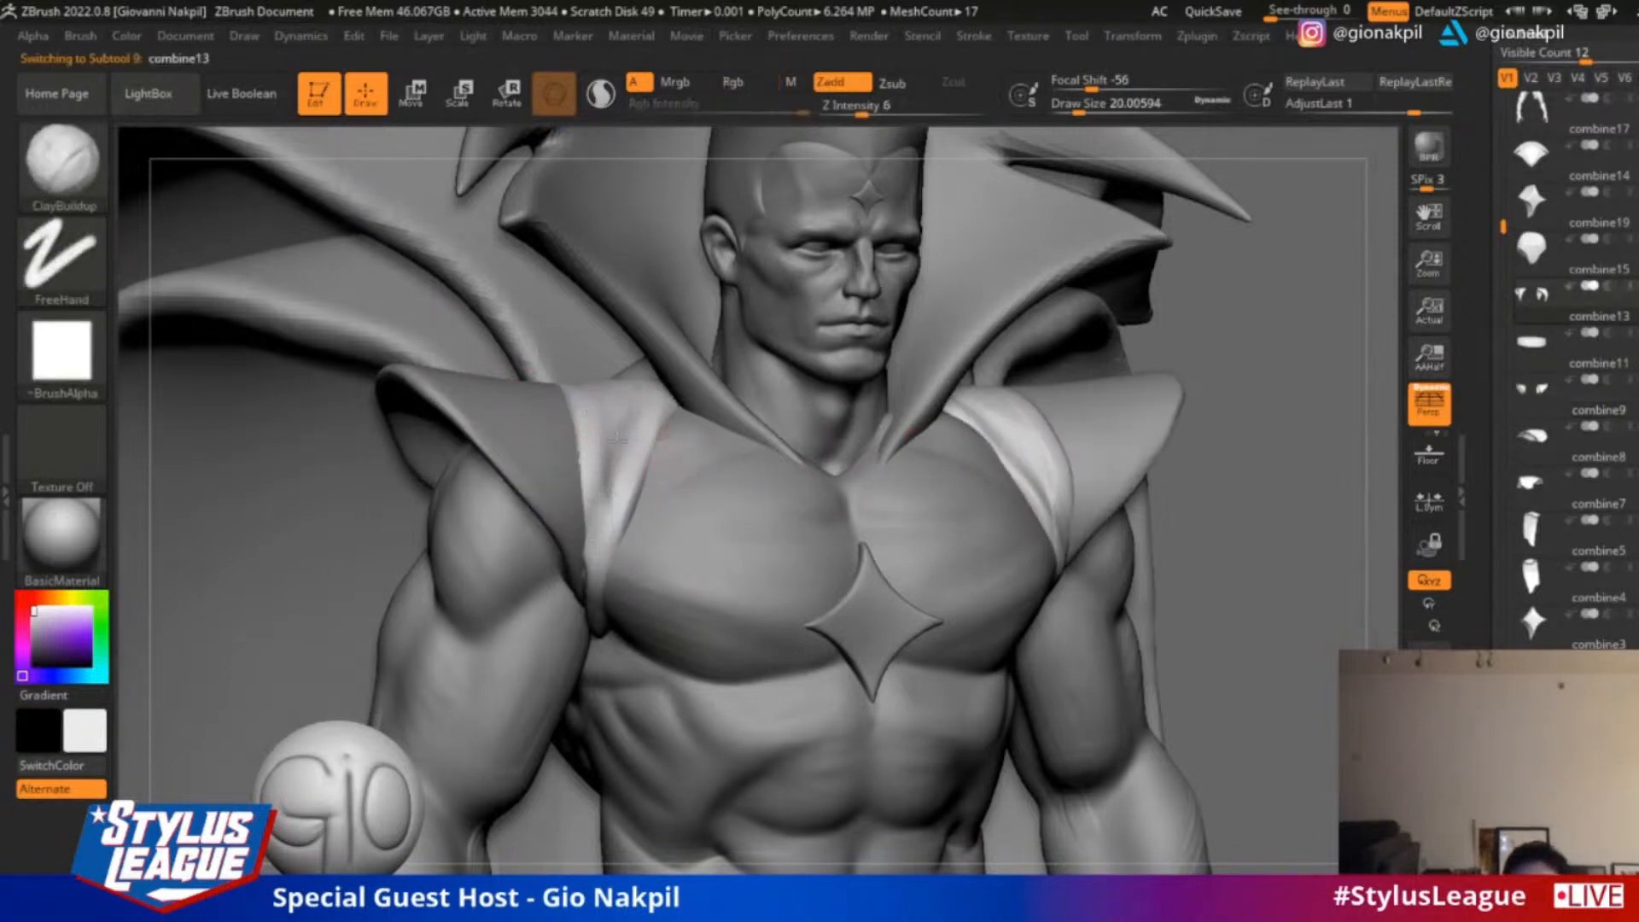
drag(633, 410, 601, 494)
mouse_move(643, 392)
mouse_down()
mouse_move(575, 555)
mouse_move(566, 391)
mouse_move(575, 501)
mouse_move(581, 443)
mouse_up()
key(s)
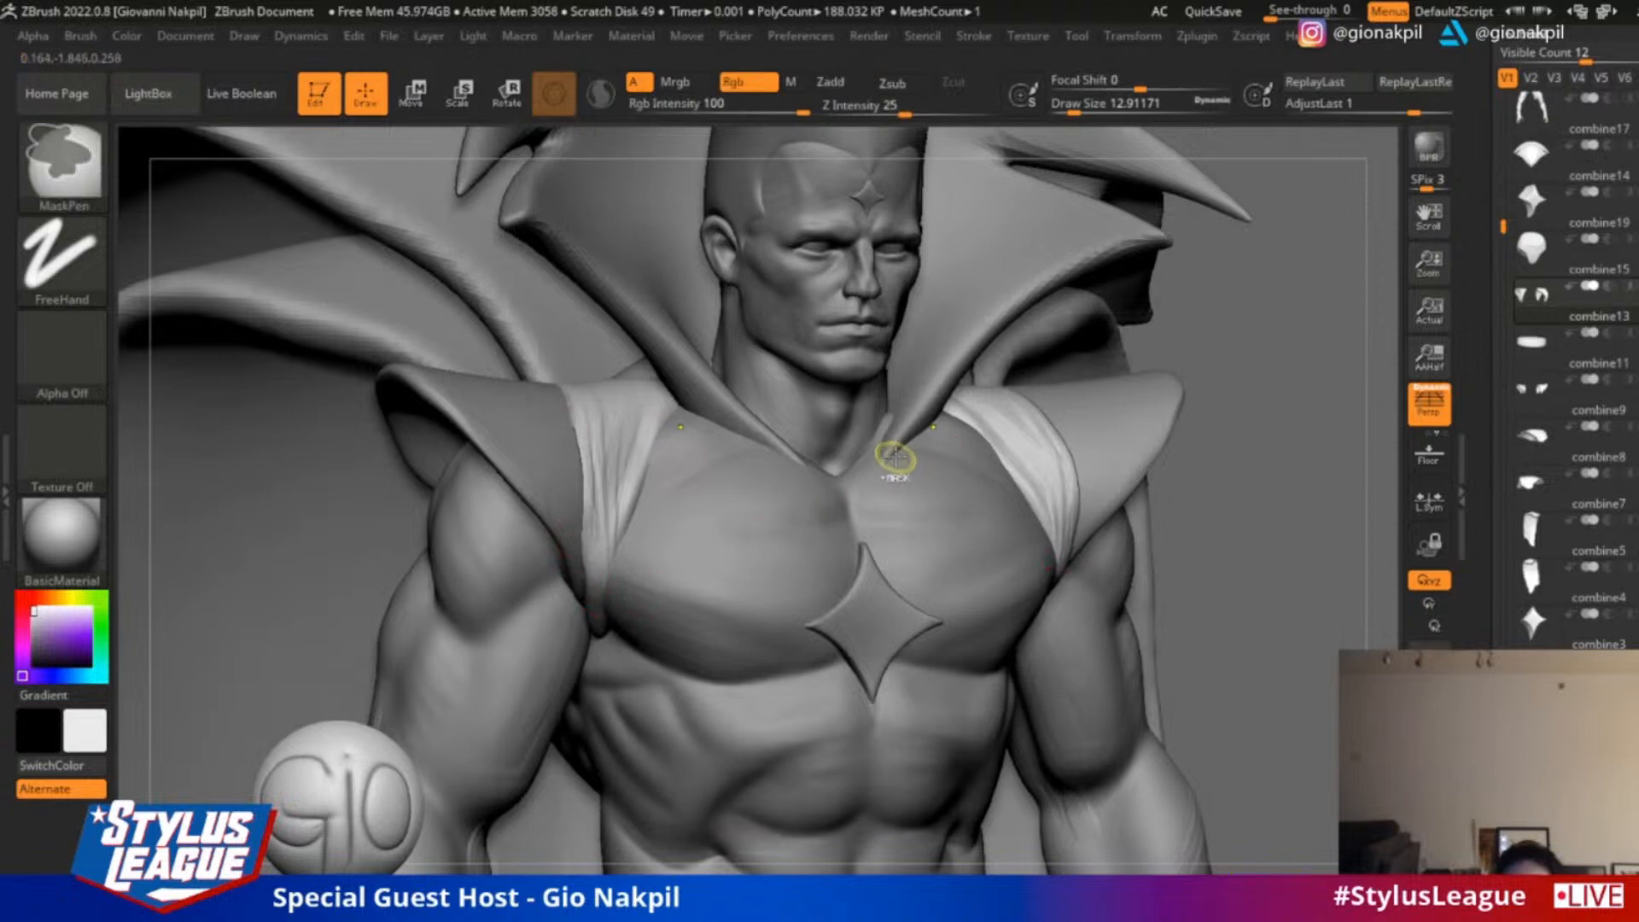
key(ctrl+z)
drag(1258, 327, 1212, 329)
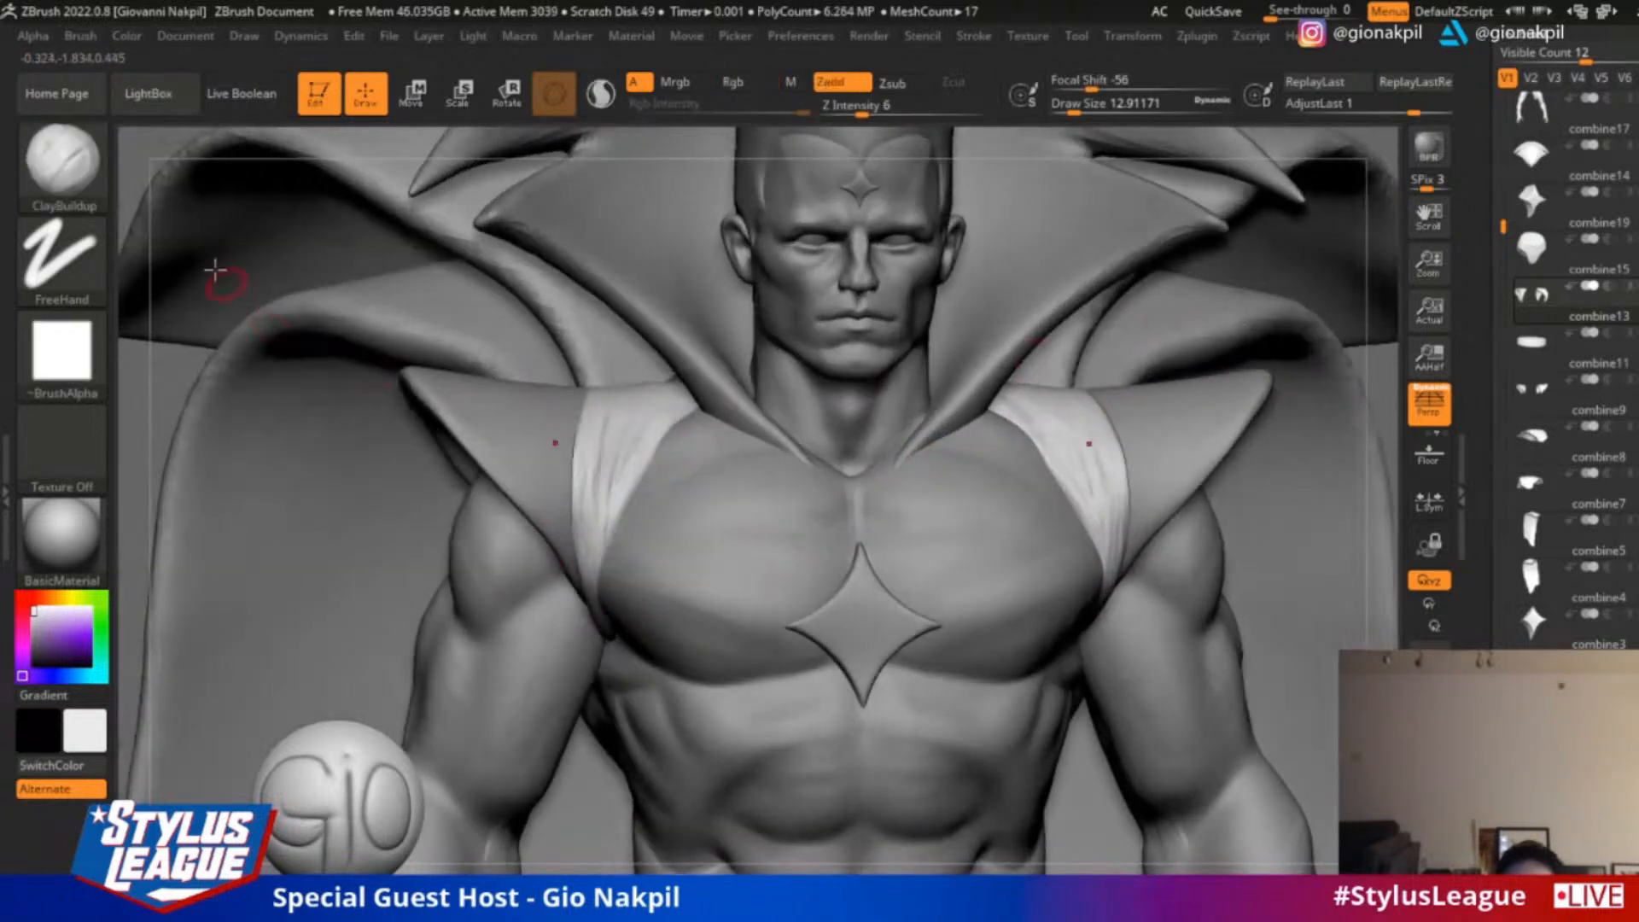
Enable BackfaceMask auto masking for the ClayBuildup brush
click(84, 38)
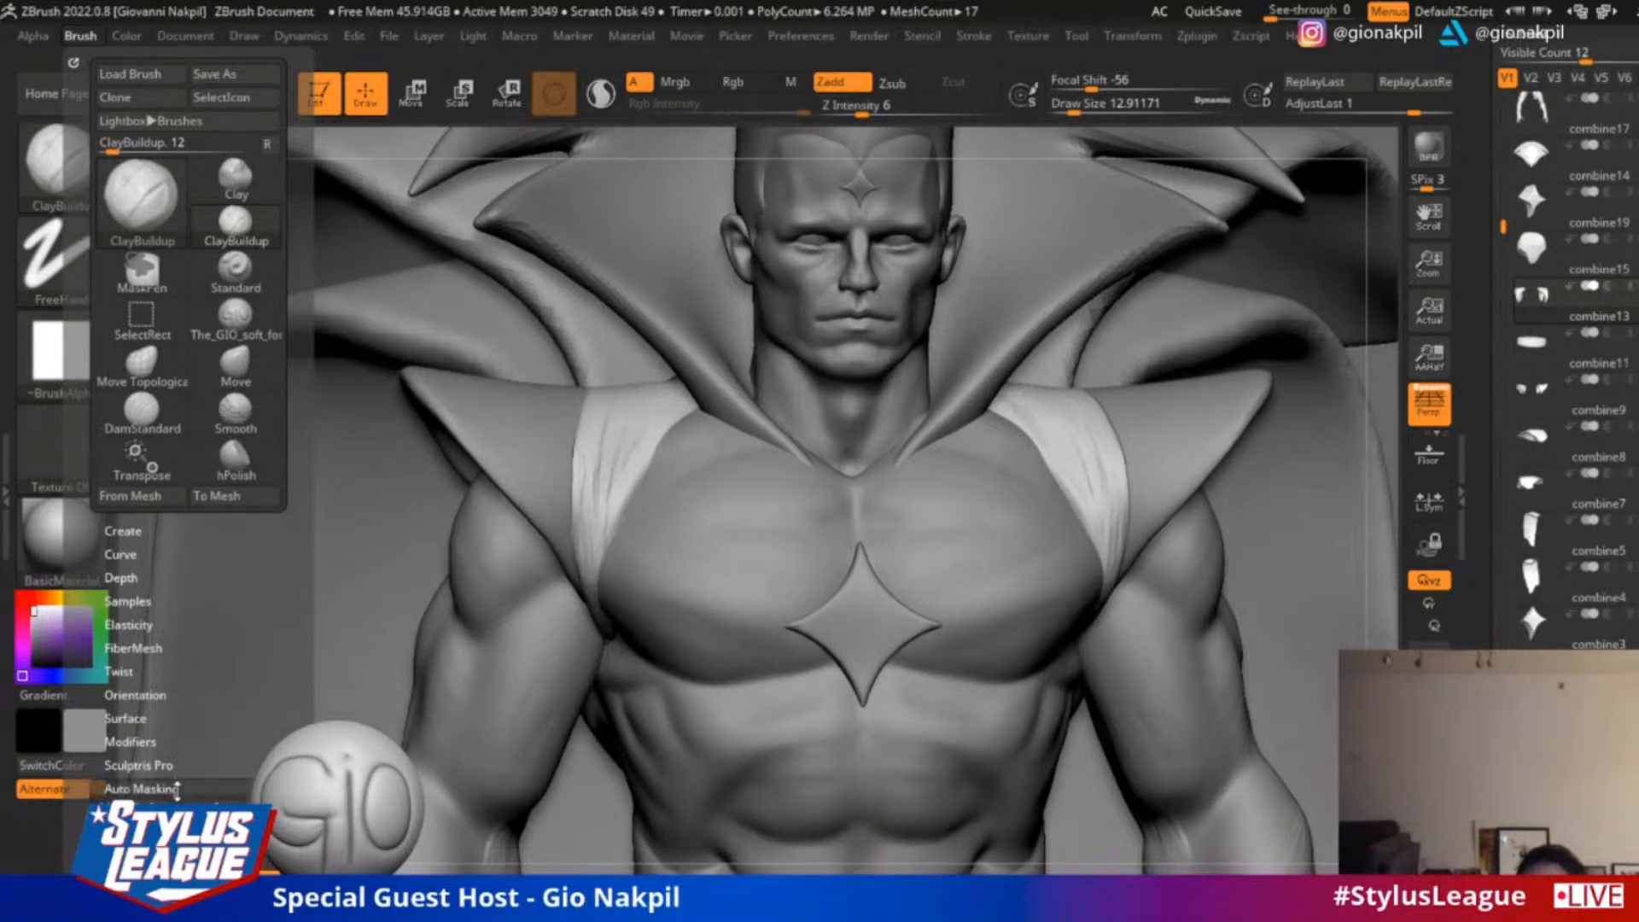
click(141, 789)
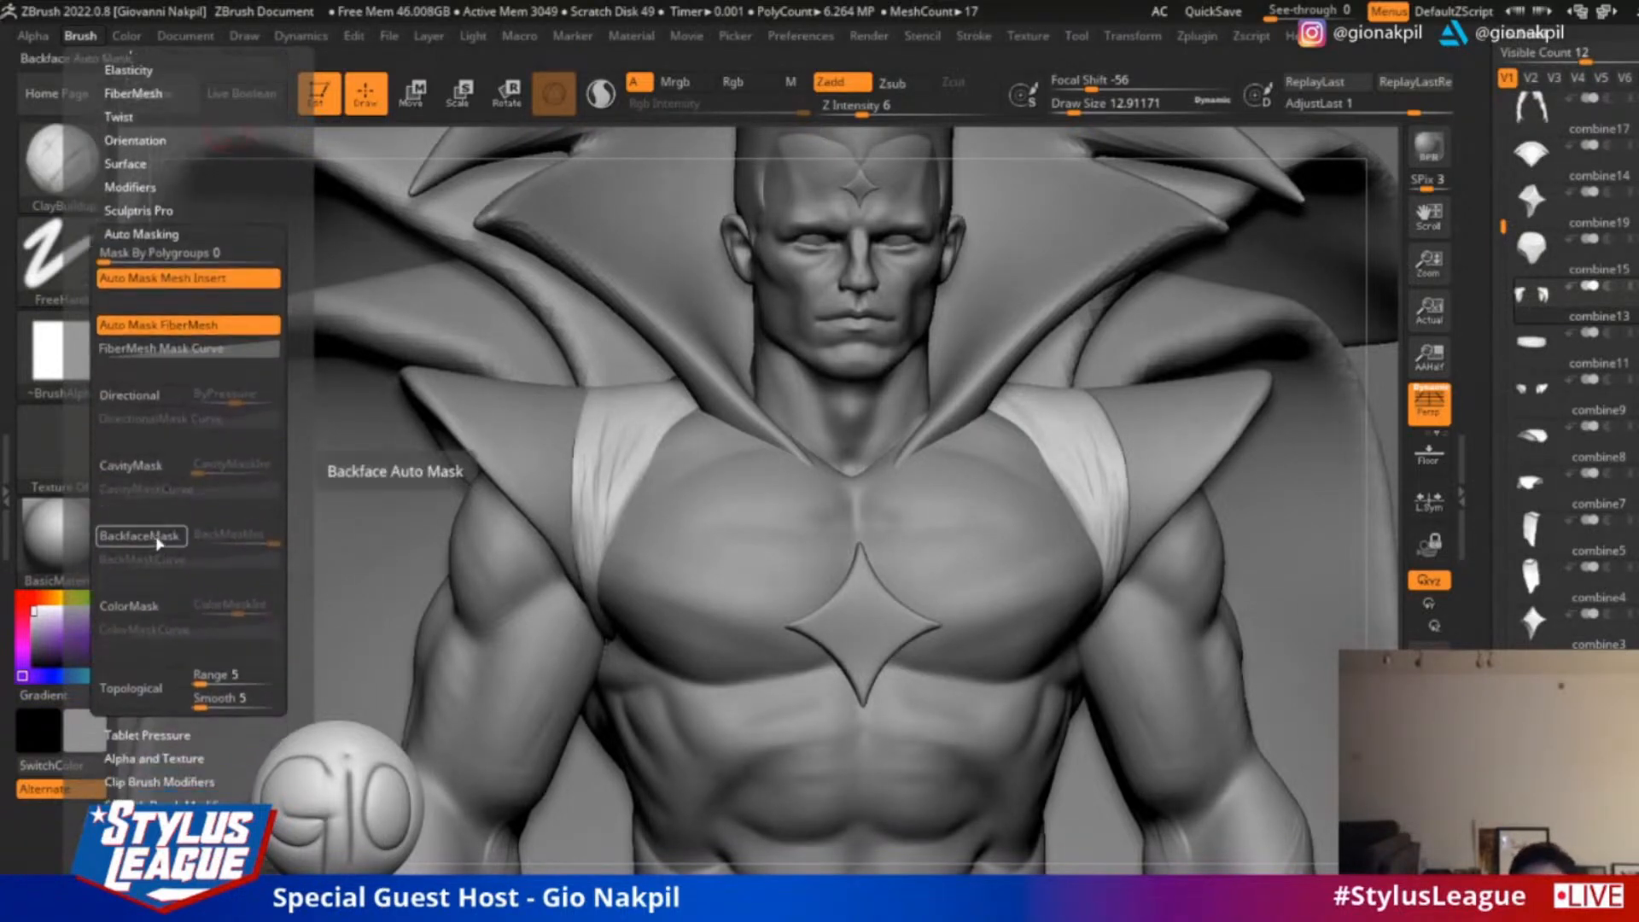
click(139, 535)
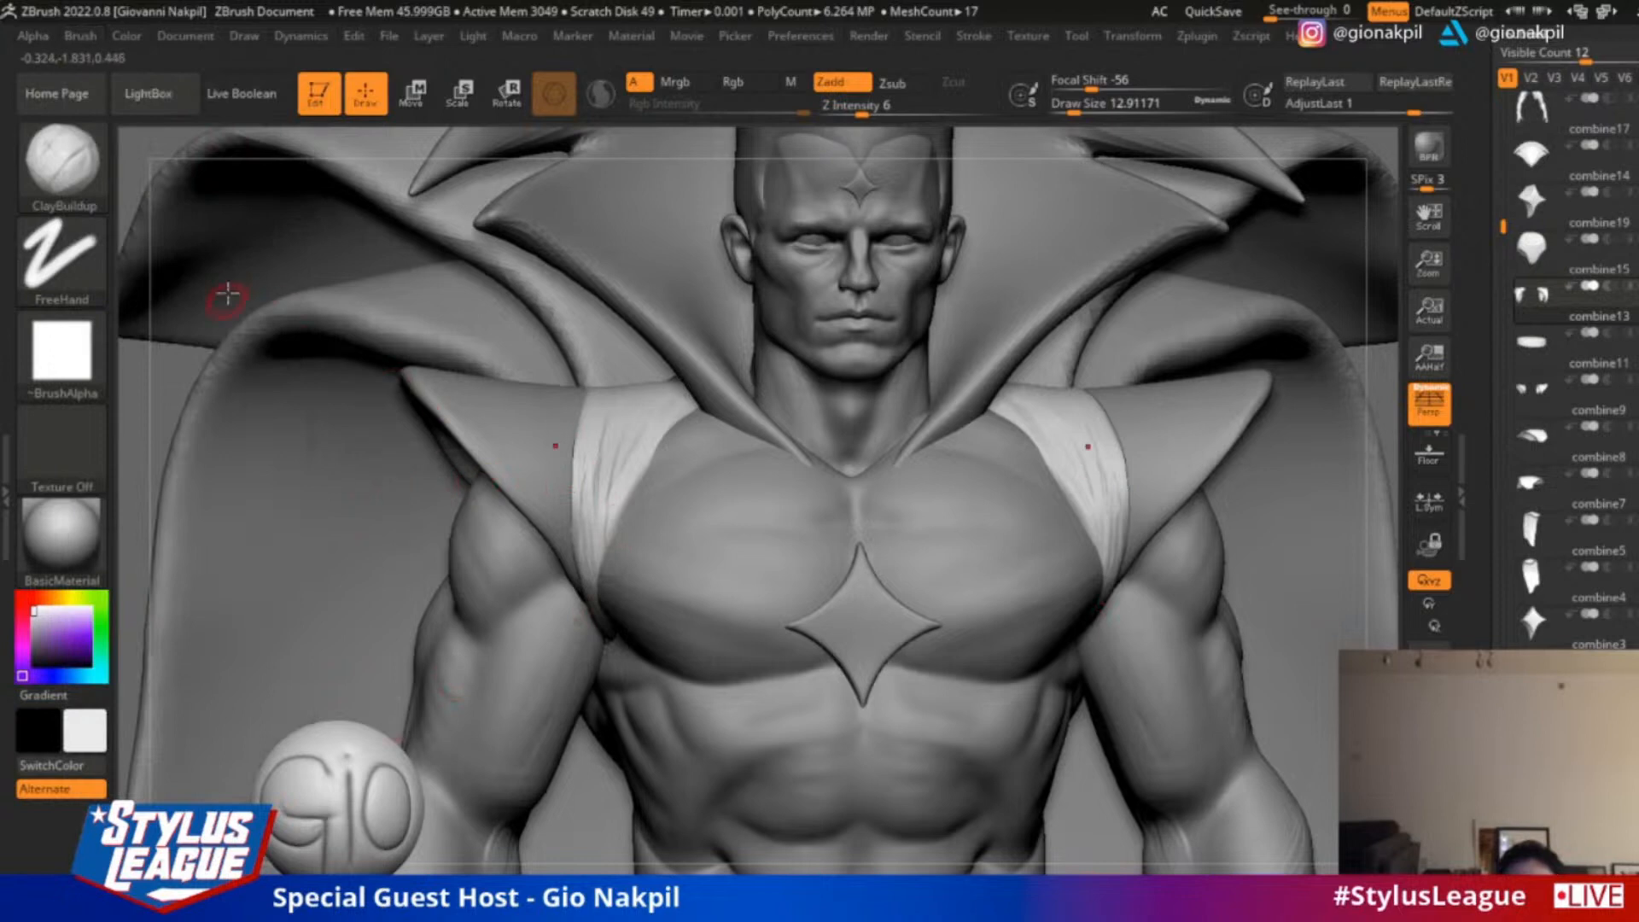
Build up the folds along the strap's outer edge and smooth them, enlarging the draw size to 28.75
drag(184, 363, 248, 423)
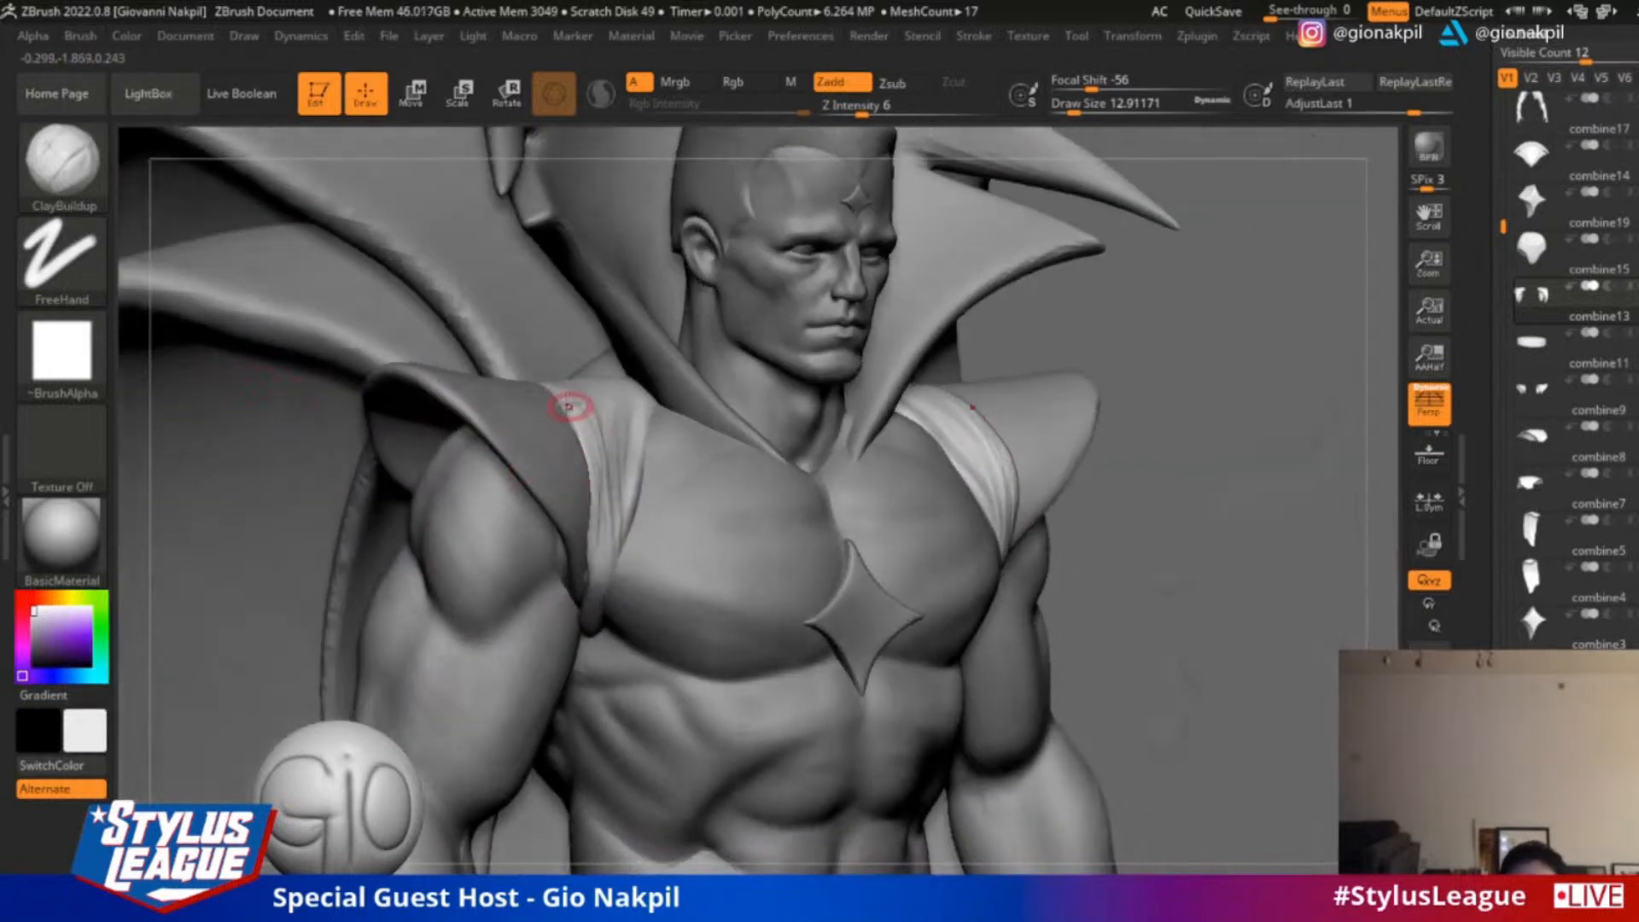
drag(570, 408, 584, 512)
key(shift)
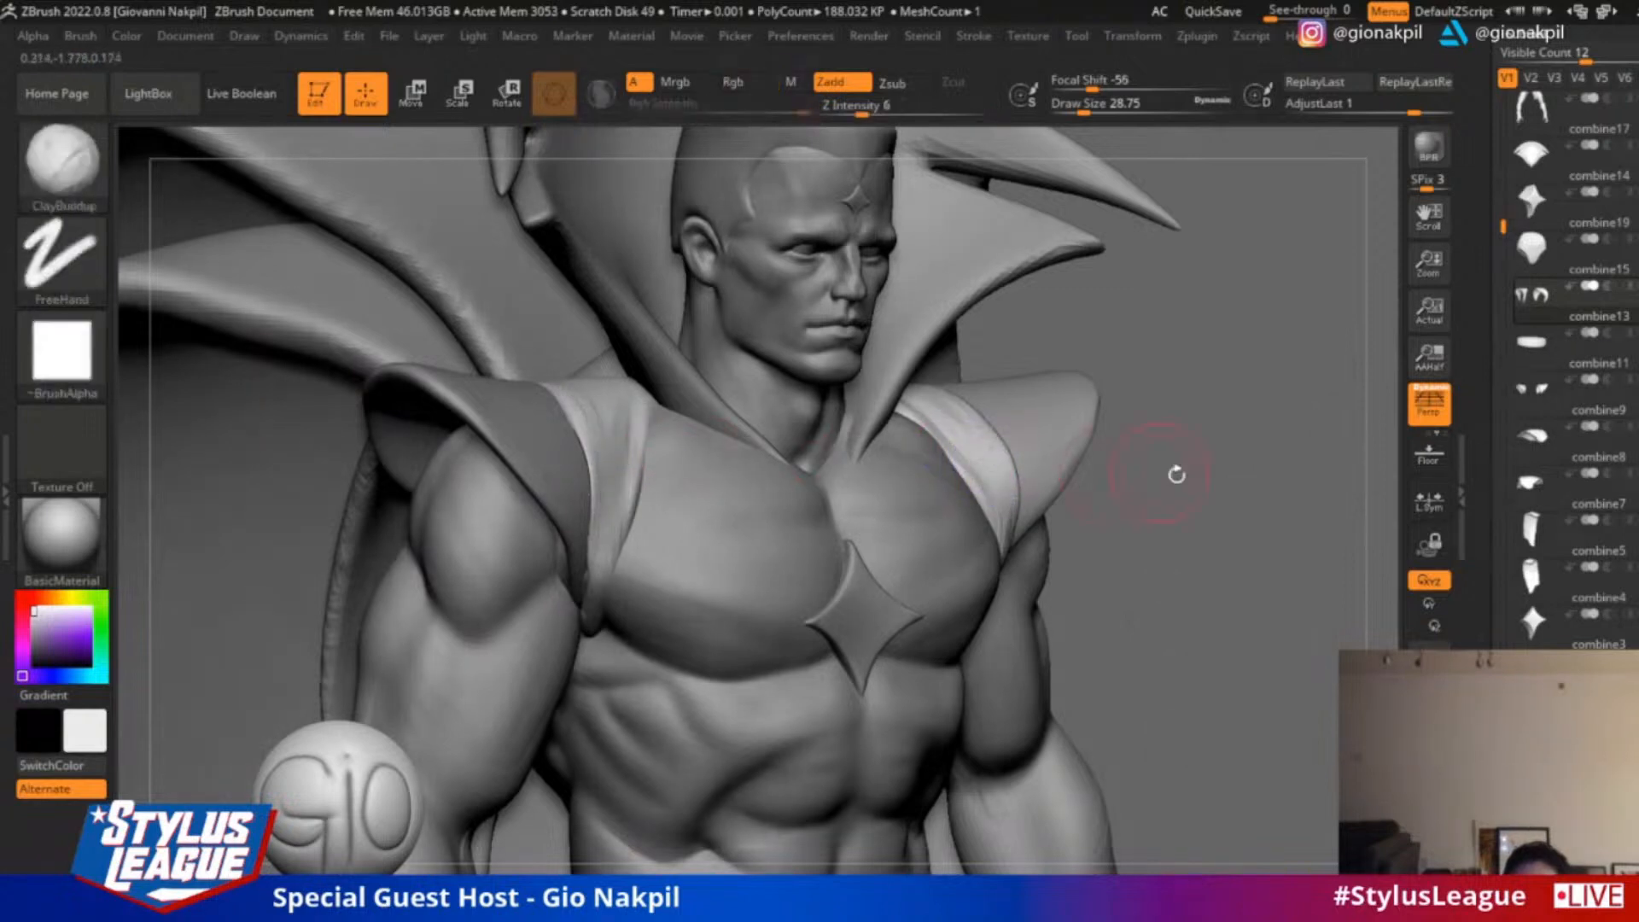
mouse_move(1170, 469)
mouse_down()
mouse_move(1184, 474)
mouse_move(1182, 346)
mouse_up()
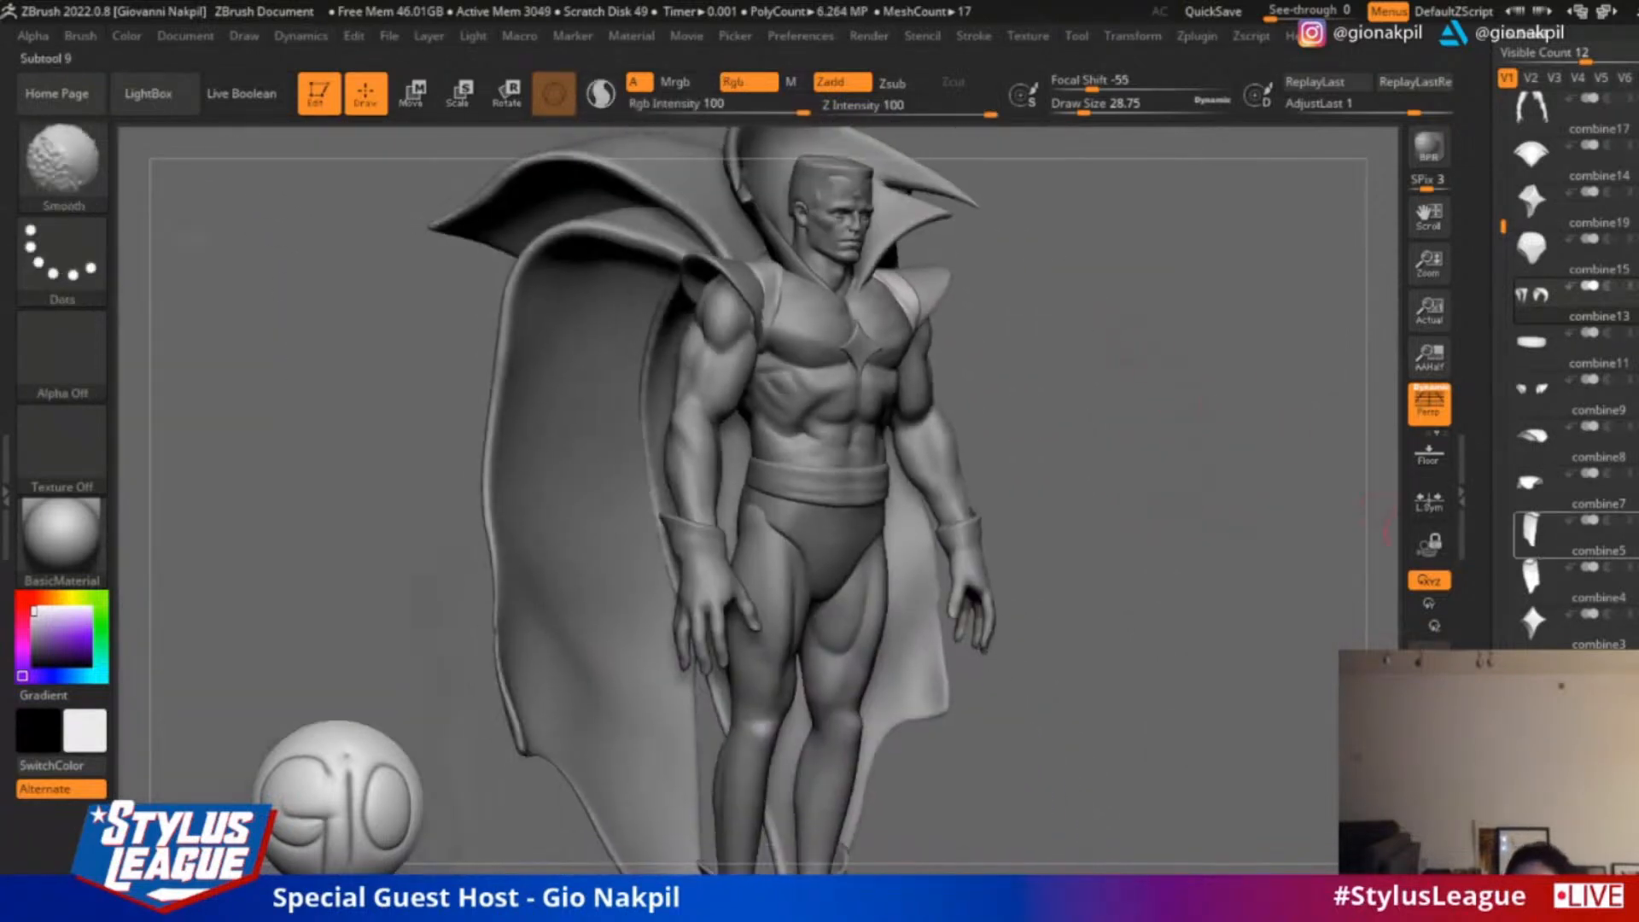
Turn polypaint display back on for all subtools and show the winged creature in front of the full figure
shift+click(1632, 546)
shift+click(1632, 525)
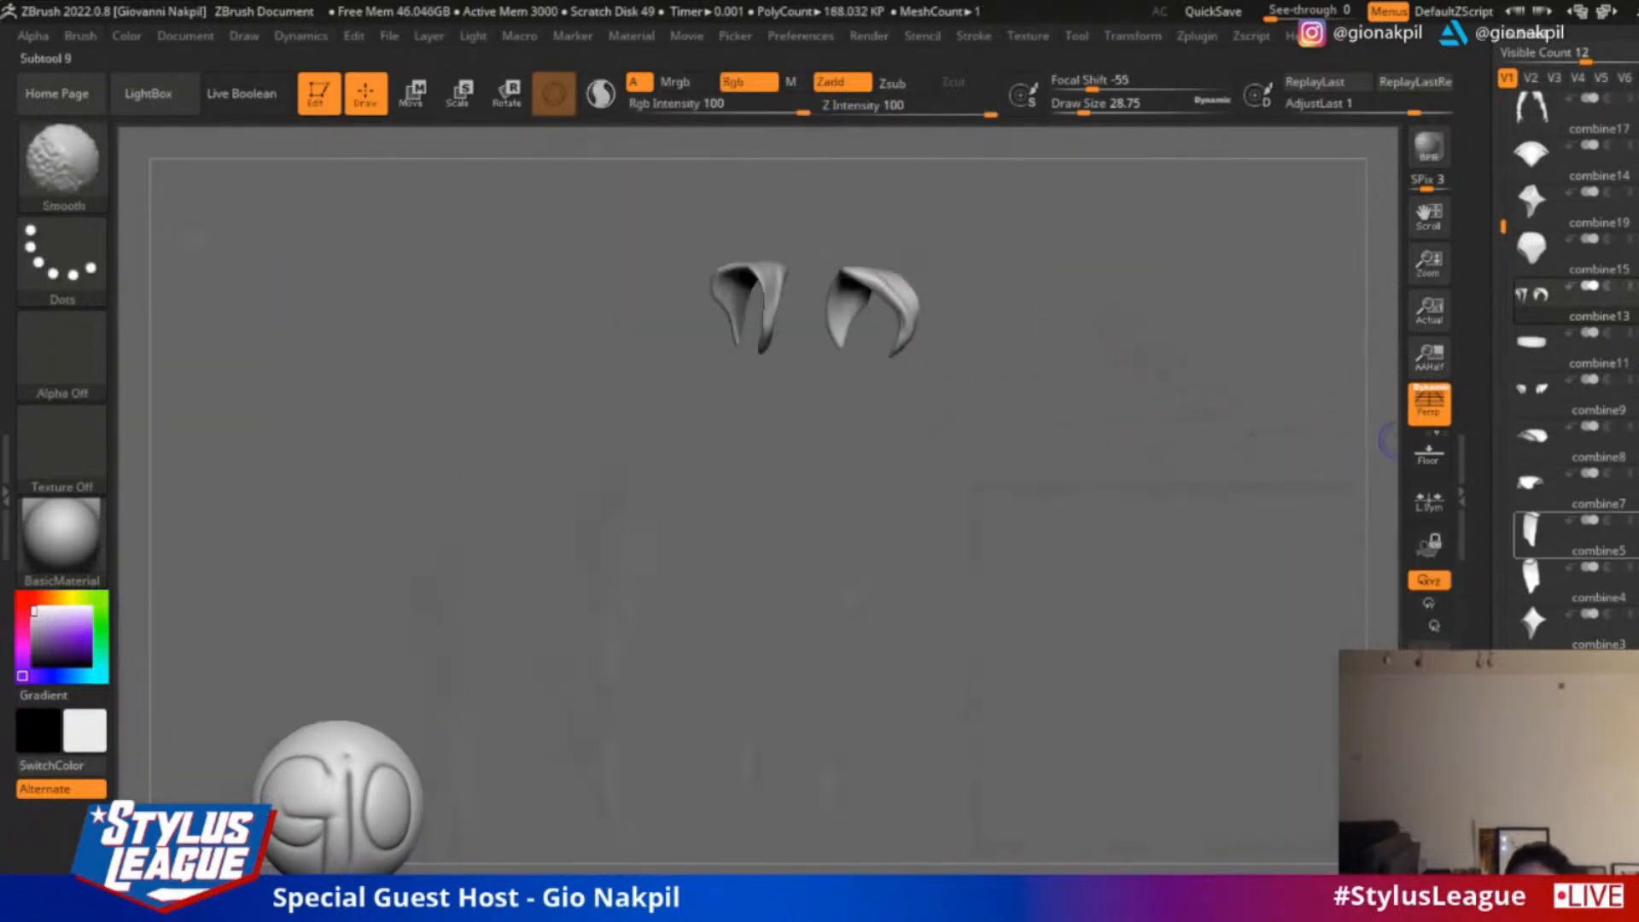
mouse_move(1262, 317)
mouse_down()
mouse_move(1269, 304)
mouse_move(1317, 351)
mouse_move(1253, 411)
mouse_move(1213, 419)
mouse_up()
shift+click(1628, 429)
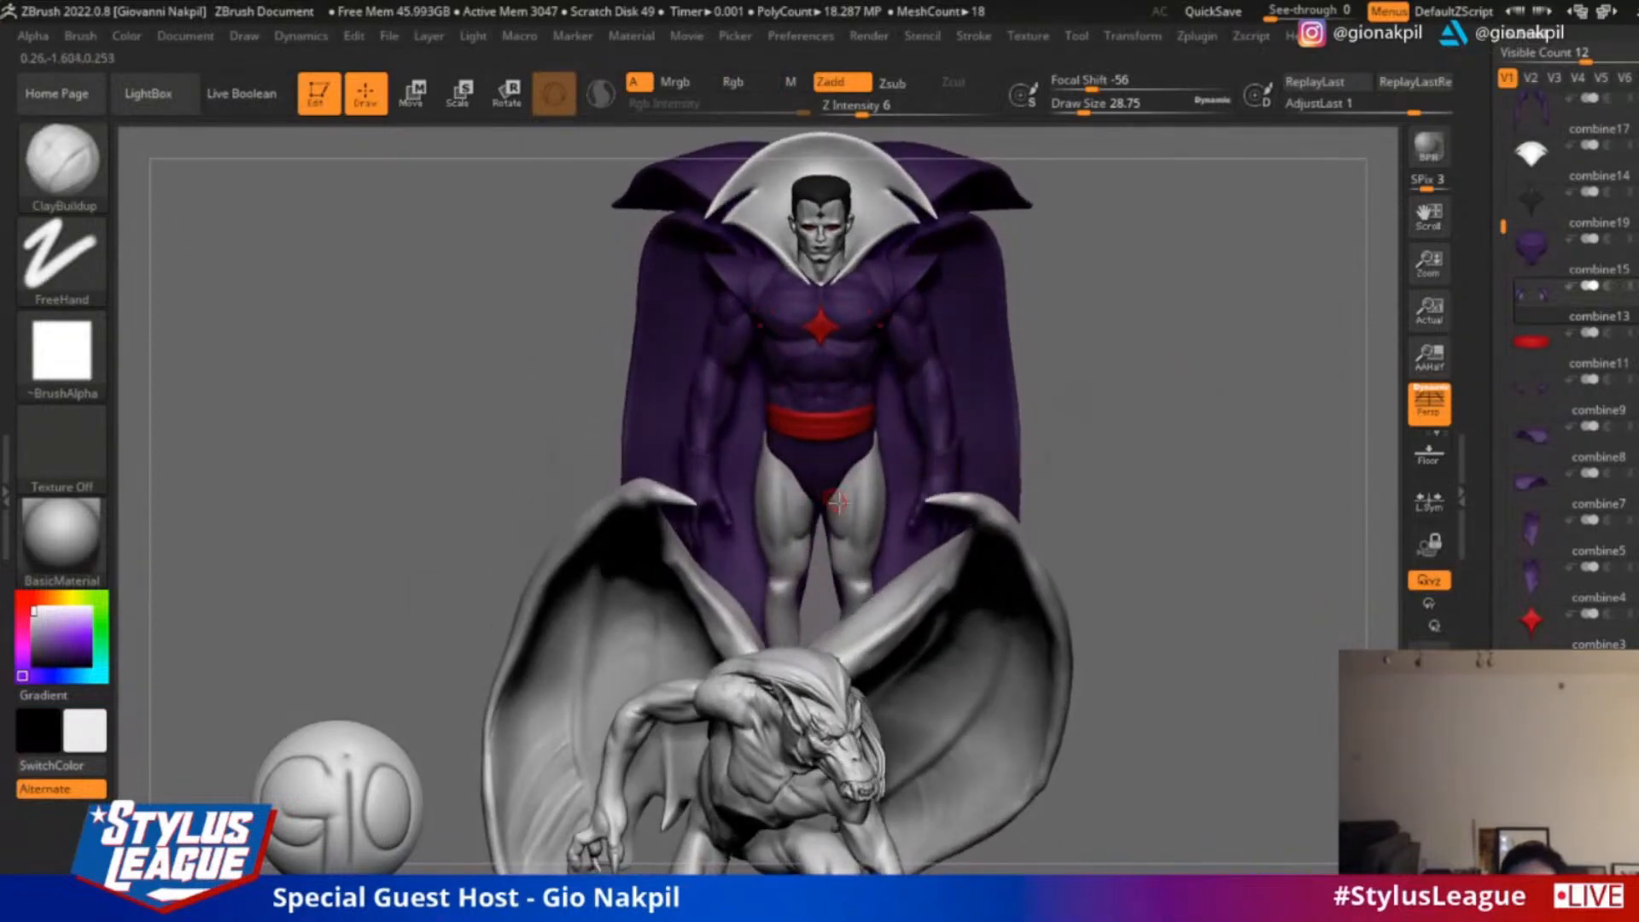
Select the legs, sample the suit's dark purple (R 63, G 36, B 86) and fill them with it
alt+click(859, 499)
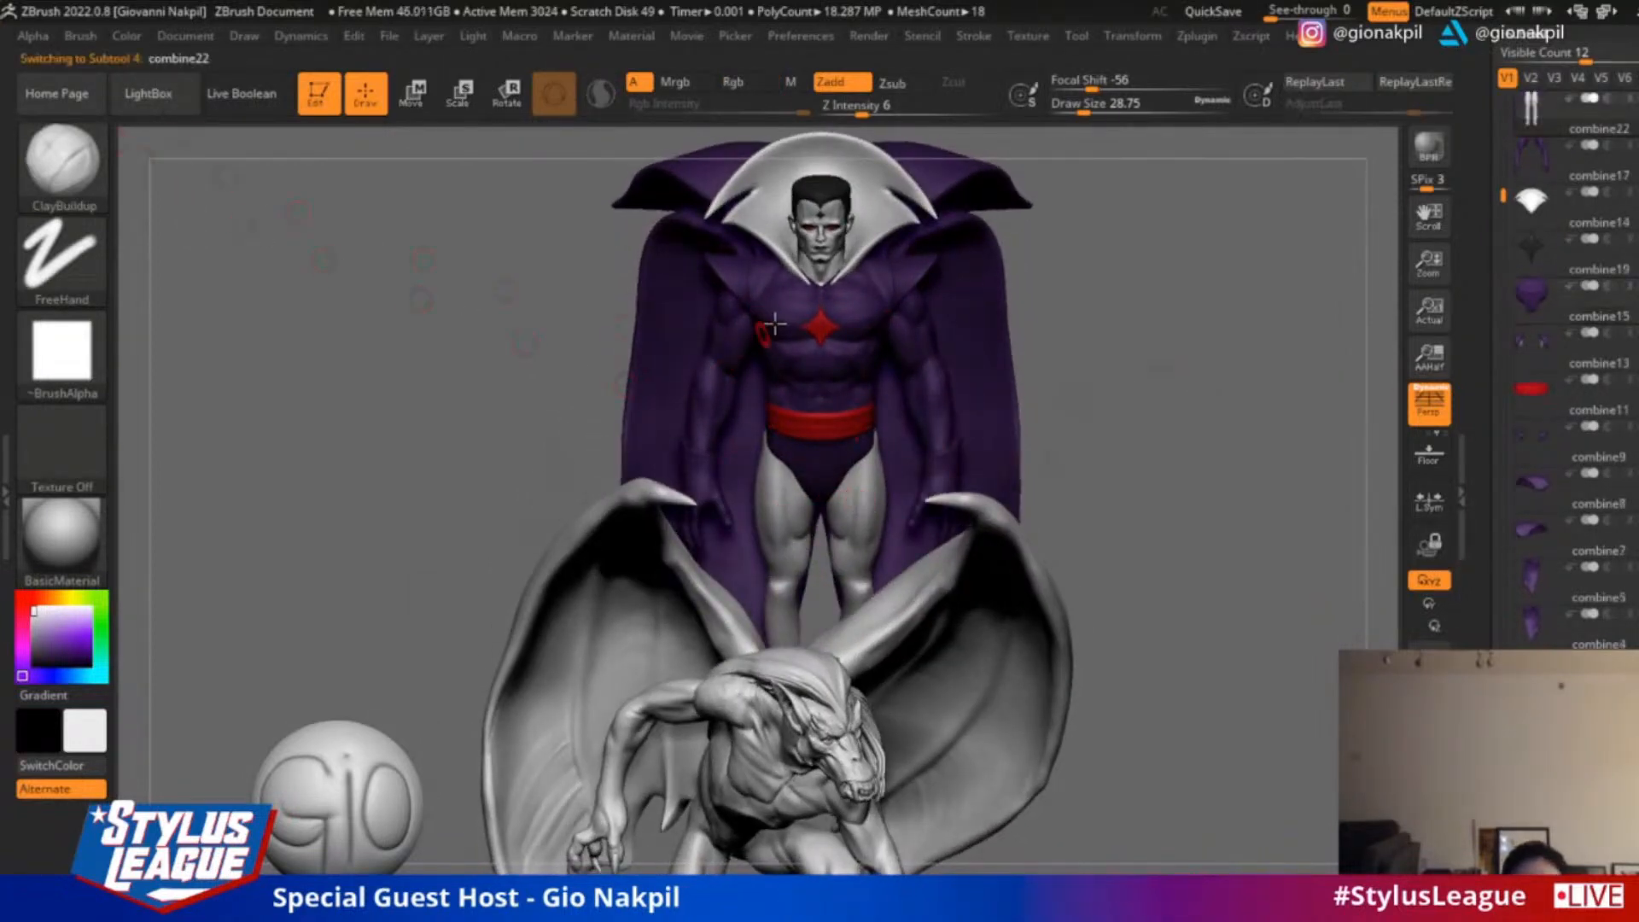
key(c)
click(126, 36)
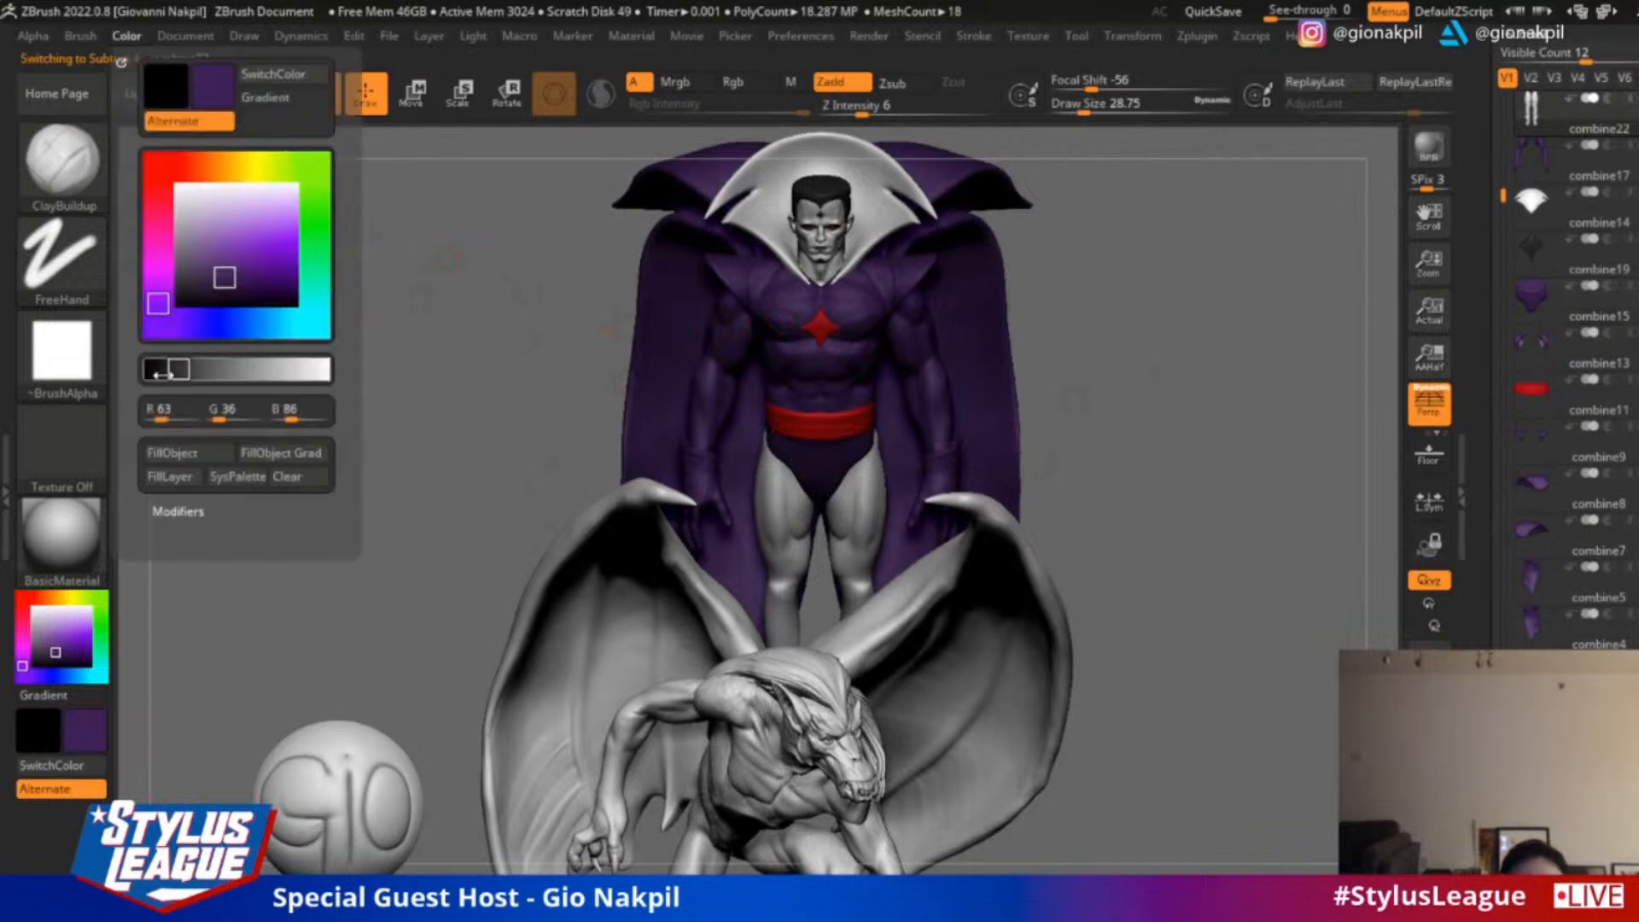
click(181, 454)
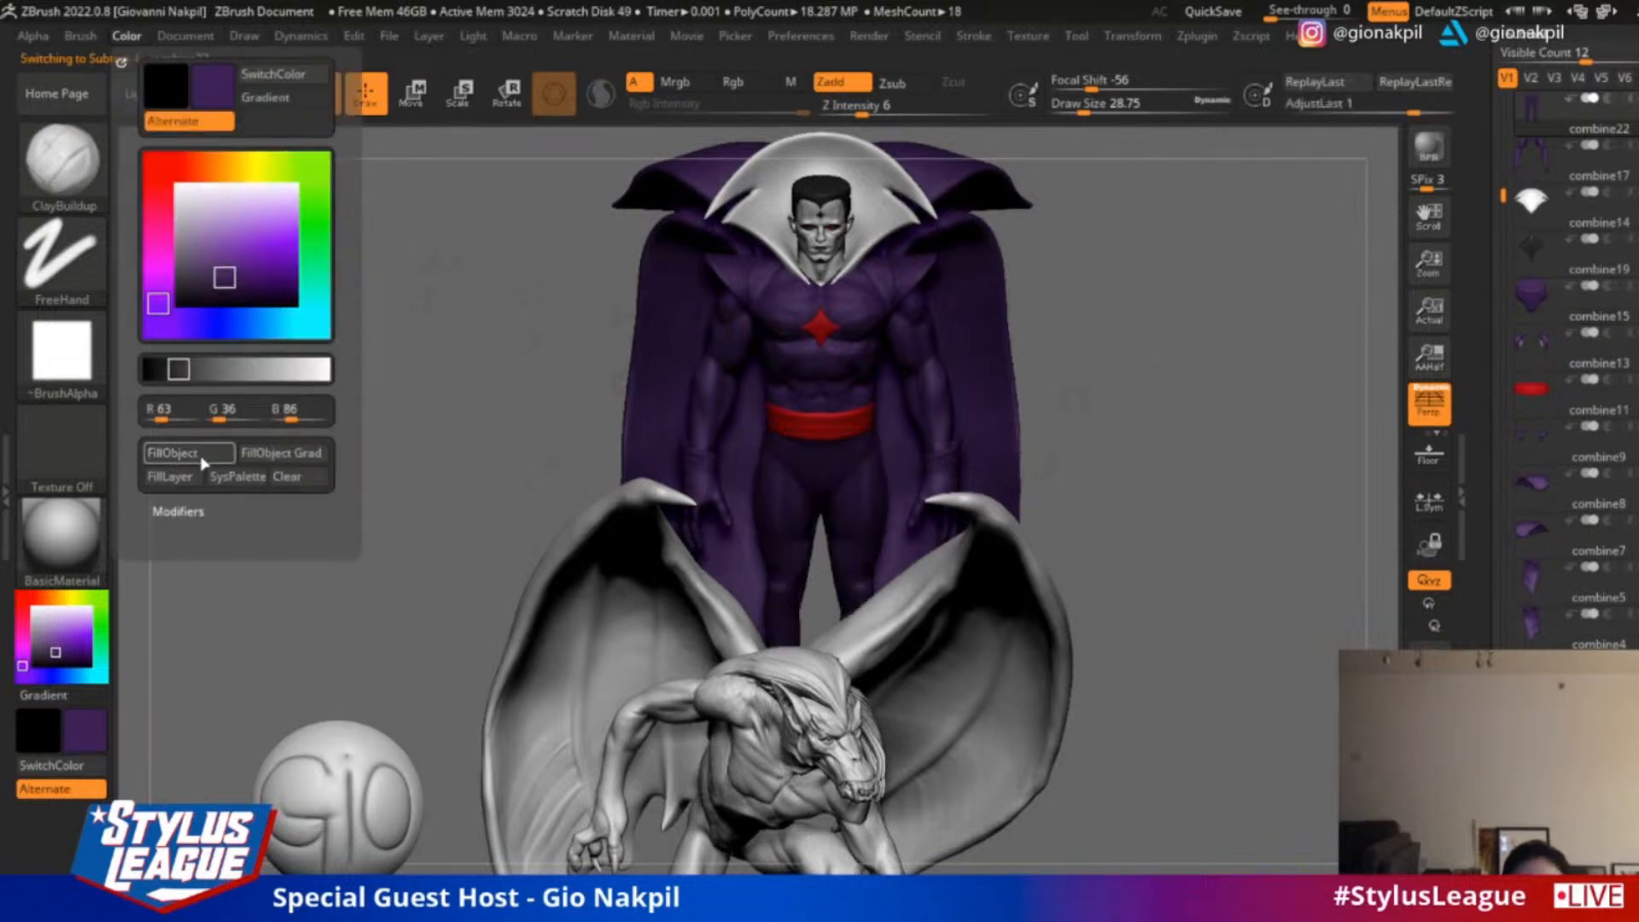
Select the large raised collar and fill it with the same dark purple
alt+click(893, 212)
click(128, 36)
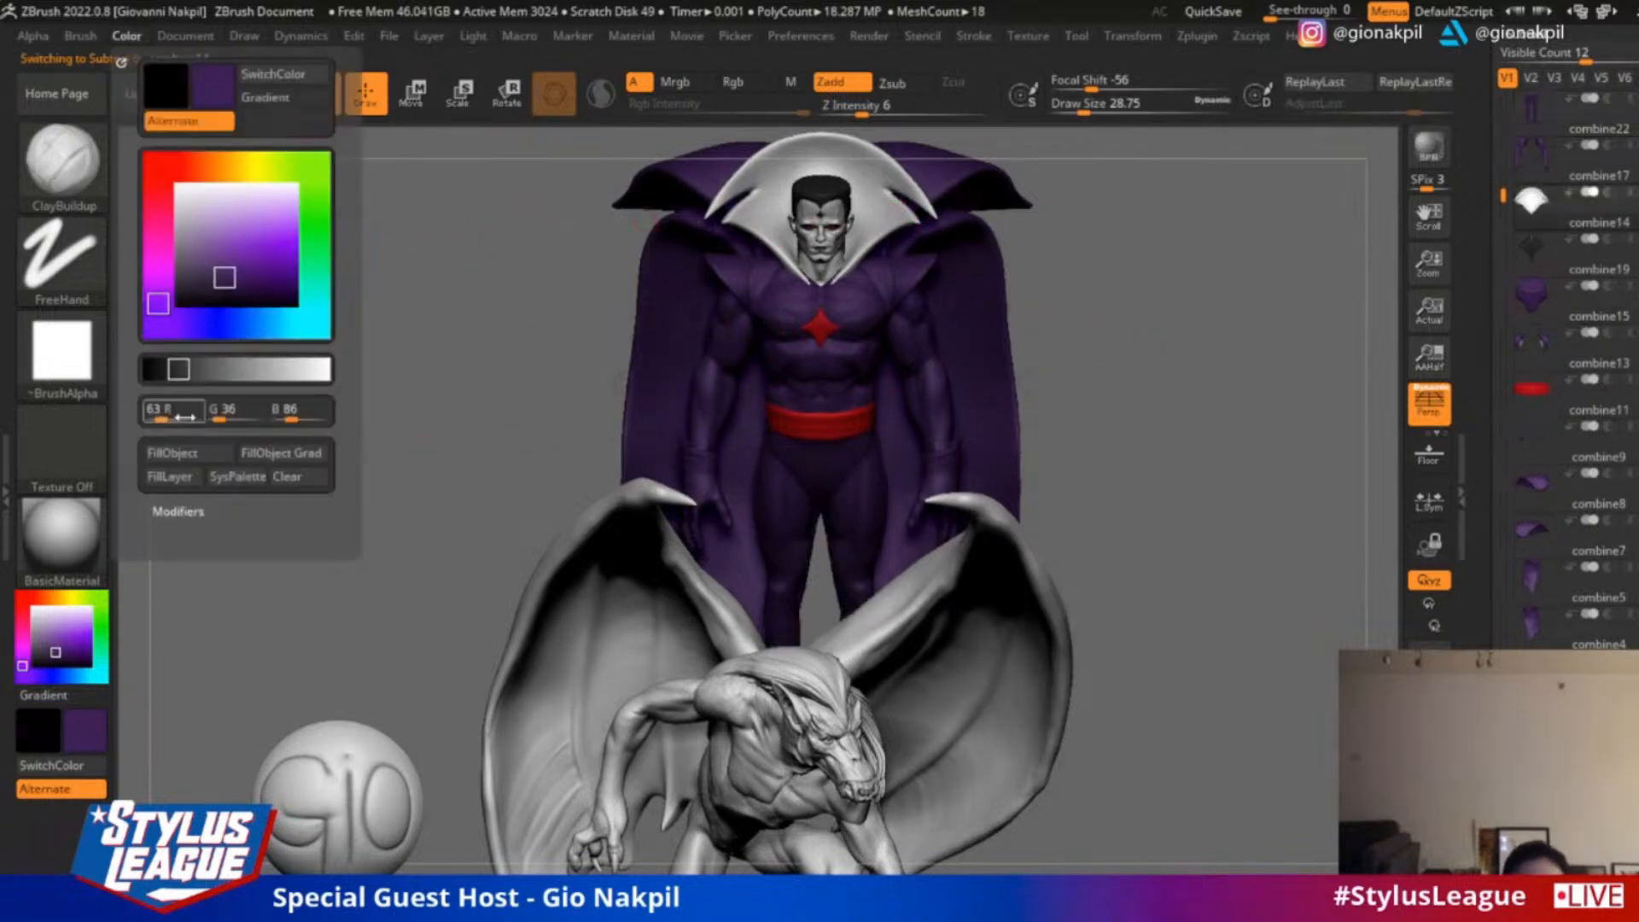
click(182, 454)
Examine the coloured caped figure from the front and side, together with the winged creature
drag(1178, 370, 1225, 462)
drag(1223, 525, 1242, 494)
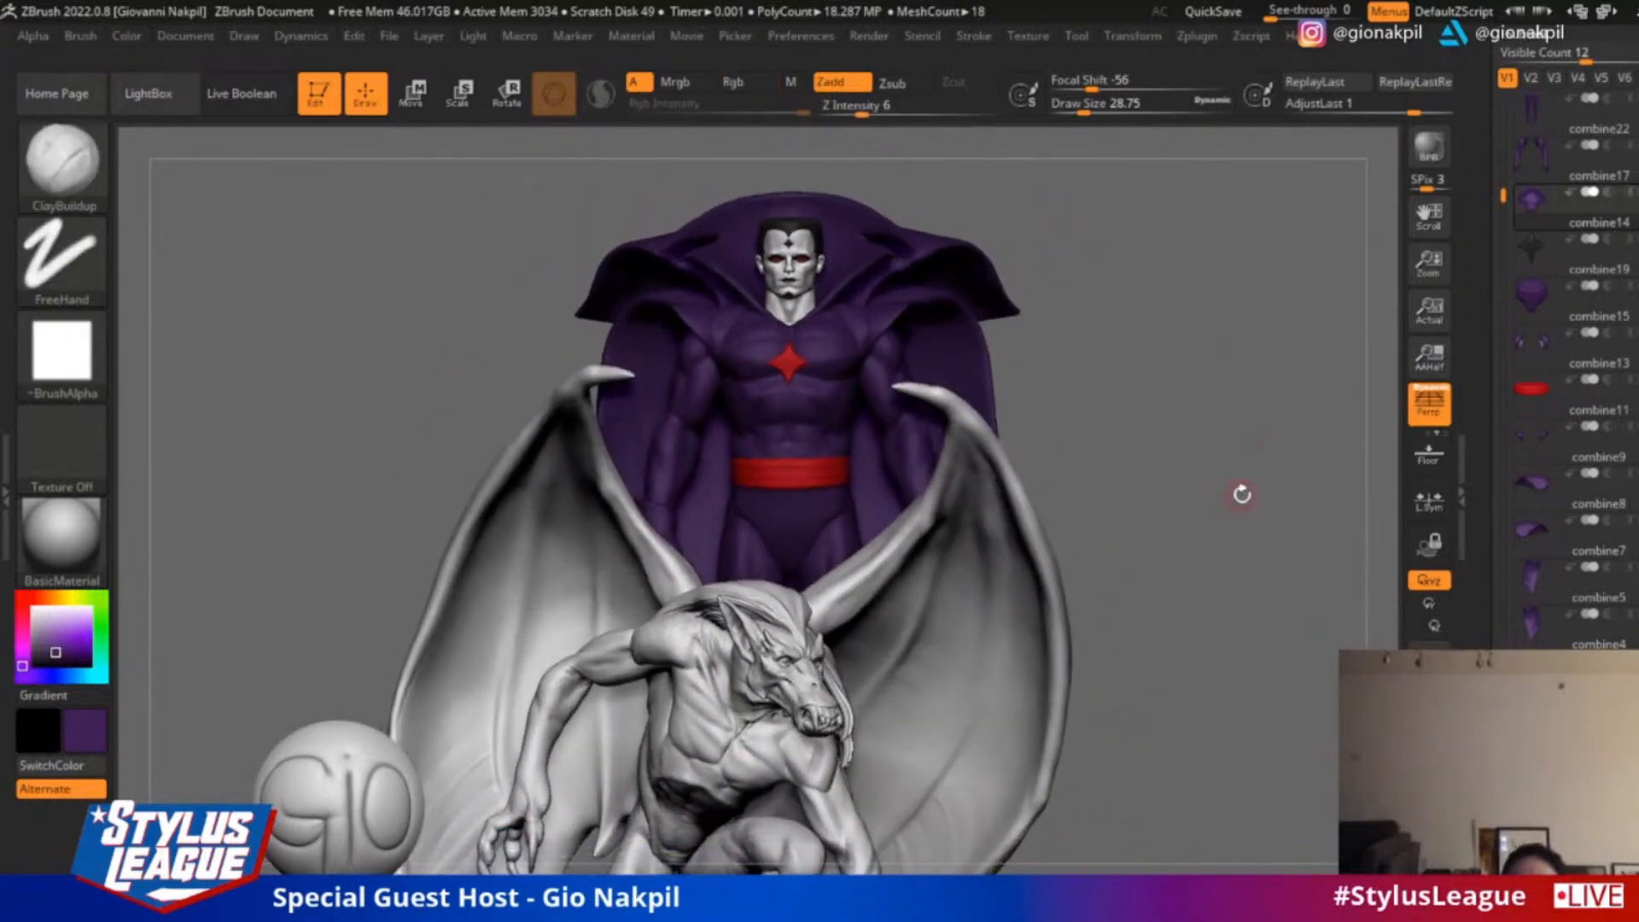
drag(1213, 399, 1235, 494)
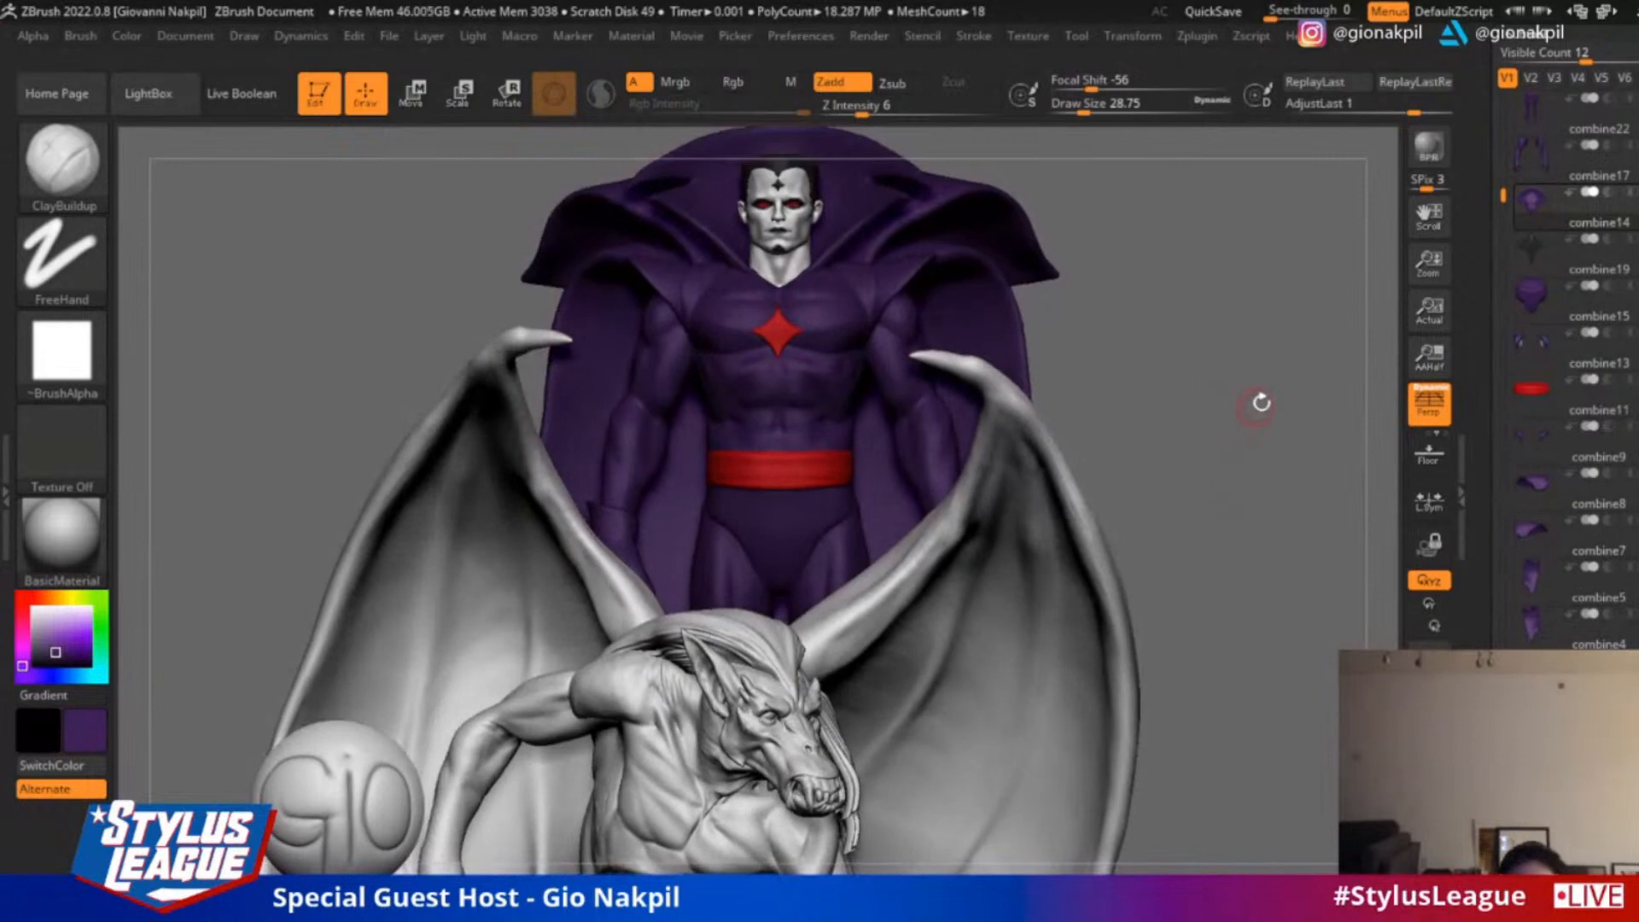
drag(1261, 402, 1253, 554)
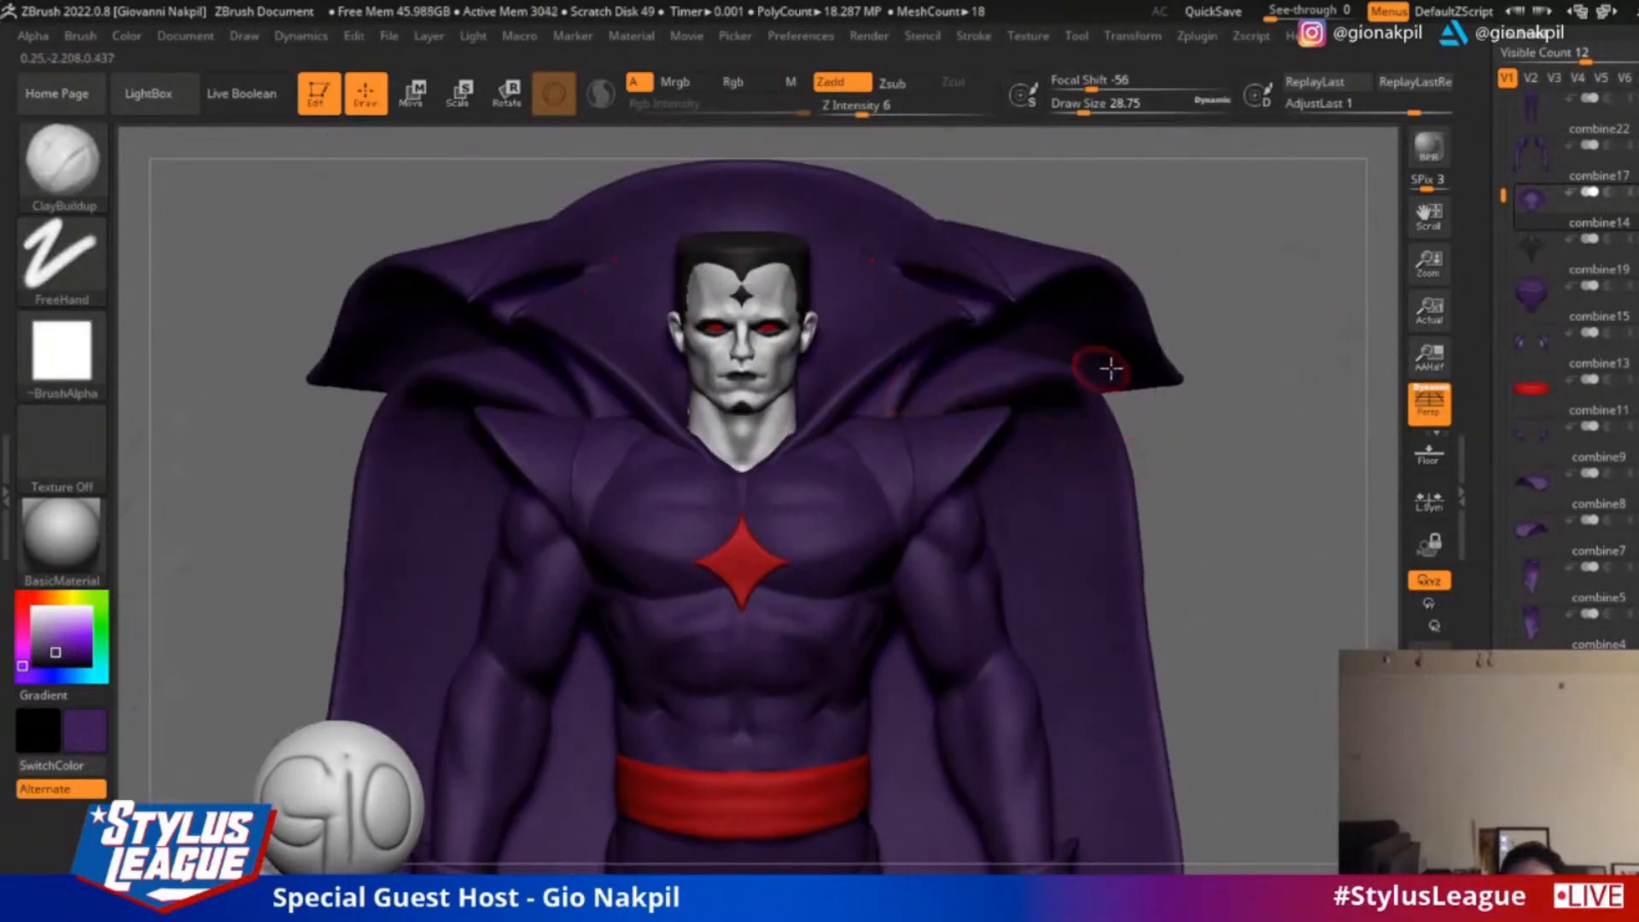
drag(1231, 365, 1050, 355)
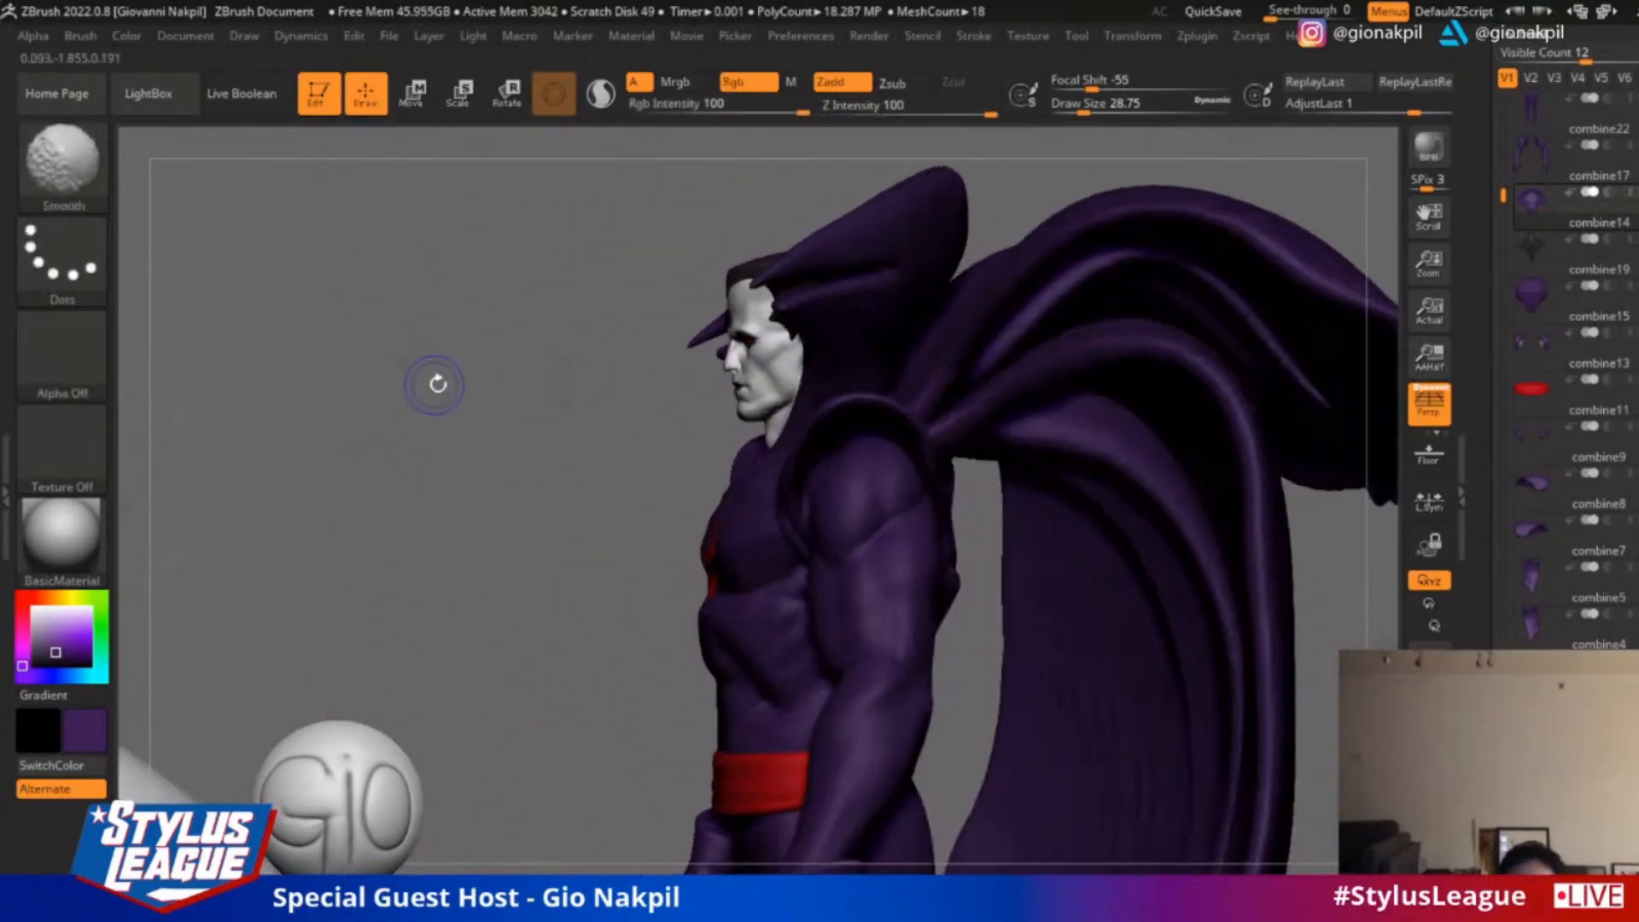
drag(436, 381, 816, 354)
Hide the winged creature, select the chest star, turn off polypaint for all subtools and set the current colour to near white
drag(1503, 196, 1503, 423)
key(shift)
shift+click(1628, 338)
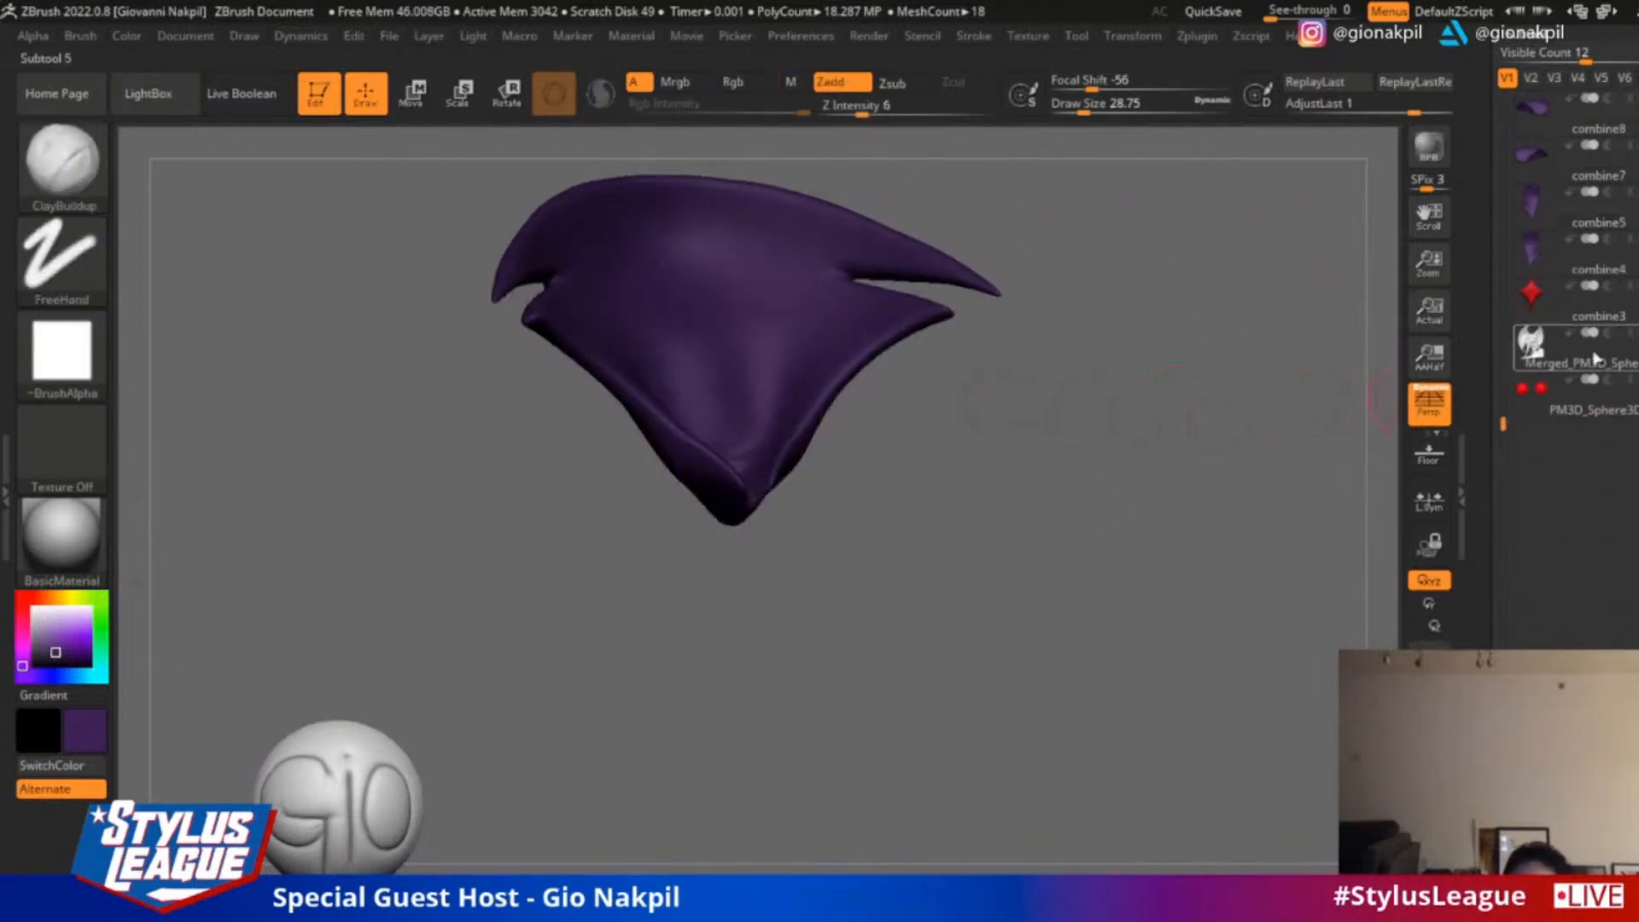
click(1599, 300)
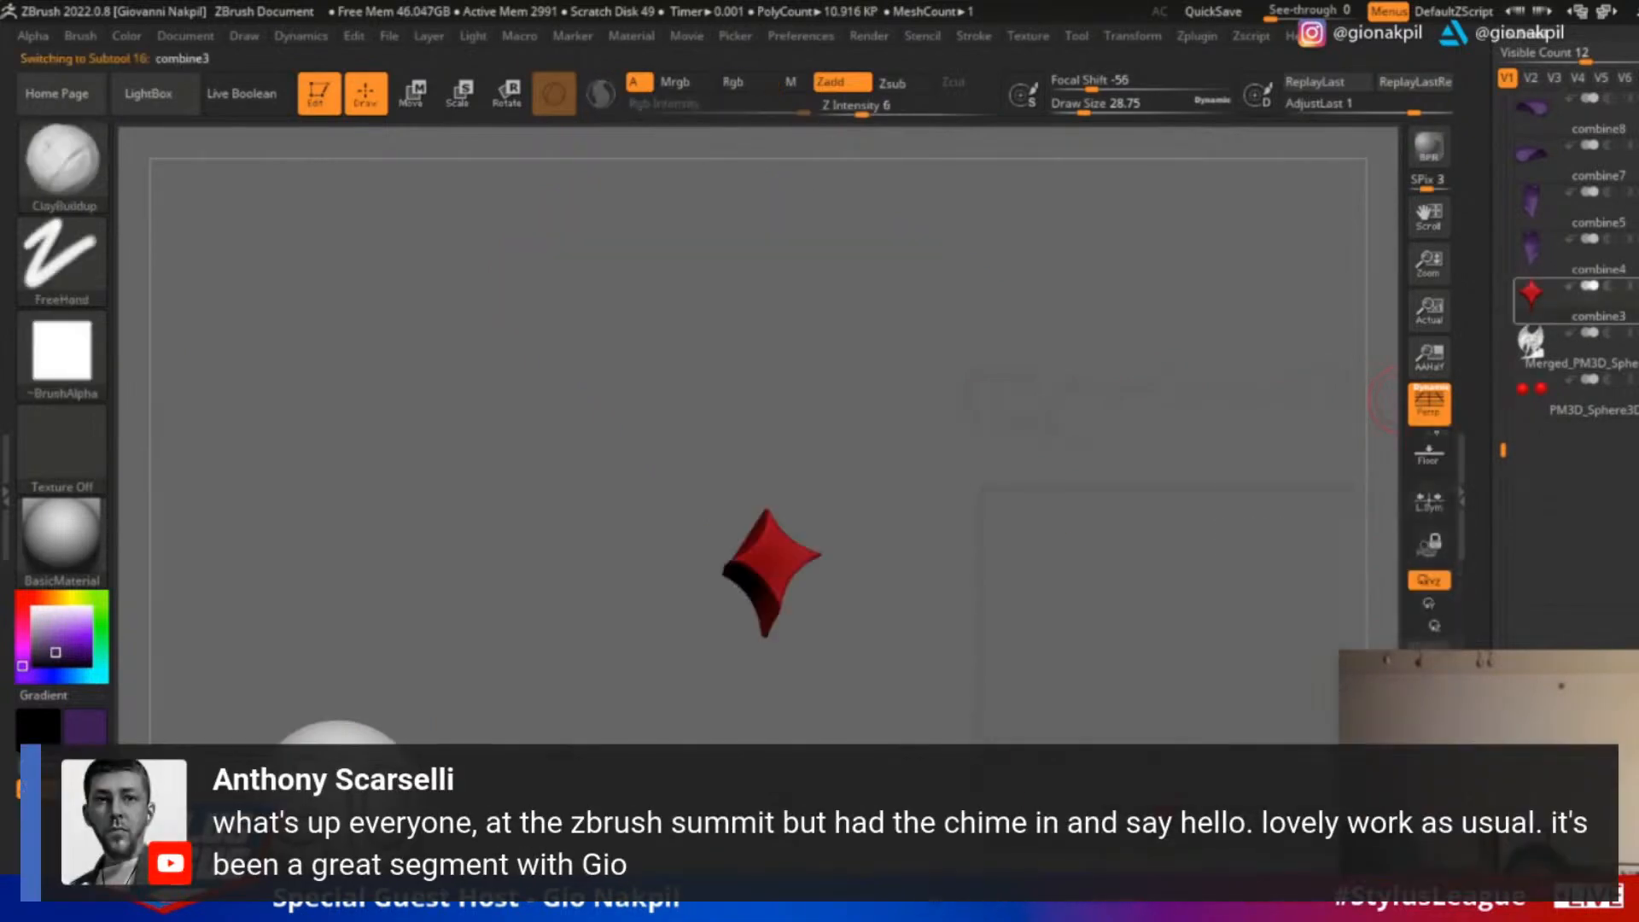
shift+click(1628, 292)
shift+drag(1317, 358, 1336, 344)
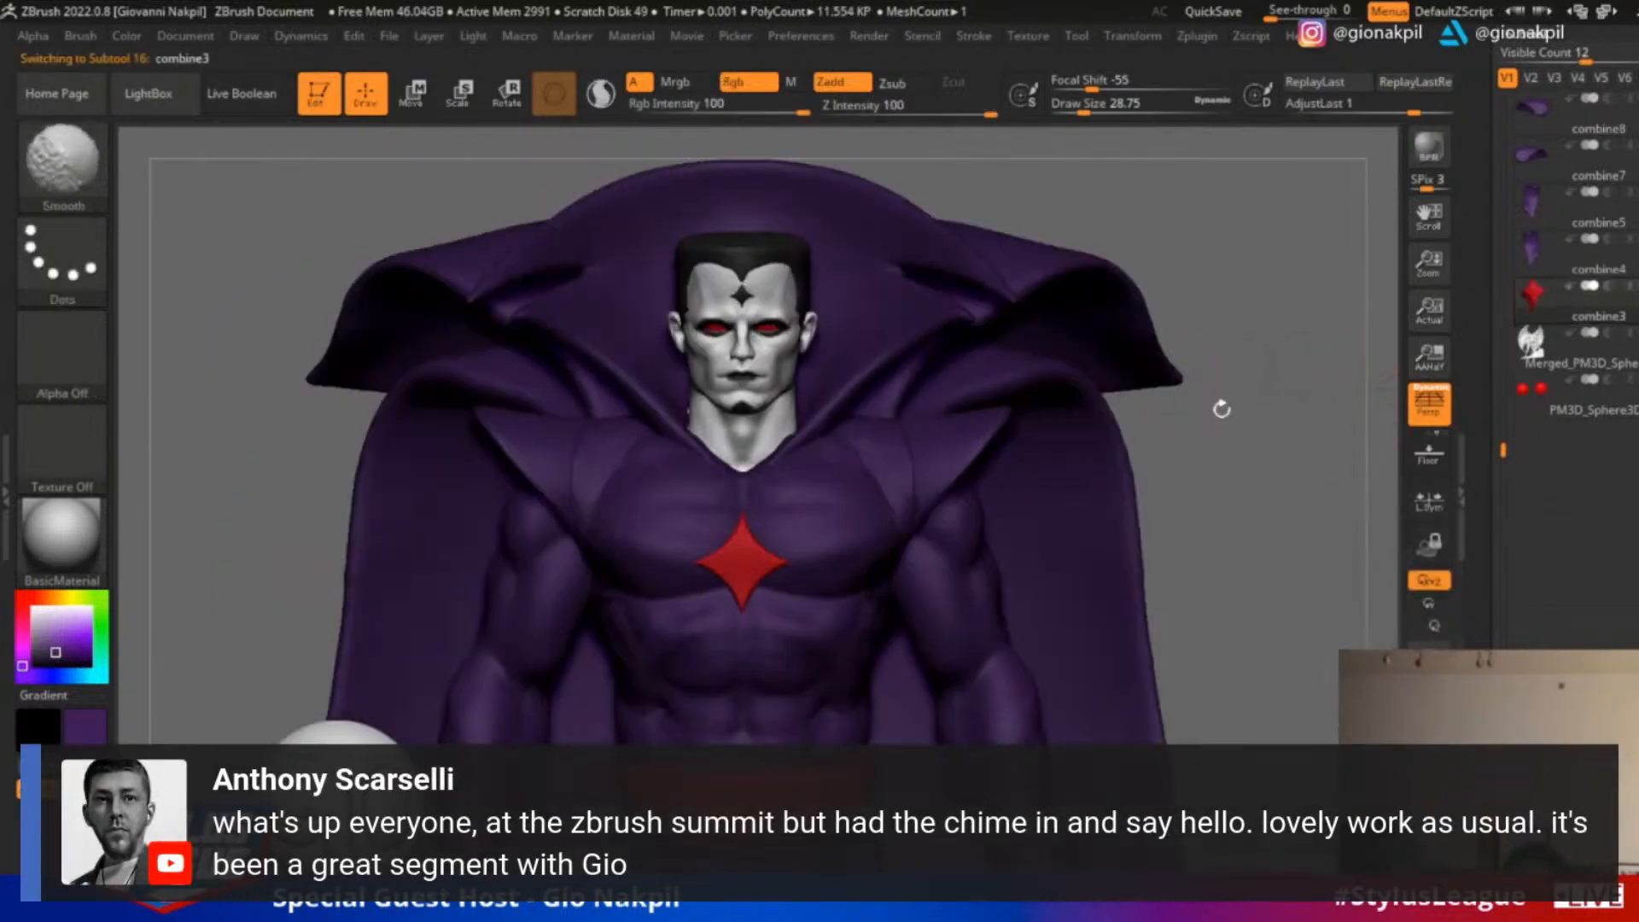
shift+click(1623, 300)
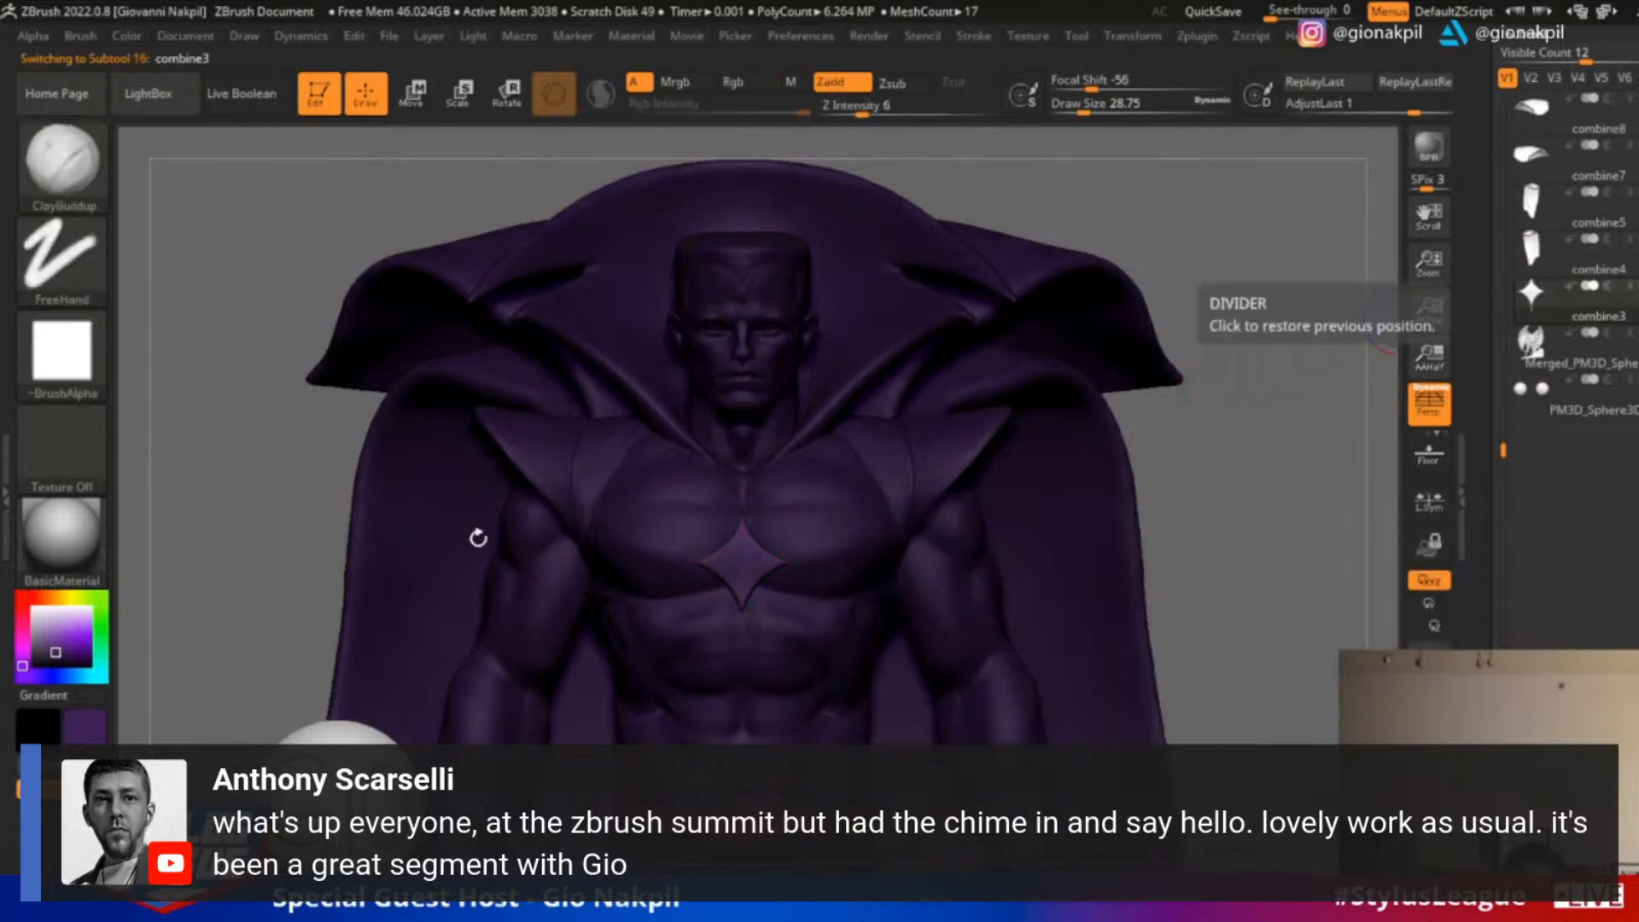
drag(45, 623, 24, 600)
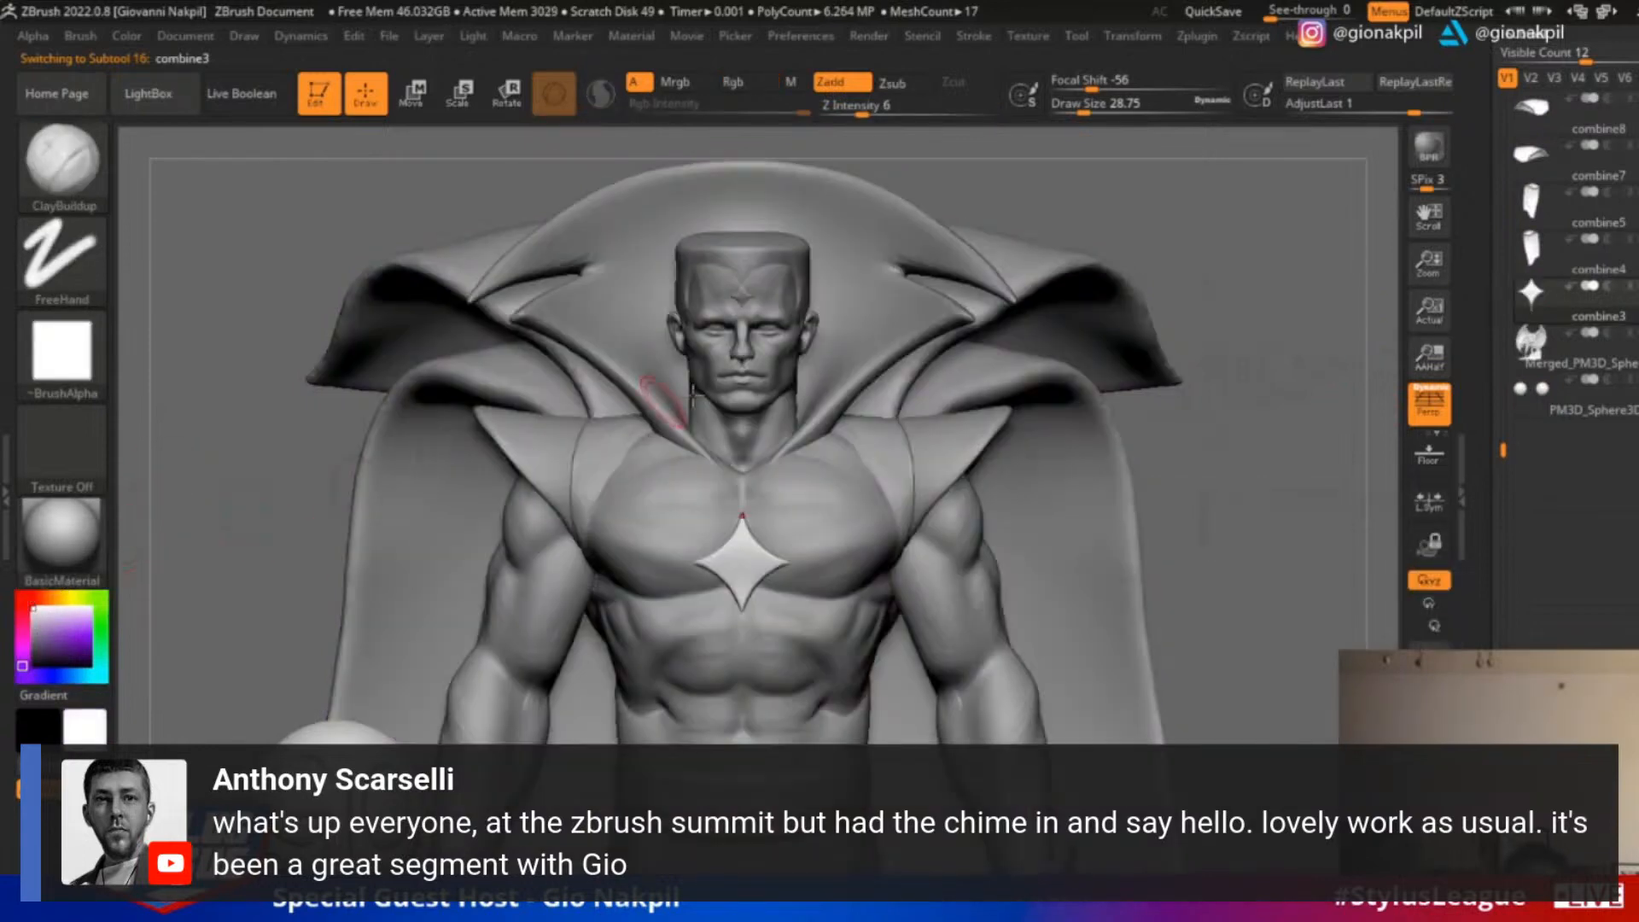
Frame the head and chest, and check the head and torso subtools, ending with the torso selected
alt+click(815, 505)
alt+drag(1267, 325, 1289, 414)
alt+drag(1365, 363, 1321, 508)
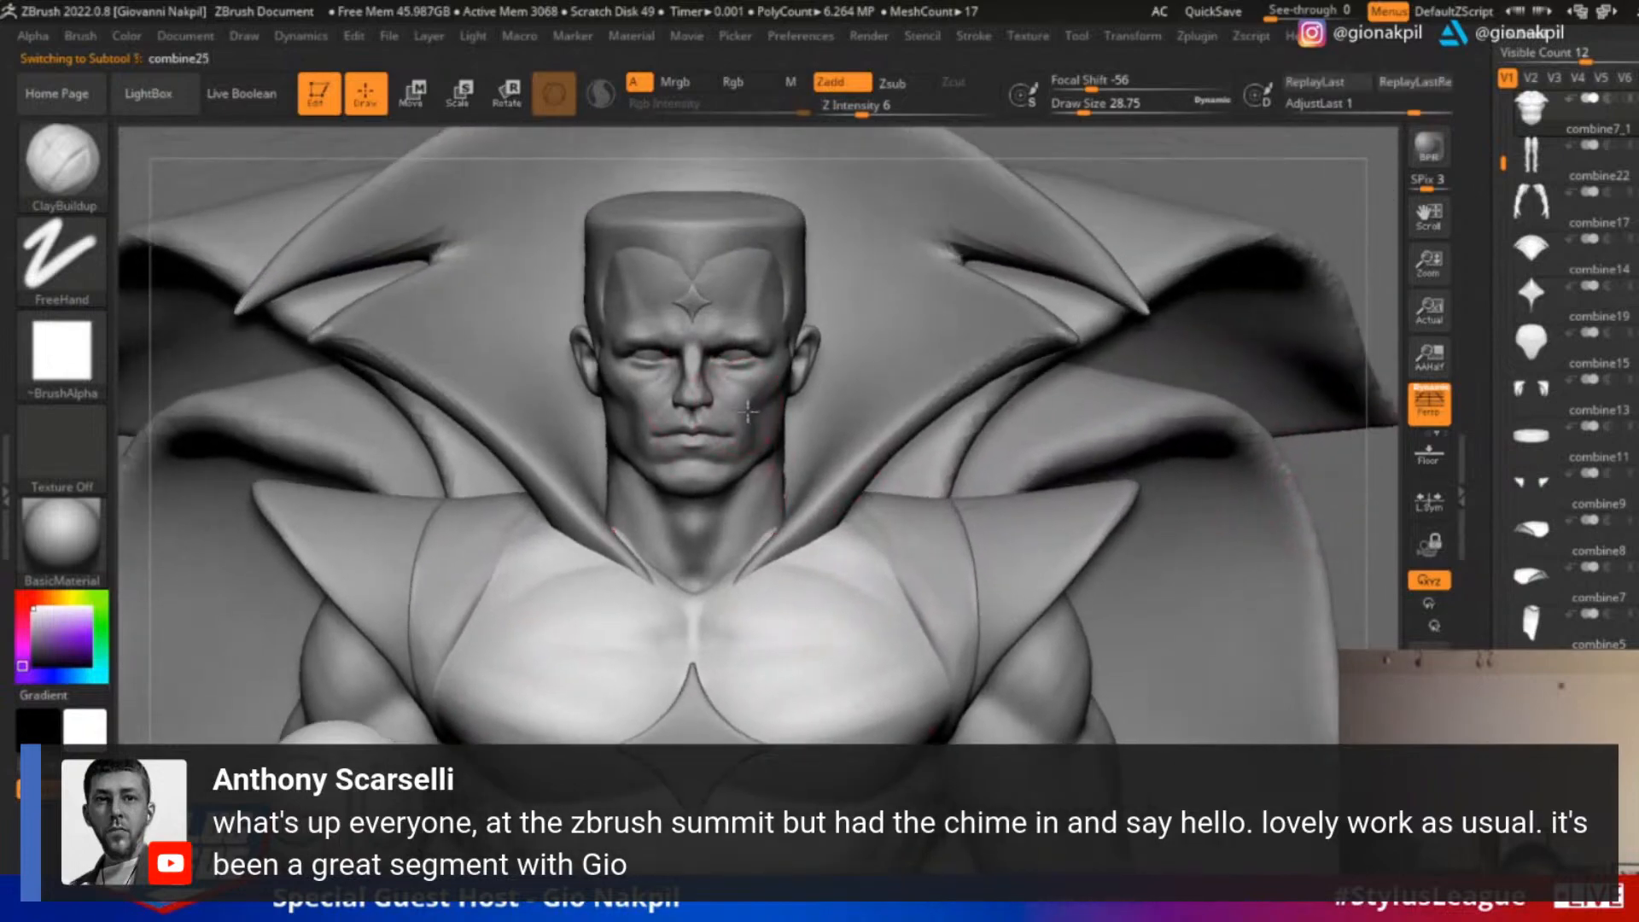
alt+click(748, 411)
alt+click(902, 676)
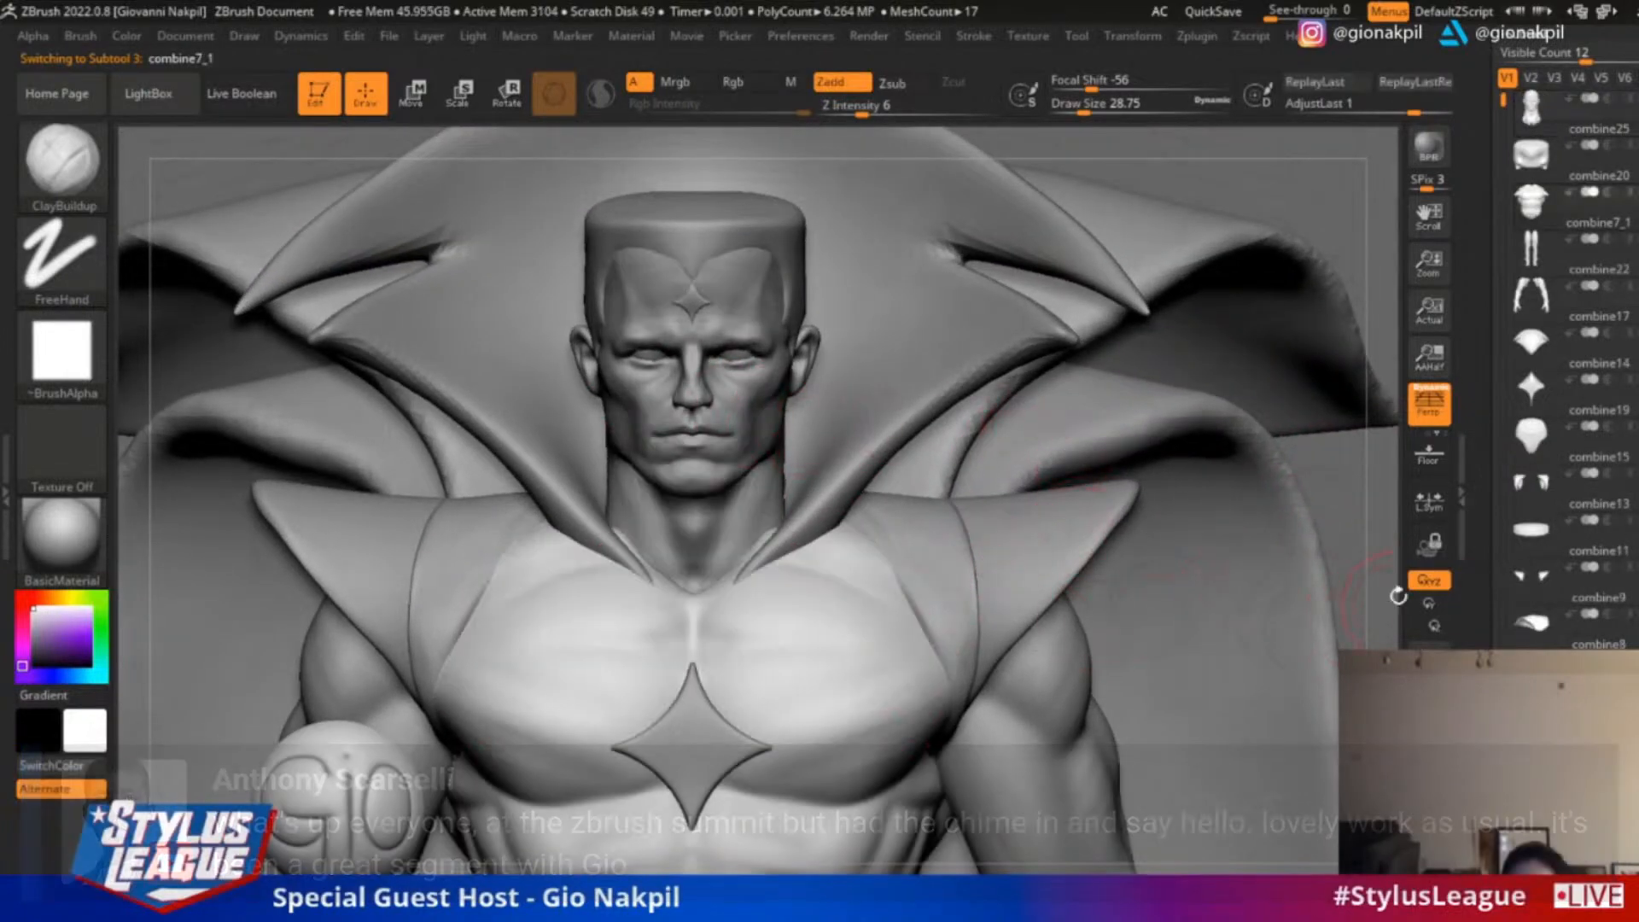
Select the arms and carve, then soften, a groove down the upper arm with the GIO soft brush at draw size about 39
mouse_move(1371, 552)
alt+mouse_down()
mouse_move(1325, 353)
mouse_move(1199, 359)
alt+mouse_up()
key(1)
key(])
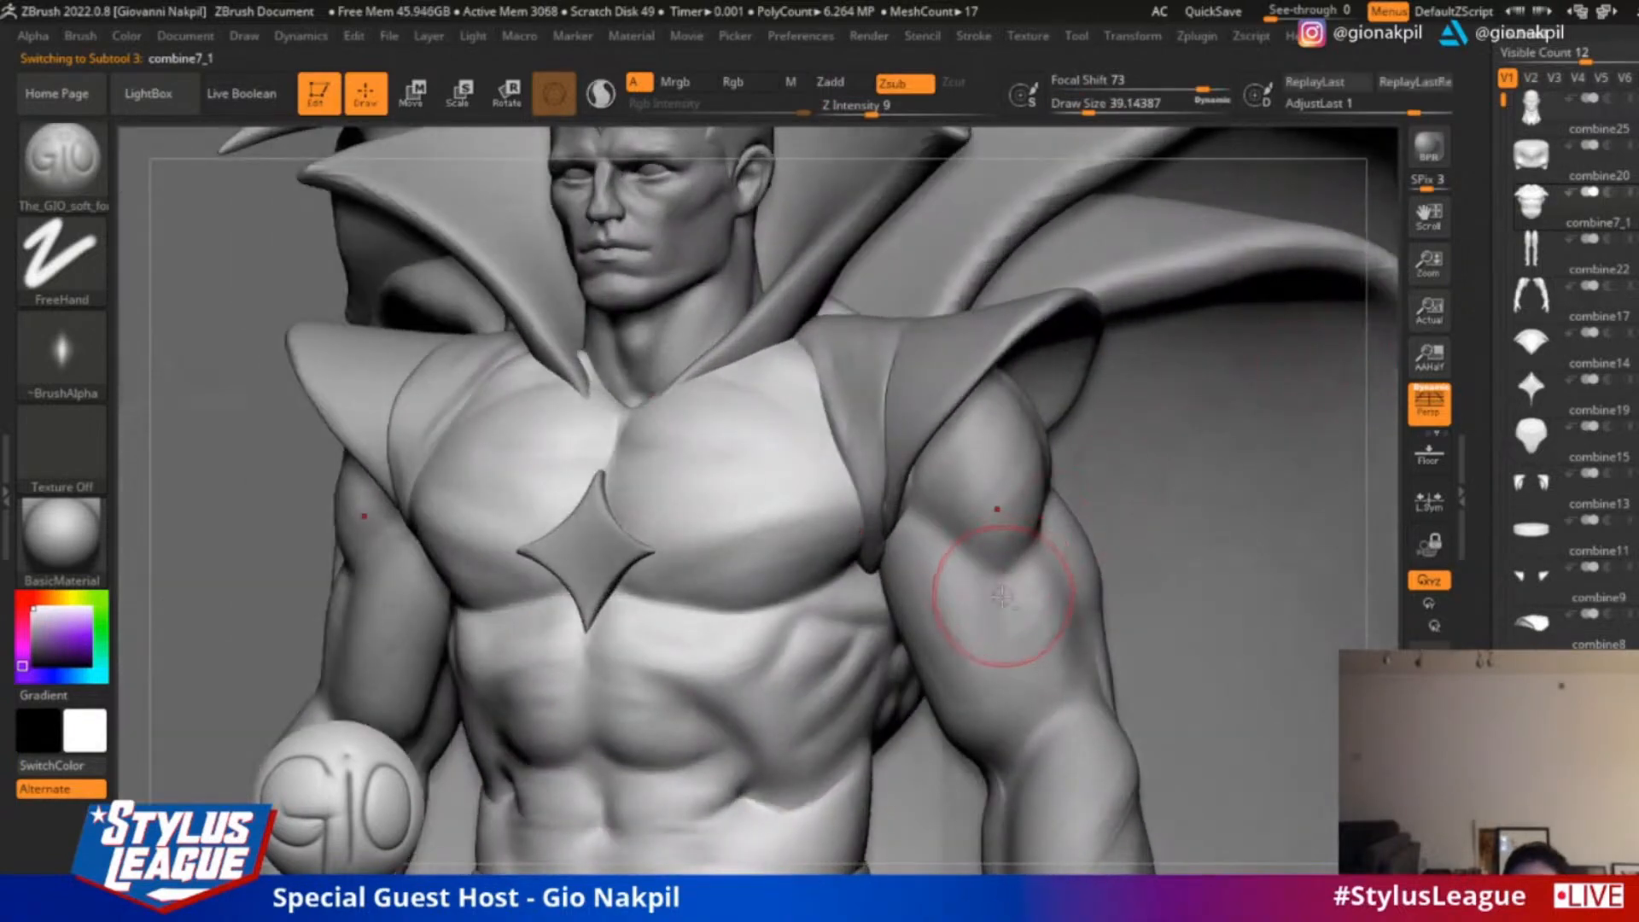
alt+click(1004, 576)
mouse_move(990, 579)
mouse_down()
mouse_move(1040, 759)
mouse_move(1026, 730)
mouse_up()
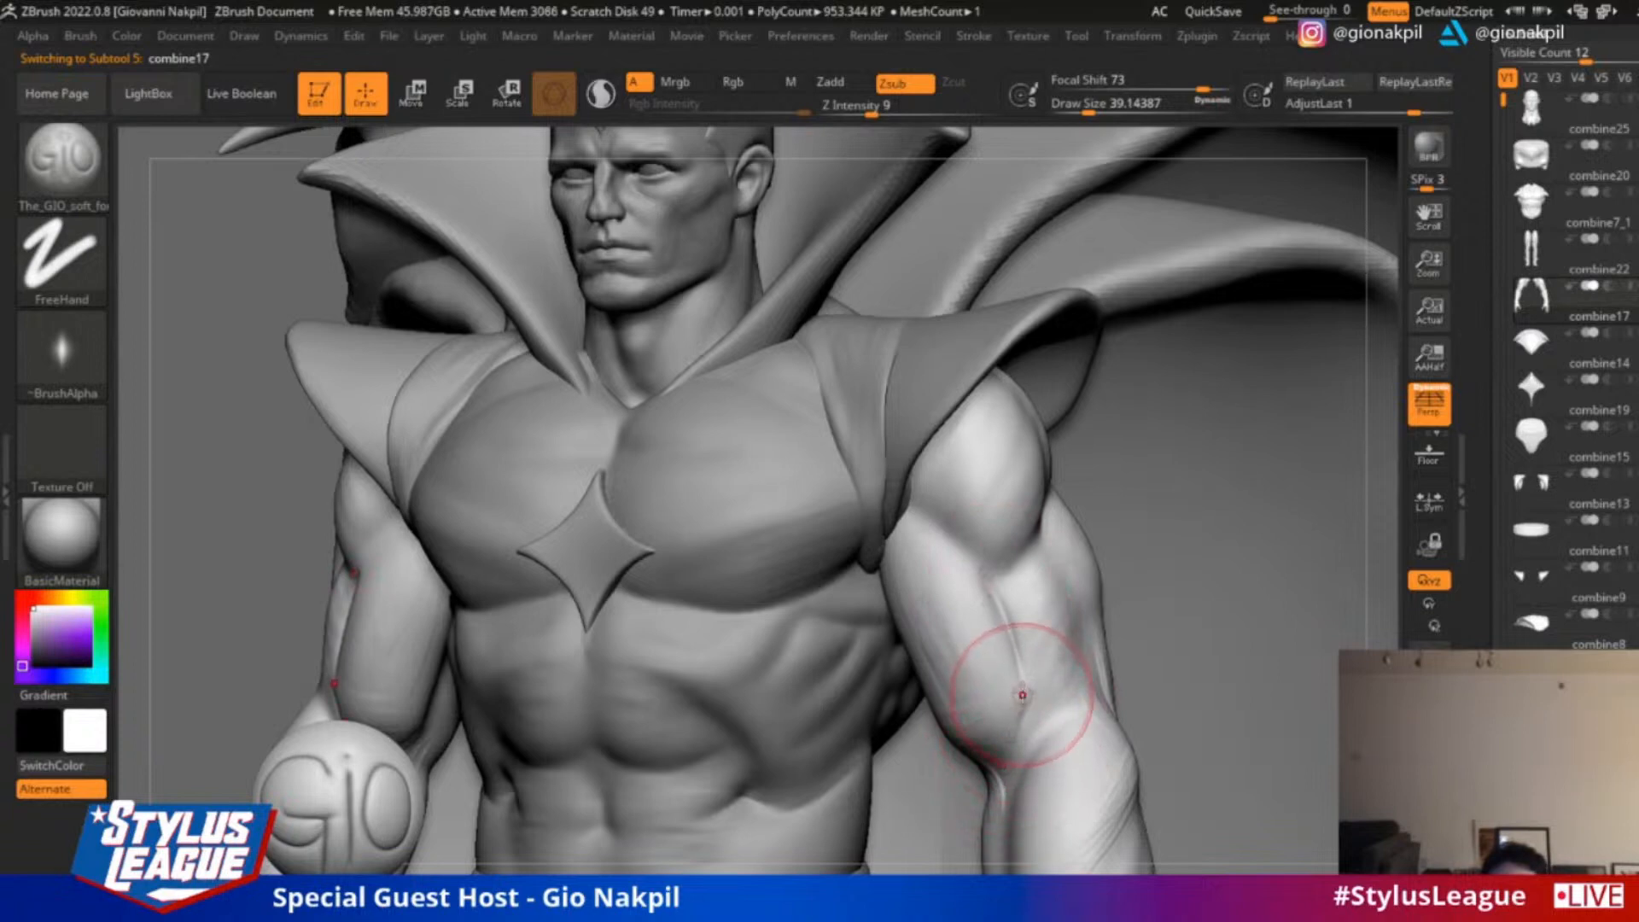
key(shift)
mouse_move(973, 646)
shift+mouse_down()
mouse_move(1072, 597)
mouse_move(1035, 639)
shift+mouse_up()
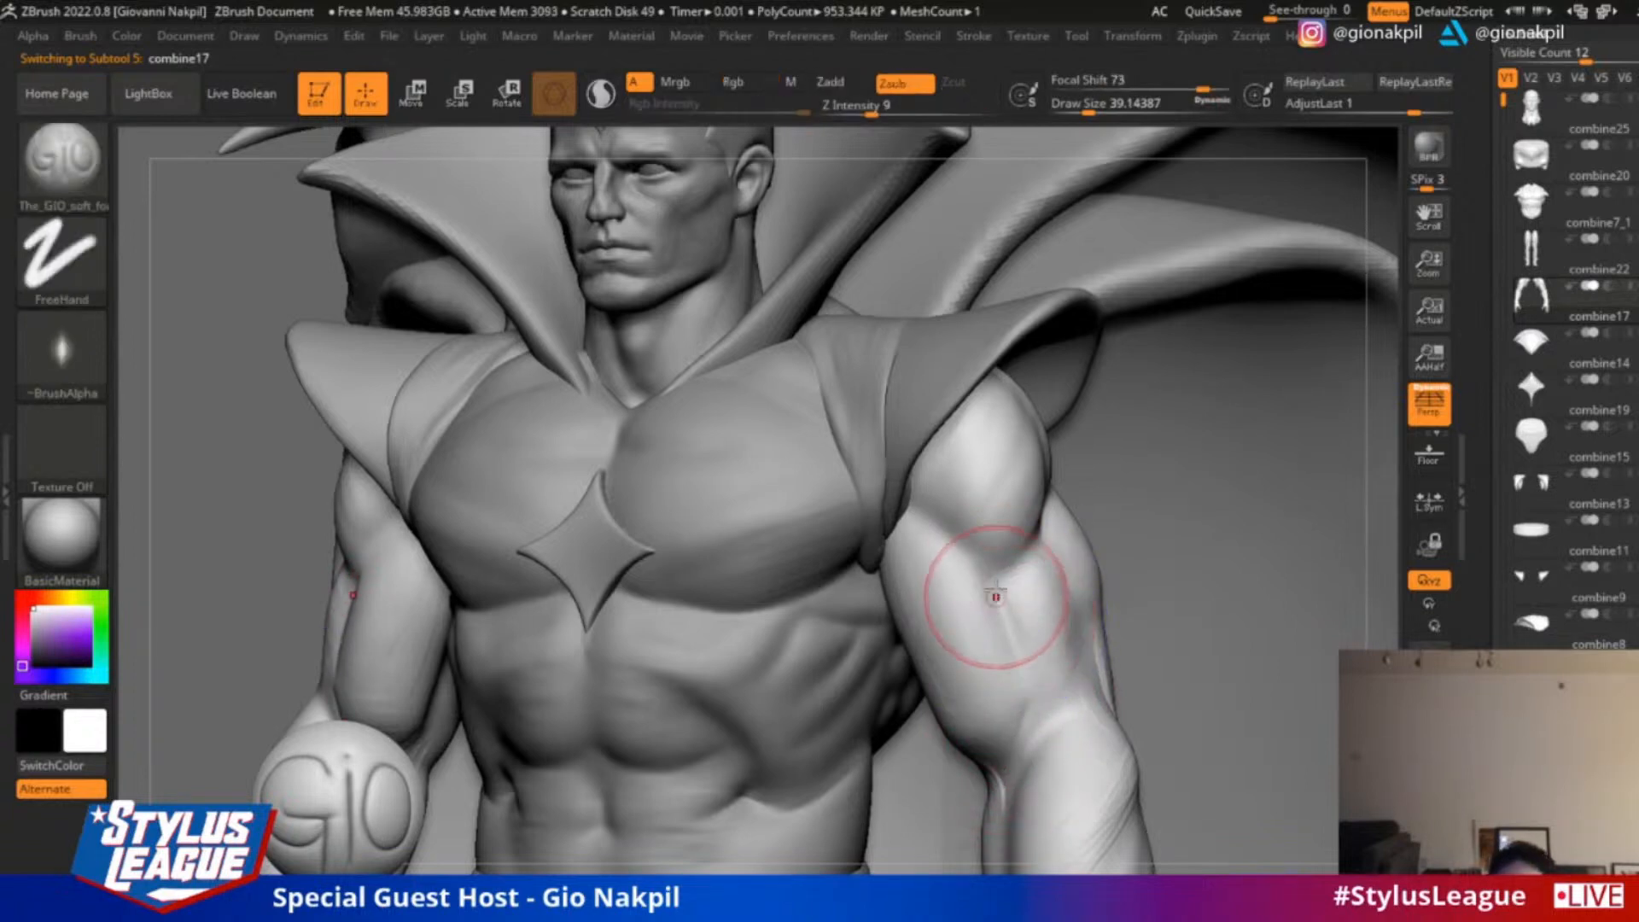
Soften the base of the shoulder muscle, carve diagonal muscle striations across it and refine the forearm
drag(1383, 353, 966, 445)
shift+drag(1019, 542, 1054, 524)
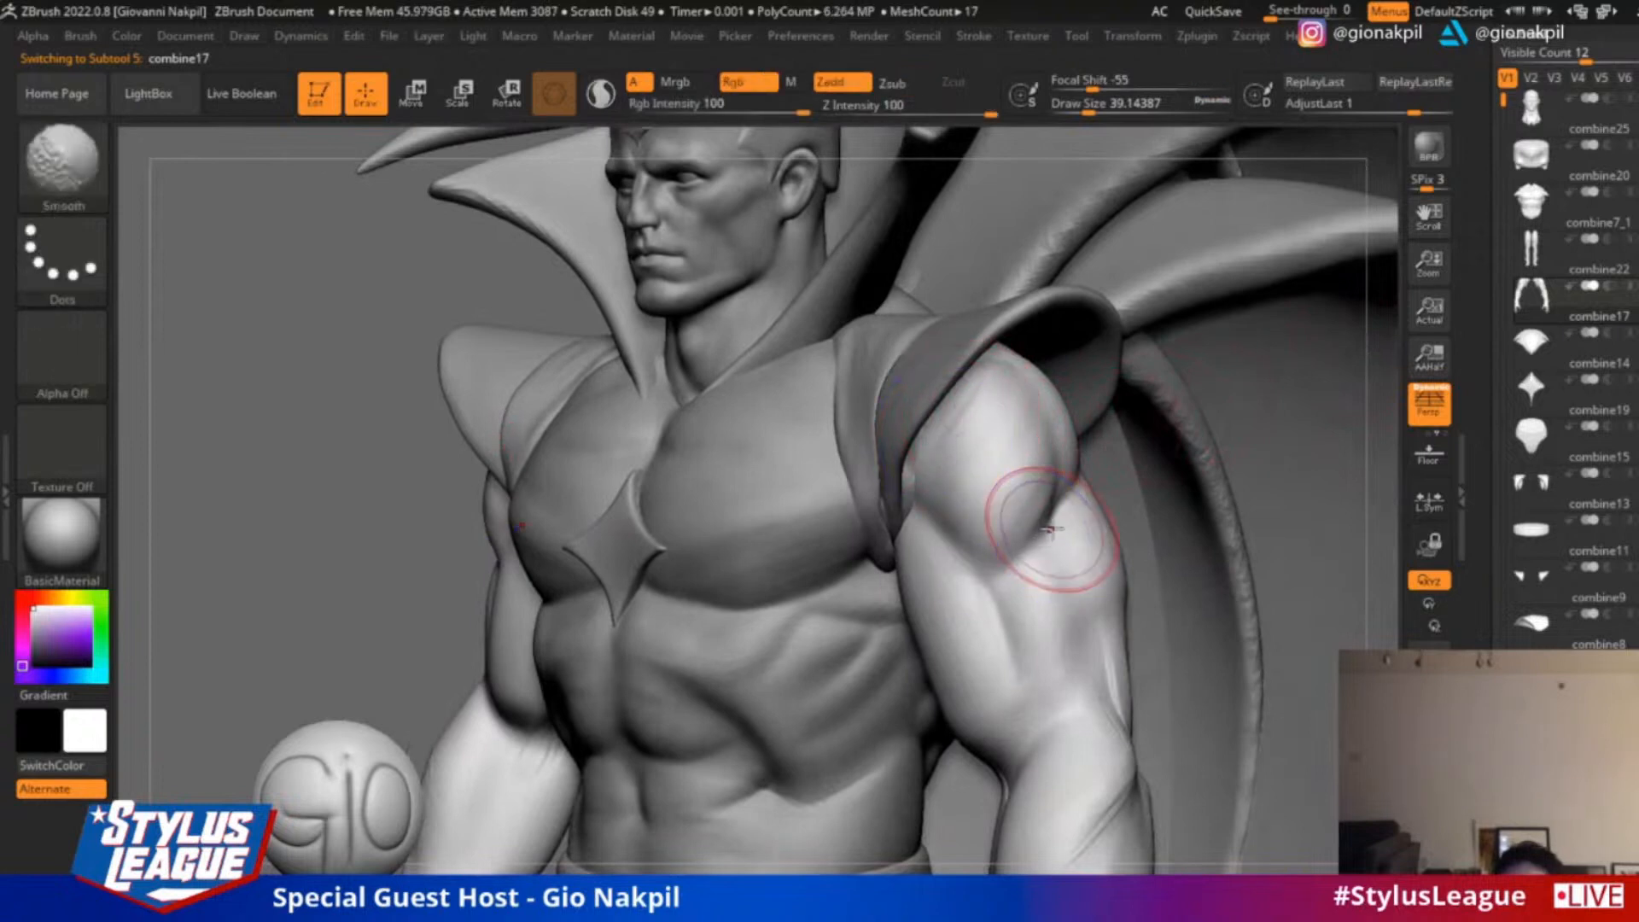
drag(1011, 440, 981, 501)
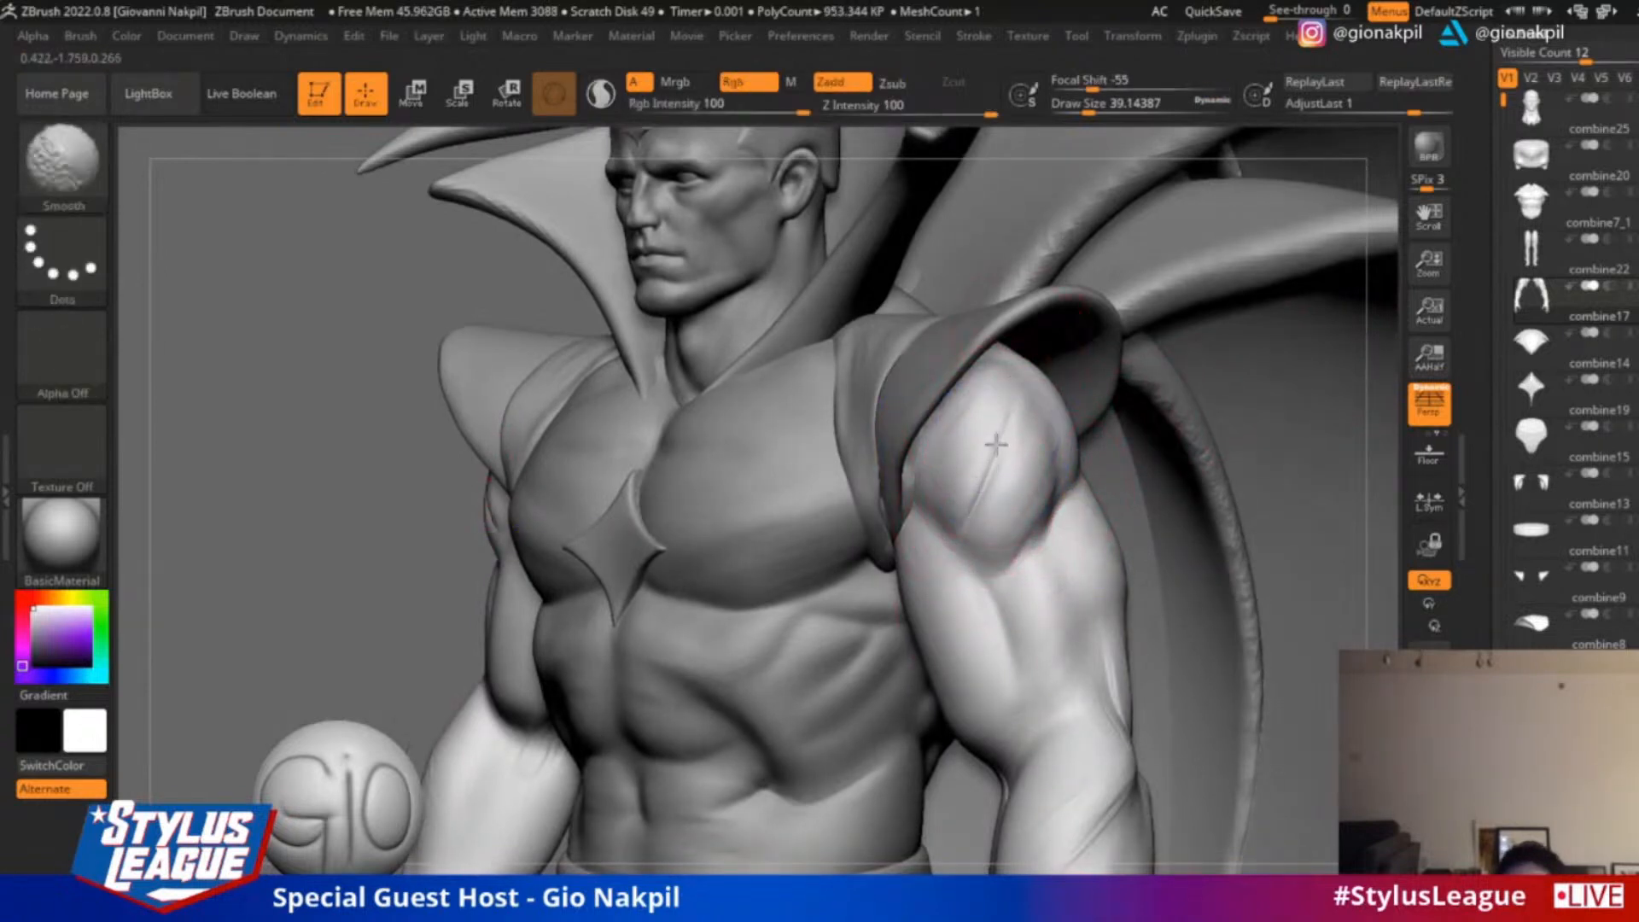
shift+drag(995, 443, 975, 504)
shift+drag(1074, 769, 1096, 809)
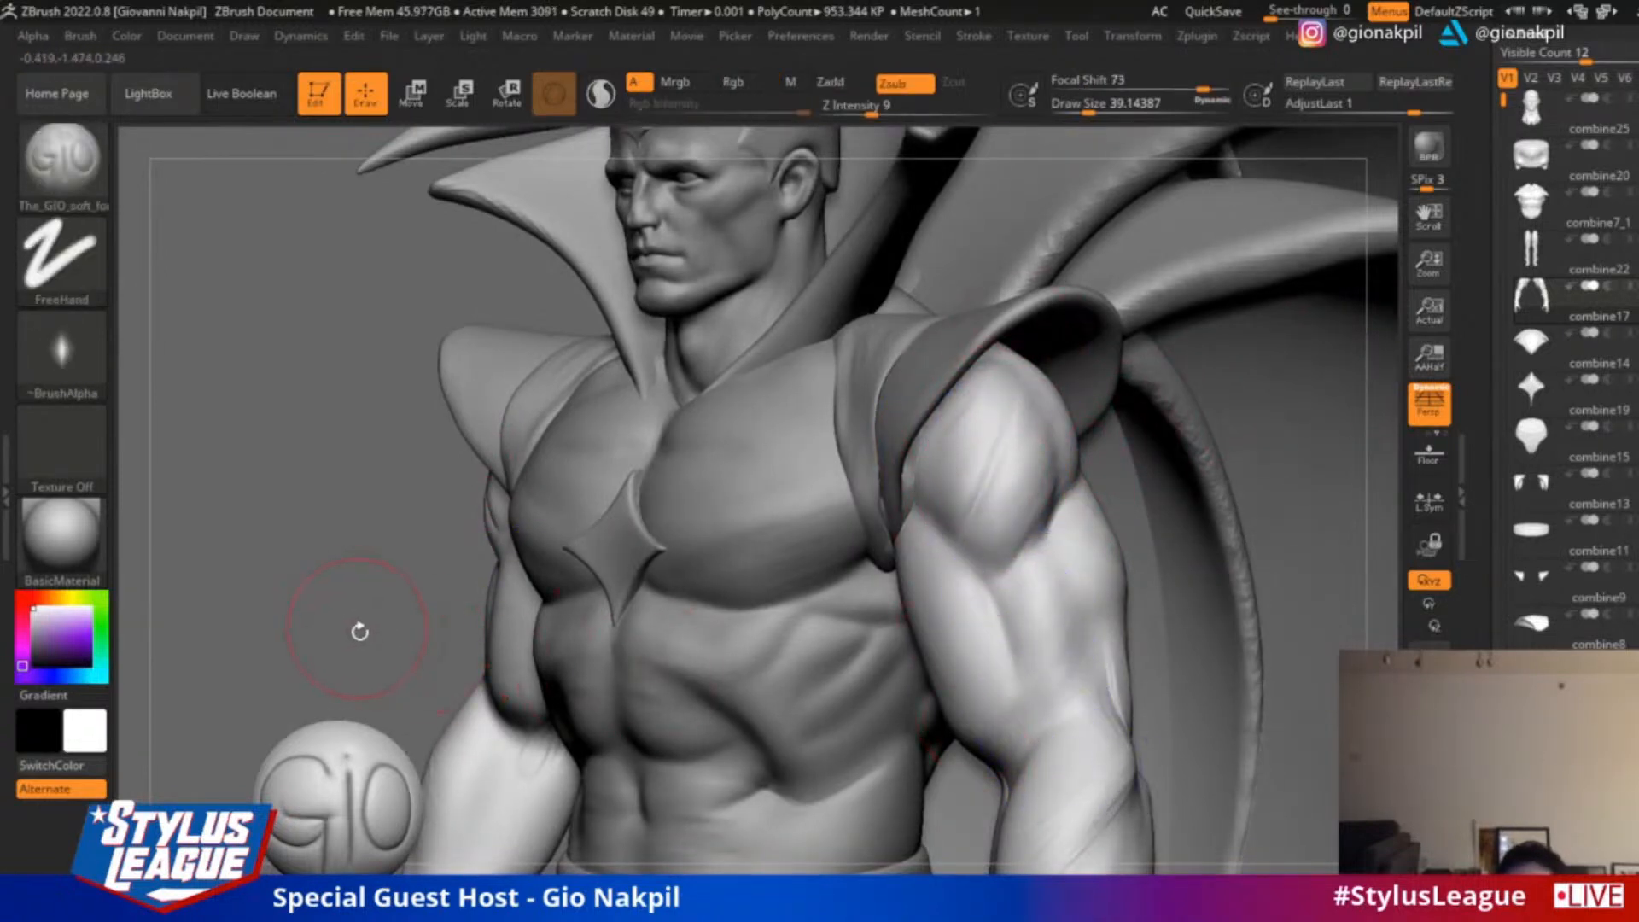
Carve and refine the diagonal muscle crease on the upper forearm below the elbow with the GIO soft brush
alt+drag(358, 629, 279, 490)
alt+drag(1083, 643, 986, 715)
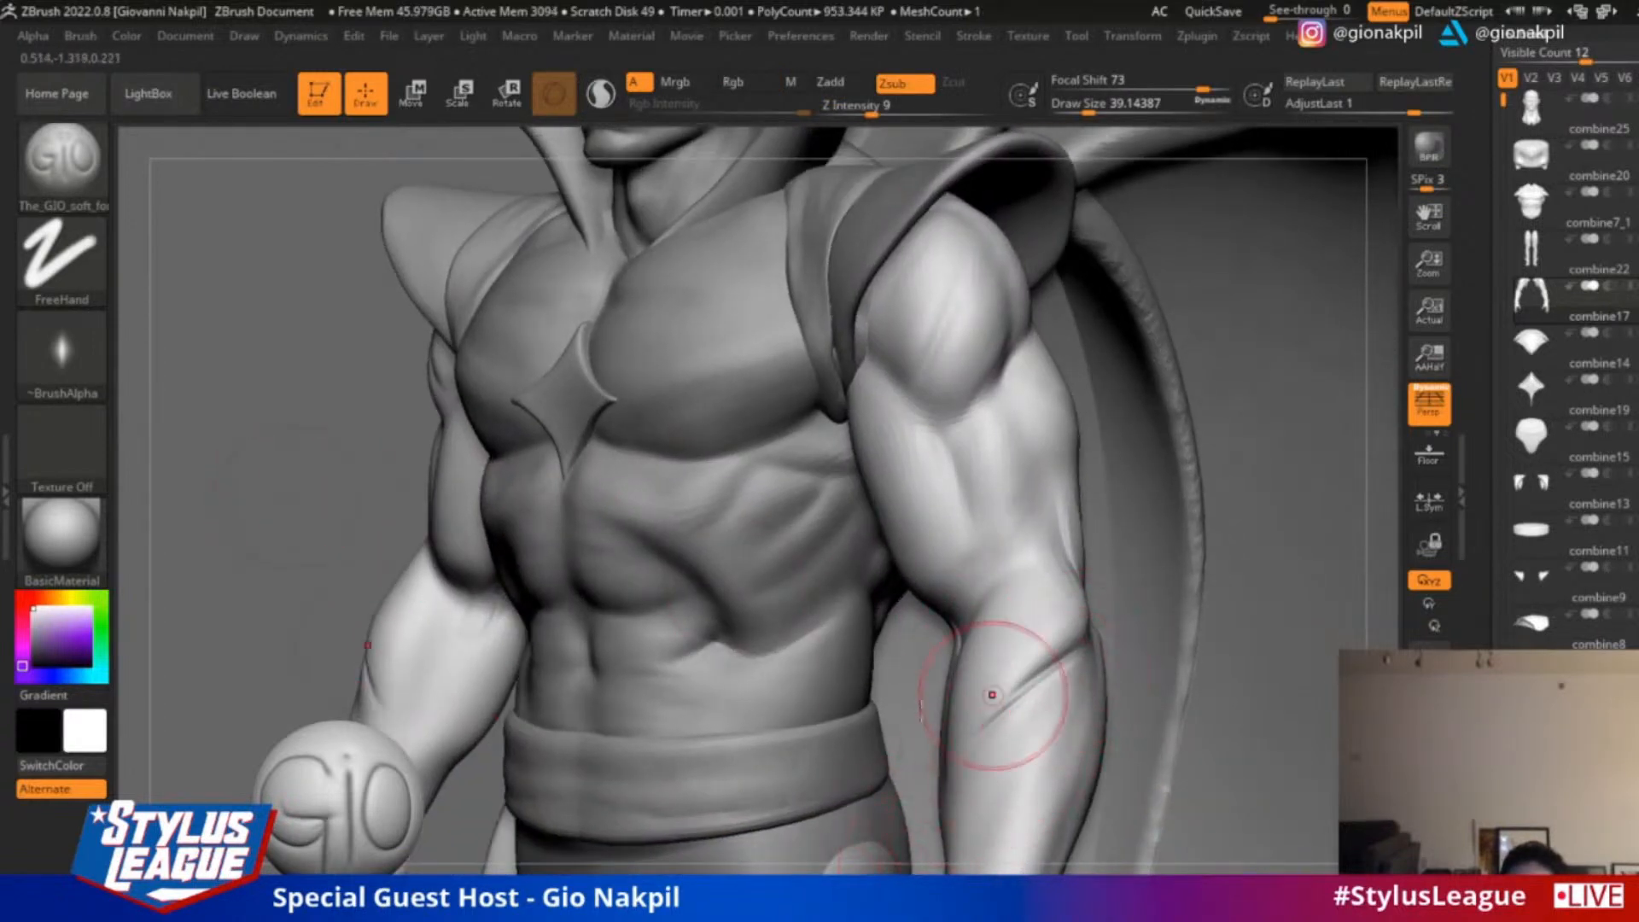
mouse_move(317, 541)
alt+mouse_down()
mouse_move(339, 536)
mouse_move(292, 415)
alt+mouse_up()
shift+drag(361, 569, 349, 612)
shift+drag(1025, 580, 951, 677)
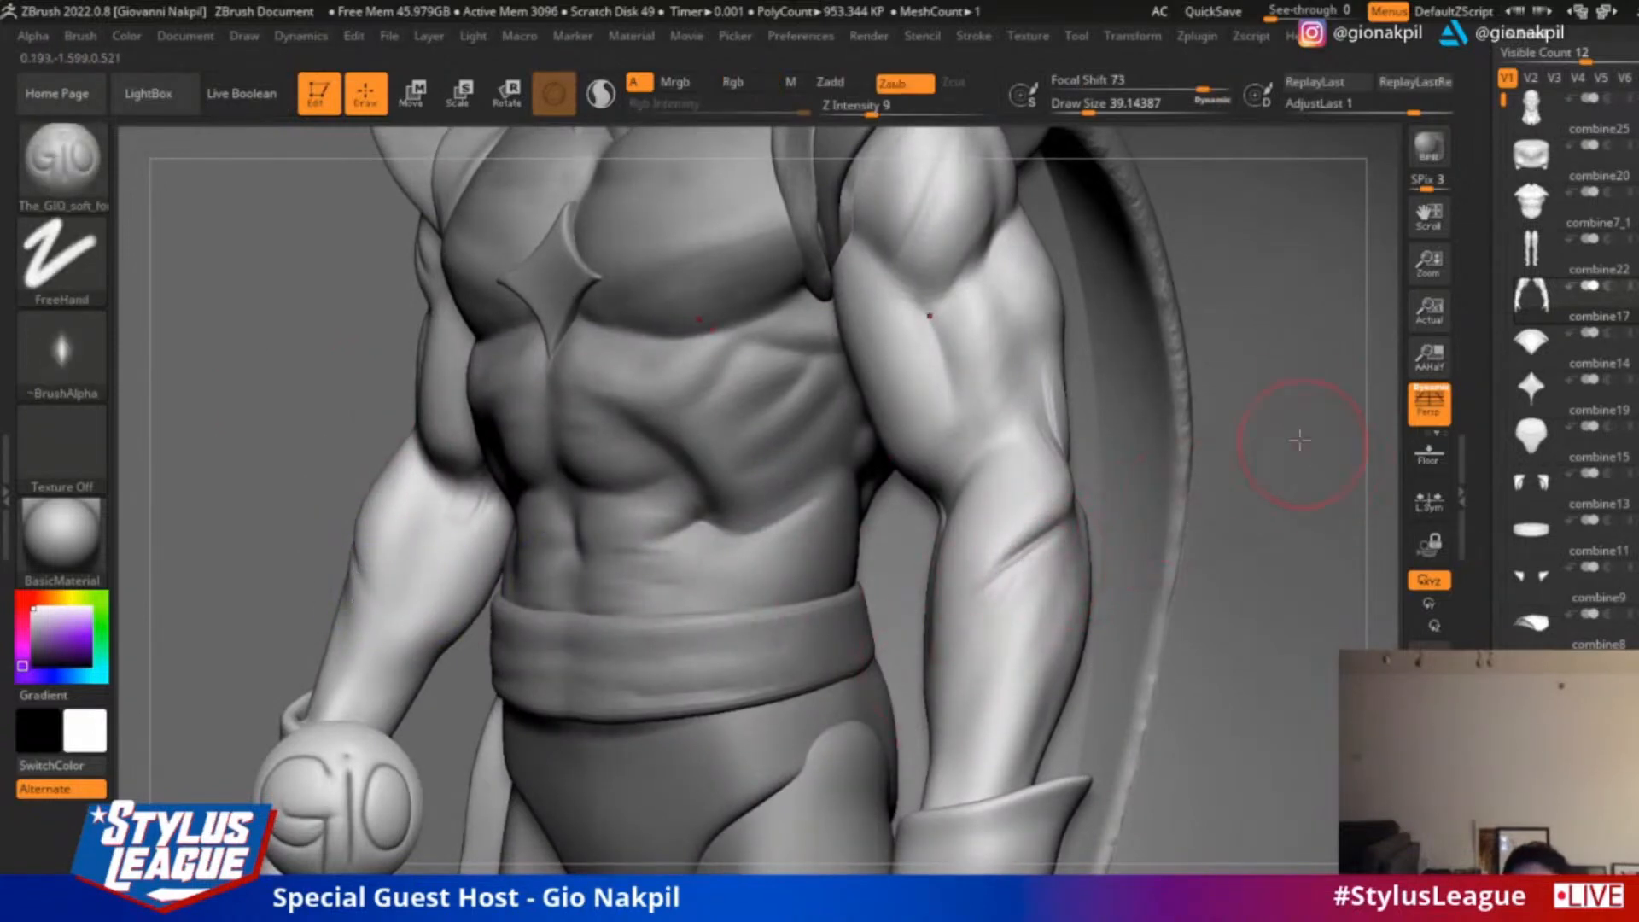
drag(1380, 404, 1413, 412)
drag(1035, 553, 990, 631)
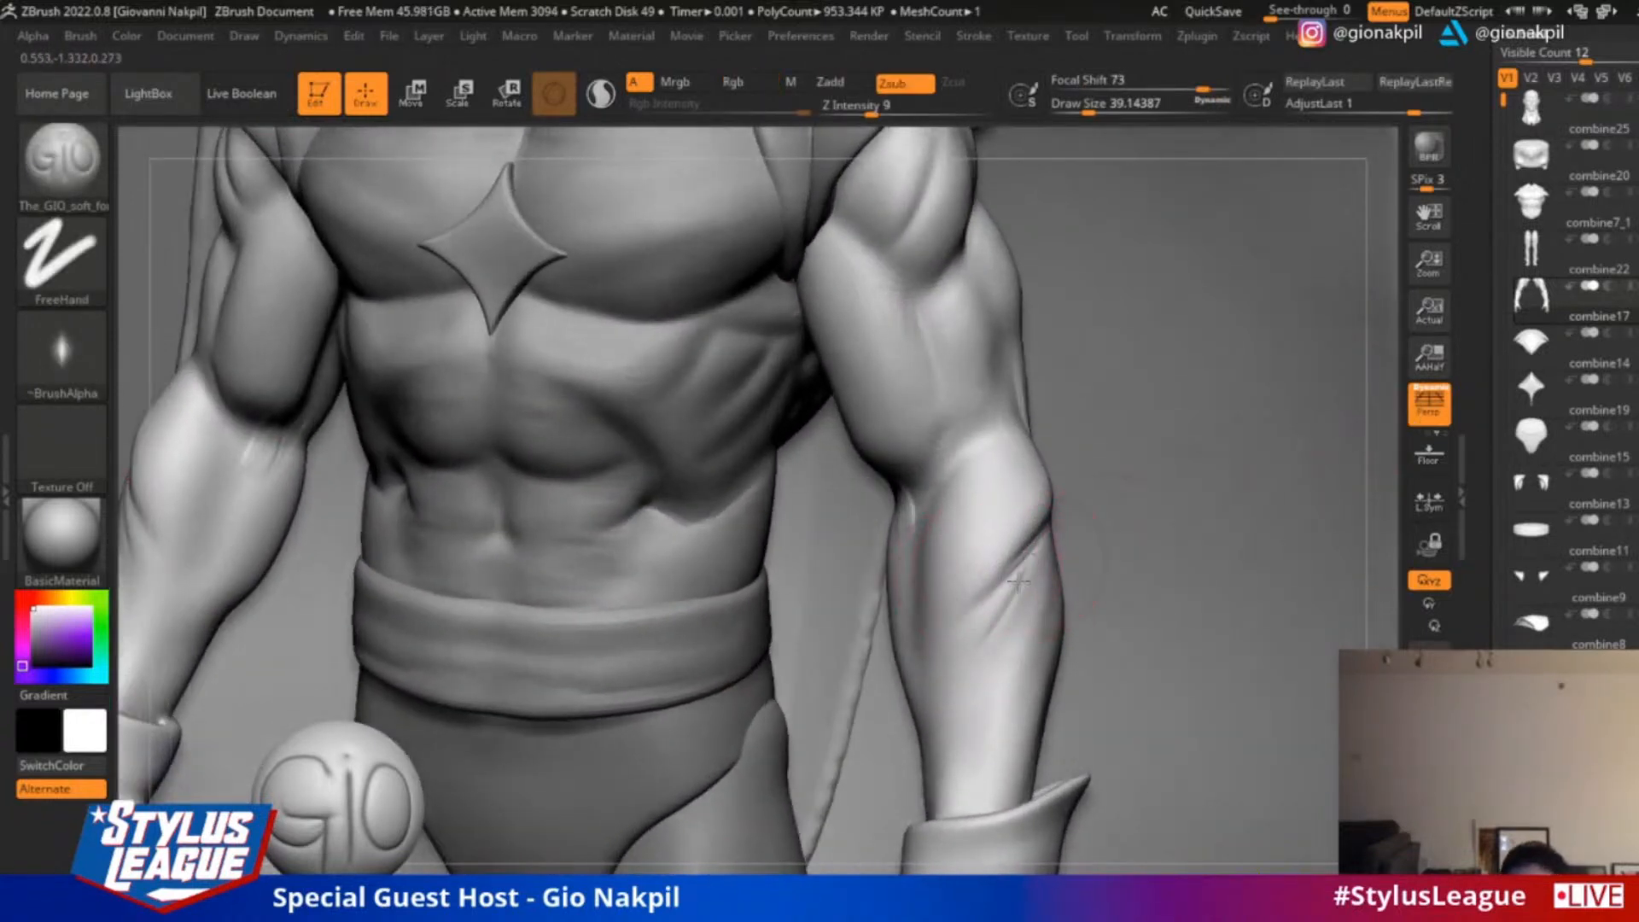
Deepen the crease at the outer elbow and carve grooves from it down the back of the forearm
mouse_move(1384, 489)
mouse_down()
mouse_move(1431, 457)
mouse_move(1297, 478)
mouse_up()
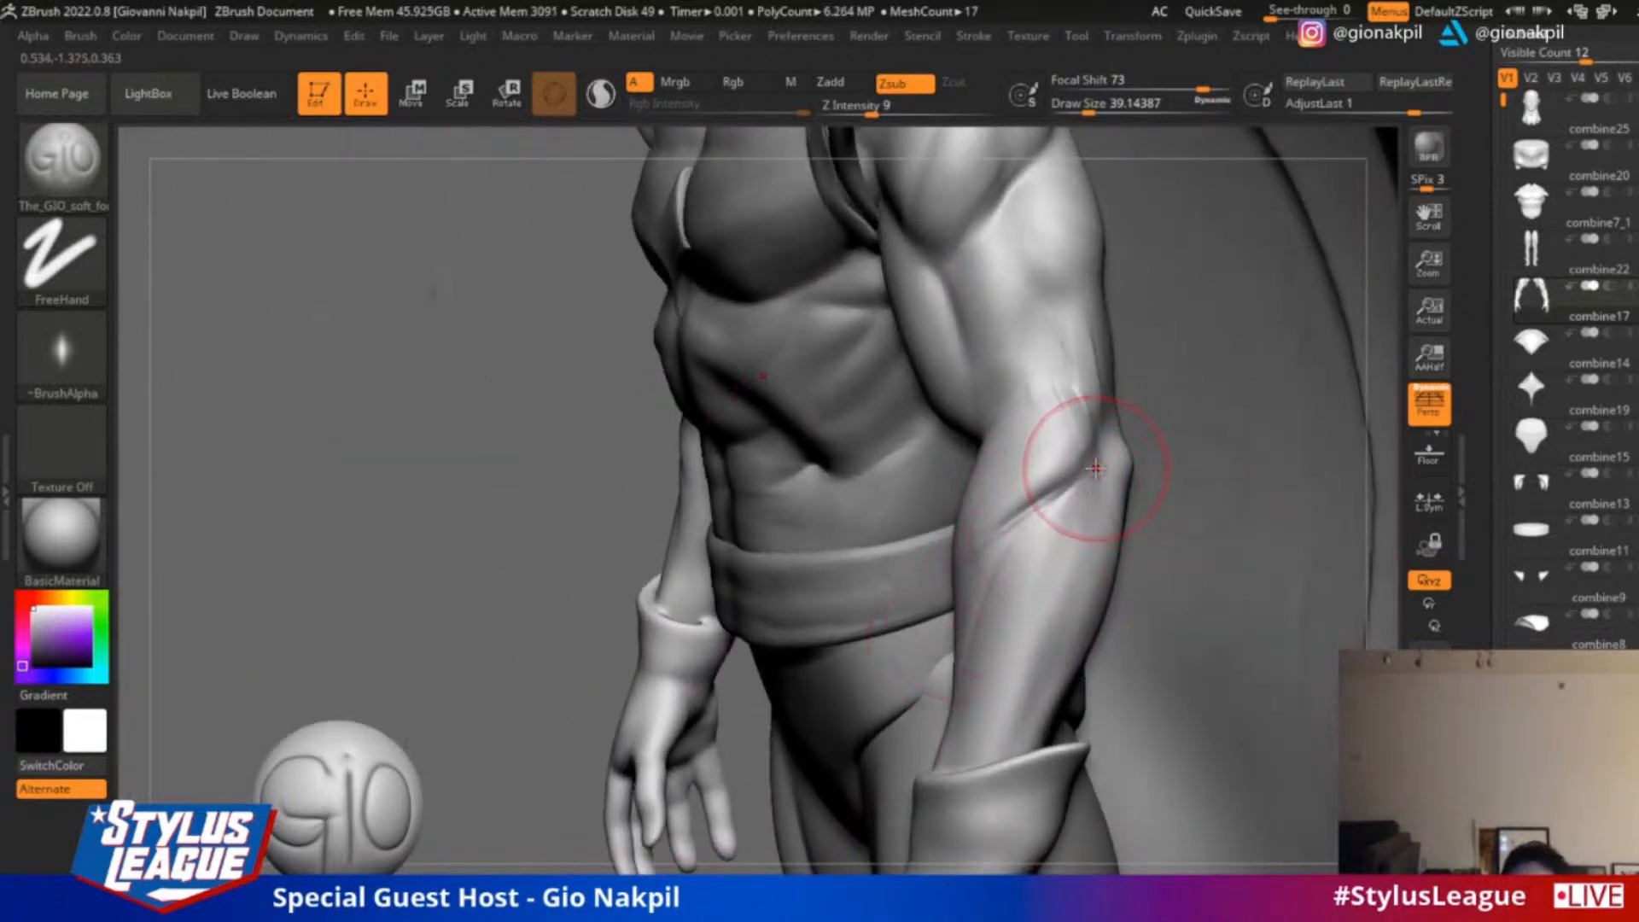
drag(1093, 468, 1021, 516)
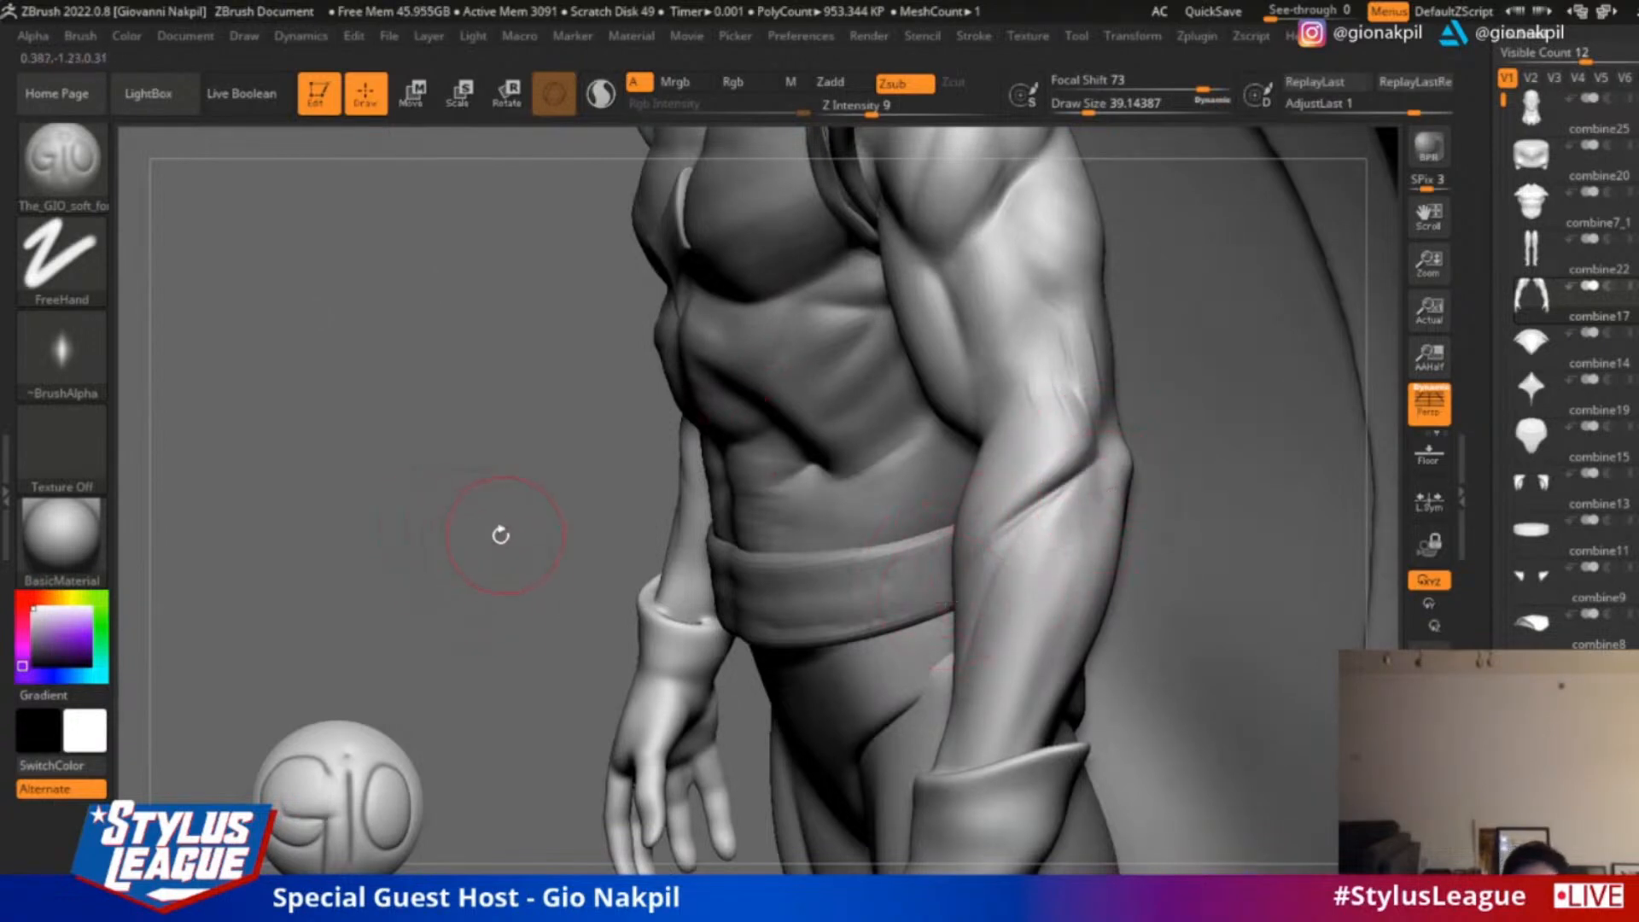
mouse_move(500, 536)
mouse_down()
mouse_move(578, 505)
mouse_move(560, 494)
mouse_move(631, 507)
mouse_up()
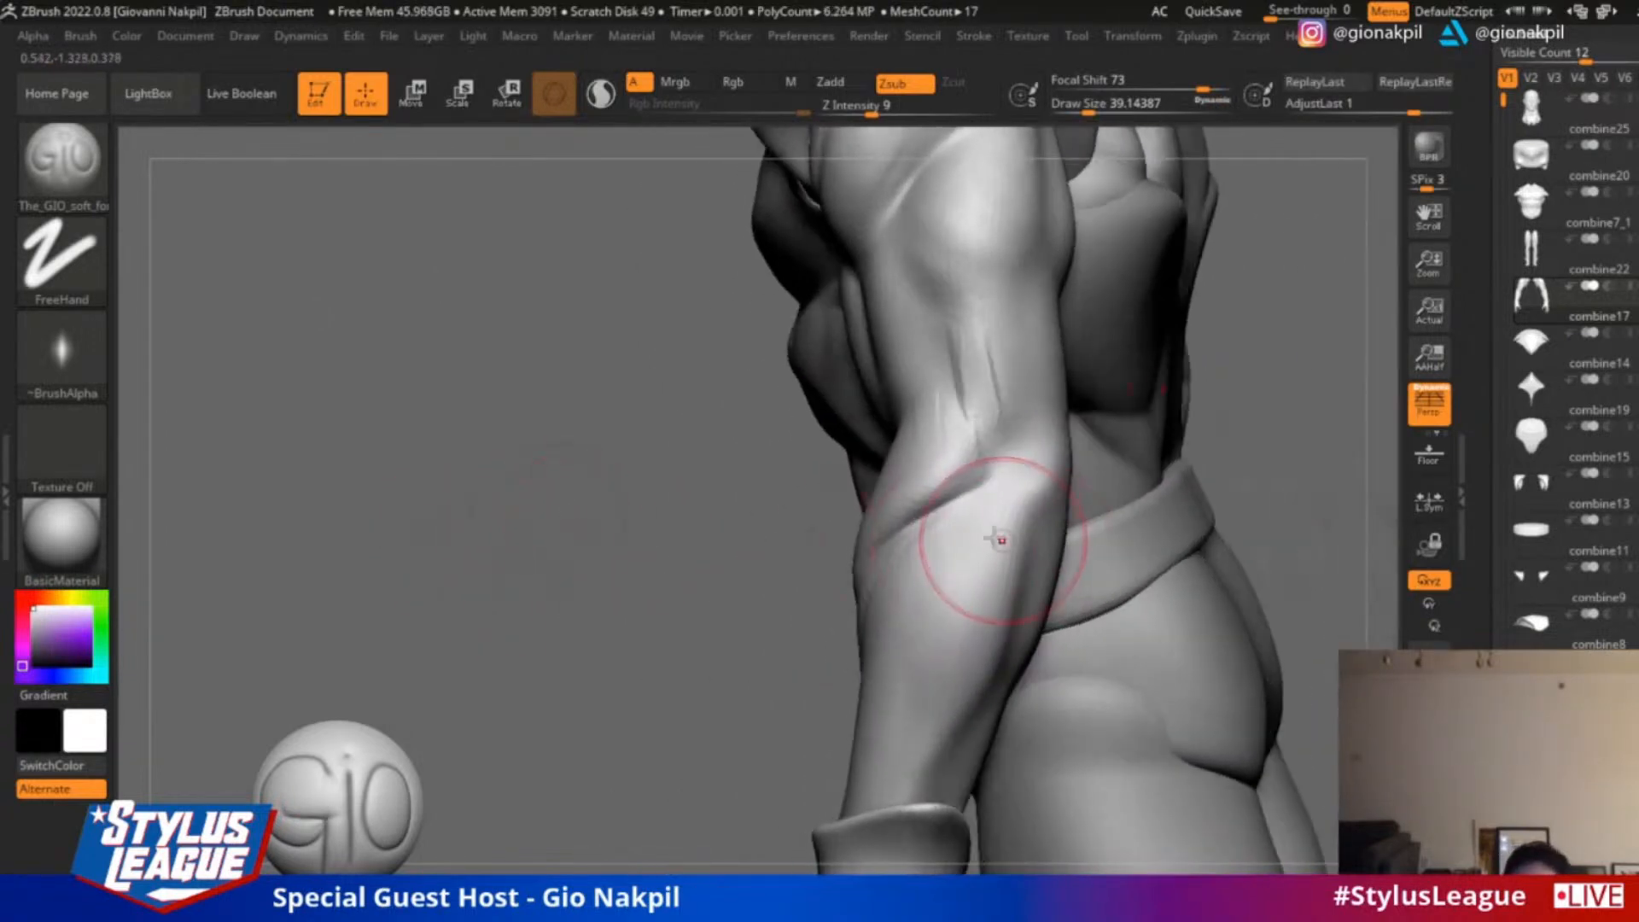
drag(987, 496, 989, 494)
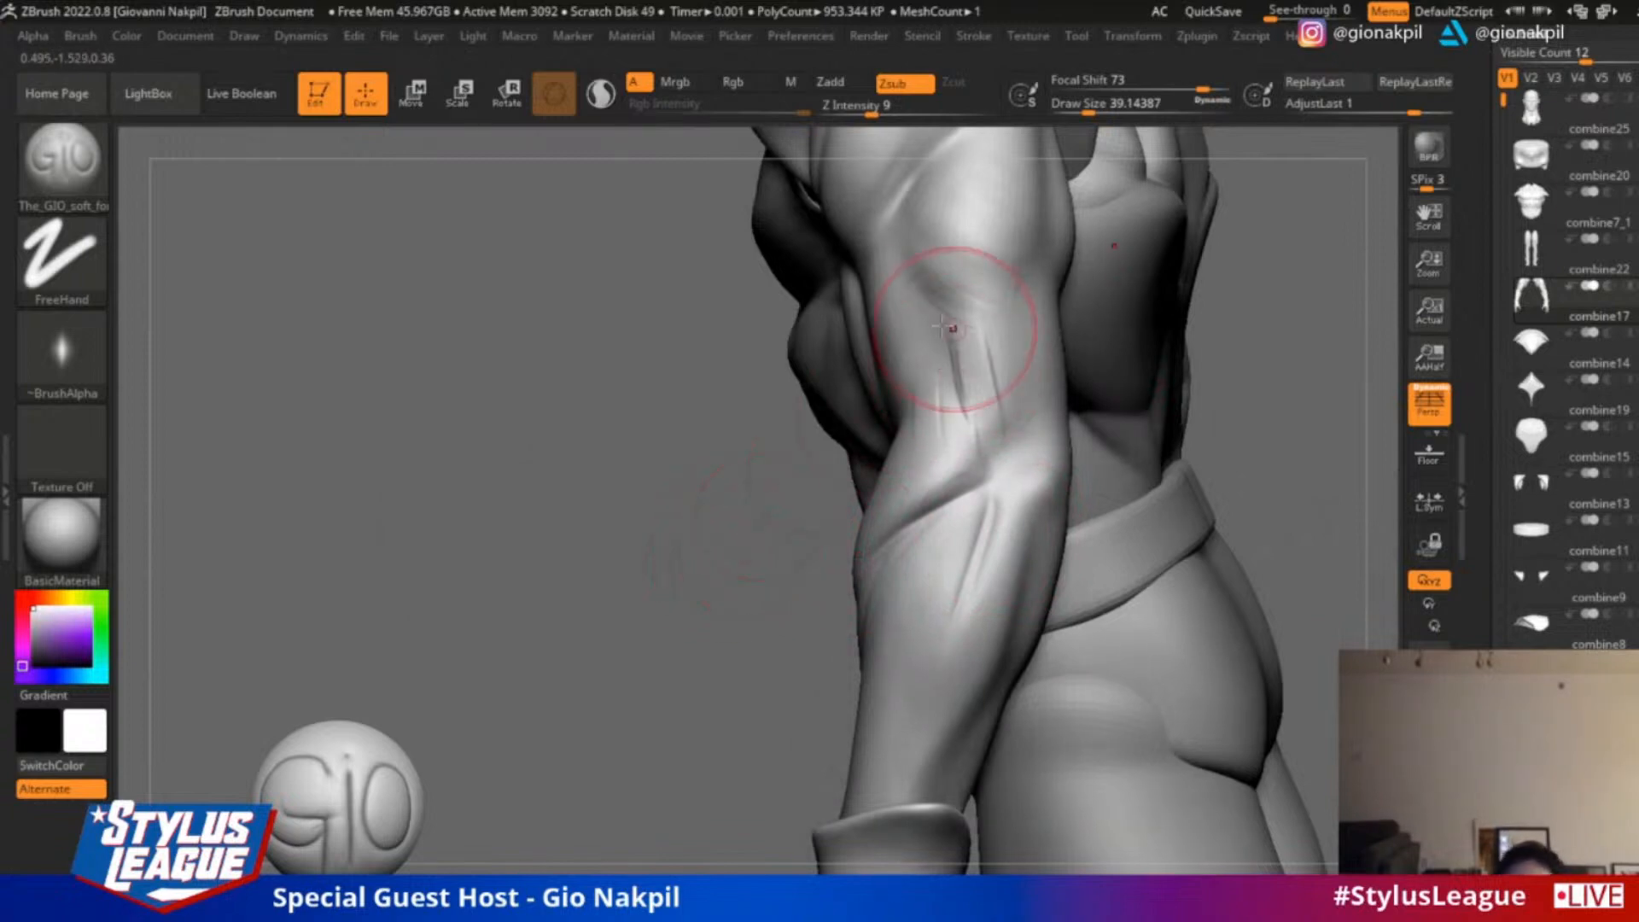
Carve the triceps tendon outline and the grooves running down the outer upper arm to the elbow, then soften them
mouse_move(519, 520)
shift+mouse_down()
mouse_move(494, 509)
mouse_move(486, 562)
shift+mouse_up()
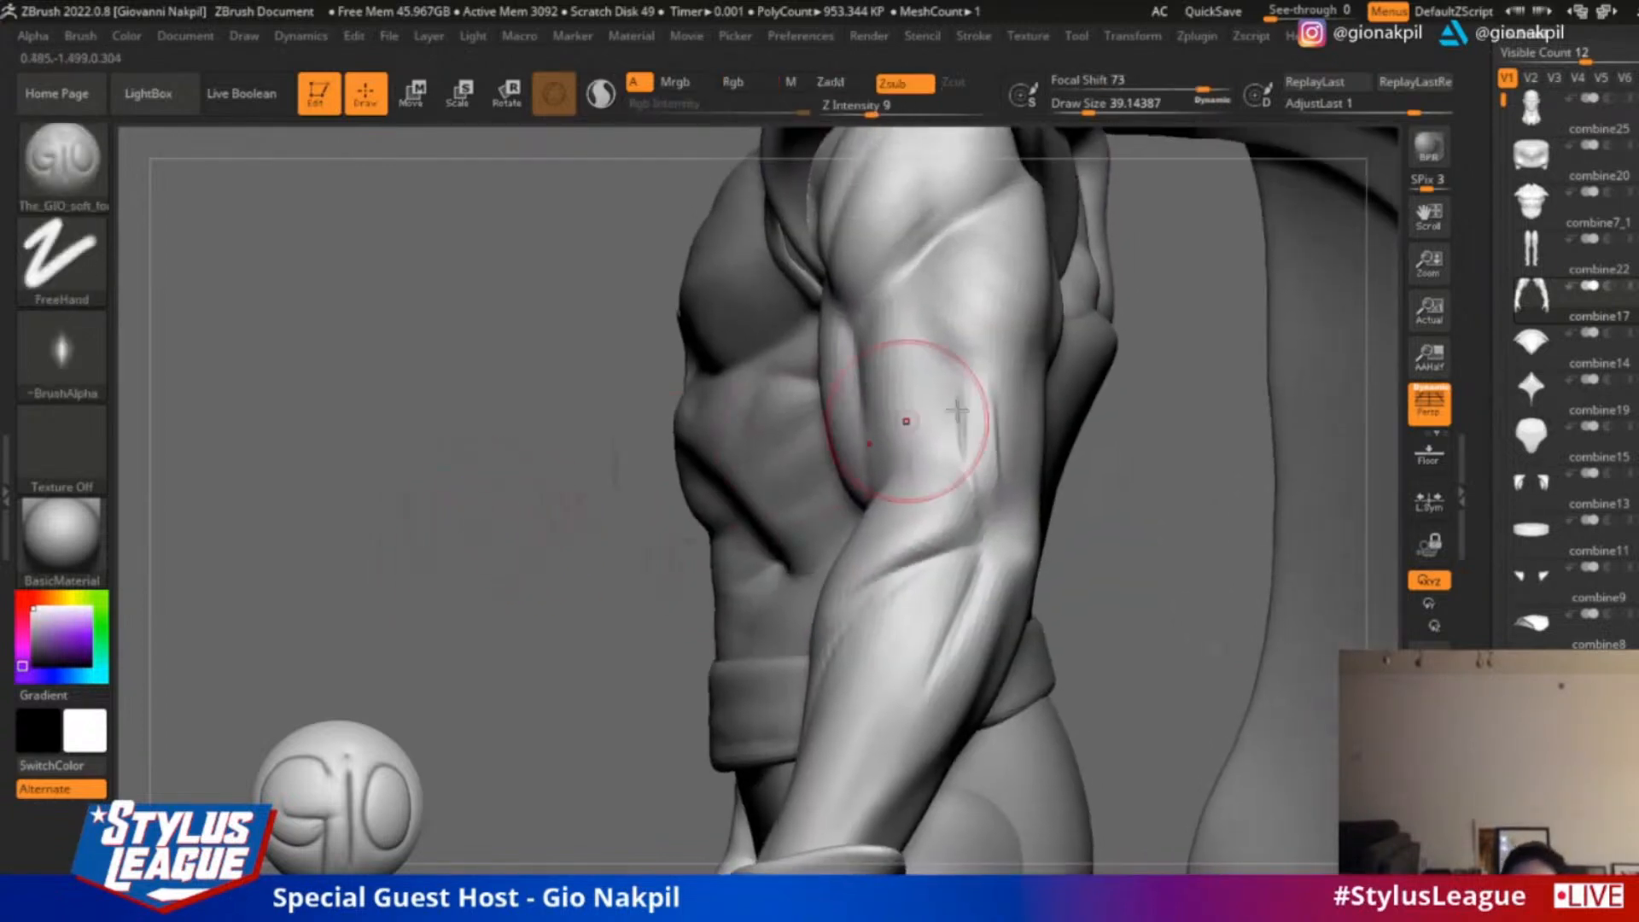
drag(916, 316, 963, 416)
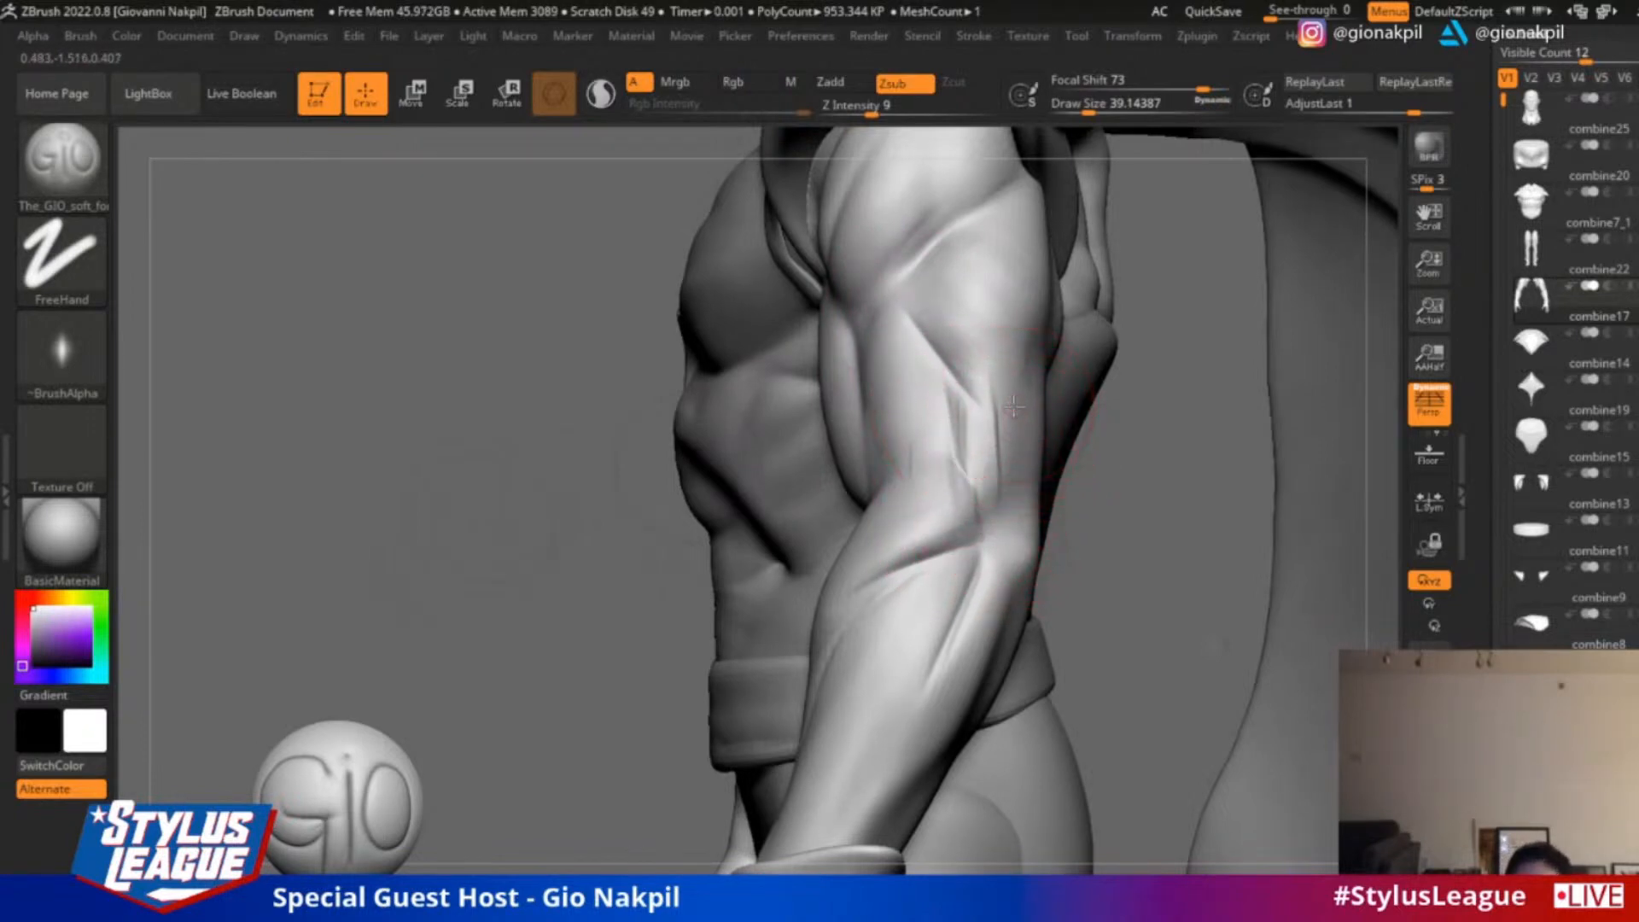
drag(982, 538, 889, 574)
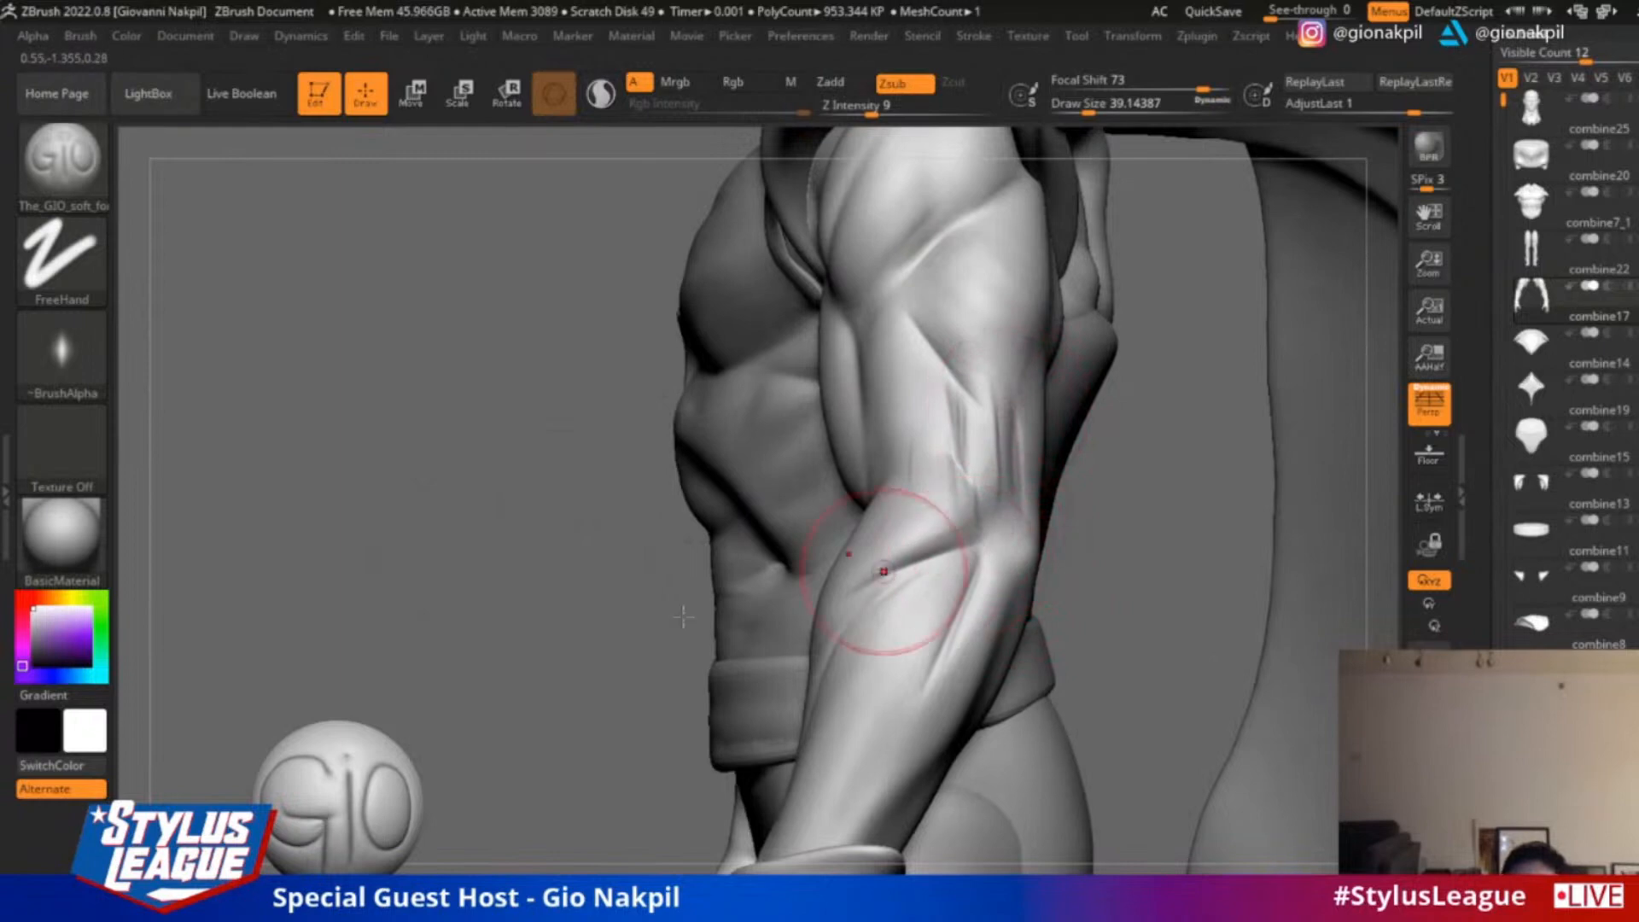
drag(683, 598, 444, 615)
drag(1054, 381, 981, 452)
drag(679, 555, 760, 559)
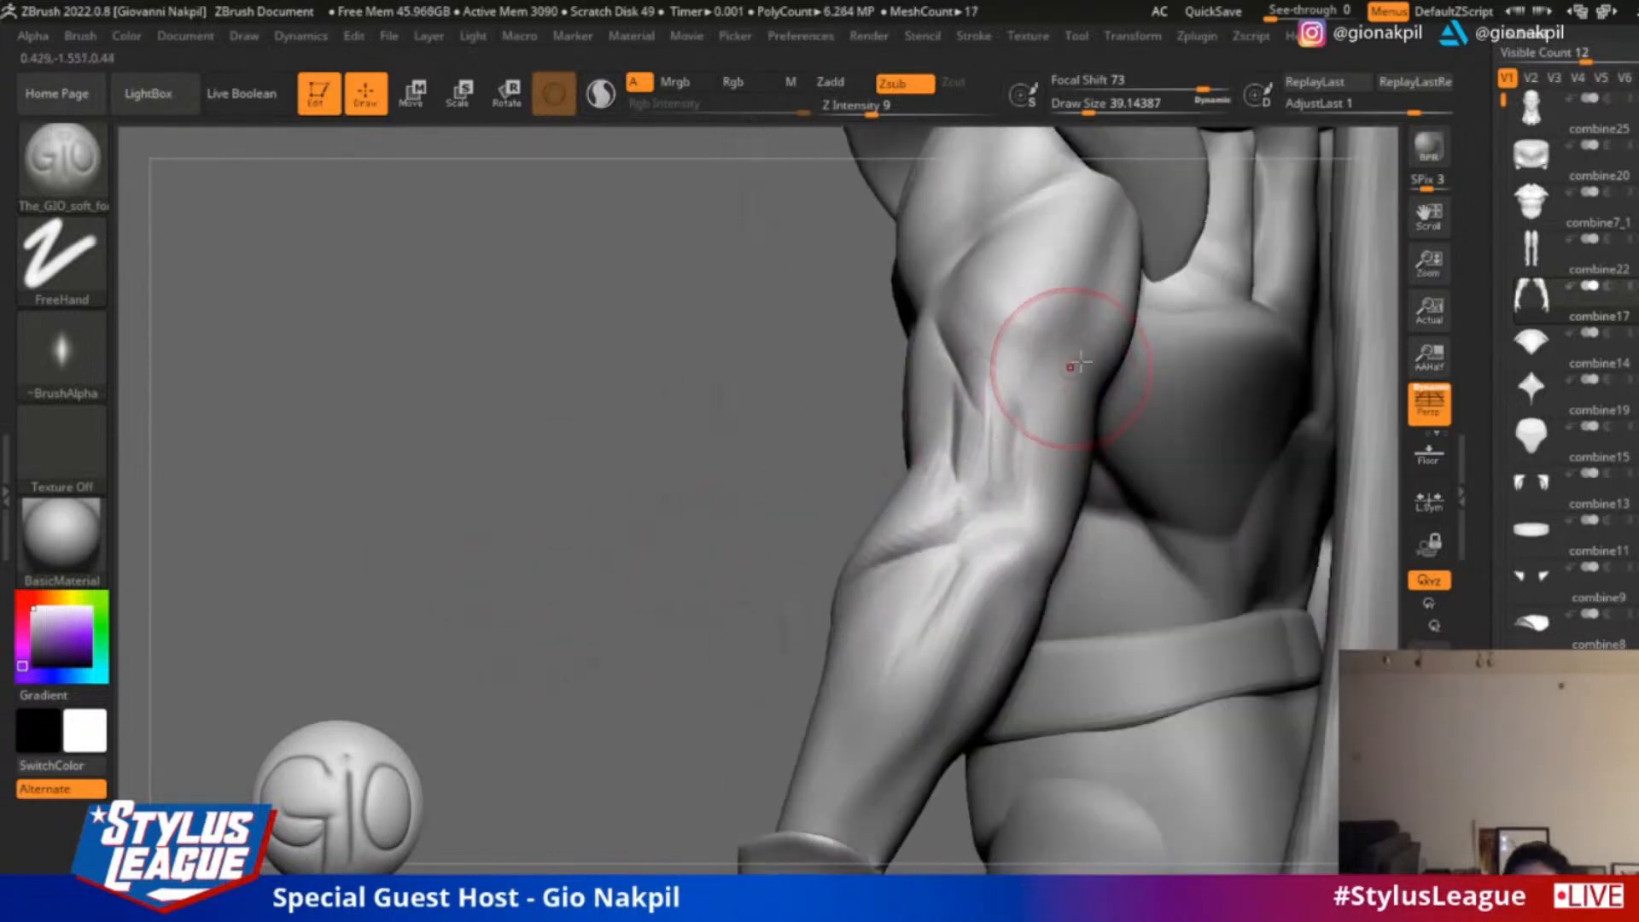
mouse_move(1072, 363)
mouse_down()
mouse_move(997, 413)
mouse_move(1051, 390)
mouse_up()
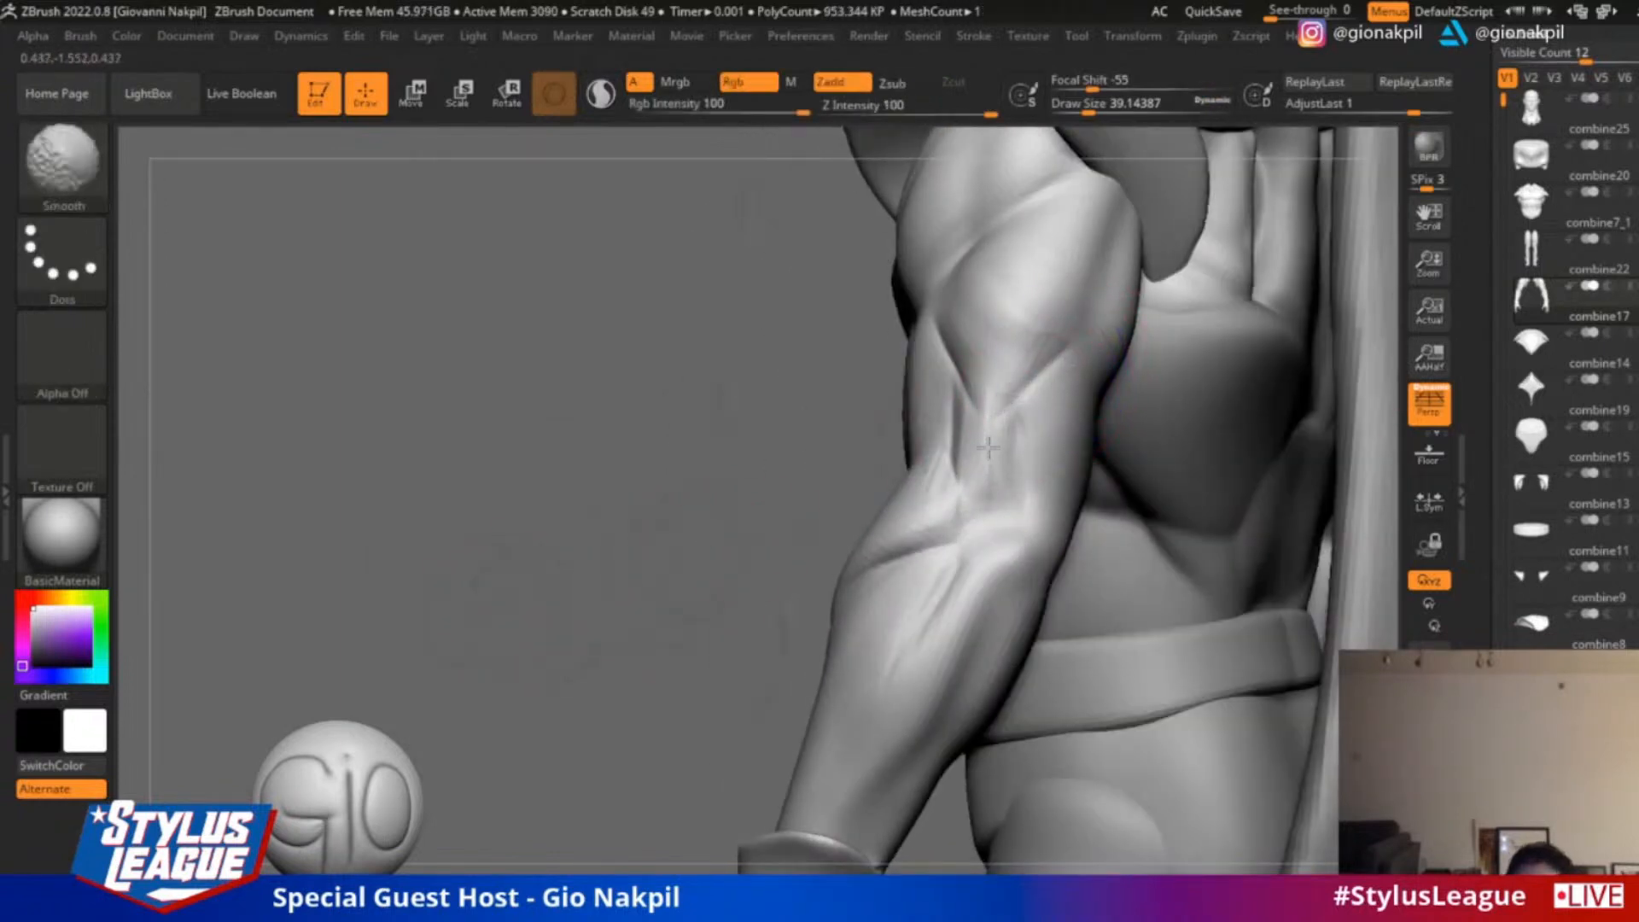
shift+drag(988, 446, 936, 567)
Refine the groove just below the outer elbow and define the muscle along the outer forearm
mouse_move(651, 633)
mouse_down()
mouse_move(669, 531)
mouse_move(522, 598)
mouse_up()
mouse_move(958, 431)
mouse_down()
mouse_move(953, 363)
mouse_move(944, 395)
mouse_up()
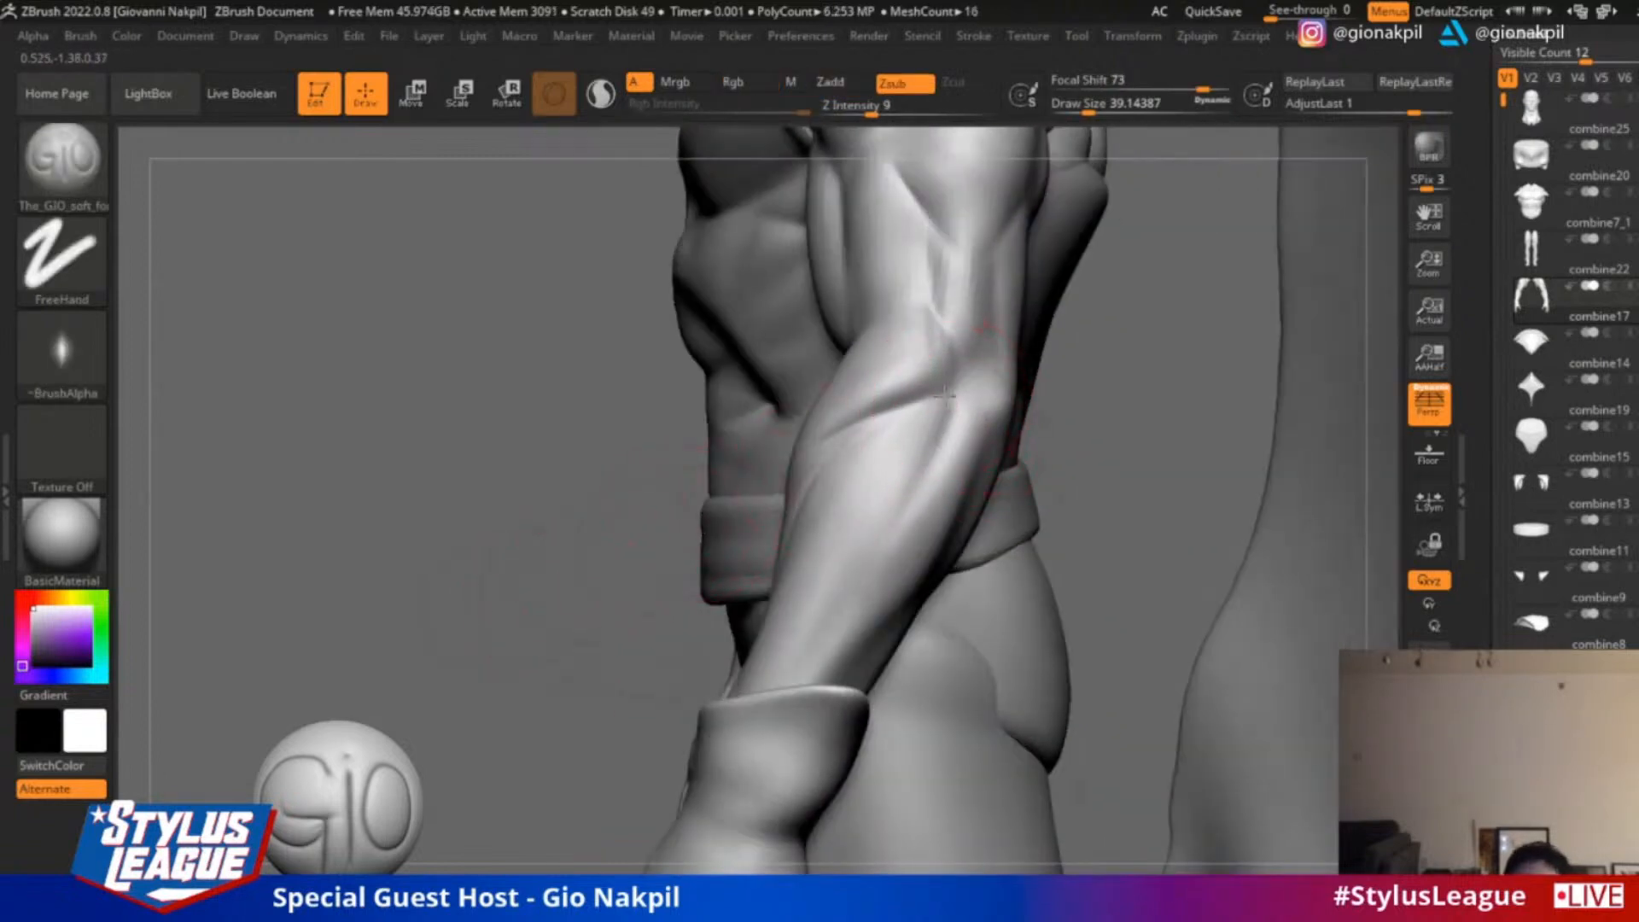
mouse_move(453, 605)
mouse_down()
mouse_move(523, 607)
mouse_move(598, 580)
mouse_up()
mouse_move(888, 461)
shift+mouse_down()
mouse_move(838, 607)
mouse_move(845, 589)
shift+mouse_up()
Build up the outer forearm edge with the ClayBuildup brush at draw size about 23
click(61, 156)
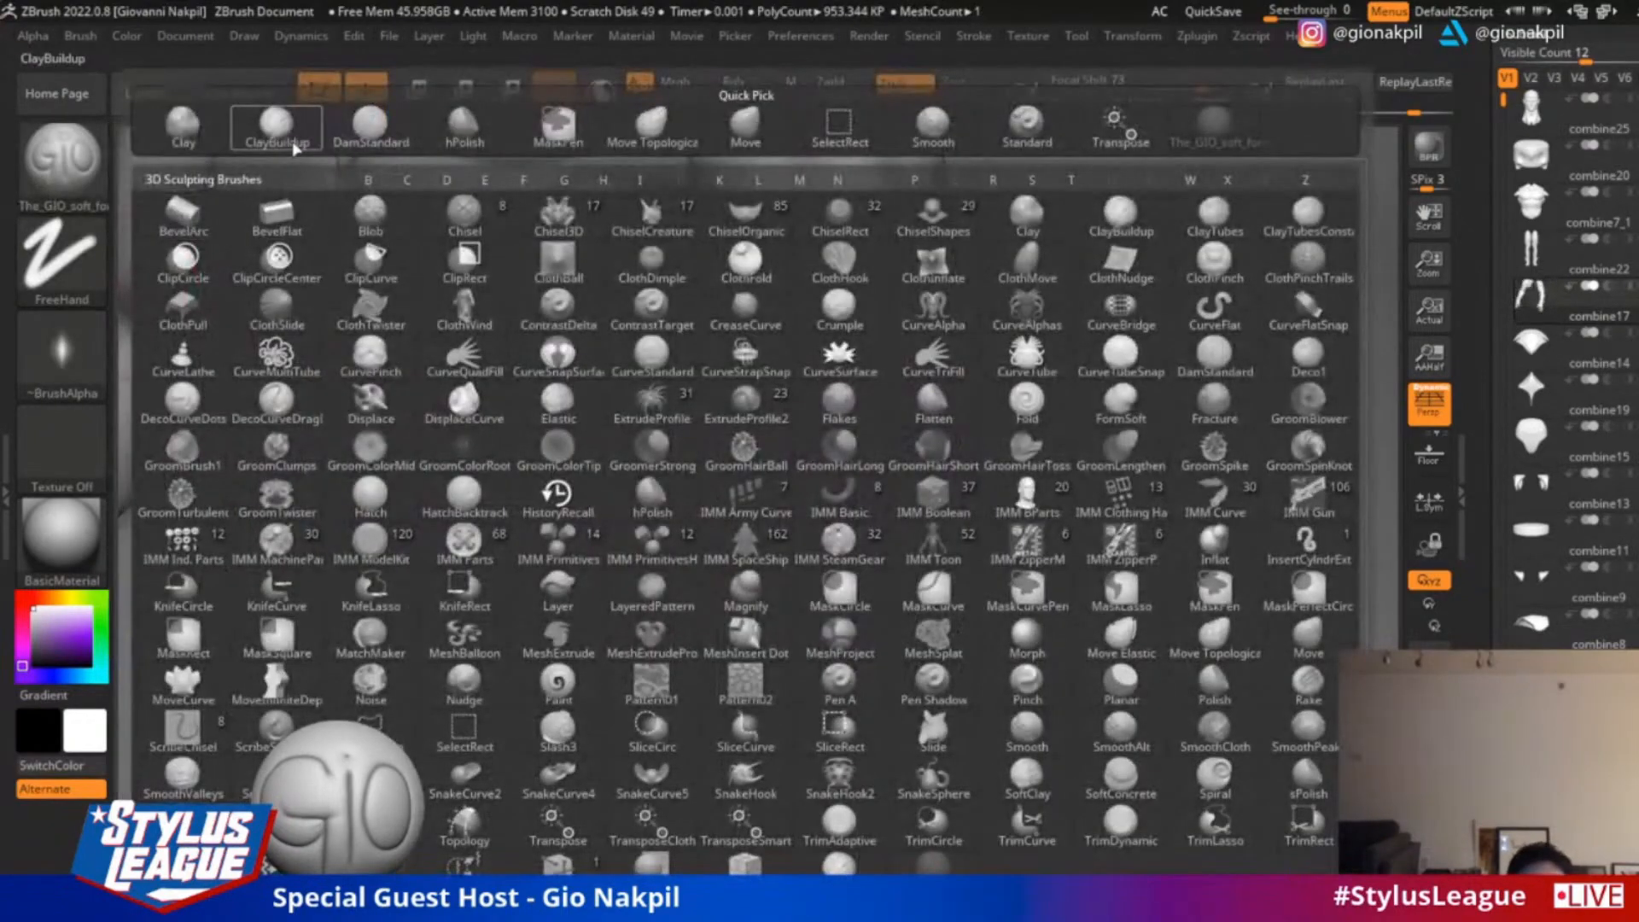
click(293, 146)
mouse_move(1369, 339)
mouse_down()
mouse_move(1057, 384)
mouse_move(914, 578)
mouse_move(944, 538)
mouse_move(1024, 535)
mouse_up()
key(s)
mouse_move(664, 534)
mouse_down()
mouse_move(879, 546)
mouse_move(1013, 512)
mouse_up()
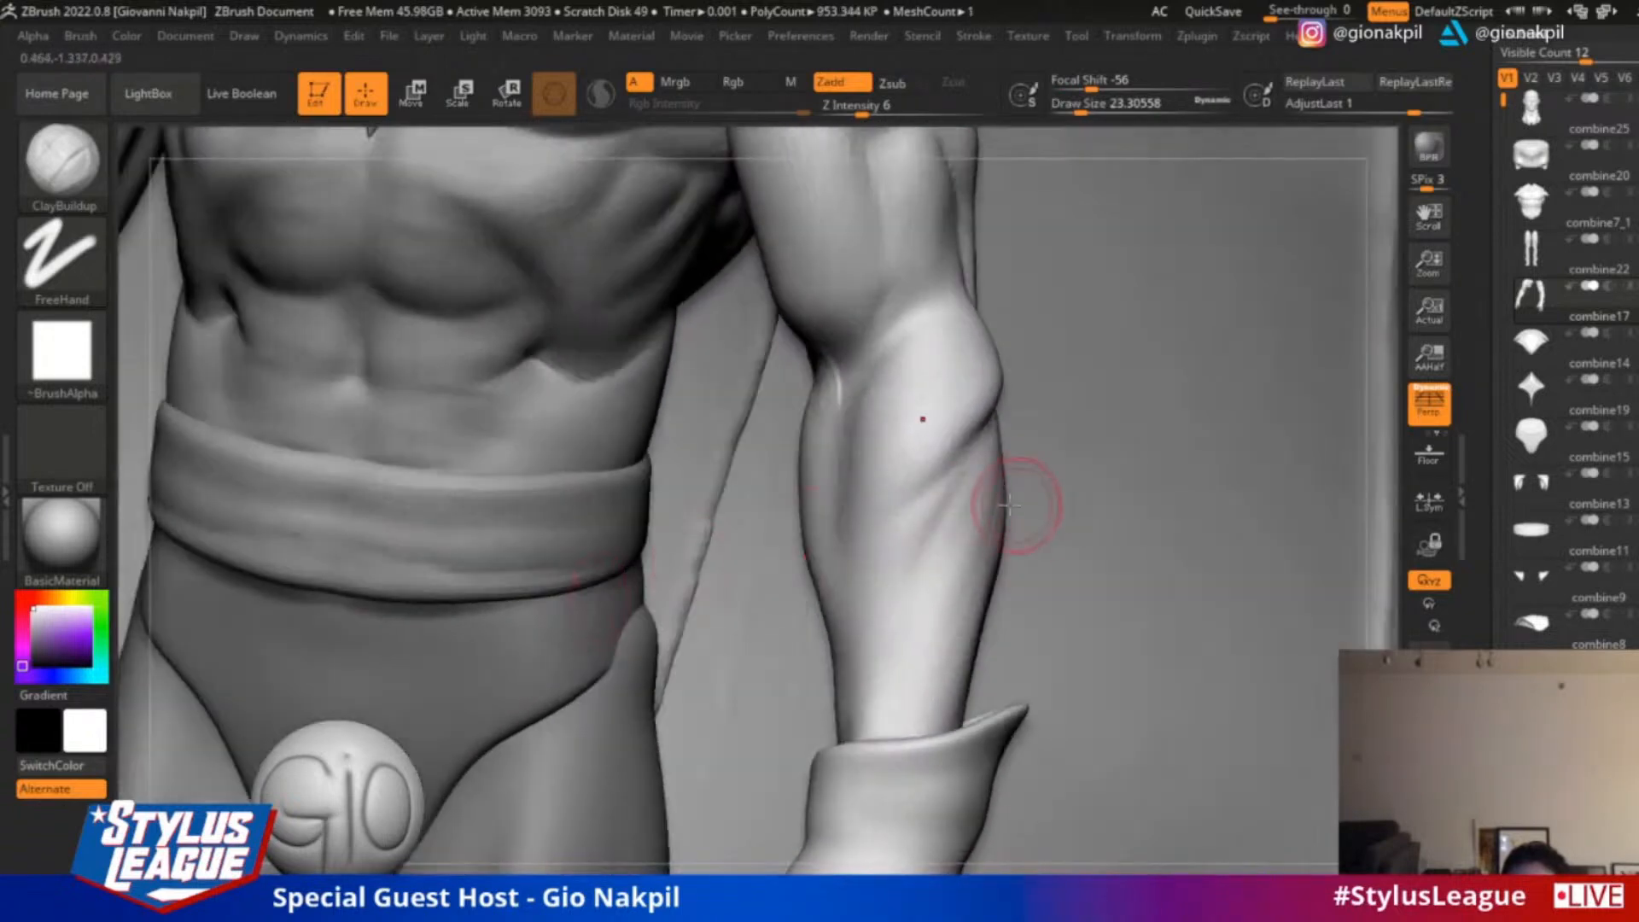
Reshape the outer contour of the upper forearm with the Move brush
key(b)
key(m)
key(v)
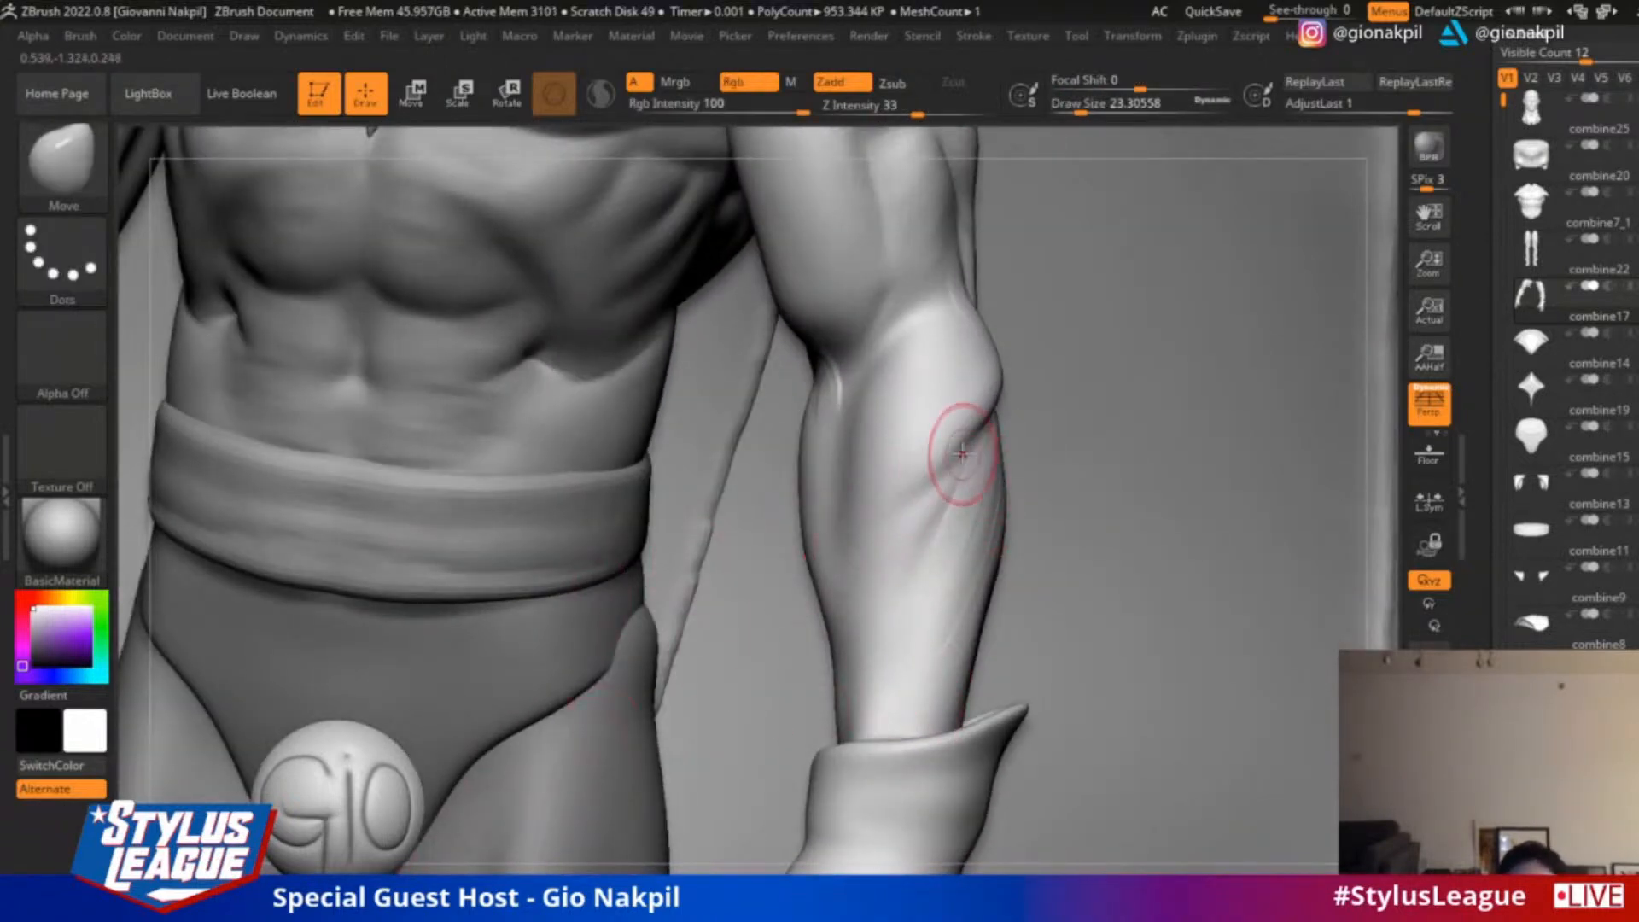
key(s)
drag(962, 454, 980, 451)
mouse_move(988, 391)
mouse_down()
mouse_move(943, 350)
mouse_move(861, 430)
mouse_move(889, 427)
mouse_up()
Add diagonal muscle striations to the upper forearm with the ClayBuildup brush at draw size about 27
key(b)
key(c)
key(b)
key(s)
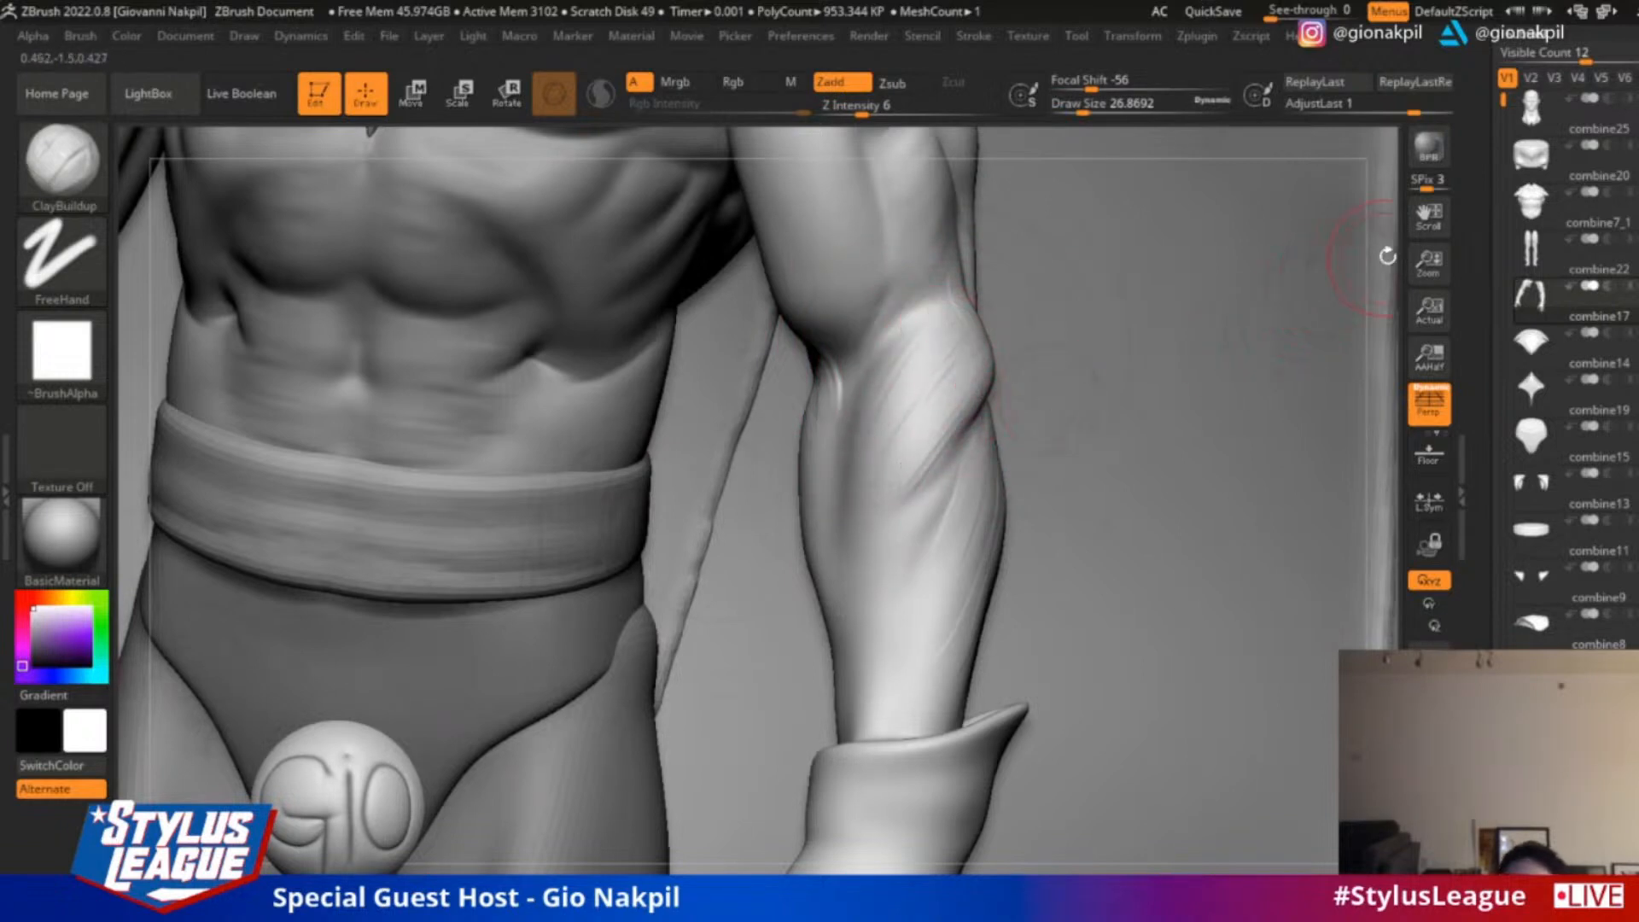
drag(1383, 256, 1208, 307)
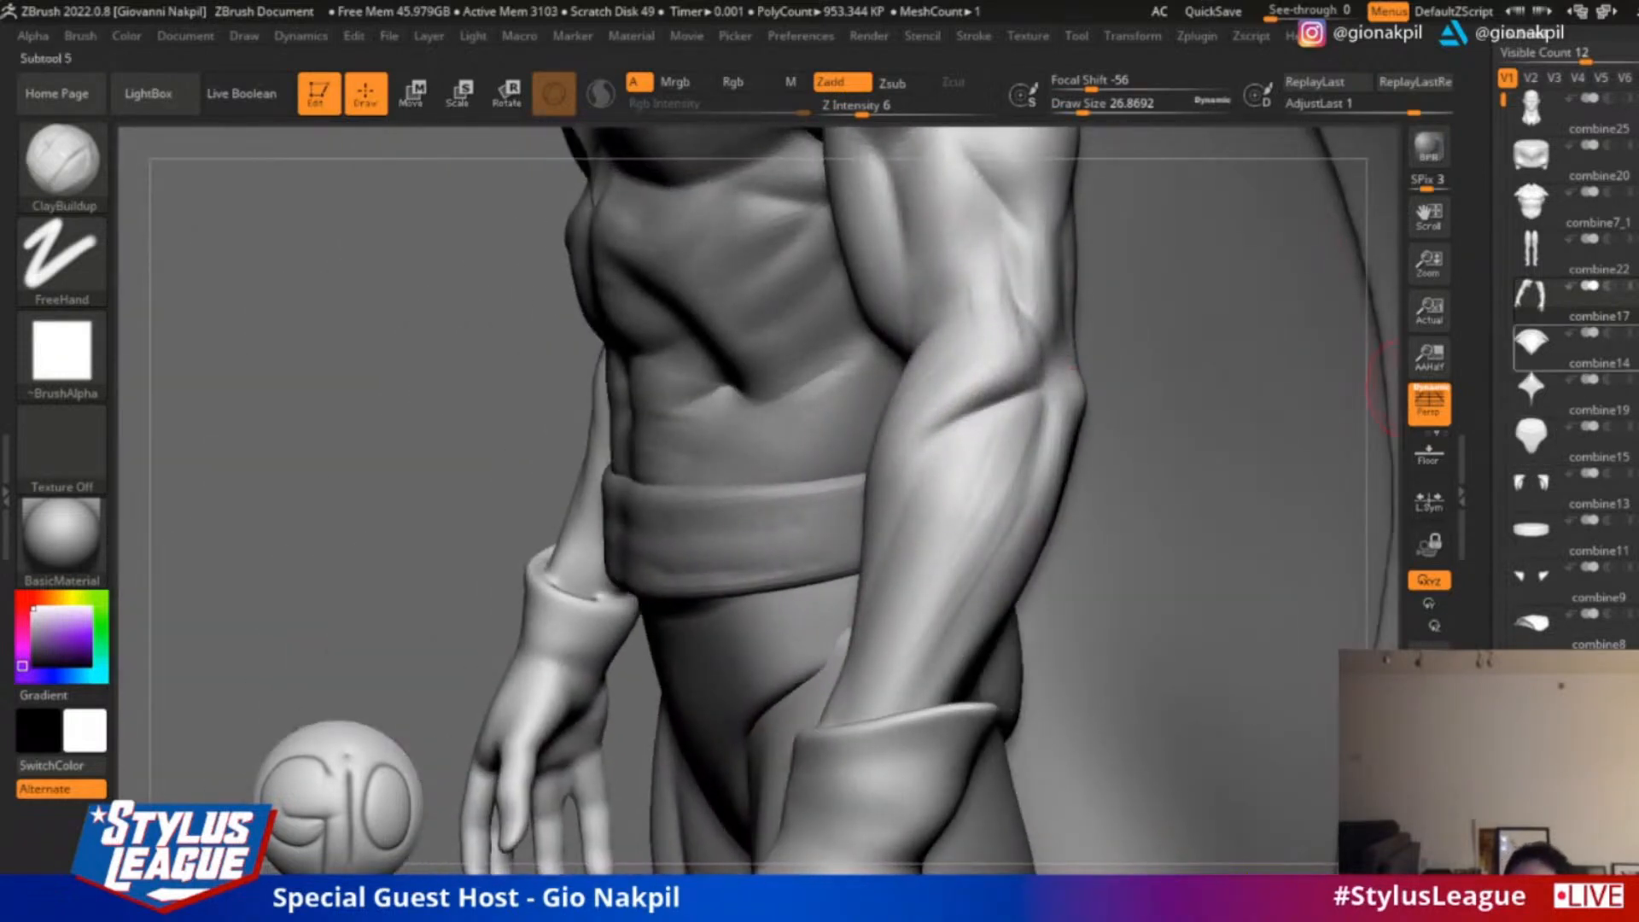
Hide the cape subtools behind the figure to leave the arm unobstructed
click(1533, 198)
drag(1509, 102, 1522, 299)
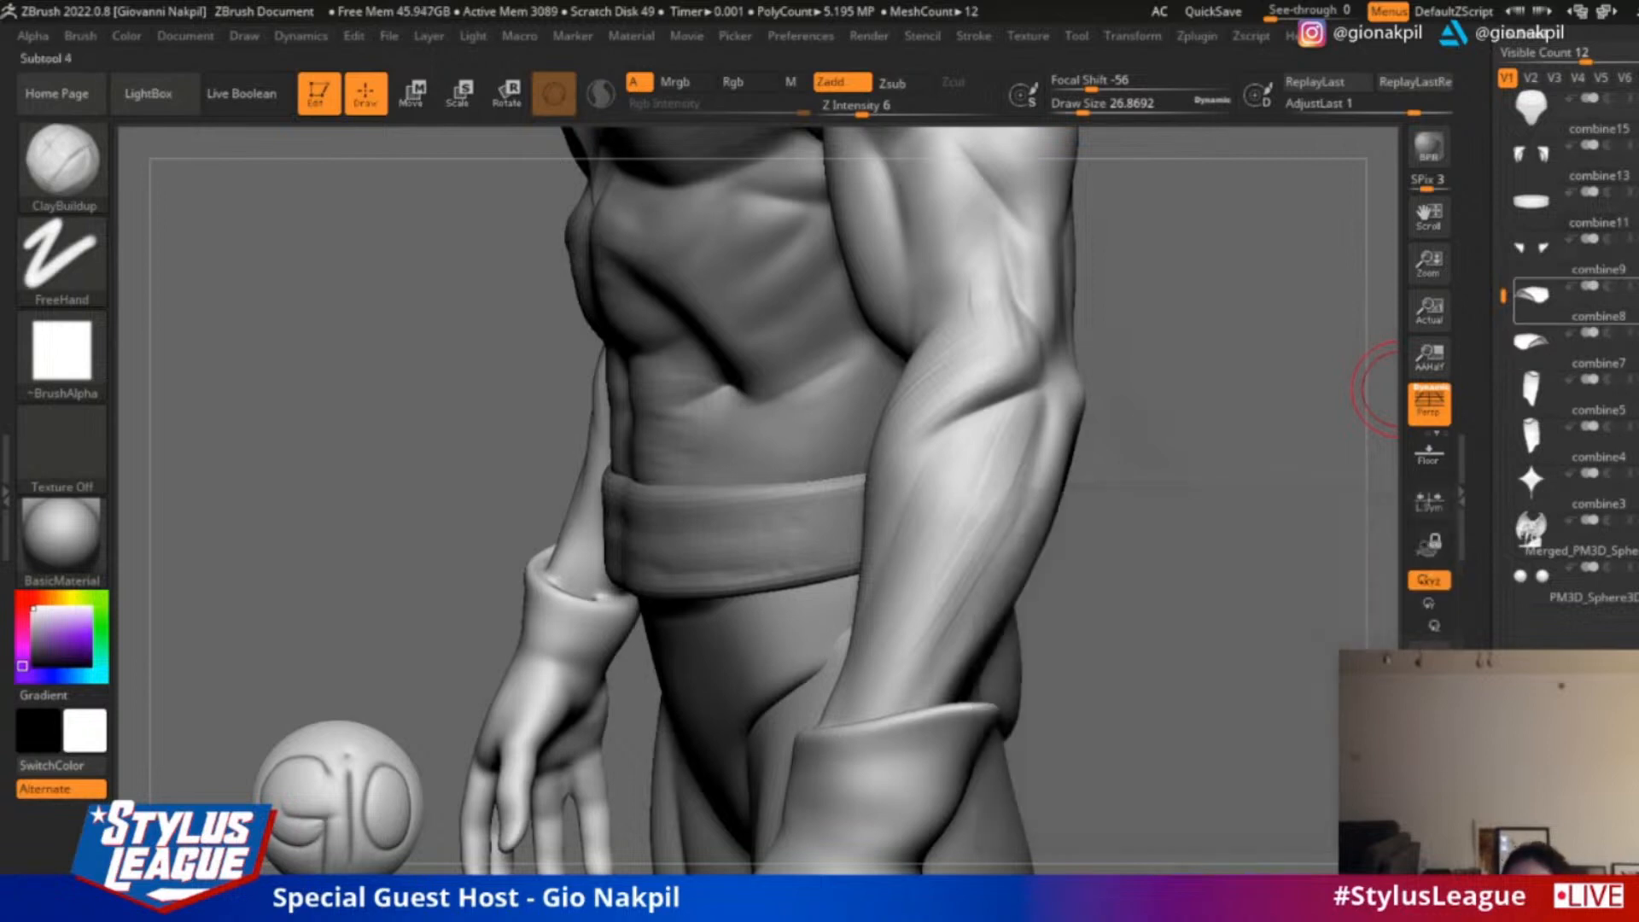
mouse_move(1349, 399)
shift+mouse_down()
mouse_move(1277, 409)
mouse_move(1340, 423)
shift+mouse_up()
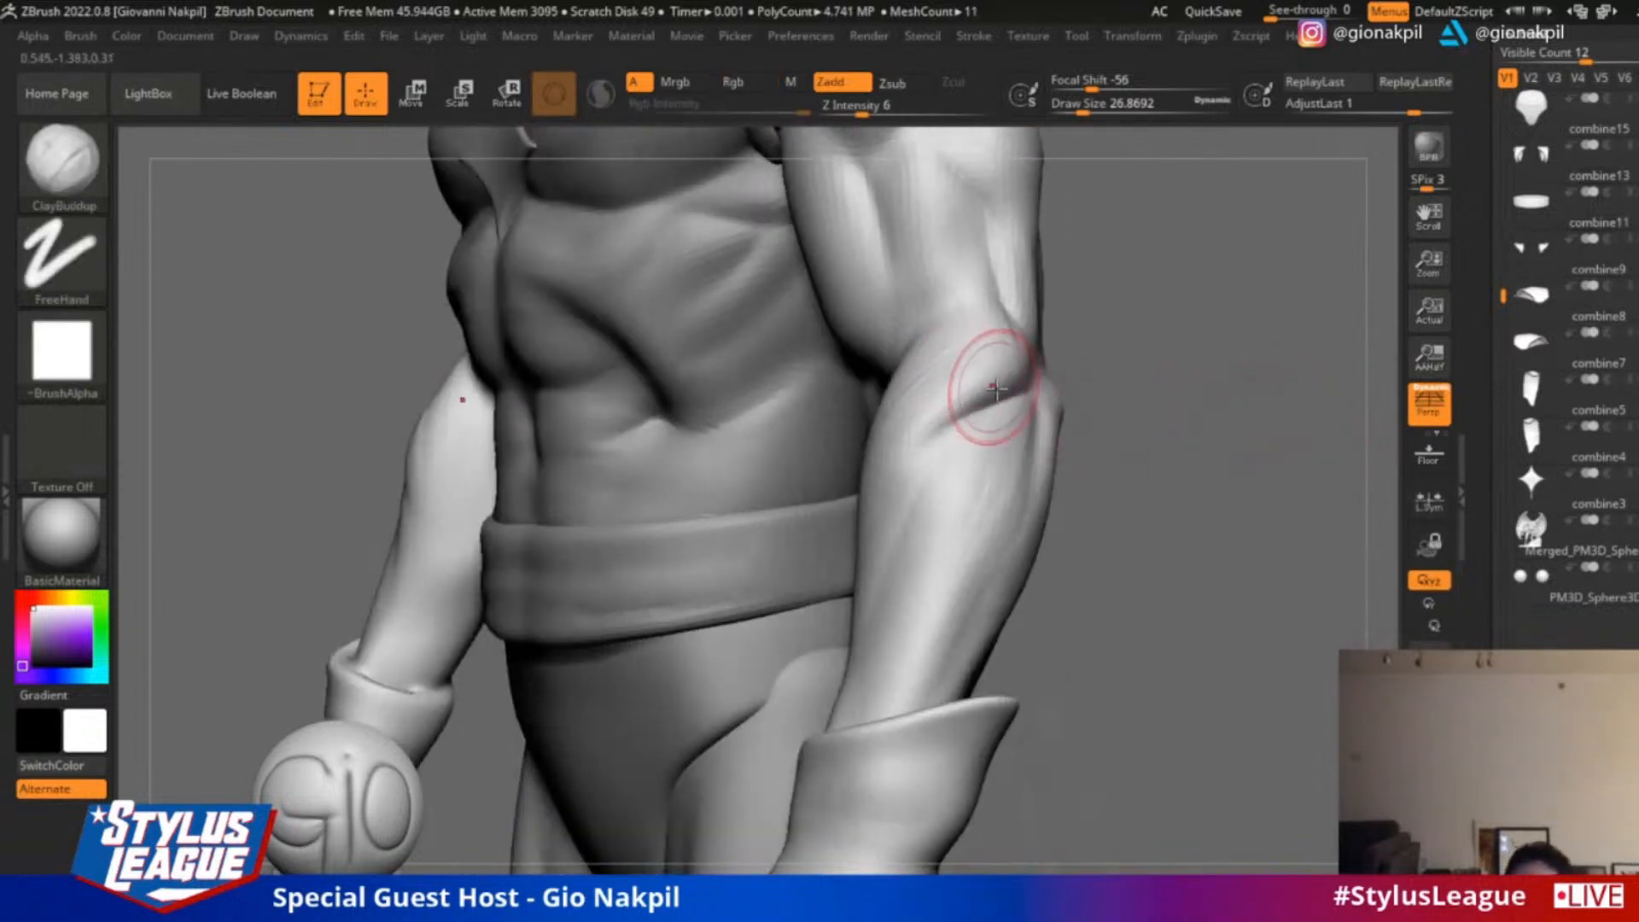
Layer fine ClayBuildup striations along the upper forearm muscle, reducing the draw size to about 20
mouse_move(1135, 359)
mouse_down()
mouse_move(1225, 369)
mouse_move(1182, 436)
mouse_move(1255, 405)
mouse_up()
key(s)
drag(987, 467, 983, 467)
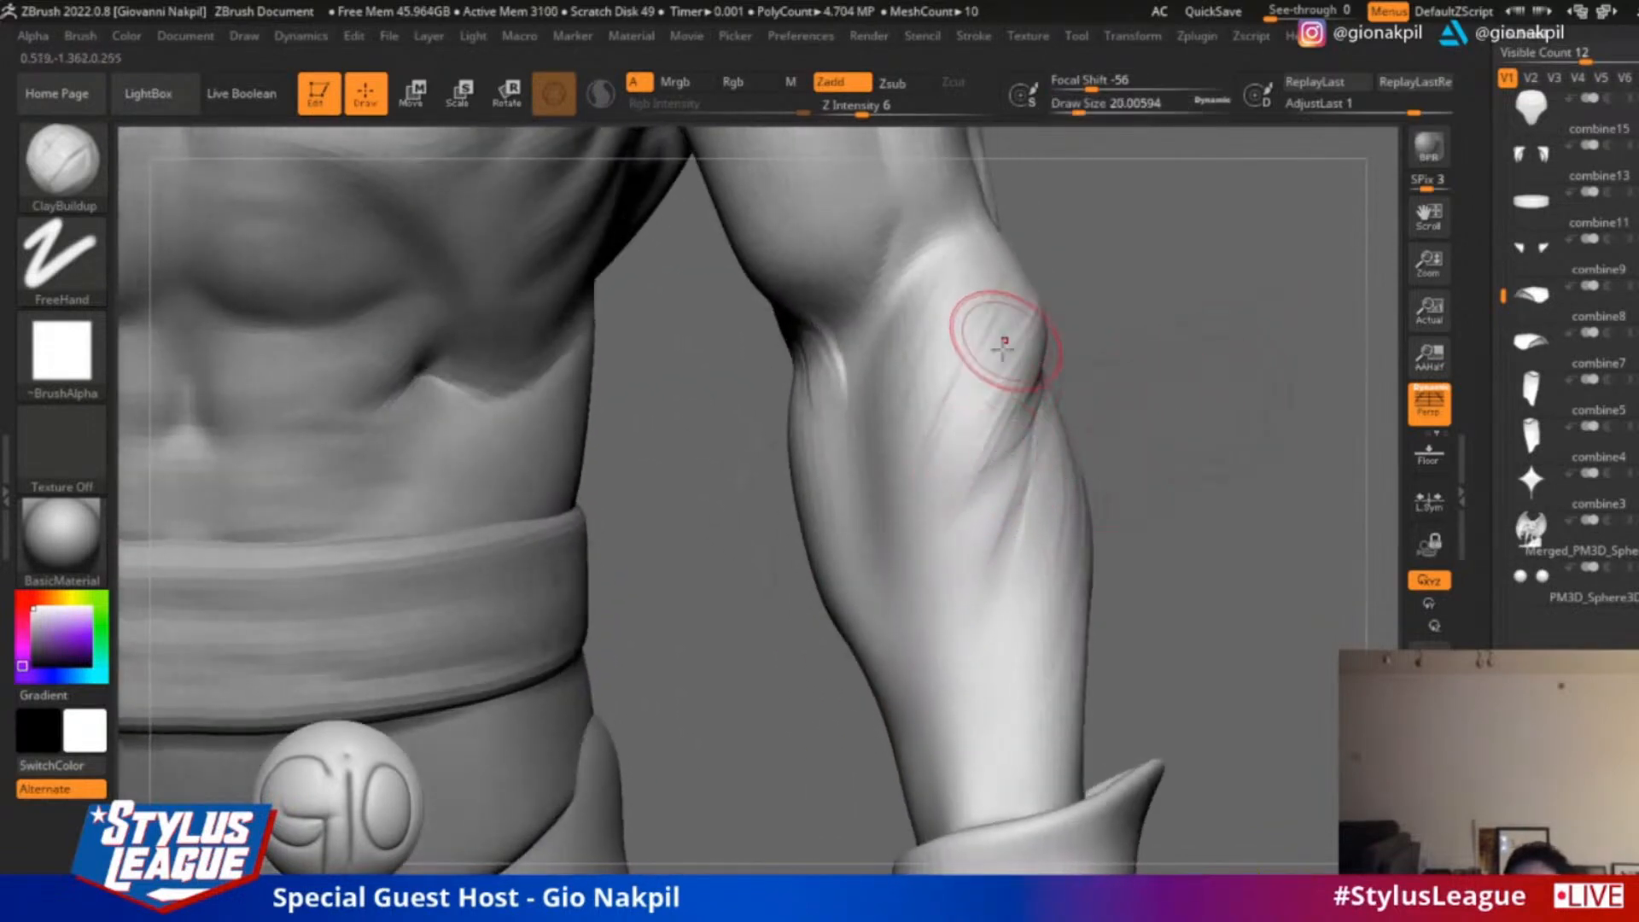
mouse_move(1007, 336)
mouse_down()
mouse_move(925, 556)
mouse_move(920, 636)
mouse_move(954, 432)
mouse_up()
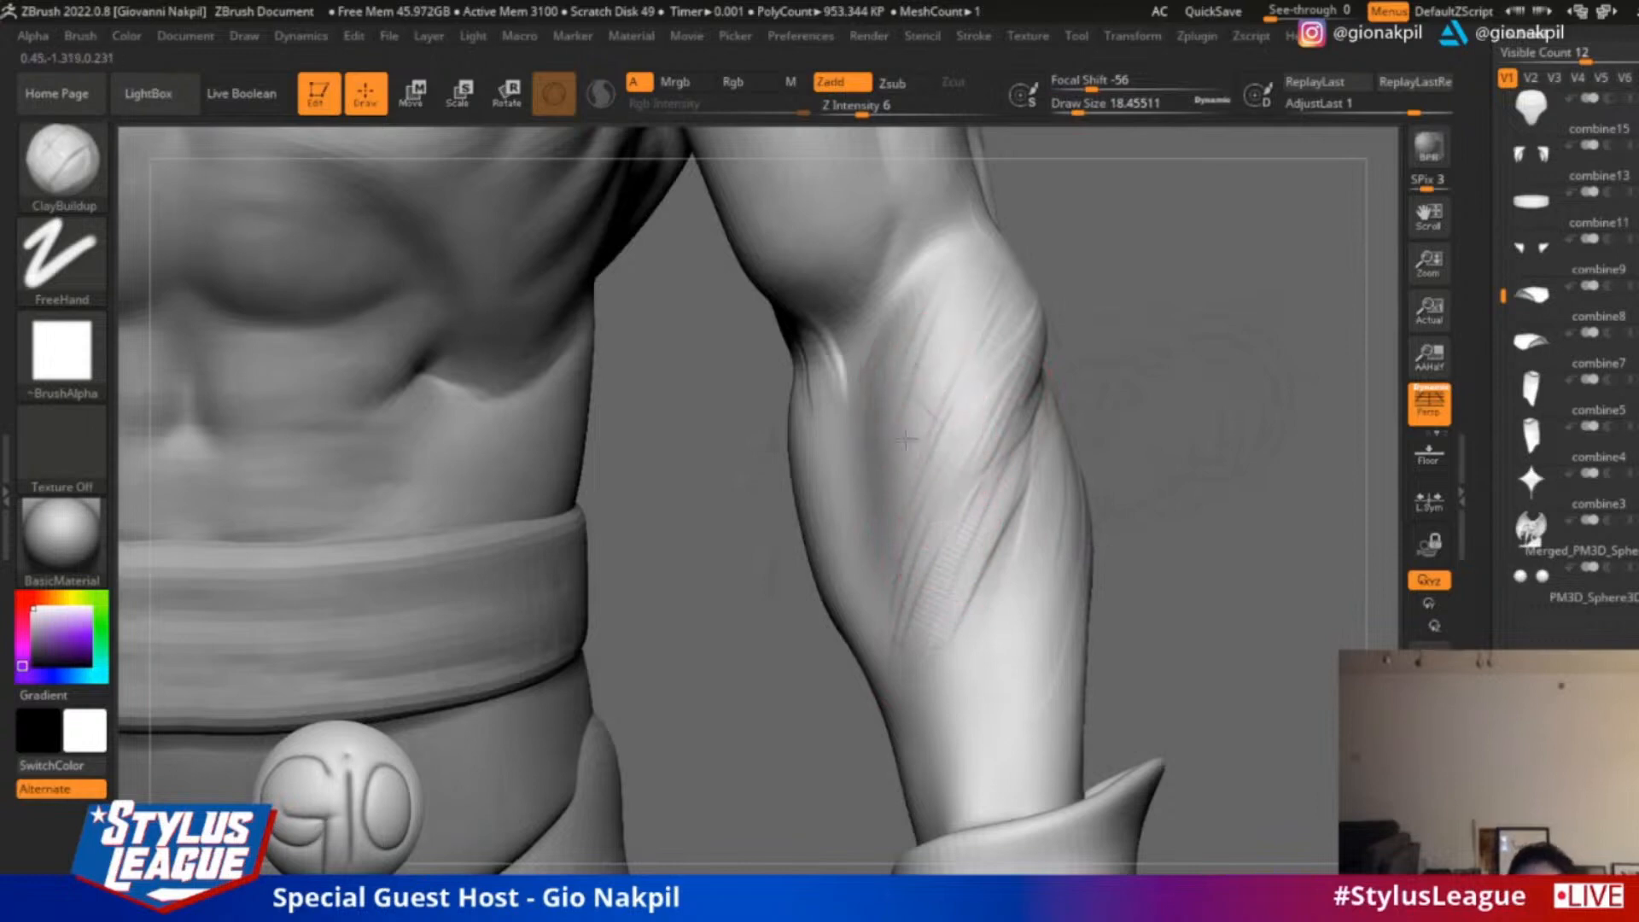
Build up the middle and lower forearm with crosswise ClayBuildup strokes down to the cuff at draw size about 18
drag(898, 593, 965, 618)
drag(910, 640, 982, 670)
drag(1176, 503, 1209, 444)
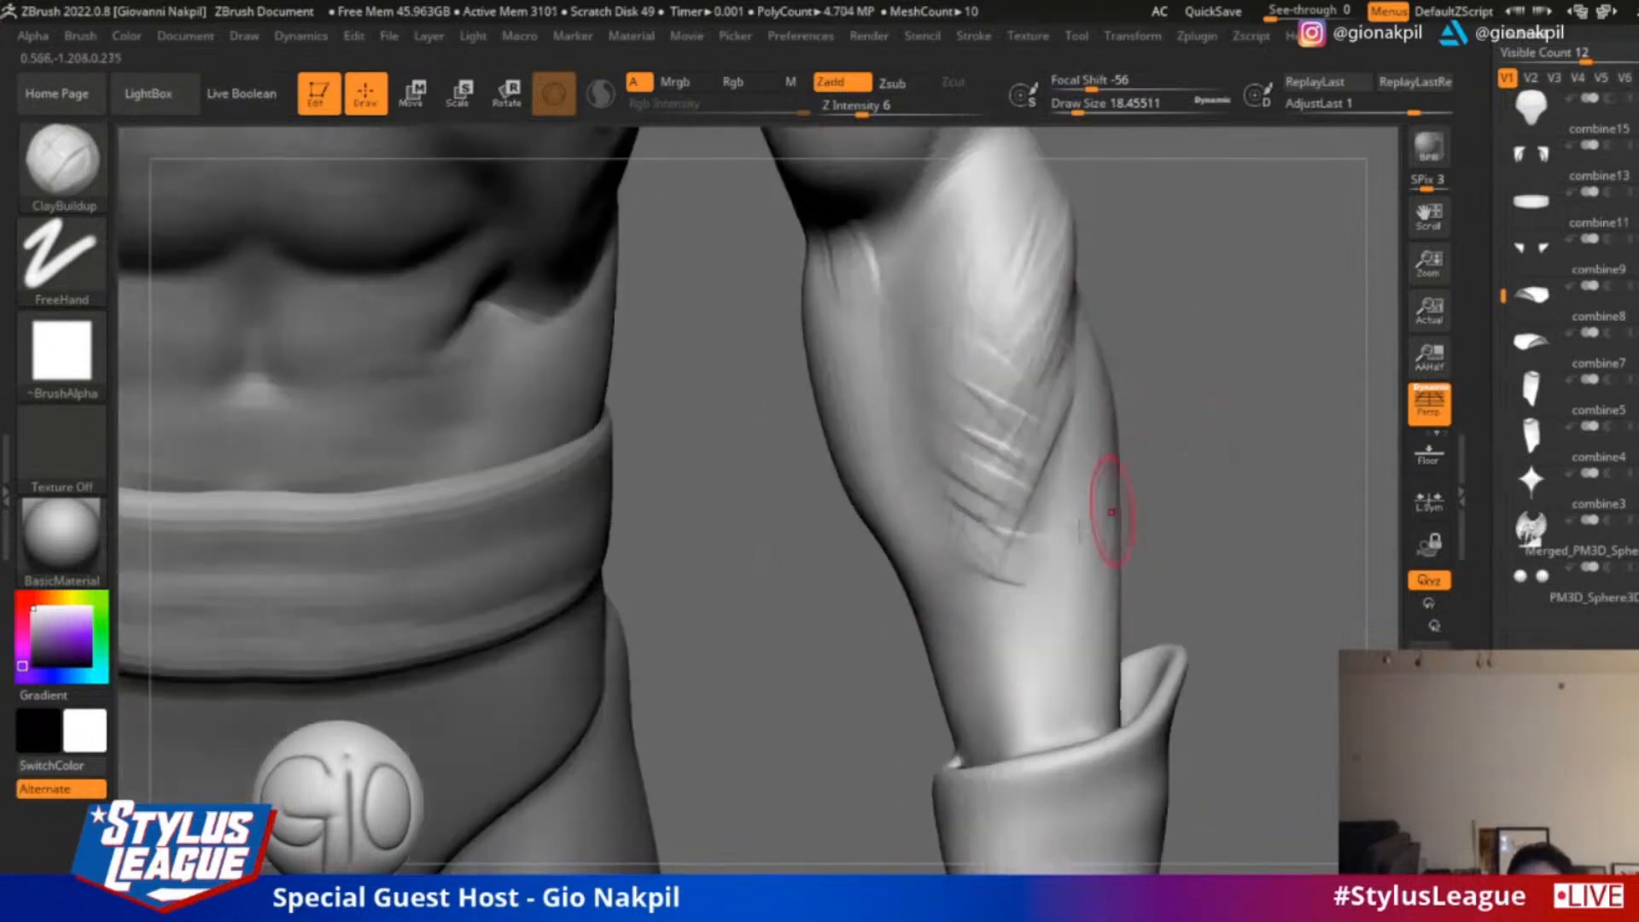
mouse_move(1059, 509)
mouse_down()
mouse_move(1013, 669)
mouse_move(1037, 734)
mouse_up()
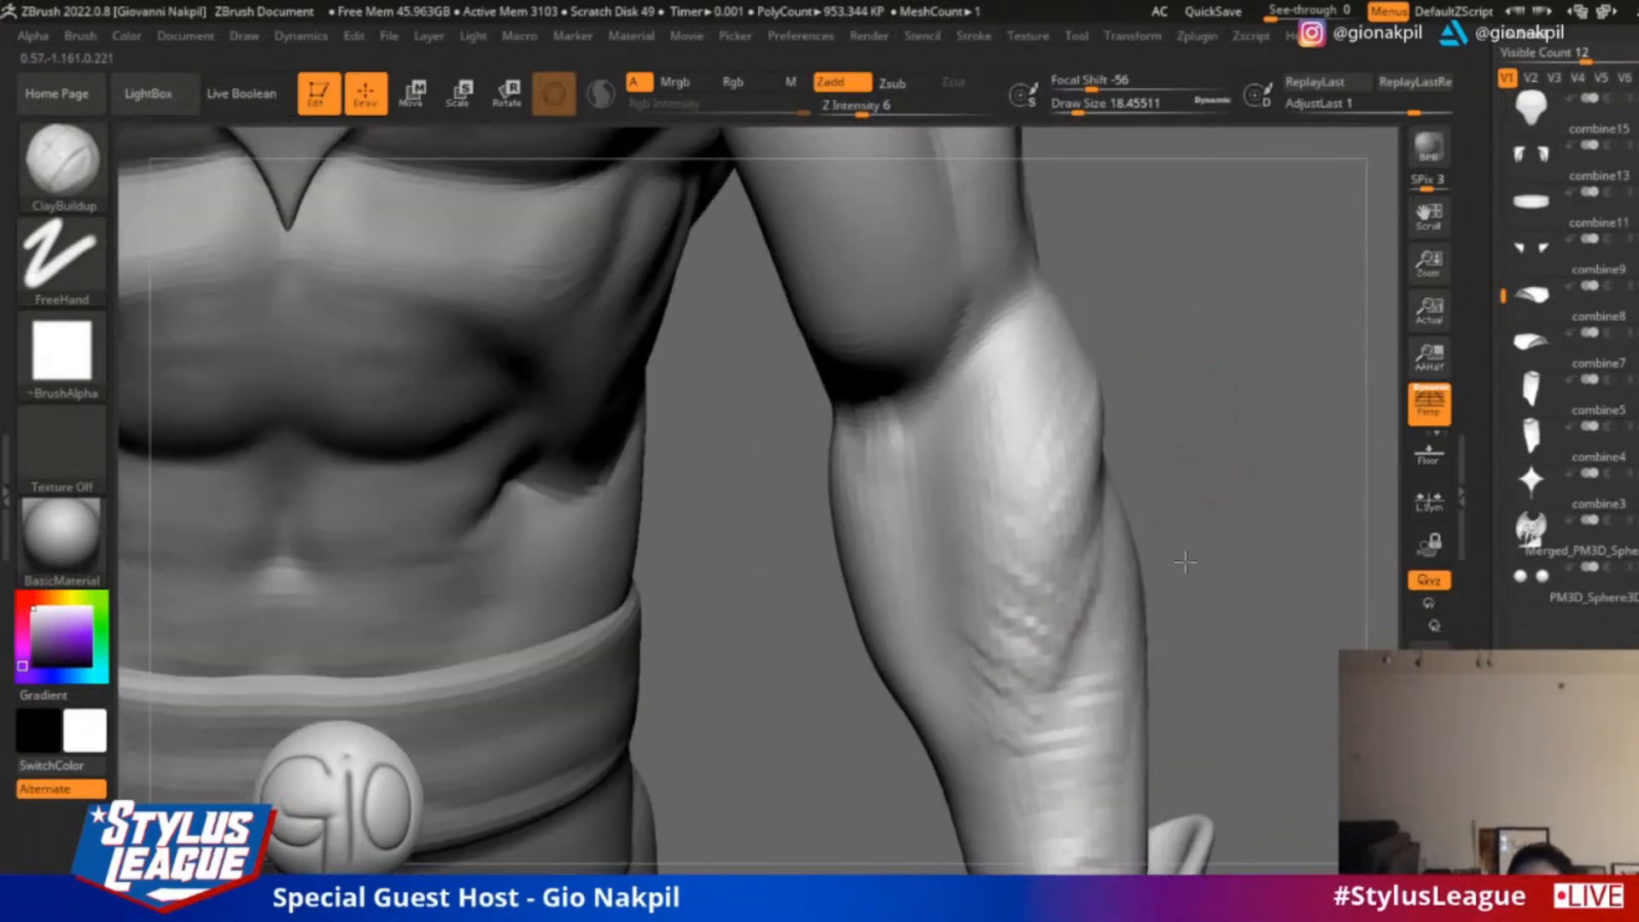
drag(1185, 562, 1179, 561)
Build up and soften the main forearm muscle, then fill the inner forearm with crosswise strokes at draw size about 23
key(s)
drag(932, 459, 941, 461)
drag(1009, 346, 985, 504)
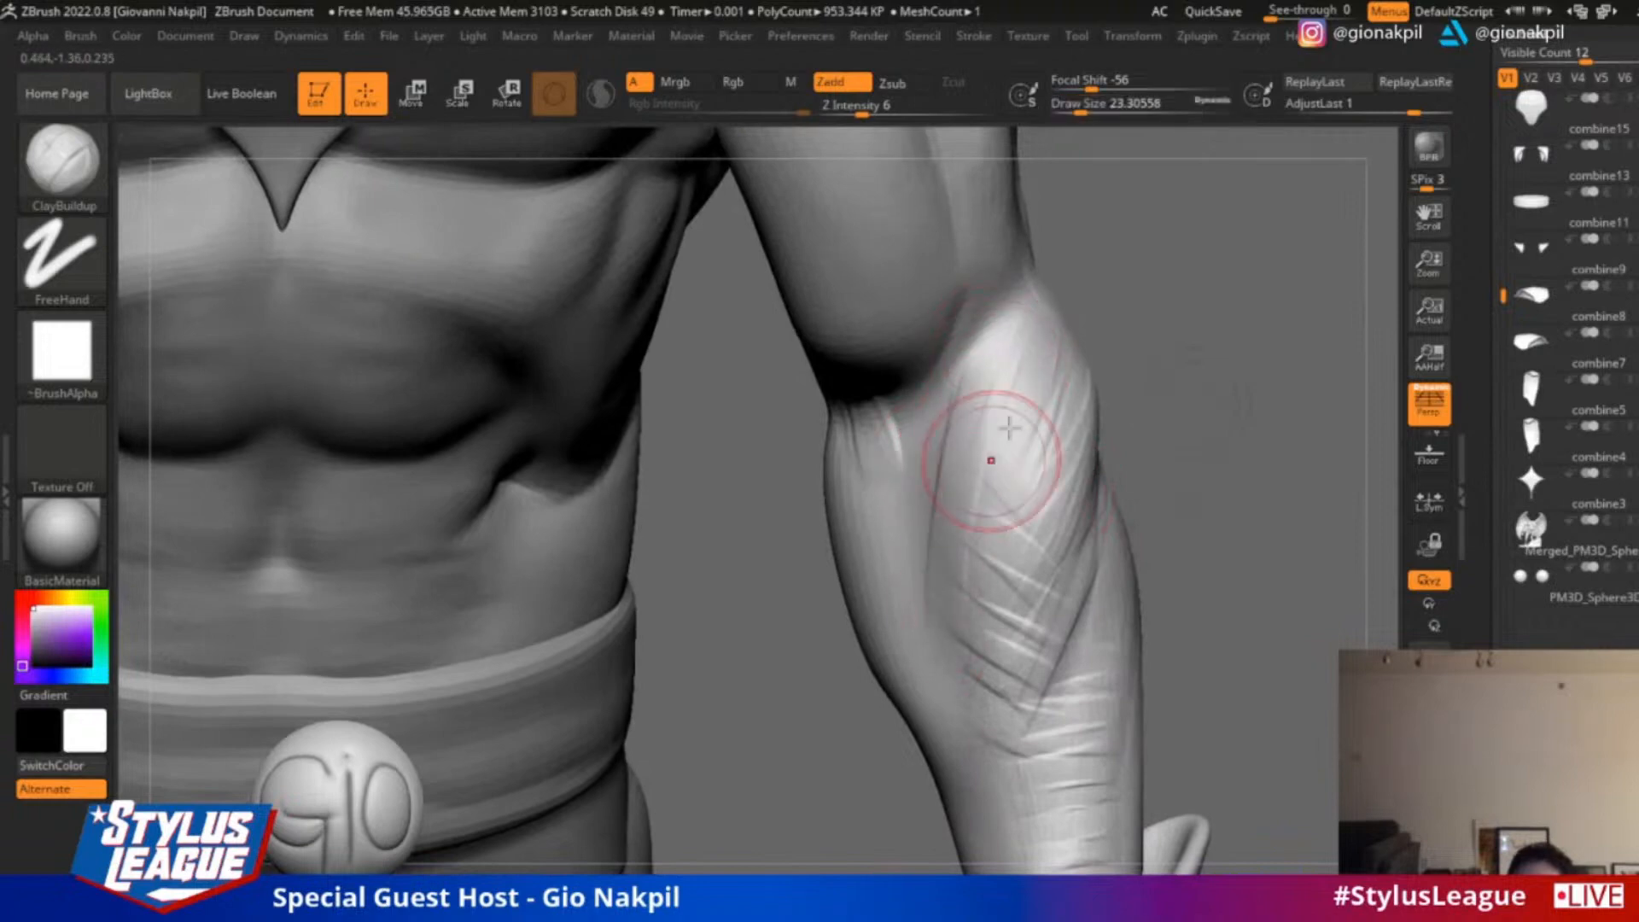
drag(1013, 426, 997, 500)
drag(1012, 632, 988, 695)
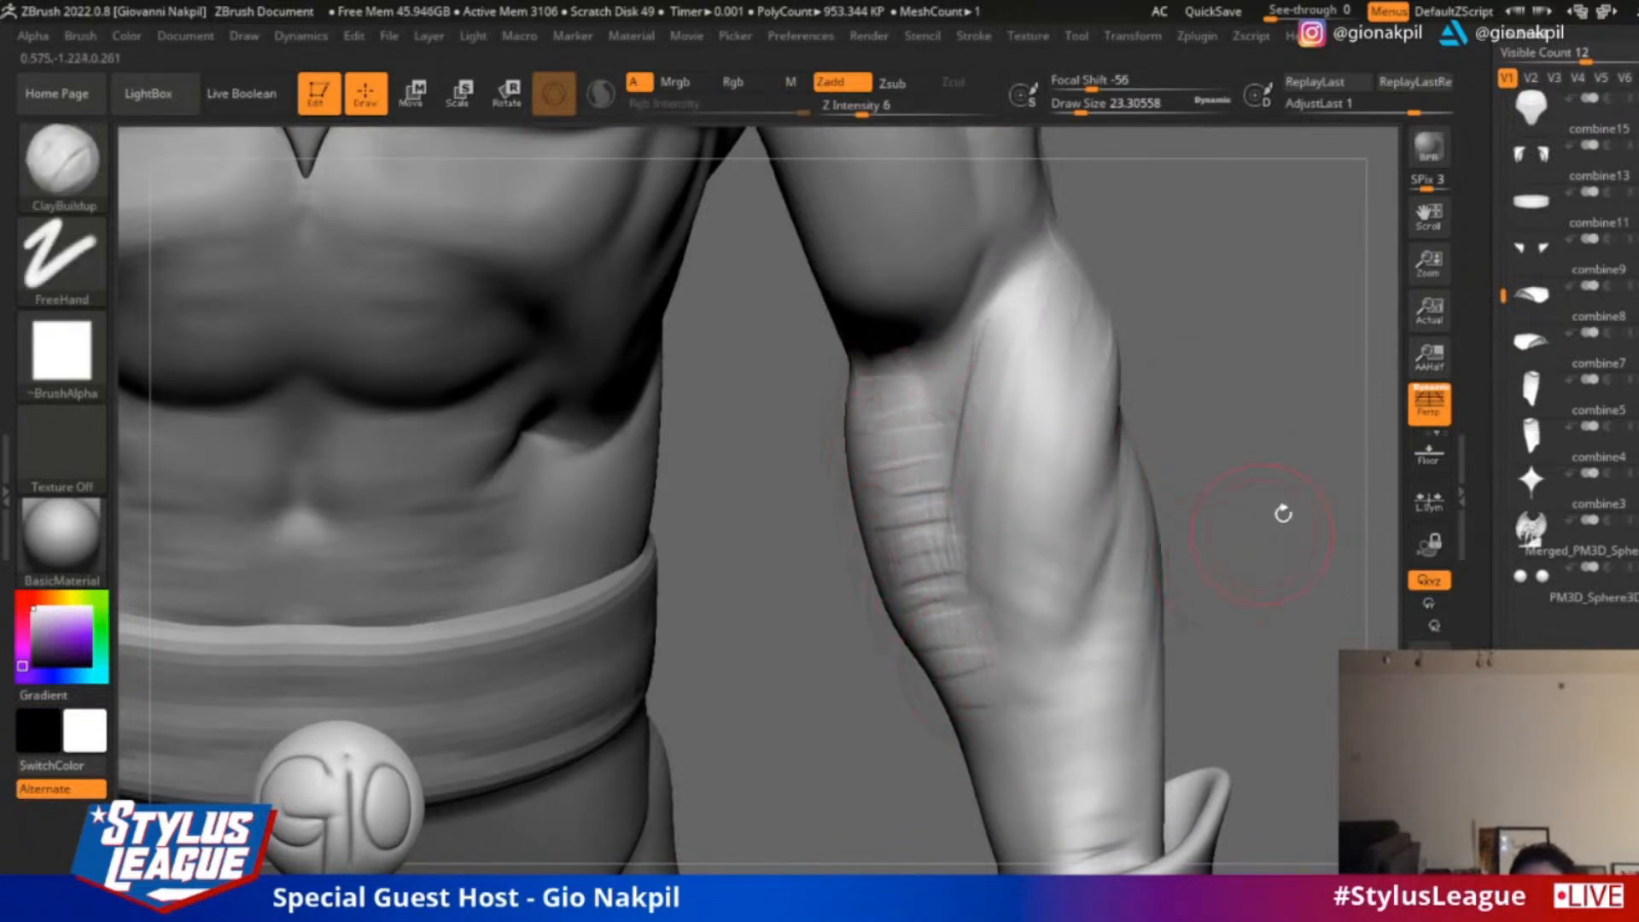
Add ClayBuildup strokes to the lower forearm and define the tendons just above the cuff
alt+drag(1283, 513, 1295, 408)
mouse_move(1050, 572)
mouse_down()
mouse_move(1016, 642)
mouse_move(1028, 694)
mouse_up()
drag(1102, 591, 1076, 710)
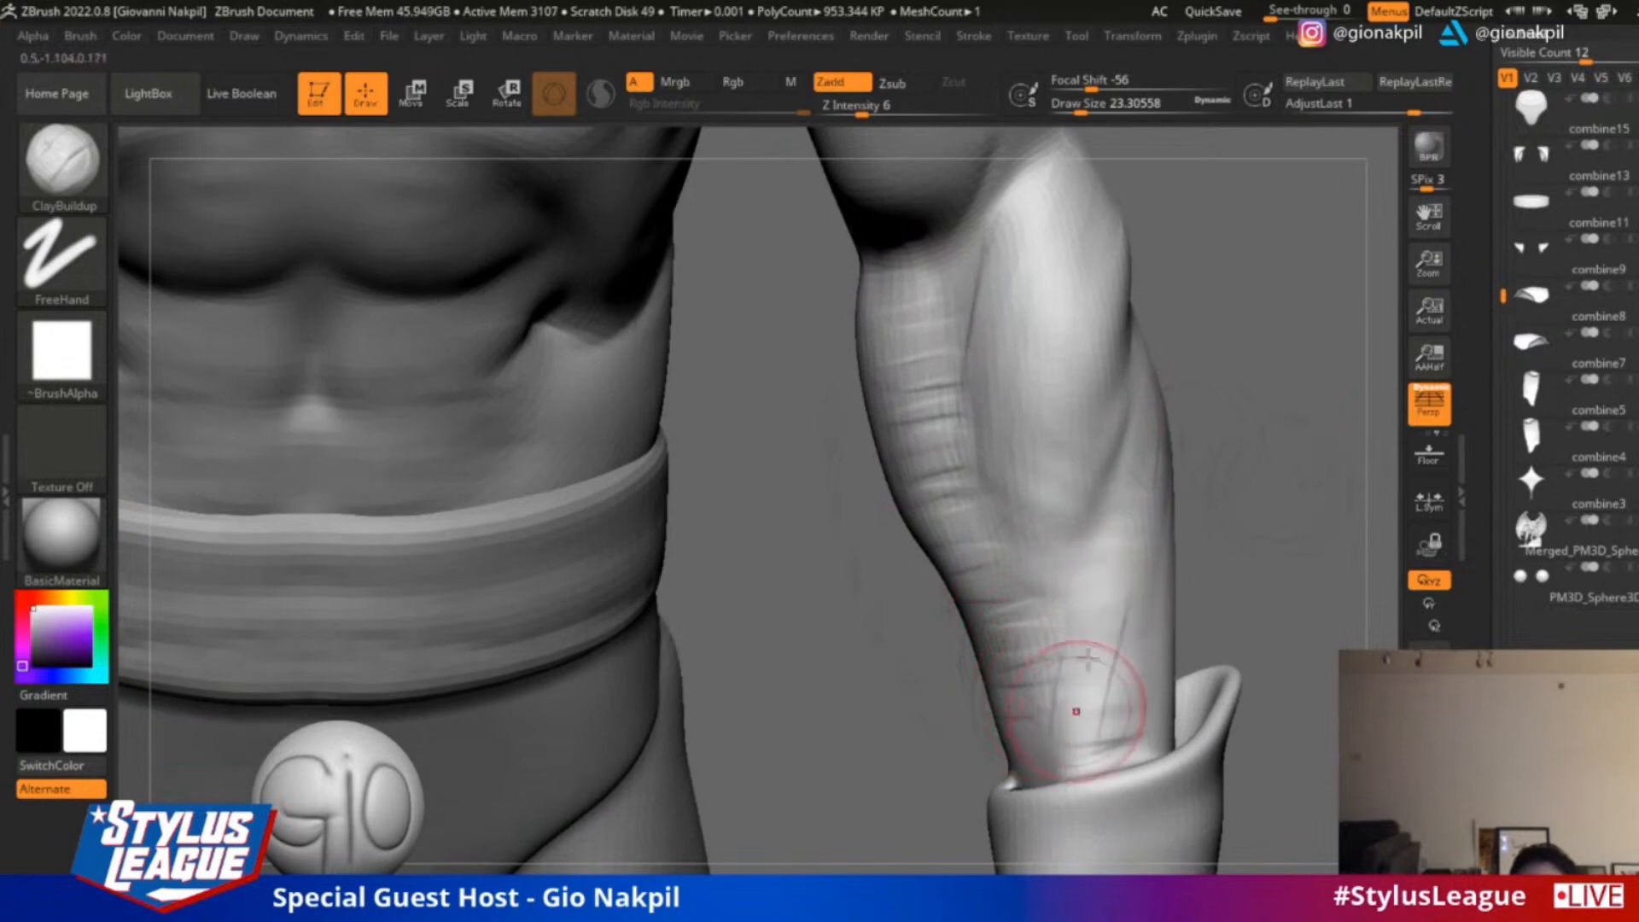
drag(1125, 641, 1115, 744)
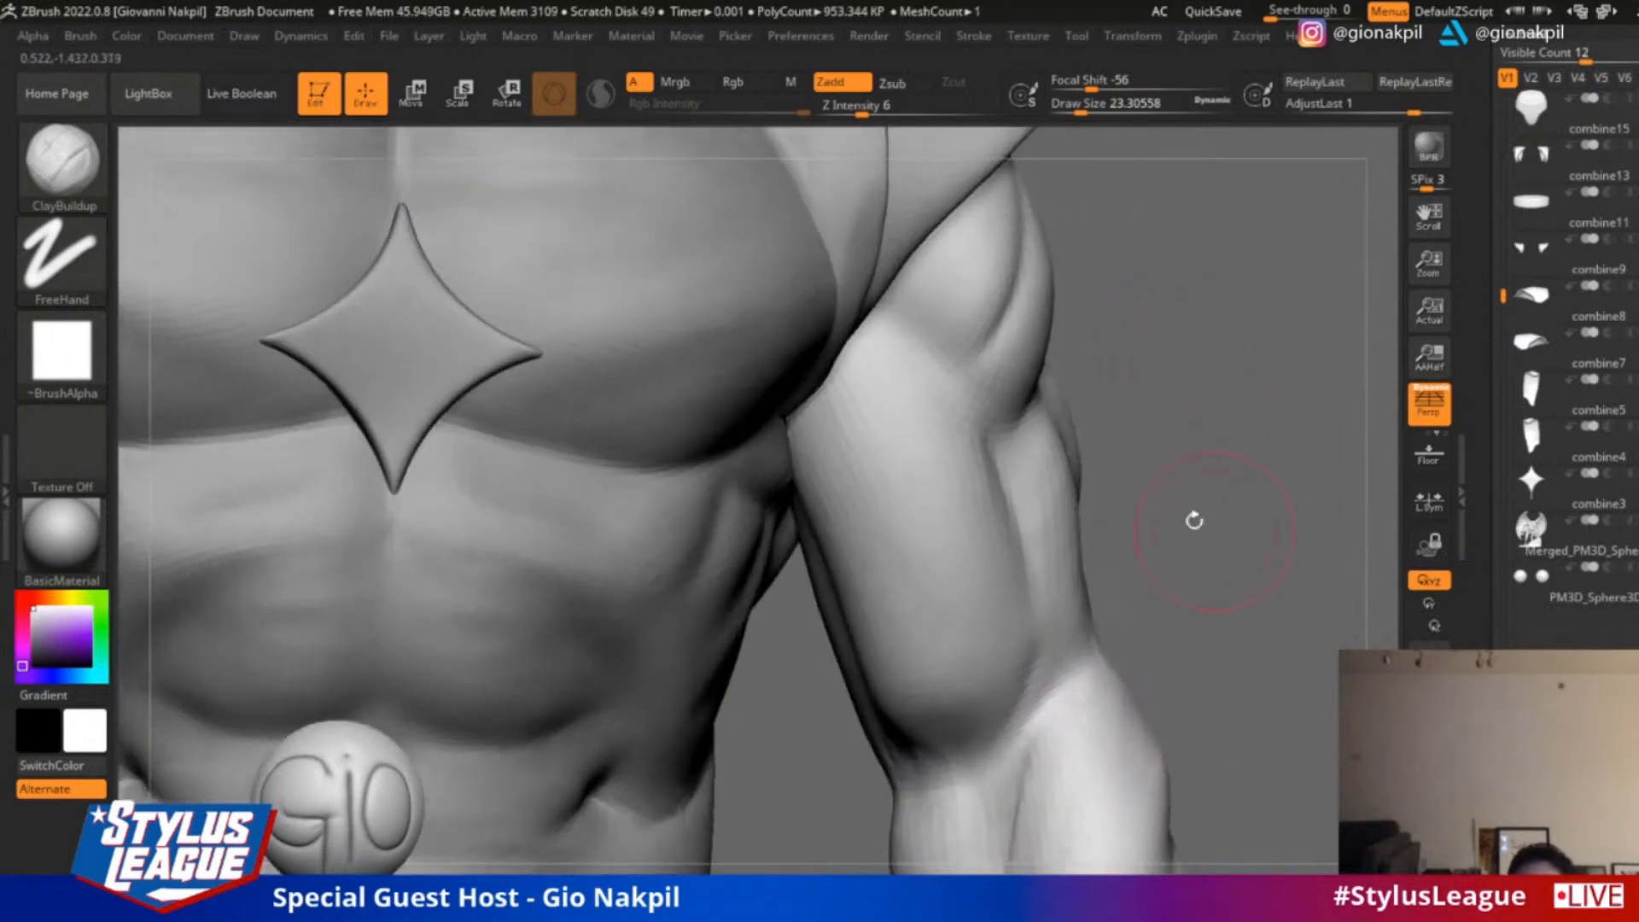
Build up the biceps with crosswise ClayBuildup strokes down to the elbow crease, then soften them
mouse_move(876, 354)
mouse_down()
mouse_move(882, 422)
mouse_move(939, 512)
mouse_move(944, 567)
mouse_move(996, 615)
mouse_up()
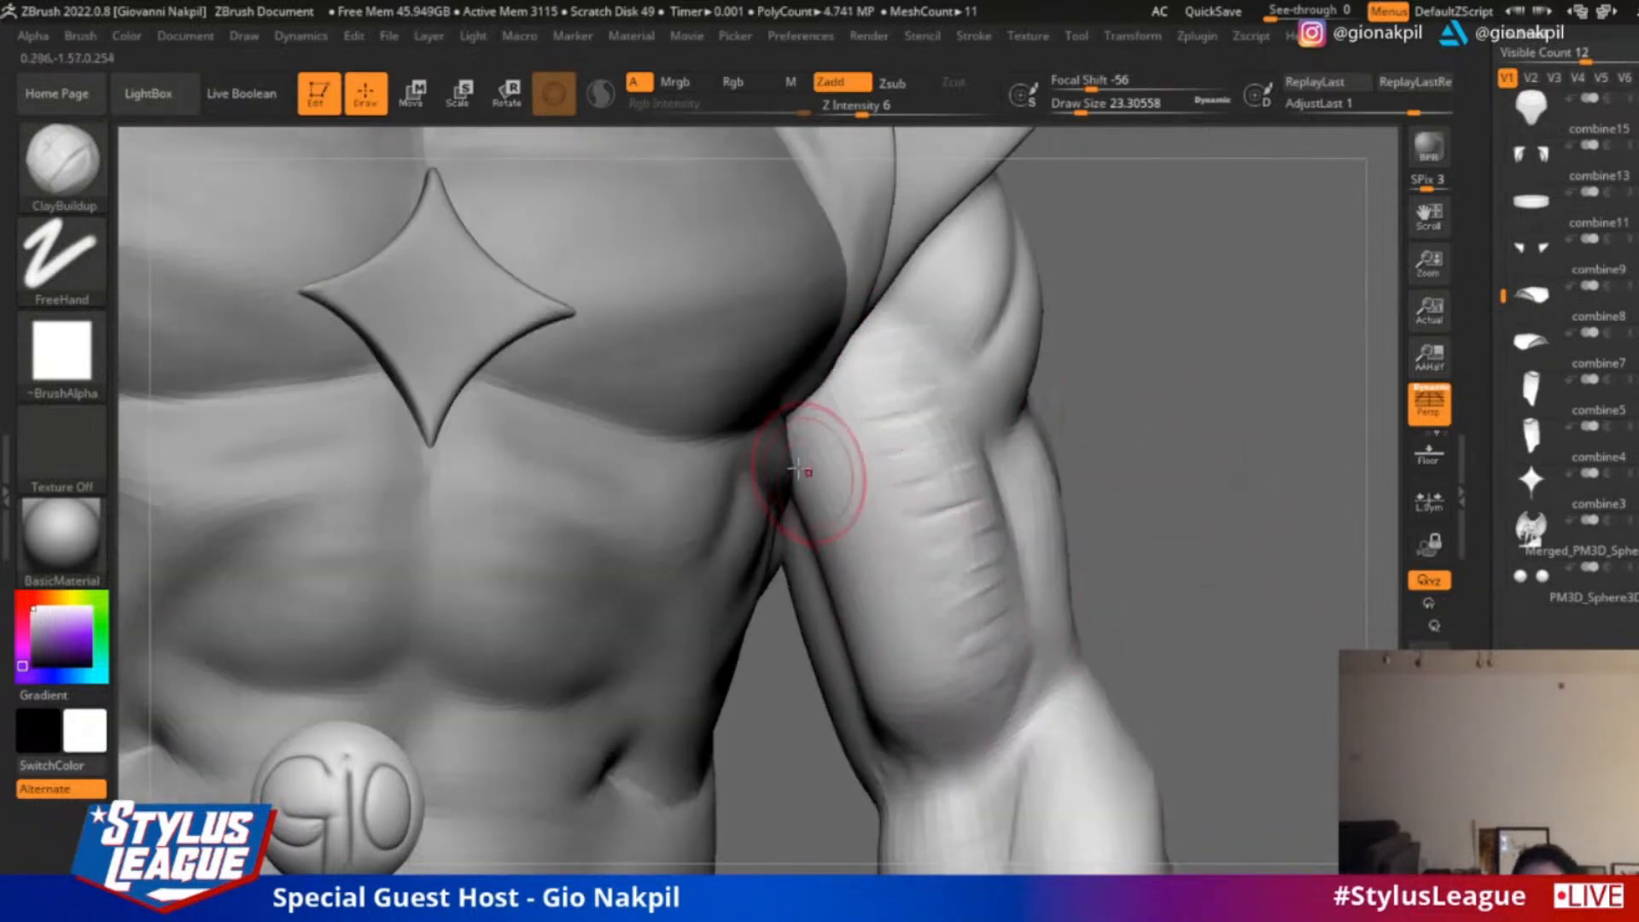
mouse_move(797, 469)
mouse_down()
mouse_move(863, 458)
mouse_move(826, 529)
mouse_up()
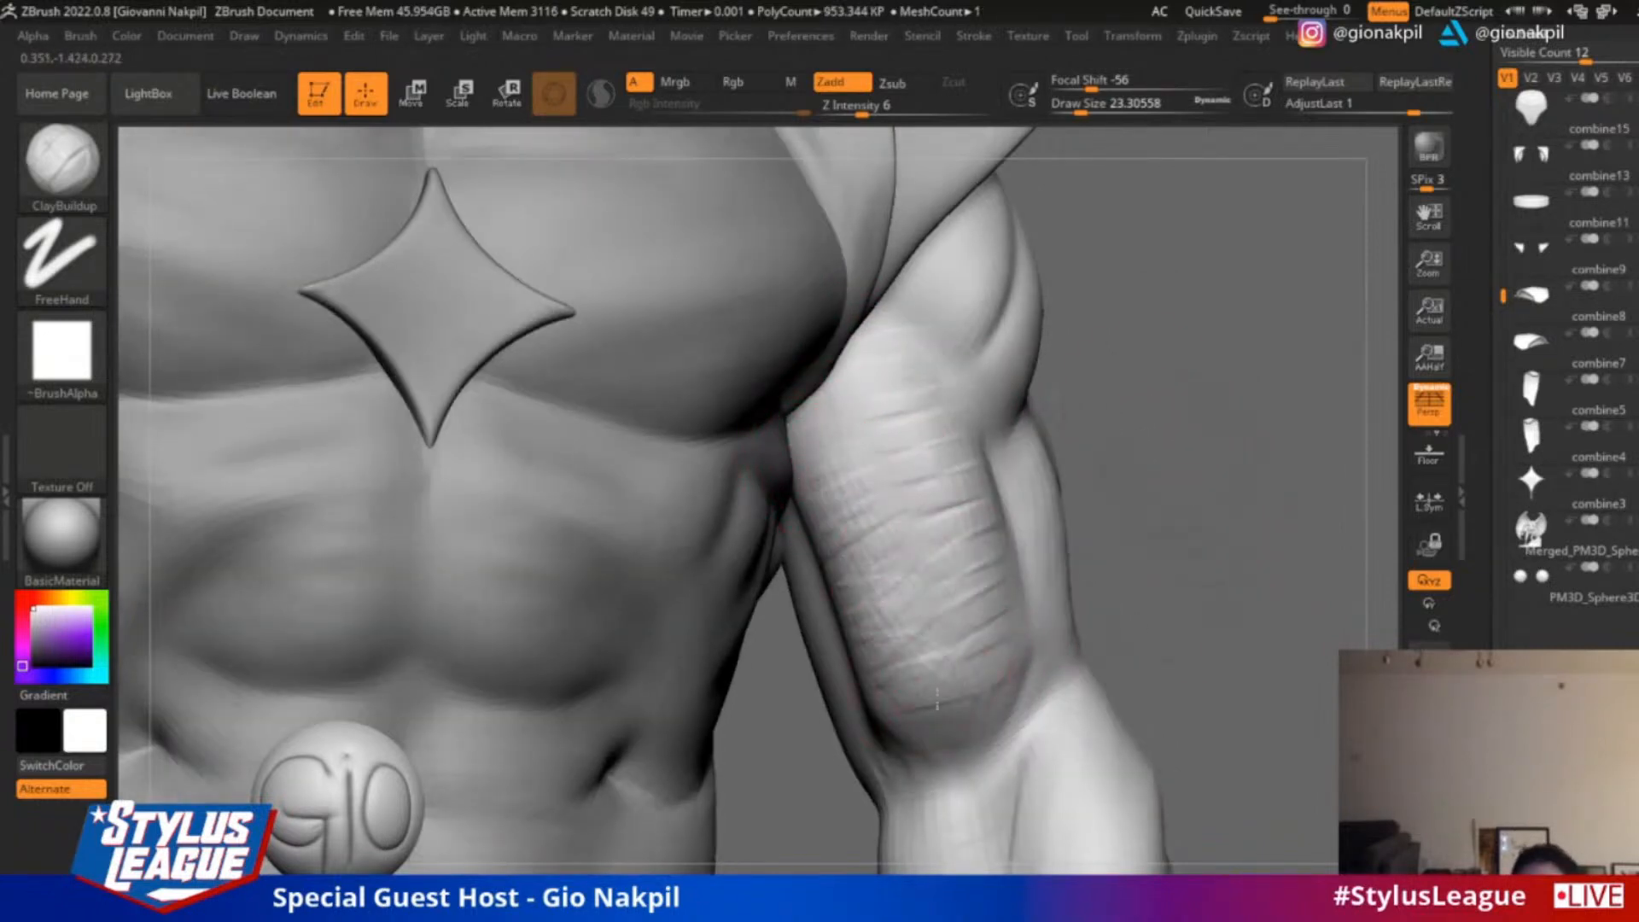
drag(1165, 570, 907, 734)
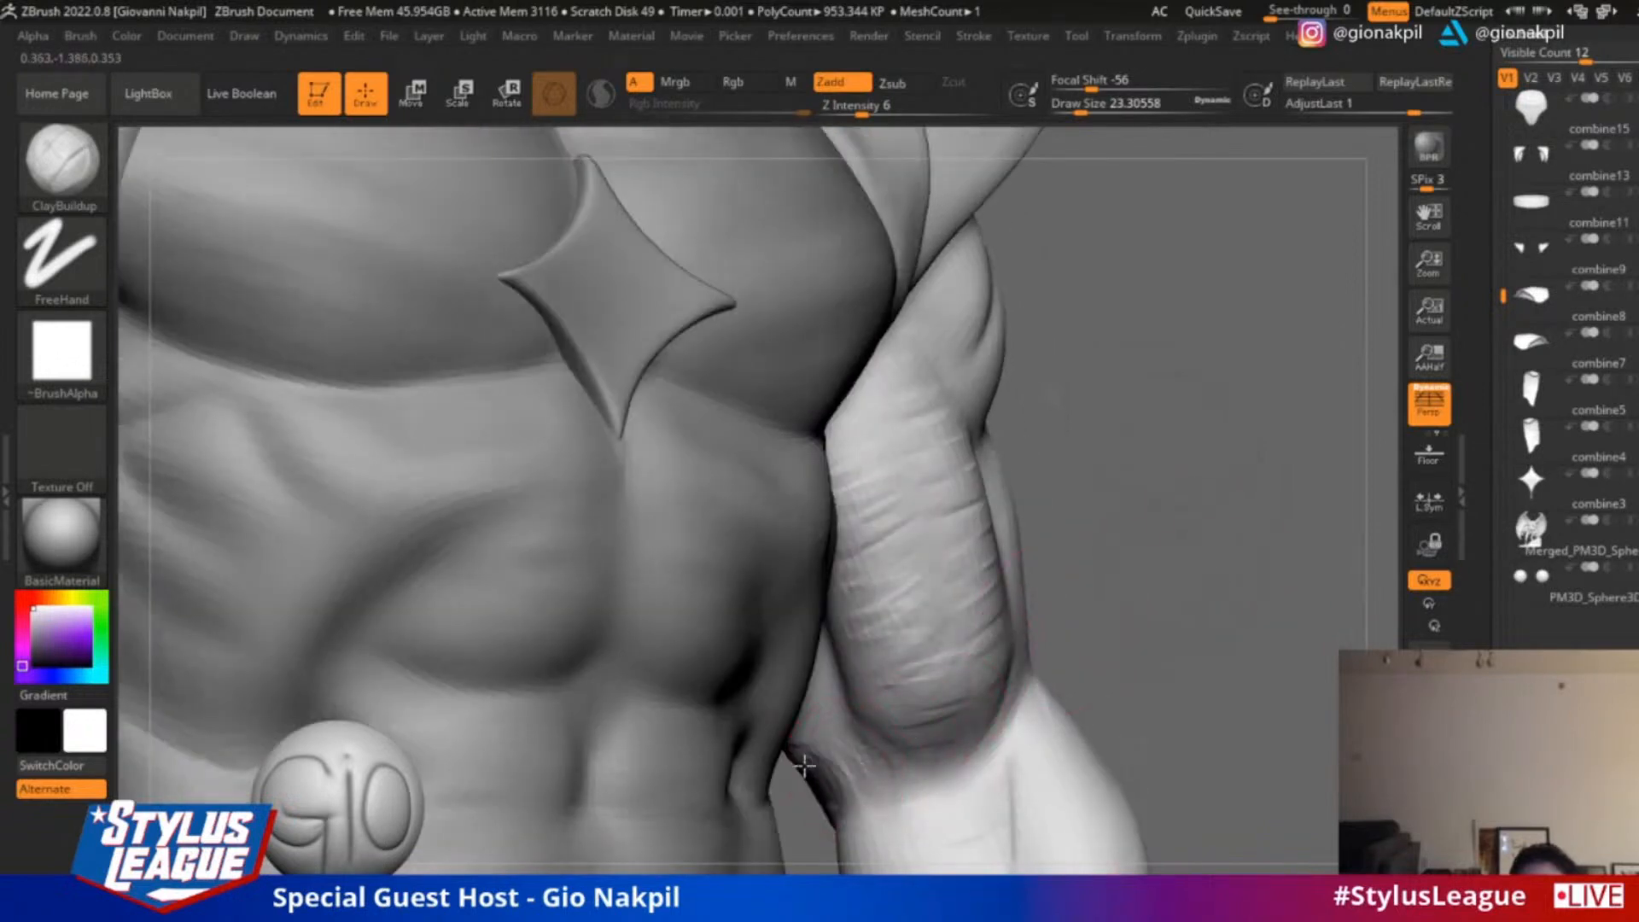
key(shift)
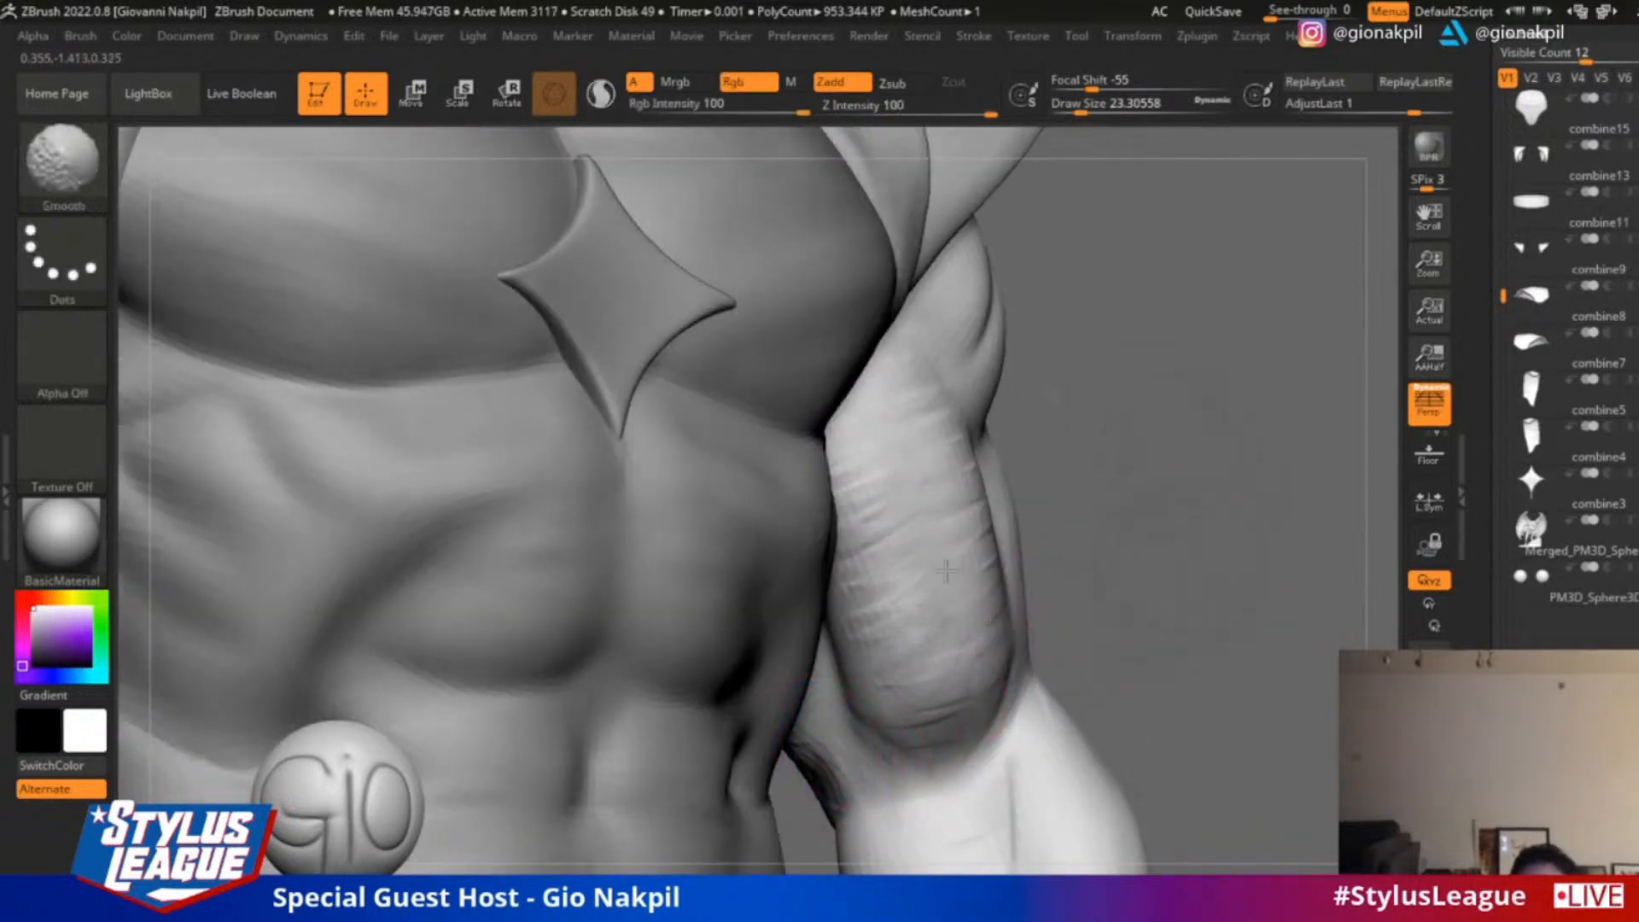
drag(1230, 363, 1086, 355)
Build up the front of the shoulder muscle beneath the shoulder pad and soften its grooves
alt+drag(1214, 289, 1252, 464)
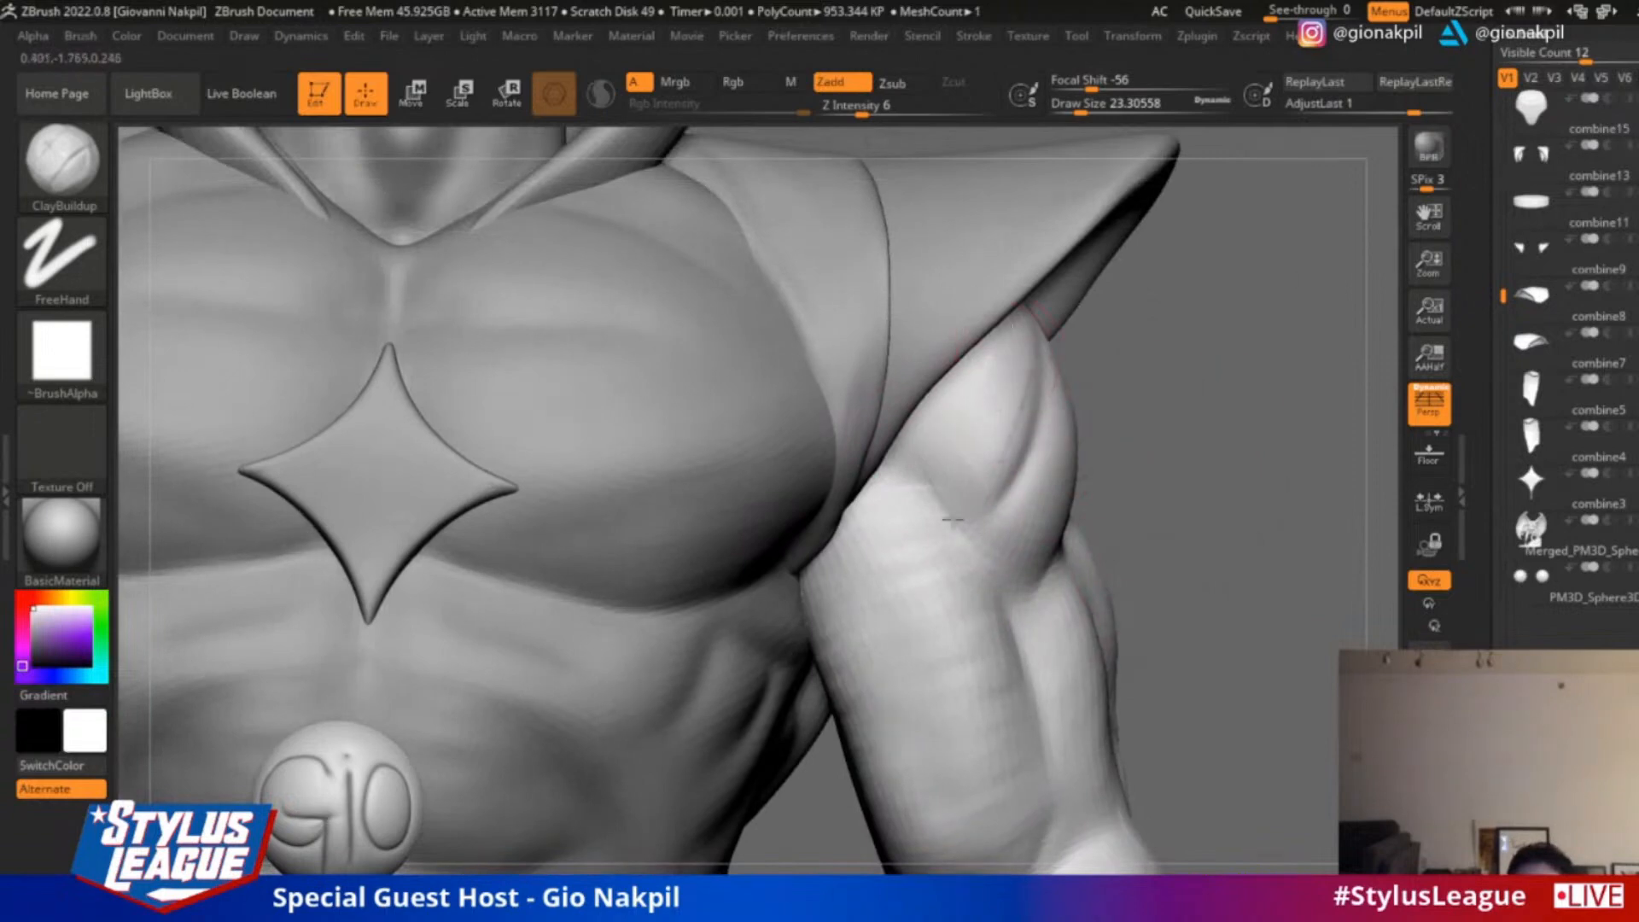
drag(994, 439, 974, 452)
mouse_move(1017, 352)
shift+mouse_down()
mouse_move(991, 425)
mouse_move(1012, 369)
shift+mouse_up()
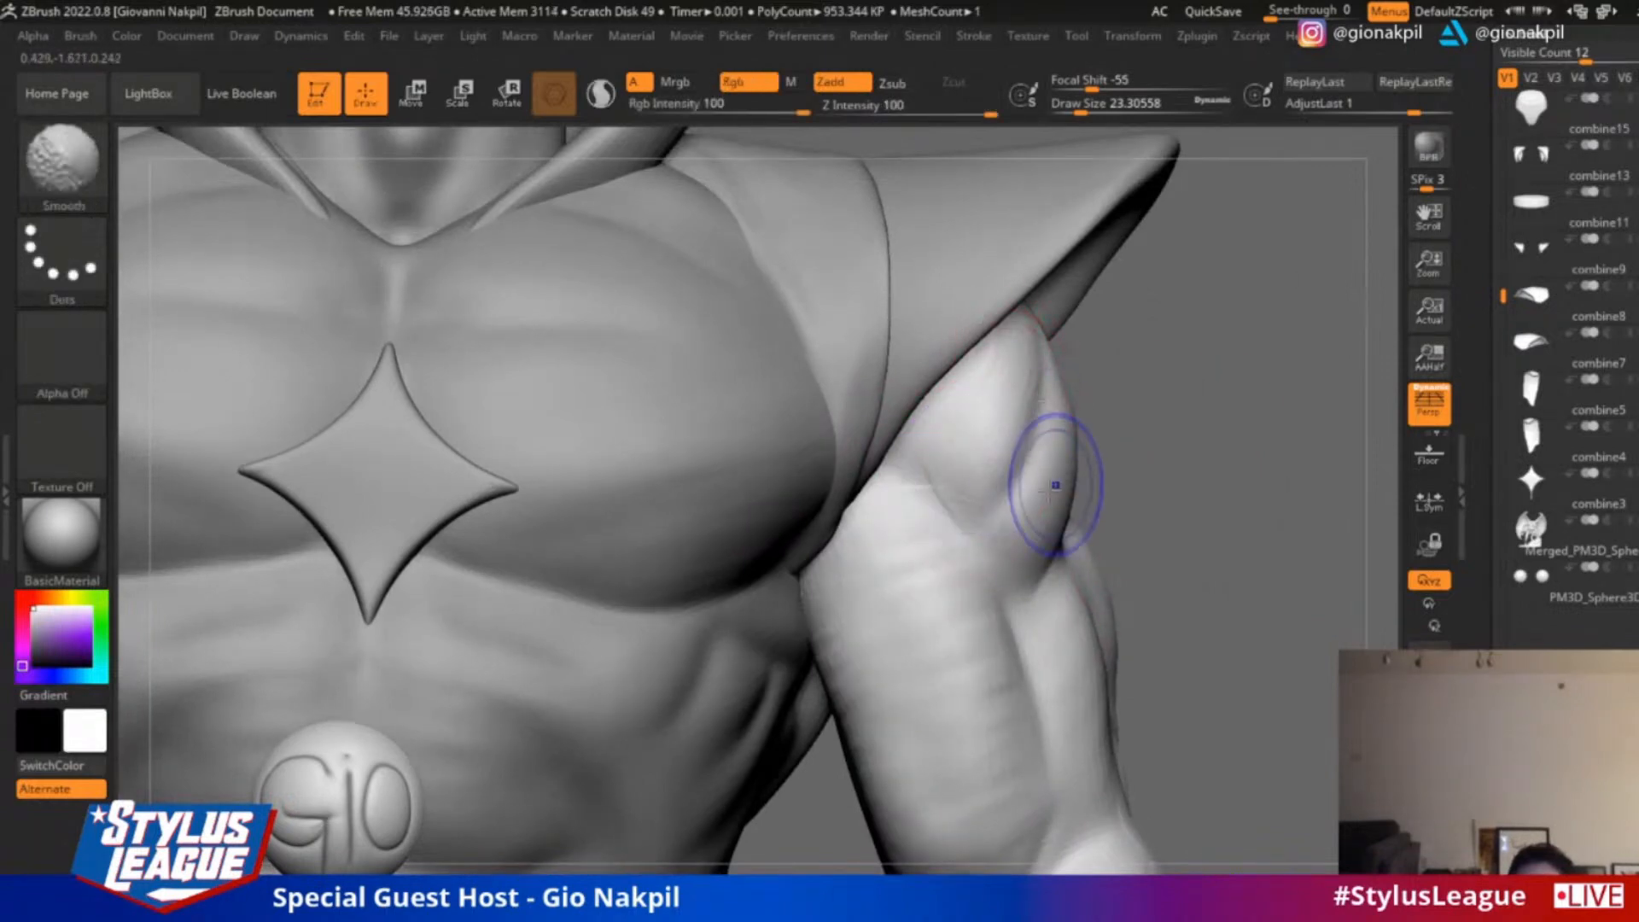
Smooth the biceps surface and blend its lower end into the elbow and upper forearm
alt+drag(1195, 568, 1208, 317)
shift+drag(941, 400, 927, 333)
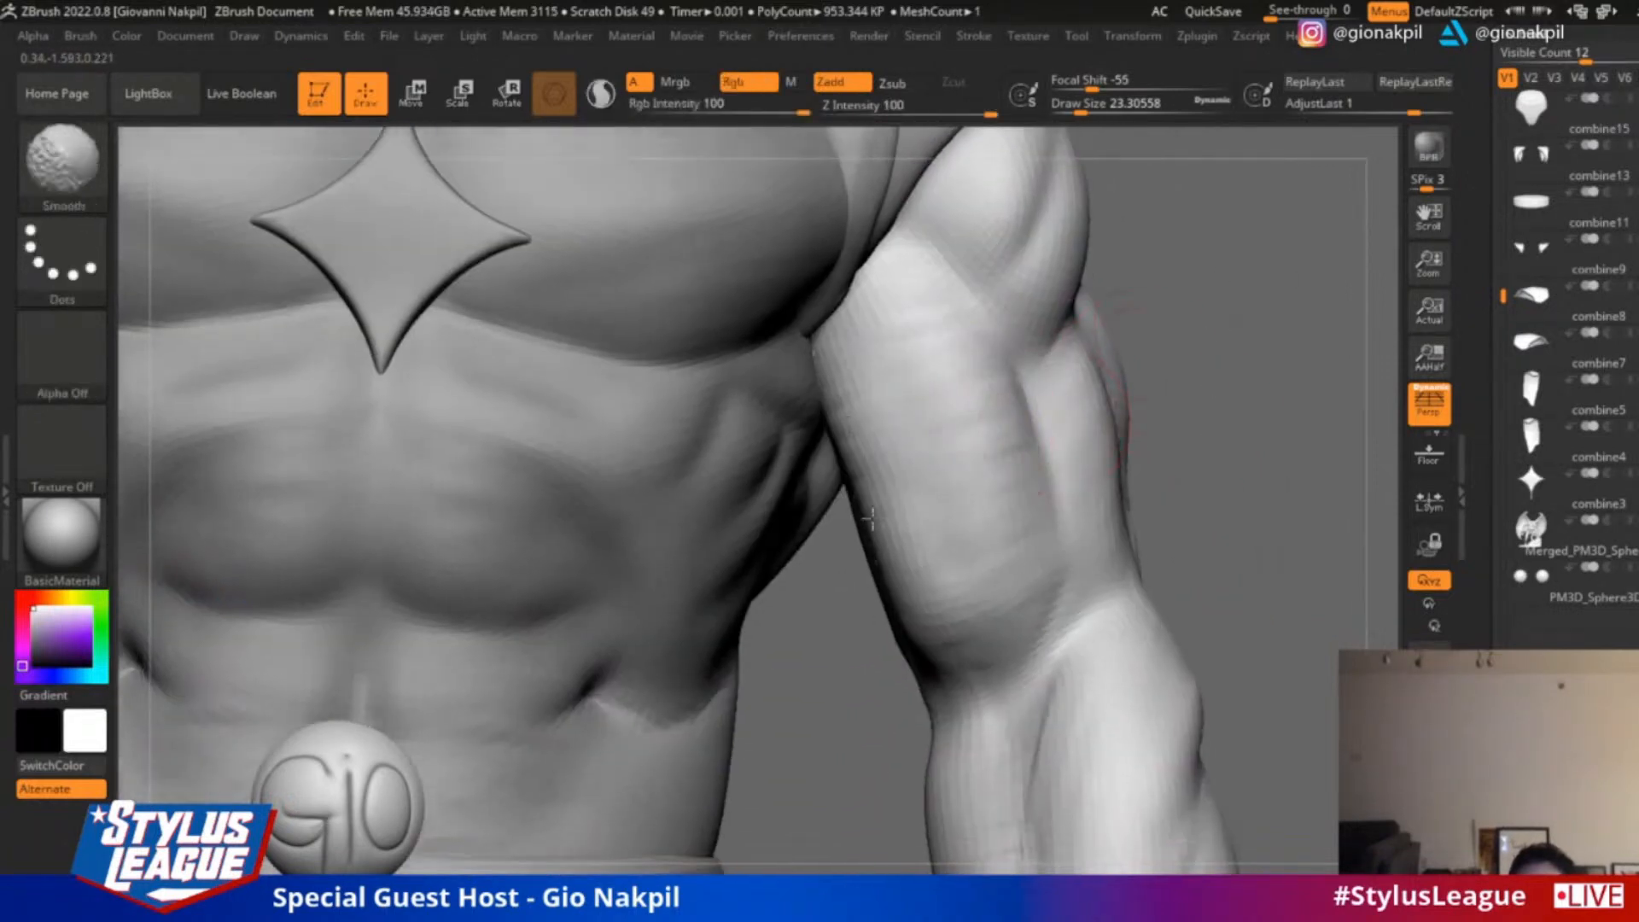
alt+drag(1208, 473, 1194, 336)
shift+drag(1080, 525, 1055, 564)
mouse_move(1238, 530)
alt+mouse_down()
mouse_move(1226, 444)
mouse_move(1162, 368)
alt+mouse_up()
Reshape the caped figure's forearm and elbow outline with the Move brush at a draw size of about 68
key(b)
key(m)
key(v)
key(s)
drag(1028, 549, 1047, 549)
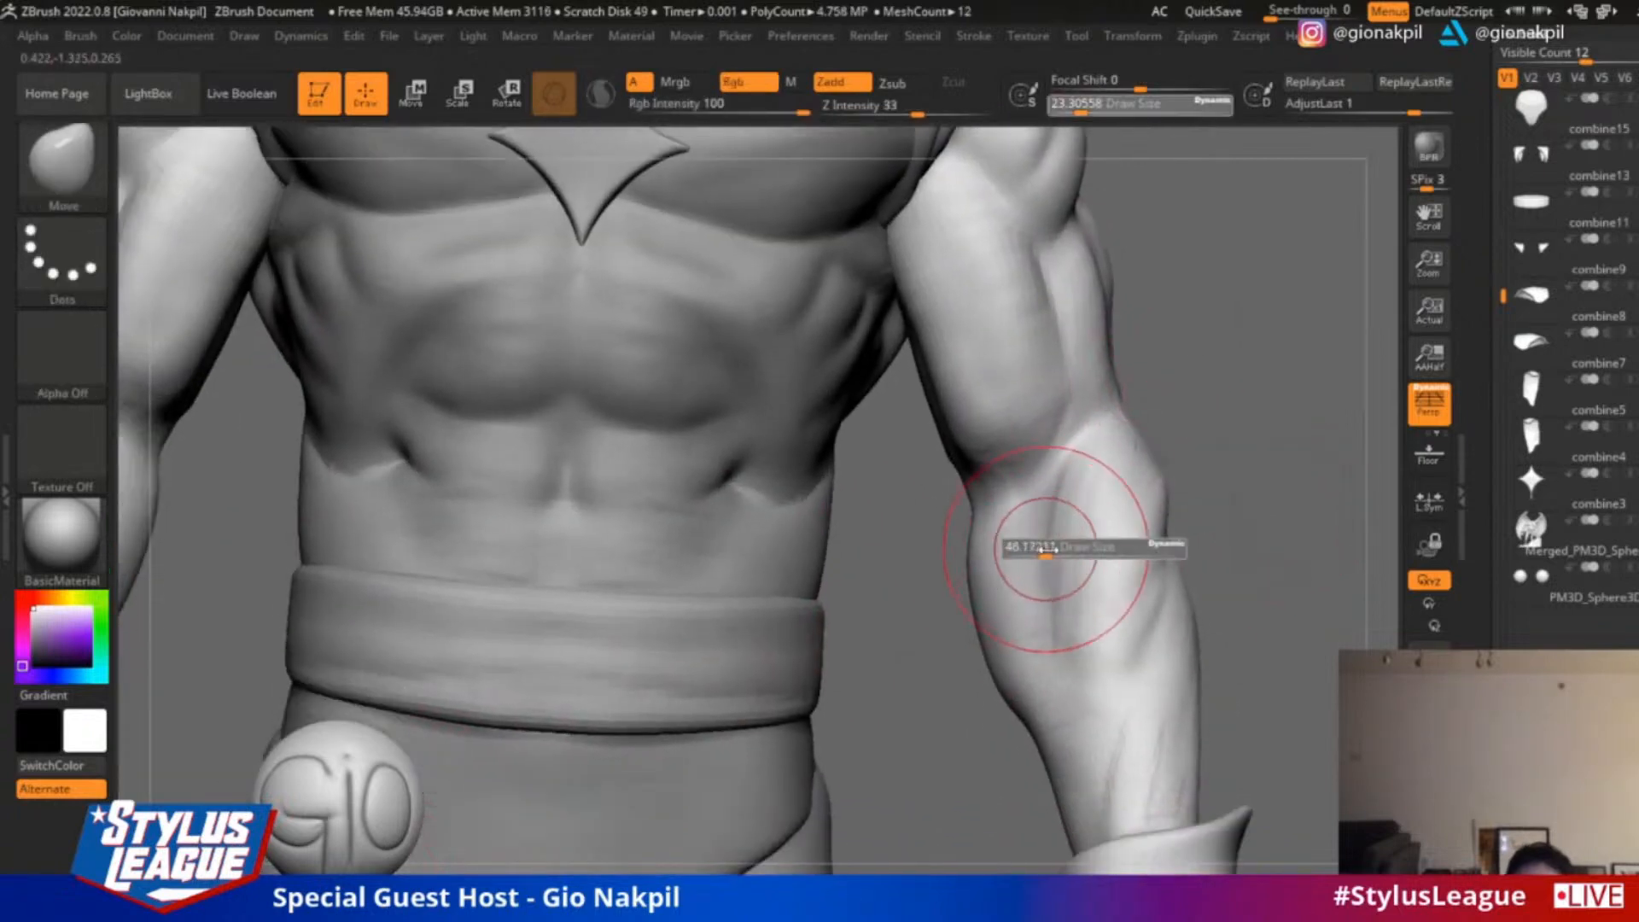
drag(996, 629, 1010, 625)
drag(1167, 557, 1175, 553)
shift+drag(1127, 695, 1114, 731)
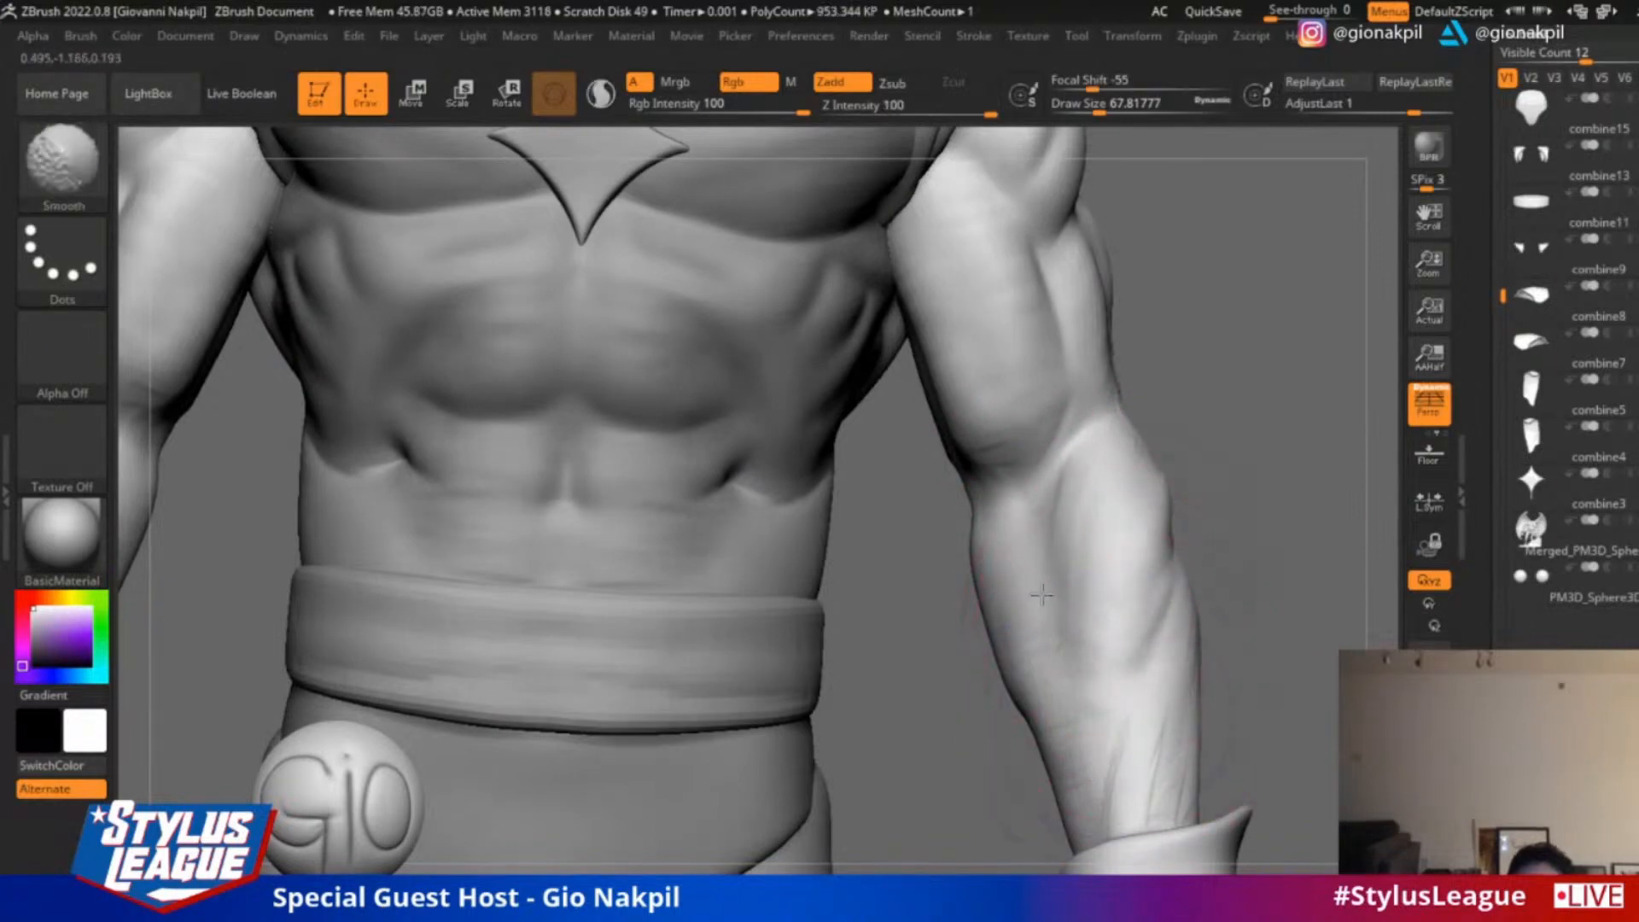
mouse_move(1229, 435)
alt+mouse_down()
mouse_move(1263, 350)
mouse_move(1264, 423)
mouse_move(1298, 402)
alt+mouse_up()
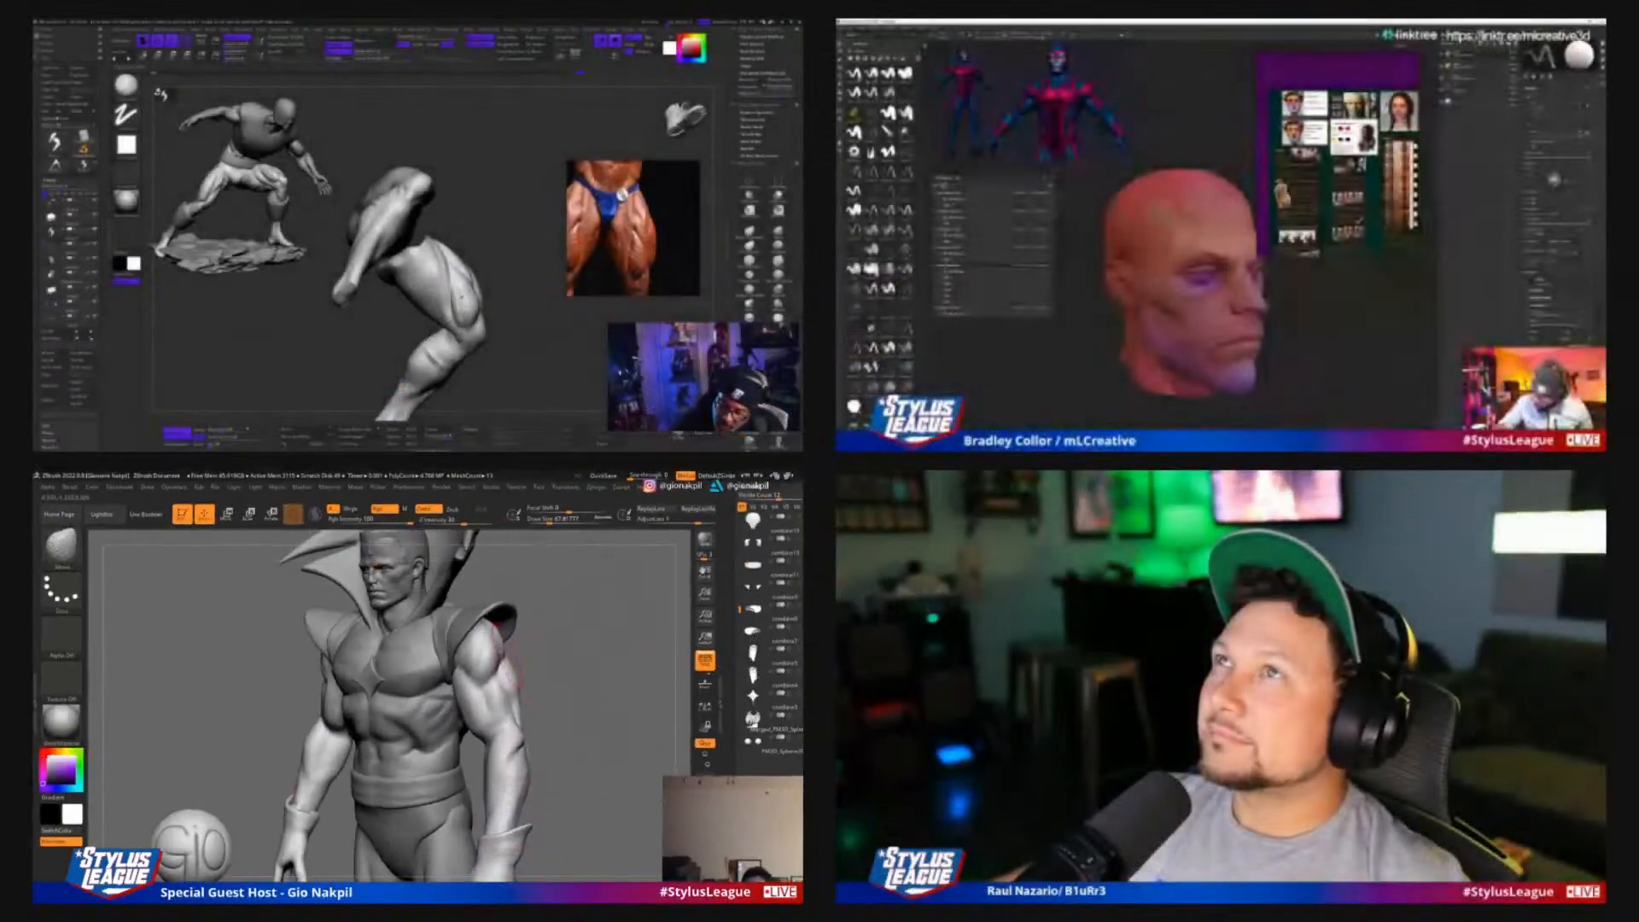
drag(589, 653, 613, 626)
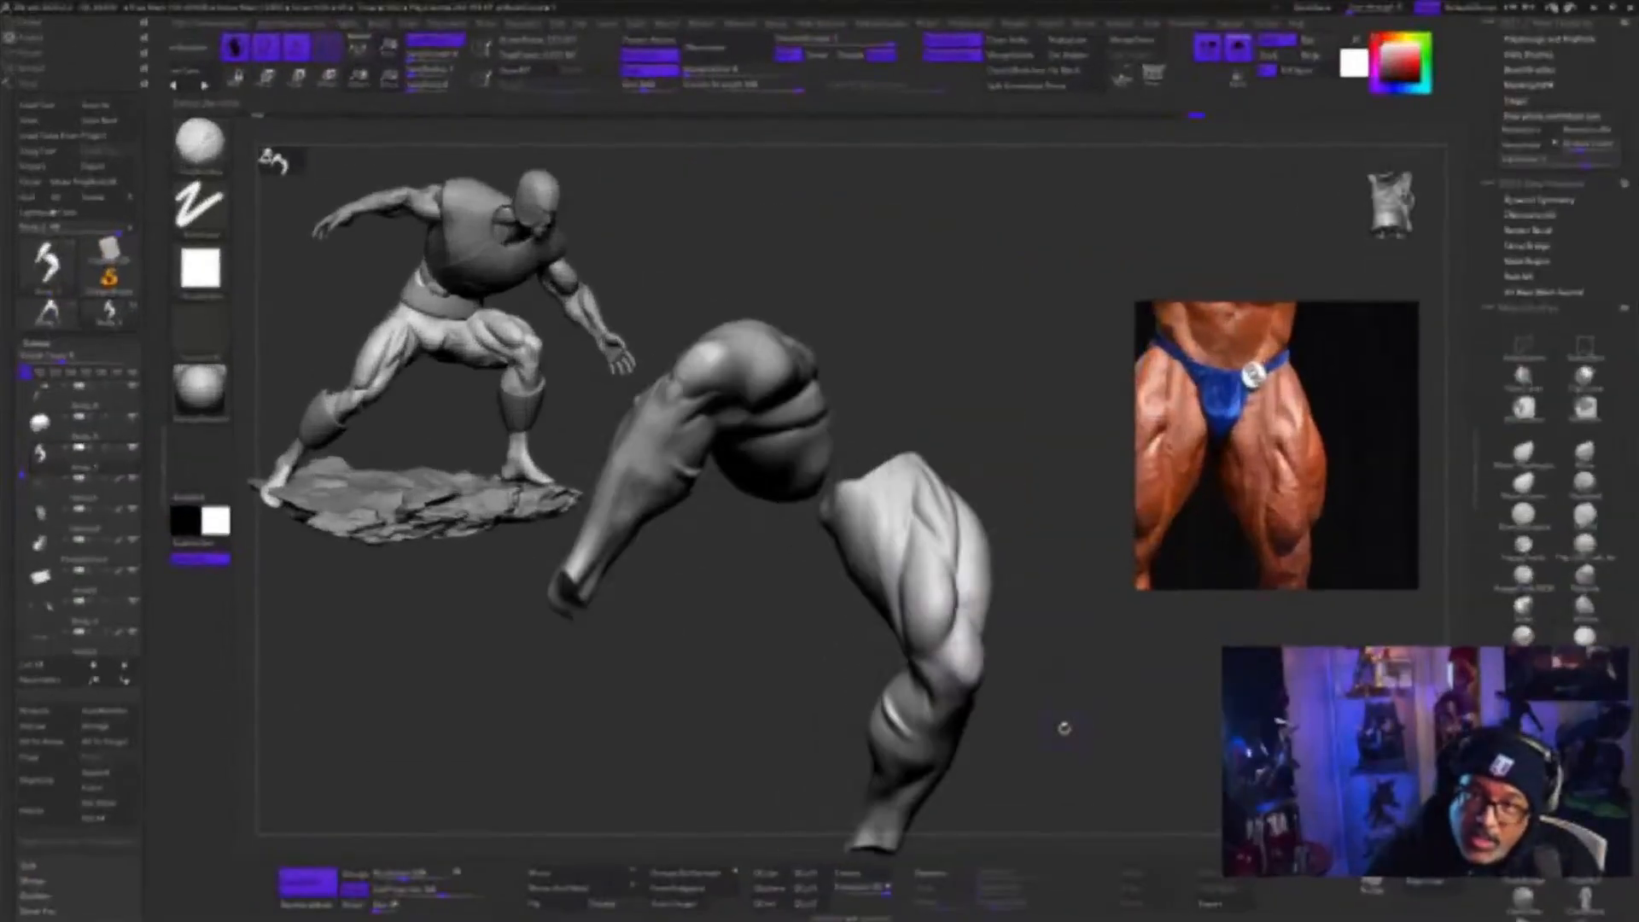
Shift the reference photo to the lower legs and turn off solo display to show the whole crouching armoured figure
mouse_move(1125, 718)
mouse_down()
mouse_move(1145, 720)
mouse_move(1146, 699)
mouse_up()
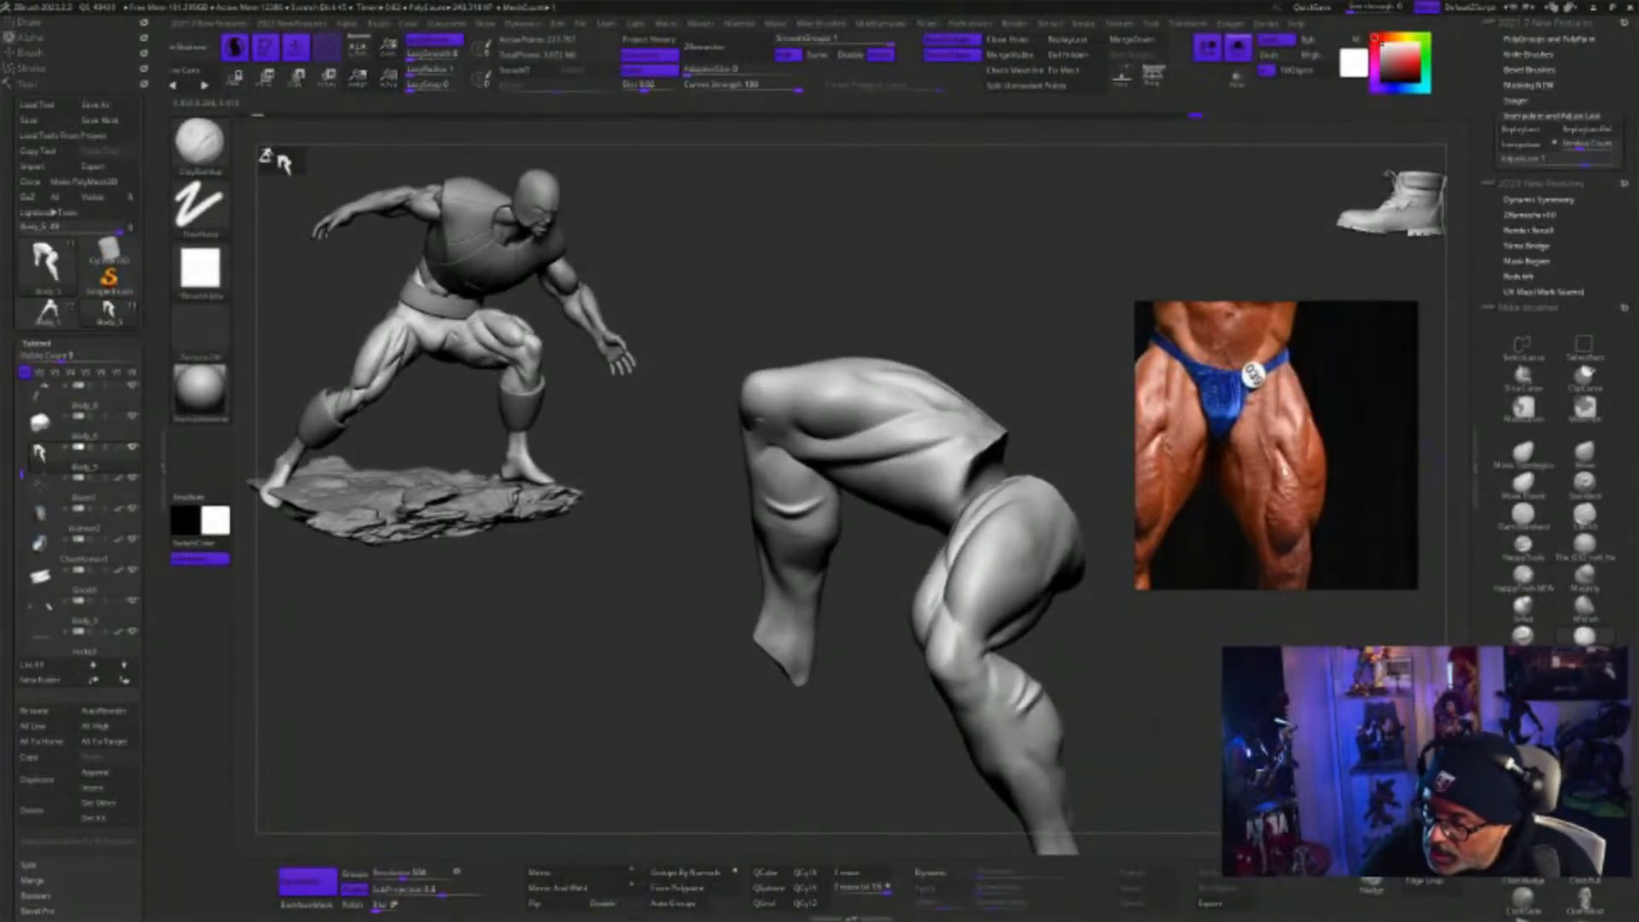
middle_drag(1285, 471, 1375, 269)
drag(1219, 711, 1267, 561)
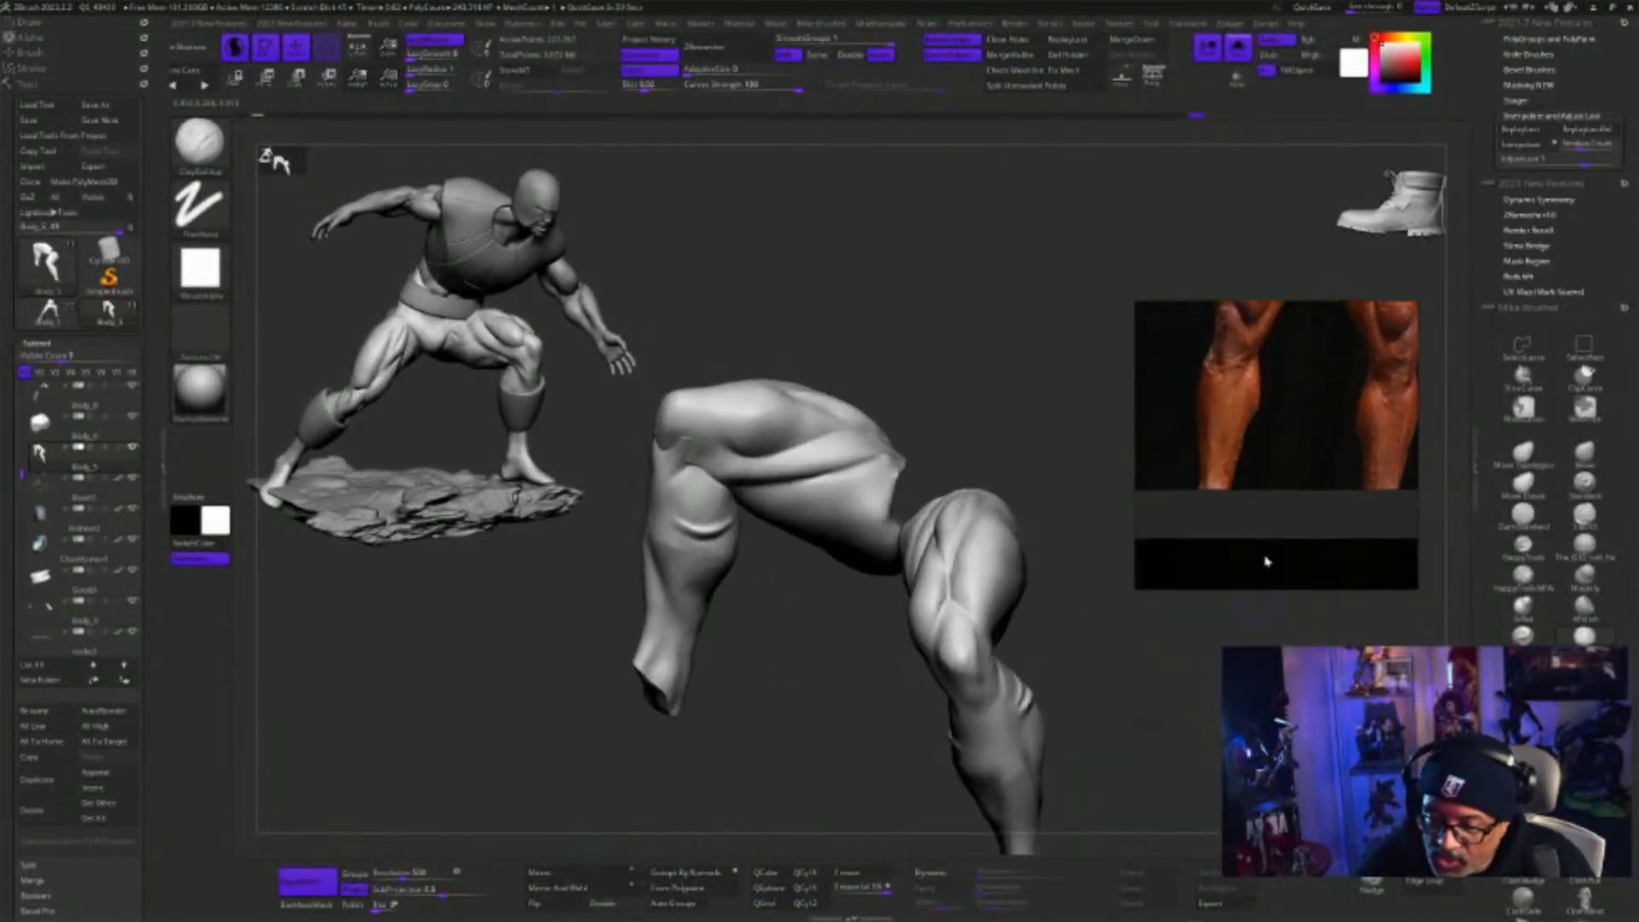
click(1238, 53)
drag(1185, 684, 1193, 717)
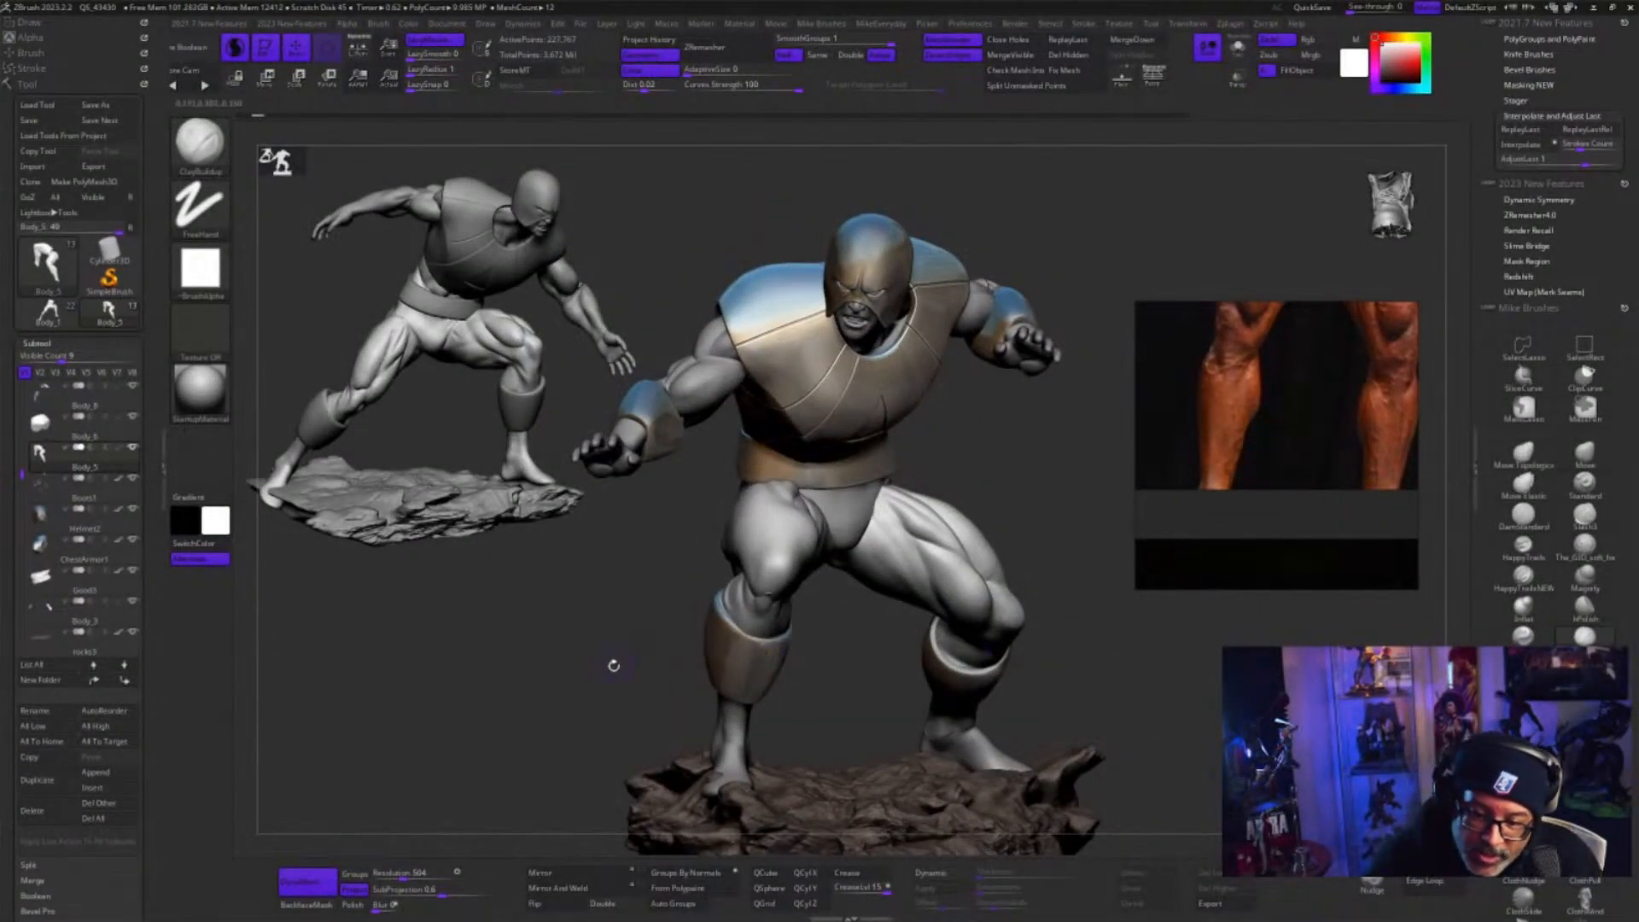
drag(1193, 717, 1058, 727)
Clear the leftover figure snapshot from the canvas and check the crouching figure's leg anatomy from the front and side
key(ctrl)
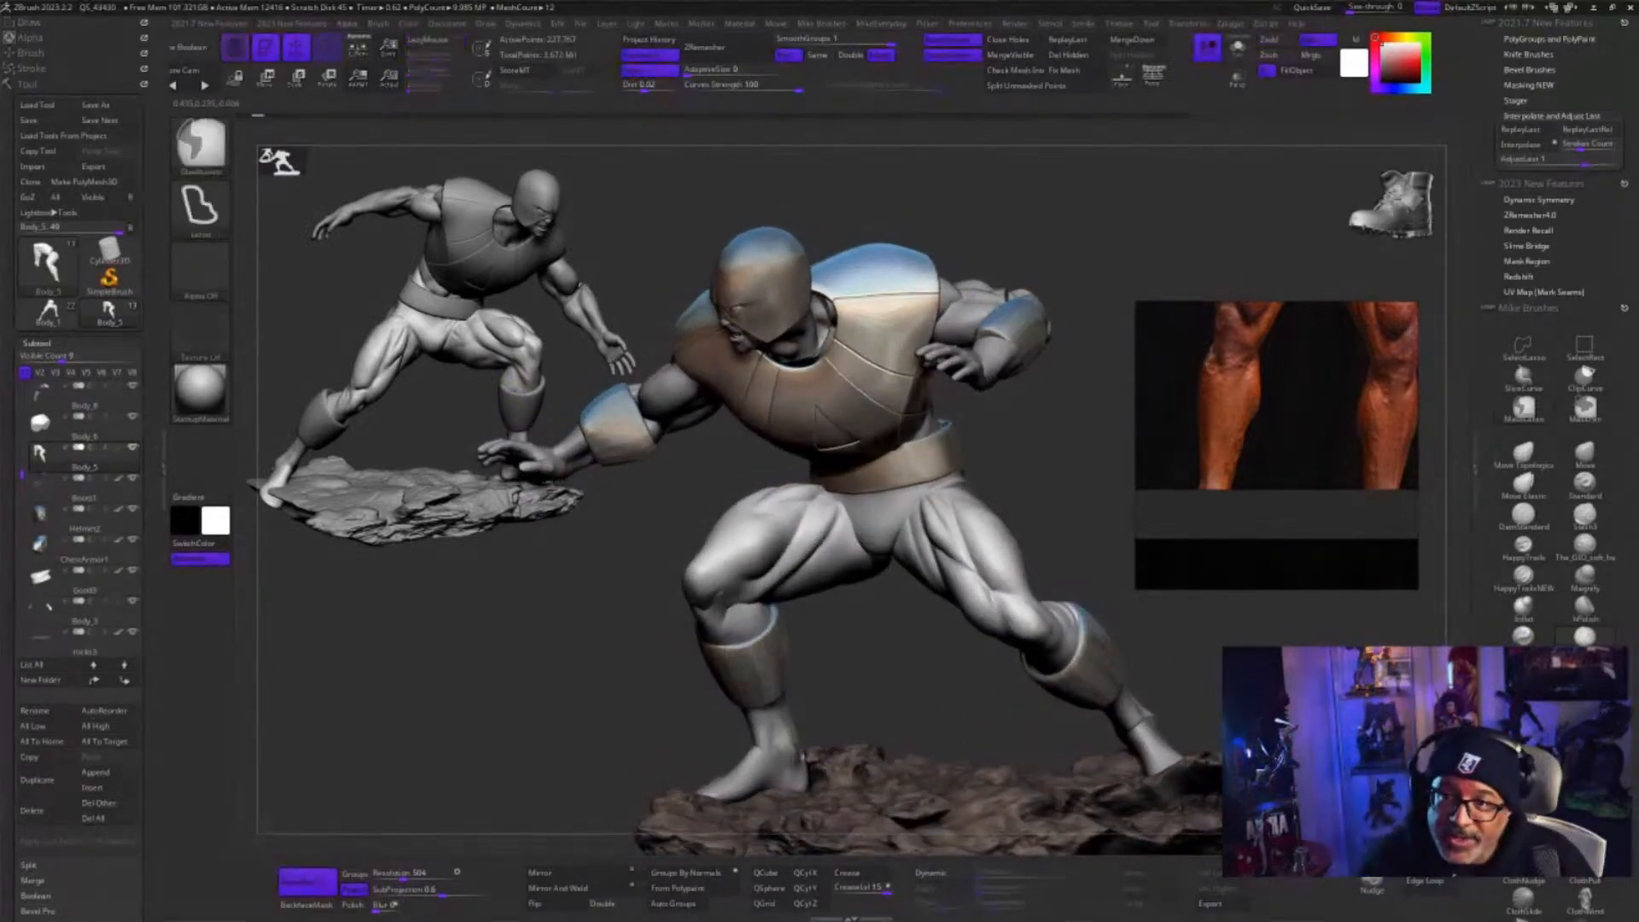
key(ctrl+n)
mouse_move(1312, 639)
mouse_down()
mouse_move(1212, 644)
mouse_move(1319, 632)
mouse_up()
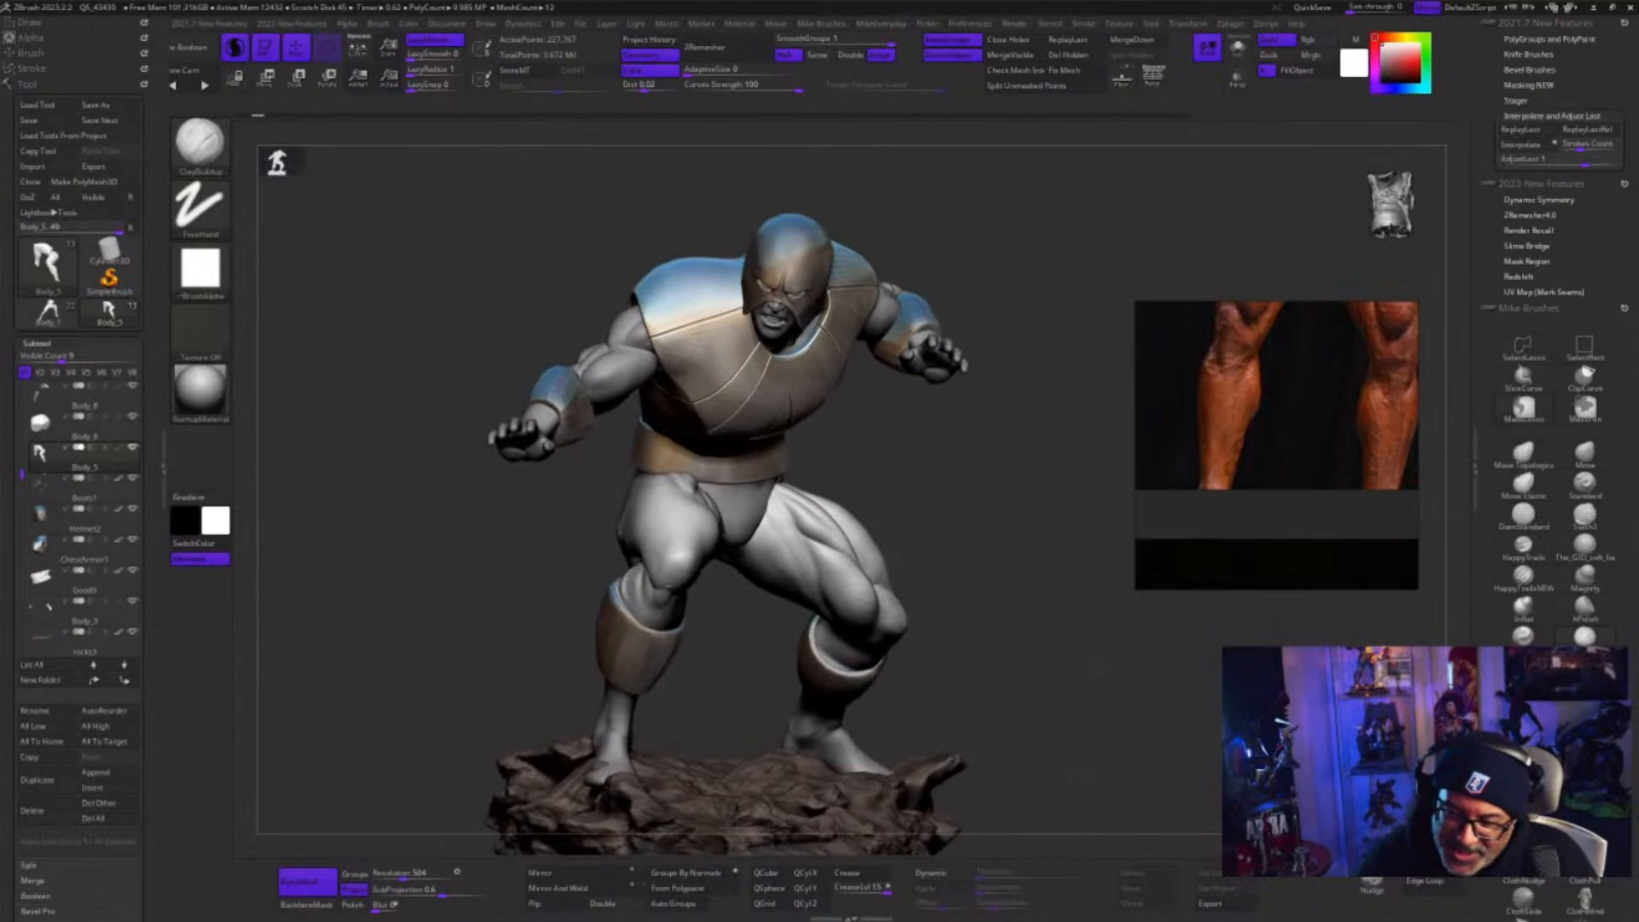
drag(1080, 773, 819, 764)
alt+drag(1350, 687, 1218, 705)
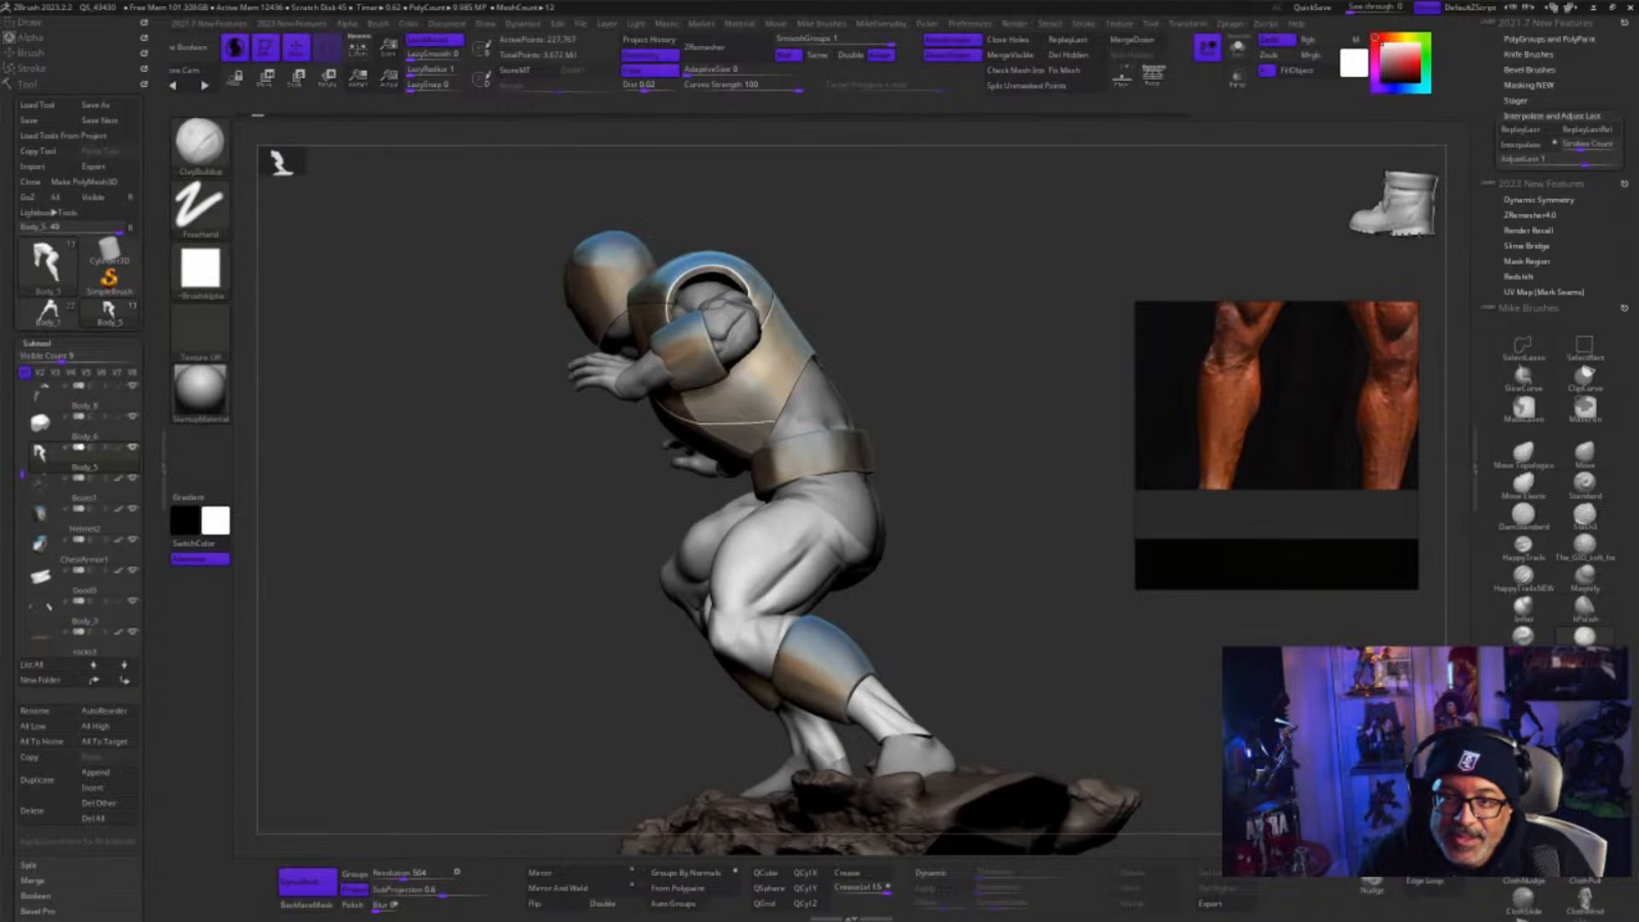
drag(964, 683, 1195, 683)
alt+drag(1110, 589, 1137, 682)
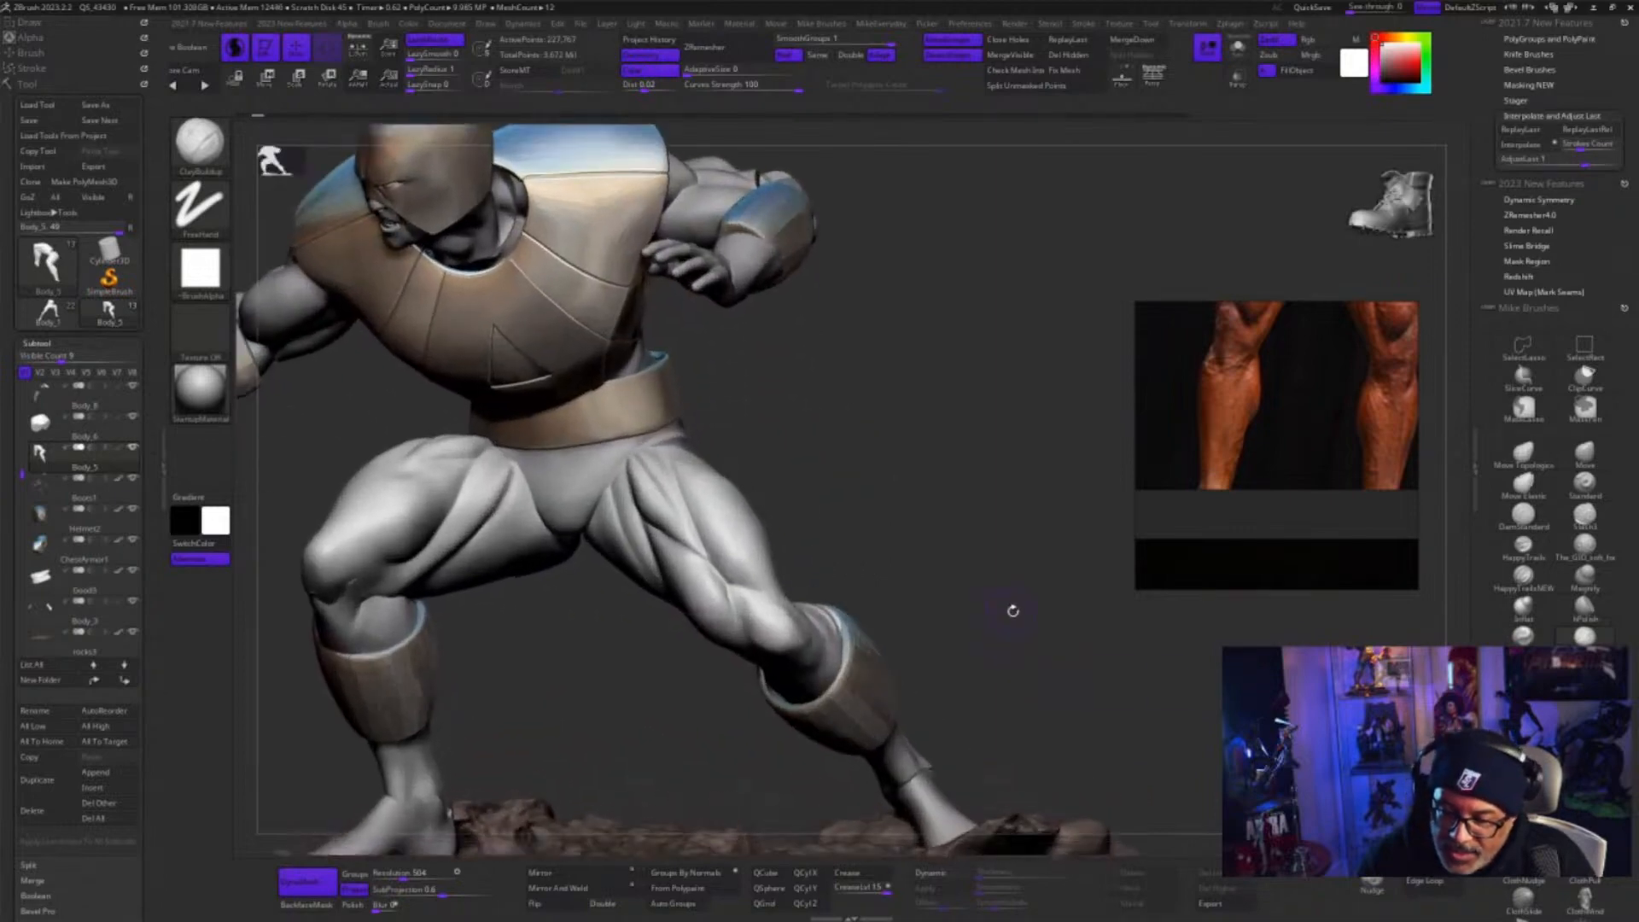
drag(1014, 610, 901, 622)
Build up the knee and lower thigh of the outstretched leg with ClayBuildup strokes
drag(845, 541, 760, 618)
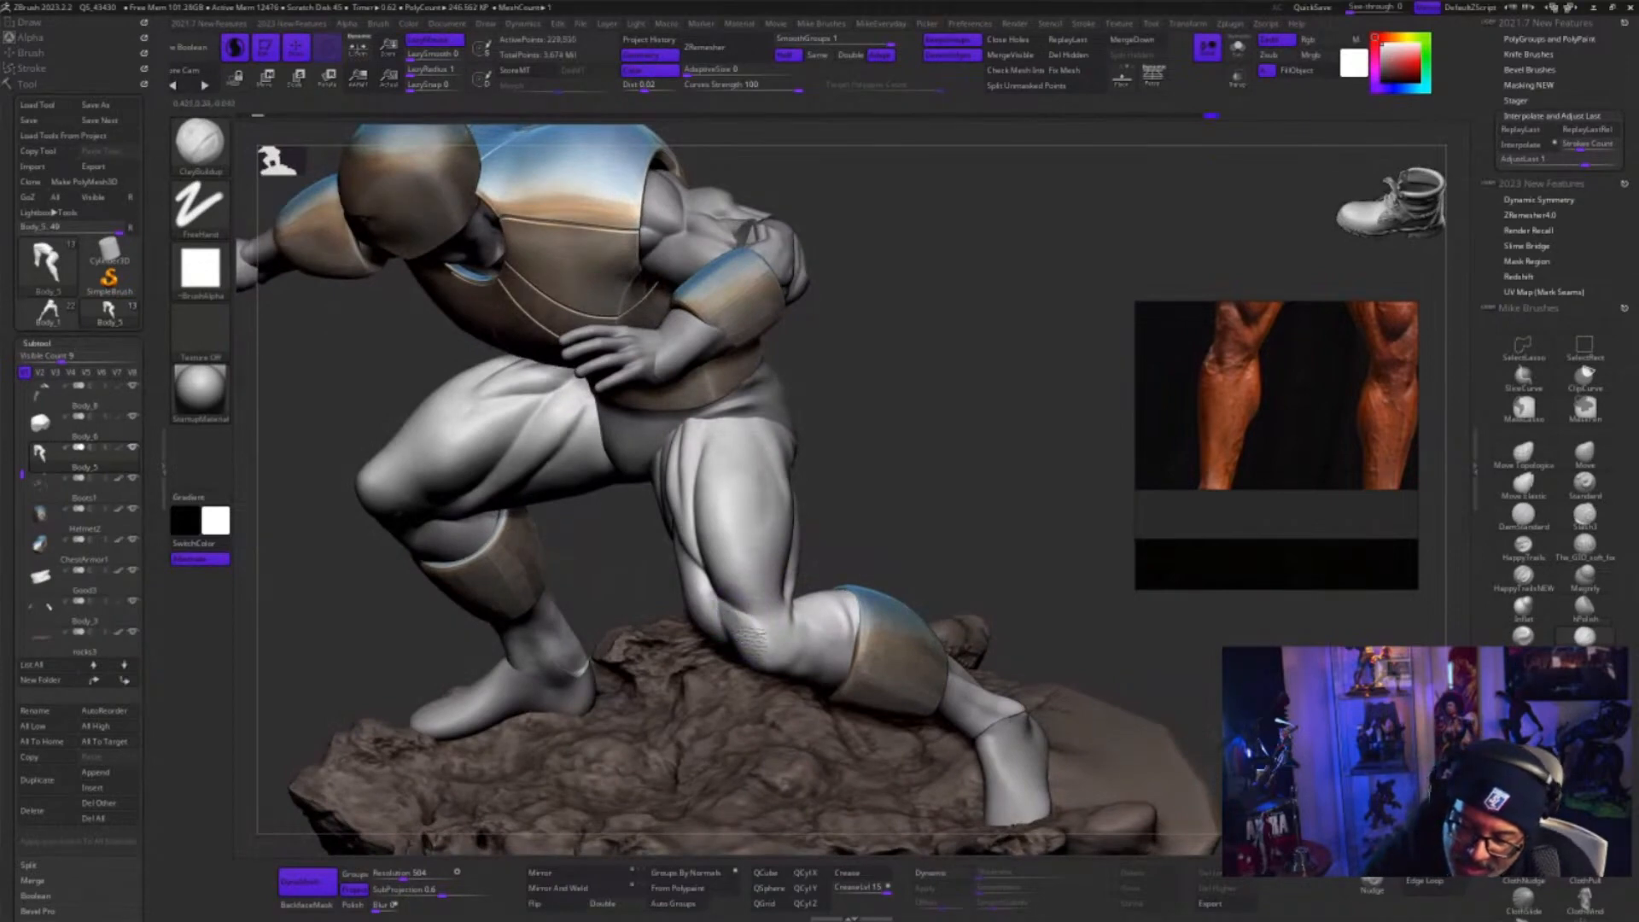
drag(739, 614, 747, 622)
mouse_move(862, 567)
mouse_down()
mouse_move(903, 523)
mouse_move(883, 530)
mouse_move(958, 556)
mouse_move(948, 567)
mouse_up()
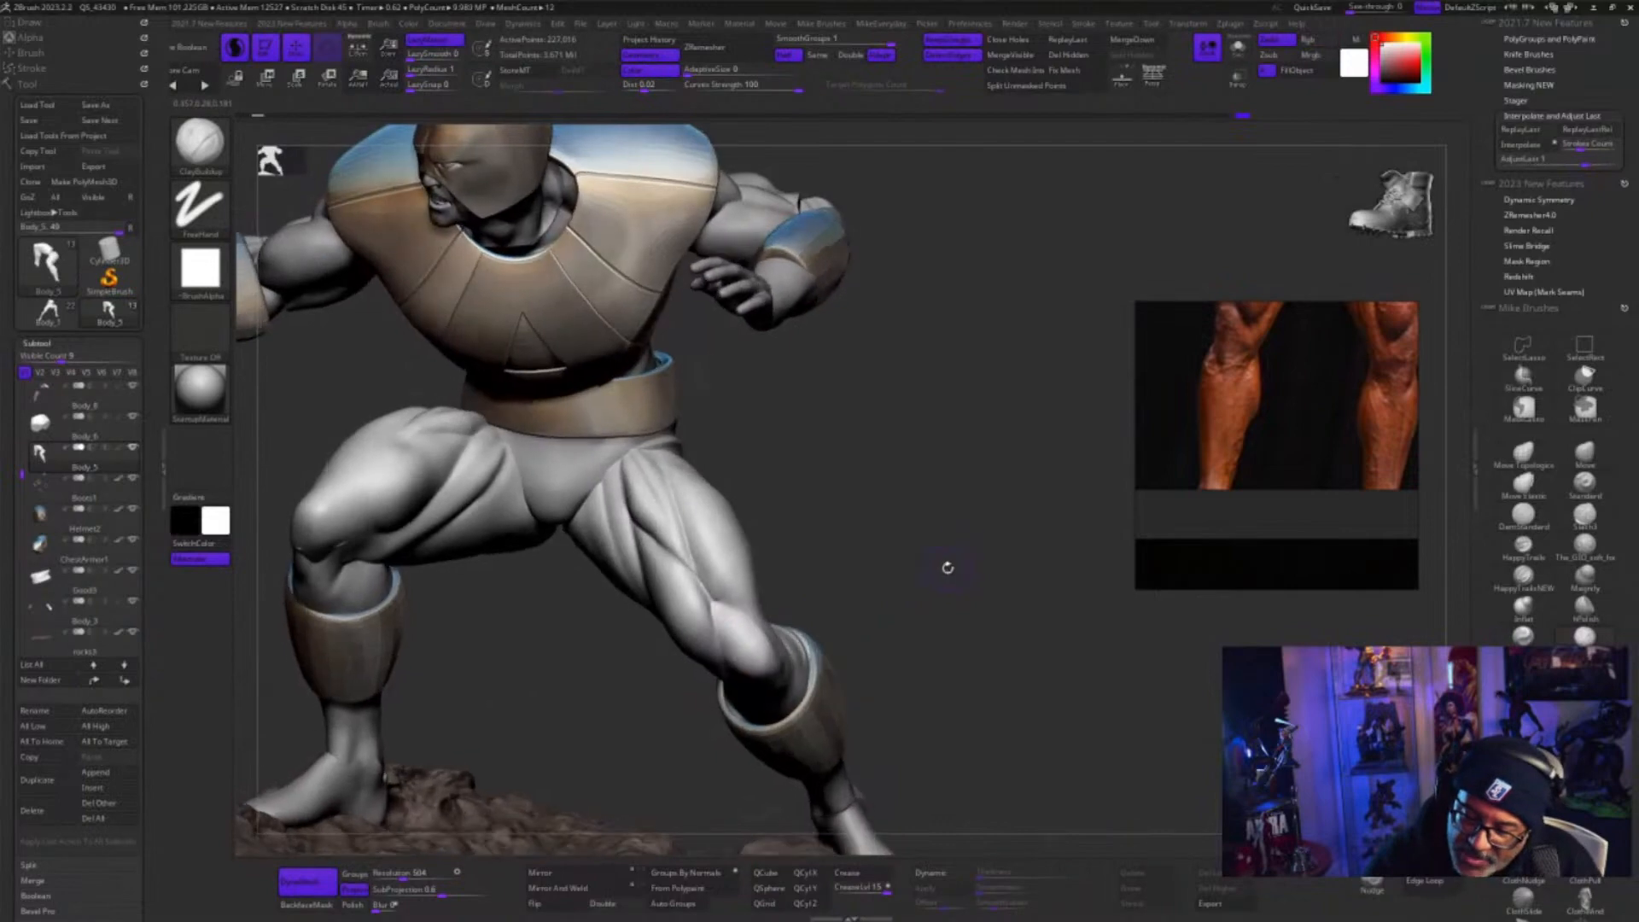
shift+drag(732, 603, 738, 635)
drag(874, 571, 888, 543)
key(s)
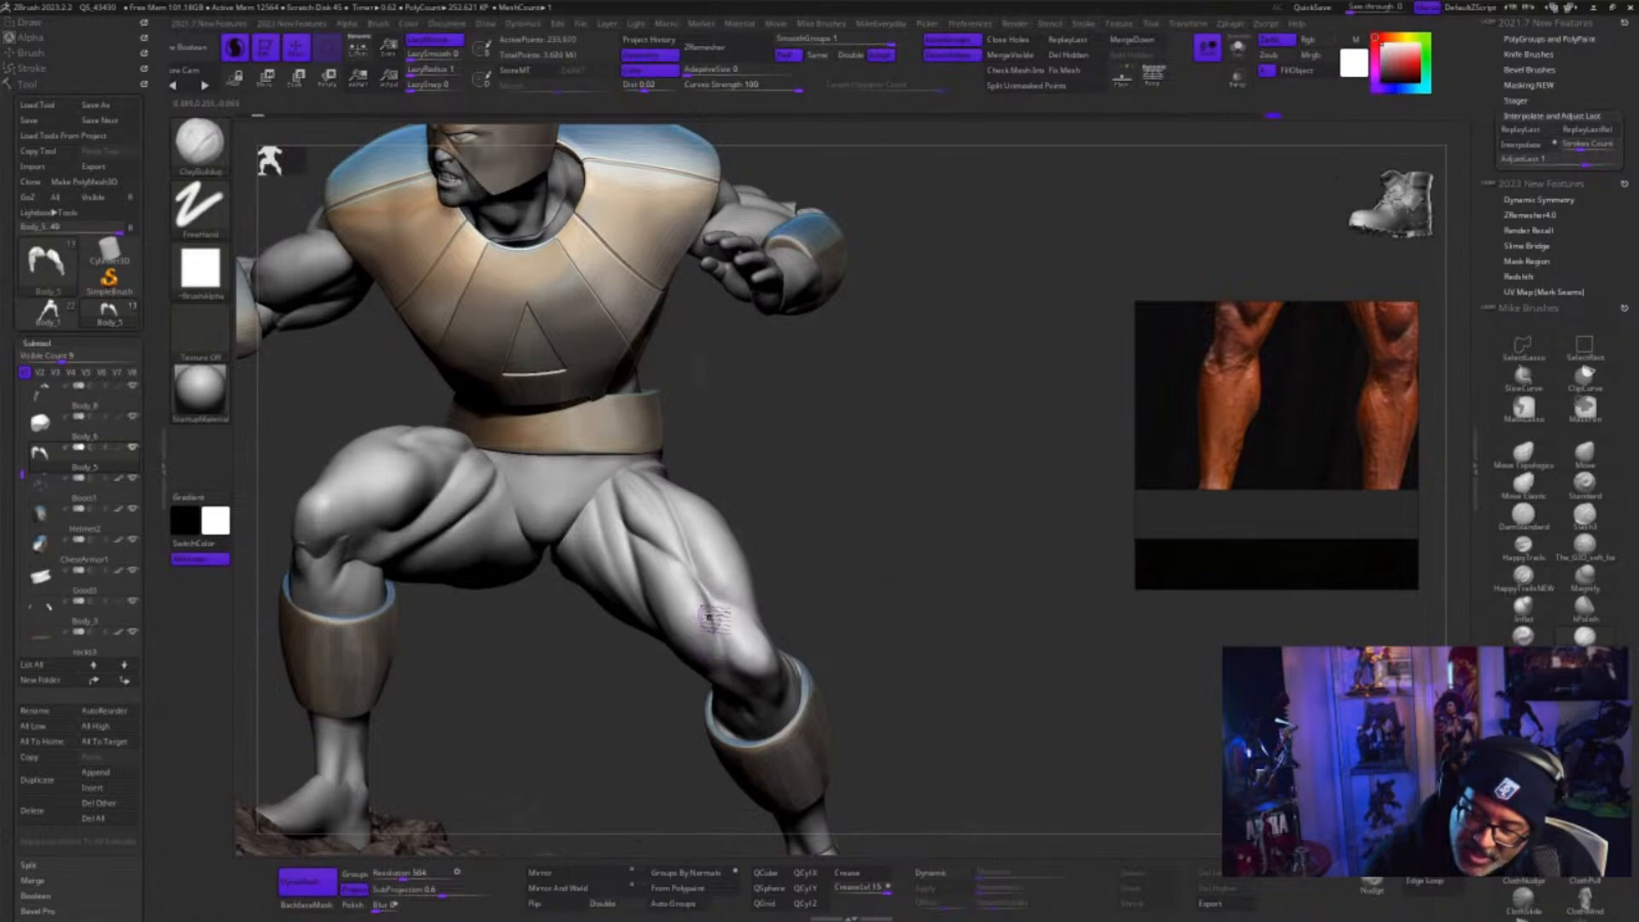
mouse_move(707, 614)
shift+mouse_down()
mouse_move(834, 603)
mouse_move(940, 555)
mouse_move(1141, 705)
mouse_move(1170, 669)
mouse_move(1136, 665)
shift+mouse_up()
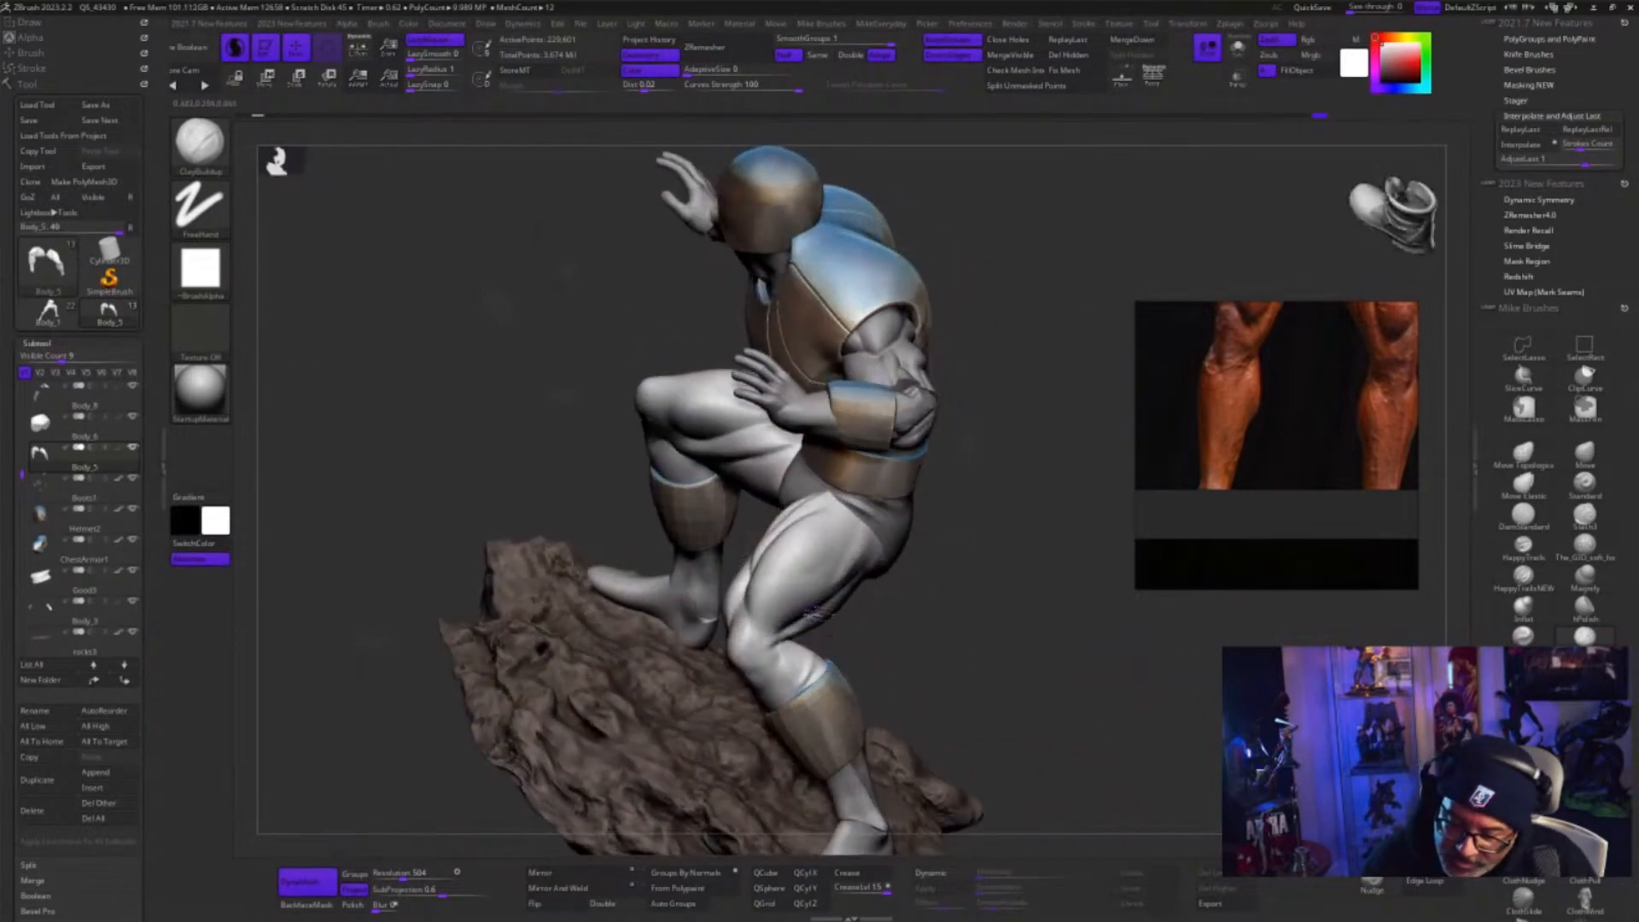
Refine the outer thigh of the outstretched leg above the knee and smooth the muscle transitions
drag(961, 585, 758, 609)
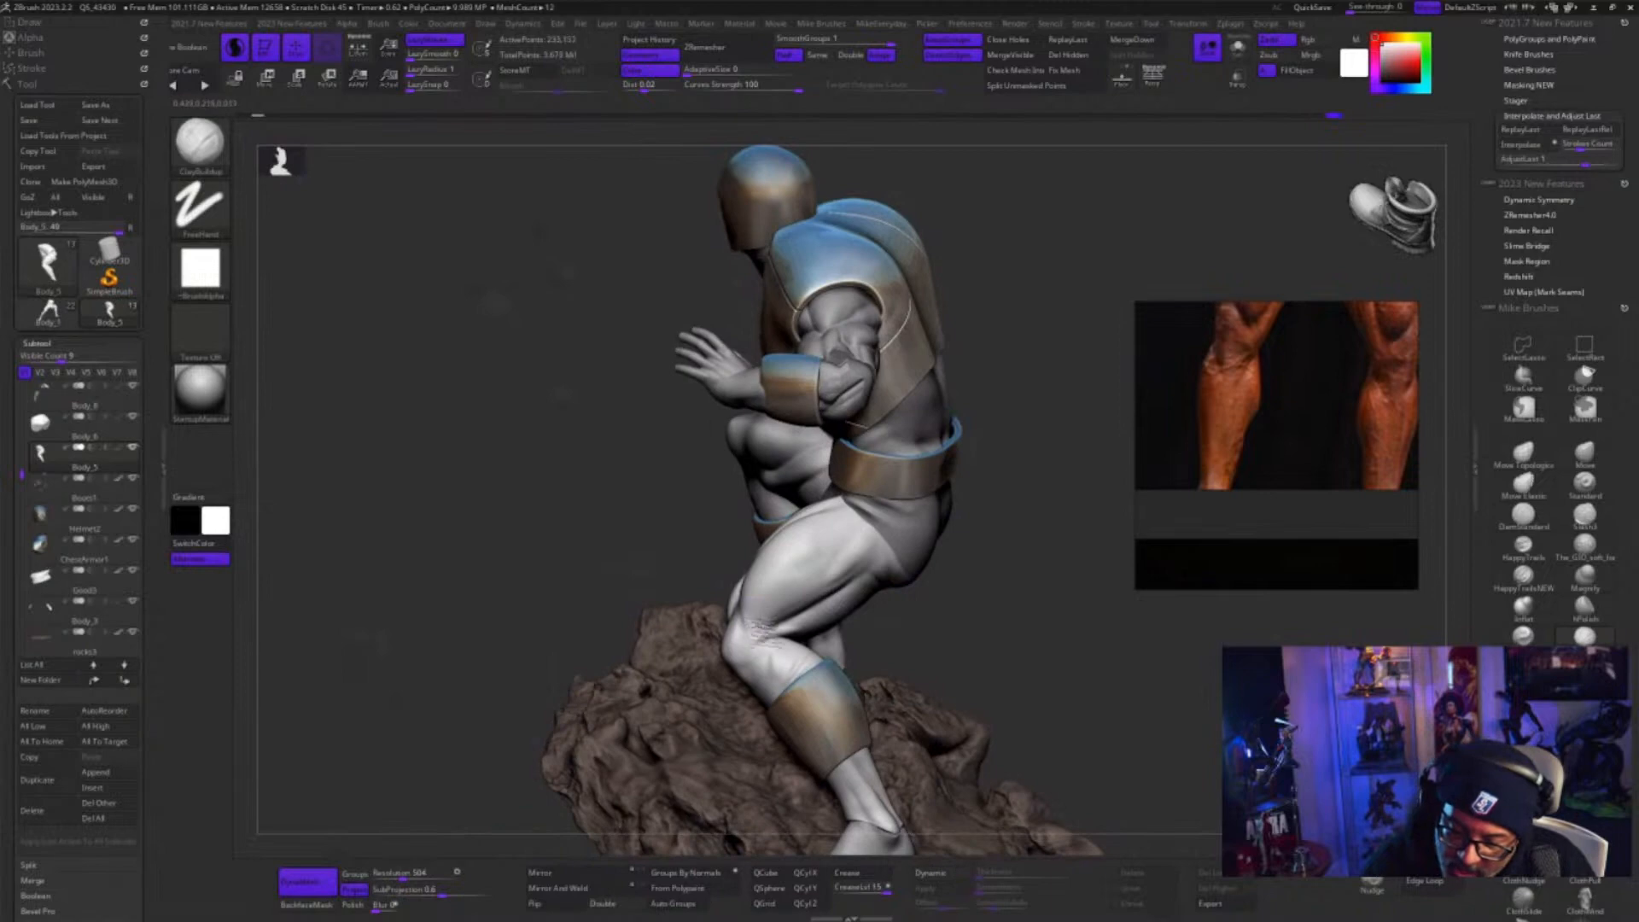
key(shift)
drag(1013, 647, 943, 617)
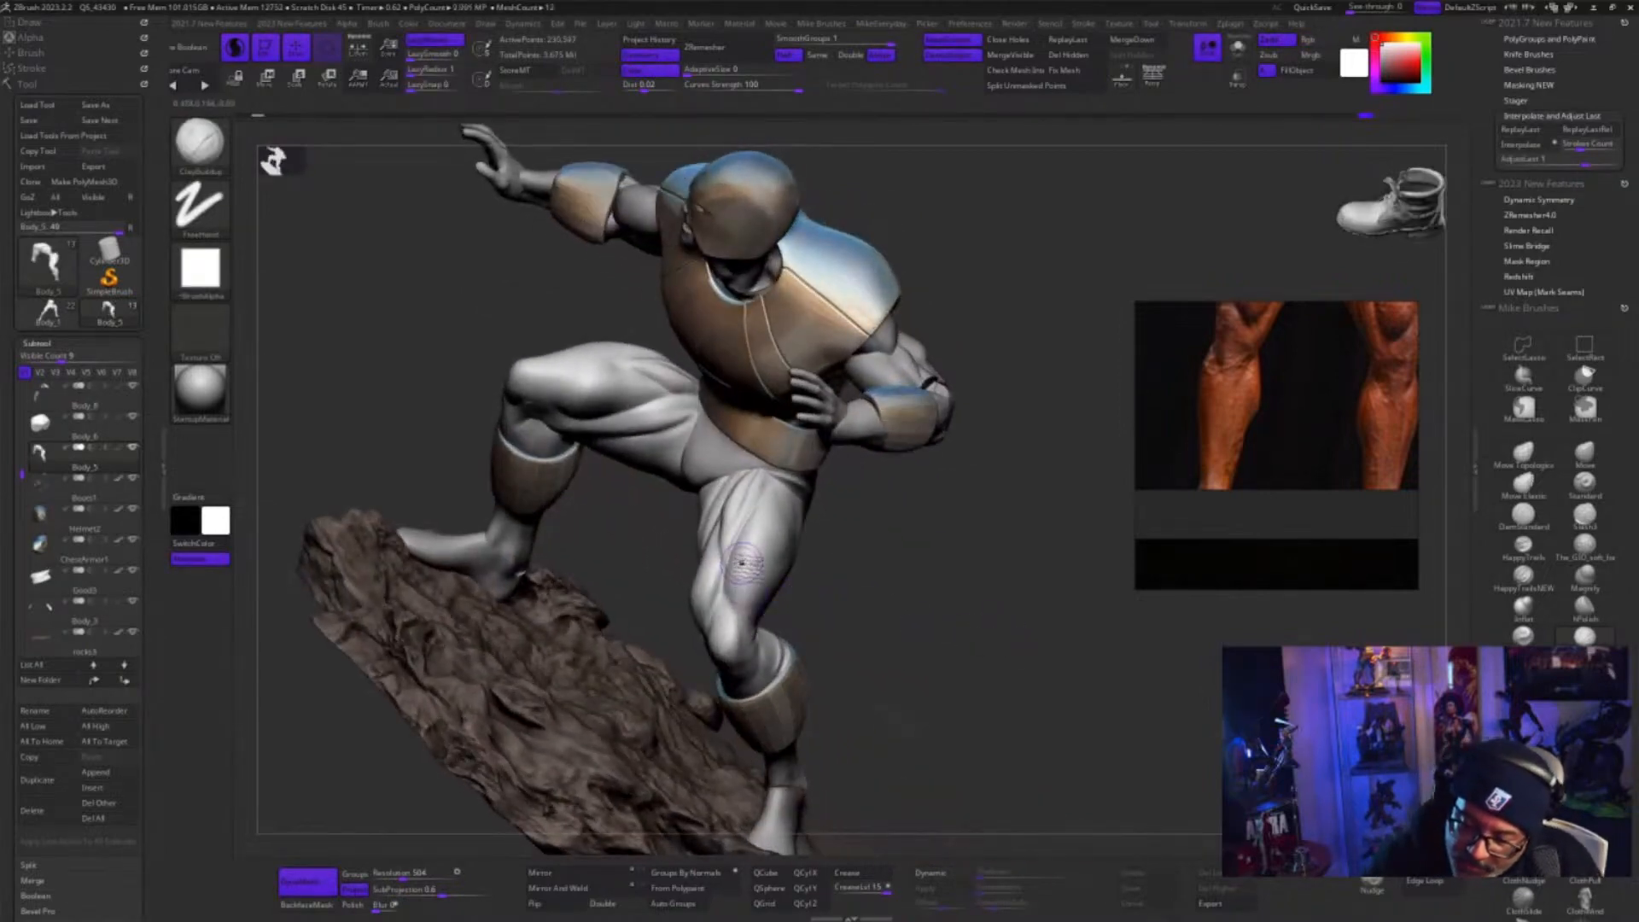
key(shift)
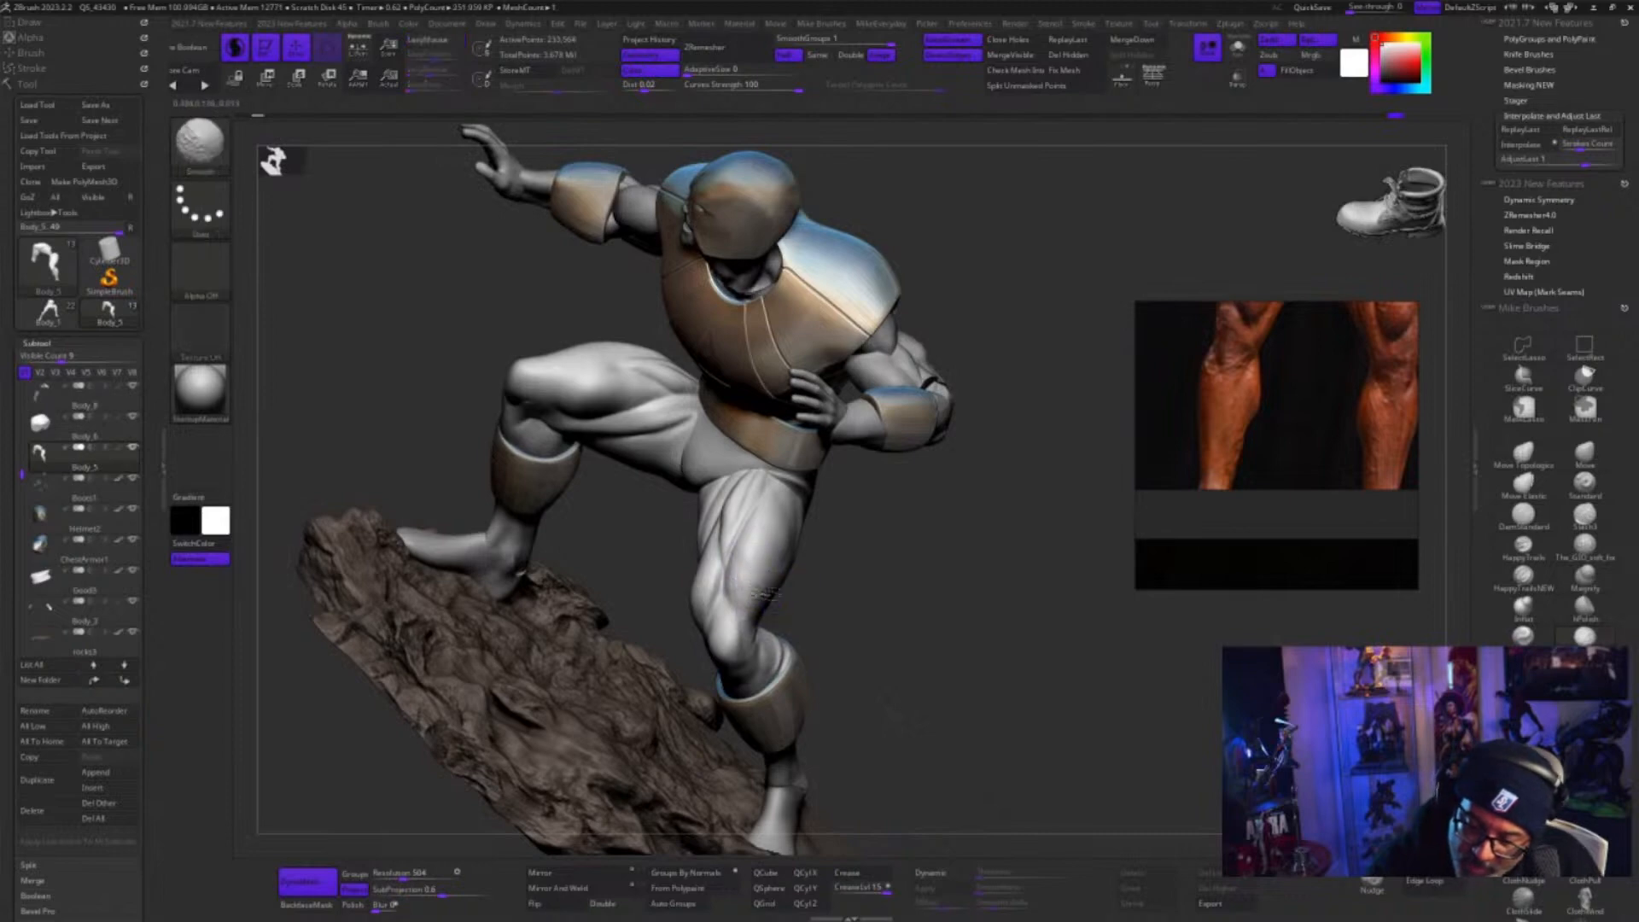
mouse_move(970, 648)
mouse_down()
mouse_move(1021, 658)
mouse_move(1025, 581)
mouse_move(1037, 595)
mouse_move(772, 559)
mouse_up()
key(ctrl+shift)
key(shift)
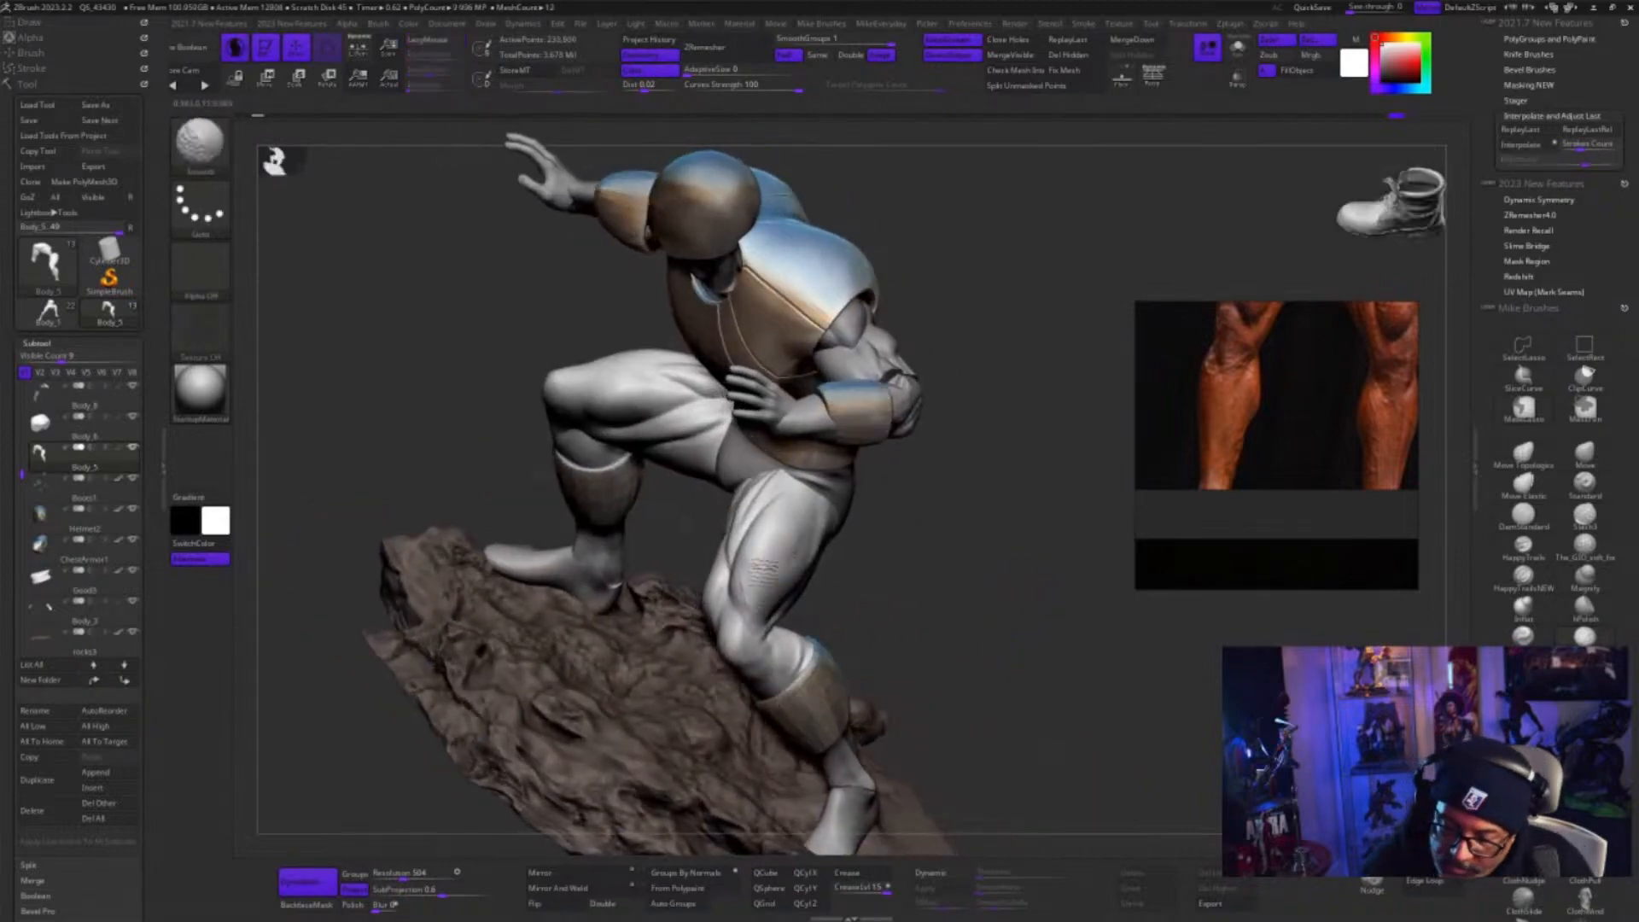
mouse_move(1007, 637)
mouse_down()
mouse_move(1091, 652)
mouse_move(1061, 622)
mouse_move(1065, 575)
mouse_move(981, 623)
mouse_move(1062, 661)
mouse_move(1041, 523)
mouse_move(1013, 574)
mouse_move(1090, 441)
mouse_up()
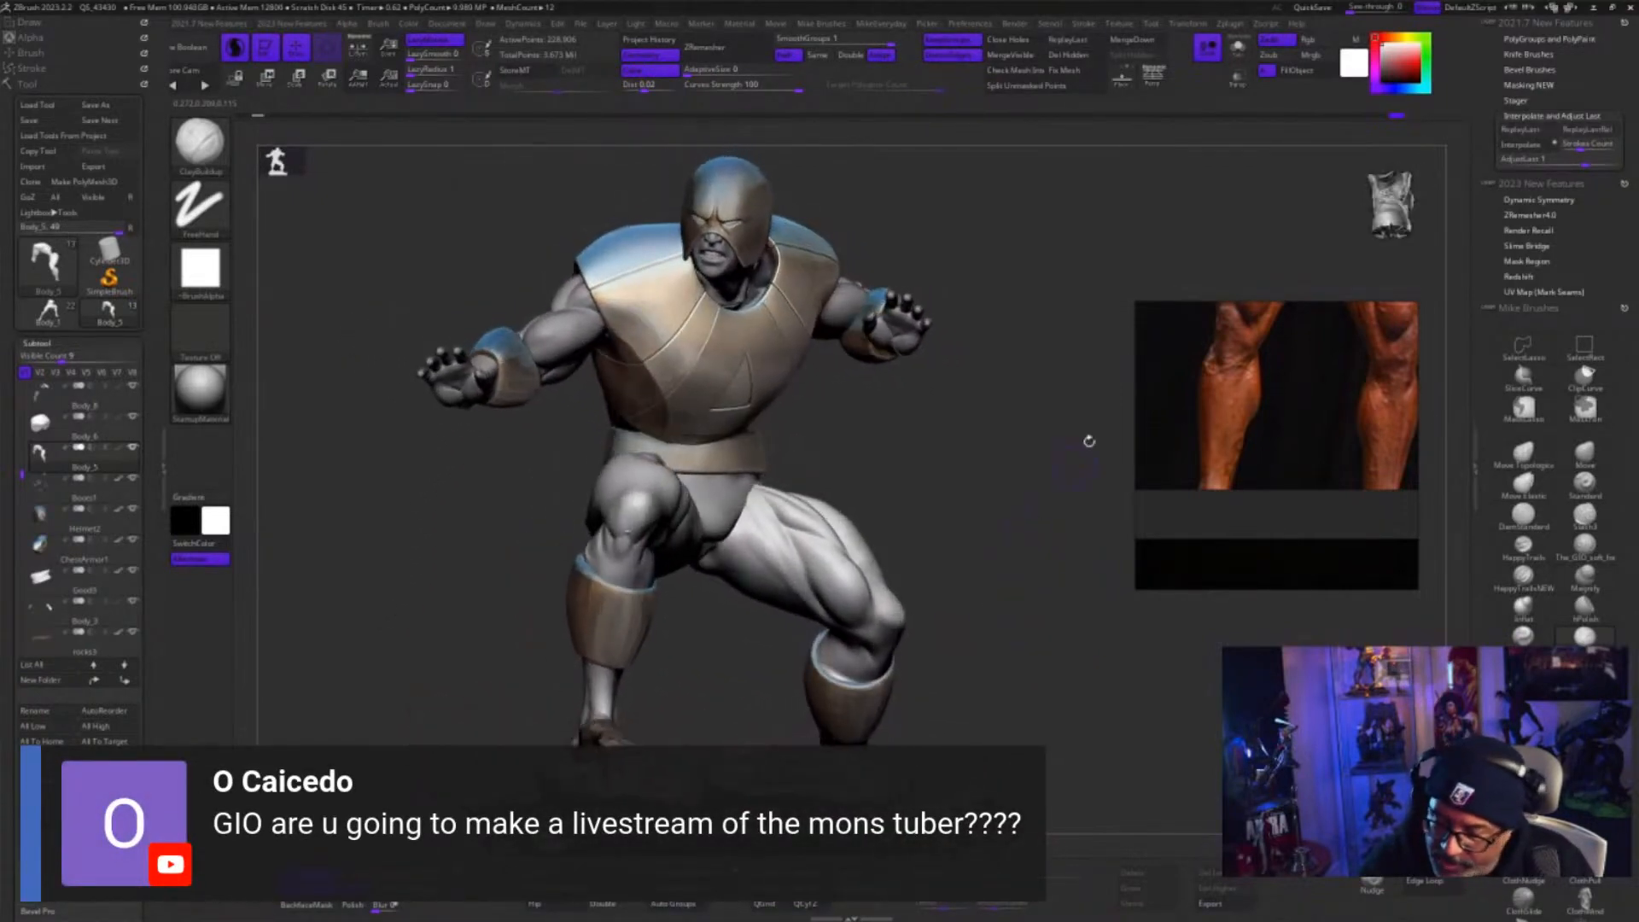
Isolate the legs and sculpt the shin and side of the calf from below the knee to the ankle with ClayBuildup
click(1236, 52)
drag(973, 666, 873, 650)
mouse_move(995, 672)
mouse_down()
mouse_move(1072, 666)
mouse_move(949, 681)
mouse_move(888, 659)
mouse_move(947, 659)
mouse_up()
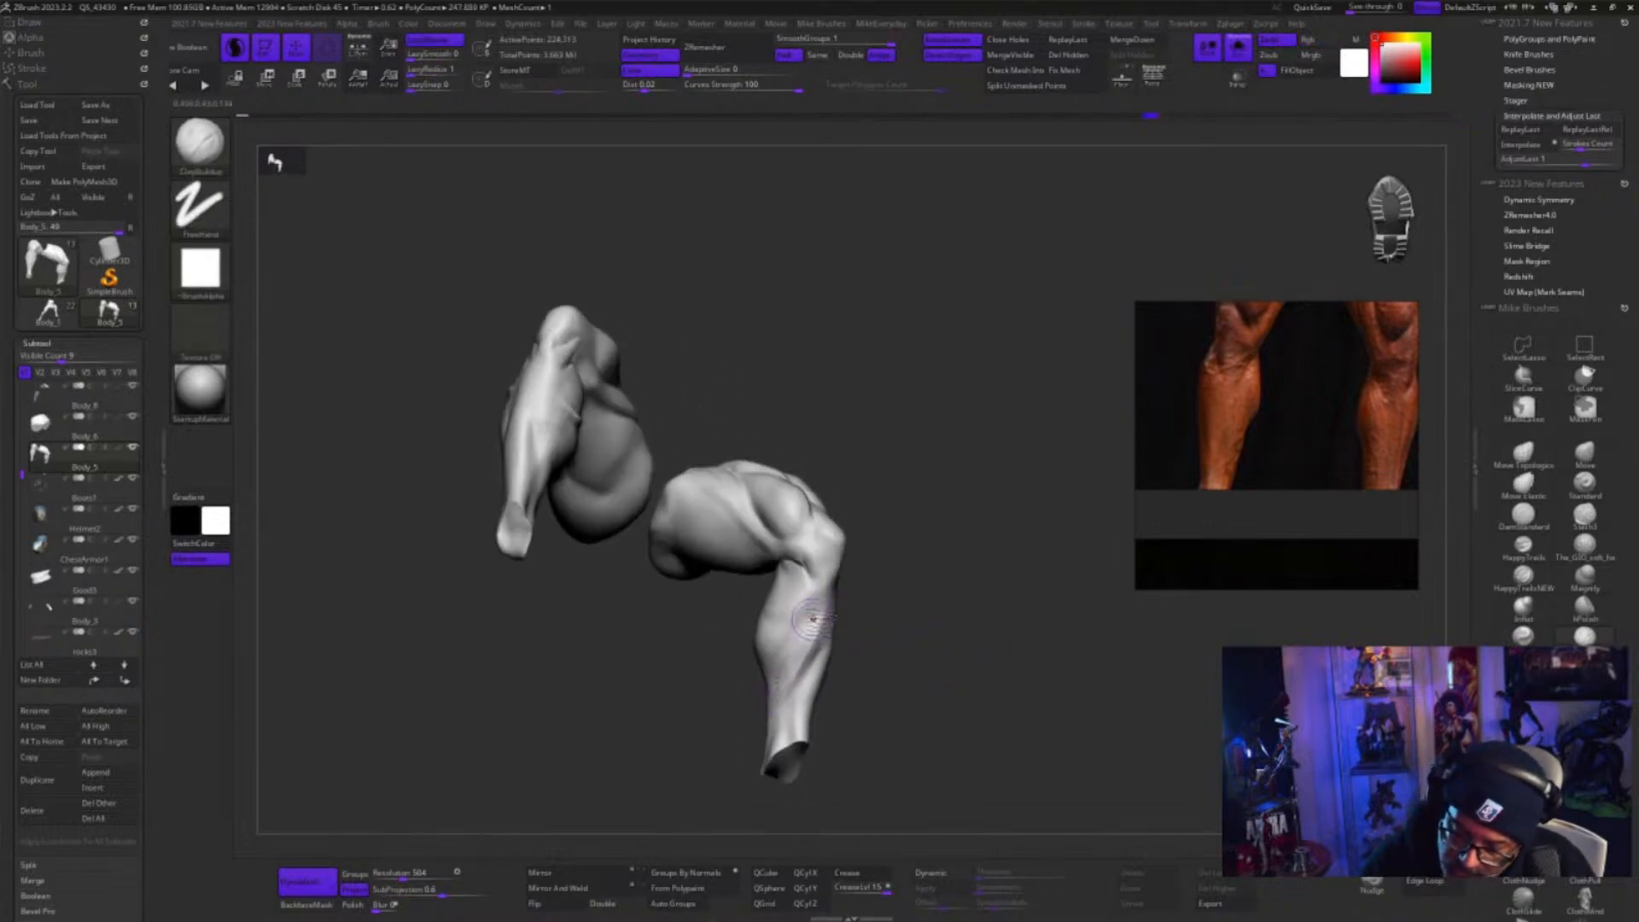
mouse_move(812, 619)
shift+mouse_down()
mouse_move(806, 655)
mouse_move(886, 662)
mouse_move(811, 640)
mouse_move(790, 705)
shift+mouse_up()
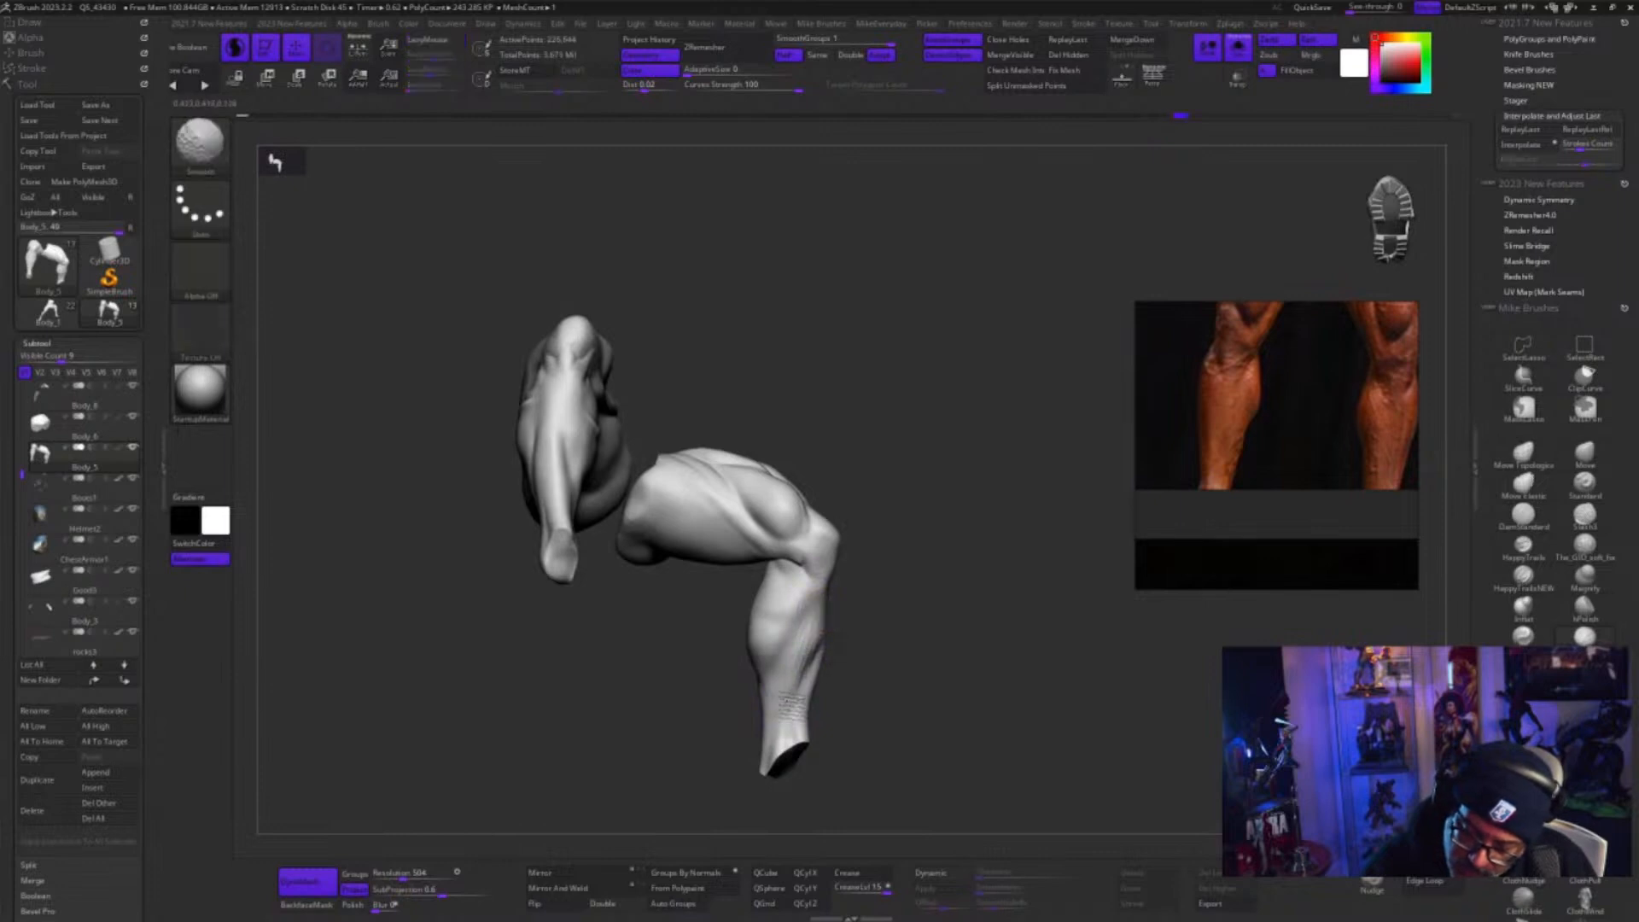
drag(949, 662, 1035, 697)
drag(873, 682, 838, 604)
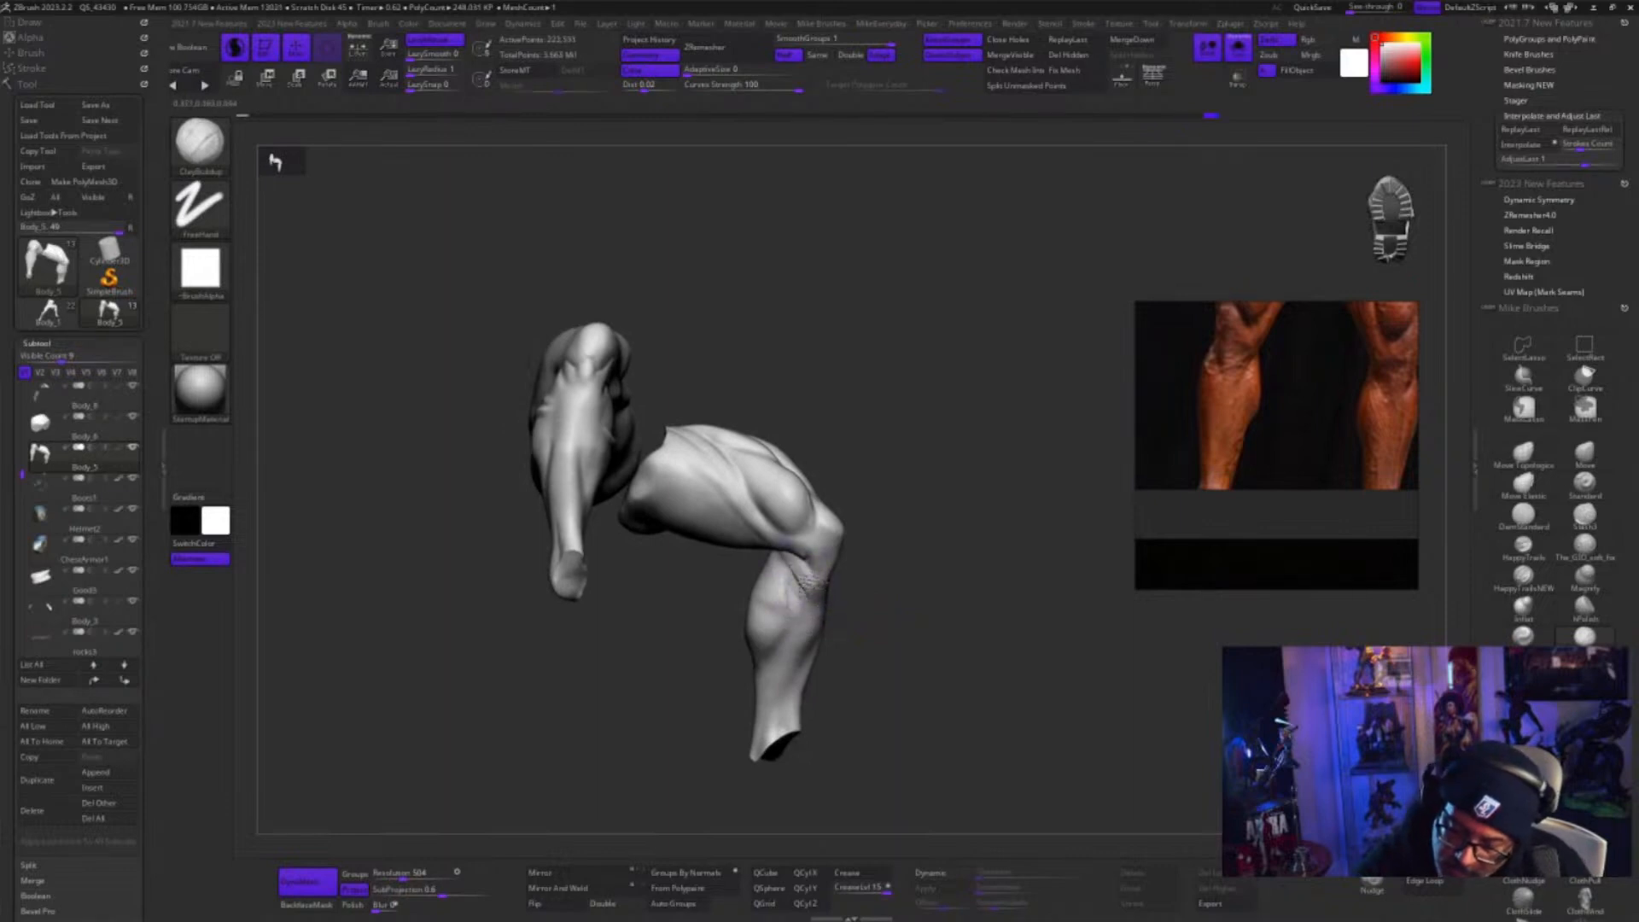
mouse_move(807, 587)
mouse_down()
mouse_move(823, 590)
mouse_move(784, 588)
mouse_up()
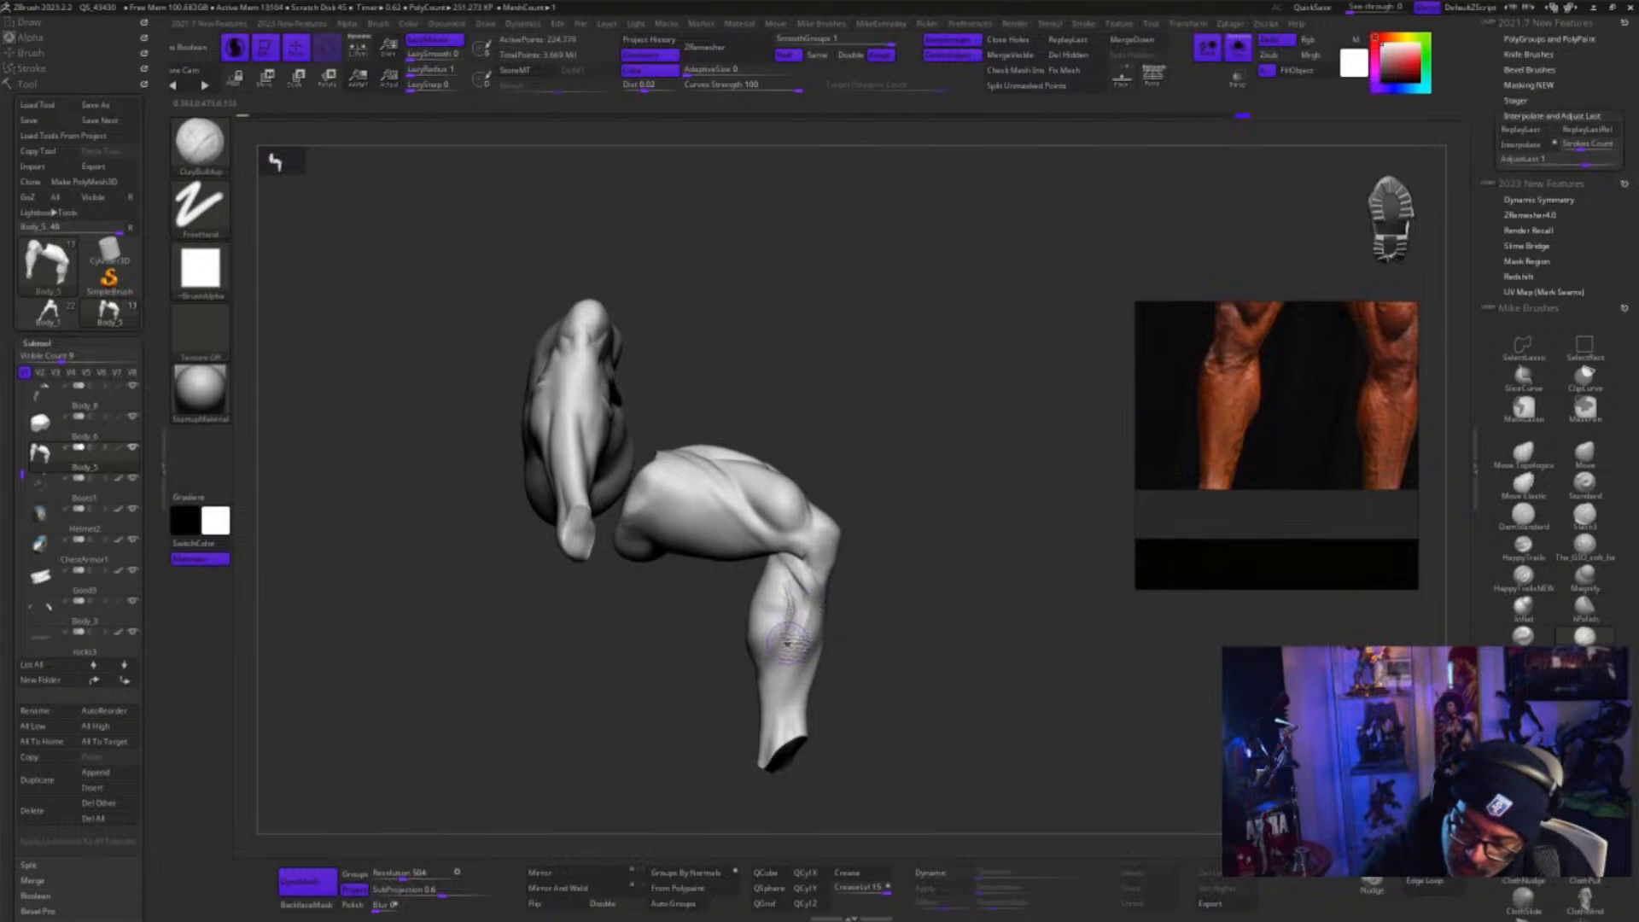
mouse_move(796, 592)
shift+mouse_down()
mouse_move(777, 616)
mouse_move(884, 621)
shift+mouse_up()
Build up the back of the calf below the knee with ClayBuildup and smooth the two muscle heads
drag(841, 540, 764, 565)
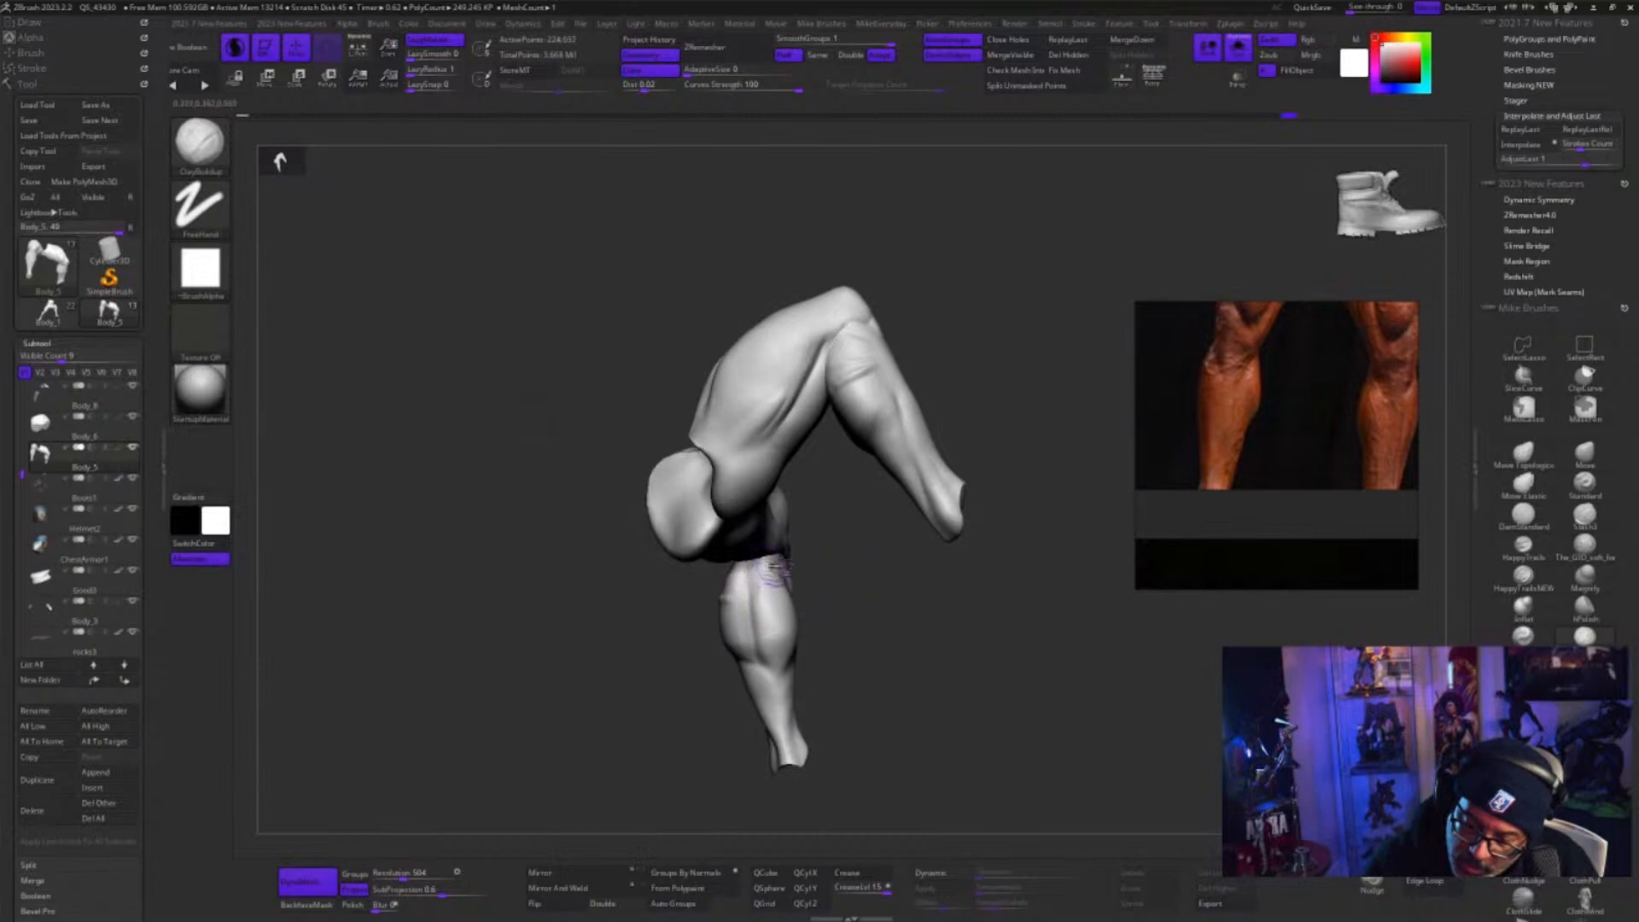
key(shift)
drag(821, 667, 855, 666)
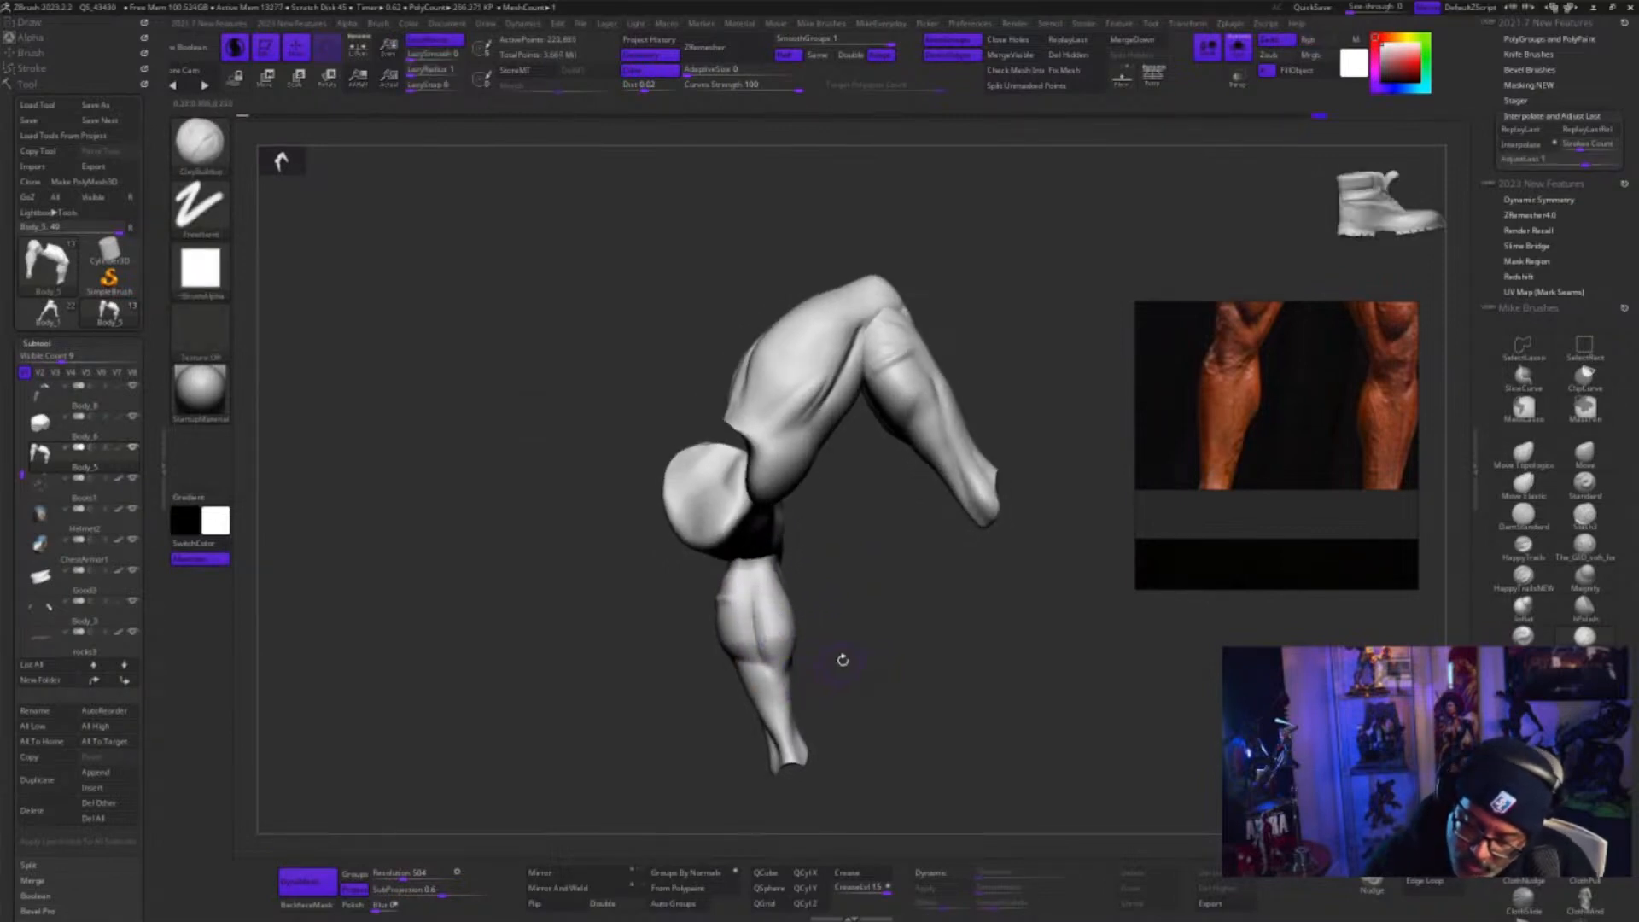
key(shift)
mouse_move(867, 673)
mouse_down()
mouse_move(991, 688)
mouse_move(981, 707)
mouse_move(823, 644)
mouse_move(932, 638)
mouse_move(787, 650)
mouse_up()
key(shift)
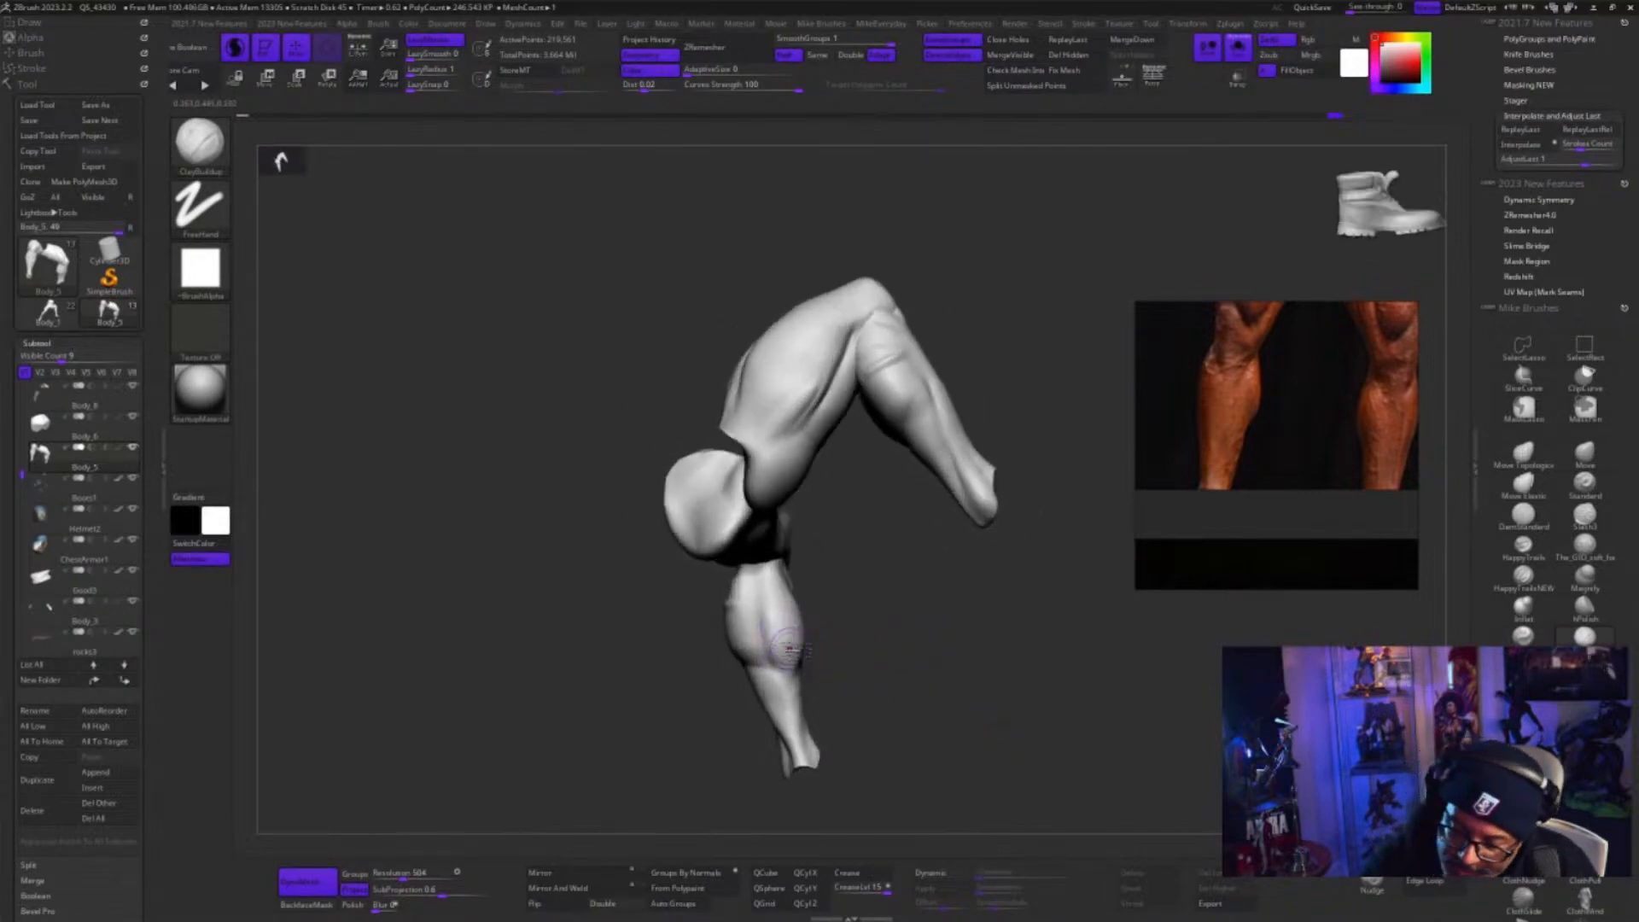
Carve the groove between the calf muscle heads with the GIO soft brush, undoing two trial strokes and smoothing the lower calf
click(1591, 548)
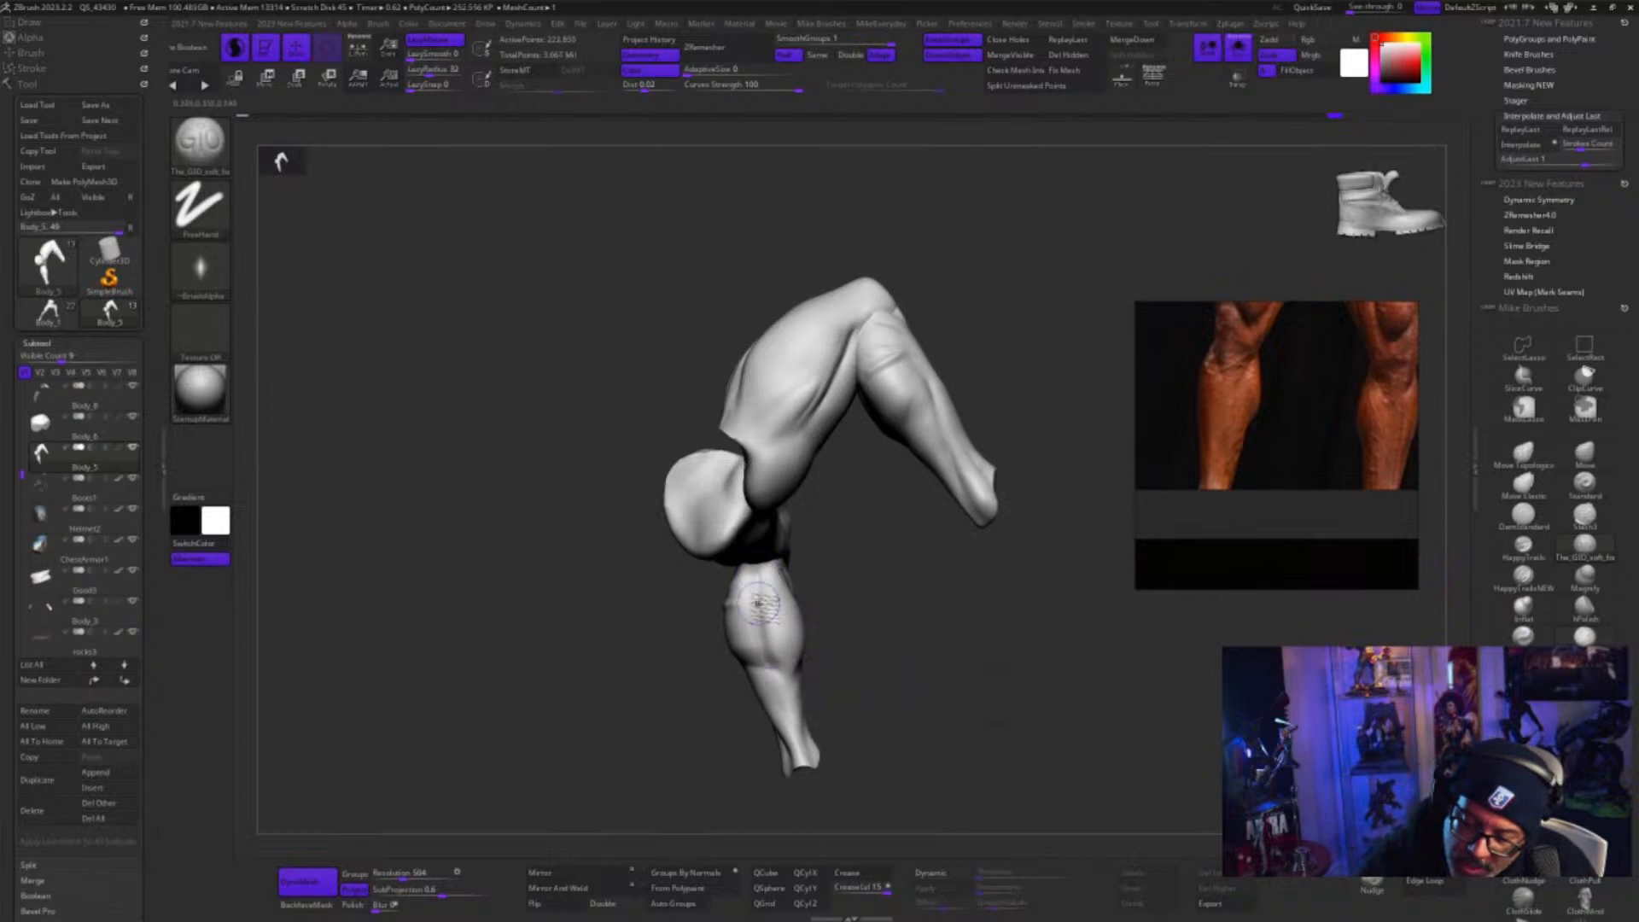
key(ctrl+z)
key(ctrl+z)
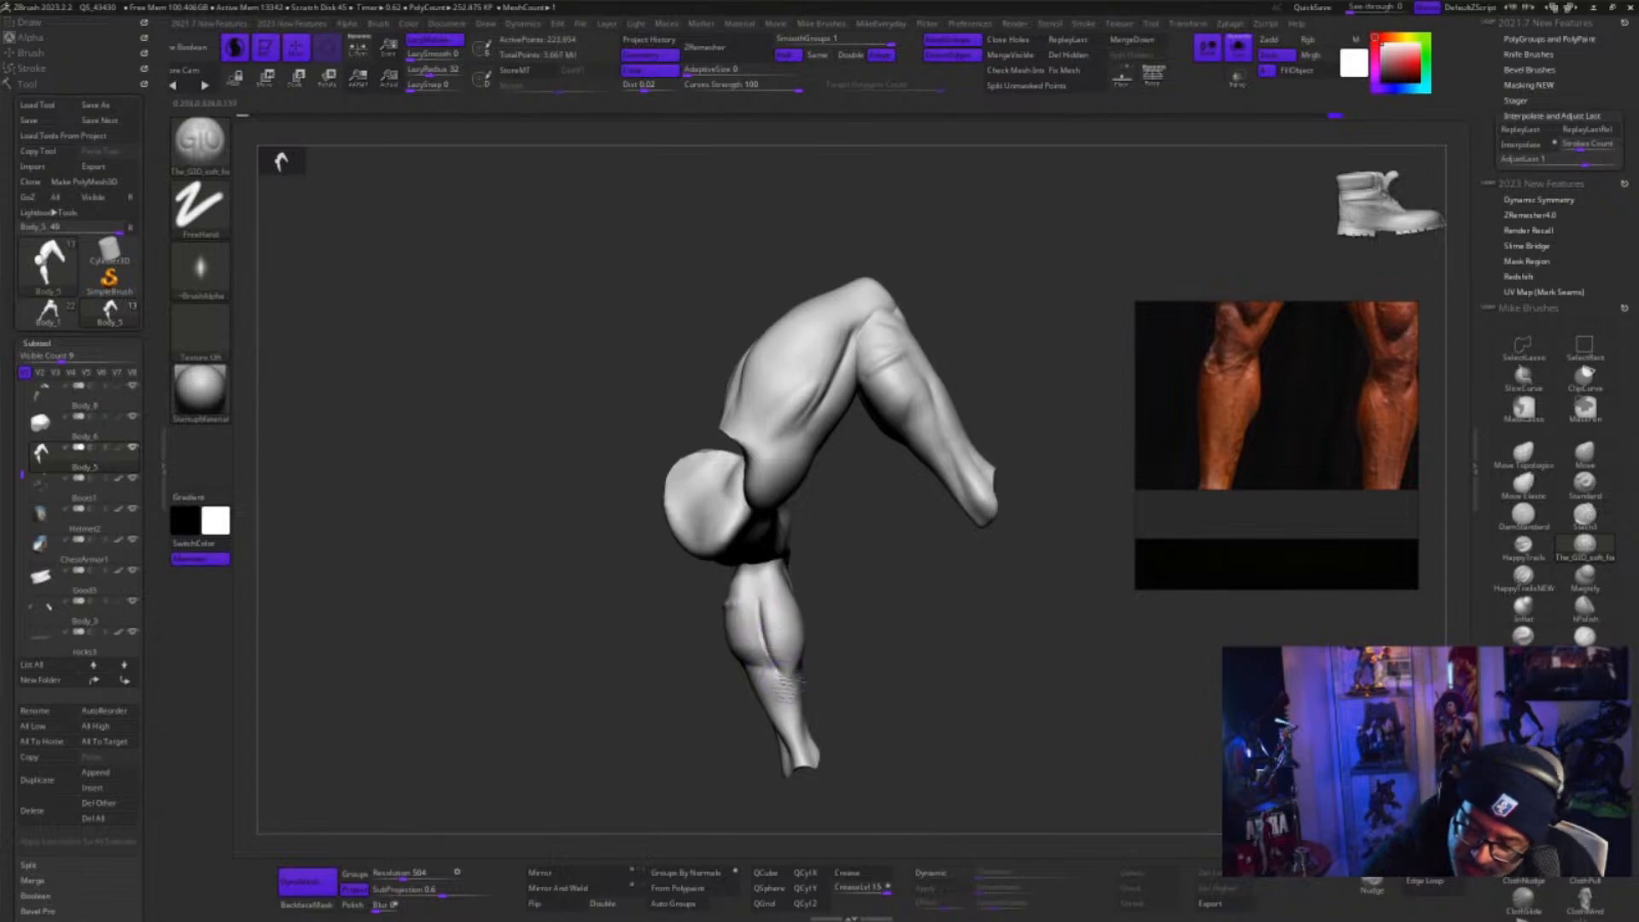
key(shift)
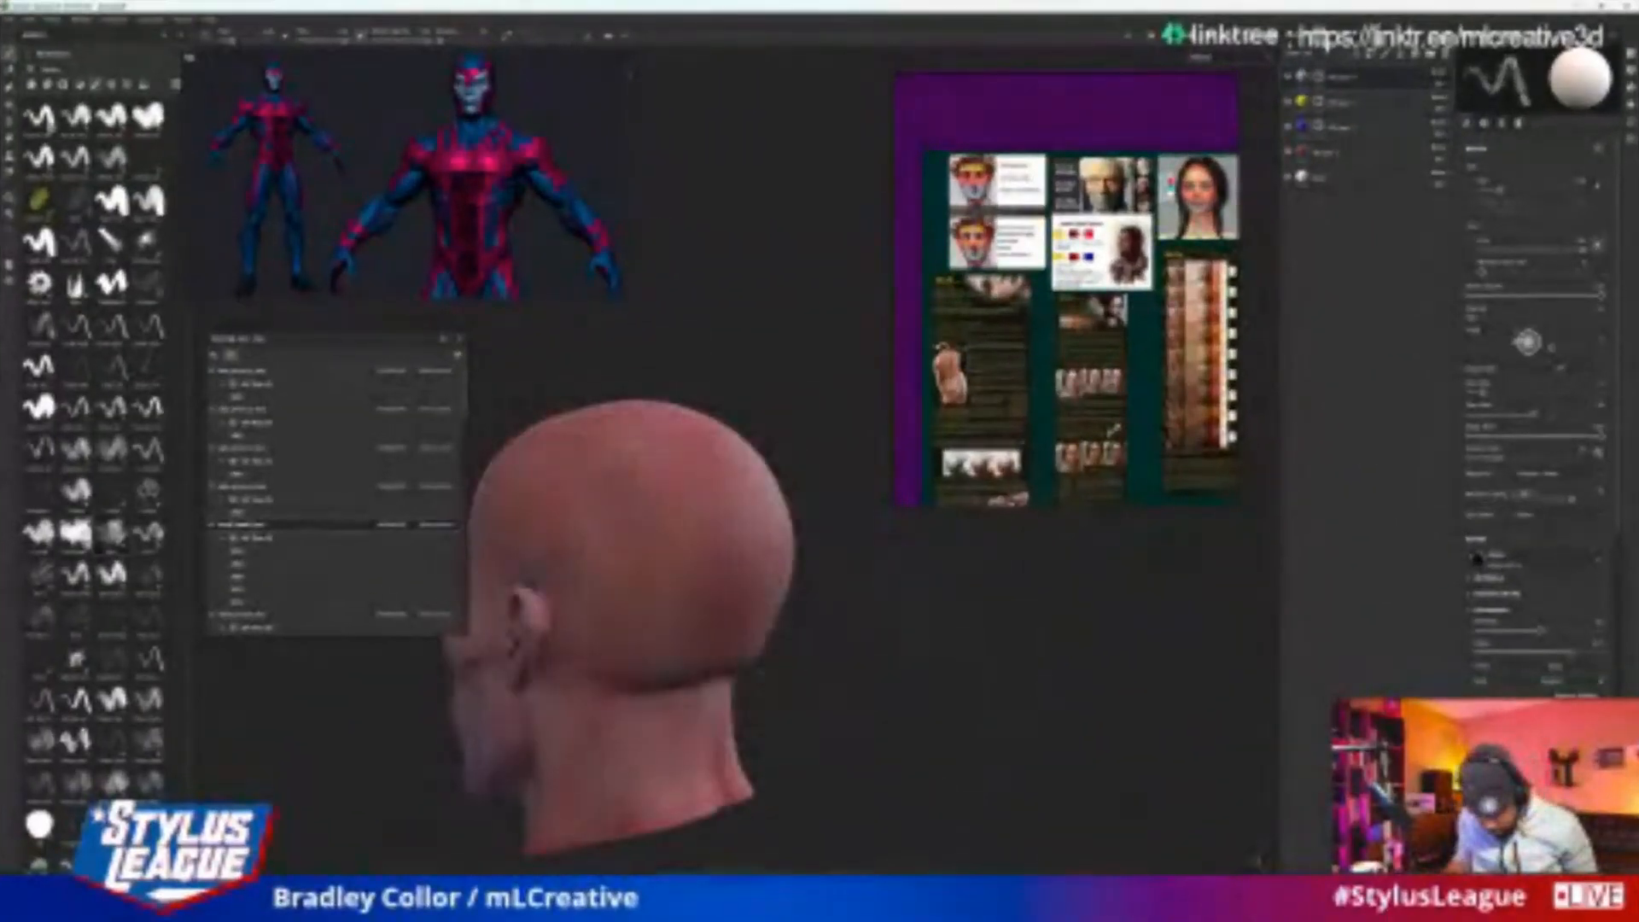
Examine the painted skin tones on the bald head from the back, front, three-quarter and side views
alt+right_drag(961, 547, 828, 795)
alt+drag(769, 623, 1195, 653)
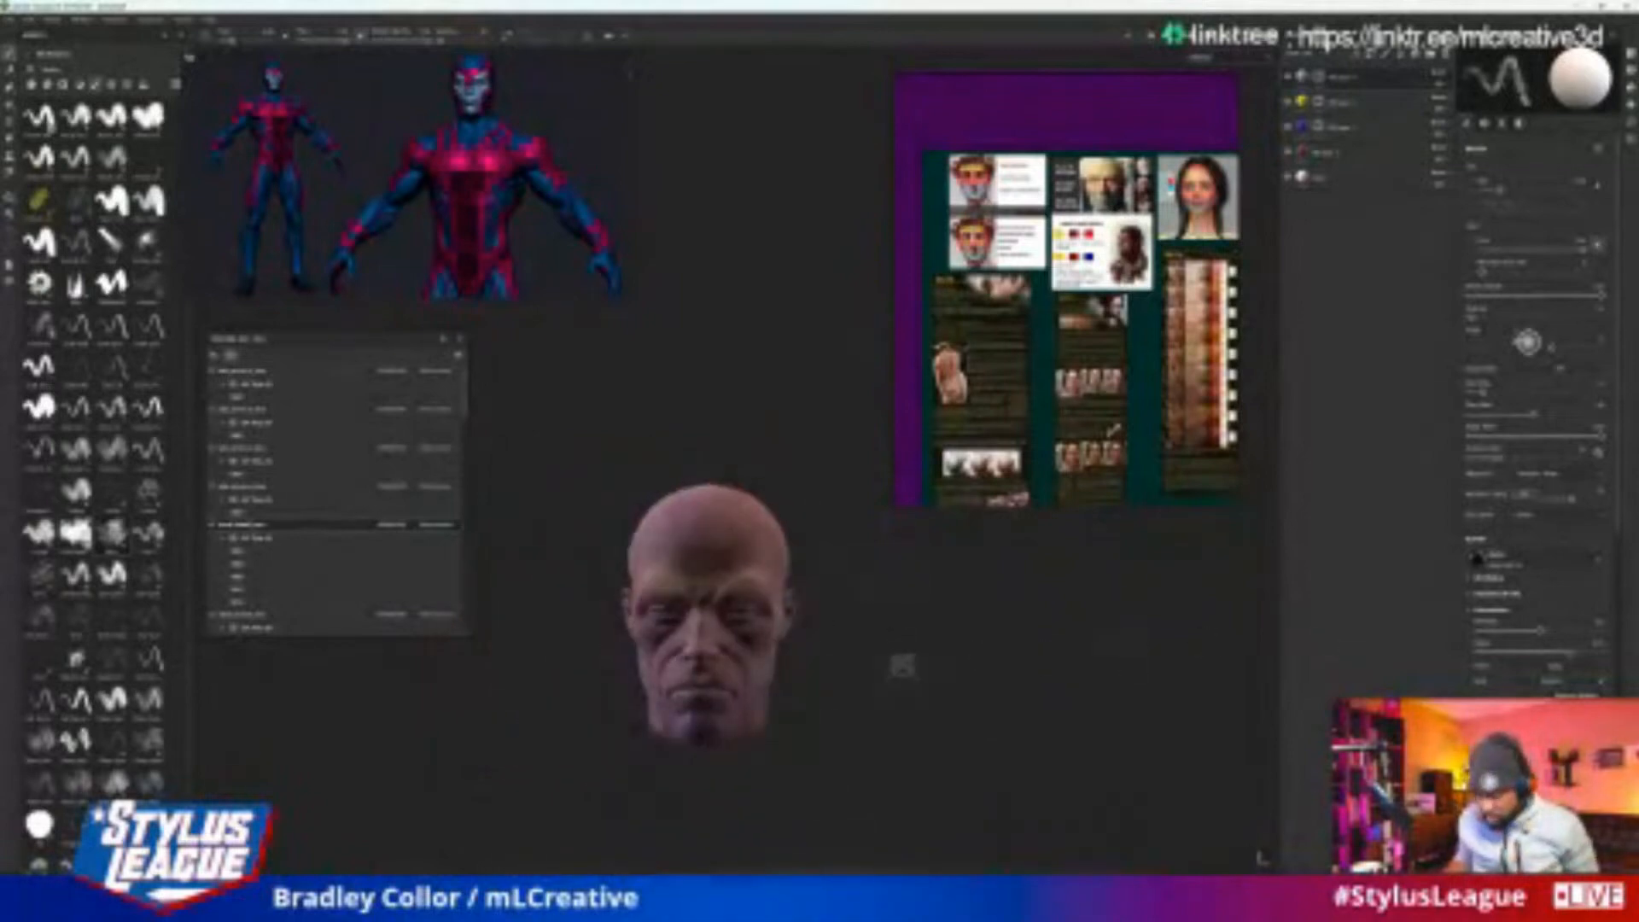
alt+drag(902, 666, 888, 646)
alt+right_drag(888, 649, 908, 688)
mouse_move(907, 688)
alt+mouse_down()
mouse_move(1070, 712)
mouse_move(977, 732)
mouse_move(982, 685)
mouse_move(892, 674)
alt+mouse_up()
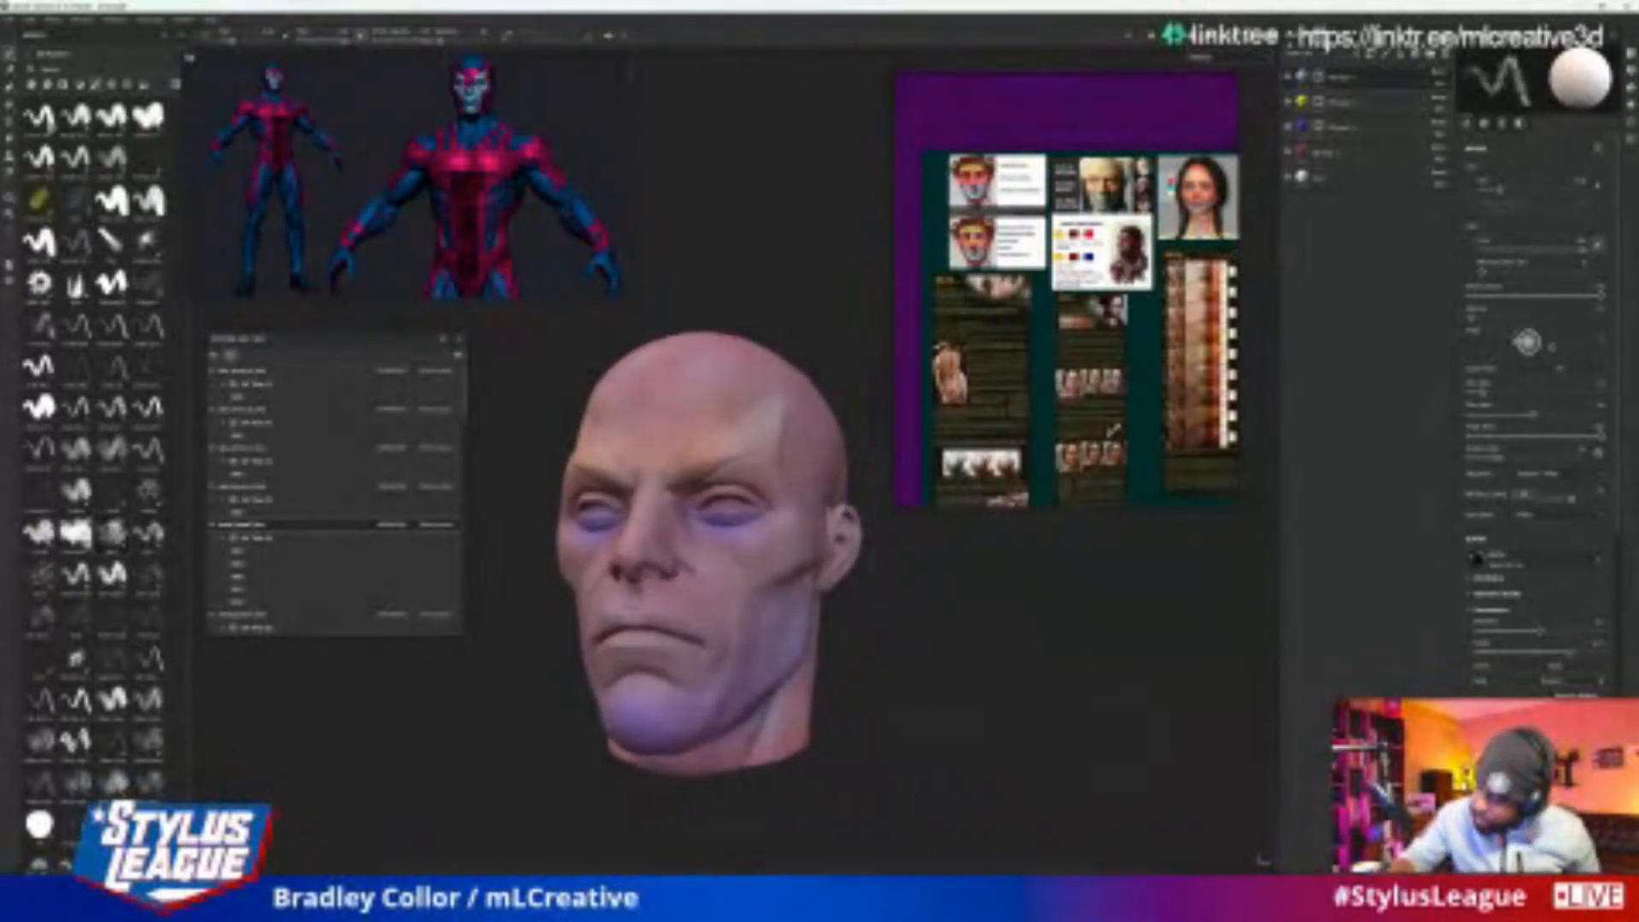
alt+drag(773, 678, 1104, 700)
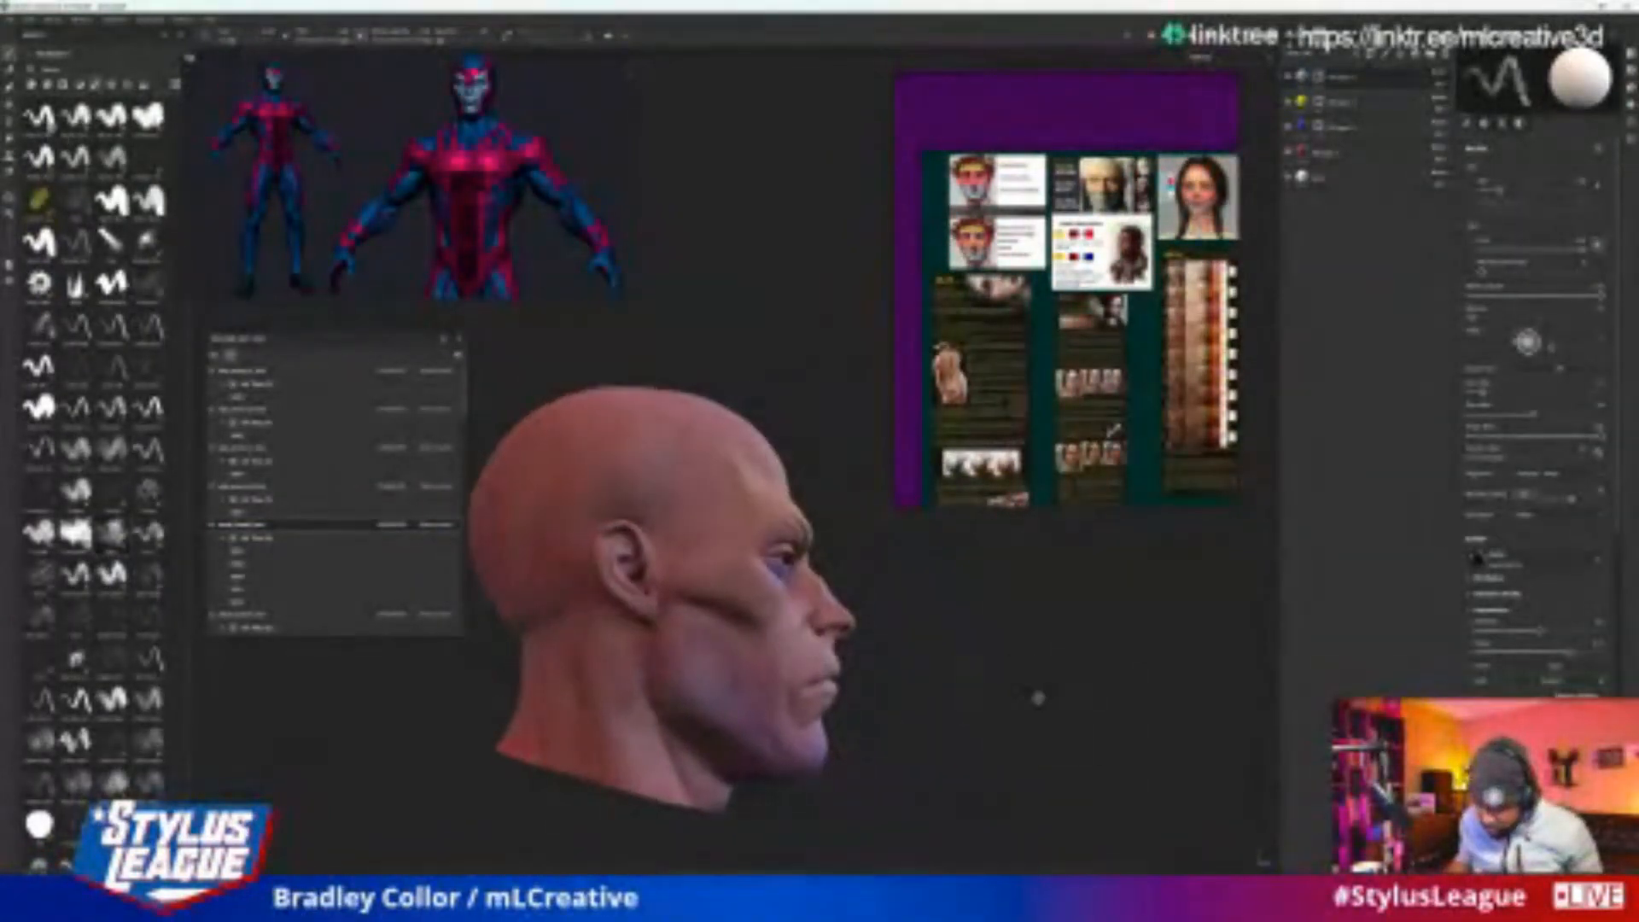
alt+middle_drag(1036, 694, 1055, 698)
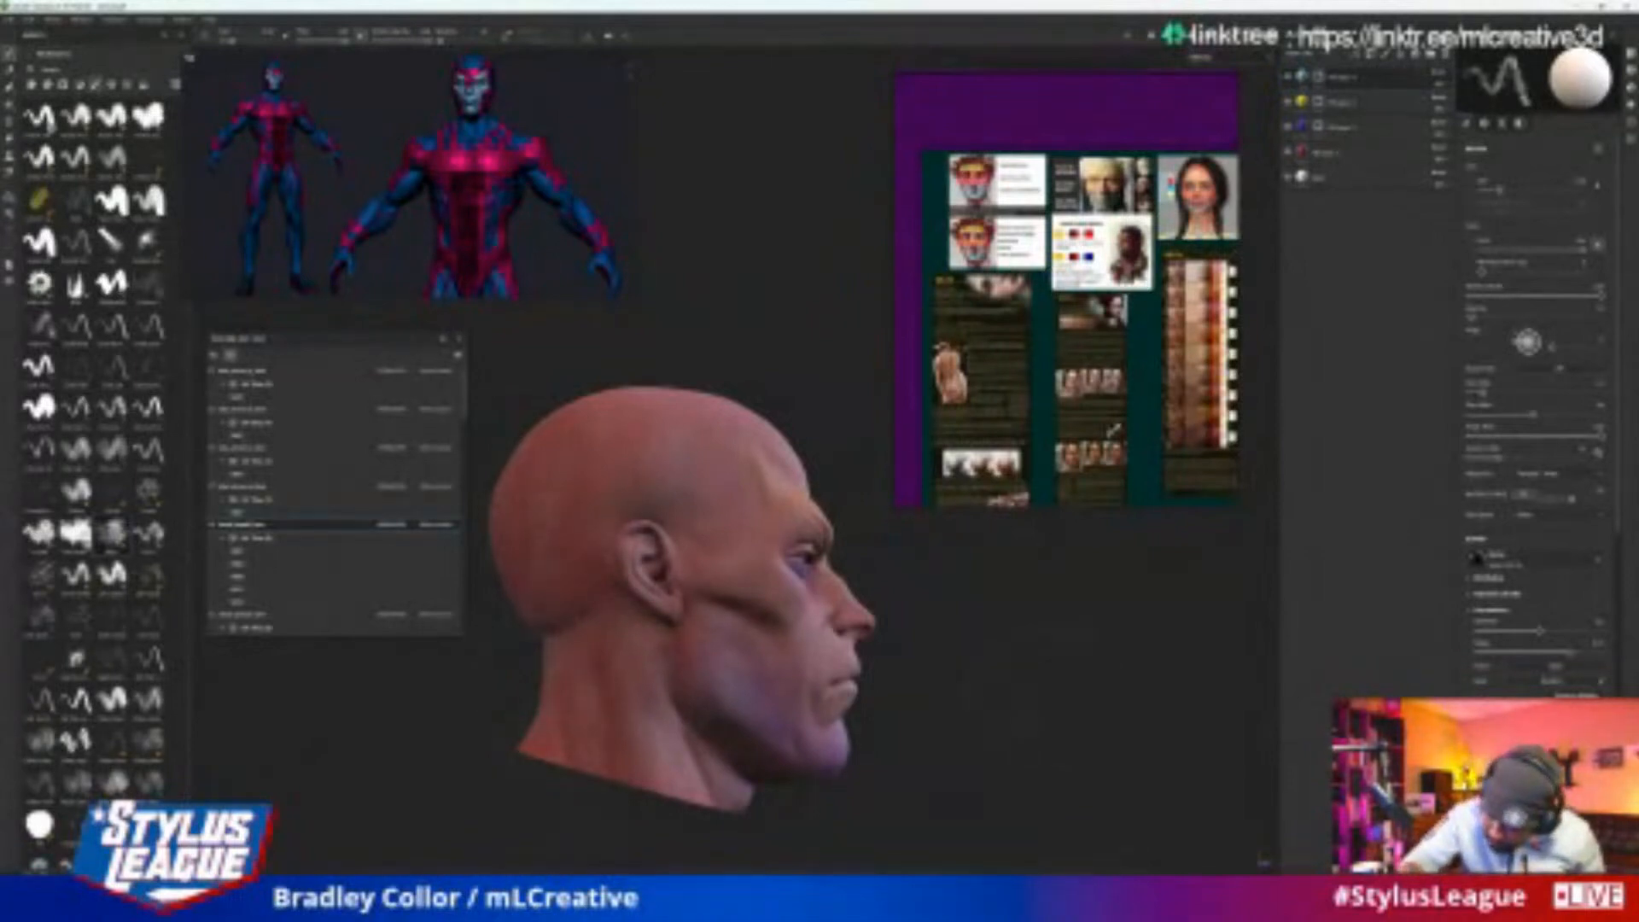
alt+drag(1046, 666, 1025, 722)
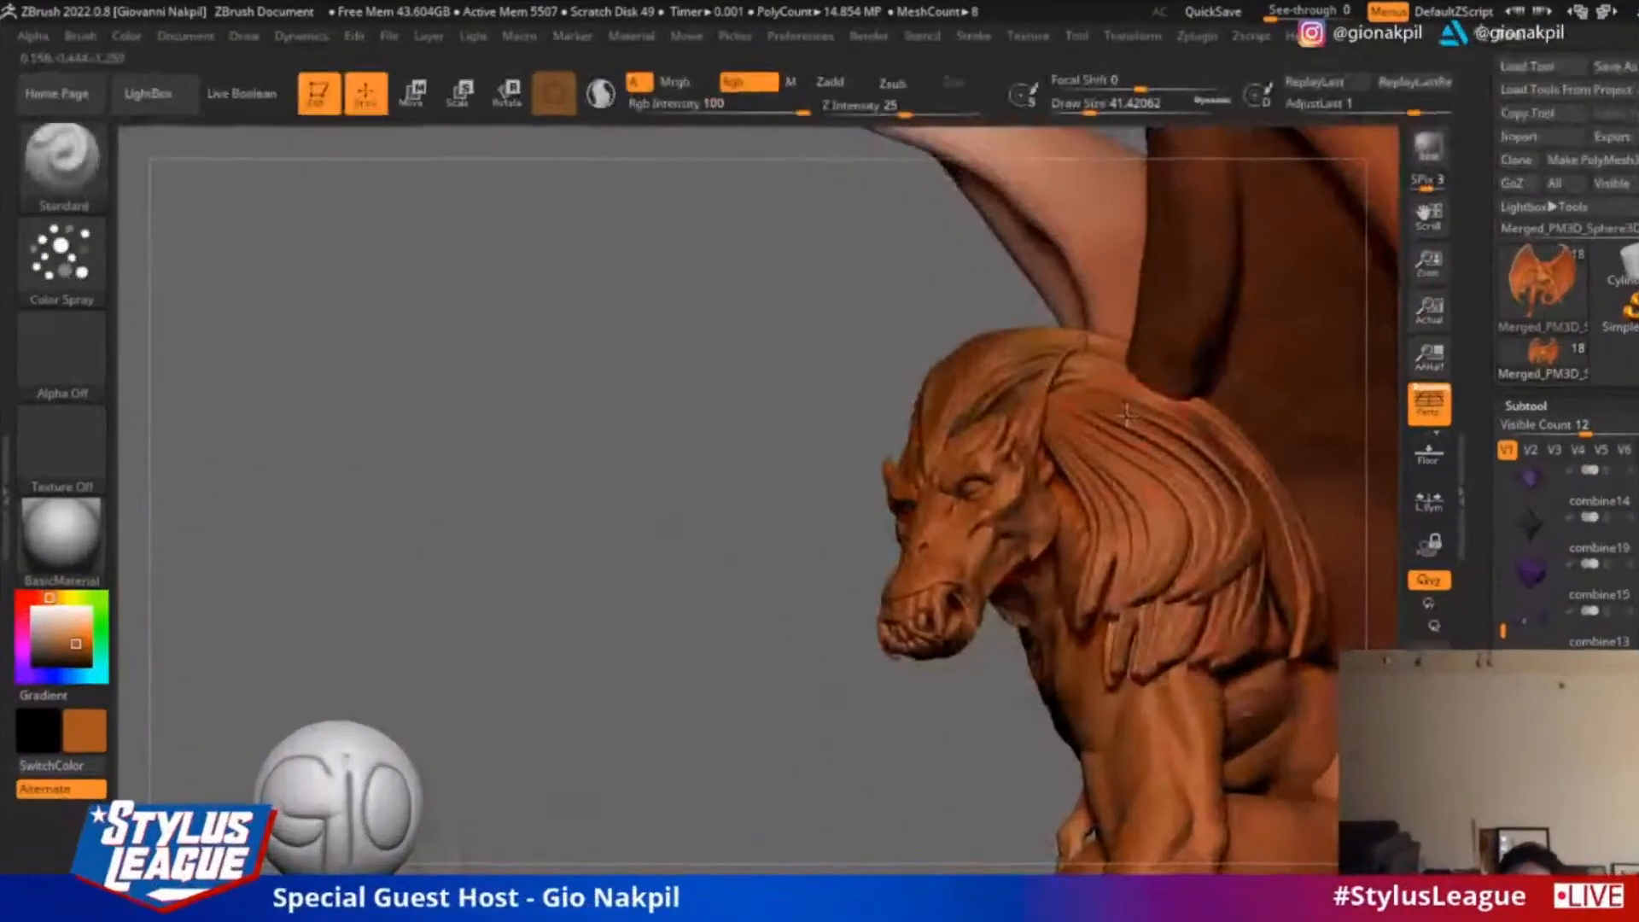
Spray orange-brown paint over the winged creature's mane with the Standard brush and sample a lighter orange from its skin
drag(1127, 414, 1150, 626)
drag(1138, 460, 1136, 428)
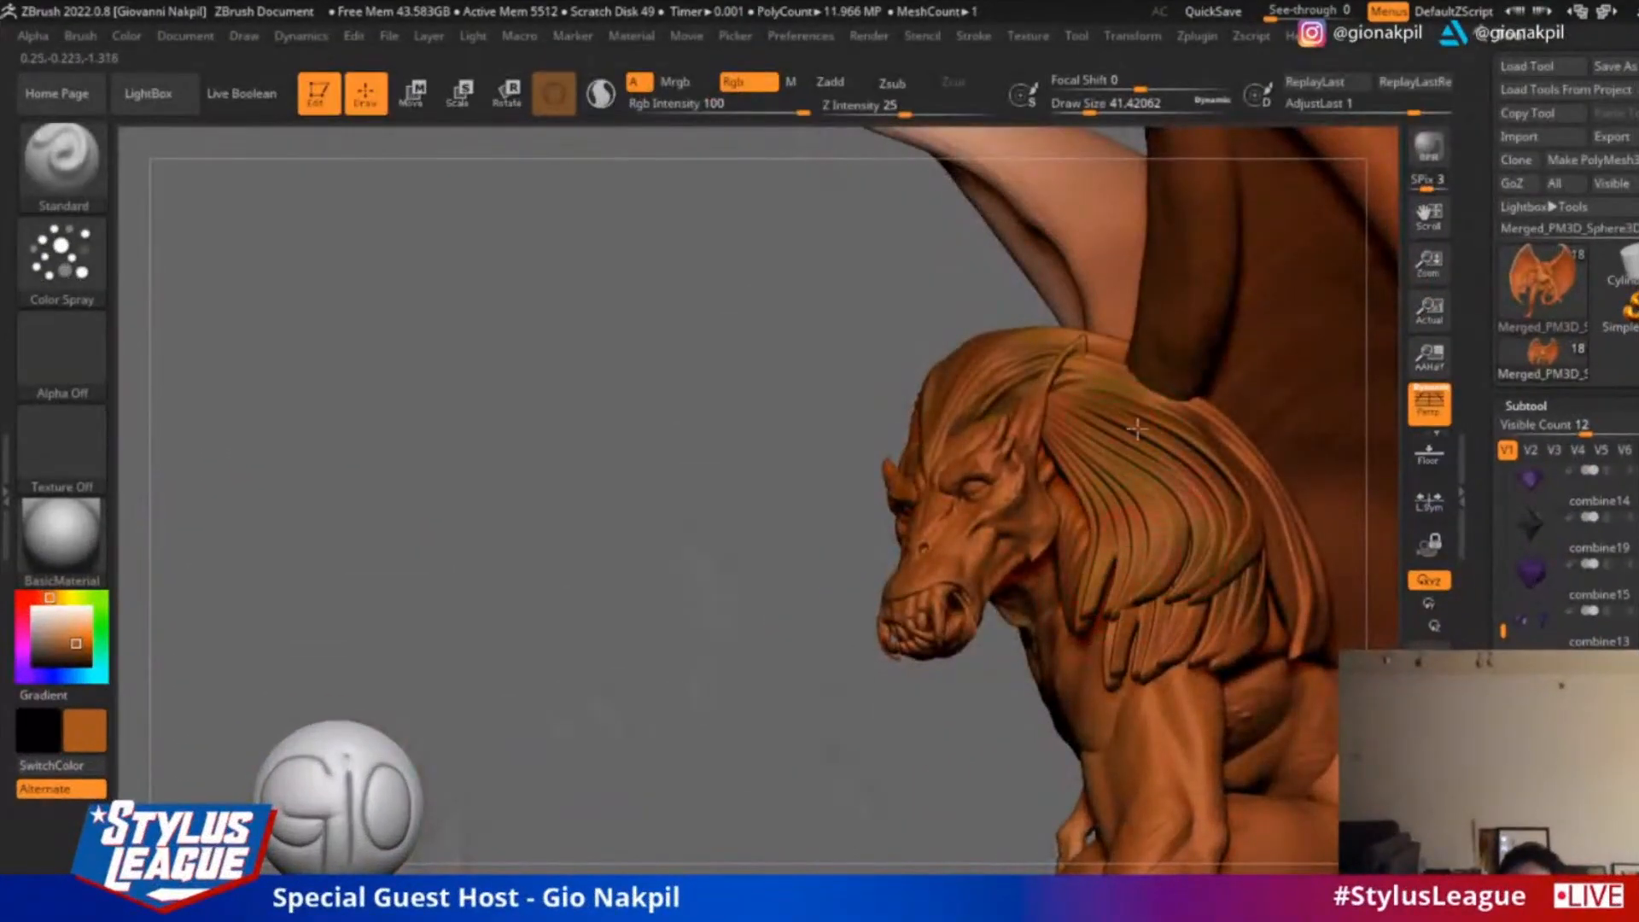
right_drag(1248, 591, 985, 329)
ctrl+right_drag(1392, 508, 1294, 823)
key(c)
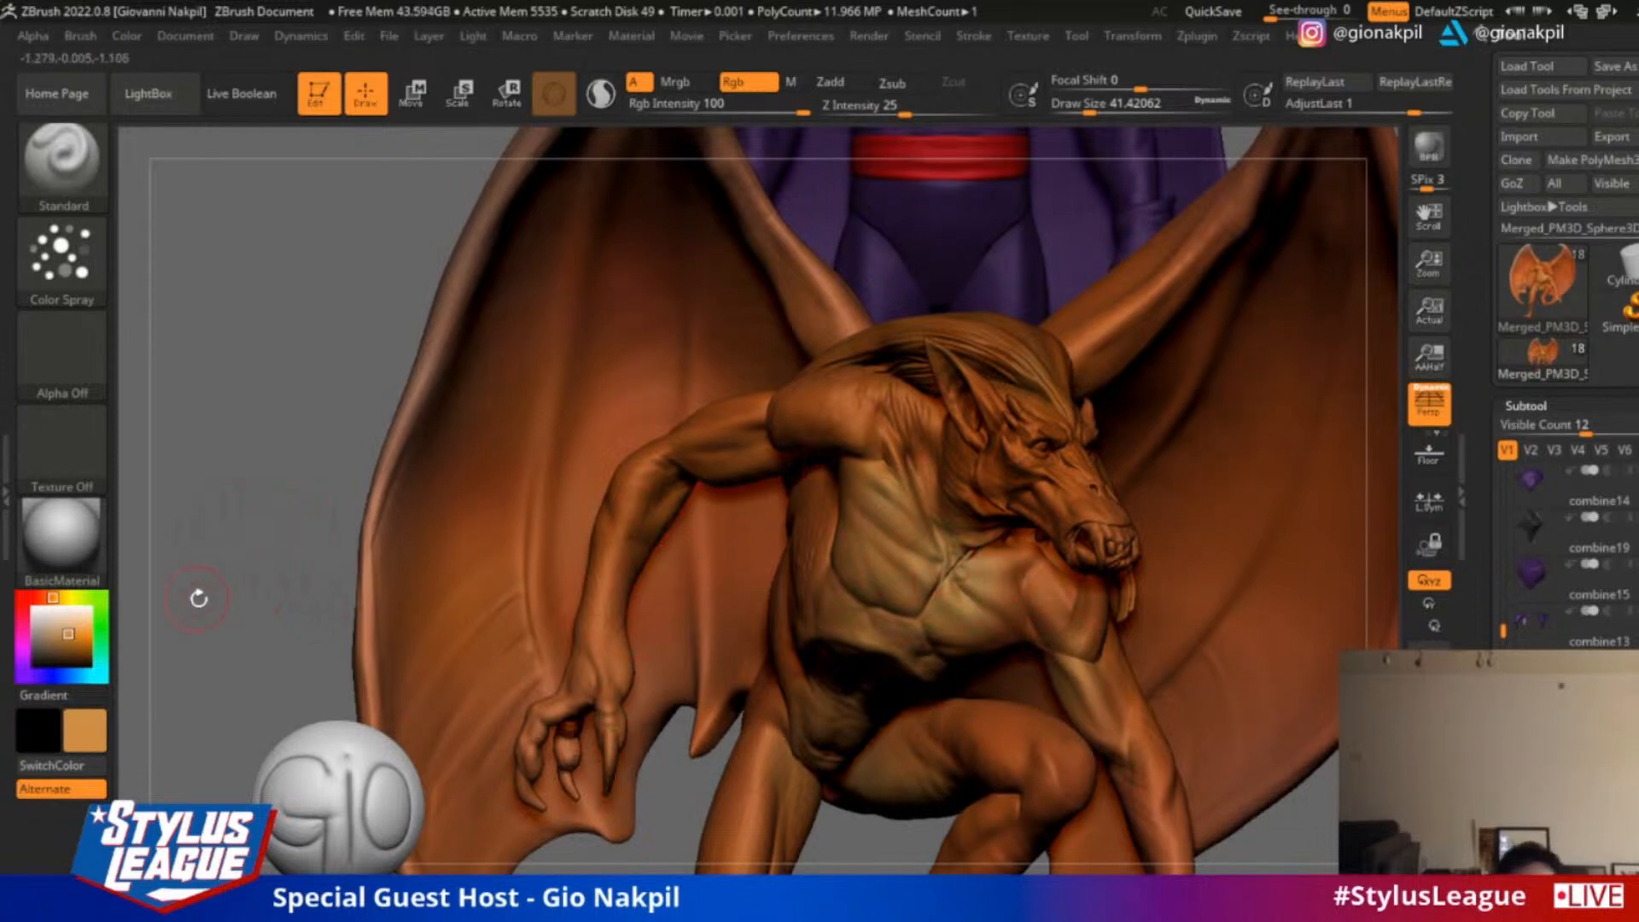
Try to paint a claw of the winged creature's hanging hand dark brown with a draw size of about 17
ctrl+right_drag(239, 595, 211, 476)
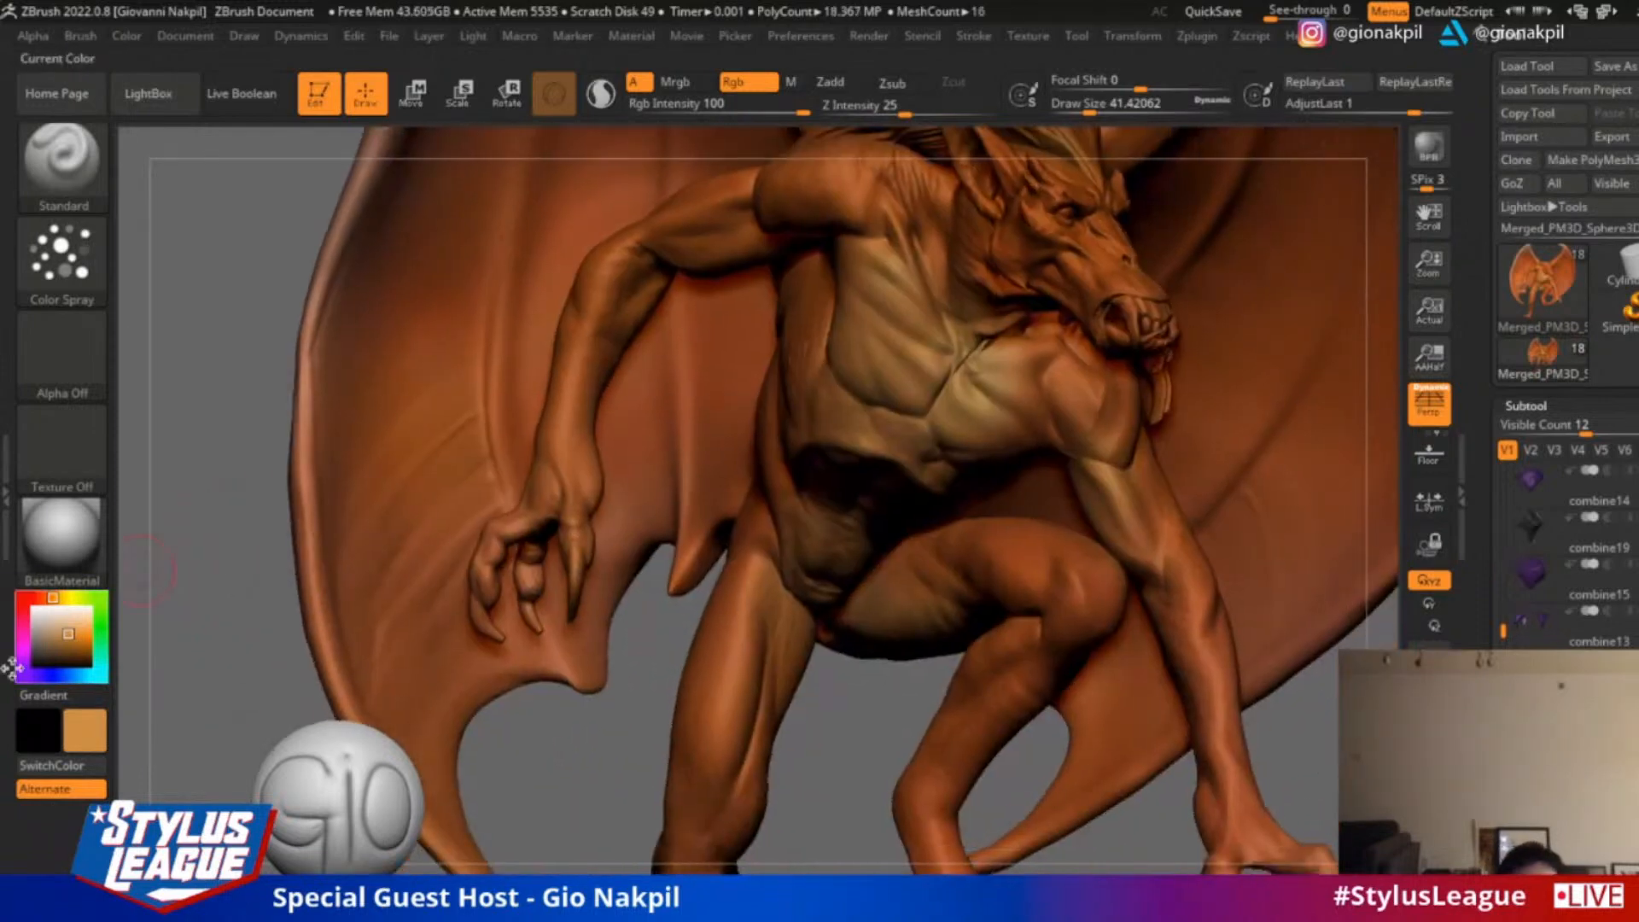
drag(63, 638, 46, 659)
key(s)
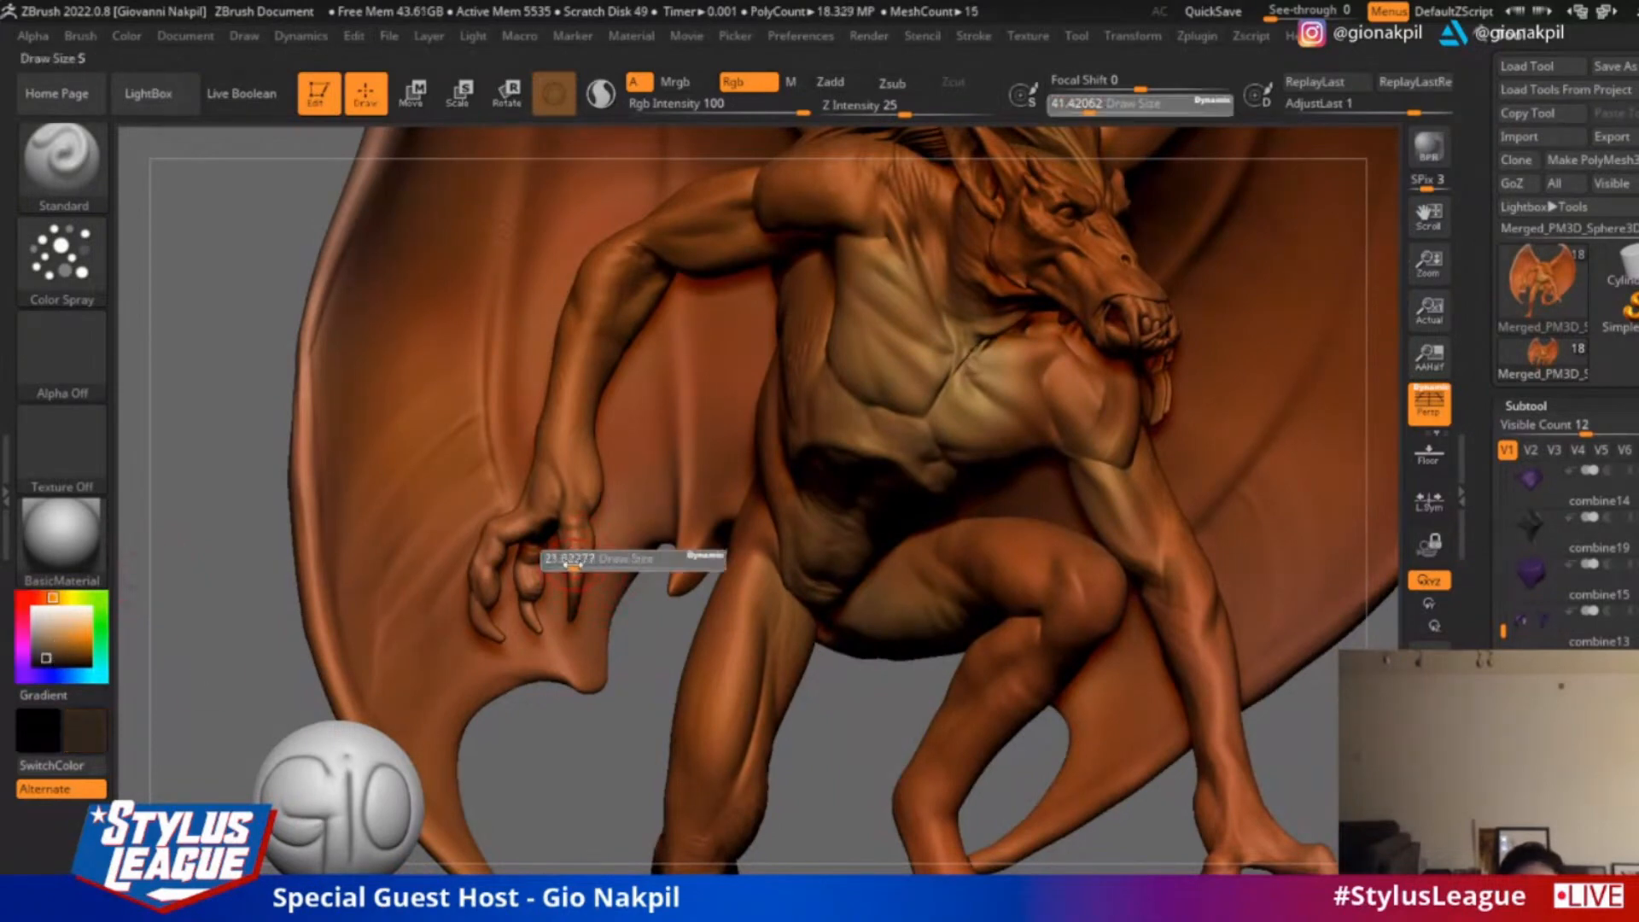
drag(583, 561, 580, 558)
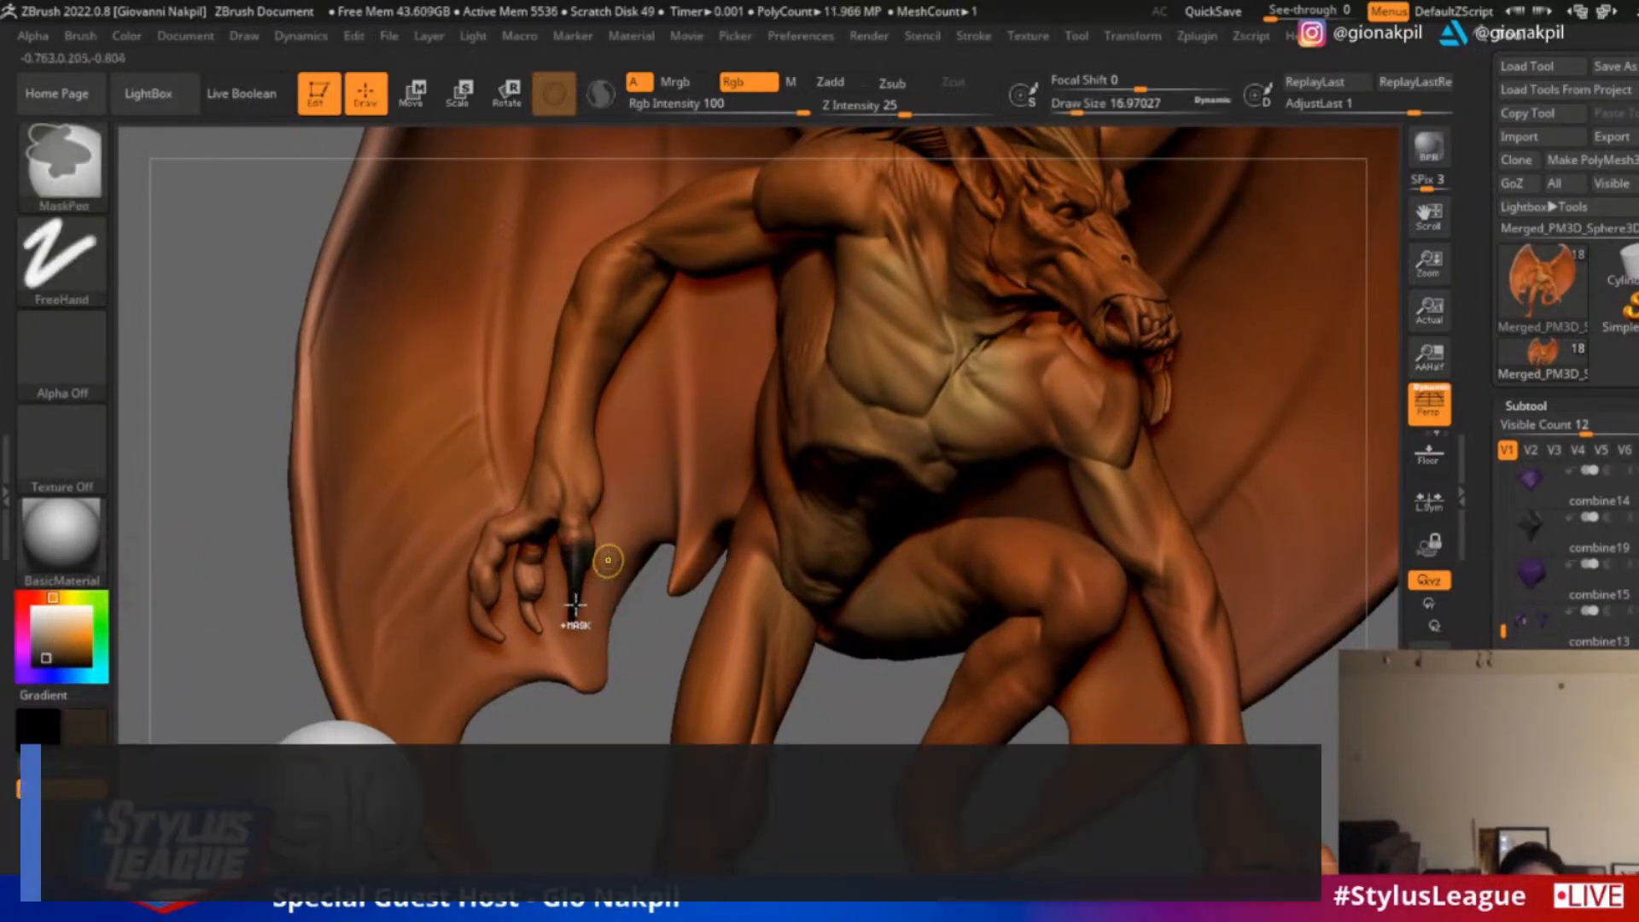
key(ctrl+z)
Choose a medium brown, set the draw size to about 49 and shade the fingers of the creature's hanging hand
click(70, 635)
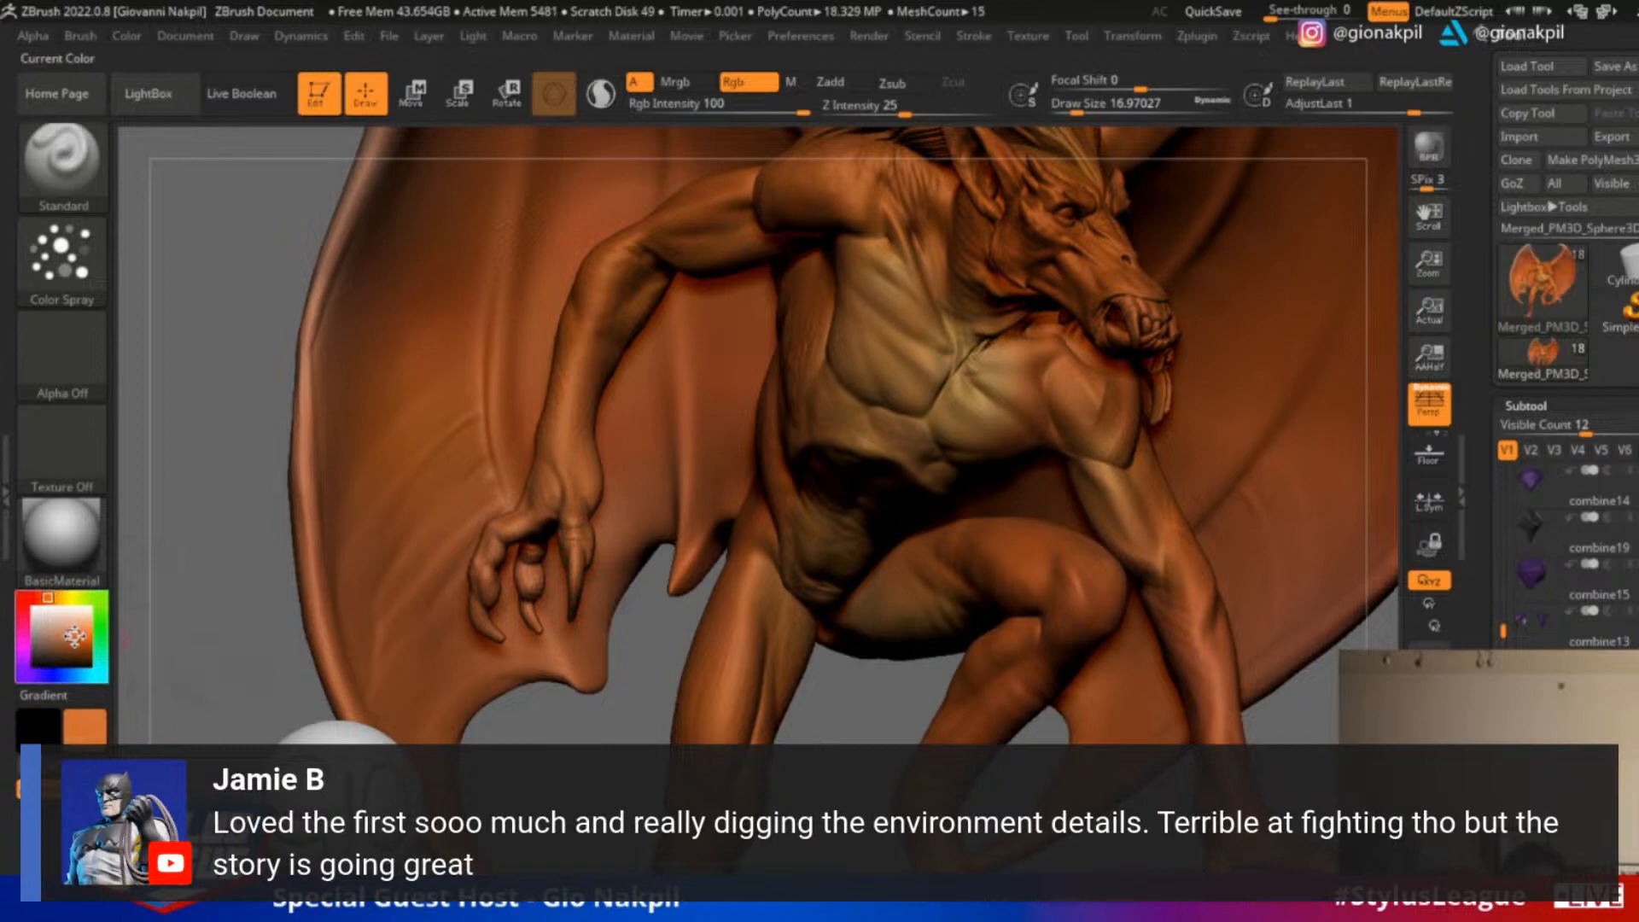
key(s)
drag(598, 564, 612, 564)
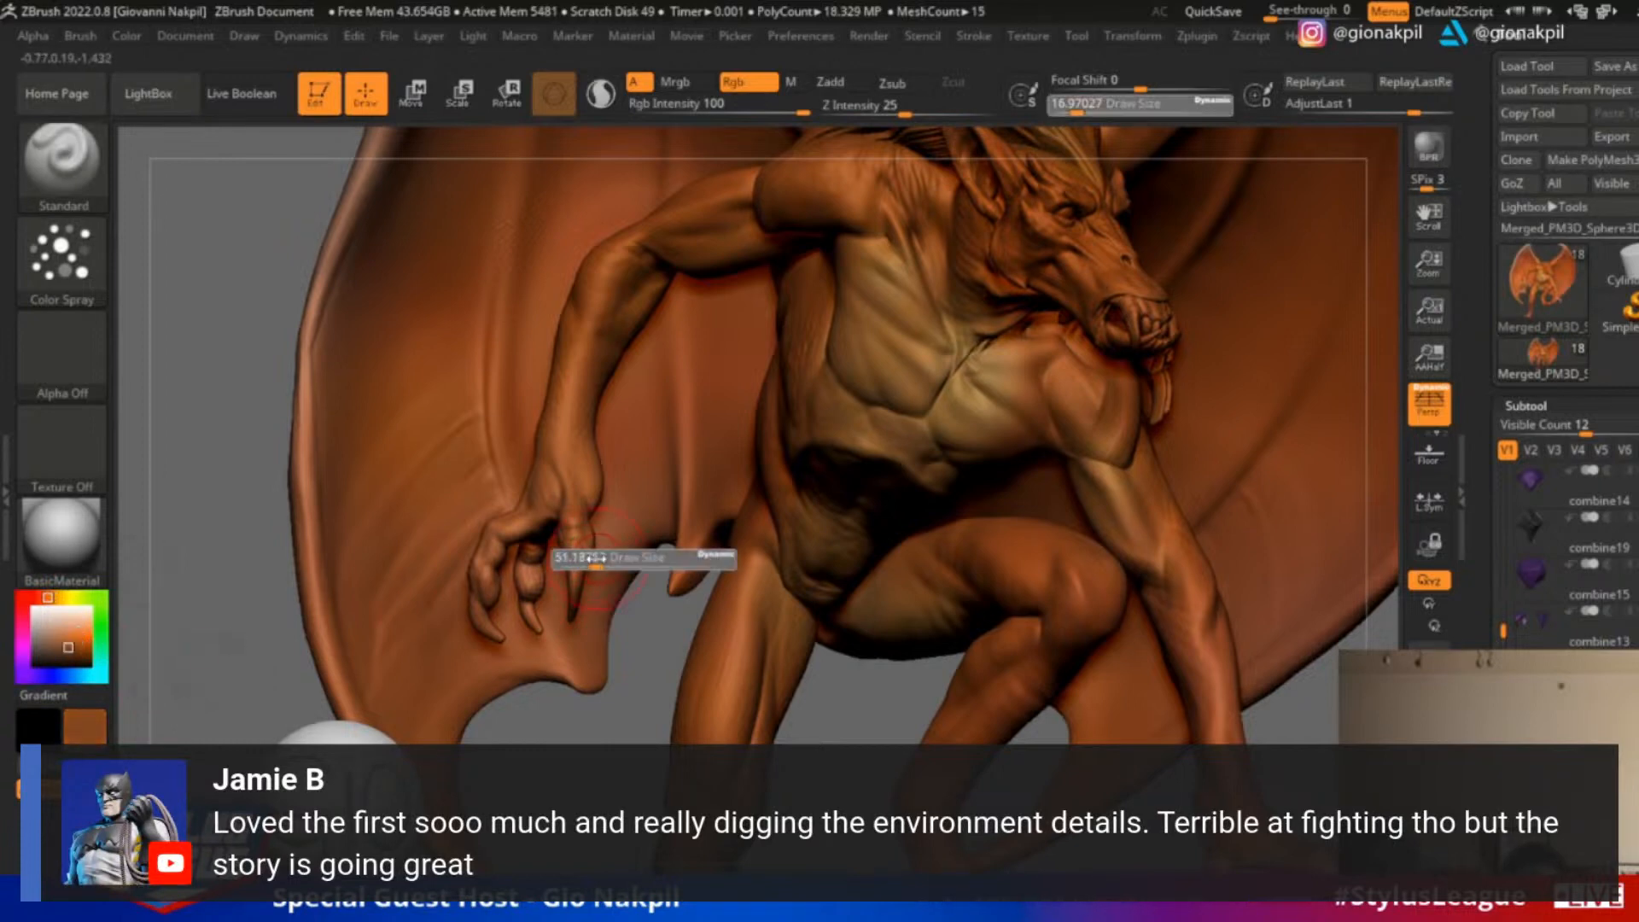
right_drag(563, 652, 759, 636)
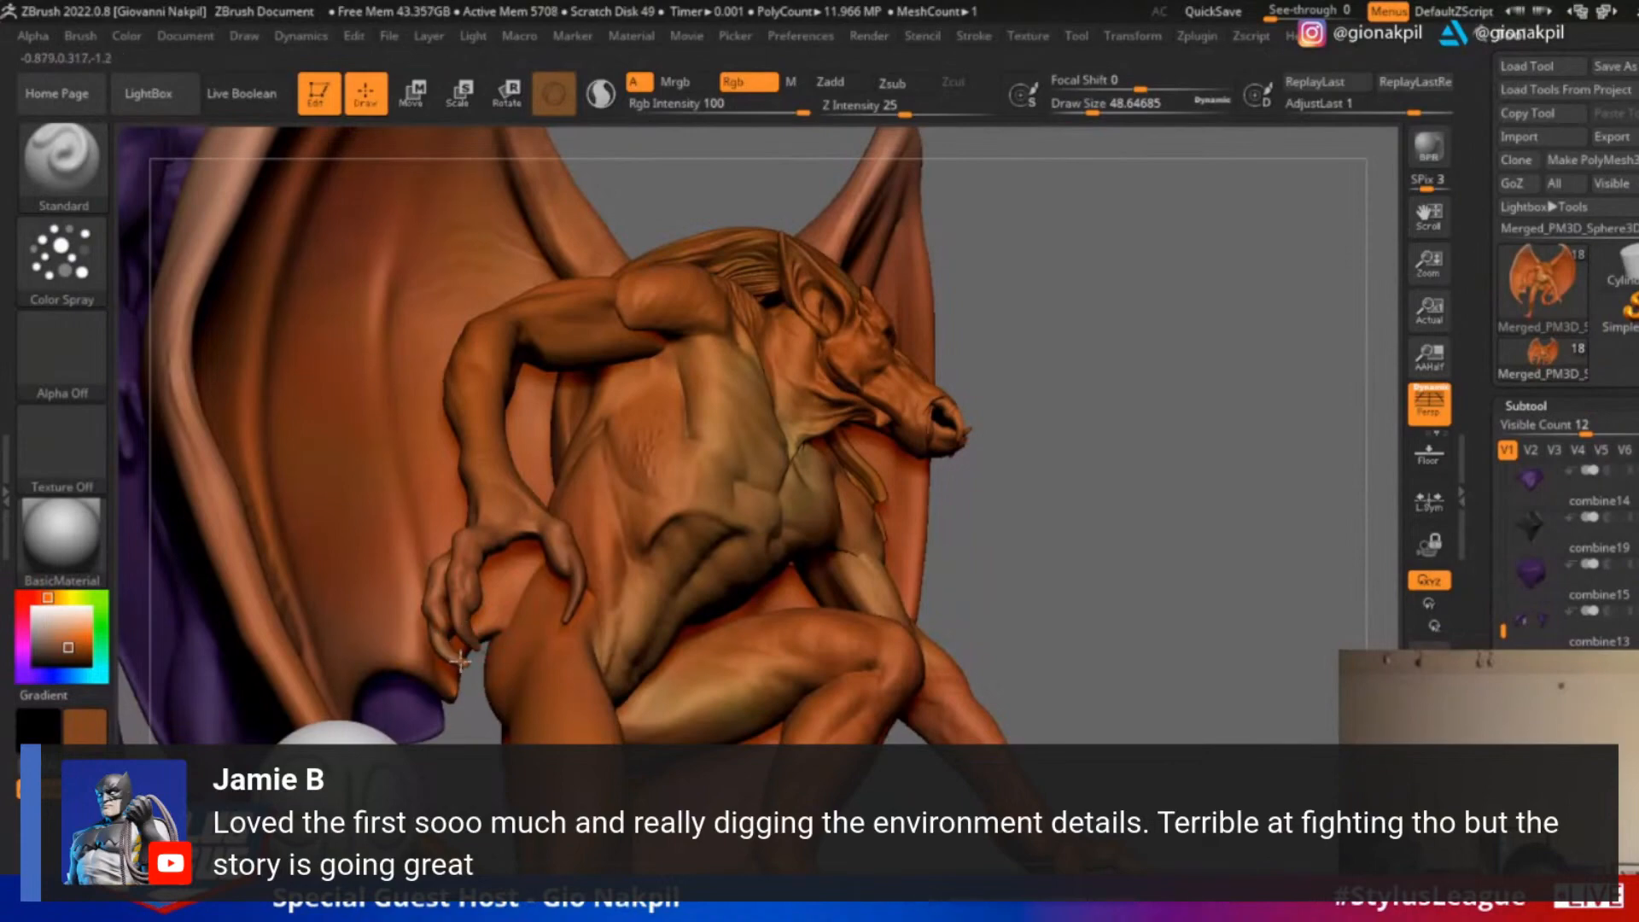
alt+drag(1045, 539, 1027, 530)
mouse_move(1153, 509)
mouse_down()
mouse_move(1036, 539)
mouse_move(387, 424)
mouse_move(391, 311)
mouse_up()
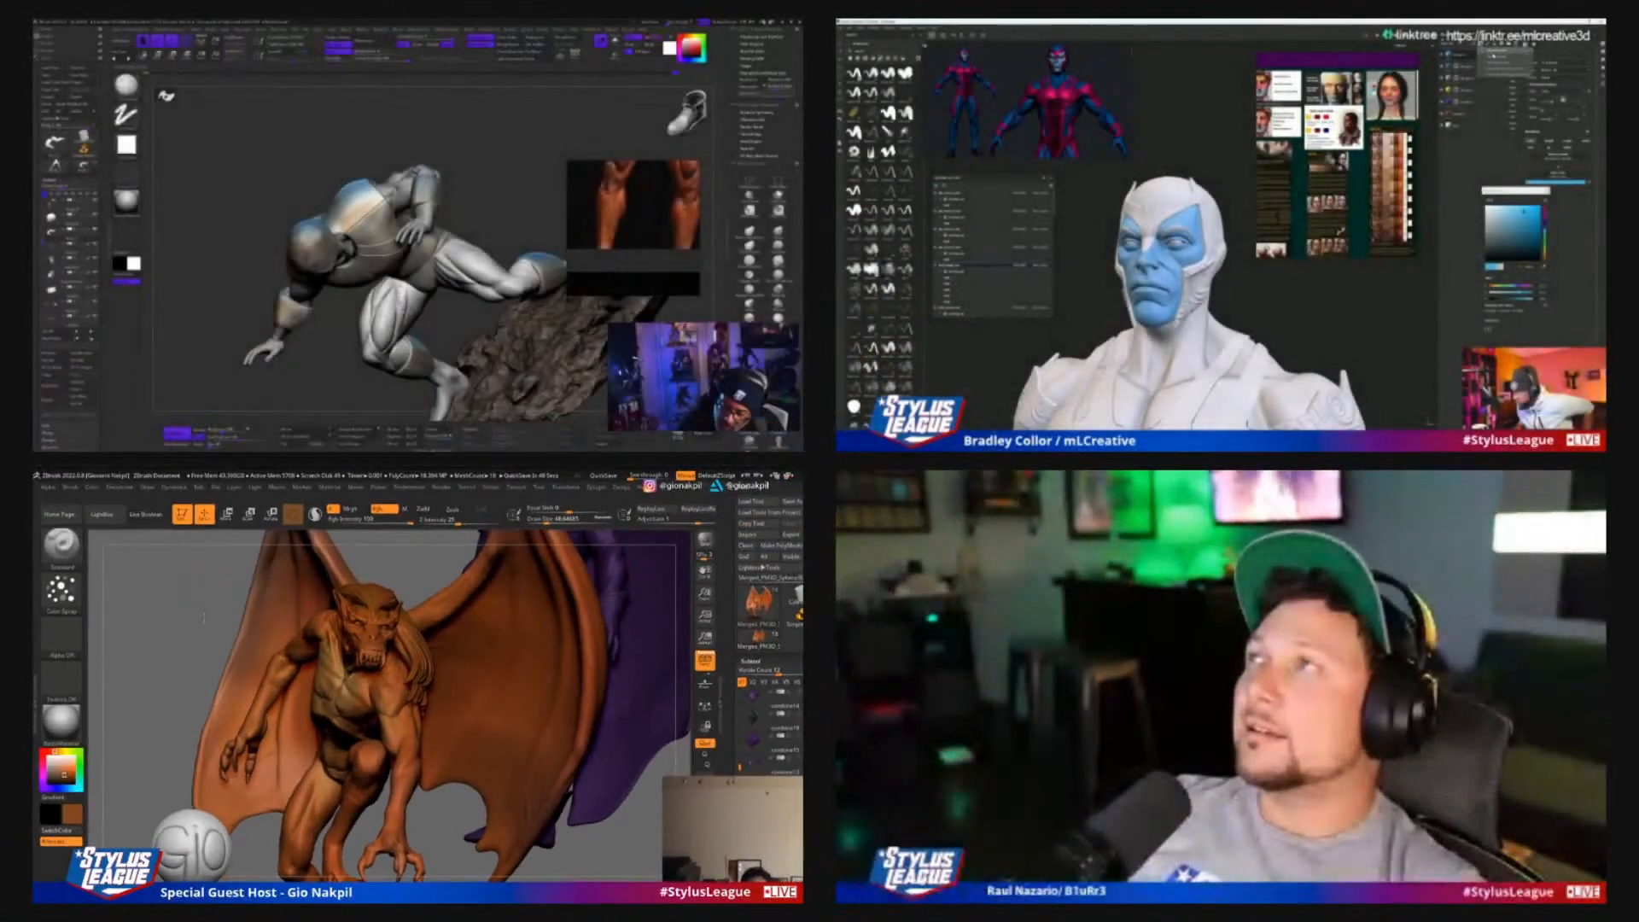
drag(282, 256, 313, 222)
mouse_move(180, 573)
mouse_down()
mouse_move(214, 649)
mouse_move(136, 687)
mouse_up()
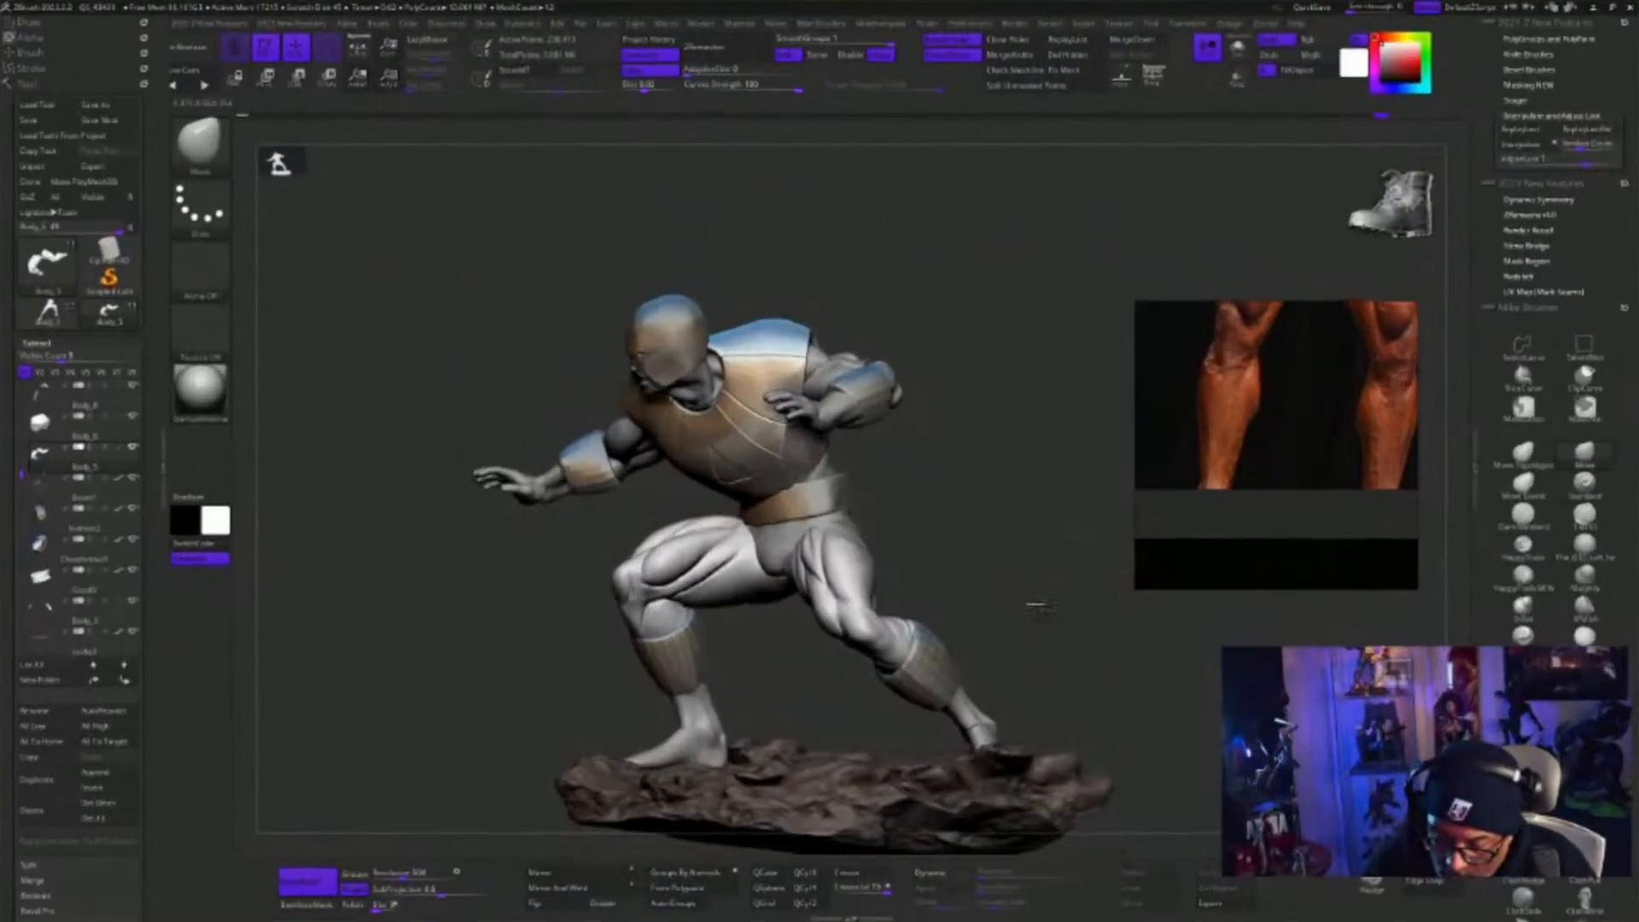
Isolate the crouching figure's trunks piece and merge it down with the legs
drag(794, 713, 811, 522)
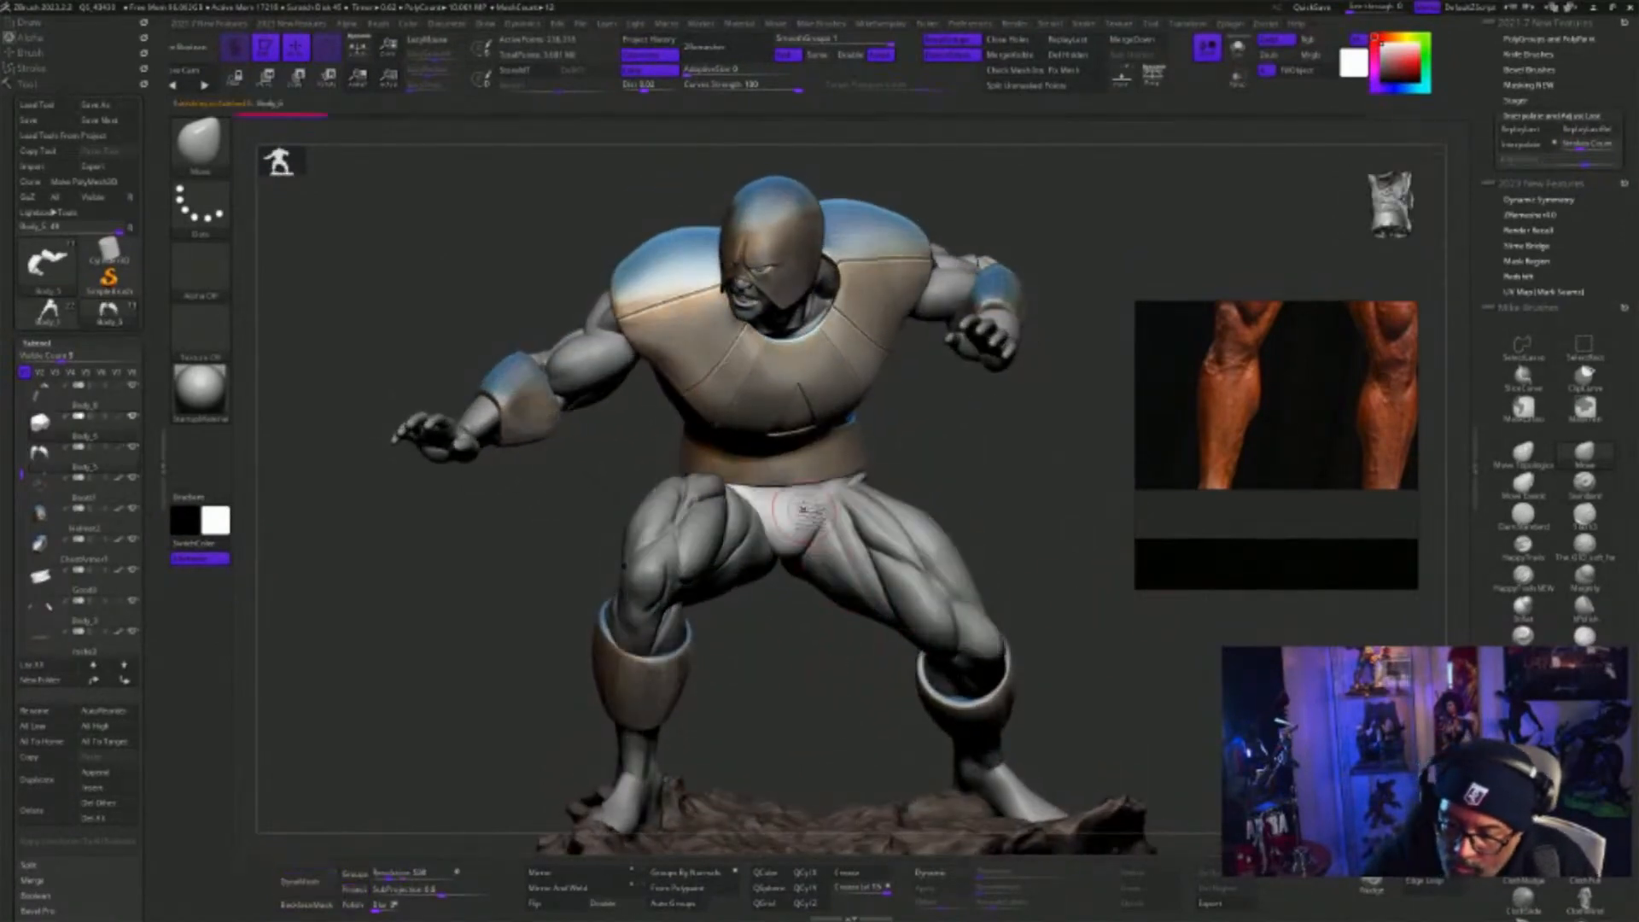
click(1237, 48)
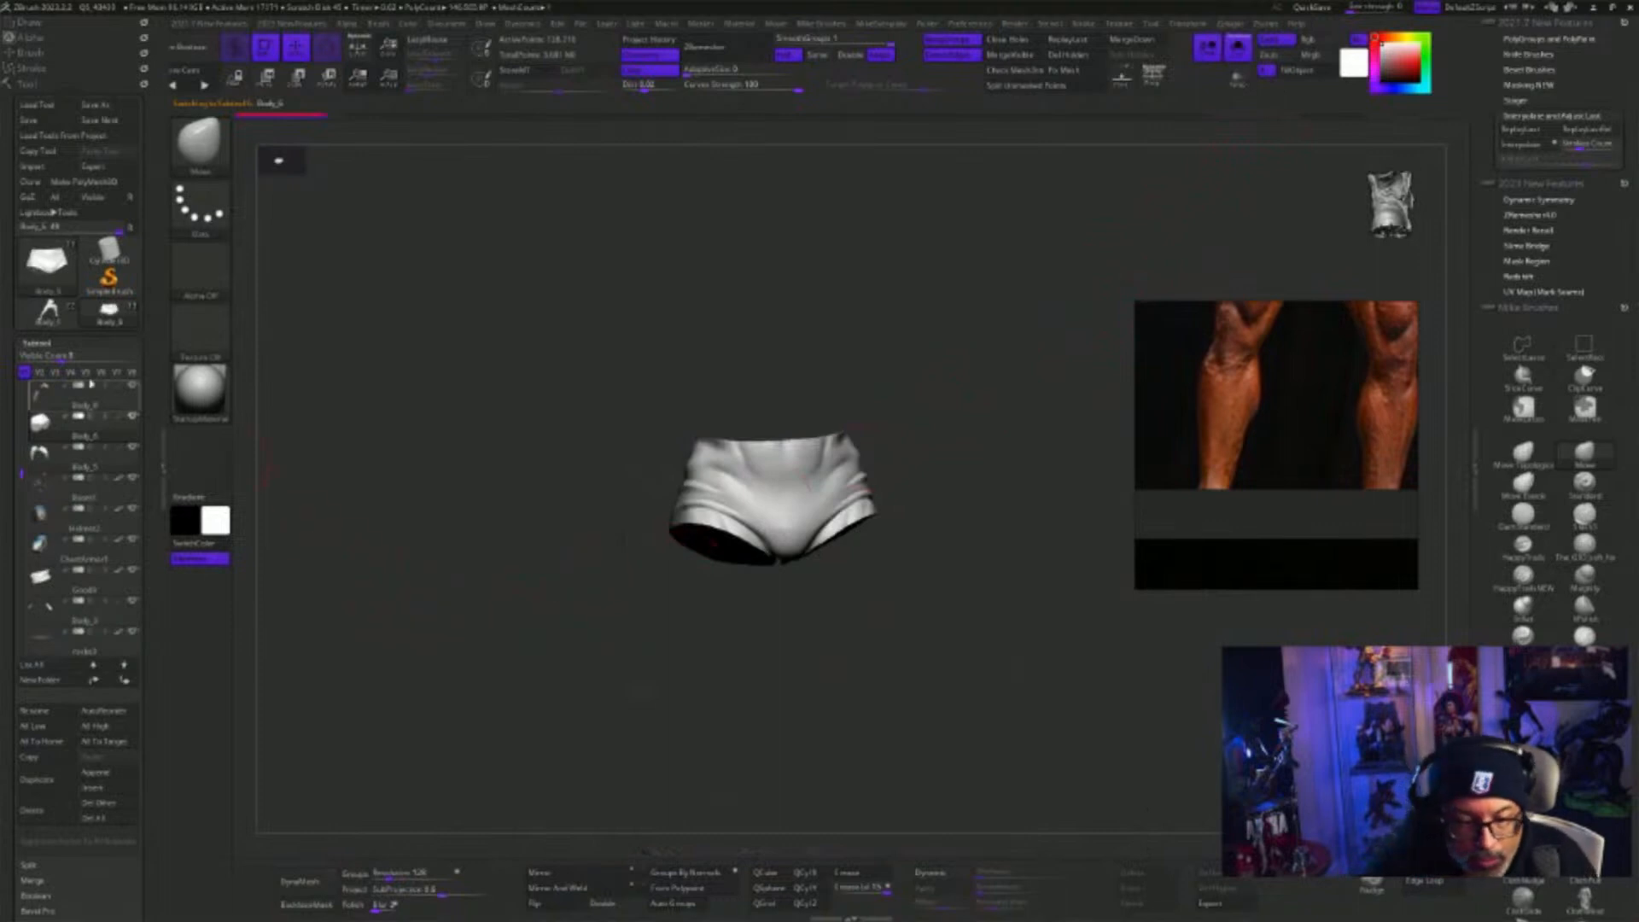
click(1142, 45)
Fuse the merged trunks and legs into one mesh with DynaMesh at resolution 464
drag(1083, 640, 892, 549)
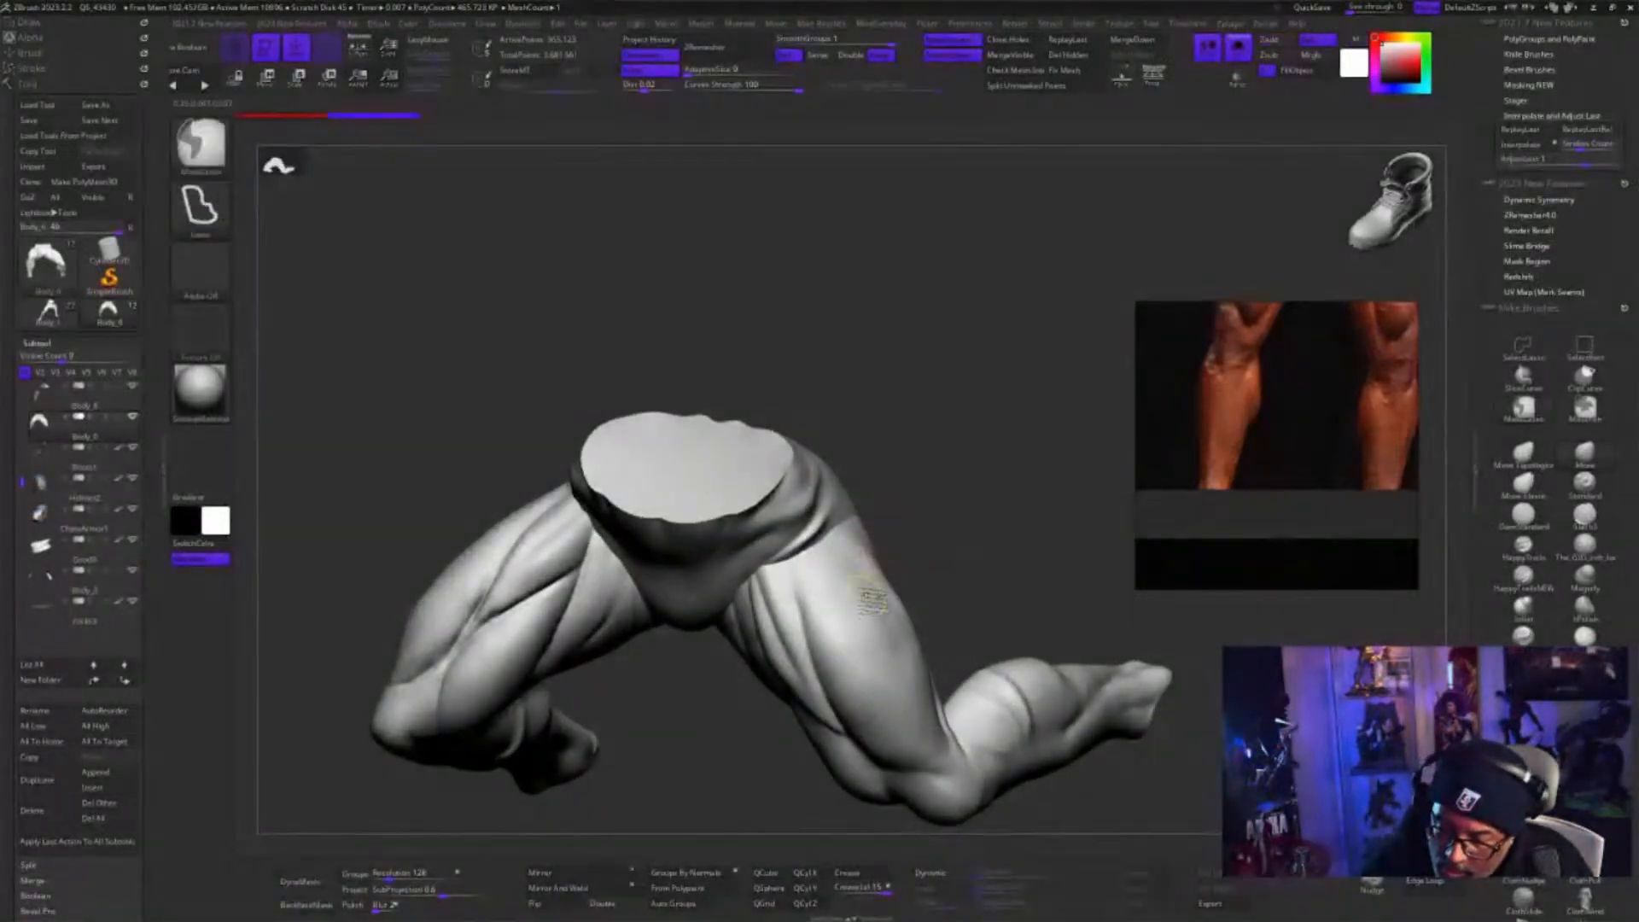
shift+drag(867, 627, 873, 583)
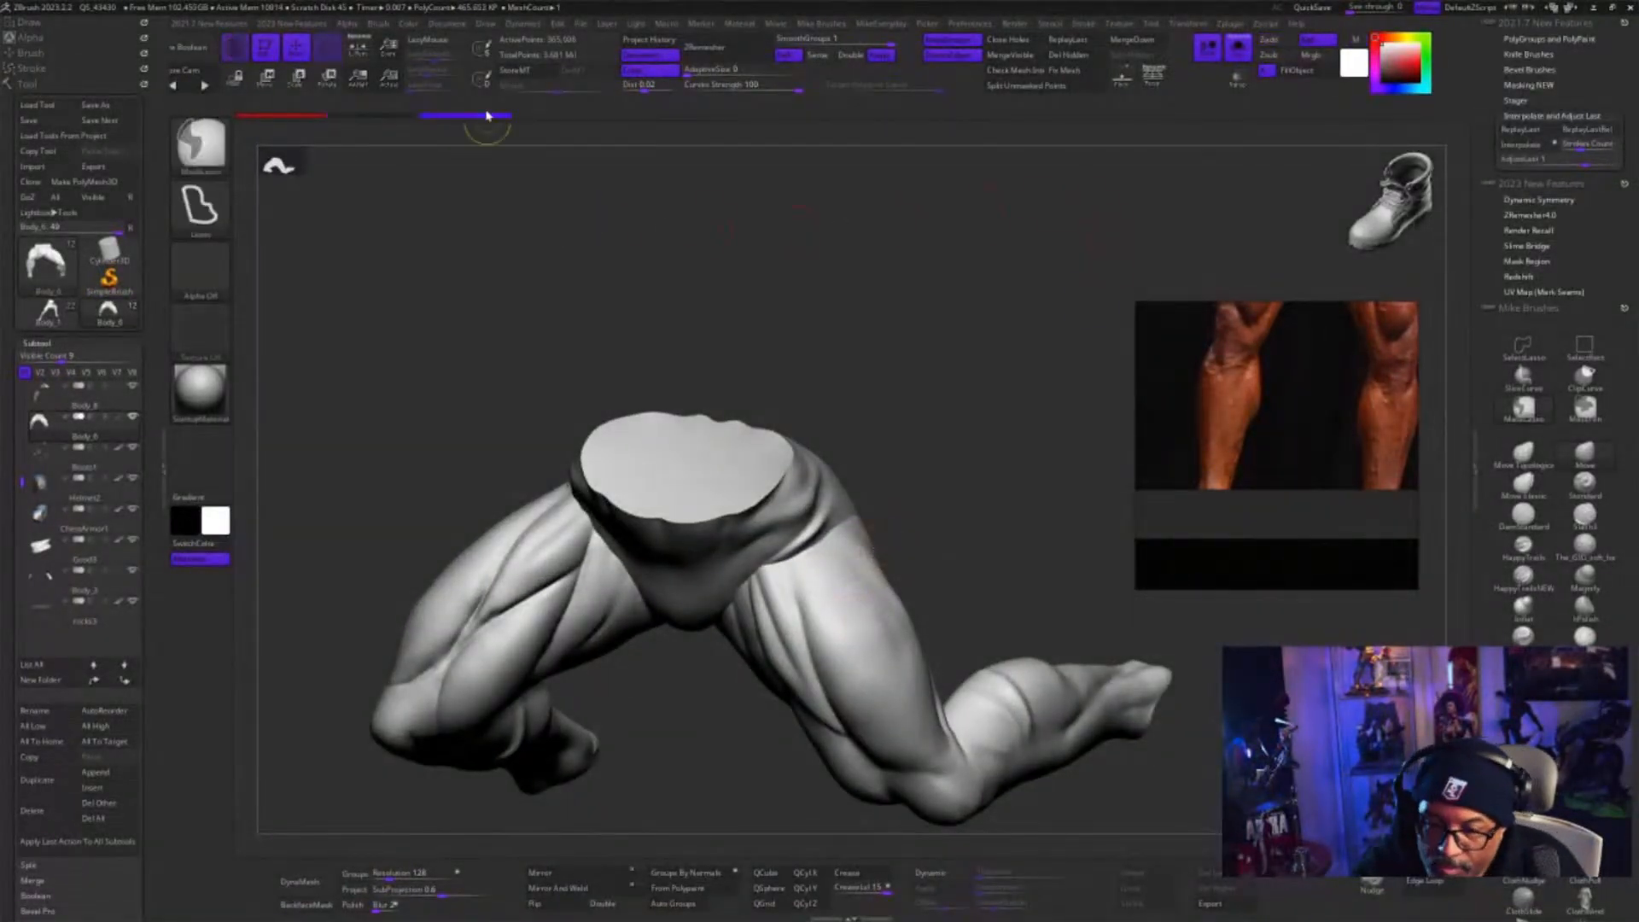
drag(737, 723, 794, 582)
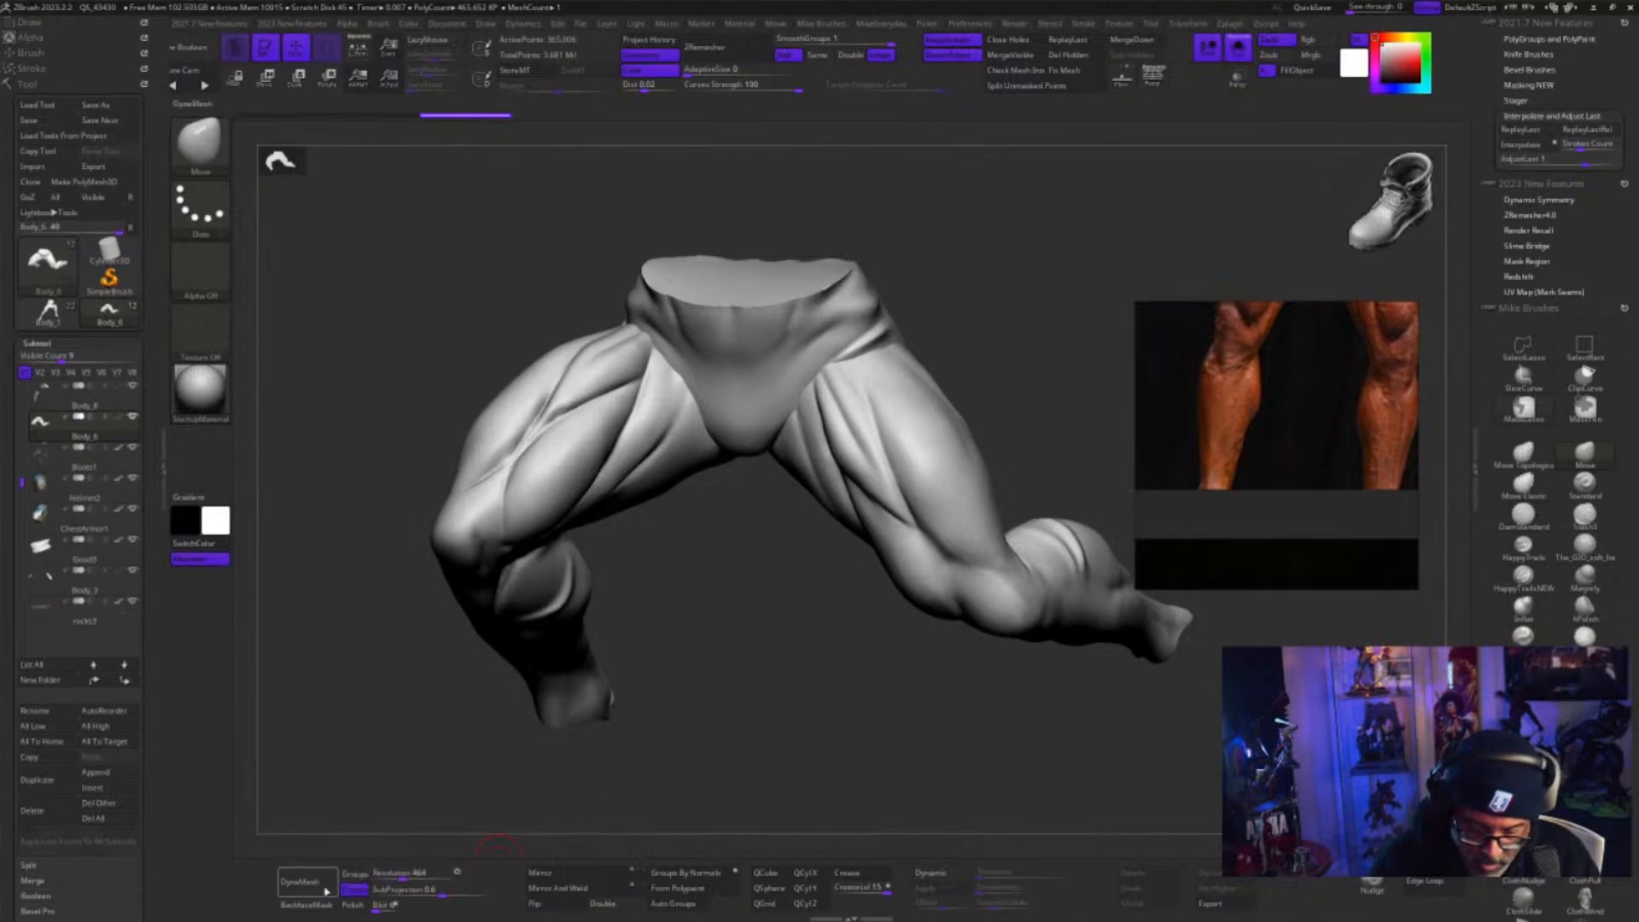
alt+drag(812, 653, 794, 413)
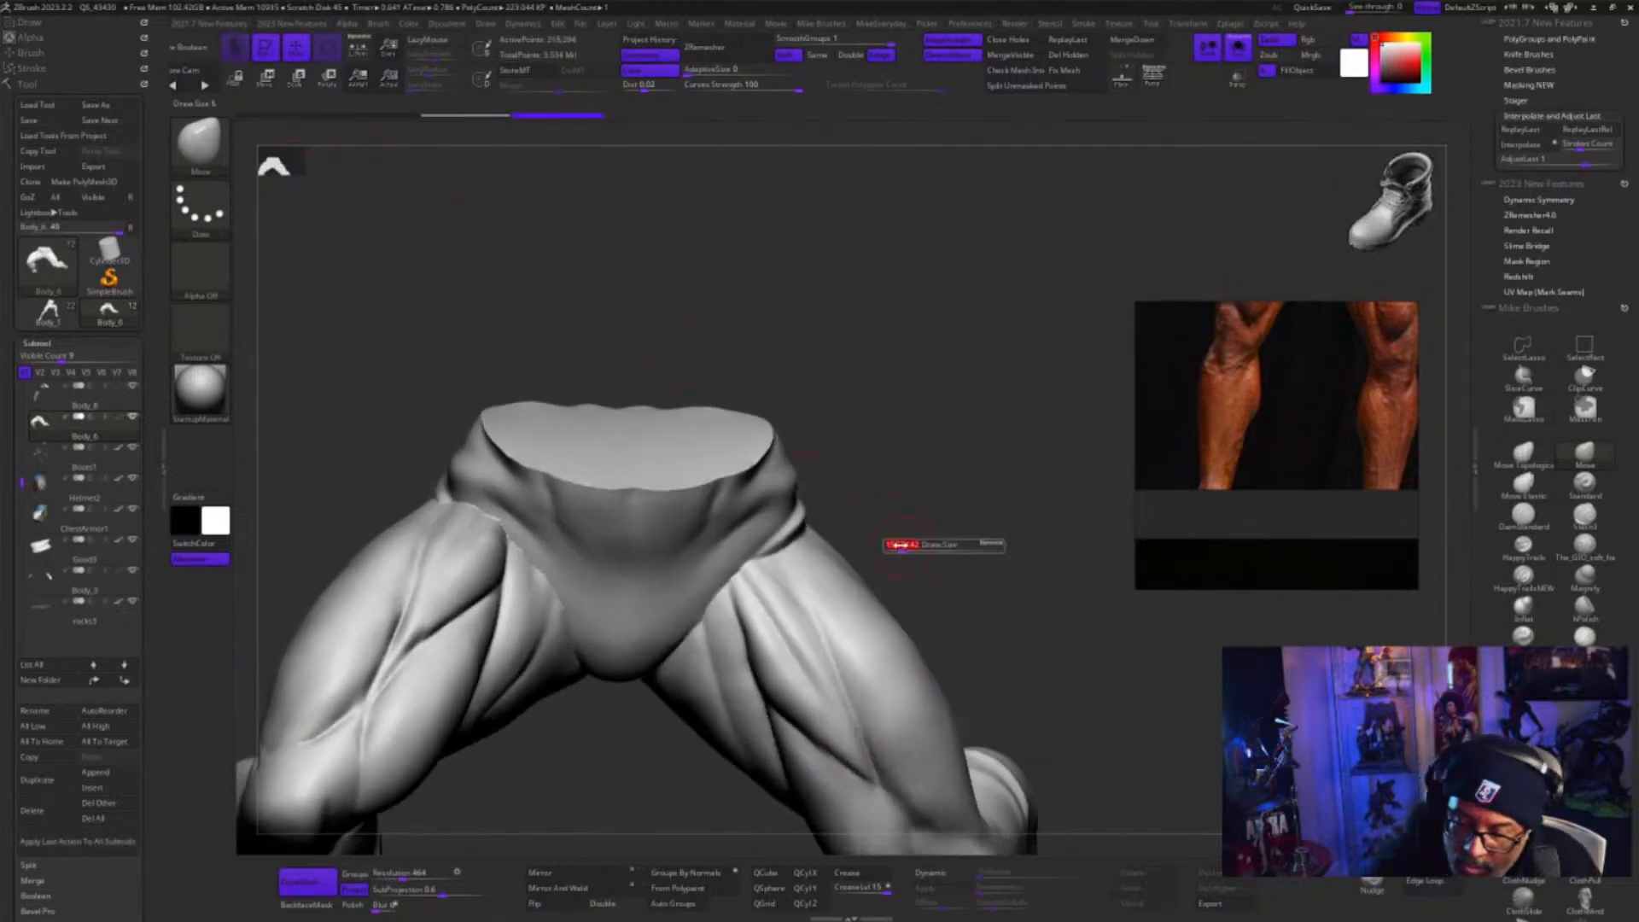
Smooth the fused seam between the pelvis and the upper thighs, undoing one trial stroke
key(shift)
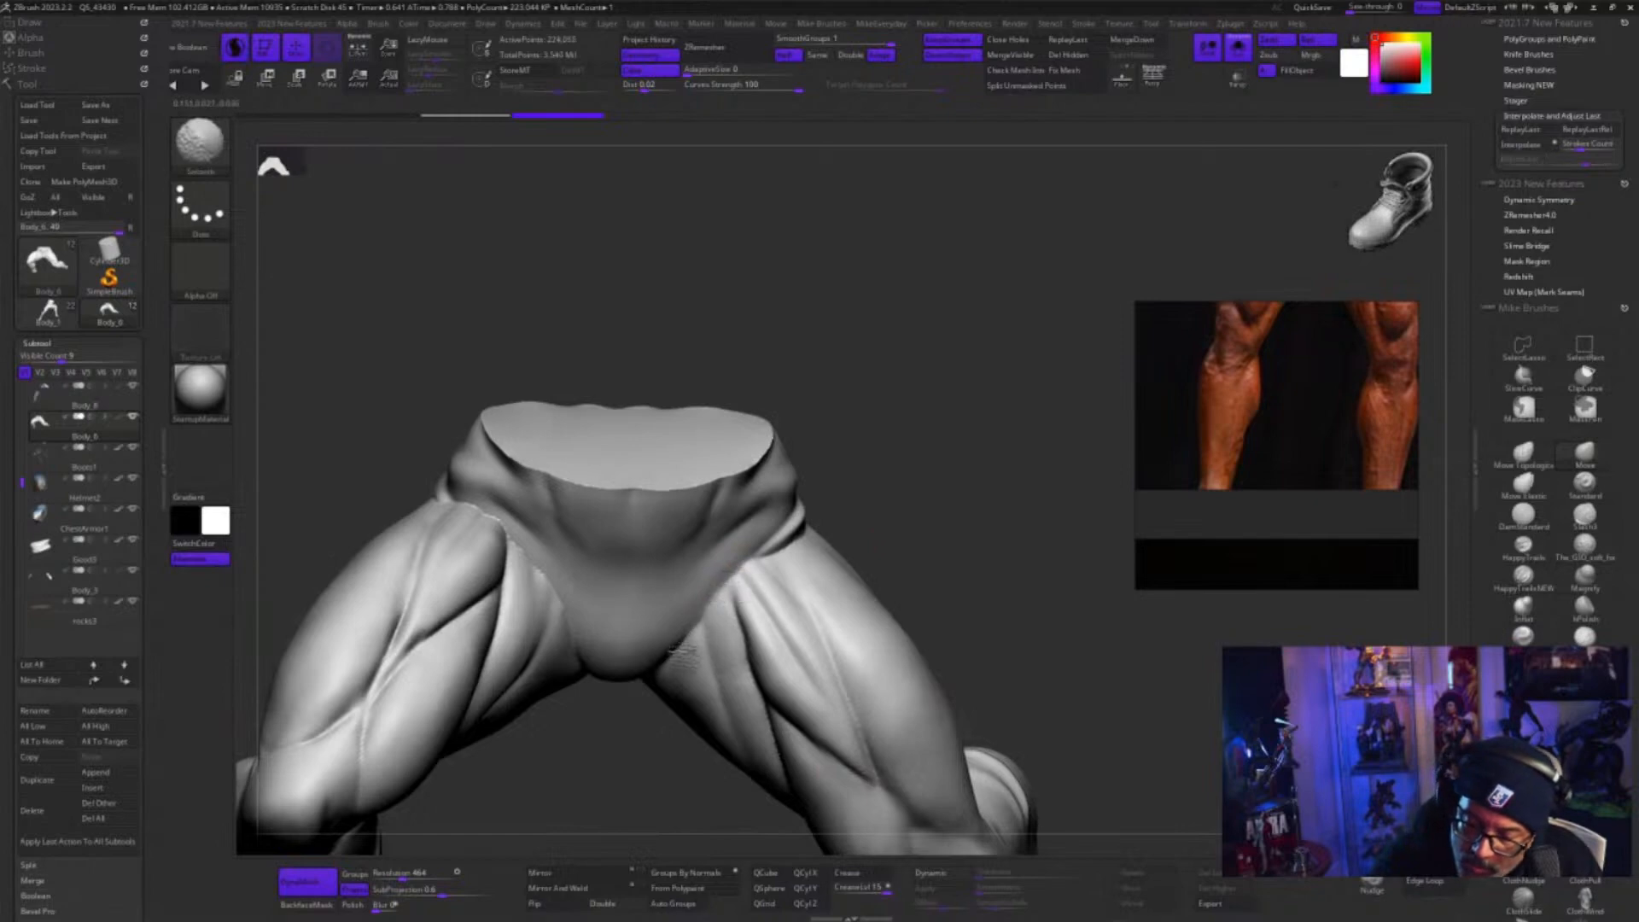
mouse_move(878, 530)
mouse_down()
mouse_move(845, 556)
mouse_move(784, 519)
mouse_up()
key(s)
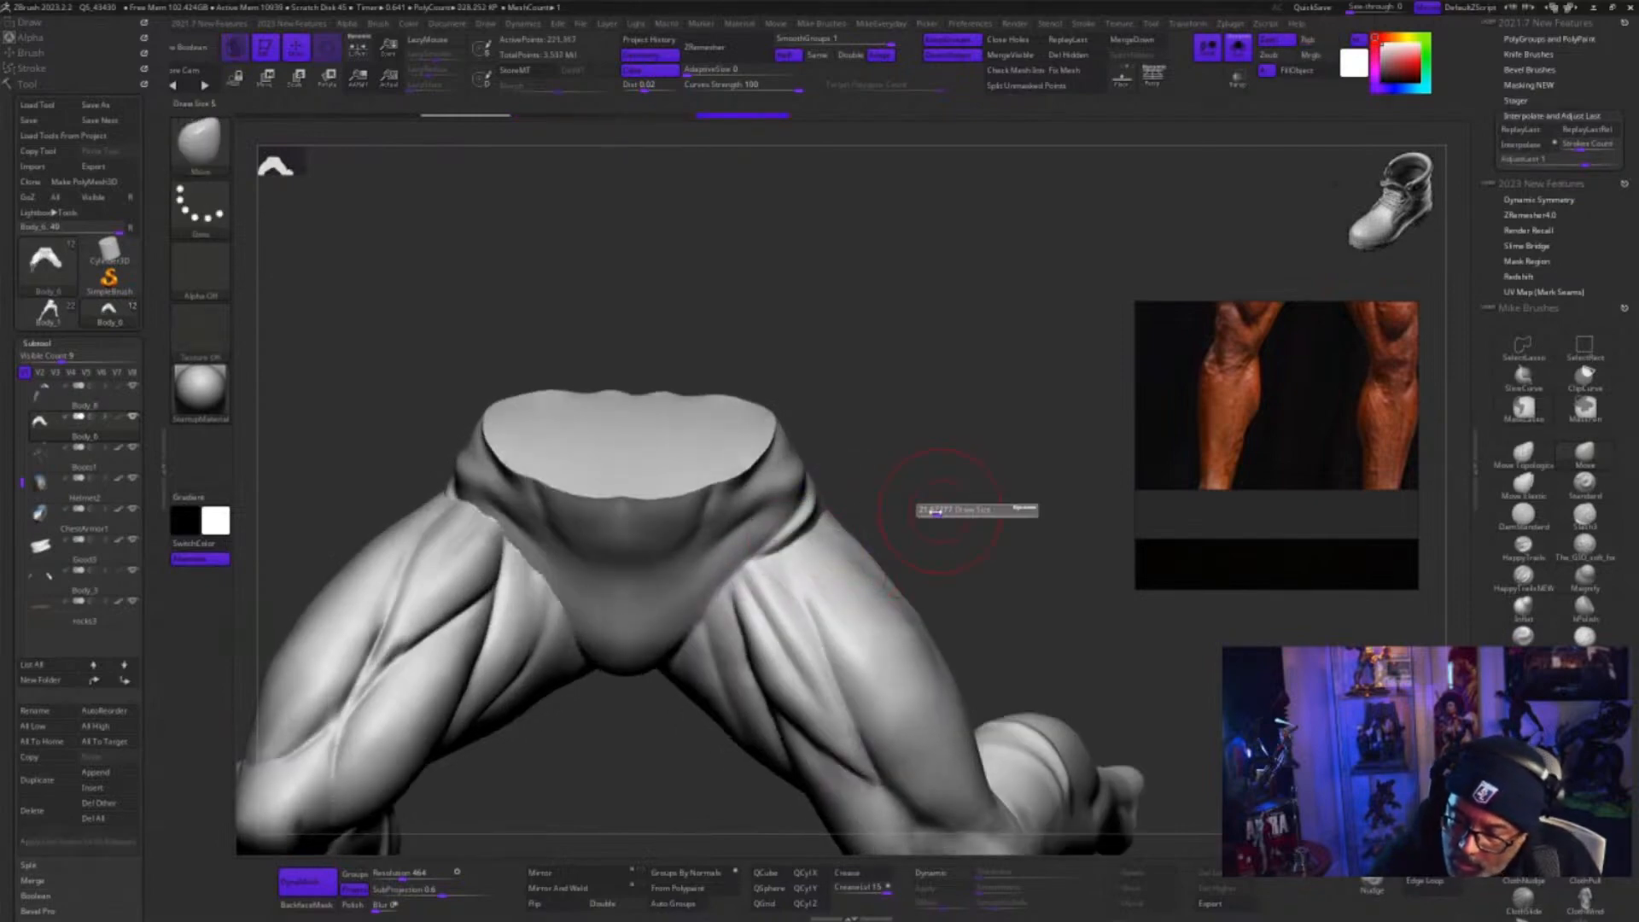
key(ctrl+z)
key(shift)
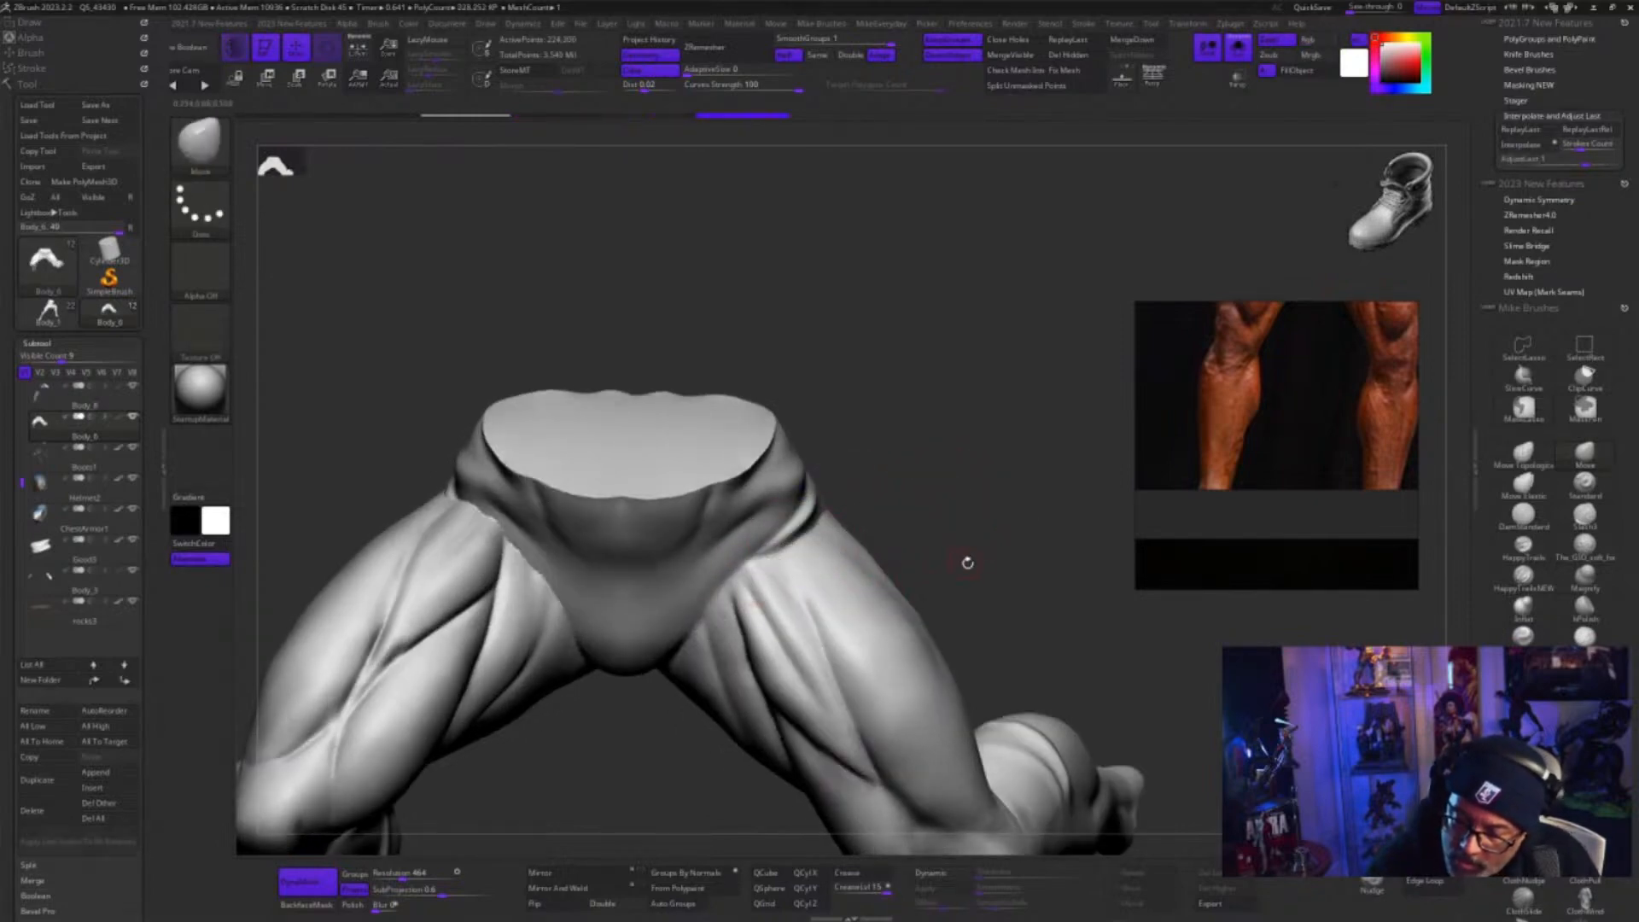
Carve the creases between the pelvis and both upper thighs with the GIO soft brush and smooth them
mouse_move(969, 560)
shift+mouse_down()
mouse_move(1010, 459)
mouse_move(1028, 456)
shift+mouse_up()
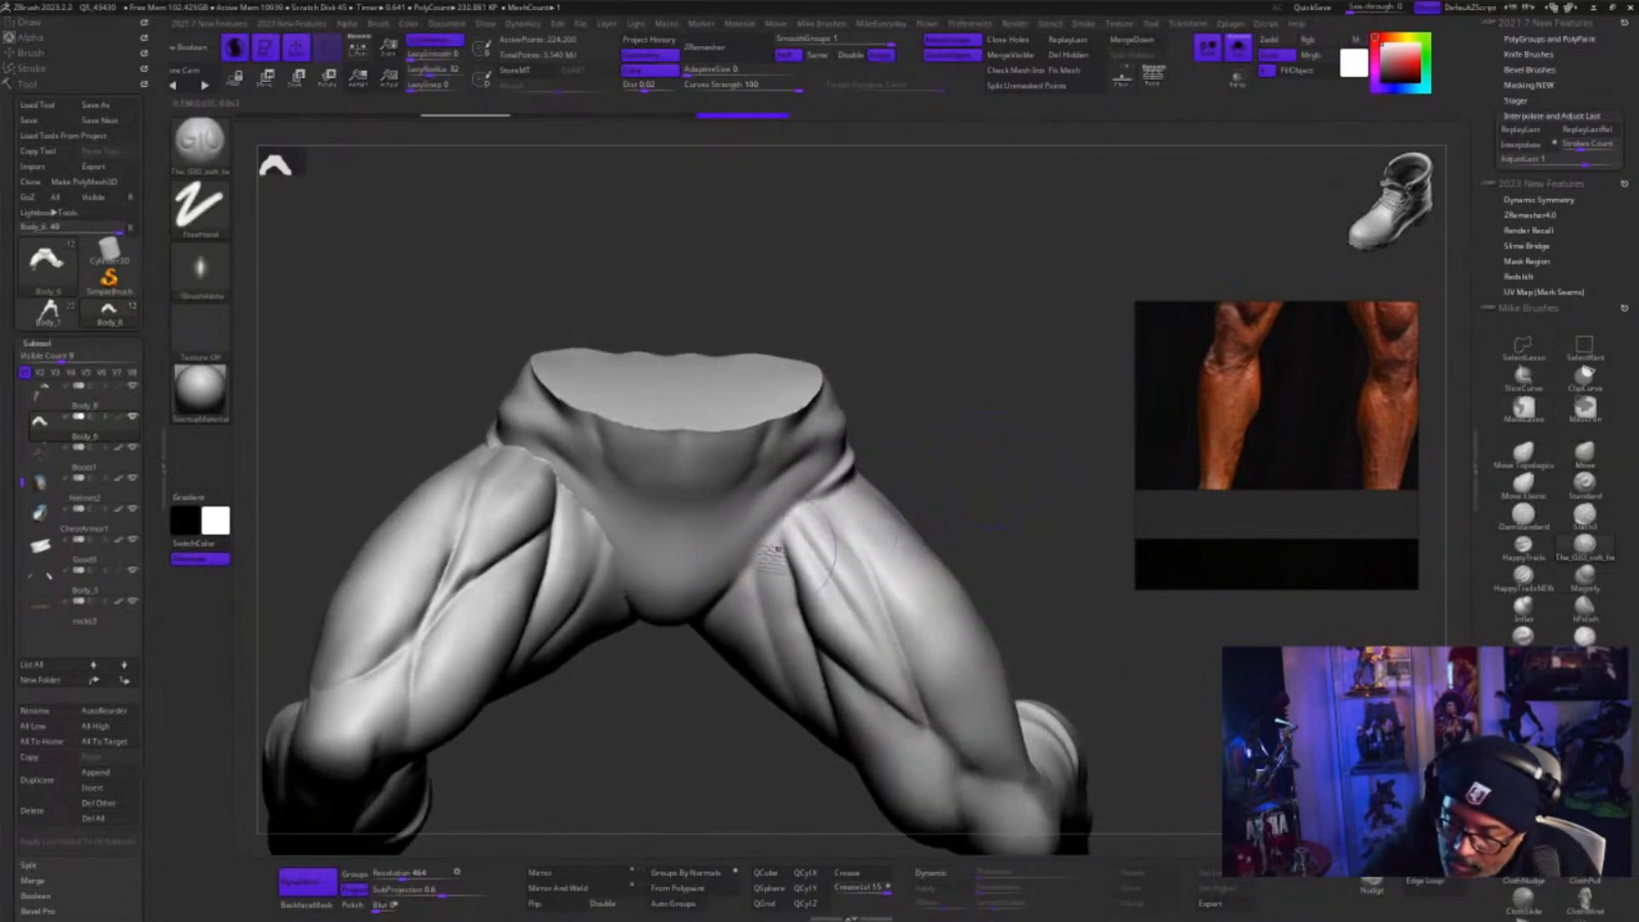
drag(740, 584, 717, 611)
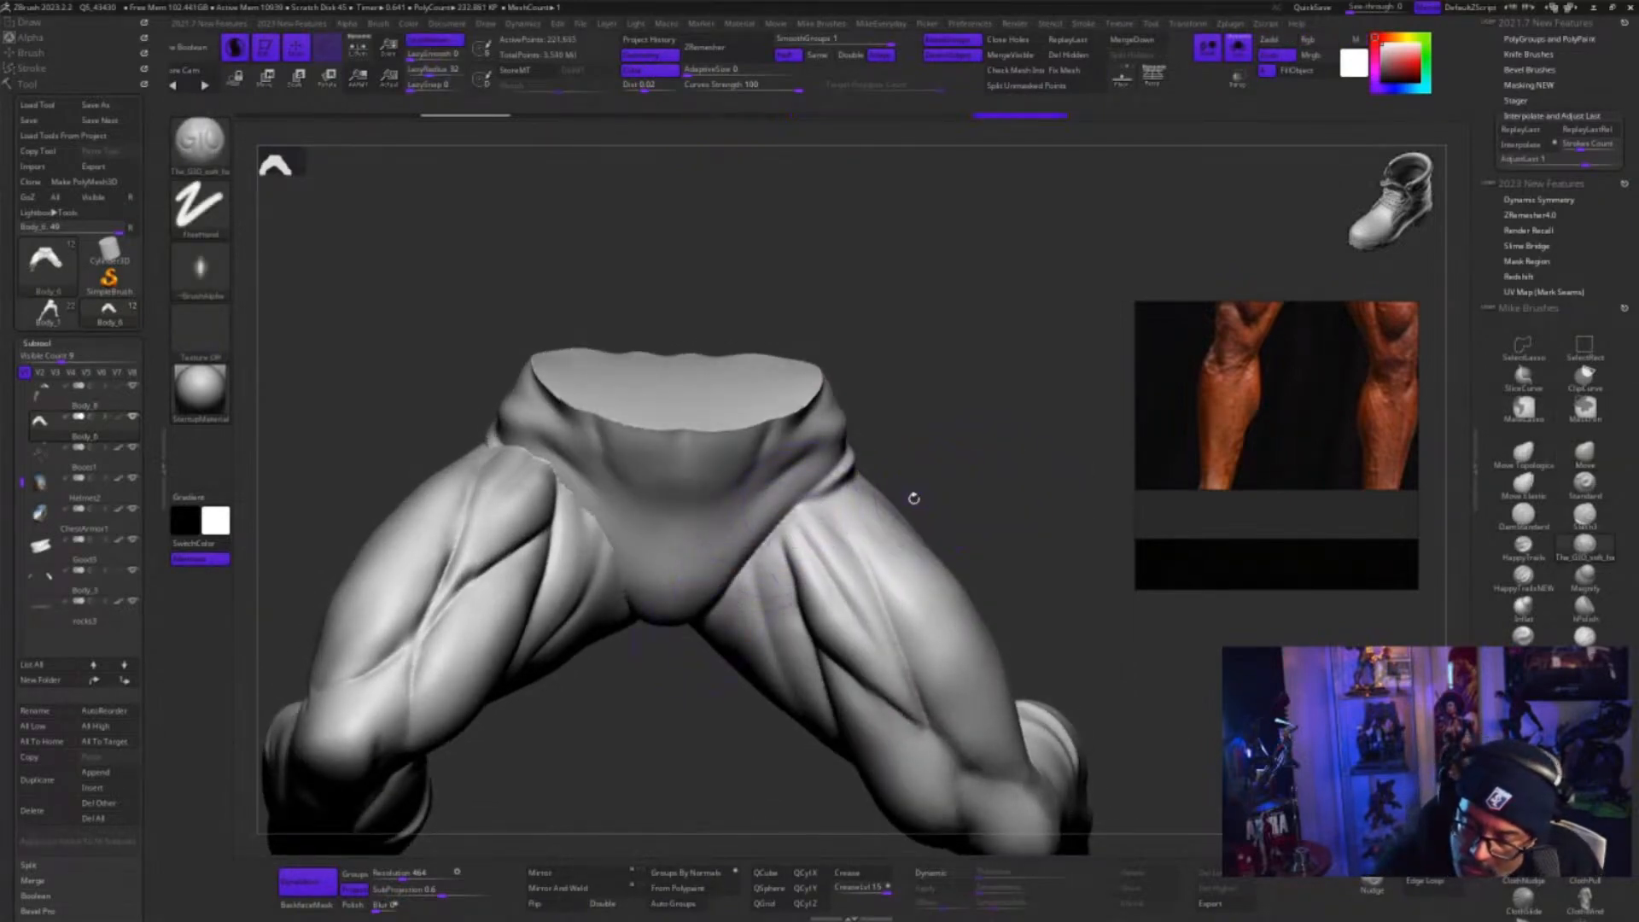
drag(913, 497, 751, 570)
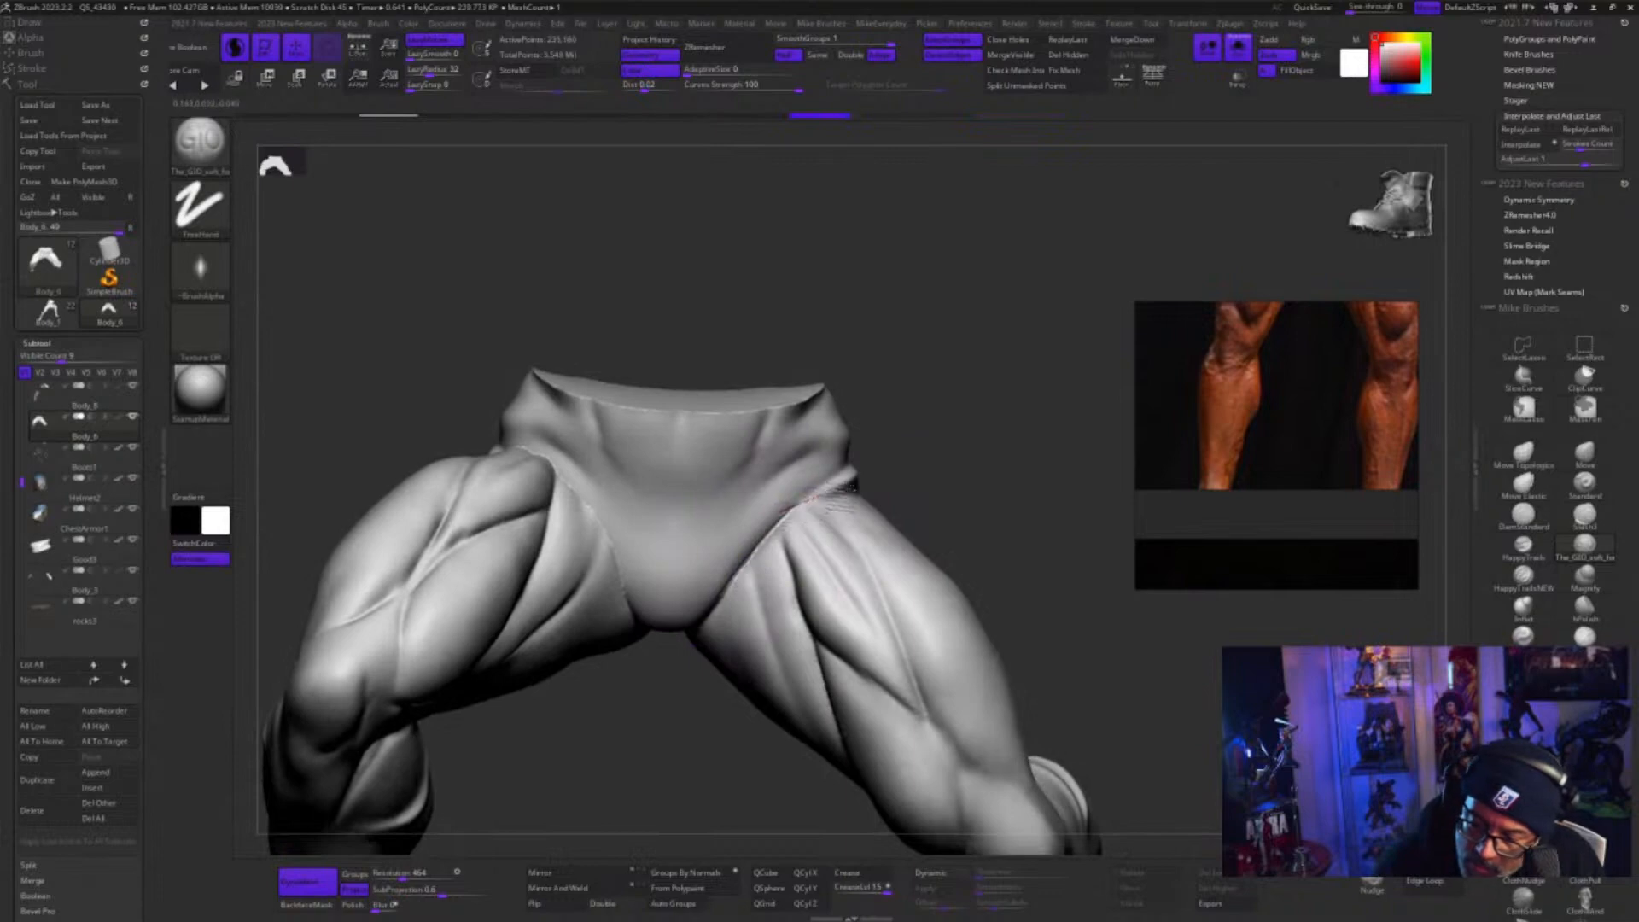
mouse_move(1018, 492)
mouse_down()
mouse_move(1058, 502)
mouse_move(981, 479)
mouse_up()
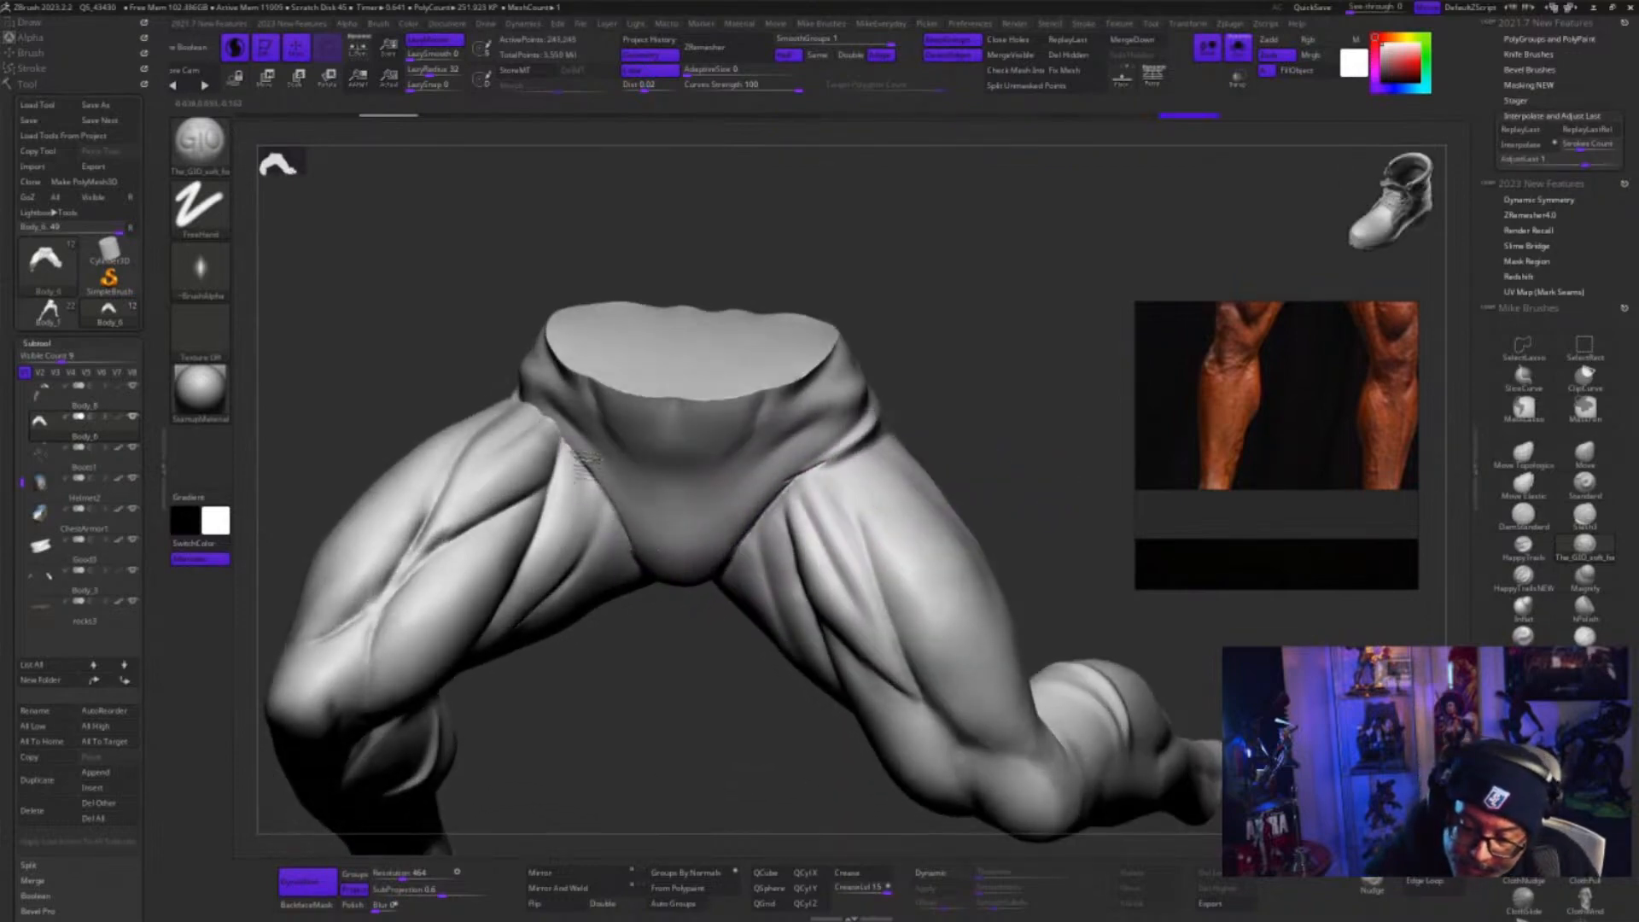
mouse_move(765, 770)
mouse_down()
mouse_move(678, 661)
mouse_move(624, 518)
mouse_up()
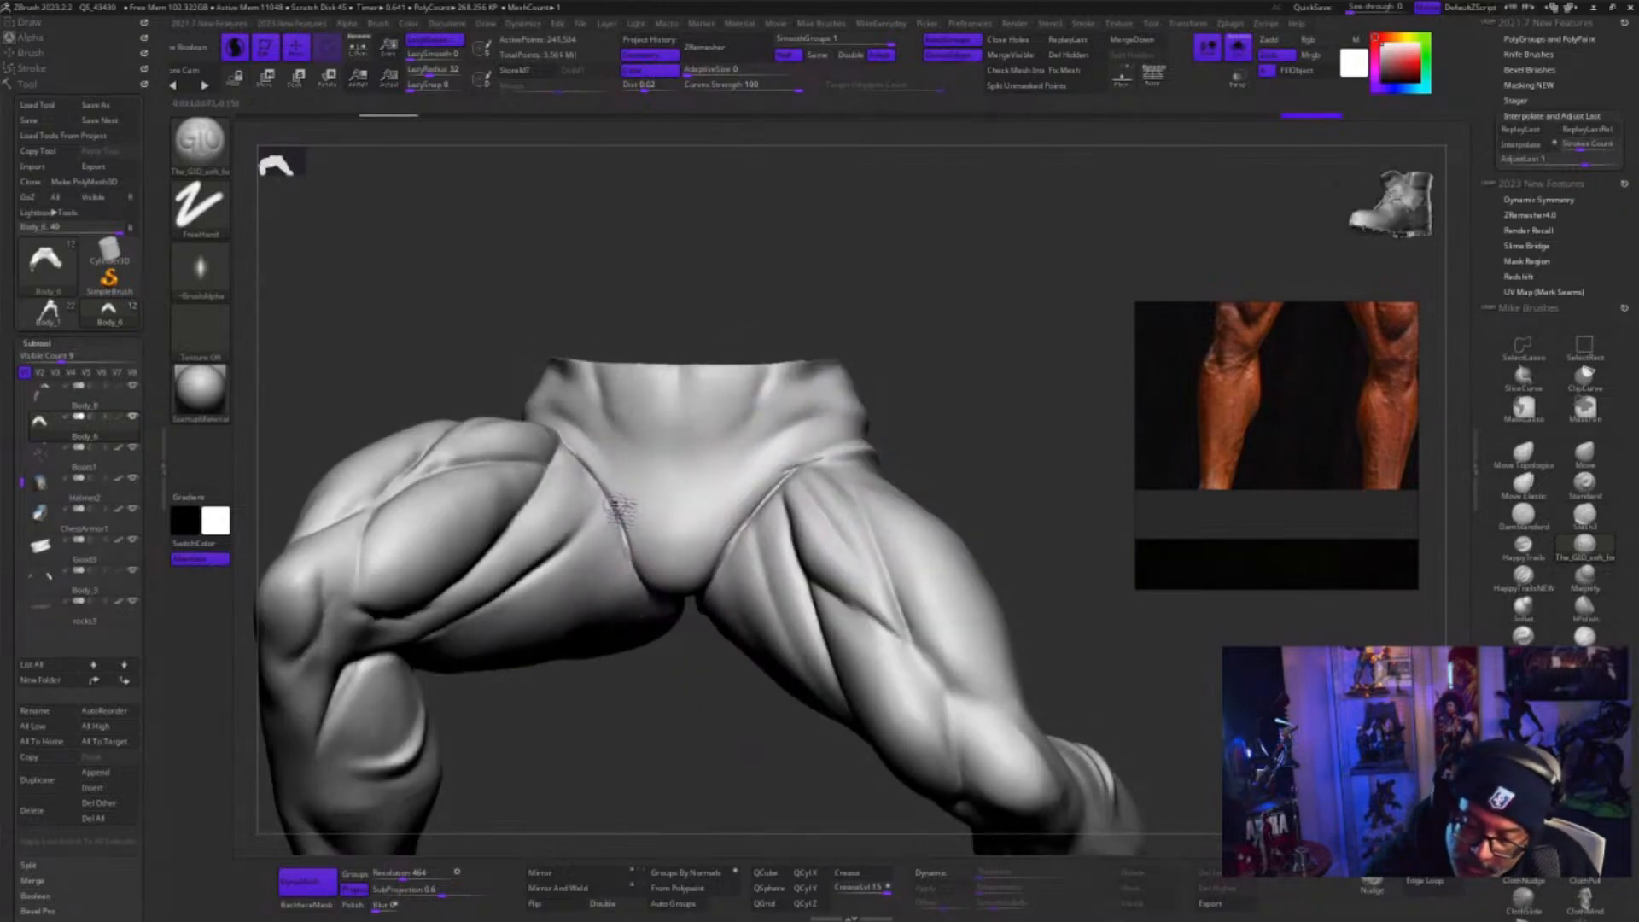
key(shift)
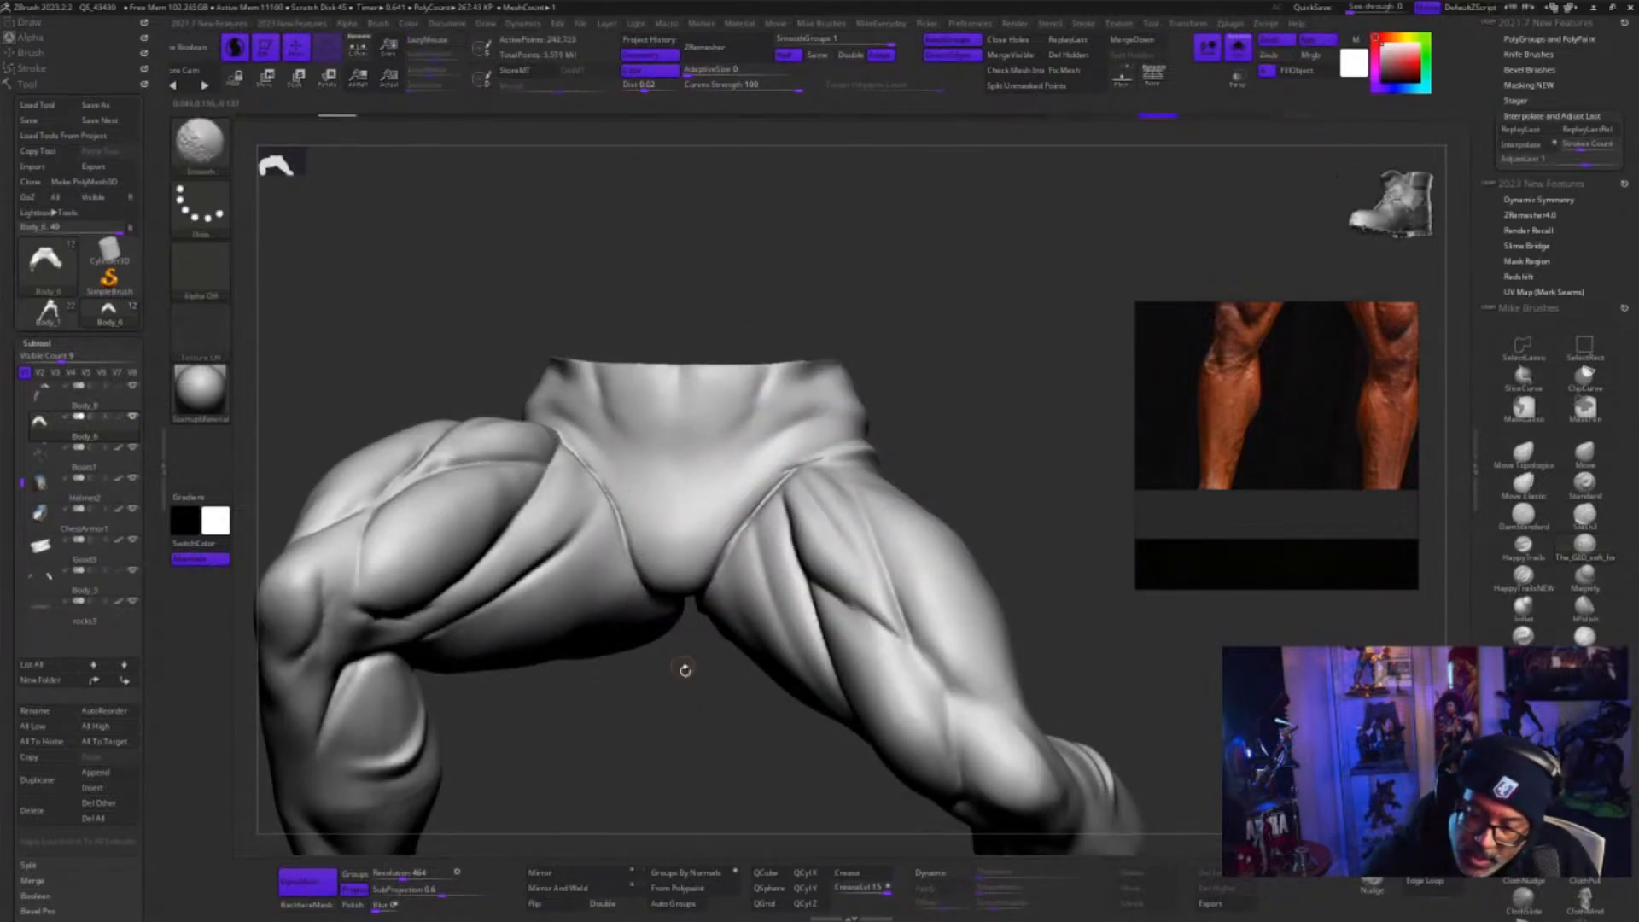
Refine the groin crease along the inner thigh with the GIO soft brush, smoothing it and continuing around below the buttock
mouse_move(684, 669)
mouse_down()
mouse_move(735, 724)
mouse_move(837, 736)
mouse_up()
key(shift)
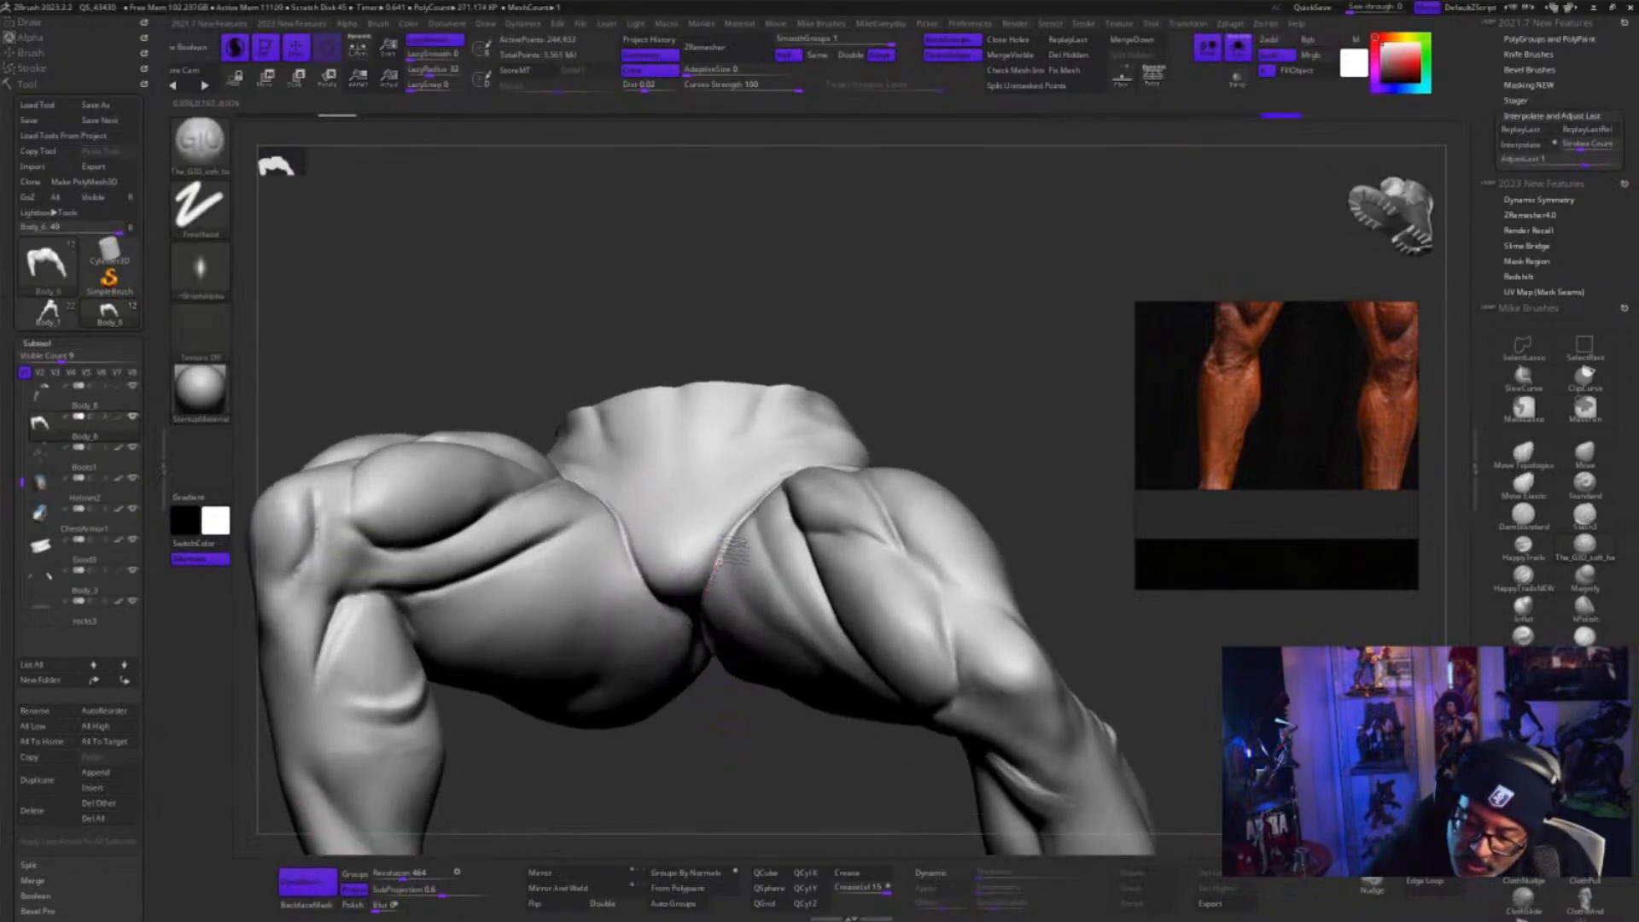
mouse_move(739, 689)
mouse_down()
mouse_move(753, 716)
mouse_move(732, 768)
mouse_move(773, 769)
mouse_up()
key(shift)
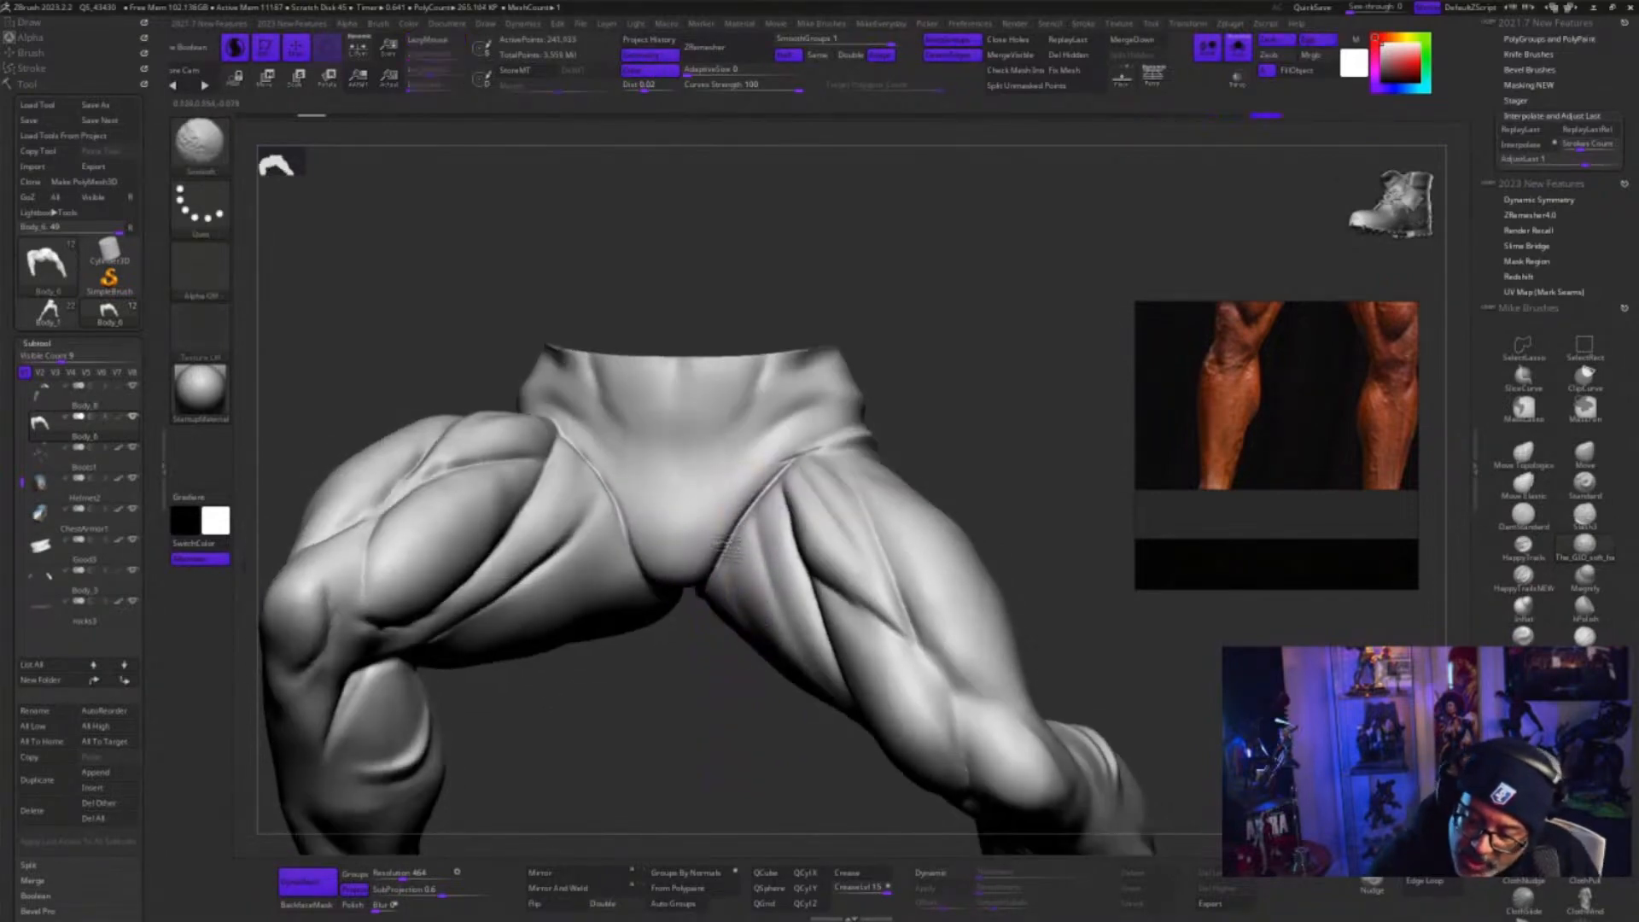
shift+drag(708, 615, 721, 582)
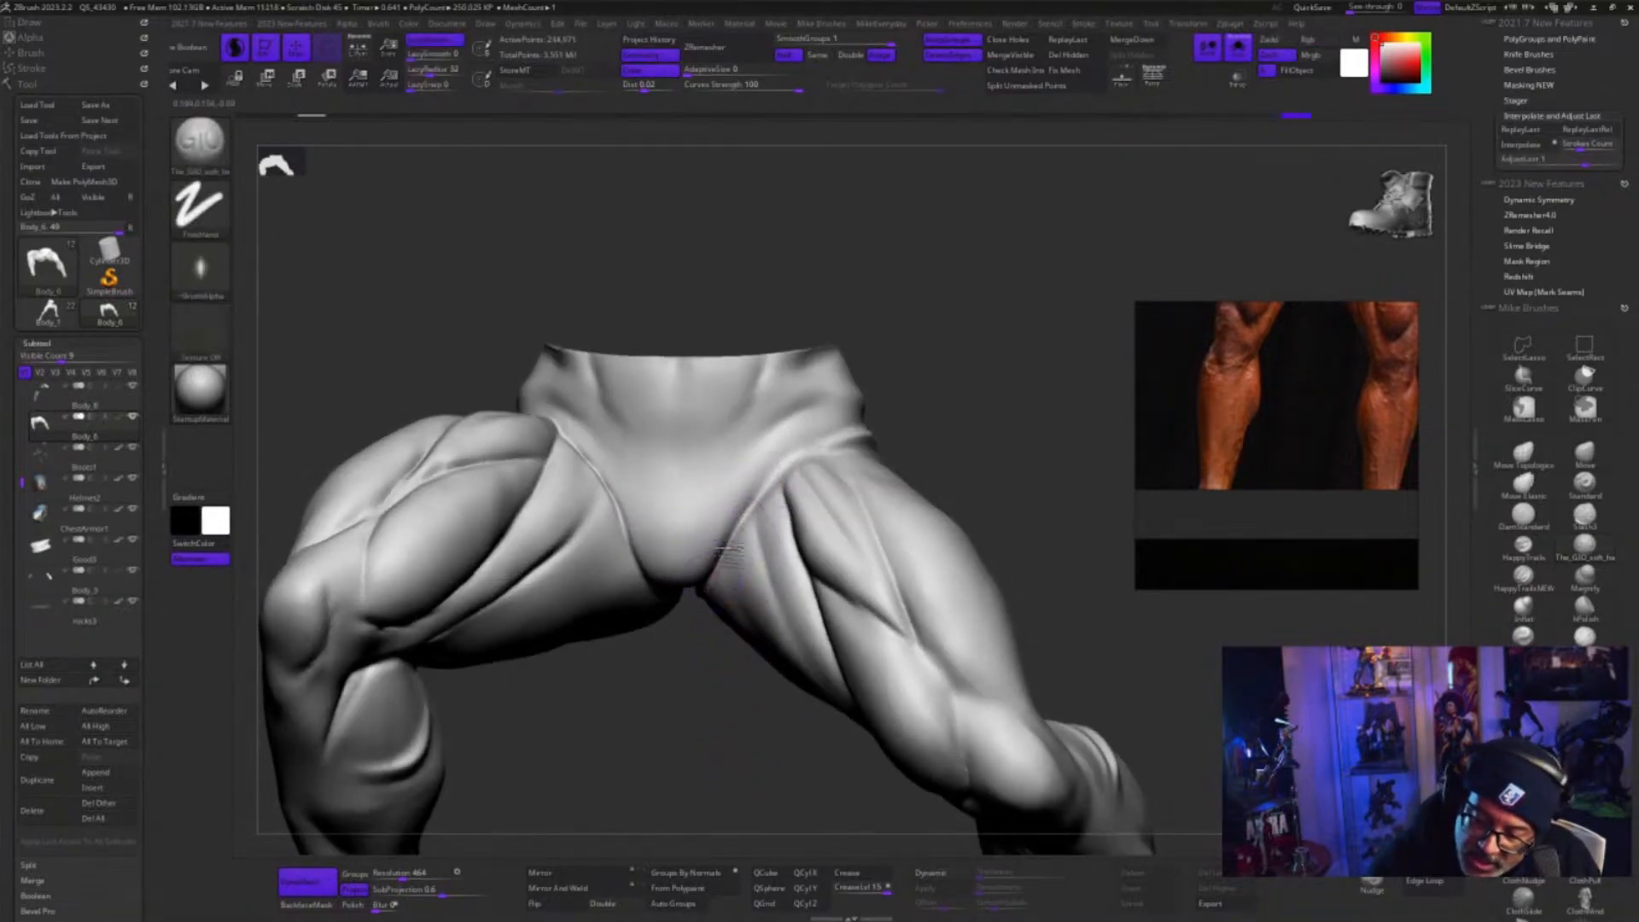
drag(775, 665, 675, 670)
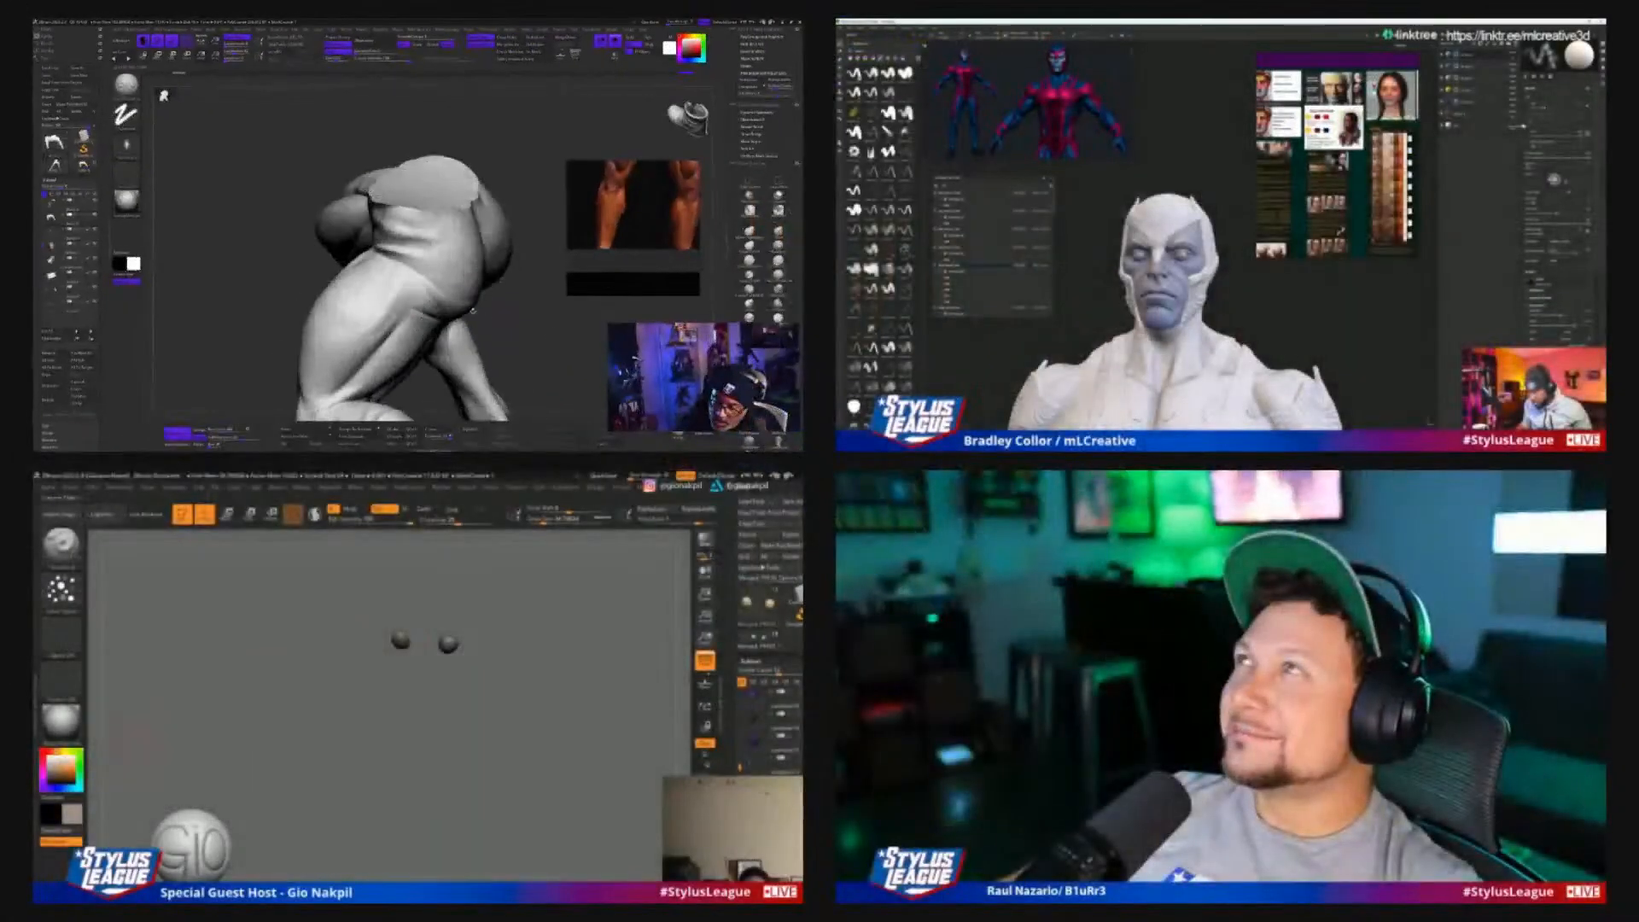
drag(473, 311, 459, 297)
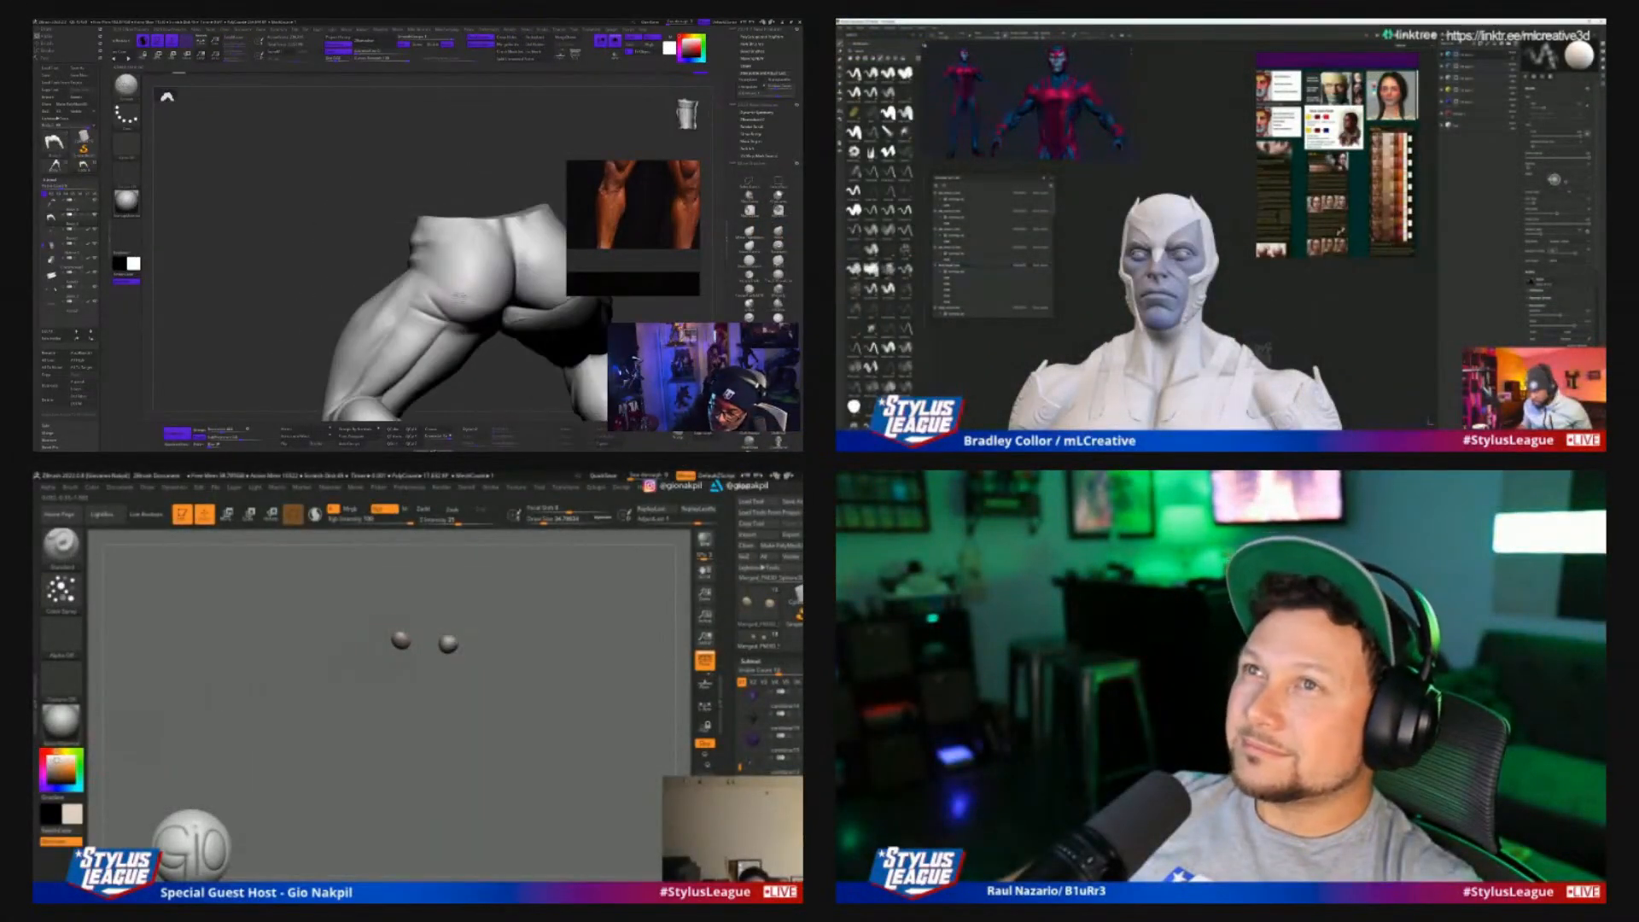
Bring the winged creature's hidden body parts back into view around its eyeballs
ctrl+shift+click(199, 678)
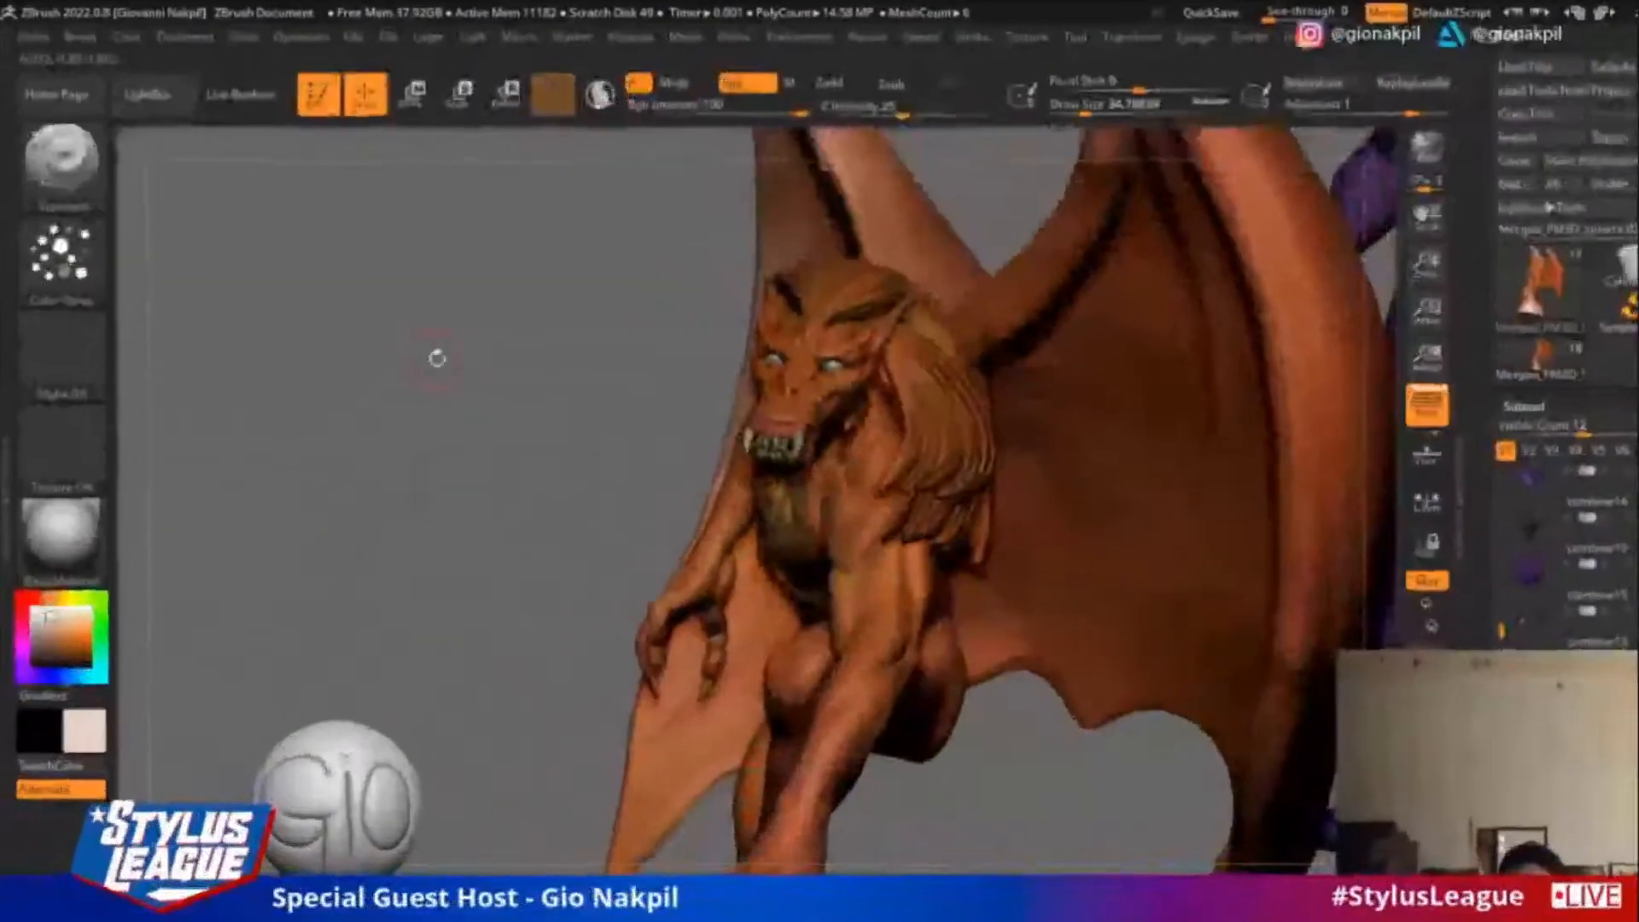
drag(435, 355, 567, 357)
shift+drag(1266, 725, 1221, 674)
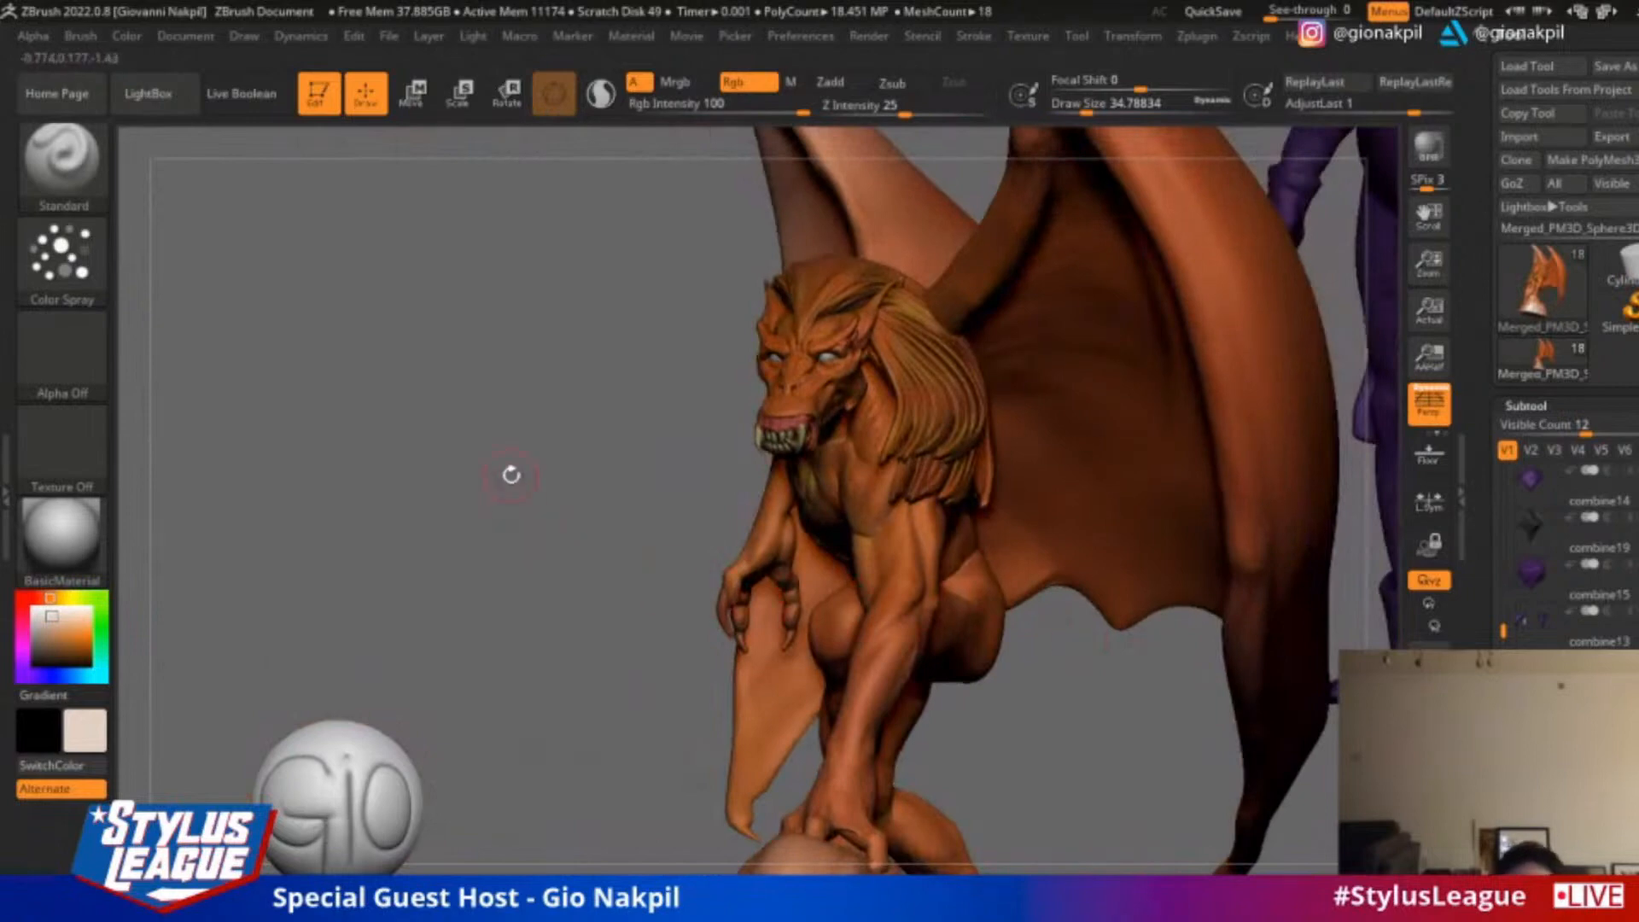
drag(509, 472, 947, 395)
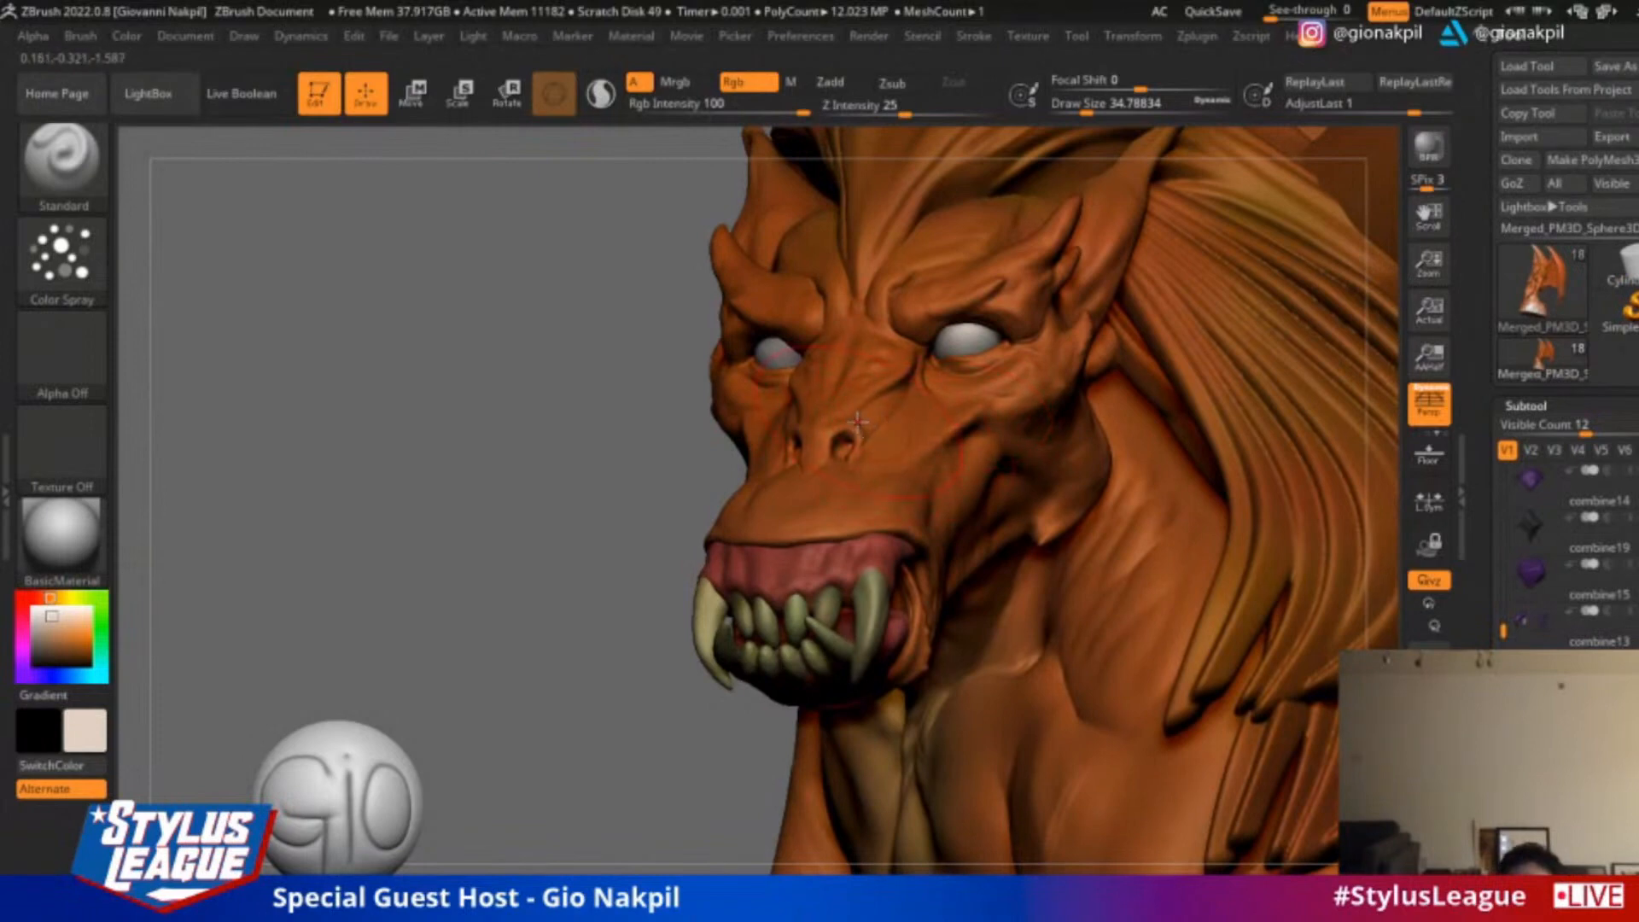
Set the draw size to about 10.5 and sample the orange skin colour from the winged creature's face
key(s)
drag(857, 422, 842, 421)
key(c)
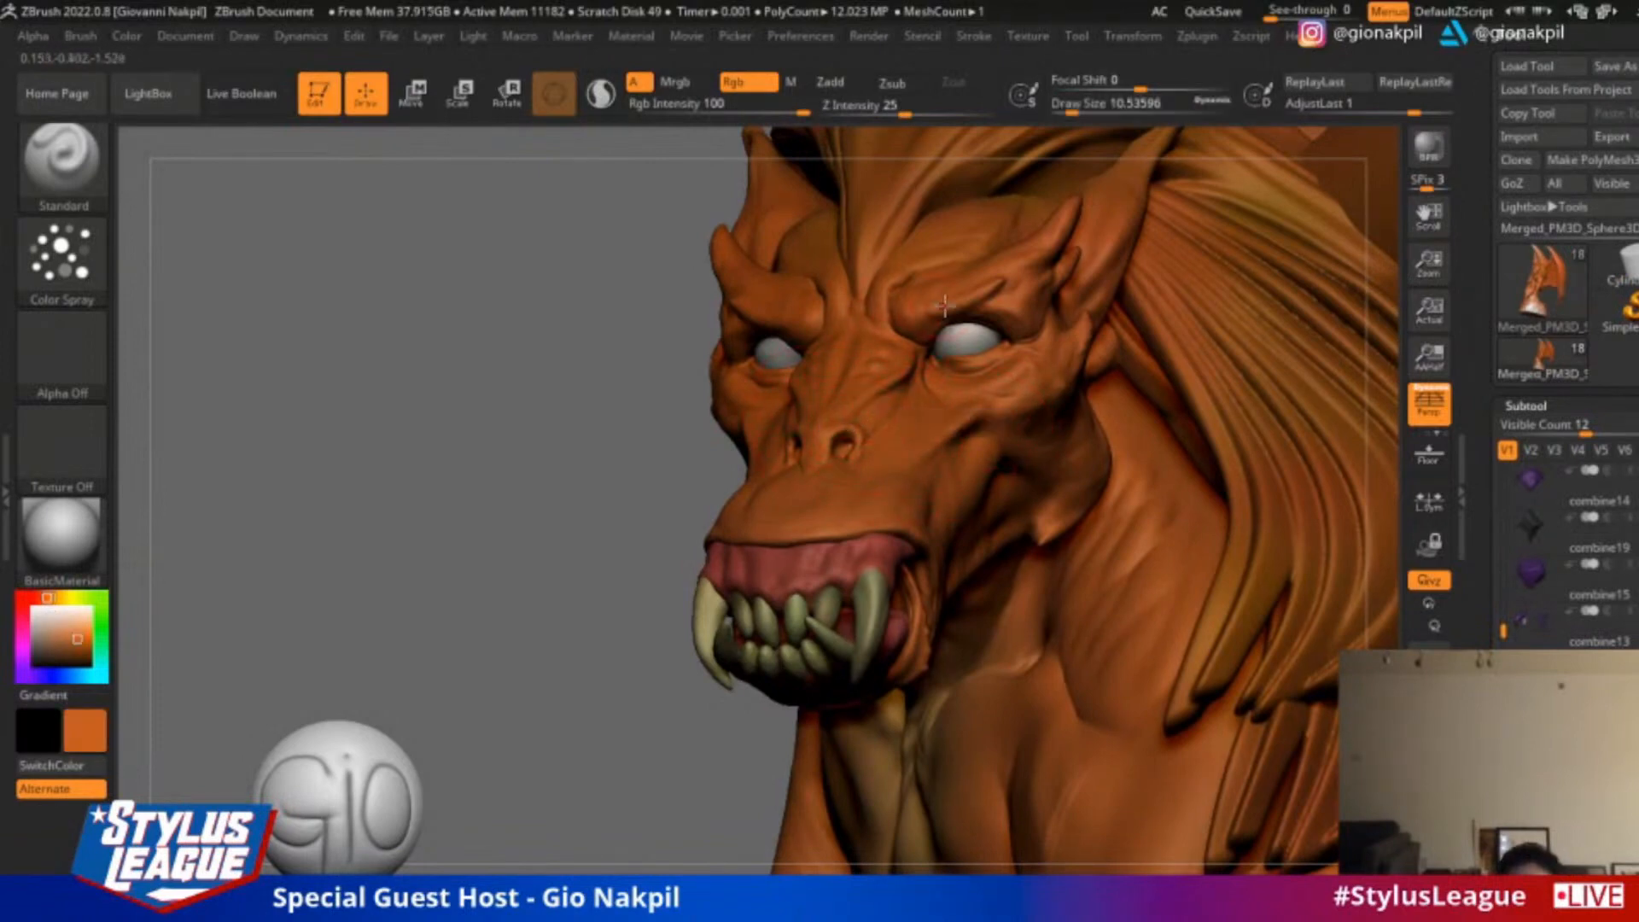
drag(429, 453, 622, 498)
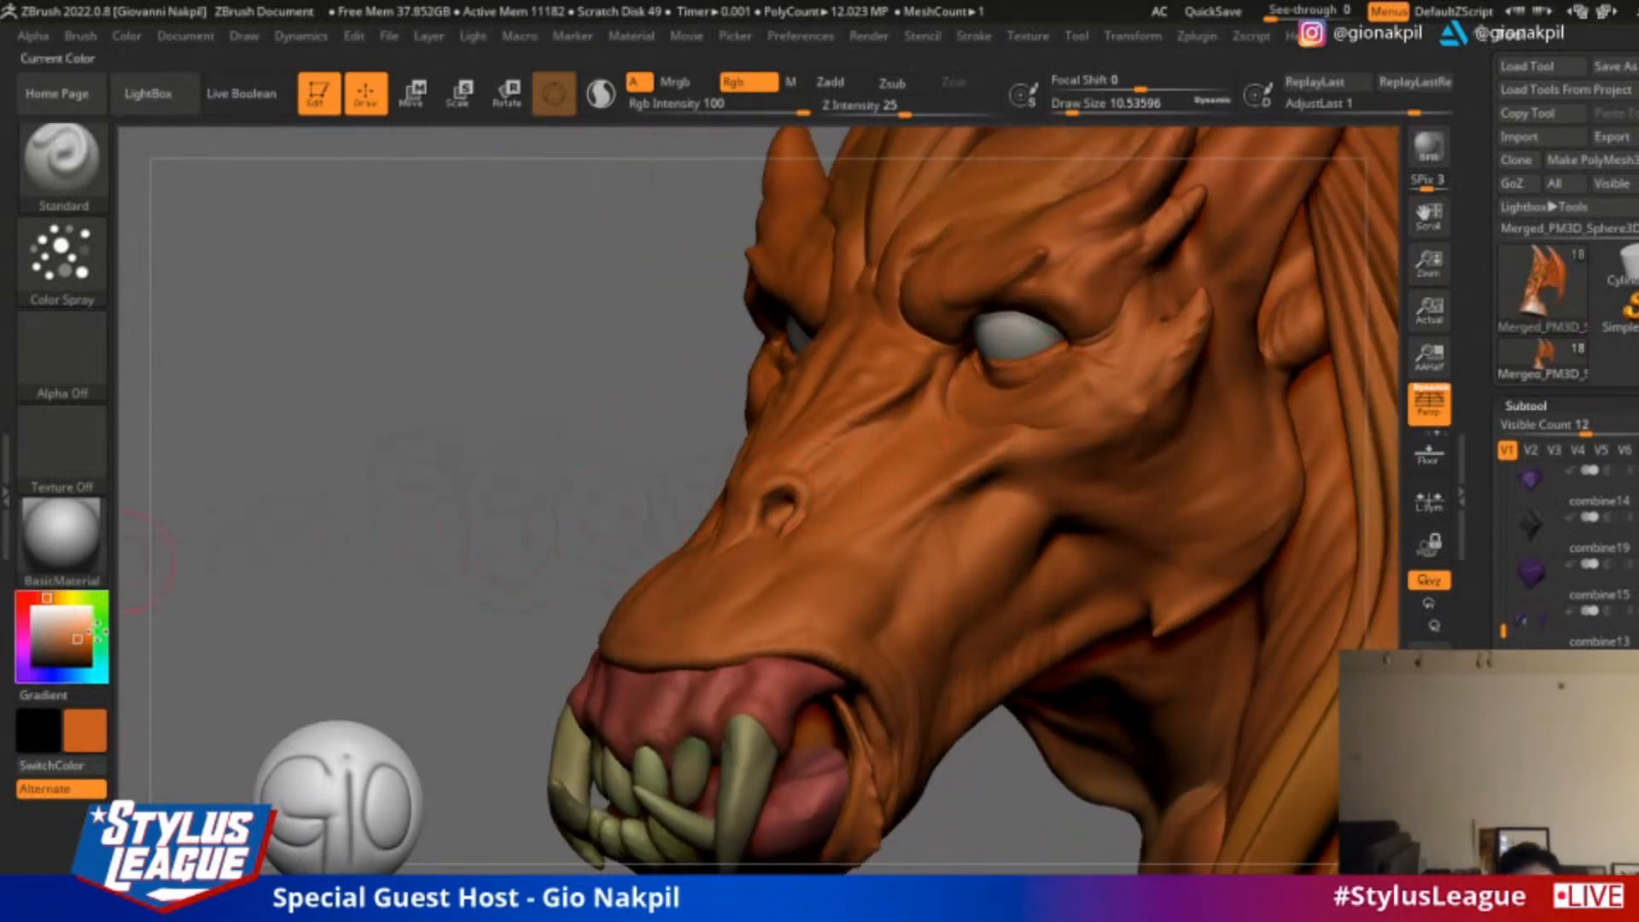
Choose a salmon red paint colour and tint the skin around the creature's nostril
mouse_move(72, 646)
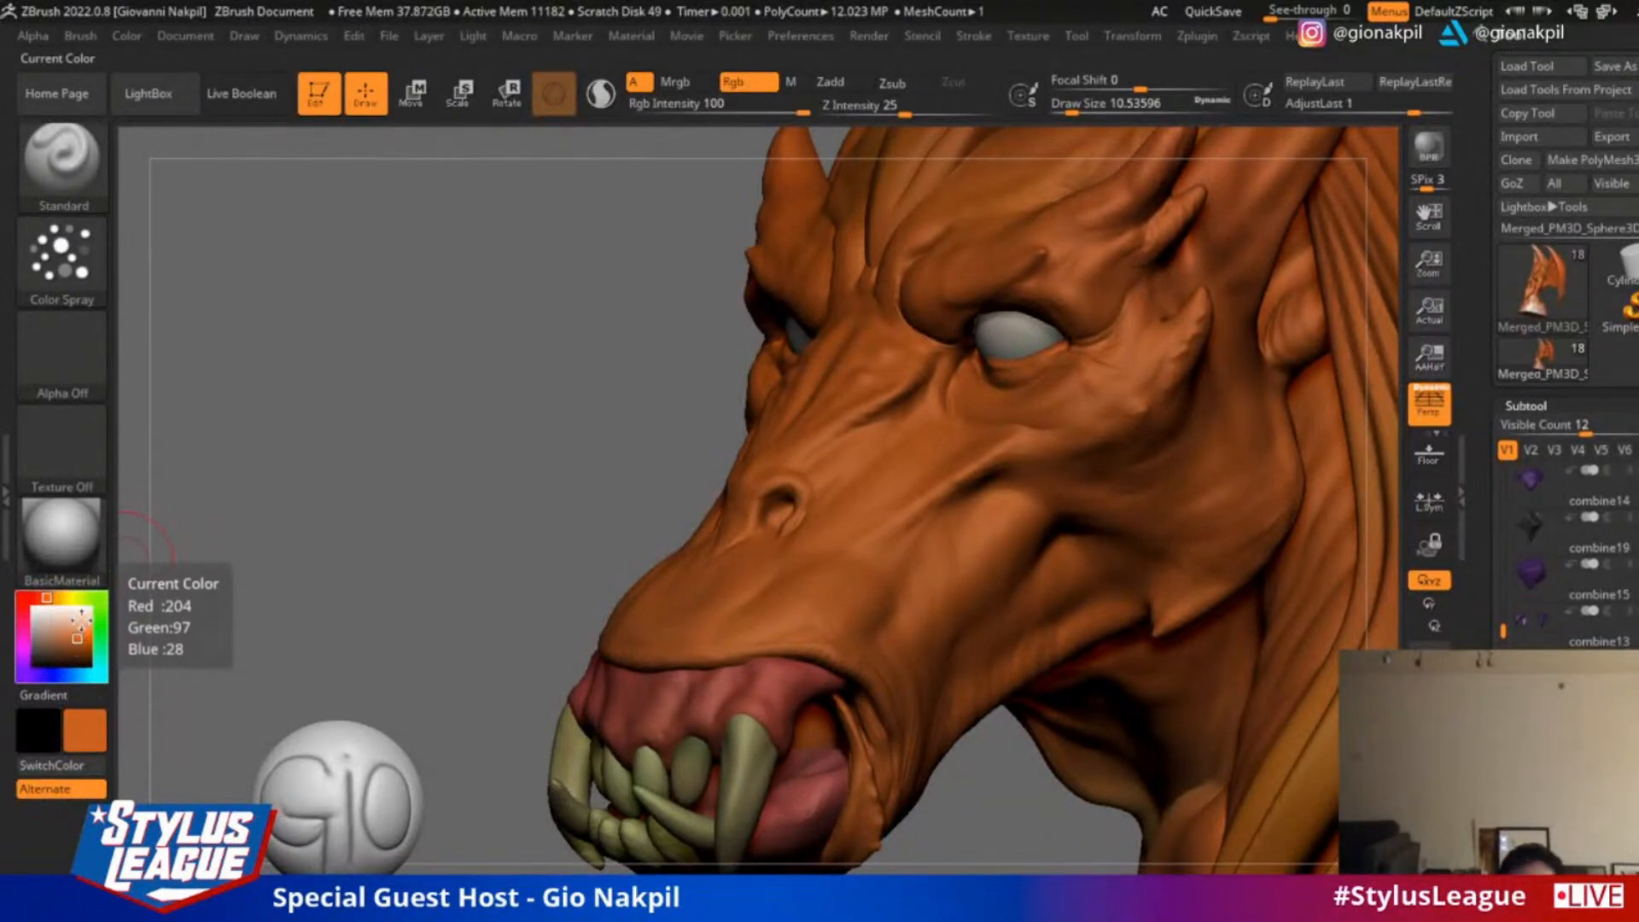
click(67, 636)
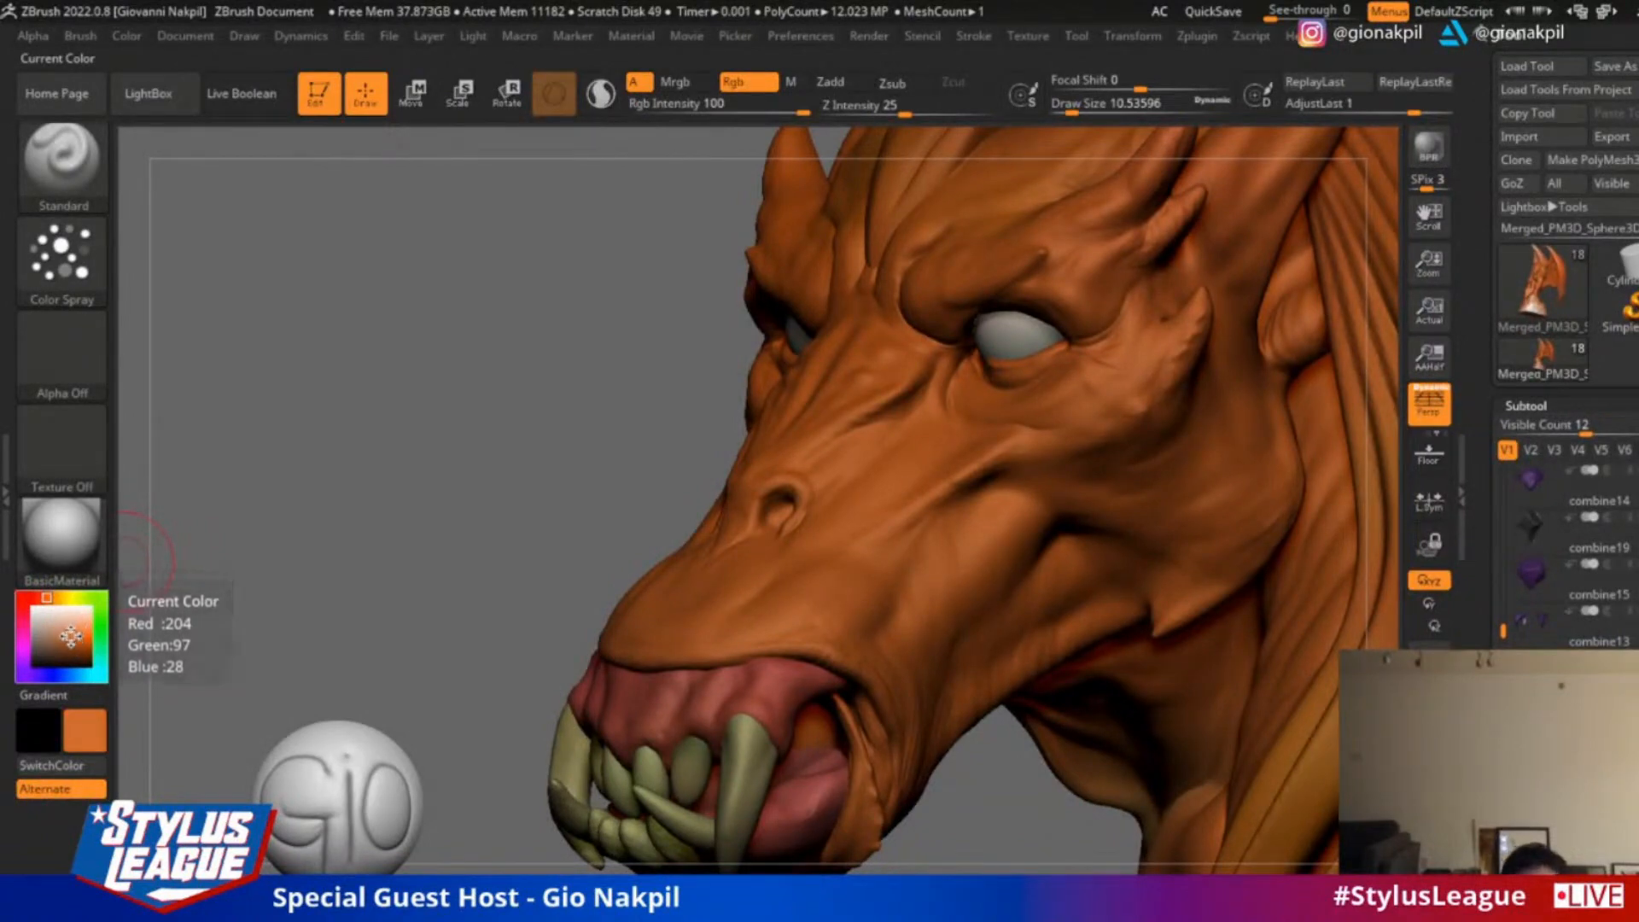
click(39, 597)
click(70, 629)
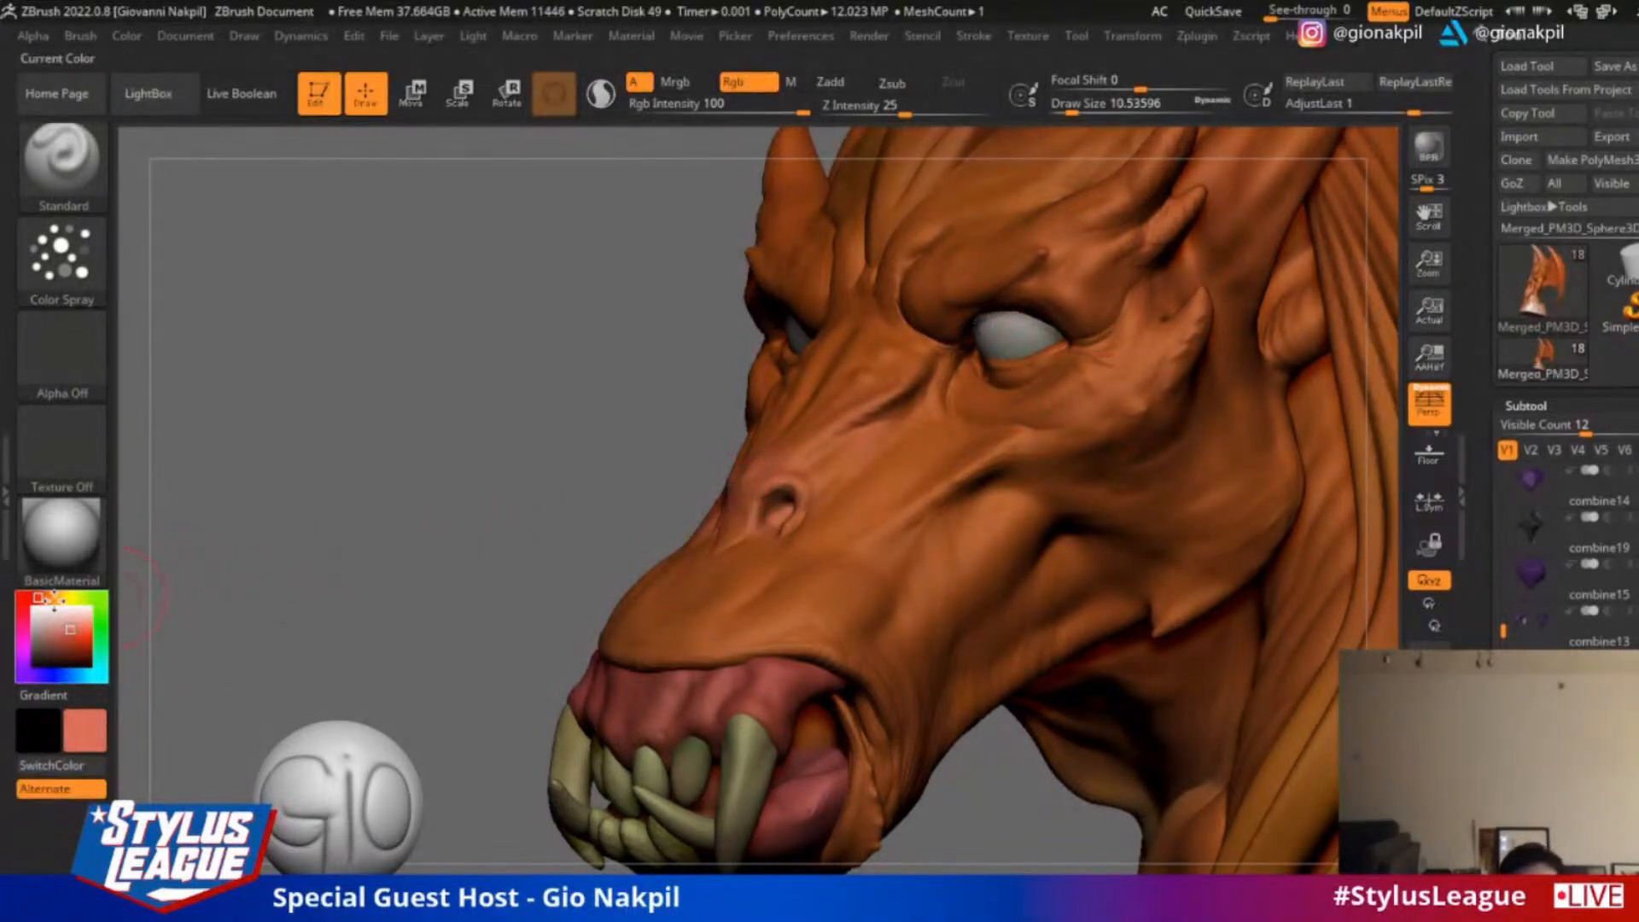
Change the paint colour to a muted dusty mauve
click(19, 631)
click(71, 633)
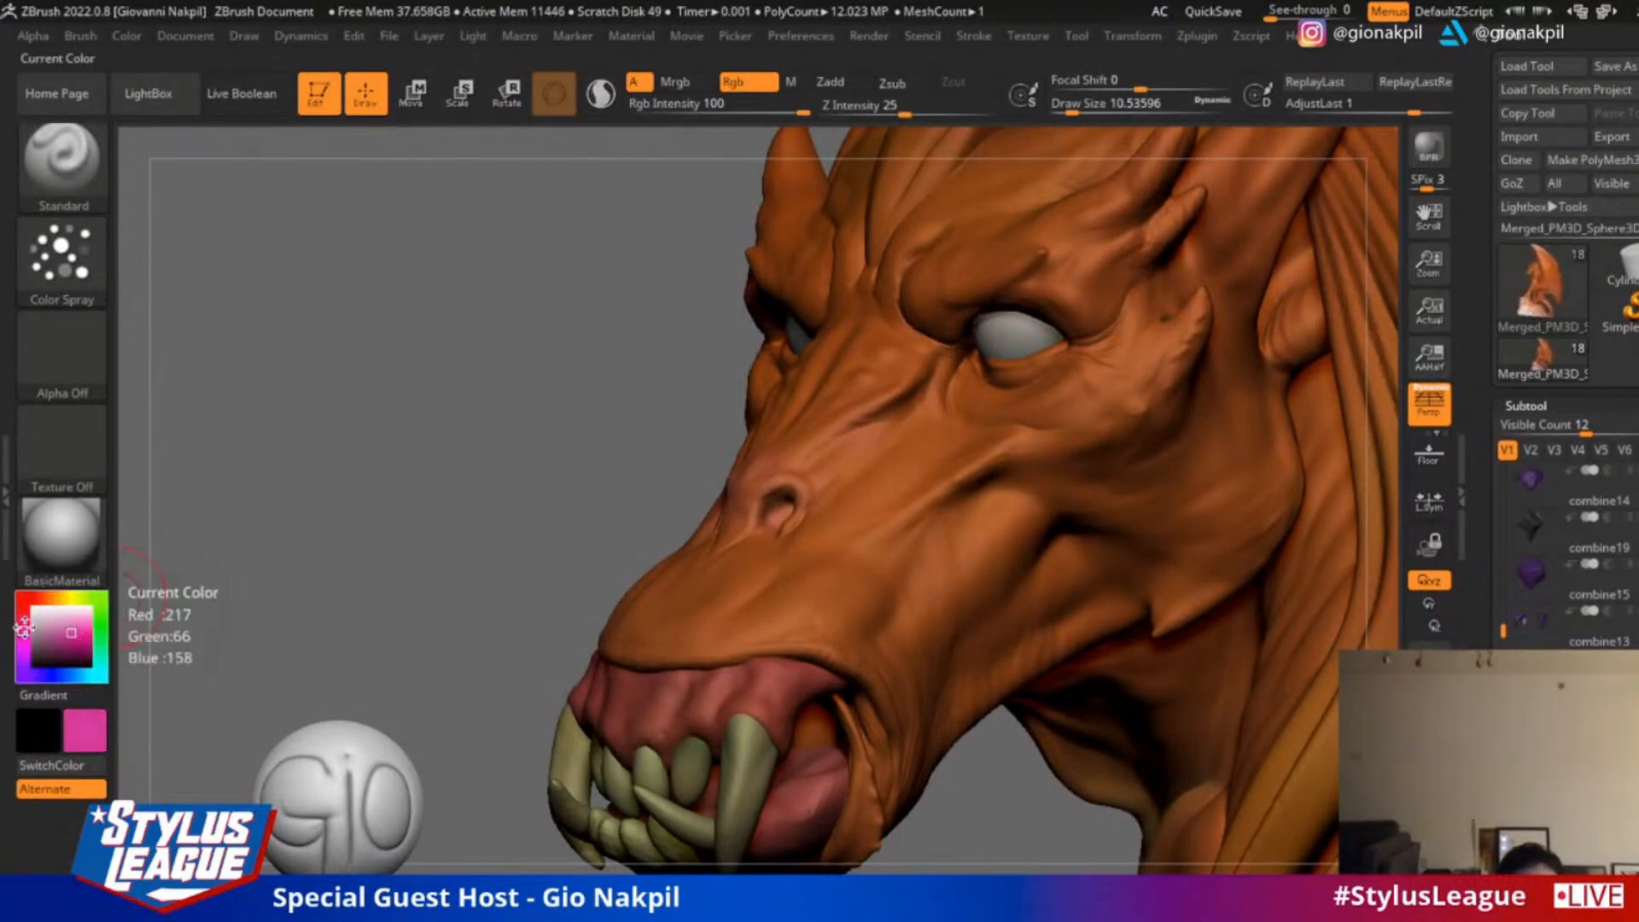
click(20, 624)
click(63, 636)
click(51, 632)
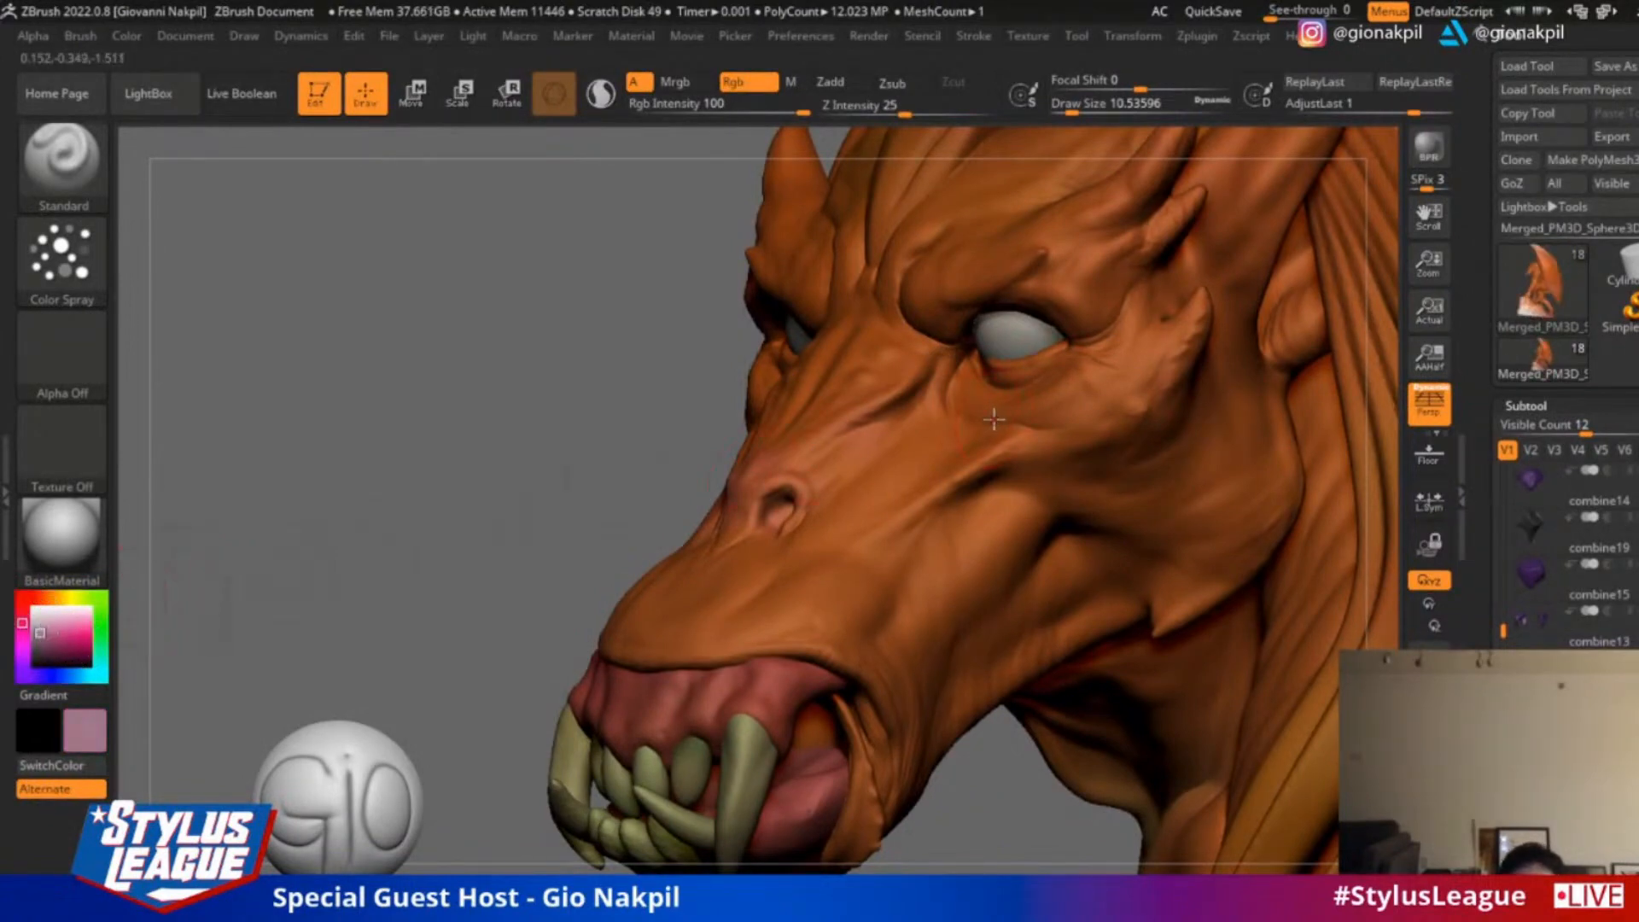
Tint the creature's cheek and jaw spurs with the mauve, resizing the brush, undoing a stroke and adjusting the Rgb Intensity
key(s)
drag(997, 420, 1014, 420)
mouse_move(1130, 405)
mouse_down()
mouse_move(1075, 435)
mouse_move(1067, 418)
mouse_move(1116, 390)
mouse_up()
key(s)
key(ctrl+z)
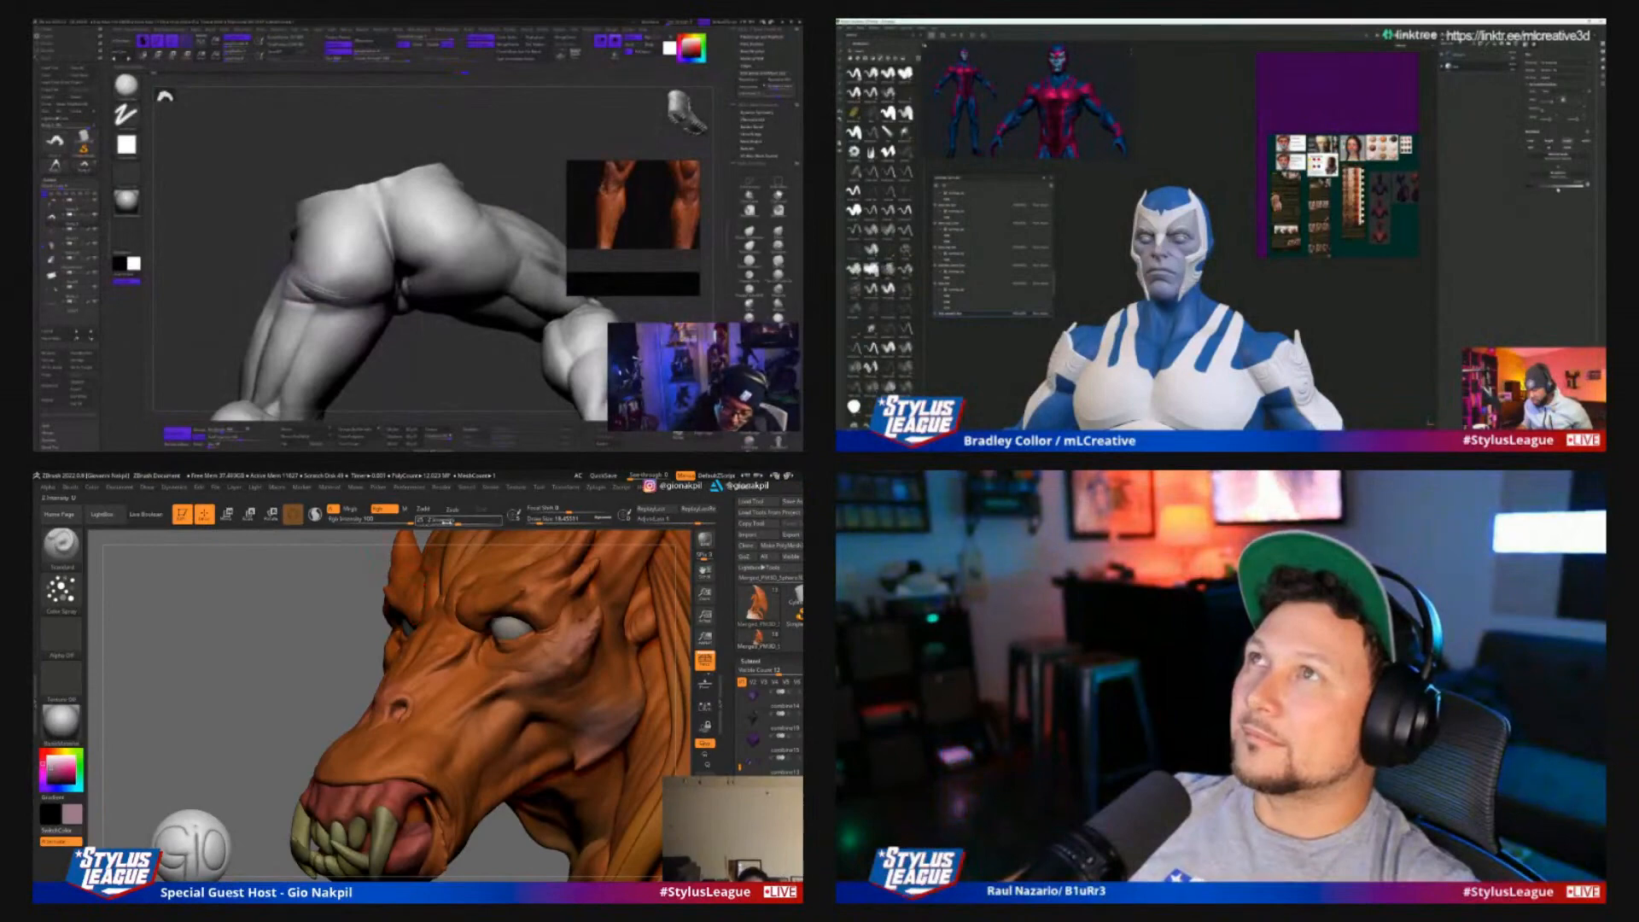
click(364, 519)
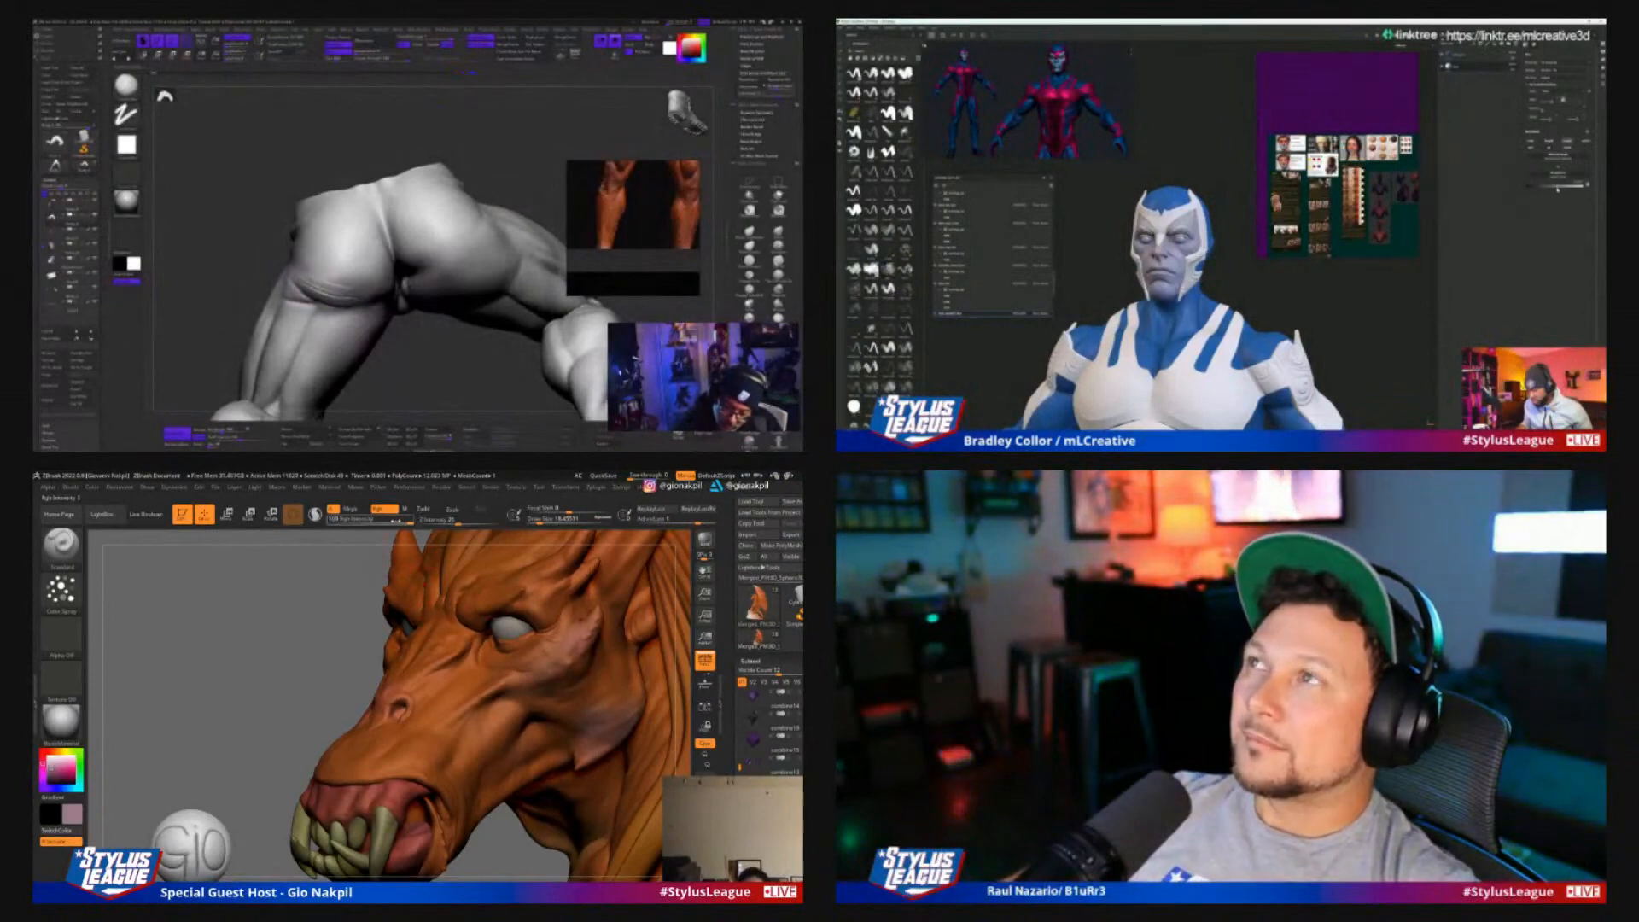
drag(289, 648, 346, 652)
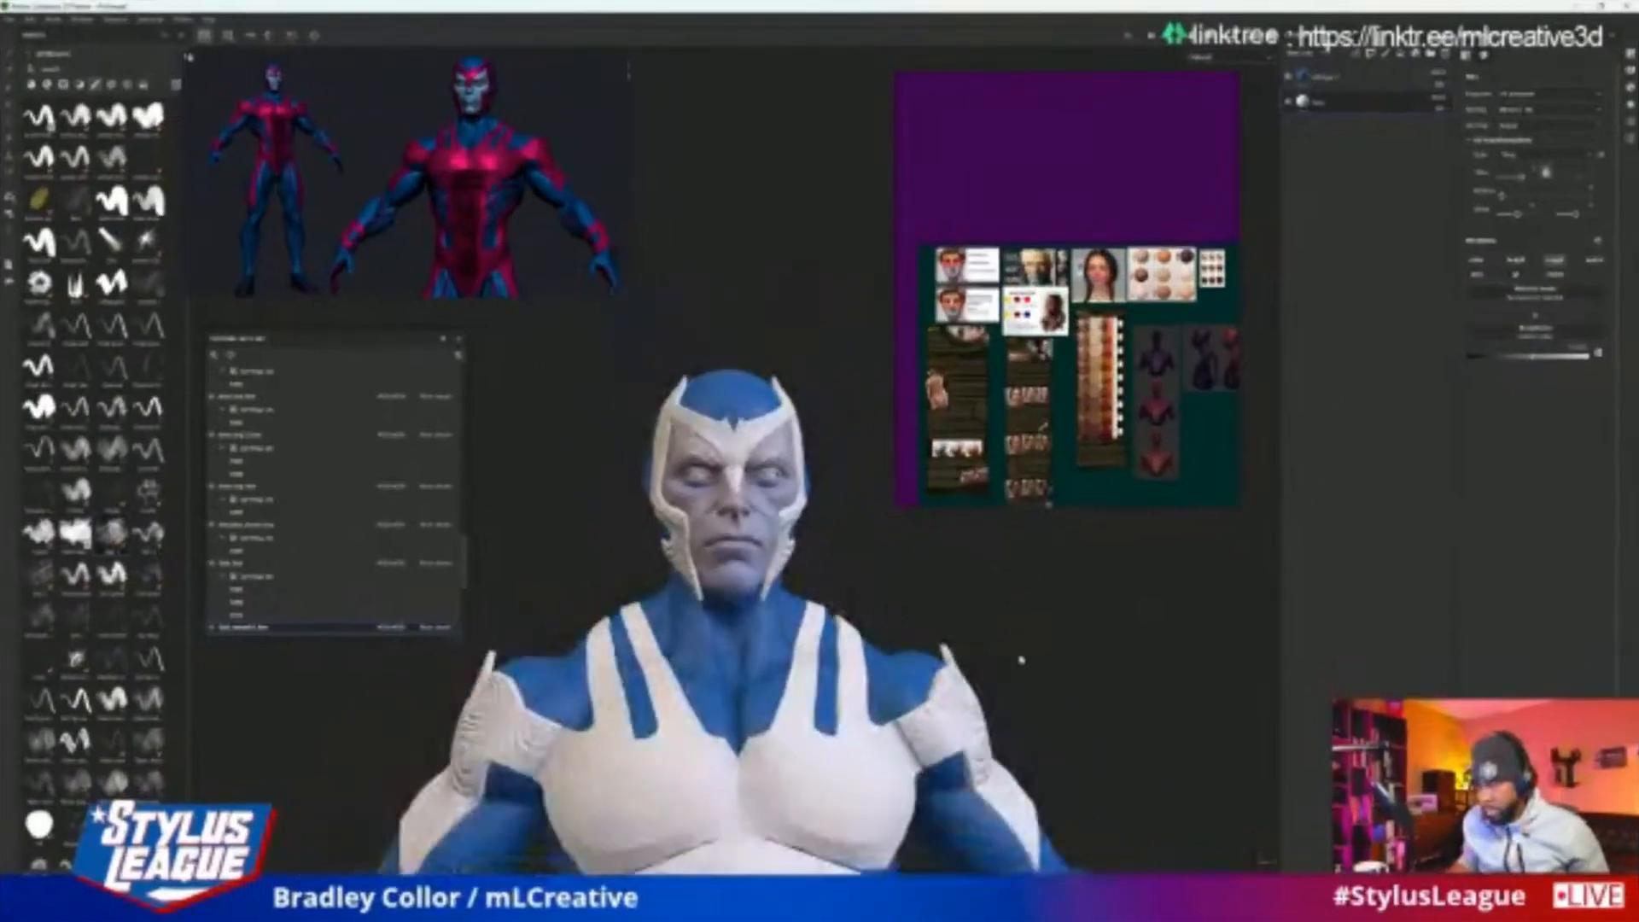
In Substance 3D Painter, select the masked hero's head texture set and examine the model in Base color display
drag(1017, 662, 1010, 589)
alt+right_drag(1009, 589, 1017, 566)
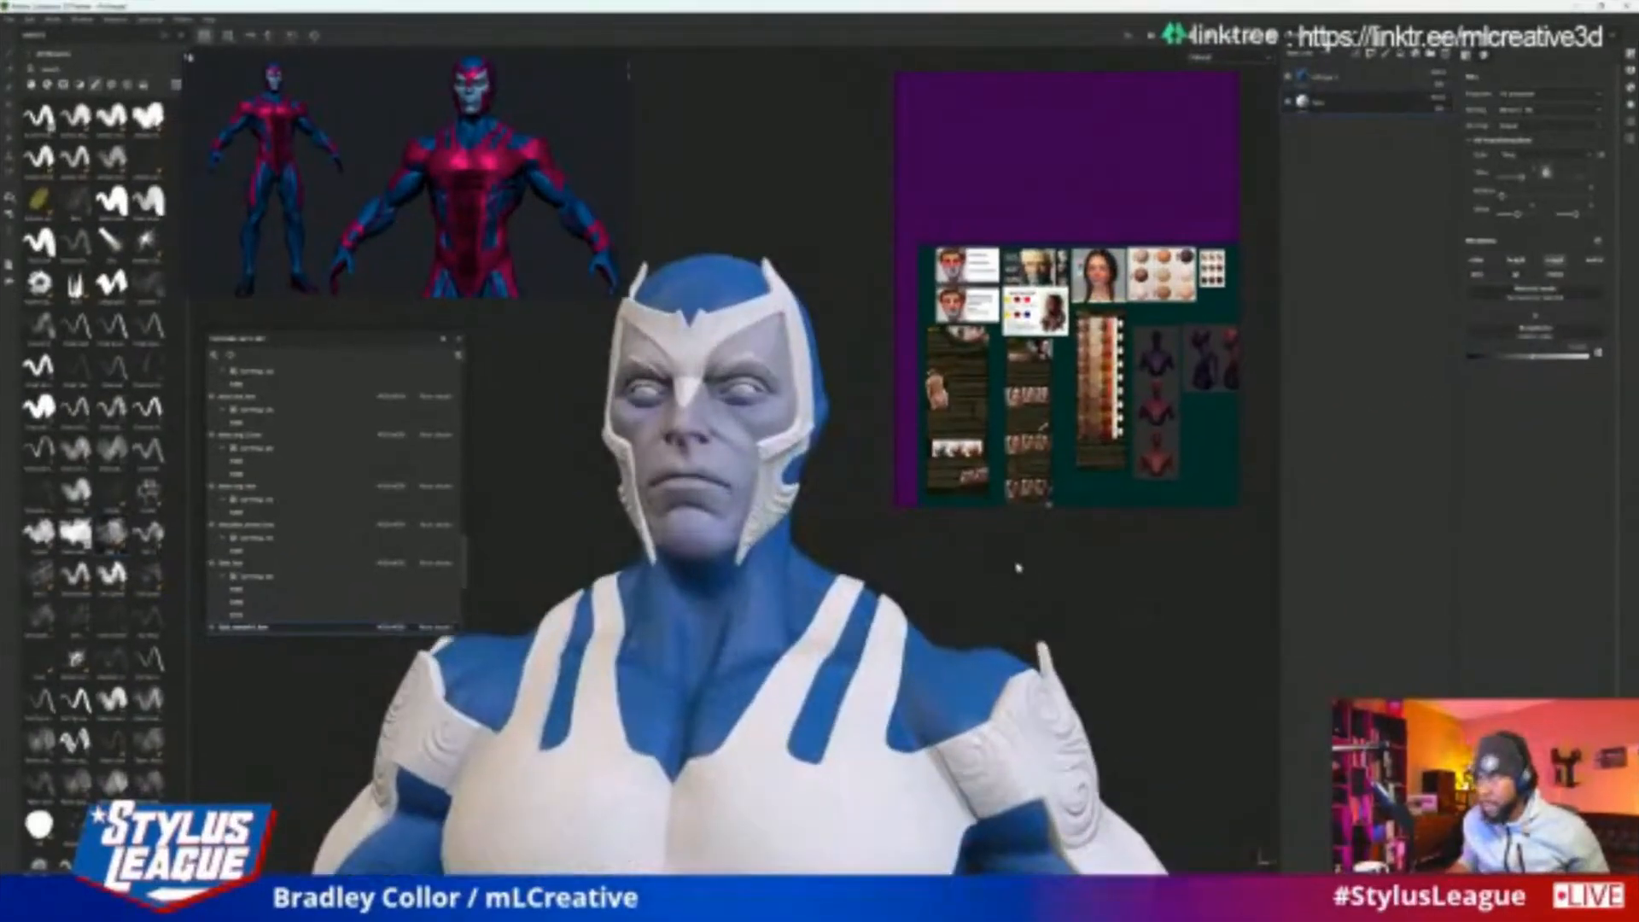
mouse_move(1017, 567)
alt+mouse_down()
mouse_move(977, 560)
mouse_move(1019, 563)
alt+mouse_up()
alt+right_drag(1019, 563, 1042, 535)
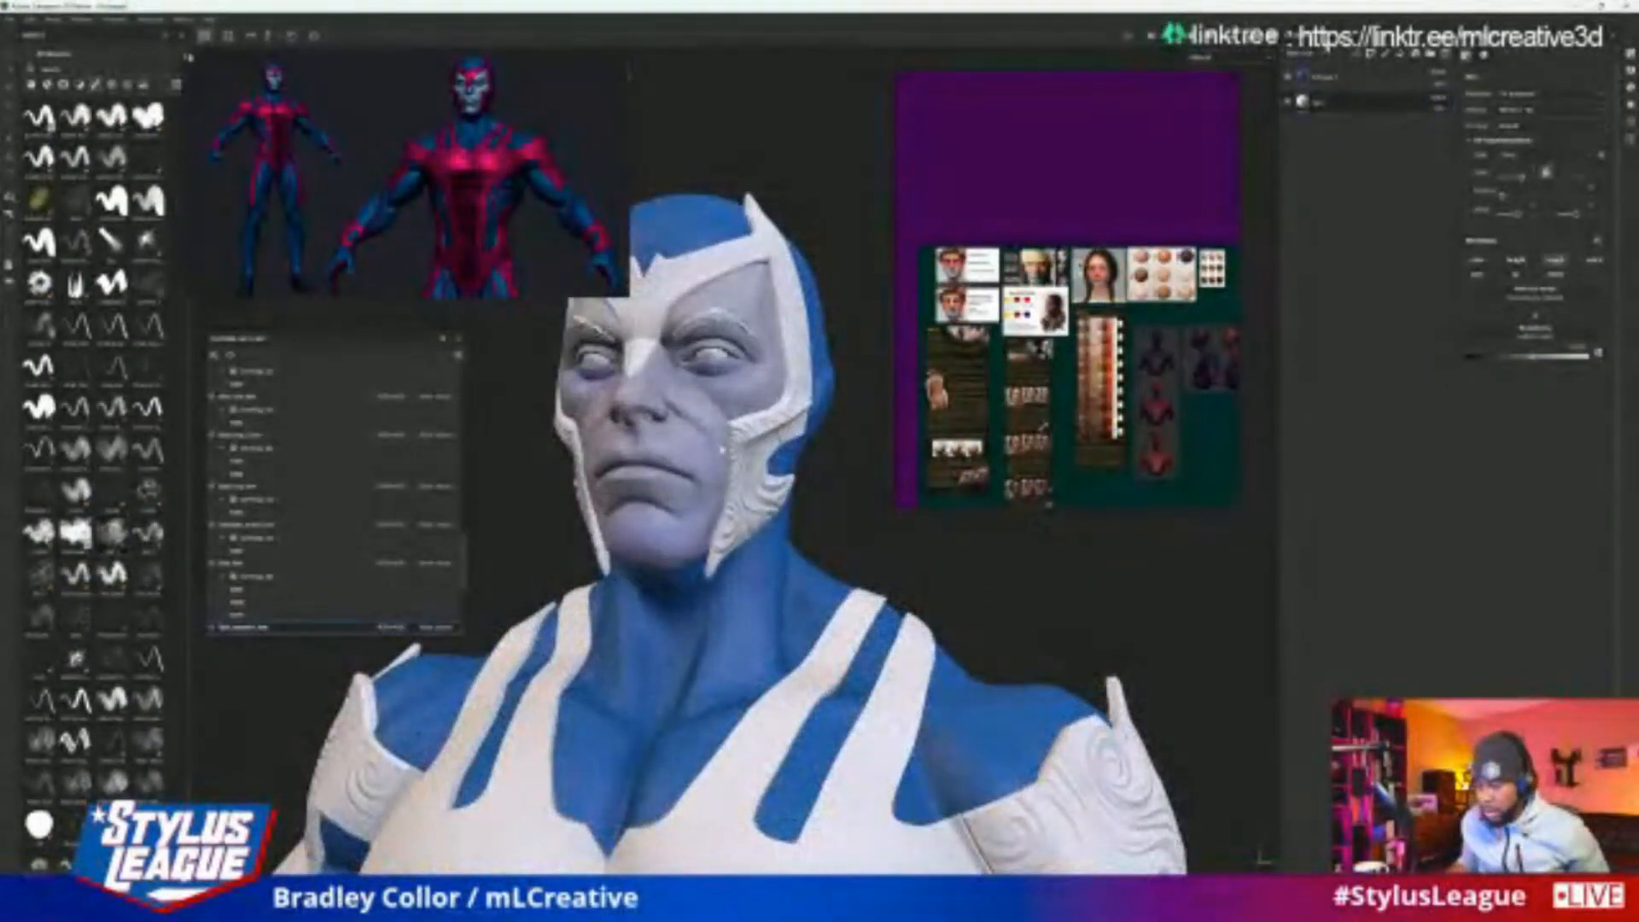
ctrl+alt+right_click(817, 367)
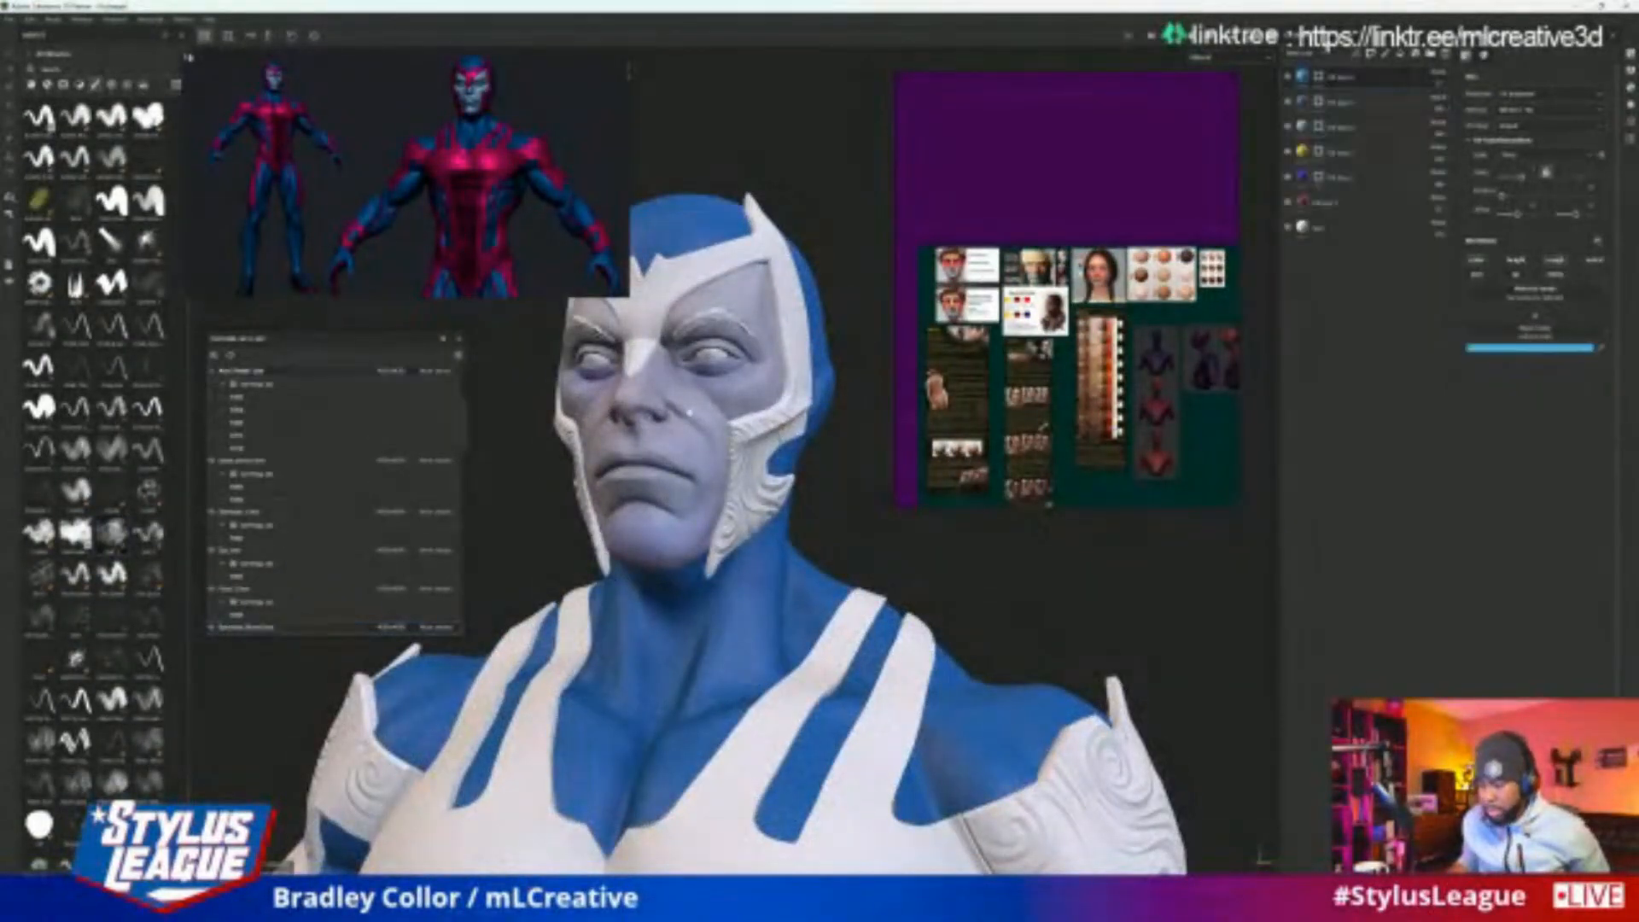
click(1257, 57)
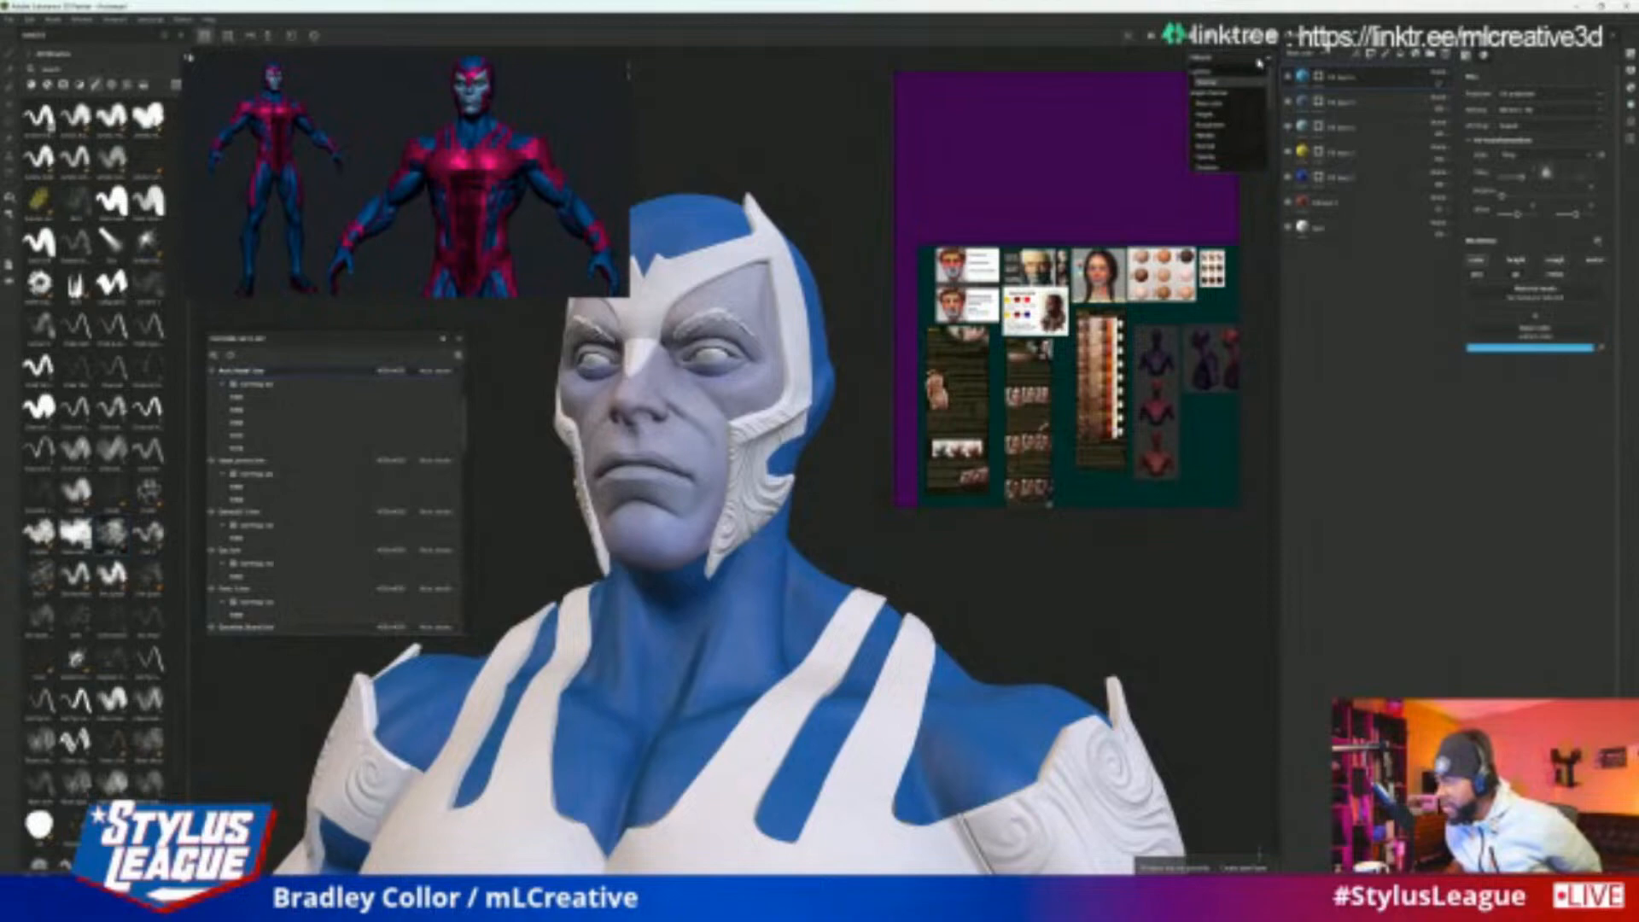
click(1212, 105)
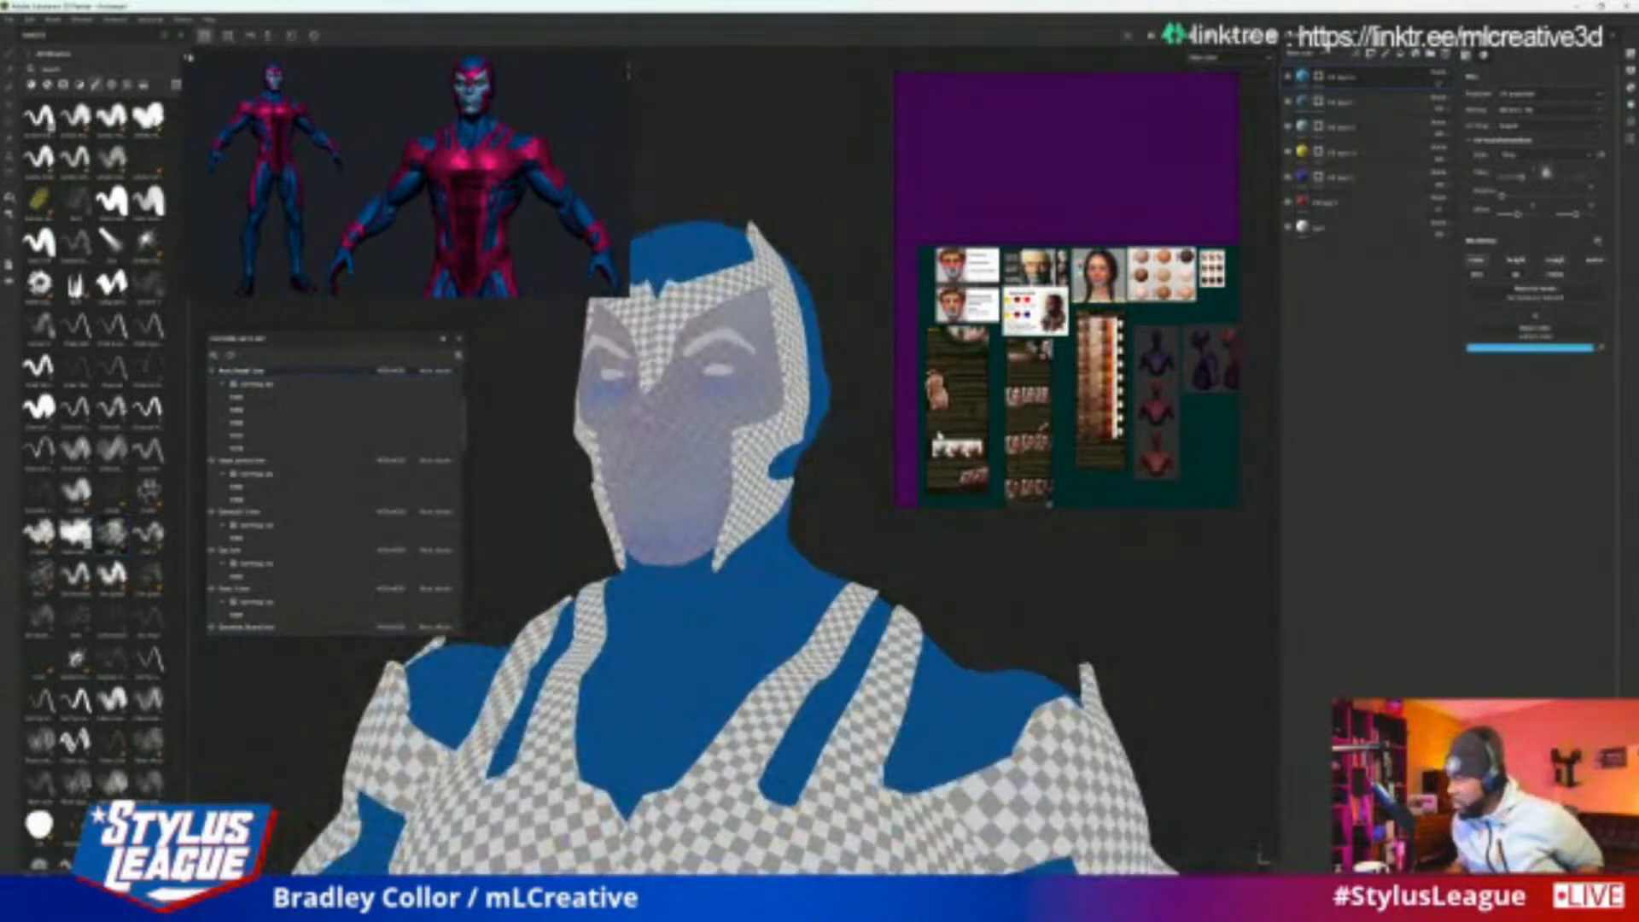
alt+drag(800, 490, 862, 501)
scroll(862, 501, up, 3)
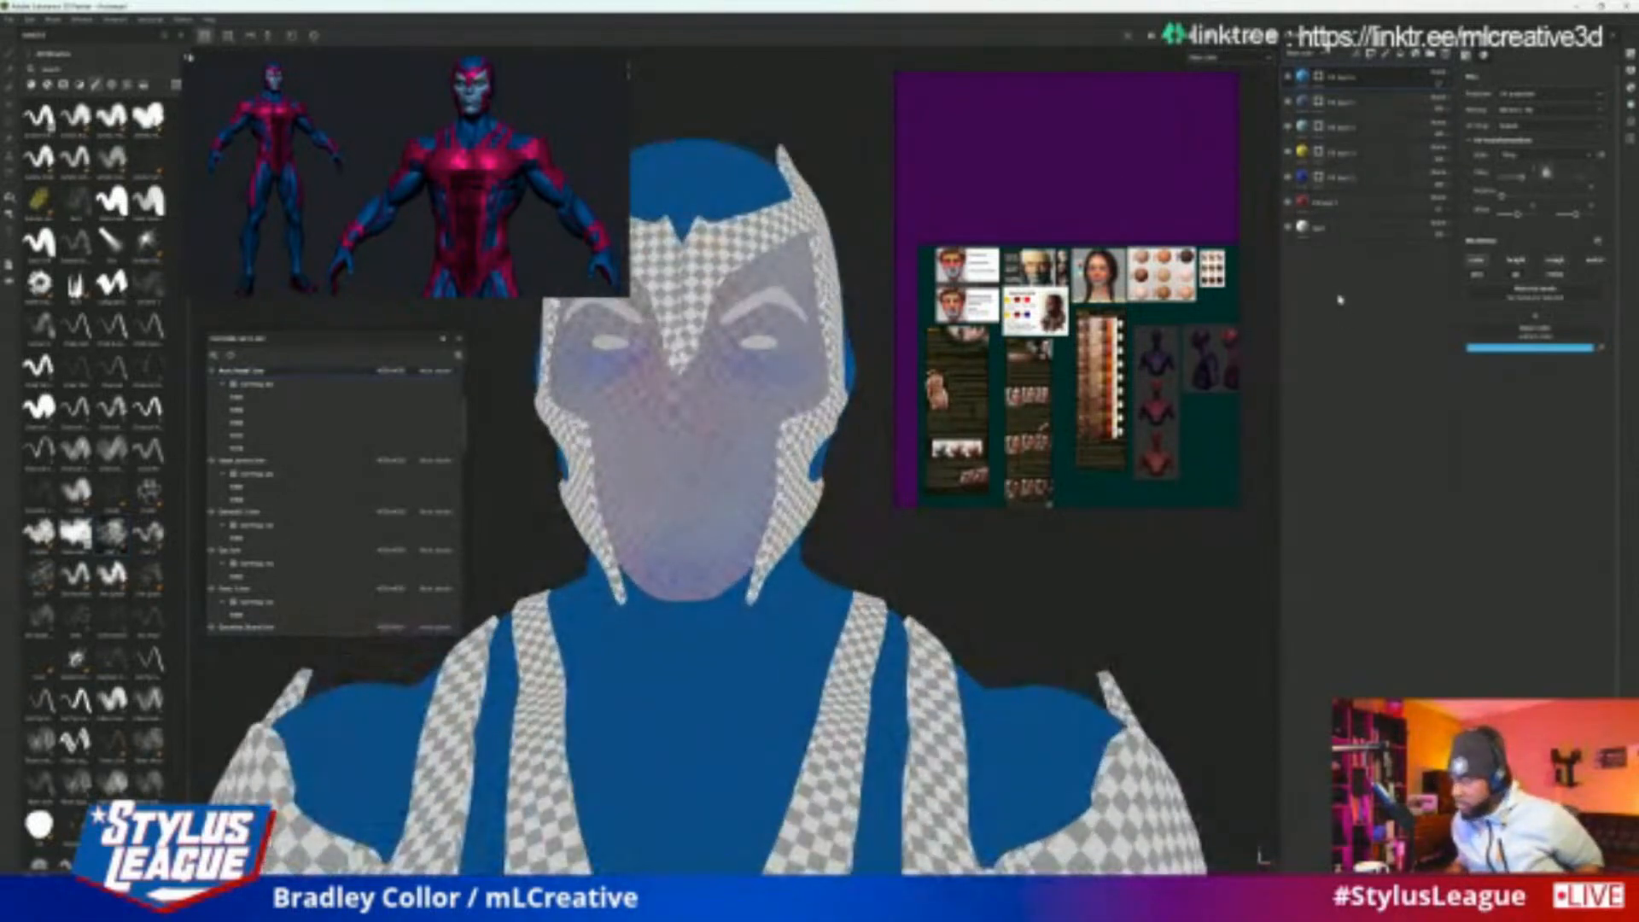
scroll(908, 433, down, 3)
alt+drag(900, 596, 1104, 666)
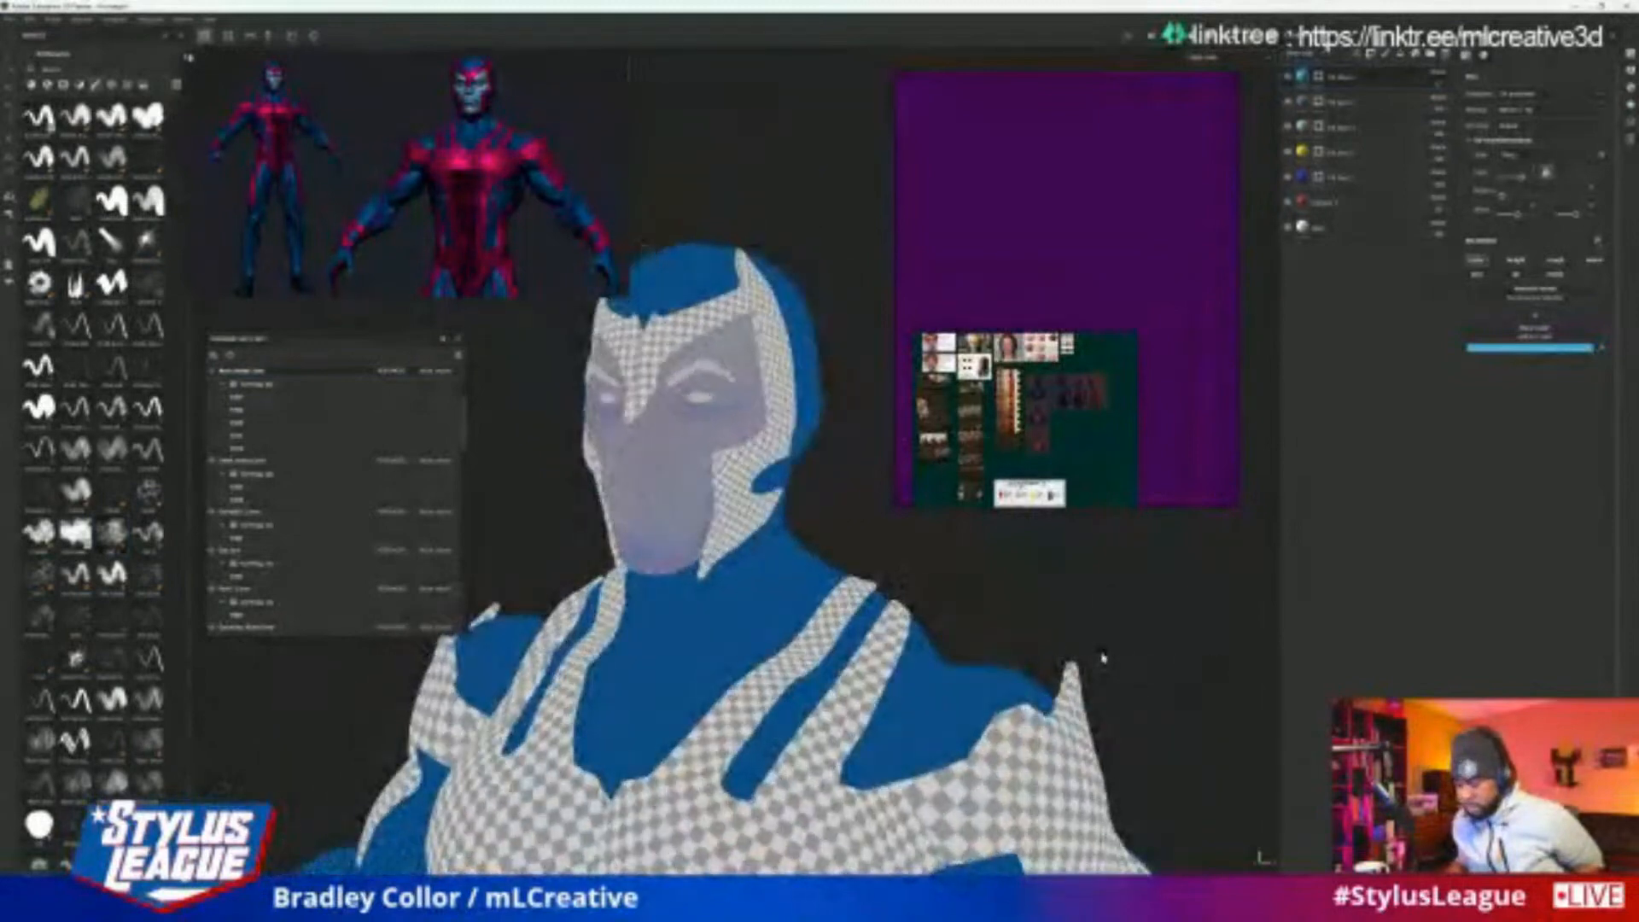
Set the layer stack's channel to Base color and return the viewport to the Material display
click(1304, 56)
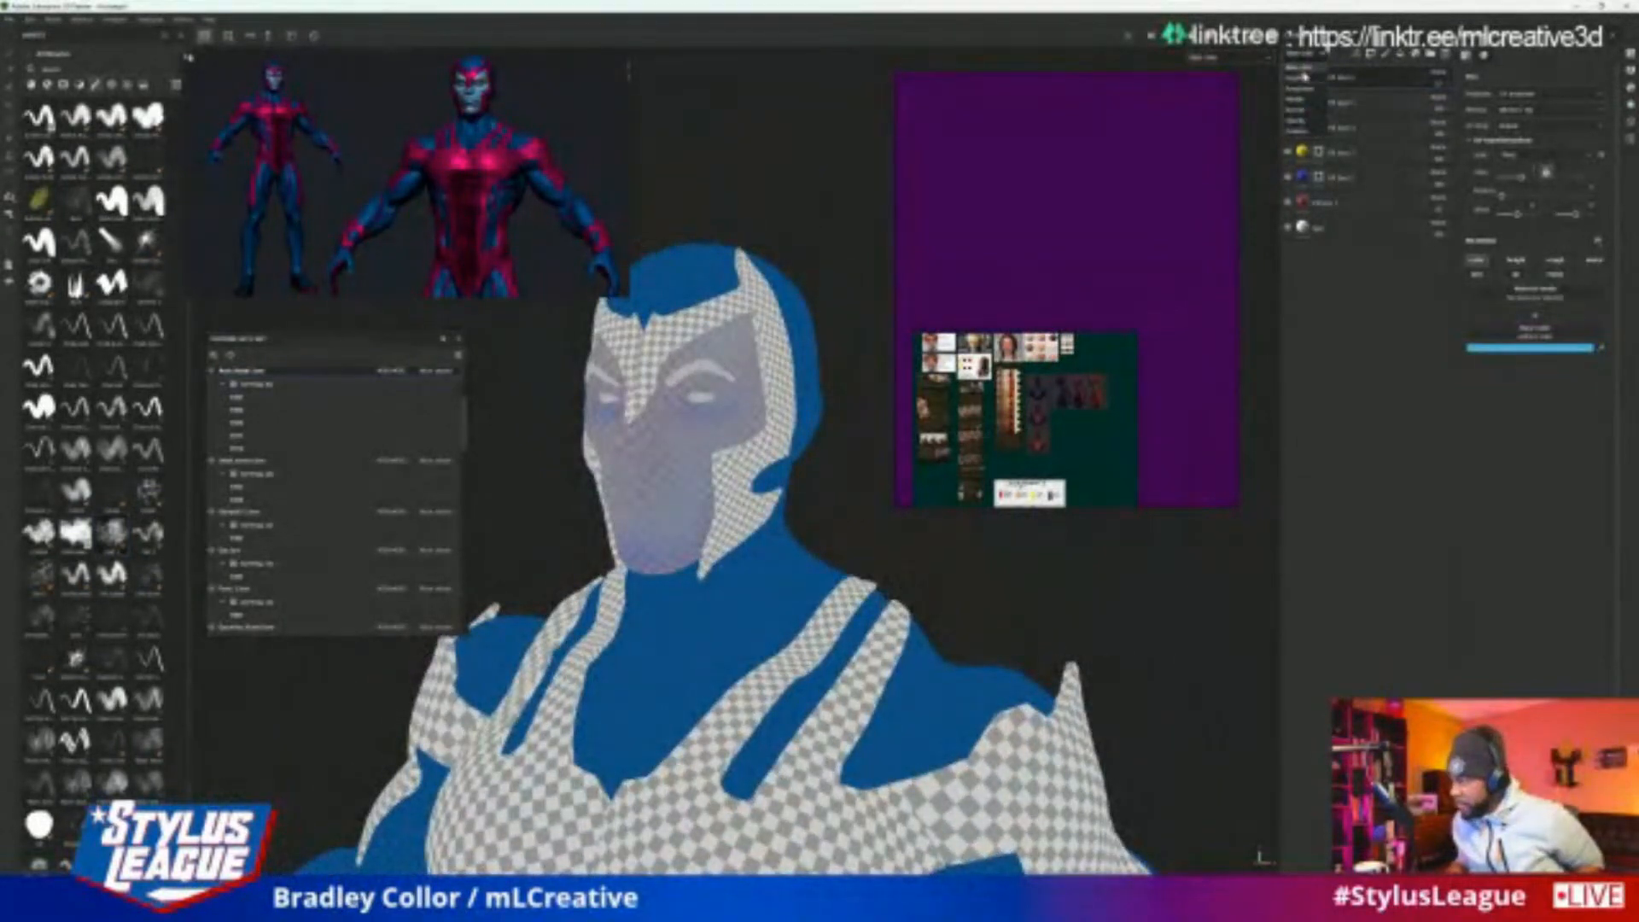
click(1306, 68)
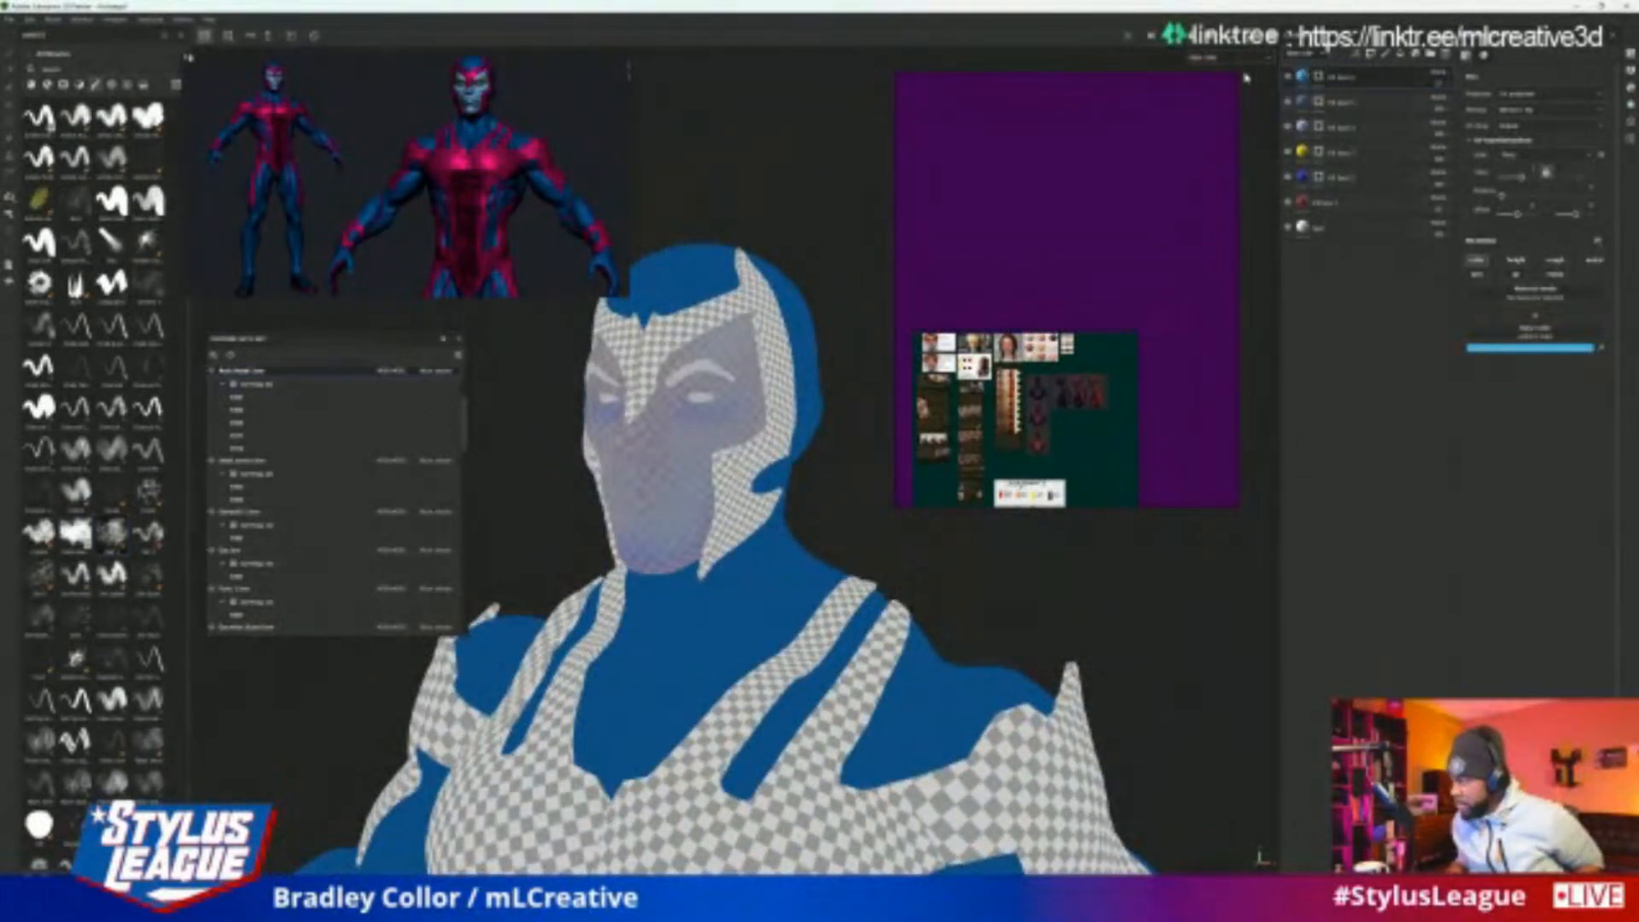
click(1240, 59)
click(1212, 78)
Examine the hero's blue and white suit on the head, shoulders, torso and arms from several angles
alt+right_drag(1101, 549, 990, 598)
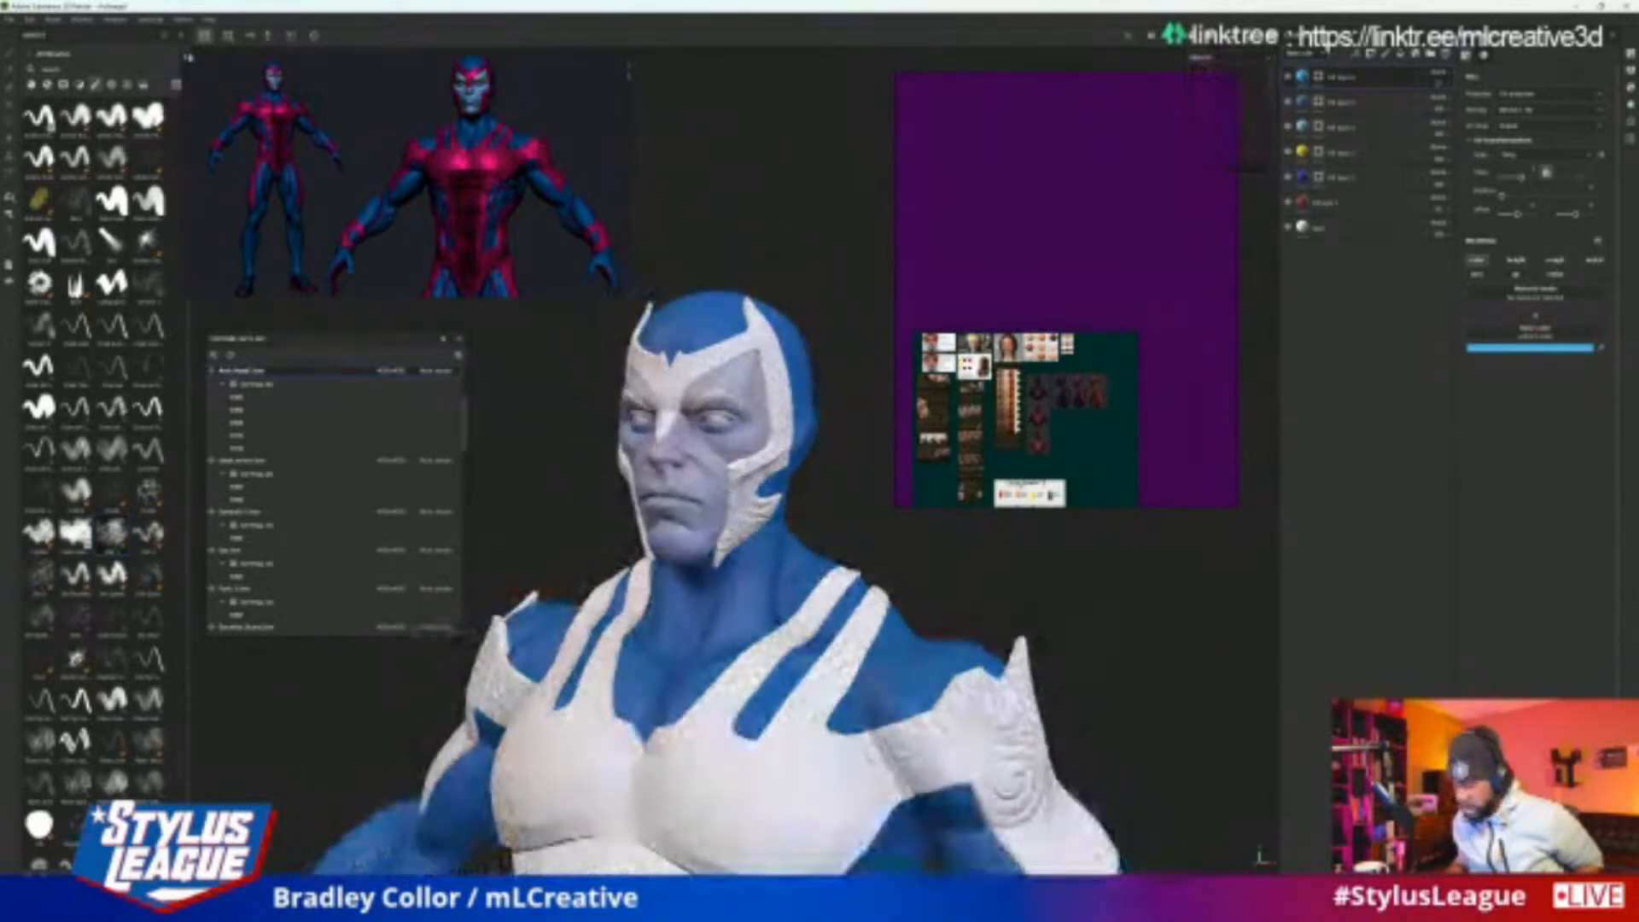
alt+drag(991, 653, 1072, 674)
alt+middle_drag(1073, 673, 1021, 571)
alt+right_drag(1021, 571, 1064, 637)
alt+drag(1064, 637, 802, 644)
alt+right_drag(802, 644, 867, 651)
alt+middle_drag(868, 651, 888, 757)
alt+drag(888, 757, 1120, 725)
alt+right_drag(973, 662, 1042, 658)
alt+drag(1042, 658, 1050, 615)
alt+right_drag(1050, 614, 974, 571)
alt+middle_drag(973, 571, 979, 585)
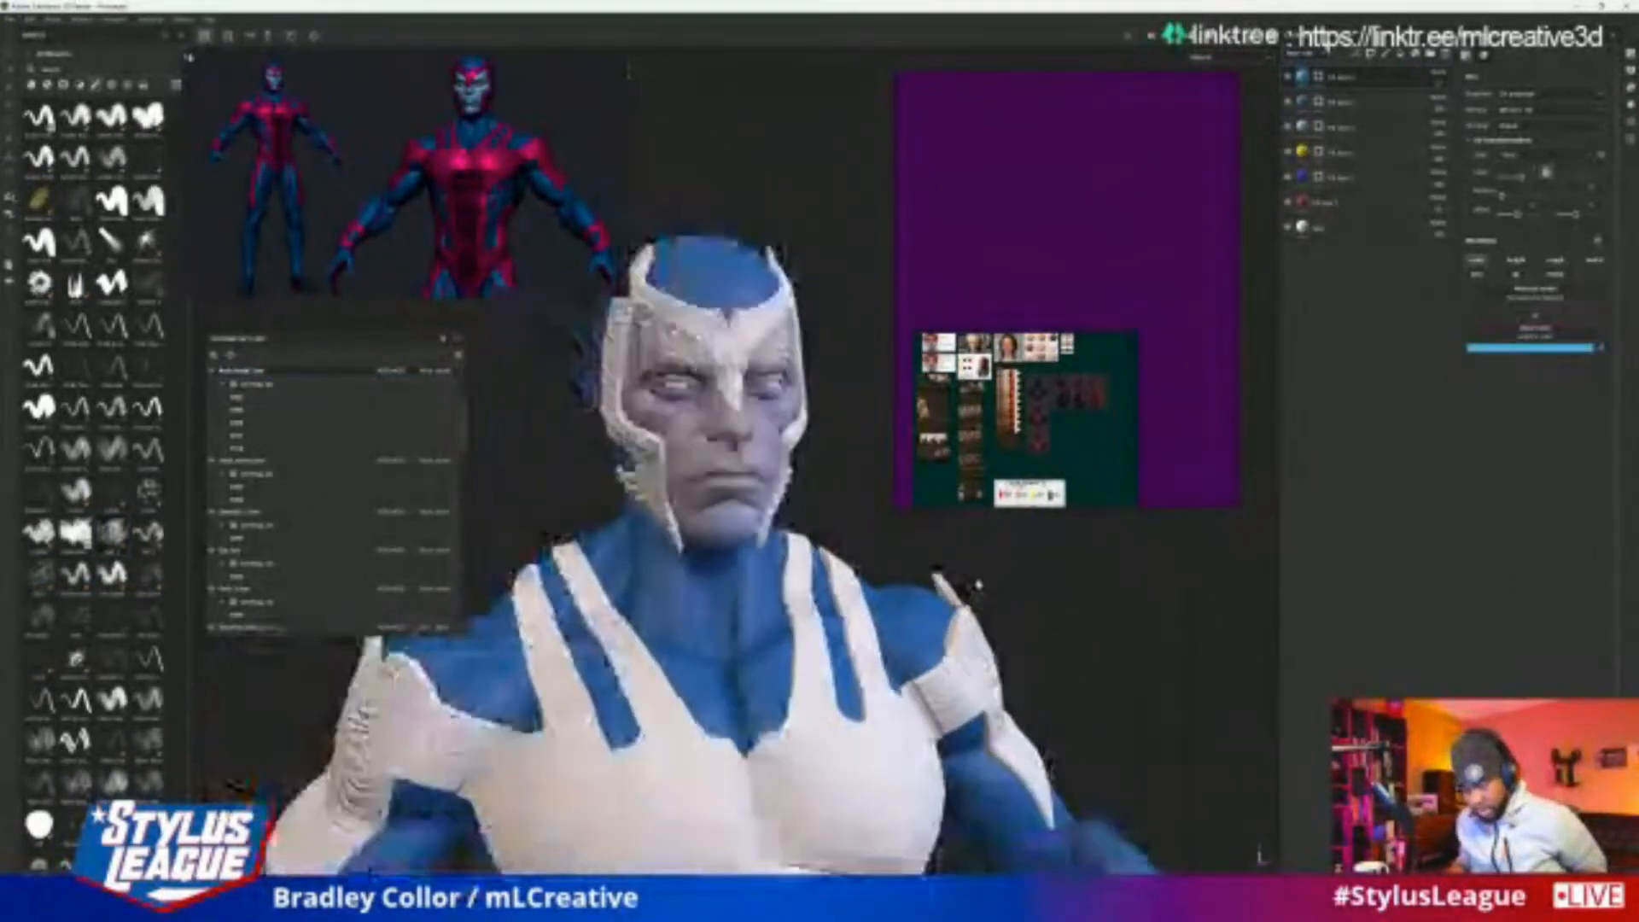
alt+drag(979, 585, 948, 534)
alt+right_drag(948, 534, 884, 502)
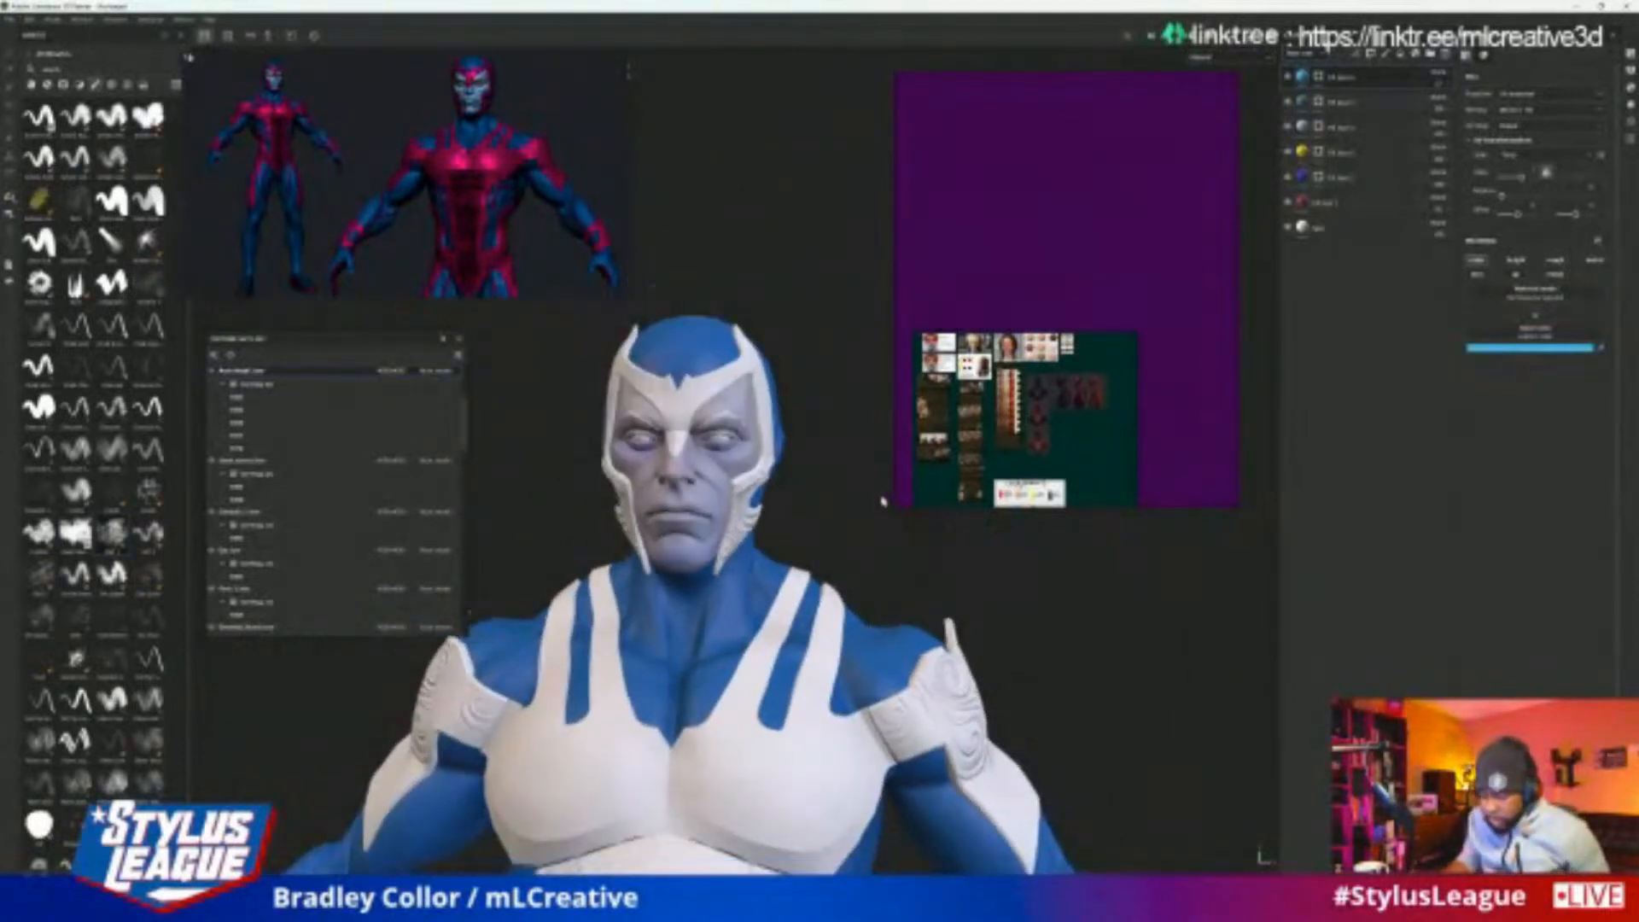
alt+middle_drag(781, 566, 786, 410)
alt+right_drag(786, 410, 796, 478)
mouse_move(981, 691)
alt+mouse_down()
mouse_move(909, 683)
mouse_move(968, 676)
alt+mouse_up()
alt+right_drag(968, 676, 984, 662)
alt+drag(983, 662, 931, 668)
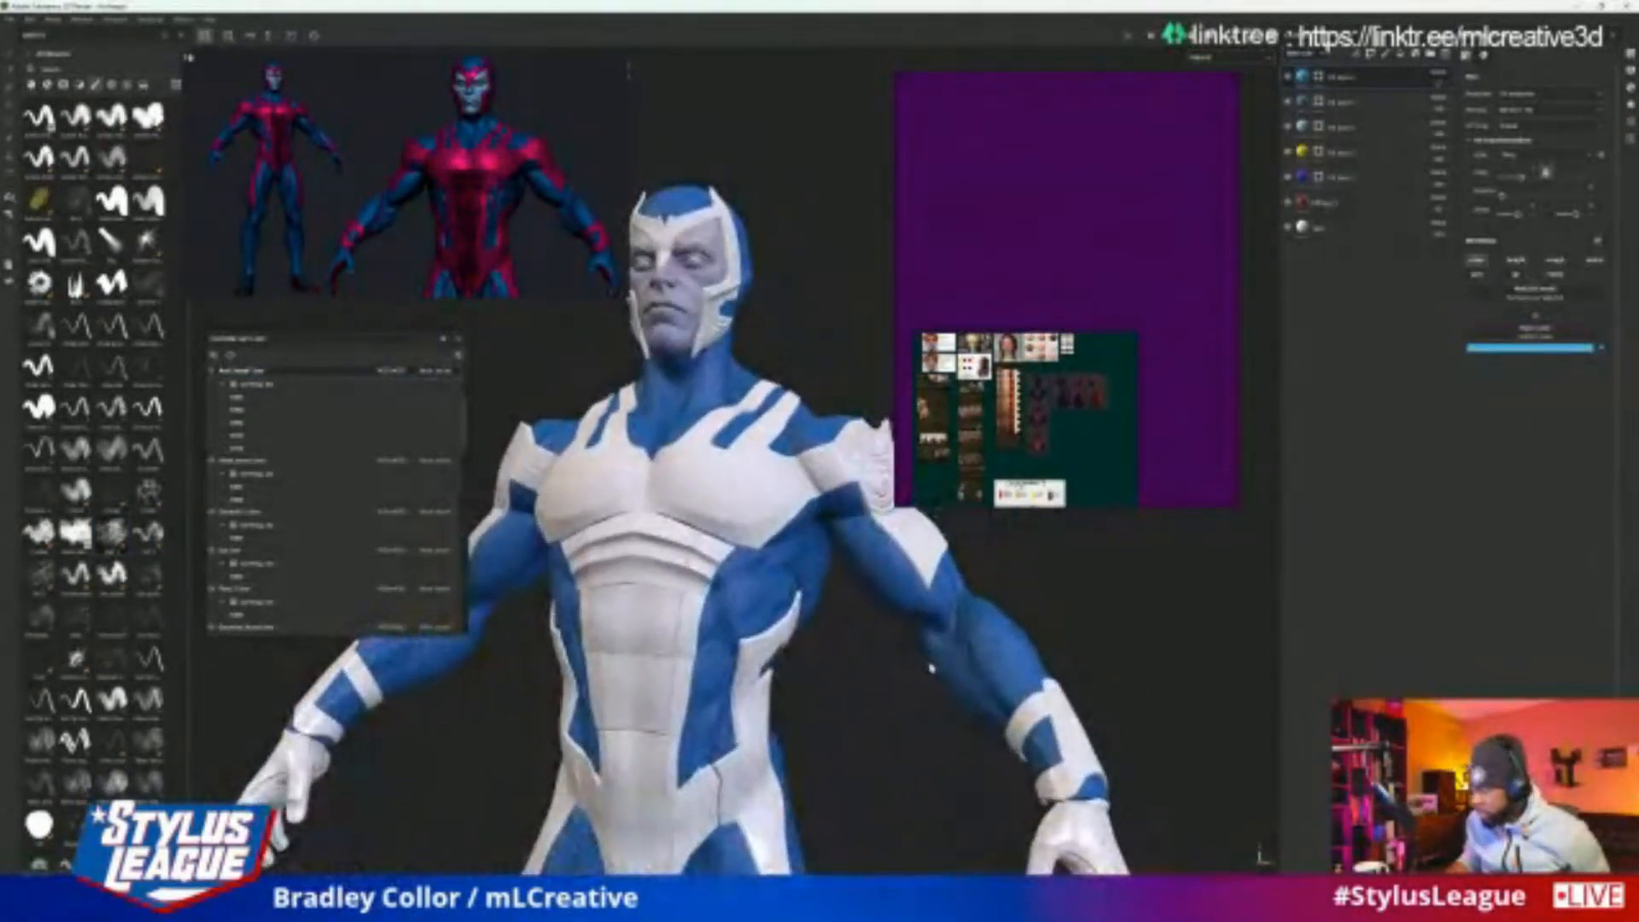
alt+drag(876, 616, 930, 613)
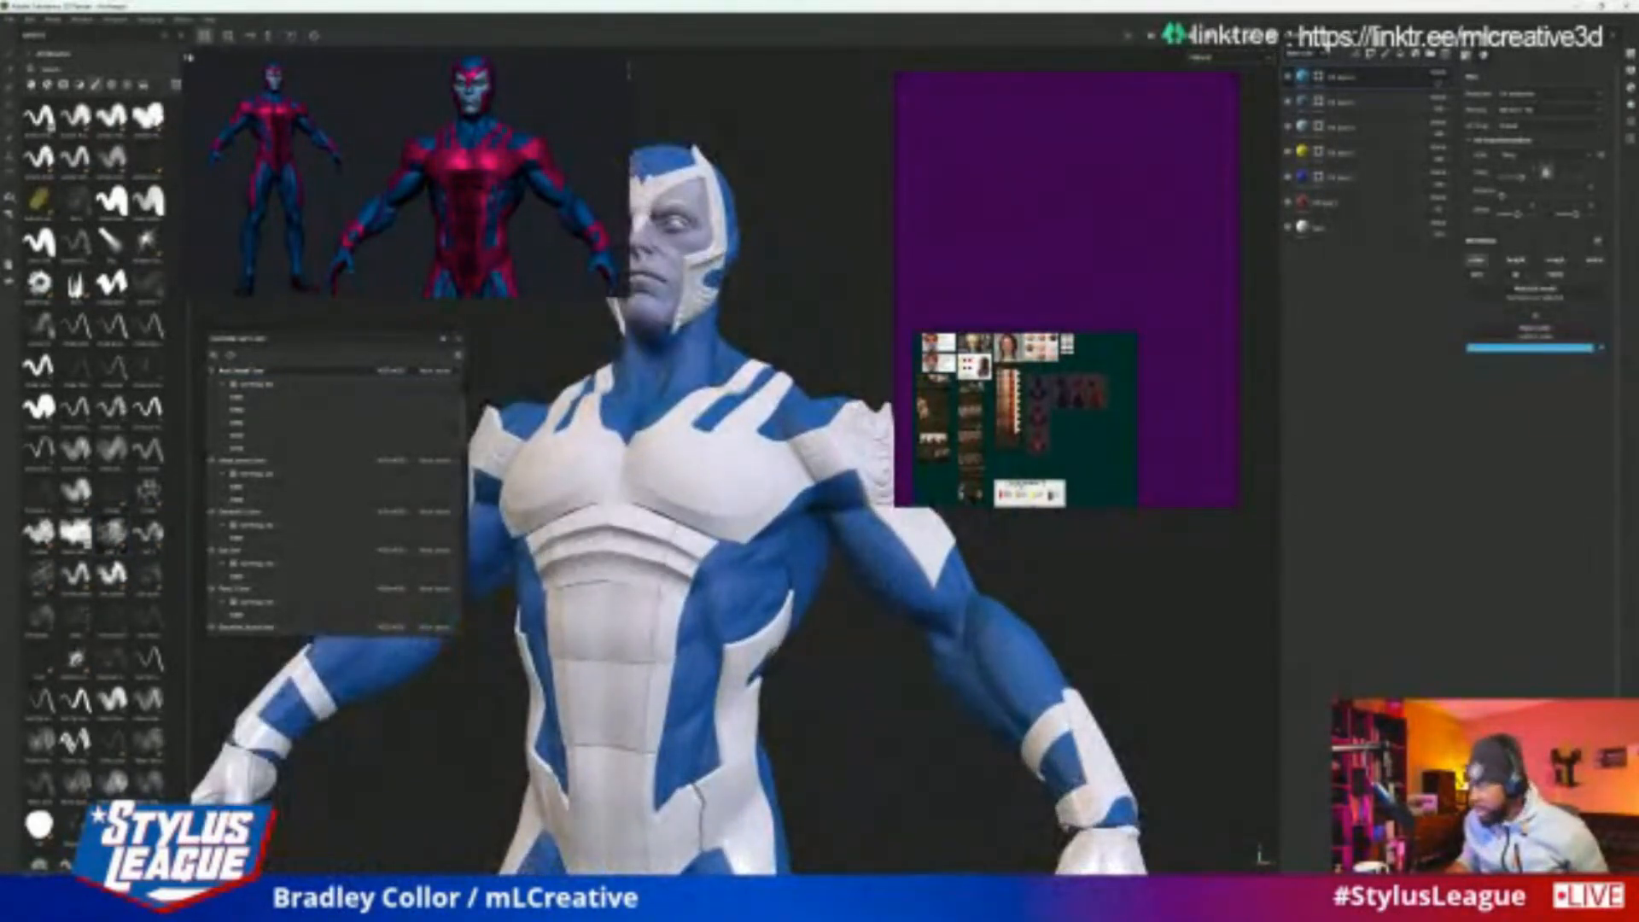
Select the texture set of the blue suit area at the hero's waist and add a new layer to it
ctrl+alt+right_click(749, 587)
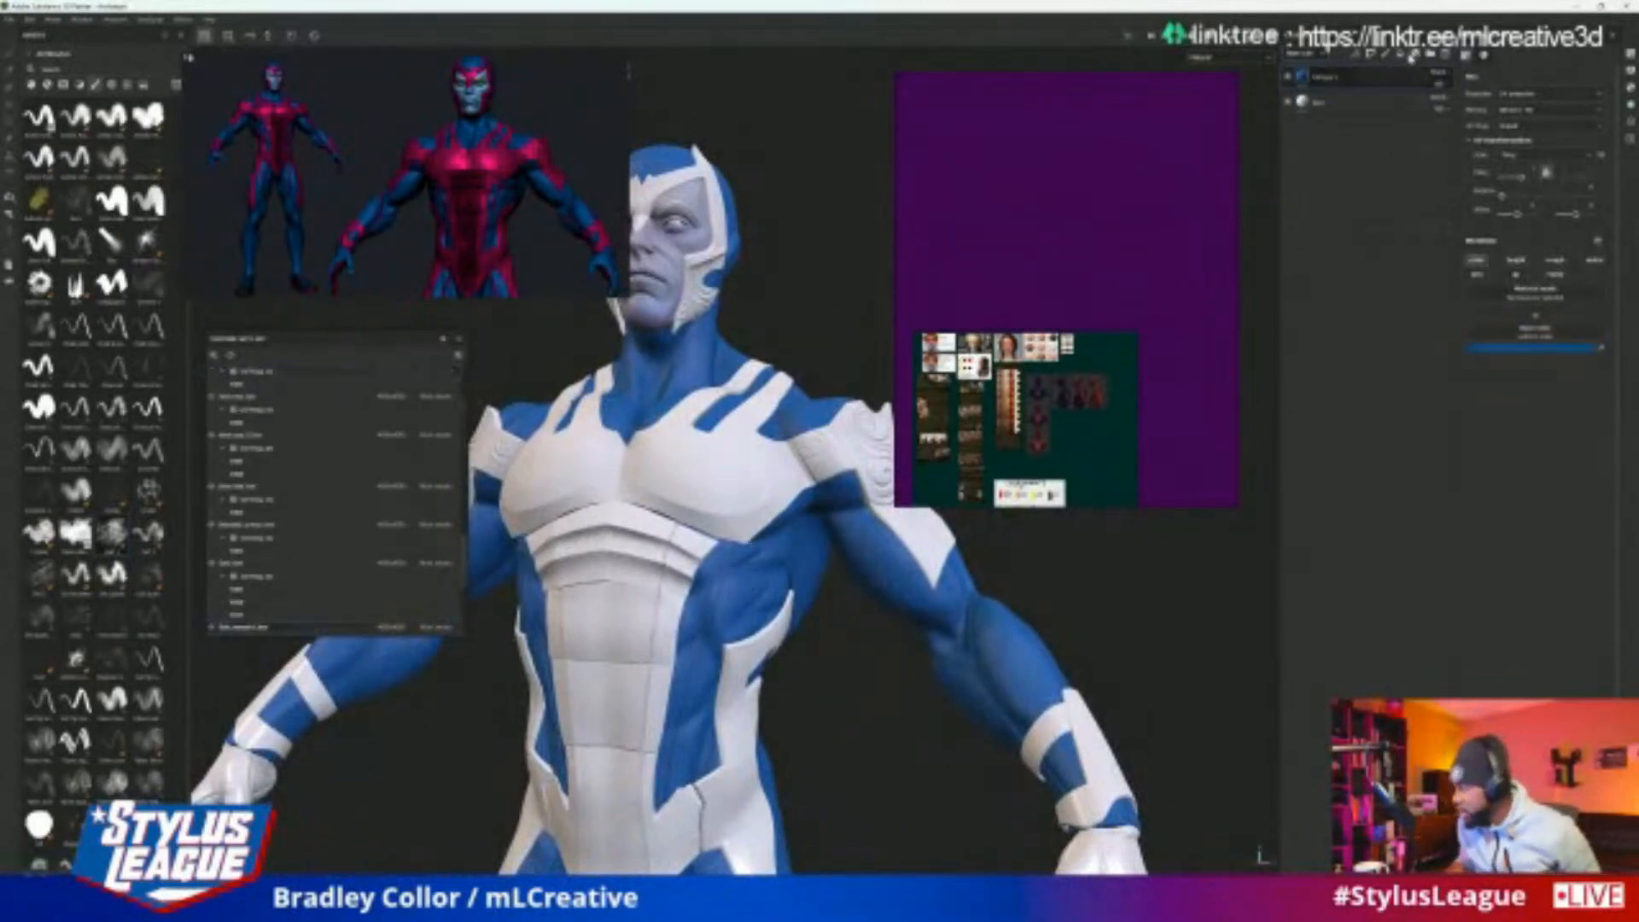
click(1401, 55)
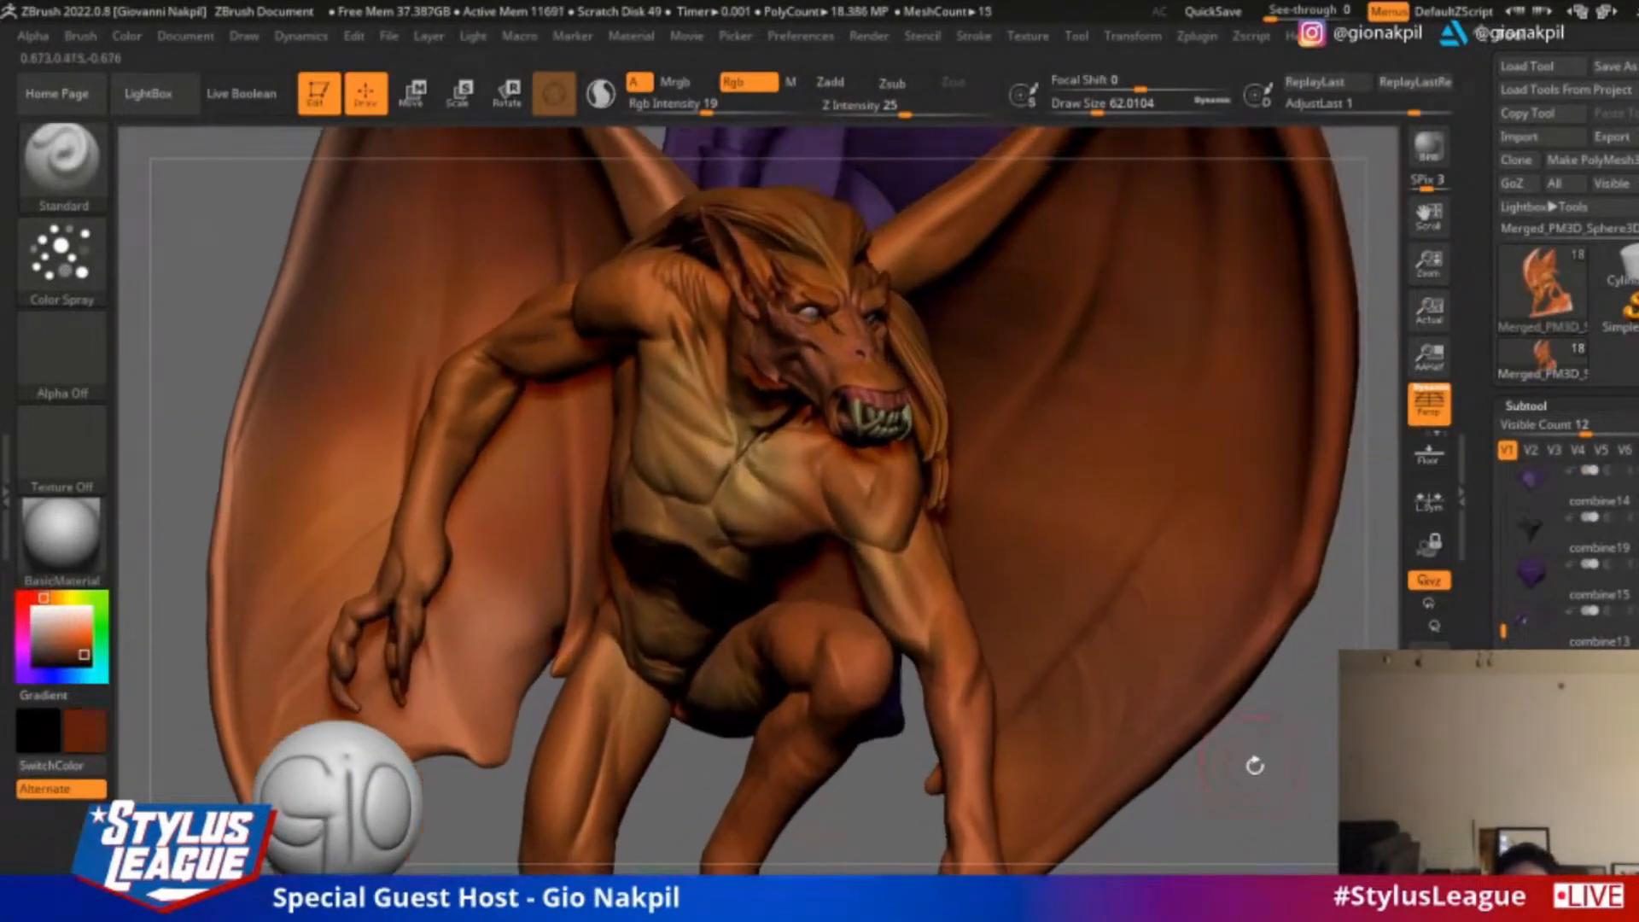
In ZBrush, sample a light tan, set the draw size to about 37 and paint the creature's chest and shoulder at Rgb Intensity 19
drag(1255, 765, 1272, 764)
key(c)
key(s)
drag(739, 458, 726, 457)
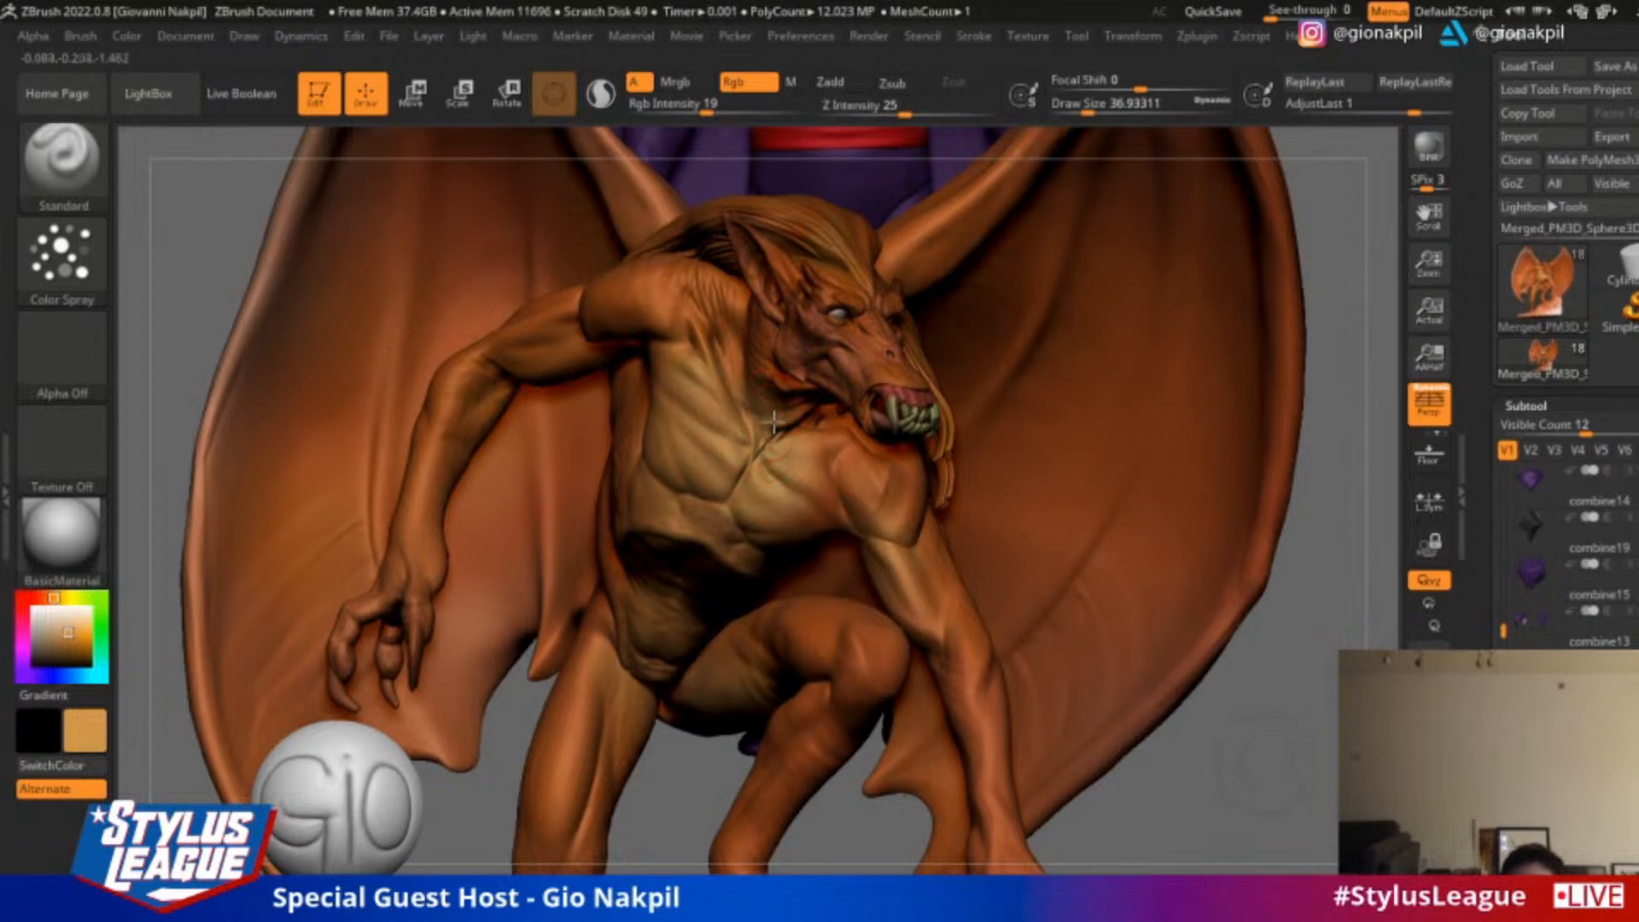
drag(1332, 322, 802, 400)
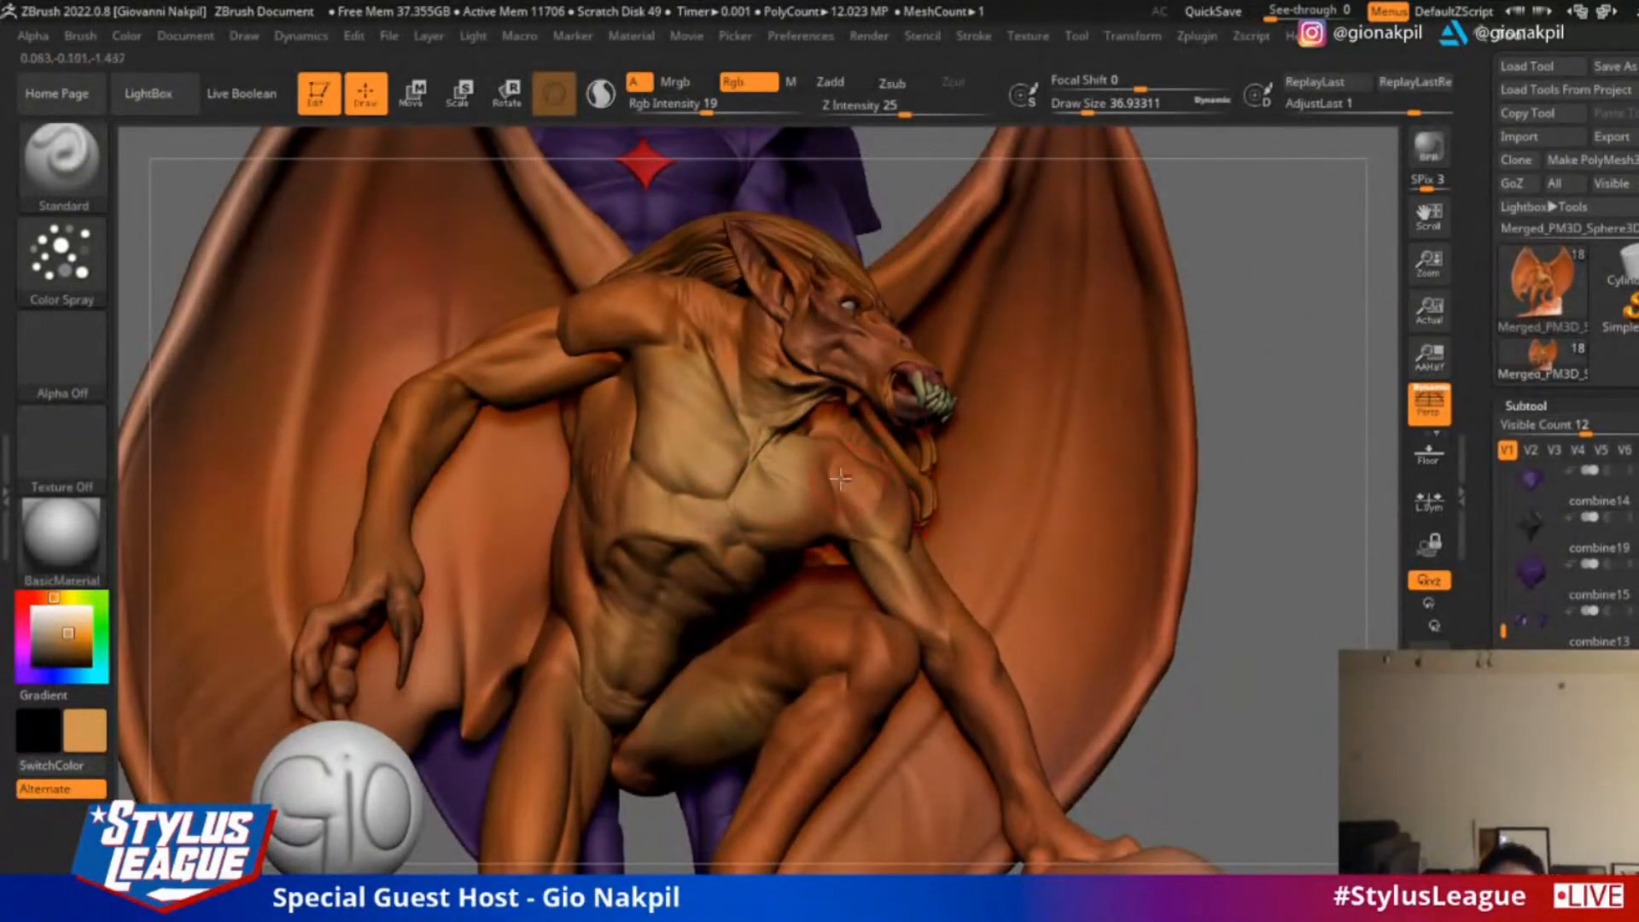
drag(1288, 351, 771, 470)
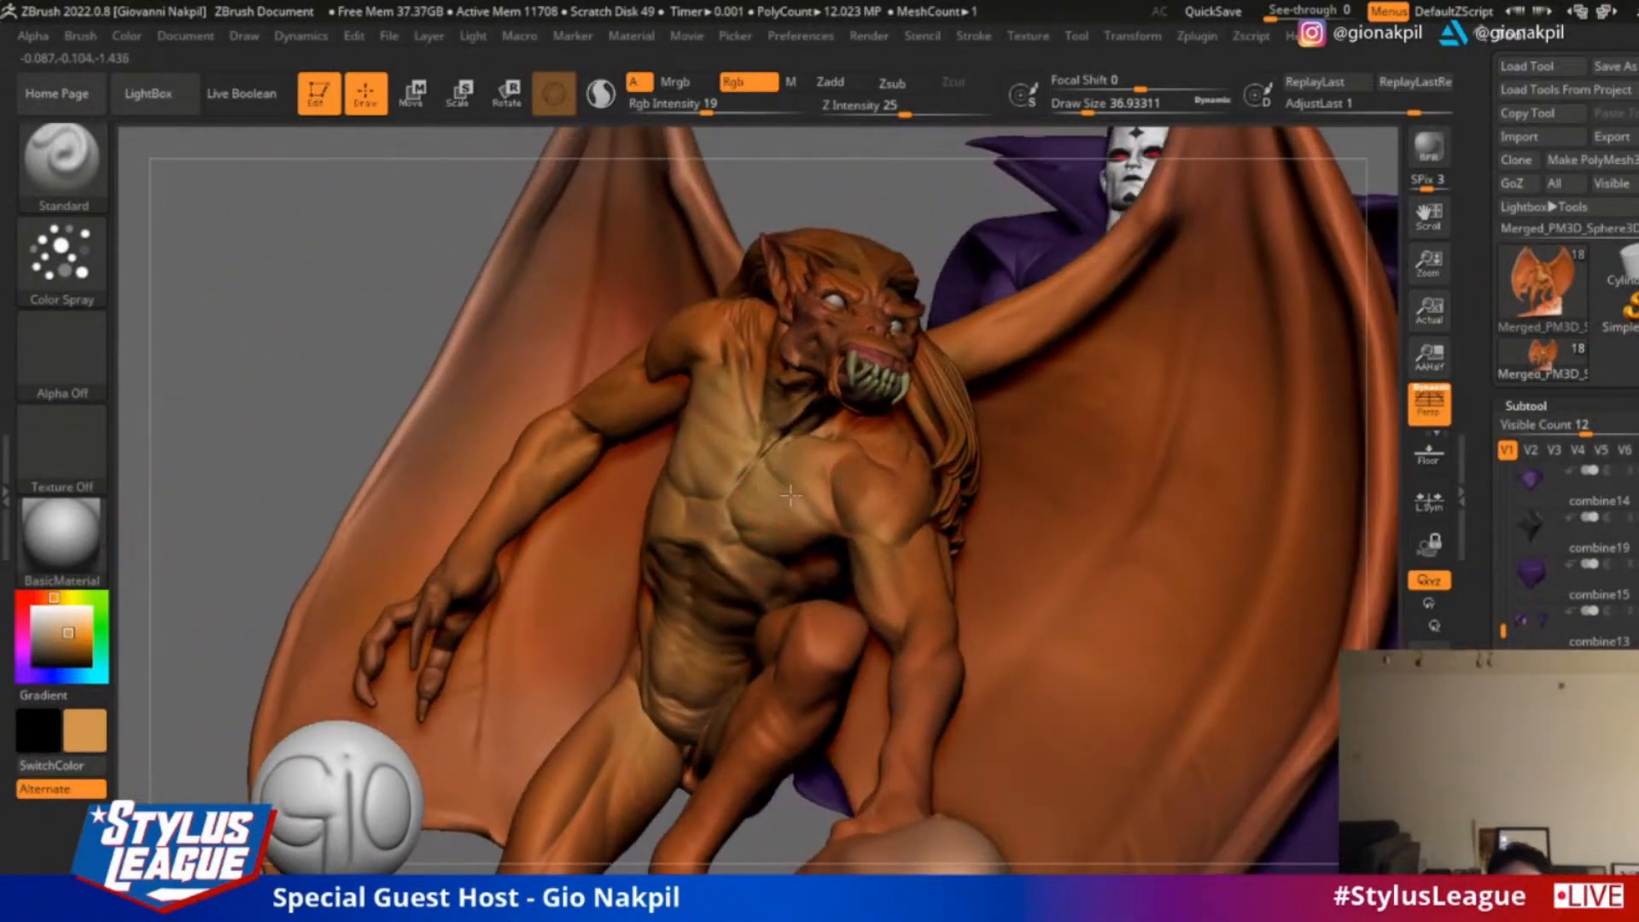
Extend the soft tan colouring over the creature's abdomen, arms and inner thigh
drag(324, 339, 1227, 322)
alt+drag(1289, 251, 1324, 444)
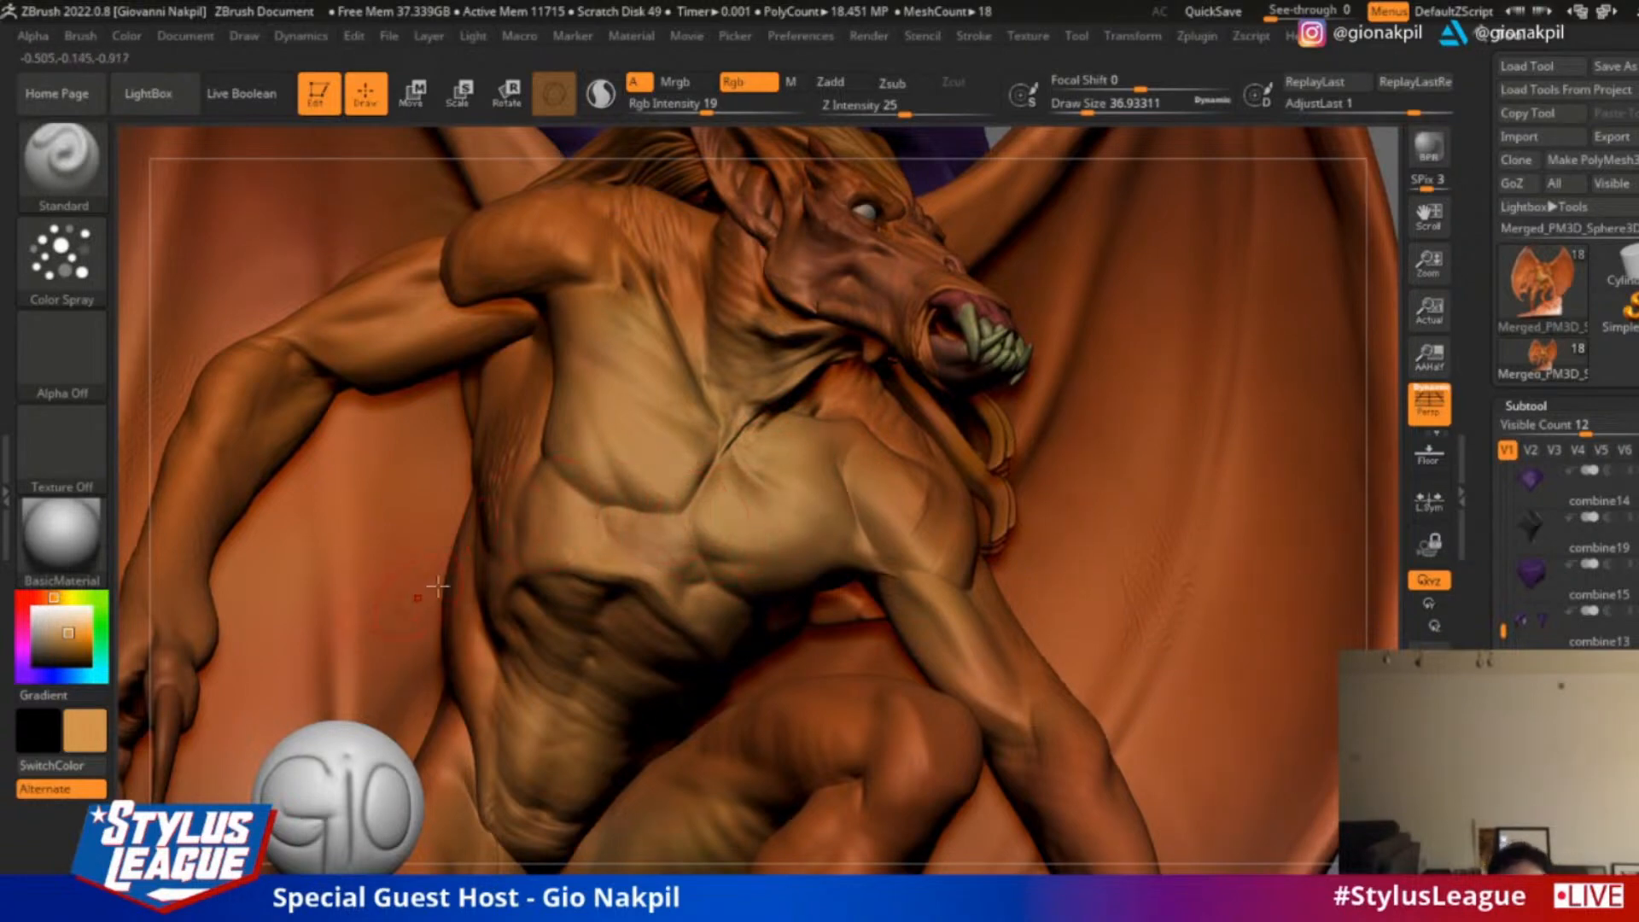
drag(1390, 168, 1330, 176)
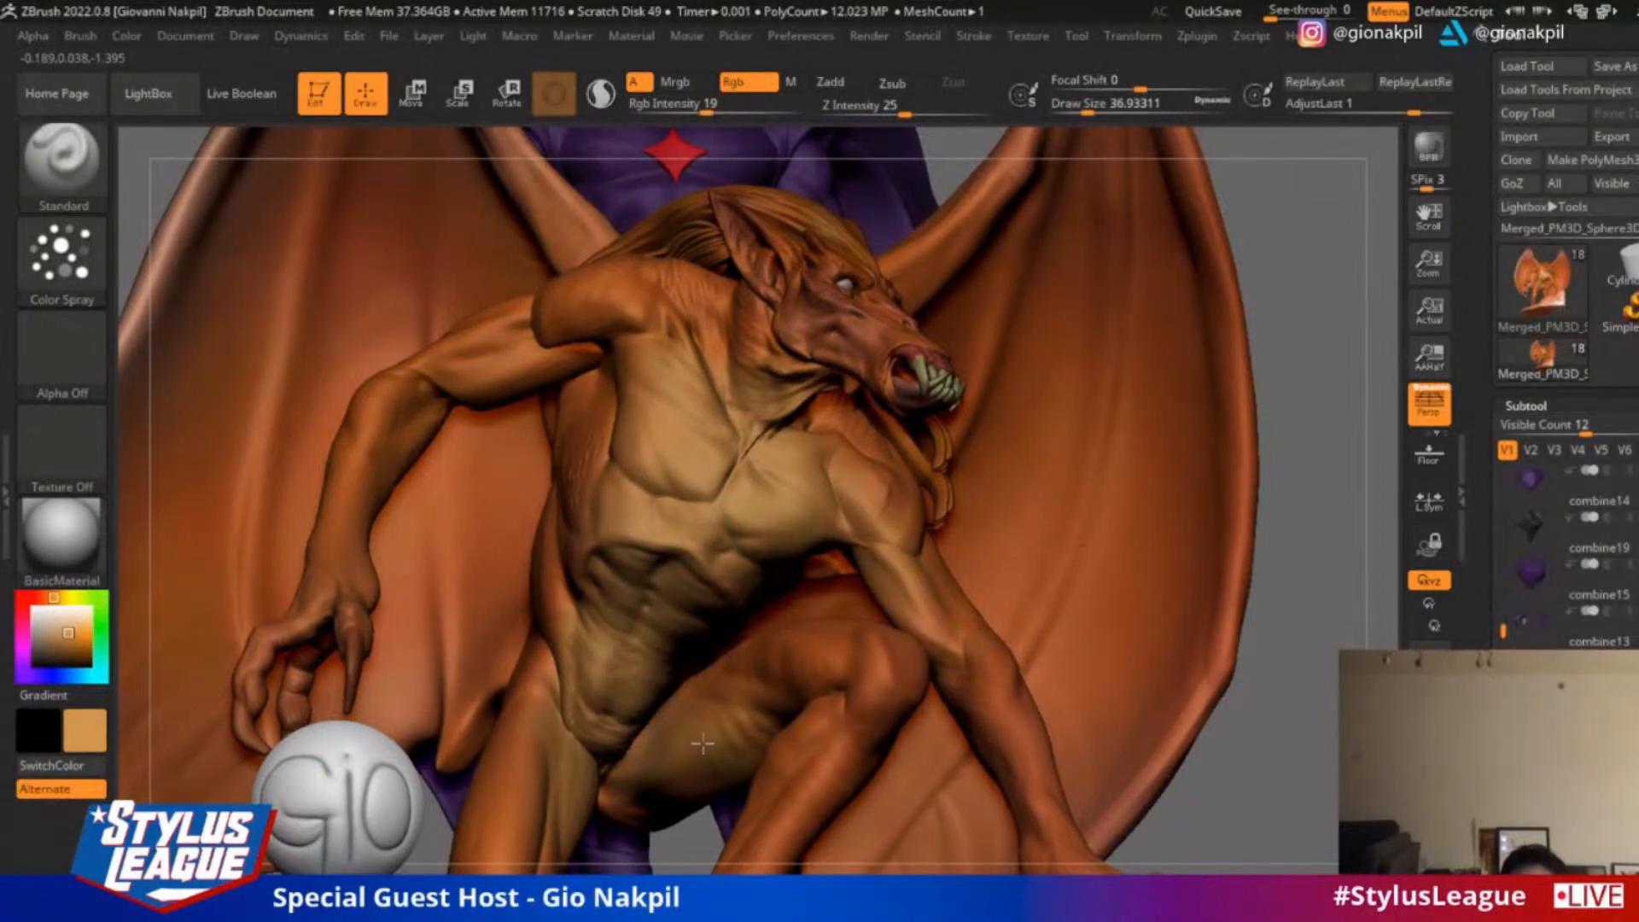
drag(1369, 322, 1395, 339)
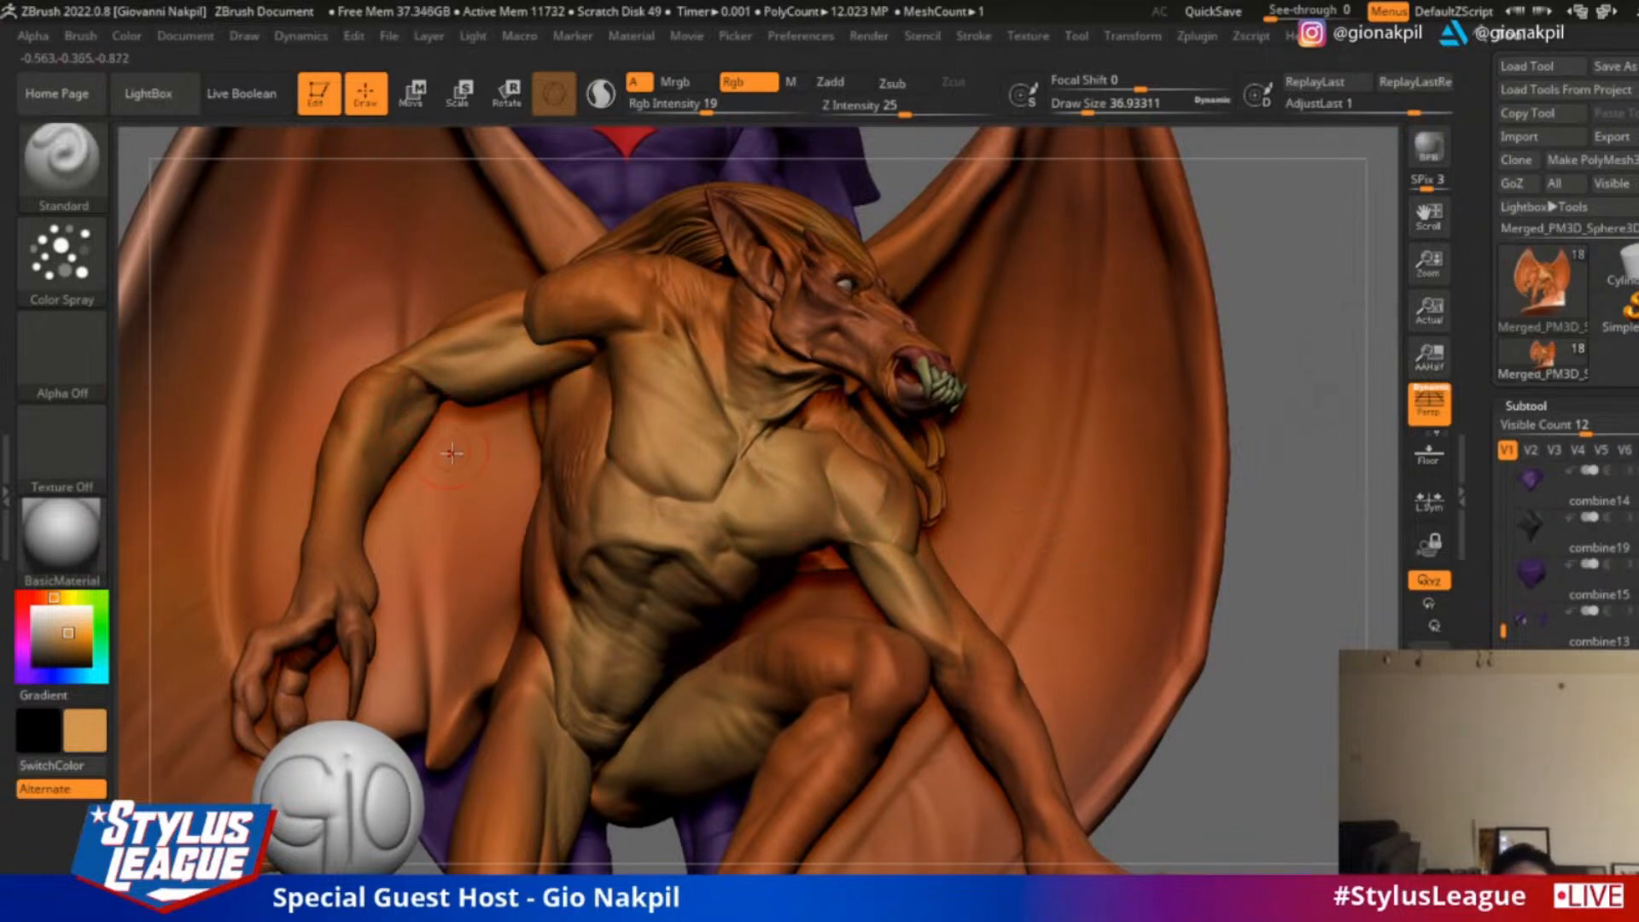
Sample the saturated orange skin colour and set the draw size to about 20
mouse_move(1273, 373)
alt+mouse_down()
mouse_move(1264, 333)
mouse_move(1246, 416)
mouse_move(1148, 416)
alt+mouse_up()
key(c)
key(s)
drag(911, 302, 908, 302)
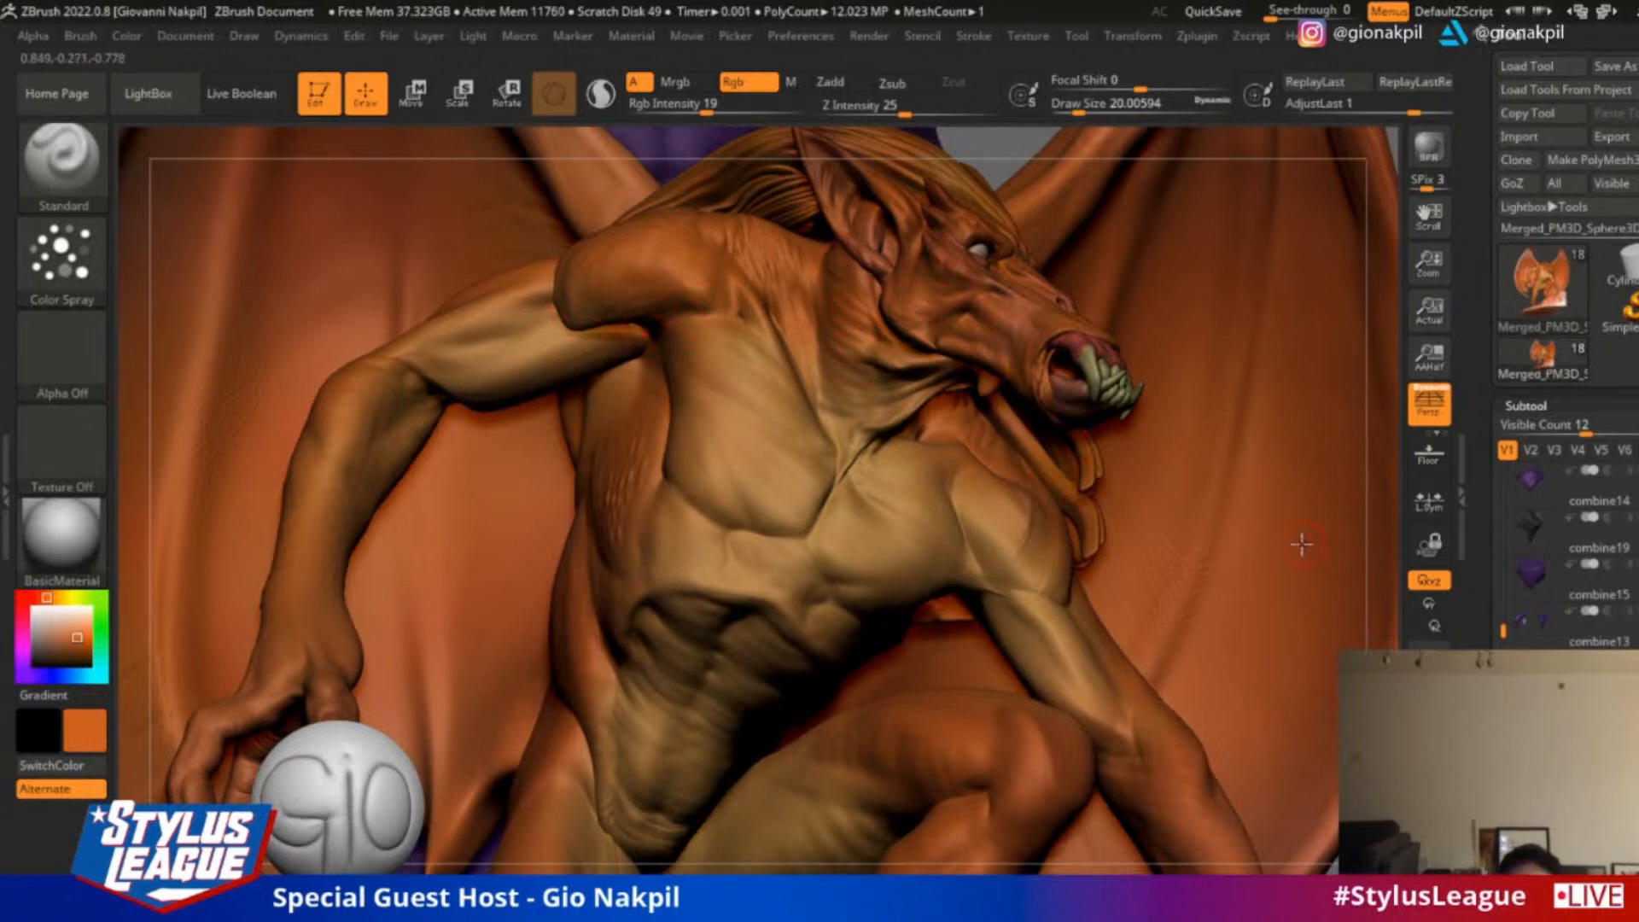
Sample a muted red, tint the lower edge of the creature's chest muscles and enlarge the draw size to about 30.7
key(c)
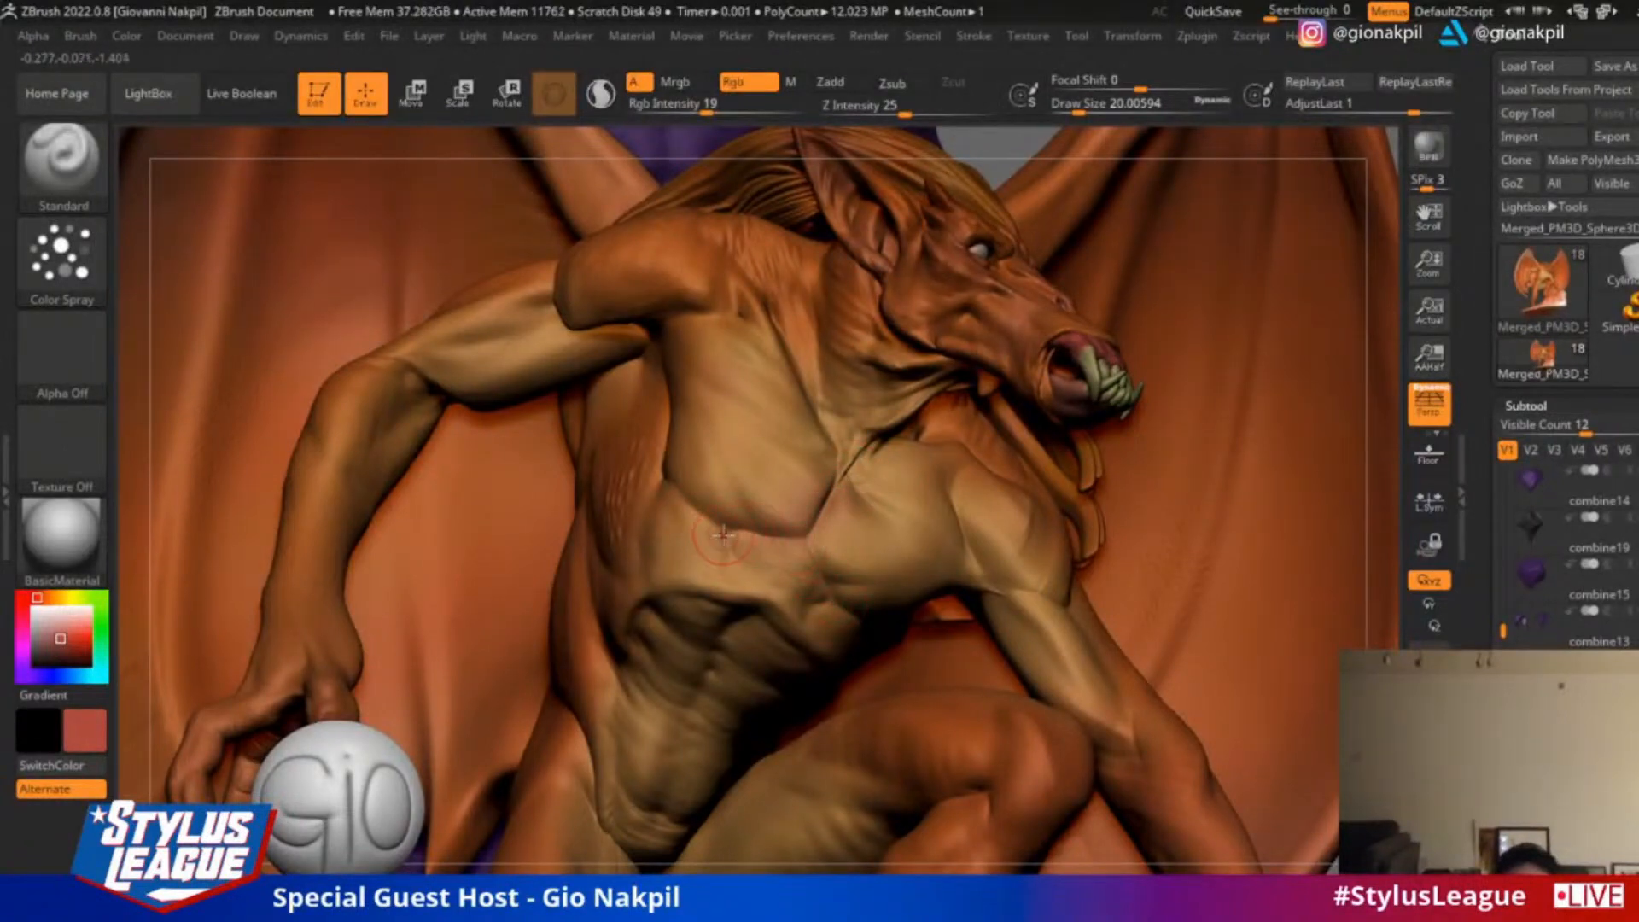
key(])
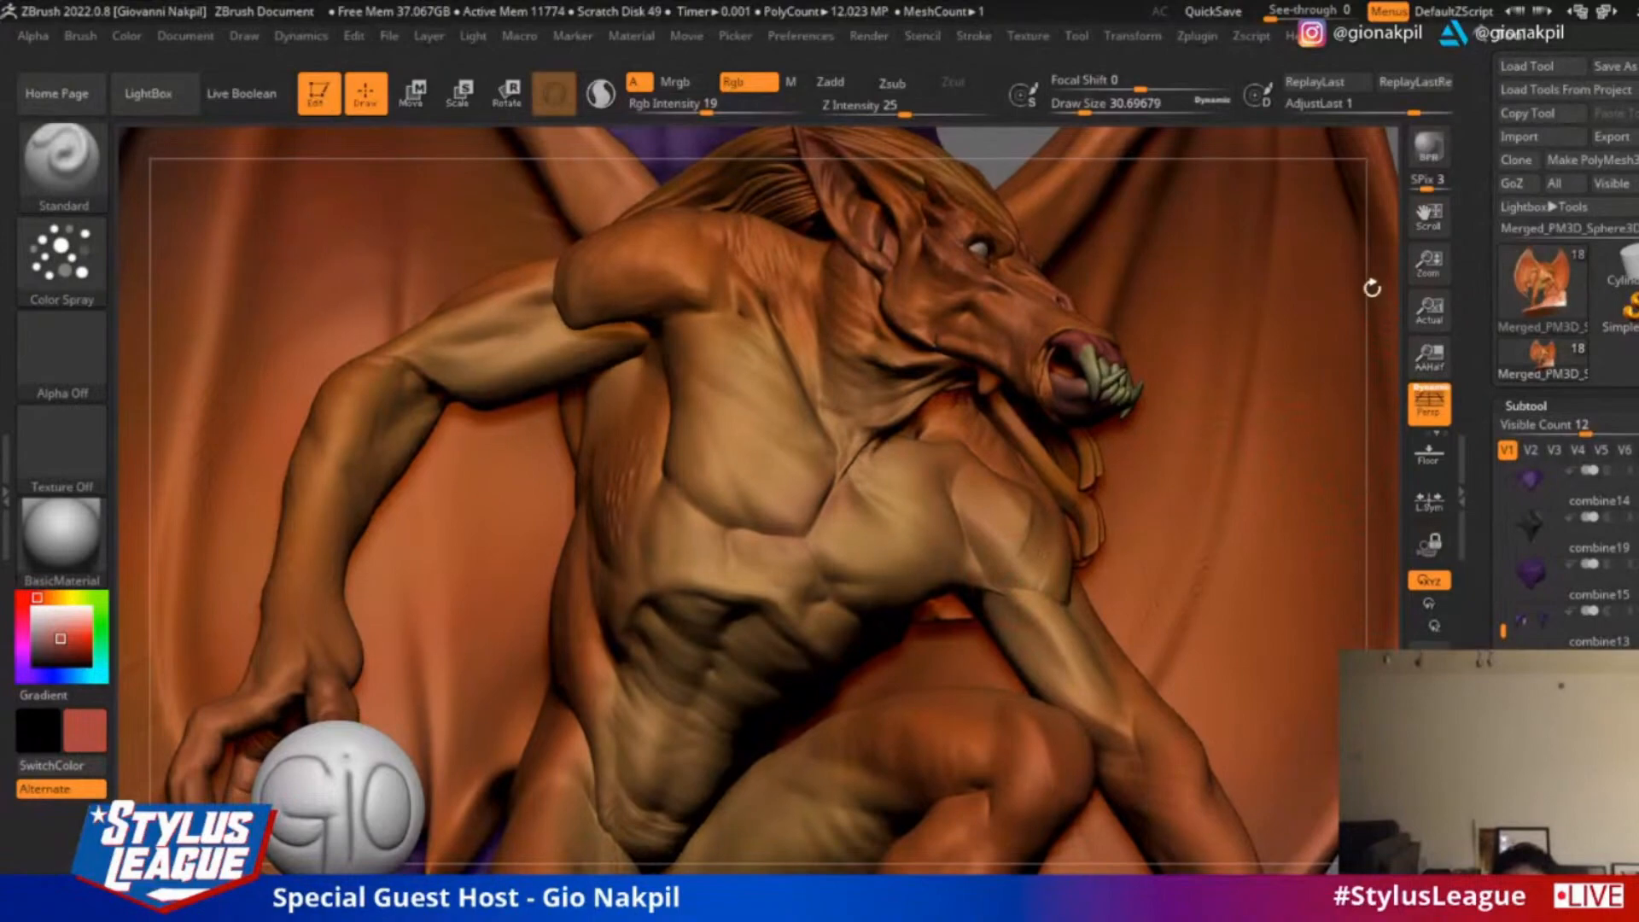
mouse_move(1372, 285)
alt+mouse_down()
mouse_move(1346, 252)
mouse_move(1320, 293)
mouse_move(1229, 299)
alt+mouse_up()
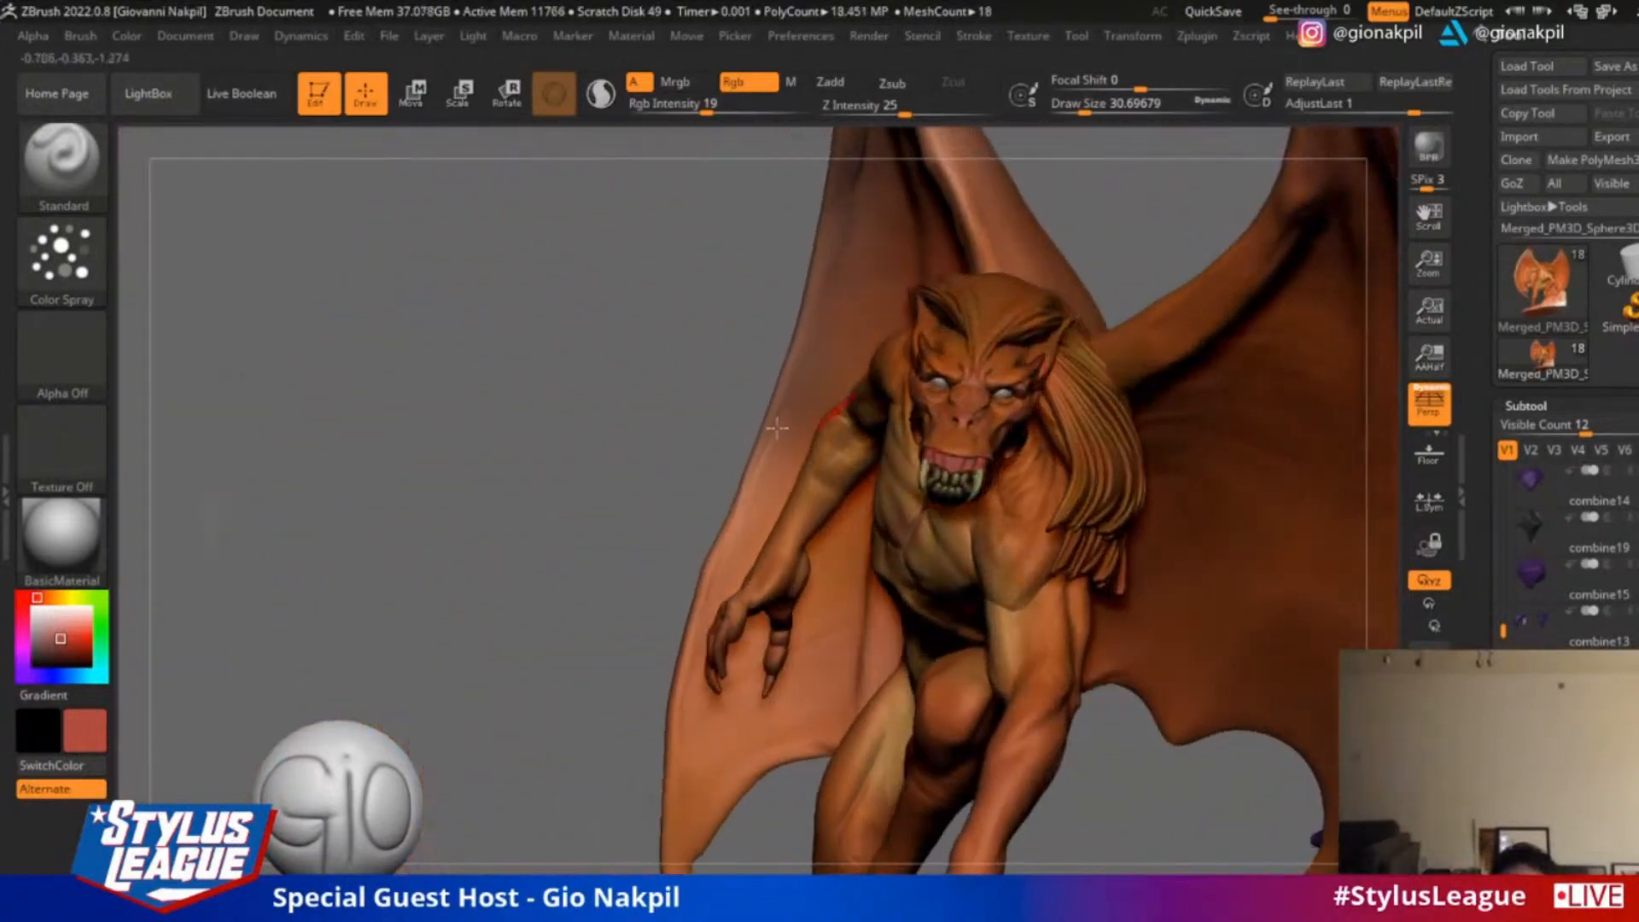
Sample a light orange-tan from the creature's skin and set the draw size to about 56
shift+drag(649, 443, 549, 461)
drag(680, 560, 743, 454)
mouse_move(1332, 734)
alt+mouse_down()
mouse_move(1329, 710)
mouse_move(1313, 714)
alt+mouse_up()
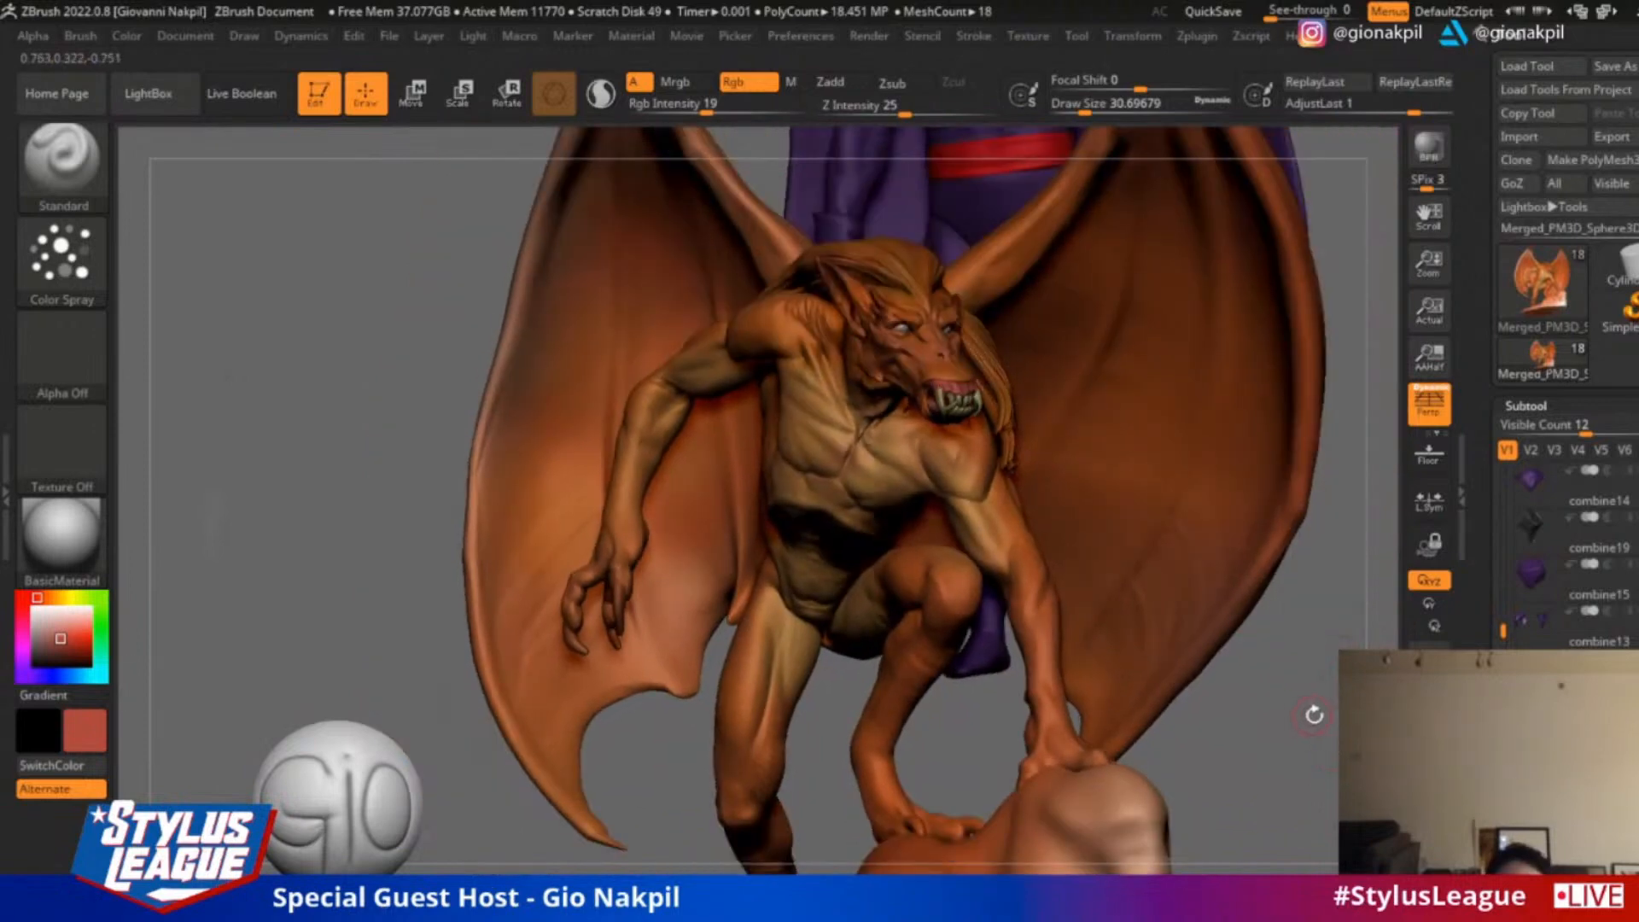
key(c)
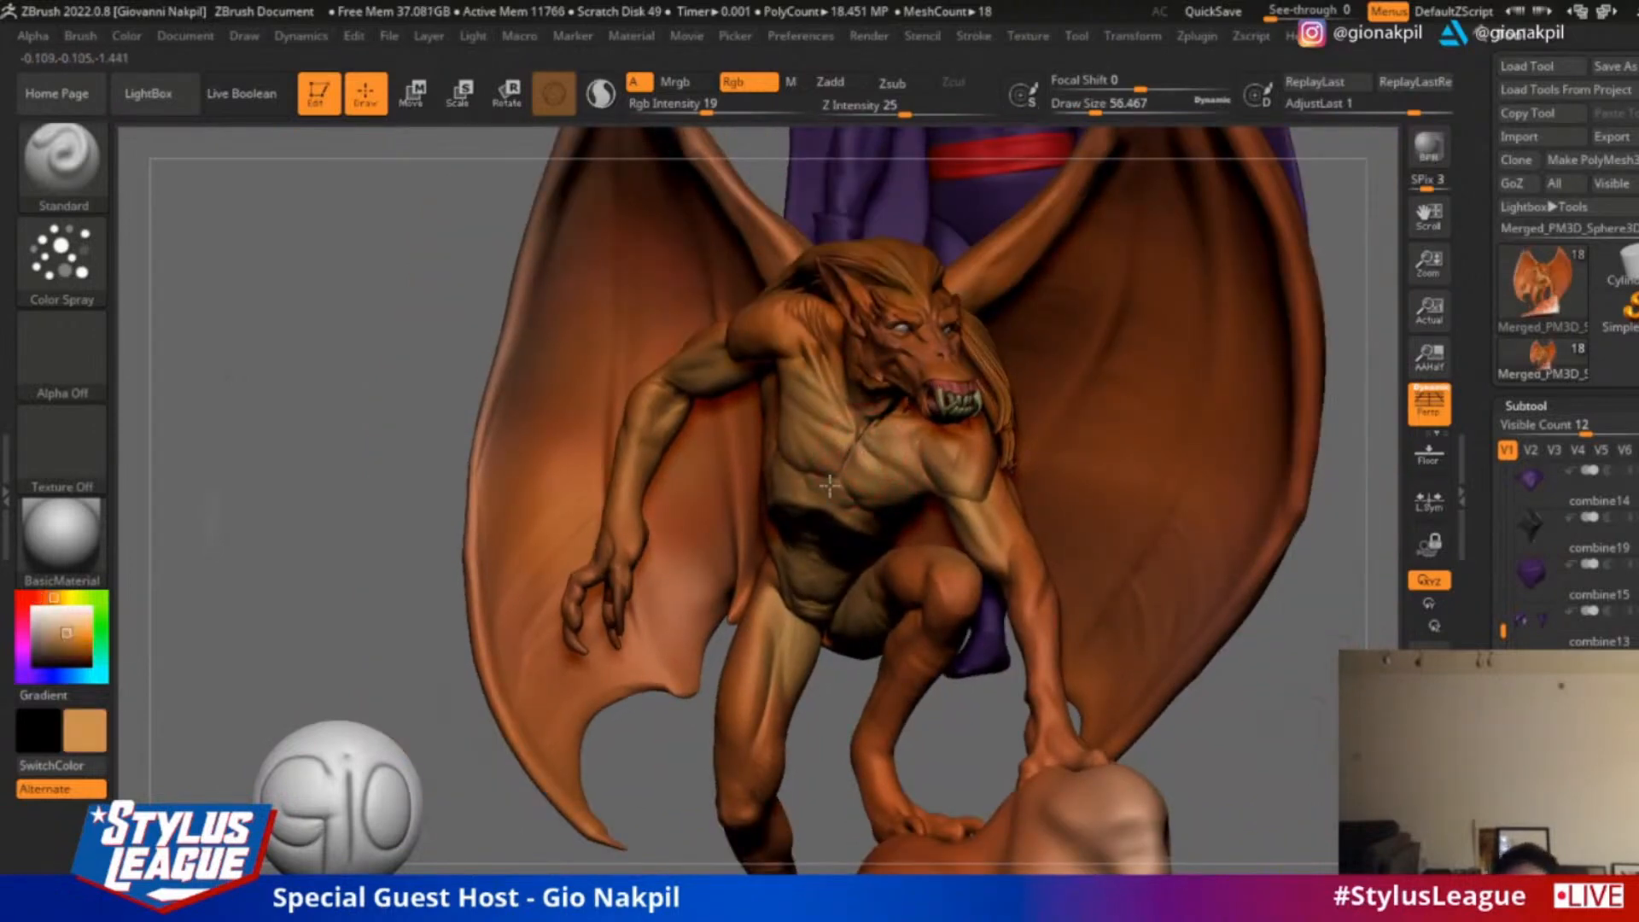
drag(1323, 651, 1324, 597)
alt+drag(1321, 657, 1328, 736)
Sample a reddish orange from the skin, darken it to burnt orange and set the draw size to about 30.7
key(c)
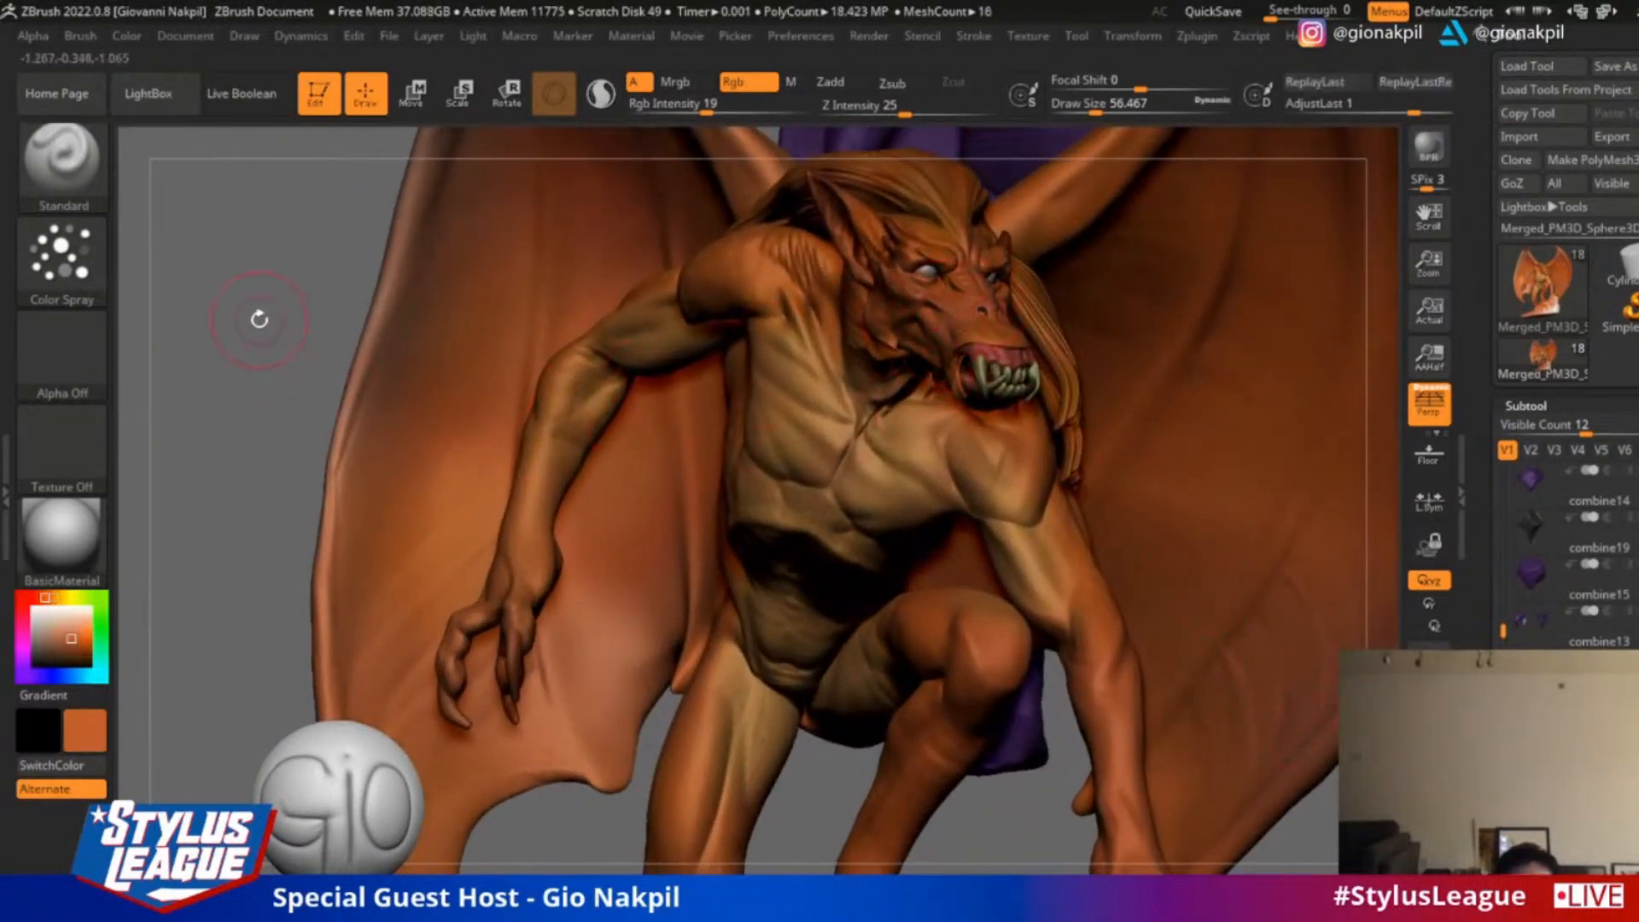
drag(256, 332, 285, 490)
click(73, 646)
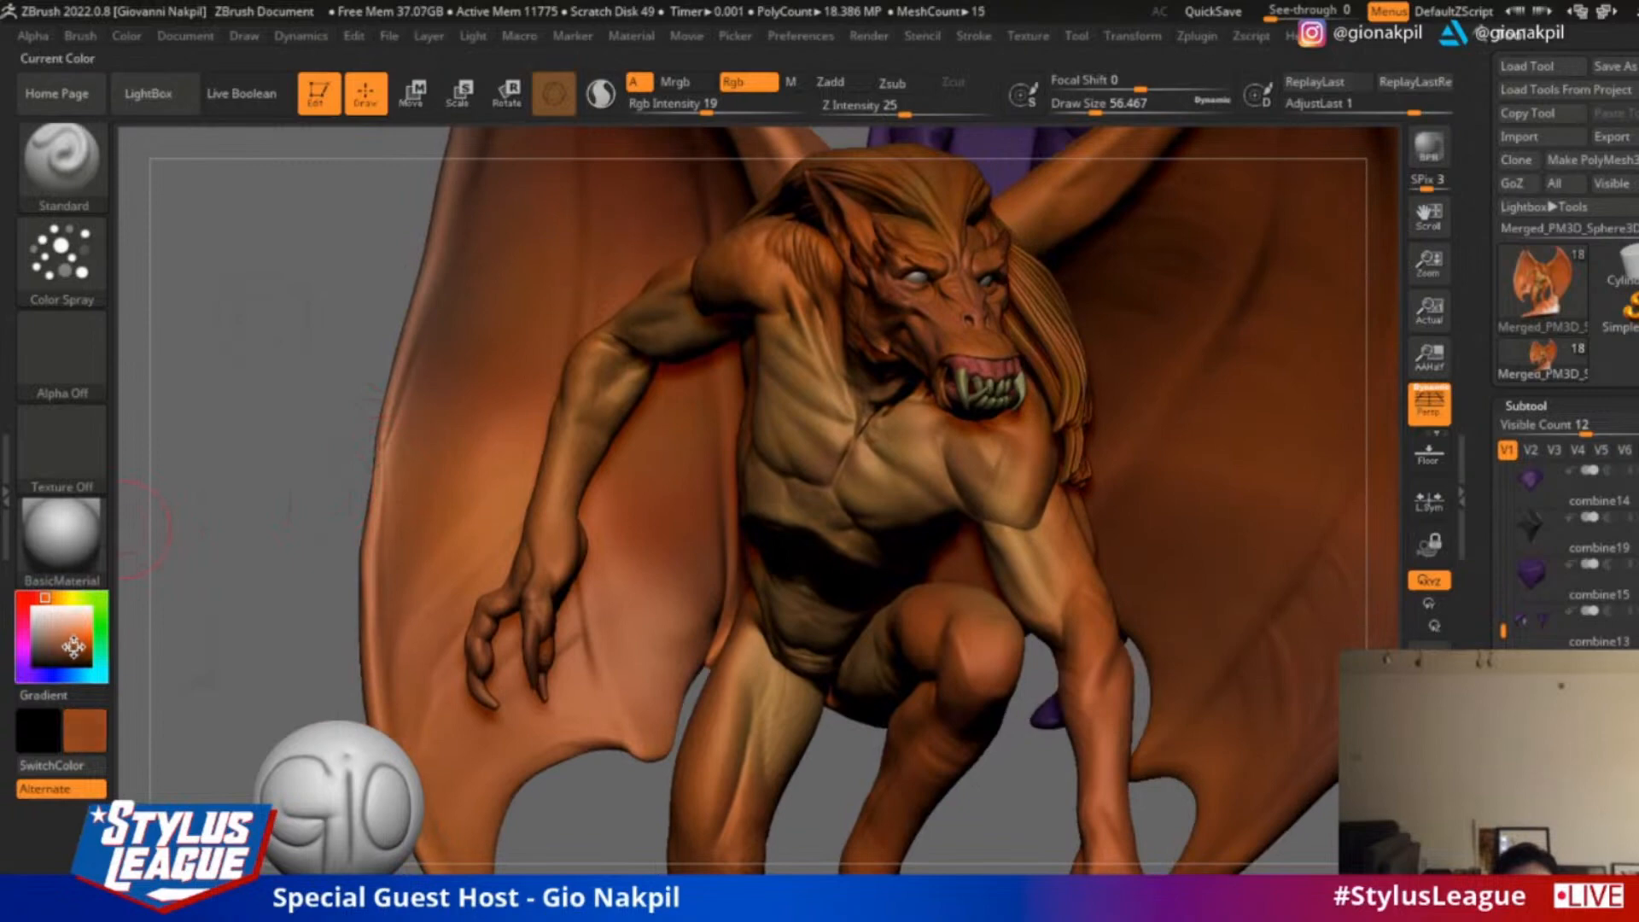
key(s)
drag(952, 272, 956, 333)
Resample the skin colour, shift it to a muted salmon orange and sample the creature's upper chest
key(c)
key(c)
click(71, 634)
click(67, 633)
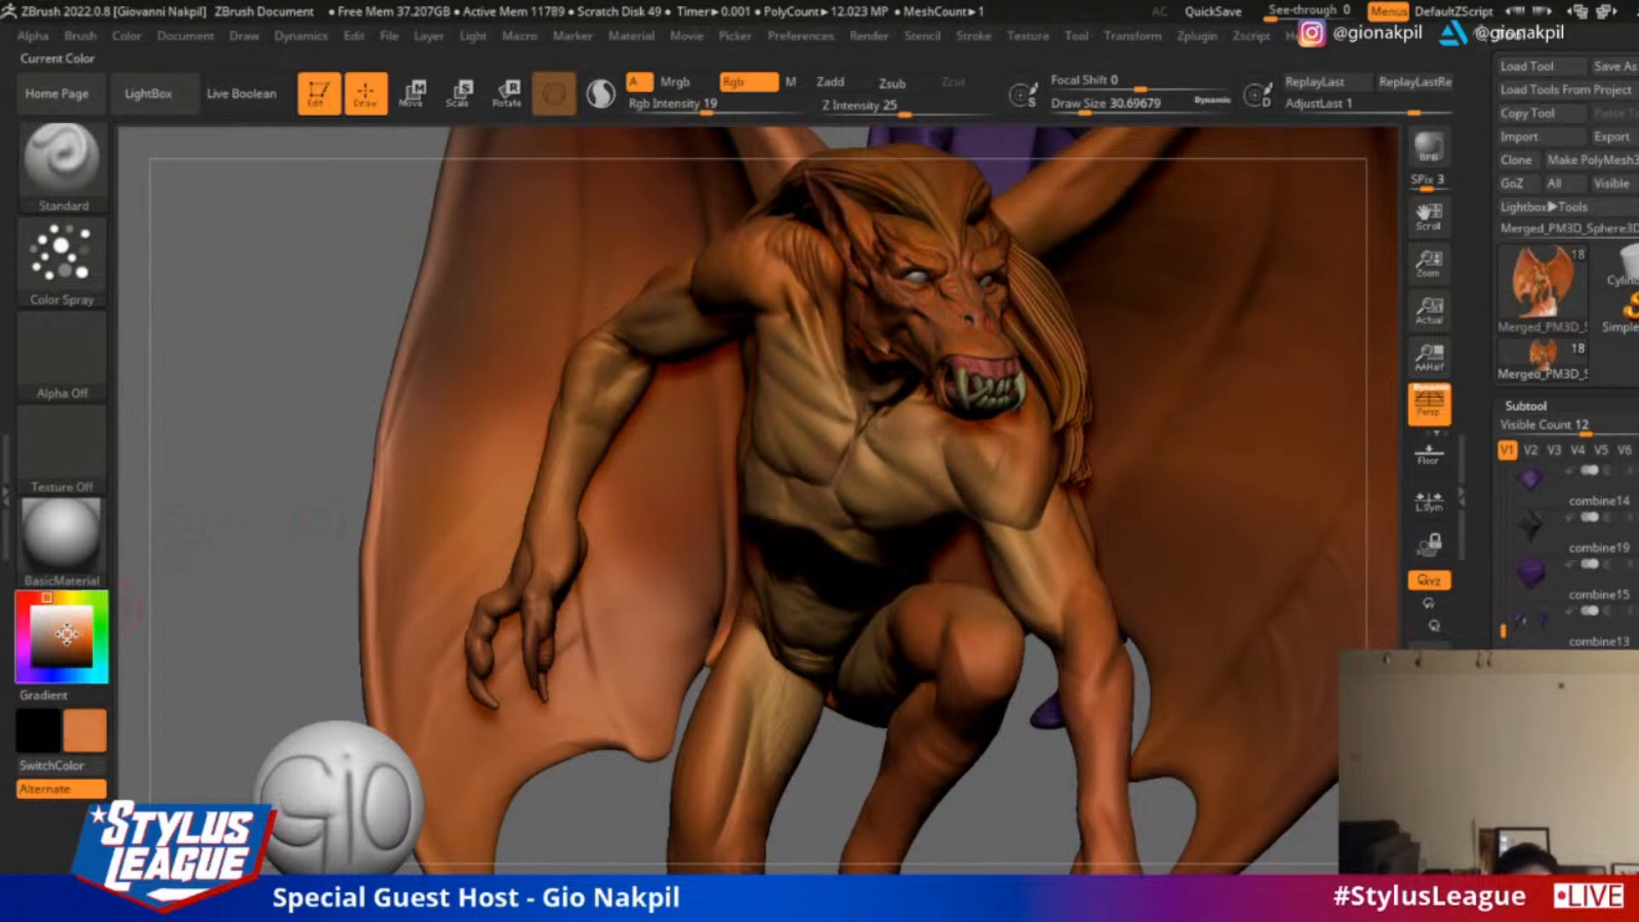
click(43, 597)
click(62, 634)
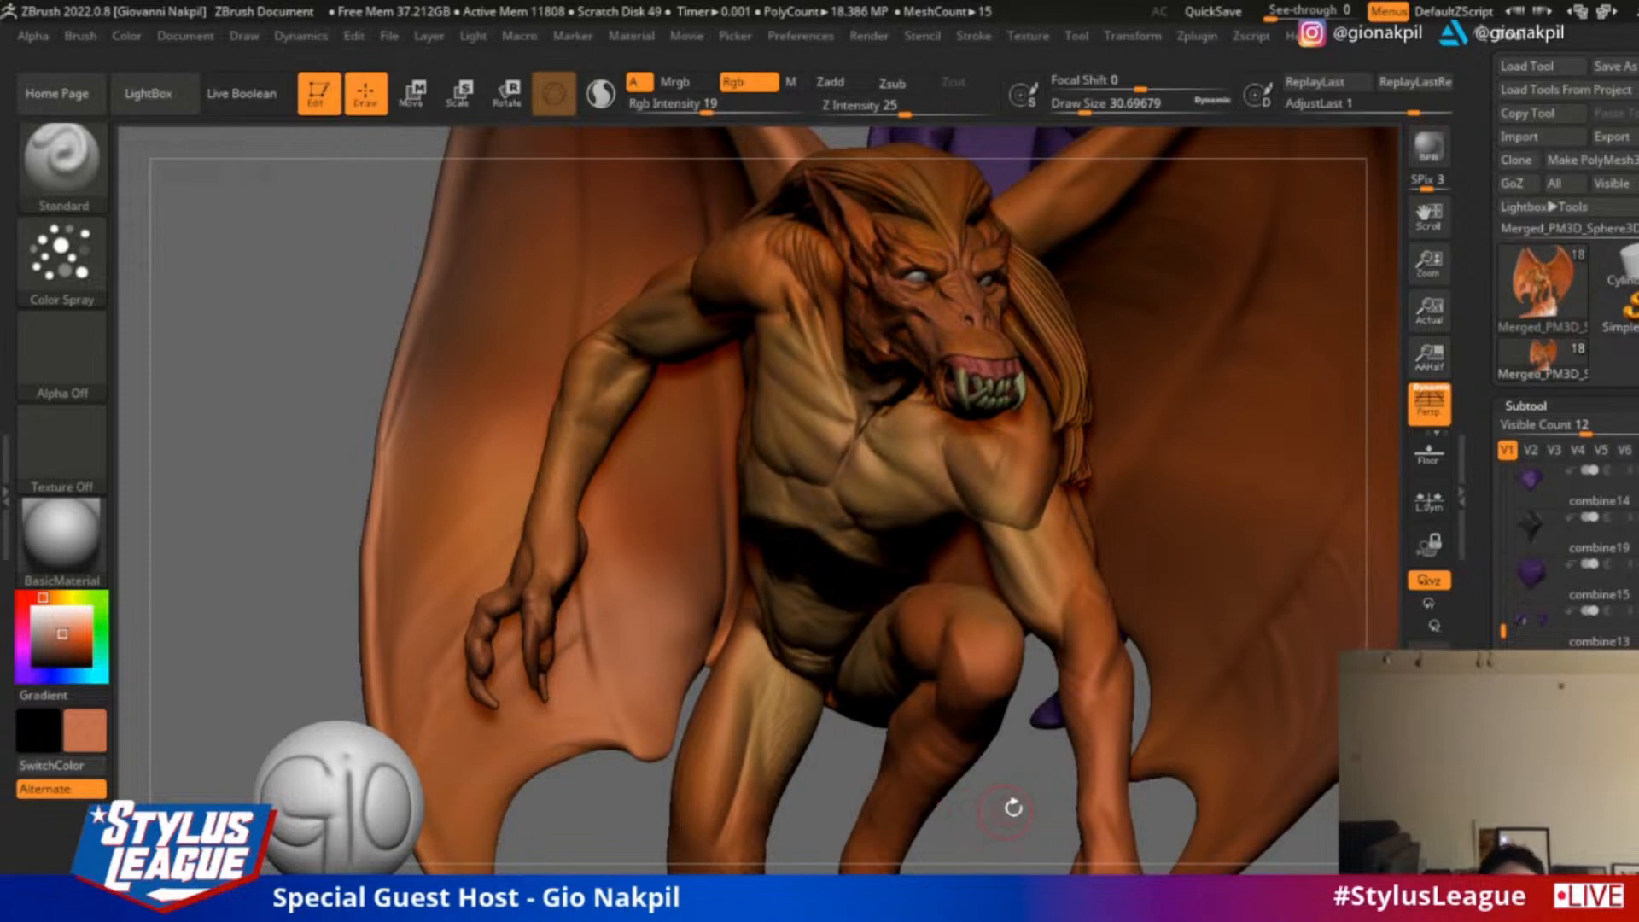
drag(256, 487, 926, 388)
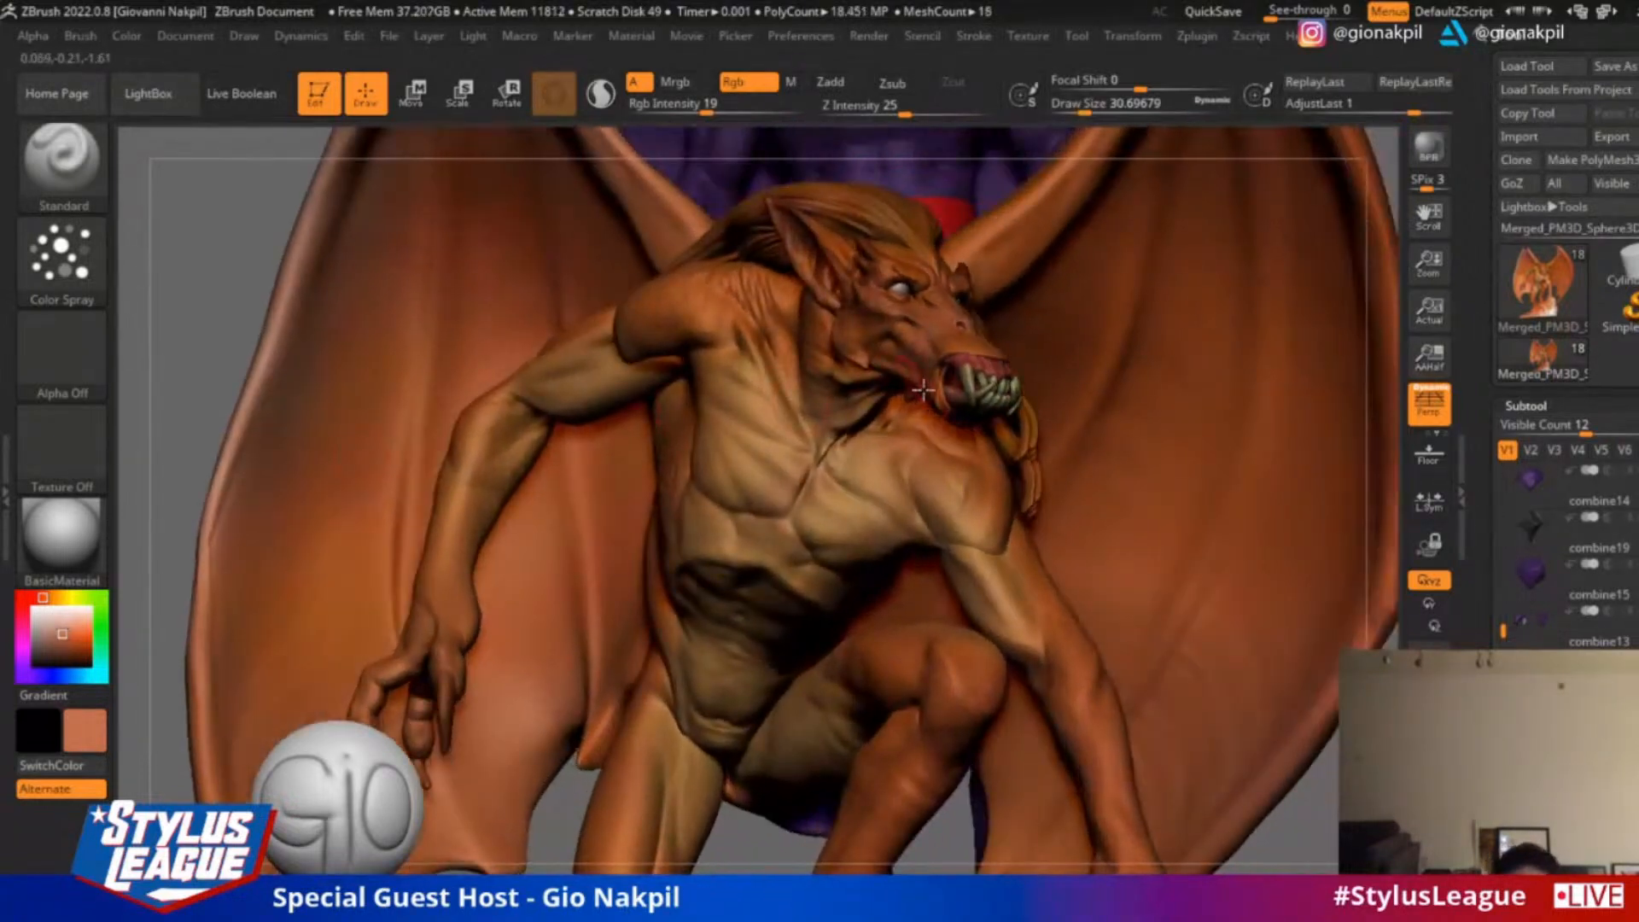
key(c)
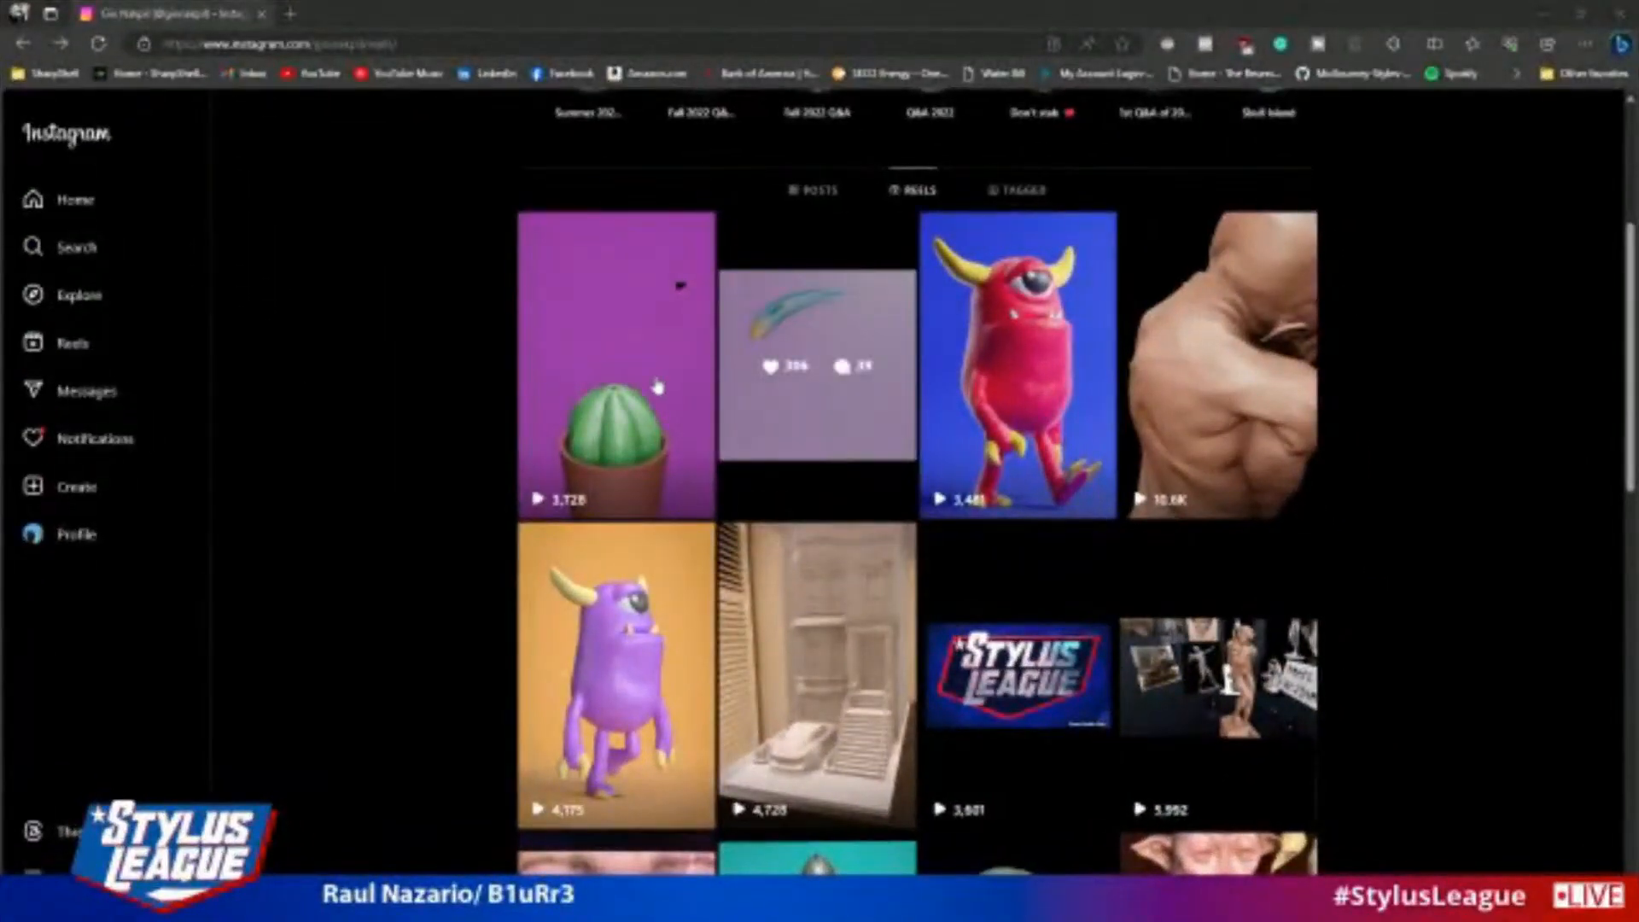
Switch to Instagram in the browser, view the potted flytrap animation reel and close it
click(631, 431)
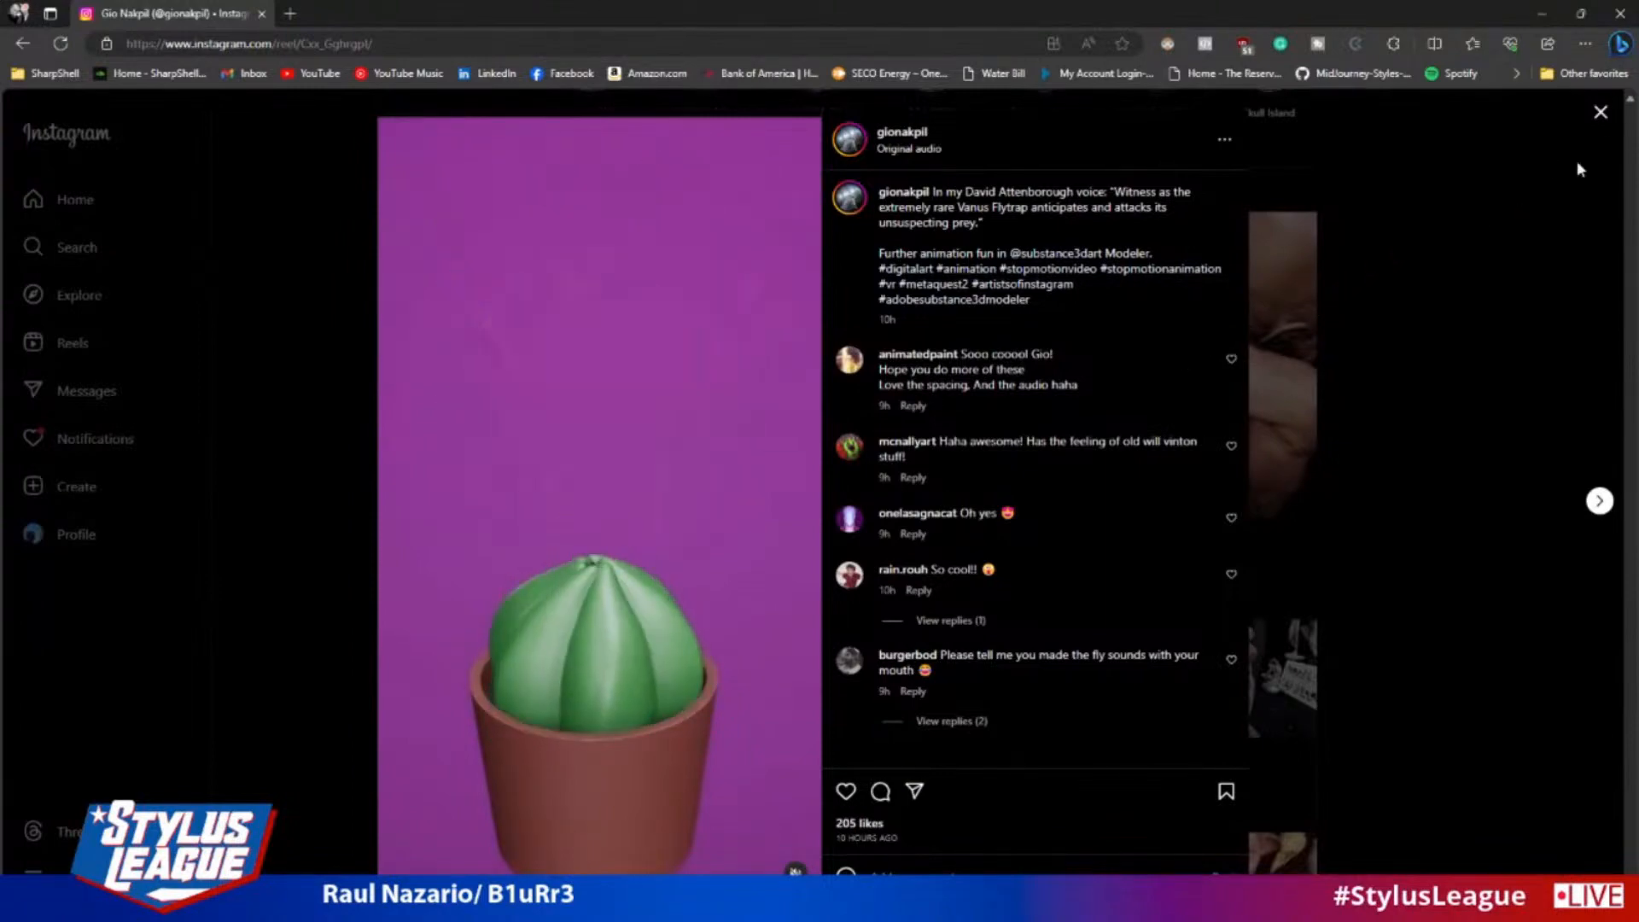
click(1600, 120)
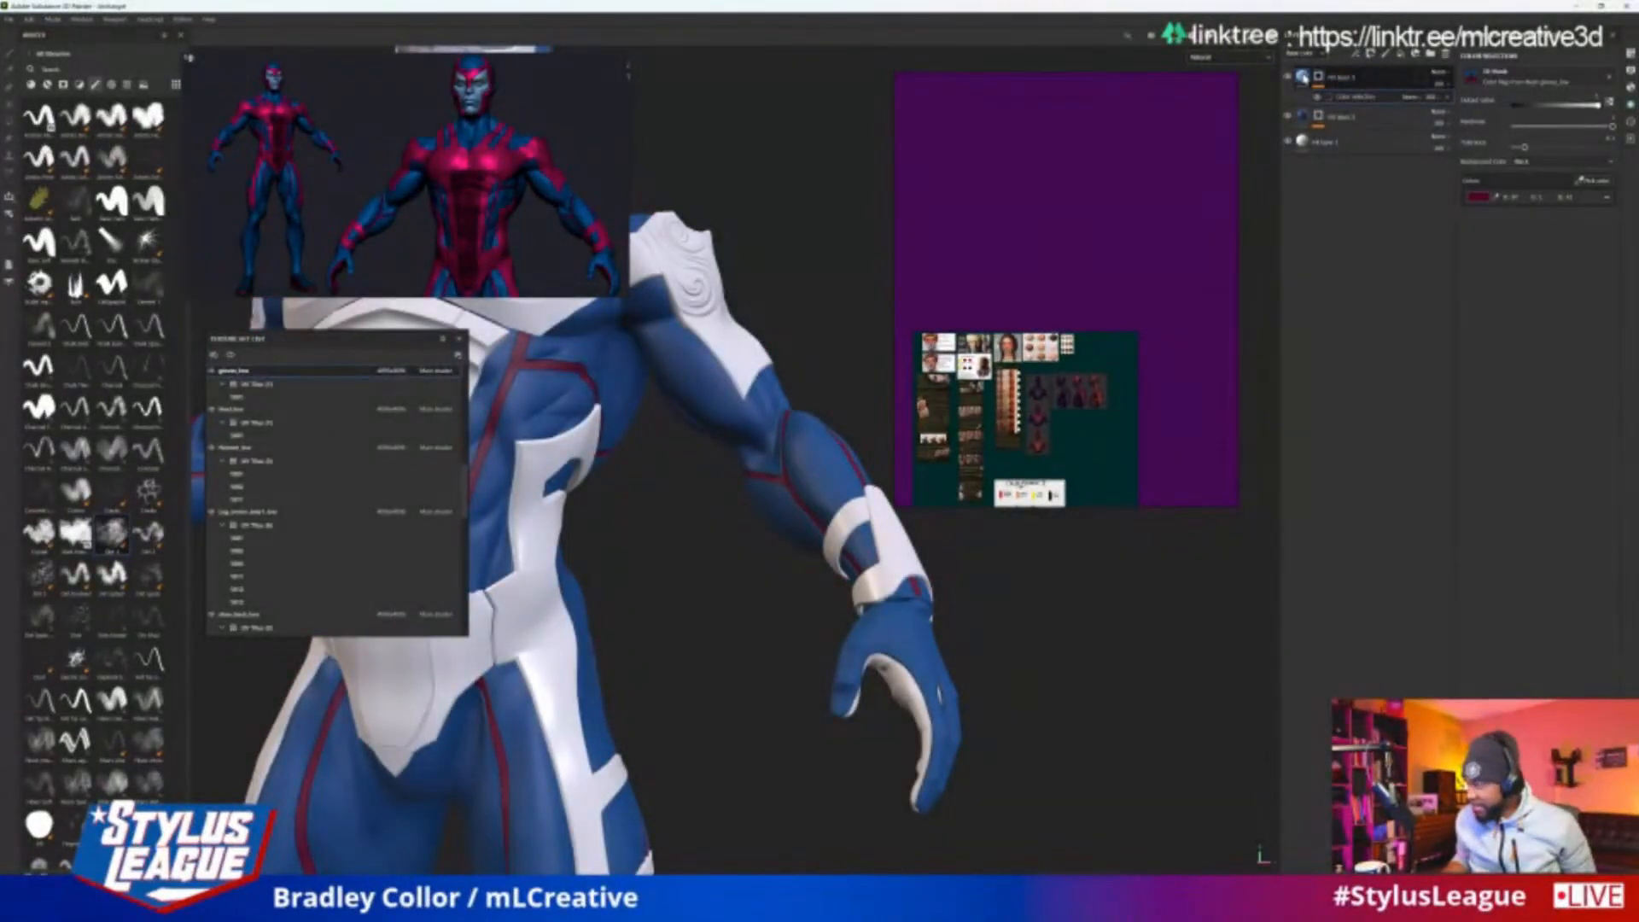
In Substance 3D Painter, select the gloves' top fill layer and examine the skin-tone and colour-meaning references on the reference board
click(1303, 78)
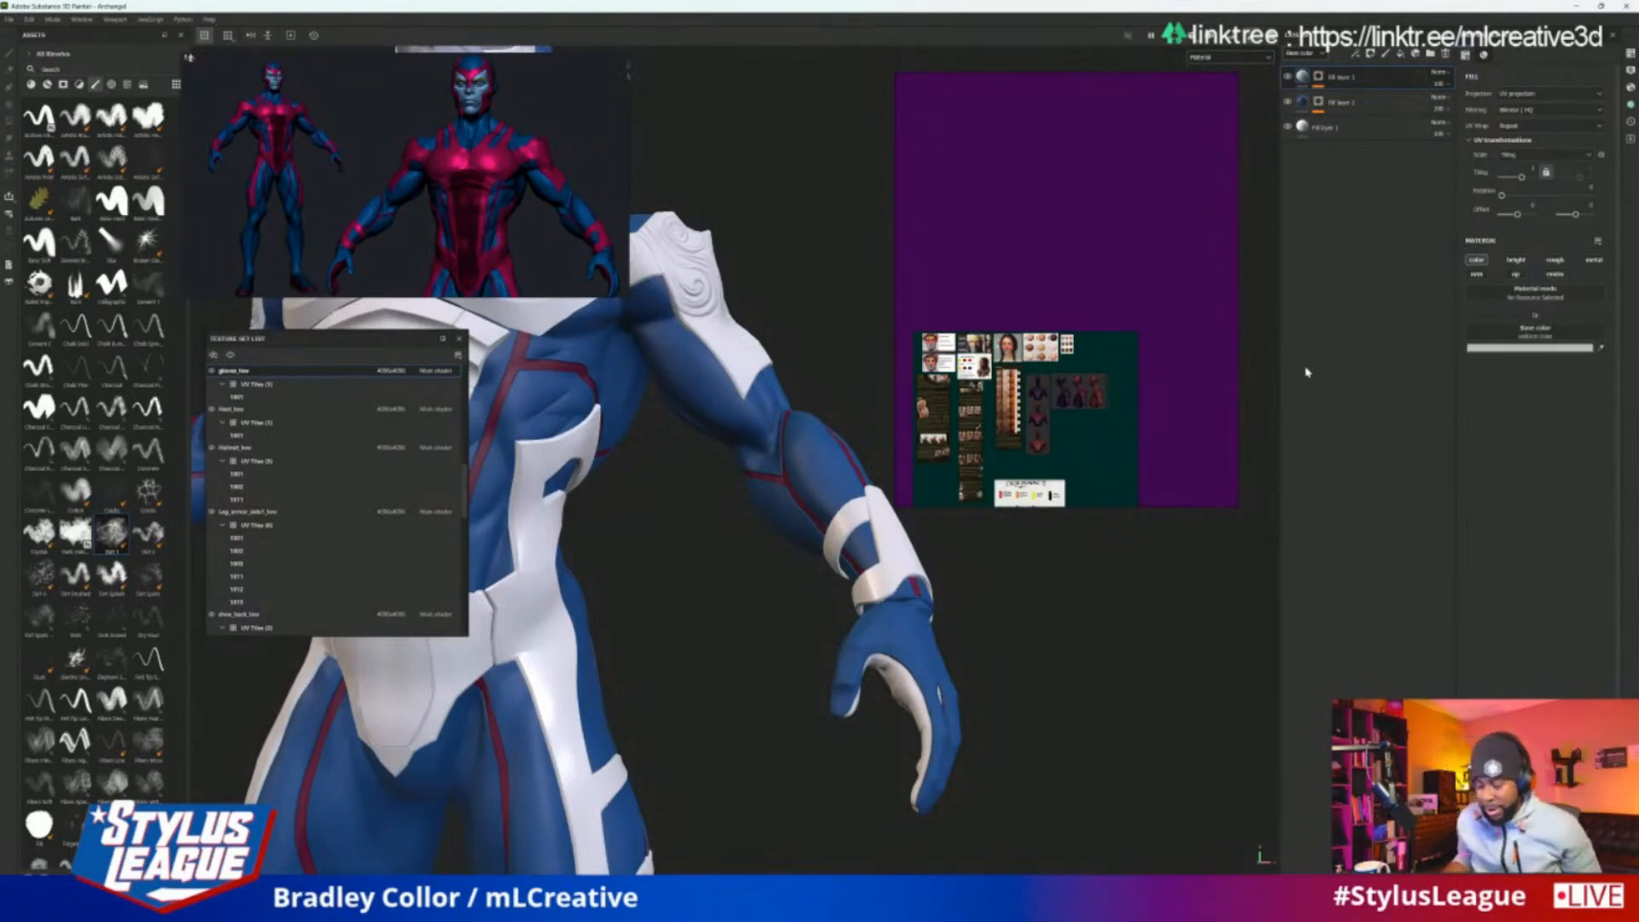
scroll(1012, 365, up, 6)
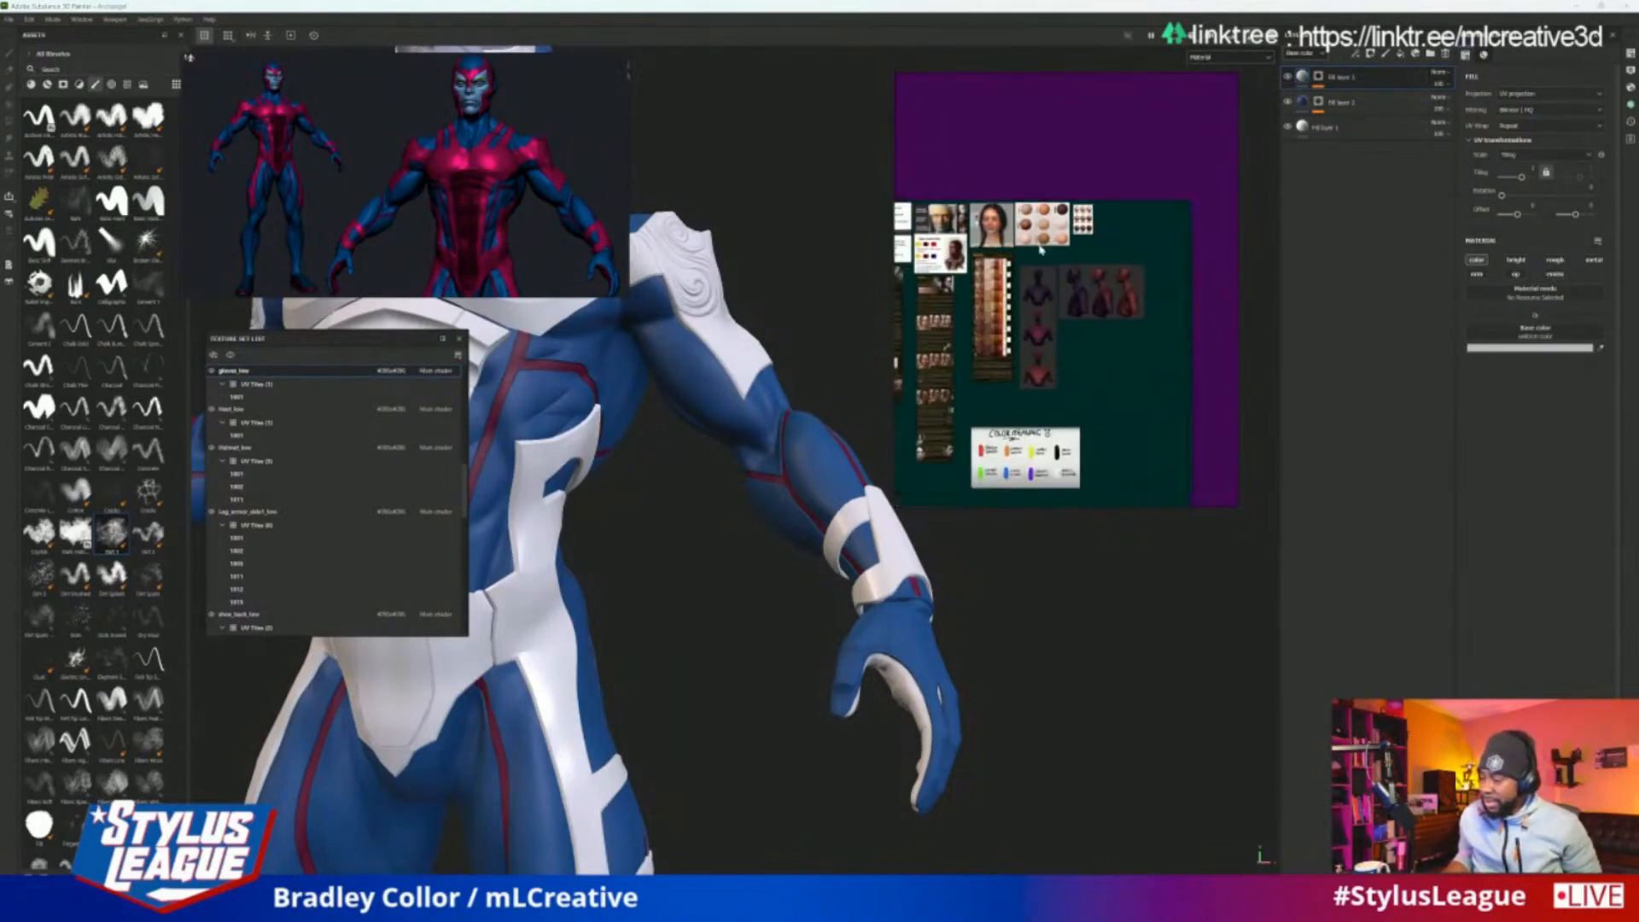
scroll(1012, 364, down, 3)
scroll(1043, 335, up, 3)
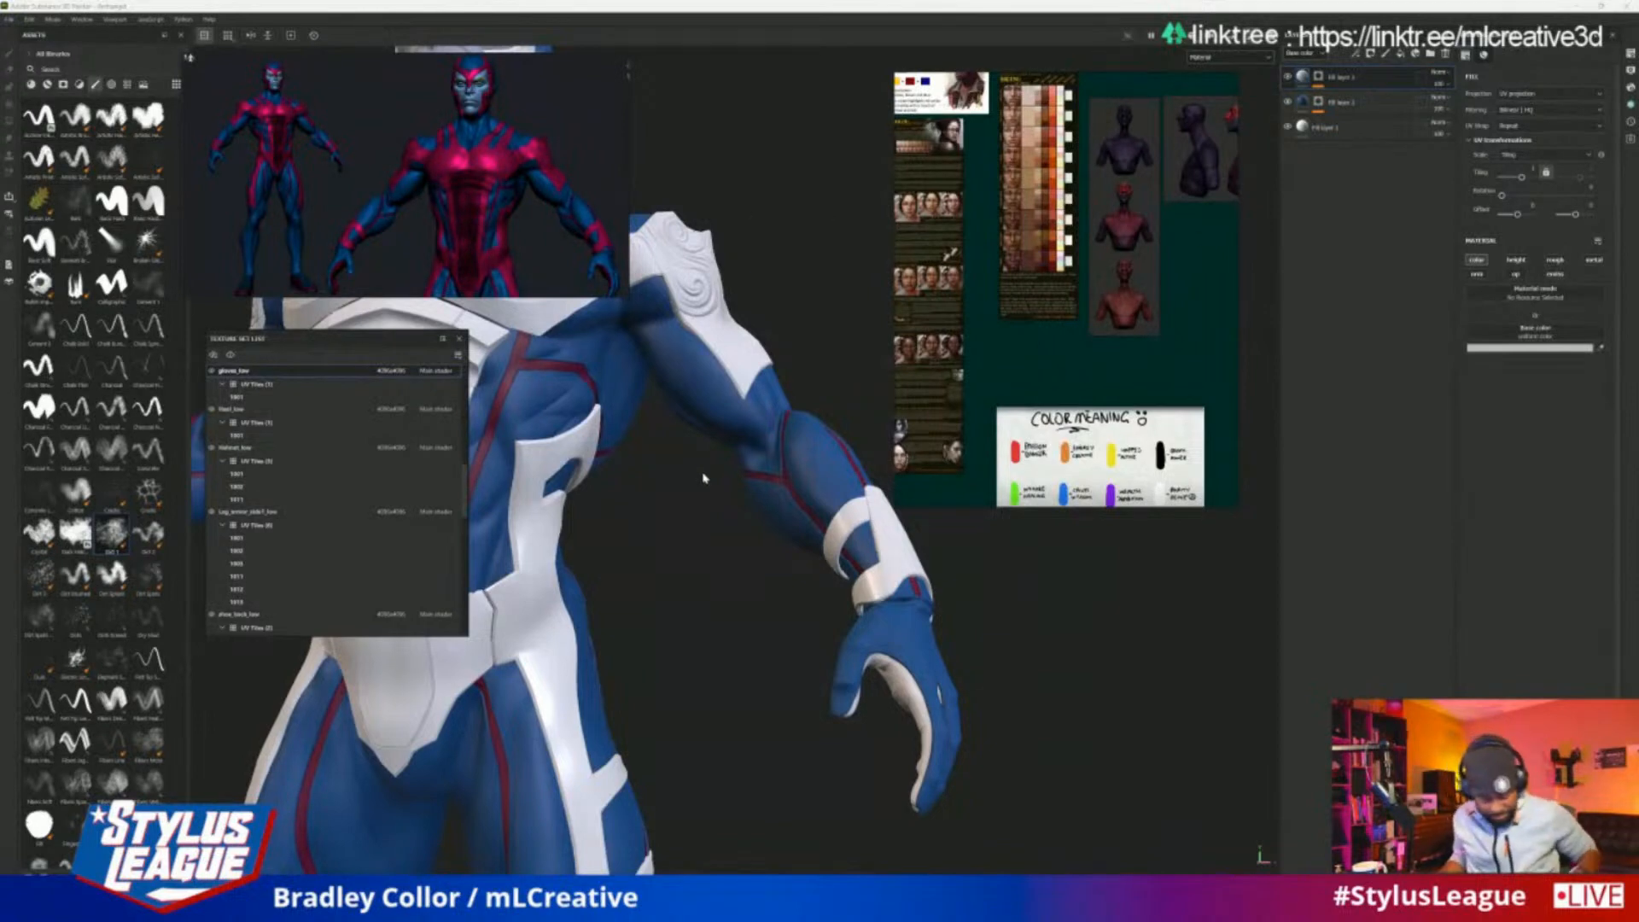
Copy the hex code of the dark crimson base colour from the suit texture set's top fill layer
ctrl+alt+right_click(787, 492)
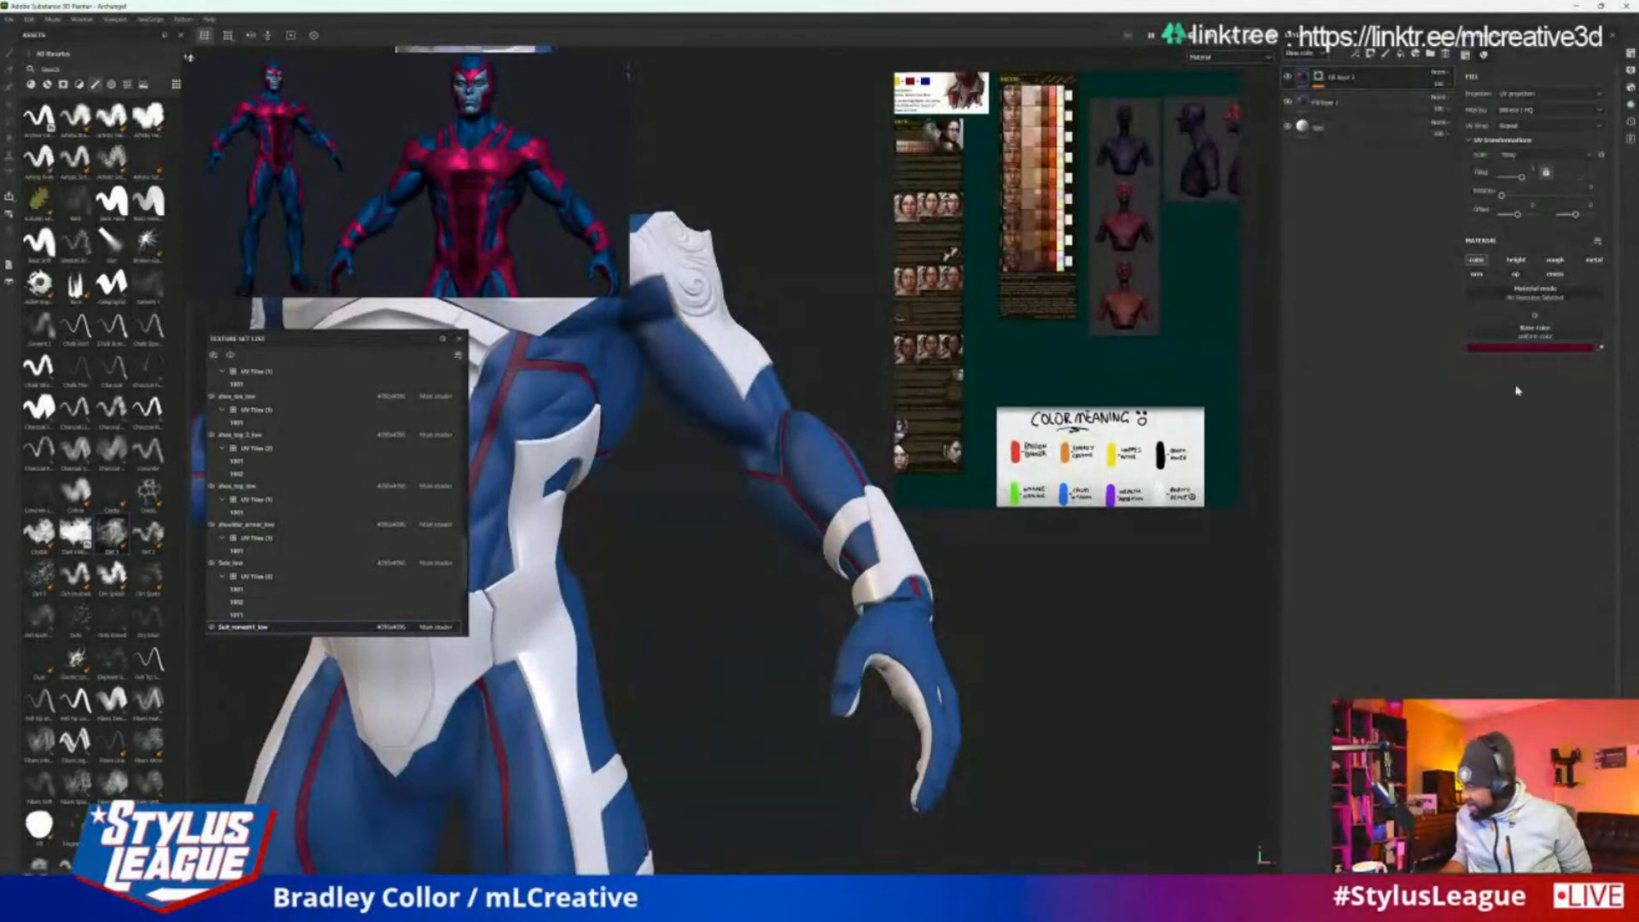
click(1538, 348)
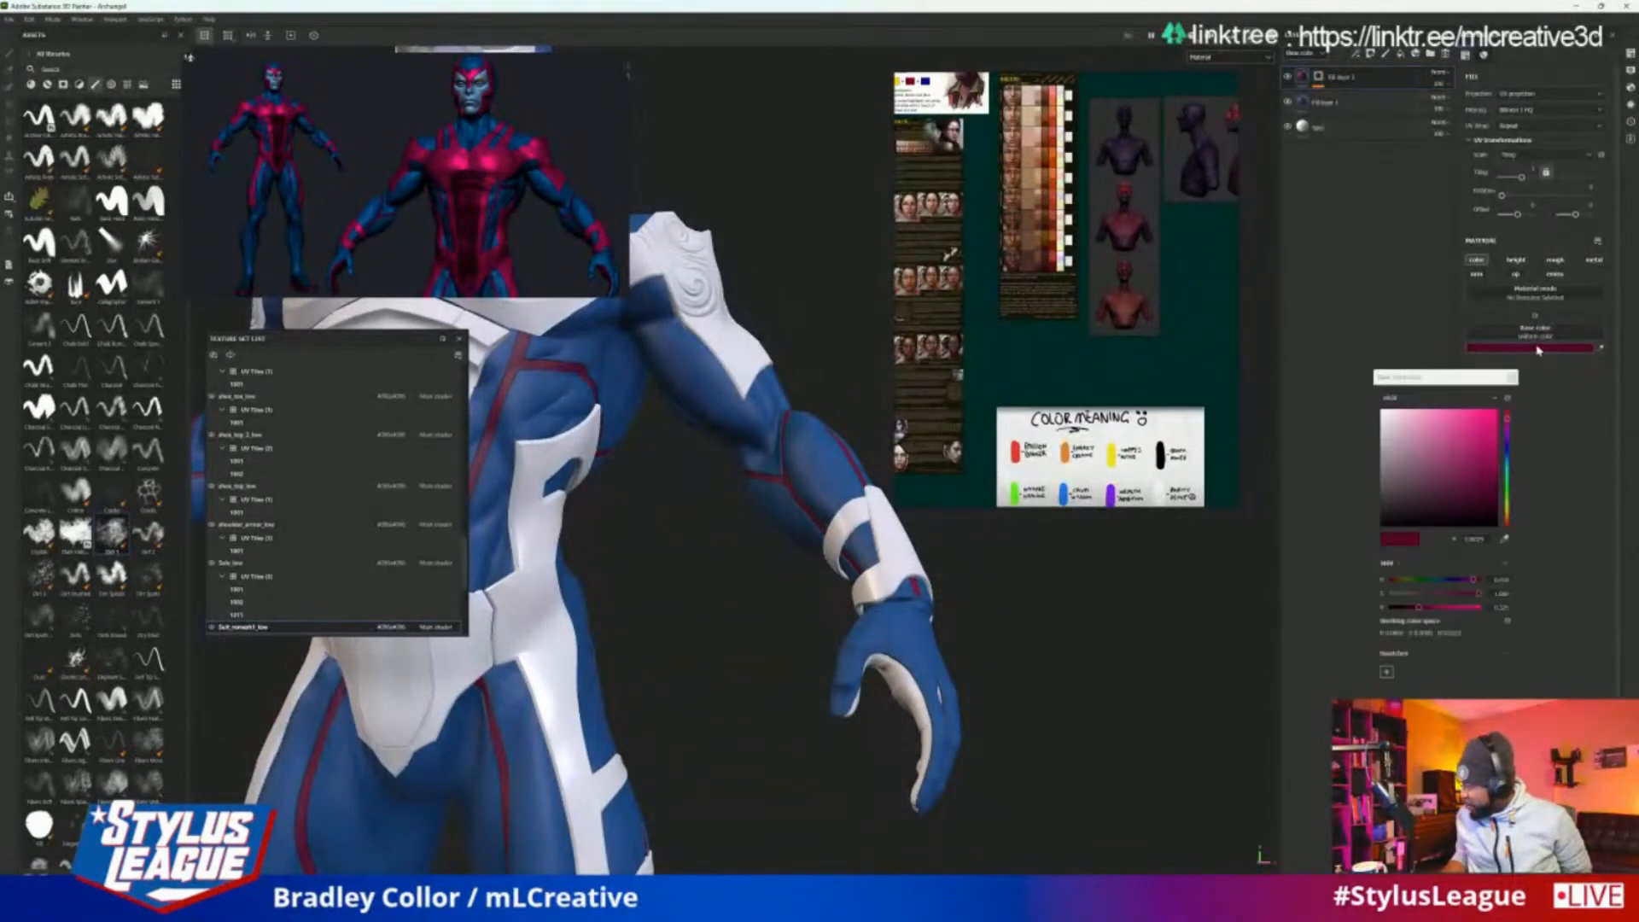
click(1474, 539)
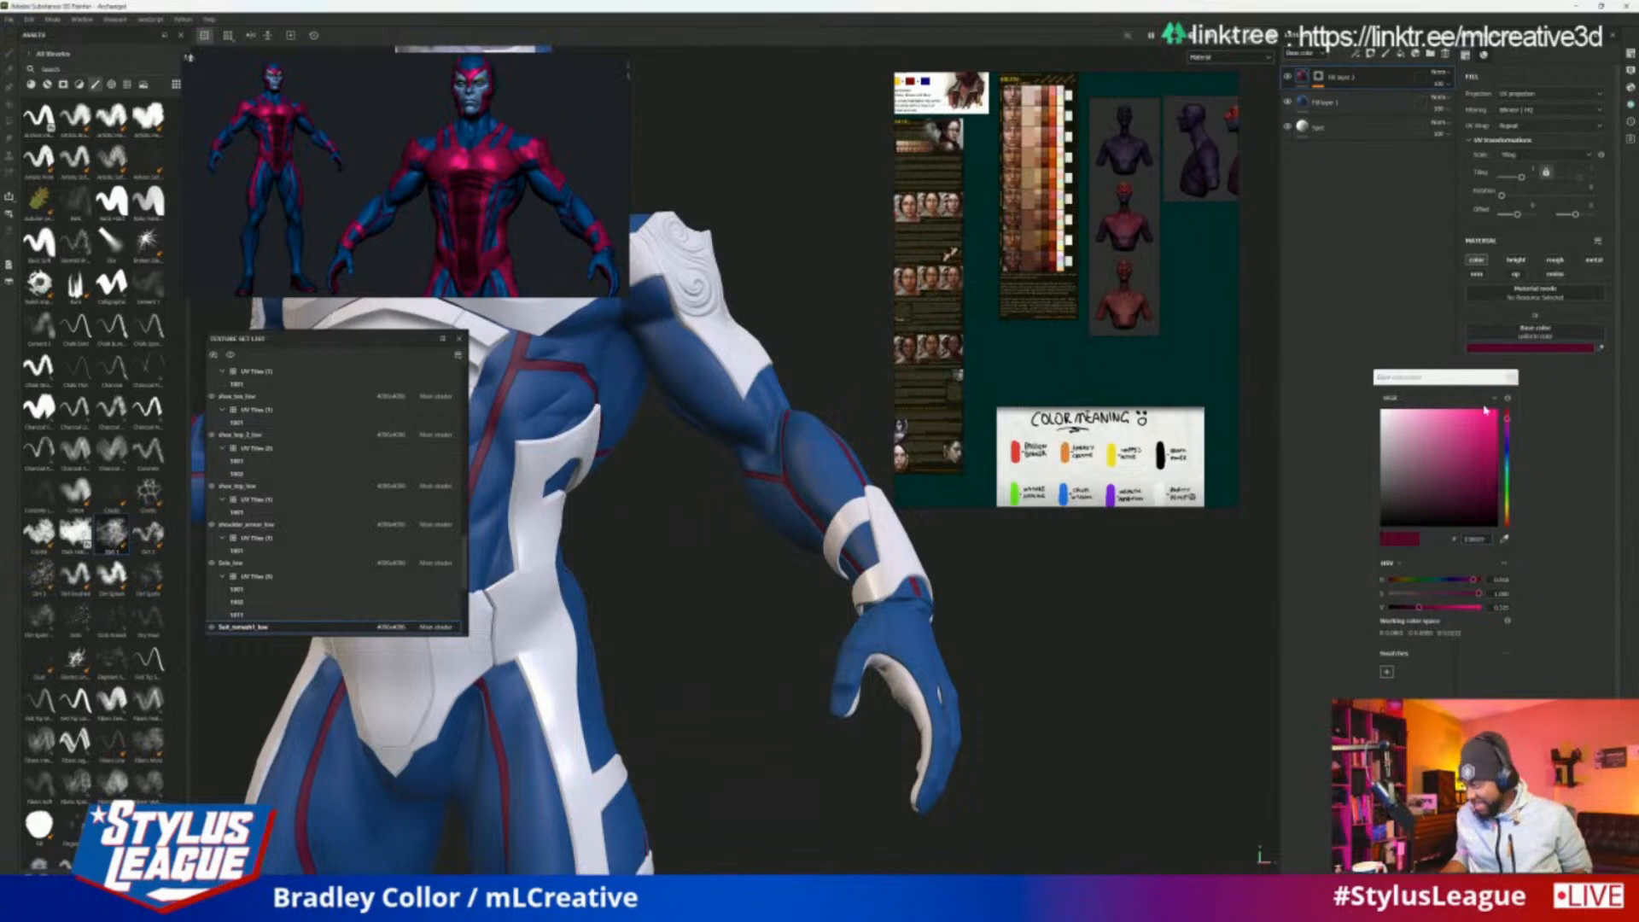
click(1483, 344)
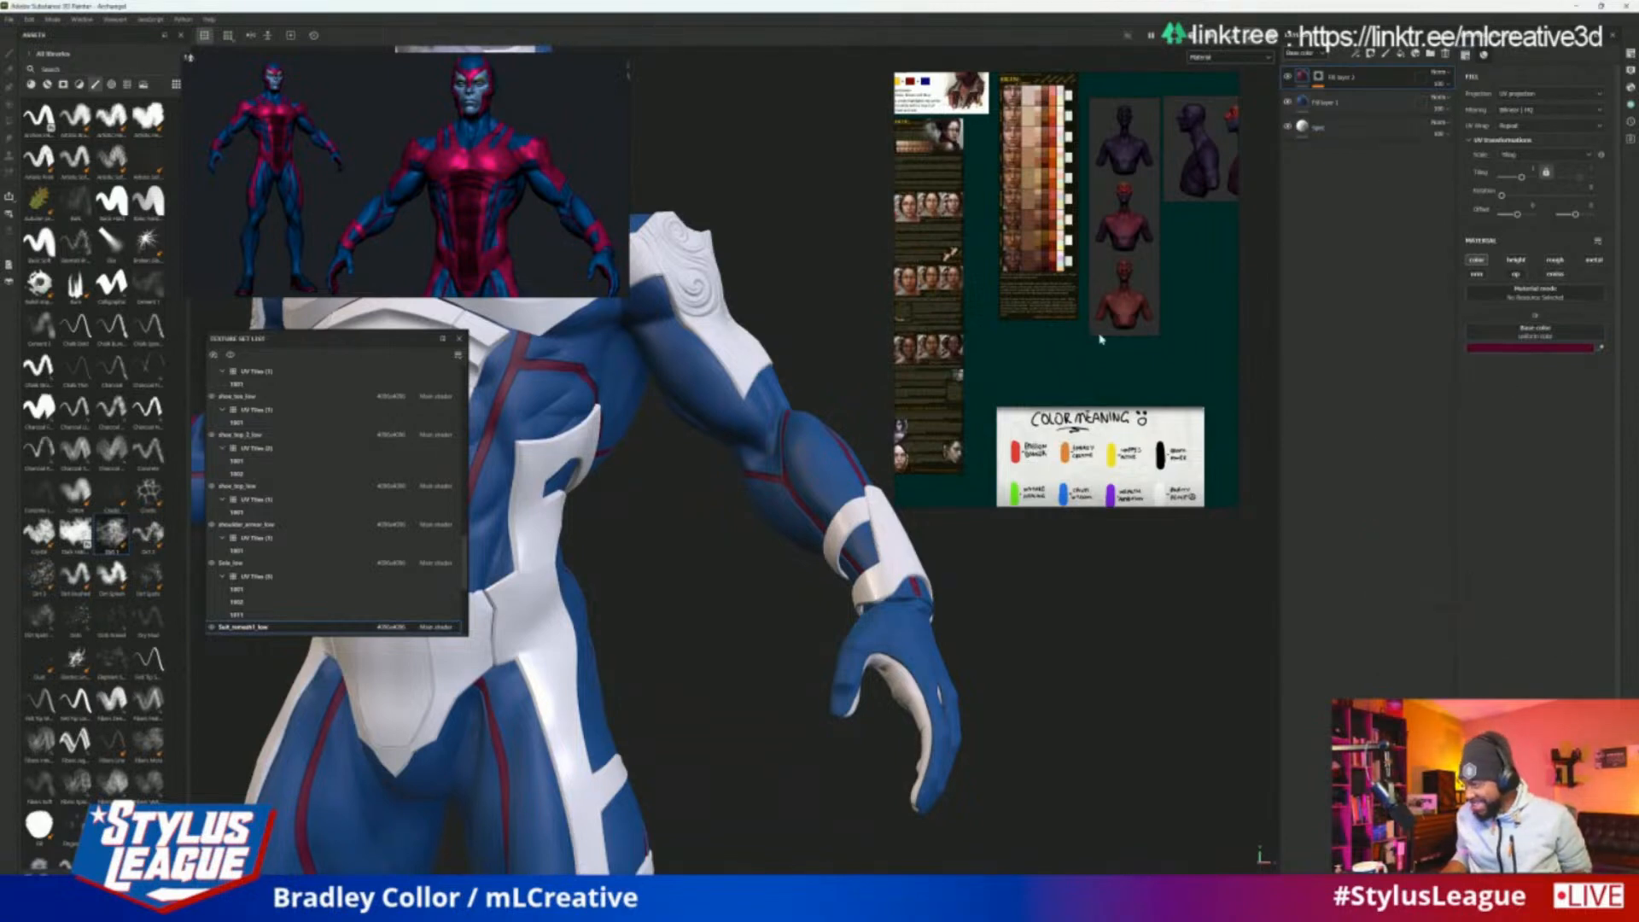
Paste the copied dark crimson hex code as the base colour of the gloves' top fill layer
ctrl+alt+right_click(935, 657)
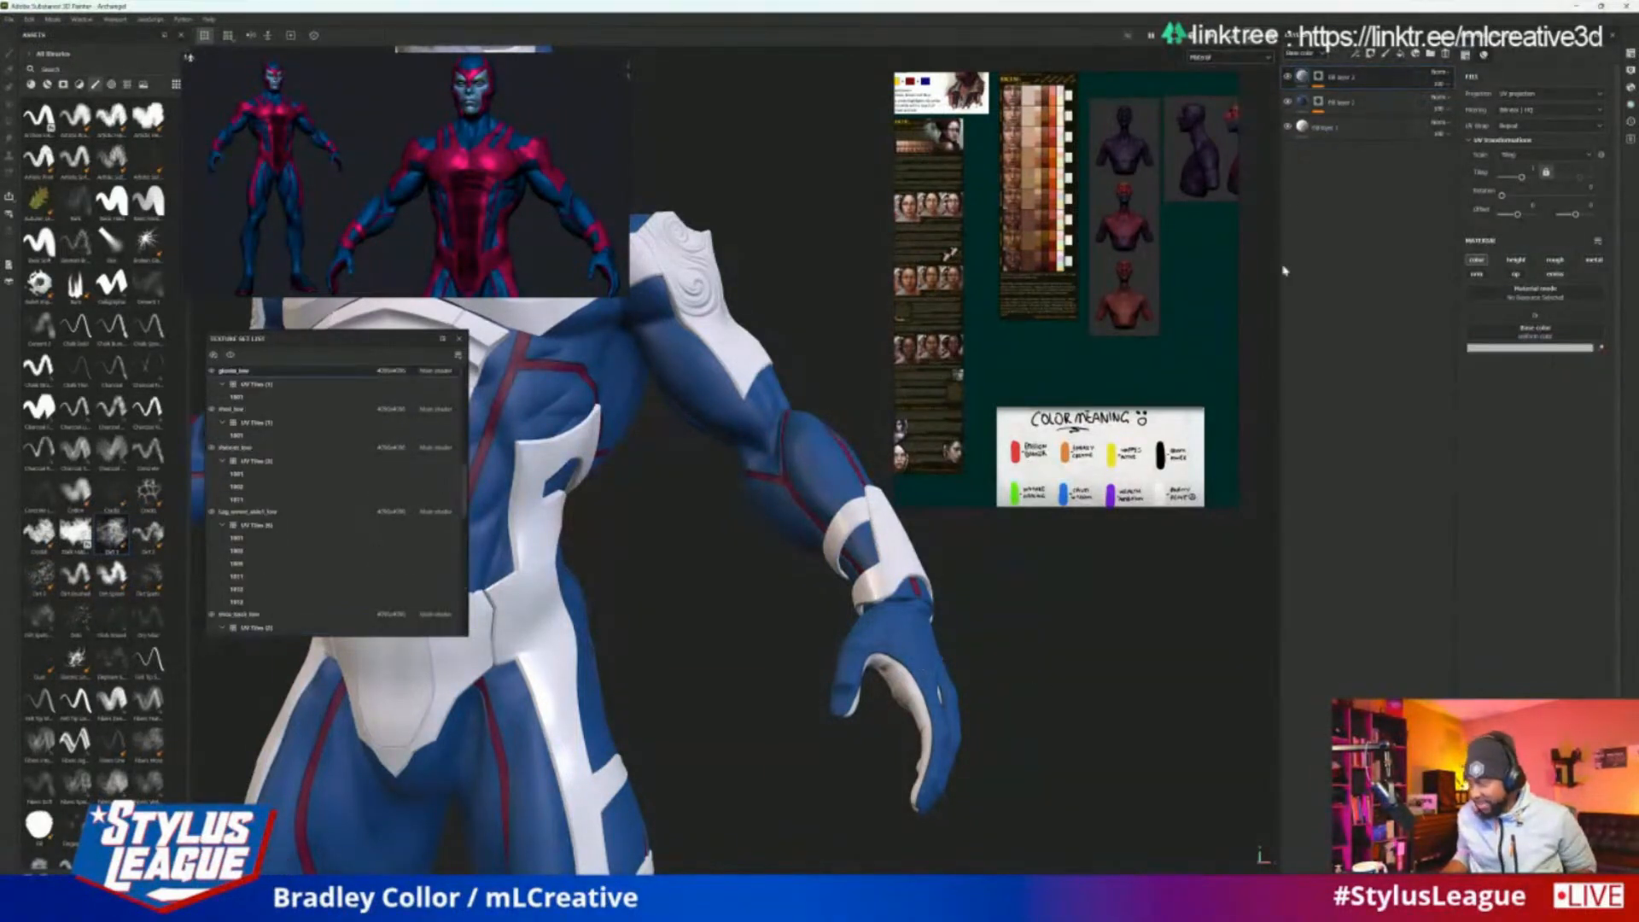
click(1517, 349)
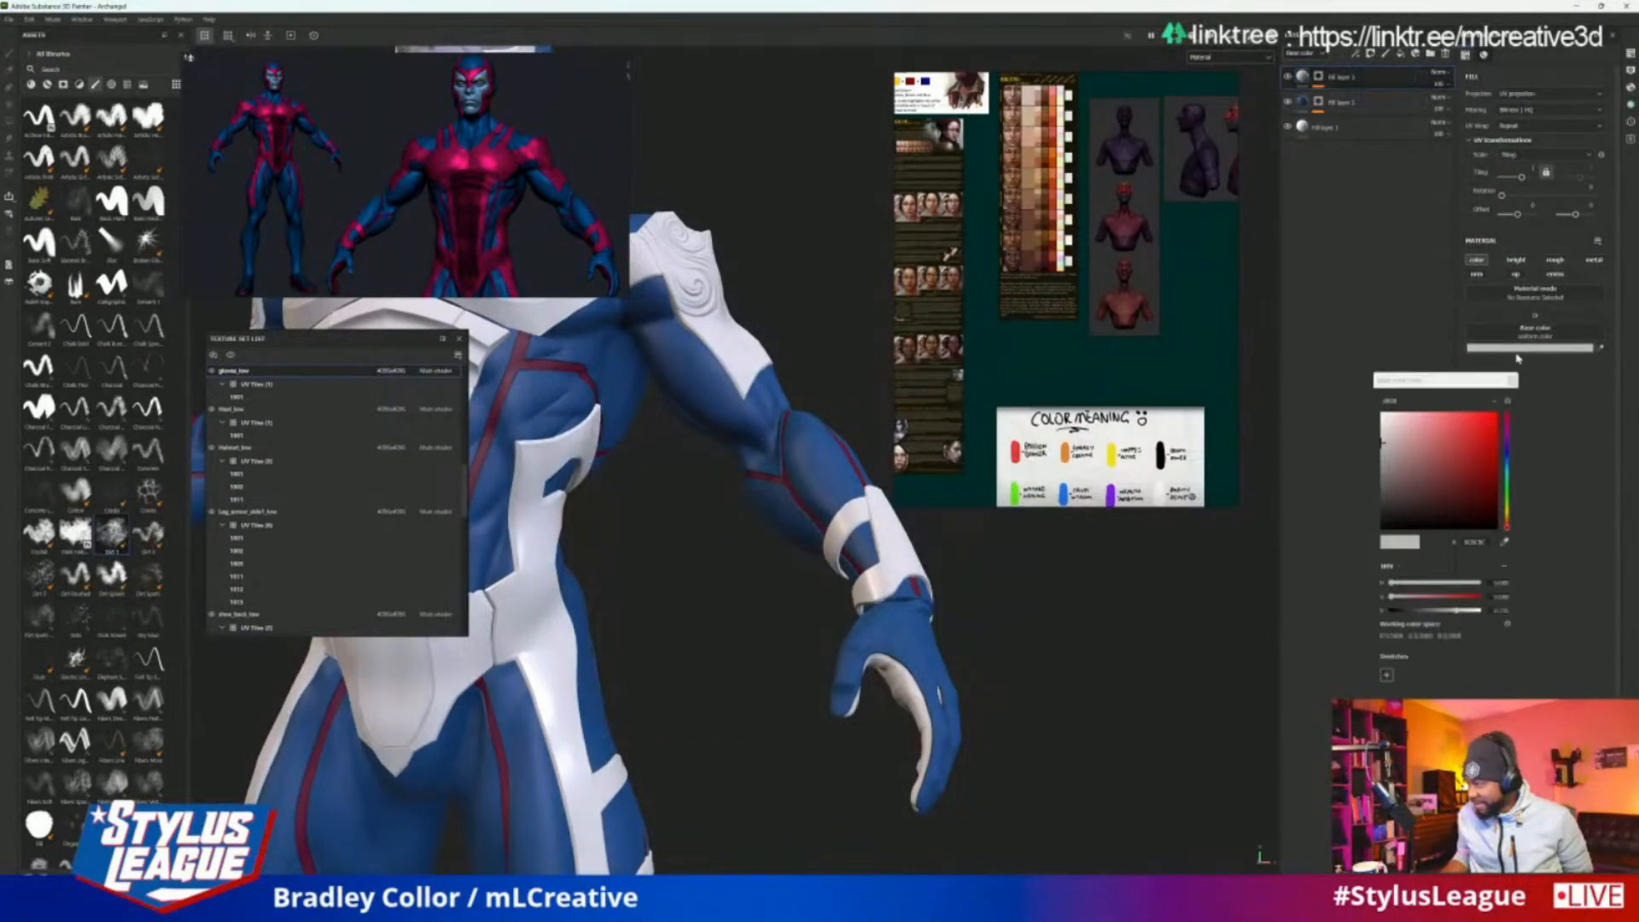
double_click(1474, 543)
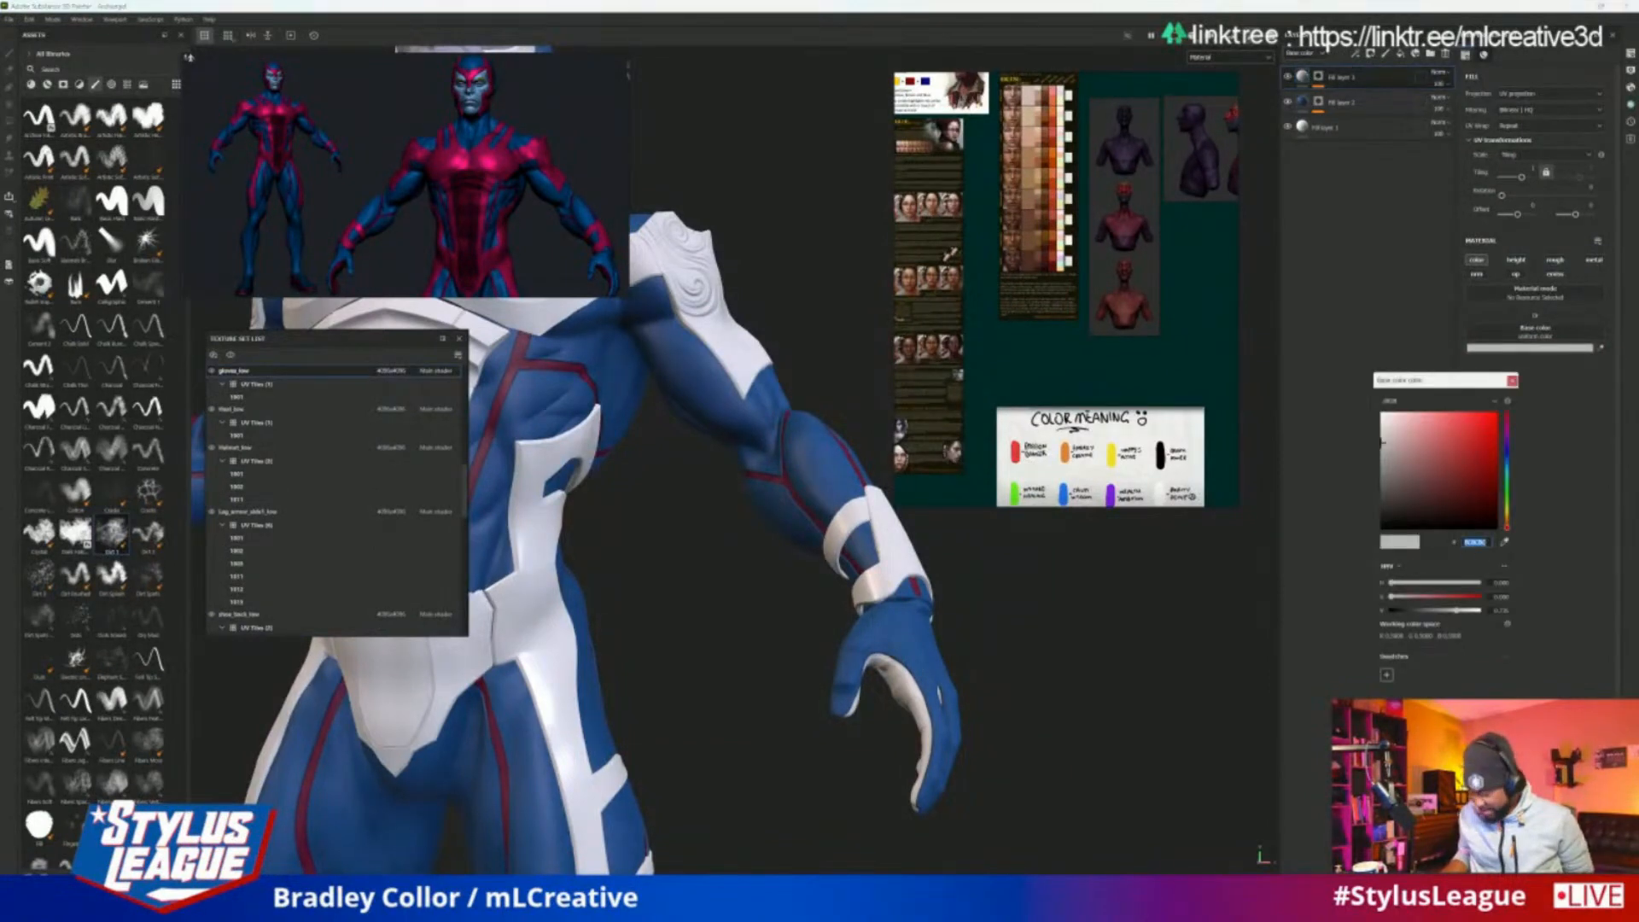
key(BackSpace)
text(530020)
click(1307, 783)
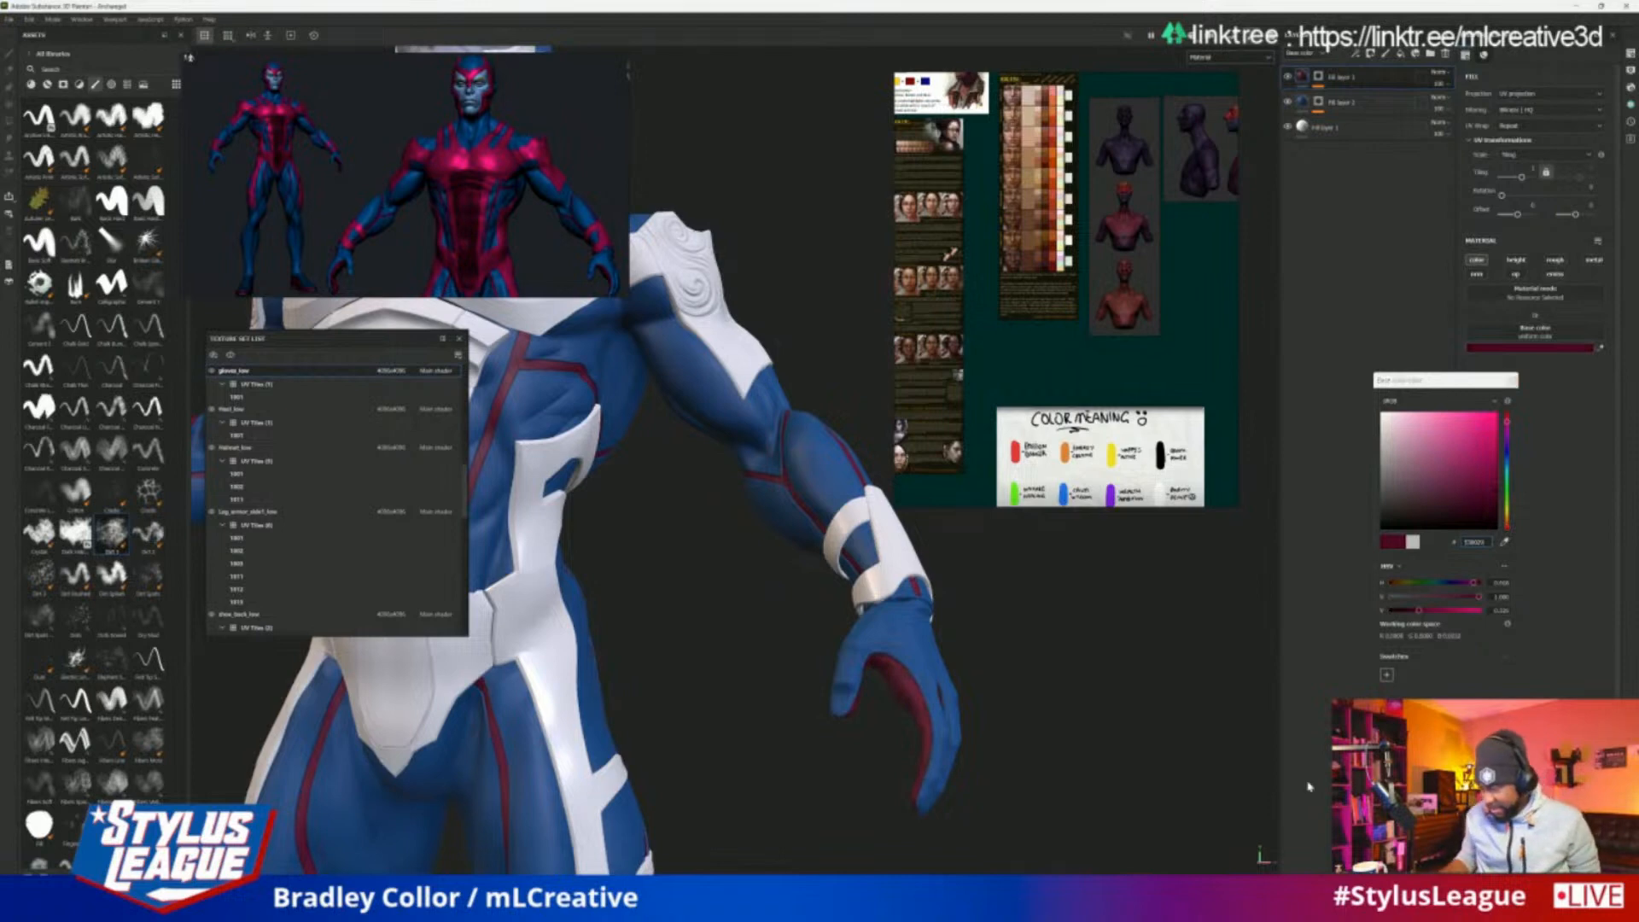
click(1512, 380)
Examine the gloves and suit colours around the whole figure against the red and blue reference
alt+right_drag(1106, 638, 1036, 699)
alt+drag(1035, 699, 803, 652)
alt+middle_drag(802, 652, 893, 699)
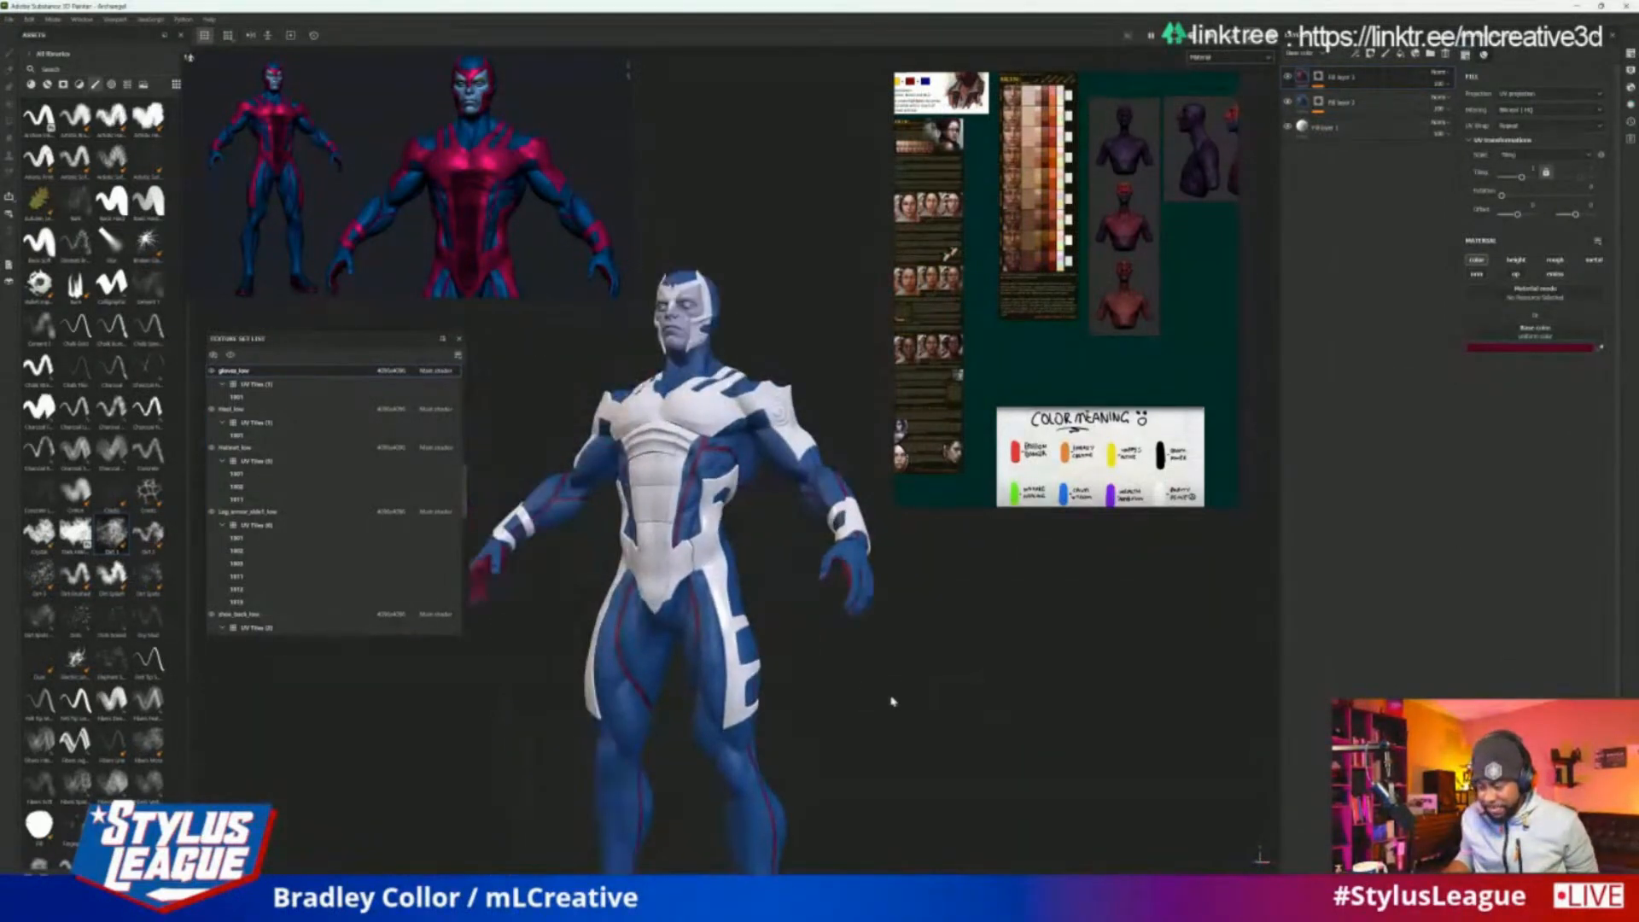
alt+right_drag(892, 699, 995, 648)
alt+drag(995, 648, 1055, 629)
alt+middle_drag(1057, 629, 1164, 703)
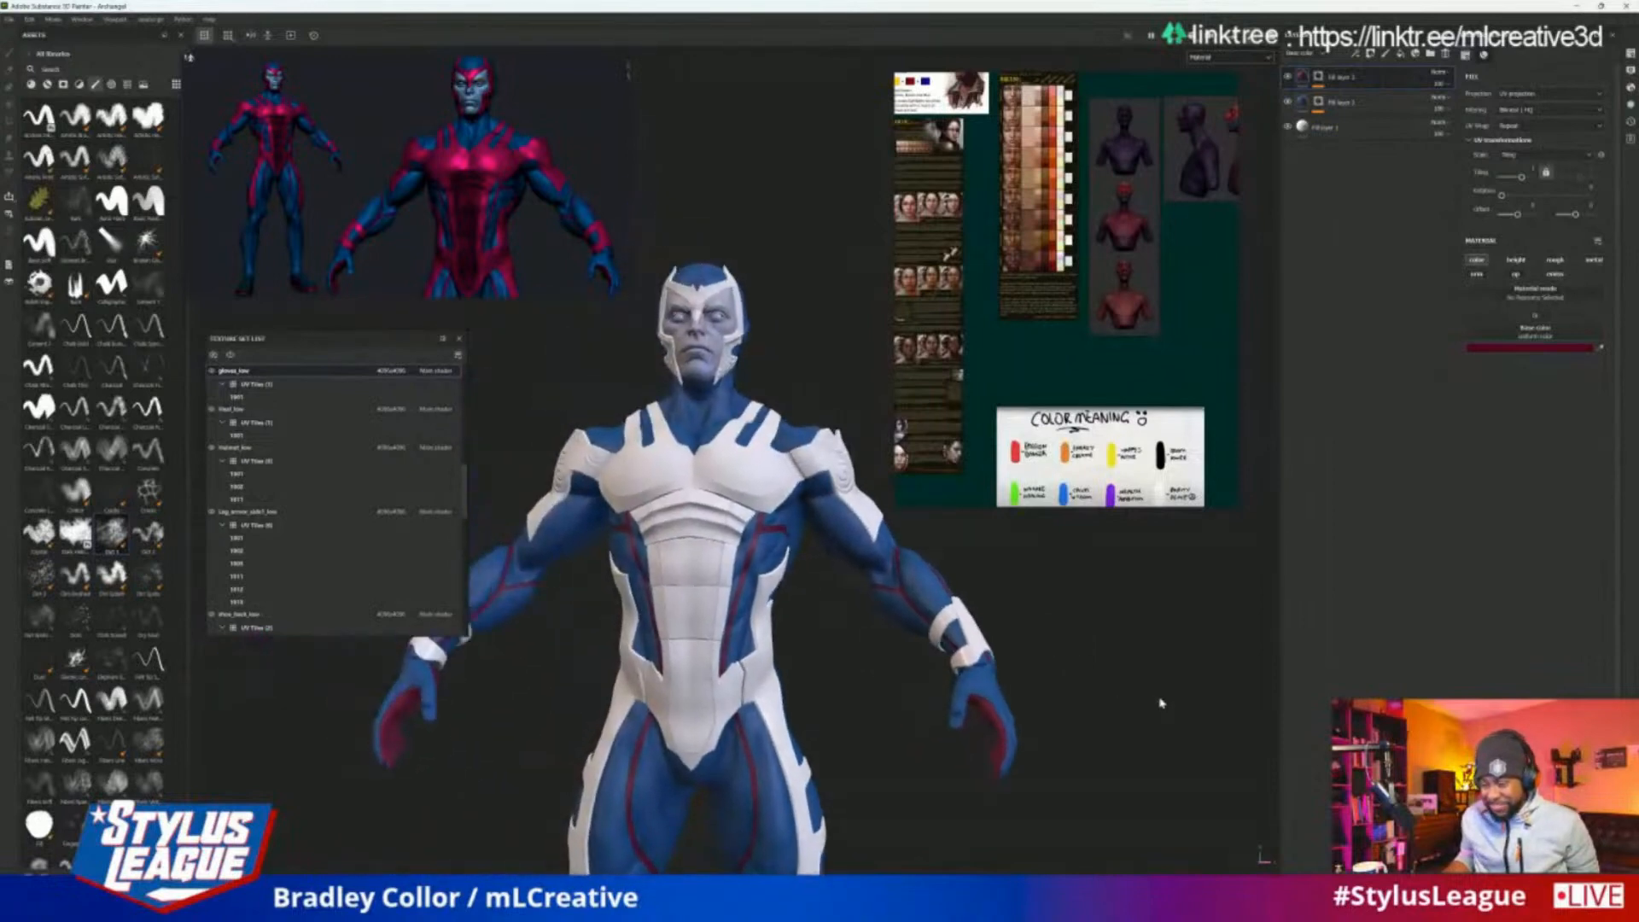
alt+right_drag(1164, 703, 1205, 664)
mouse_move(1205, 664)
alt+mouse_down()
mouse_move(1141, 669)
mouse_move(1183, 662)
alt+mouse_up()
alt+middle_drag(1182, 662, 1247, 761)
alt+right_drag(1247, 760, 1119, 687)
alt+middle_drag(1118, 688, 1076, 640)
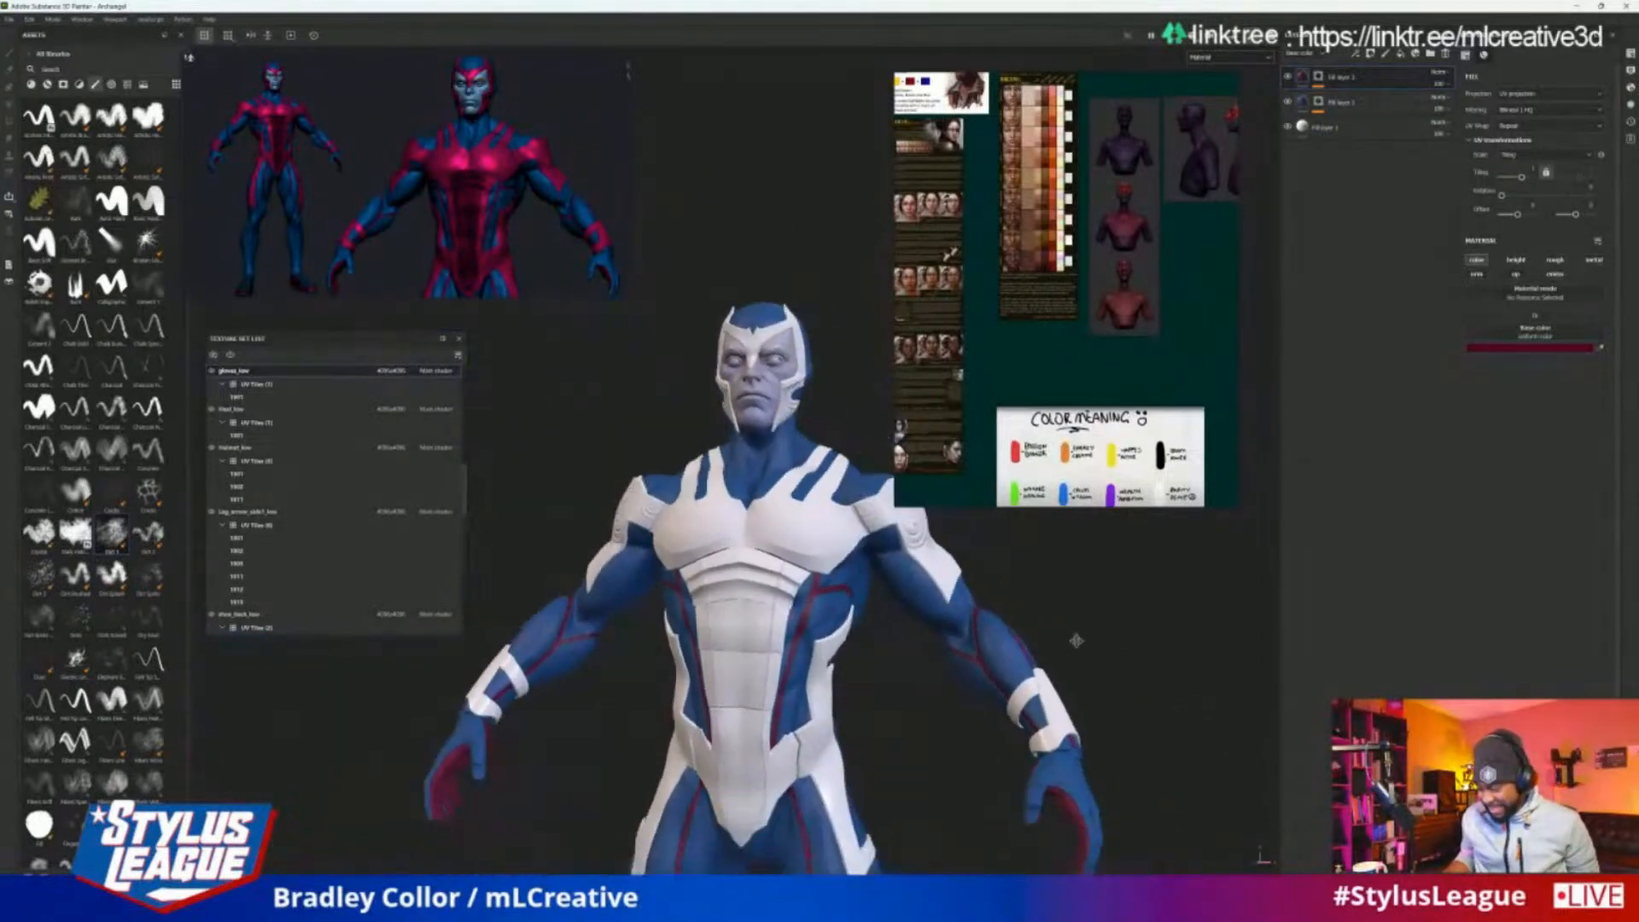
alt+drag(1075, 640, 1170, 725)
alt+middle_drag(1170, 725, 798, 359)
alt+right_drag(786, 181, 830, 367)
alt+middle_drag(819, 329, 890, 509)
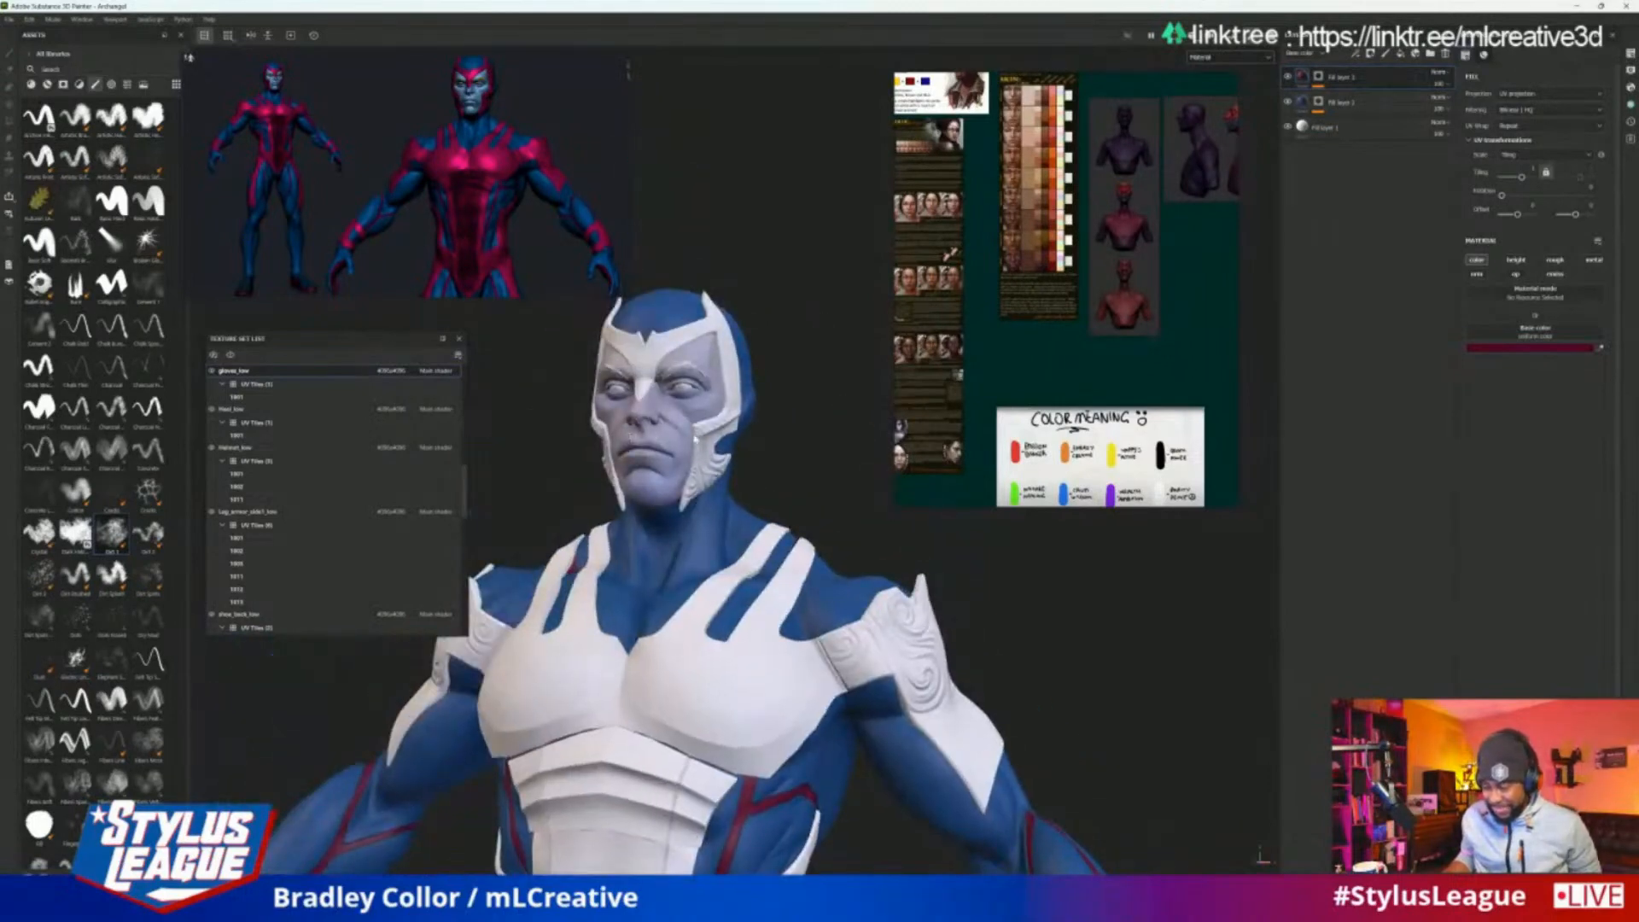
Add a fill layer to the top of the head's texture set and limit it to the colour channel
ctrl+alt+right_click(696, 440)
alt+right_drag(751, 350, 795, 410)
alt+middle_drag(794, 345, 939, 589)
alt+drag(939, 589, 995, 612)
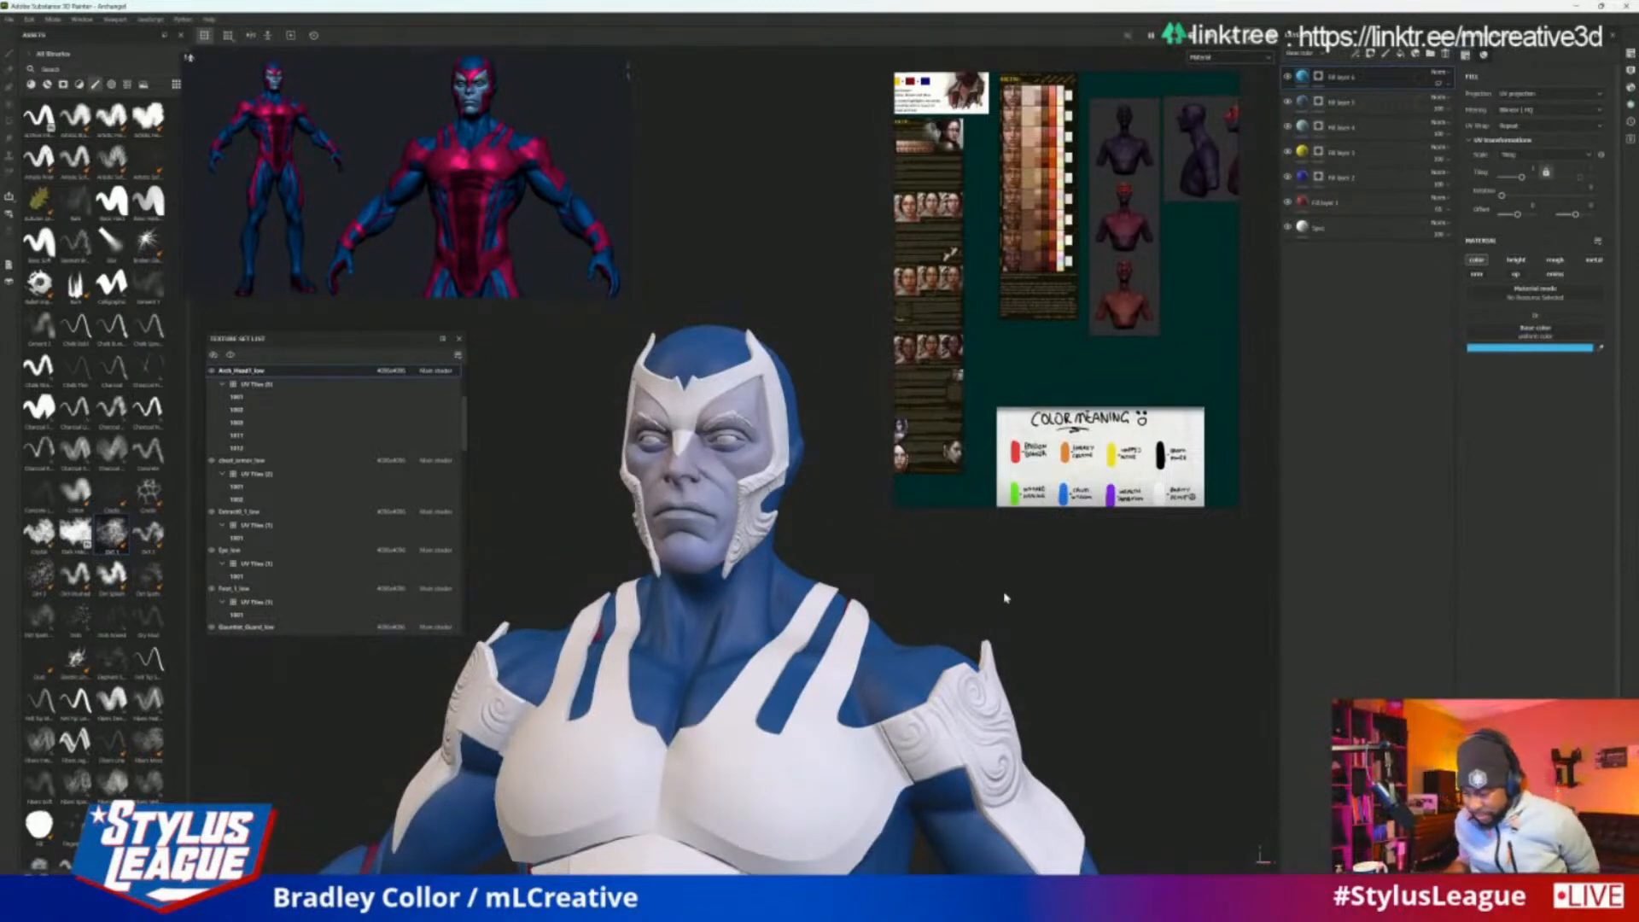
mouse_move(1009, 598)
alt+mouse_down()
mouse_move(1049, 592)
mouse_move(1014, 596)
alt+mouse_up()
alt+right_drag(1014, 596, 1031, 595)
alt+middle_drag(1031, 595, 1121, 632)
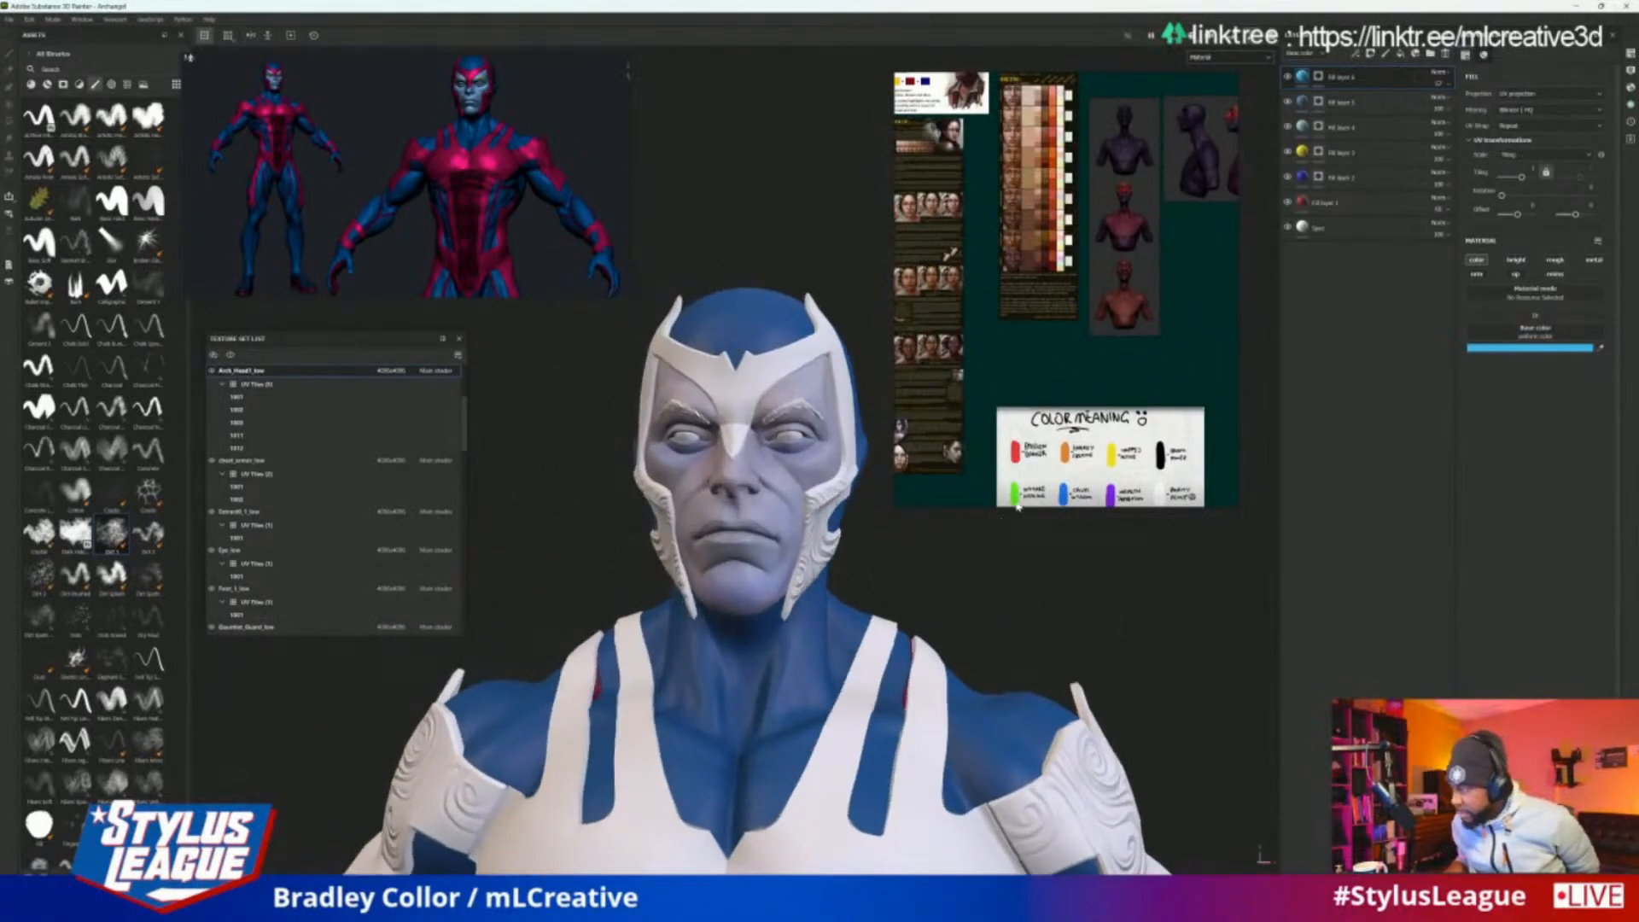
click(1402, 55)
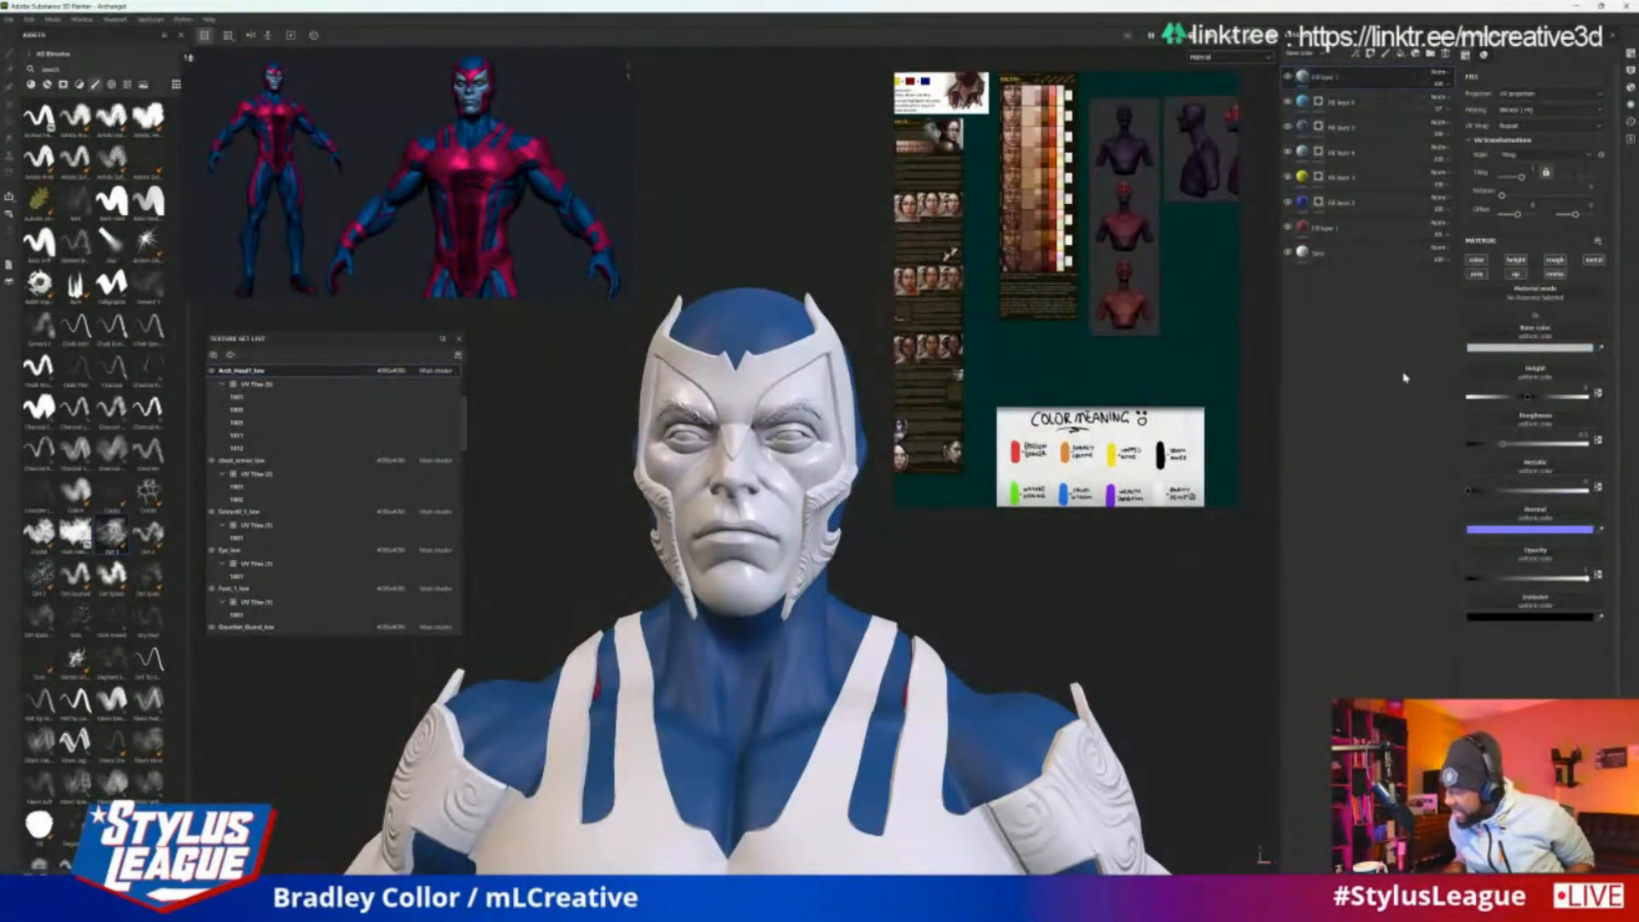
click(1479, 265)
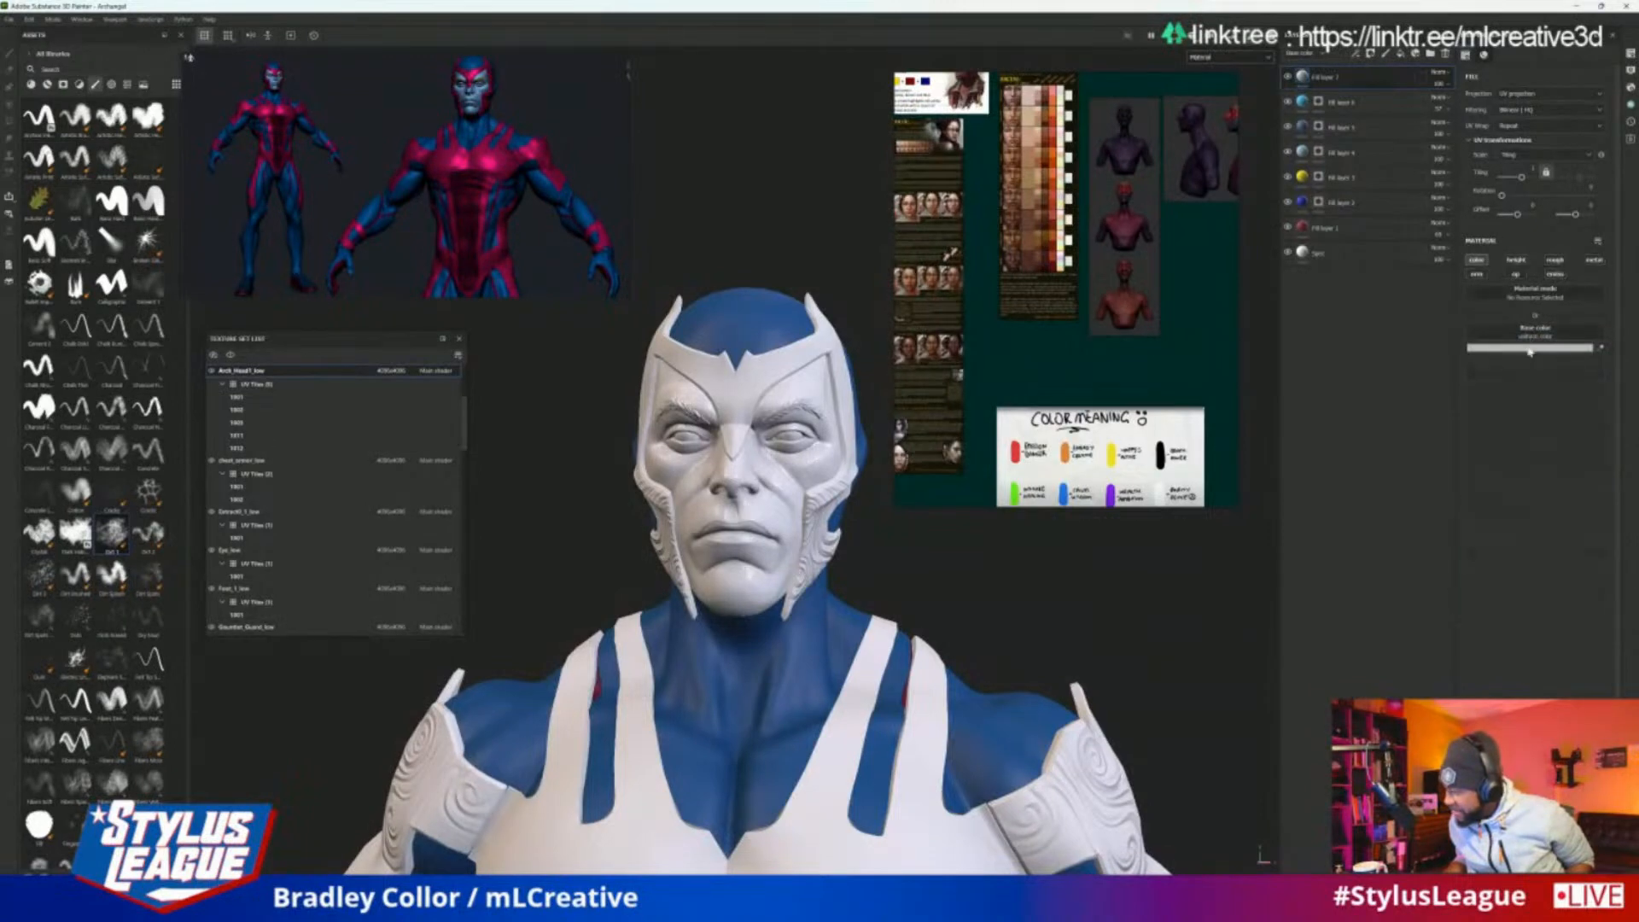
Set the head's new fill layer base colour to a very dark grey
click(1529, 348)
click(1386, 528)
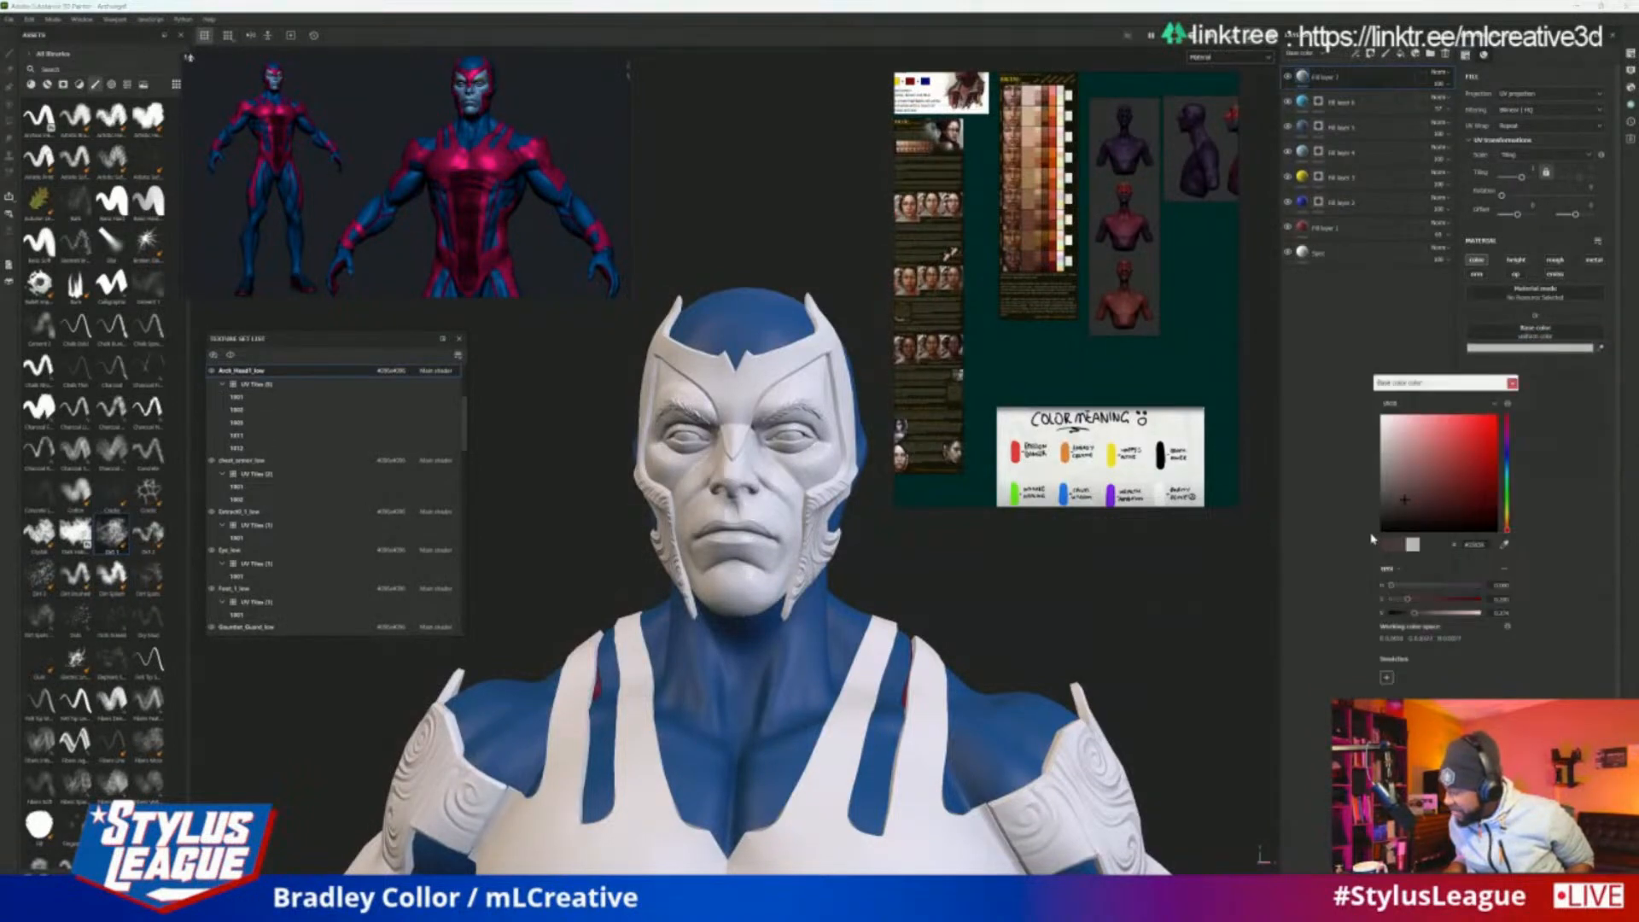
drag(1384, 525, 1376, 513)
click(1511, 382)
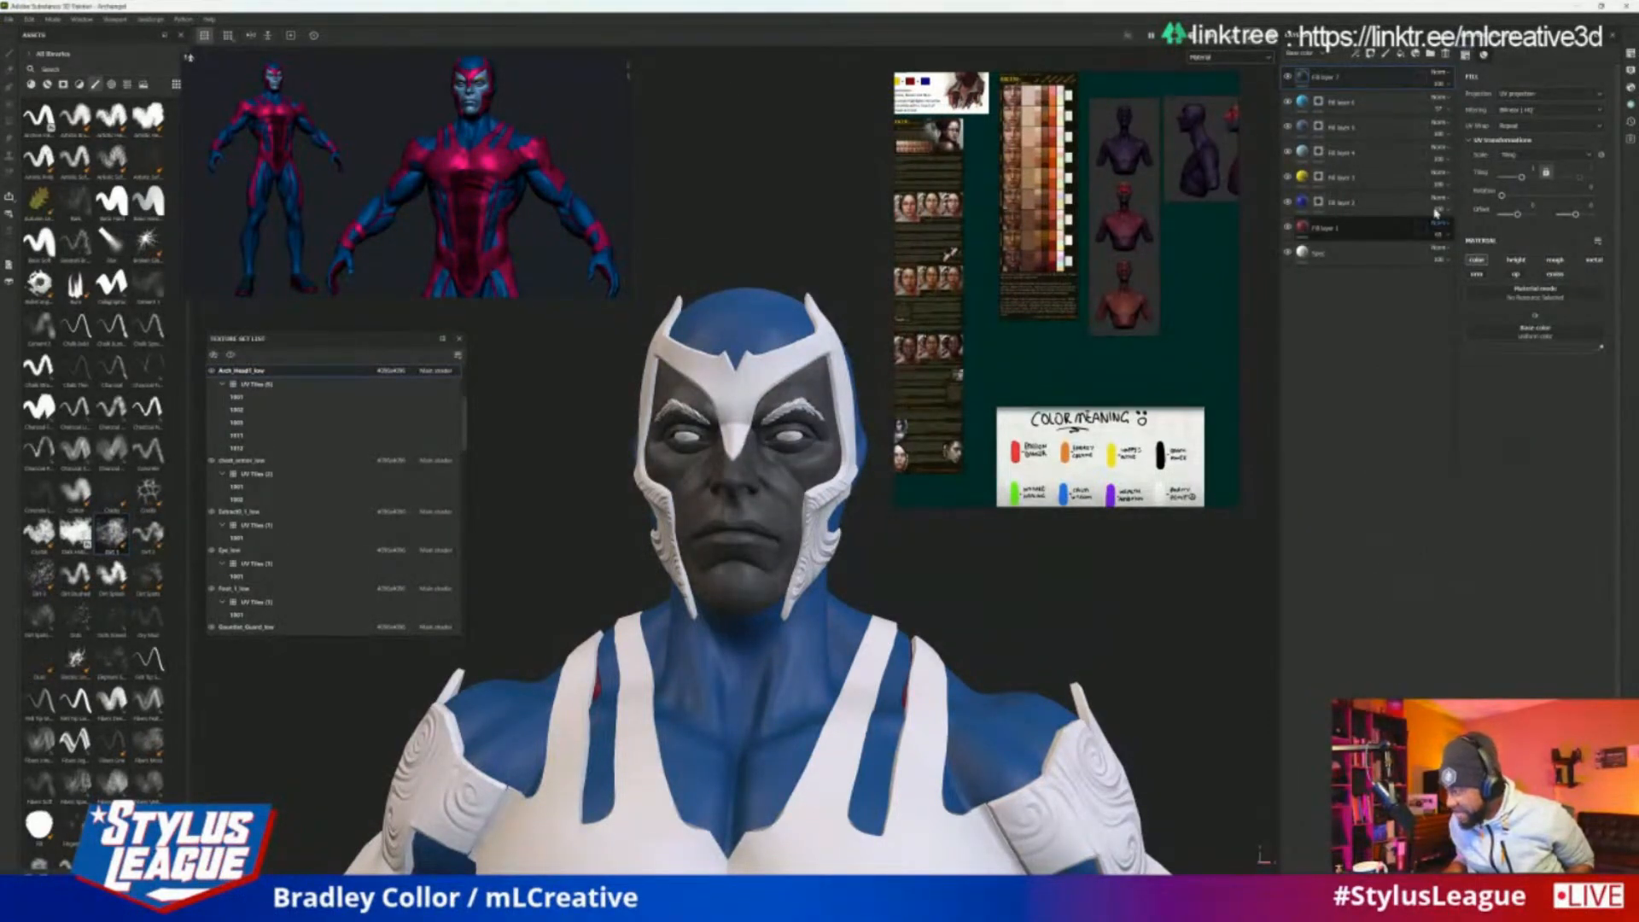
Add a black mask to the head's dark fill layer and open the layer's options
click(1371, 53)
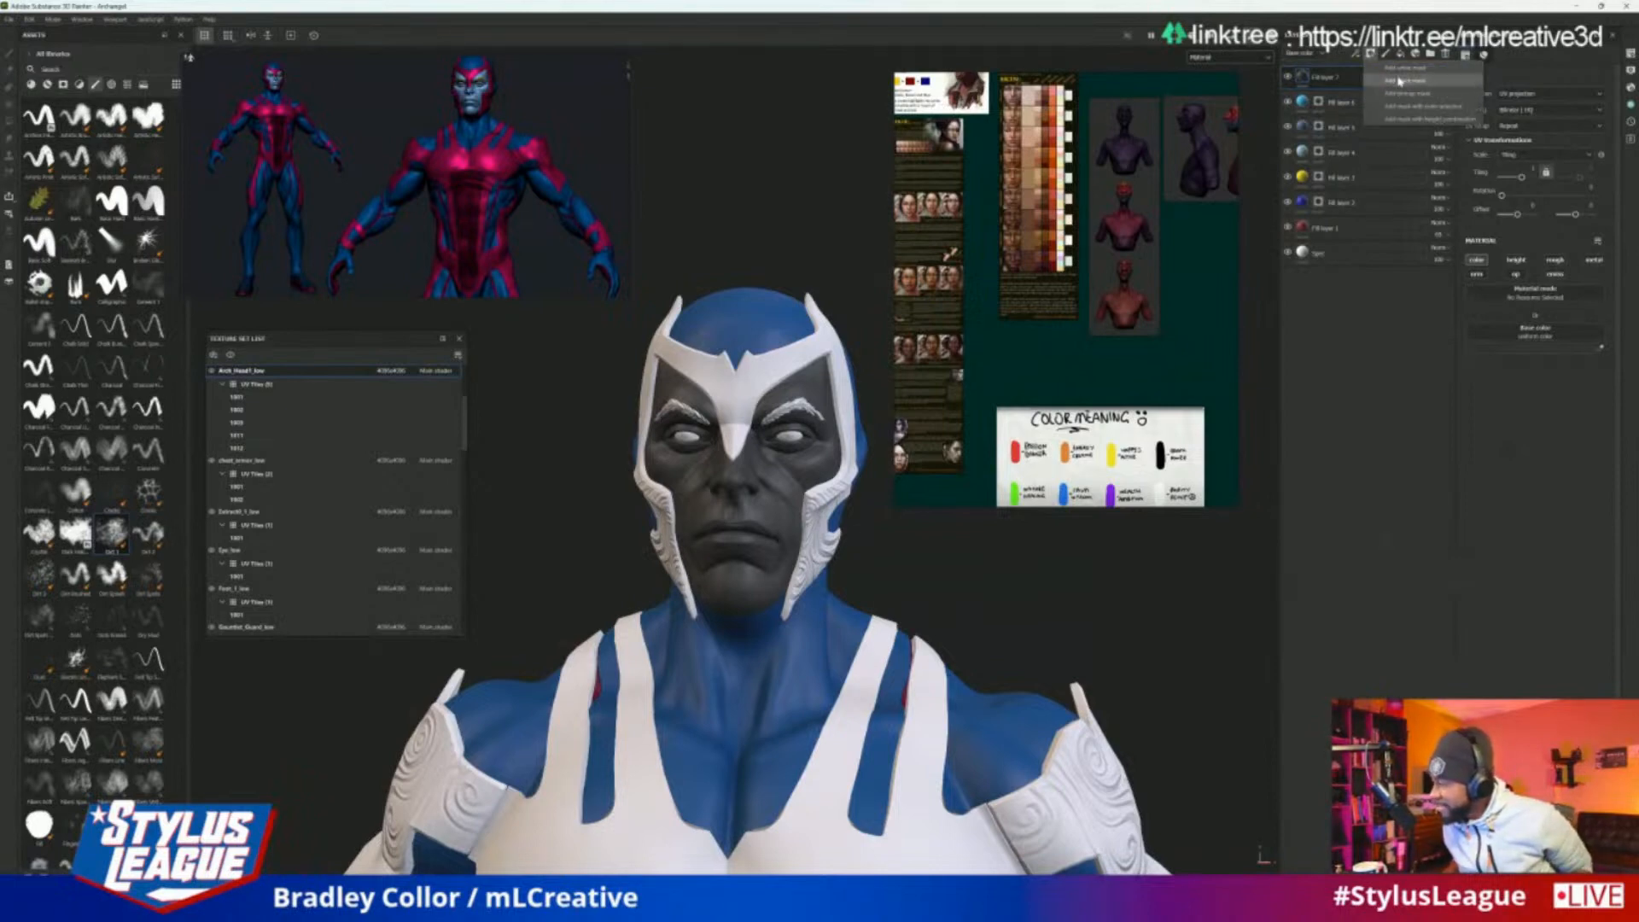
click(1400, 81)
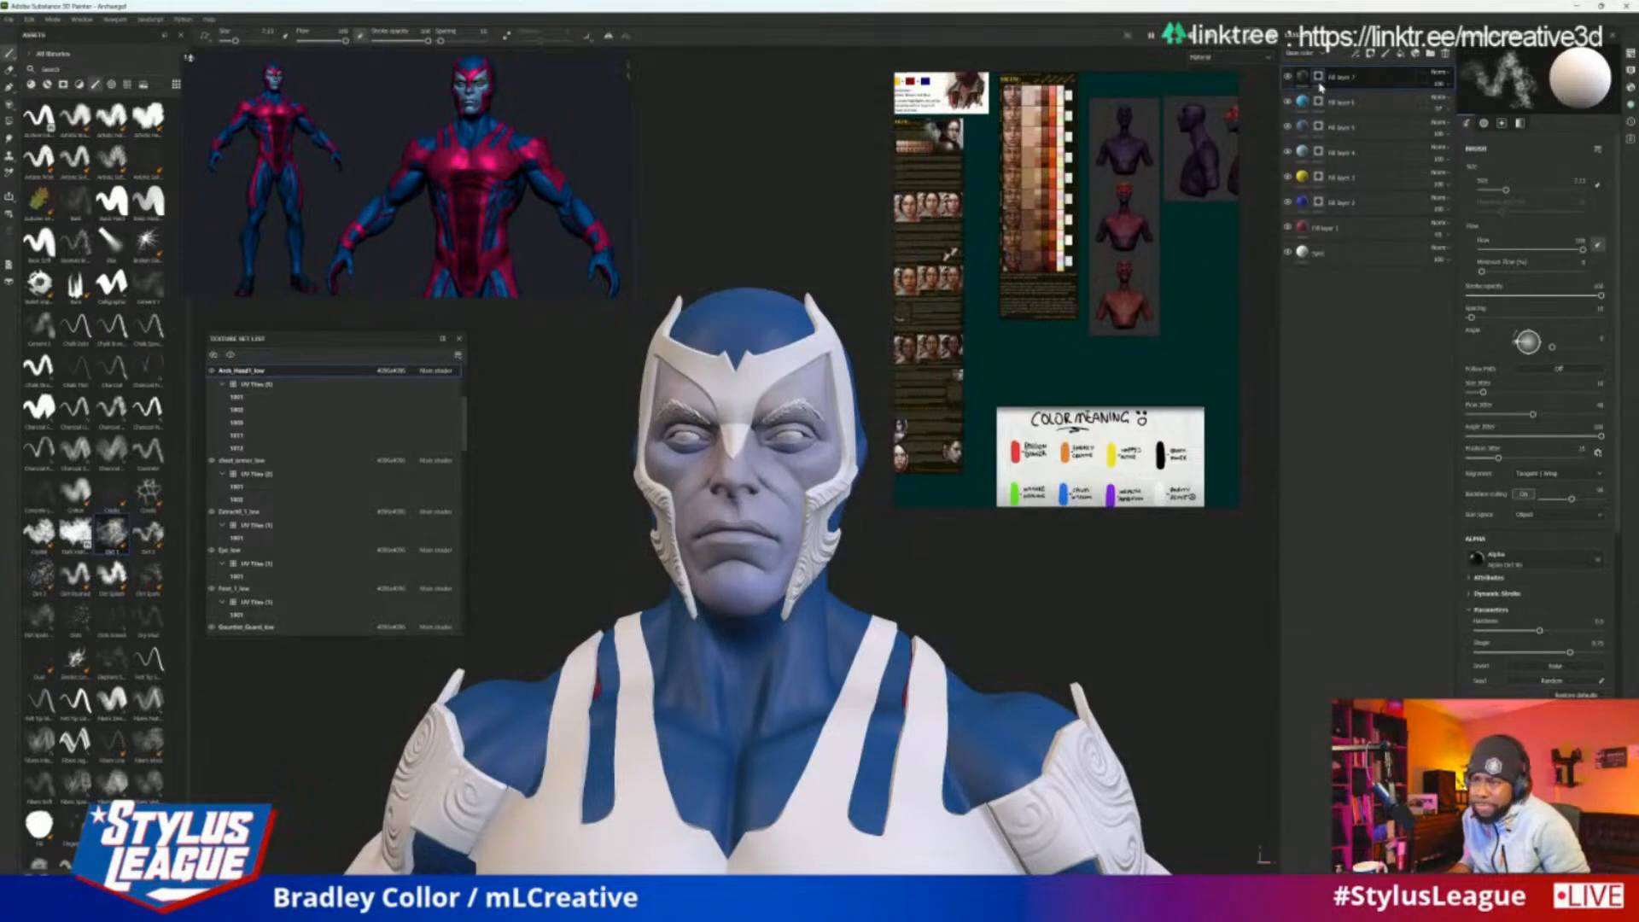
mouse_move(1307, 127)
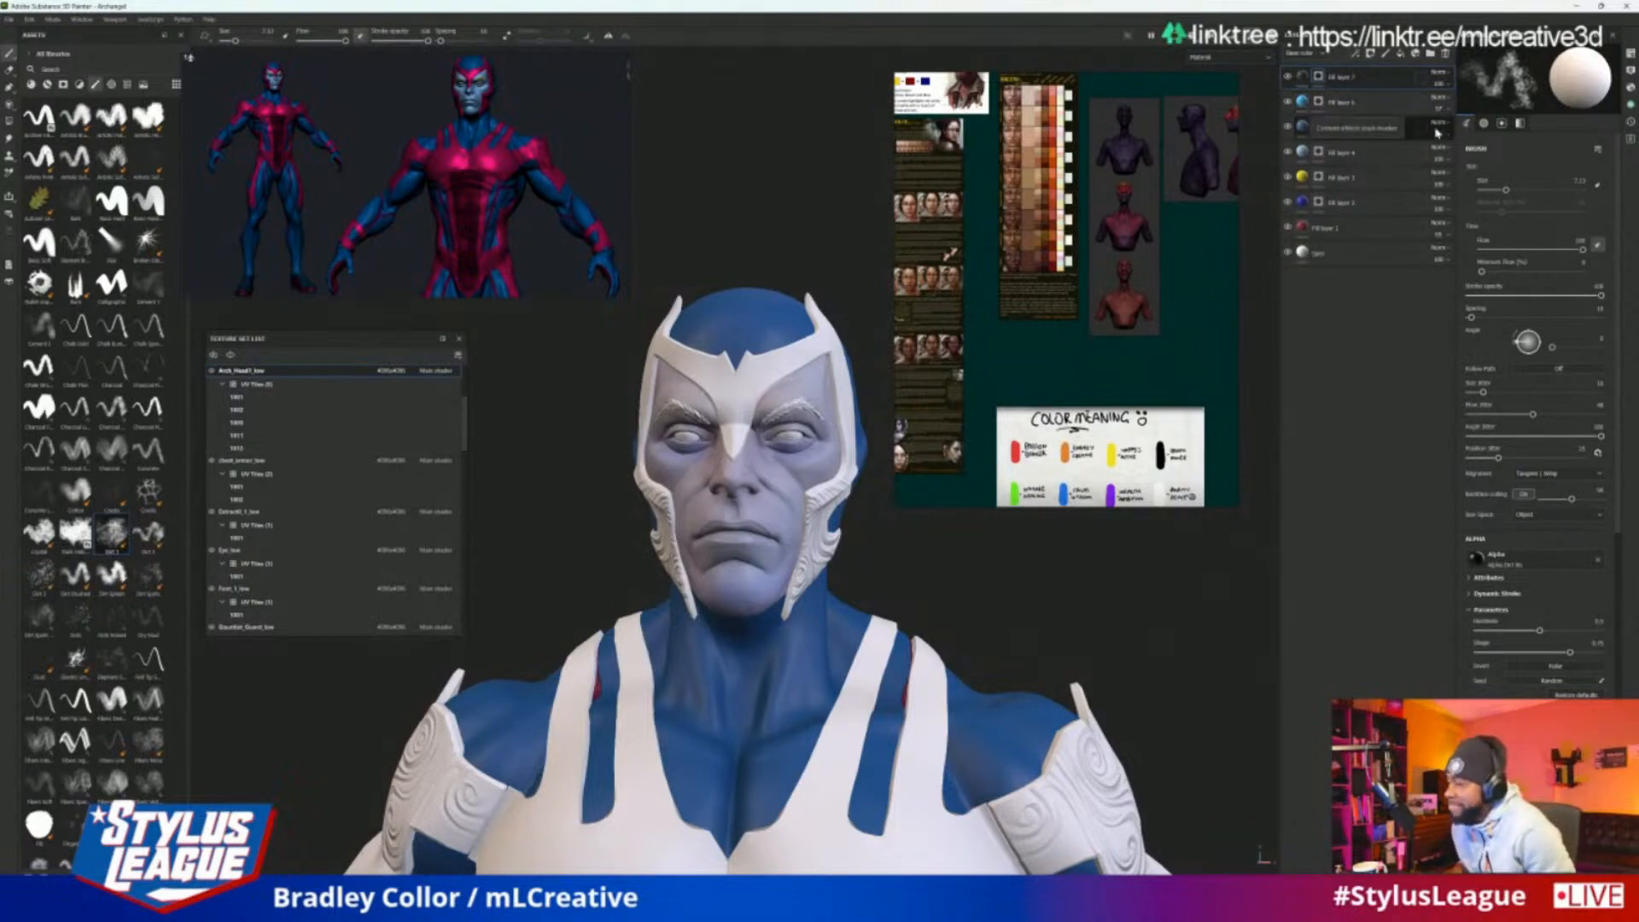
click(1375, 53)
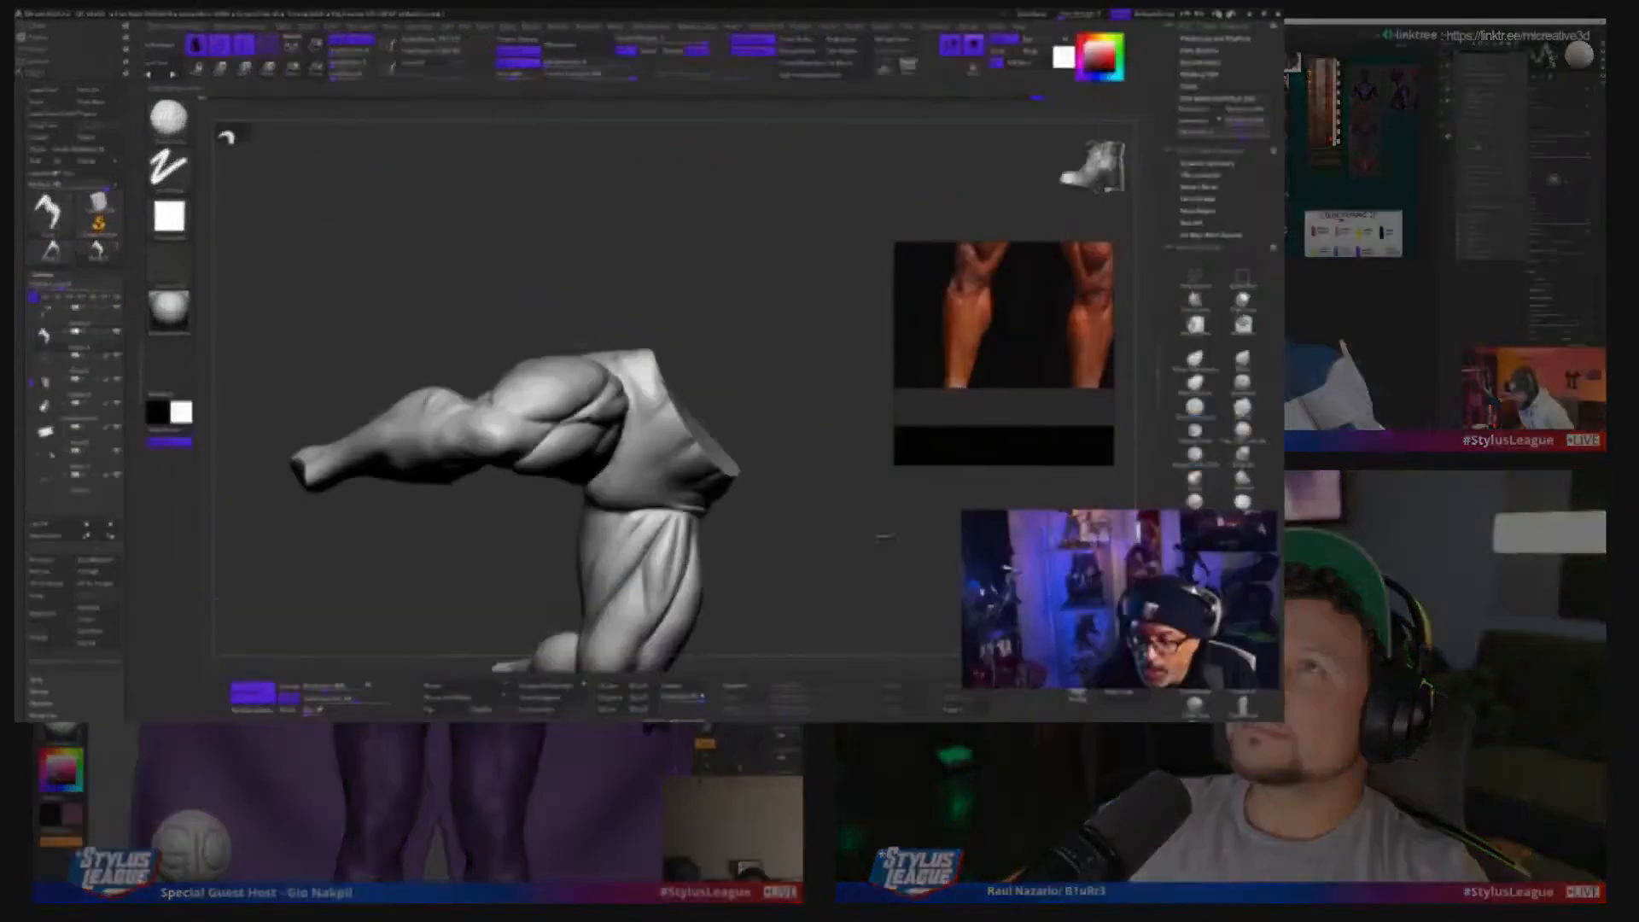
Build up and smooth the calf muscle of the crouching figure's bent leg
mouse_move(885, 538)
mouse_down()
mouse_move(915, 502)
mouse_move(893, 512)
mouse_up()
drag(1136, 649, 1121, 661)
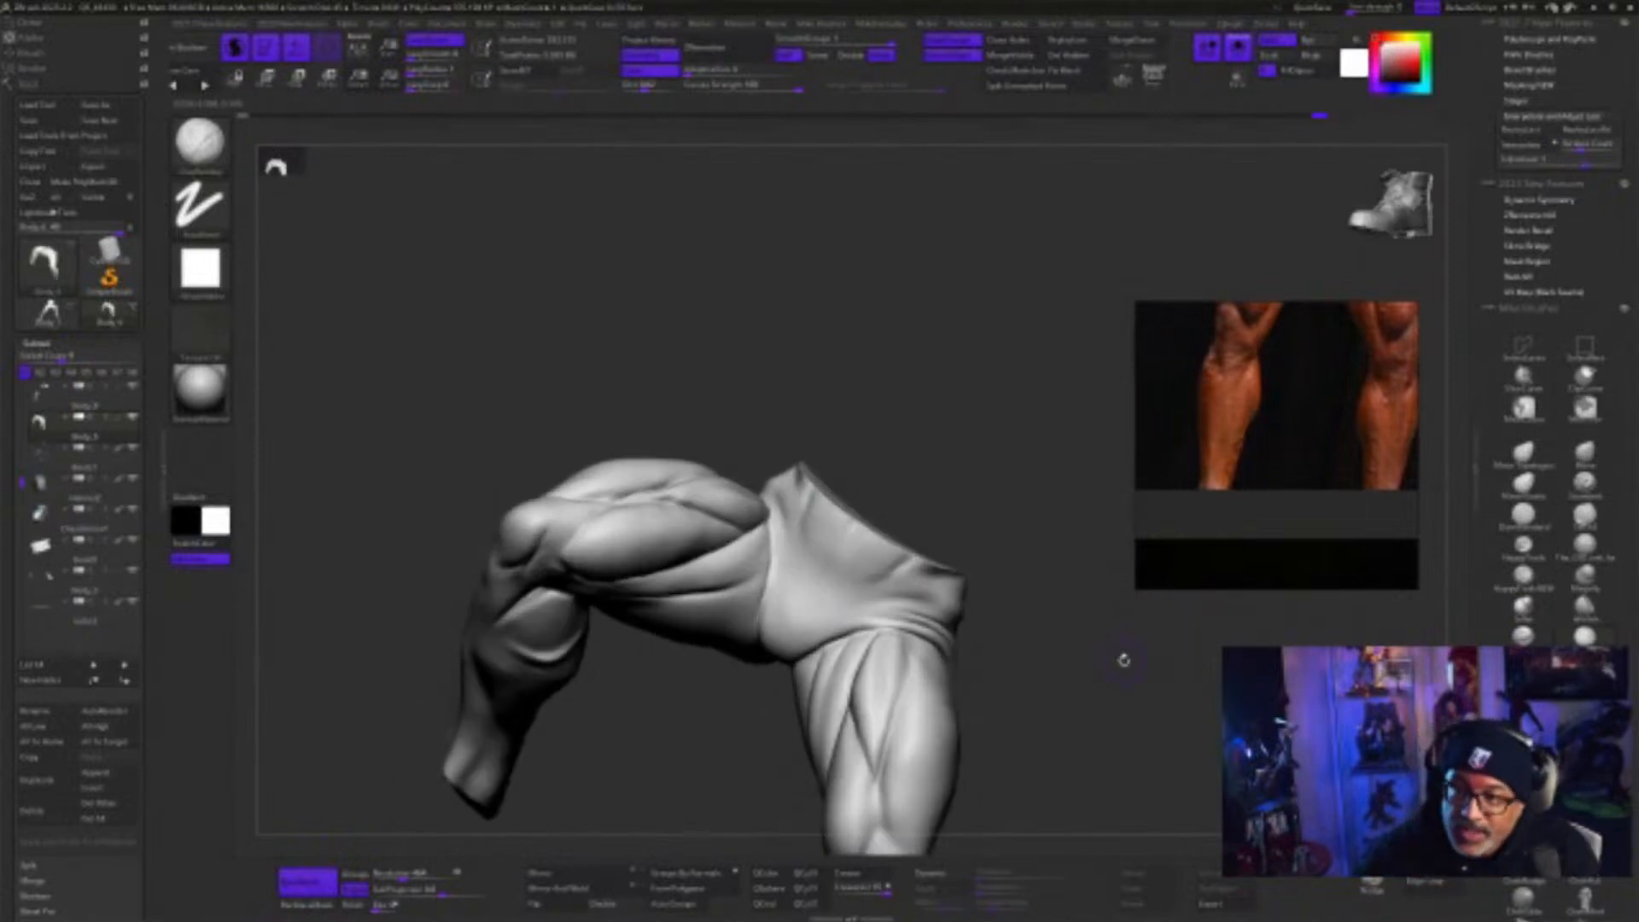
drag(1123, 659, 742, 750)
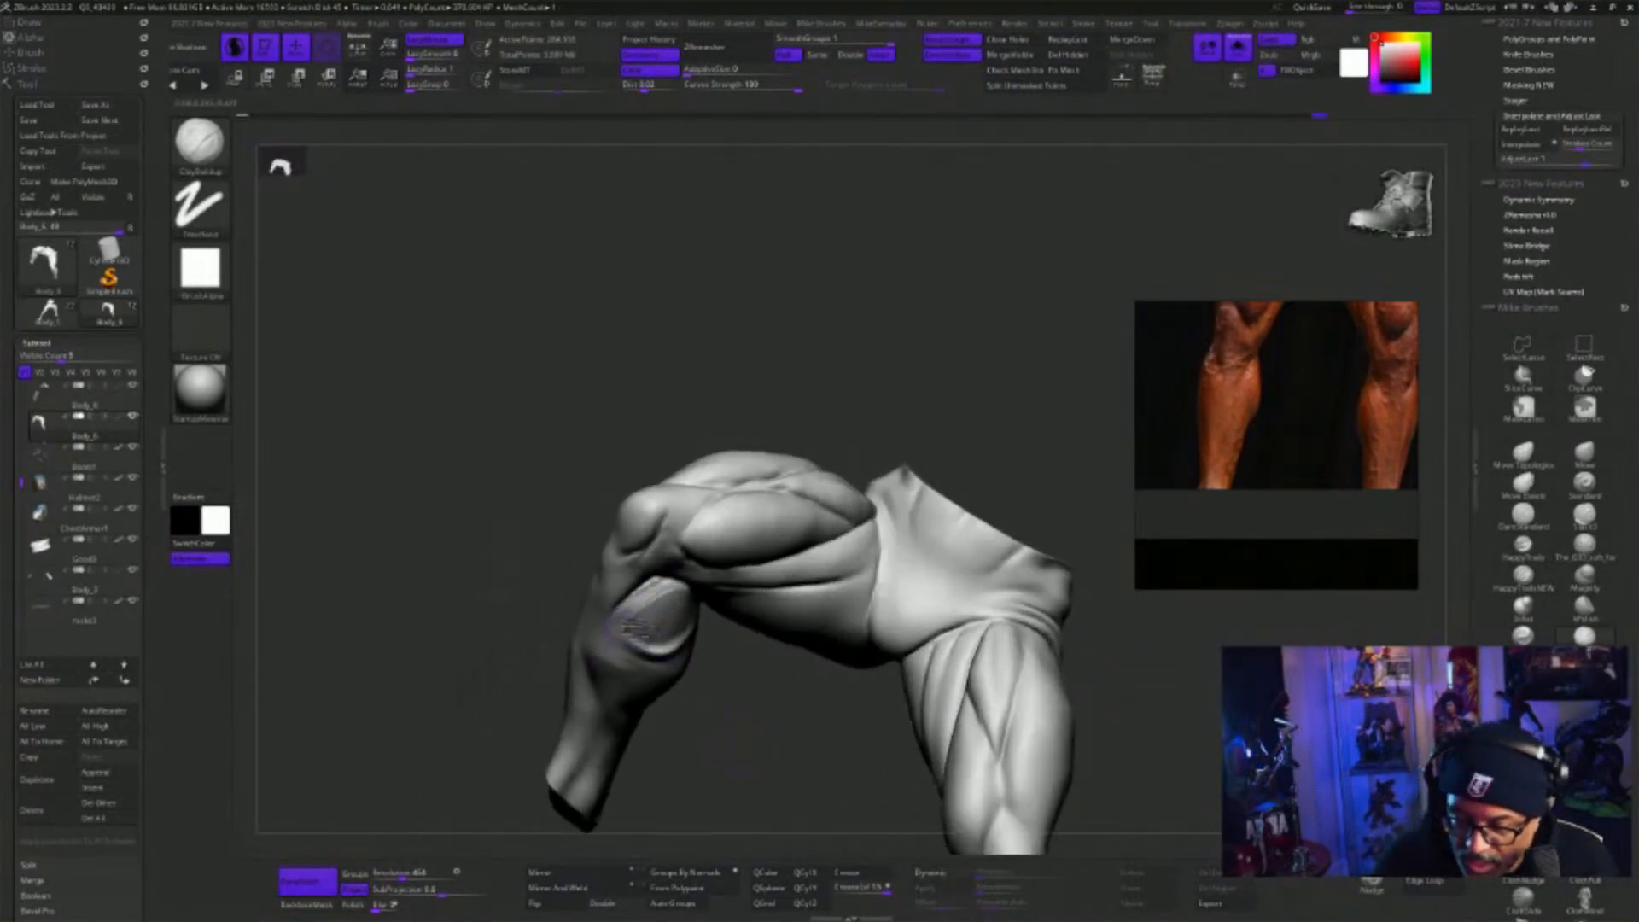
key(shift)
mouse_move(670, 596)
shift+mouse_down()
mouse_move(642, 612)
mouse_move(660, 593)
shift+mouse_up()
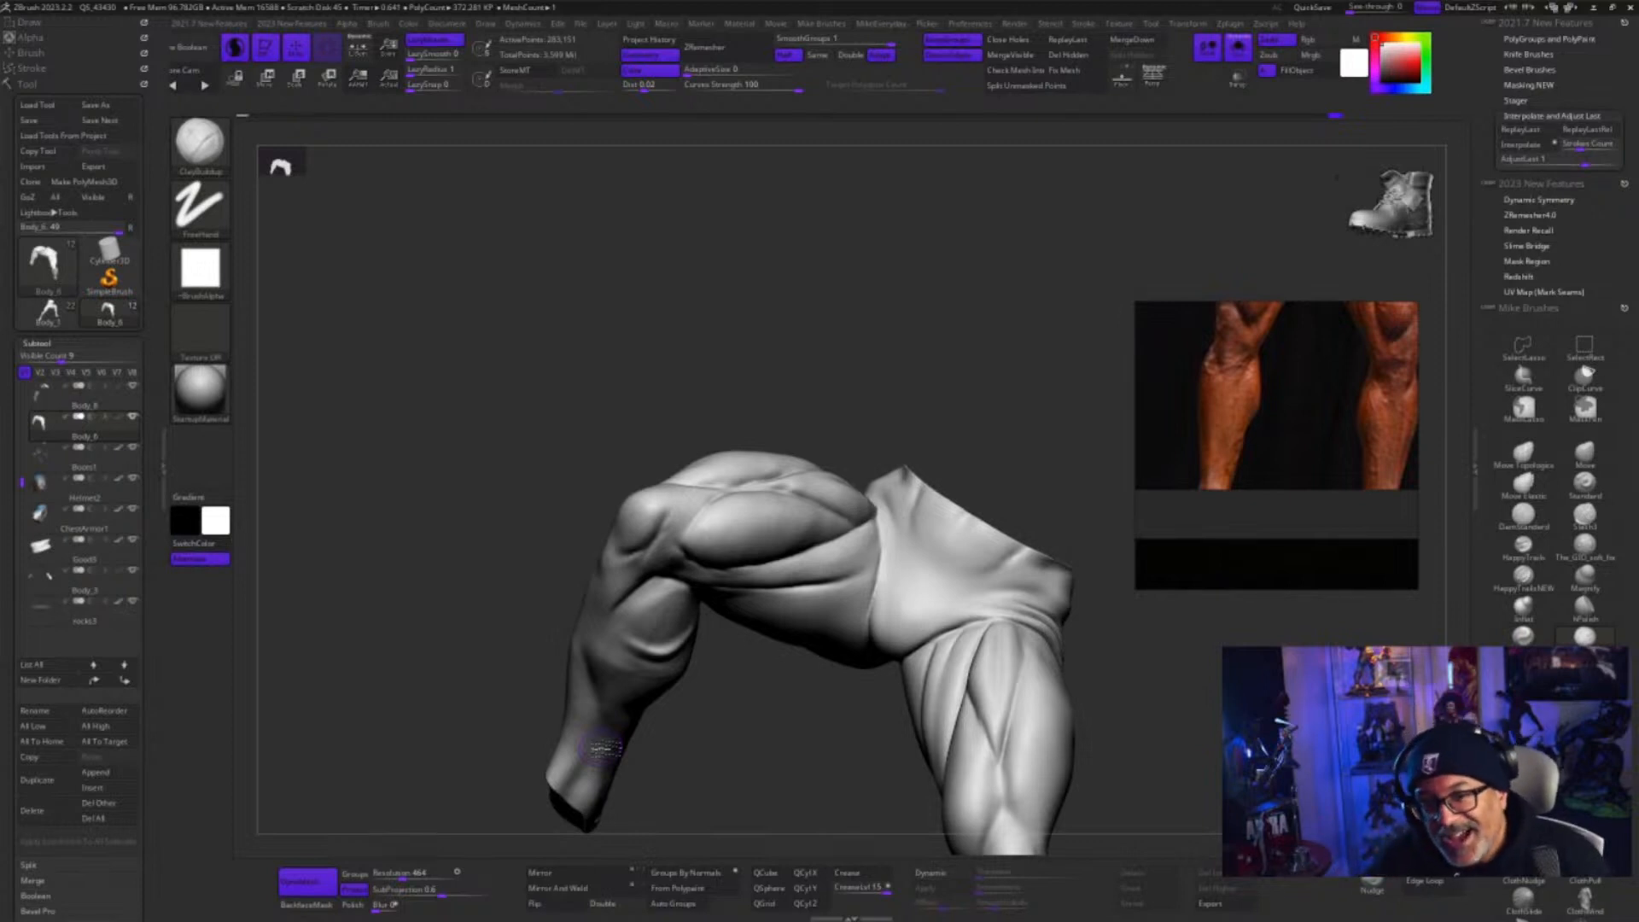
Smooth the upper calf just below the knee on the crouching figure's bent leg
mouse_move(1163, 712)
mouse_down()
mouse_move(1173, 697)
mouse_move(1176, 715)
mouse_up()
mouse_move(815, 784)
alt+mouse_down()
mouse_move(843, 817)
mouse_move(830, 782)
mouse_move(783, 781)
alt+mouse_up()
shift+drag(692, 672, 691, 641)
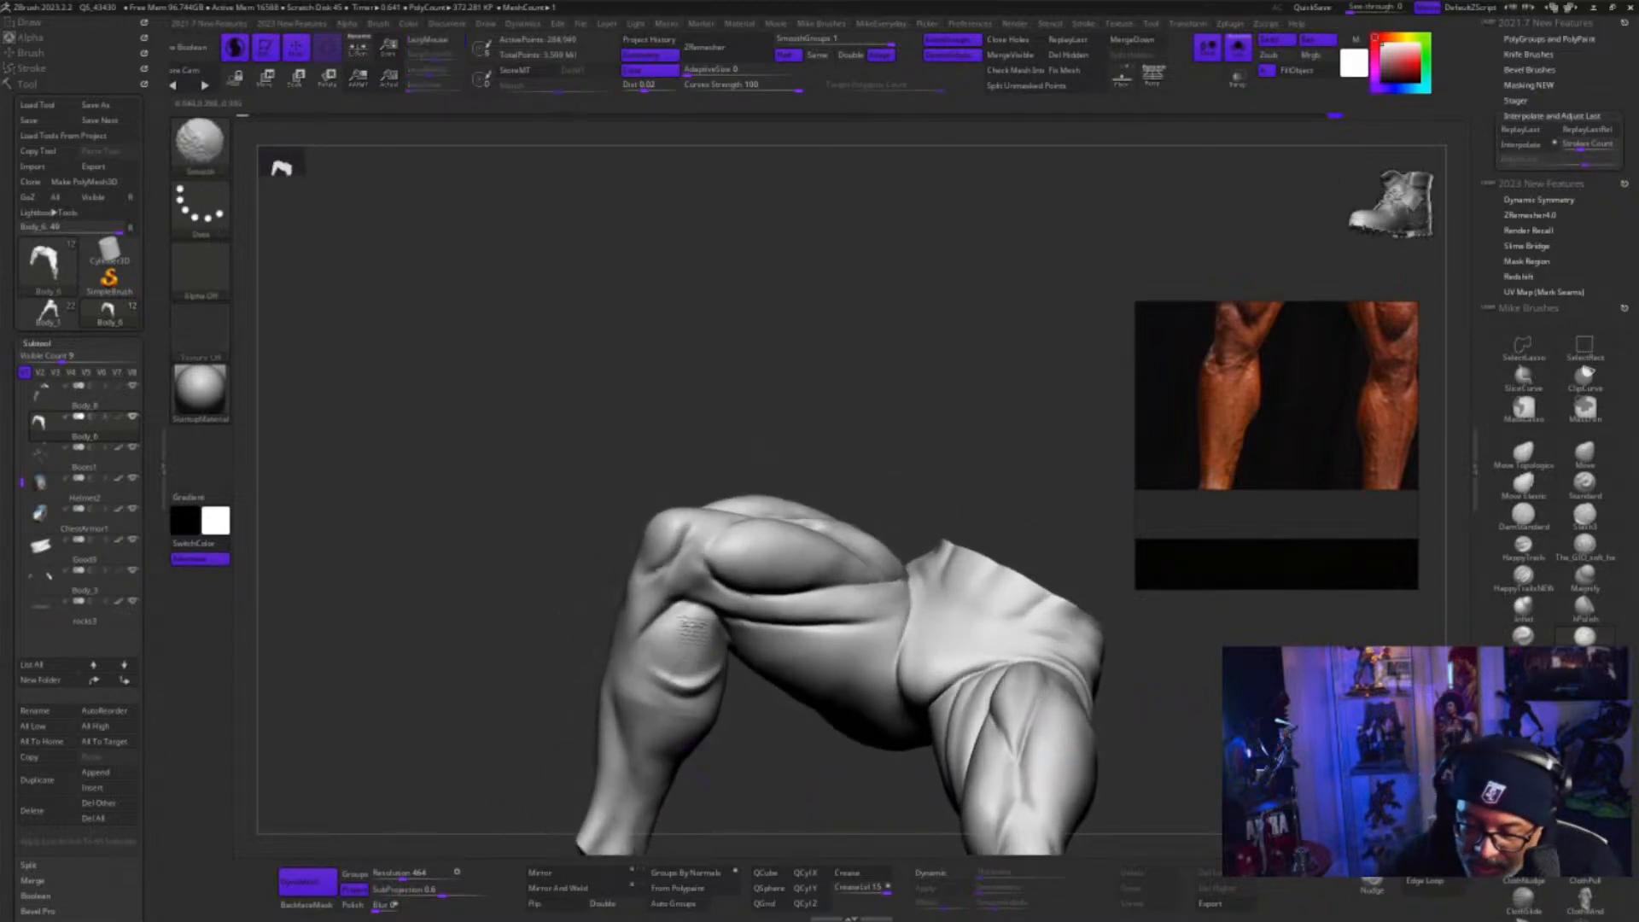
shift+drag(642, 686, 655, 696)
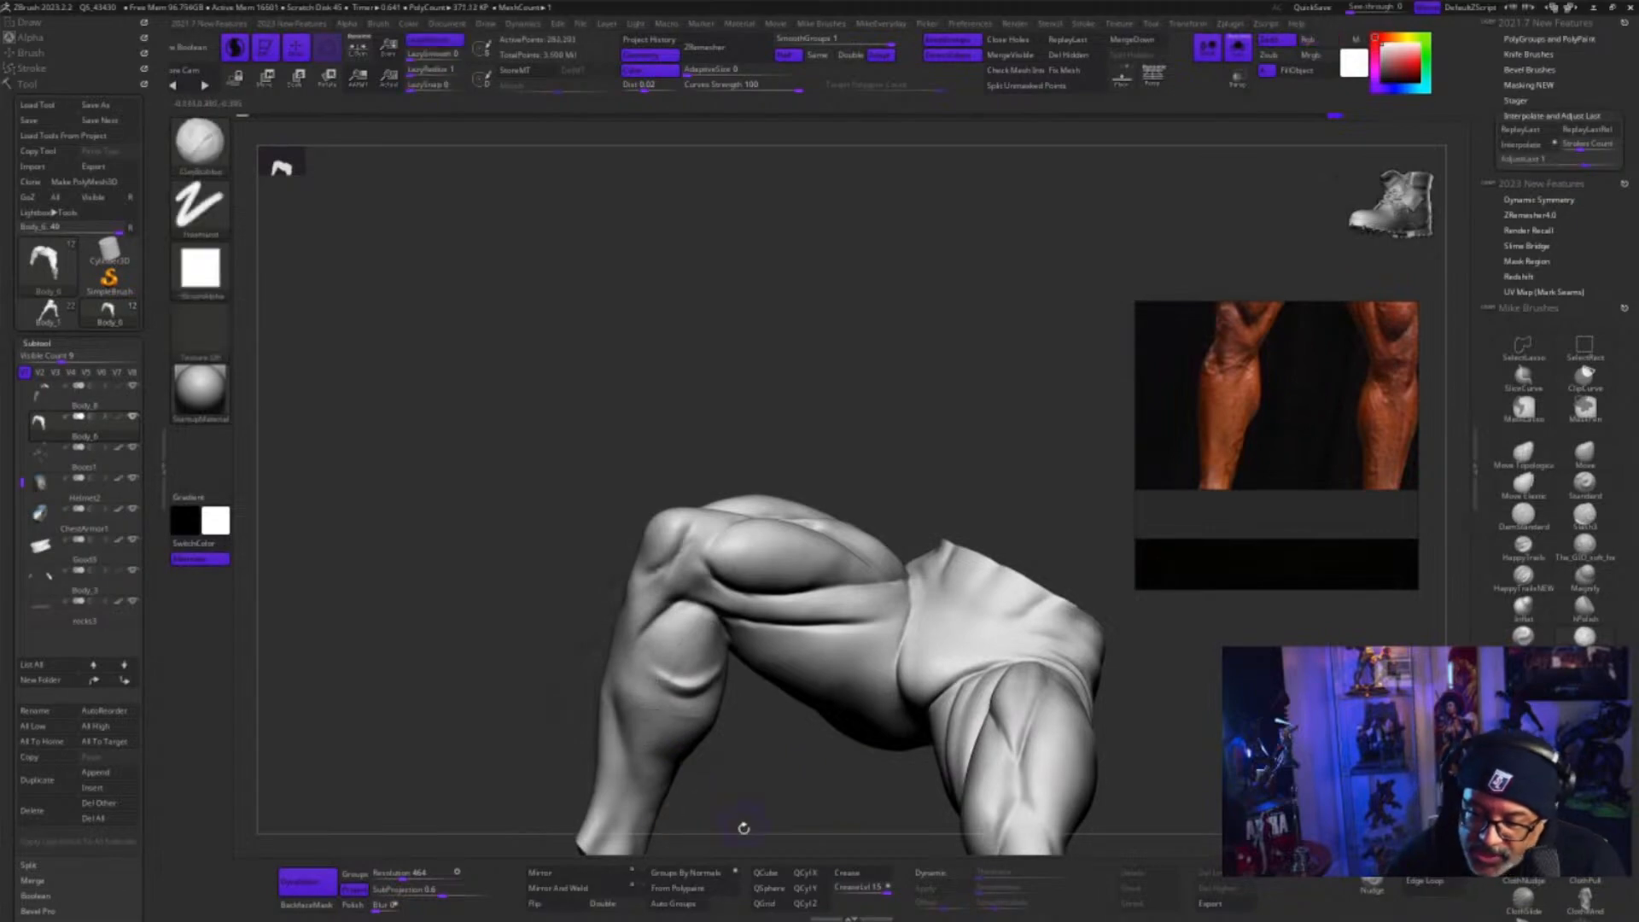
Adjust the brush size and refine the knee of the crouching figure's bent leg
mouse_move(741, 825)
alt+mouse_down()
mouse_move(776, 775)
mouse_move(778, 789)
alt+mouse_up()
key(s)
click(778, 790)
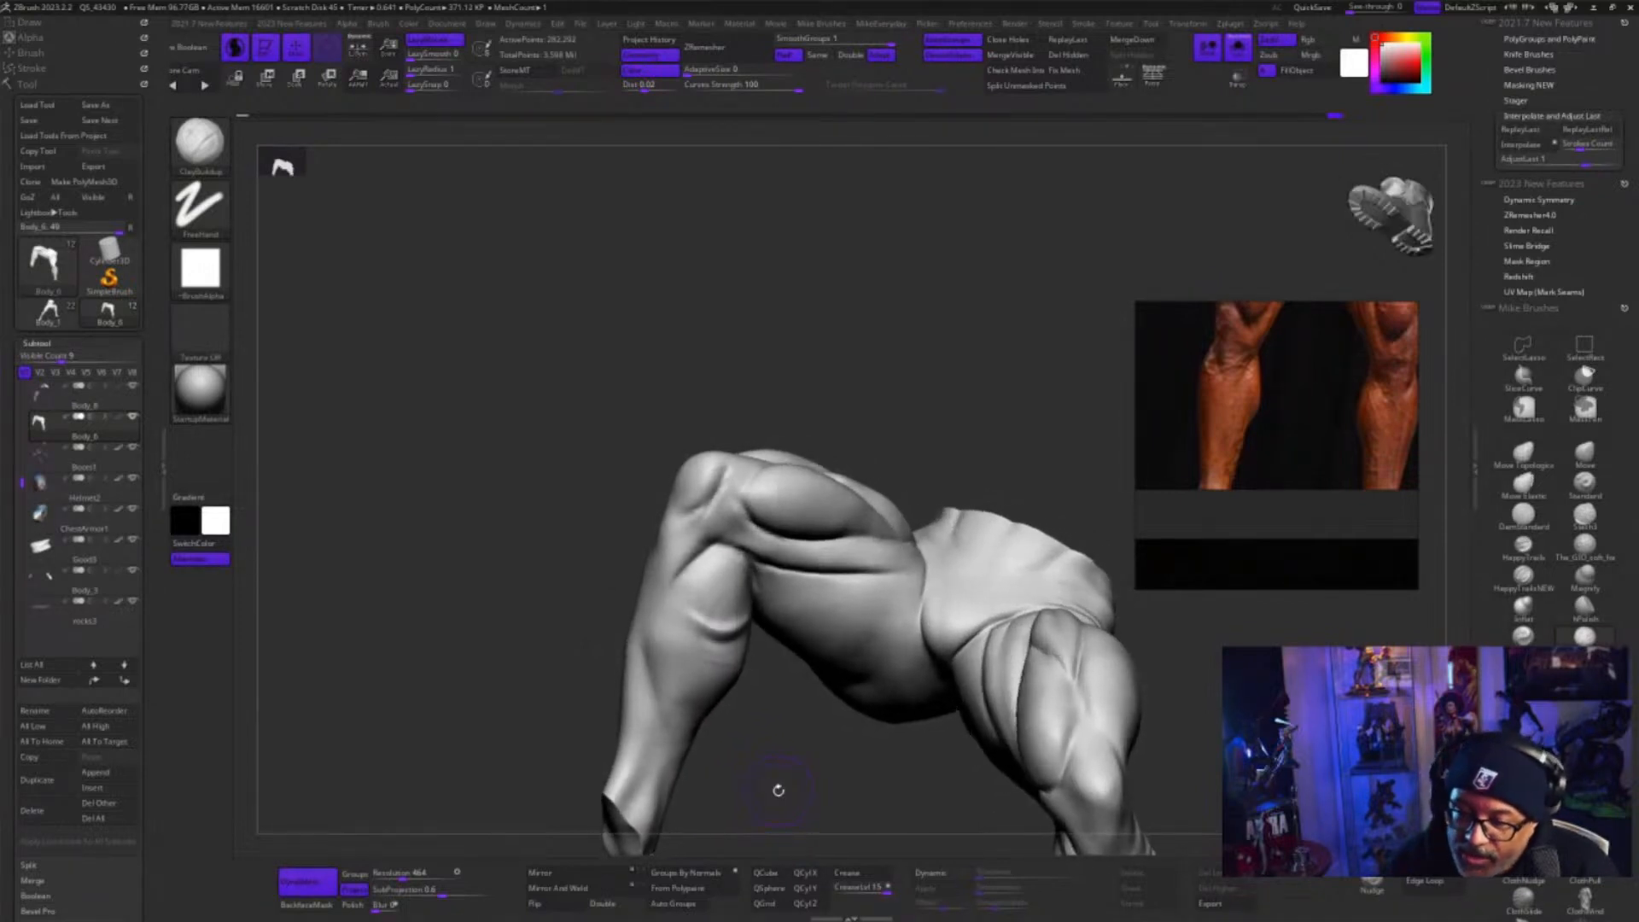
key(s)
drag(777, 765, 779, 749)
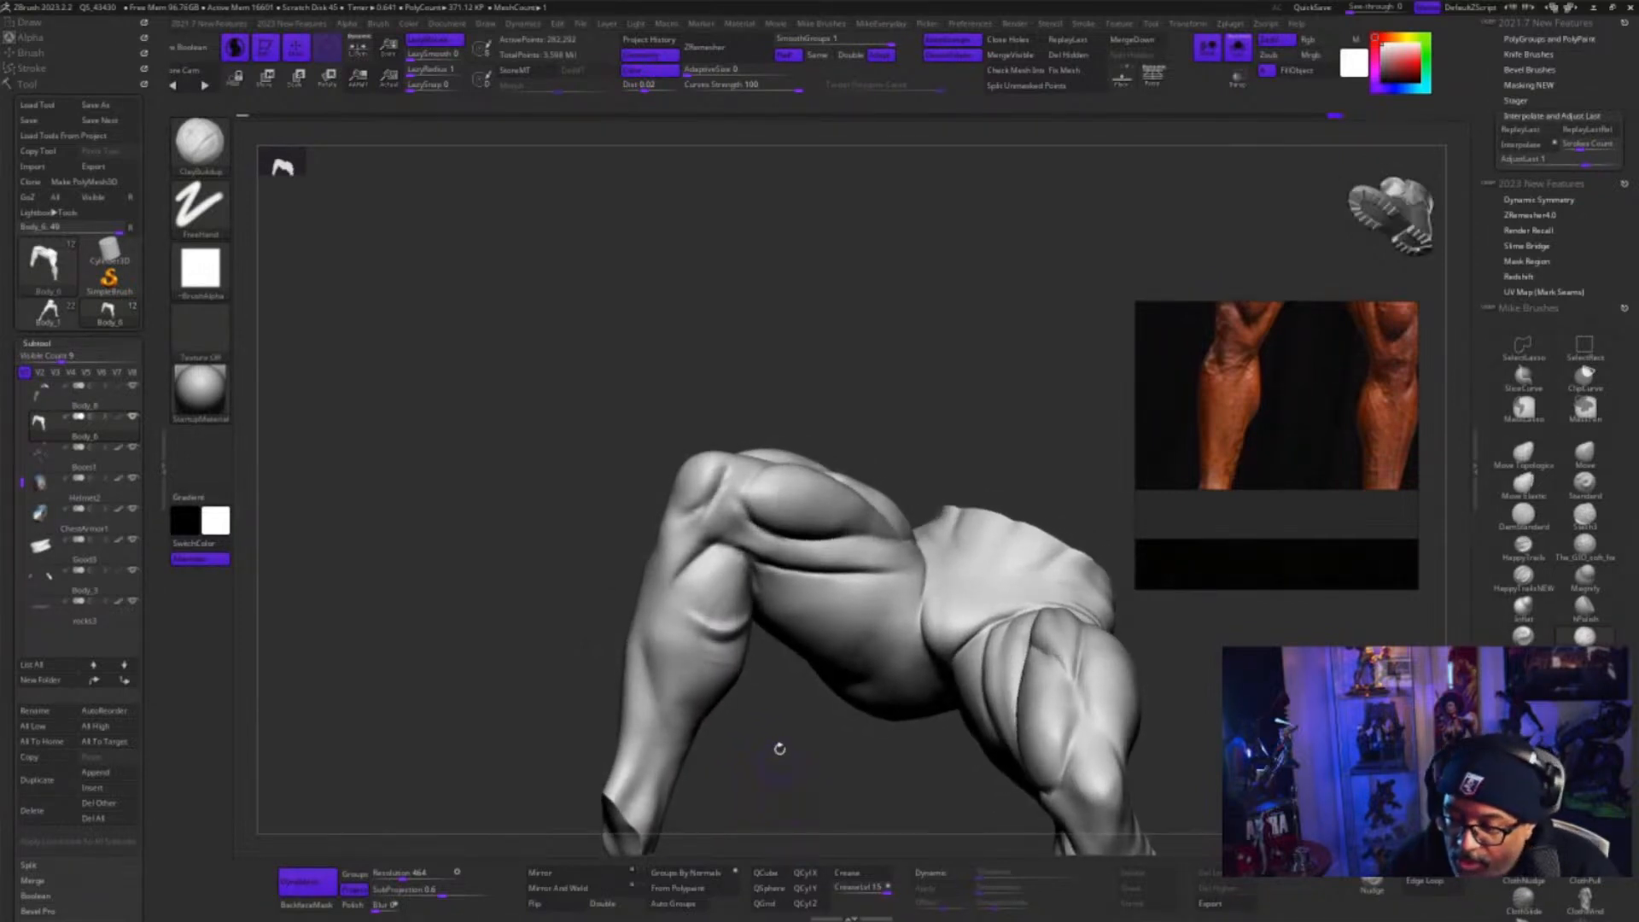
mouse_move(722, 512)
shift+mouse_down()
mouse_move(729, 490)
mouse_move(707, 518)
mouse_move(722, 478)
shift+mouse_up()
mouse_move(790, 779)
mouse_down()
mouse_move(799, 818)
mouse_move(783, 804)
mouse_move(762, 822)
mouse_up()
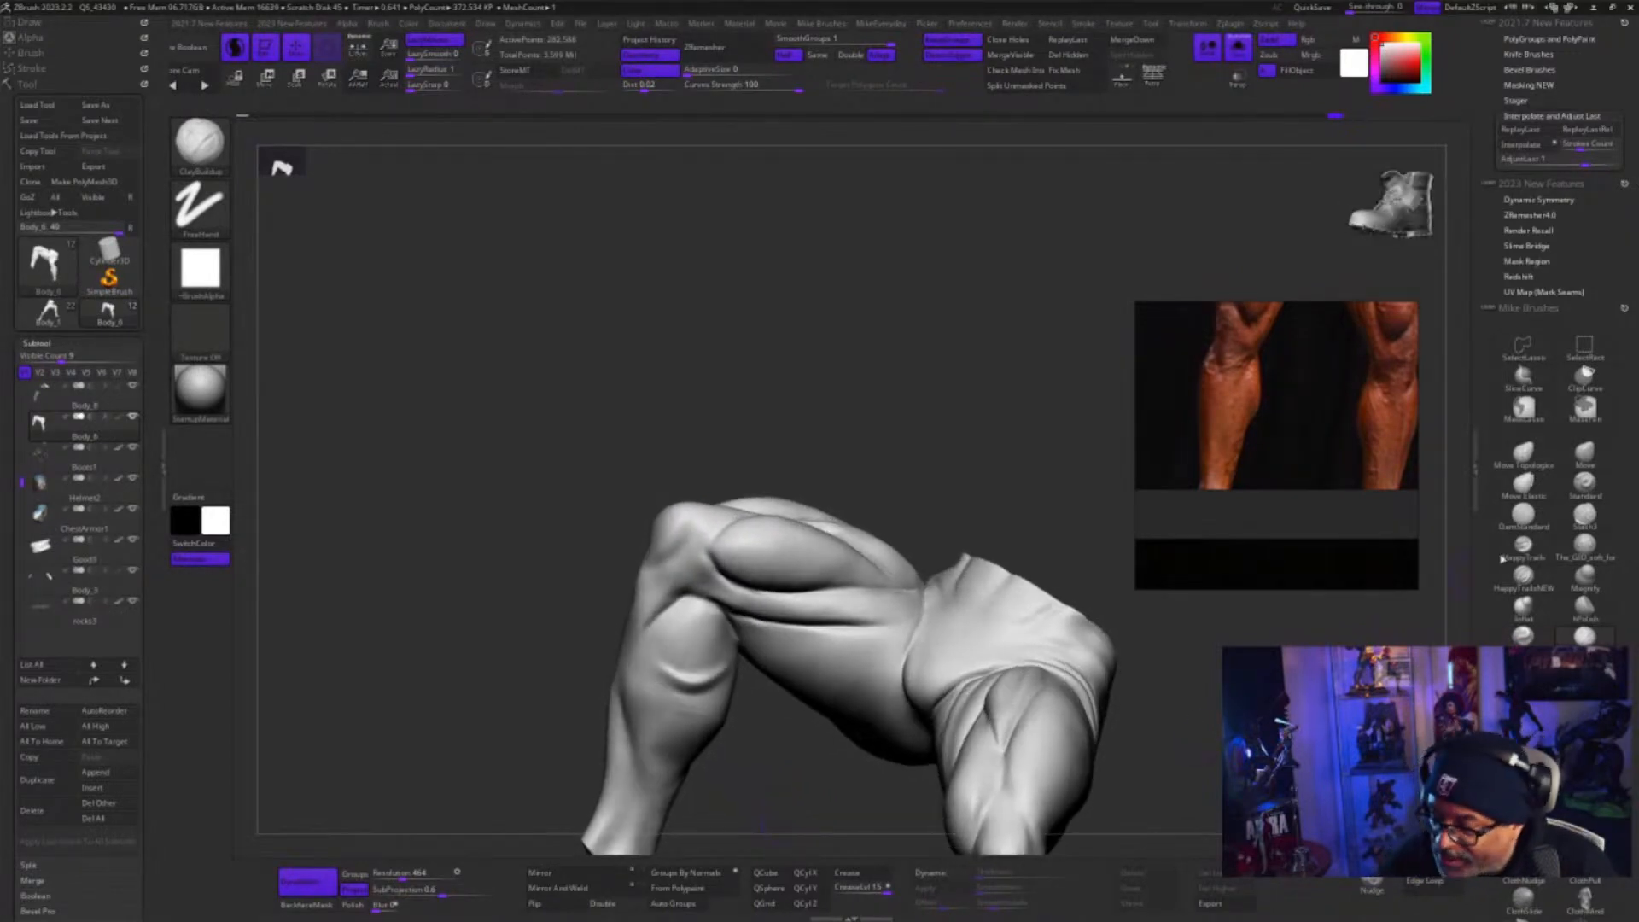
Adjust the upper thigh contour of the crouching figure with the Move brush
click(1584, 452)
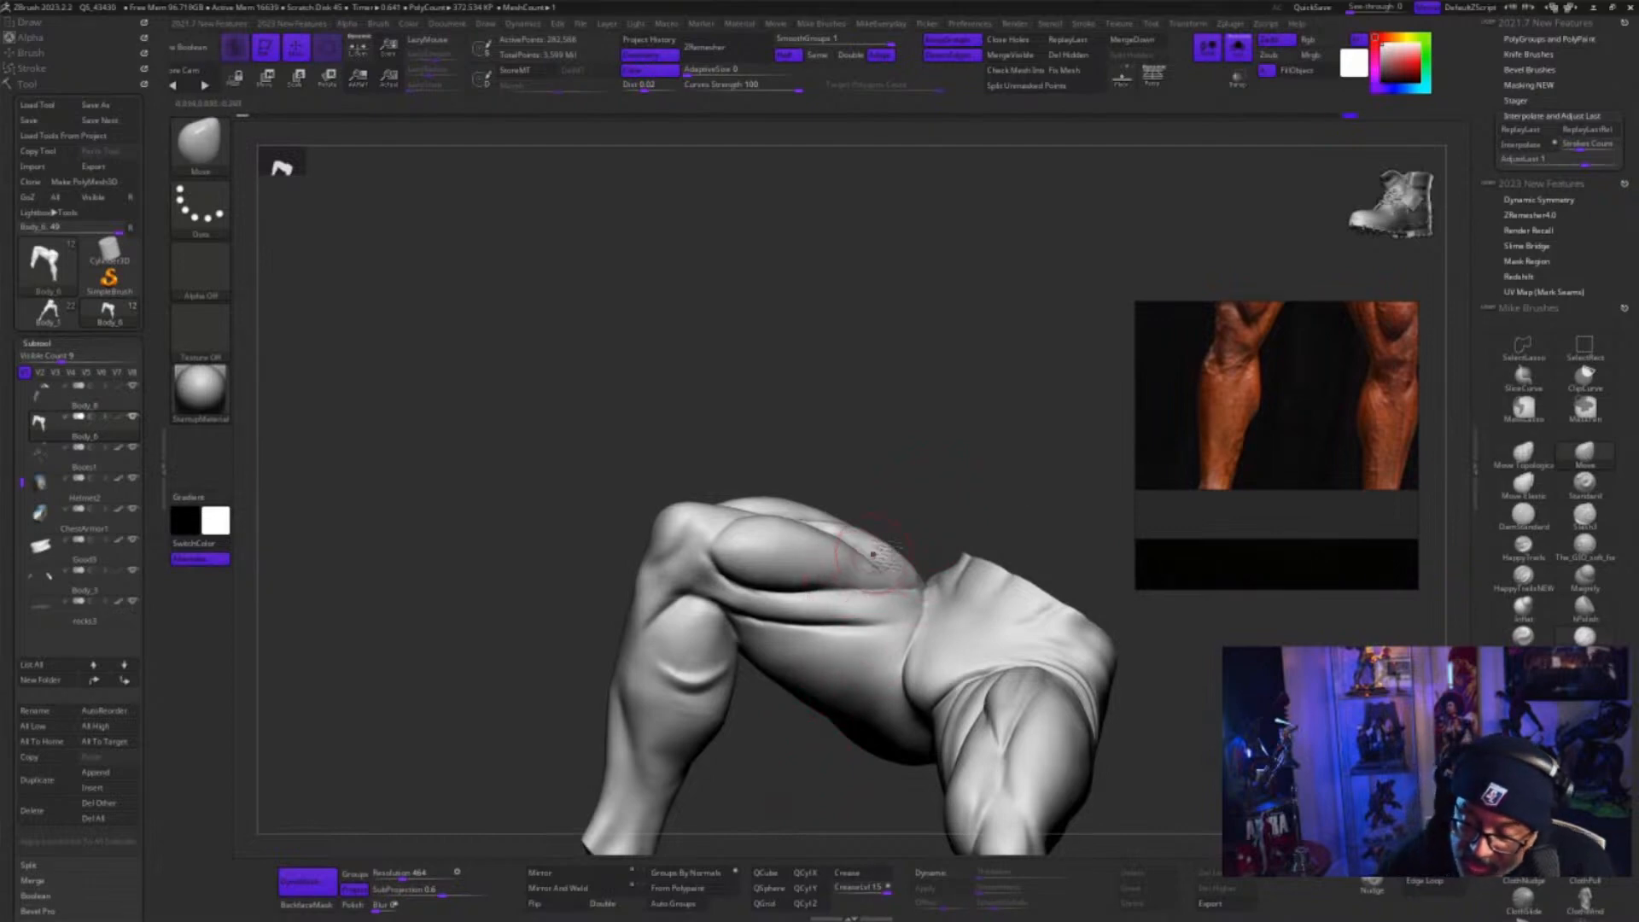
mouse_move(929, 489)
mouse_down()
mouse_move(921, 527)
mouse_move(939, 491)
mouse_up()
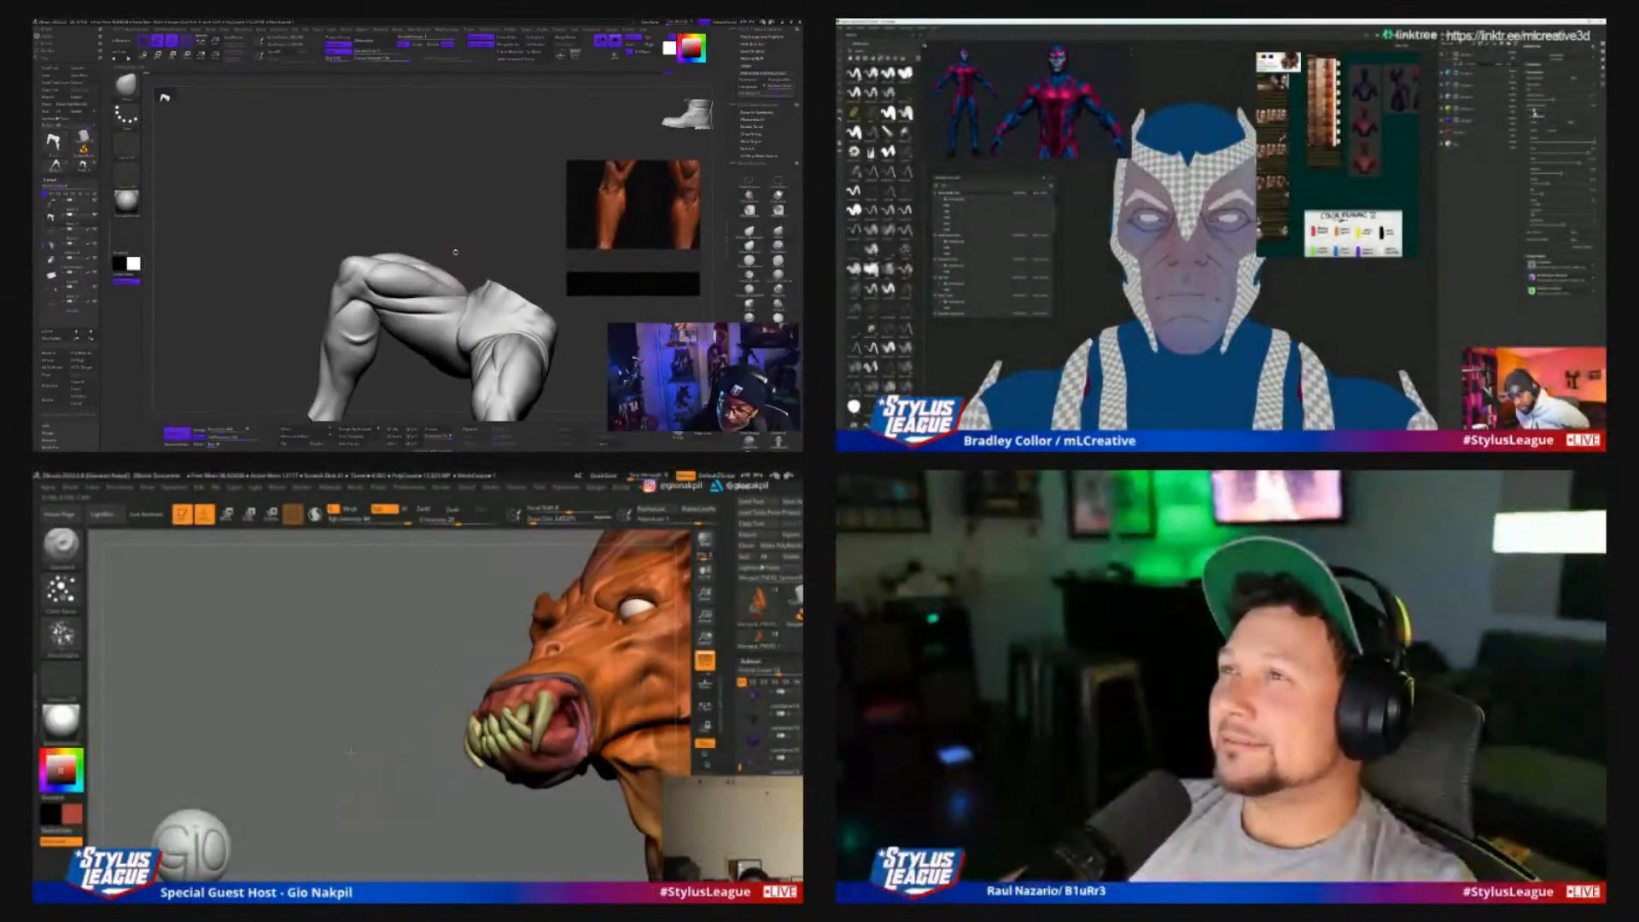
drag(351, 753, 668, 577)
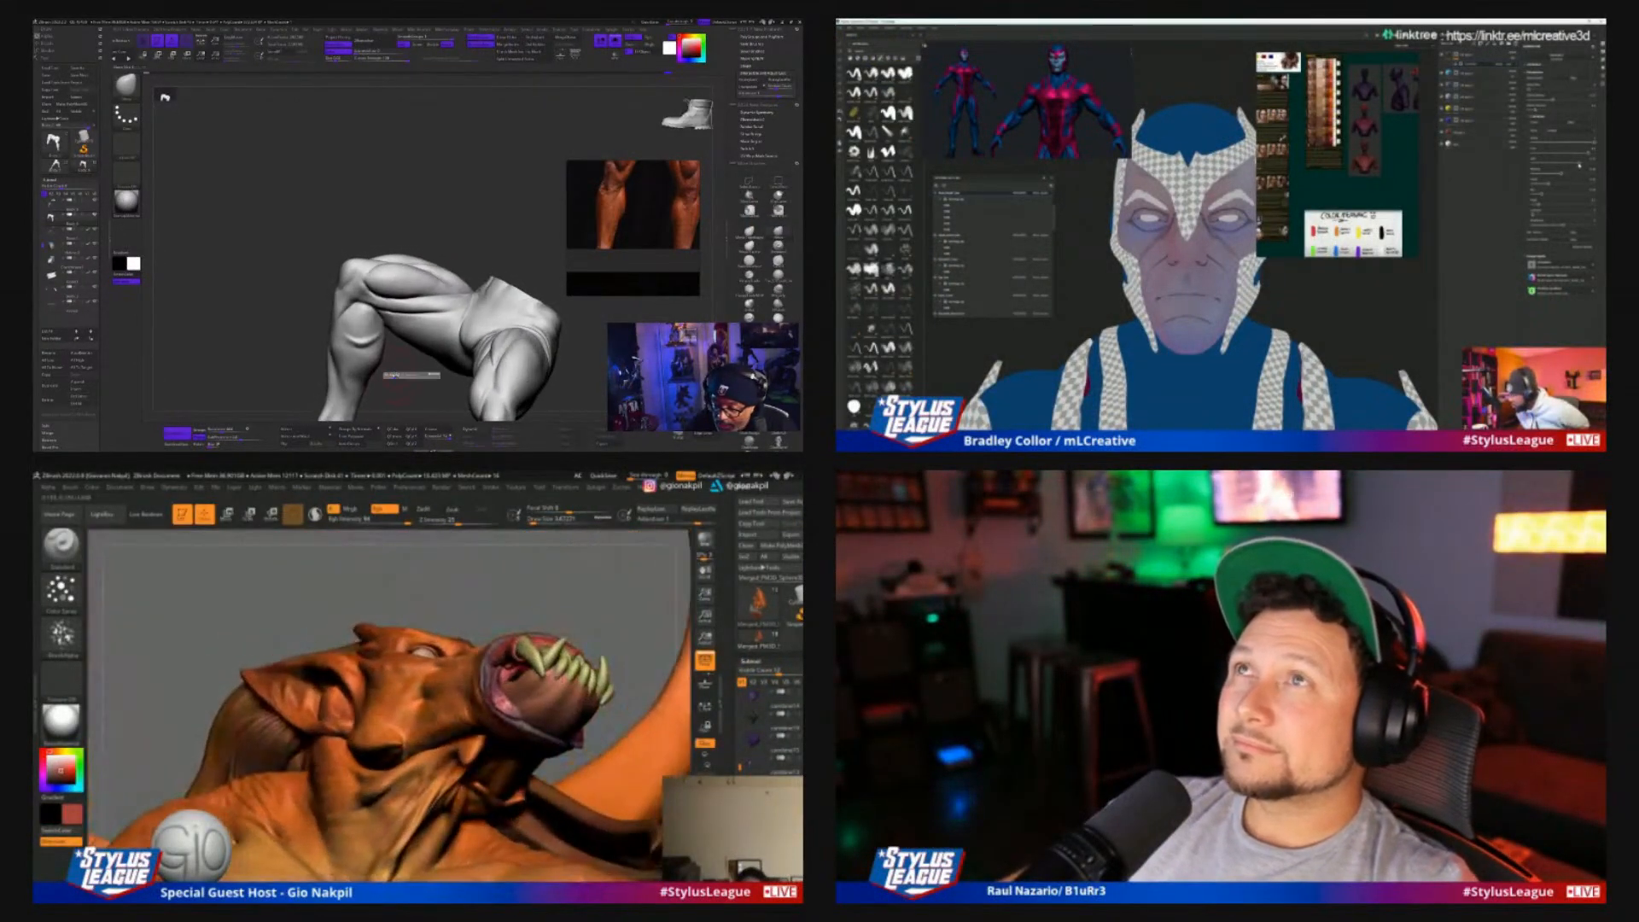
Isolate the creature's red inner-mouth piece and answer the Dynamic Subdiv prompt
ctrl+shift+click(550, 698)
key(d)
drag(427, 365, 433, 346)
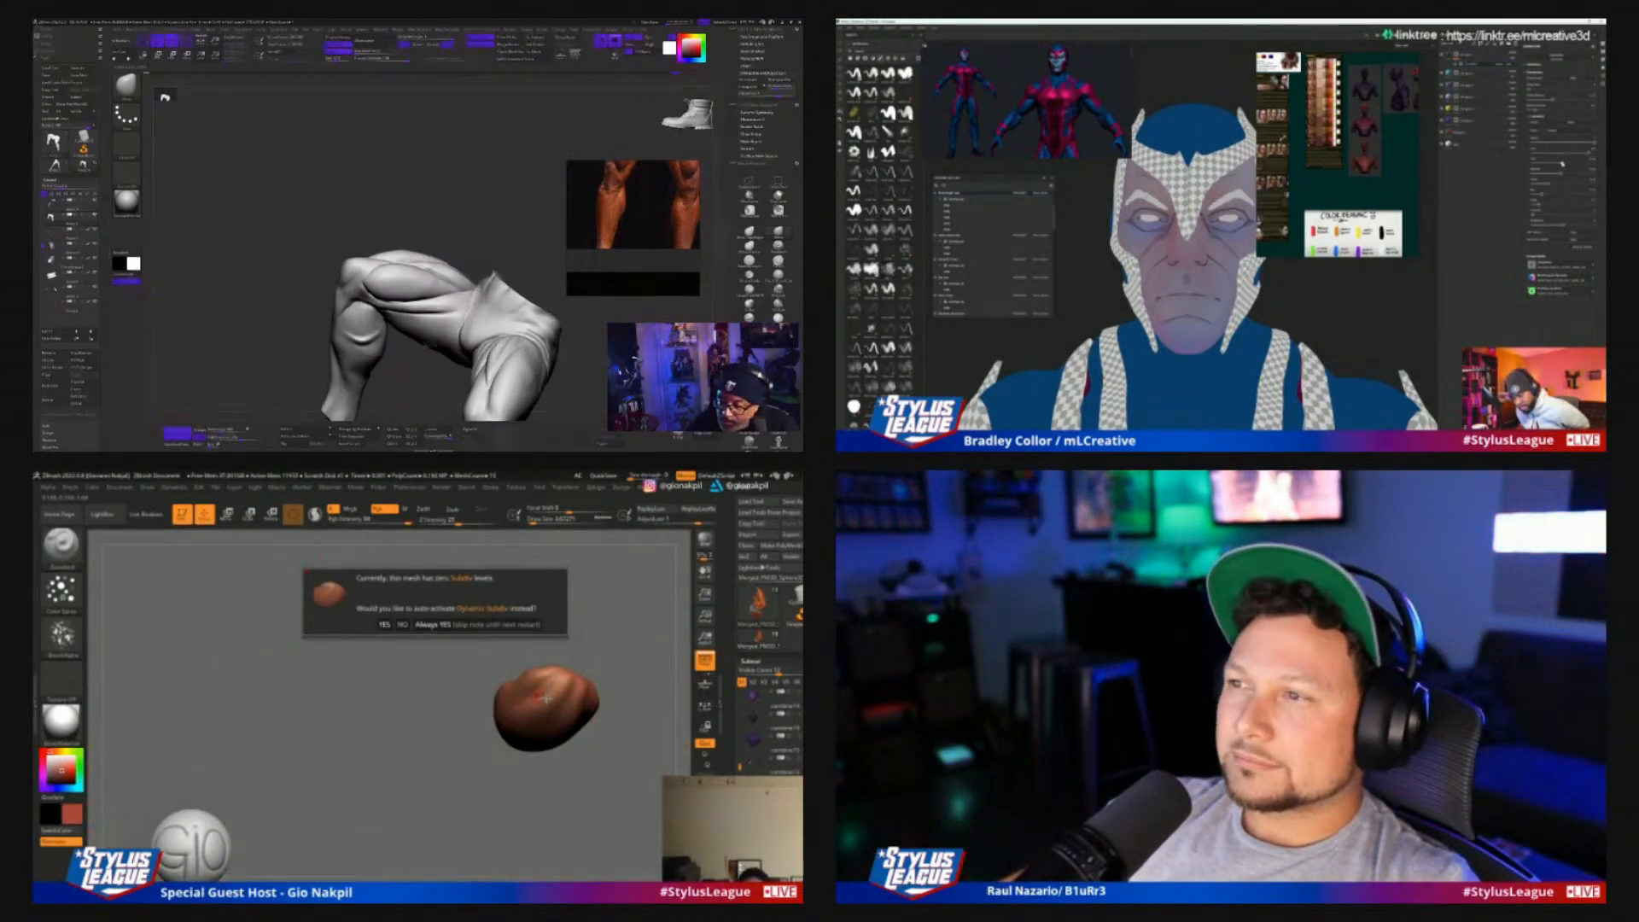
click(394, 626)
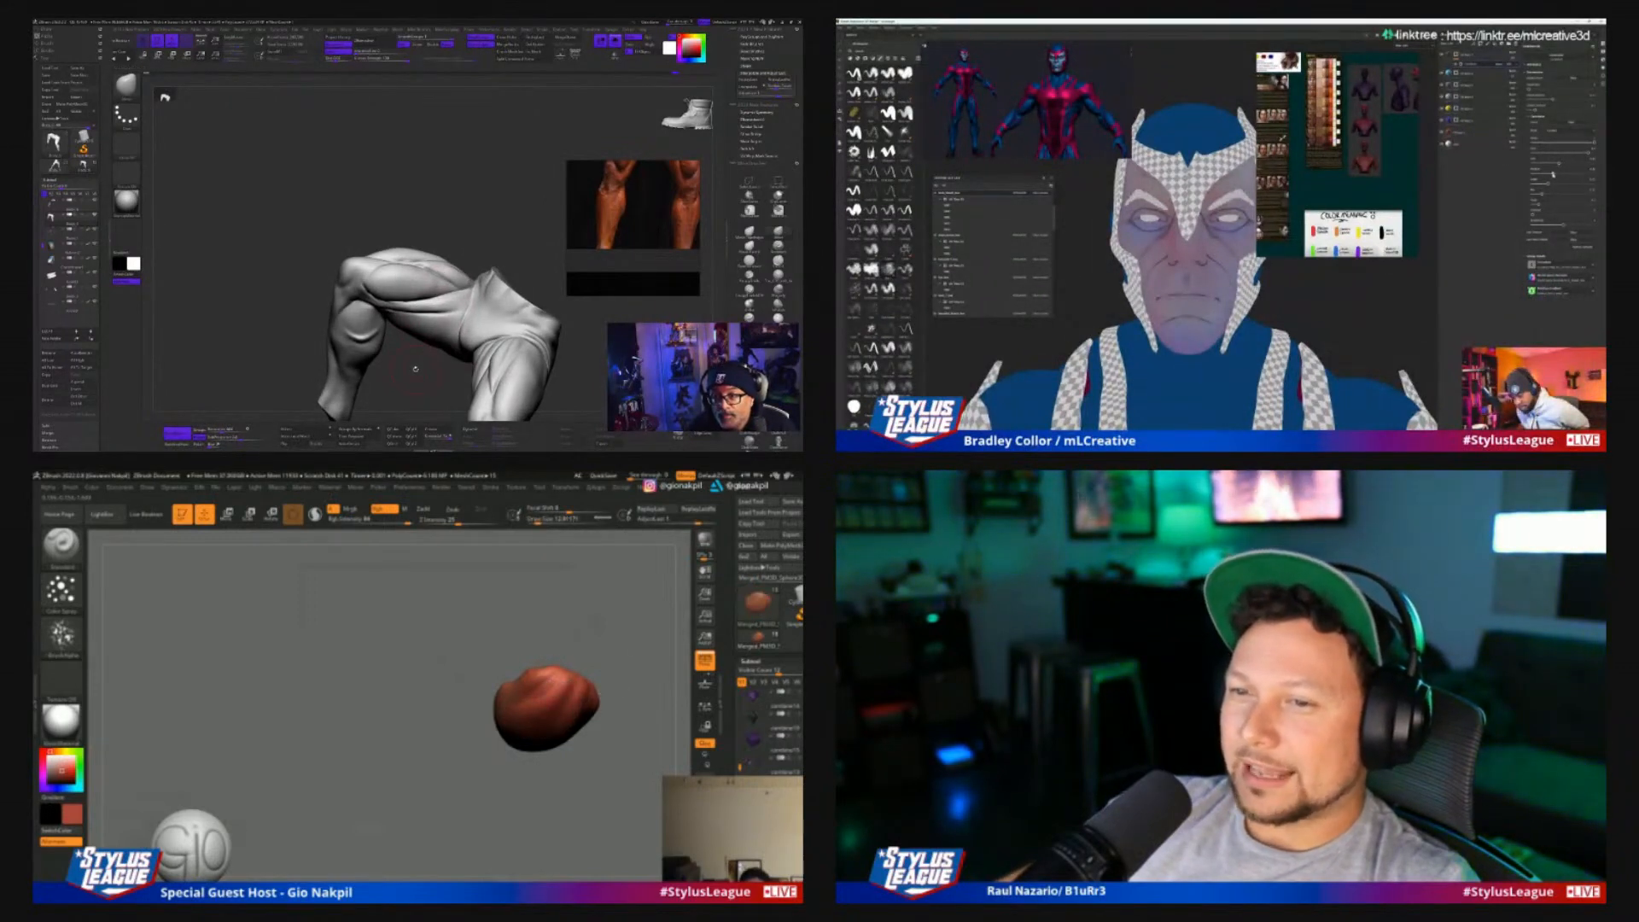
Examine the isolated mouth piece and the crouching figure's legs from other angles
drag(415, 369, 408, 367)
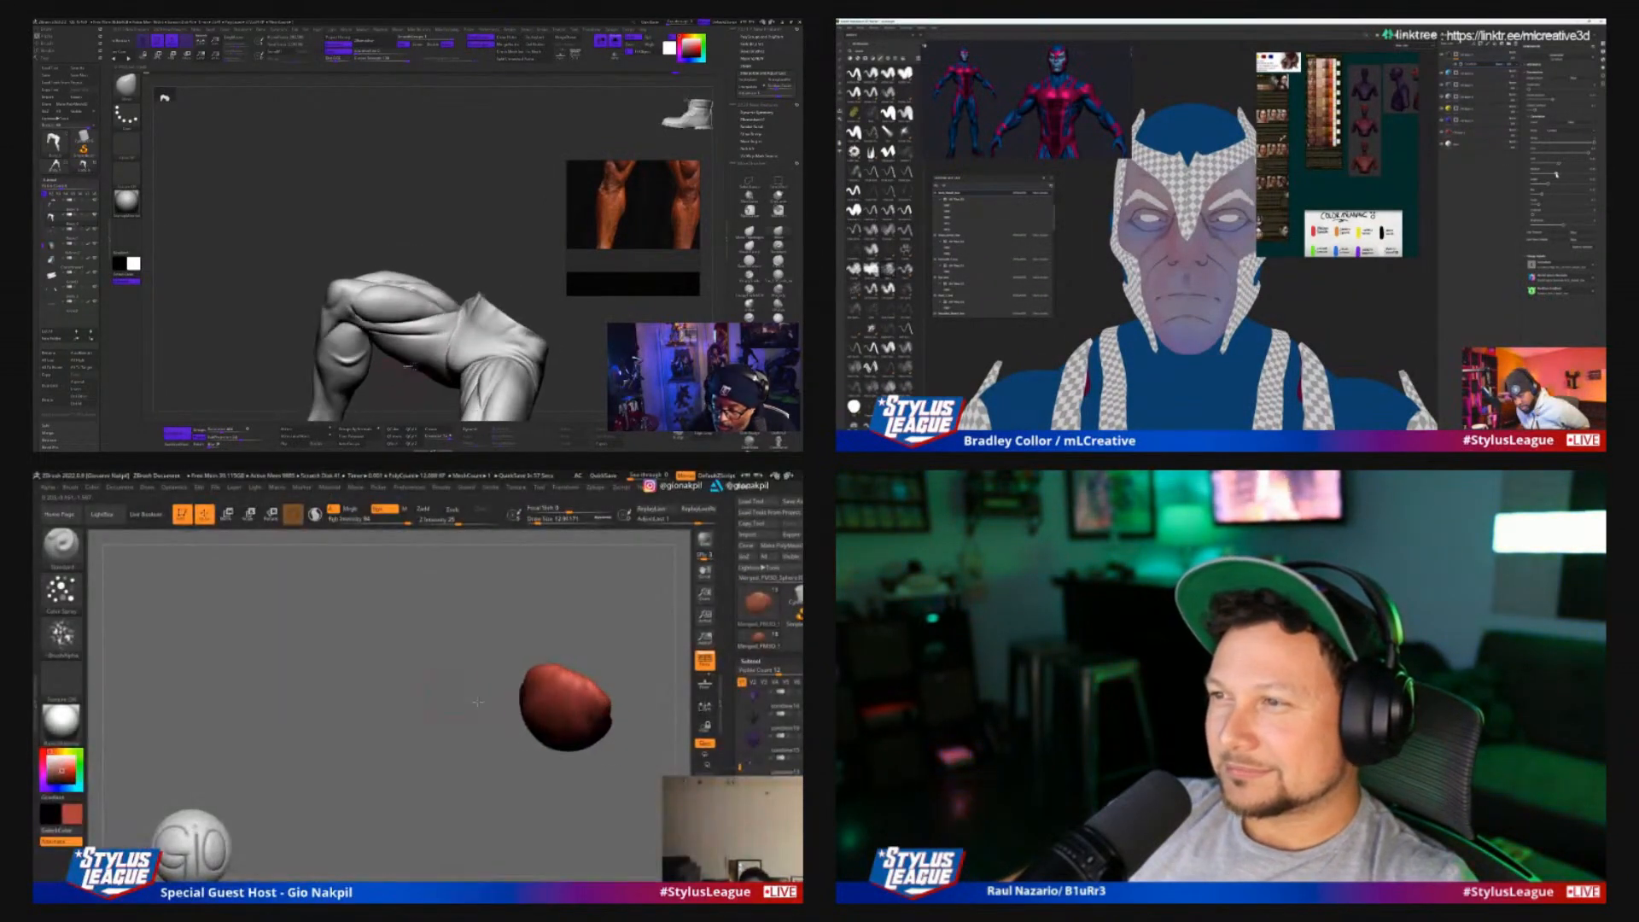
drag(477, 701, 575, 702)
drag(419, 363, 483, 369)
ctrl+shift+click(664, 630)
drag(646, 634, 547, 610)
drag(483, 369, 475, 365)
mouse_move(546, 610)
mouse_down()
mouse_move(421, 567)
mouse_move(413, 639)
mouse_up()
ctrl+shift+click(354, 746)
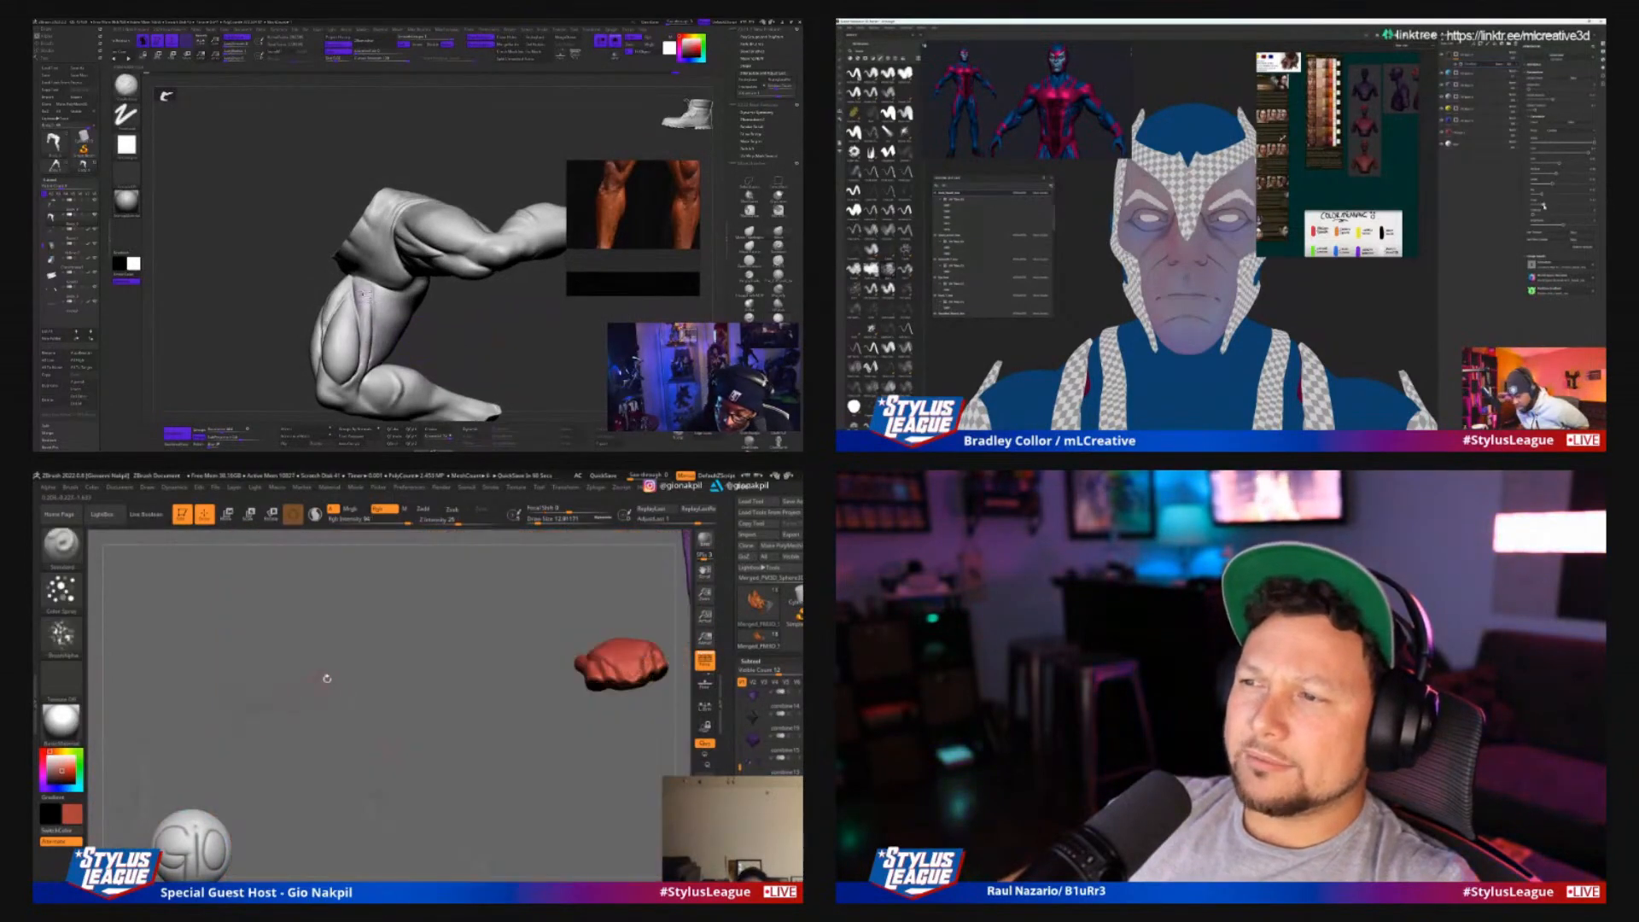
Frame the isolated mouth piece, adjust the brush size and choose a darker red paint colour
key(f)
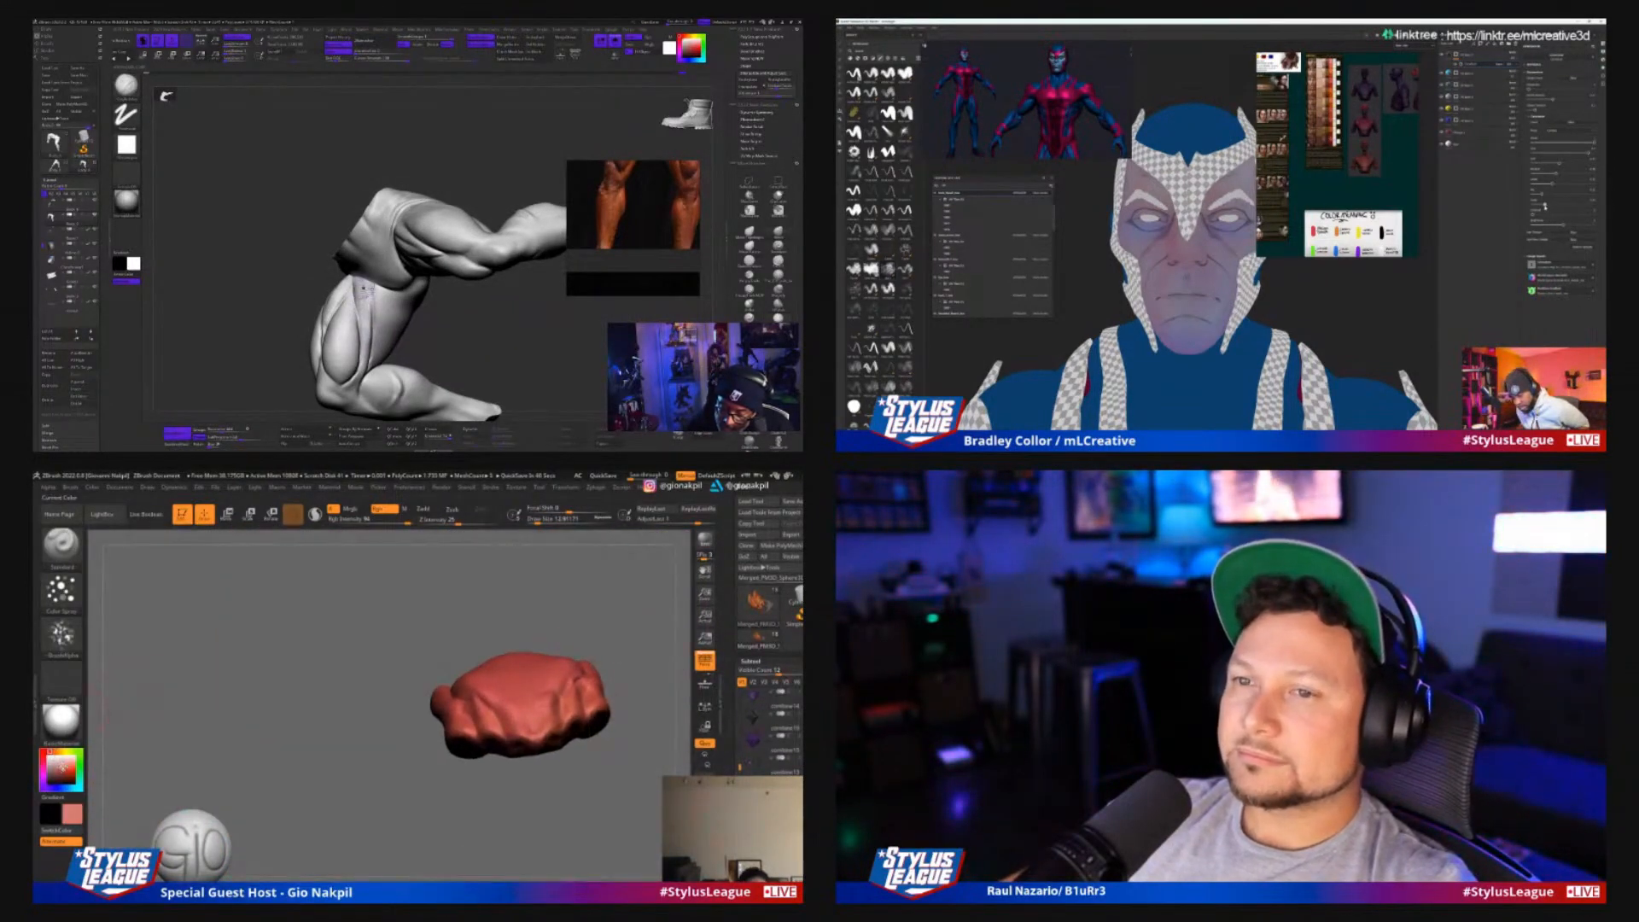
key(s)
mouse_move(485, 706)
mouse_down()
mouse_move(466, 706)
mouse_move(503, 706)
mouse_up()
key(s)
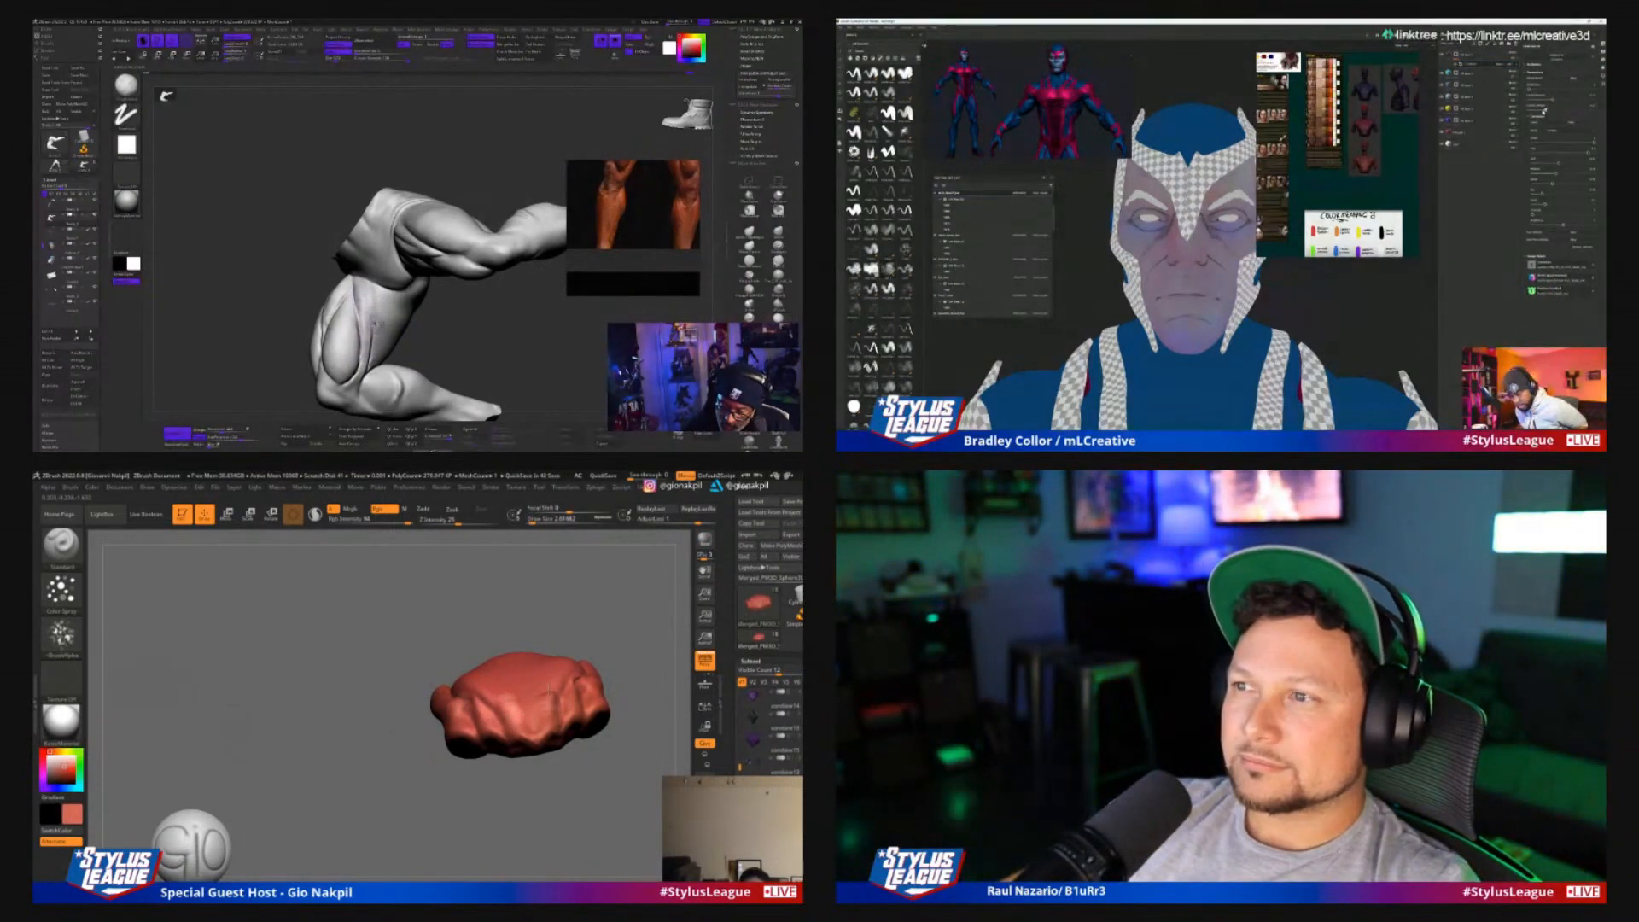
shift+drag(376, 324, 369, 317)
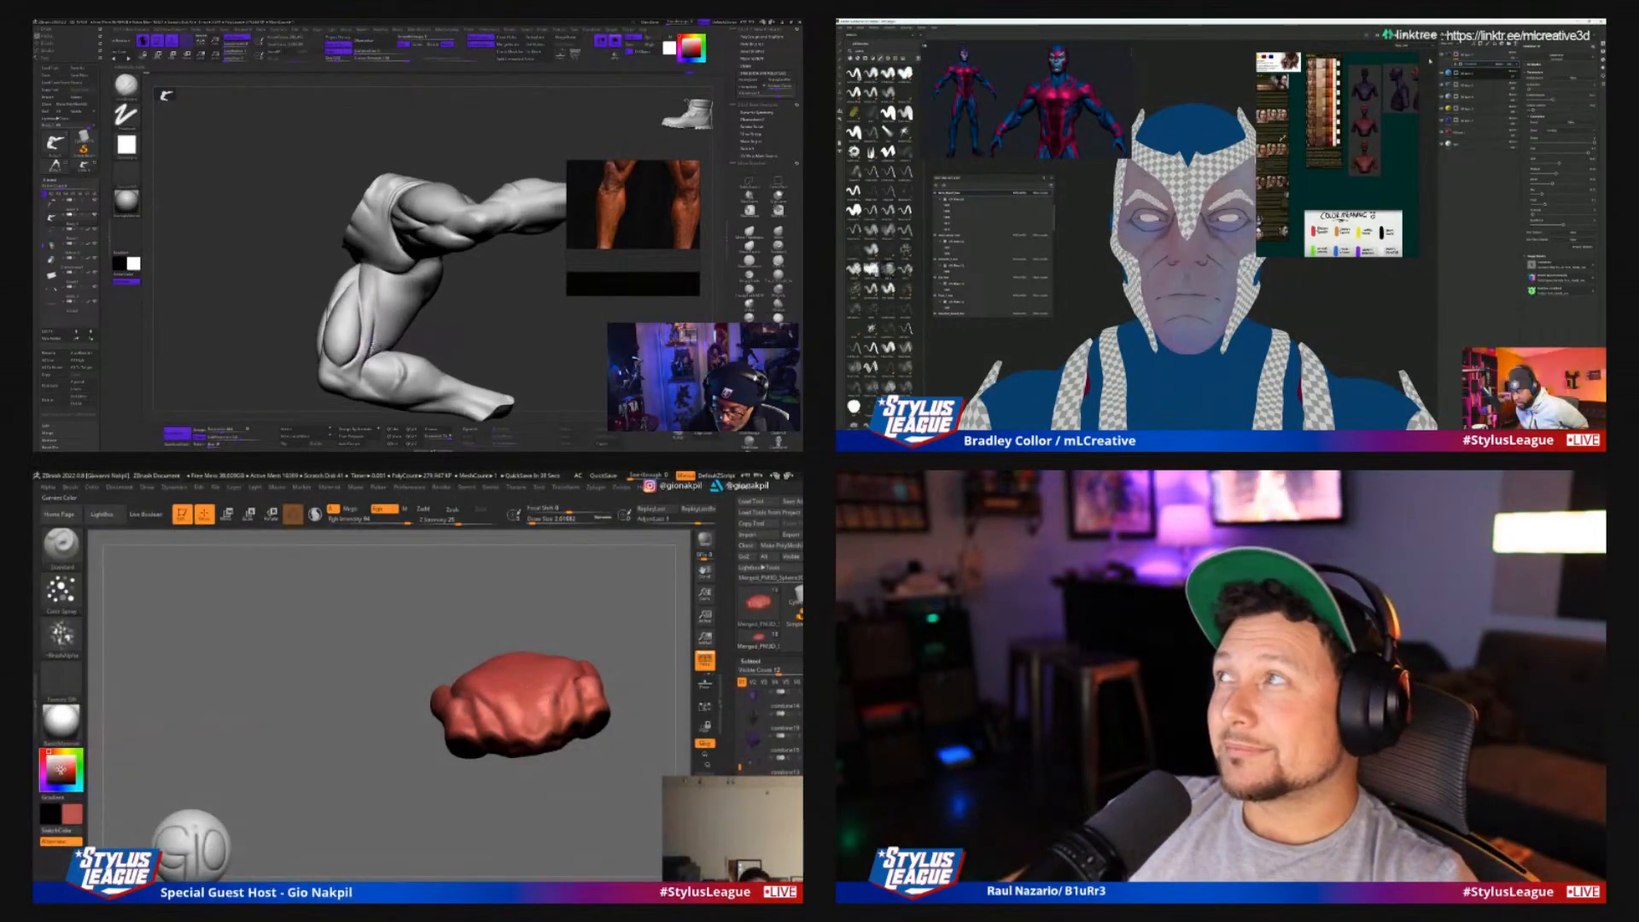
drag(64, 767, 60, 773)
Switch the masked hero from the flat channel display to the lit material display and turn the bust to a three-quarter view
click(1403, 46)
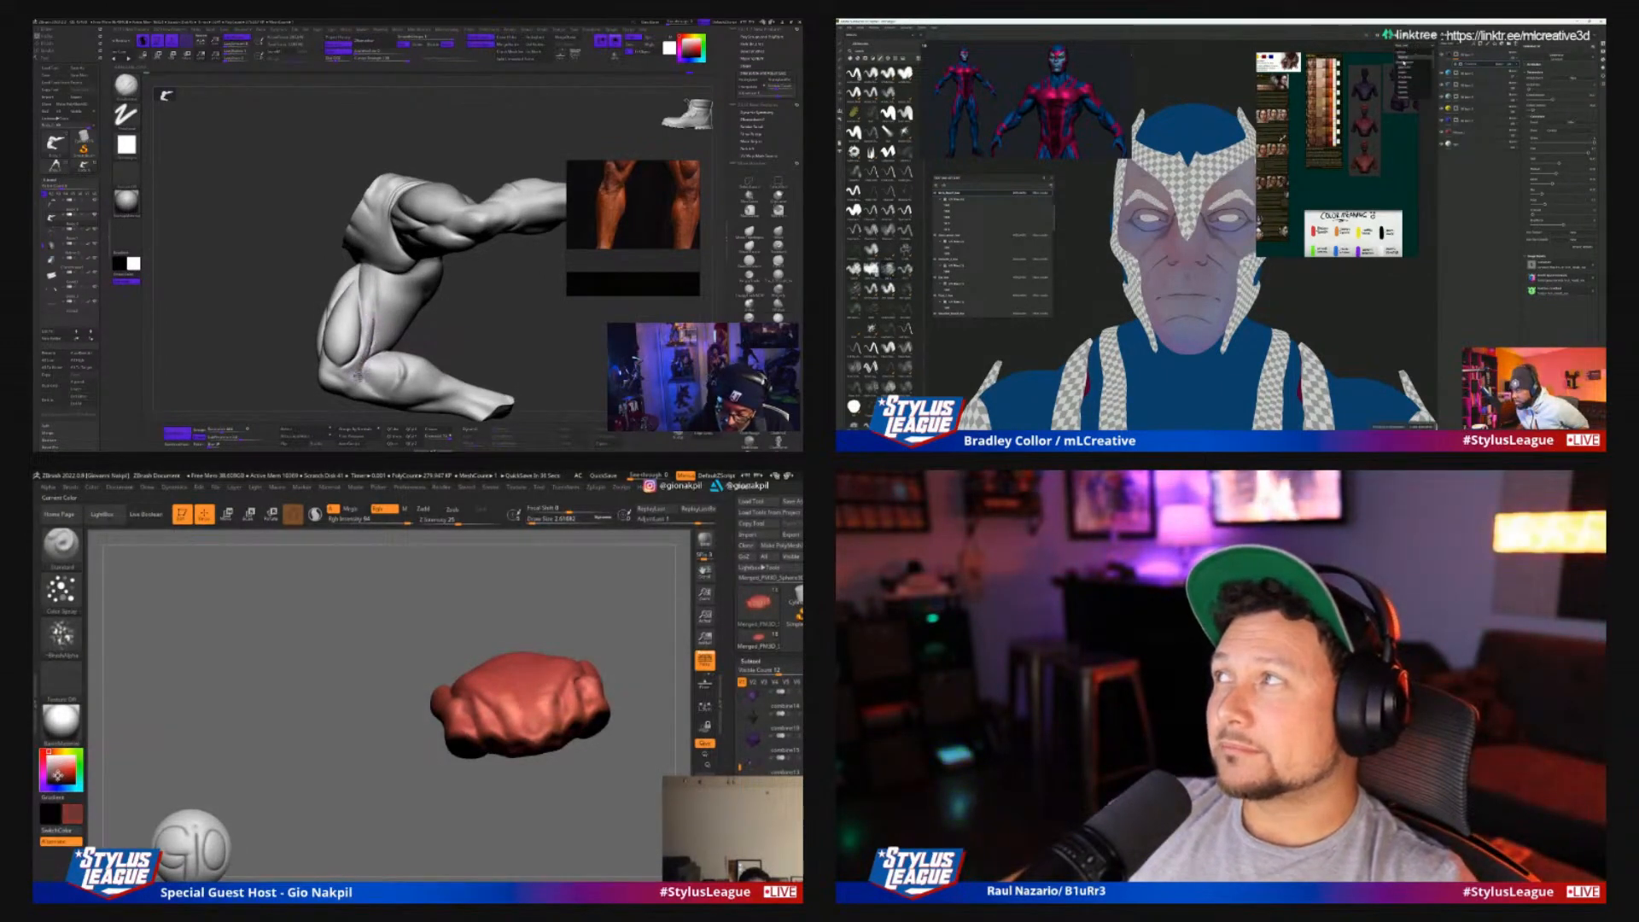
click(1403, 59)
scroll(1401, 346, down, 4)
mouse_move(1400, 346)
alt+mouse_down()
mouse_move(1324, 331)
mouse_move(1366, 327)
alt+mouse_up()
scroll(1324, 331, up, 3)
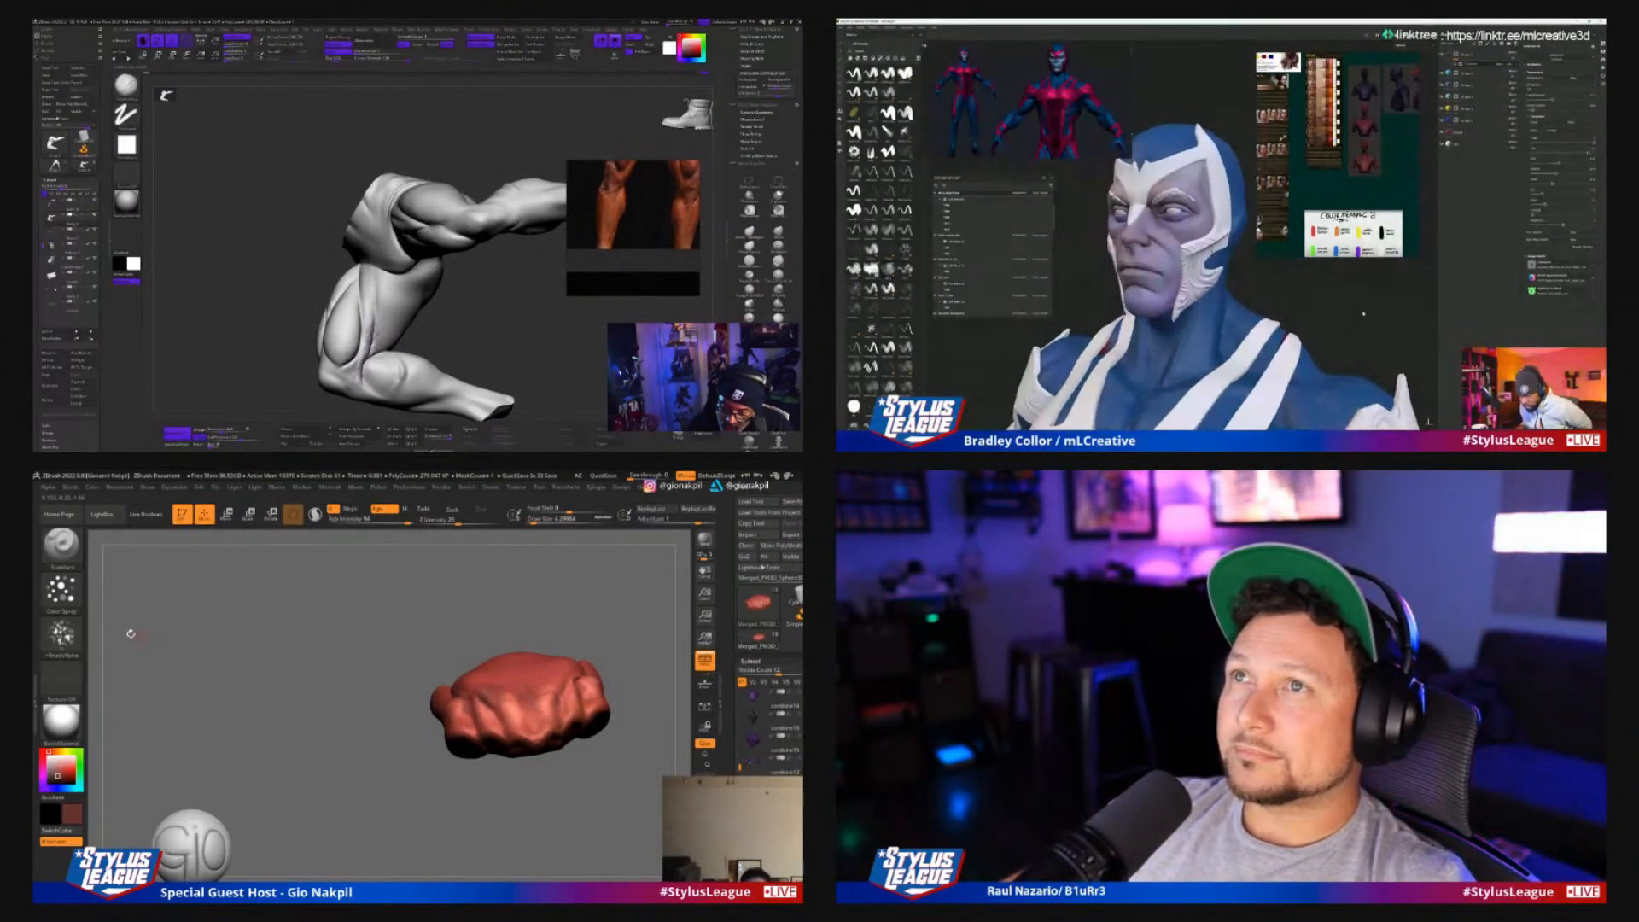
Set the mouth piece's paint brush stroke to FreeHand and enlarge the view of its folds
click(72, 595)
click(210, 604)
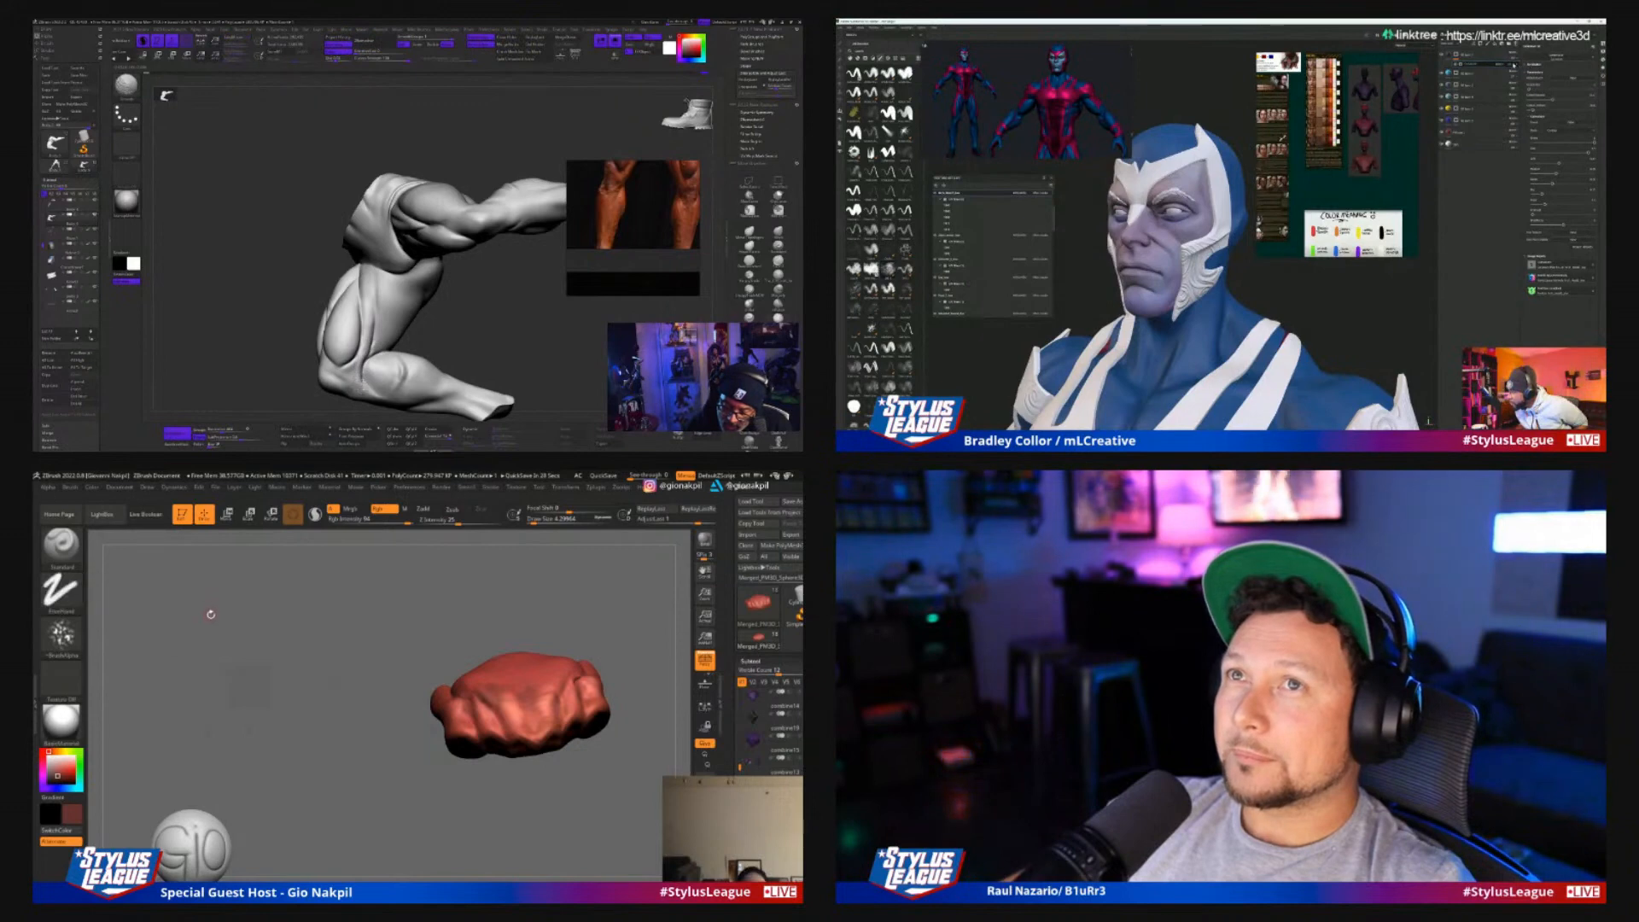
click(1514, 66)
drag(465, 314, 472, 325)
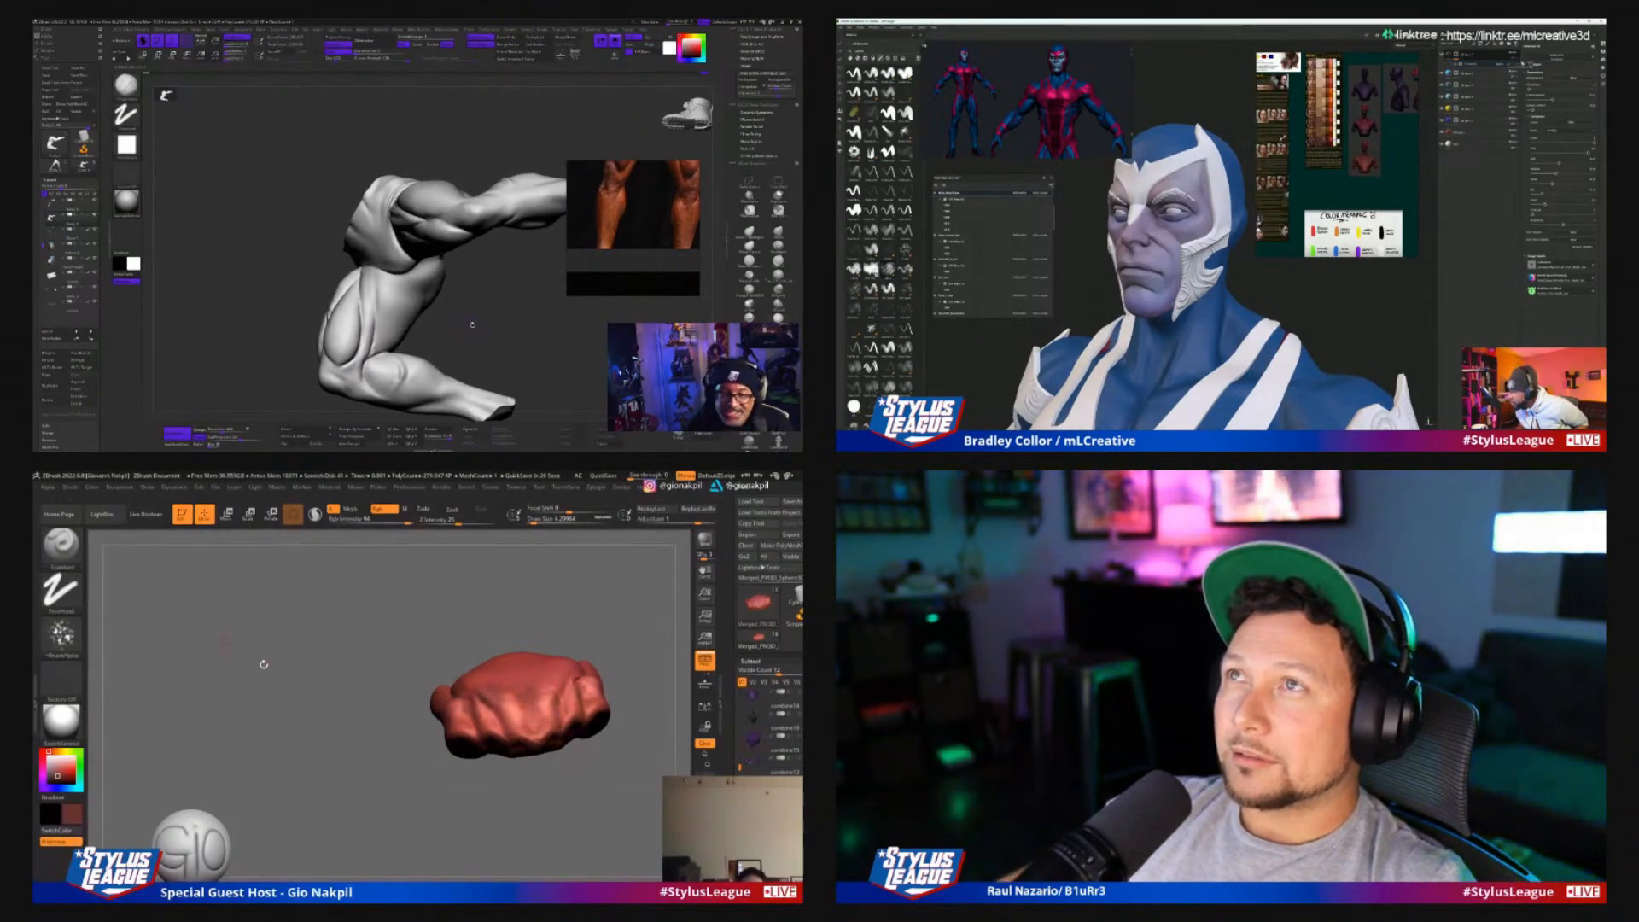
alt+drag(303, 677, 311, 703)
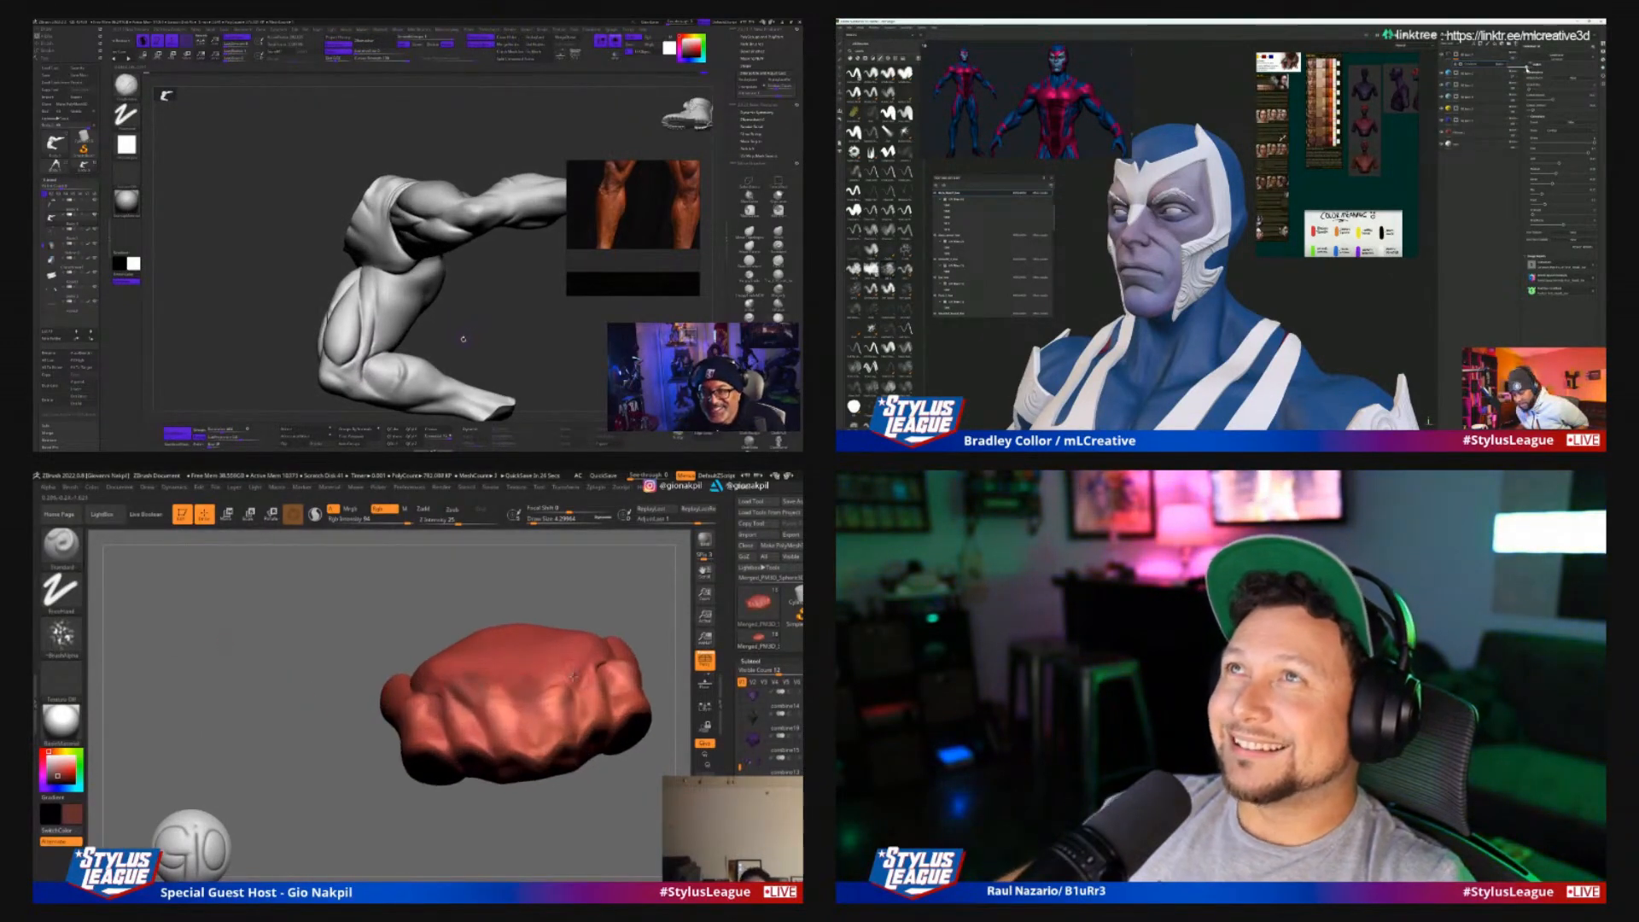
Adjust the brush size and paint dark red over the folds of the mouth piece
key(s)
drag(464, 338, 463, 336)
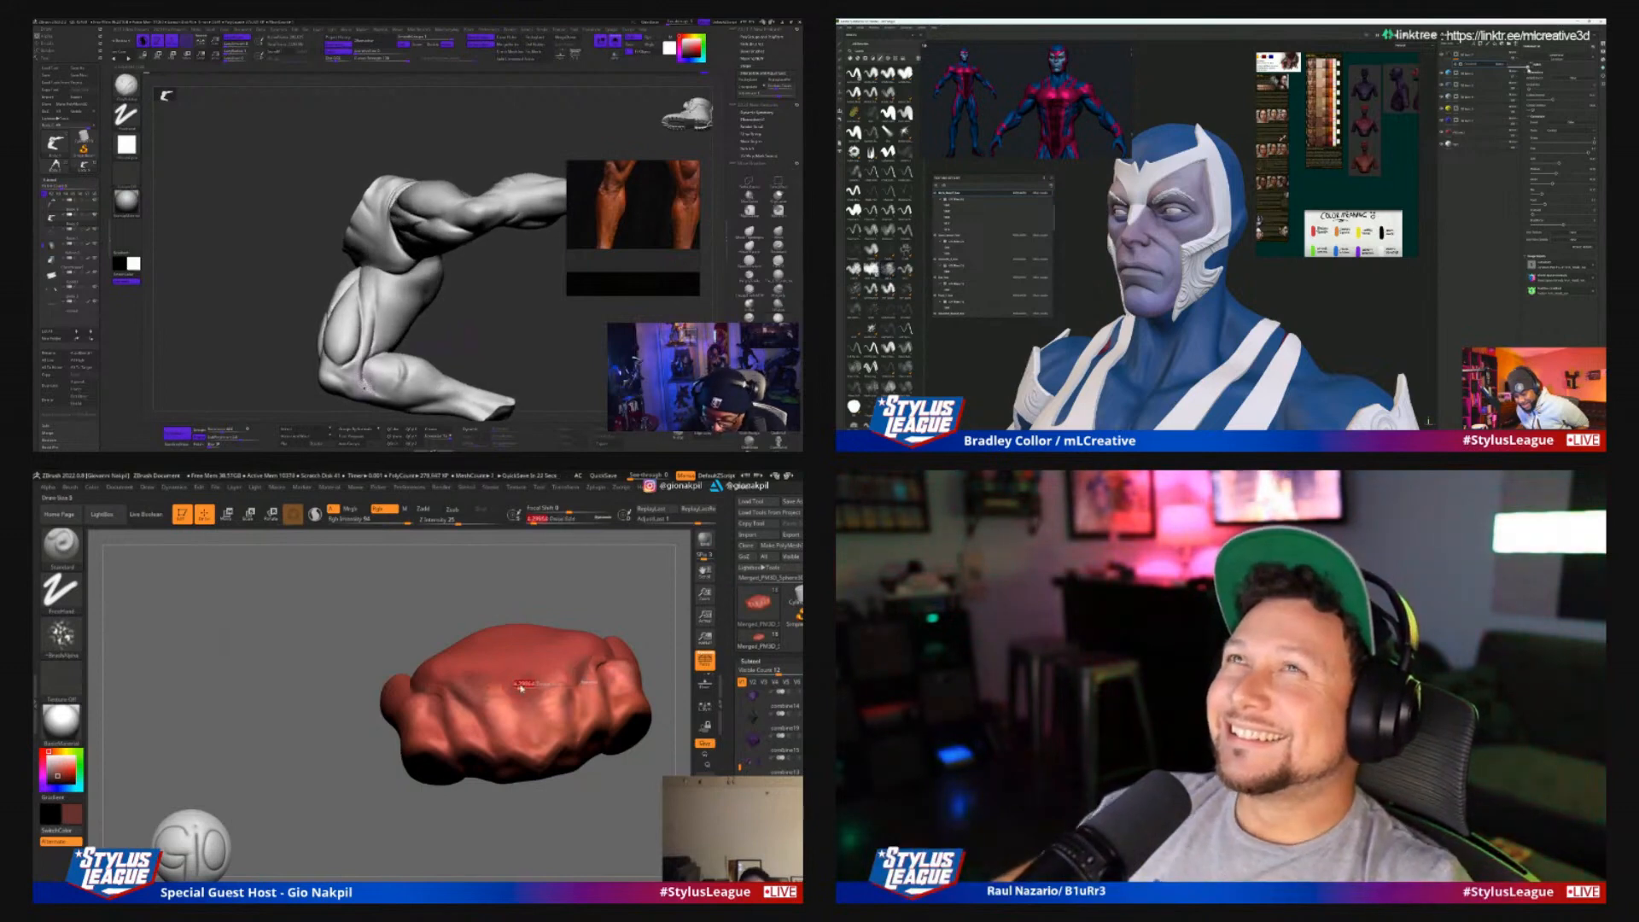
drag(523, 683, 528, 695)
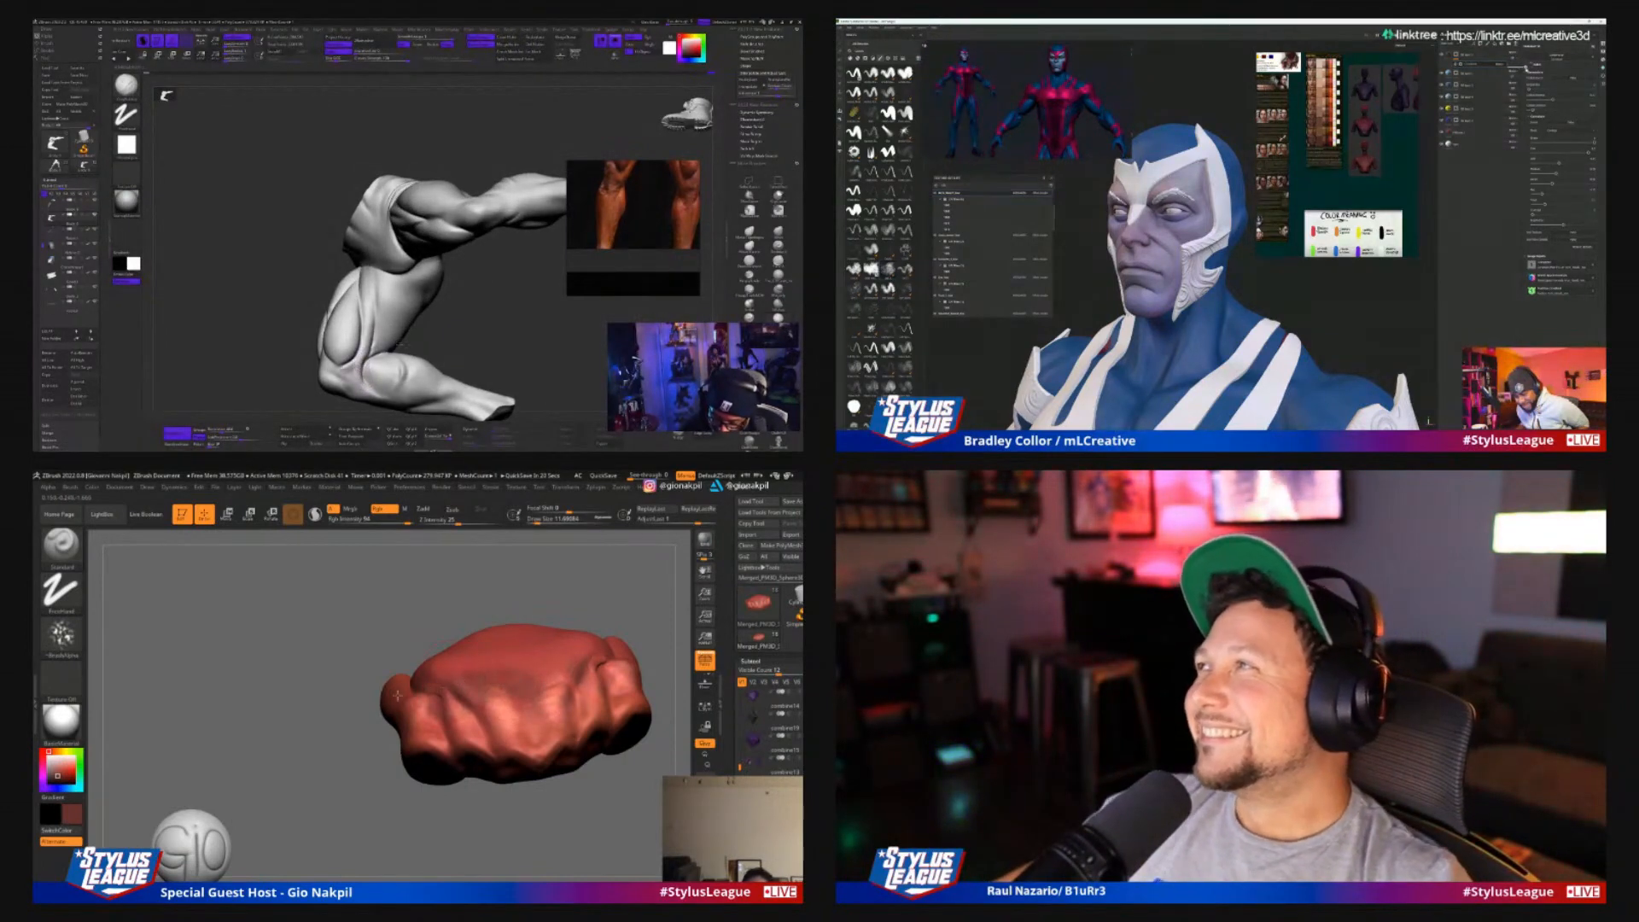
drag(322, 743, 410, 736)
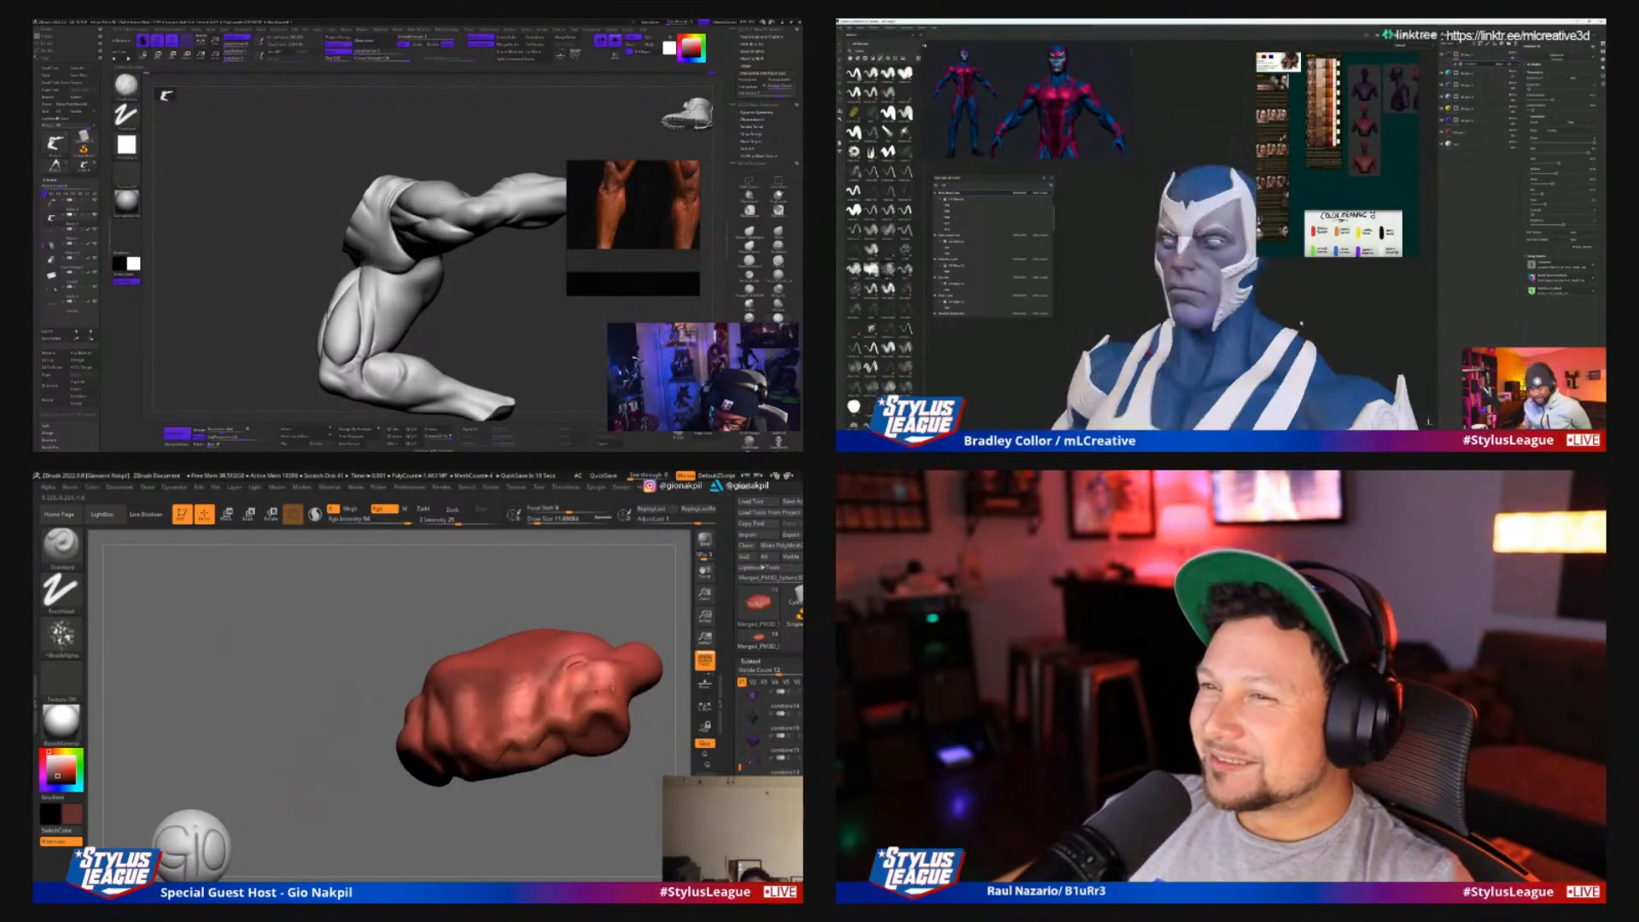
Examine the hero's mask, face and suit from several angles and pick a lighter red for the mouth piece
alt+drag(1301, 323, 1348, 317)
alt+middle_drag(1229, 256, 1331, 303)
alt+drag(1332, 303, 1321, 297)
key(c)
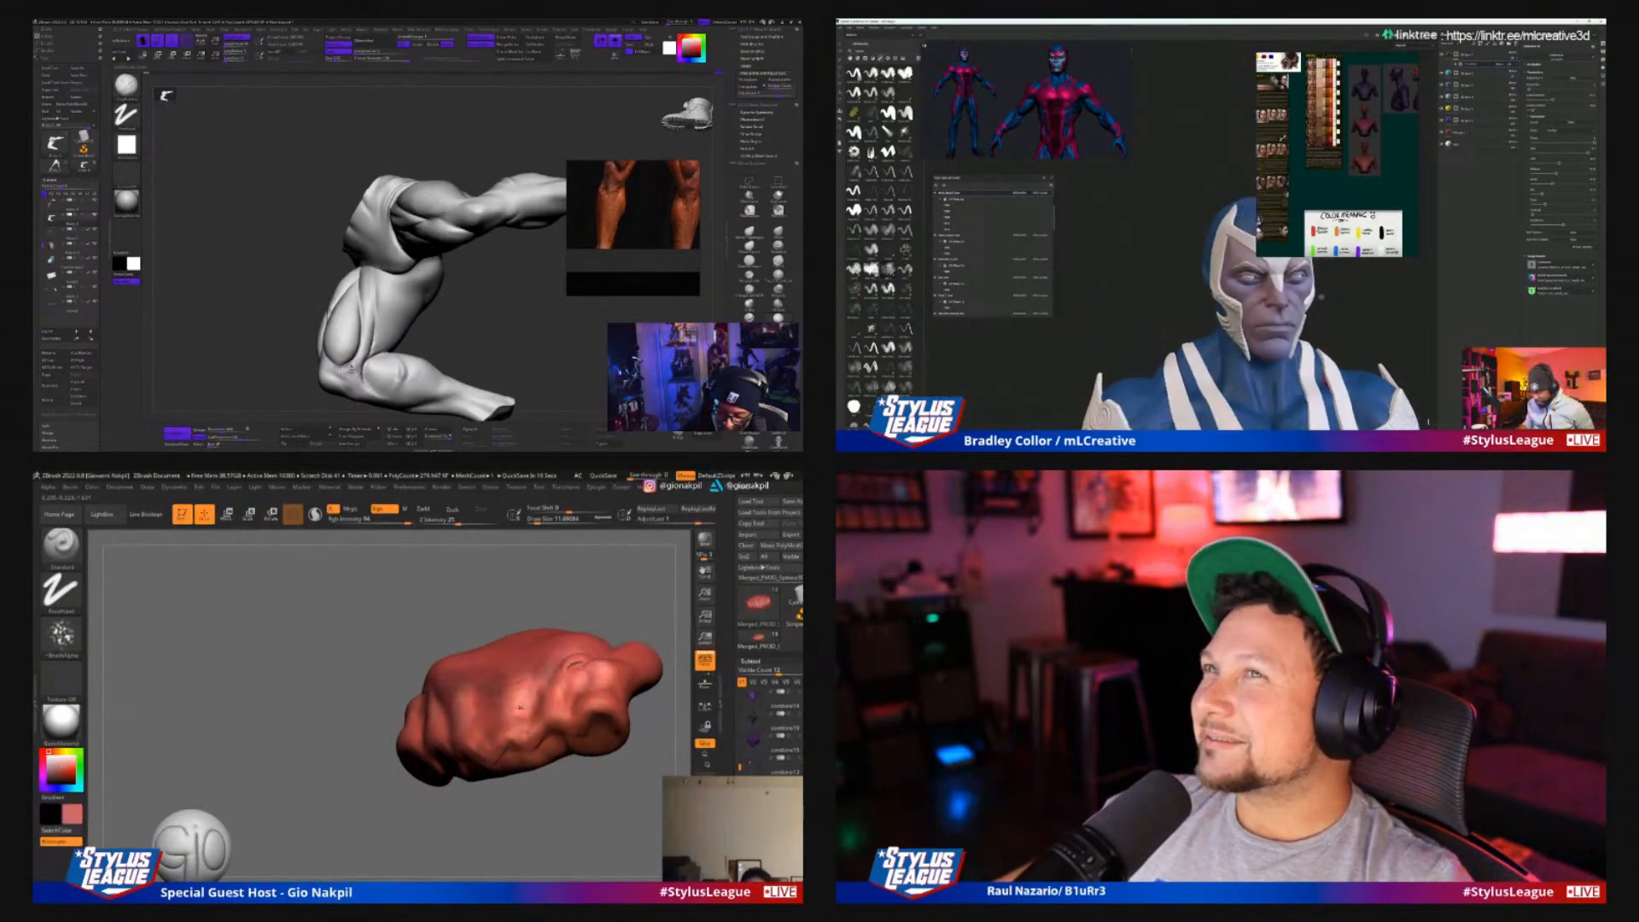
alt+middle_drag(1320, 297, 1259, 269)
alt+drag(1388, 275, 1340, 293)
Set a smaller brush size for the mouth piece and assign Alpha 01 to the brush
mouse_move(472, 315)
mouse_down()
mouse_move(495, 324)
mouse_move(477, 321)
mouse_up()
key(s)
click(62, 636)
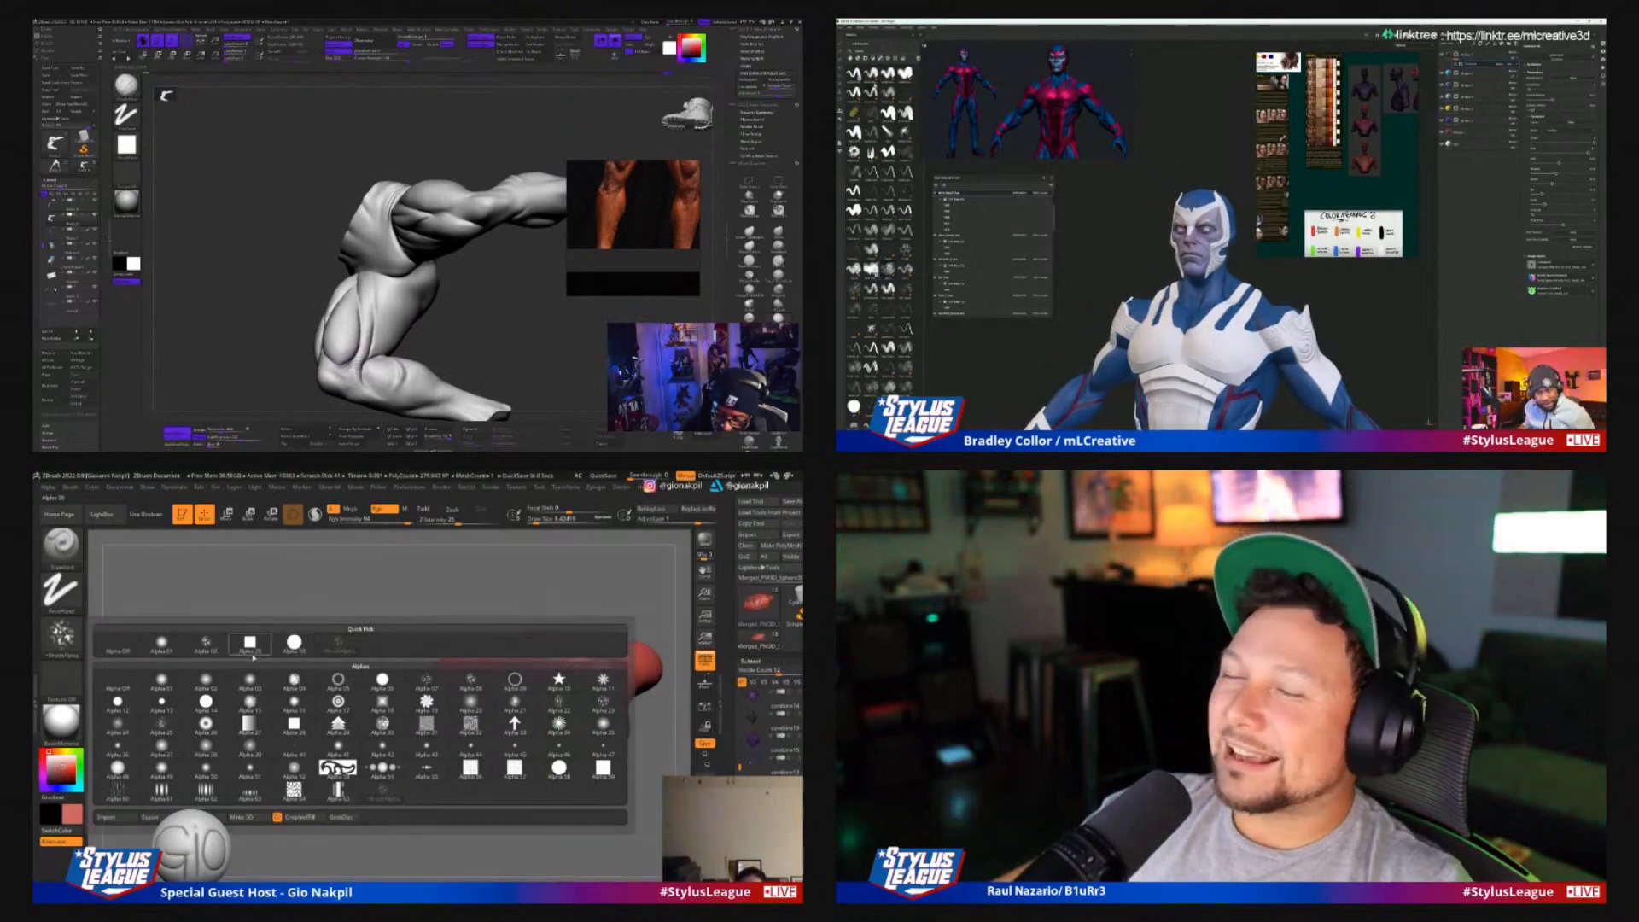
click(161, 642)
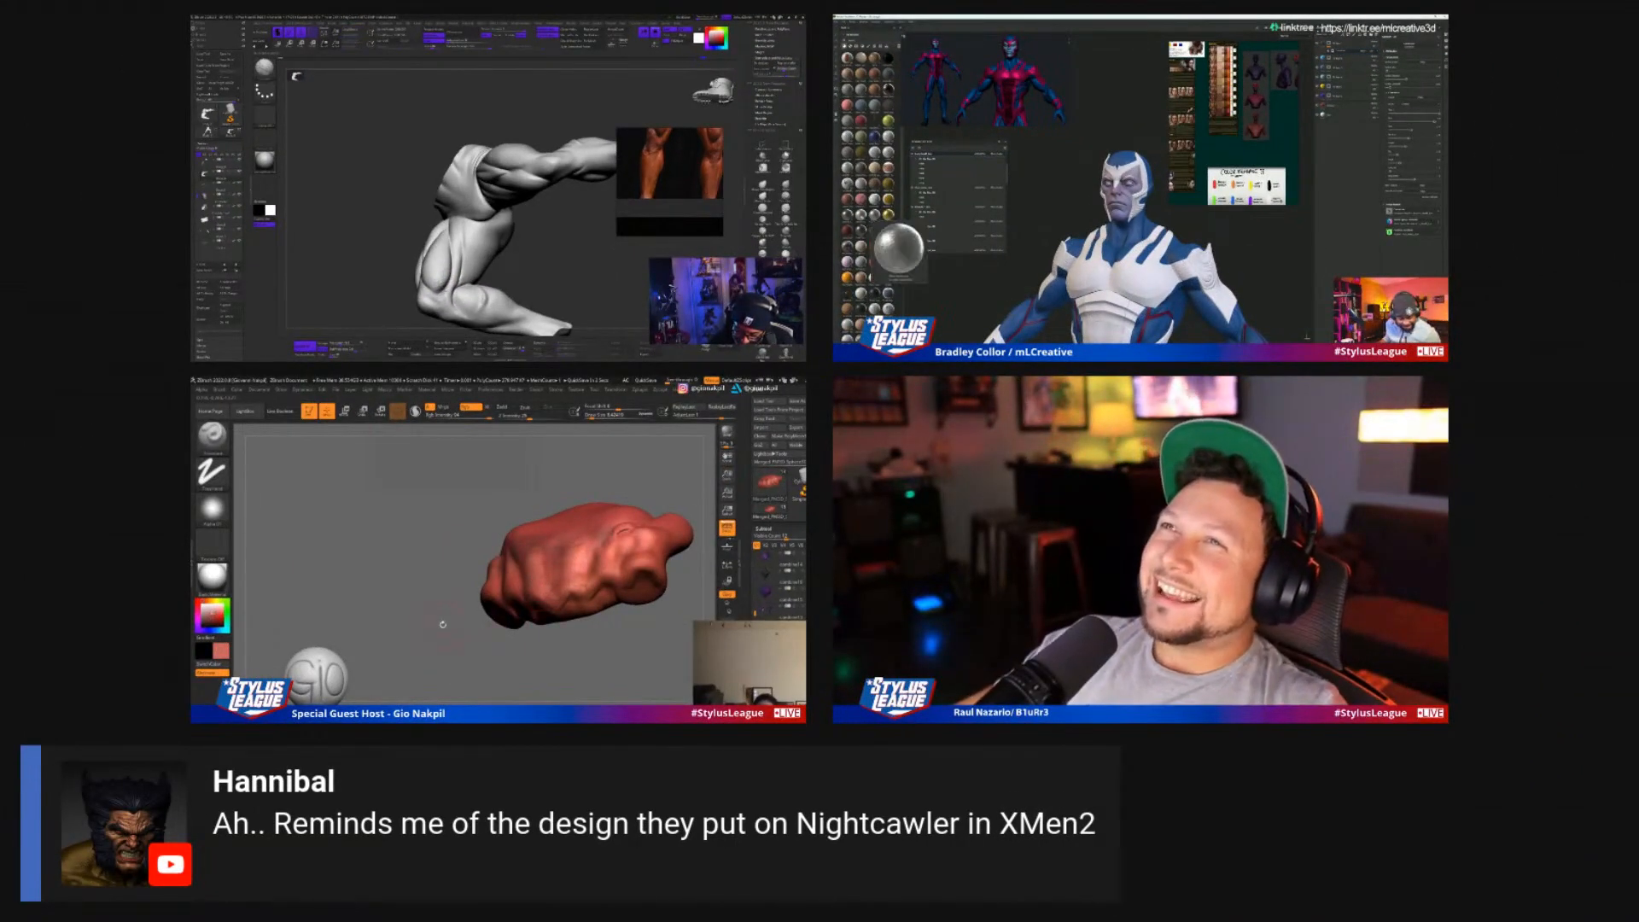
Show the whole creature again and turn the view towards its face and open mouth
alt+drag(442, 621, 427, 575)
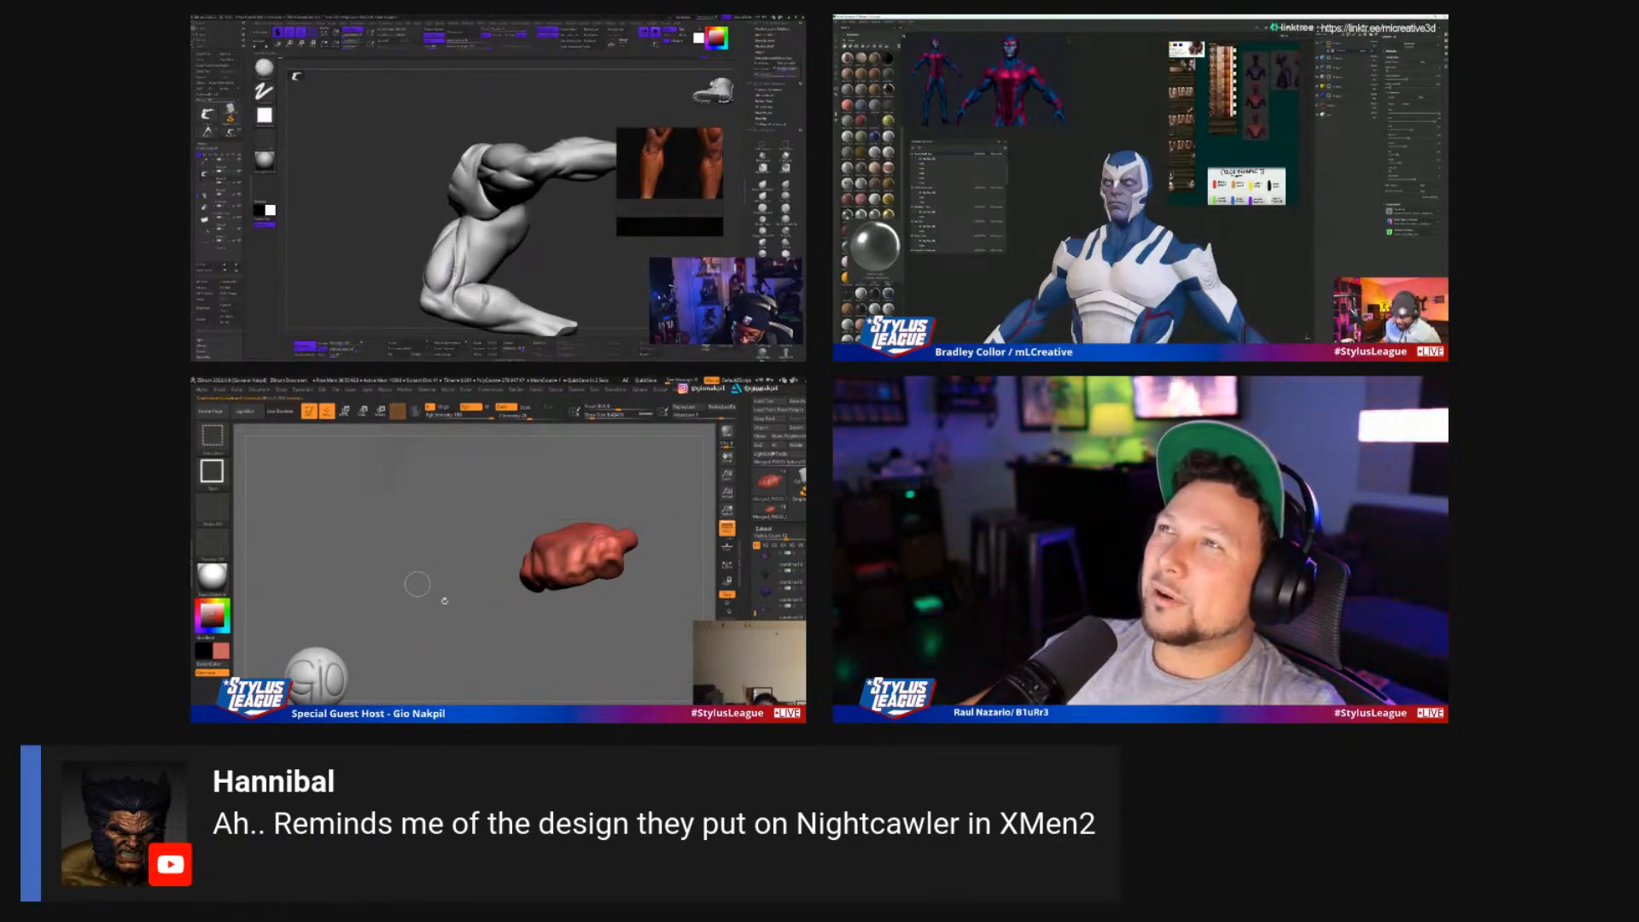
ctrl+shift+click(439, 579)
drag(420, 587, 442, 539)
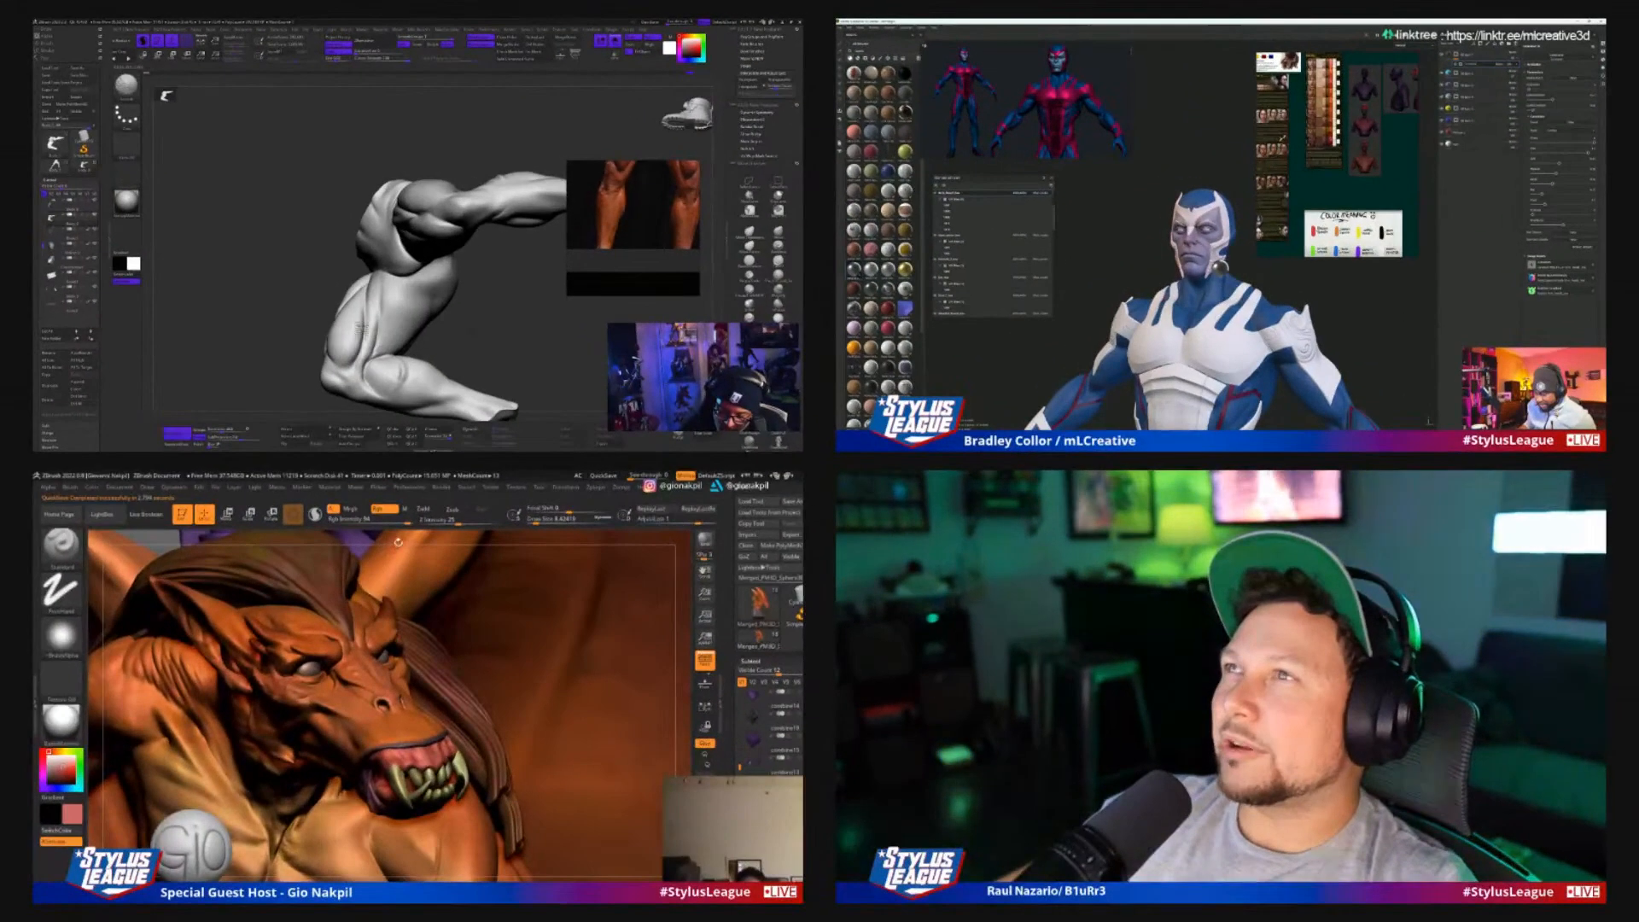
drag(456, 452, 475, 425)
drag(389, 531, 431, 544)
mouse_move(348, 661)
mouse_down()
mouse_move(366, 653)
mouse_move(344, 688)
mouse_up()
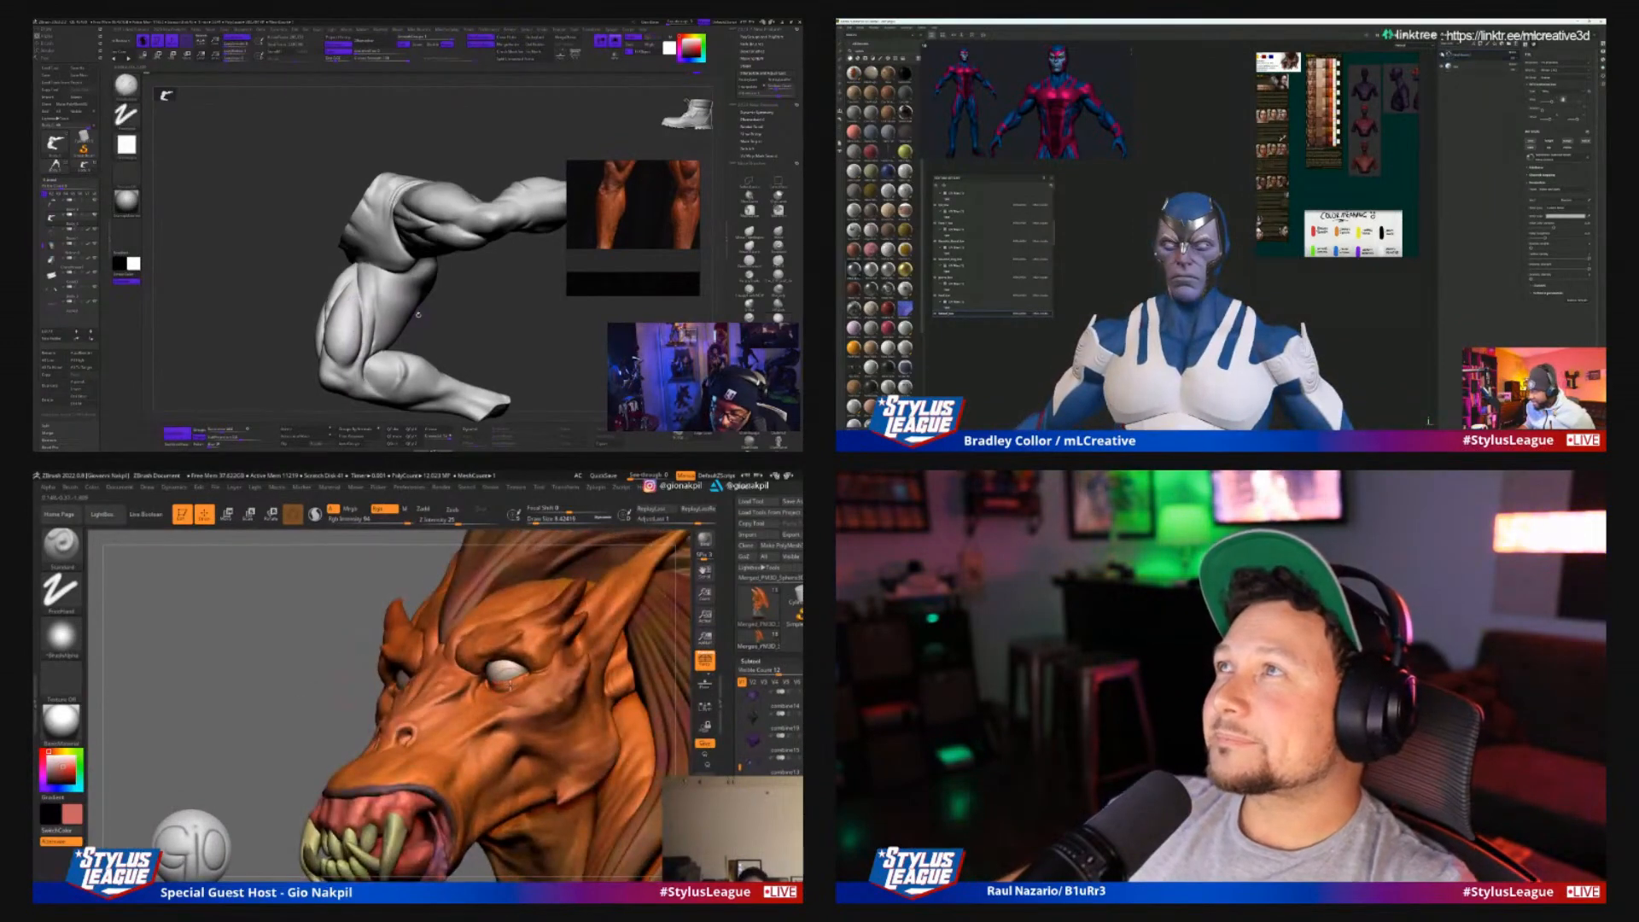
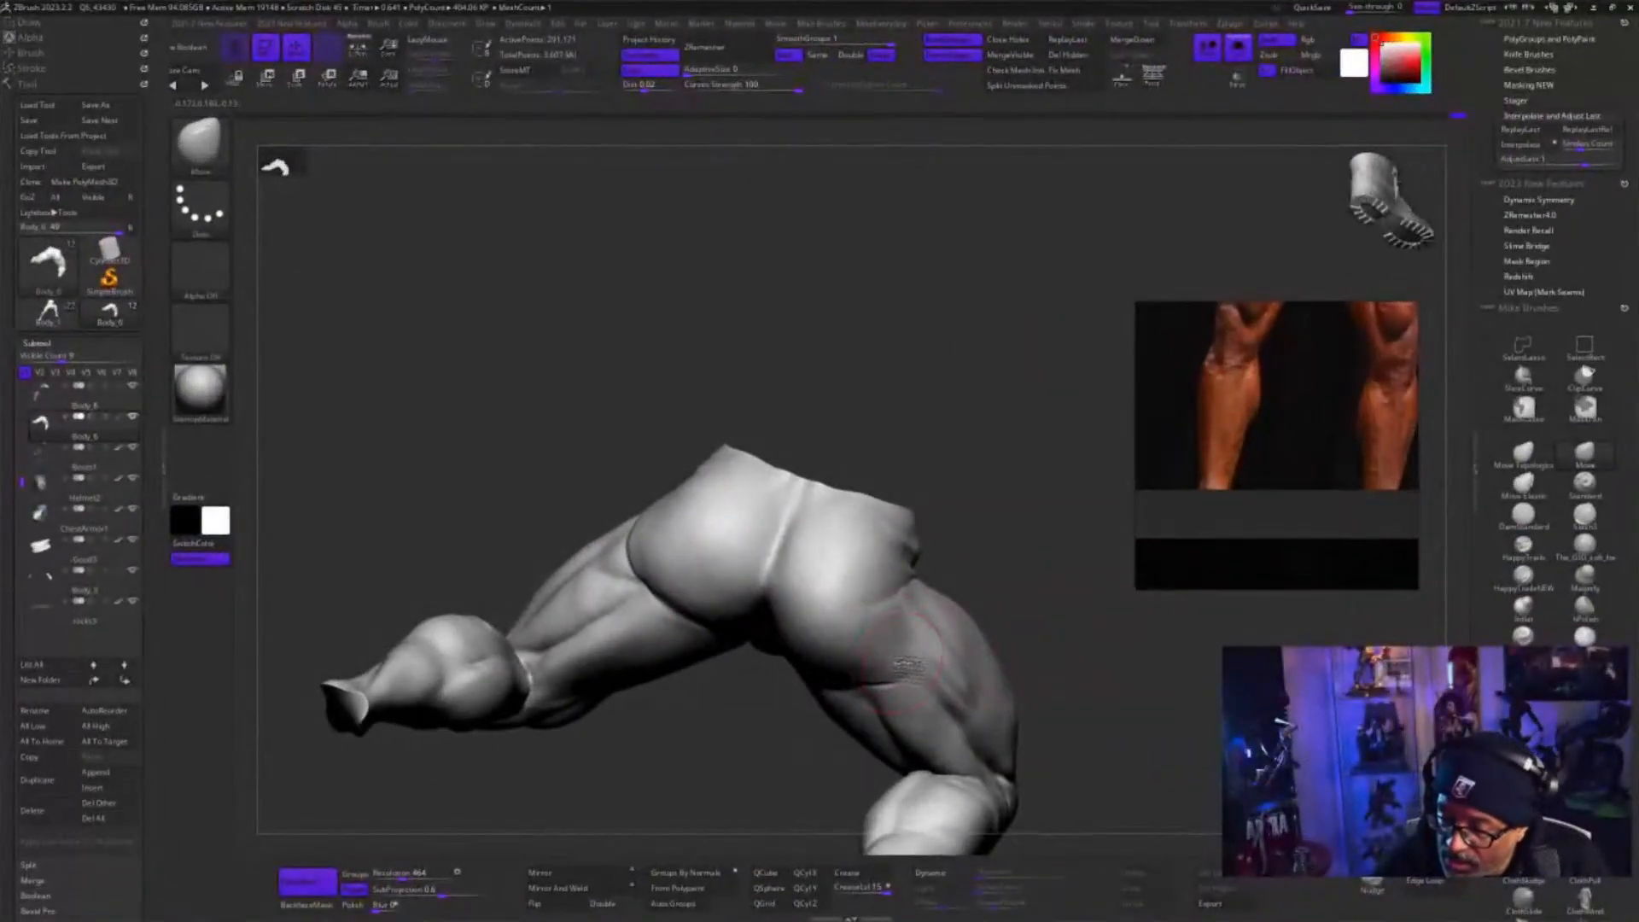
Smooth the right glute and the area where it runs into the back of the thigh
mouse_move(1148, 593)
mouse_down()
mouse_move(1061, 618)
mouse_move(1097, 621)
mouse_up()
key(s)
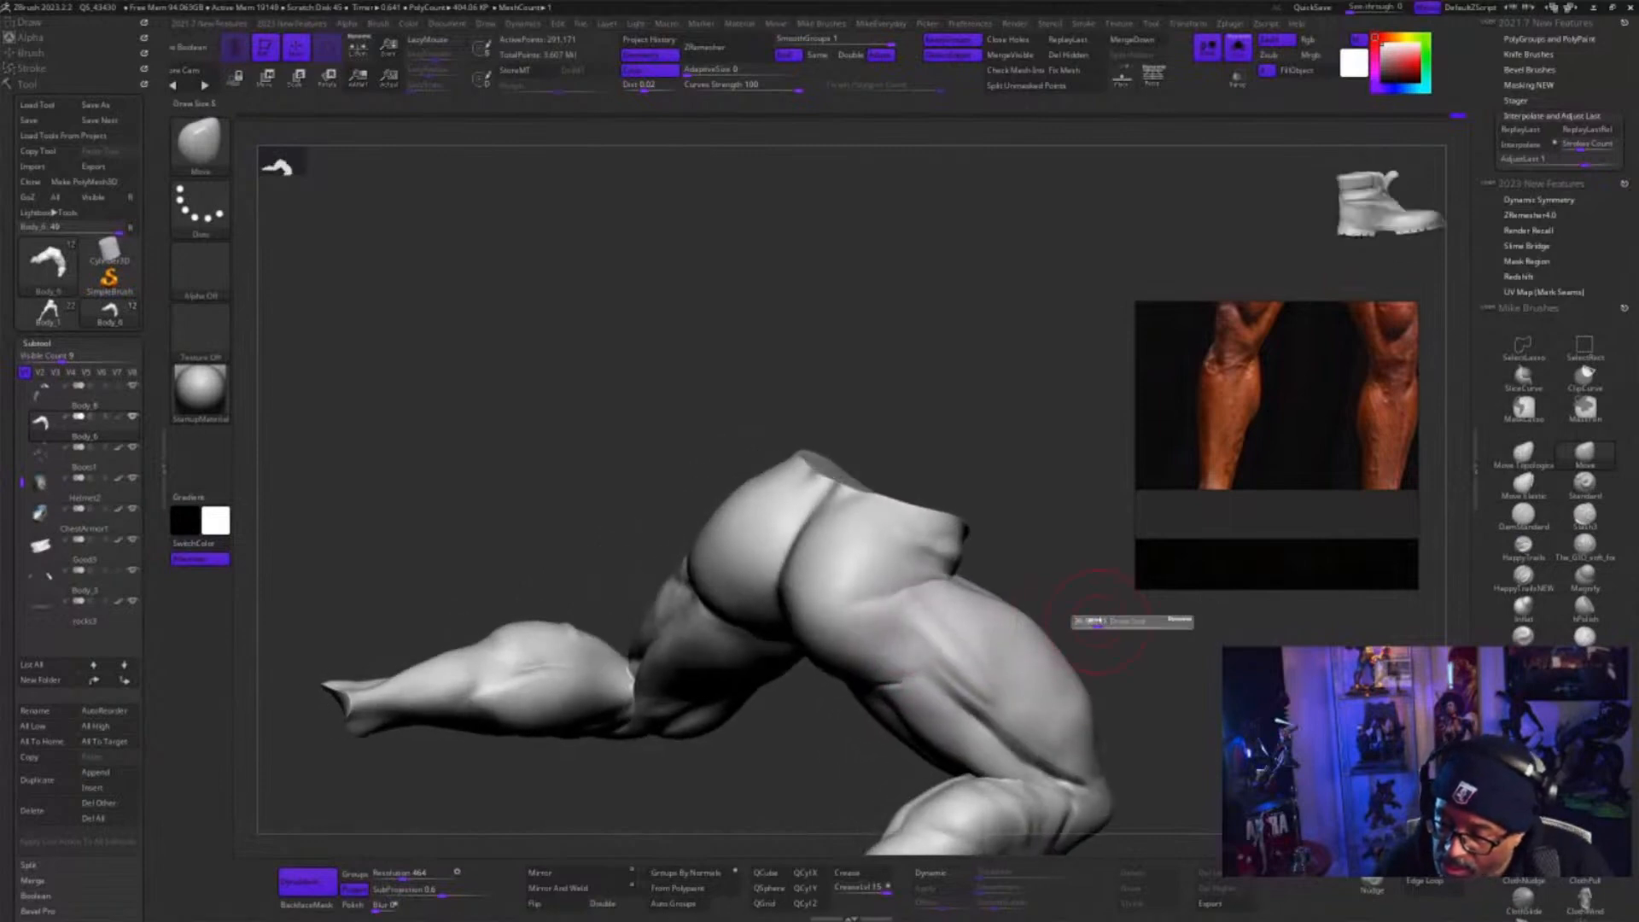
key(shift)
drag(935, 588, 876, 625)
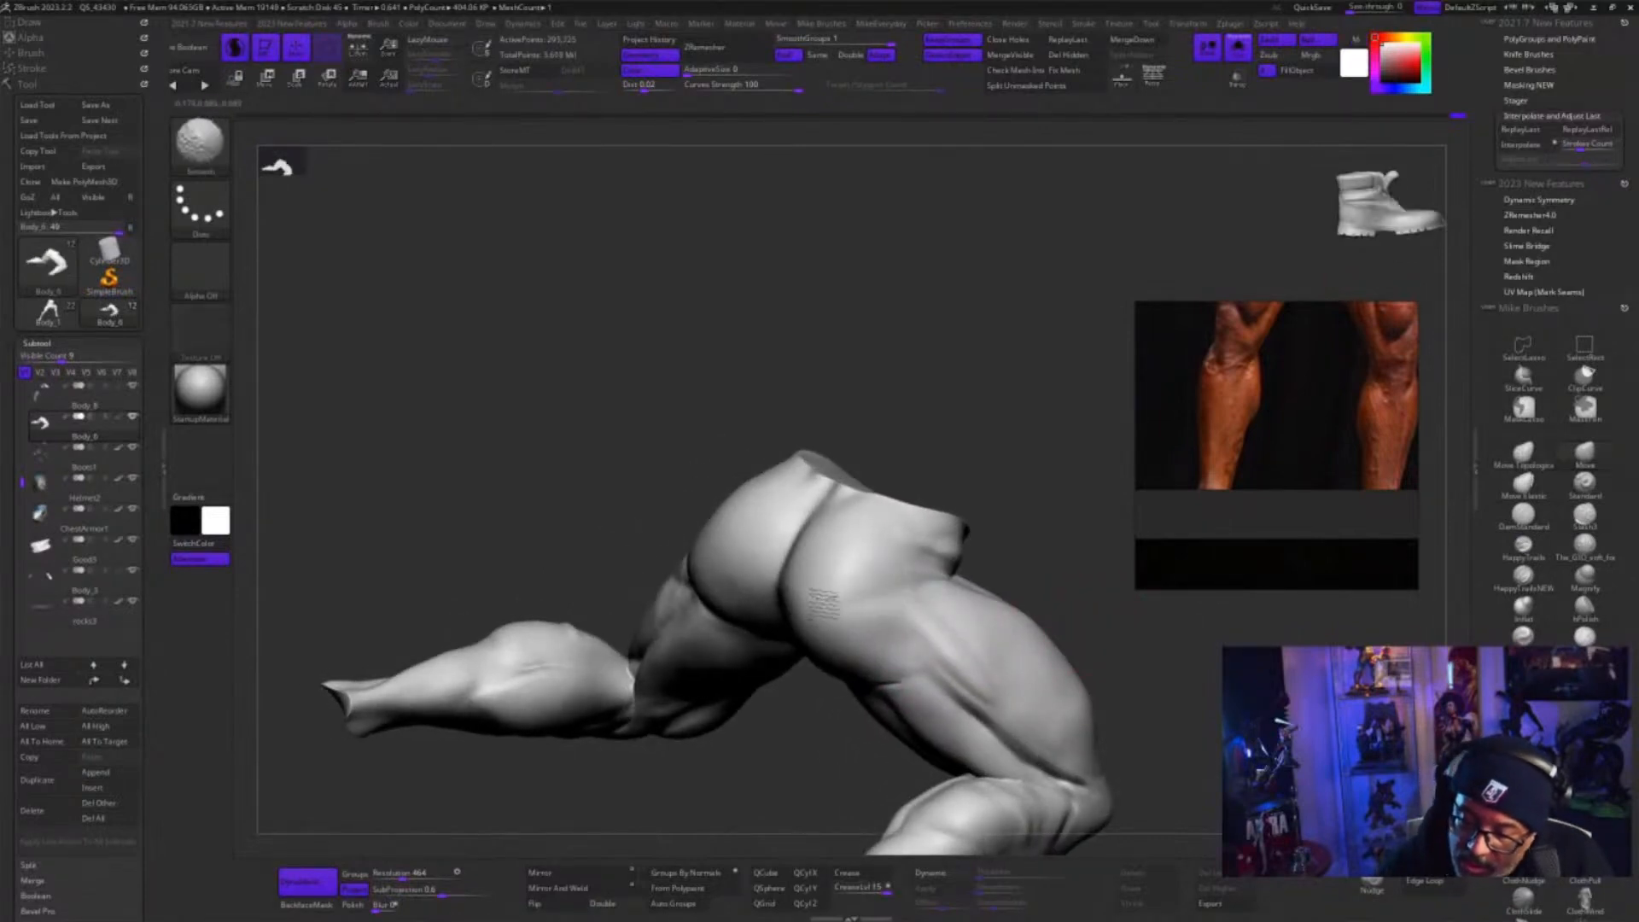
right_drag(828, 658, 799, 617)
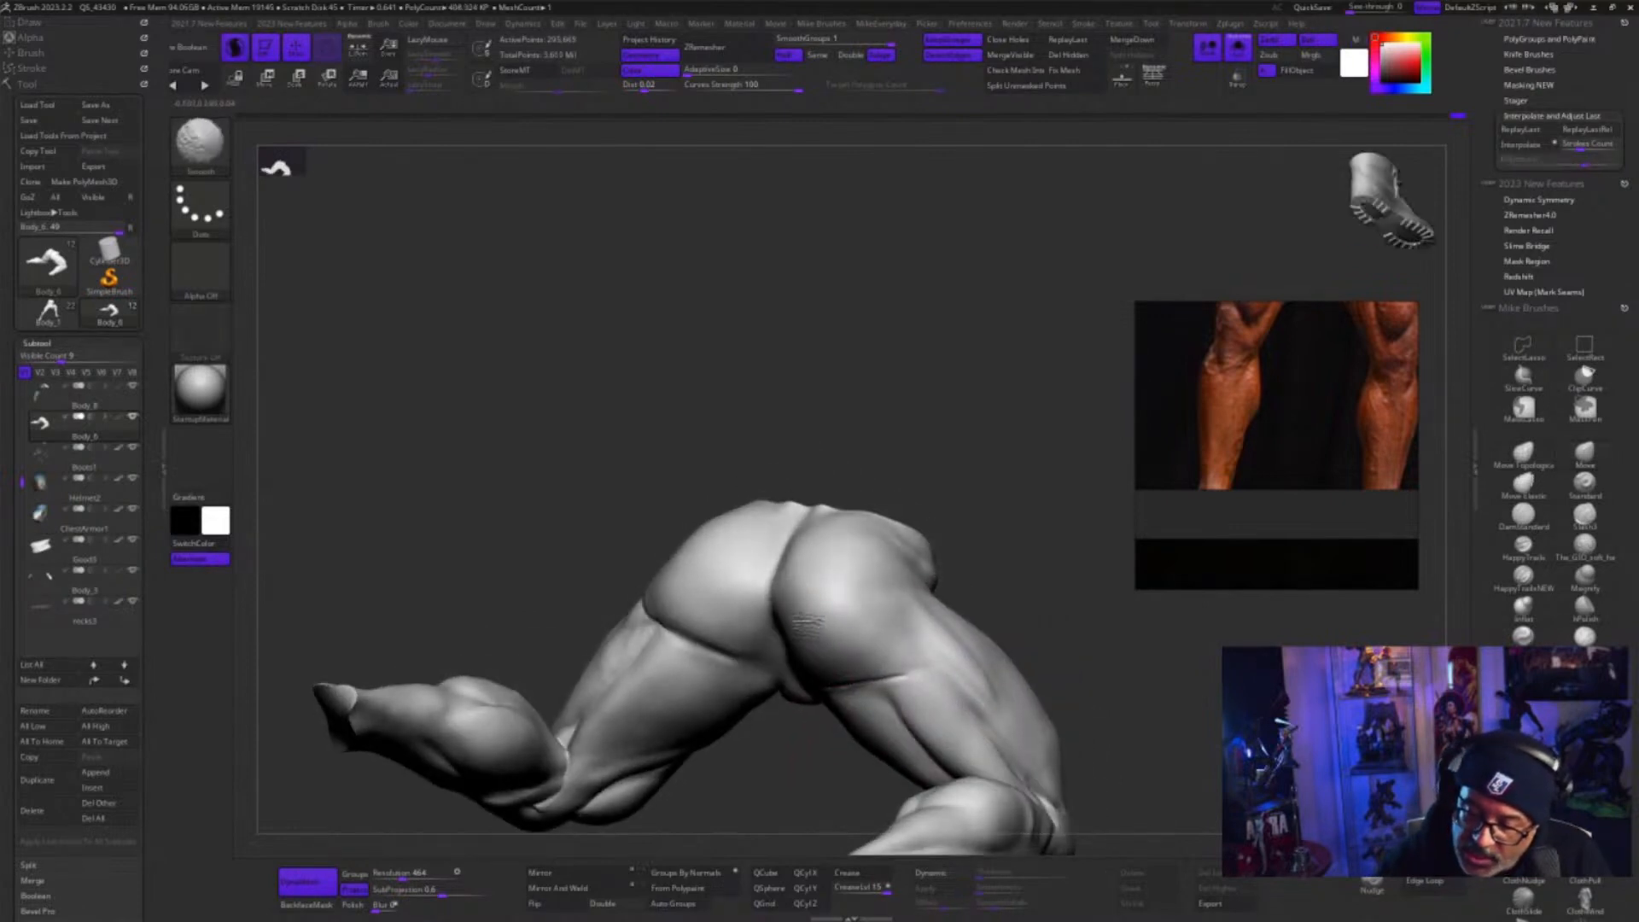
drag(794, 629, 781, 607)
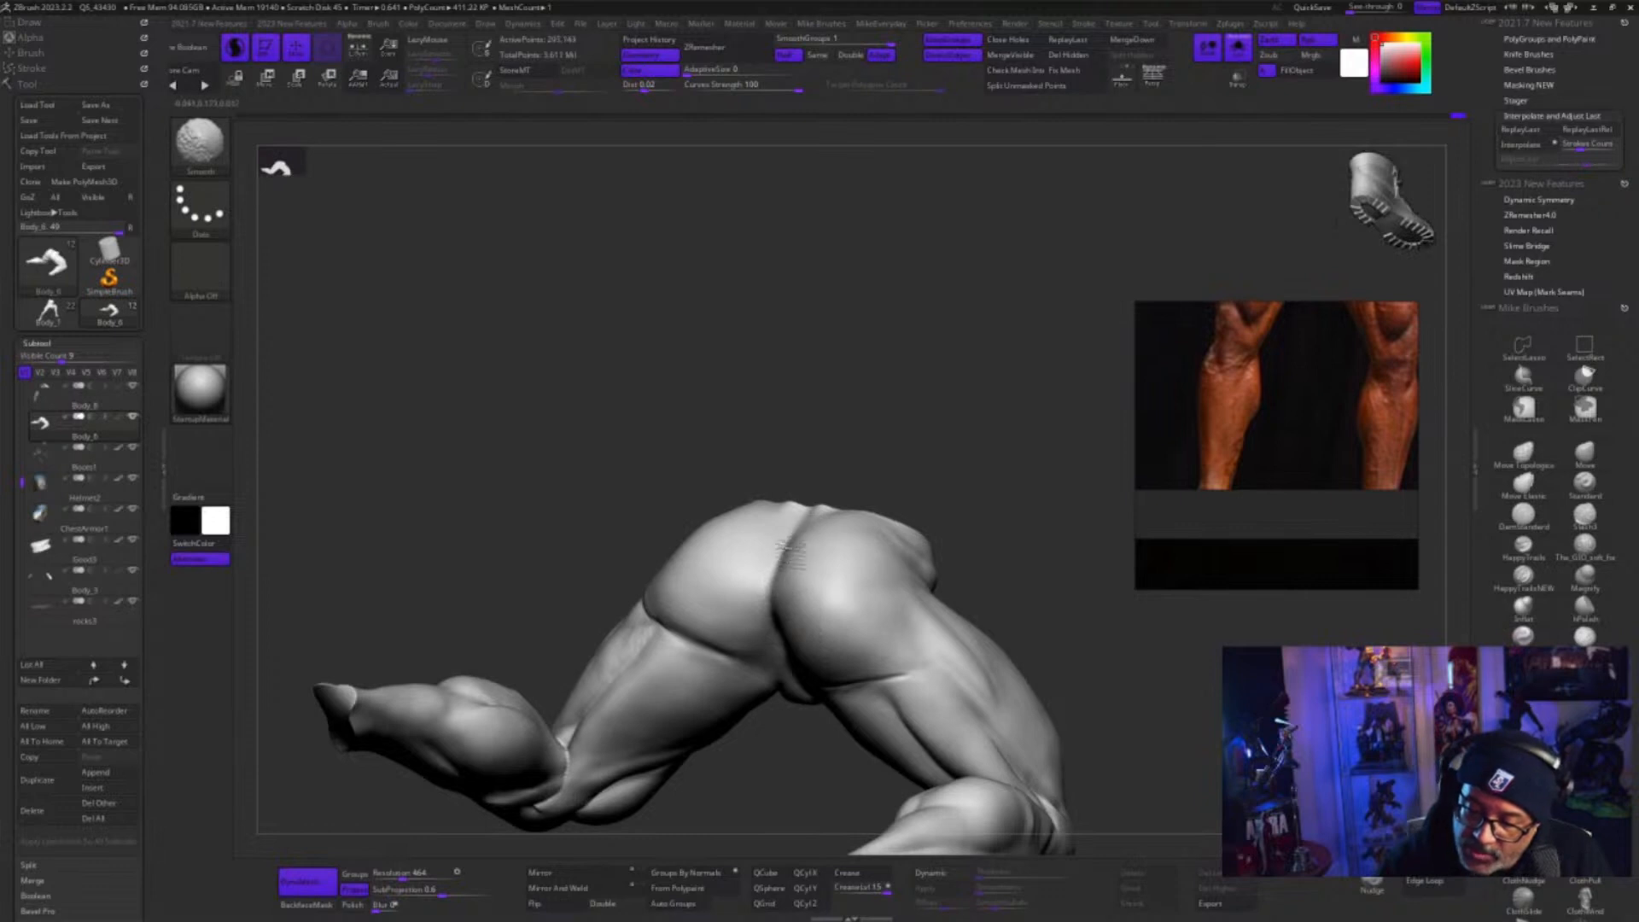
Build up the transition between the right glute and the outer thigh with the ClayBuildup brush
mouse_move(743, 797)
right_down()
mouse_move(1083, 658)
mouse_move(1150, 692)
mouse_move(863, 750)
mouse_move(858, 778)
mouse_move(868, 720)
right_up()
click(1584, 636)
mouse_move(863, 605)
mouse_down()
mouse_move(883, 555)
mouse_move(804, 642)
mouse_up()
right_drag(852, 669, 811, 638)
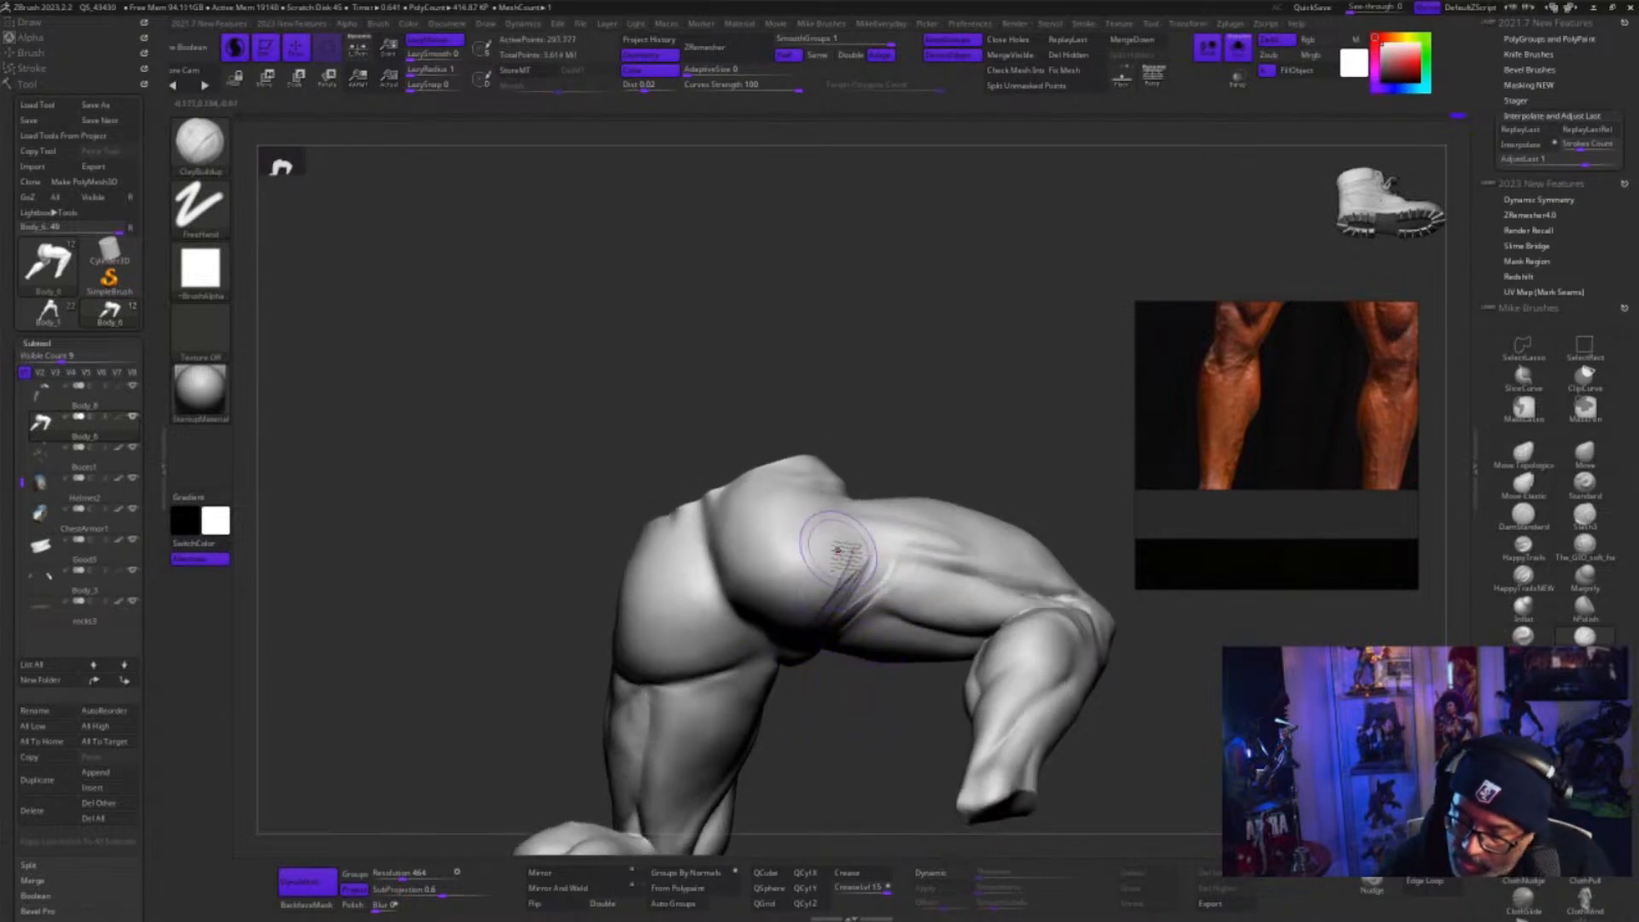
right_drag(848, 726, 860, 688)
mouse_move(806, 551)
mouse_down()
mouse_move(841, 504)
mouse_move(807, 516)
mouse_move(842, 491)
mouse_up()
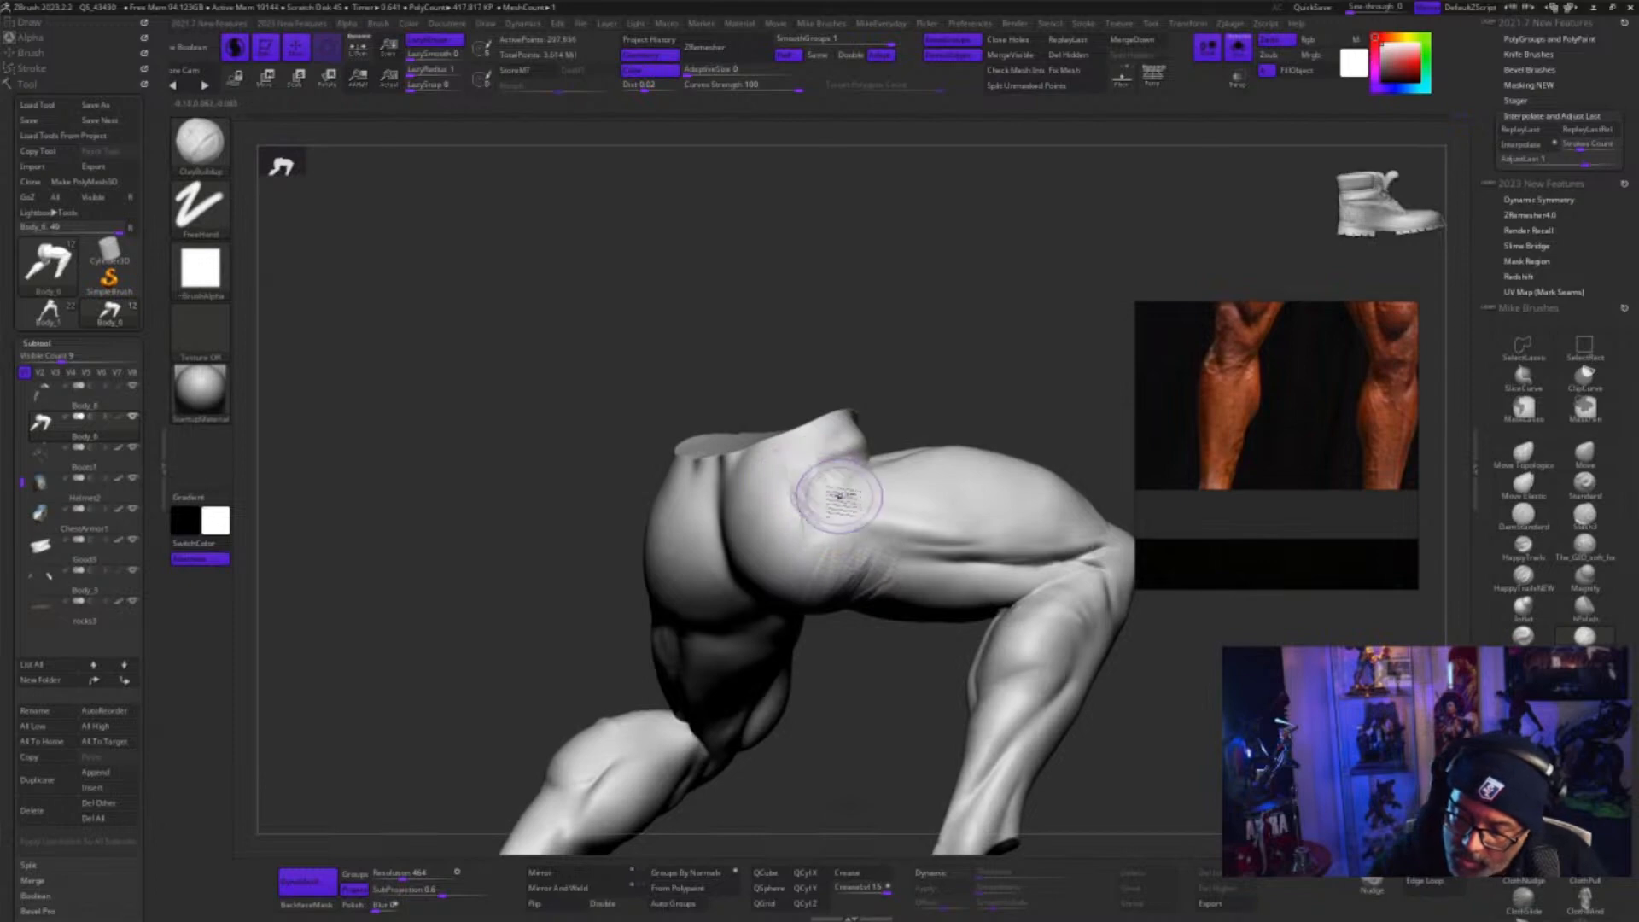
Add more clay strokes down the side of the hip and across the lower outer edge of the right glute
mouse_move(856, 691)
mouse_down()
mouse_move(842, 713)
mouse_move(847, 699)
mouse_up()
drag(806, 515, 822, 587)
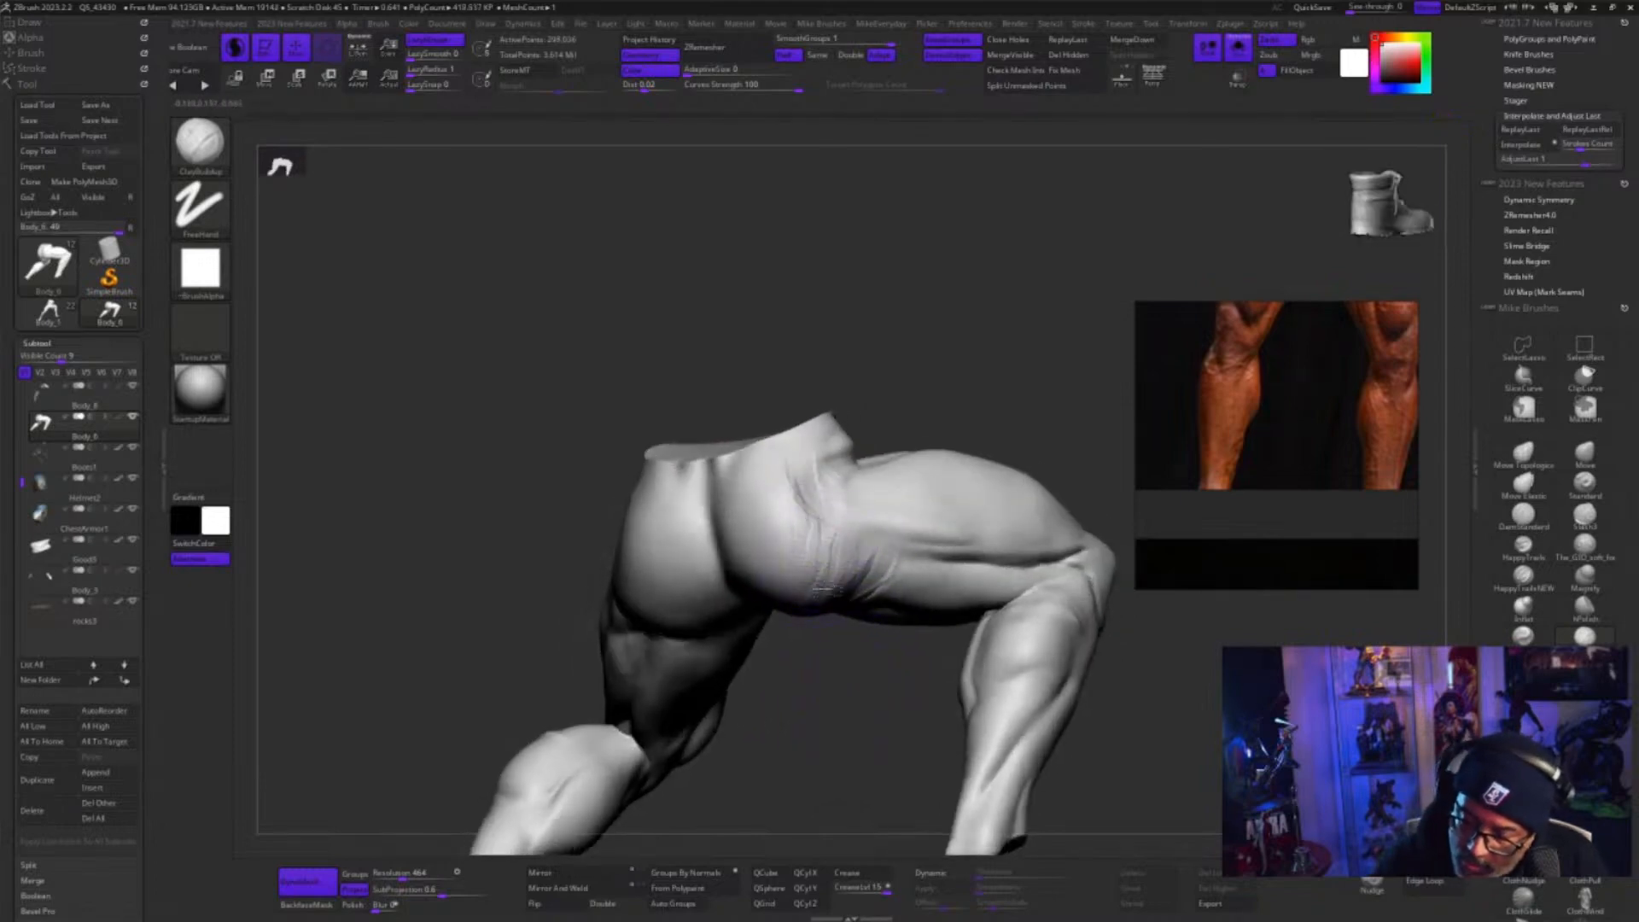
drag(864, 675, 826, 650)
drag(794, 528, 813, 598)
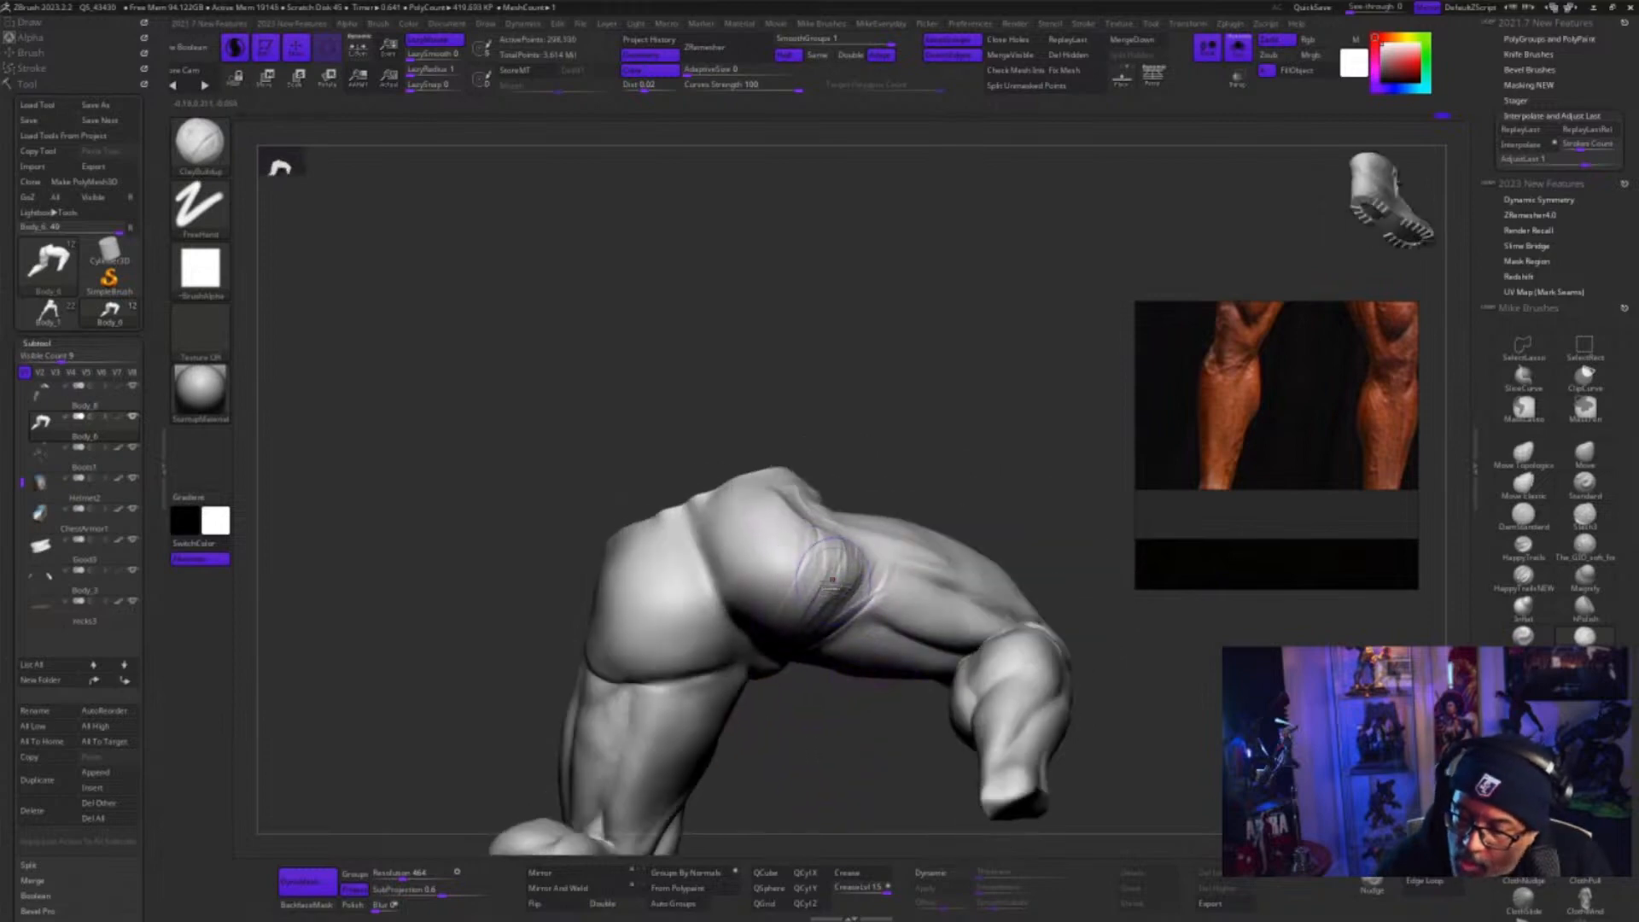
drag(849, 686, 845, 670)
drag(818, 617, 856, 609)
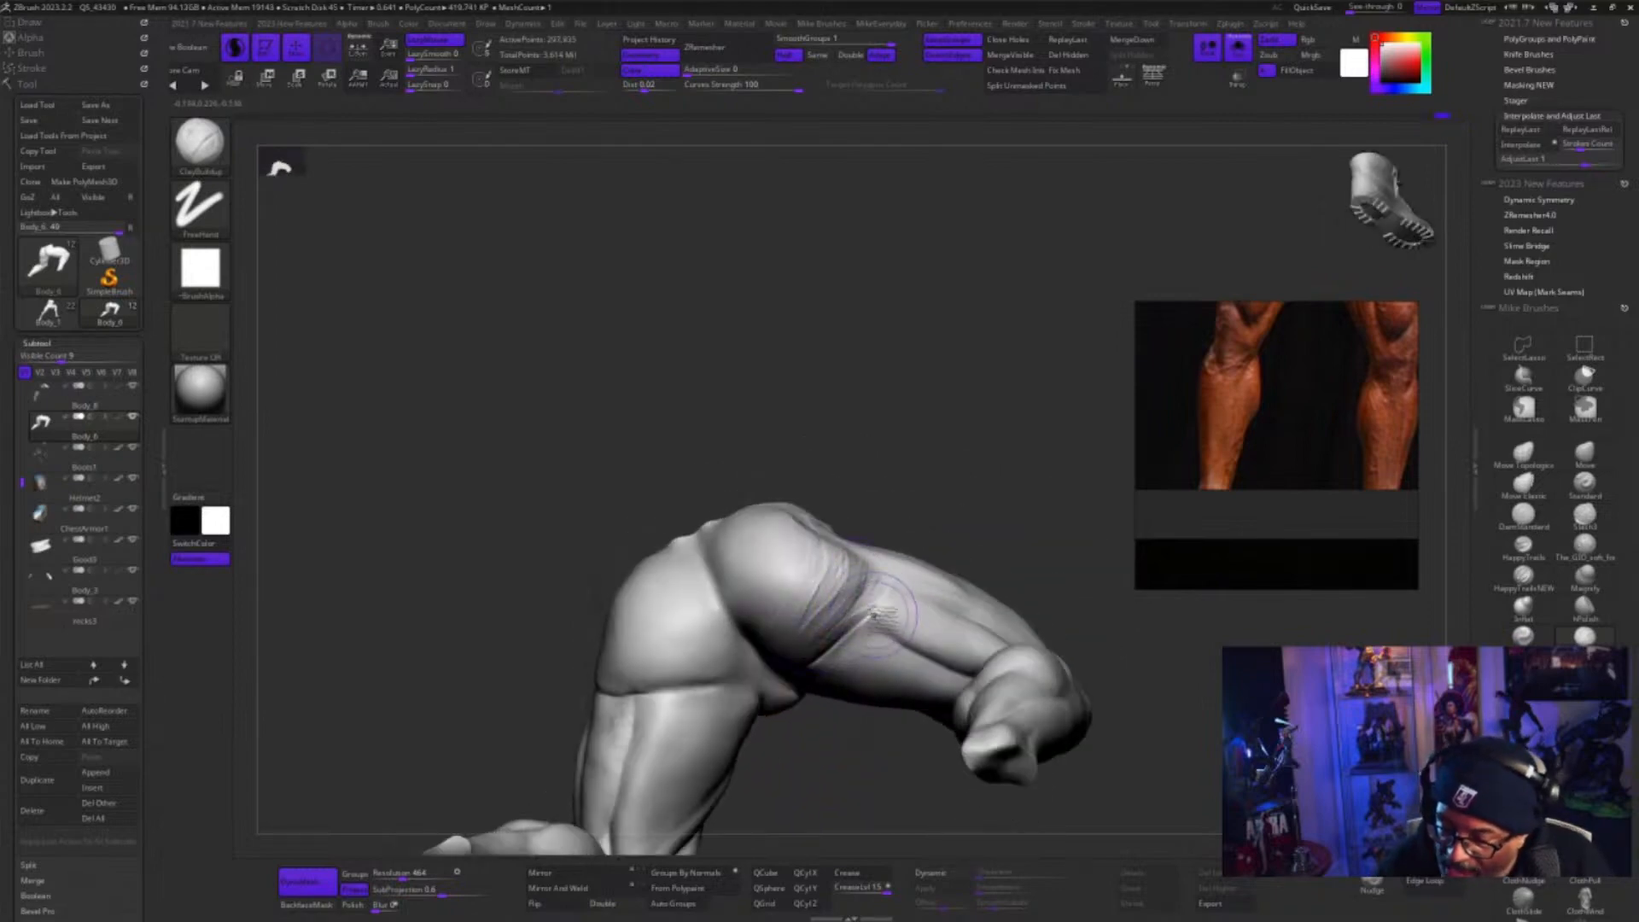
Smooth the clay strokes on the side of the right glute and blend them into the upper thigh
drag(832, 721, 826, 760)
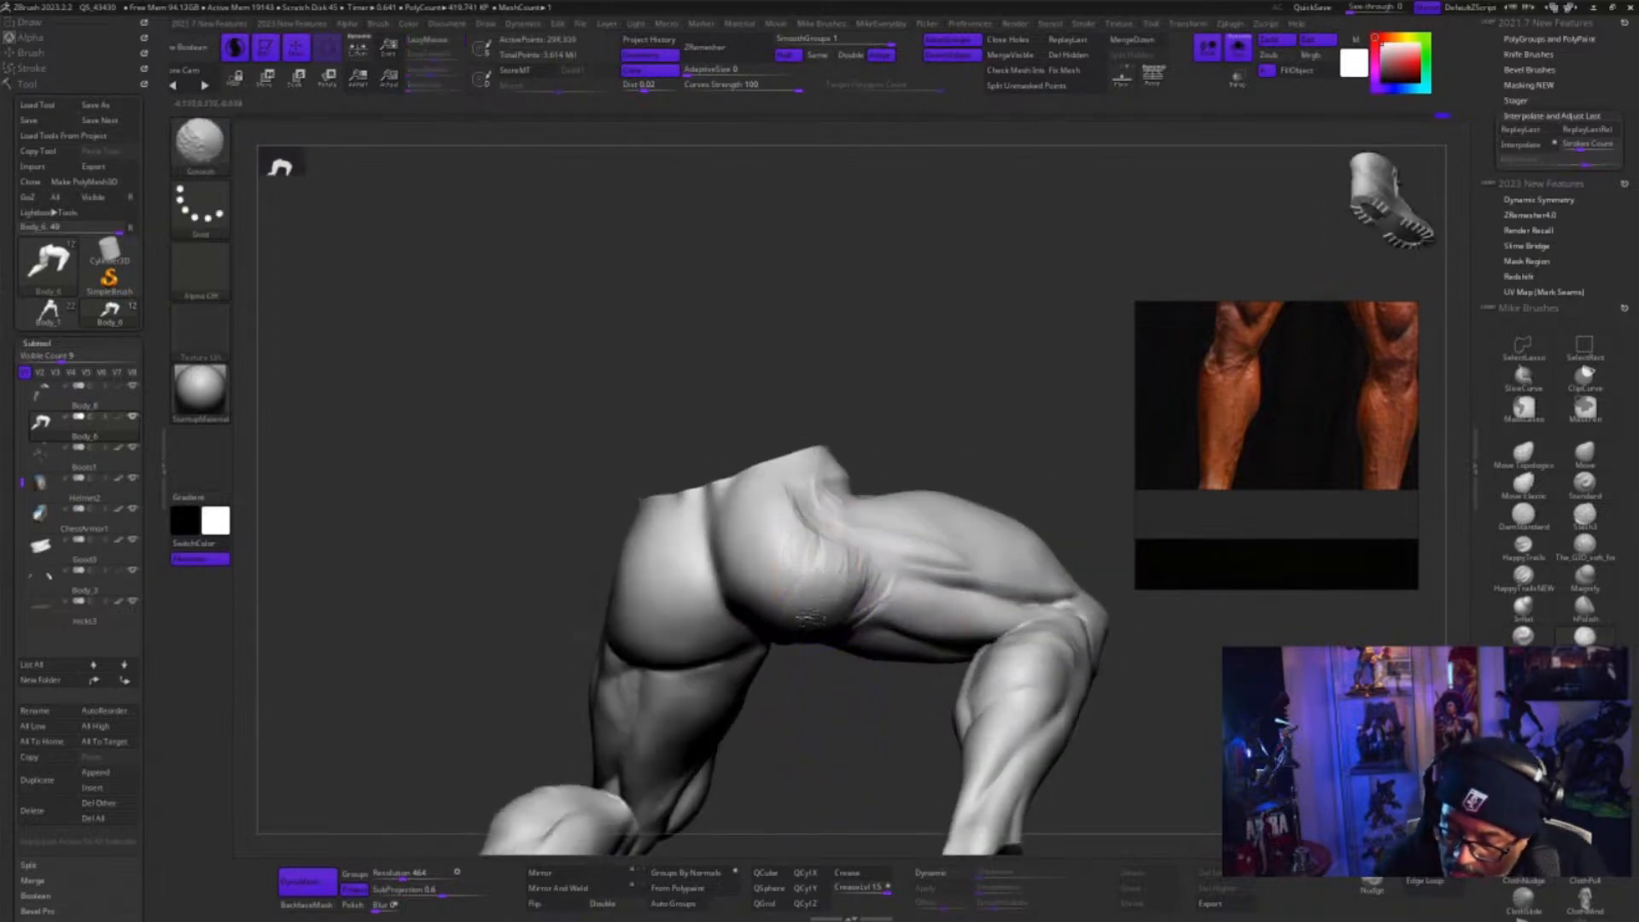
mouse_move(809, 616)
shift+mouse_down()
mouse_move(805, 489)
mouse_move(830, 564)
mouse_move(821, 536)
shift+mouse_up()
mouse_move(869, 414)
mouse_down()
mouse_move(896, 410)
mouse_move(877, 411)
mouse_up()
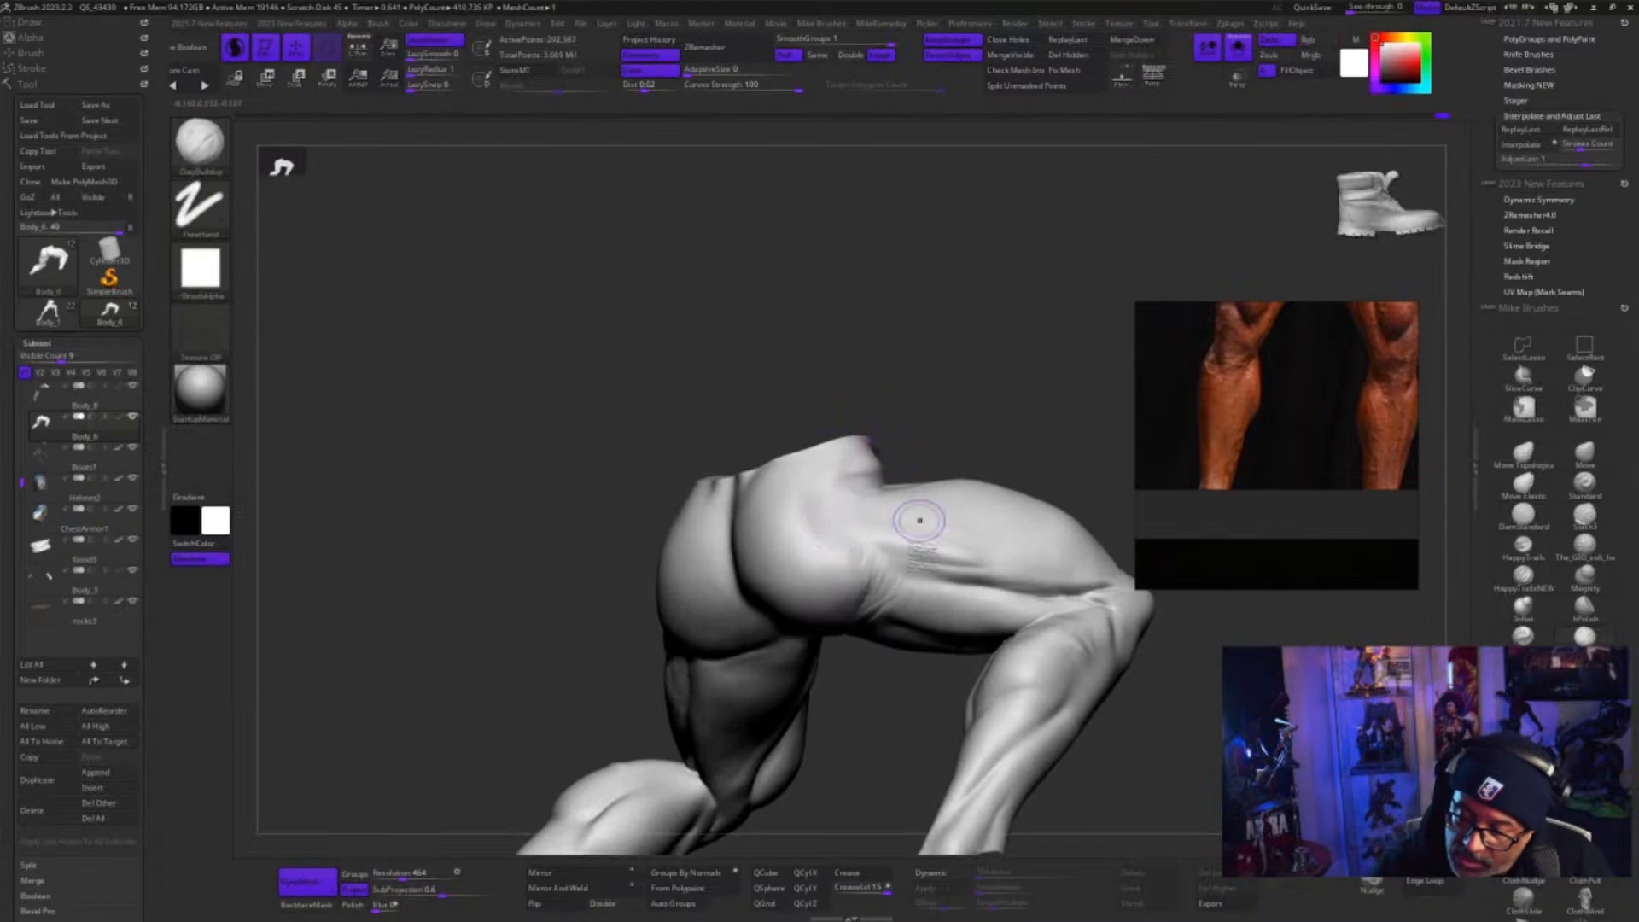
drag(852, 689, 867, 654)
mouse_move(873, 575)
mouse_down()
mouse_move(888, 564)
mouse_move(853, 618)
mouse_up()
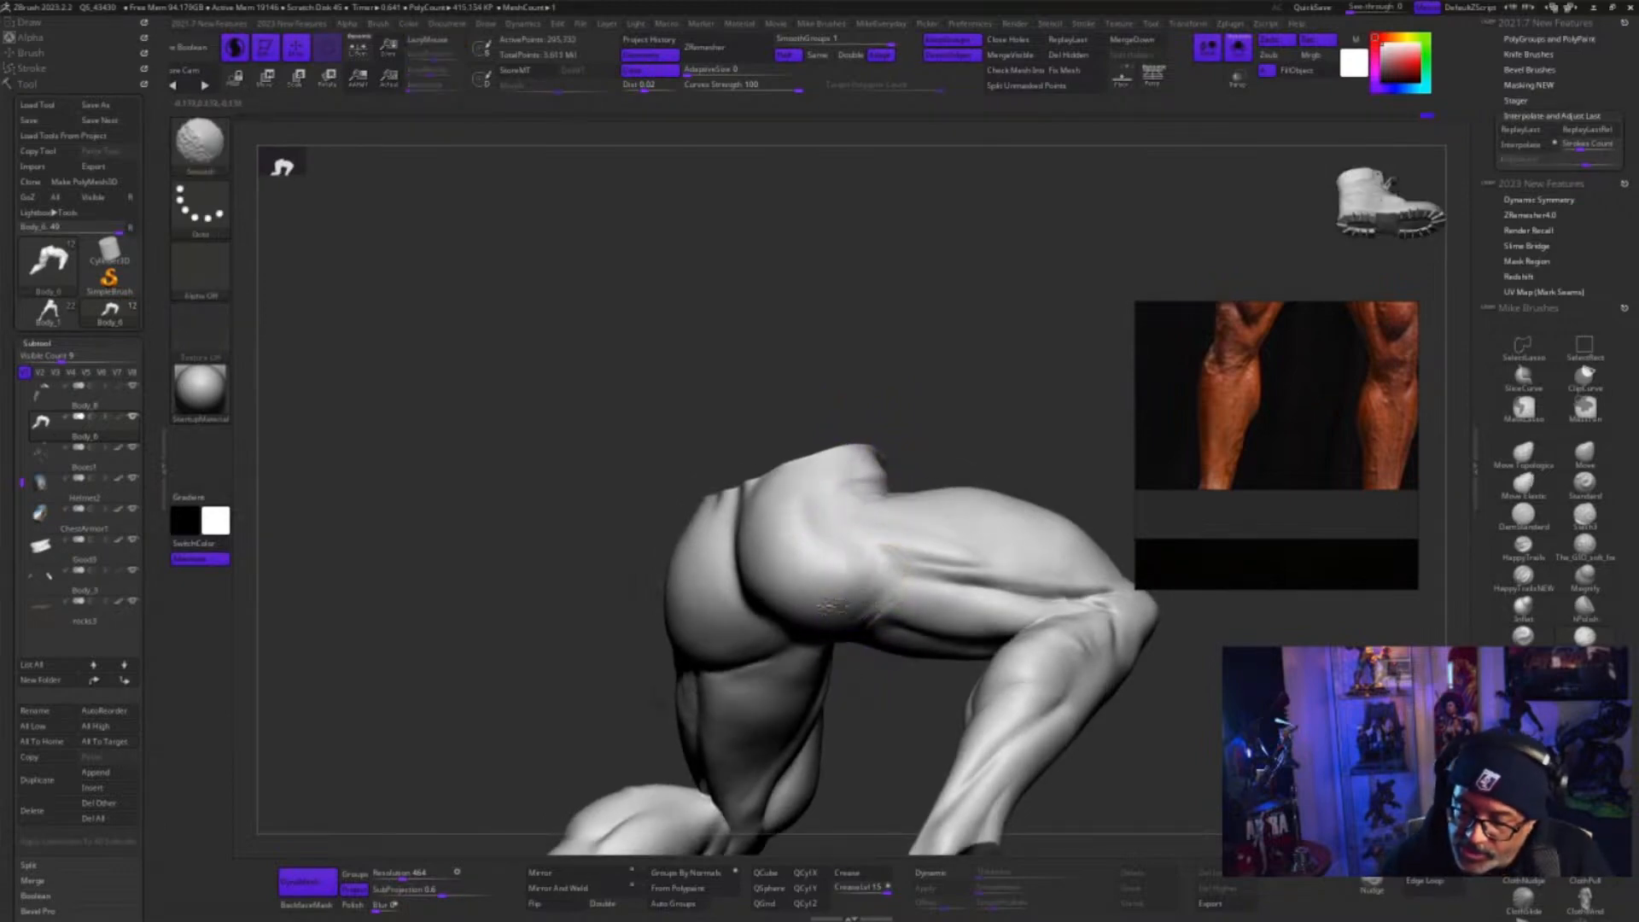
drag(878, 730, 887, 681)
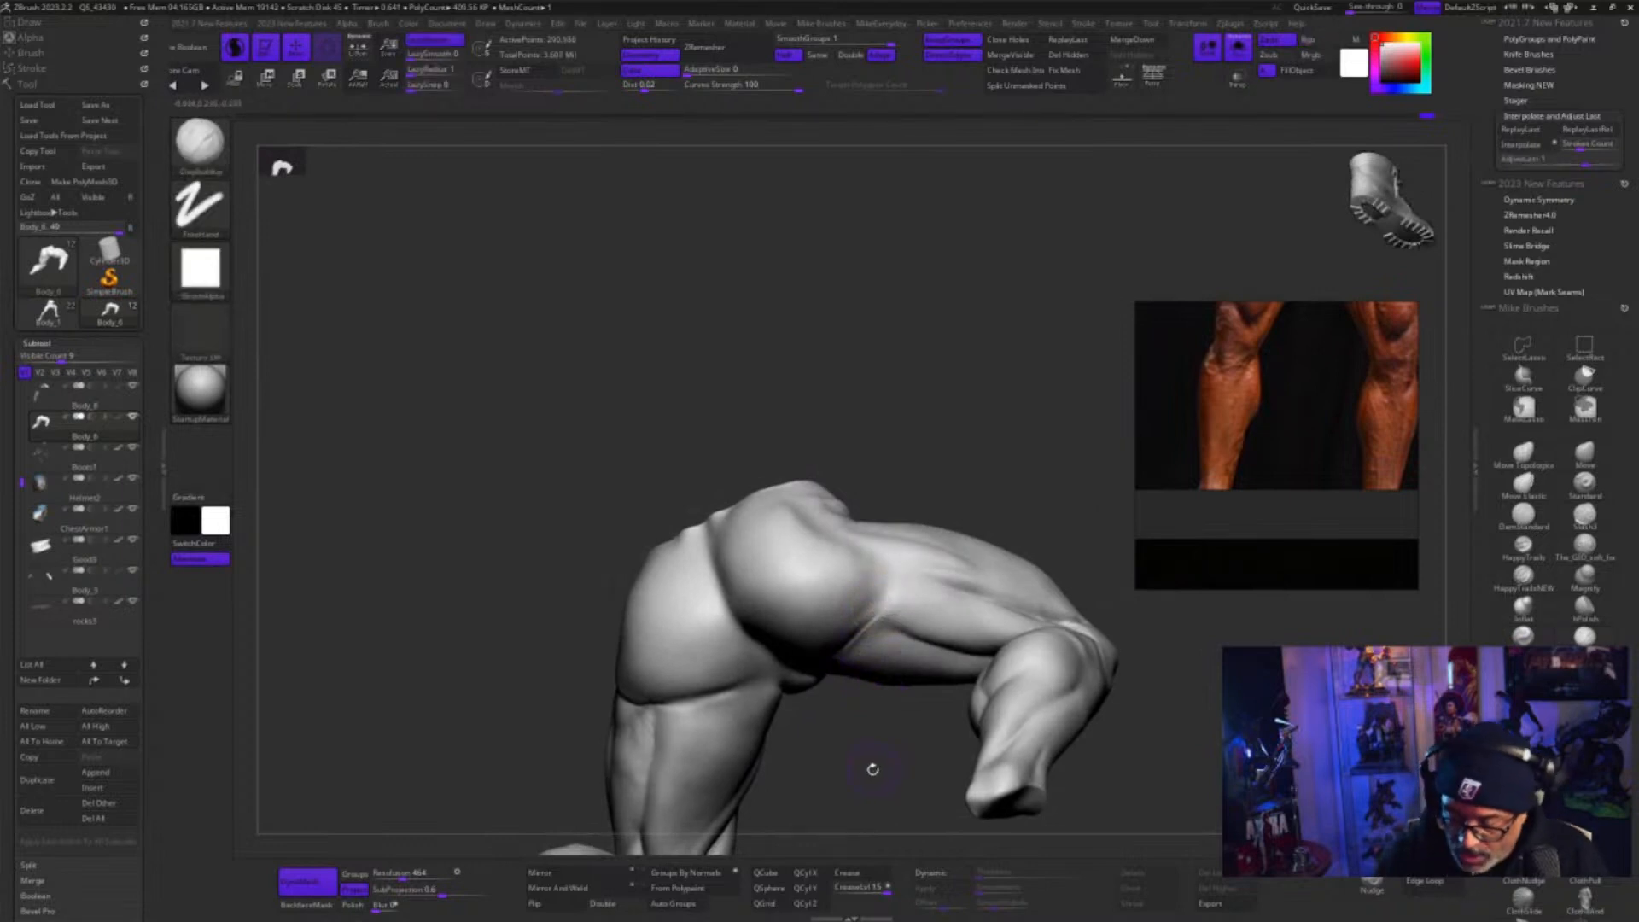
Adjust the brush size, then add and smooth clay along the outer edge of the right glute beside the hip
drag(874, 768, 867, 770)
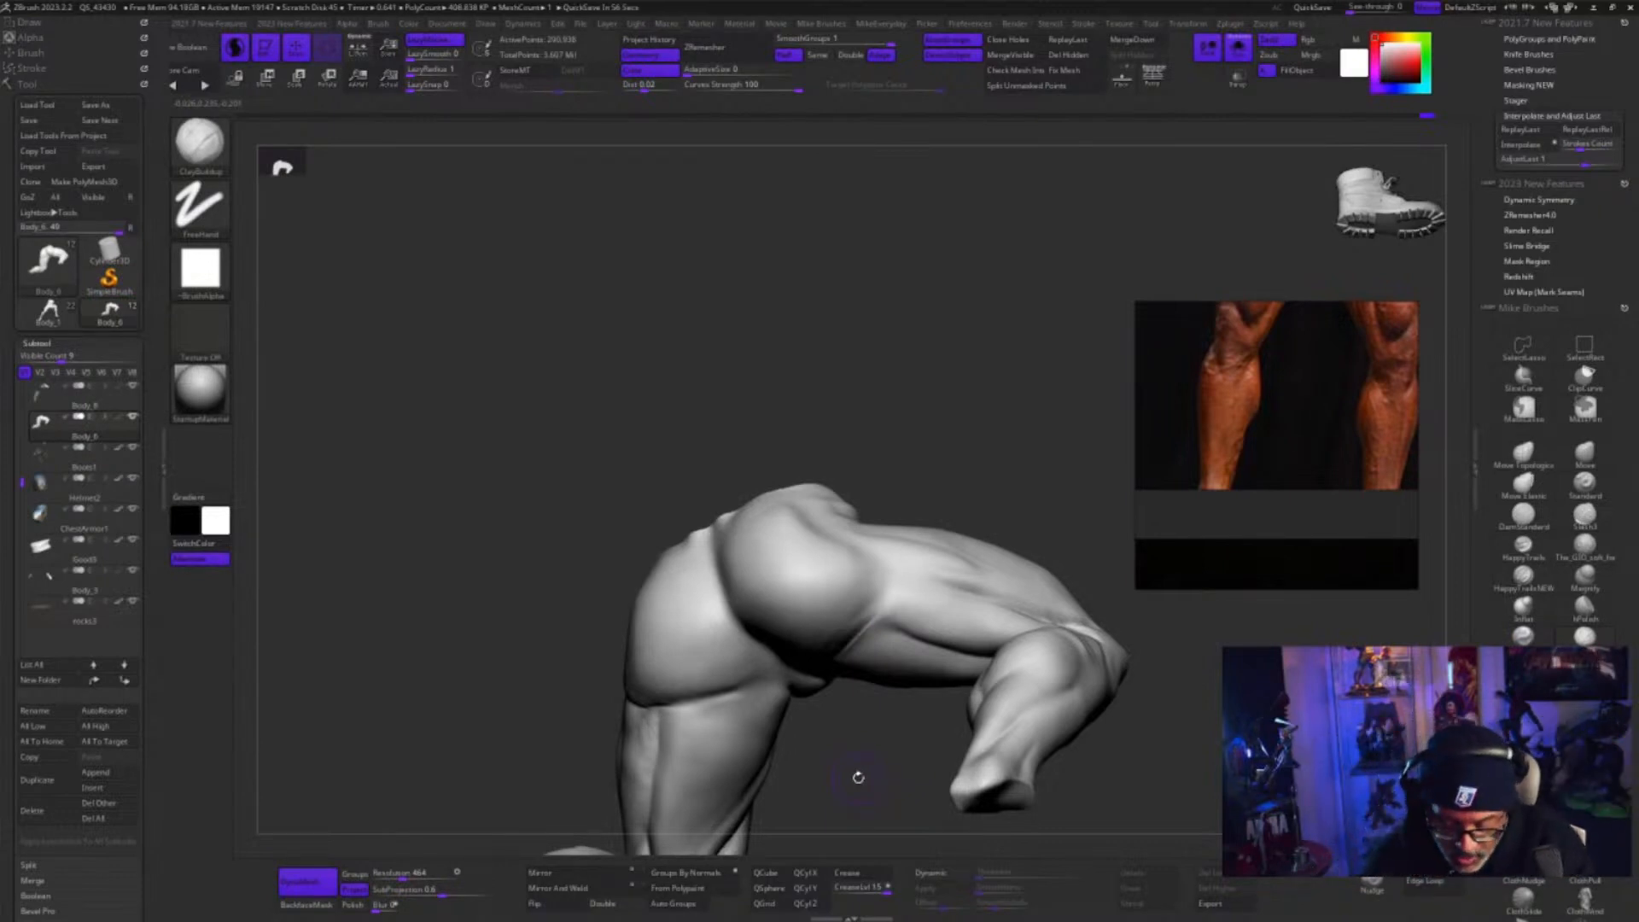
drag(830, 779, 845, 766)
key(s)
key(s)
key(s)
drag(840, 582, 846, 557)
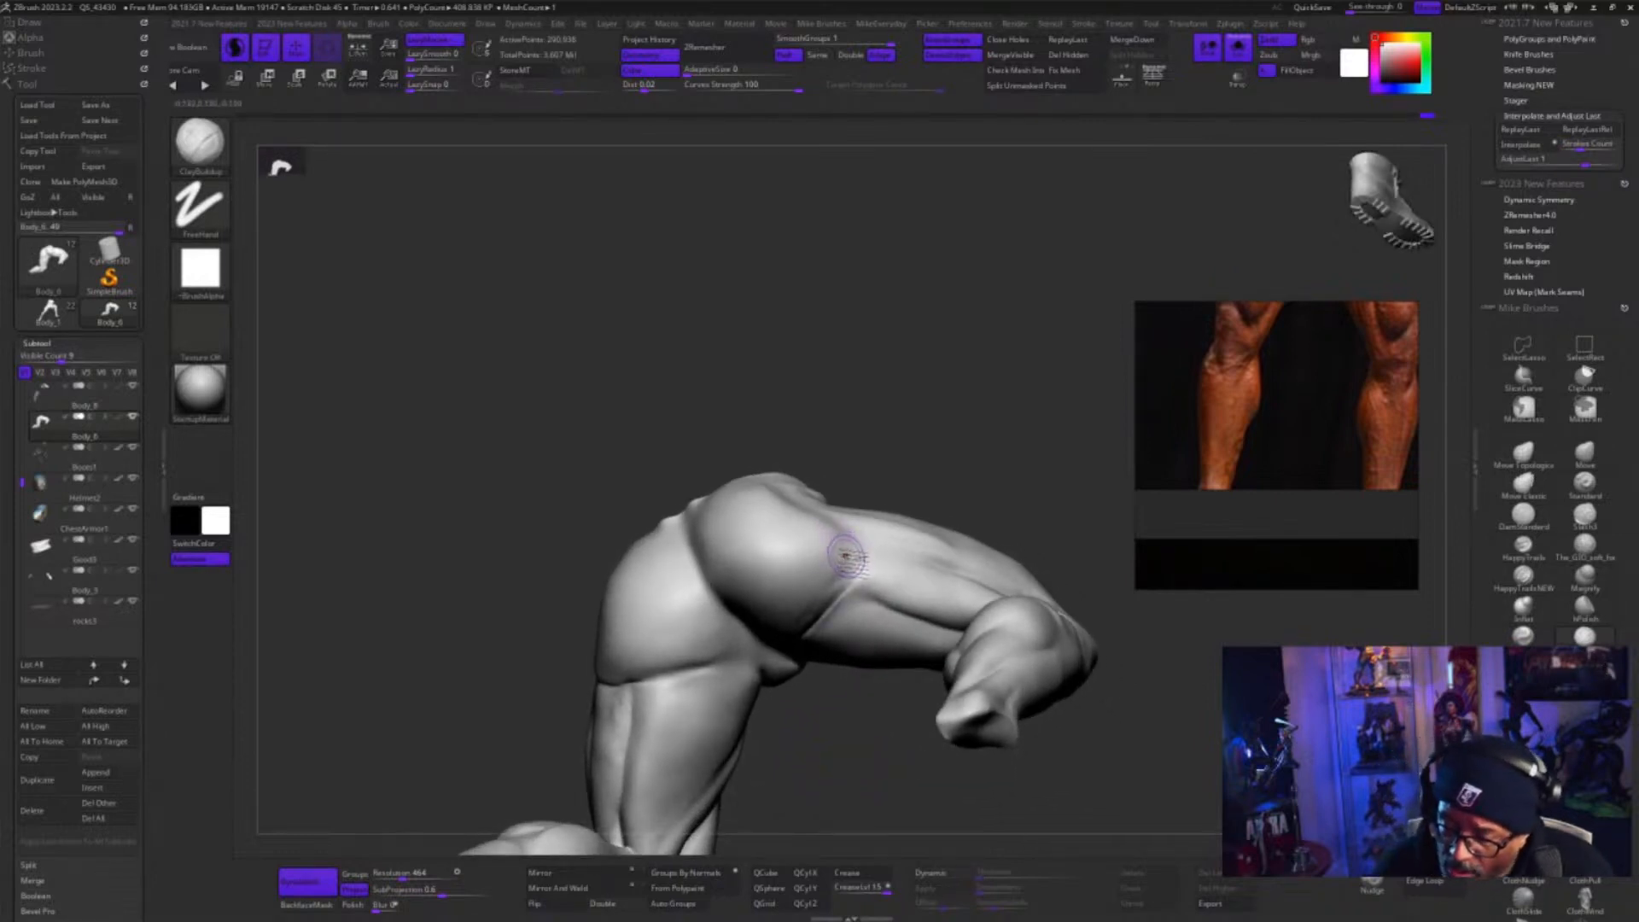
mouse_move(906, 445)
mouse_down()
mouse_move(905, 468)
mouse_move(923, 441)
mouse_up()
key(s)
mouse_move(830, 535)
mouse_down()
mouse_move(851, 515)
mouse_move(832, 538)
mouse_move(823, 512)
mouse_move(858, 555)
mouse_move(819, 512)
mouse_up()
key(shift)
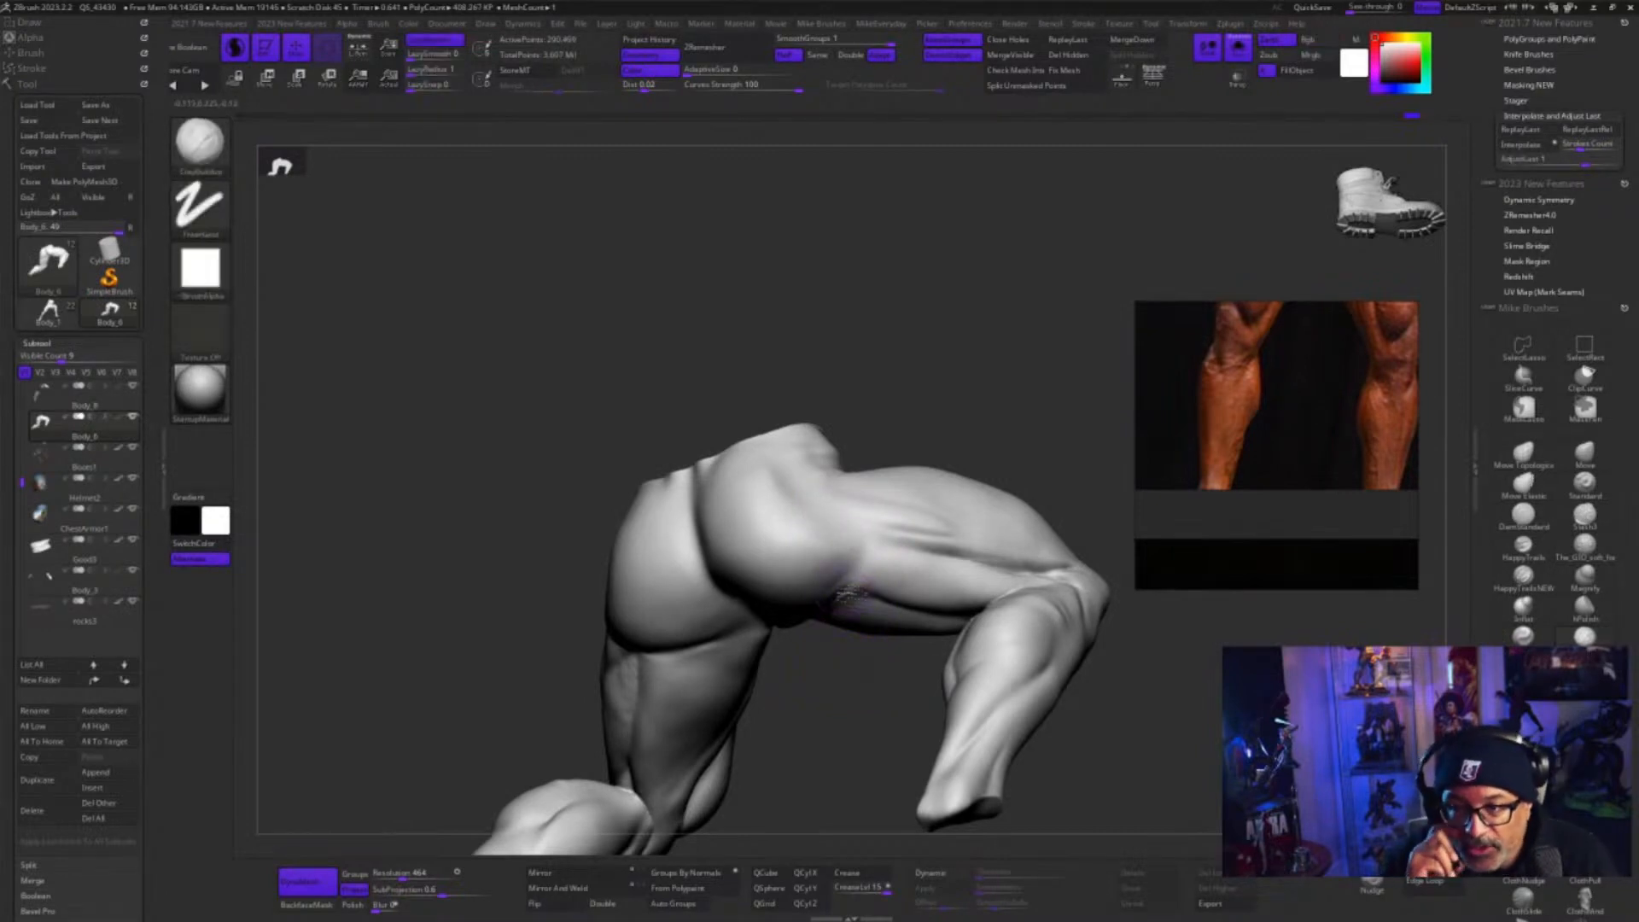
Build up the lower outer corner of the right glute where it overlaps the hamstring
drag(835, 719, 832, 696)
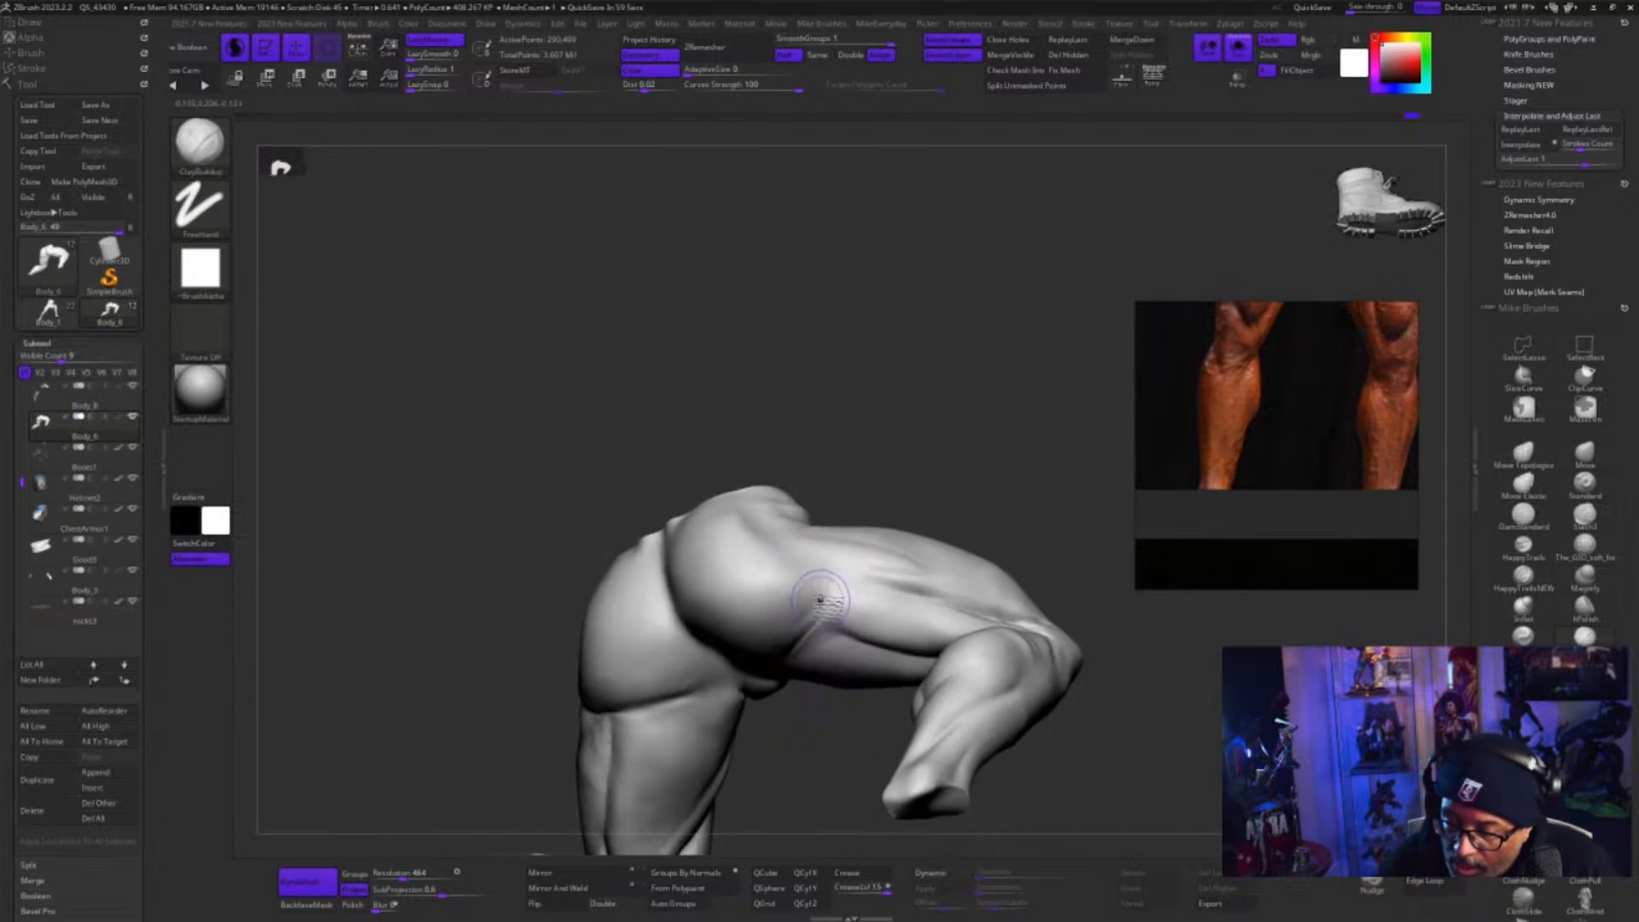
mouse_move(831, 594)
mouse_down()
mouse_move(787, 635)
mouse_move(789, 618)
mouse_move(782, 646)
mouse_up()
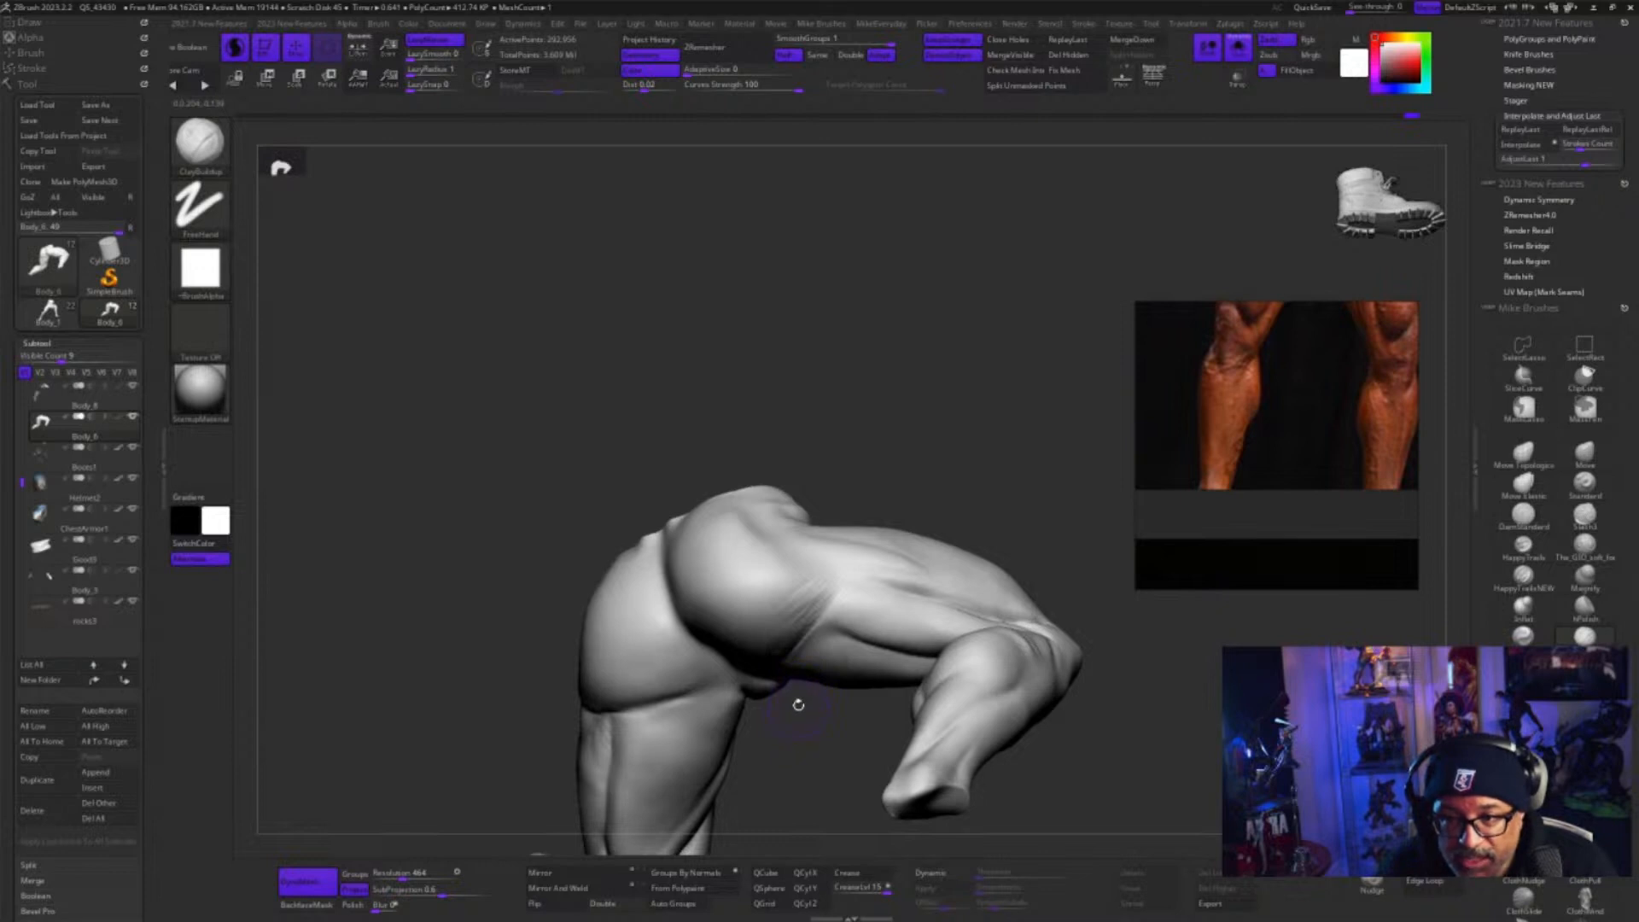
drag(808, 721, 823, 717)
drag(869, 488, 863, 509)
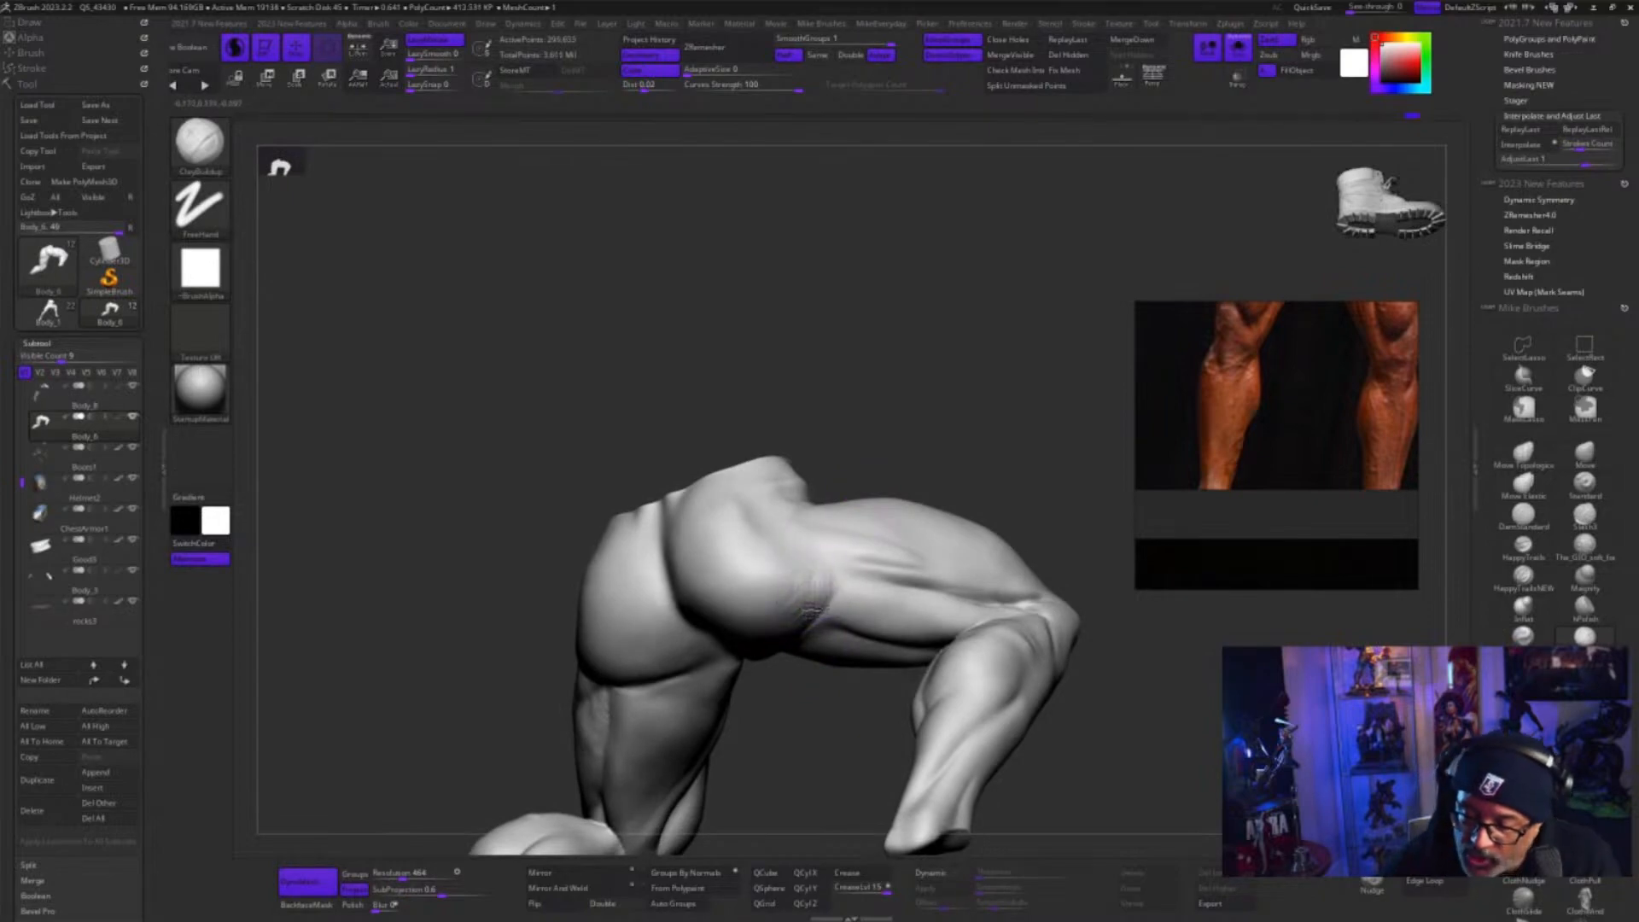
drag(798, 672, 830, 664)
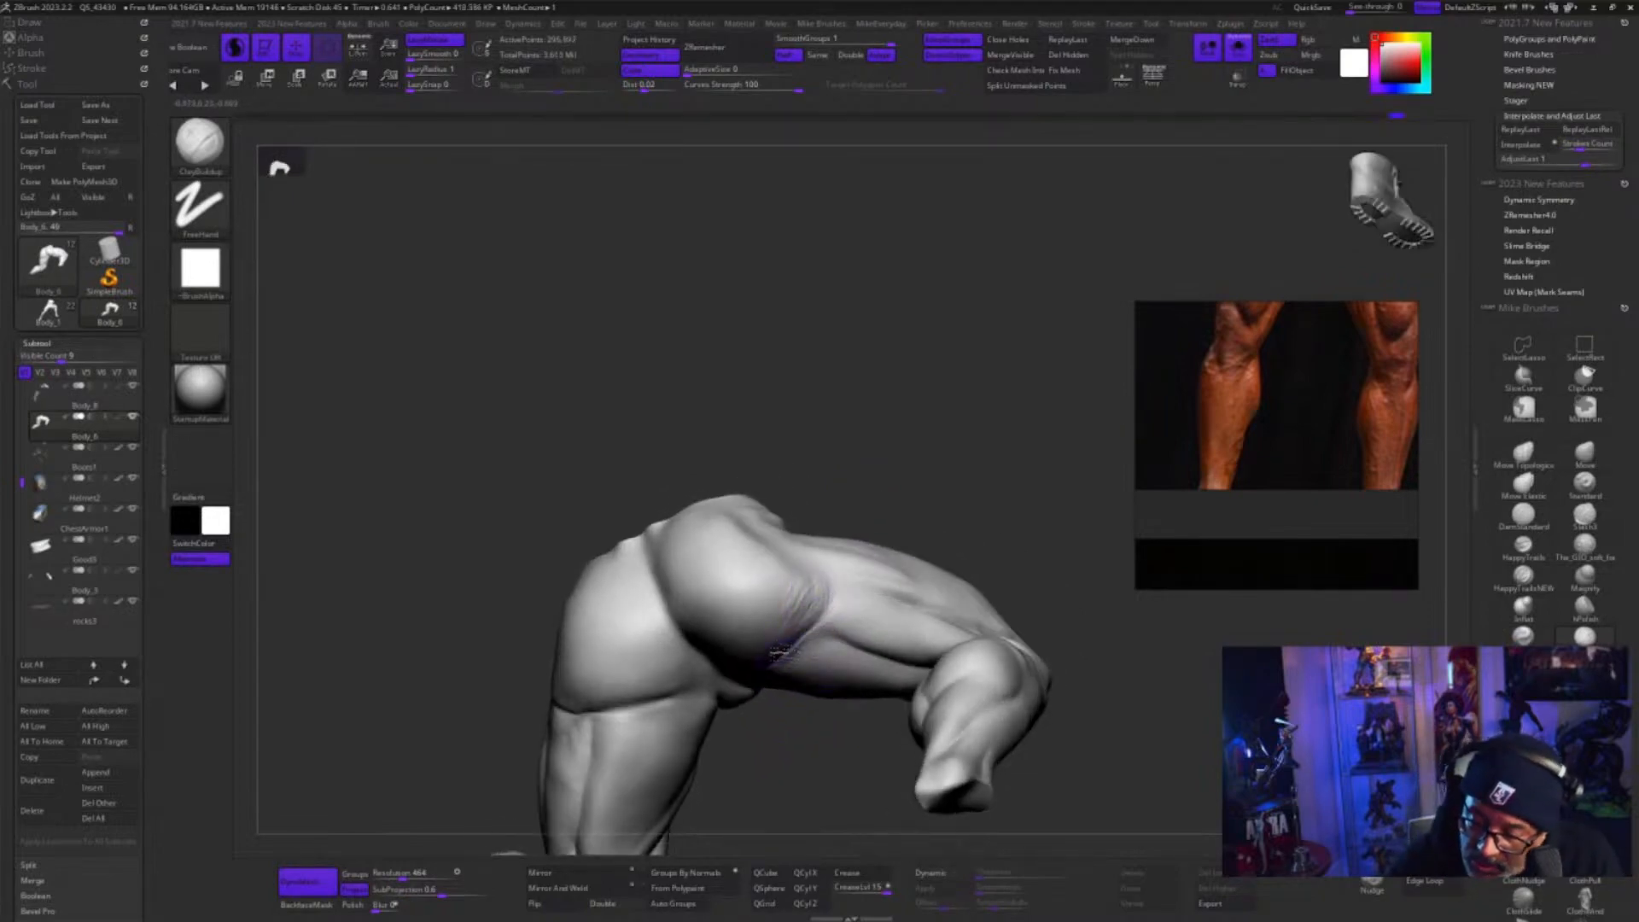
drag(812, 578, 814, 606)
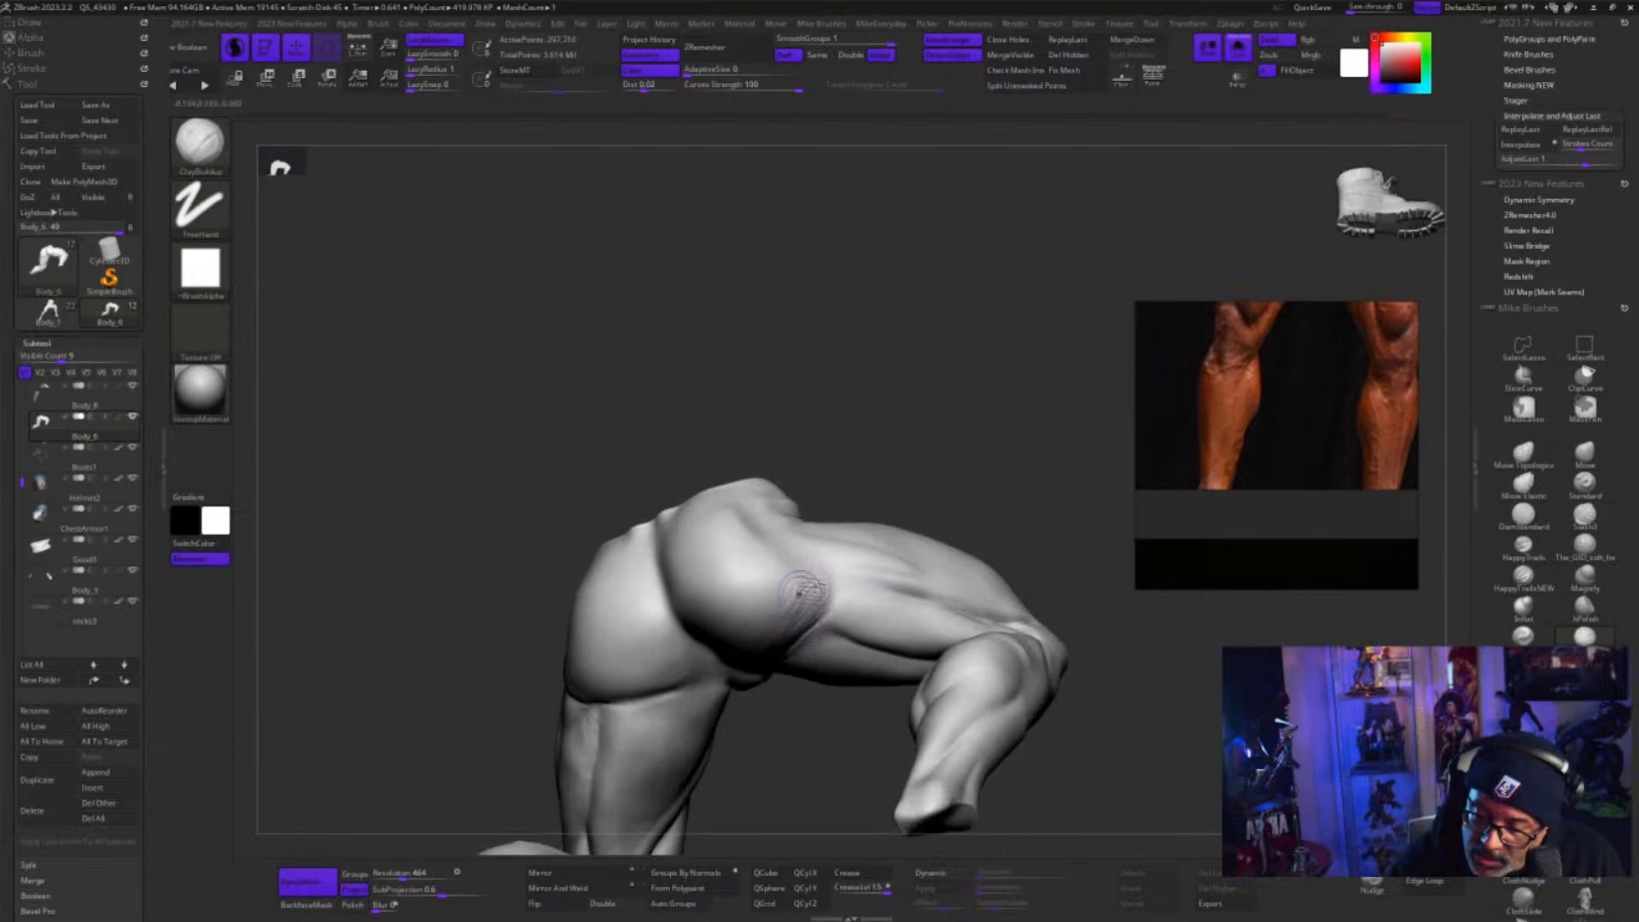
Layer clay along the hip hollow behind the upper thigh and smooth it into the glute
drag(809, 702, 788, 736)
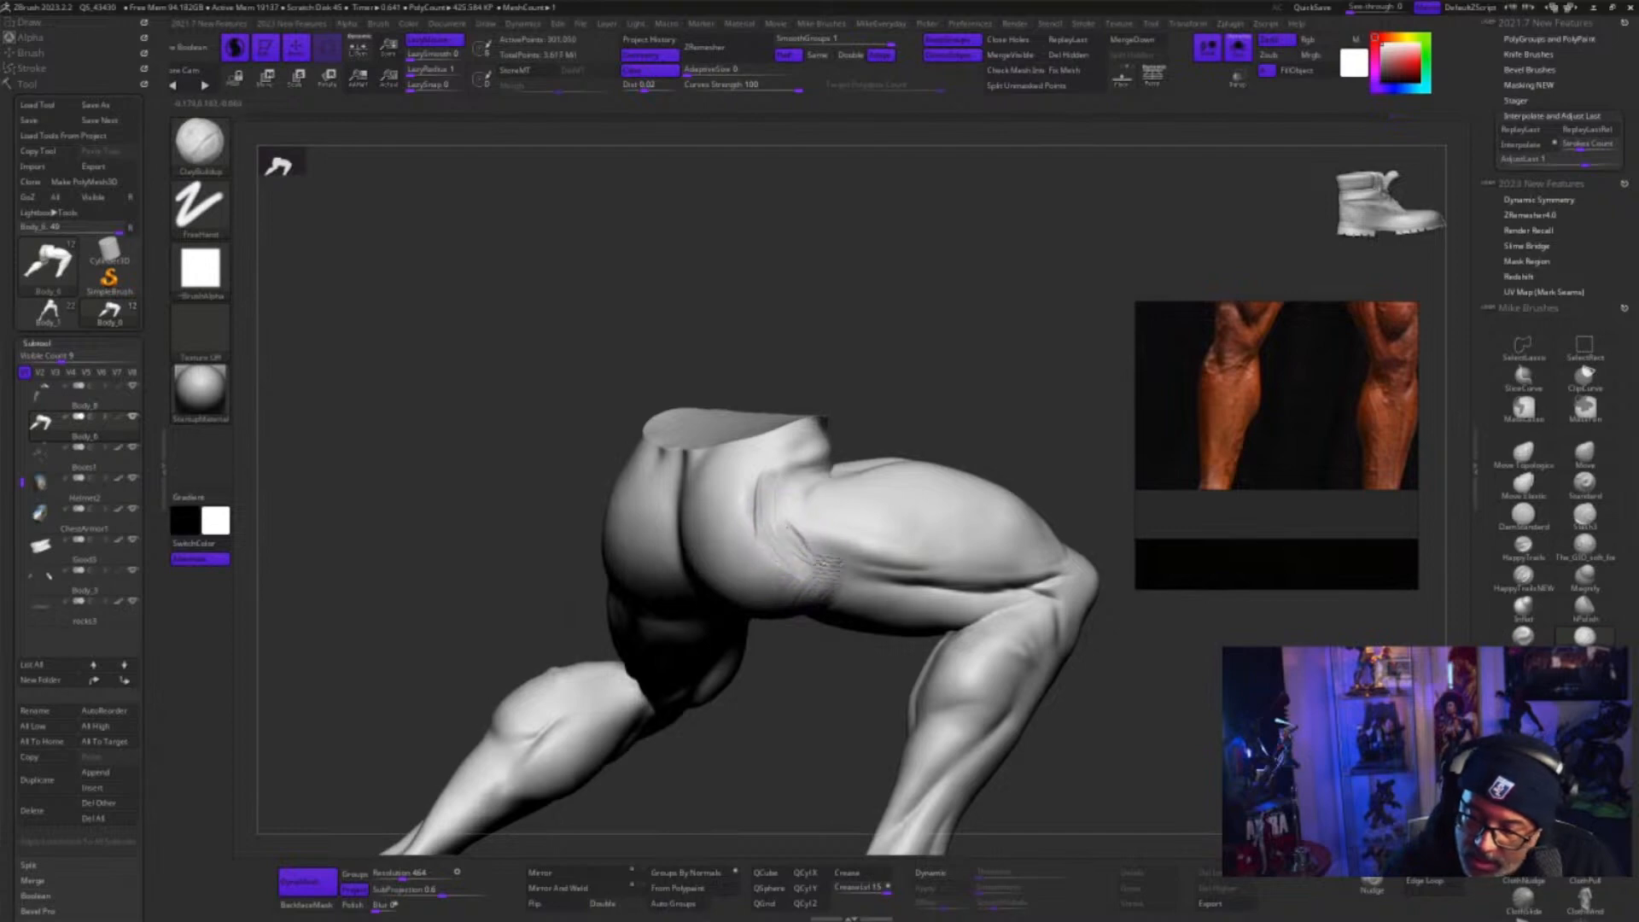
mouse_move(814, 489)
mouse_down()
mouse_move(774, 484)
mouse_move(803, 548)
mouse_up()
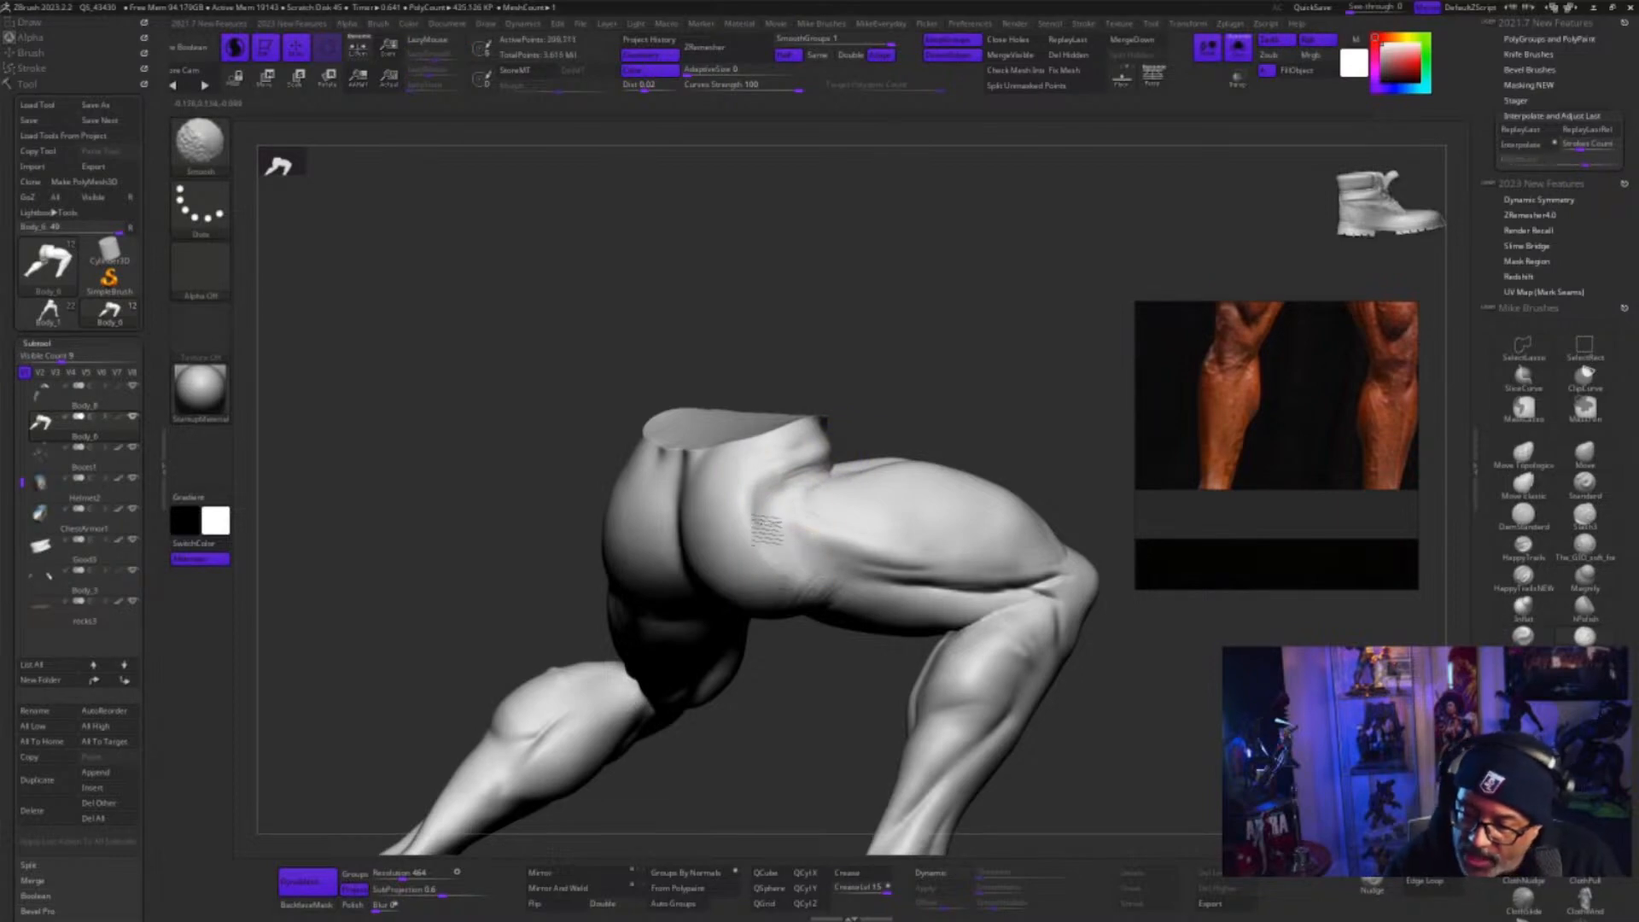
mouse_move(811, 658)
mouse_down()
mouse_move(782, 739)
mouse_move(783, 695)
mouse_up()
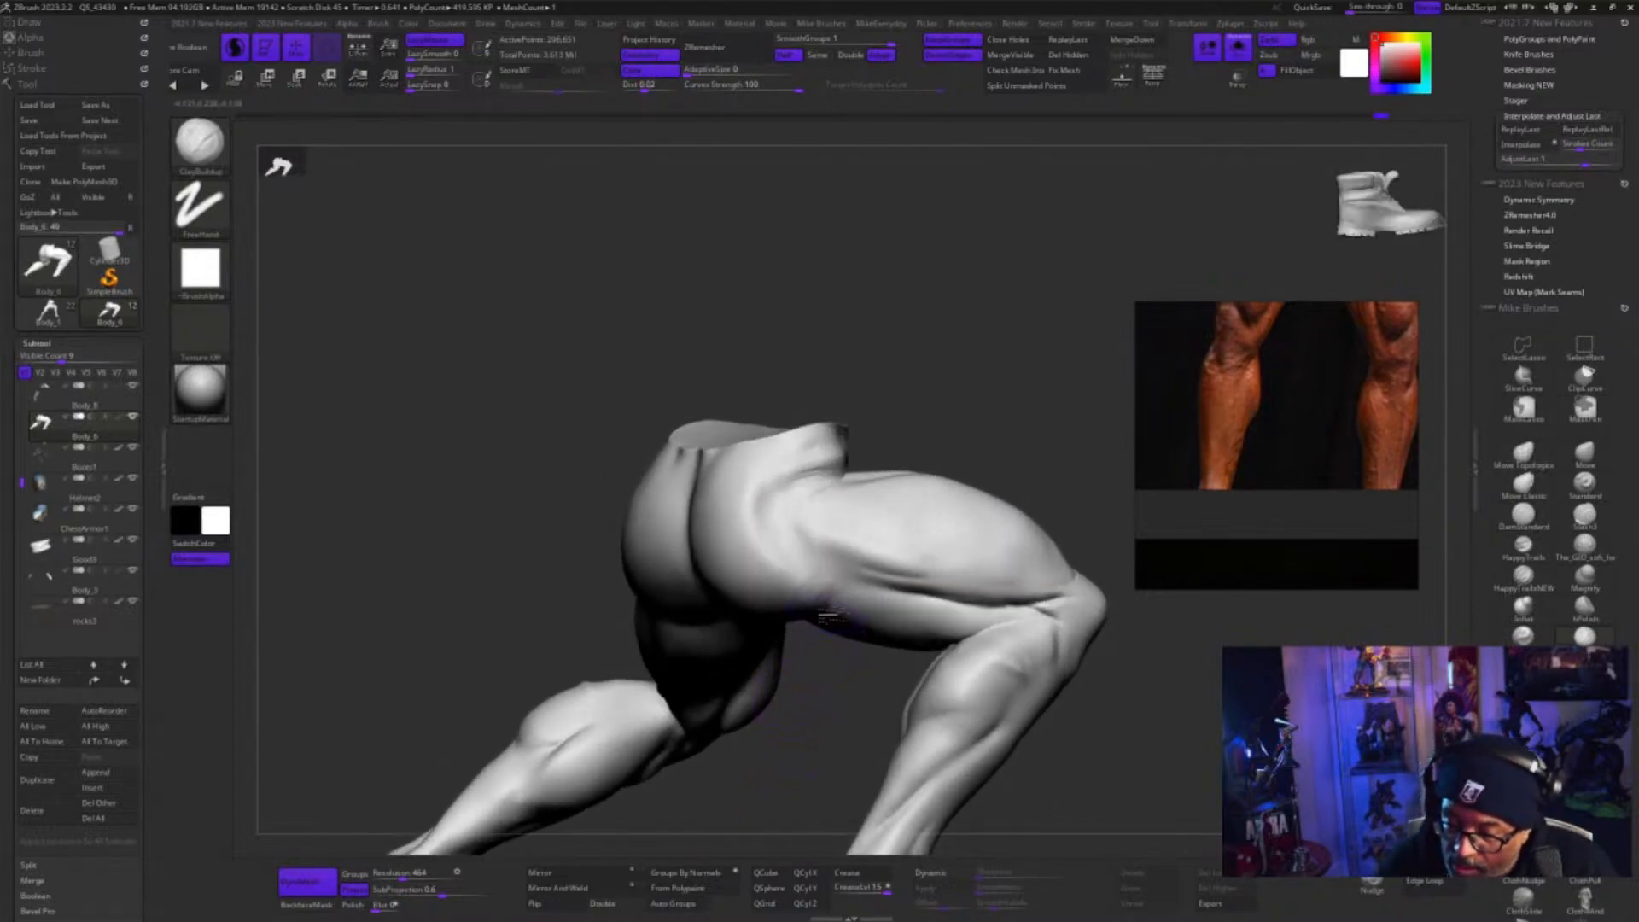
shift+drag(833, 590, 824, 567)
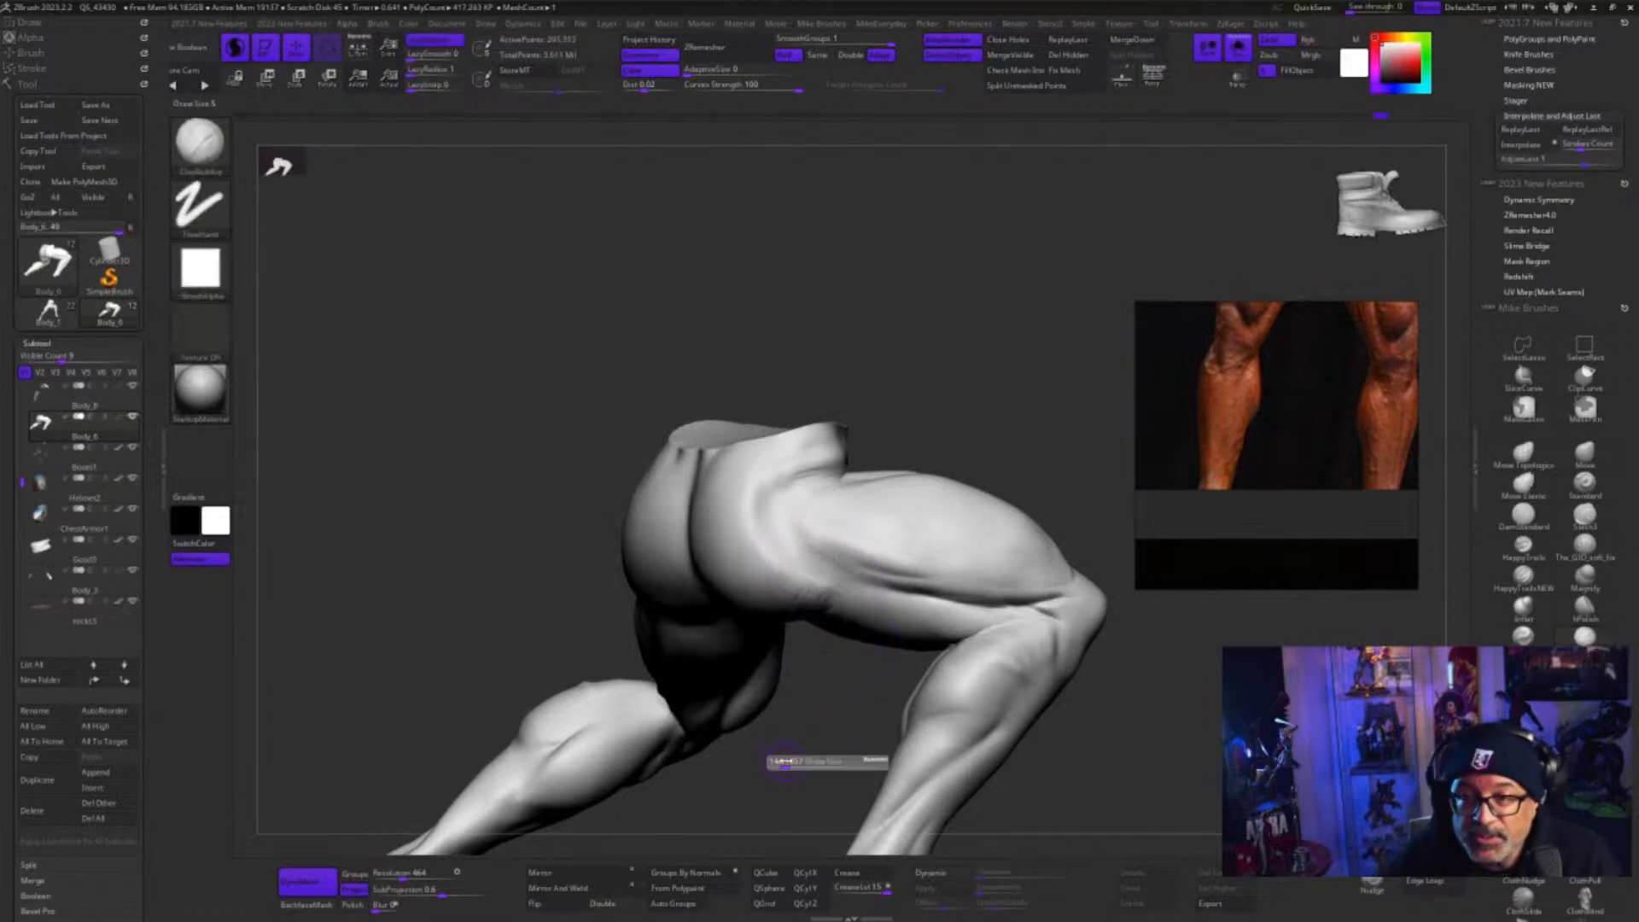
Refine the fold under the right glute with clay strokes towards the hamstring, and smooth them out
mouse_move(779, 776)
mouse_down()
mouse_move(802, 731)
mouse_move(781, 623)
mouse_up()
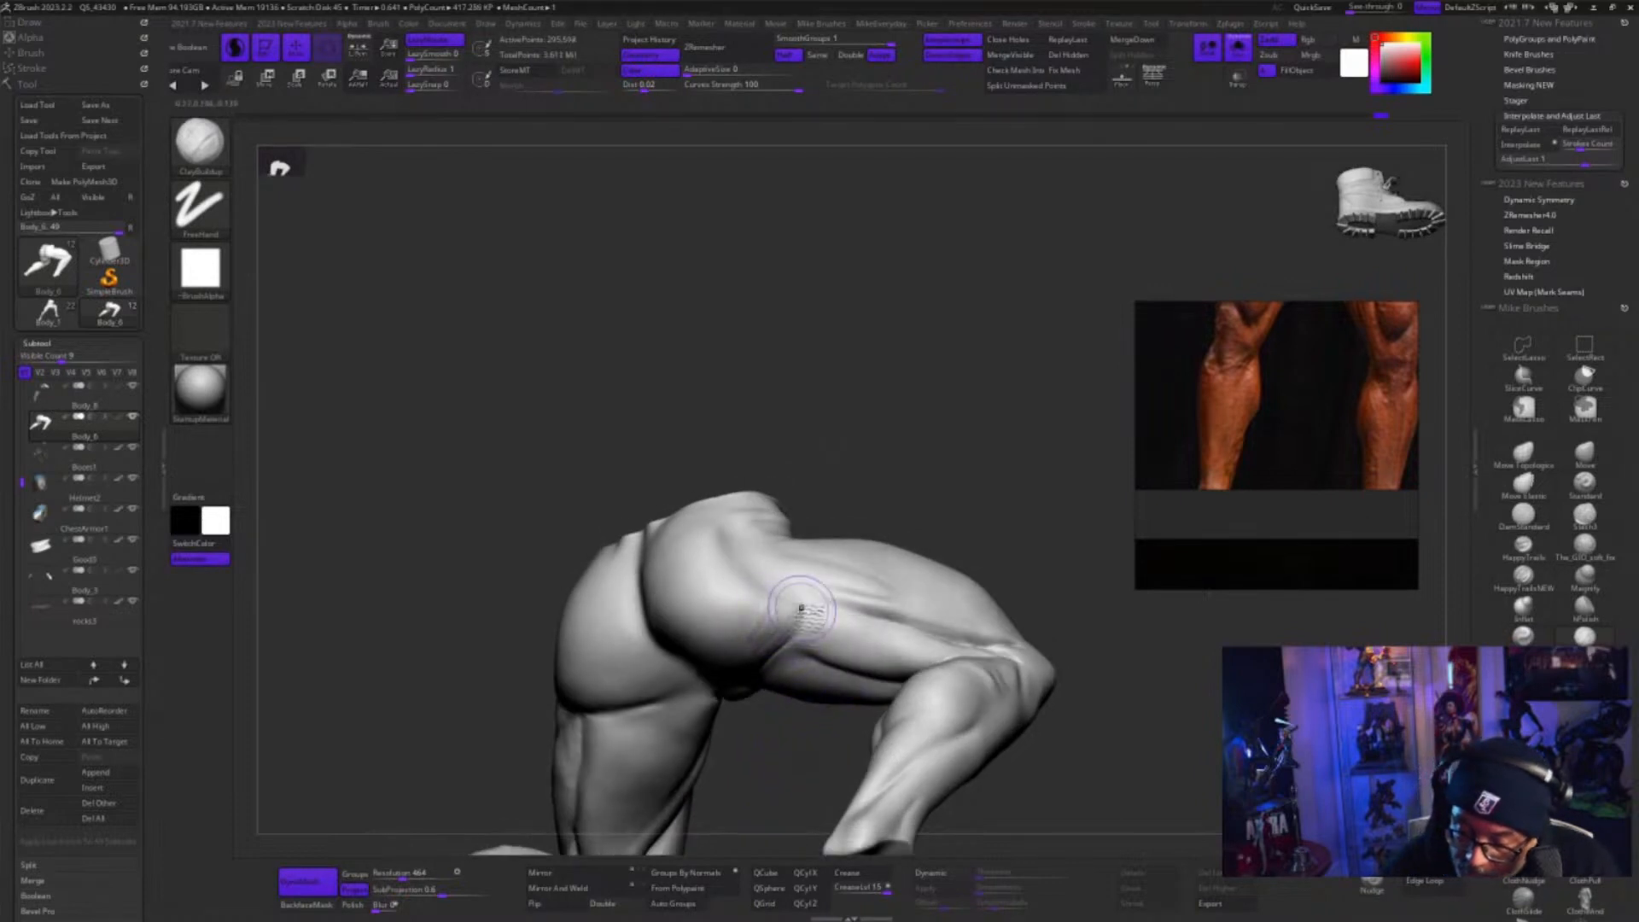
mouse_move(790, 698)
mouse_down()
mouse_move(792, 625)
mouse_move(791, 723)
mouse_up()
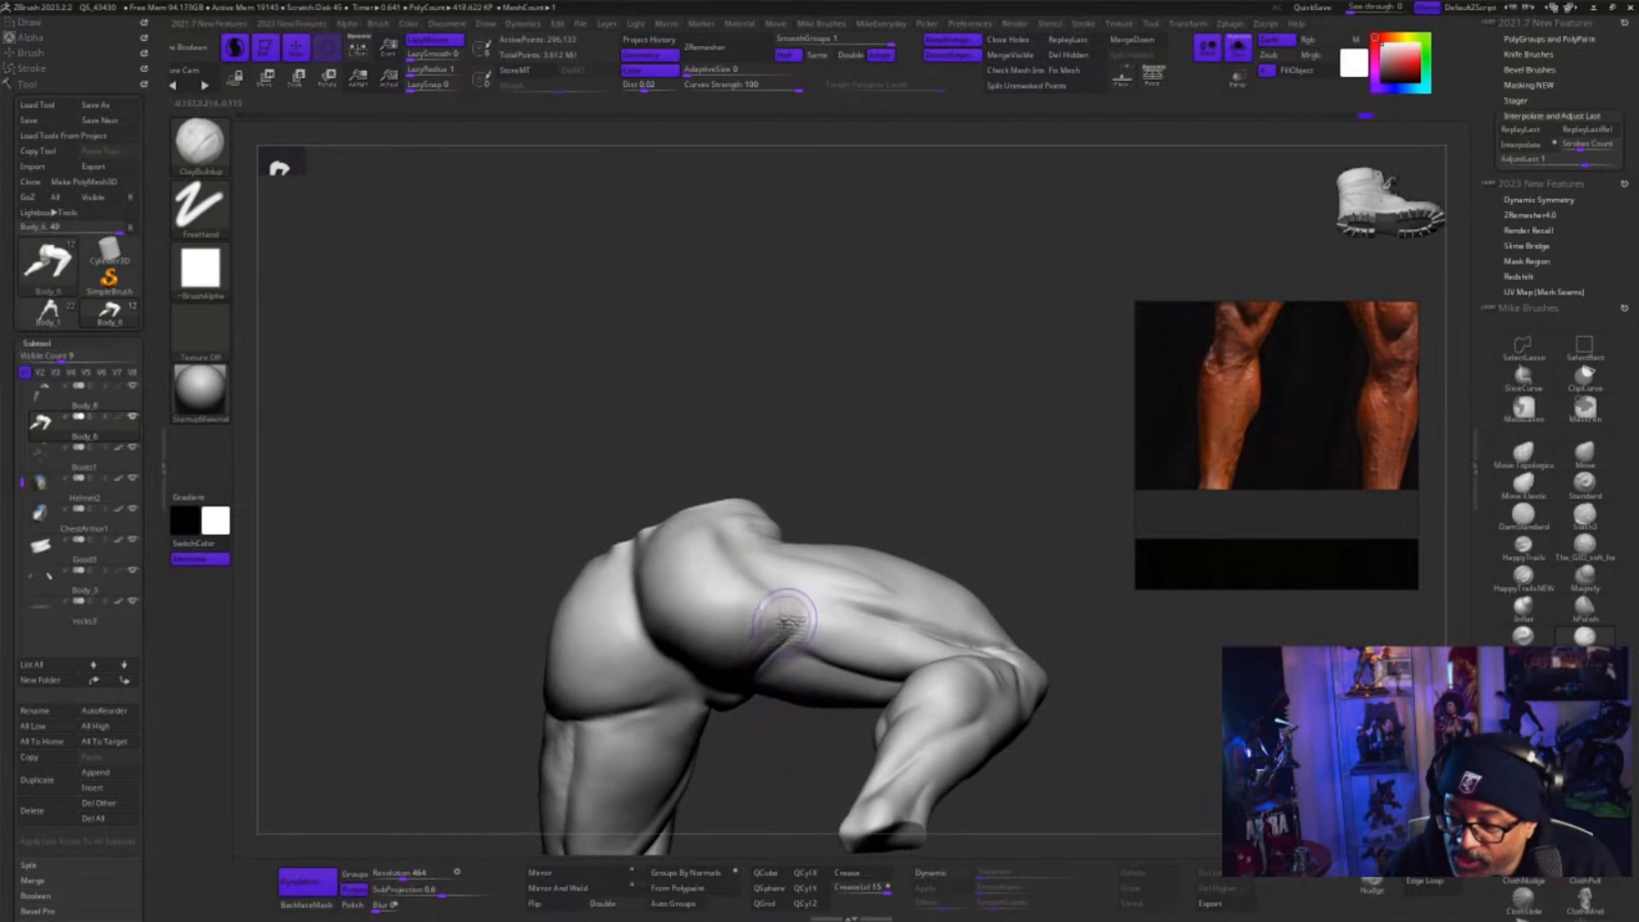
mouse_move(762, 646)
mouse_down()
mouse_move(786, 695)
mouse_move(775, 751)
mouse_up()
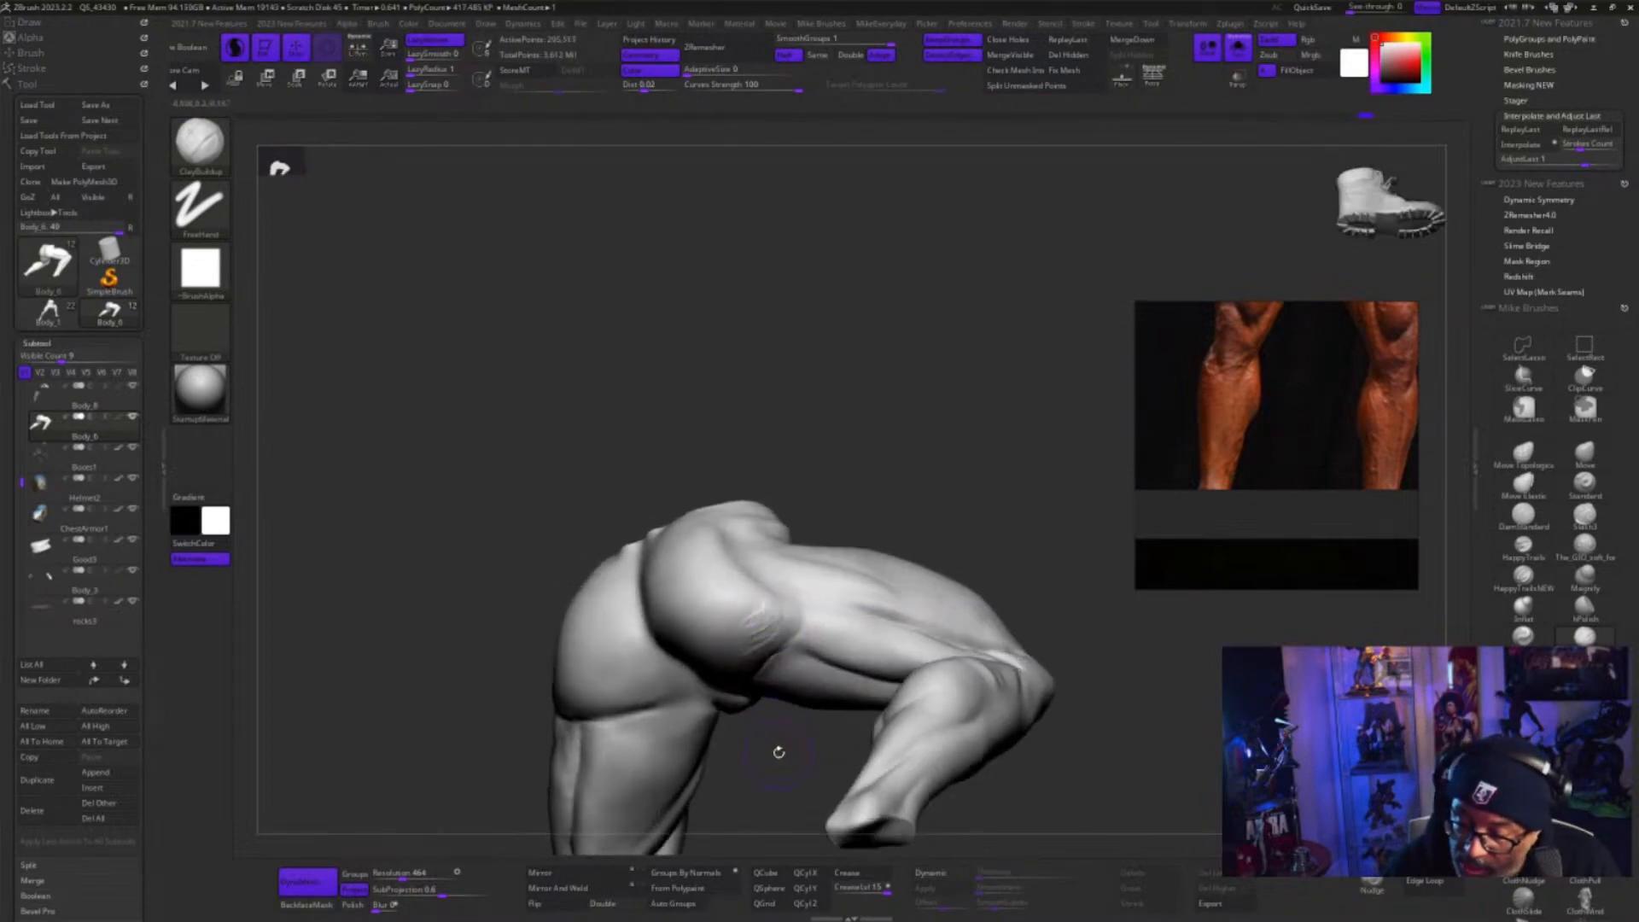
key(shift)
mouse_move(776, 683)
mouse_down()
mouse_move(773, 782)
mouse_move(808, 728)
mouse_move(753, 766)
mouse_move(789, 657)
mouse_up()
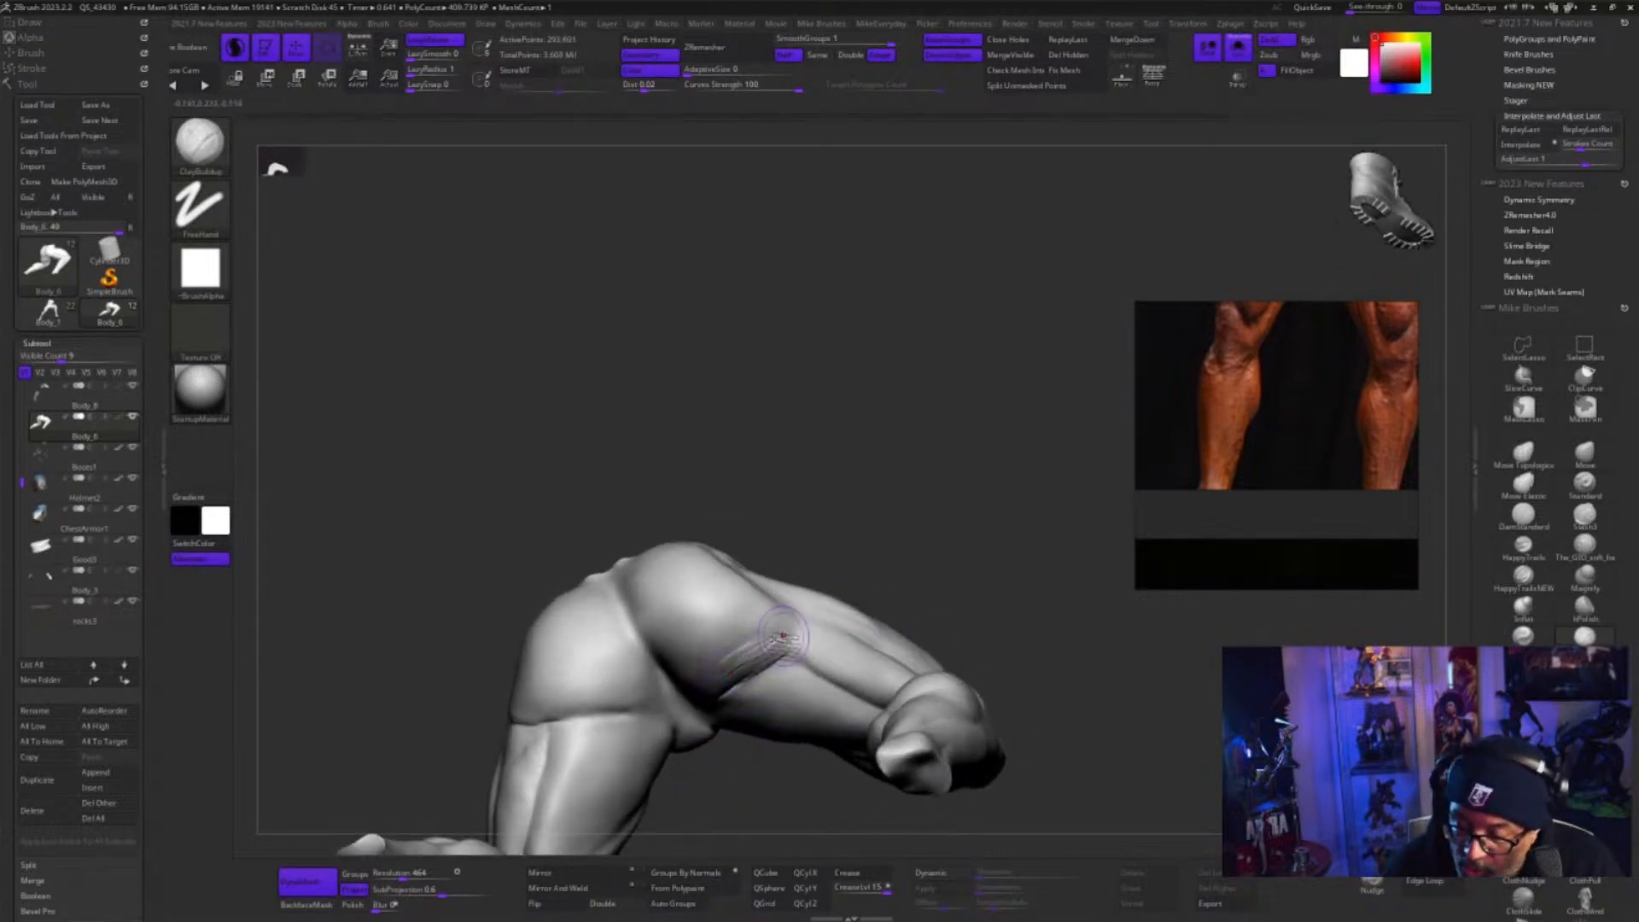
drag(783, 636, 794, 639)
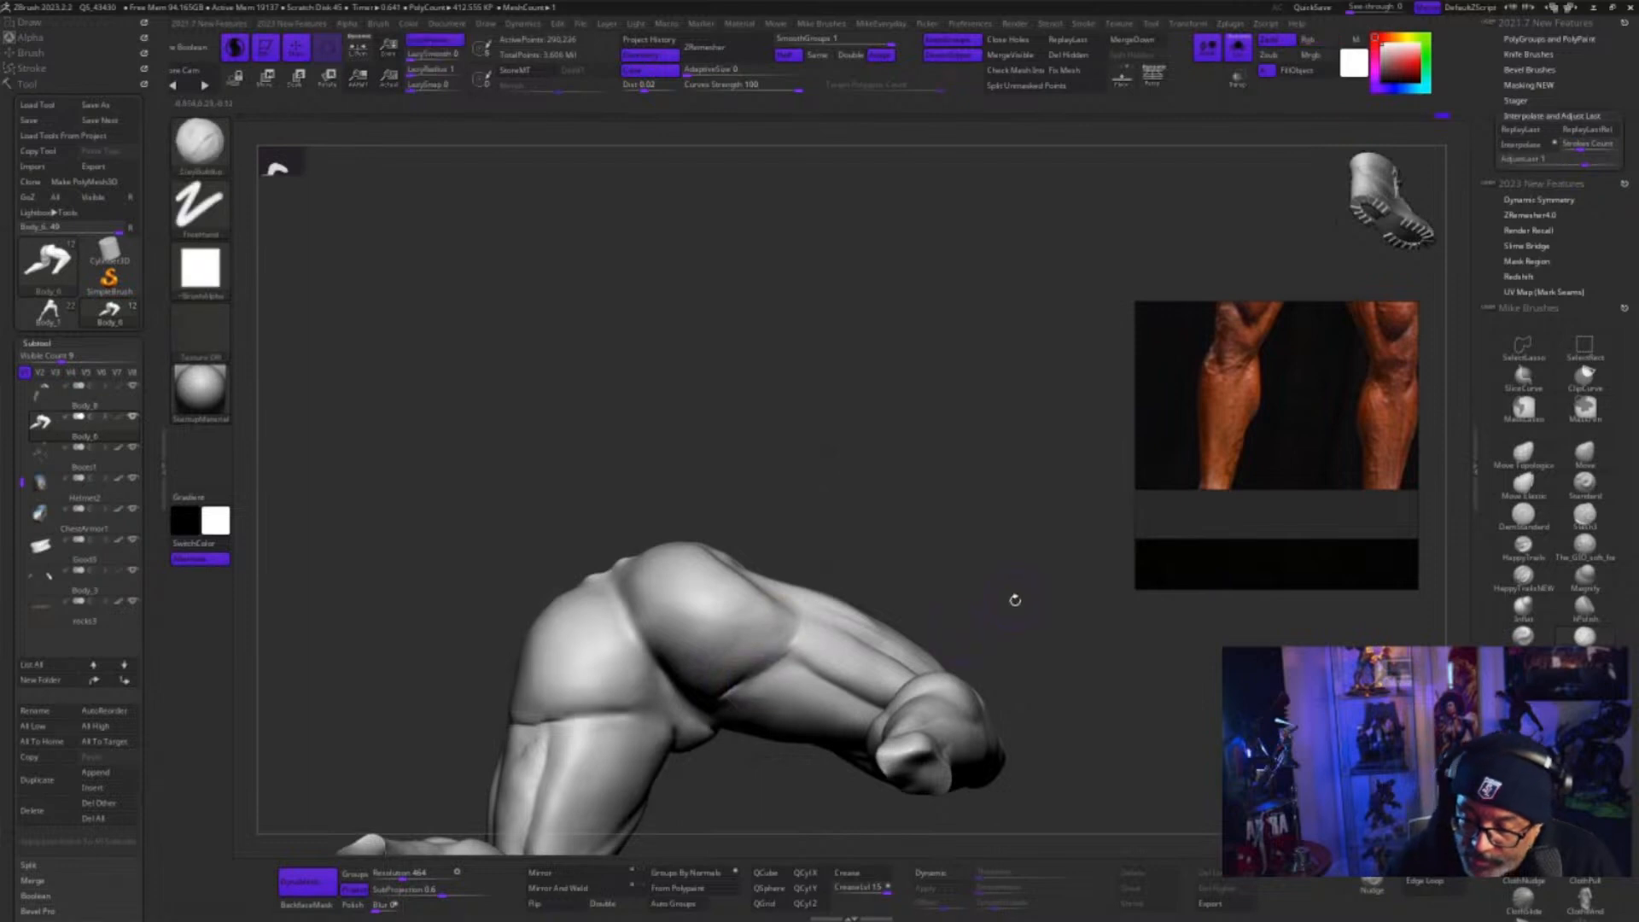
Switch to a resized Move brush, soften the right glute's outer side, and check its shape from behind and the side
mouse_move(1013, 593)
mouse_down()
mouse_move(1072, 567)
mouse_move(1177, 595)
mouse_up()
click(1585, 453)
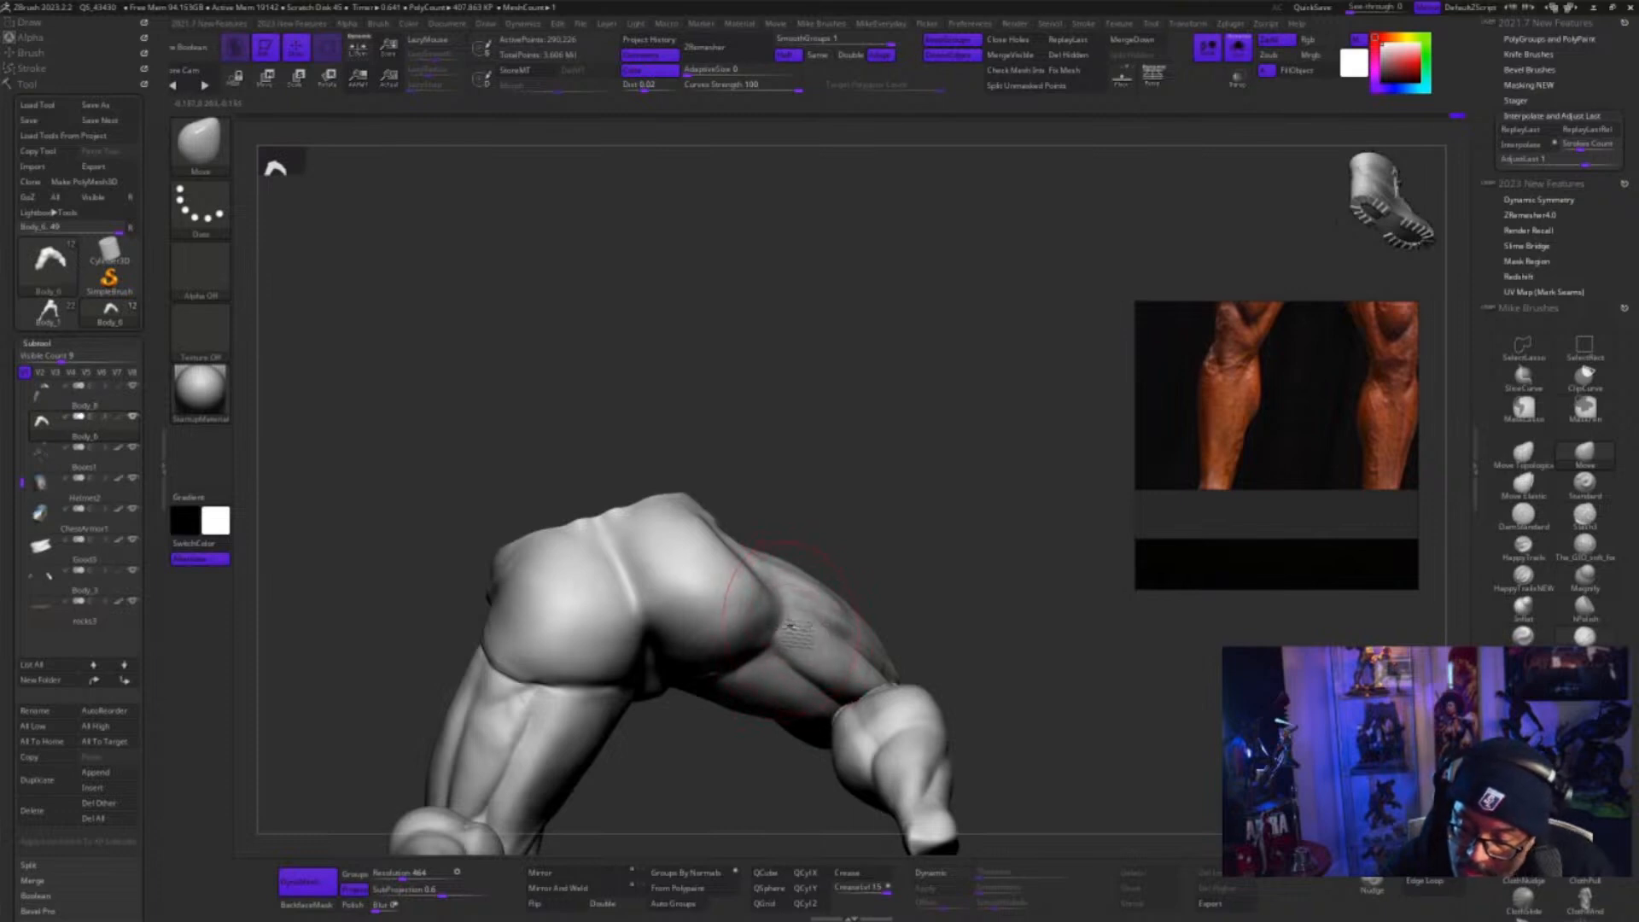
key(s)
key(s)
mouse_move(903, 578)
mouse_down()
mouse_move(750, 709)
mouse_move(741, 646)
mouse_move(768, 720)
mouse_move(766, 635)
mouse_move(756, 719)
mouse_up()
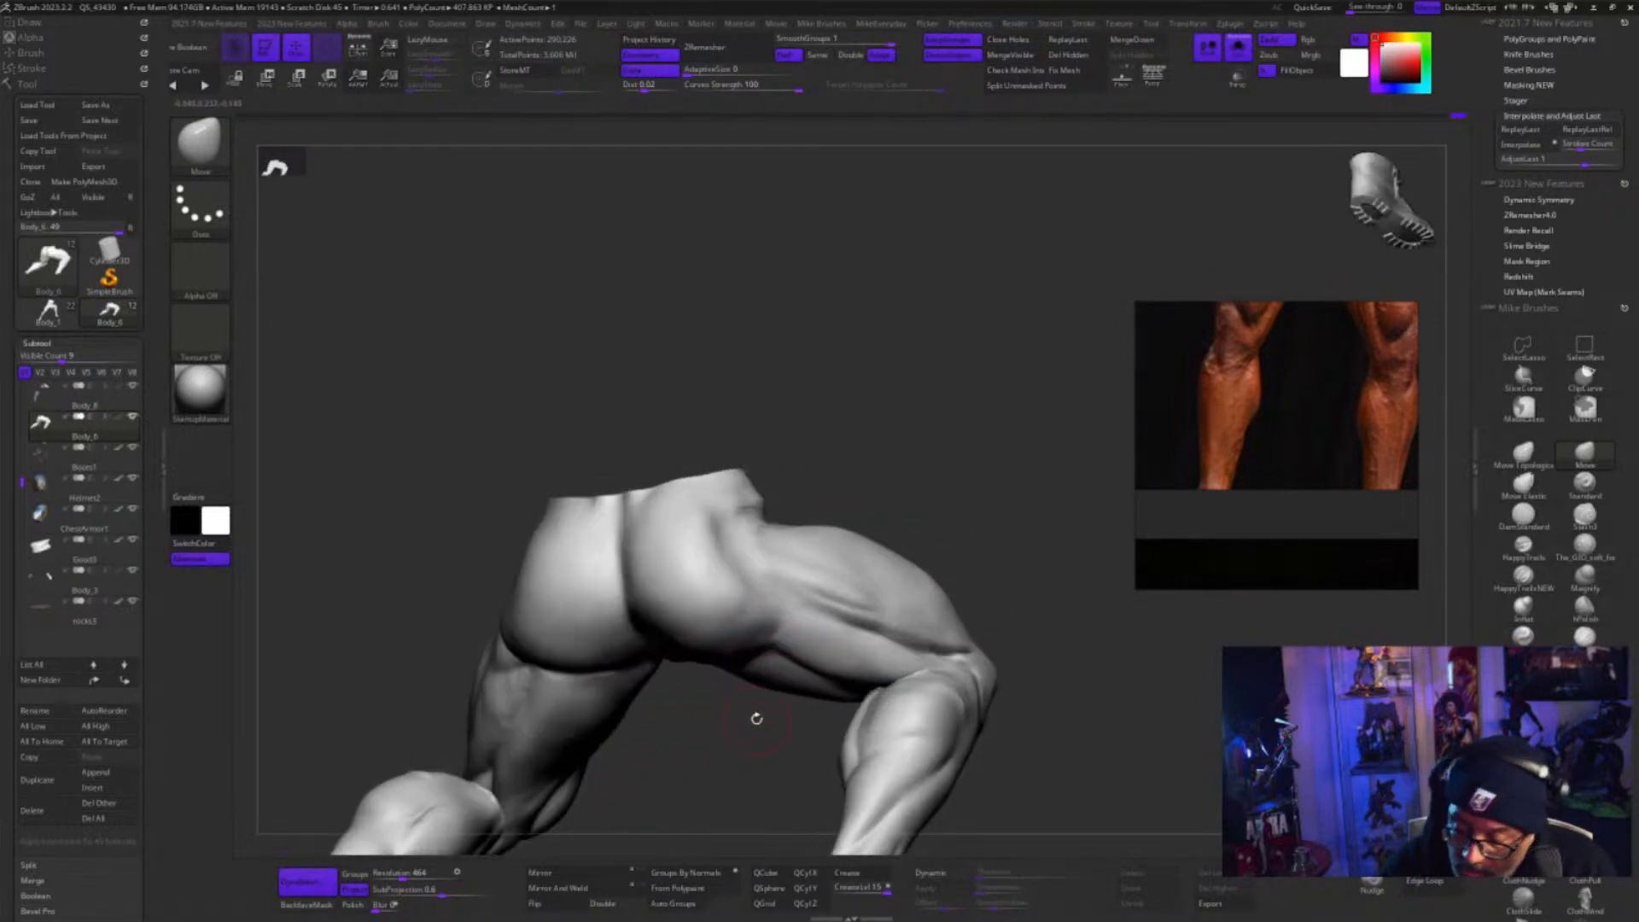
key(shift)
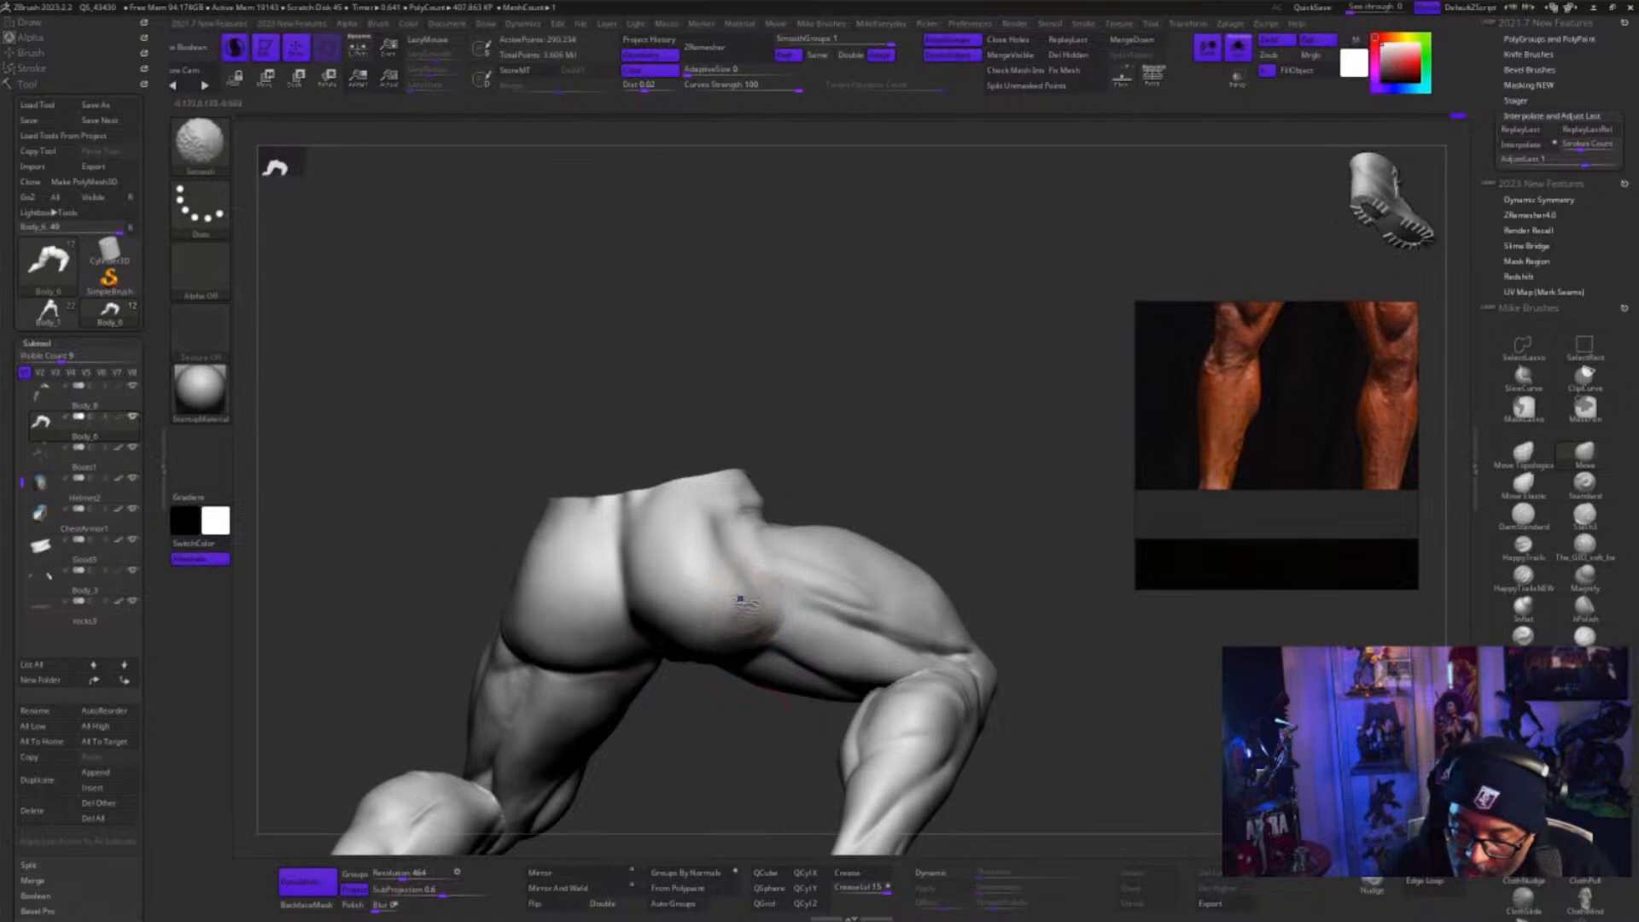
drag(958, 590, 976, 550)
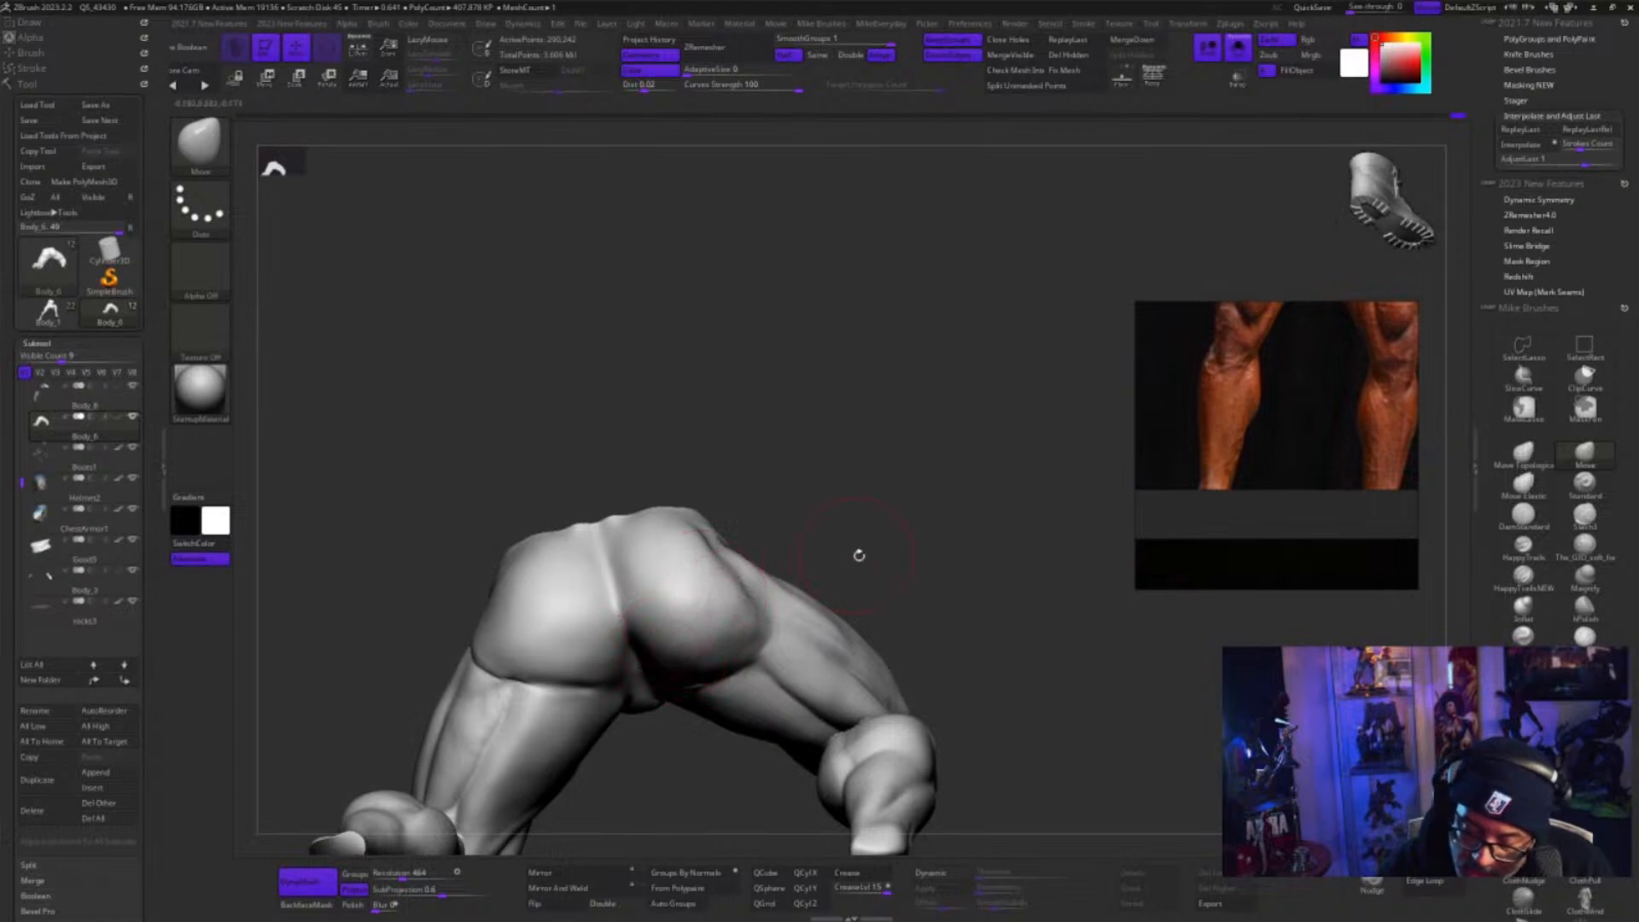
mouse_move(860, 556)
mouse_down()
mouse_move(725, 725)
mouse_move(750, 730)
mouse_move(750, 775)
mouse_up()
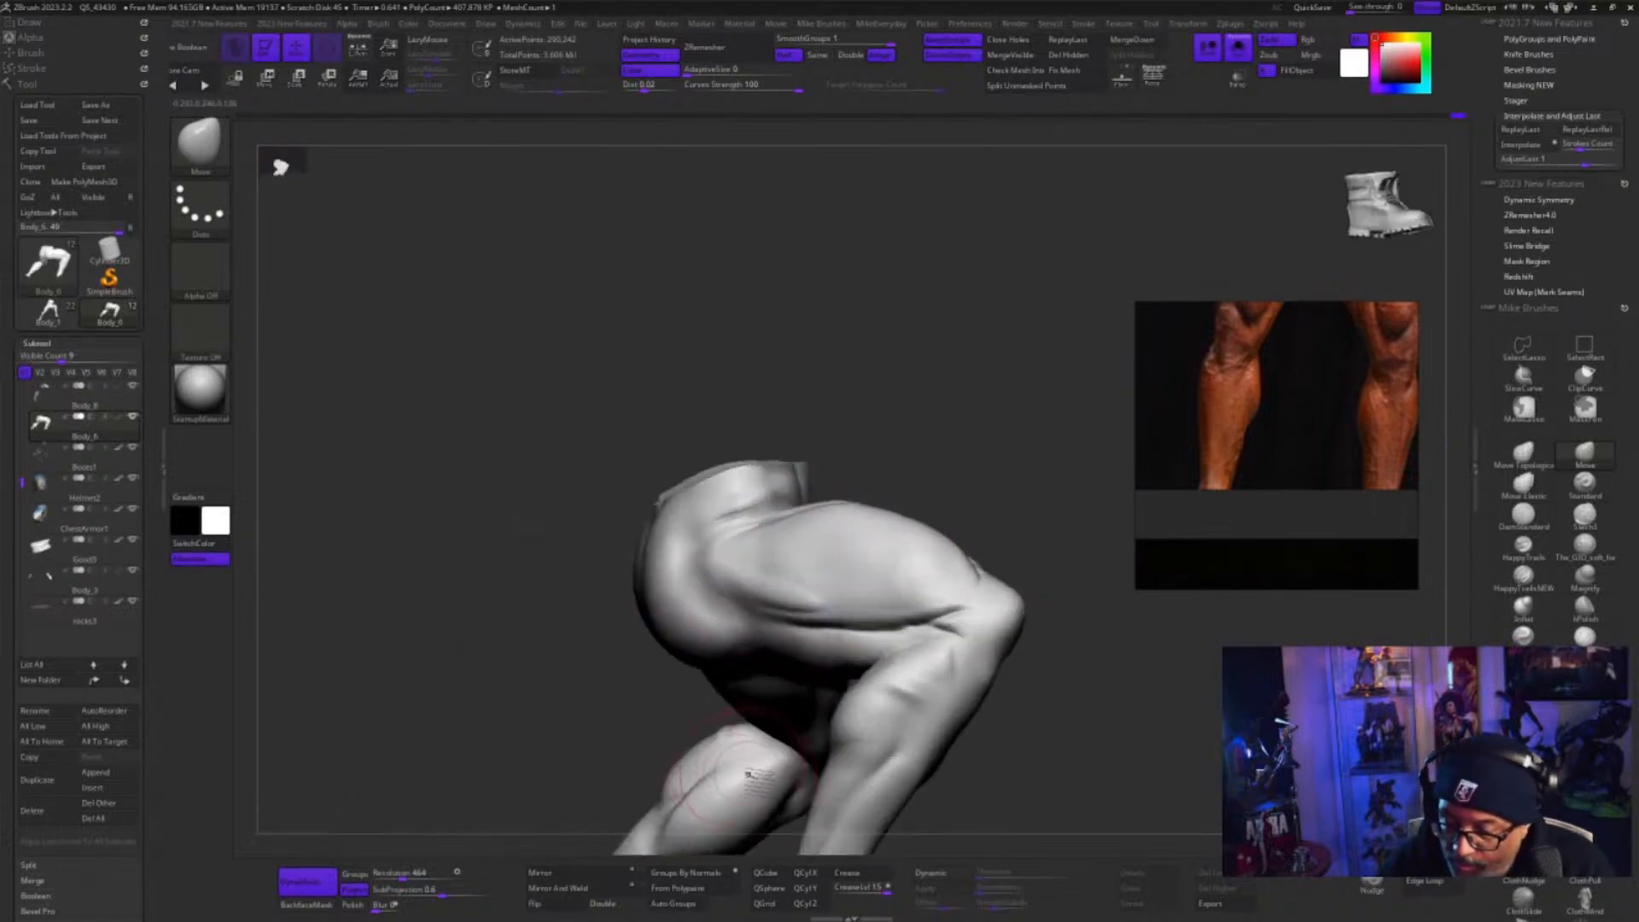
Resize the brush, build up the side of the hip above the upper thigh with ClayBuildup strokes, and smooth them
key(s)
mouse_move(1037, 628)
mouse_down()
mouse_move(1100, 675)
mouse_move(1055, 706)
mouse_up()
click(1584, 636)
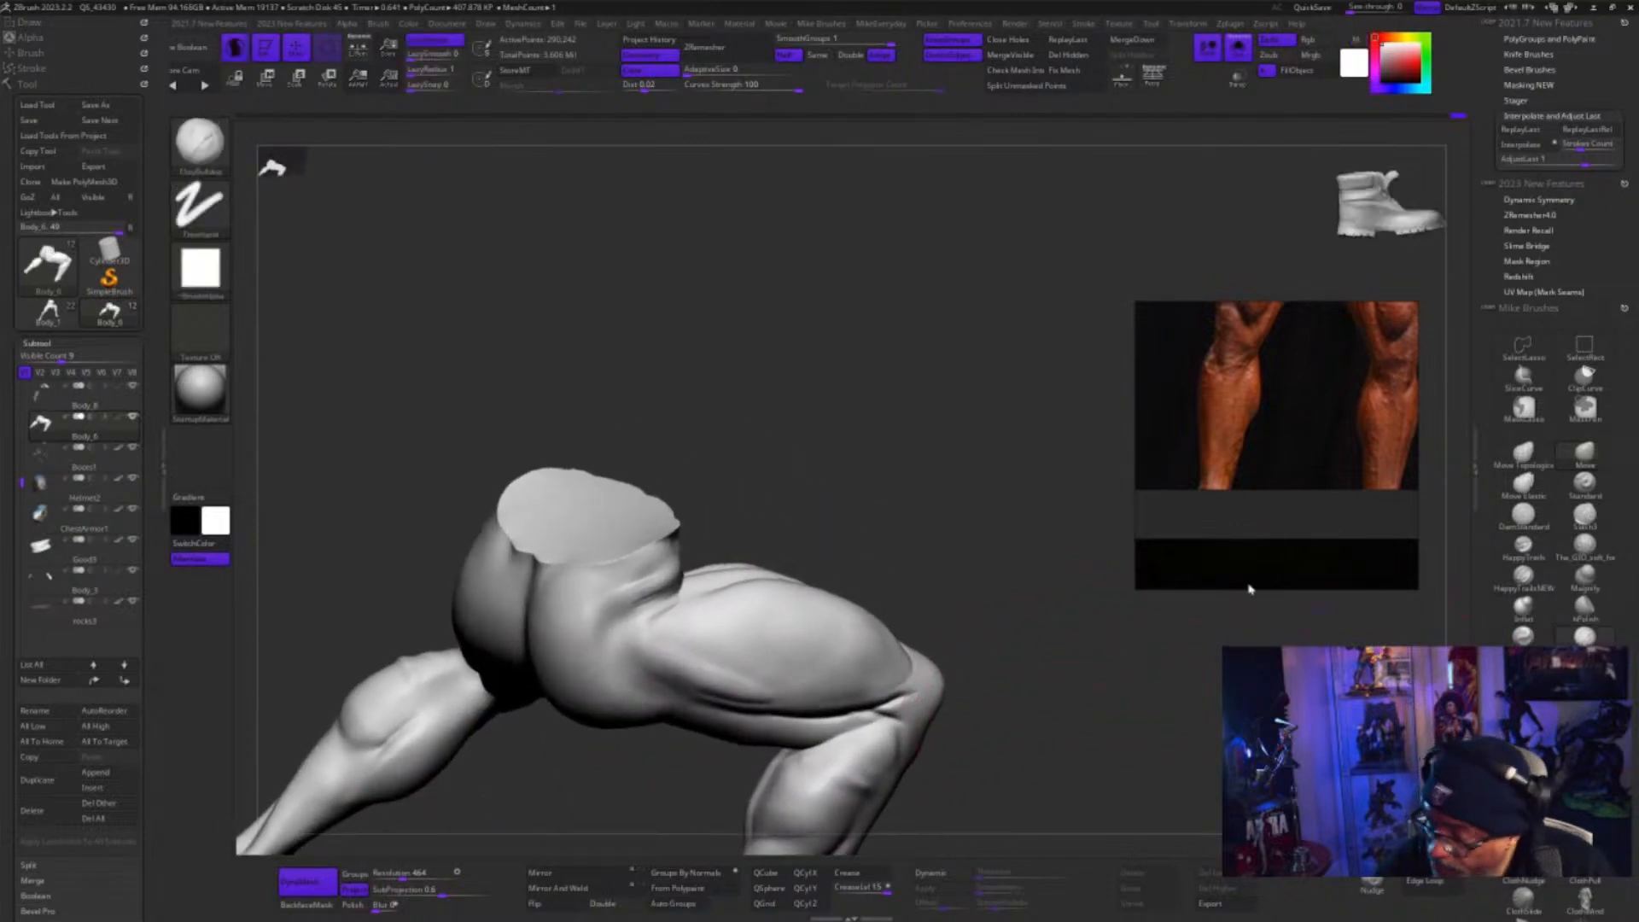
drag(771, 513, 757, 508)
mouse_move(666, 591)
mouse_down()
mouse_move(632, 599)
mouse_move(680, 579)
mouse_up()
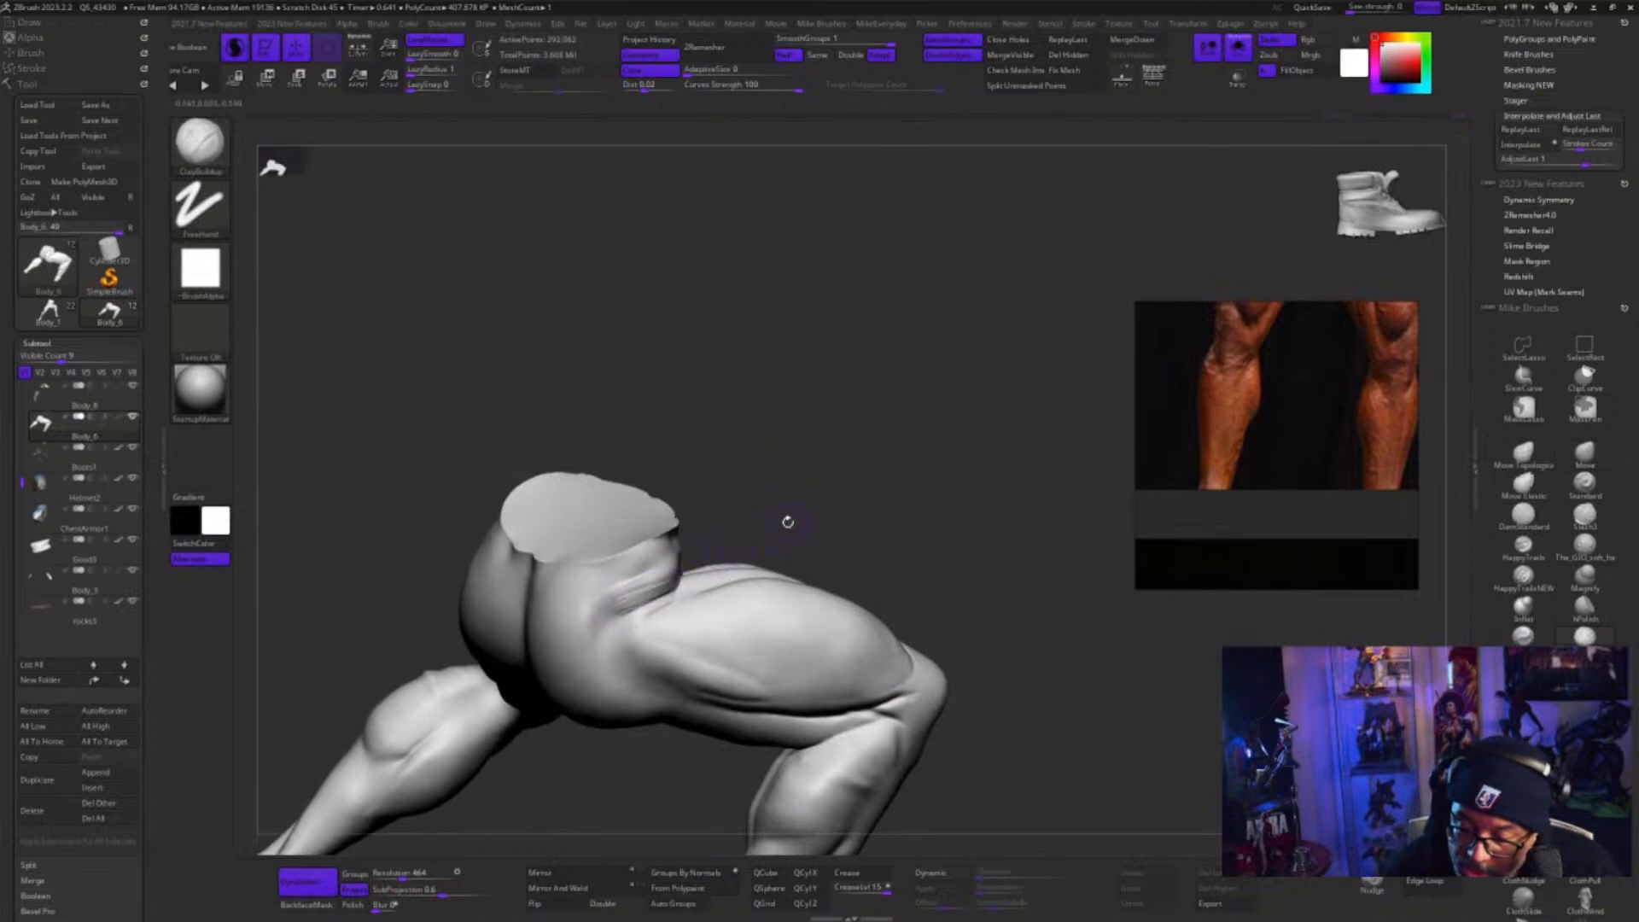
drag(787, 521, 751, 559)
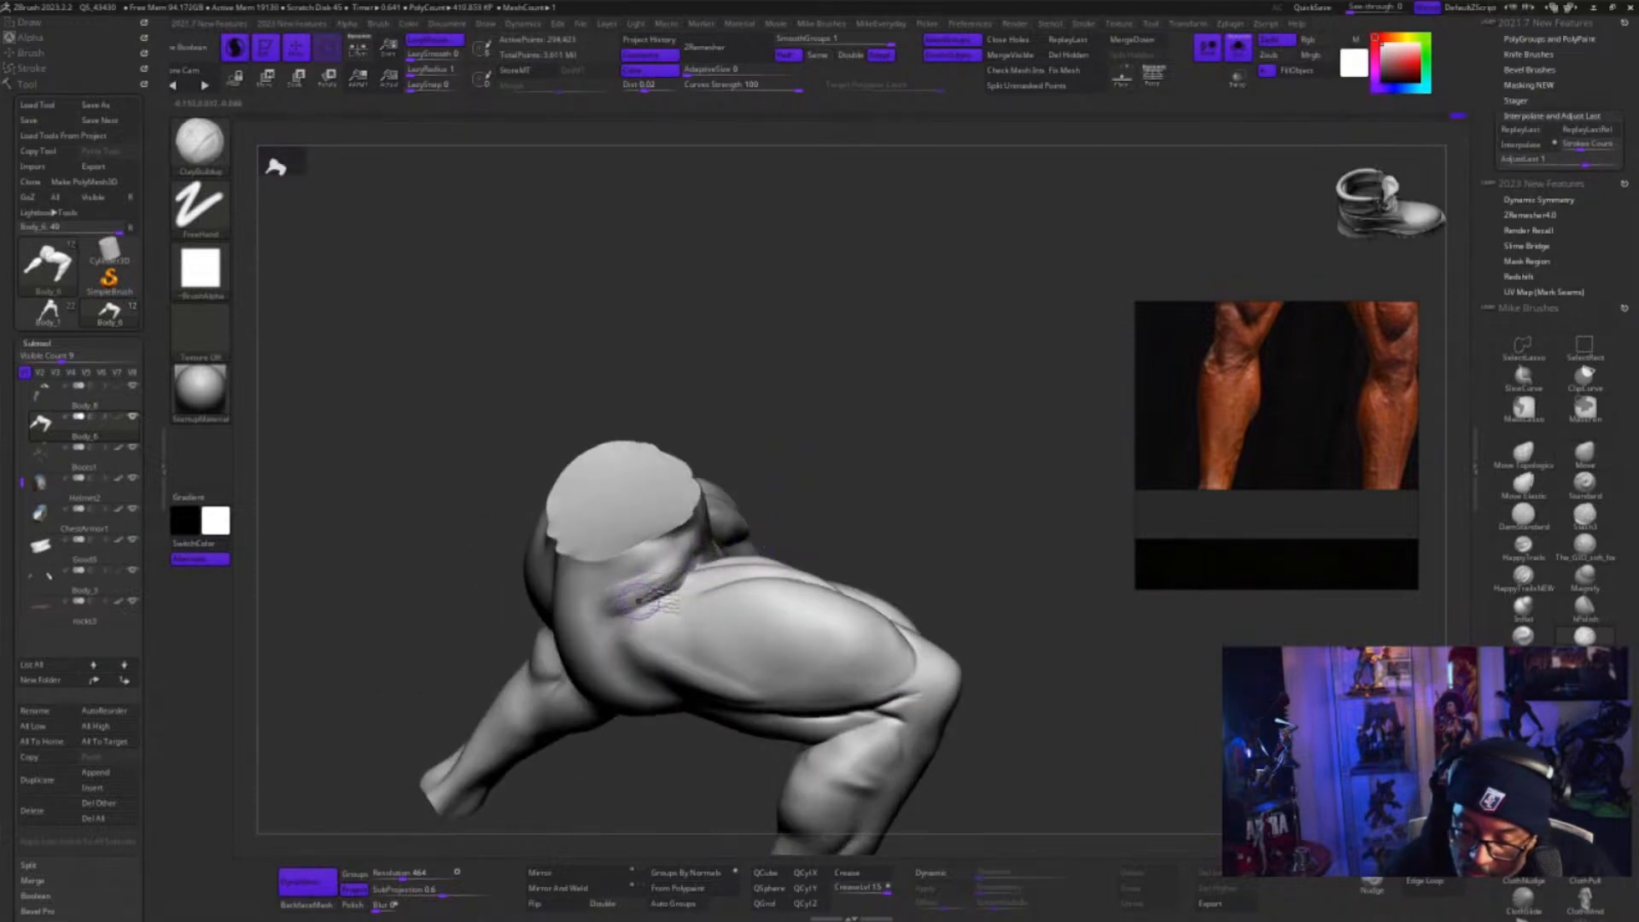
key(shift)
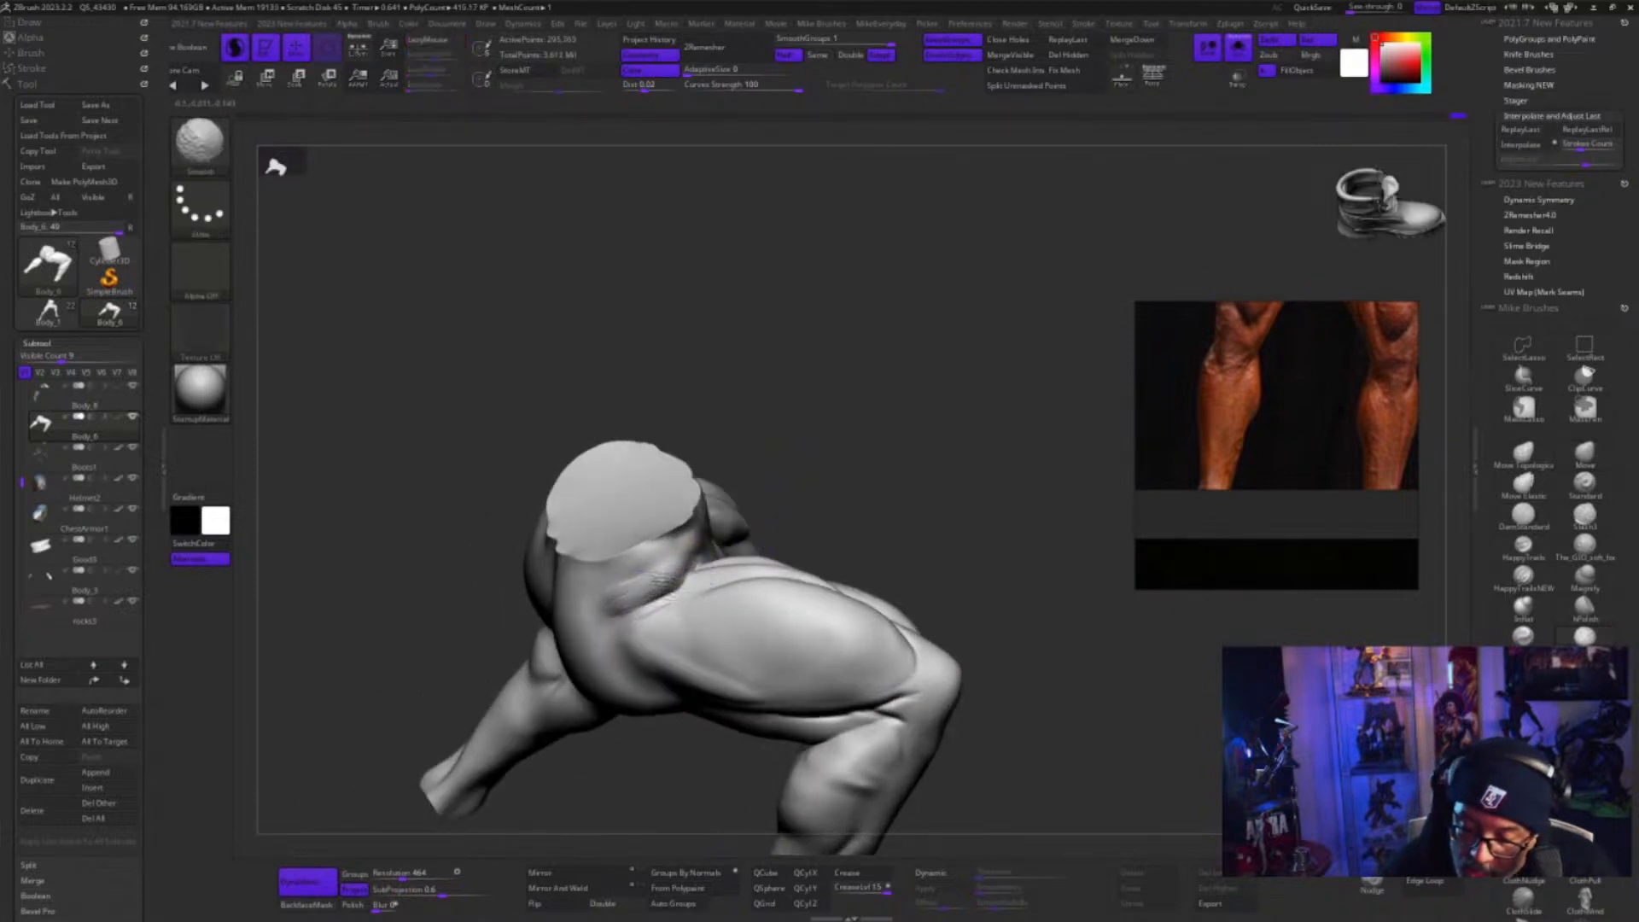
Refine the crease where the hip meets the top of the thigh with more clay strokes and smoothing
shift+drag(758, 524, 693, 600)
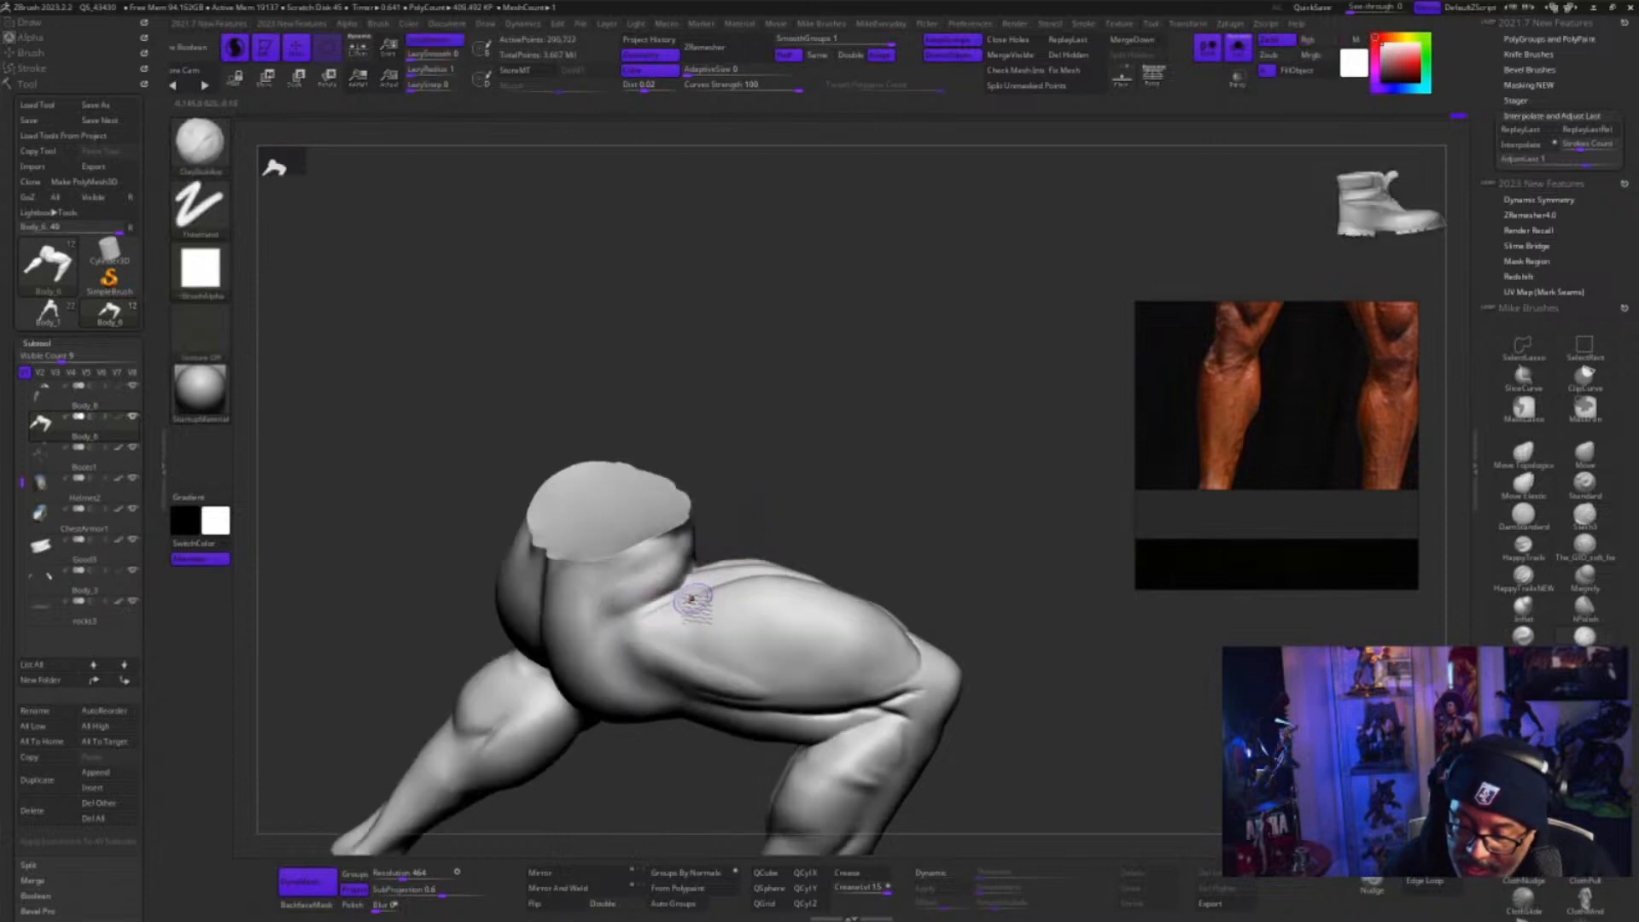
drag(755, 529, 670, 583)
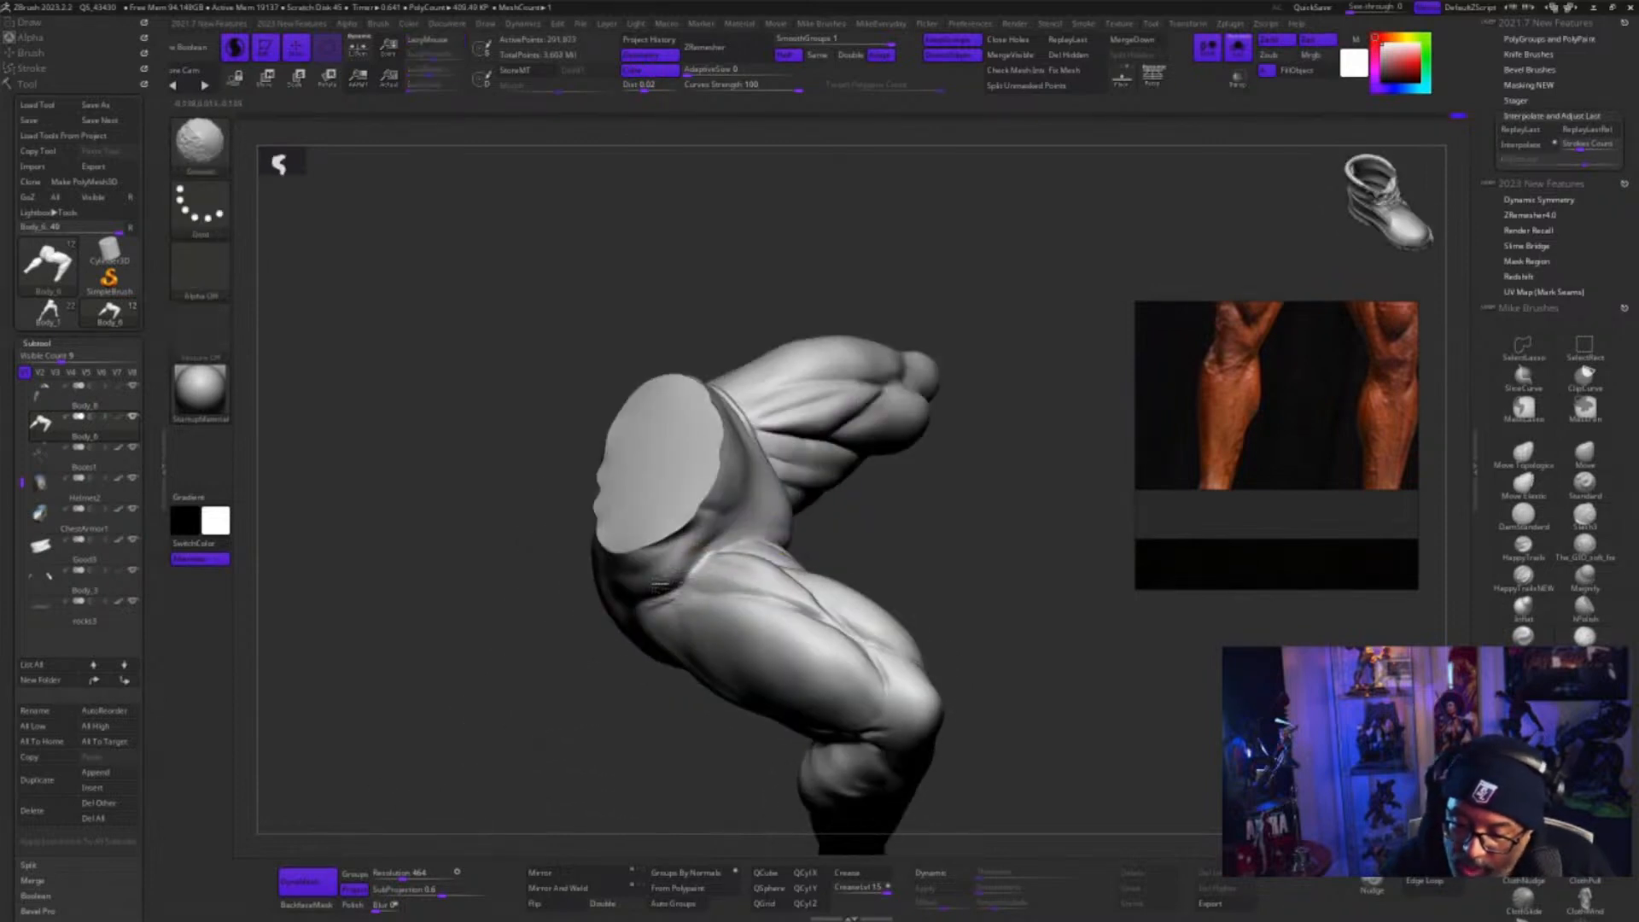
drag(914, 536, 881, 571)
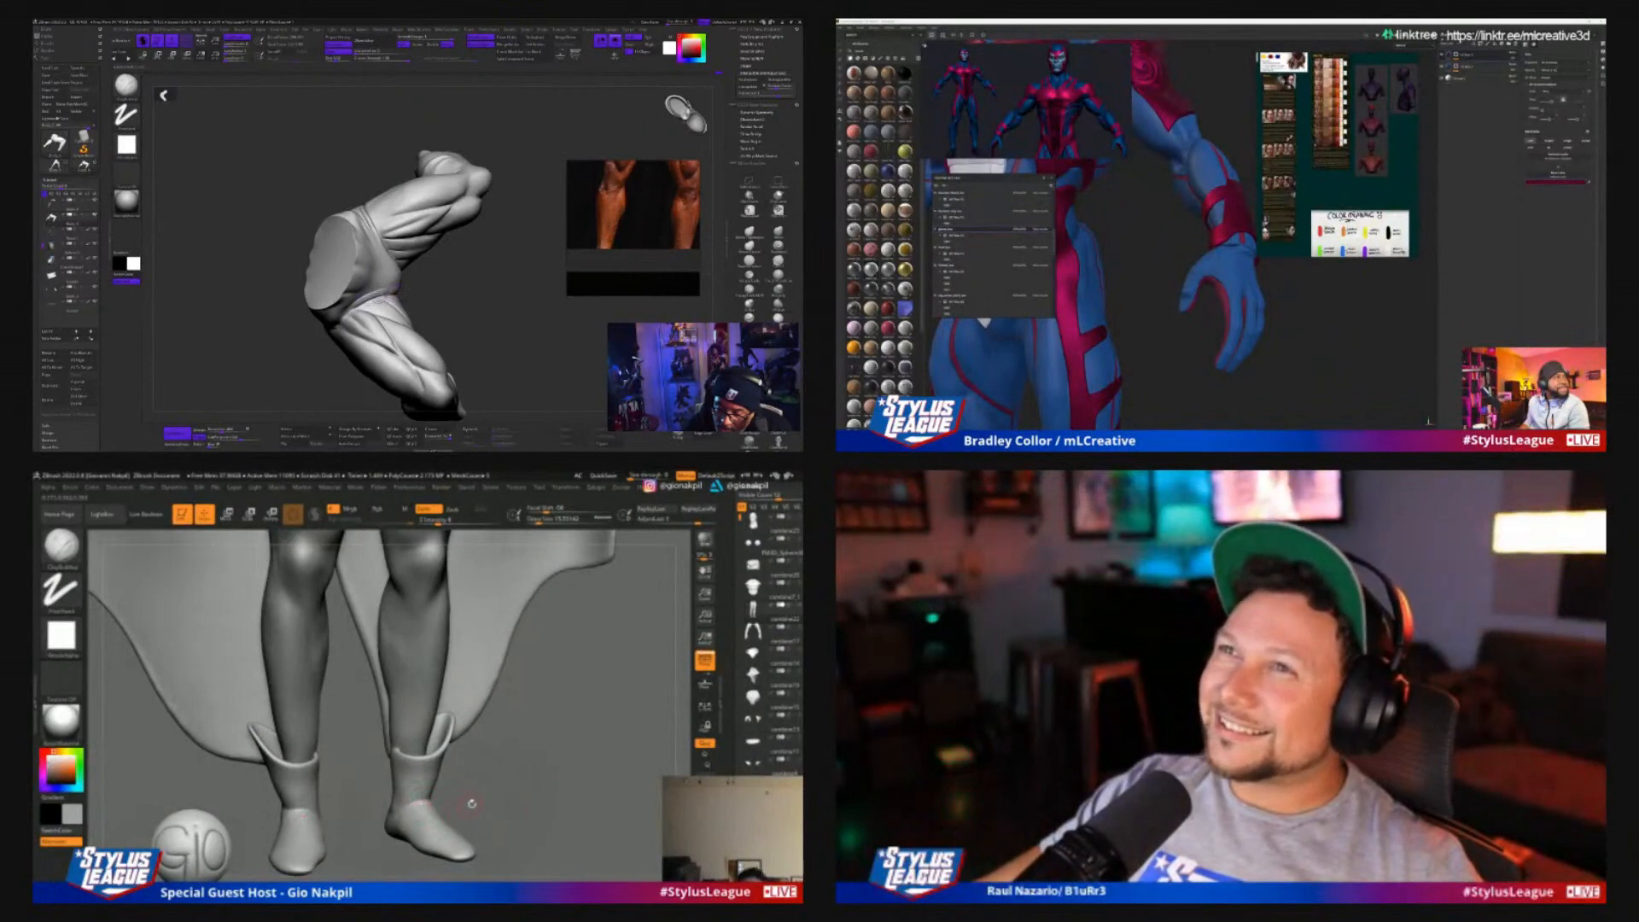
Switch to a resized Move brush for adjusting the crouching figure's front hip and groin area
mouse_move(469, 802)
mouse_down()
mouse_move(446, 798)
mouse_move(434, 821)
mouse_up()
drag(499, 295, 451, 300)
key(b)
key(m)
key(v)
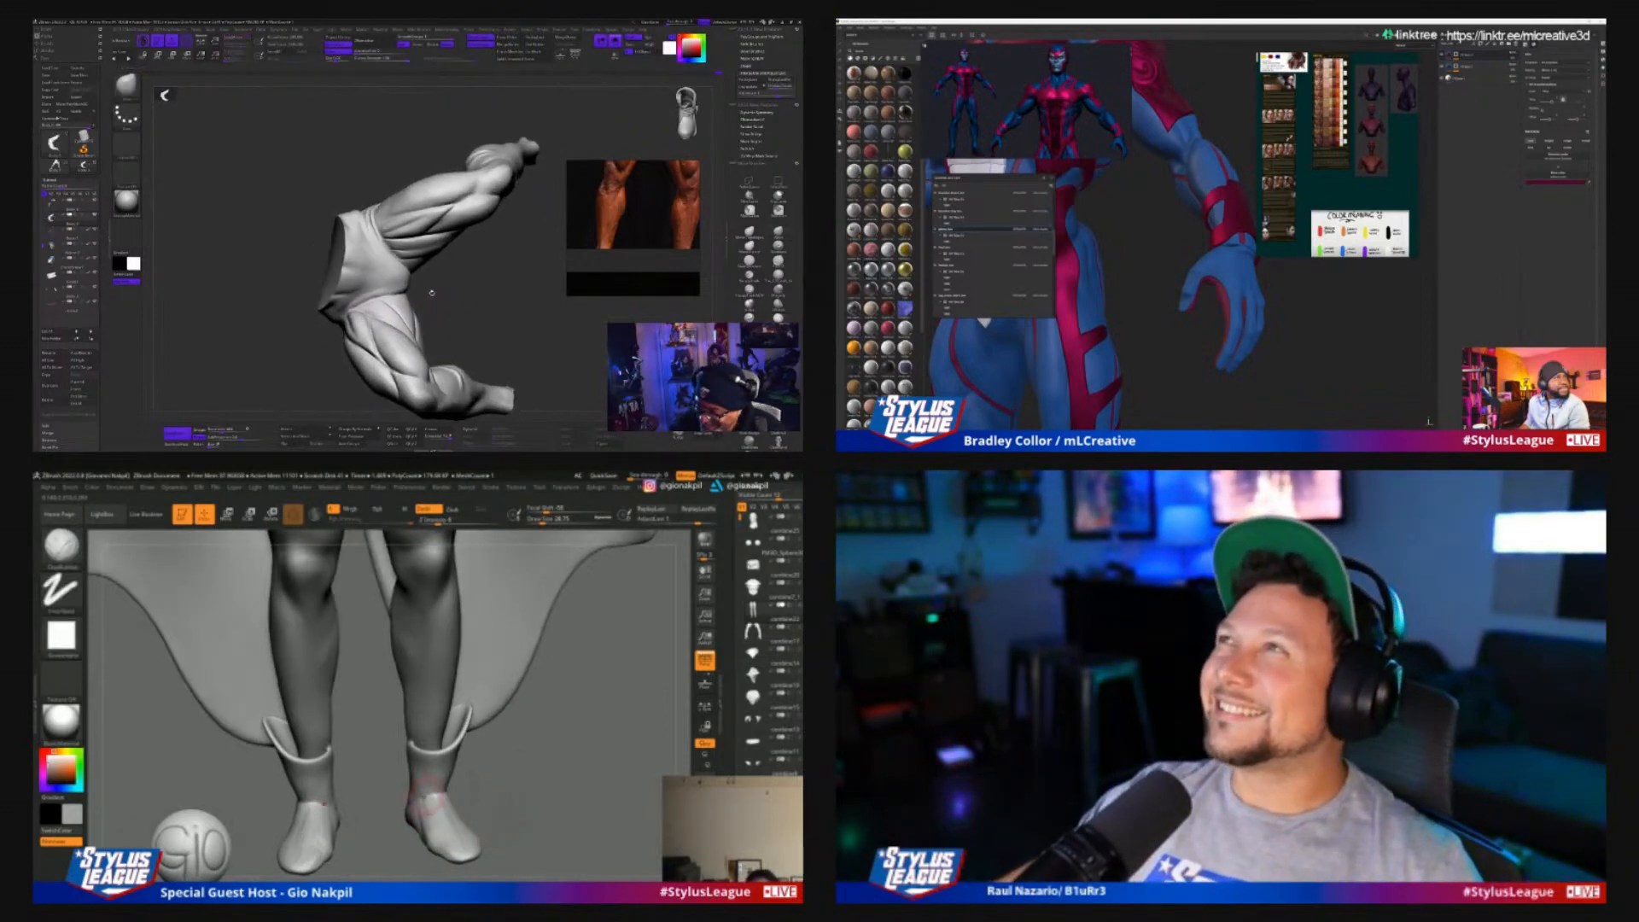
key(s)
key(s)
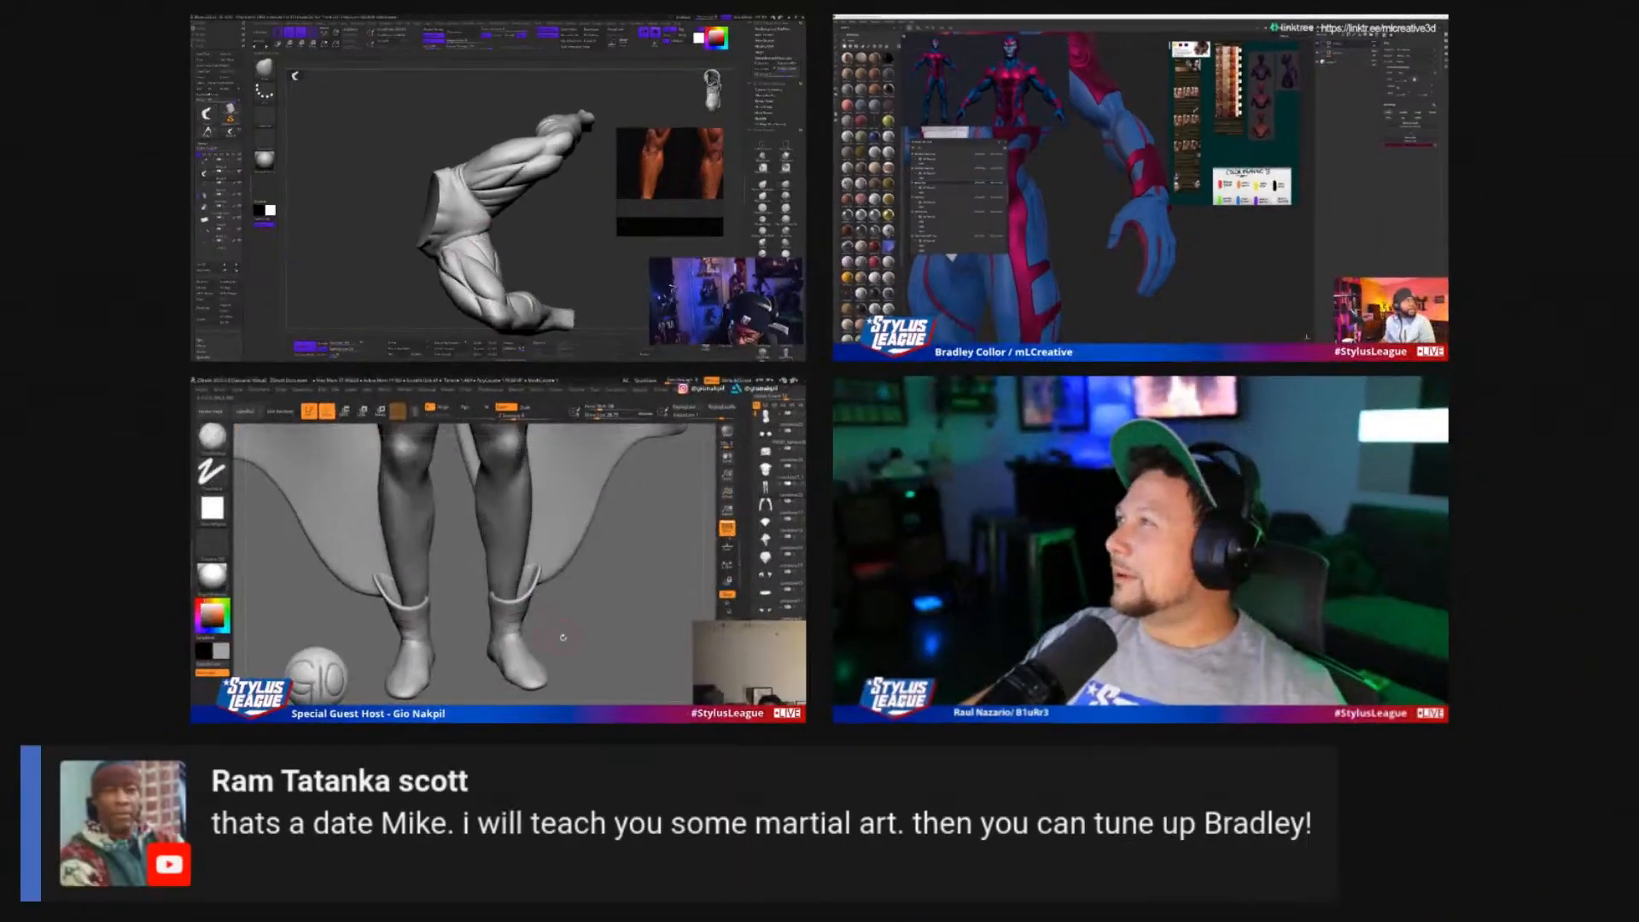
drag(496, 796, 534, 796)
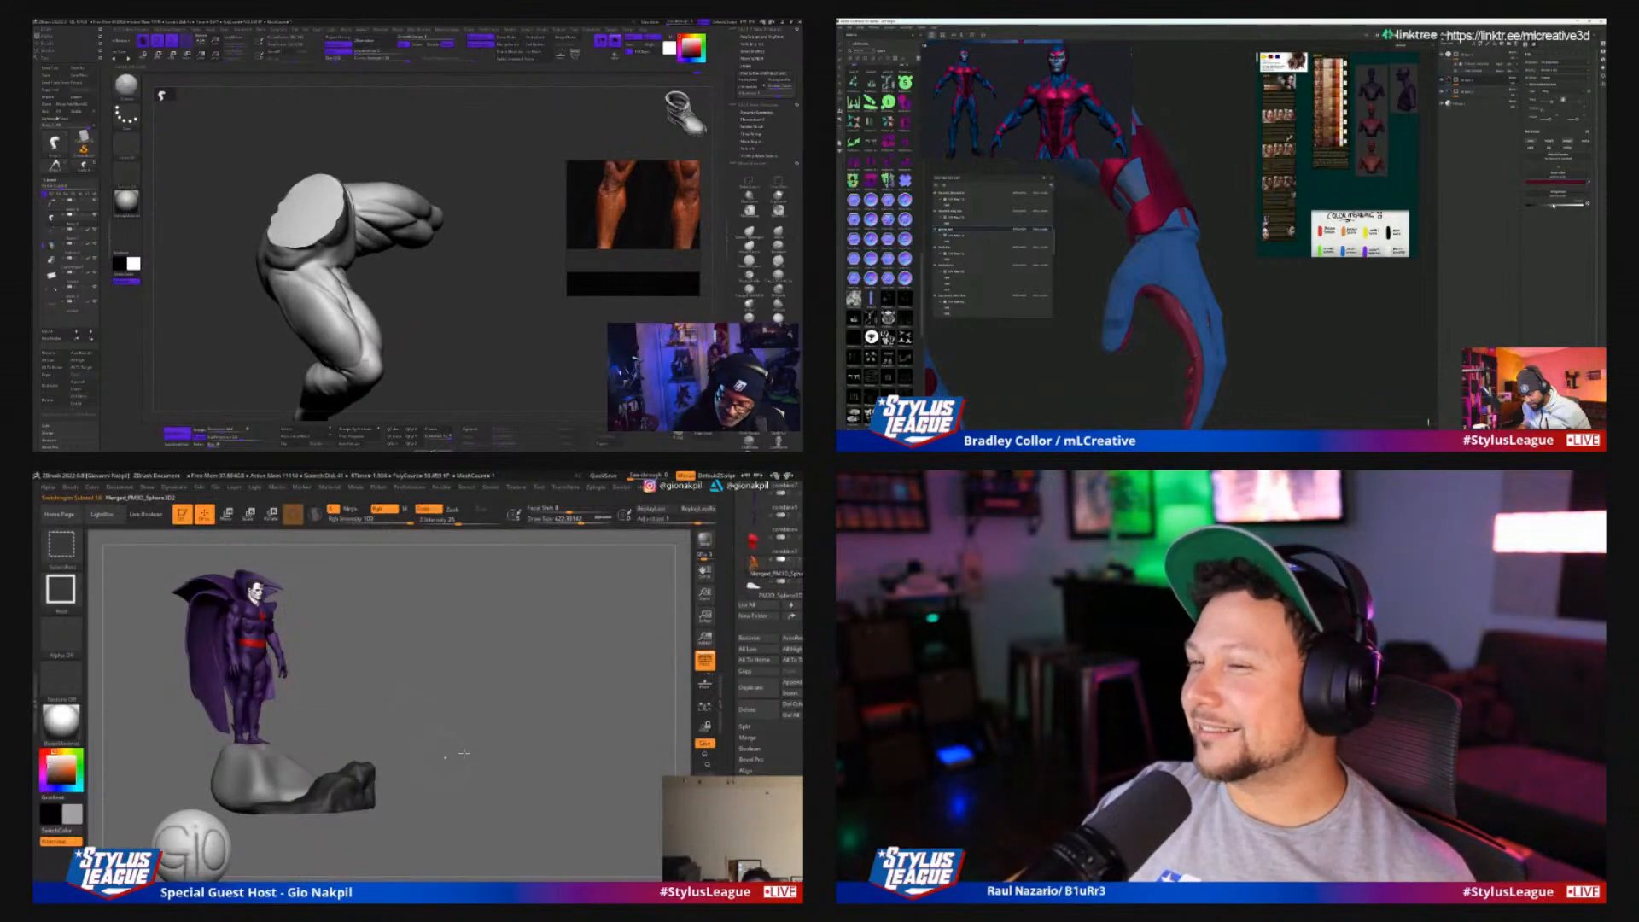
scroll(770, 648, down, 2)
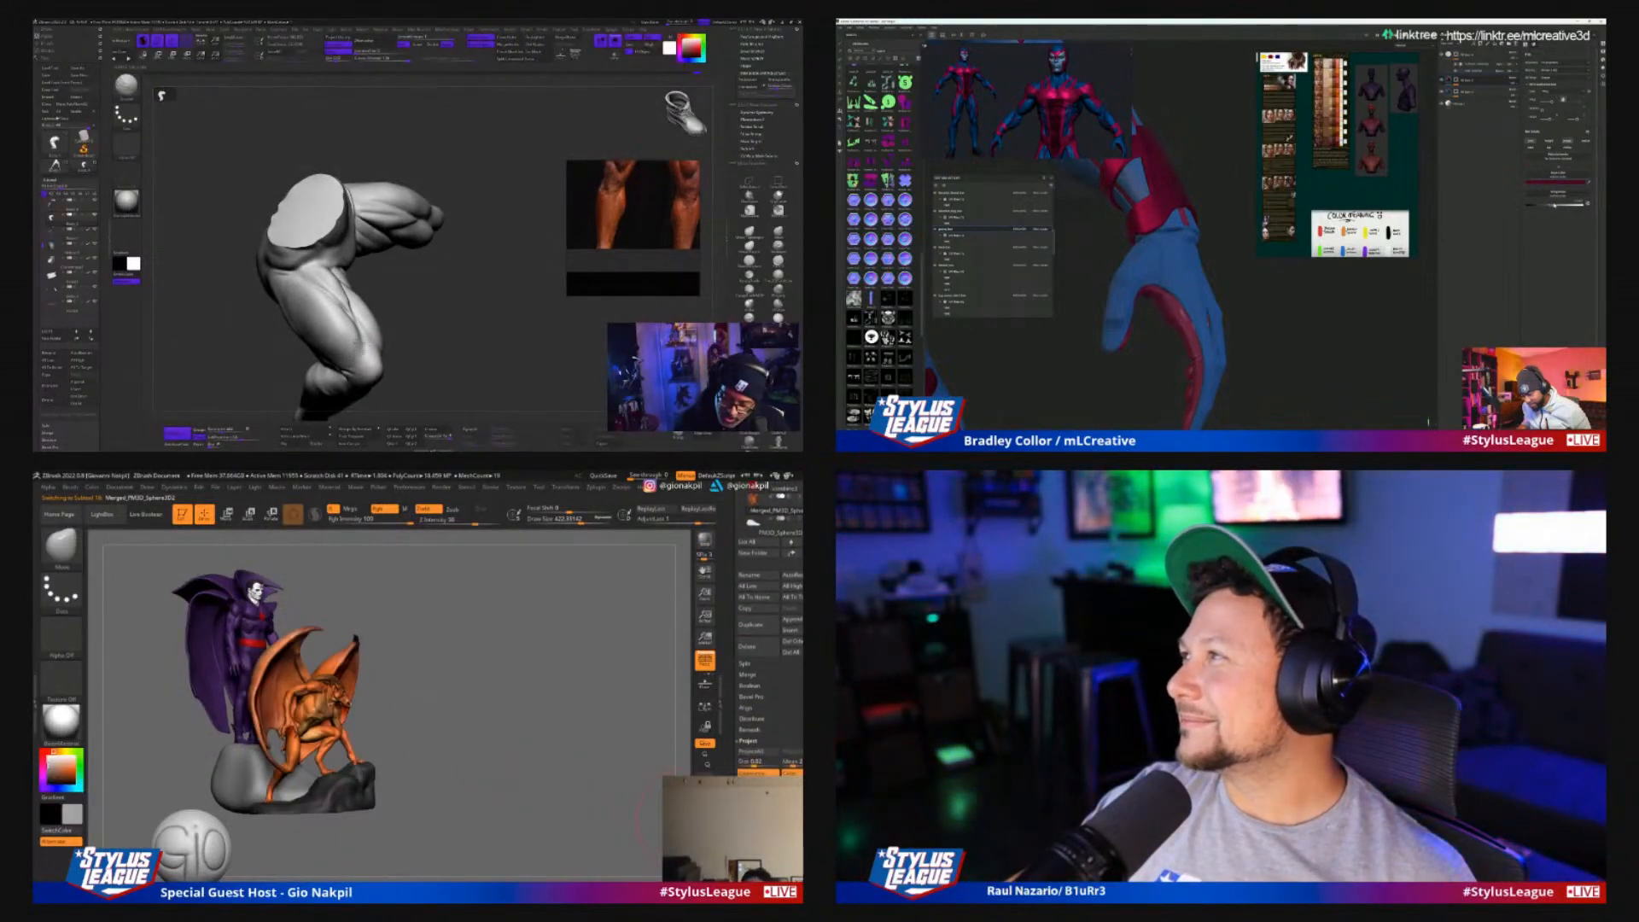
drag(427, 346, 392, 346)
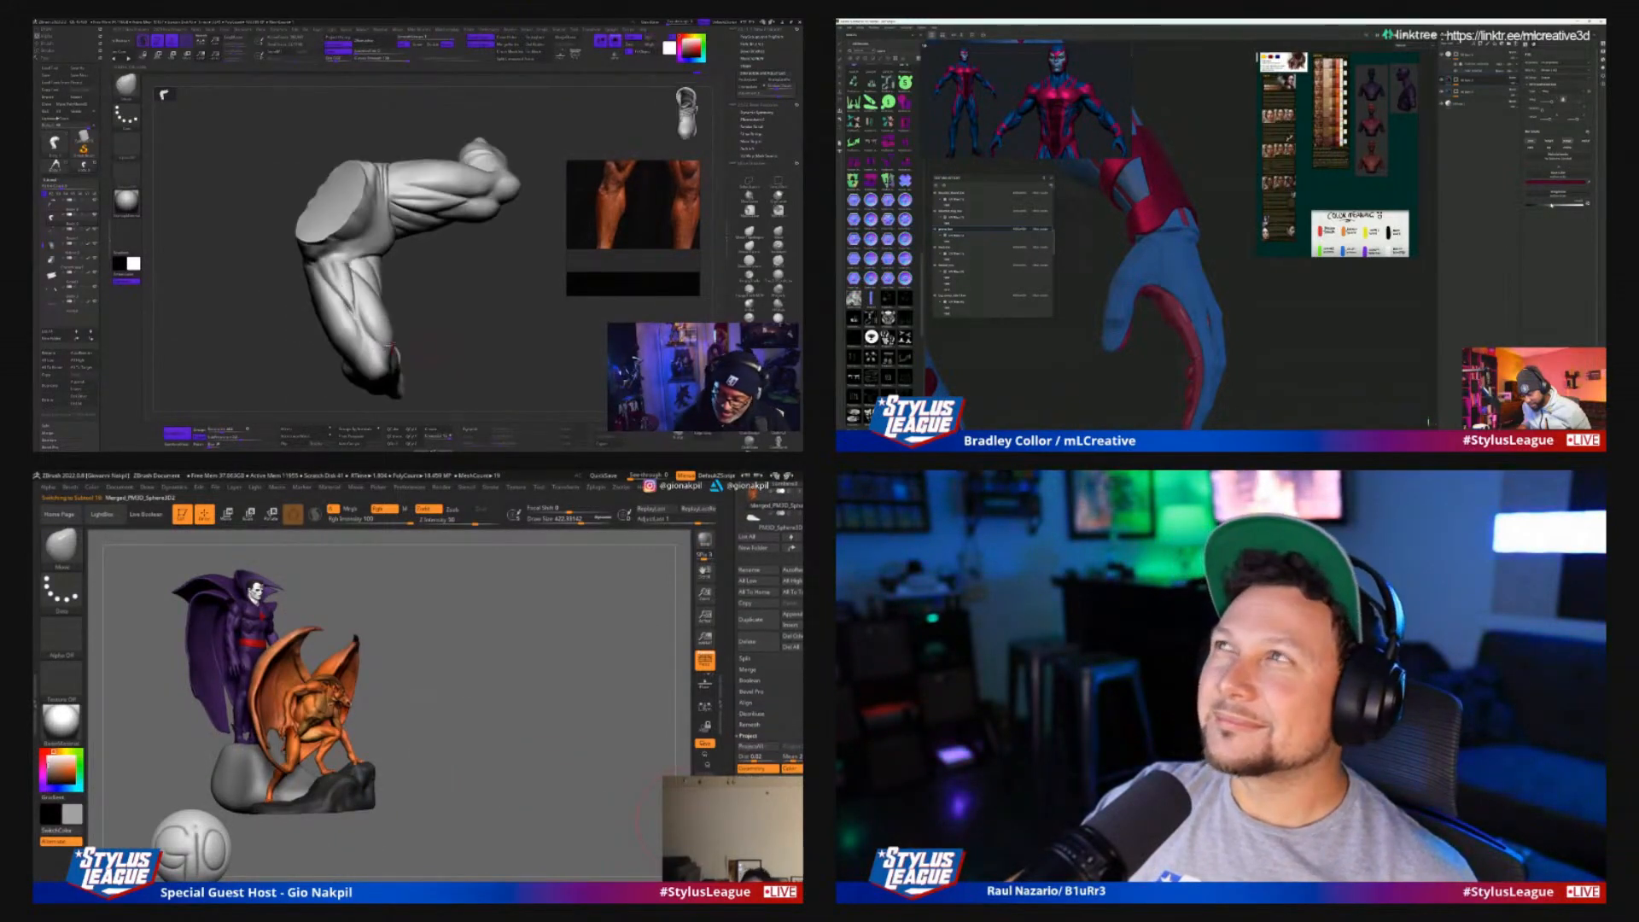
scroll(1310, 339, down, 4)
alt+drag(1313, 339, 1275, 333)
scroll(1274, 333, up, 4)
mouse_move(454, 358)
mouse_down()
mouse_move(480, 333)
mouse_move(455, 346)
mouse_up()
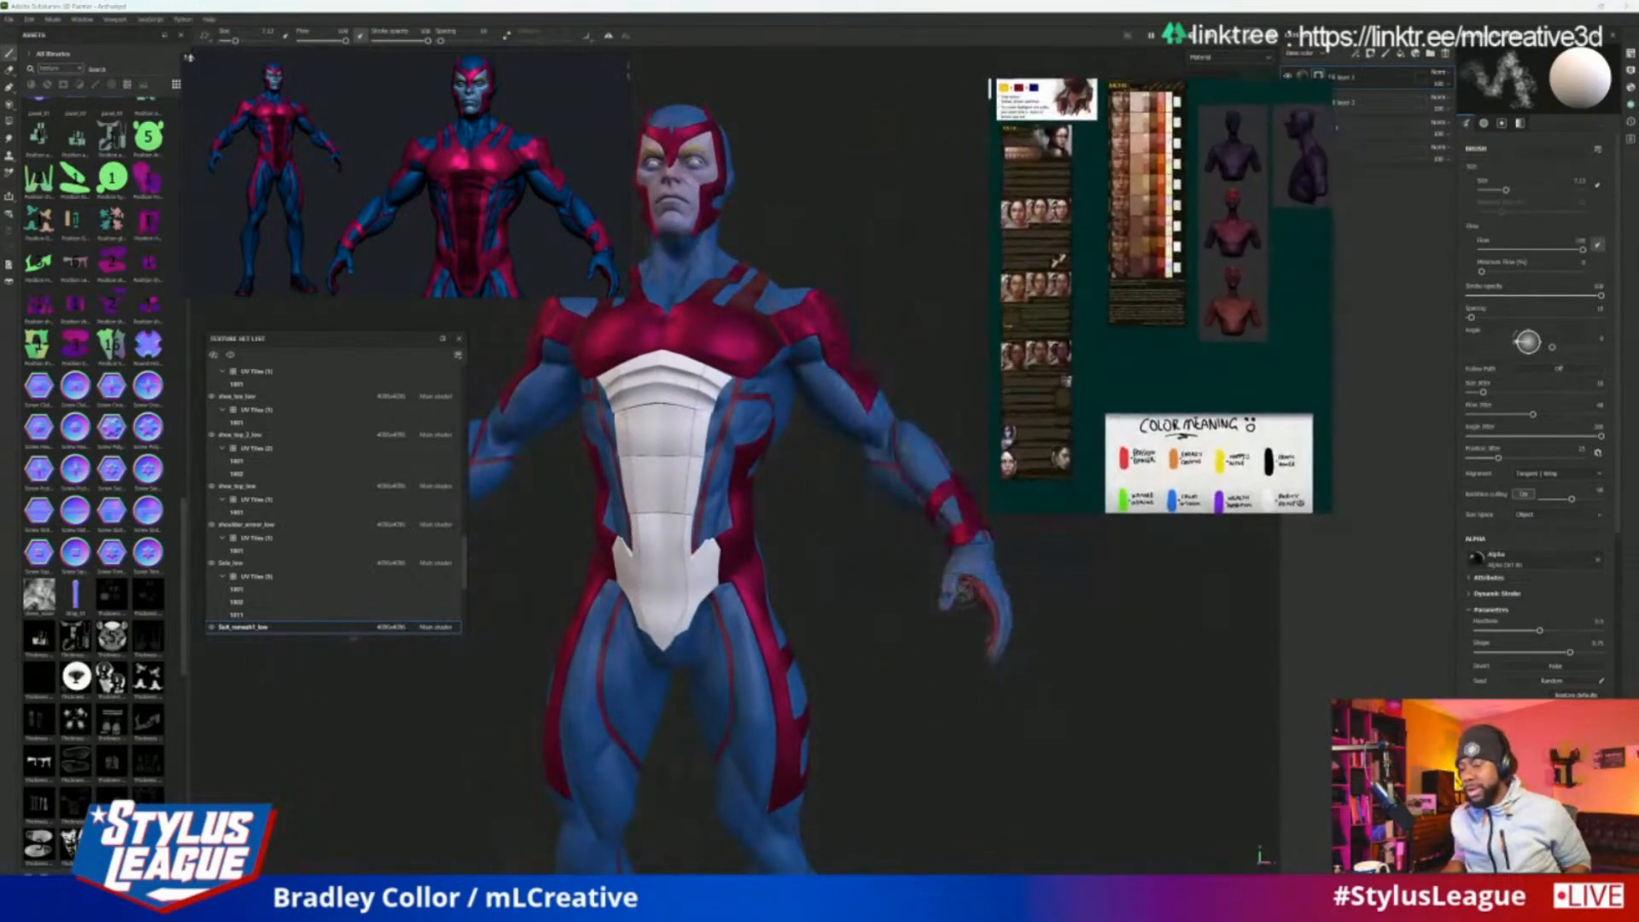
Examine the masked hero's suit colours from the front and side, including the torso and arm up close
alt+drag(1069, 580, 930, 545)
alt+right_drag(974, 577, 1061, 602)
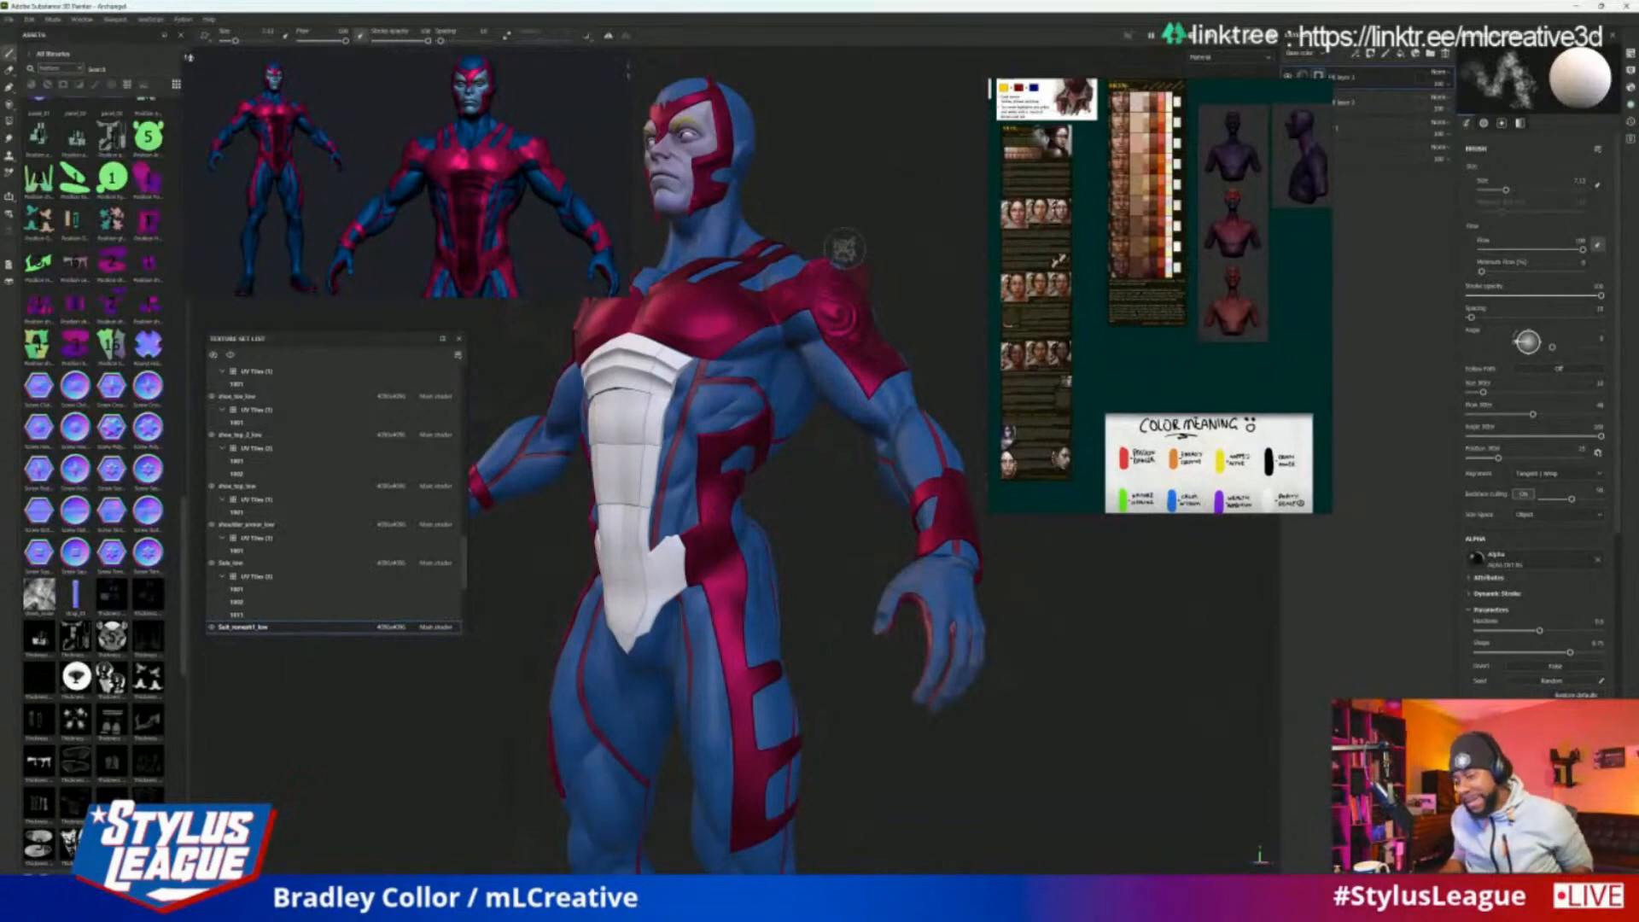
alt+drag(818, 181, 857, 239)
alt+right_drag(858, 239, 899, 200)
alt+drag(915, 265, 878, 241)
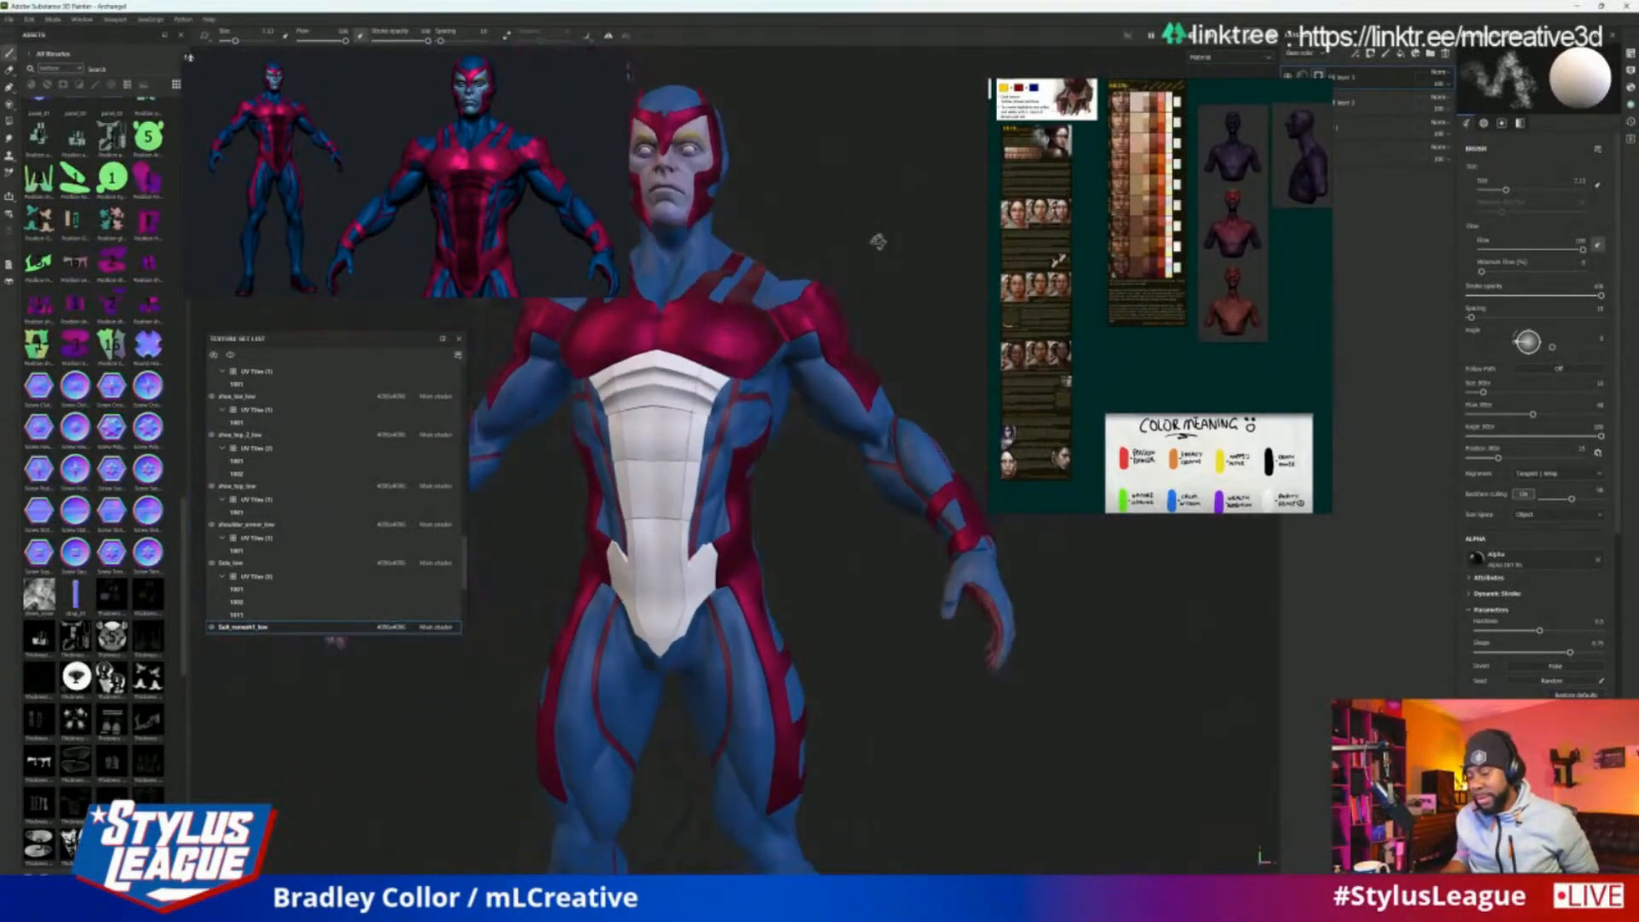
alt+right_drag(877, 241, 822, 288)
alt+drag(777, 538, 712, 574)
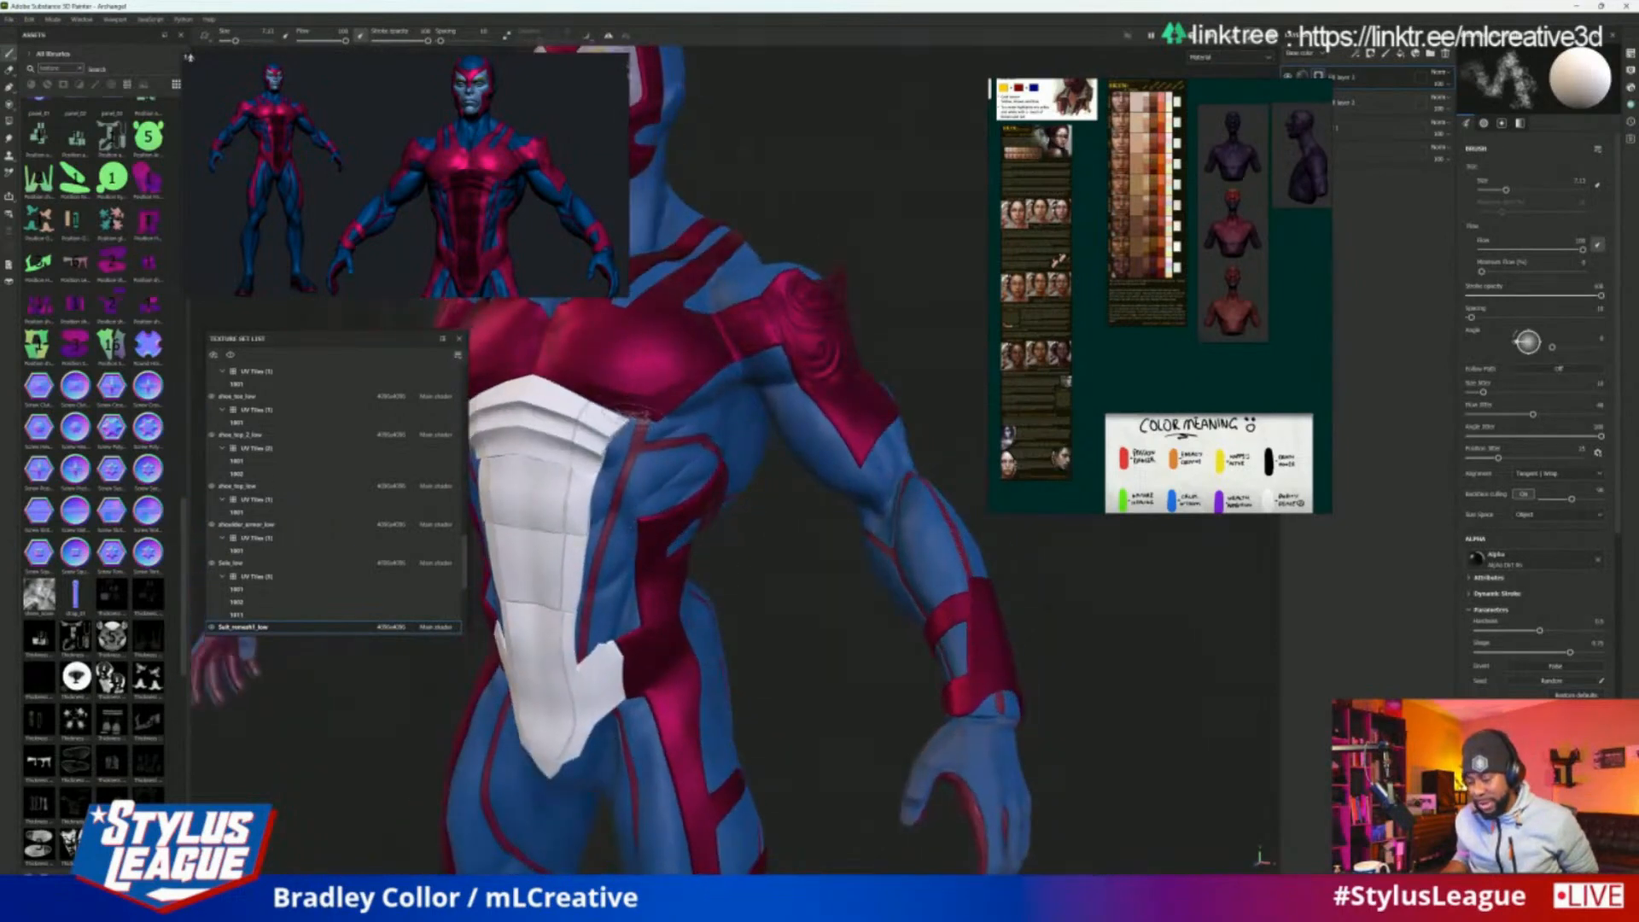
Move the reference board off the layer stack and add a colour selection to the top fill layer's mask, picking the suit's blue
right_drag(1195, 227, 1069, 254)
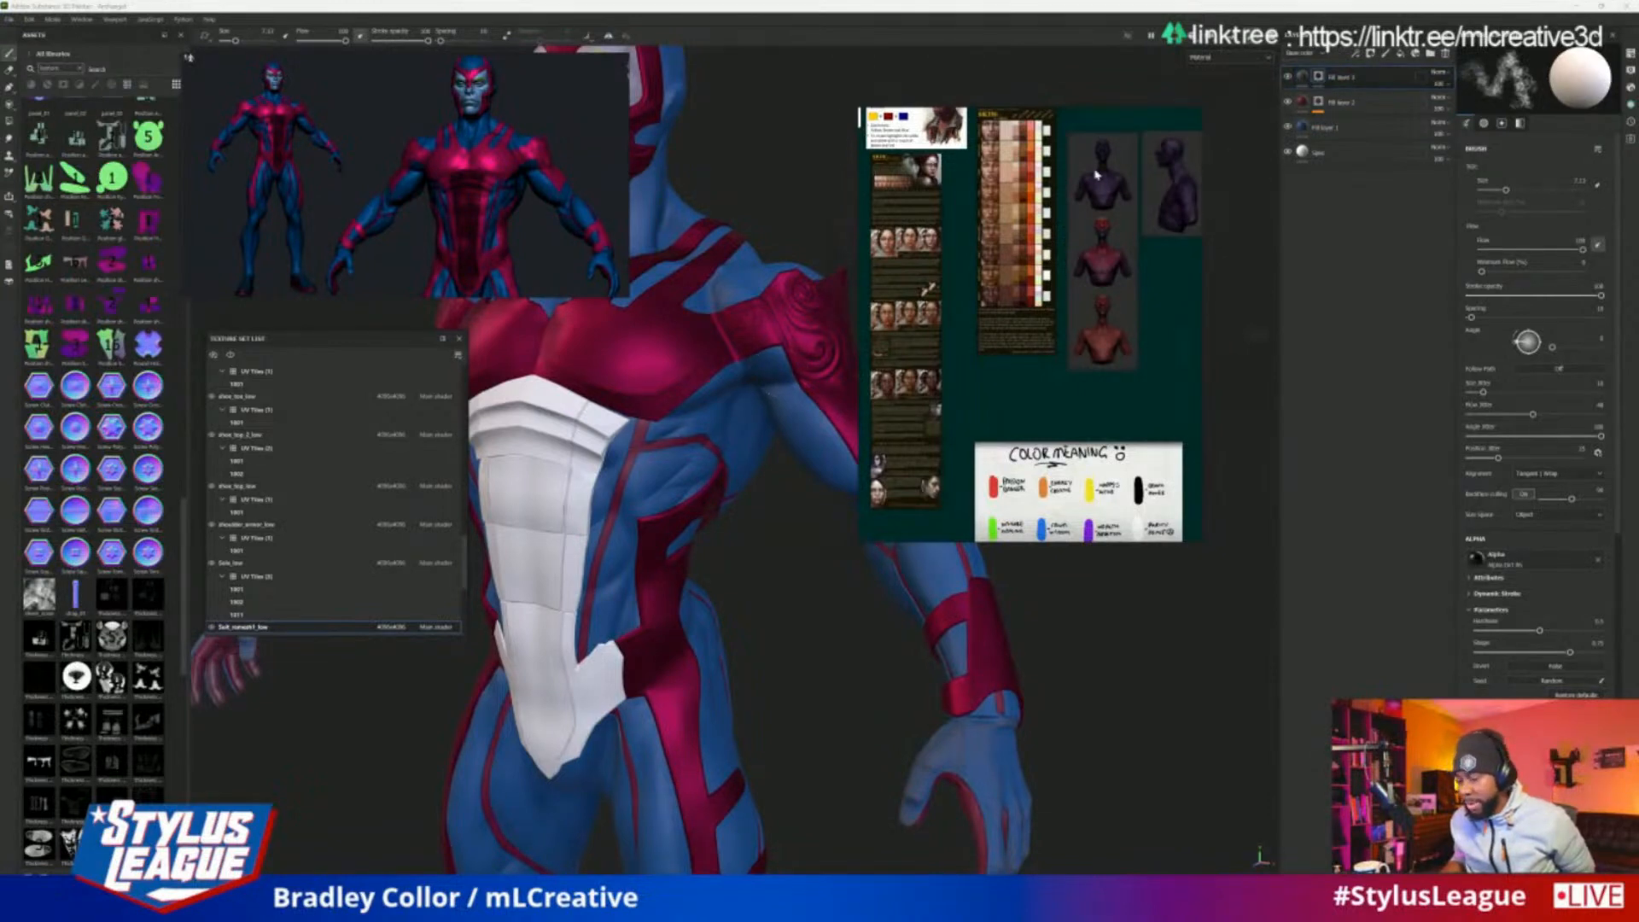
right_click(1360, 78)
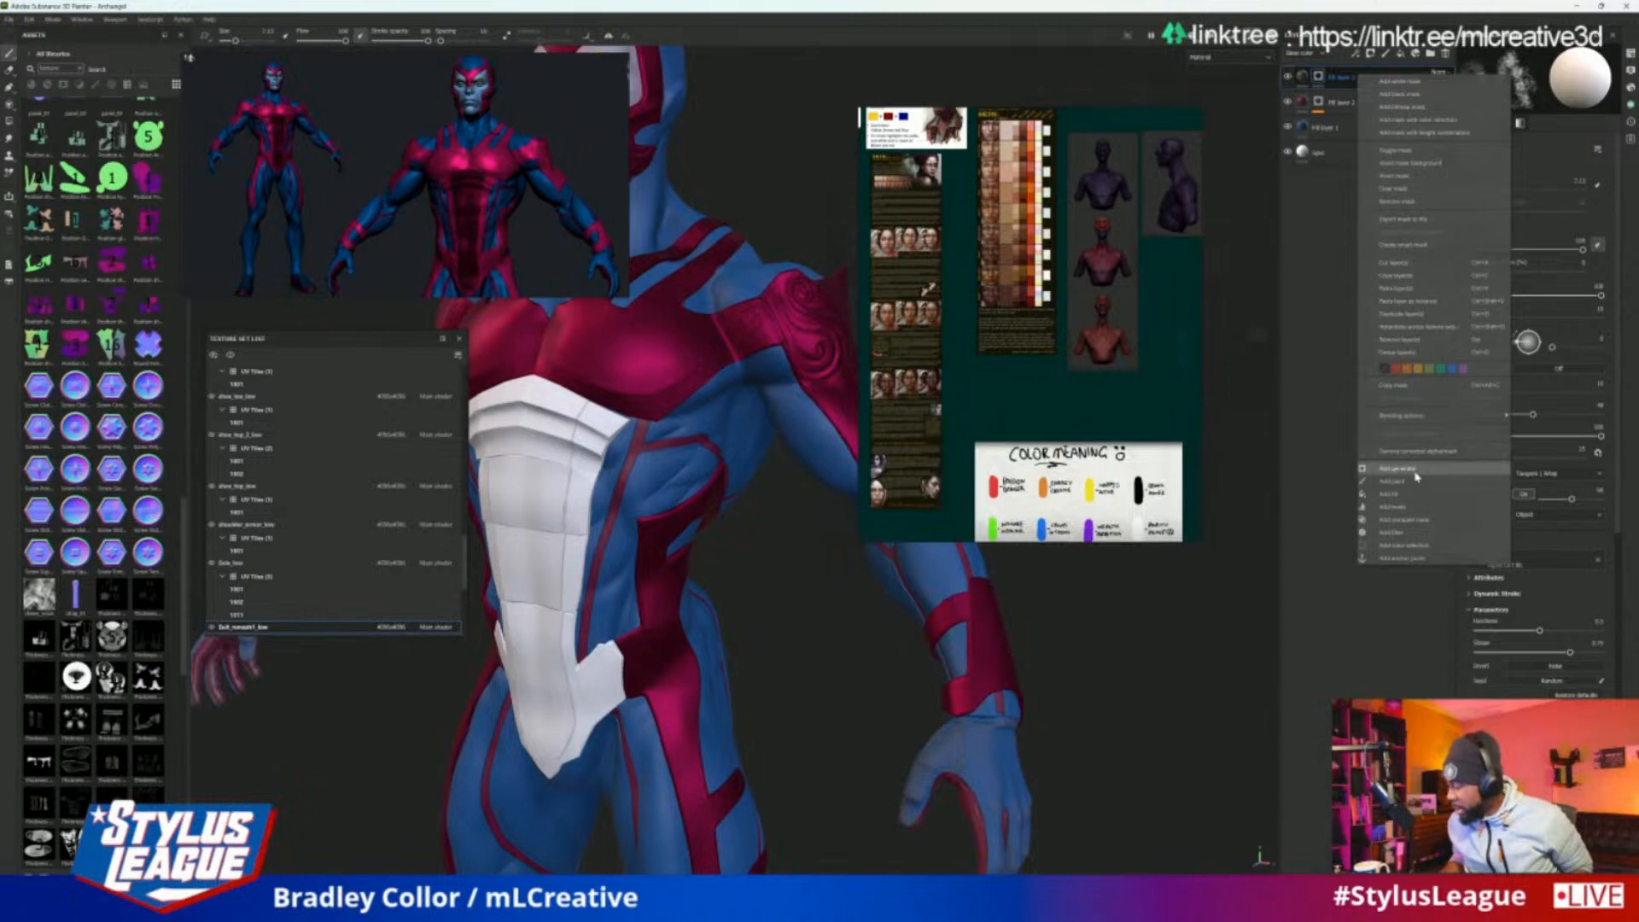
click(1409, 557)
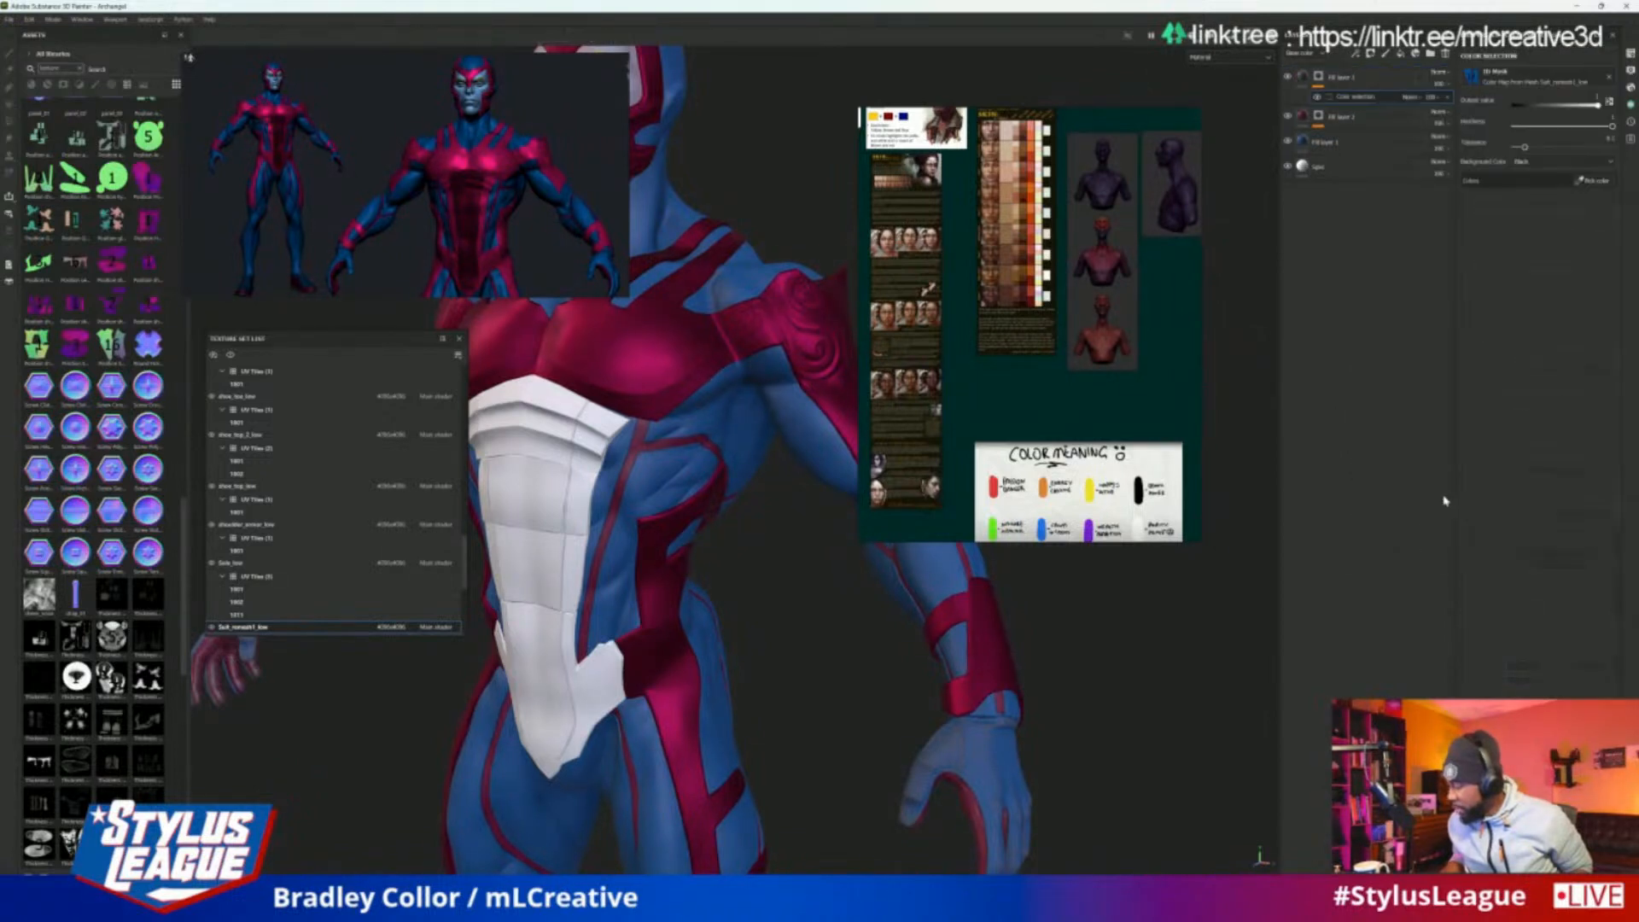
click(1608, 182)
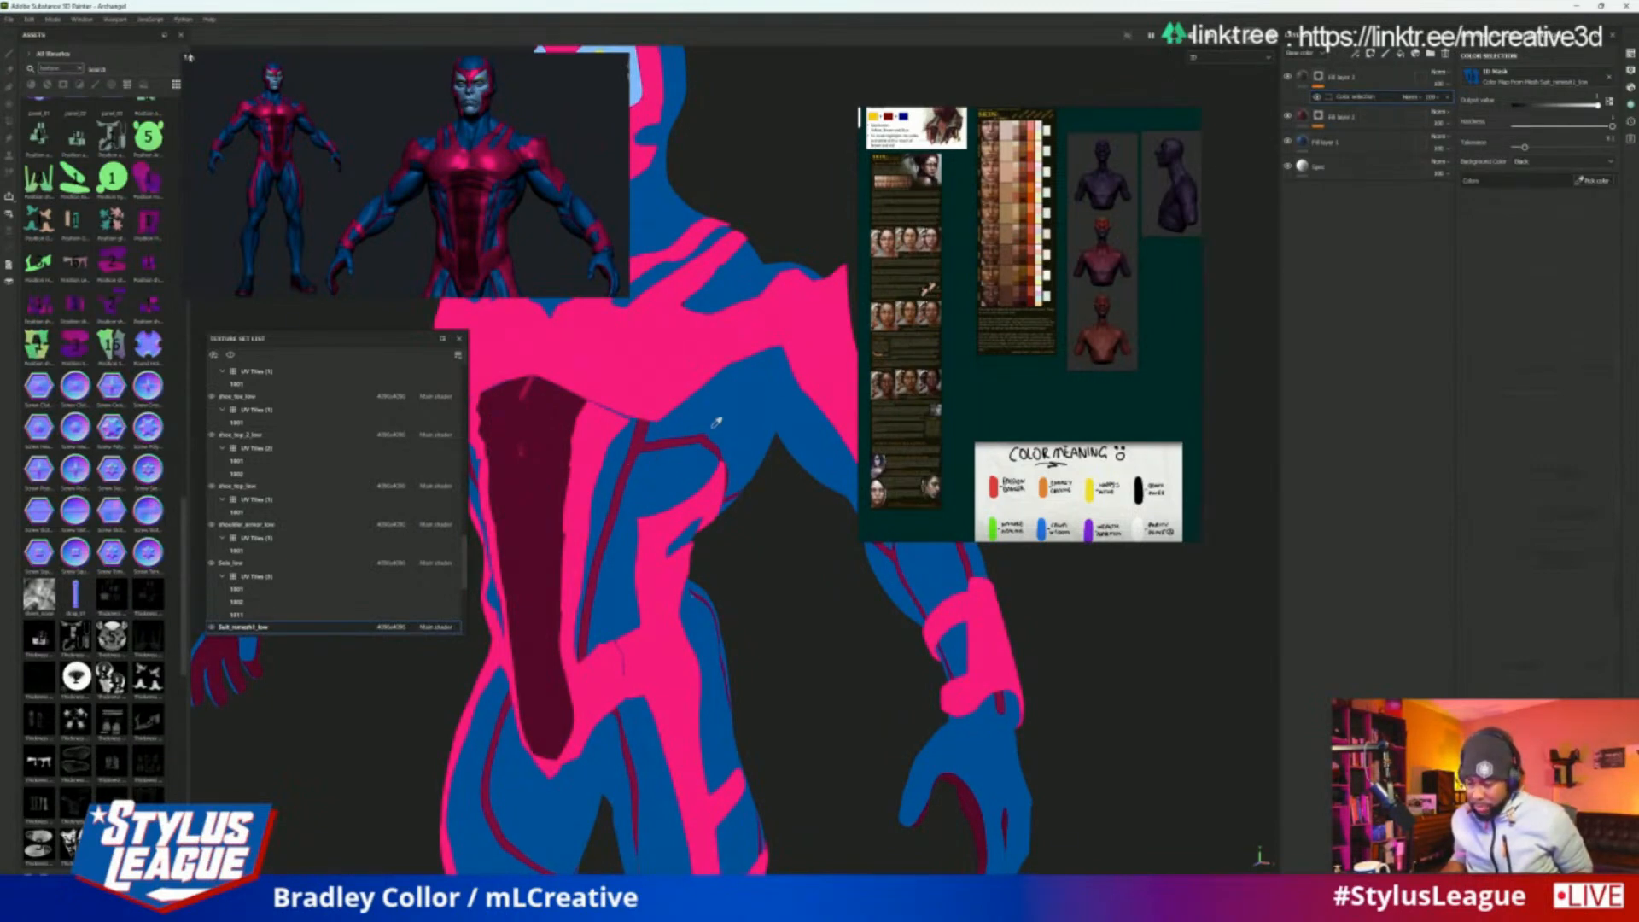
click(732, 406)
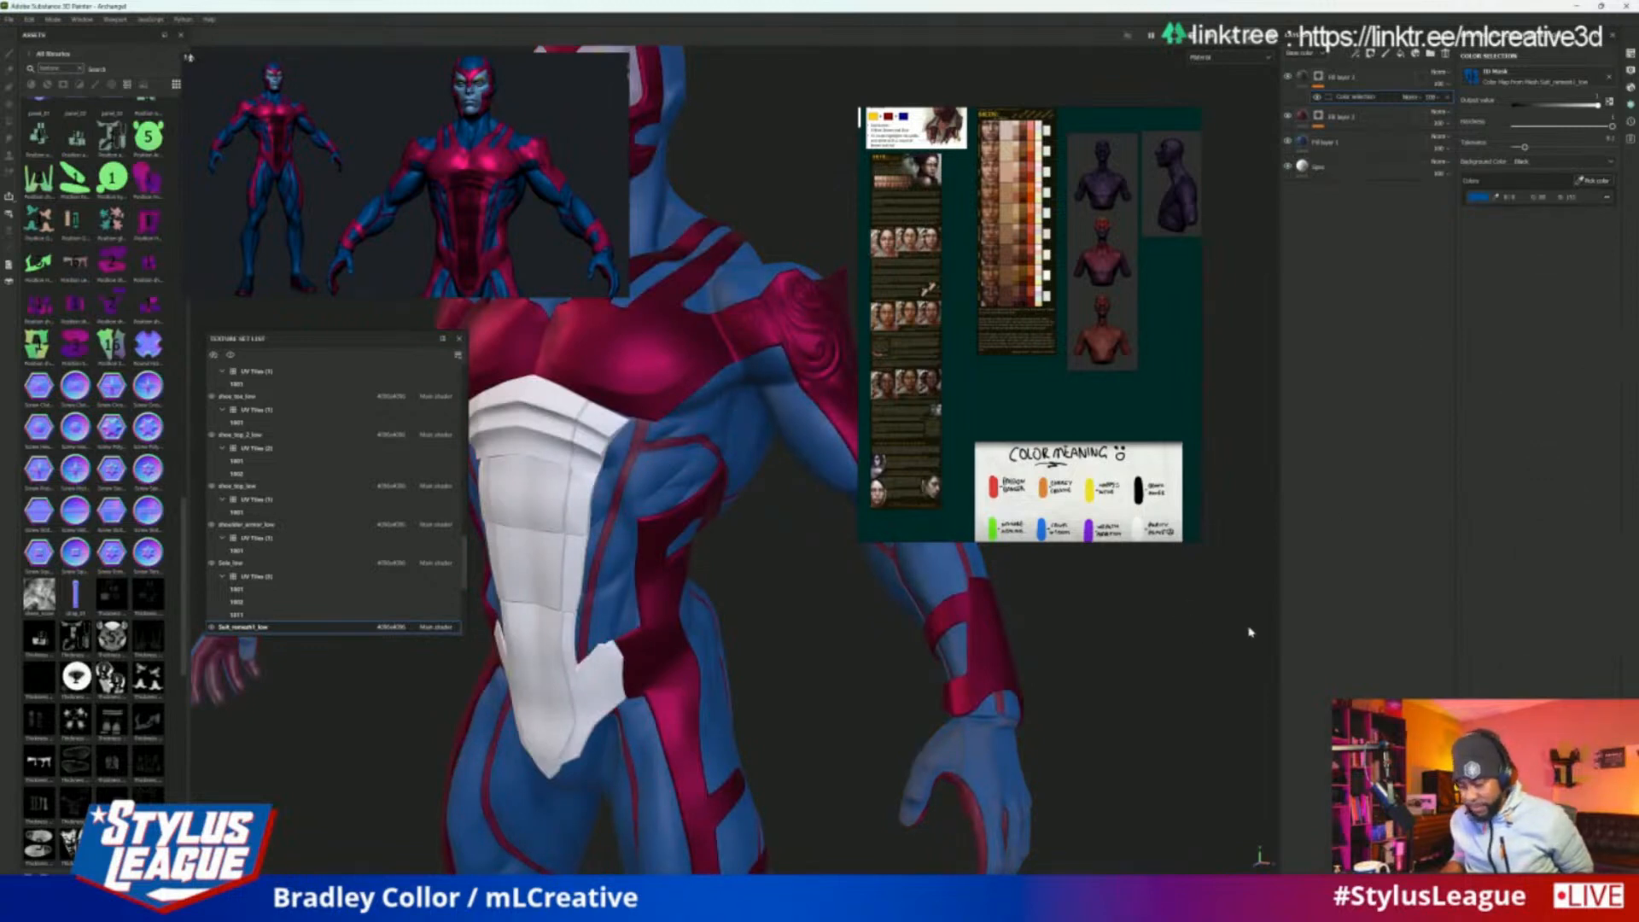
Add a Curvature generator above the colour selection in the top fill layer's mask
alt+drag(1199, 677, 1257, 652)
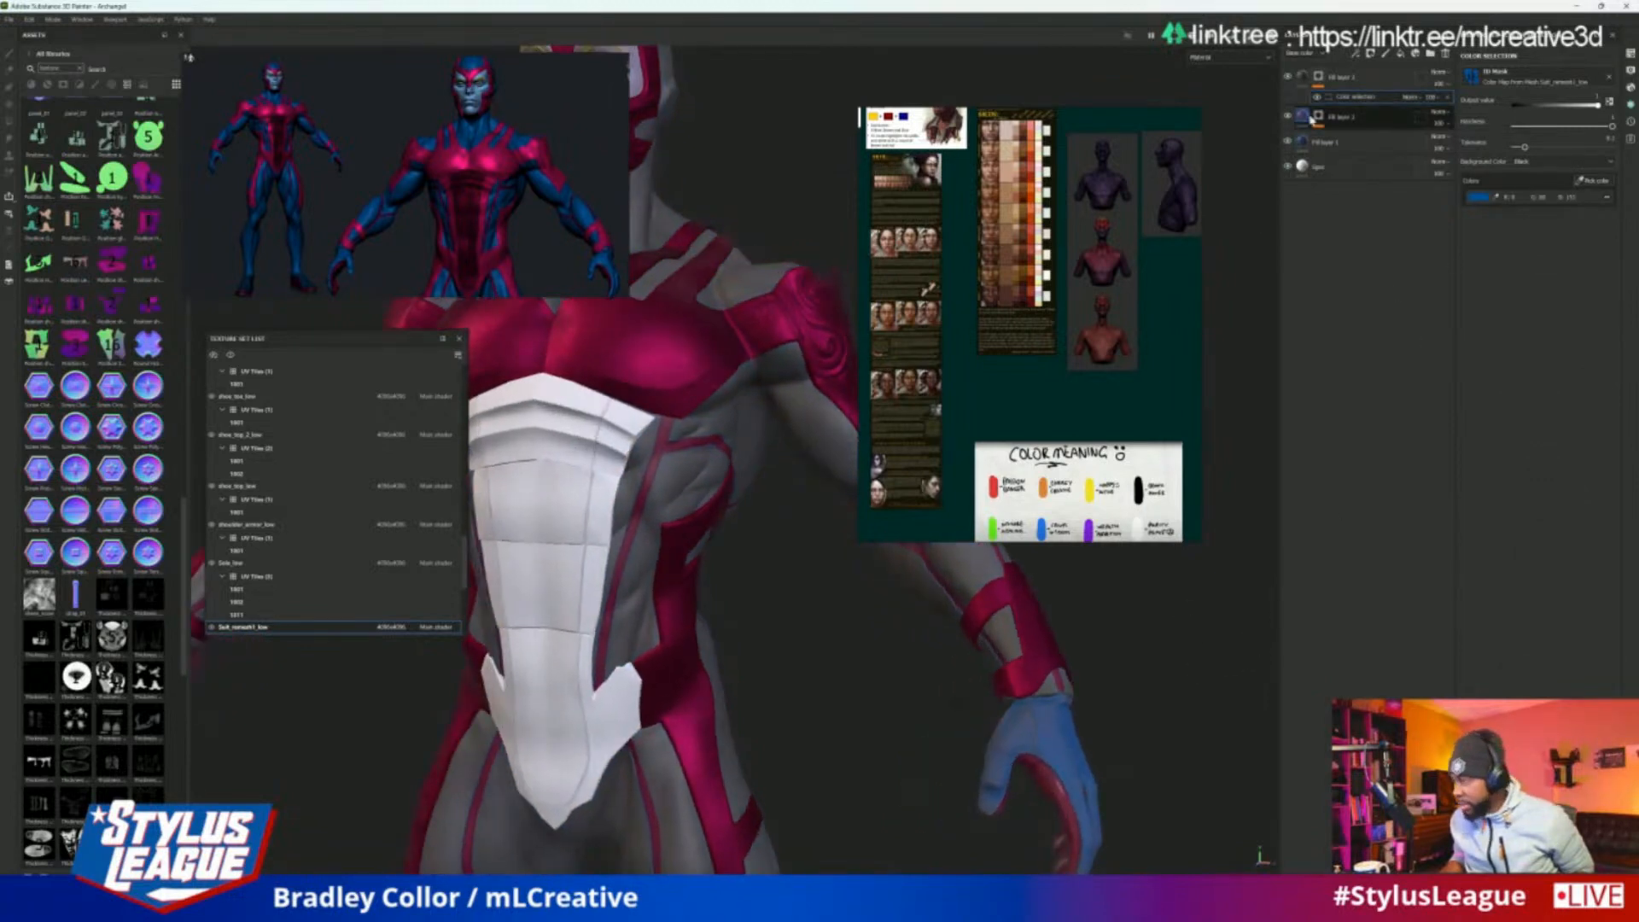
right_click(1375, 101)
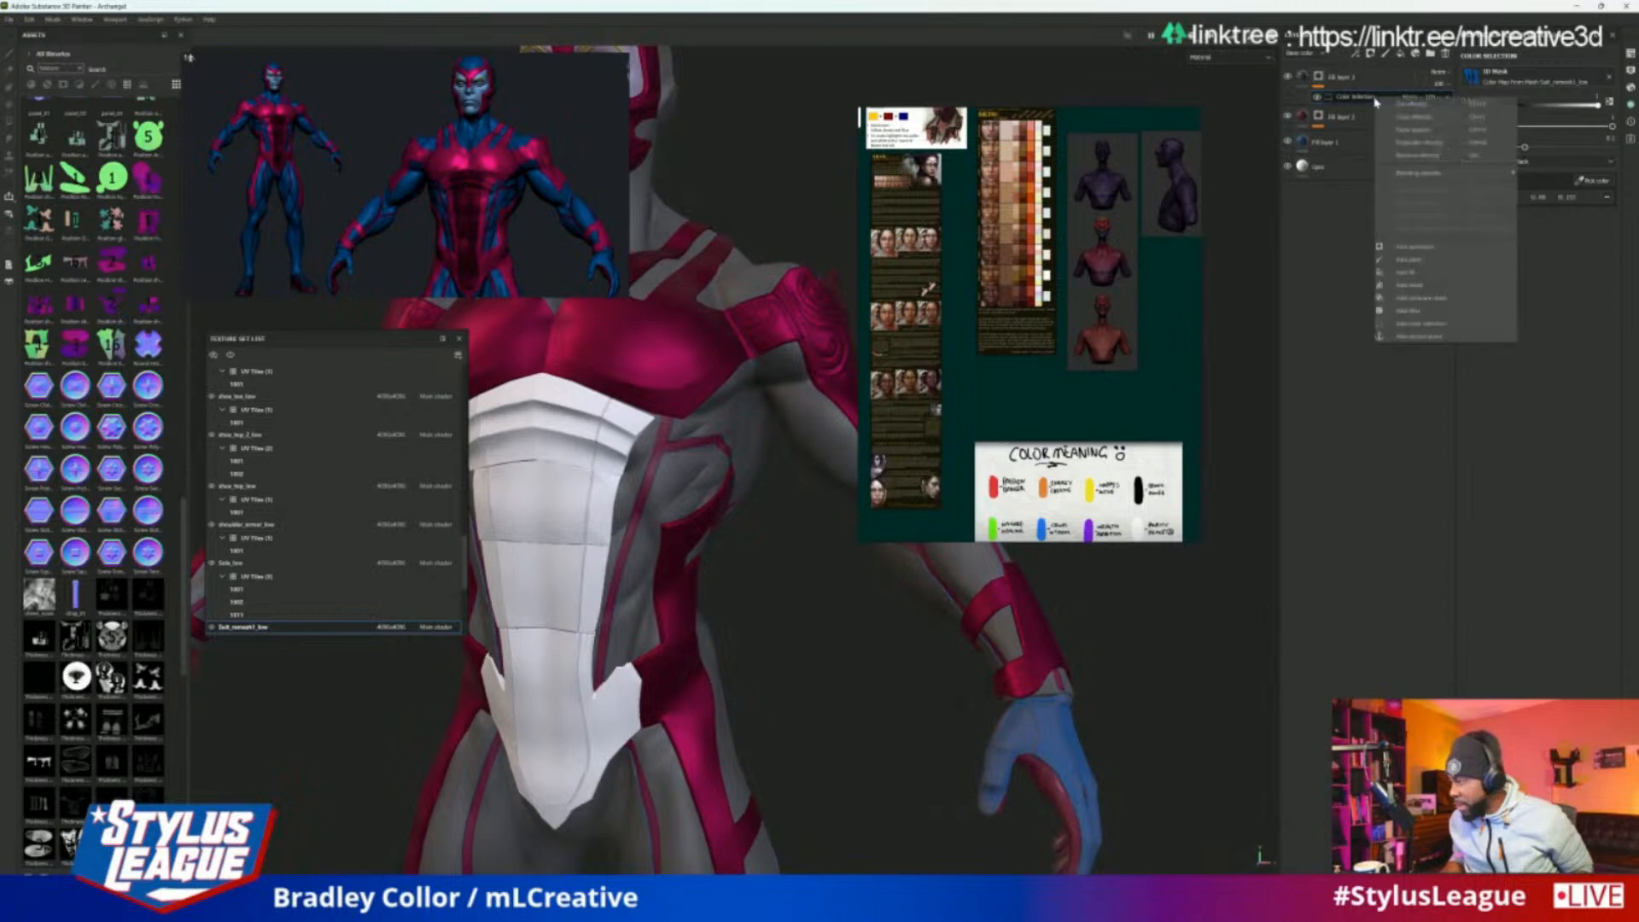
click(1438, 250)
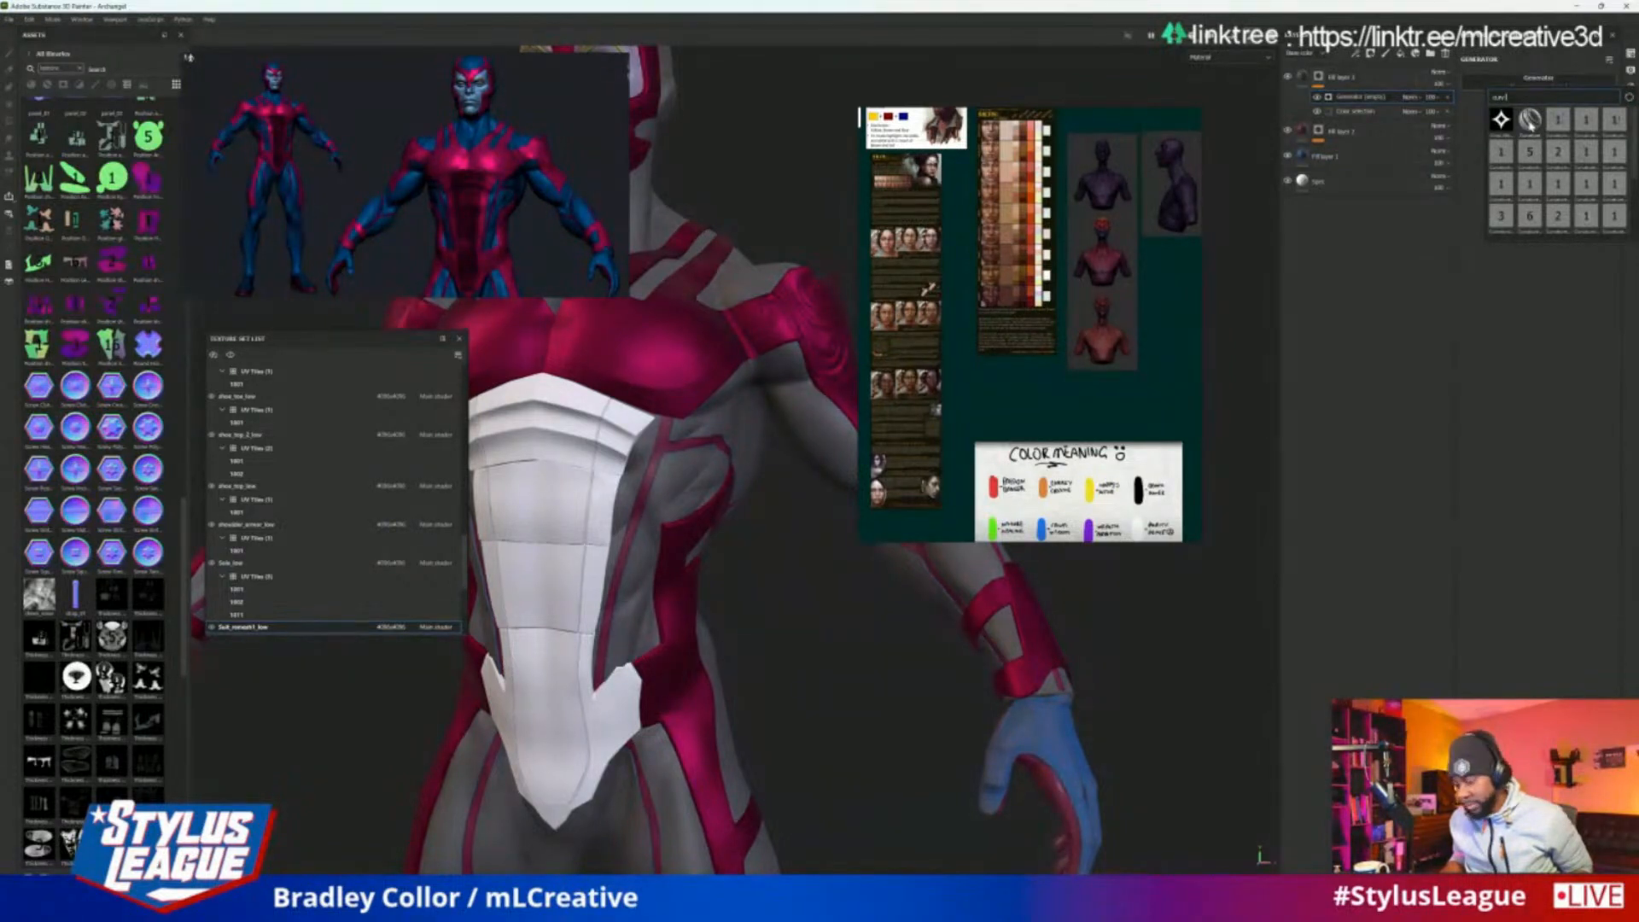
click(1529, 120)
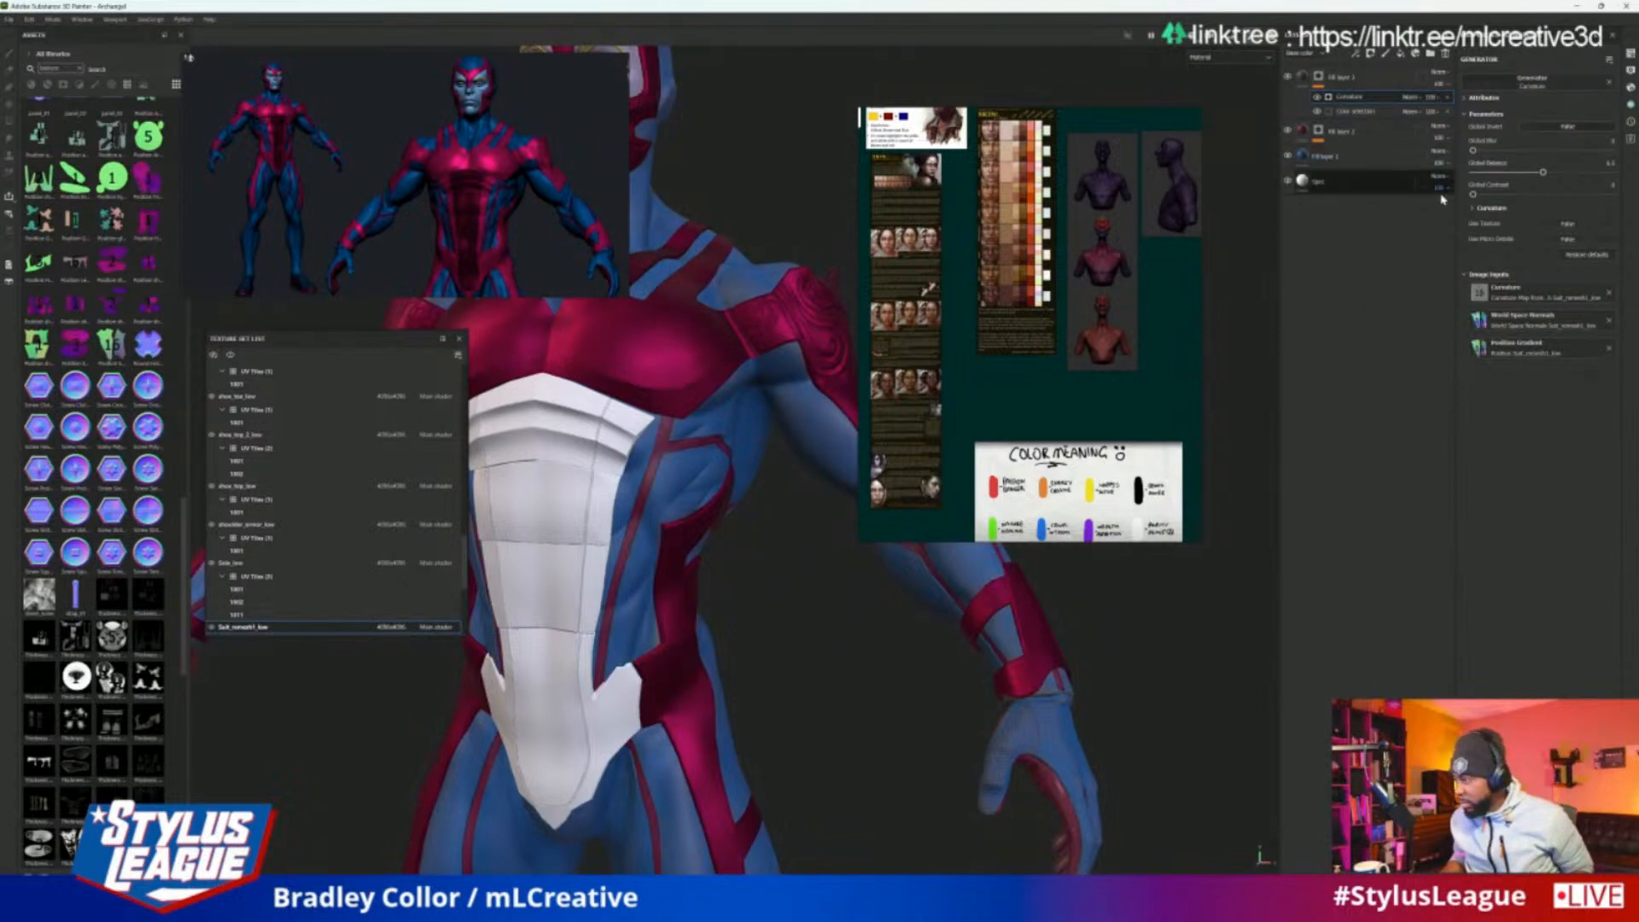
Display only the base color channel on the model to check the curvature mask along the hero's side and arm
scroll(874, 629, up, 3)
scroll(1184, 107, down, 4)
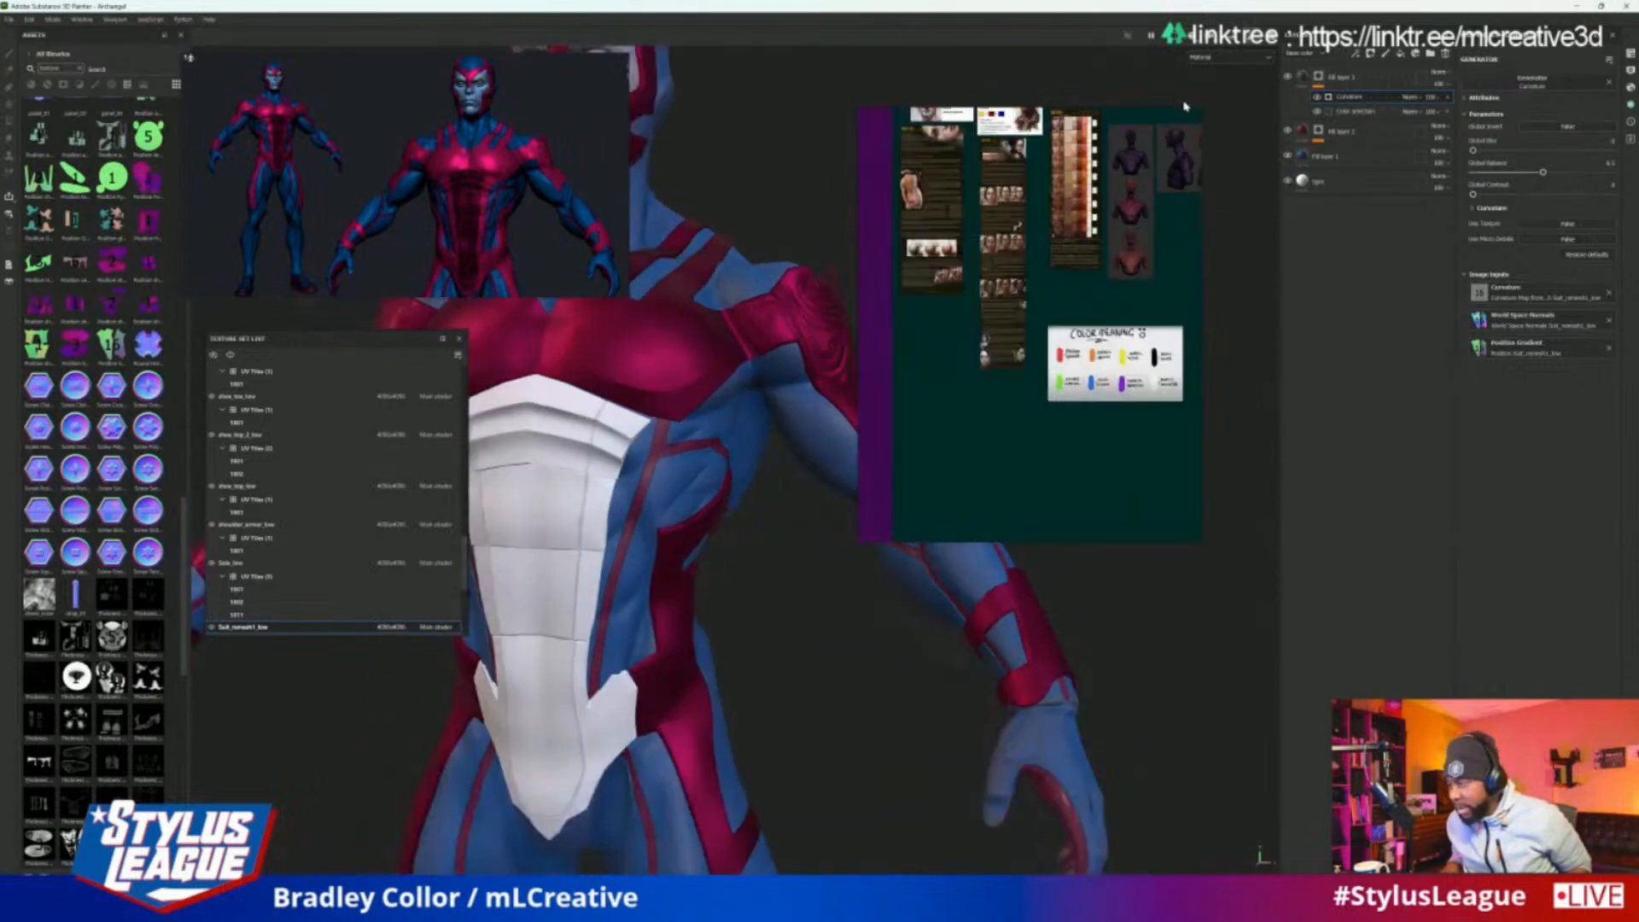
click(1232, 58)
click(1212, 109)
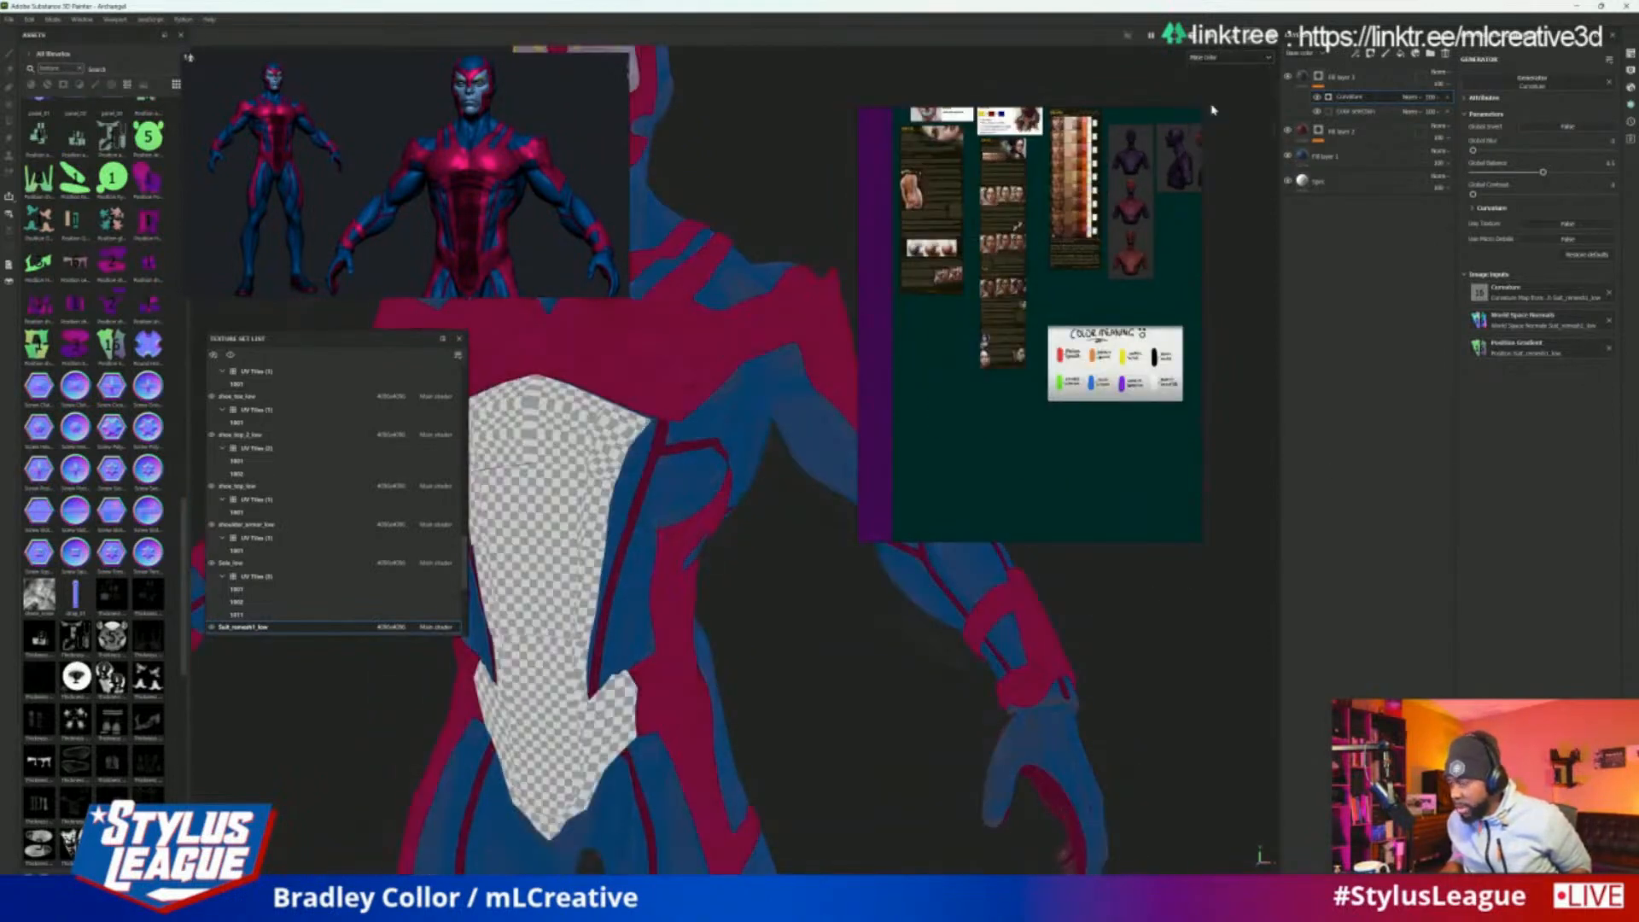
alt+right_drag(1231, 448, 1236, 648)
alt+middle_drag(1236, 647, 1371, 560)
scroll(764, 521, up, 3)
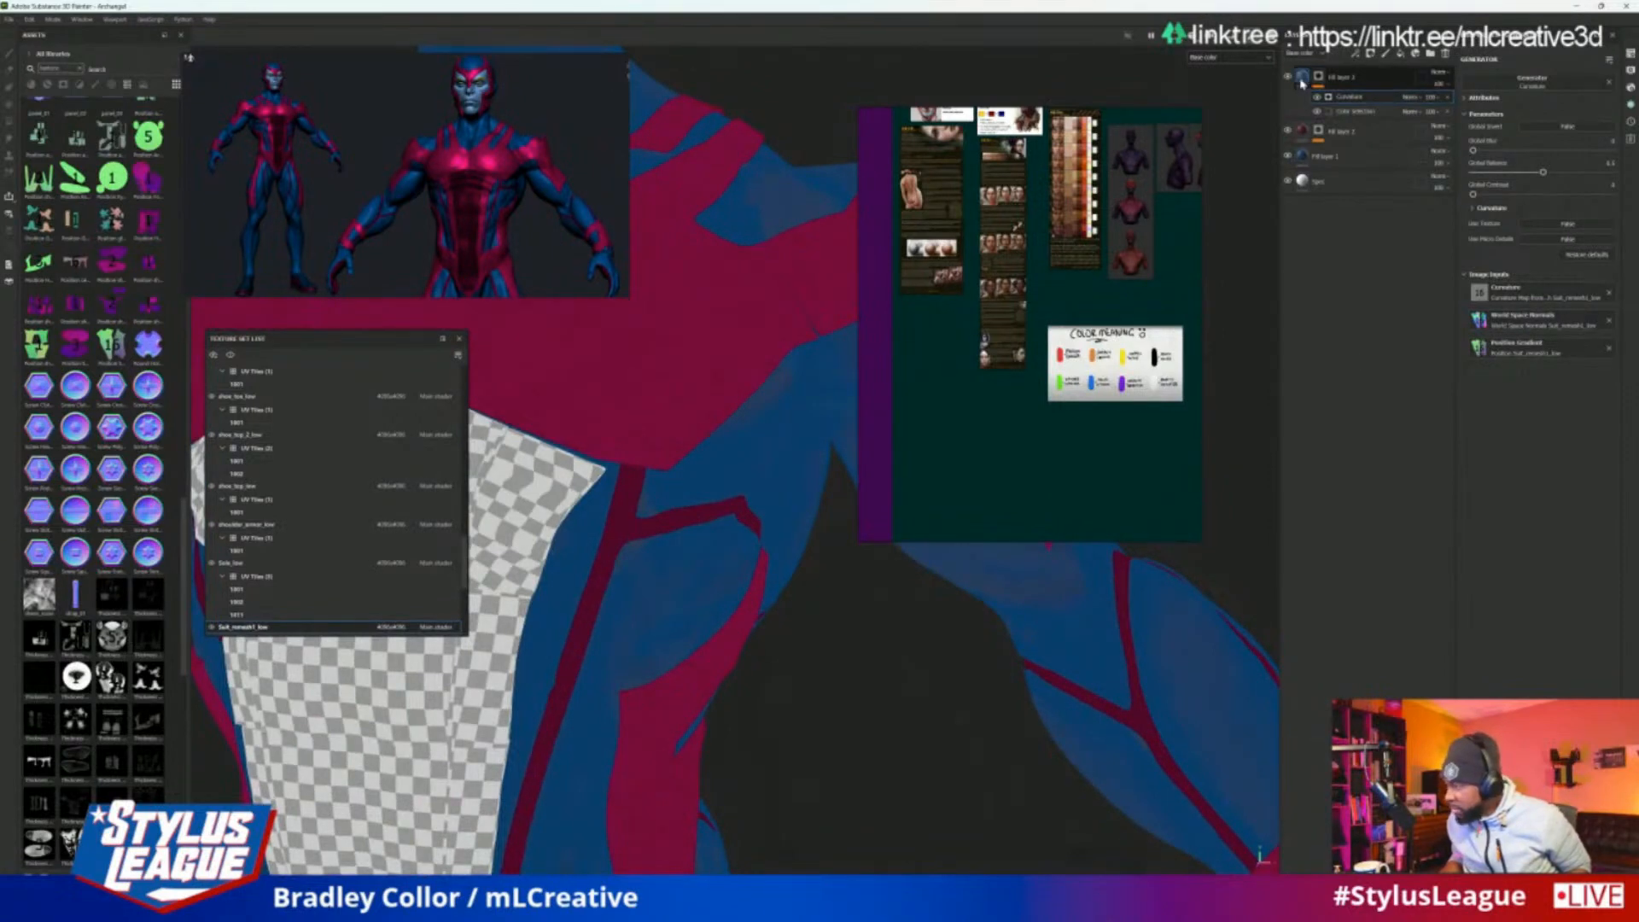
Set the top fill layer's base color to bright red to reveal the curvature mask on the blue areas
click(1304, 78)
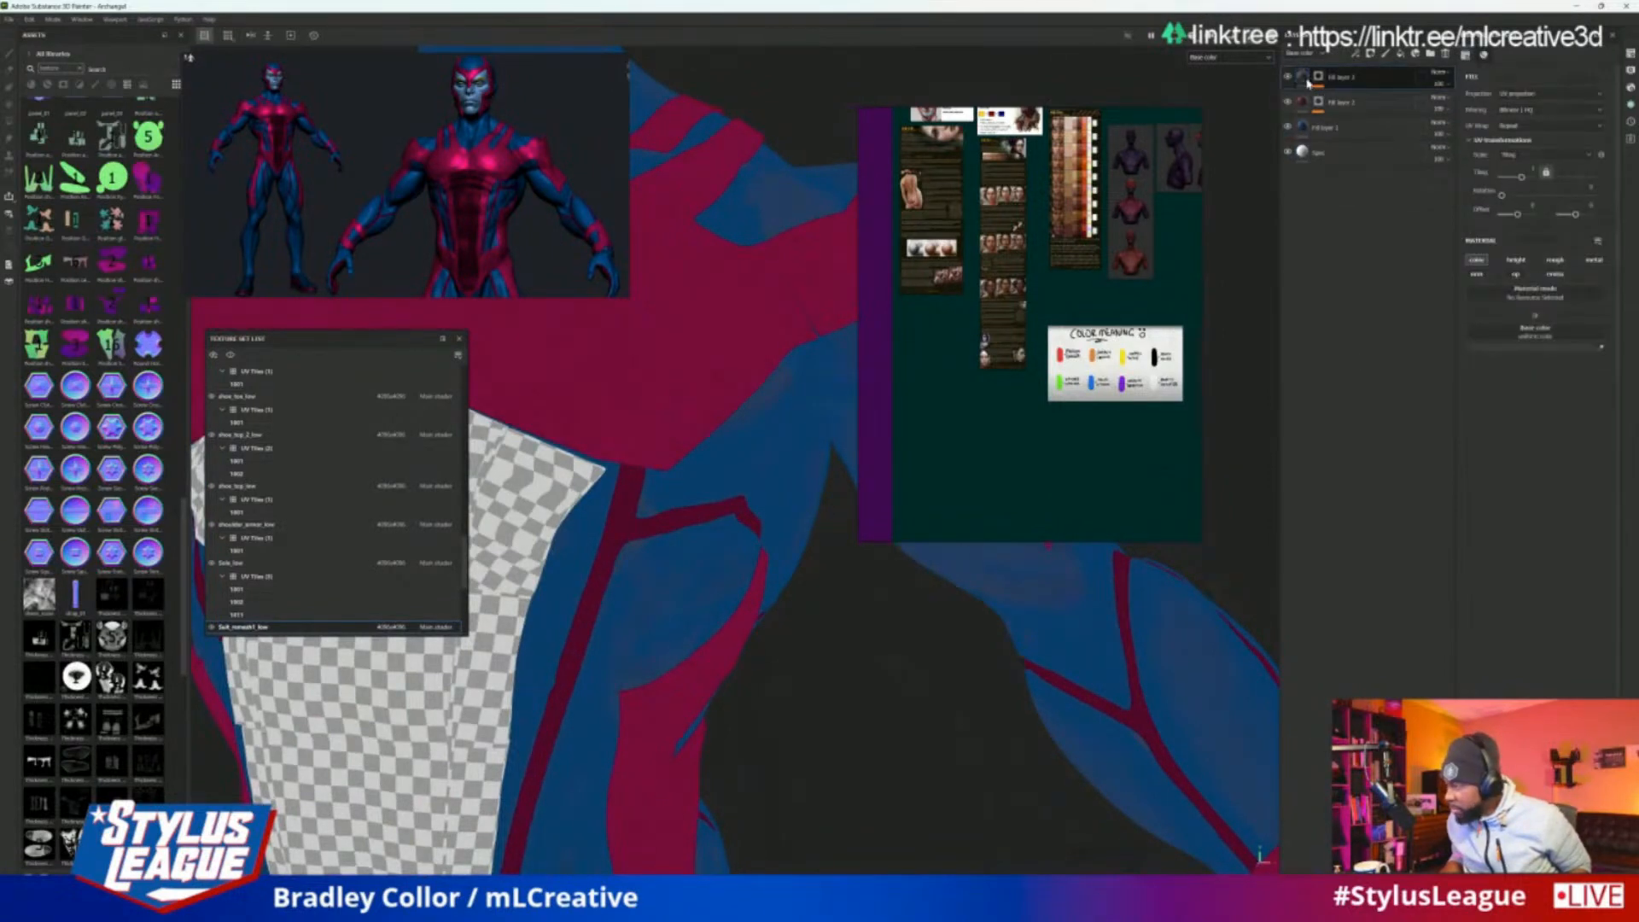
click(1548, 351)
click(1499, 434)
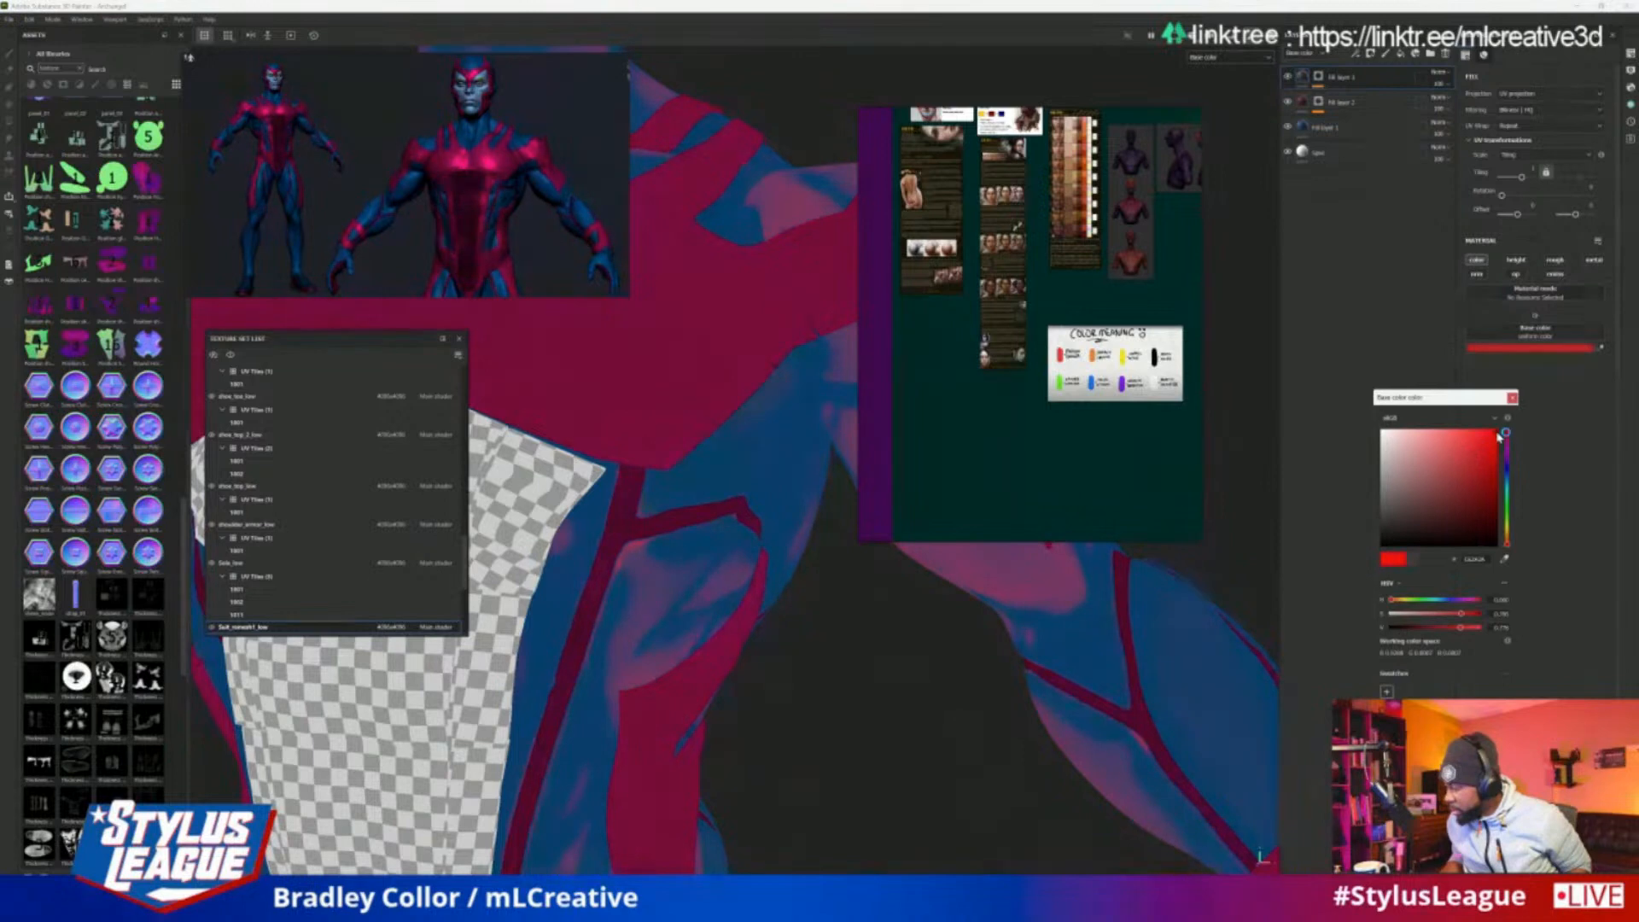
click(1511, 398)
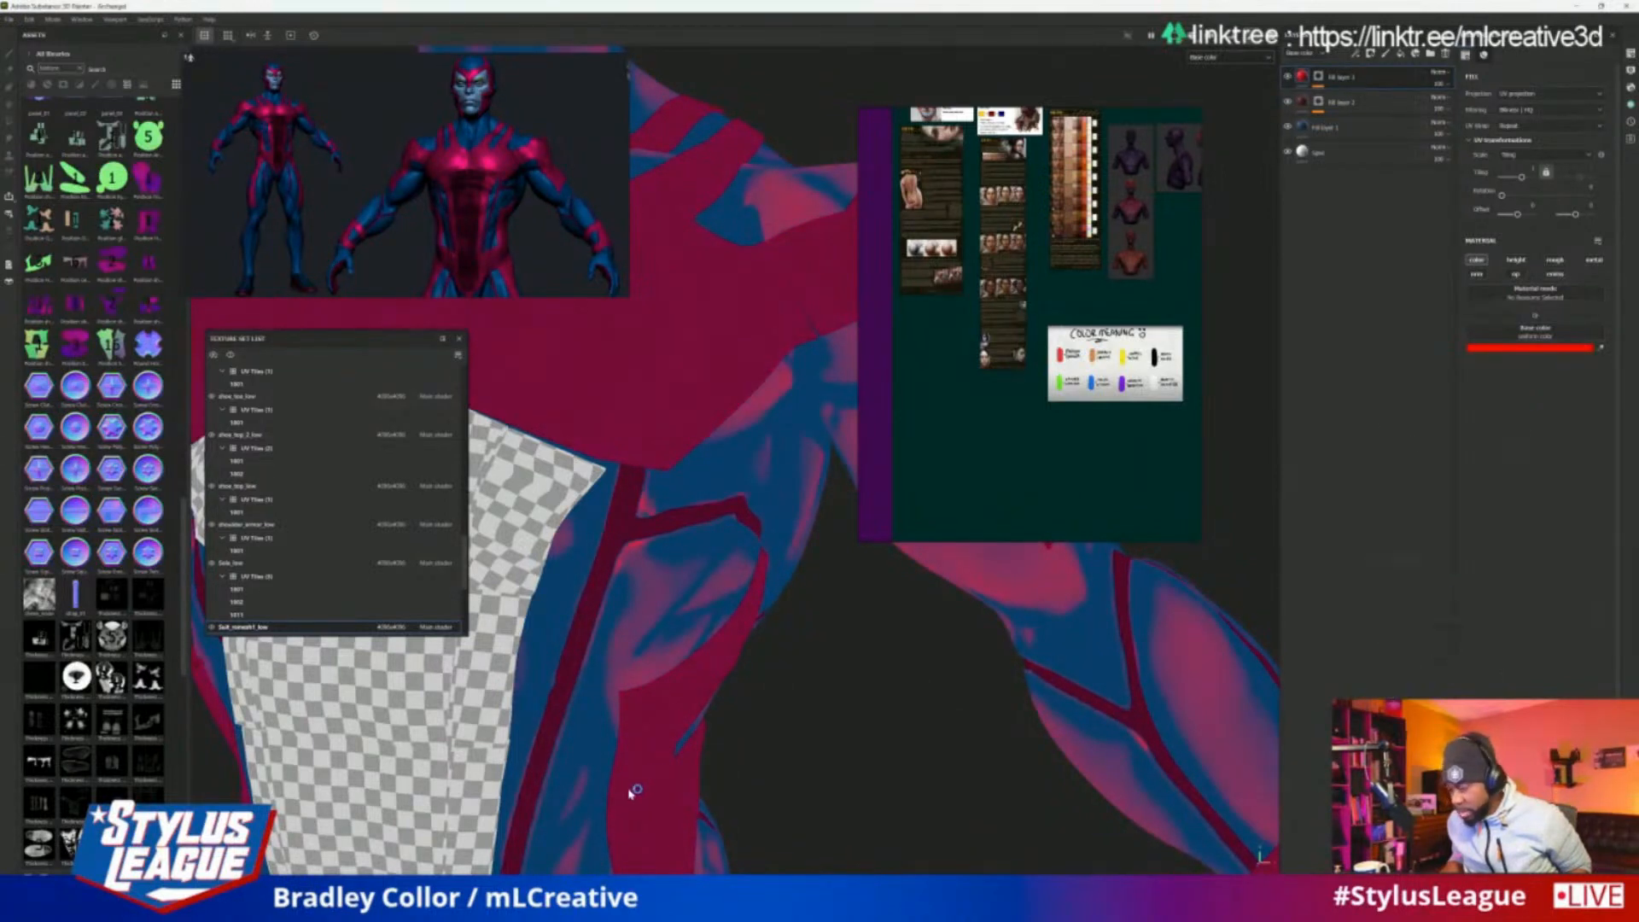
alt+drag(633, 792, 835, 649)
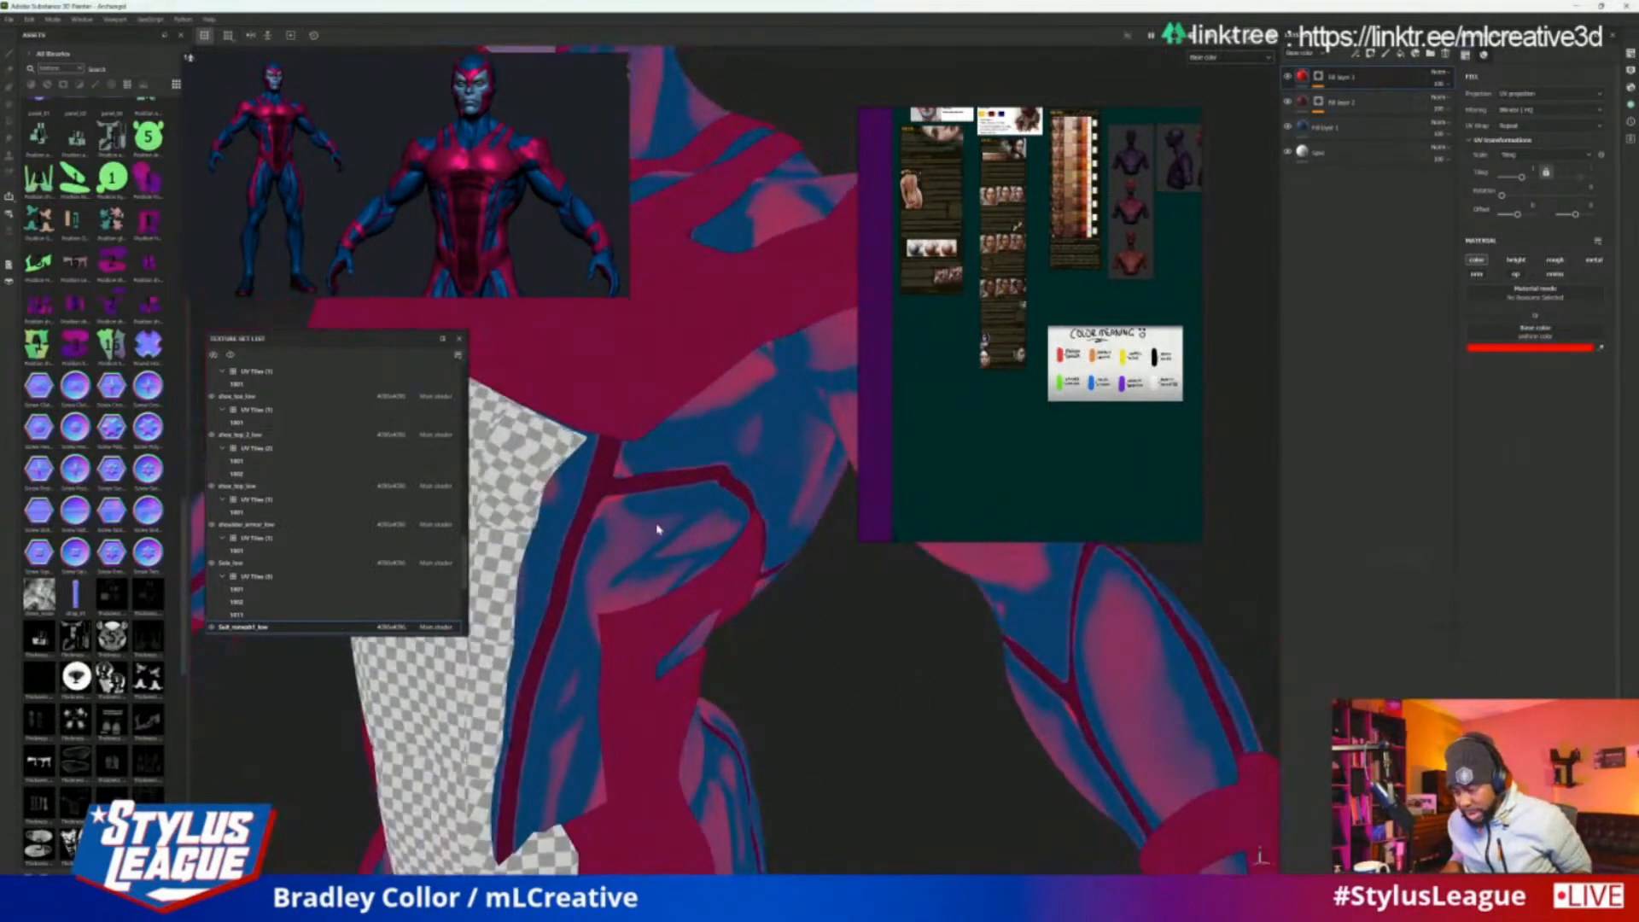
Set the mode of the Curvature generator in the top fill layer's mask to Cavities
click(1318, 77)
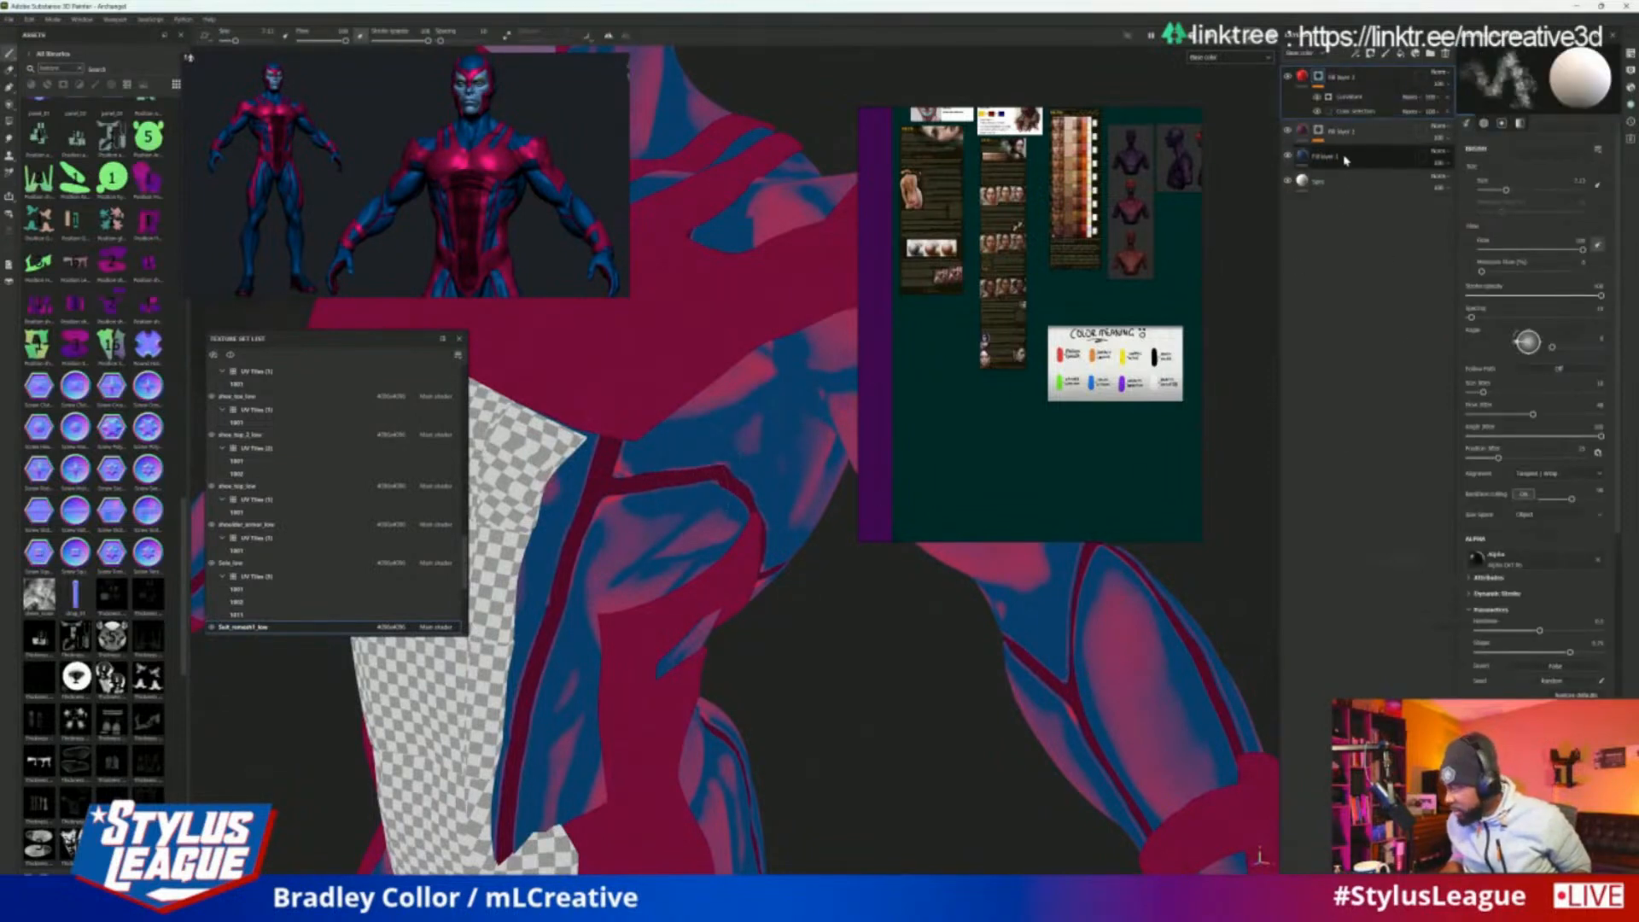
click(1370, 110)
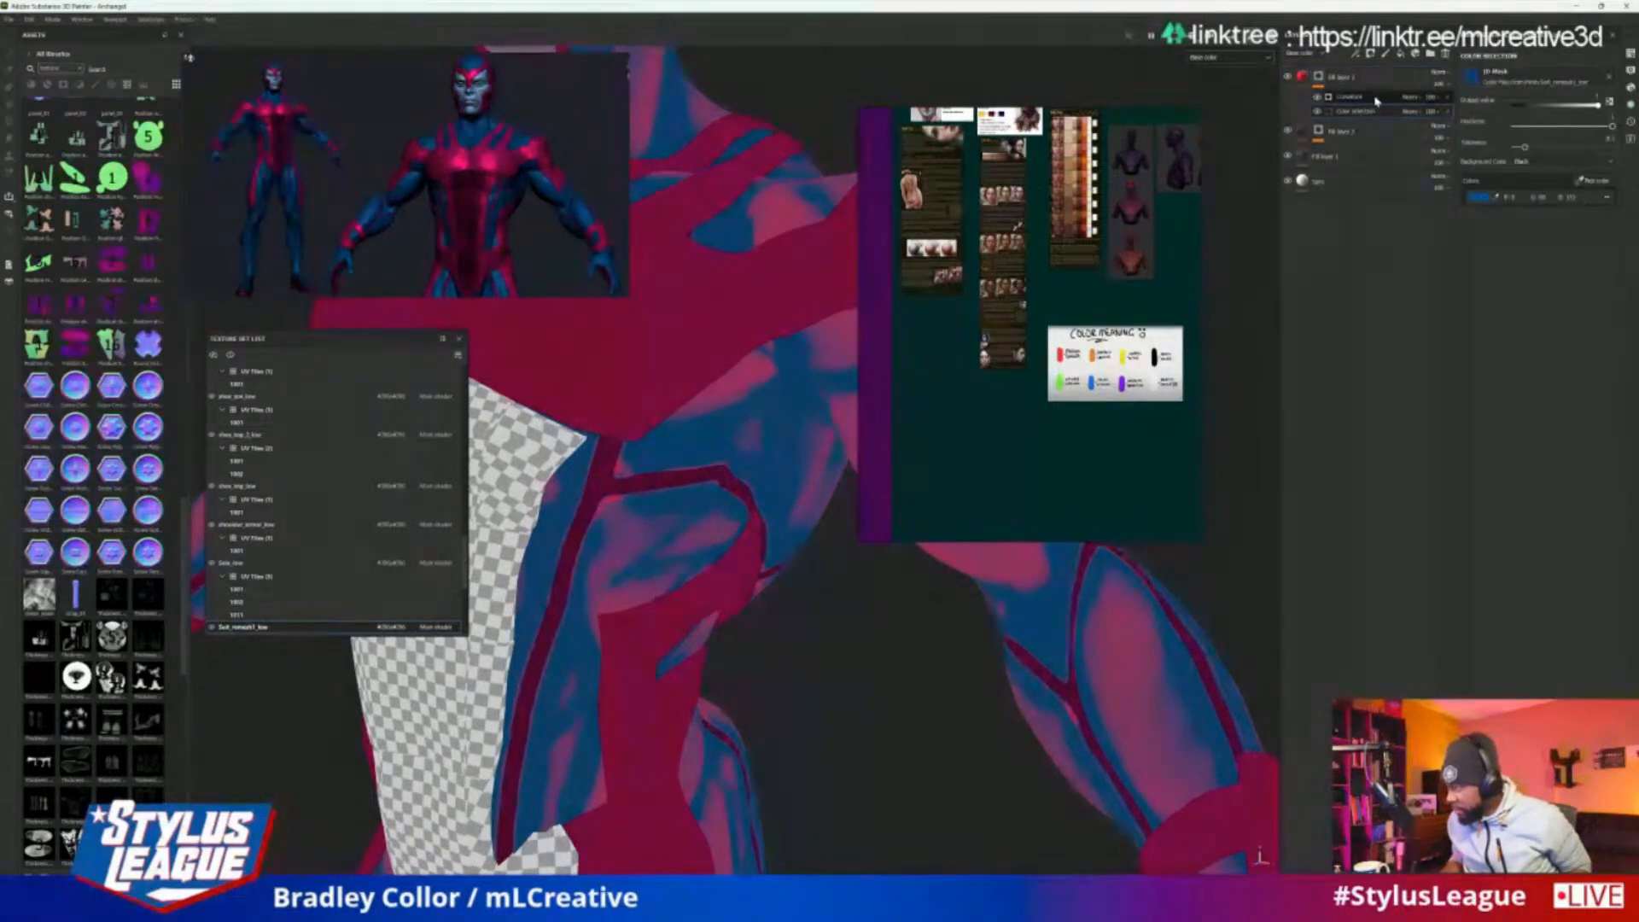
click(1376, 100)
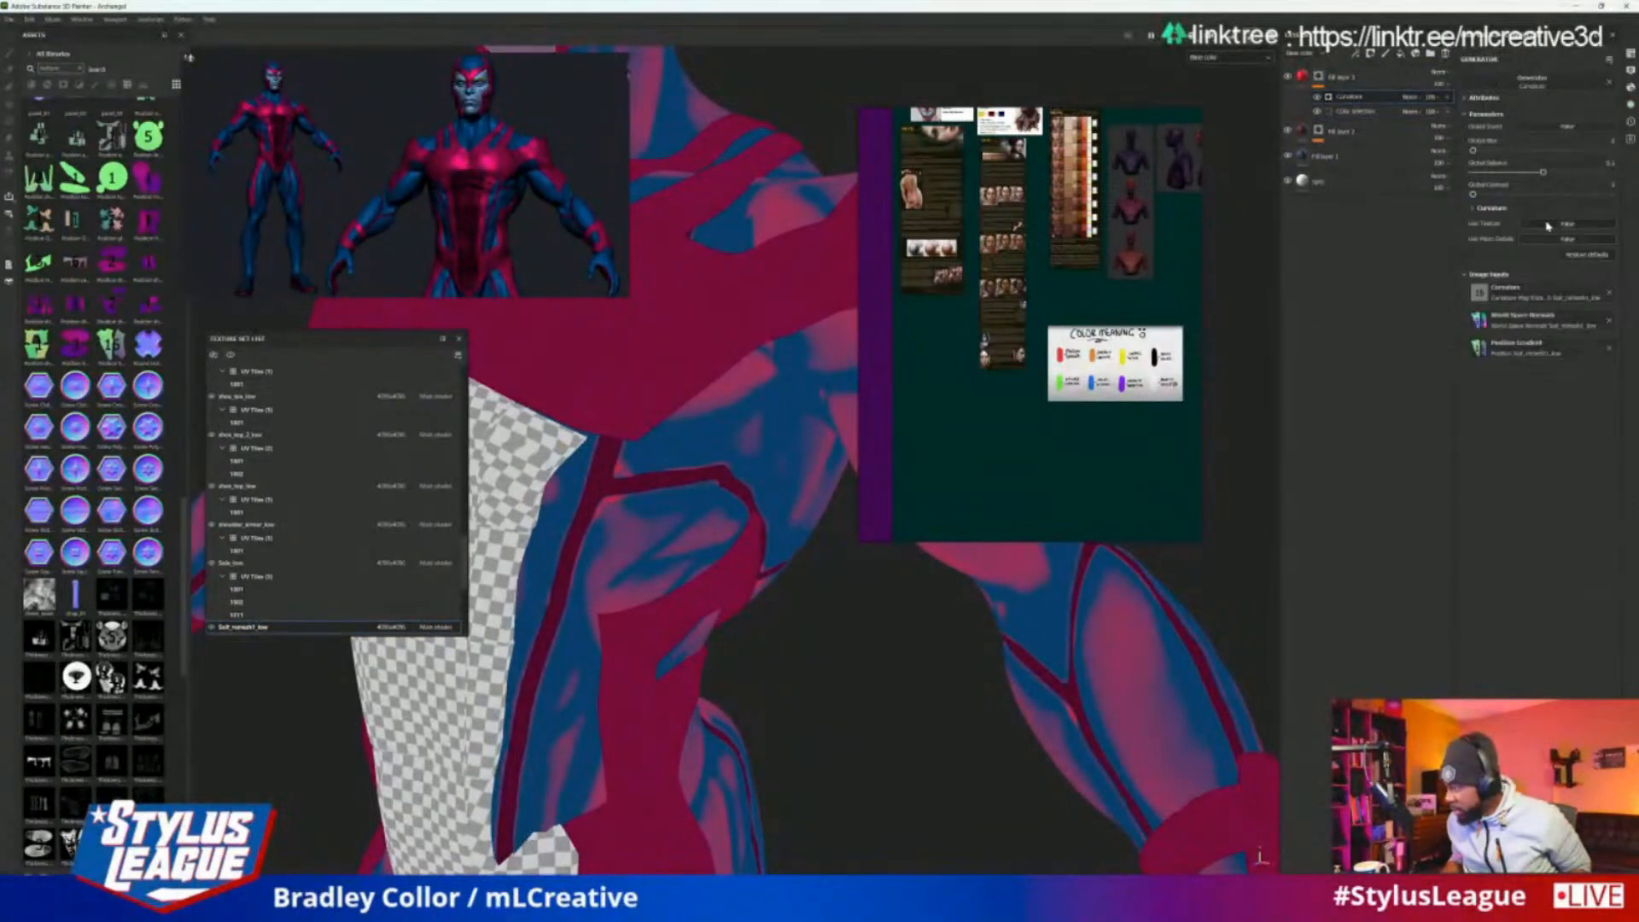
click(1472, 209)
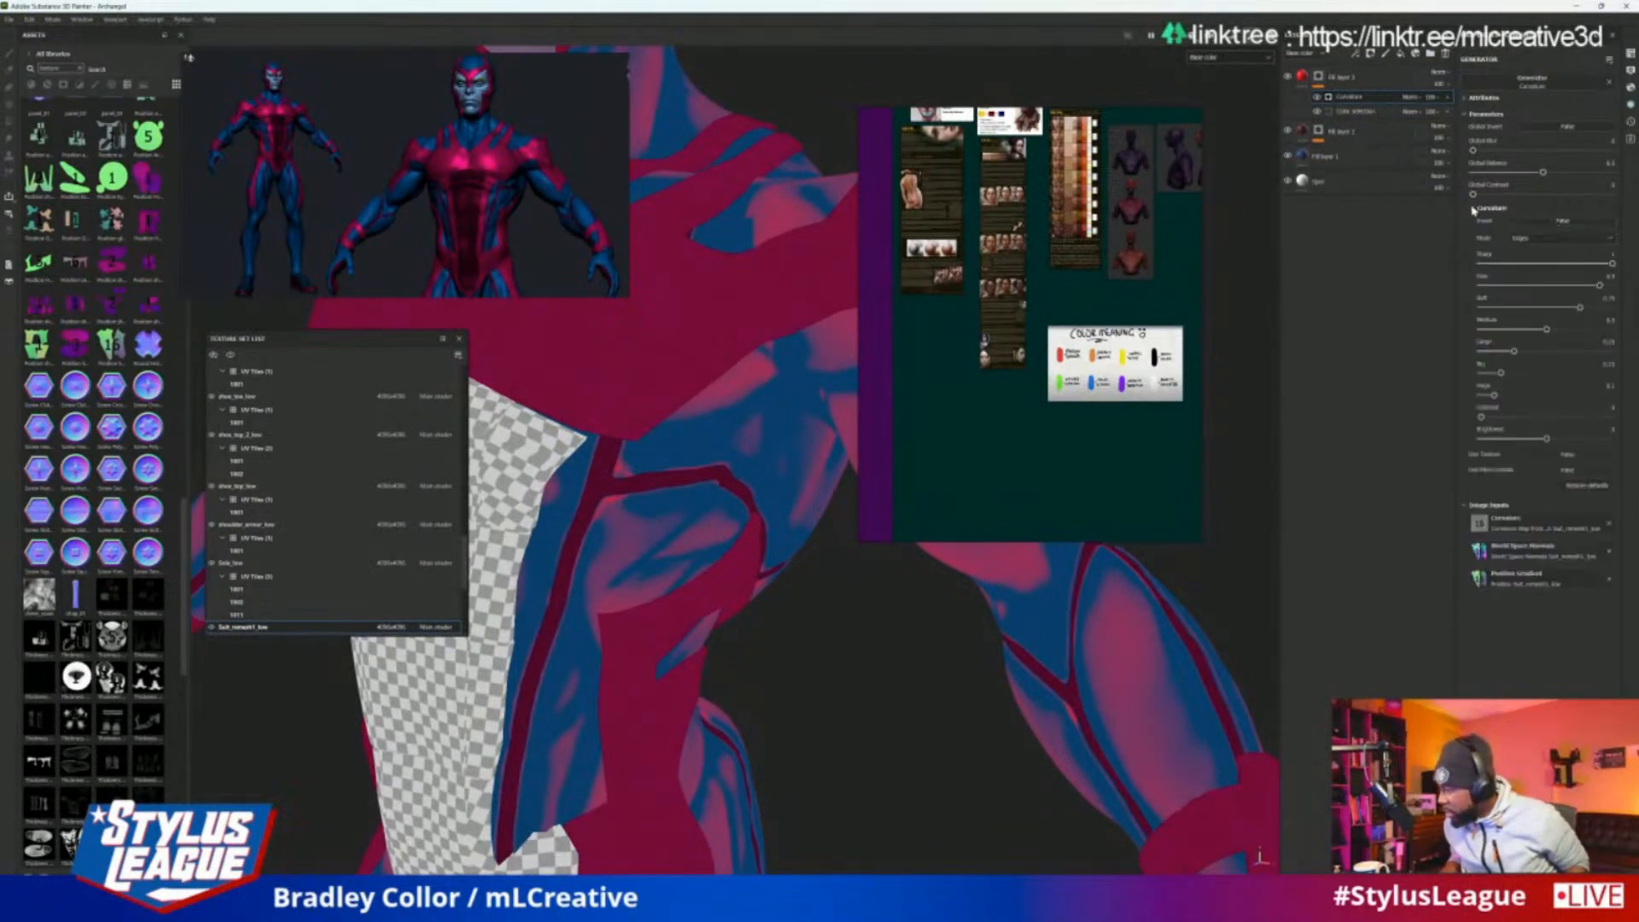
click(1548, 239)
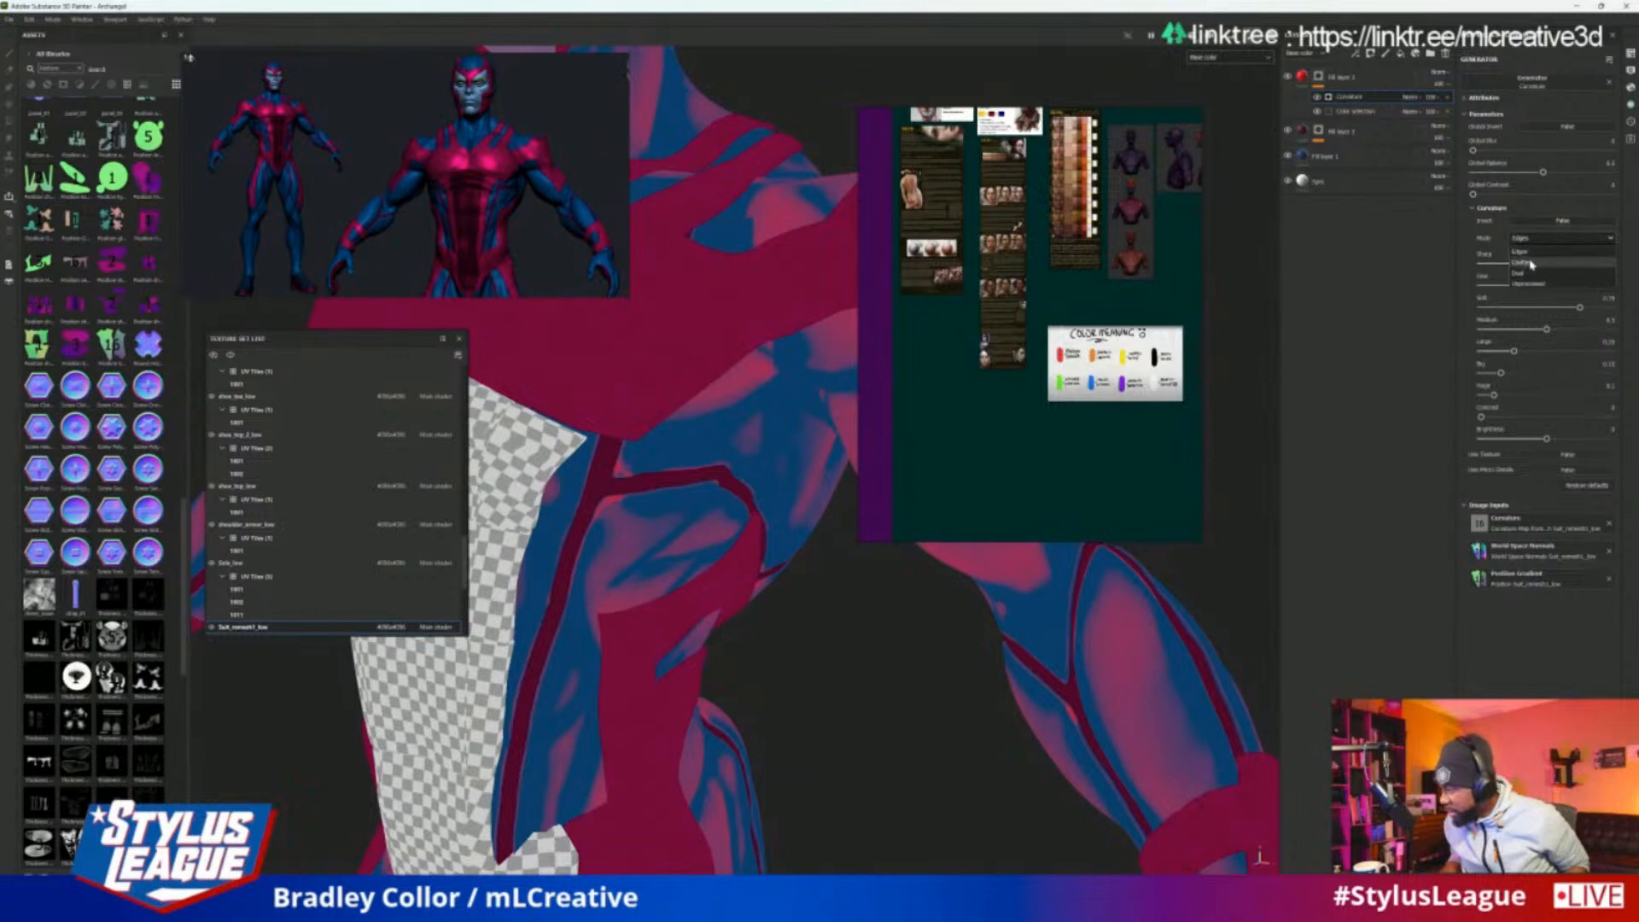
click(1532, 264)
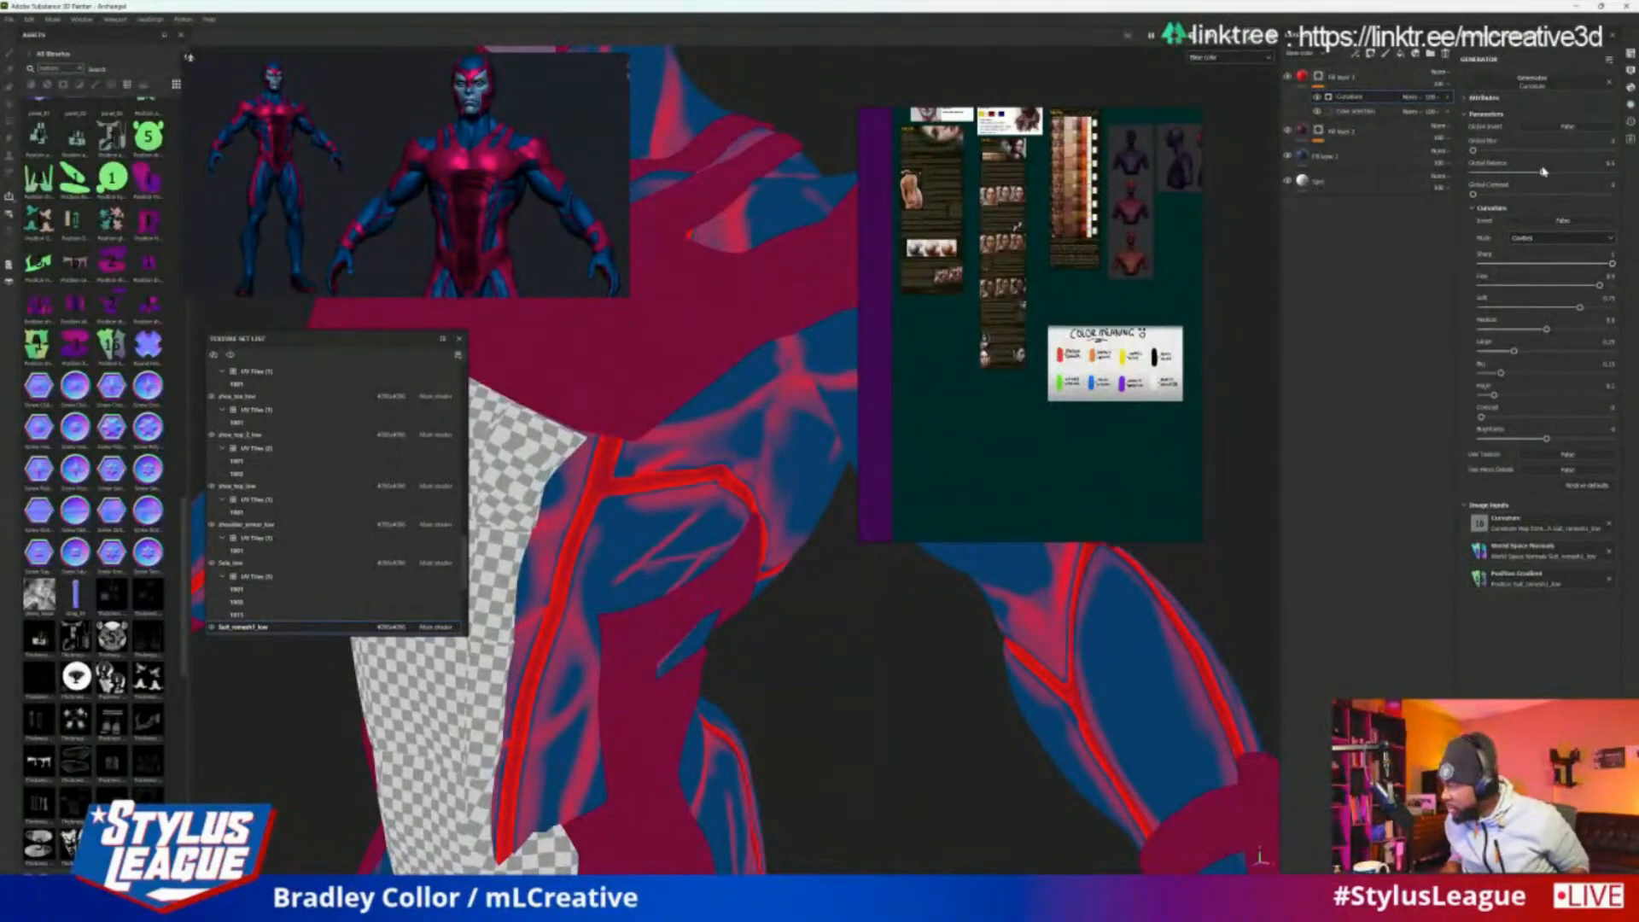
Lower the Curvature generator's global balance and raise its global blur slightly to thin and soften the cavity lines
drag(1542, 173, 1531, 177)
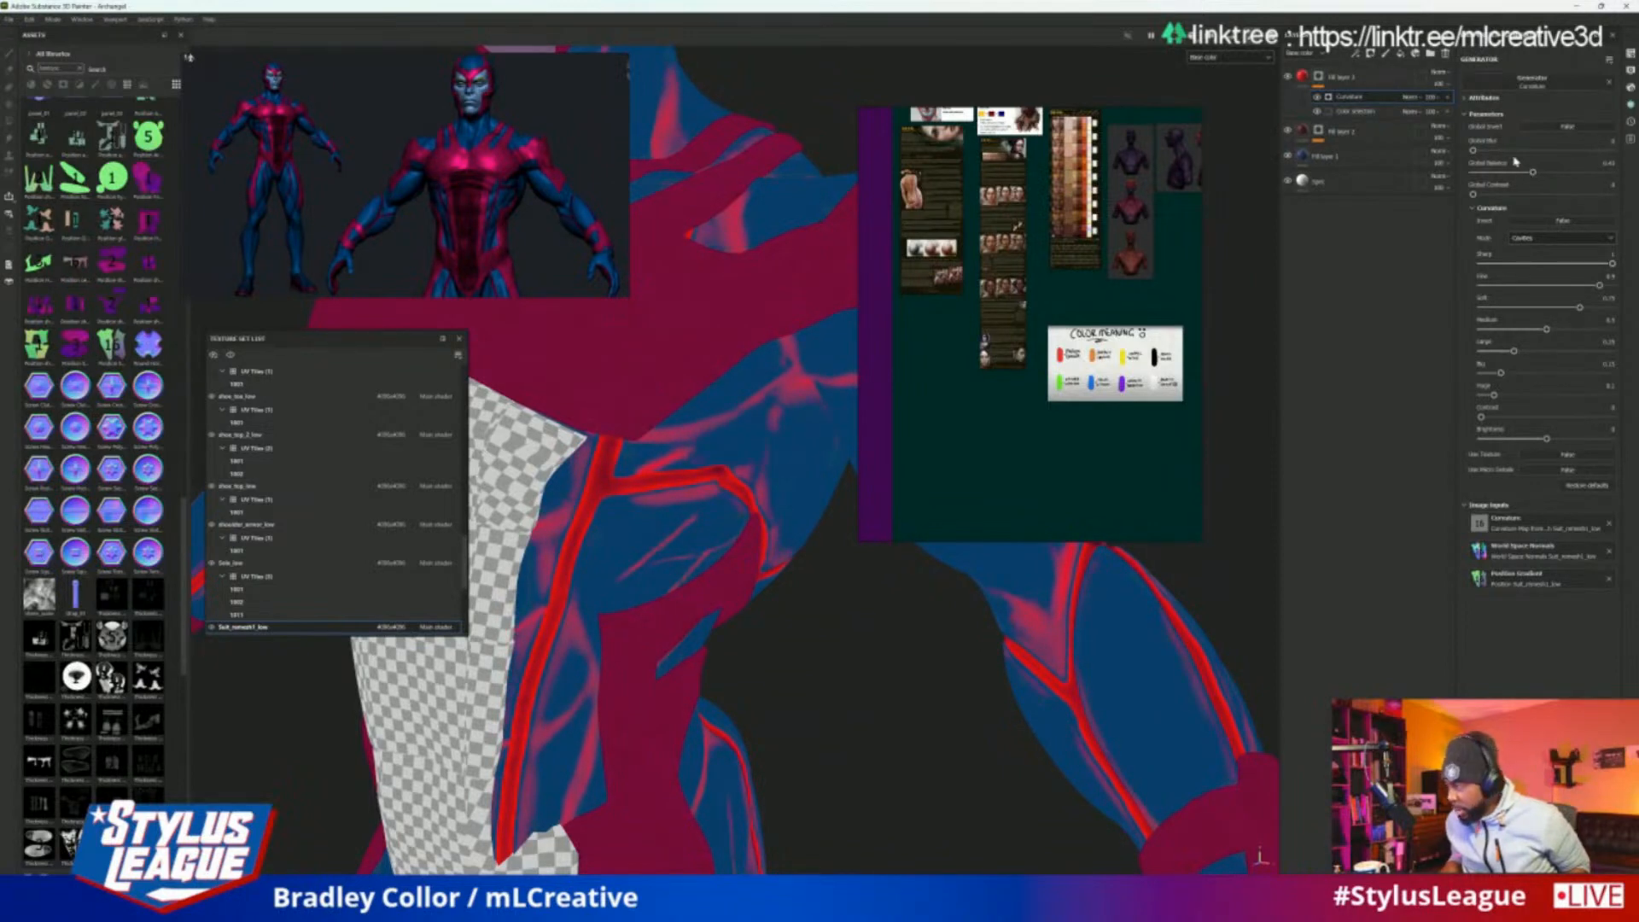
drag(1479, 151, 1482, 151)
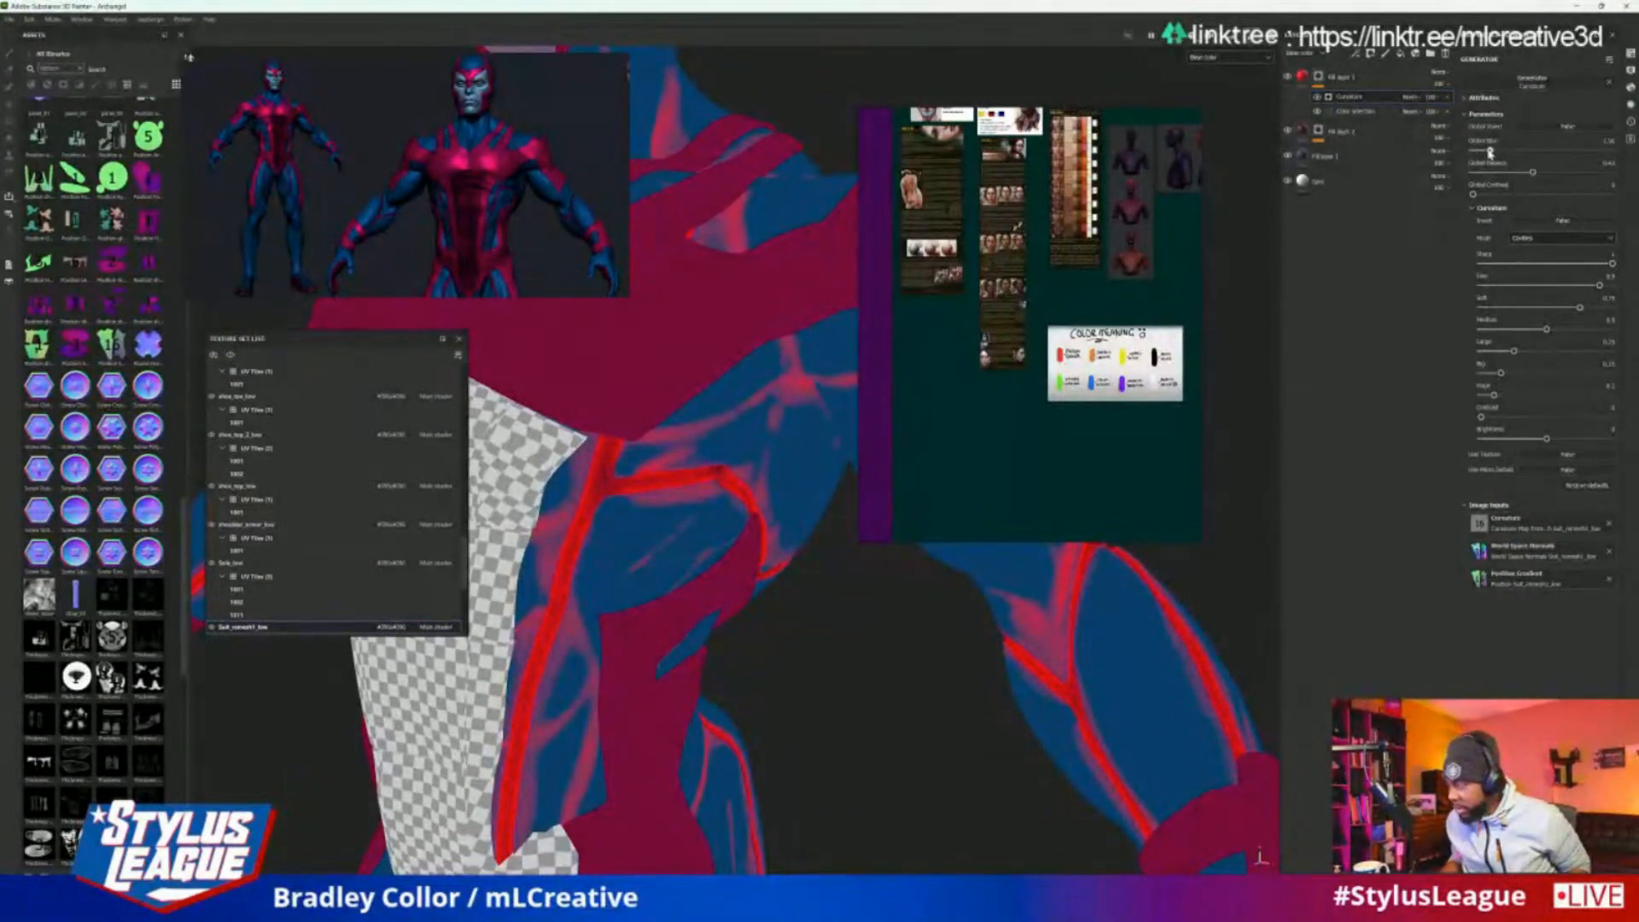
Raise the Curvature generator's global contrast slightly to tighten the cavity mask on the suit
alt+right_drag(820, 564, 794, 632)
alt+middle_drag(836, 529, 770, 686)
alt+drag(732, 716, 809, 698)
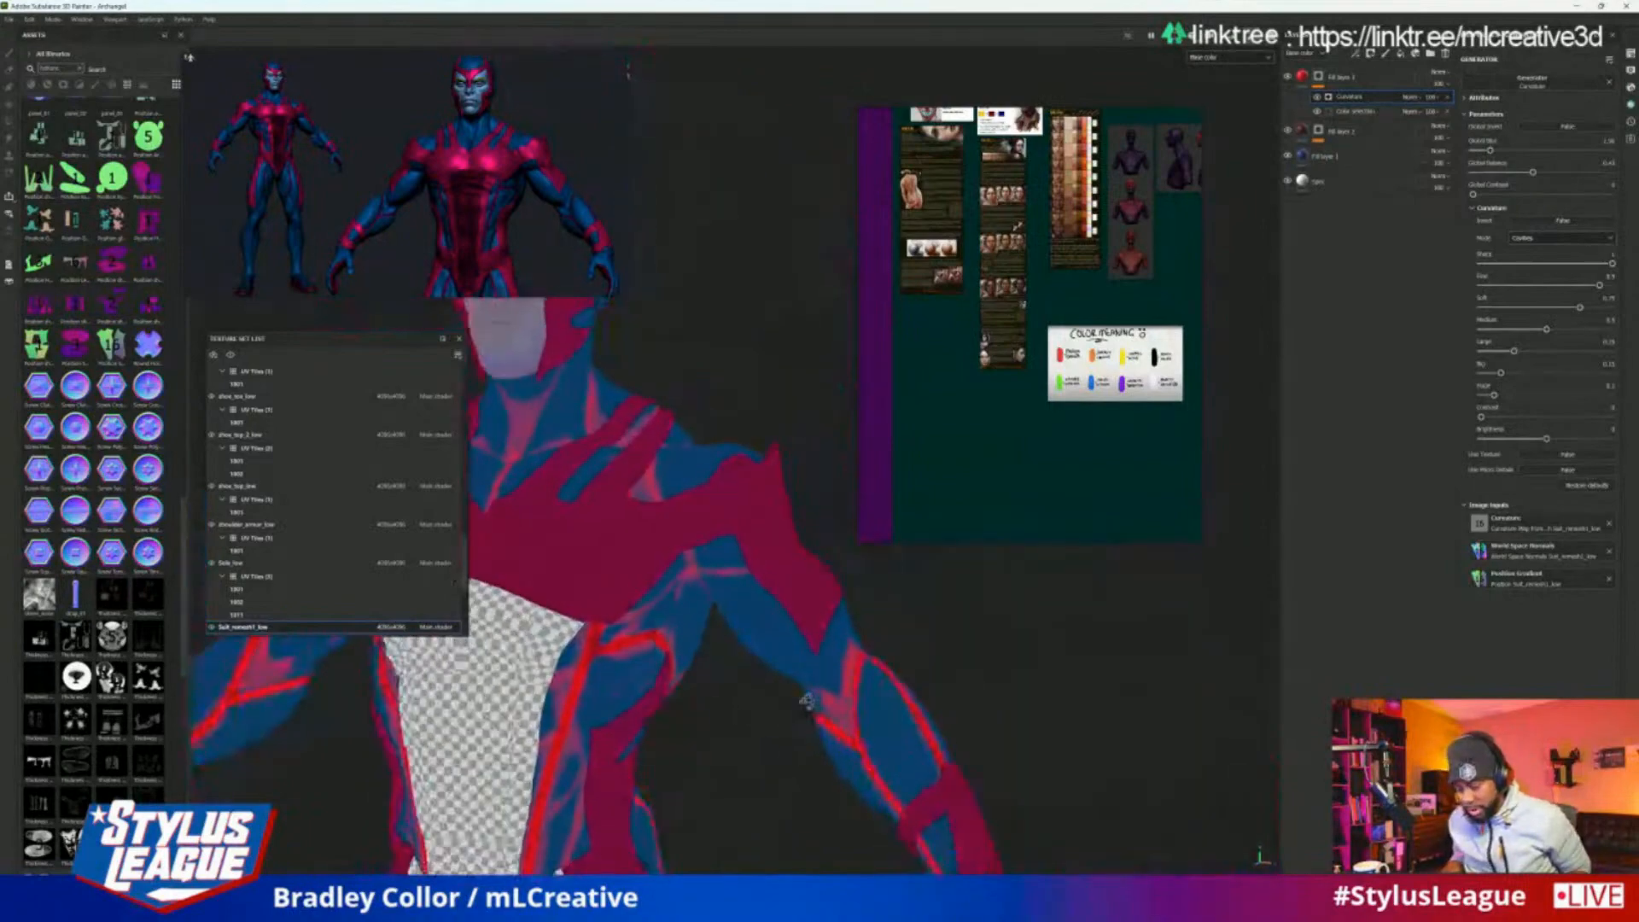
alt+middle_drag(809, 702, 925, 481)
alt+right_drag(919, 496, 897, 695)
mouse_move(896, 696)
alt+mouse_down()
mouse_move(862, 693)
mouse_move(929, 692)
alt+mouse_up()
alt+right_drag(929, 691, 949, 715)
alt+middle_drag(949, 715, 817, 513)
alt+right_drag(817, 519, 881, 688)
alt+middle_drag(882, 688, 839, 780)
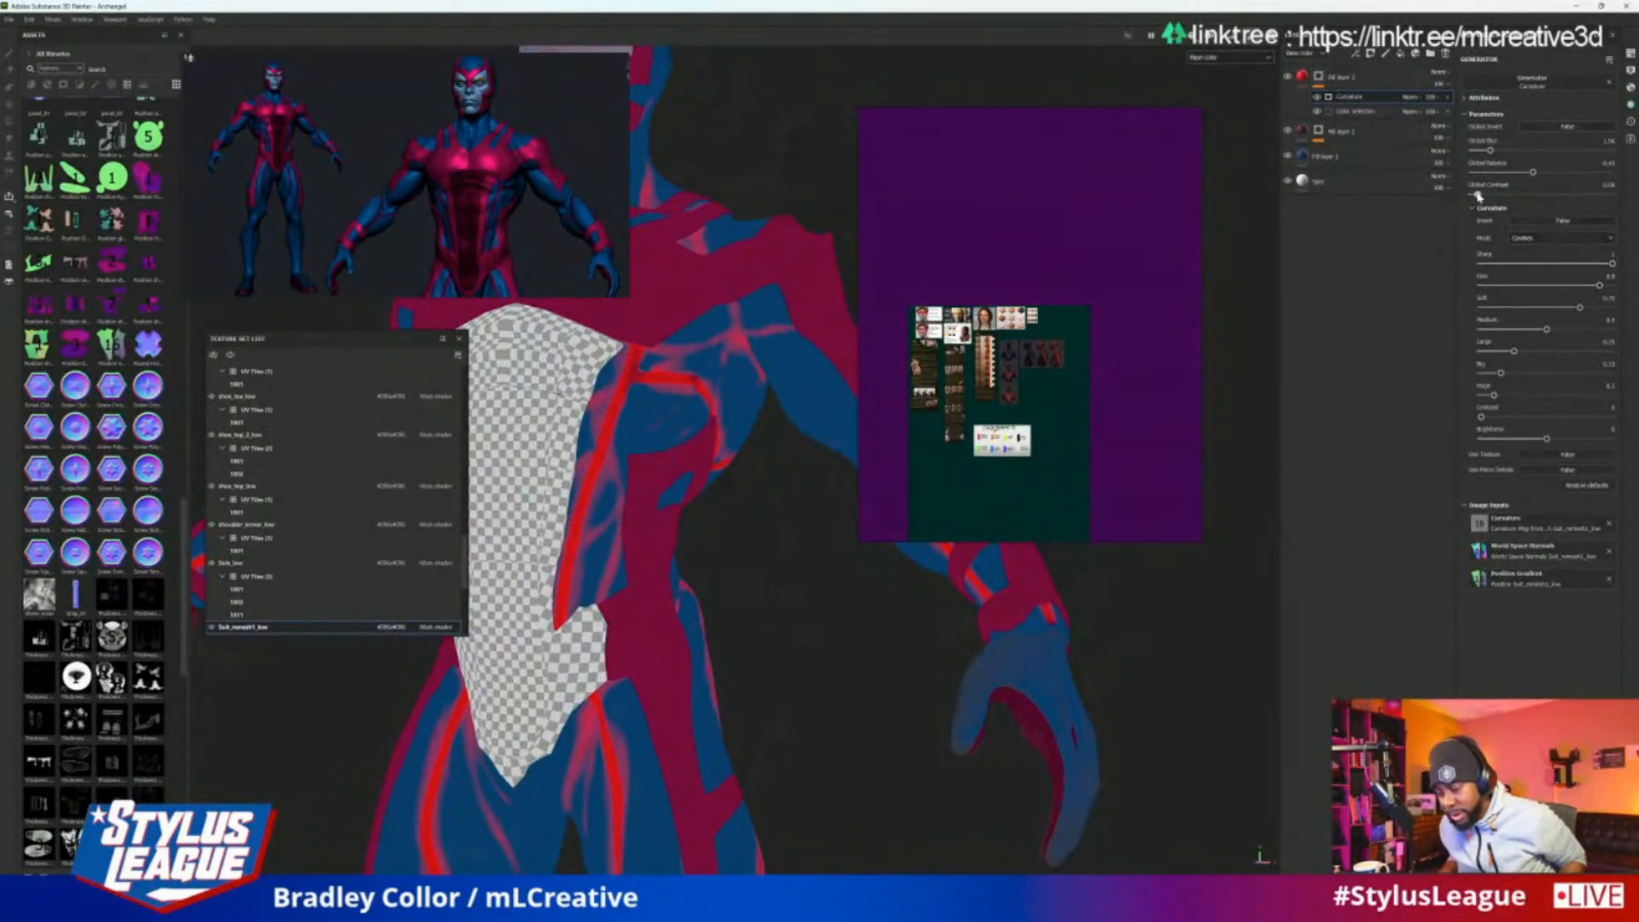
drag(1483, 197, 1487, 197)
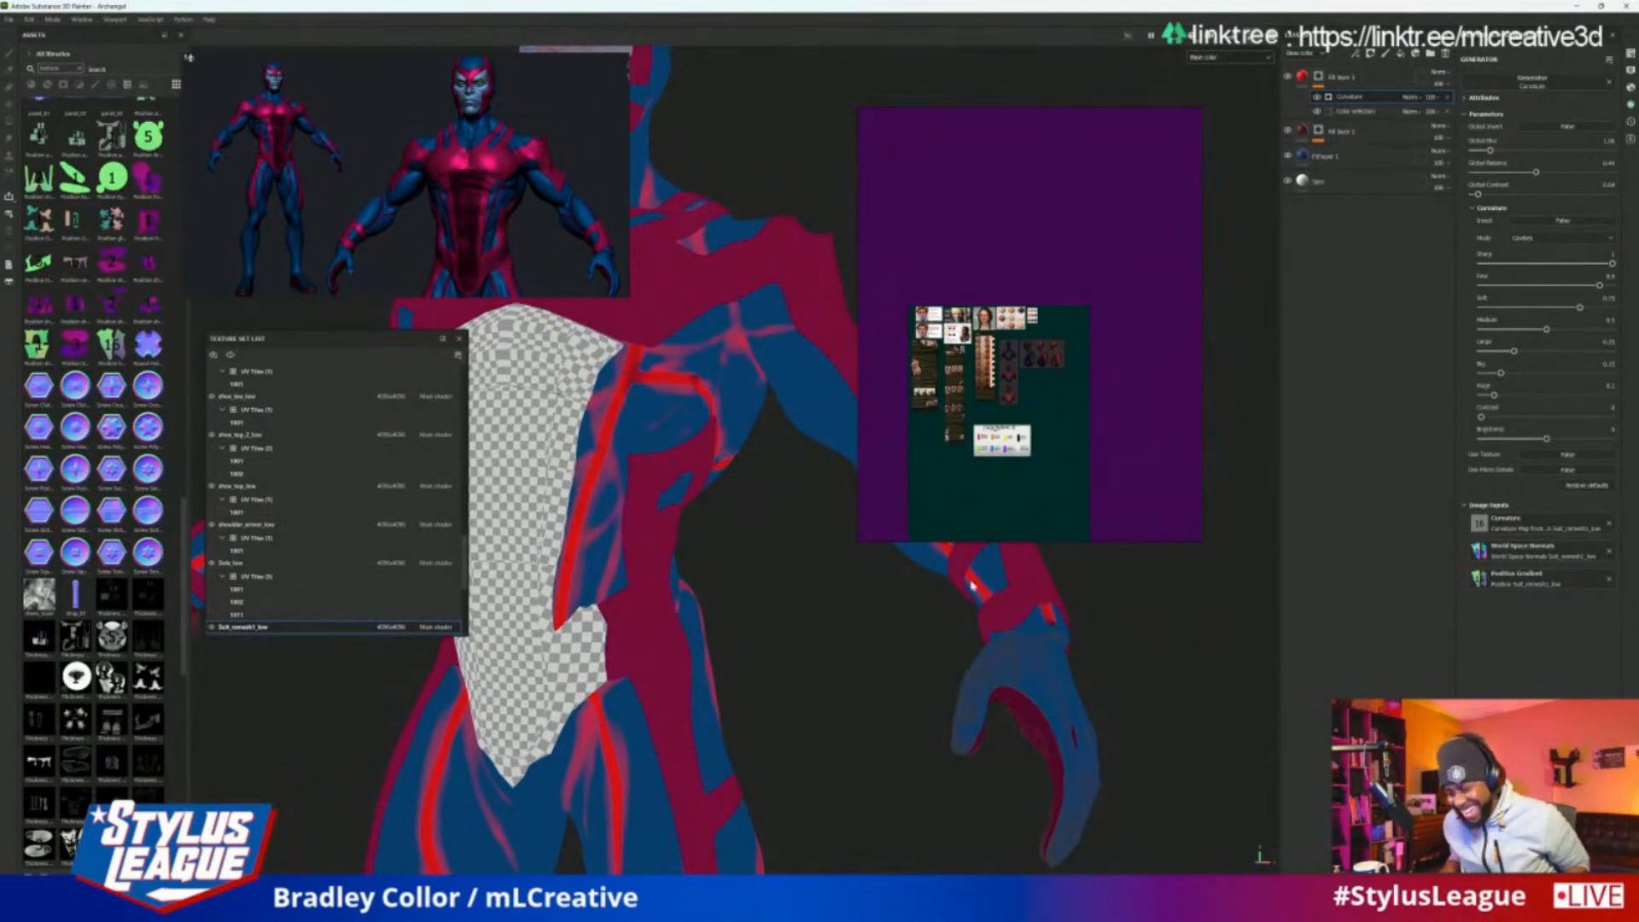
Examine the red cavity mask on the hero's torso, arms and legs from the front and side
alt+right_drag(971, 585, 816, 674)
alt+middle_drag(816, 673, 820, 747)
alt+drag(988, 640, 1097, 635)
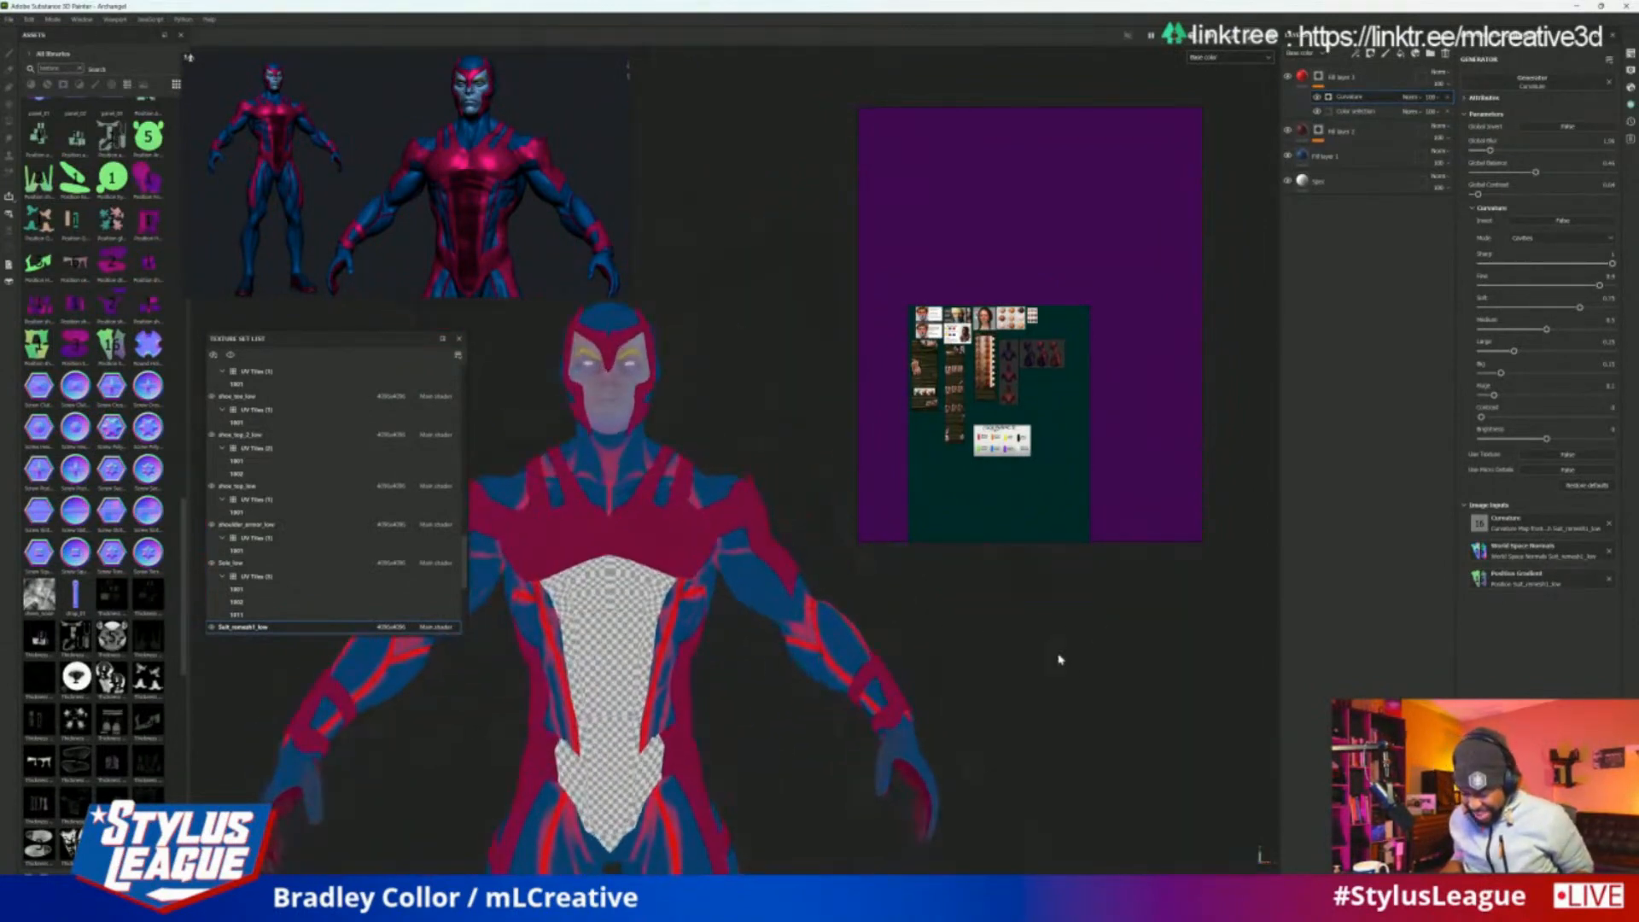
alt+right_drag(1058, 659, 1124, 622)
alt+middle_drag(1123, 622, 1119, 772)
alt+right_drag(1119, 772, 1126, 742)
alt+drag(1126, 742, 923, 746)
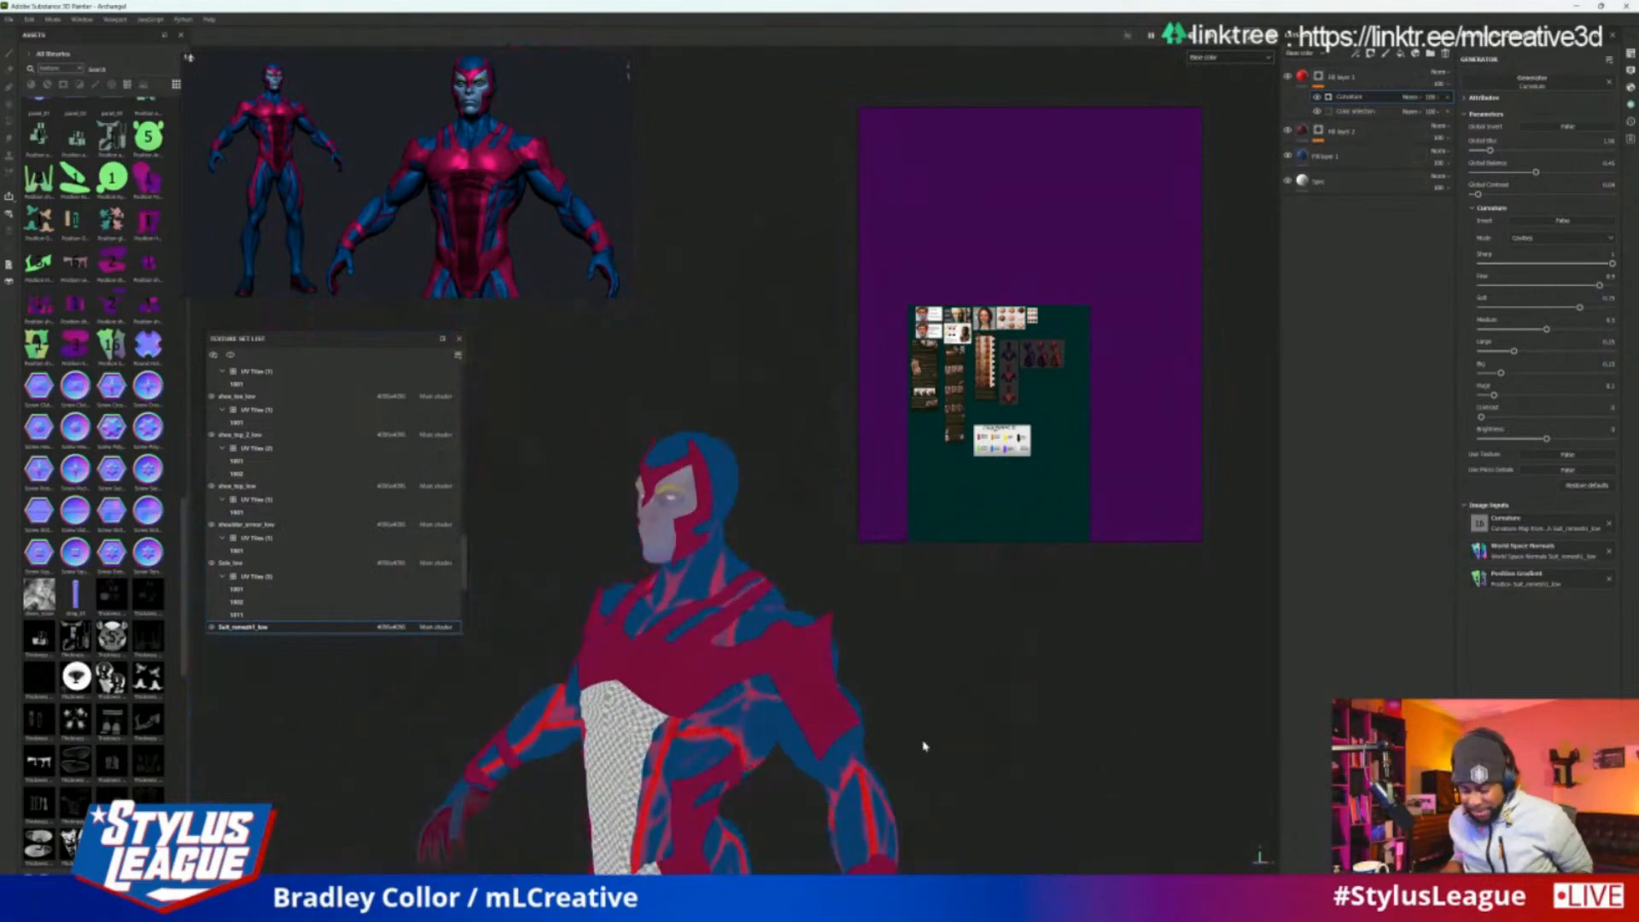
alt+right_drag(923, 746, 1024, 621)
alt+drag(1025, 620, 1193, 657)
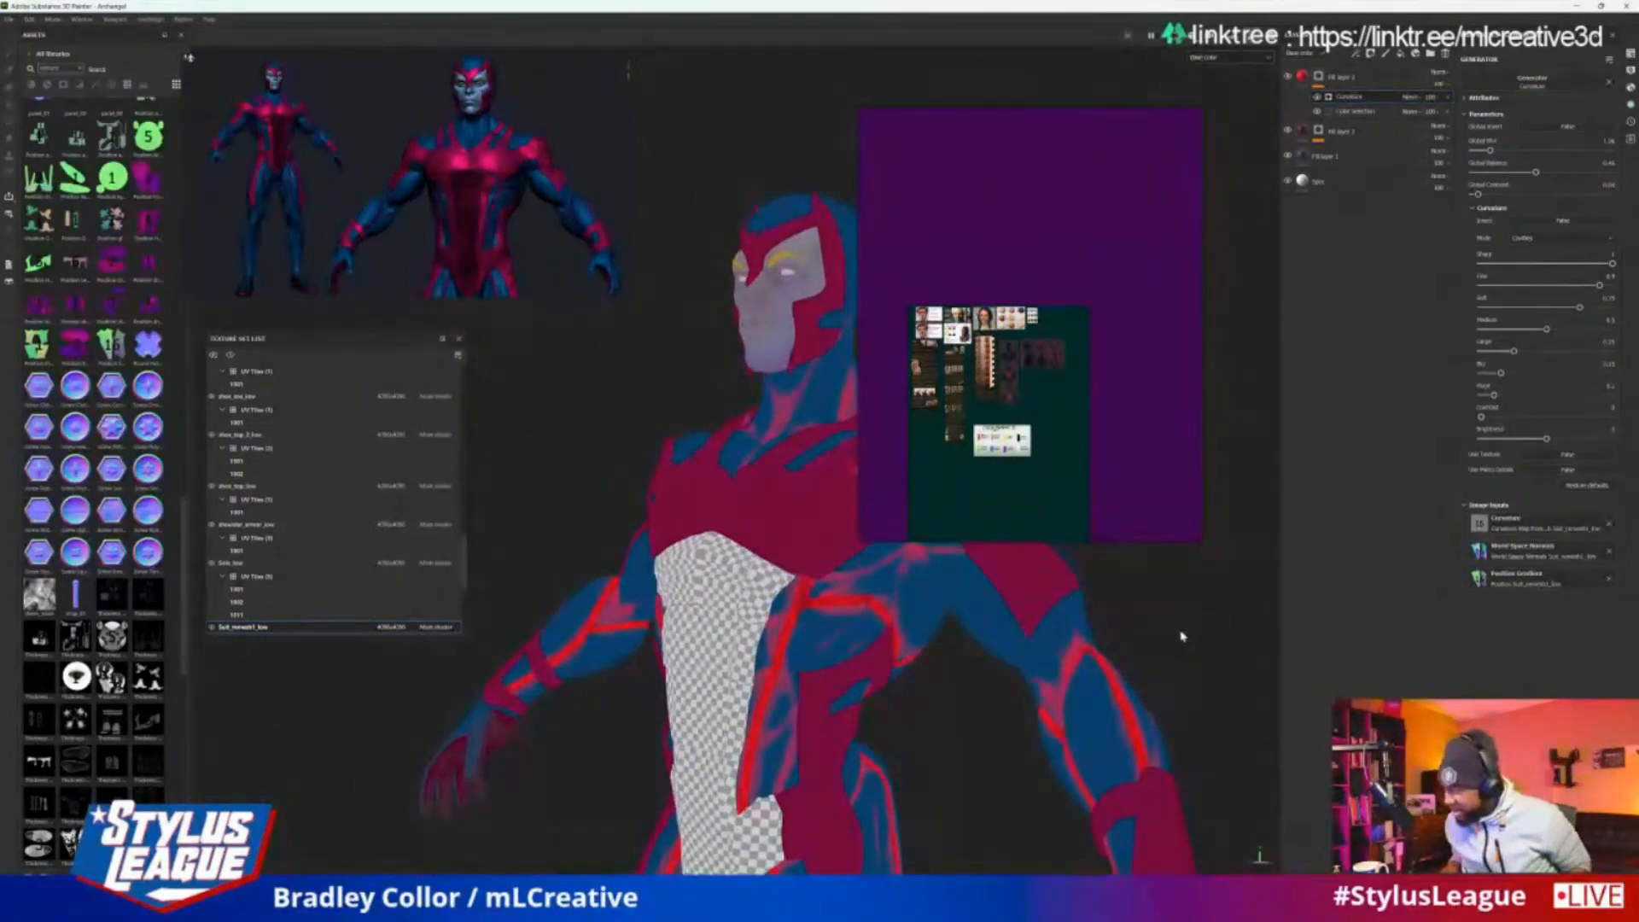
alt+middle_drag(1183, 491, 1207, 618)
alt+right_drag(1207, 618, 1105, 689)
alt+middle_drag(1105, 689, 1039, 469)
alt+right_drag(1120, 597, 1218, 465)
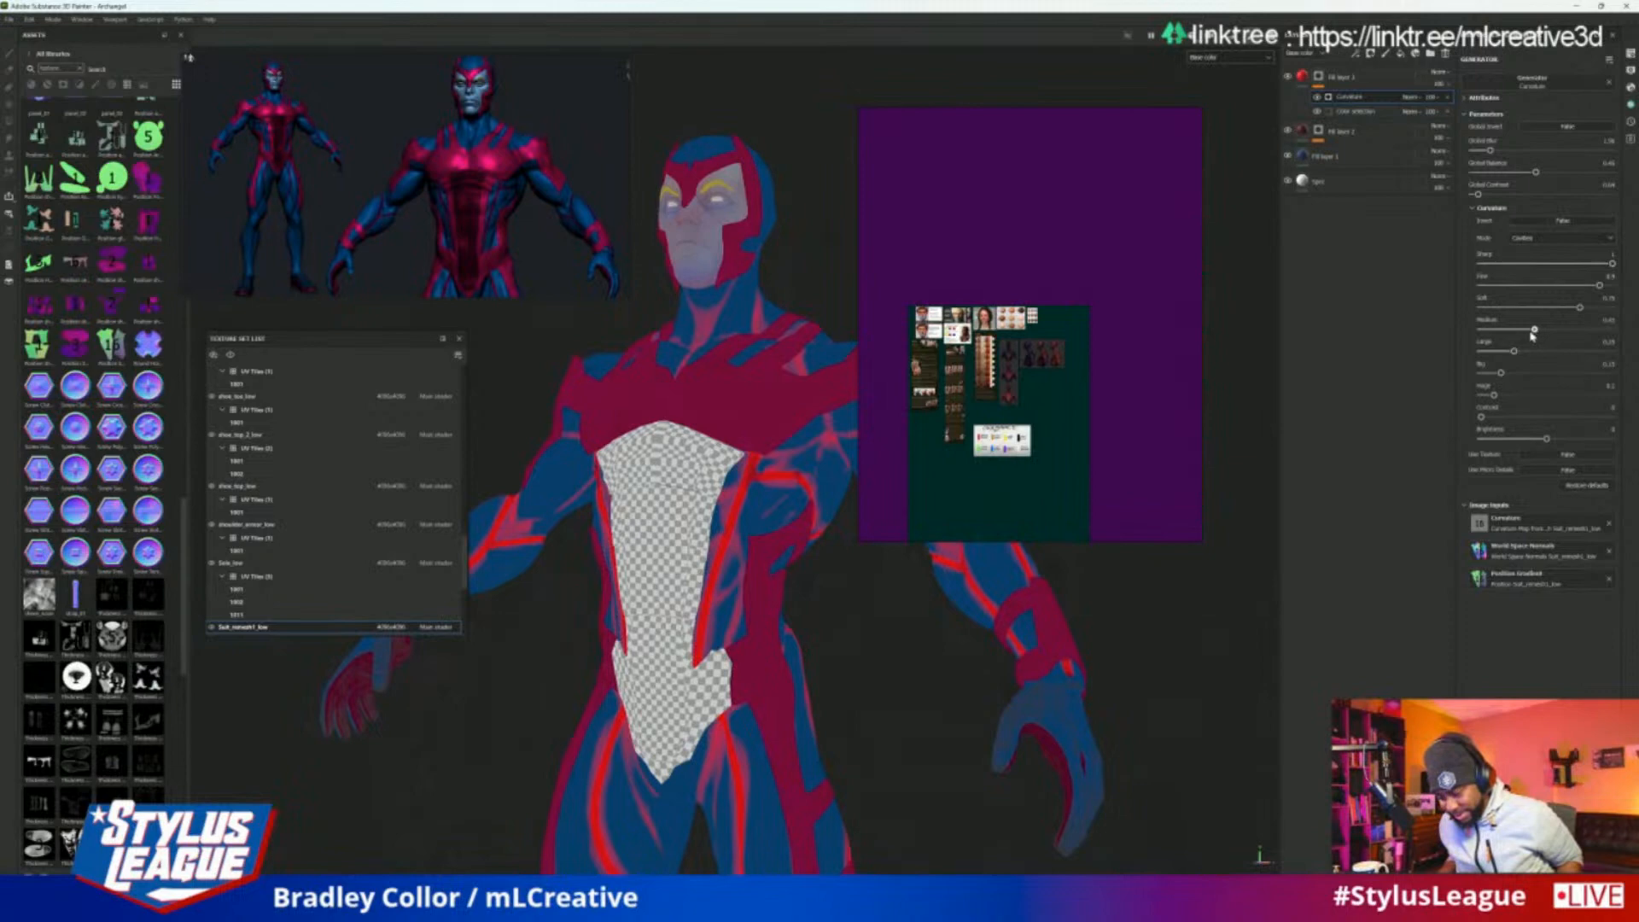
Reduce the Curvature generator's medium and soft detail, with soft at about 0.4, and raise the global contrast slightly
drag(1532, 332, 1546, 333)
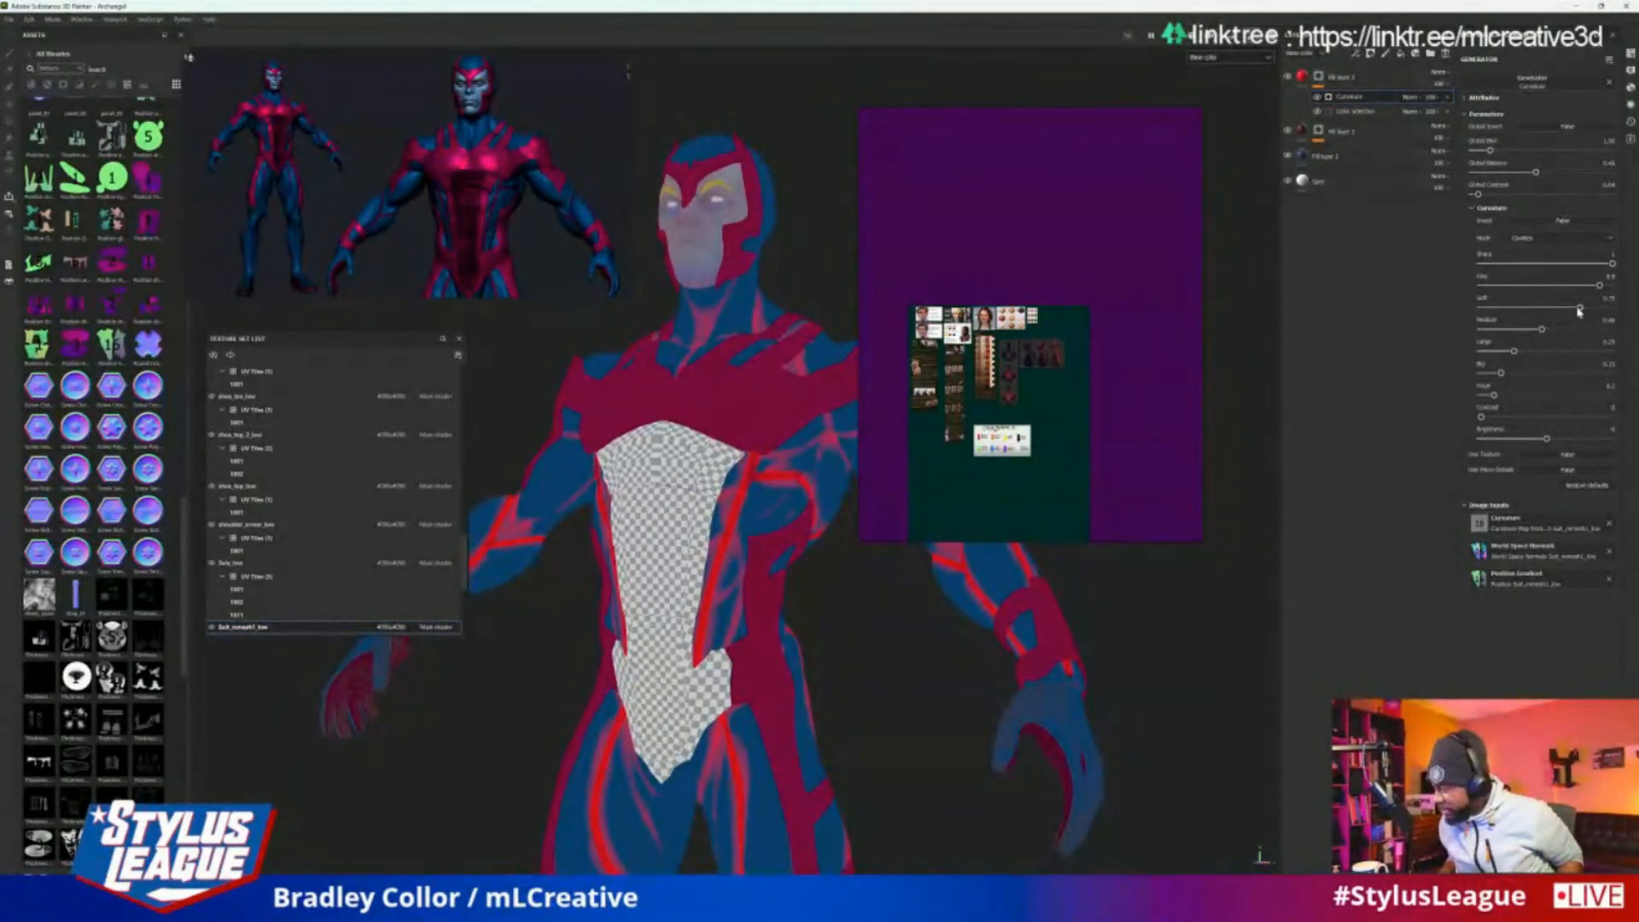
drag(1566, 309, 1555, 309)
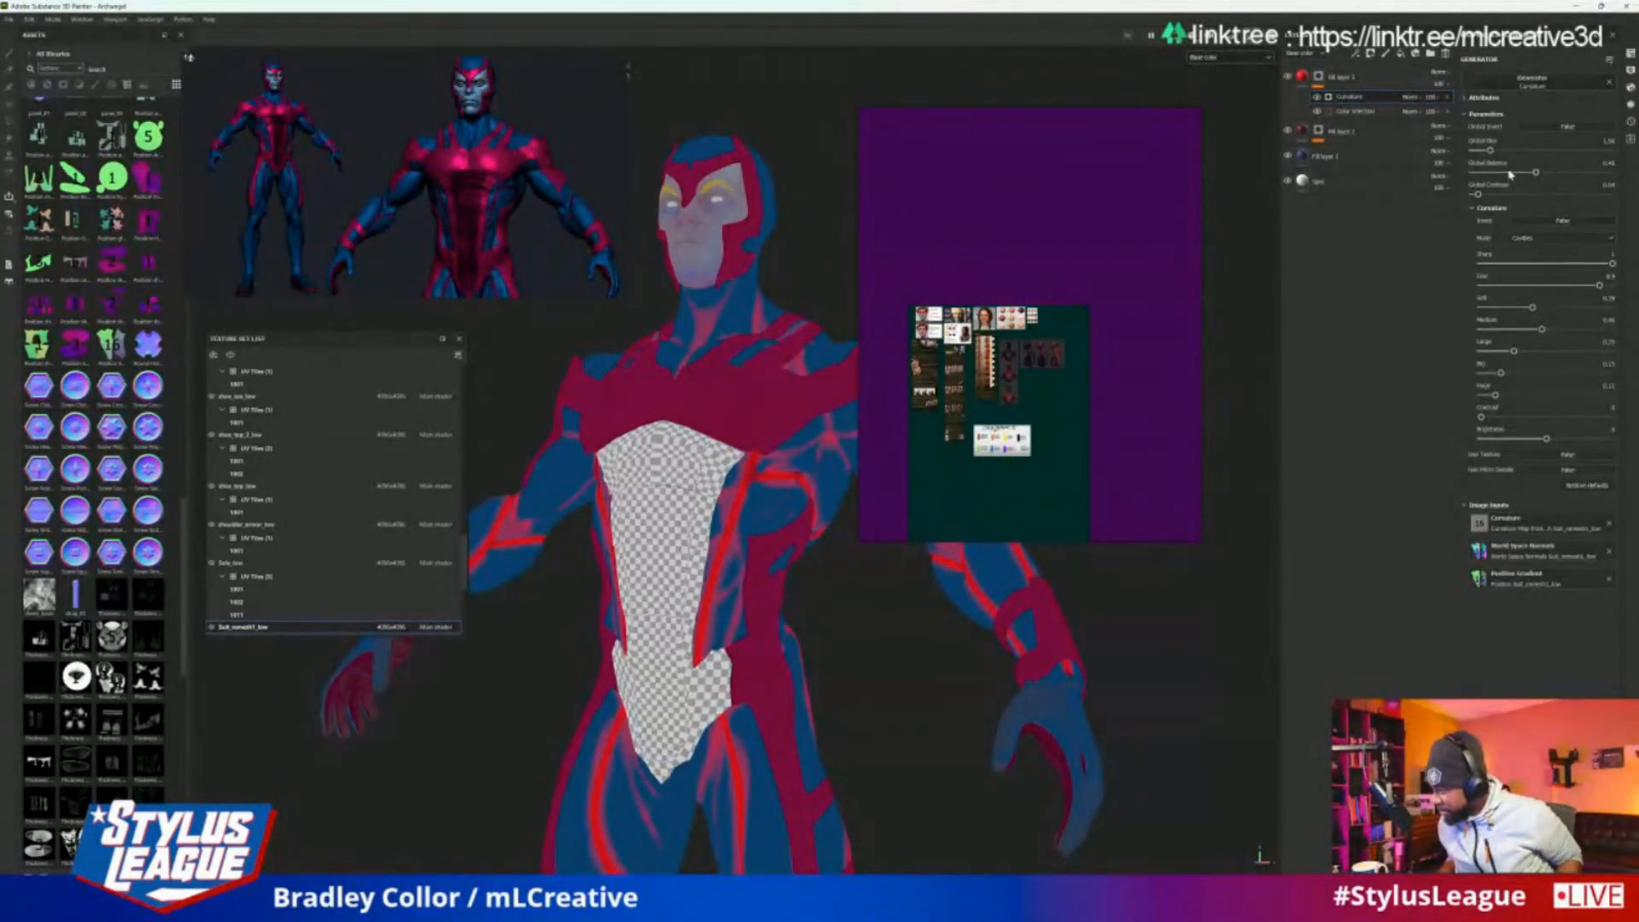
drag(1481, 196, 1504, 202)
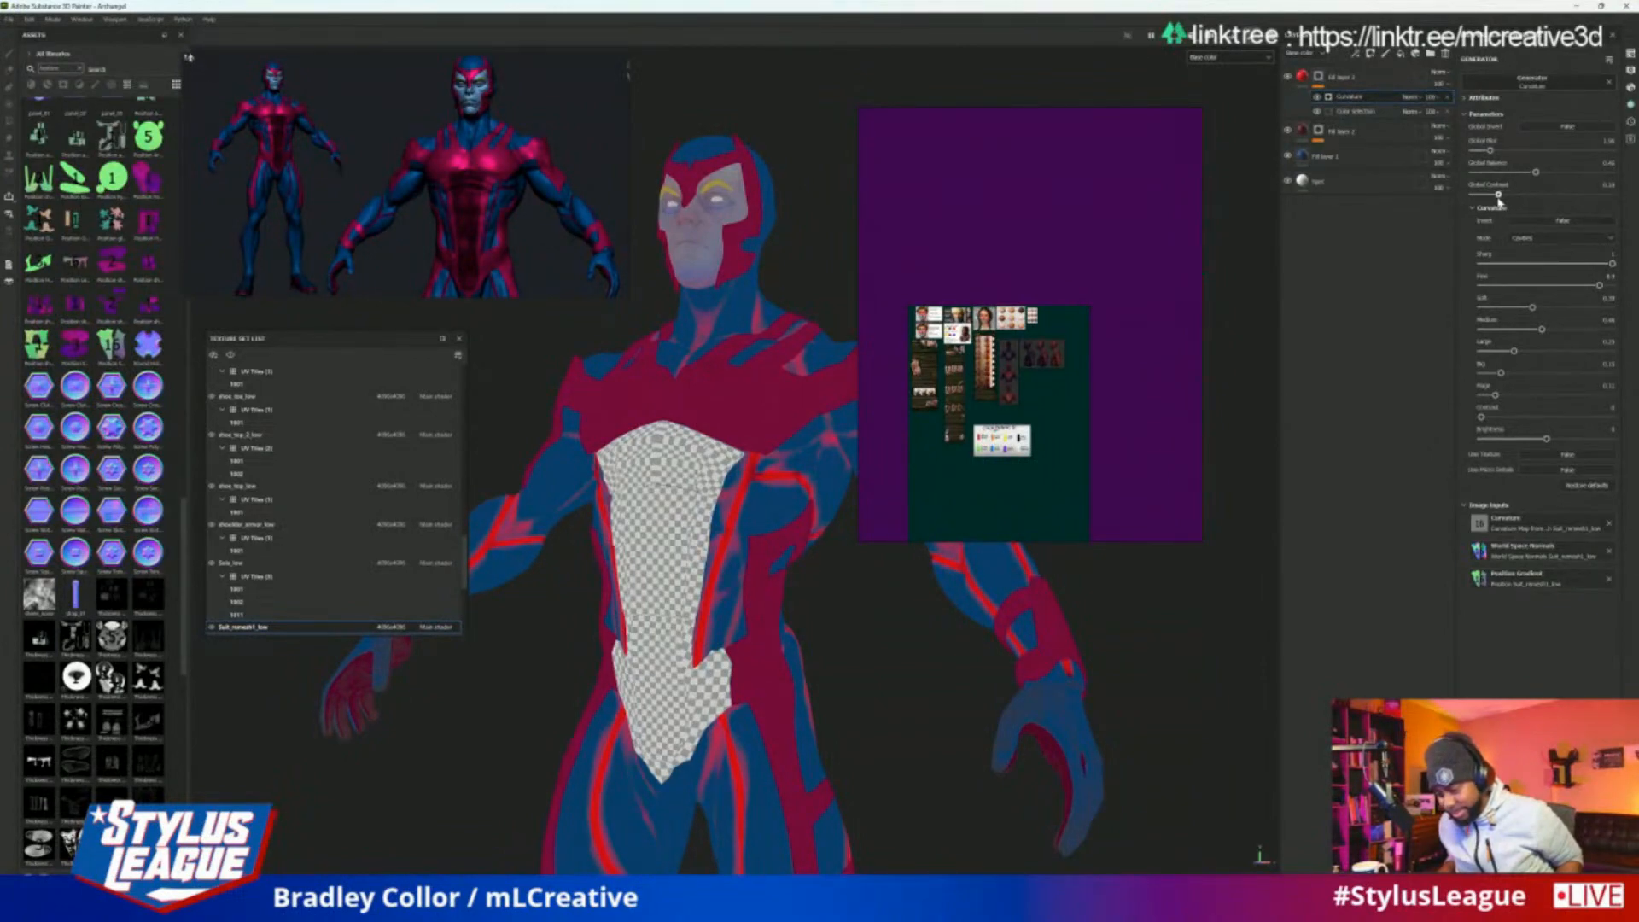
drag(1491, 201, 1489, 200)
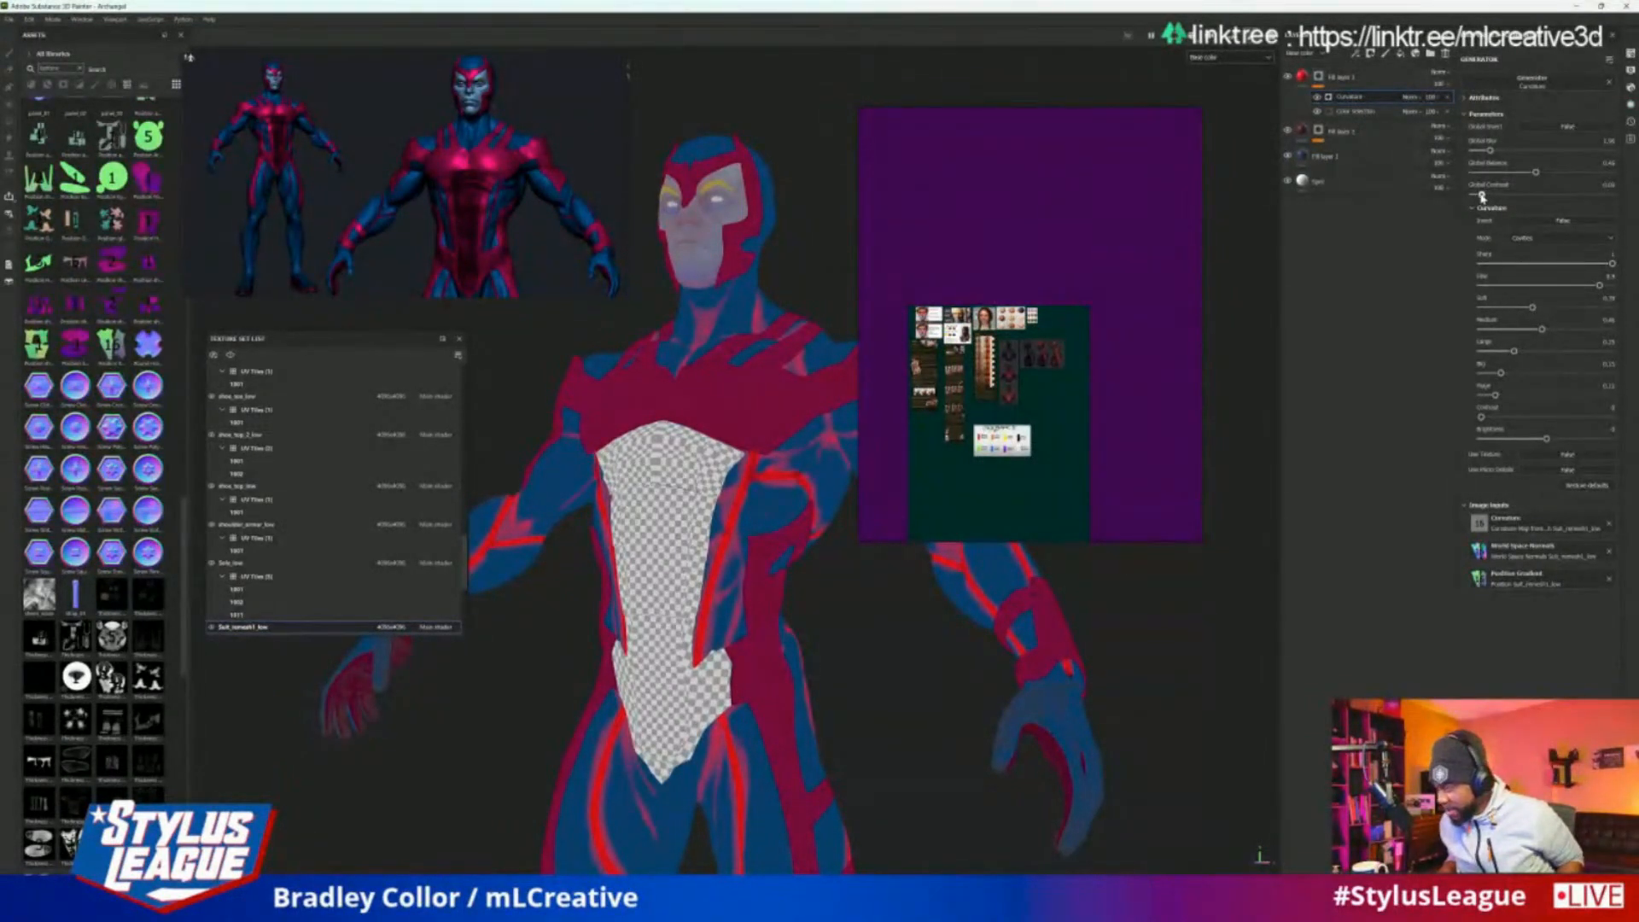
Display the full material on the model to check the cavity mask under lighting
click(1222, 58)
click(1222, 83)
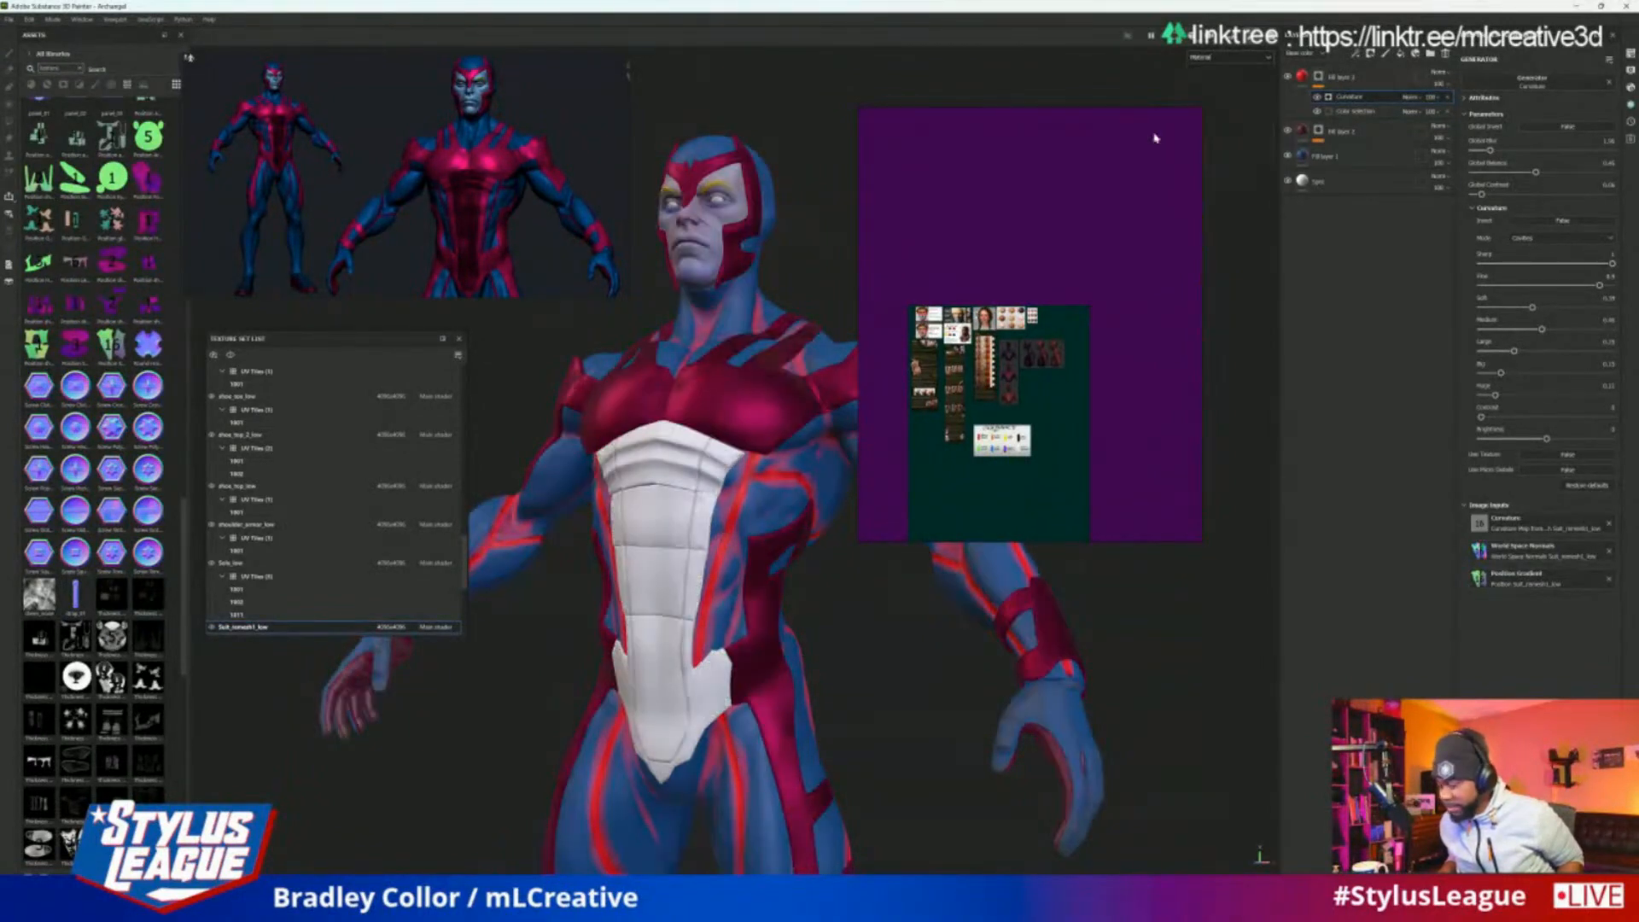
alt+drag(950, 711, 1159, 626)
Change the top fill layer's base color from bright red to a very dark, desaturated red for the cavity shading
click(1338, 83)
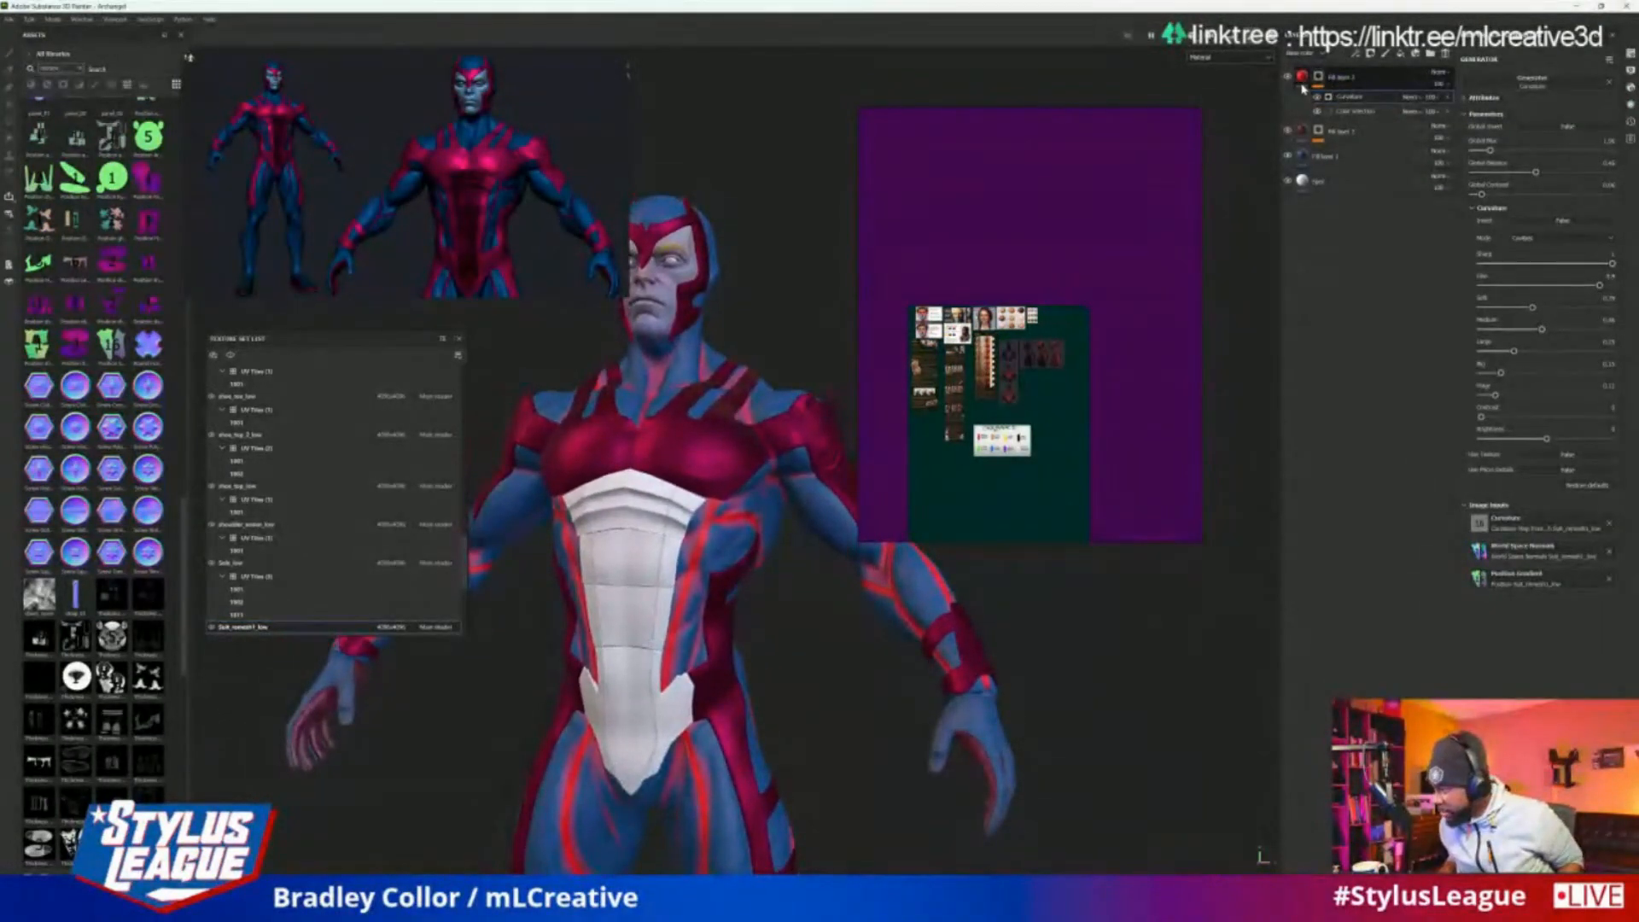
click(1305, 75)
click(1533, 347)
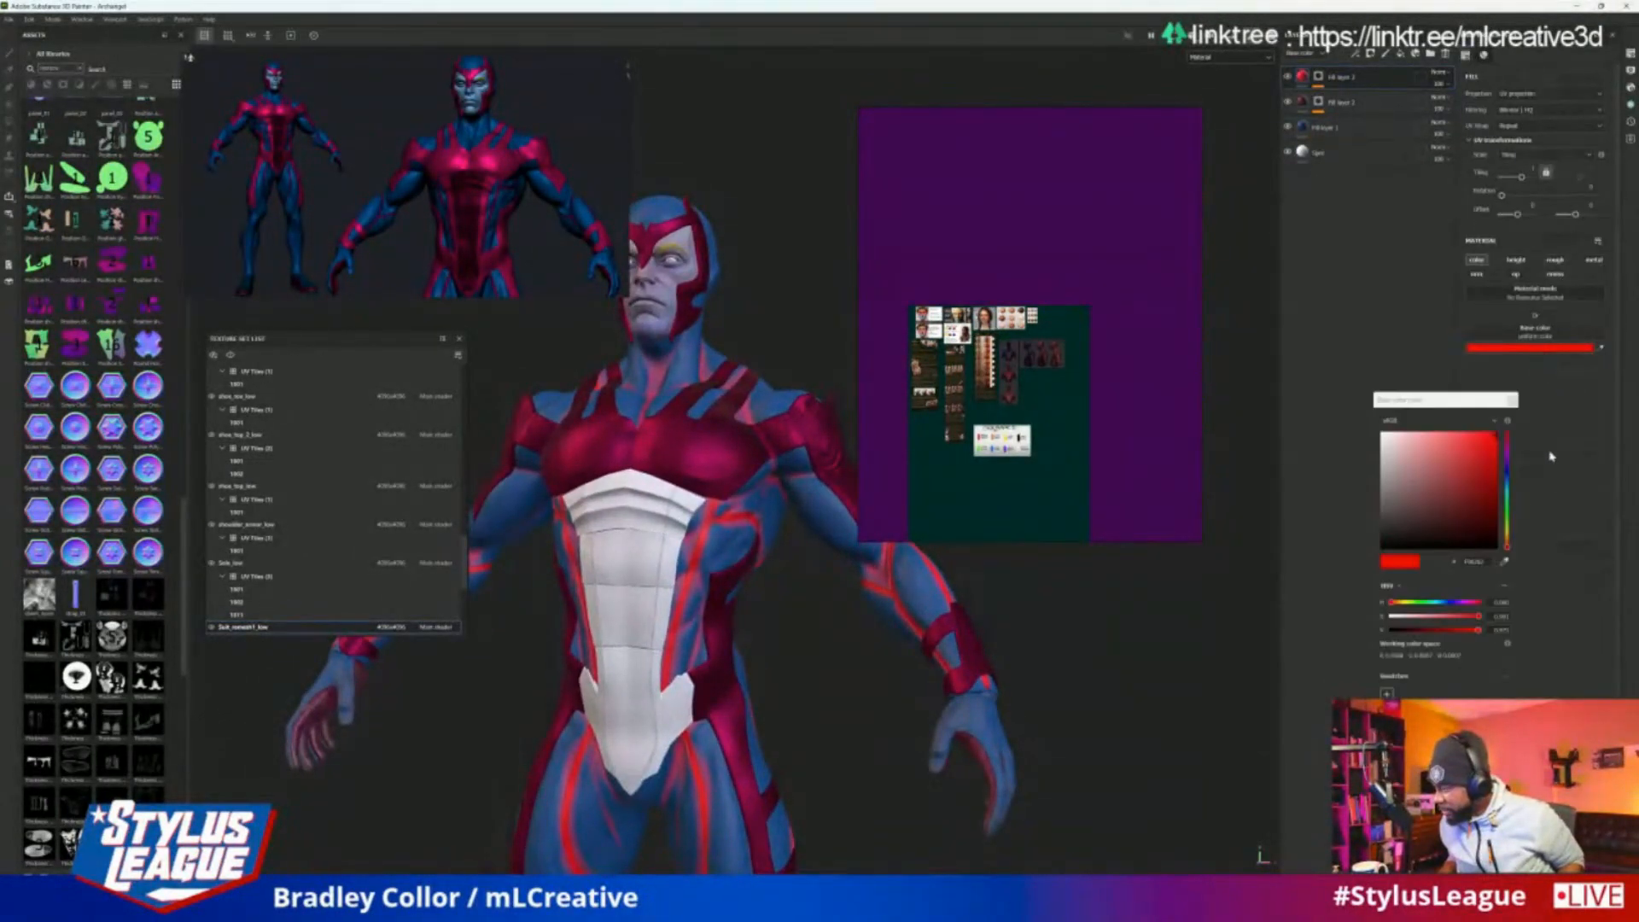
drag(1437, 491, 1388, 525)
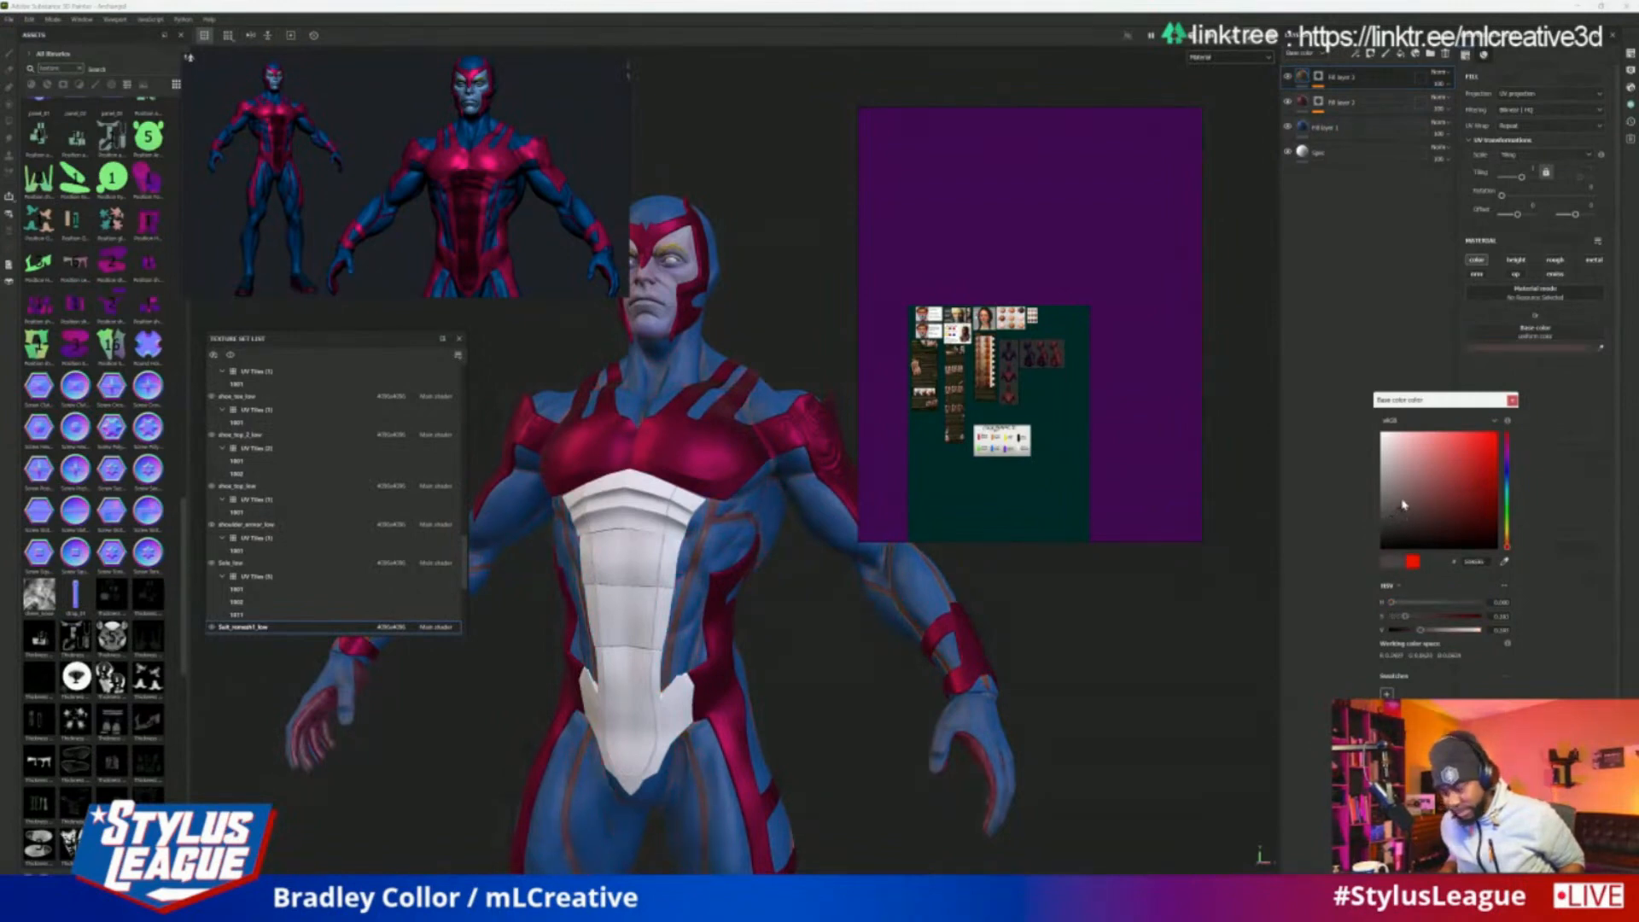
drag(1404, 505, 1401, 531)
click(1211, 593)
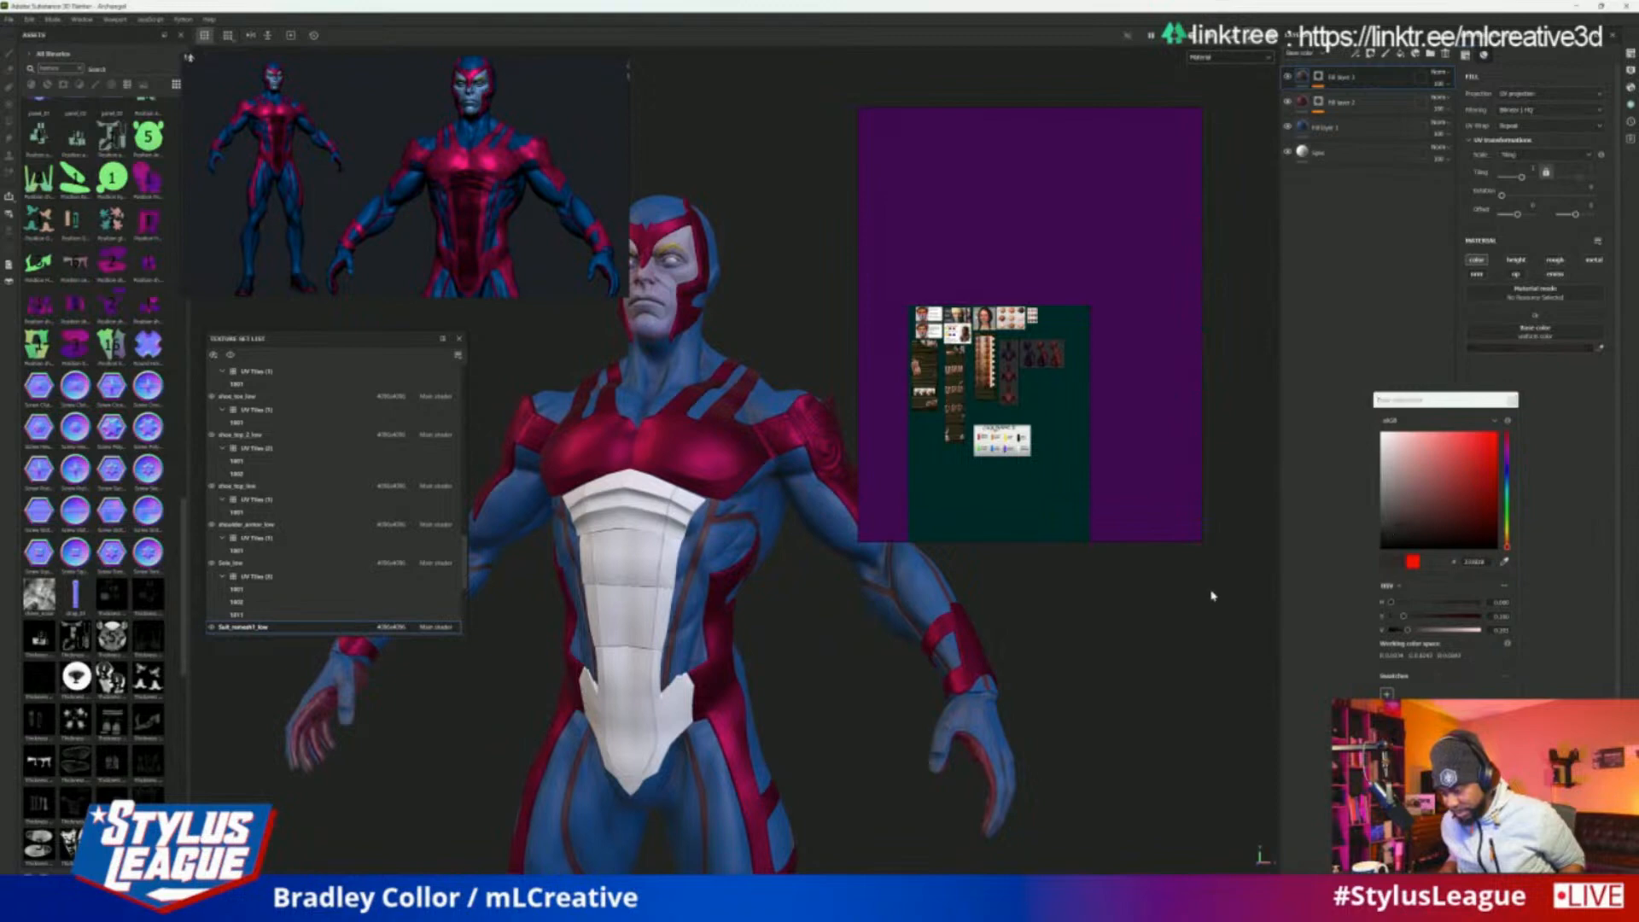
click(1398, 531)
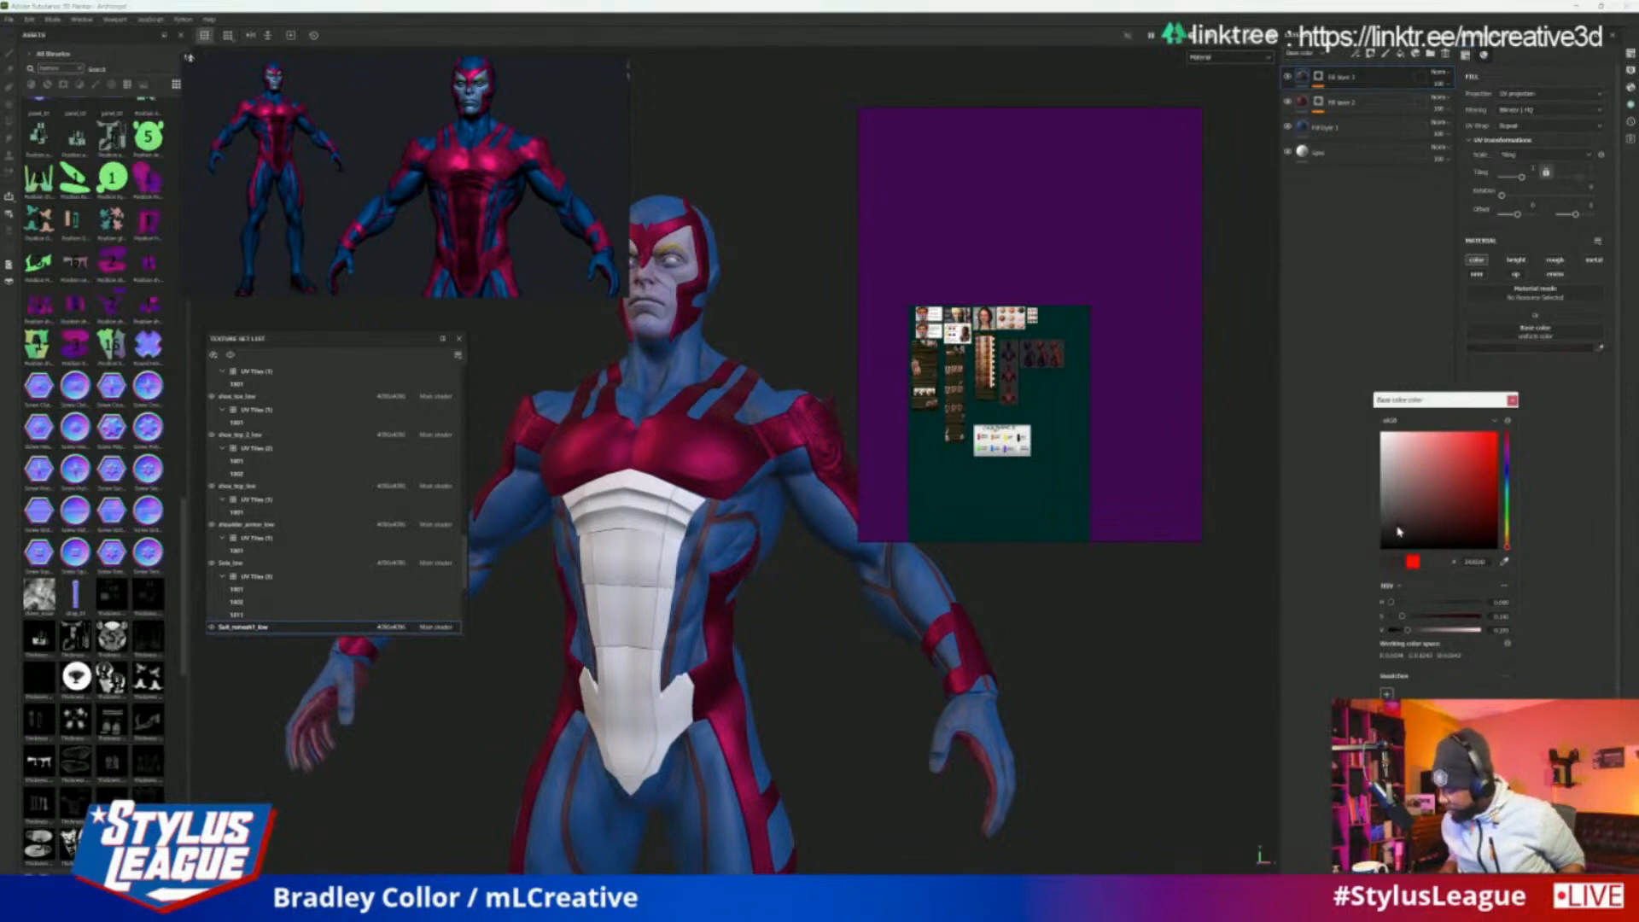
drag(1397, 530, 1397, 533)
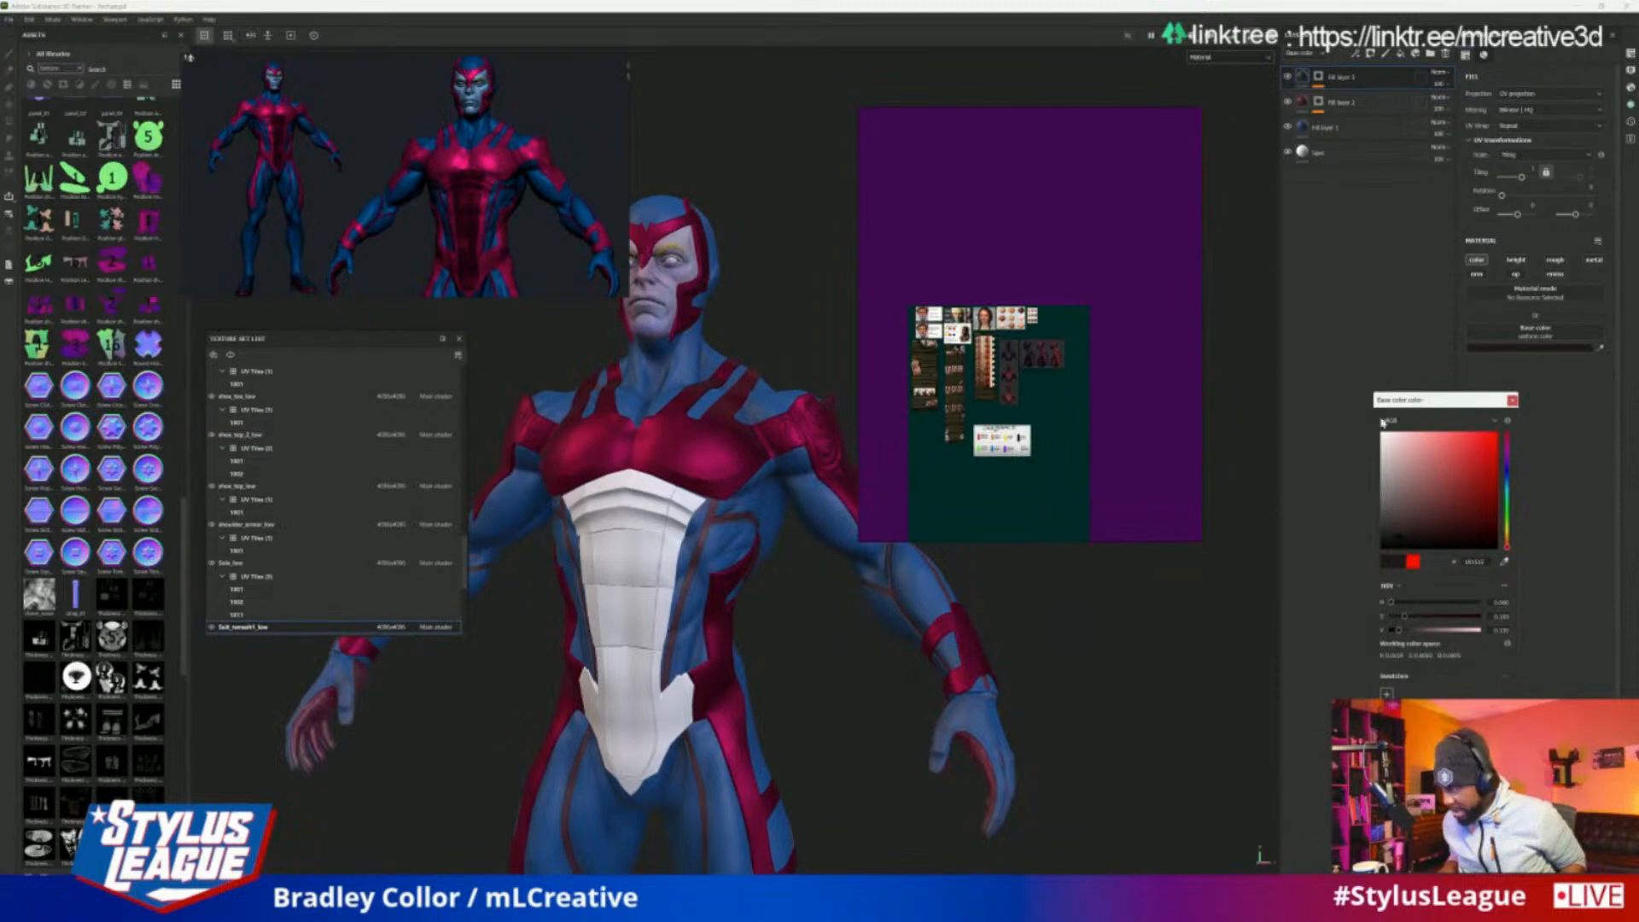
Reduce the global blur of the top fill layer's Curvature generator to near zero and fine-tune its global balance
click(1318, 77)
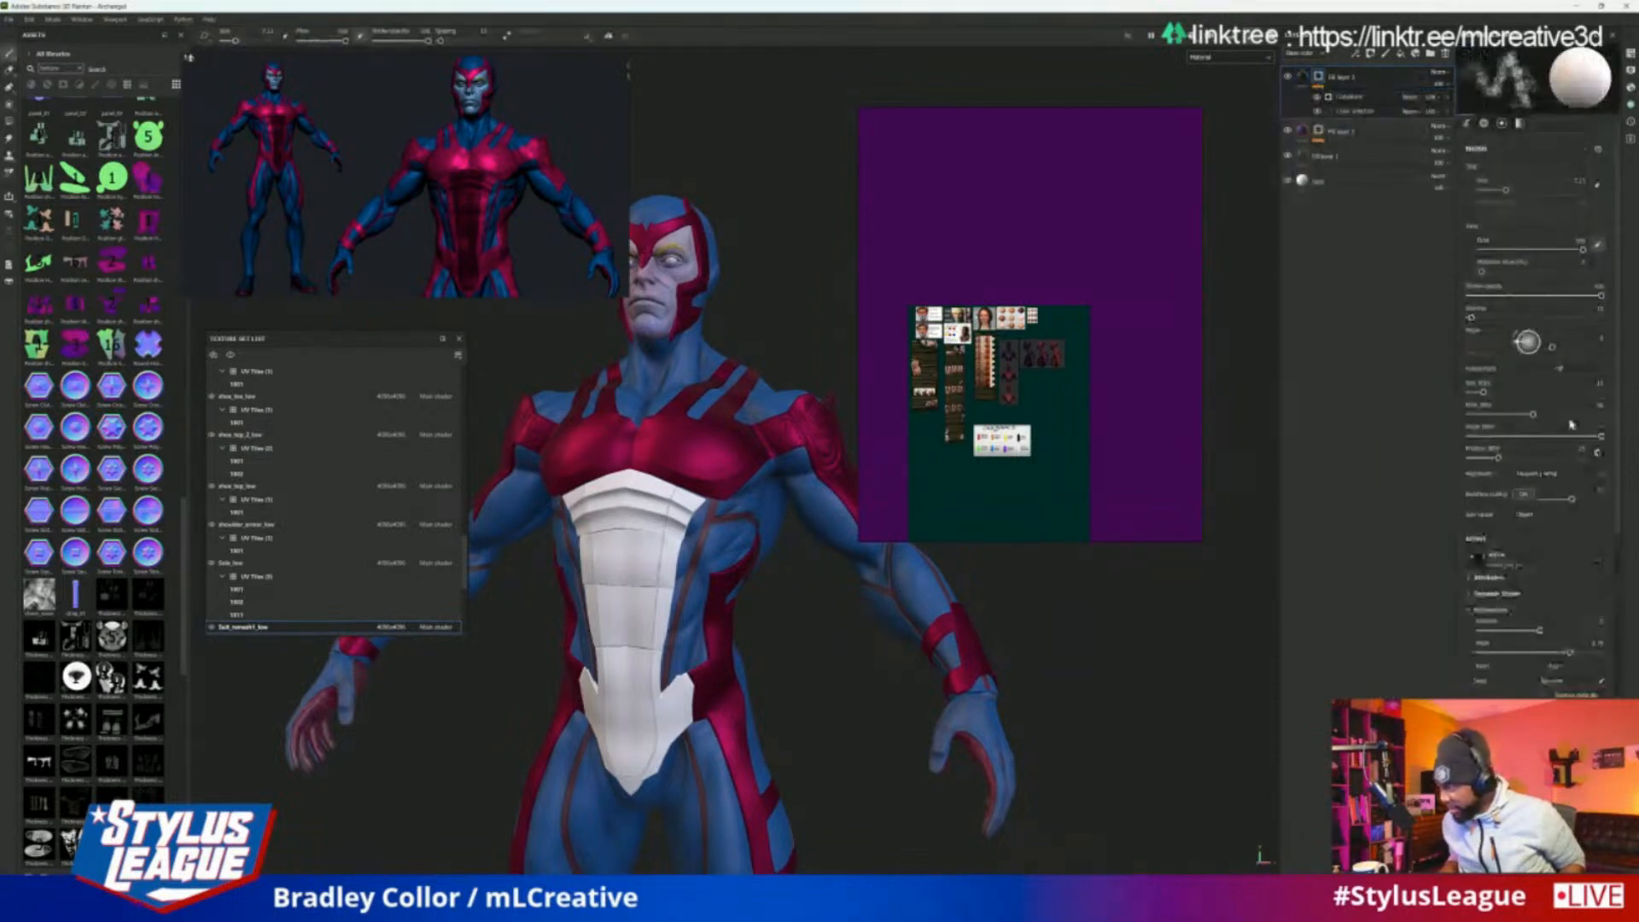
click(1342, 96)
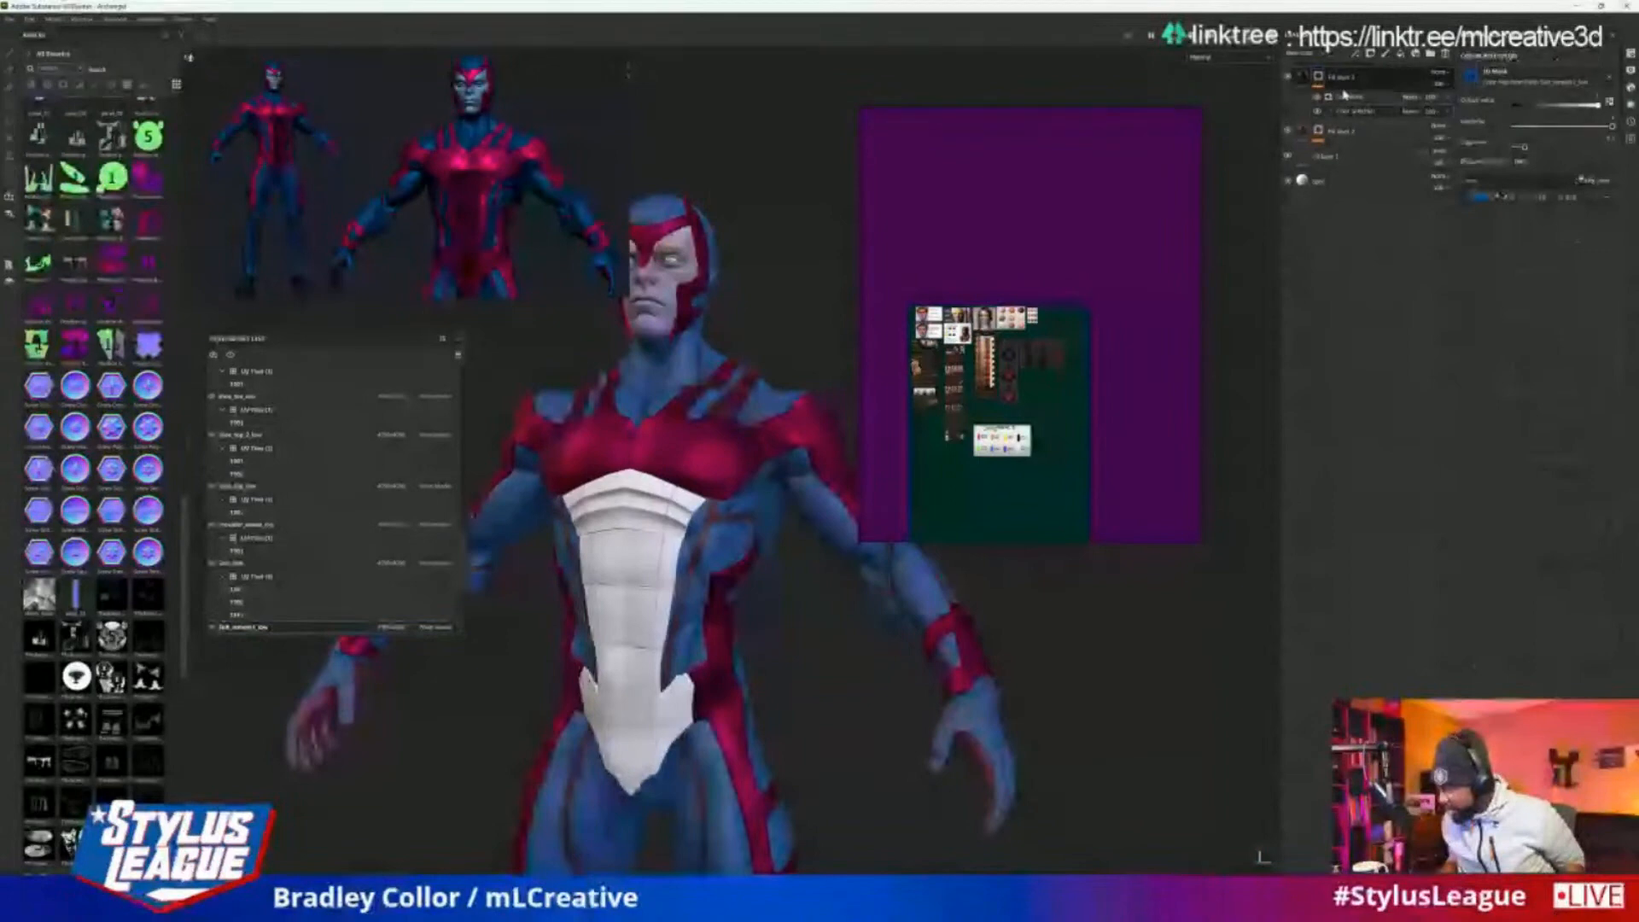
click(1351, 97)
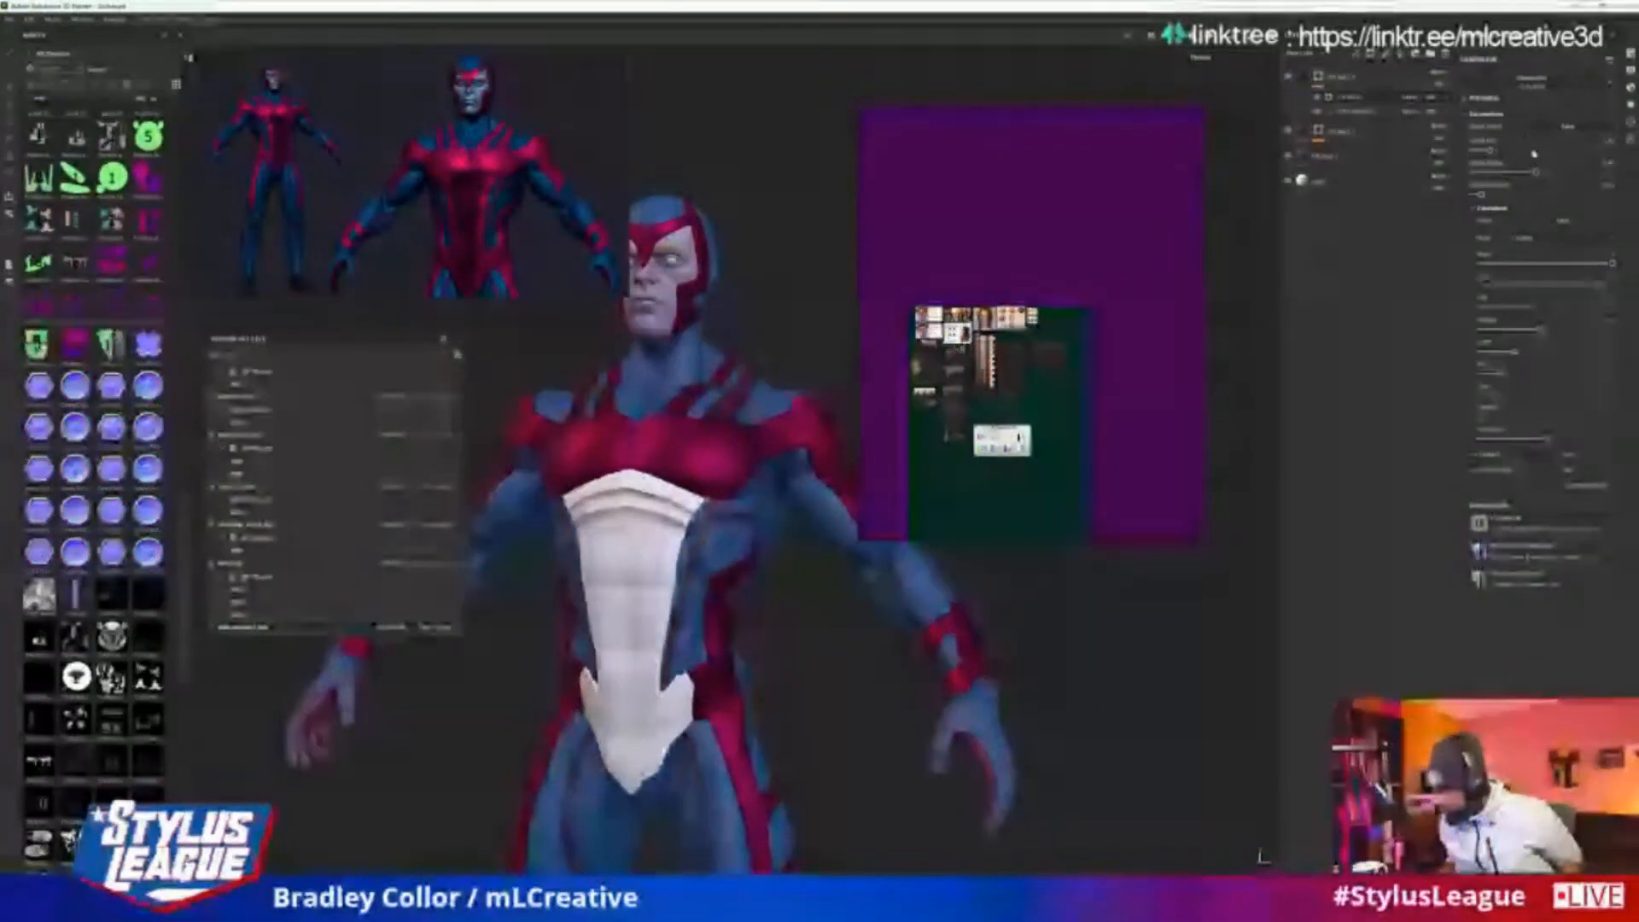
drag(1536, 173, 1546, 176)
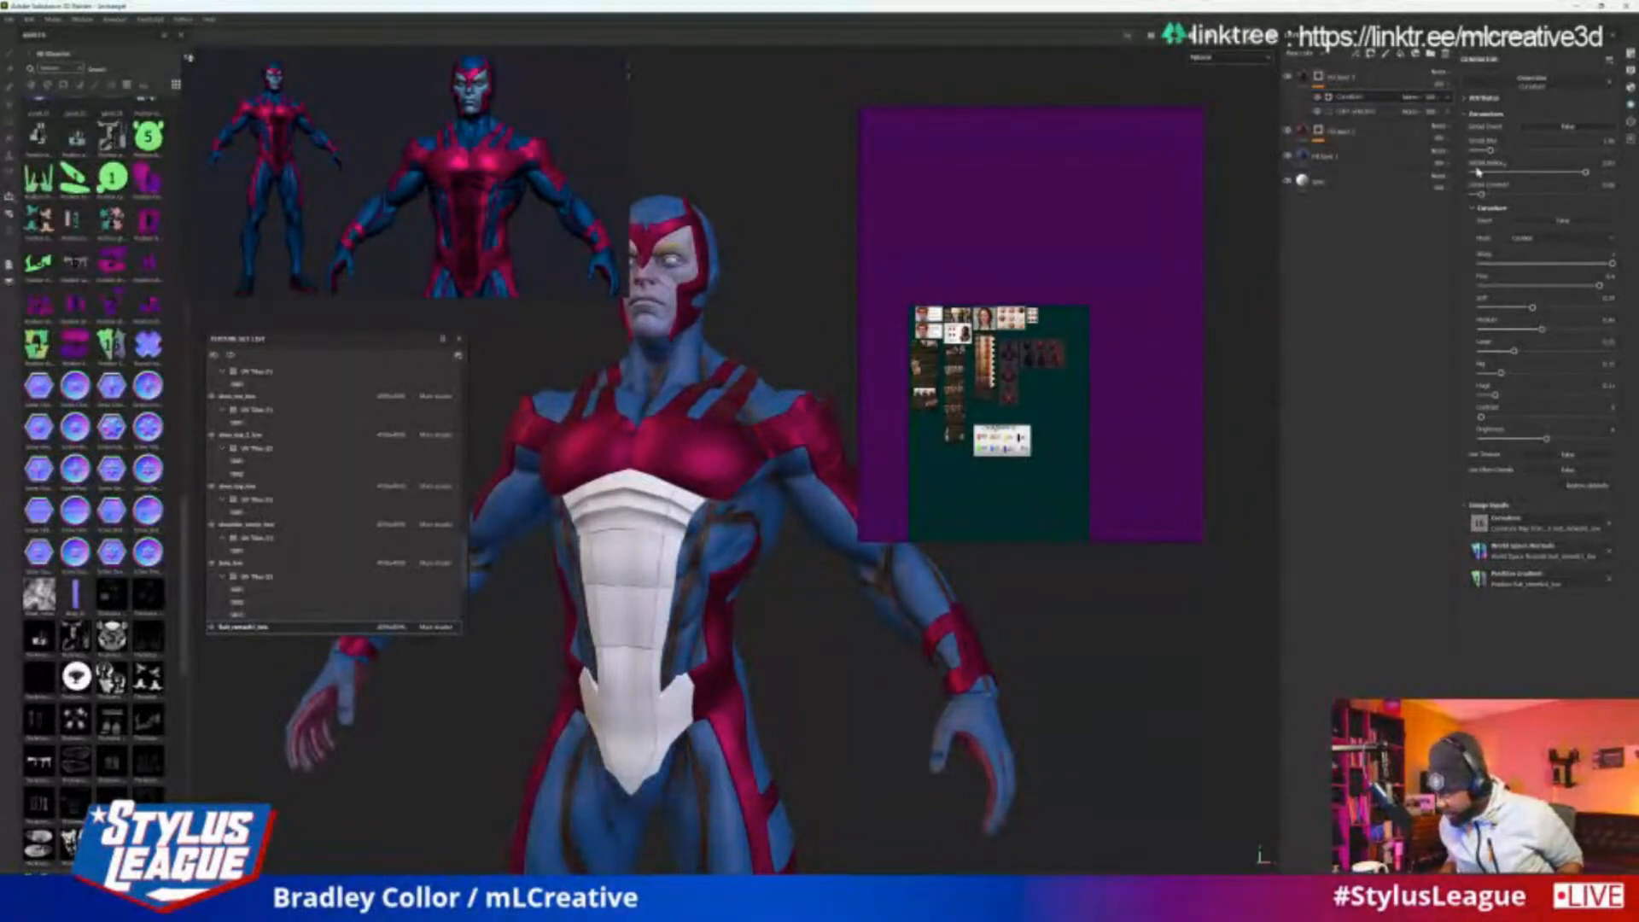
drag(1490, 154, 1496, 152)
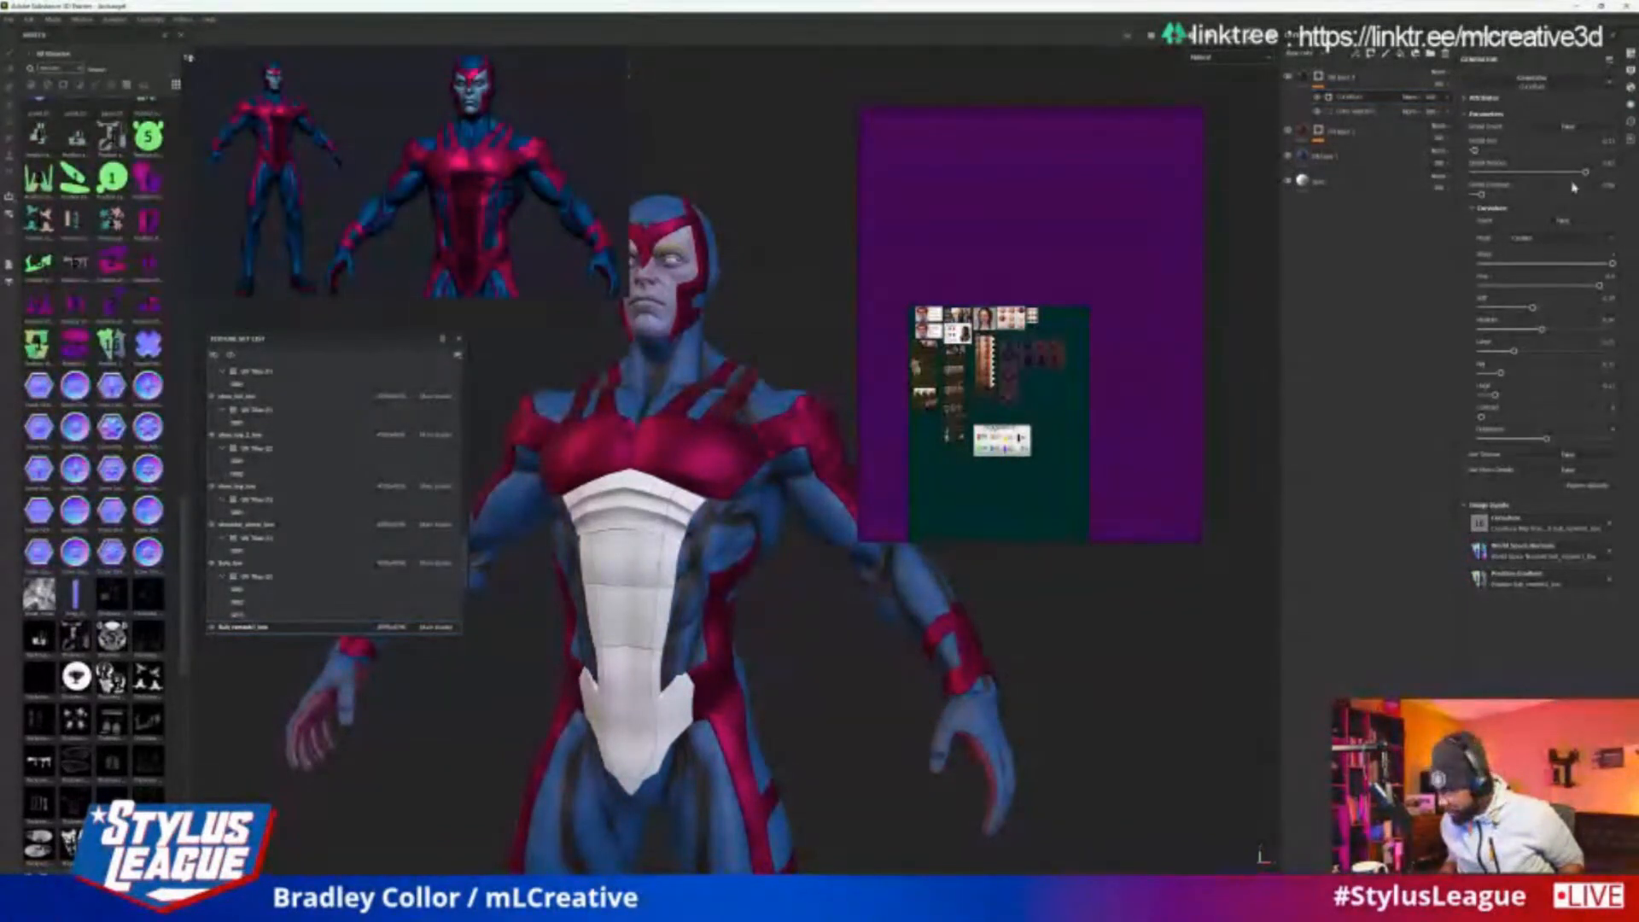
drag(1587, 174, 1577, 176)
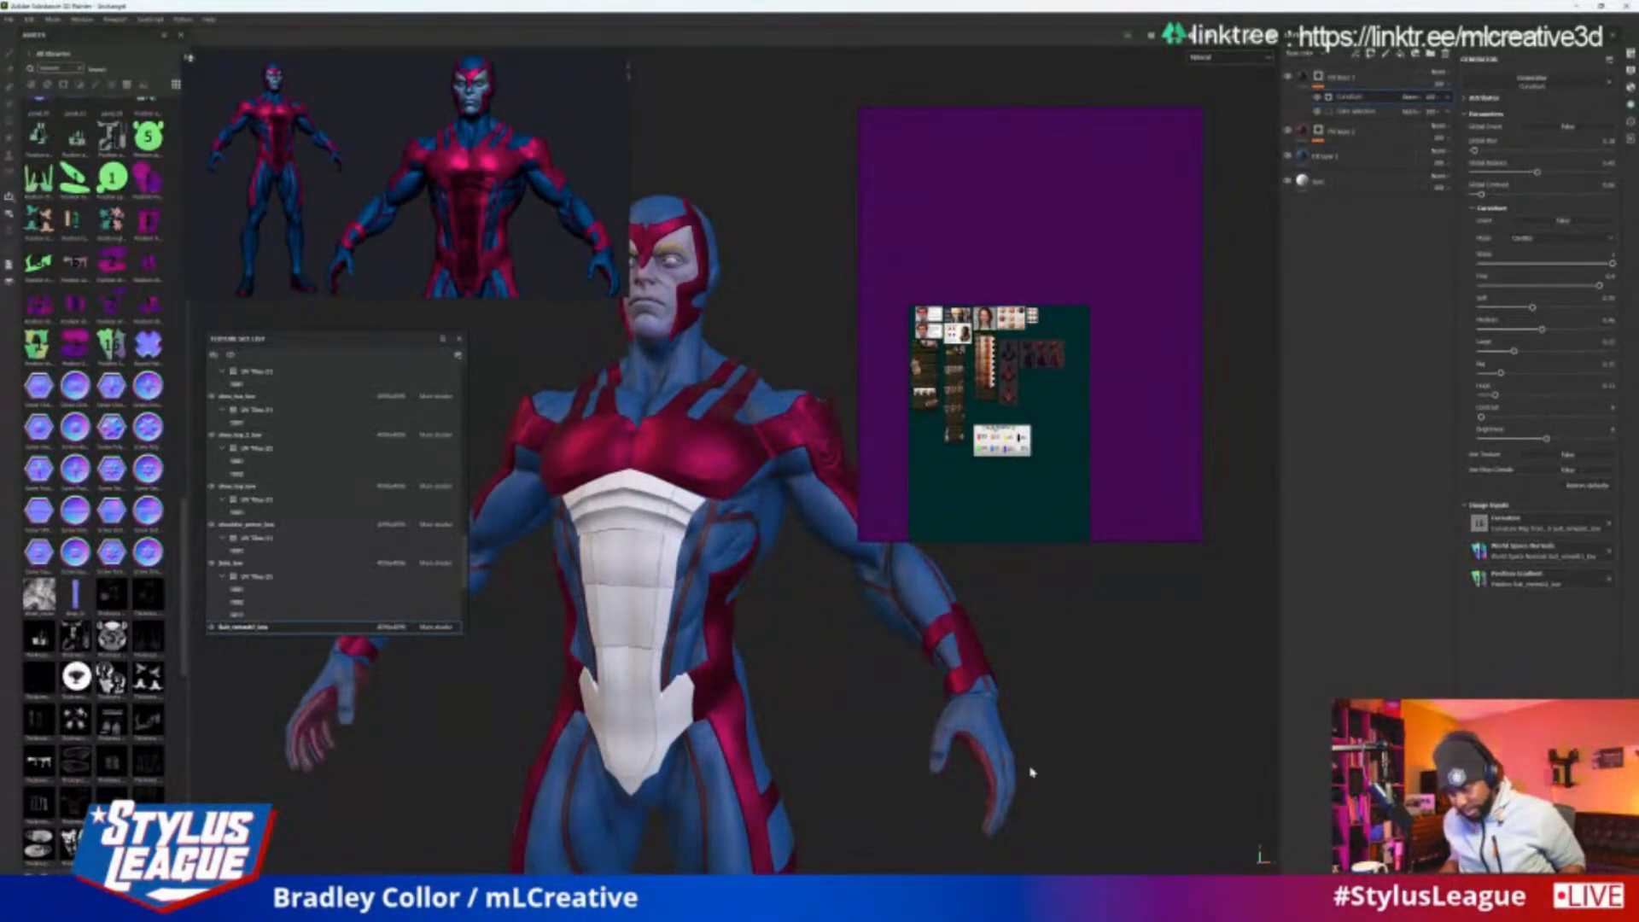
Examine the dark cavity shading on the lit hero model from several angles and distances
alt+drag(1031, 773, 1030, 653)
scroll(1170, 650, up, 2)
scroll(1166, 660, down, 5)
scroll(1091, 641, up, 2)
scroll(1072, 620, up, 2)
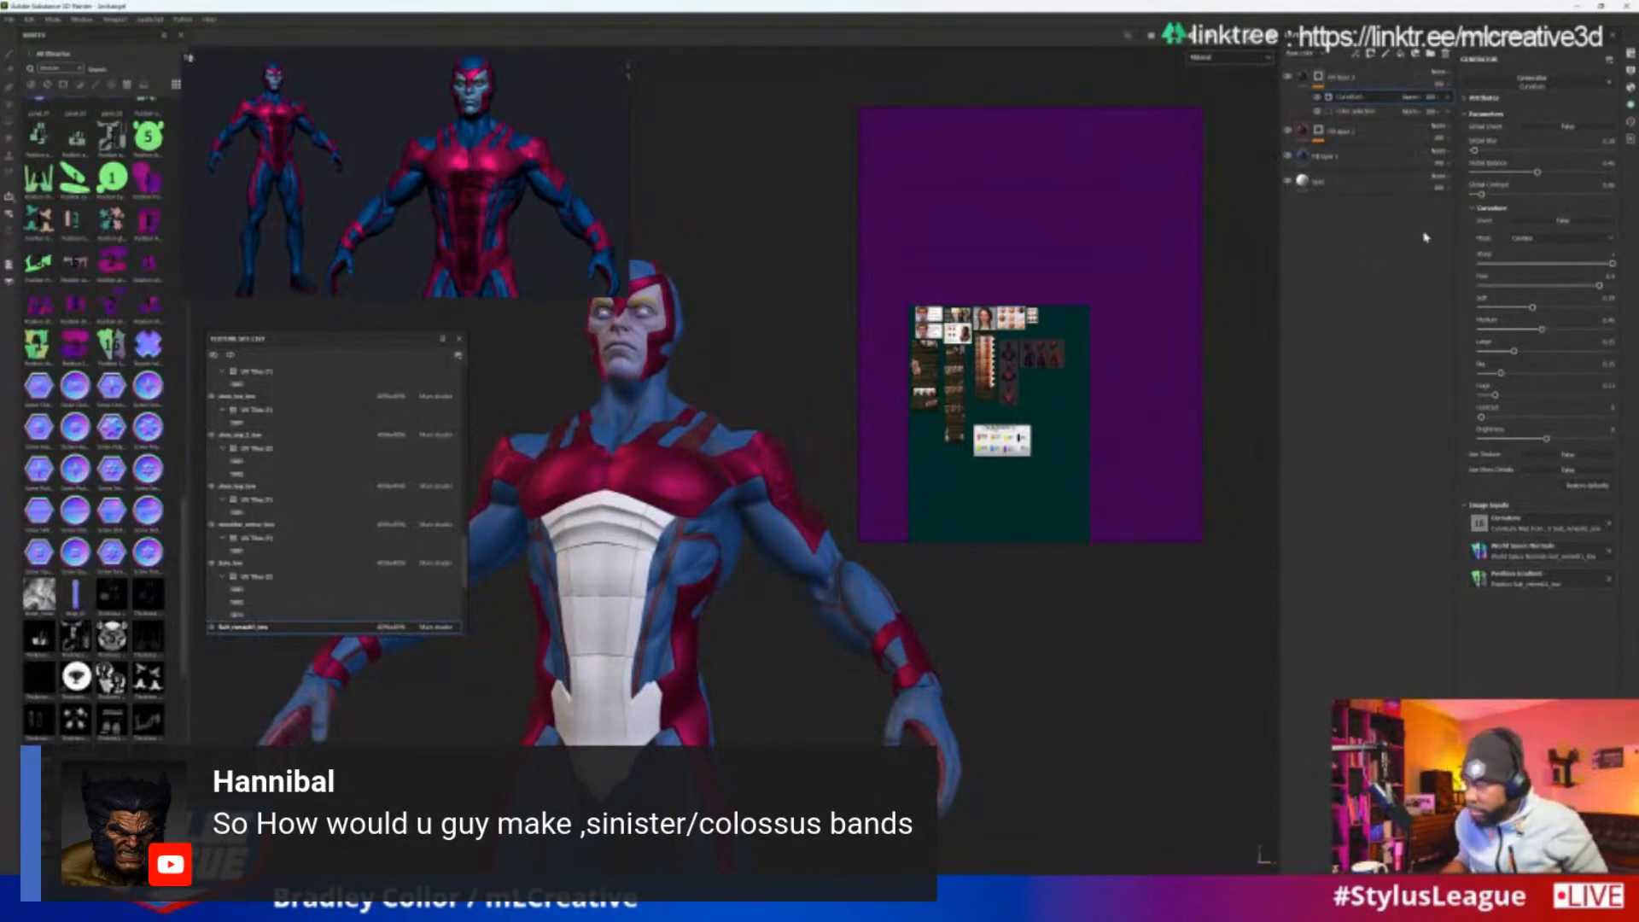
scroll(1039, 637, down, 4)
alt+drag(1115, 678, 1098, 644)
scroll(1061, 698, up, 3)
Display only the base color channel and view the dark cavity lines on the hero's front
click(1260, 58)
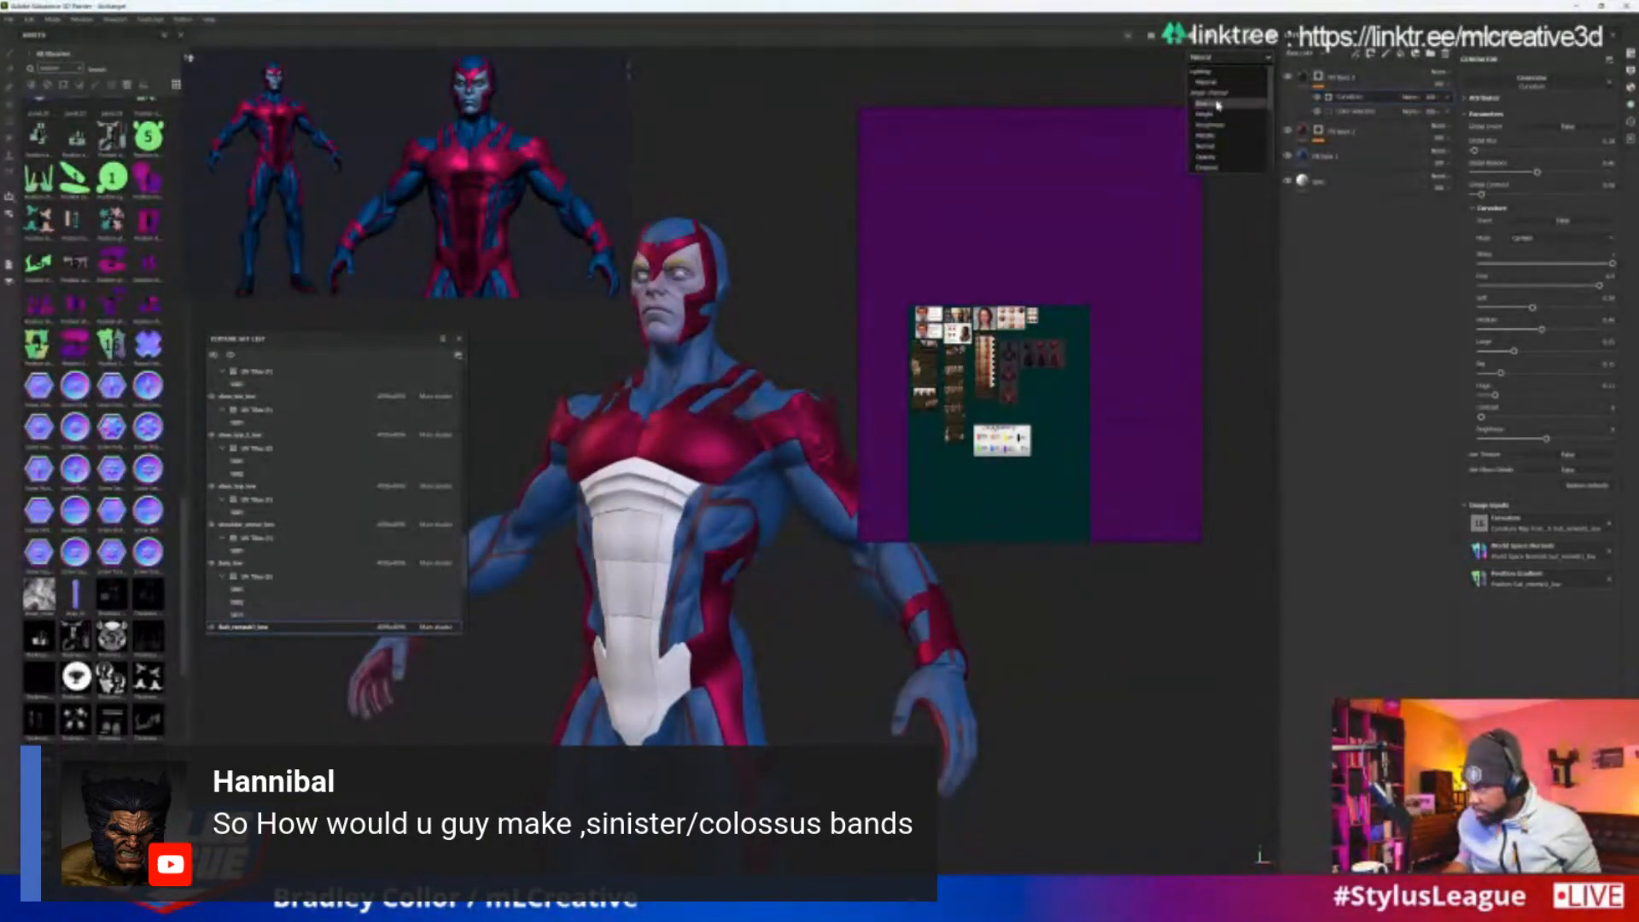
click(1218, 104)
alt+drag(1052, 696, 1121, 626)
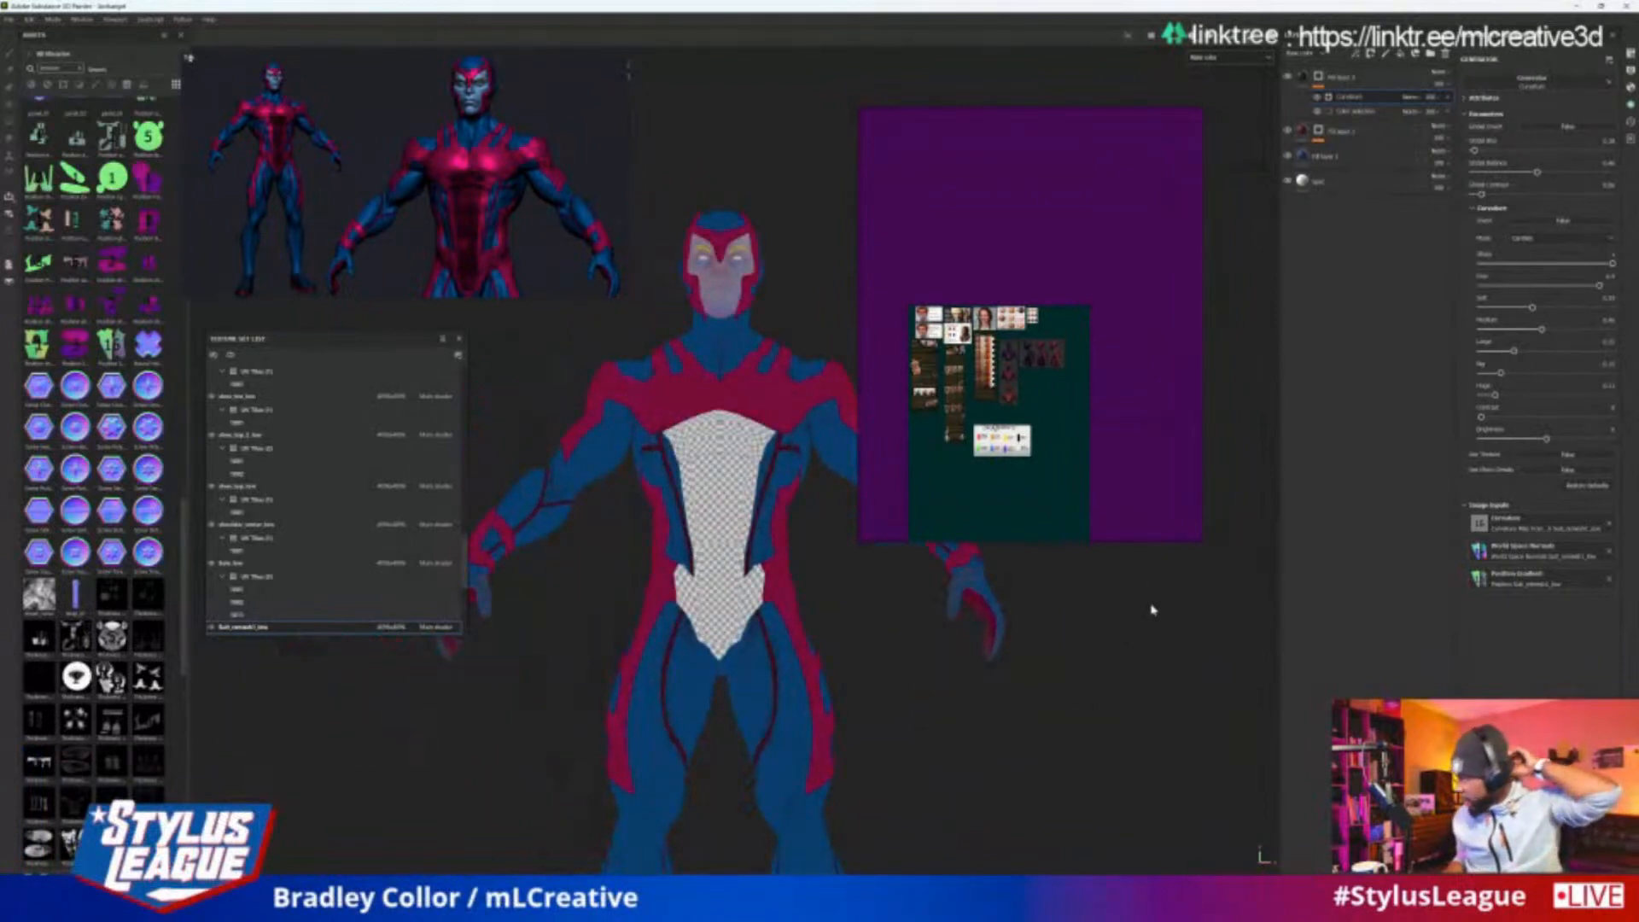
Reposition the floating reference board beside the masked hero model
drag(1150, 309, 1240, 301)
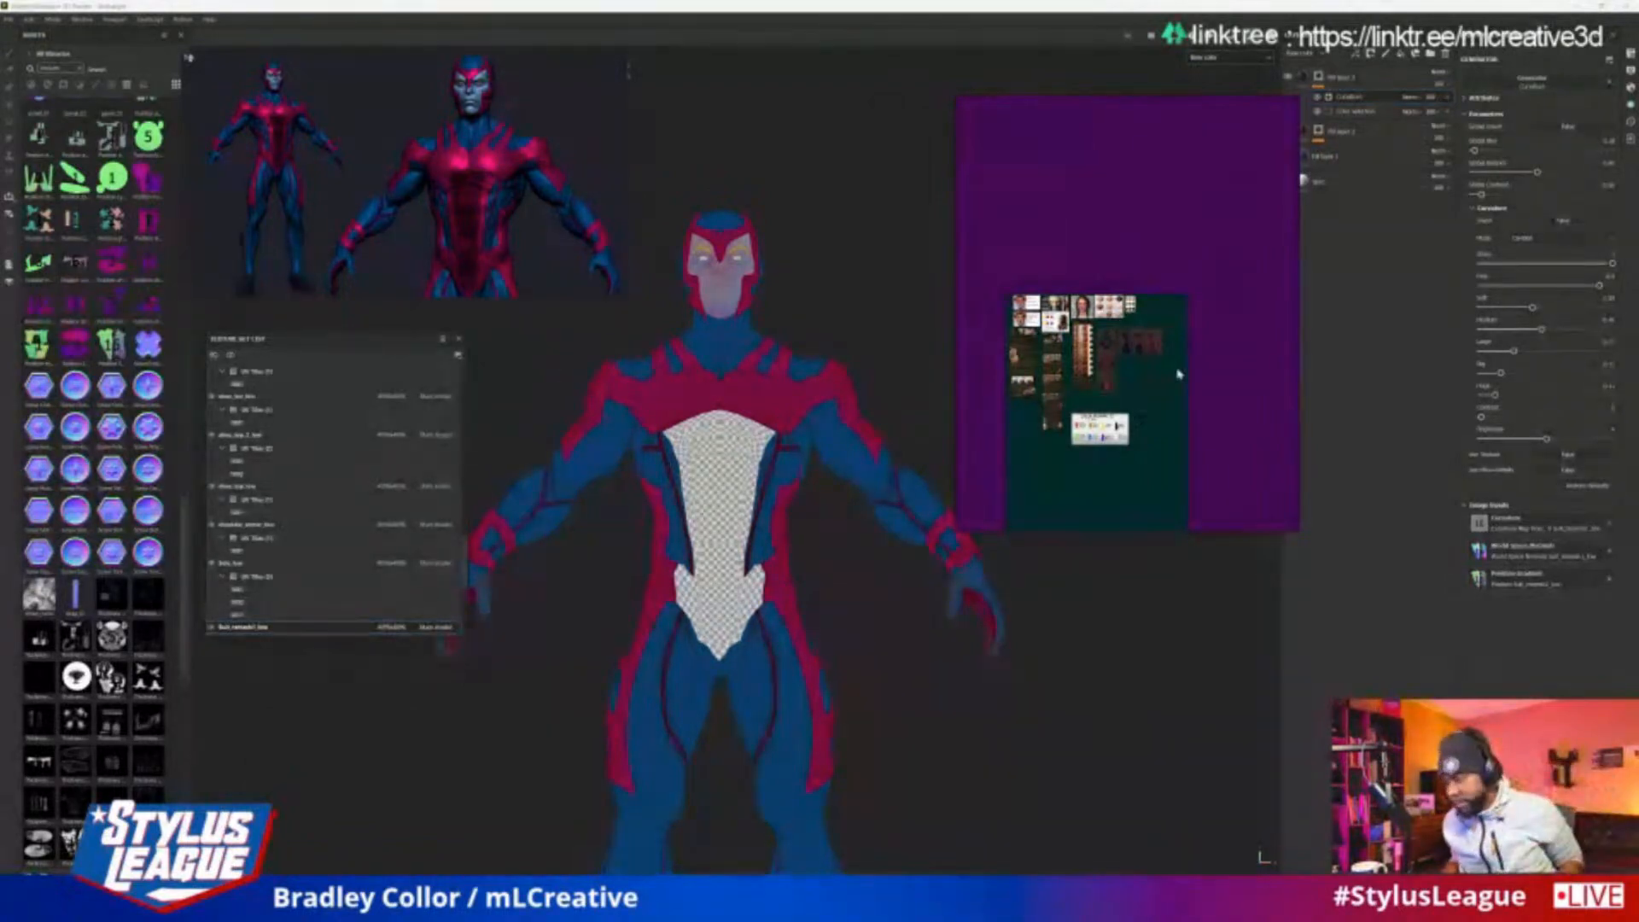
drag(1138, 248, 1083, 238)
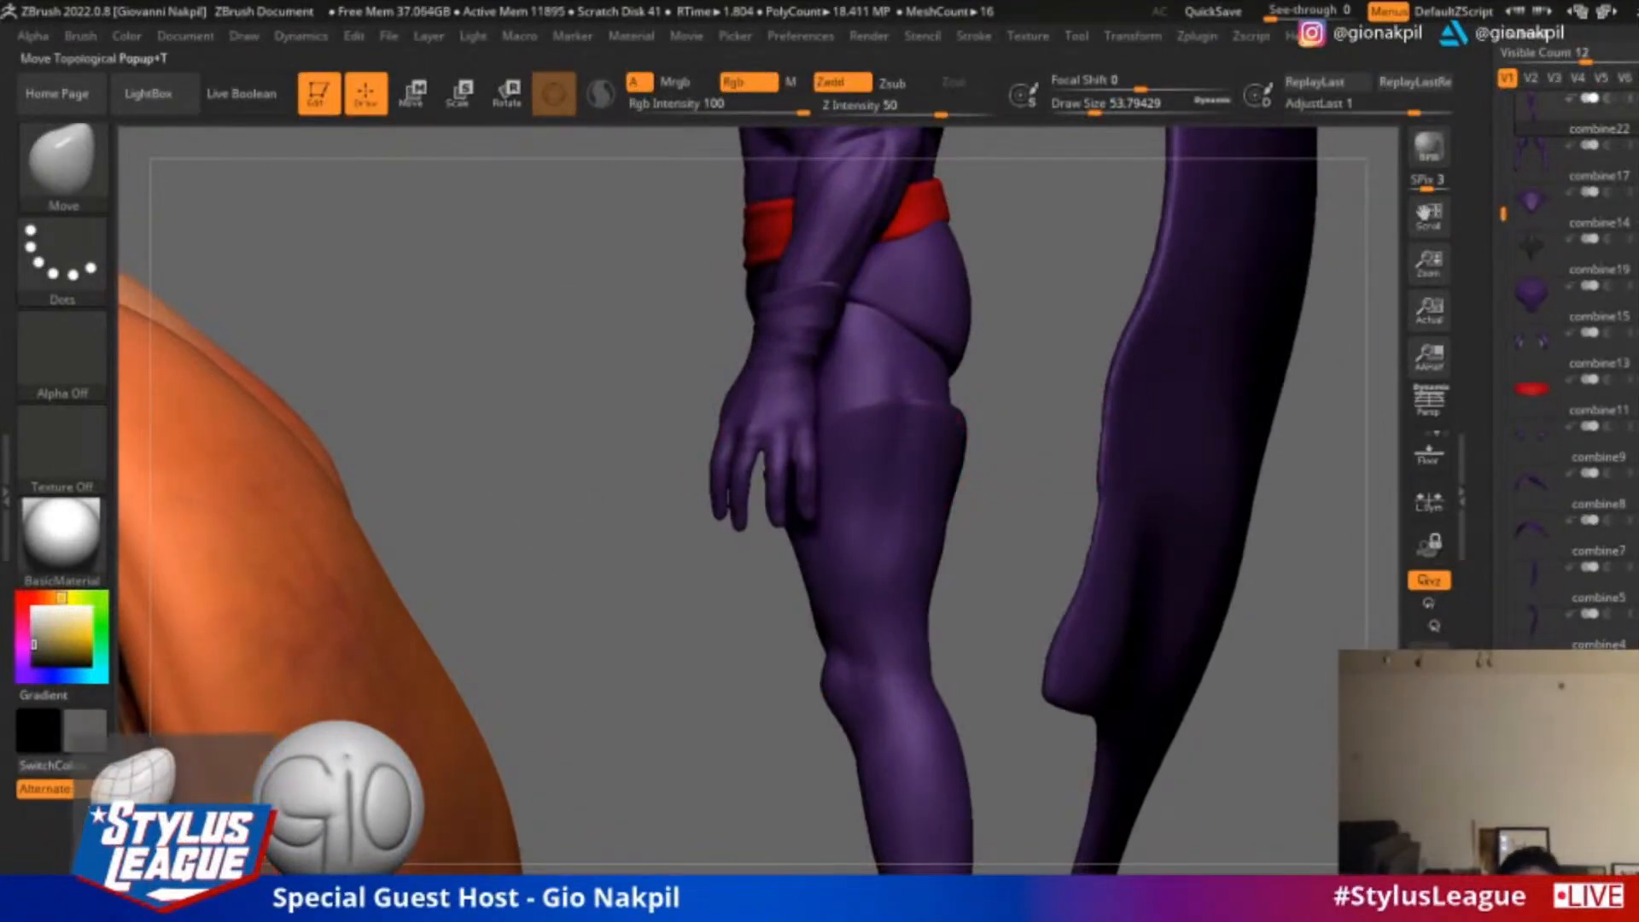
In ZBrush, use the ClayBuildup brush to sculpt and smooth shallow fabric folds on the caped figure's thigh boot below its cuff
click(120, 886)
key(s)
mouse_move(910, 467)
mouse_down()
mouse_move(918, 427)
mouse_move(889, 428)
mouse_up()
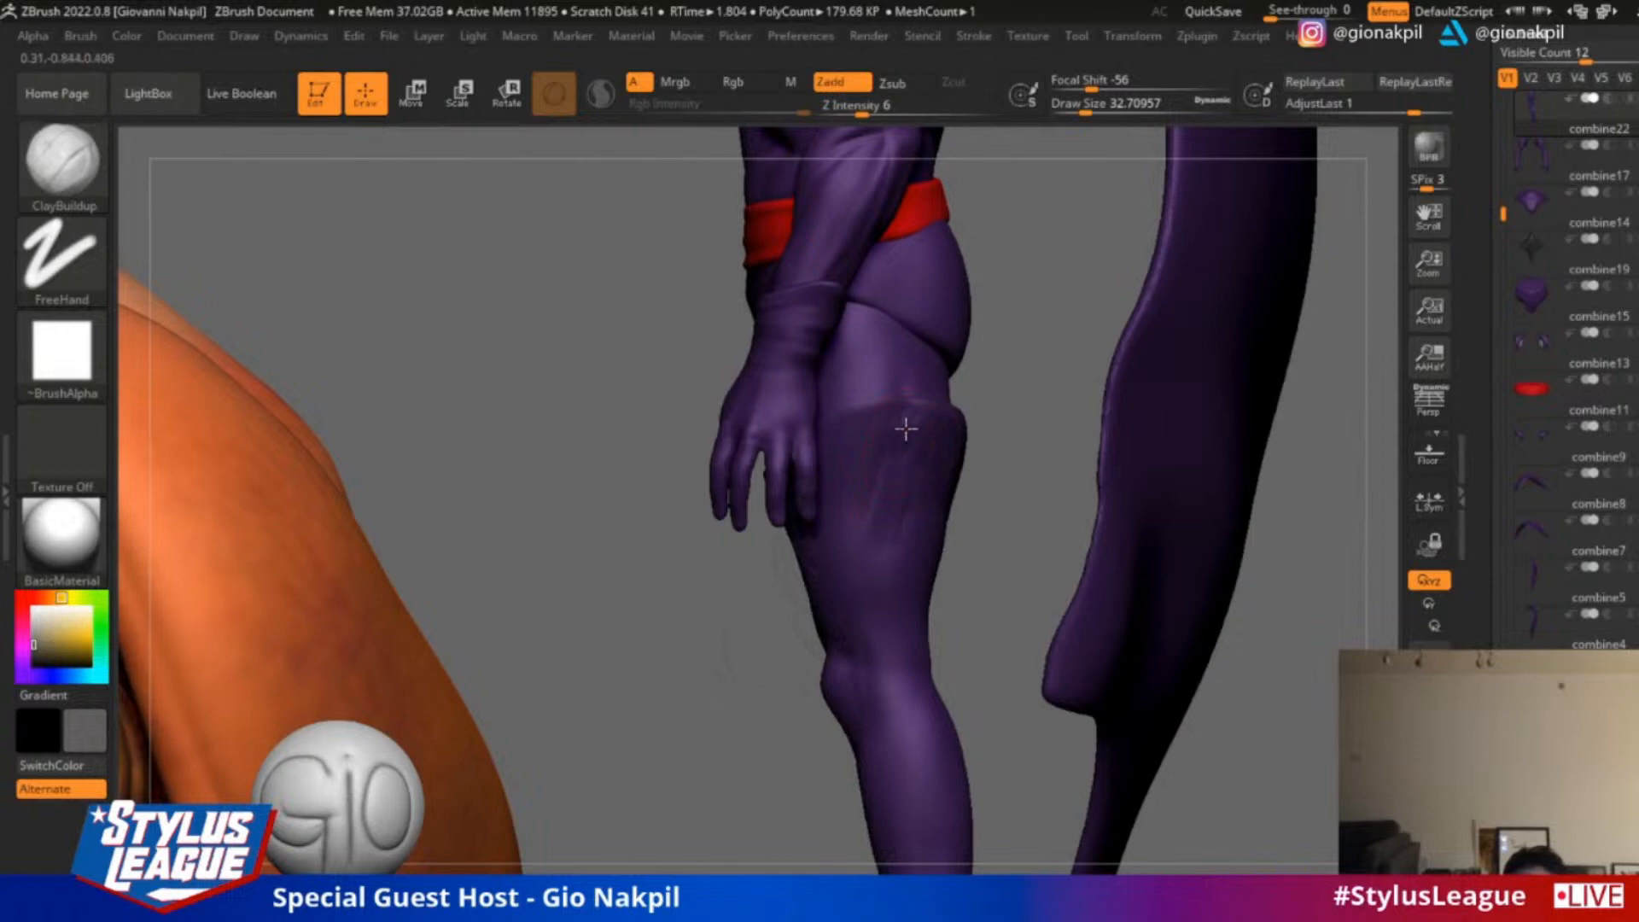
key(shift)
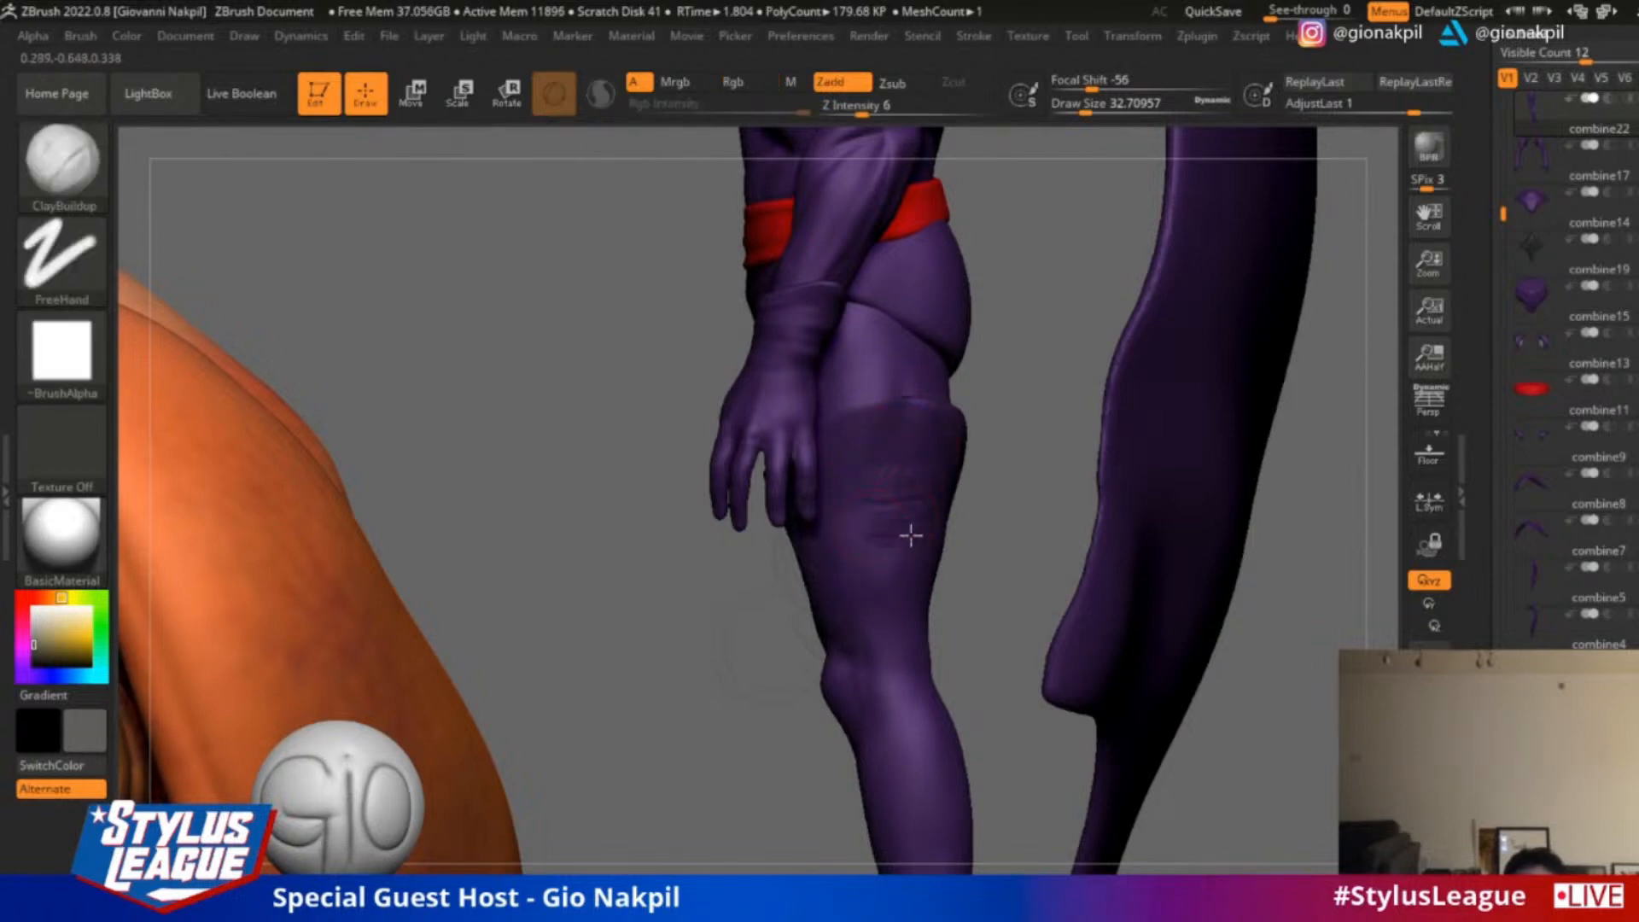
mouse_move(1014, 389)
alt+mouse_down()
mouse_move(981, 530)
mouse_move(956, 436)
mouse_move(871, 469)
alt+mouse_up()
key(shift)
alt+drag(1149, 511, 1107, 345)
key(shift)
mouse_move(865, 600)
right_down()
mouse_move(969, 523)
mouse_move(836, 577)
right_up()
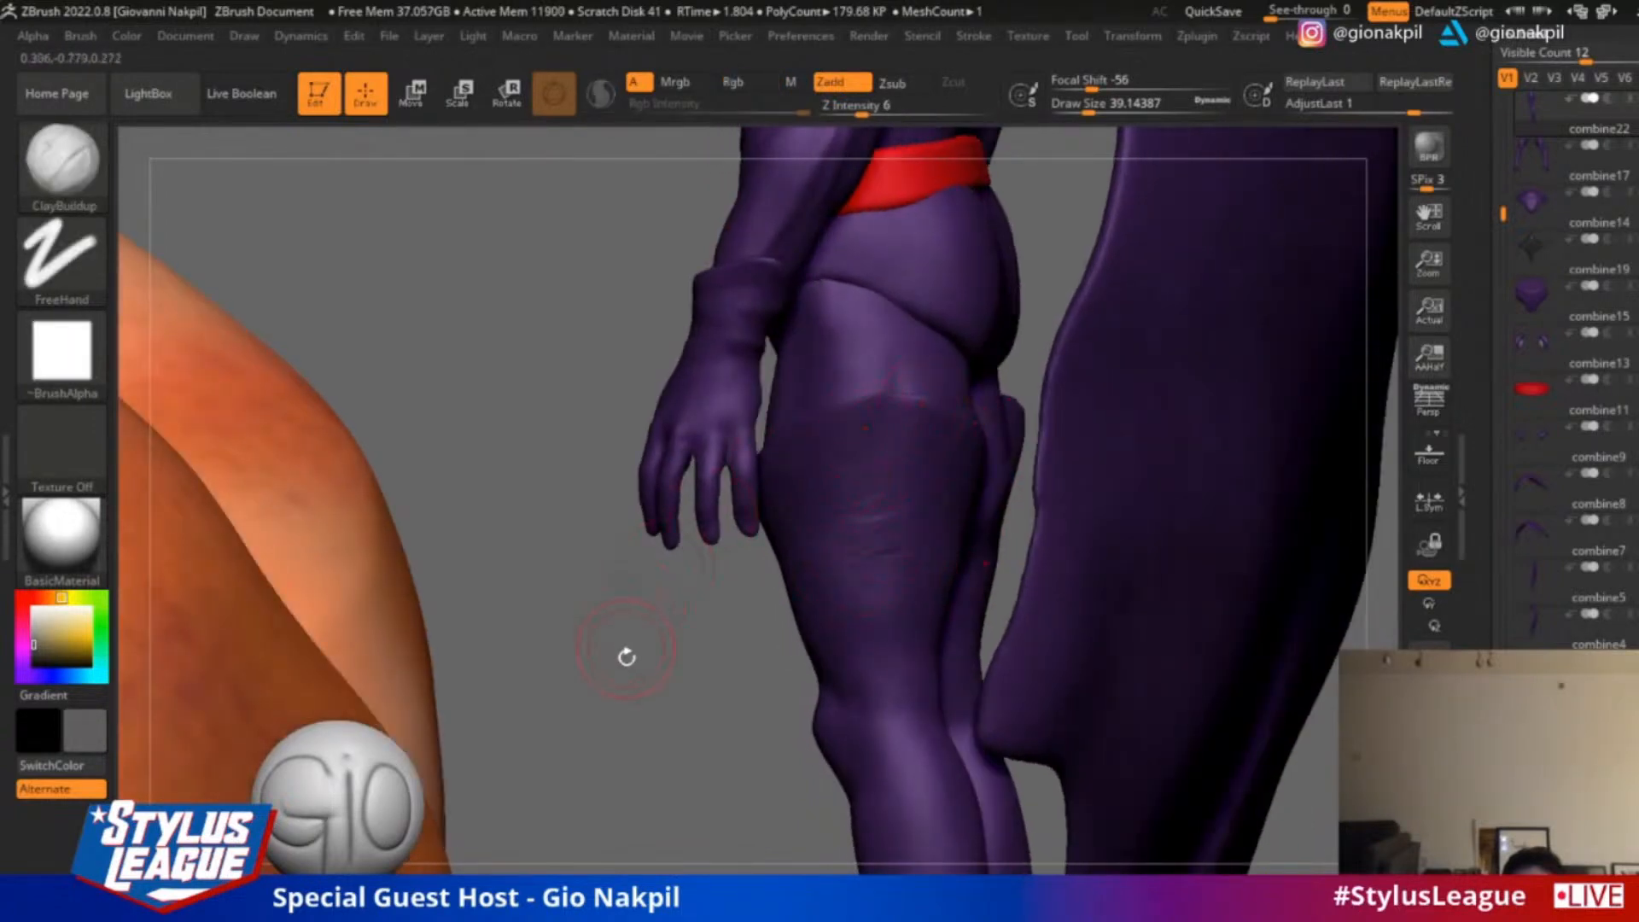
Build up diagonal wrinkles above the other boot's knee with ClayBuildup at draw size 26.87, then set the draw size to 36.93
right_drag(627, 656, 942, 608)
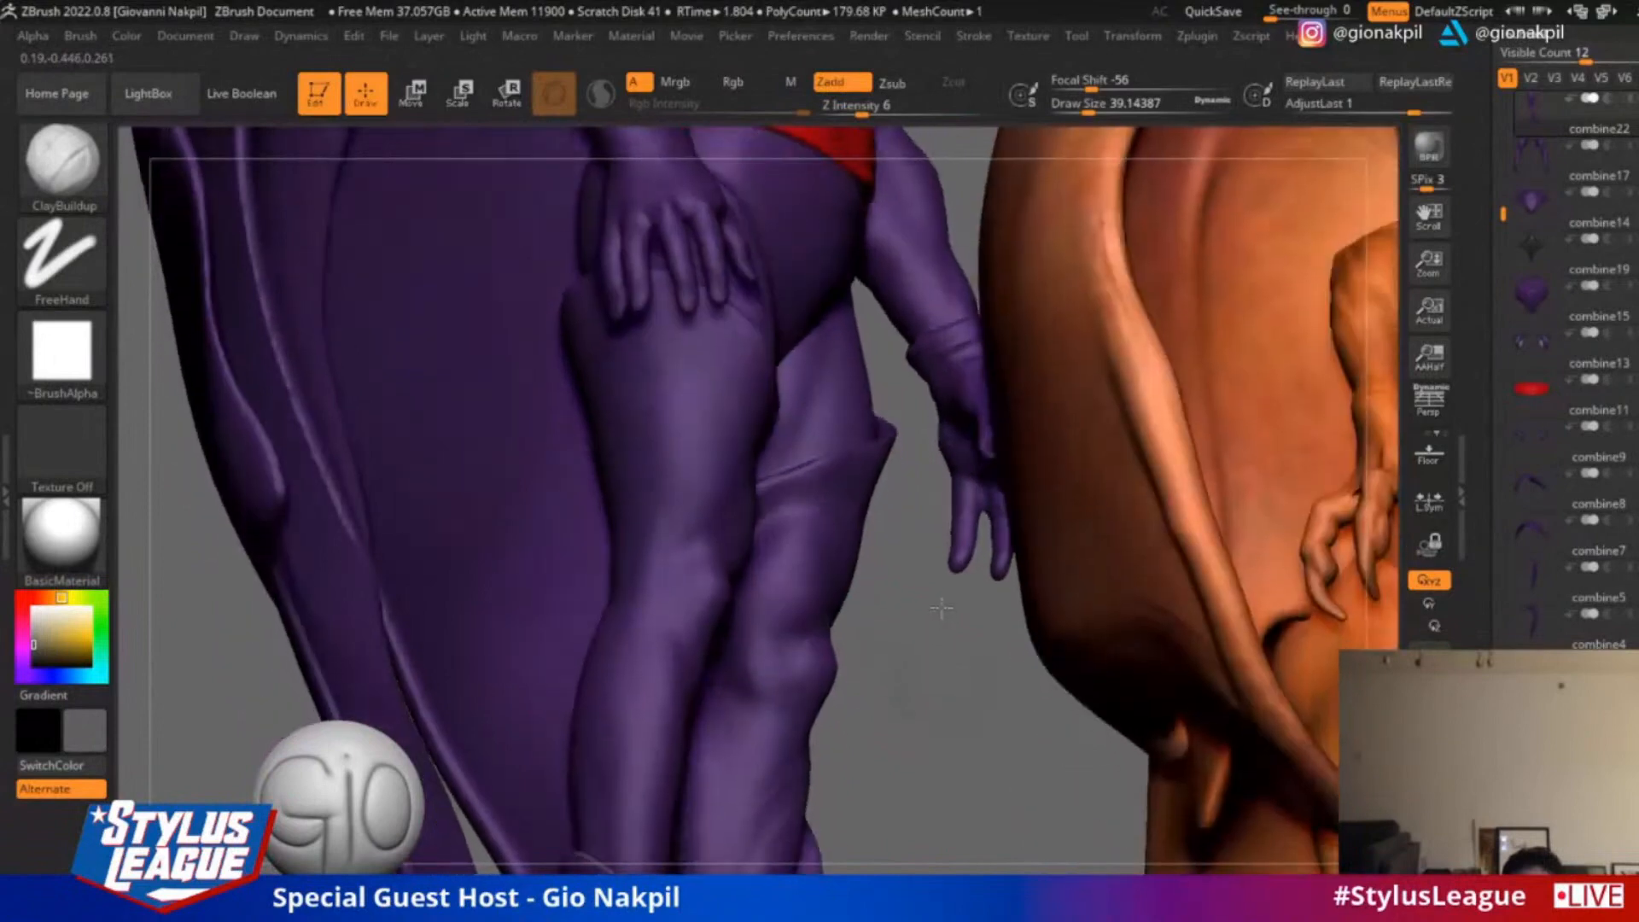
shift+drag(785, 783, 761, 840)
alt+right_drag(984, 706, 1104, 642)
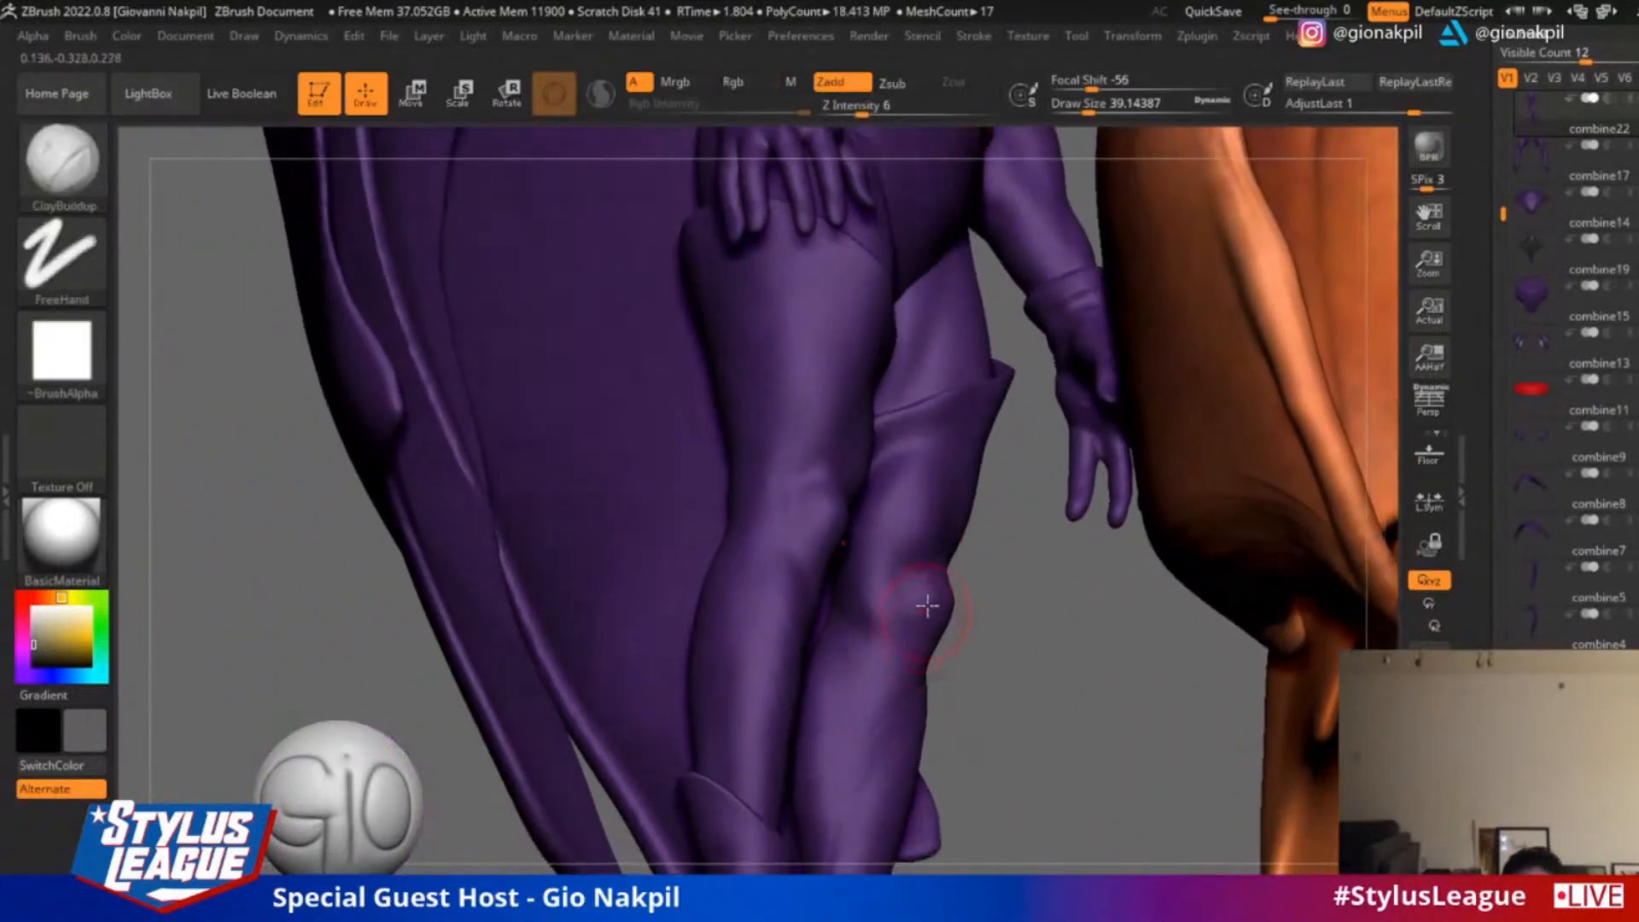
alt+right_drag(1065, 586, 1050, 676)
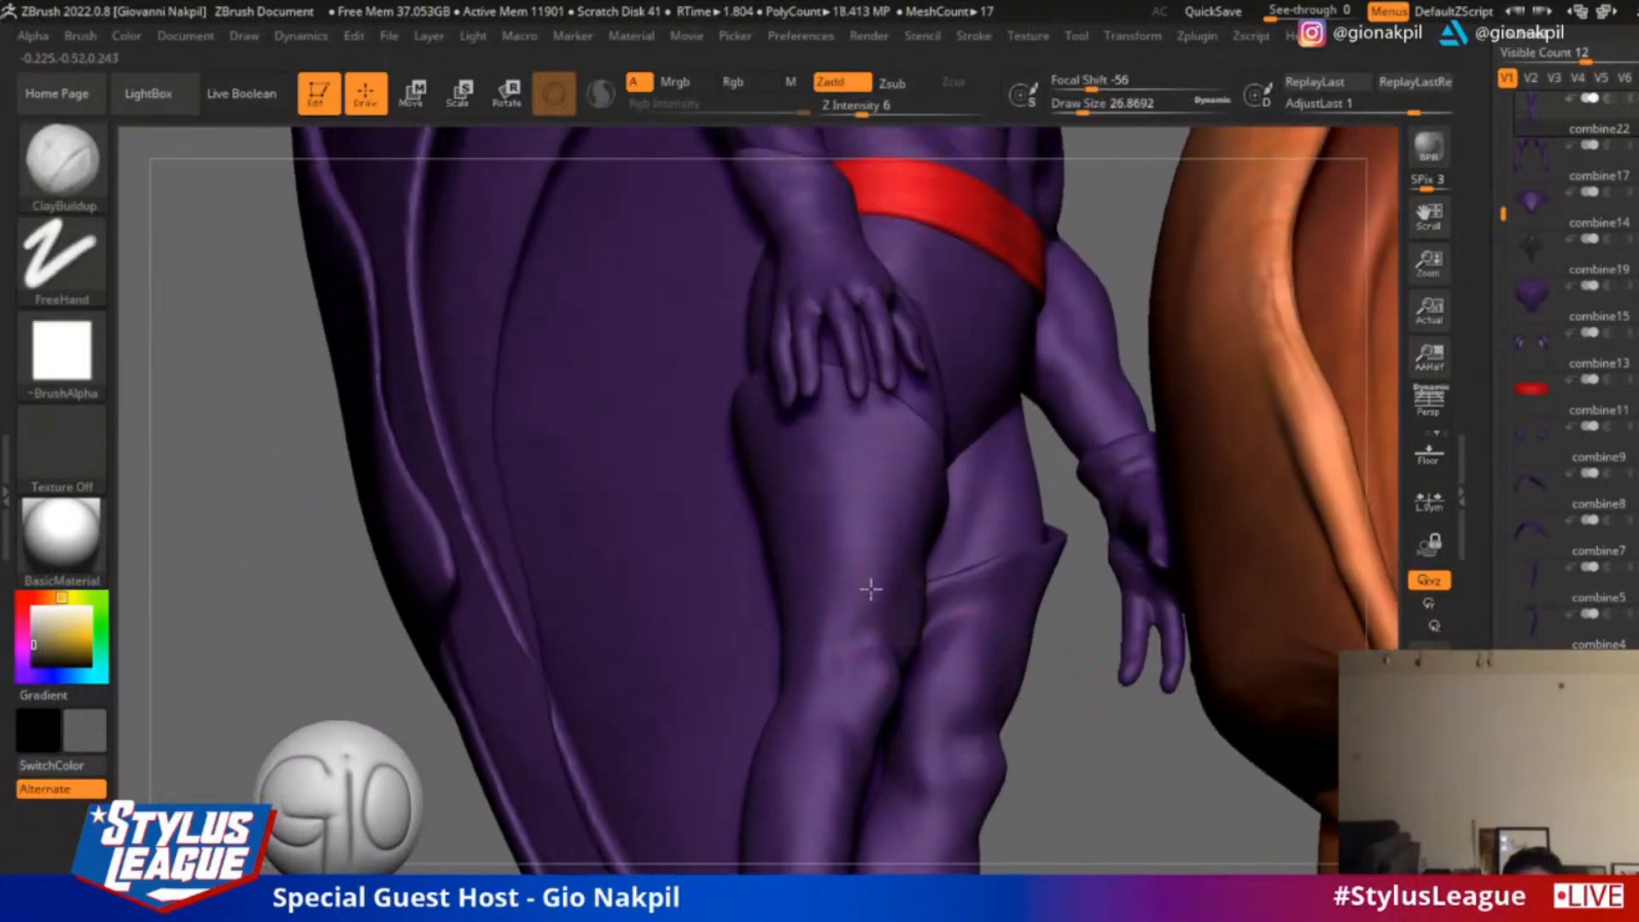
drag(813, 589, 851, 616)
drag(838, 552, 870, 591)
drag(855, 528, 903, 554)
key(s)
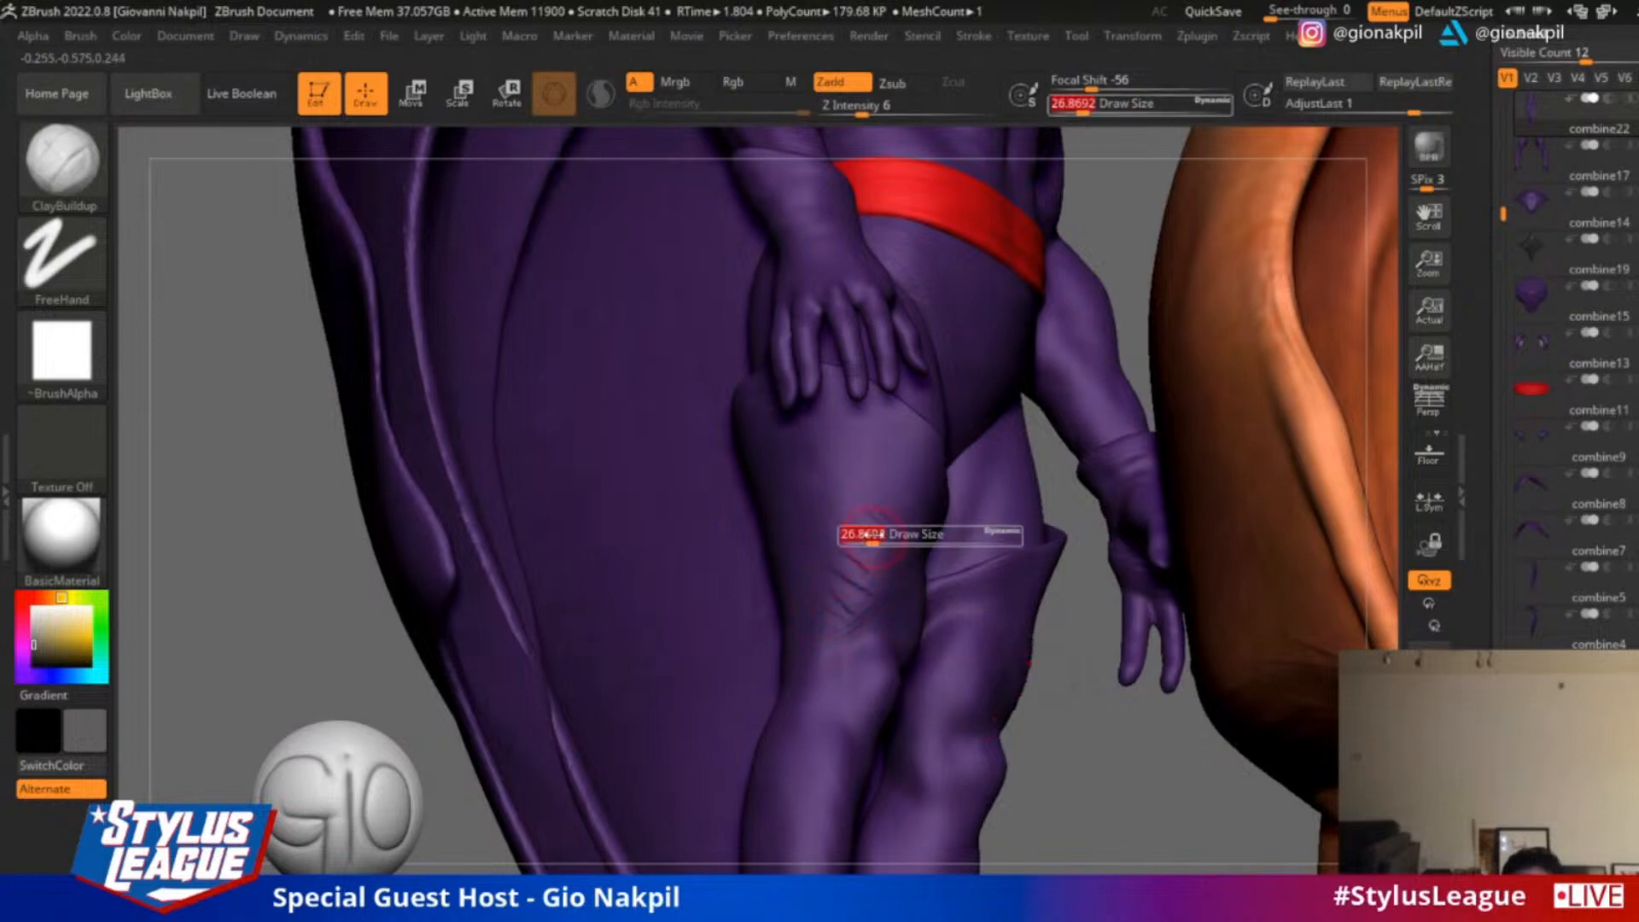
View the caped figure and winged creature together from the front and save the tool
key(f)
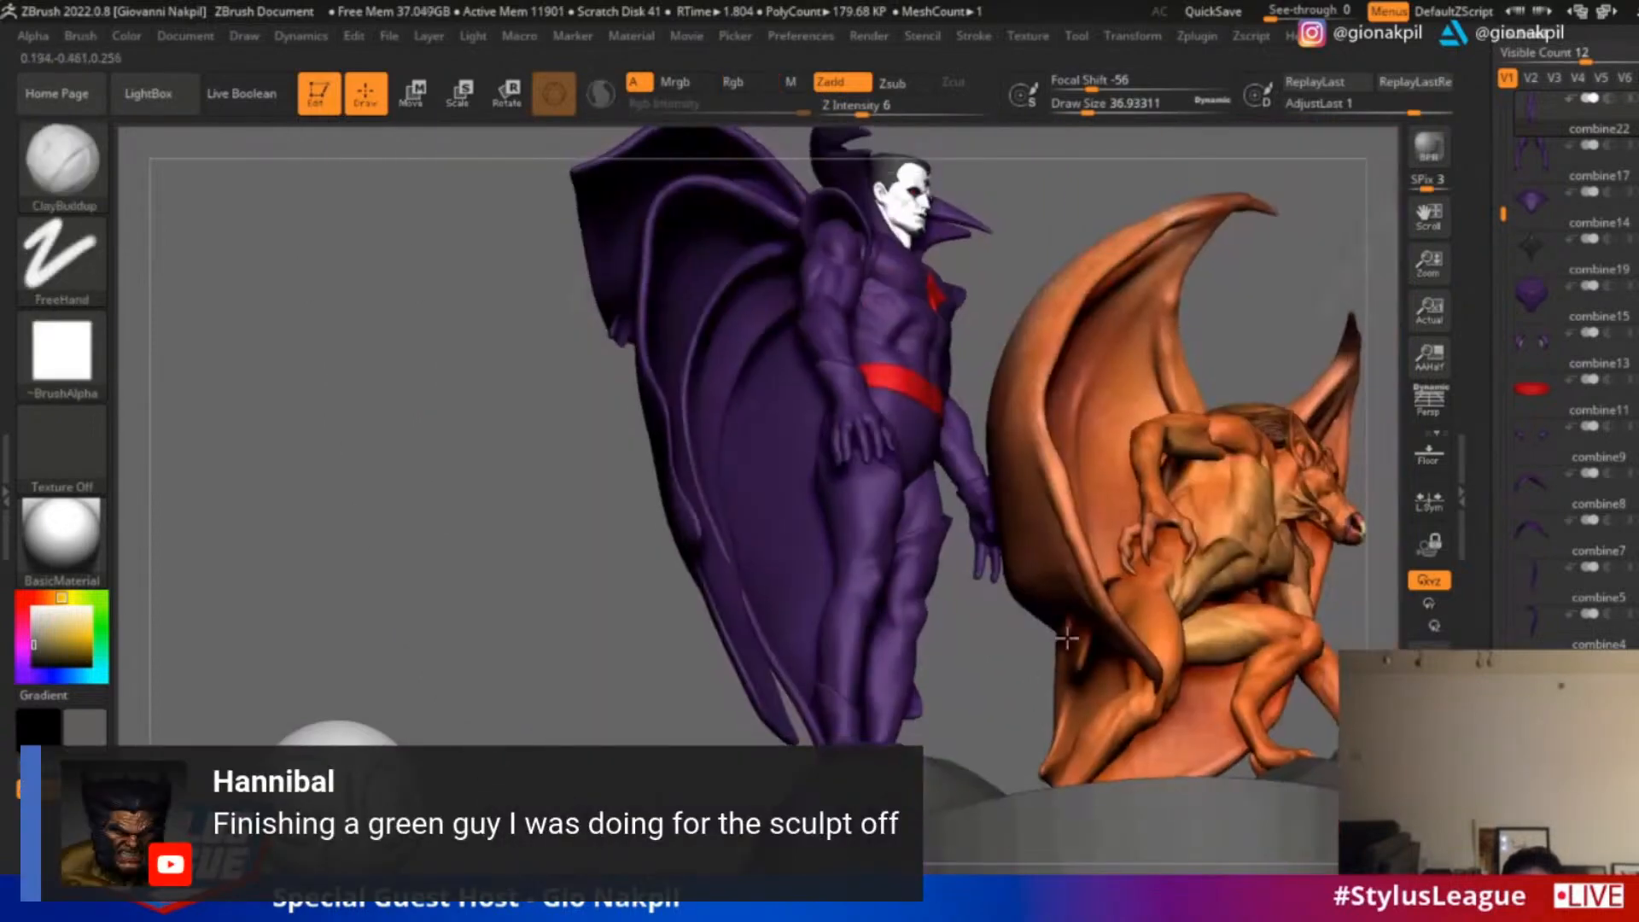
mouse_move(985, 676)
mouse_down()
mouse_move(1230, 541)
mouse_move(1242, 559)
mouse_up()
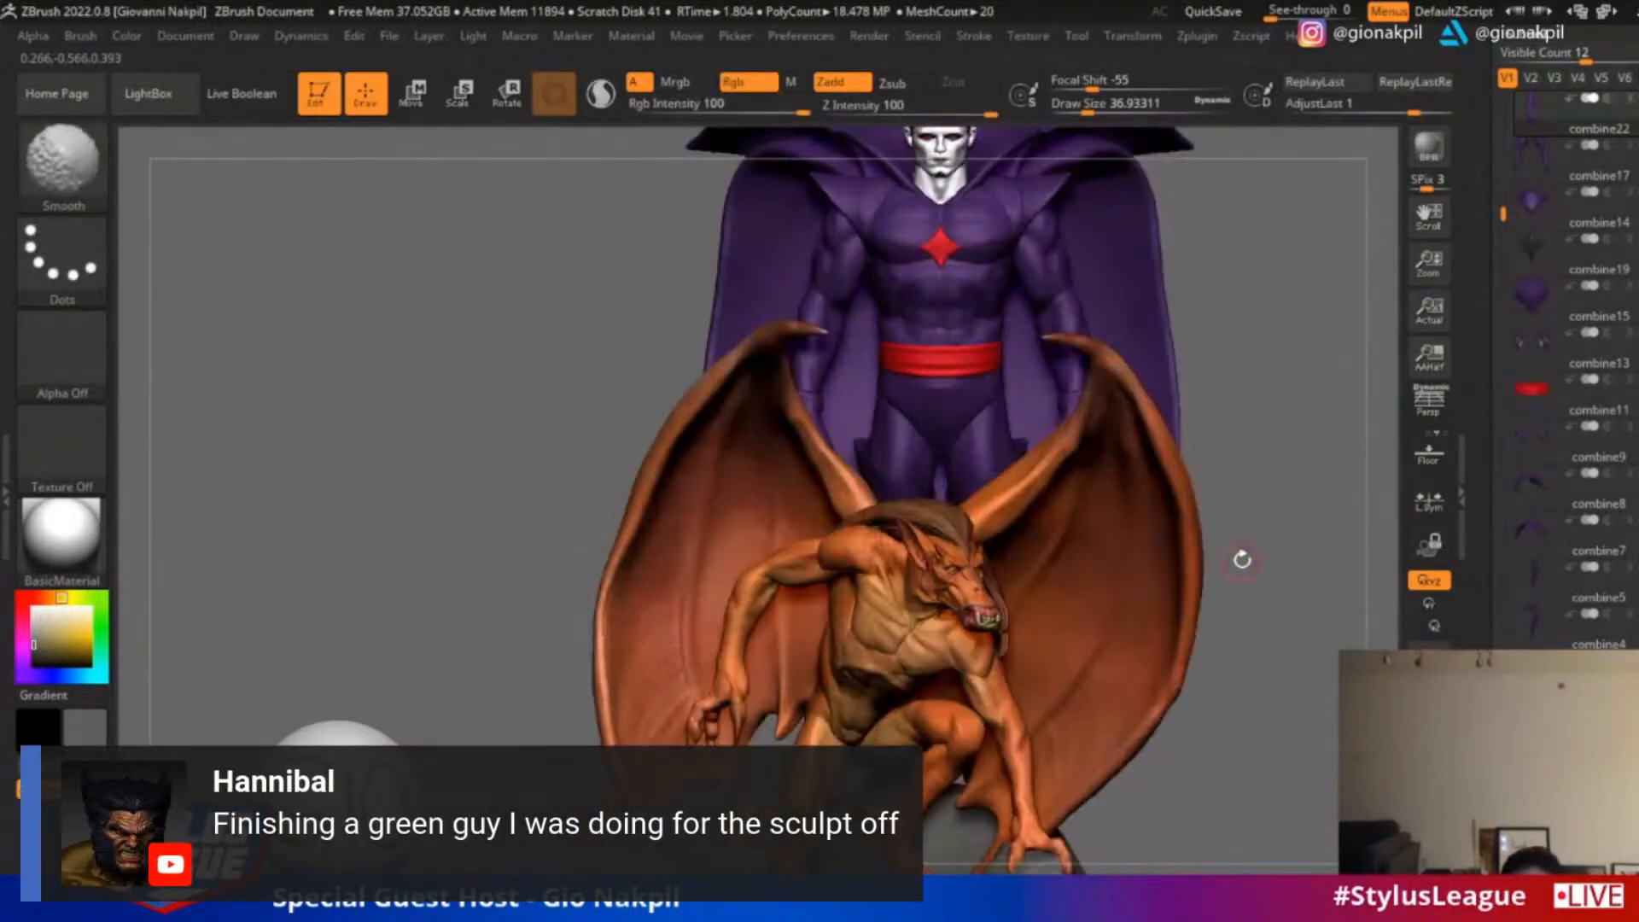
mouse_move(1252, 395)
mouse_down()
mouse_move(1266, 475)
mouse_move(1255, 454)
mouse_move(1220, 454)
mouse_move(1315, 452)
mouse_move(1258, 439)
mouse_move(1261, 413)
mouse_up()
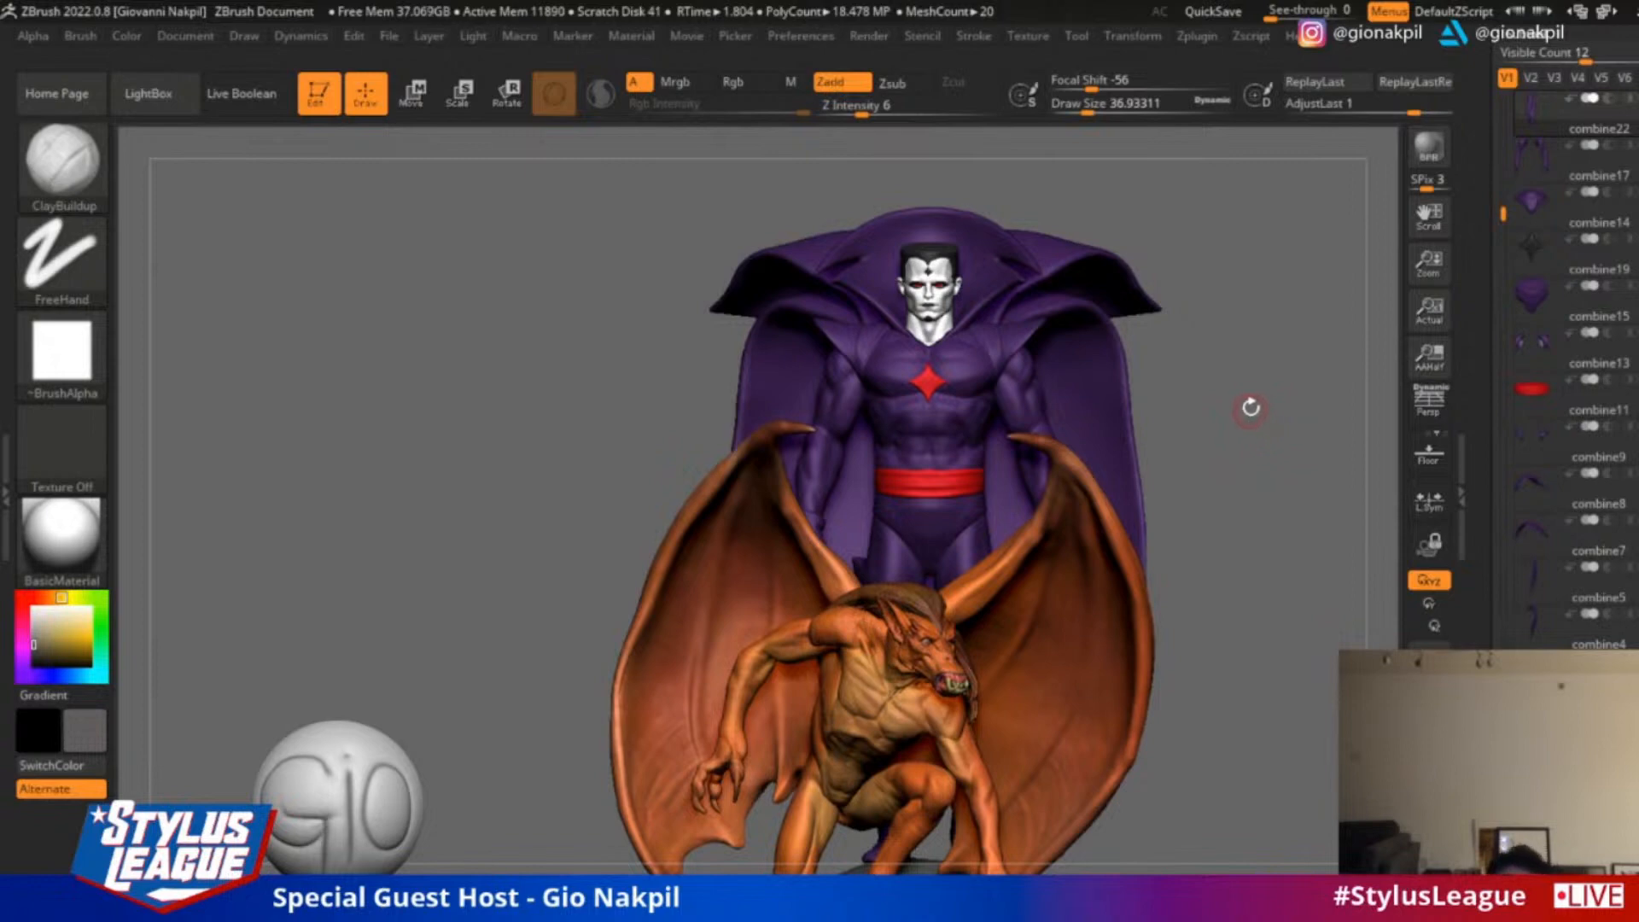
drag(1486, 227, 1481, 599)
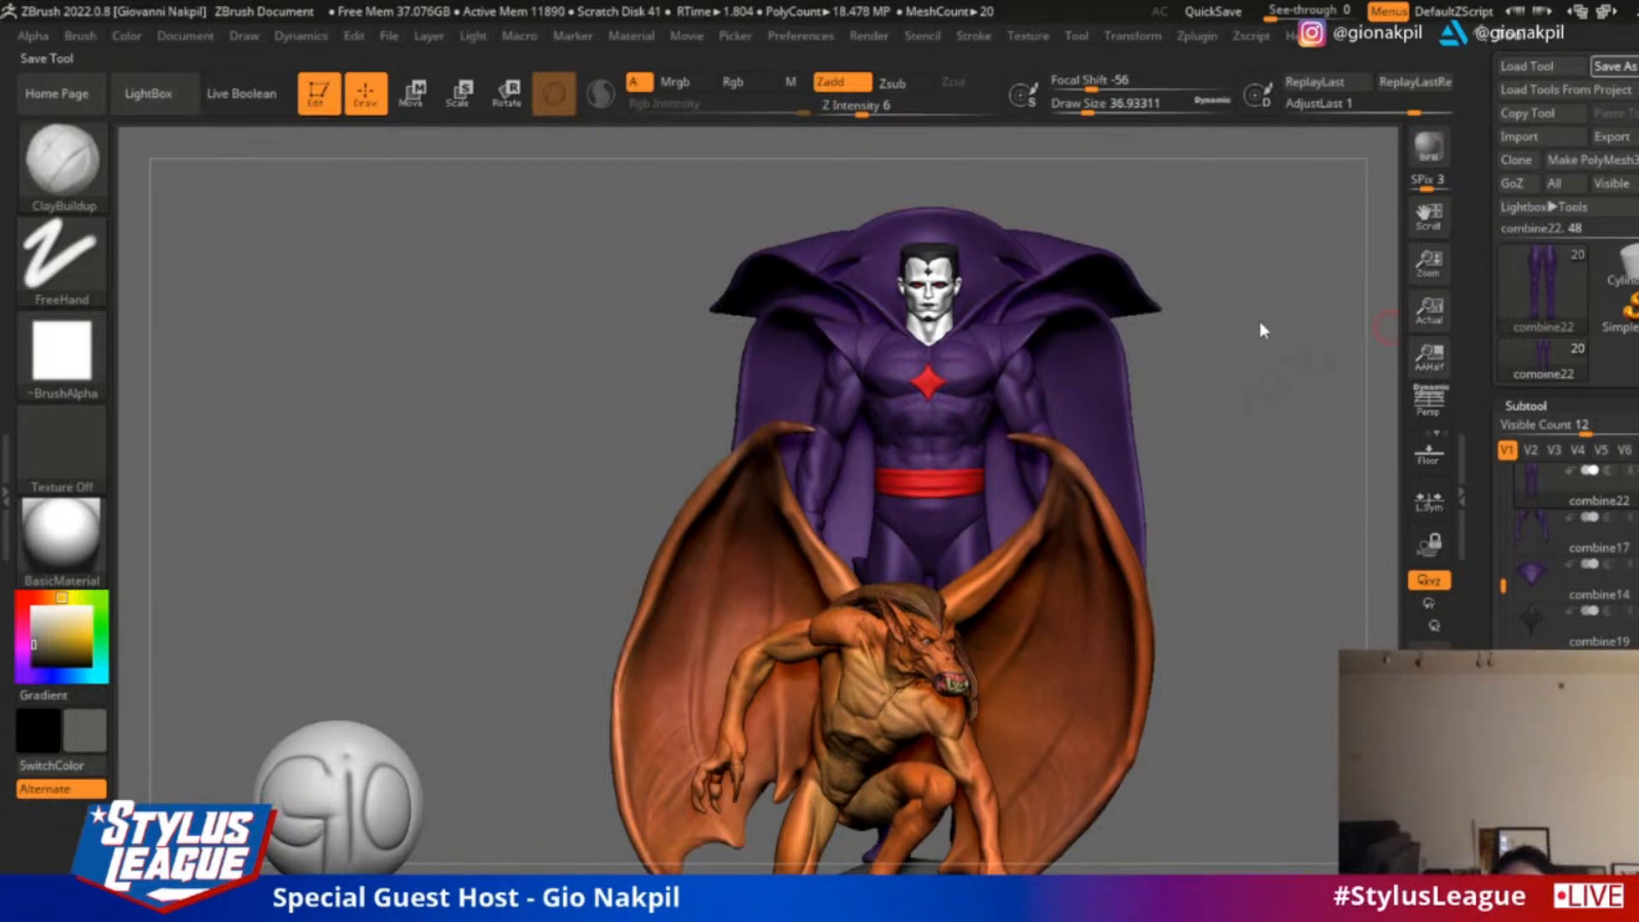
key(ctrl+s)
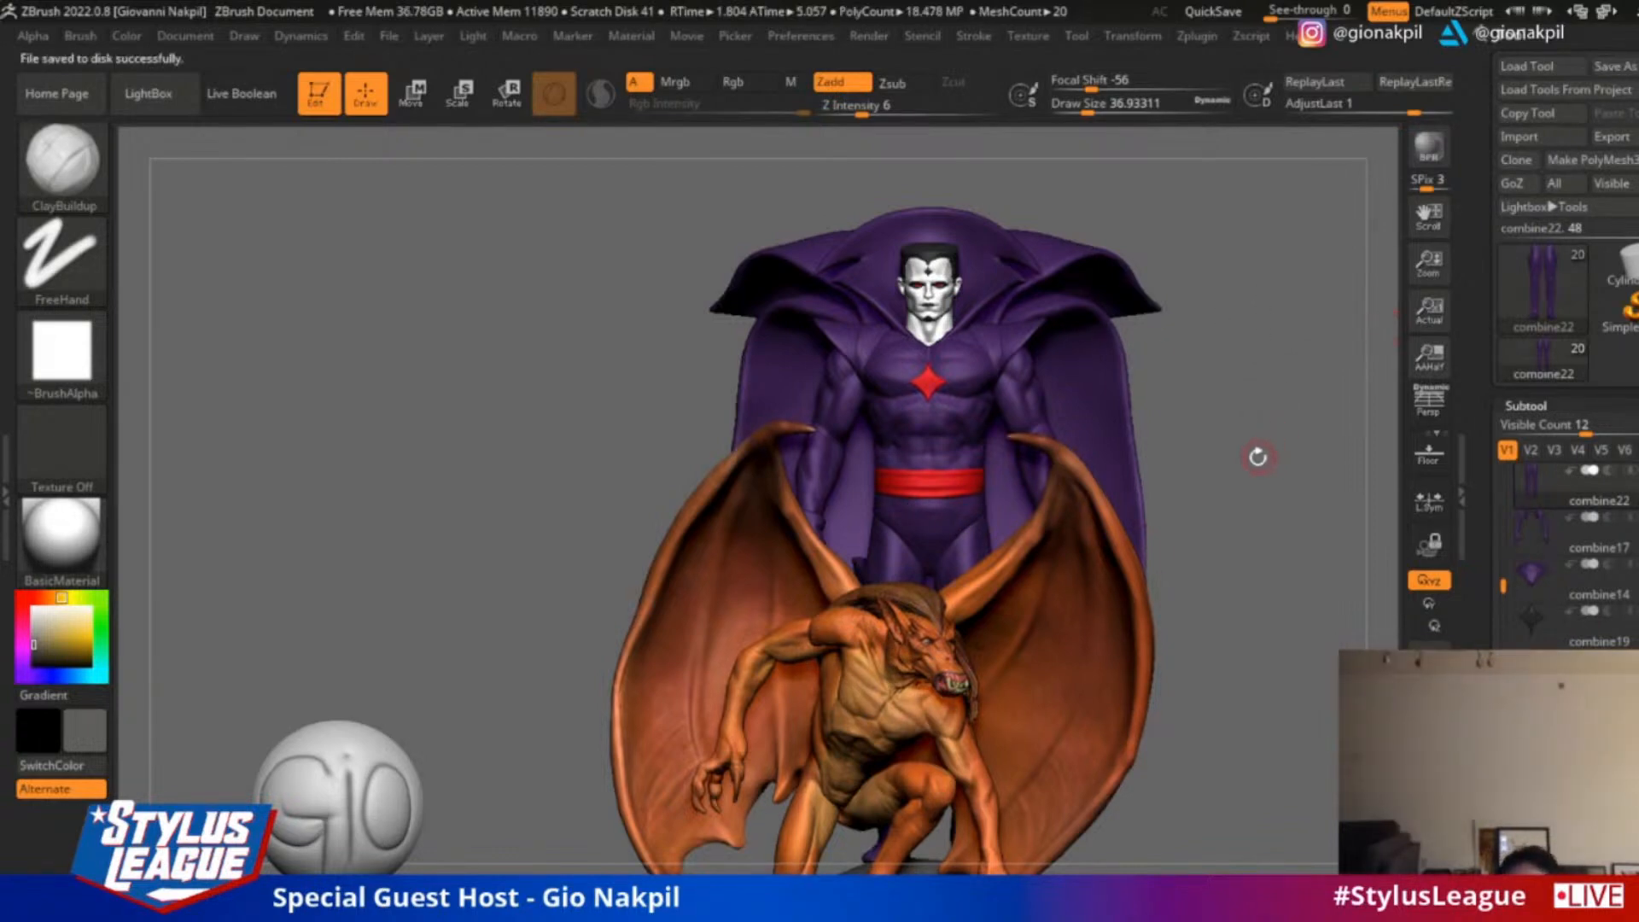
Hide the winged creature's subtool so the caped figure is shown alone
alt+drag(1264, 413, 1295, 373)
alt+drag(1345, 234, 1276, 433)
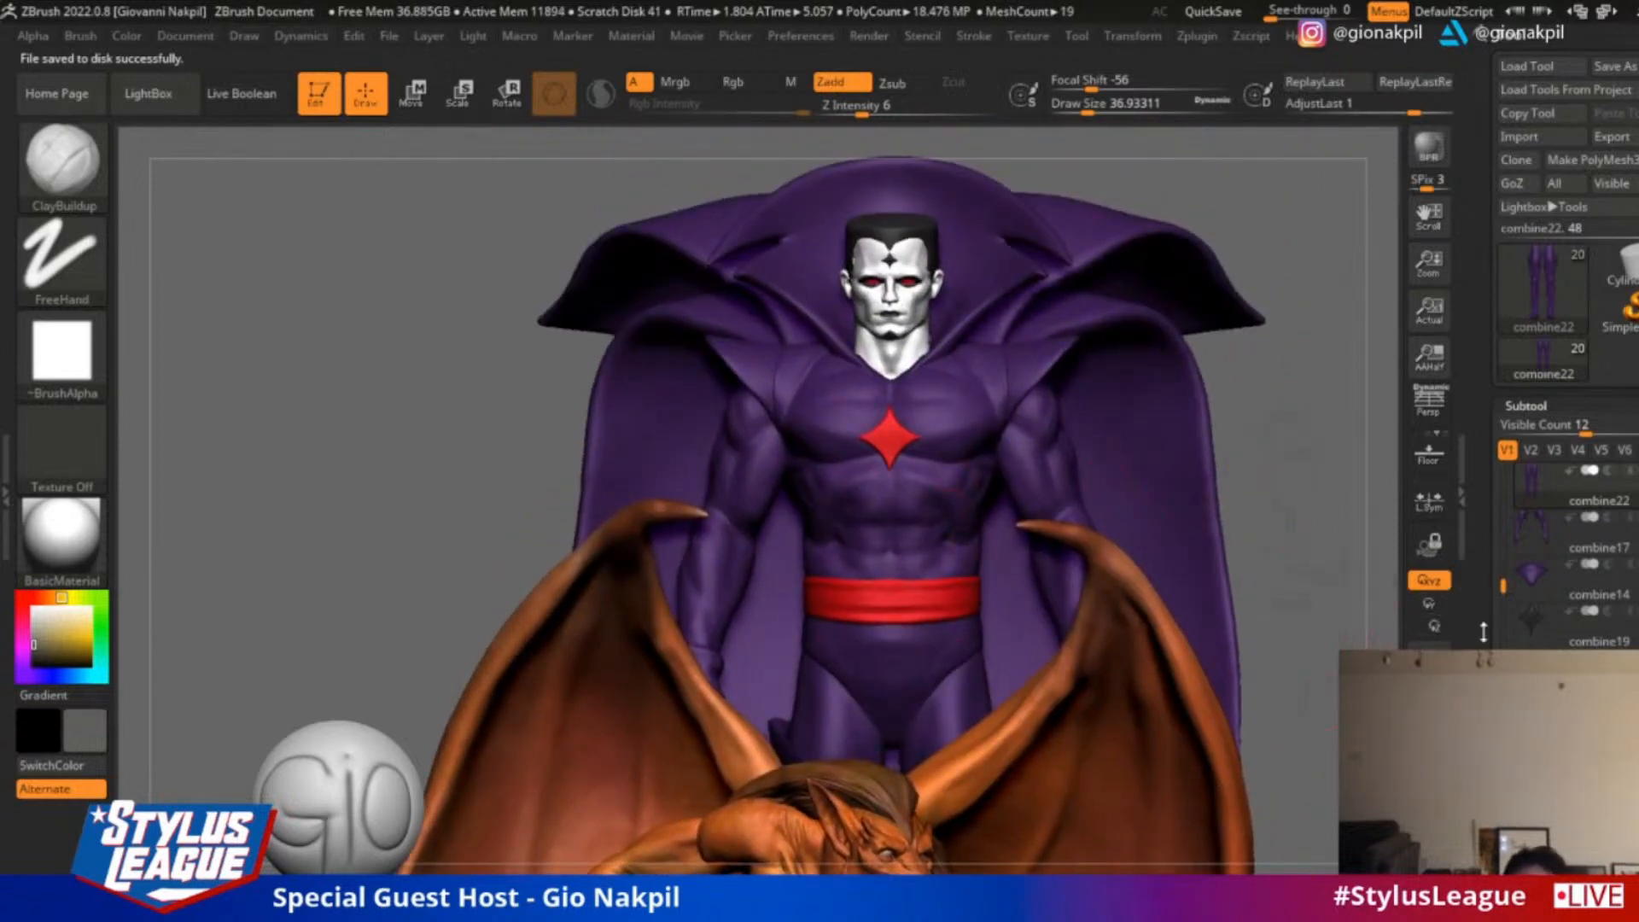
scroll(1500, 586, down, 3)
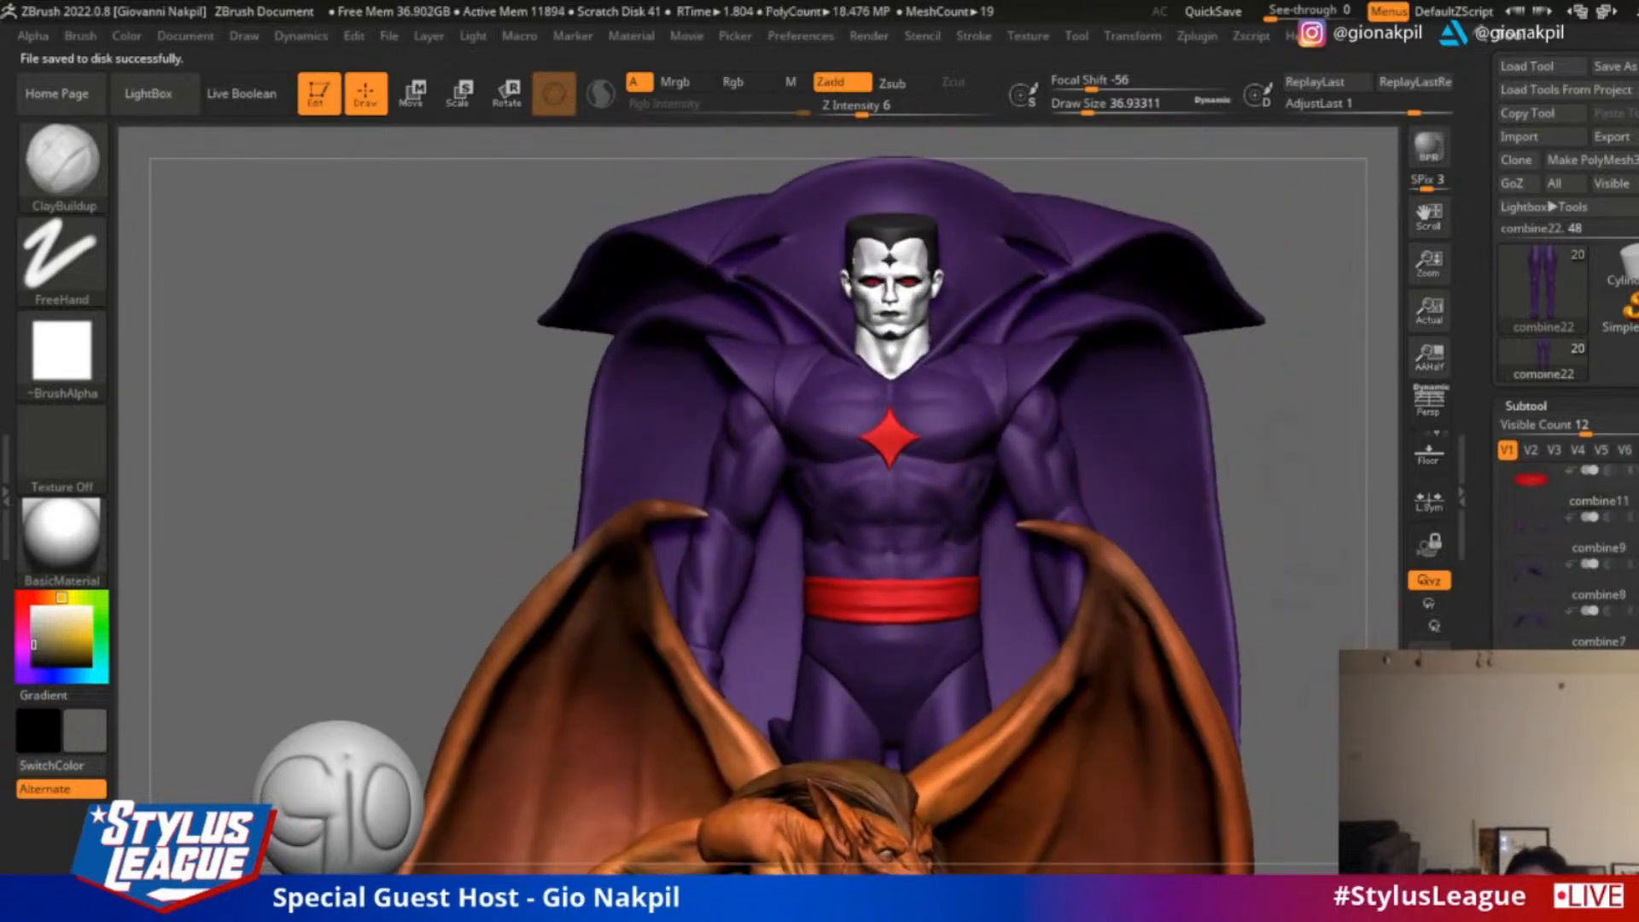
click(1626, 803)
click(1537, 849)
drag(1501, 734, 1501, 46)
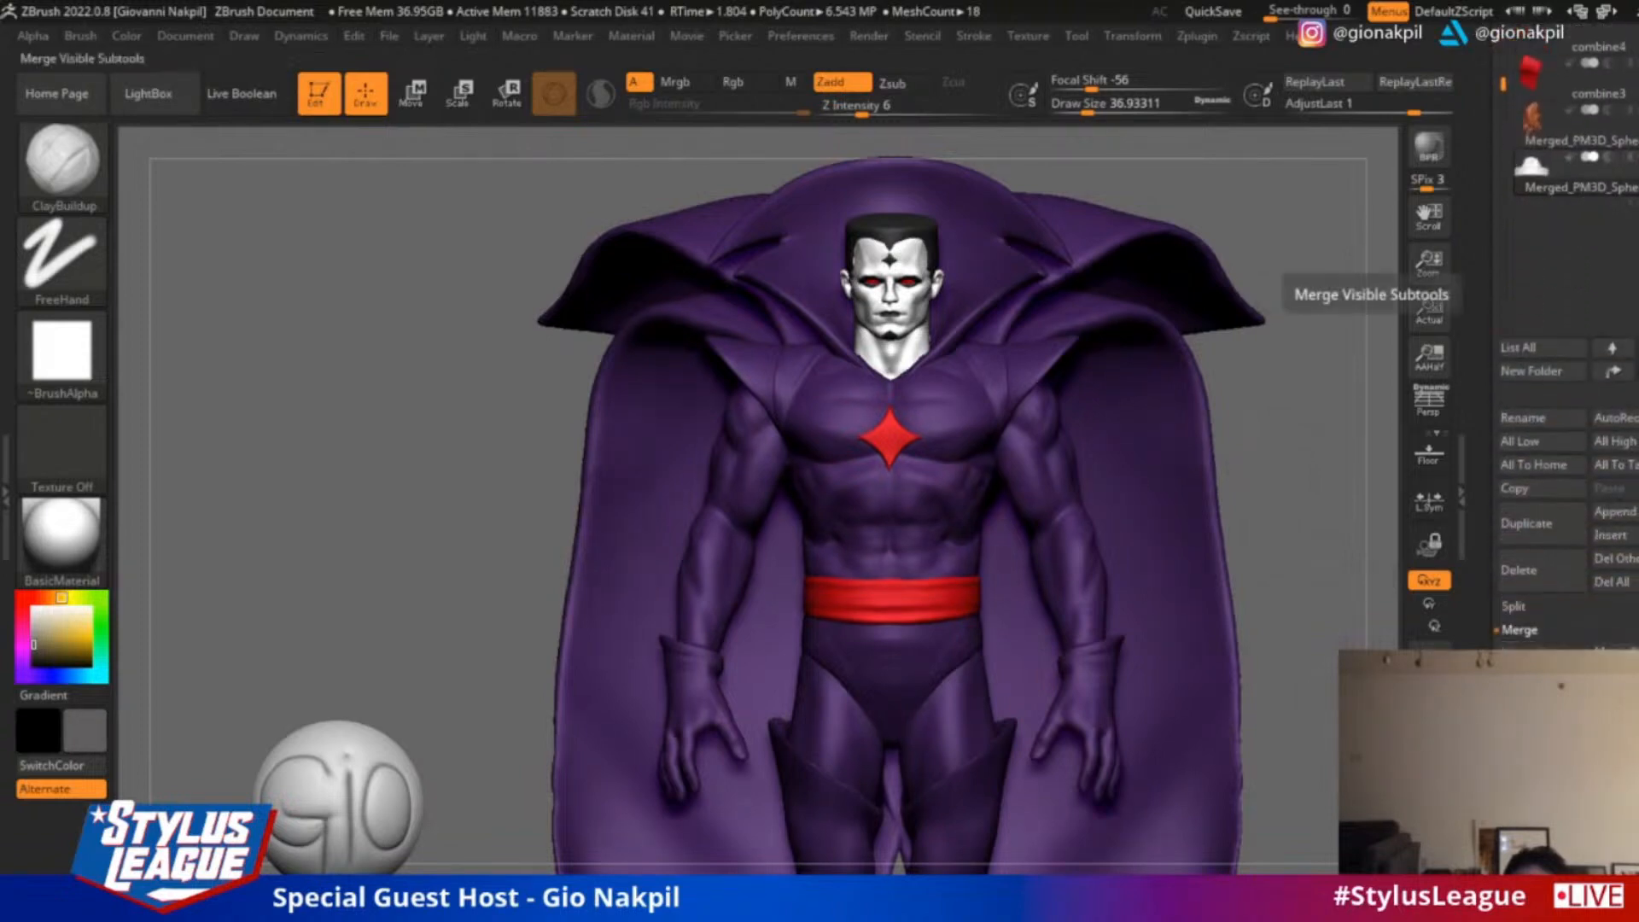
Reorder the subtools, placing combine3 directly below combine15 and combine11 above combine13
drag(1477, 245, 1475, 469)
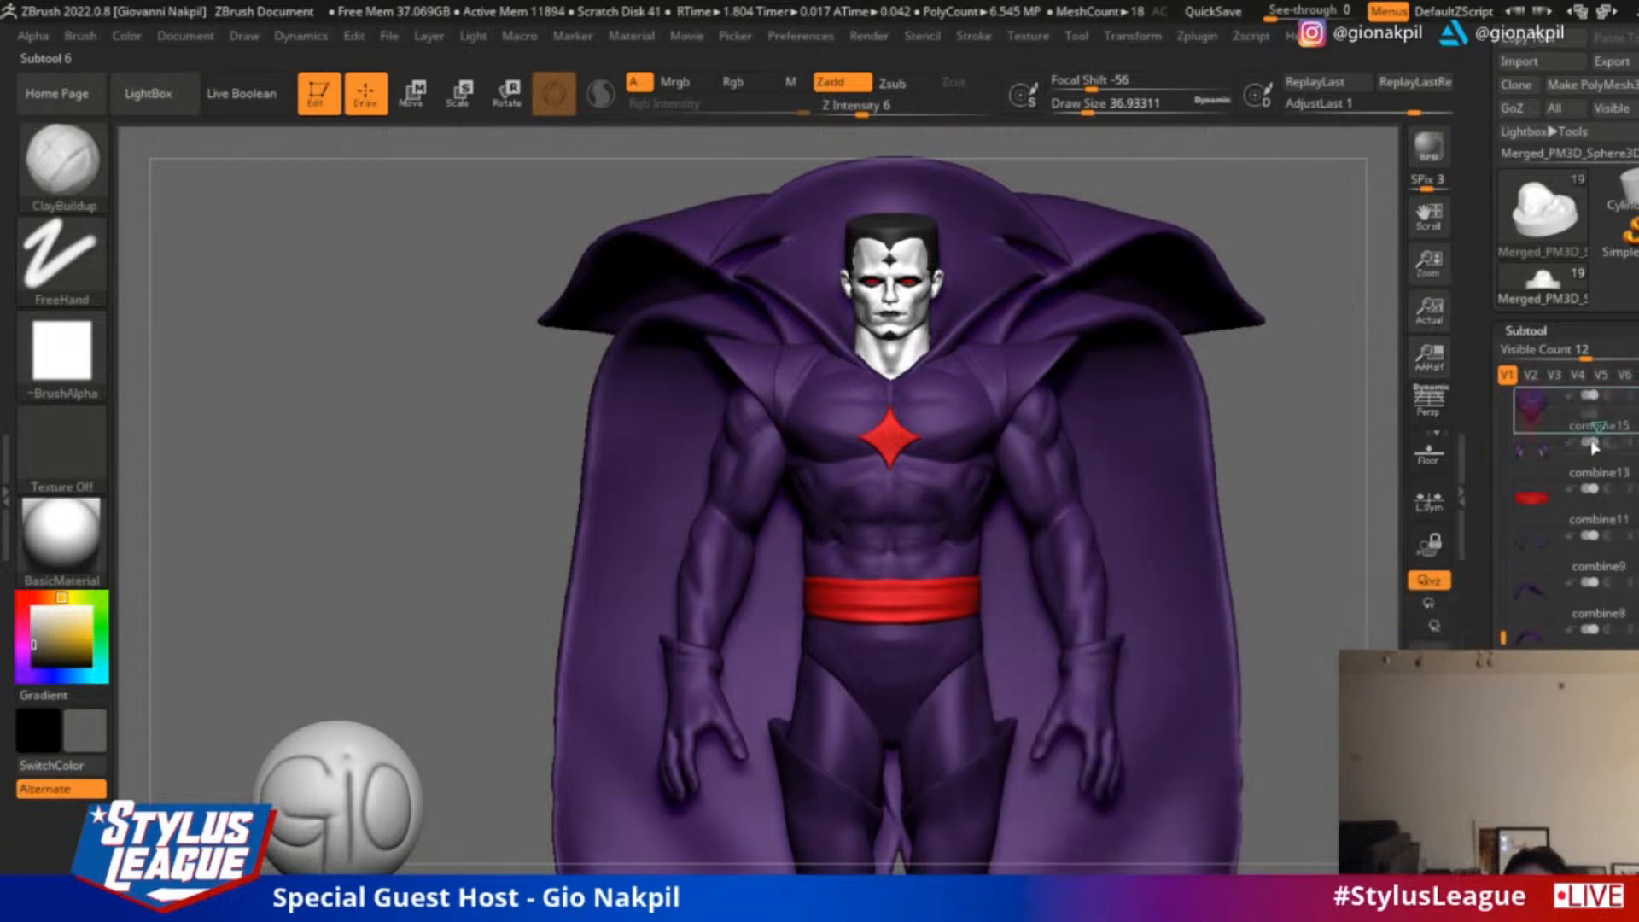
click(1604, 452)
drag(1553, 558, 1577, 498)
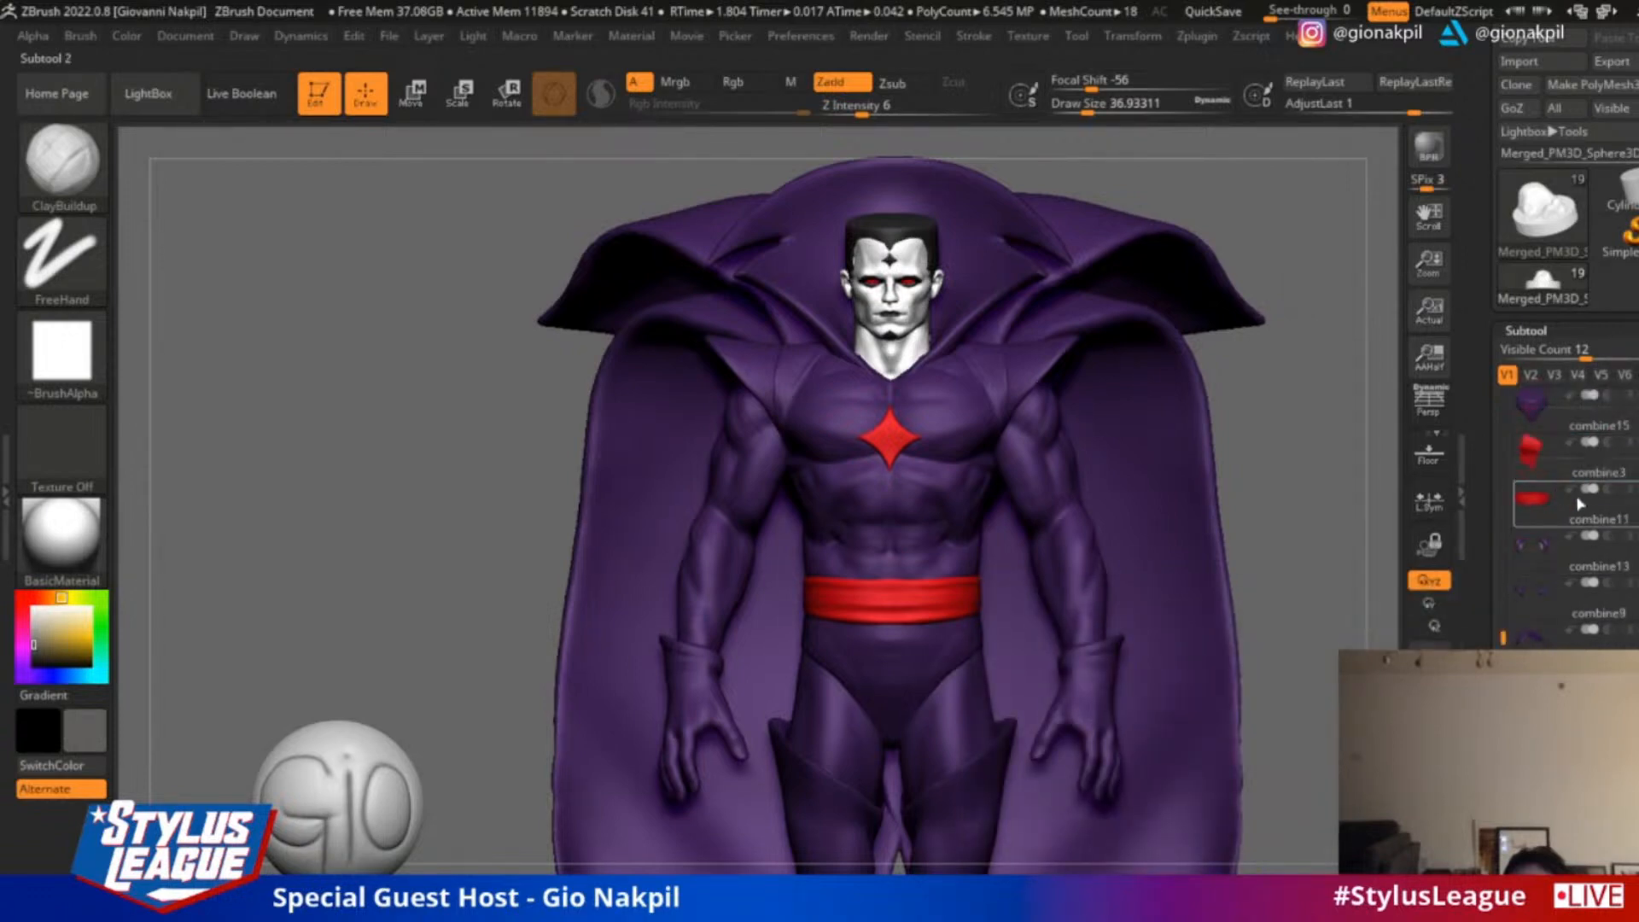
drag(1502, 632, 1502, 397)
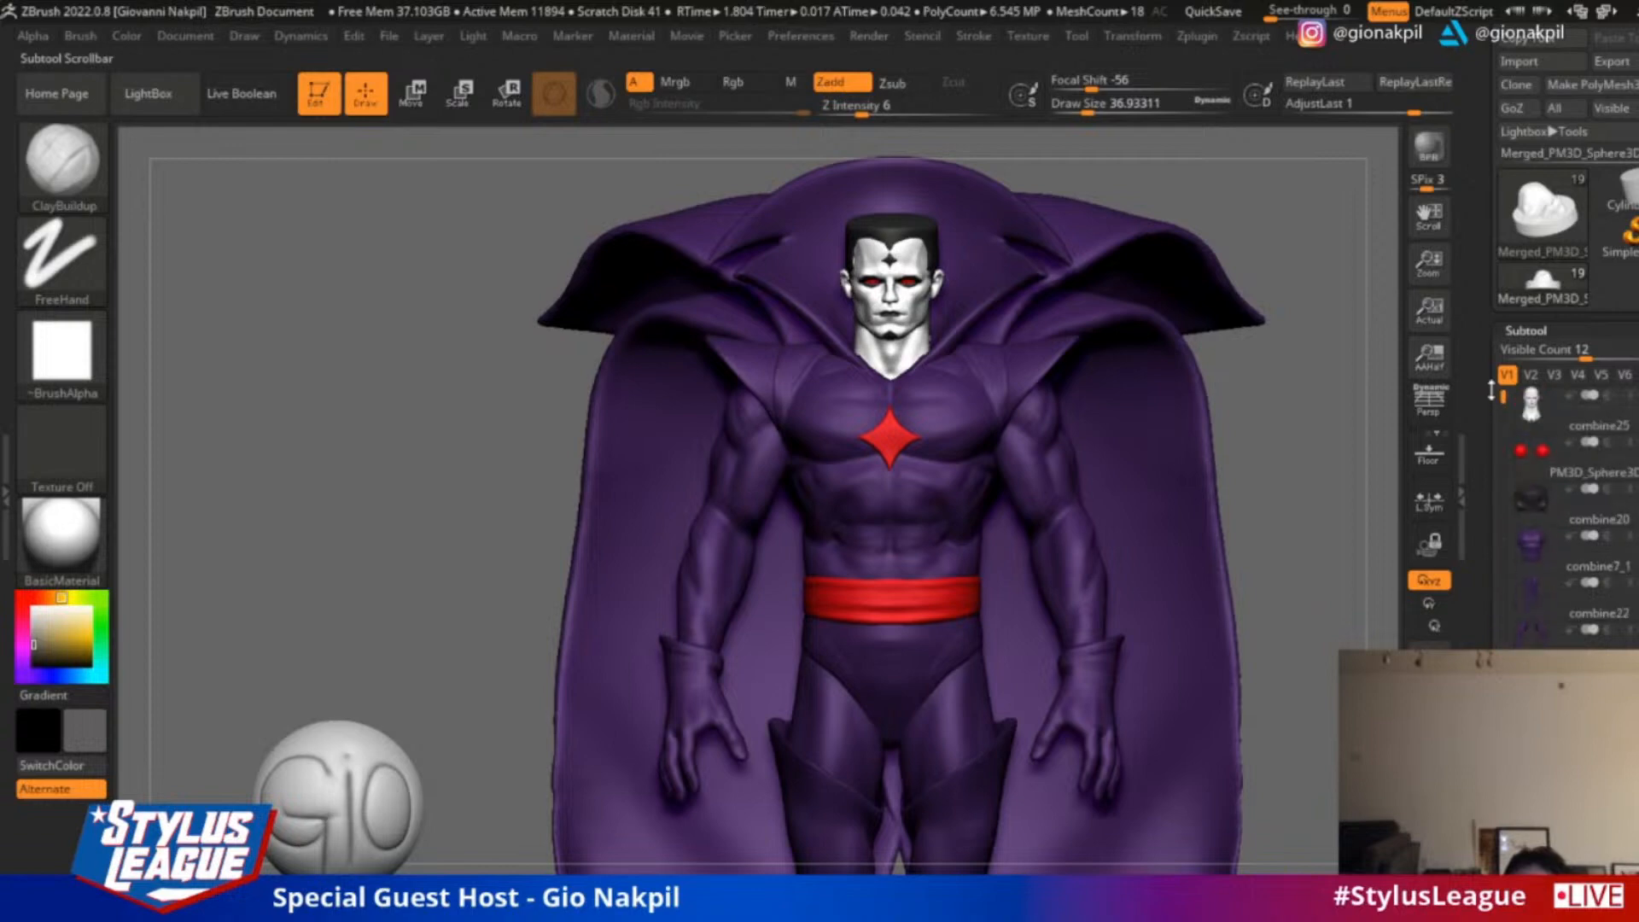
Activate the Rotate gizmo and show the winged creature together with the caped figure again
mouse_move(1534, 495)
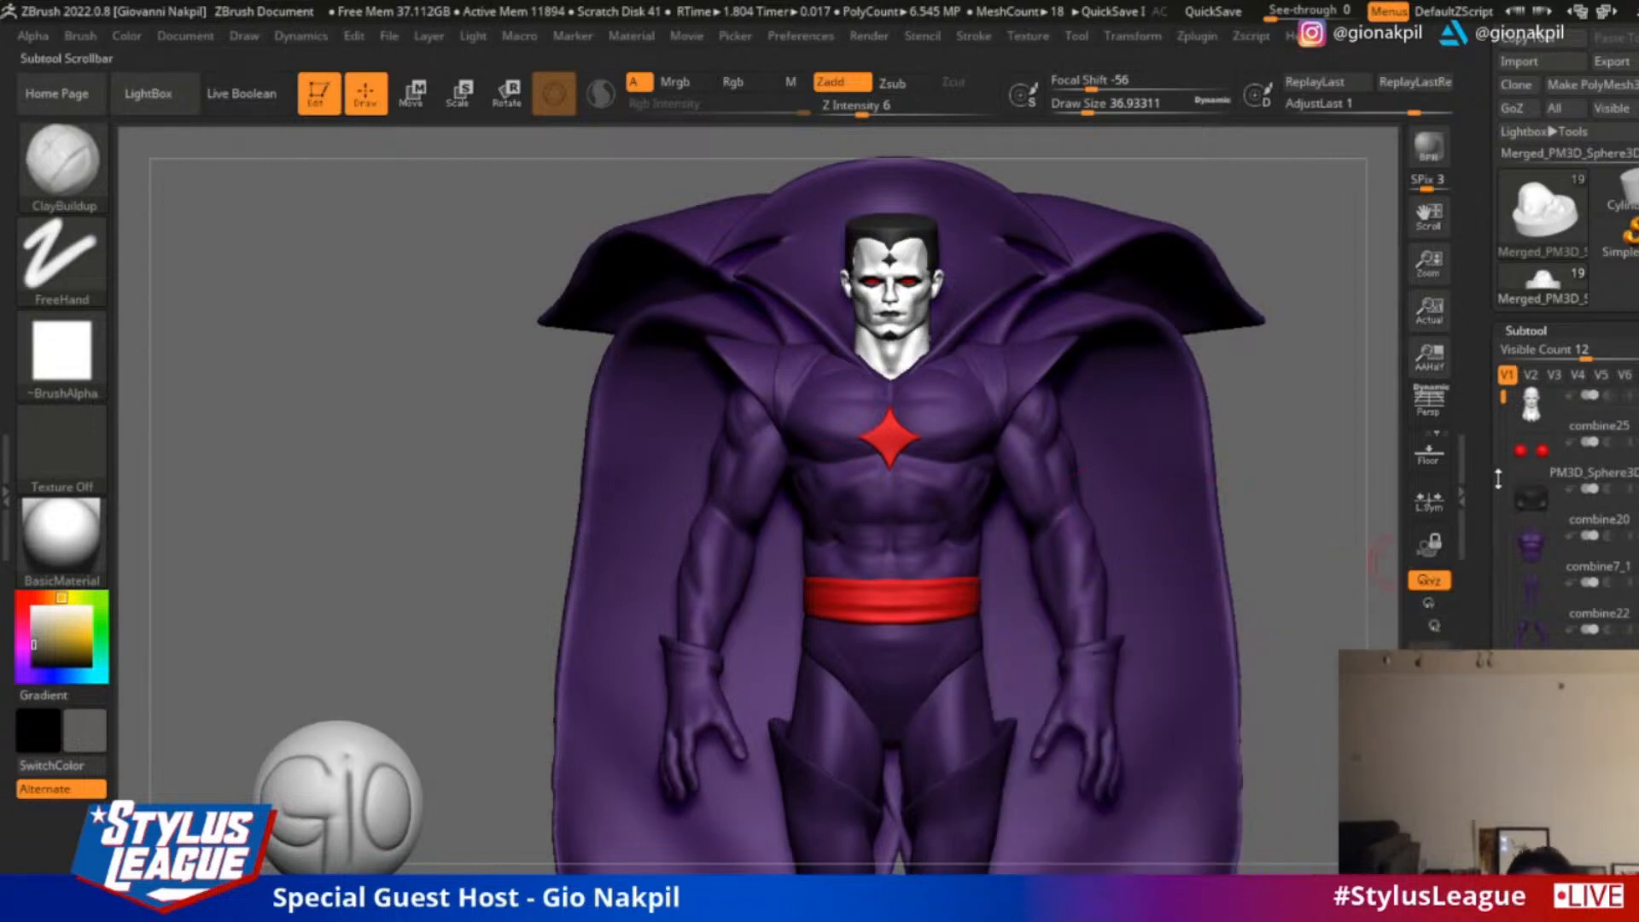
scroll(1498, 479, down, 3)
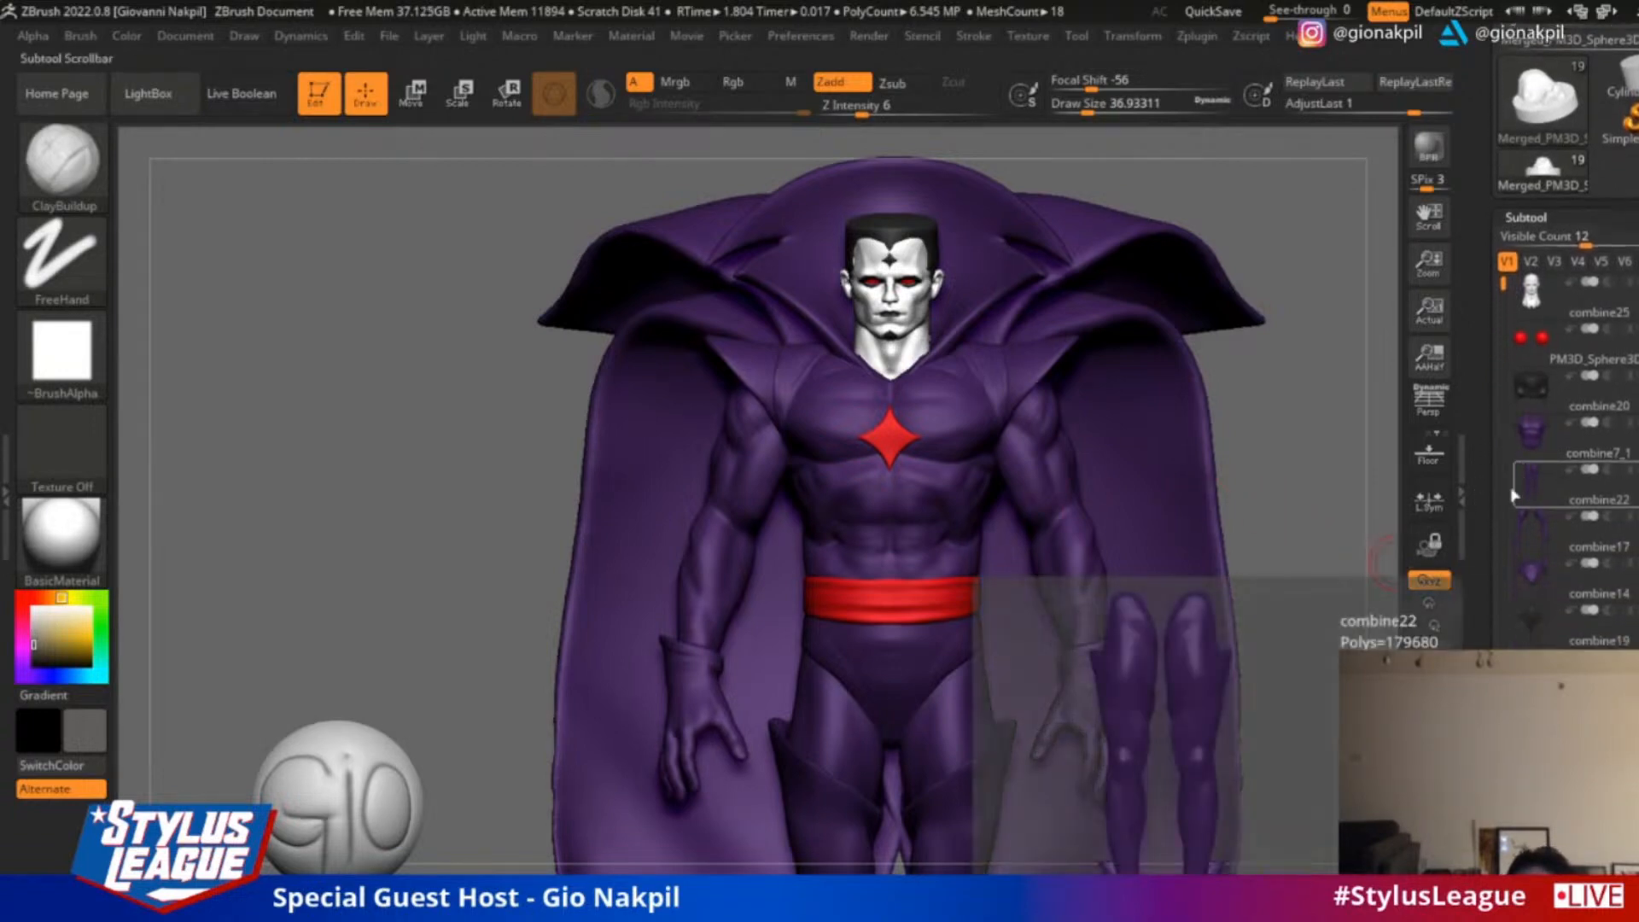
drag(1338, 534, 1242, 468)
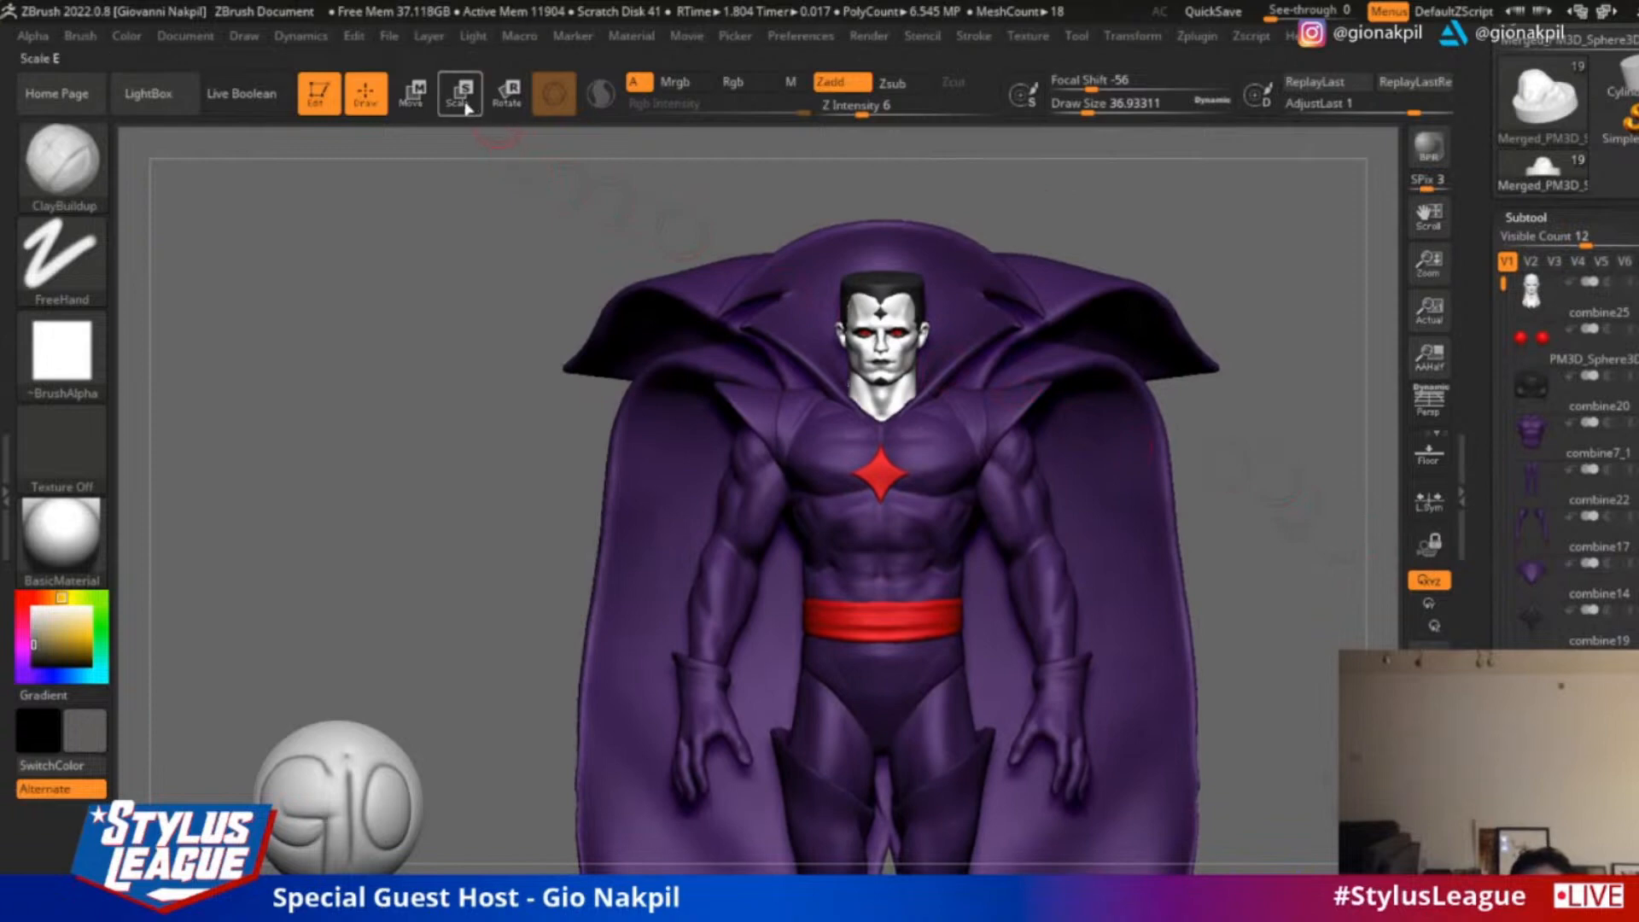
click(506, 96)
alt+drag(1242, 529, 1246, 453)
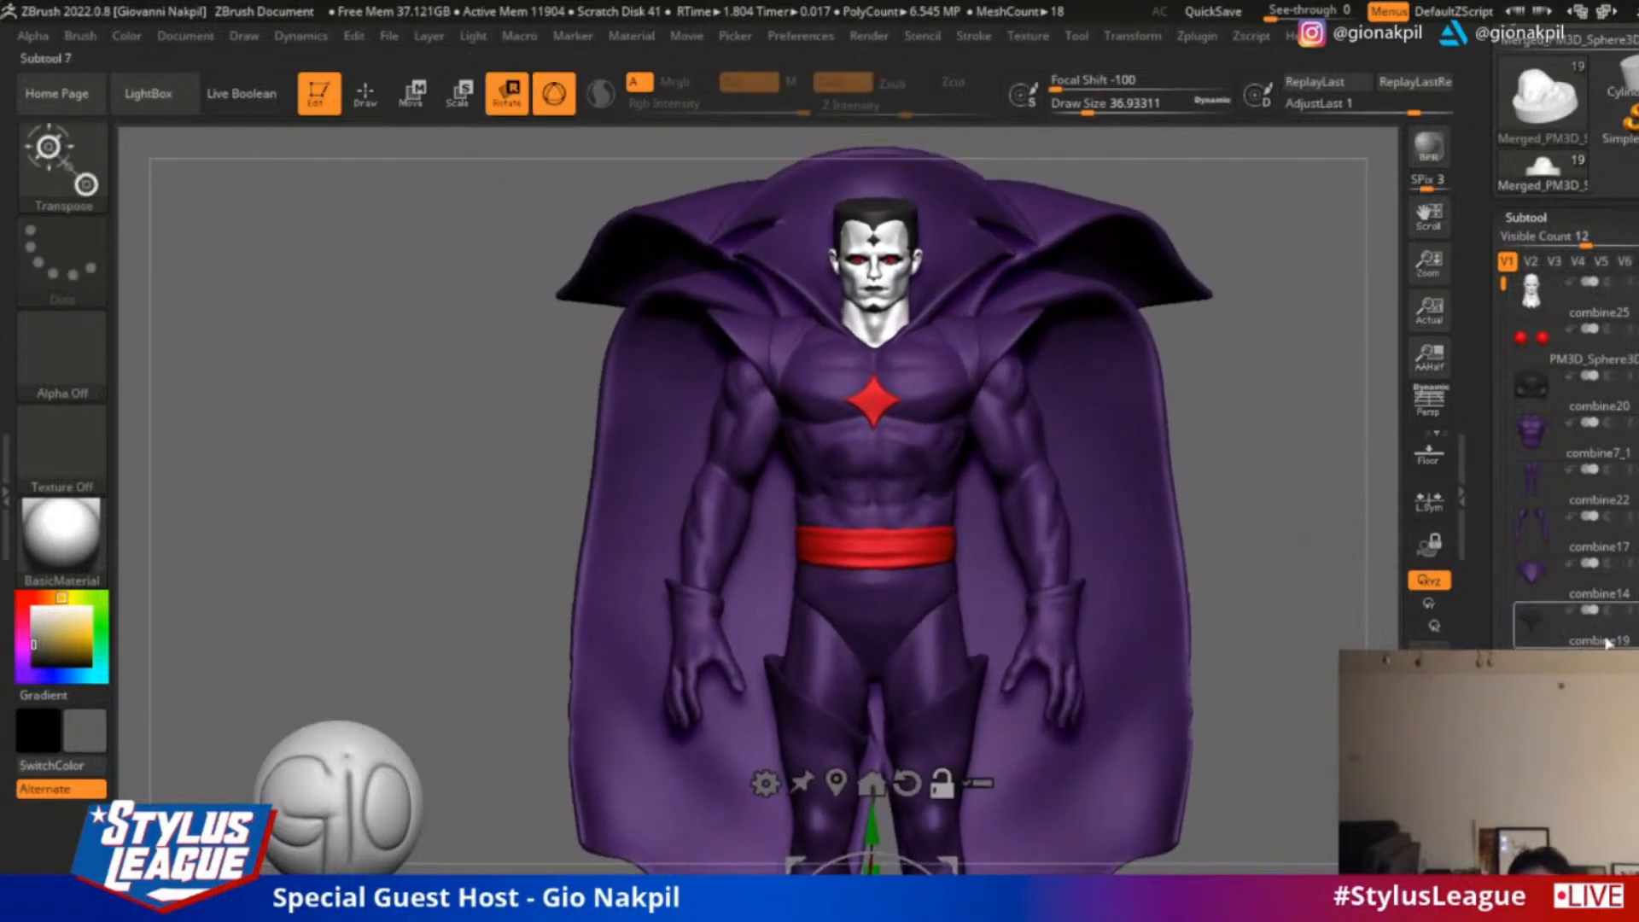
click(1569, 670)
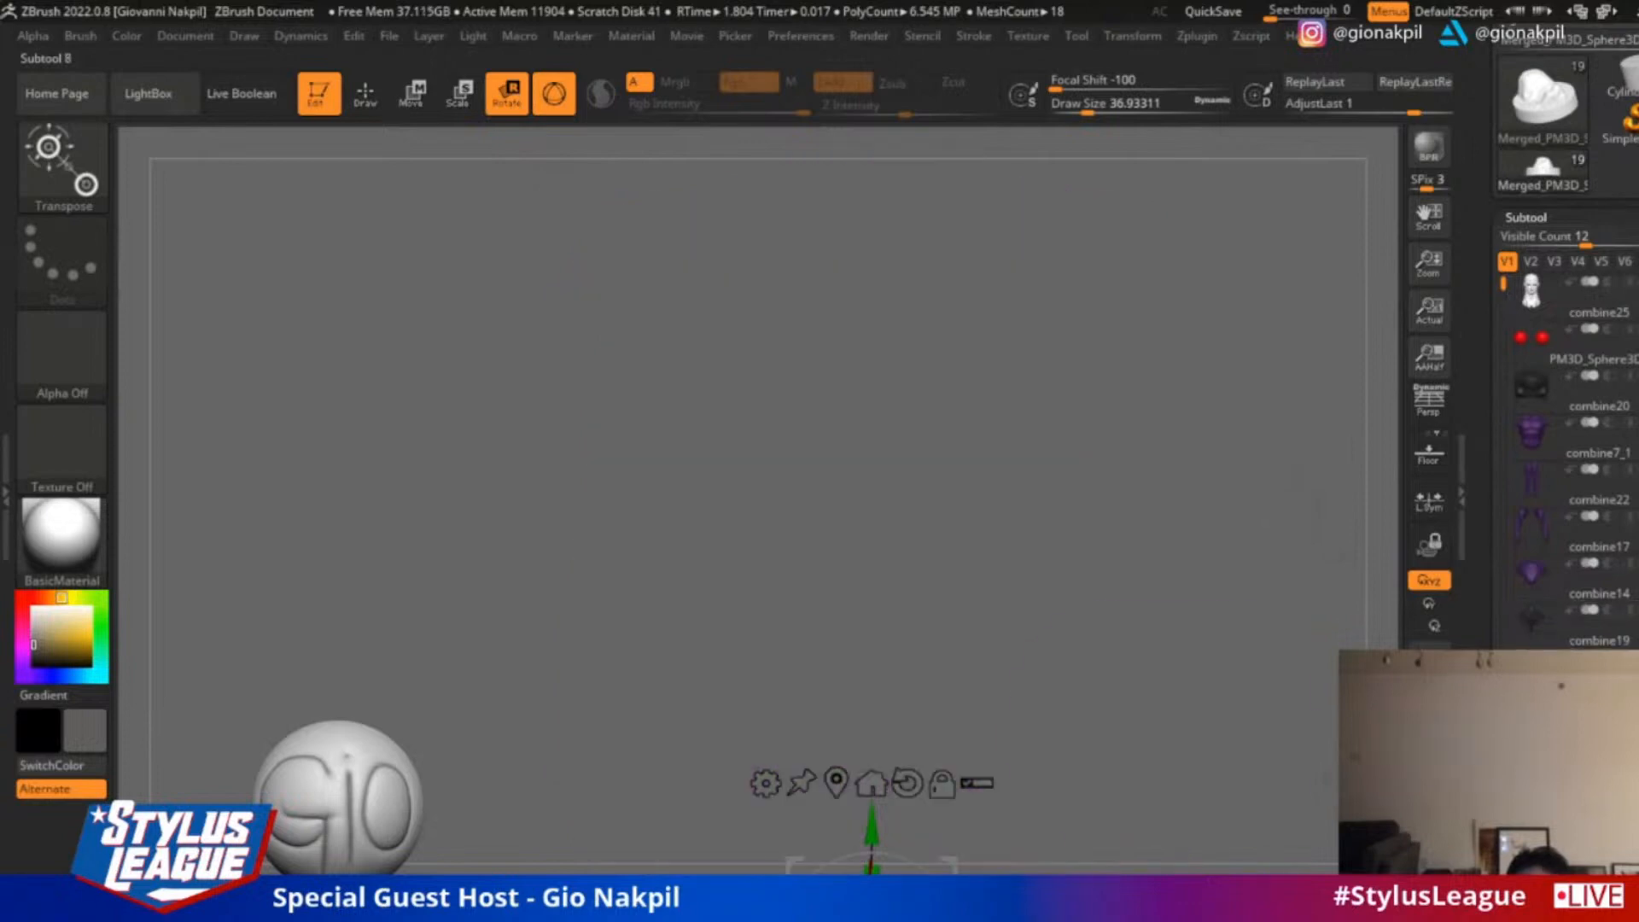
click(1569, 670)
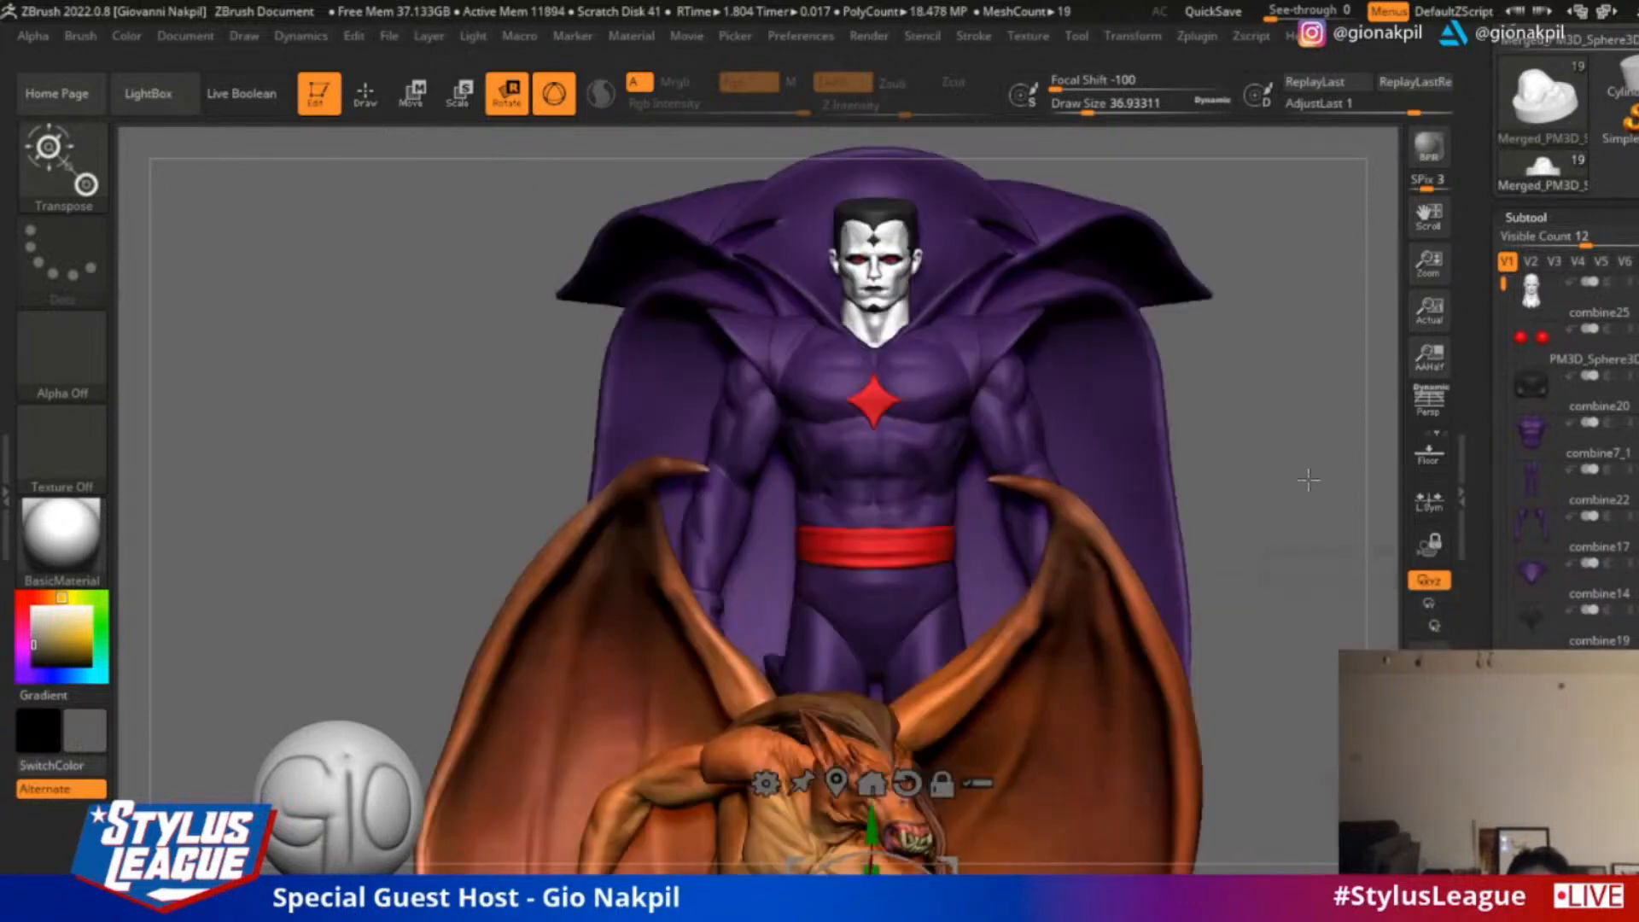
Make the caped figure's arms the active subtool and place the gizmo on the forearm
alt+drag(1308, 480, 1270, 439)
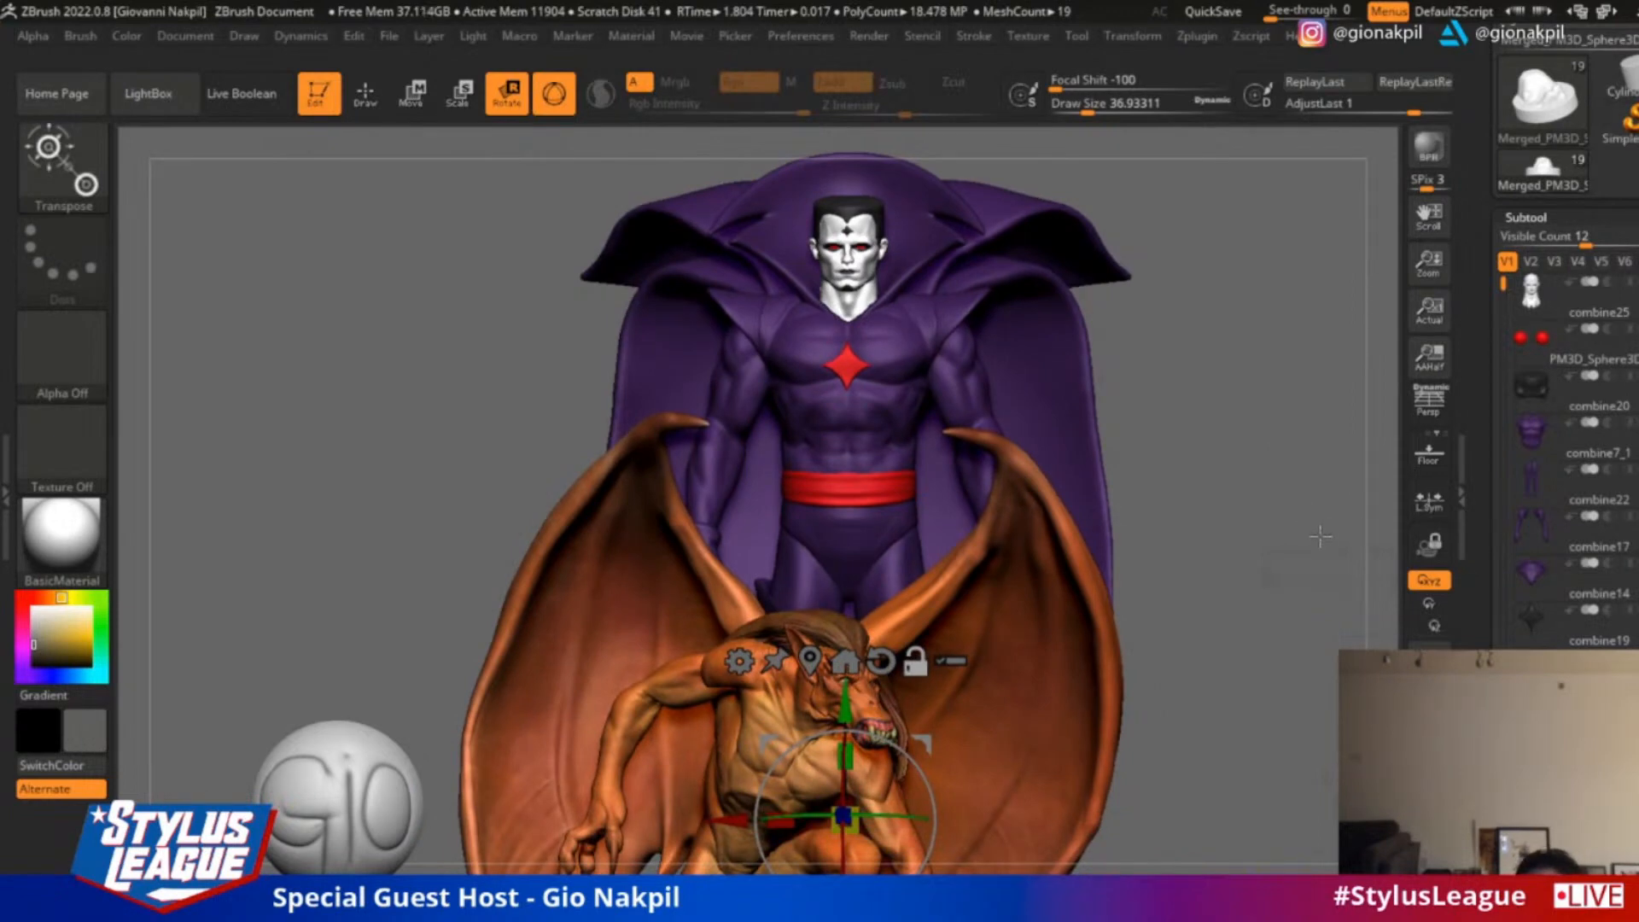
alt+drag(1290, 576, 1281, 543)
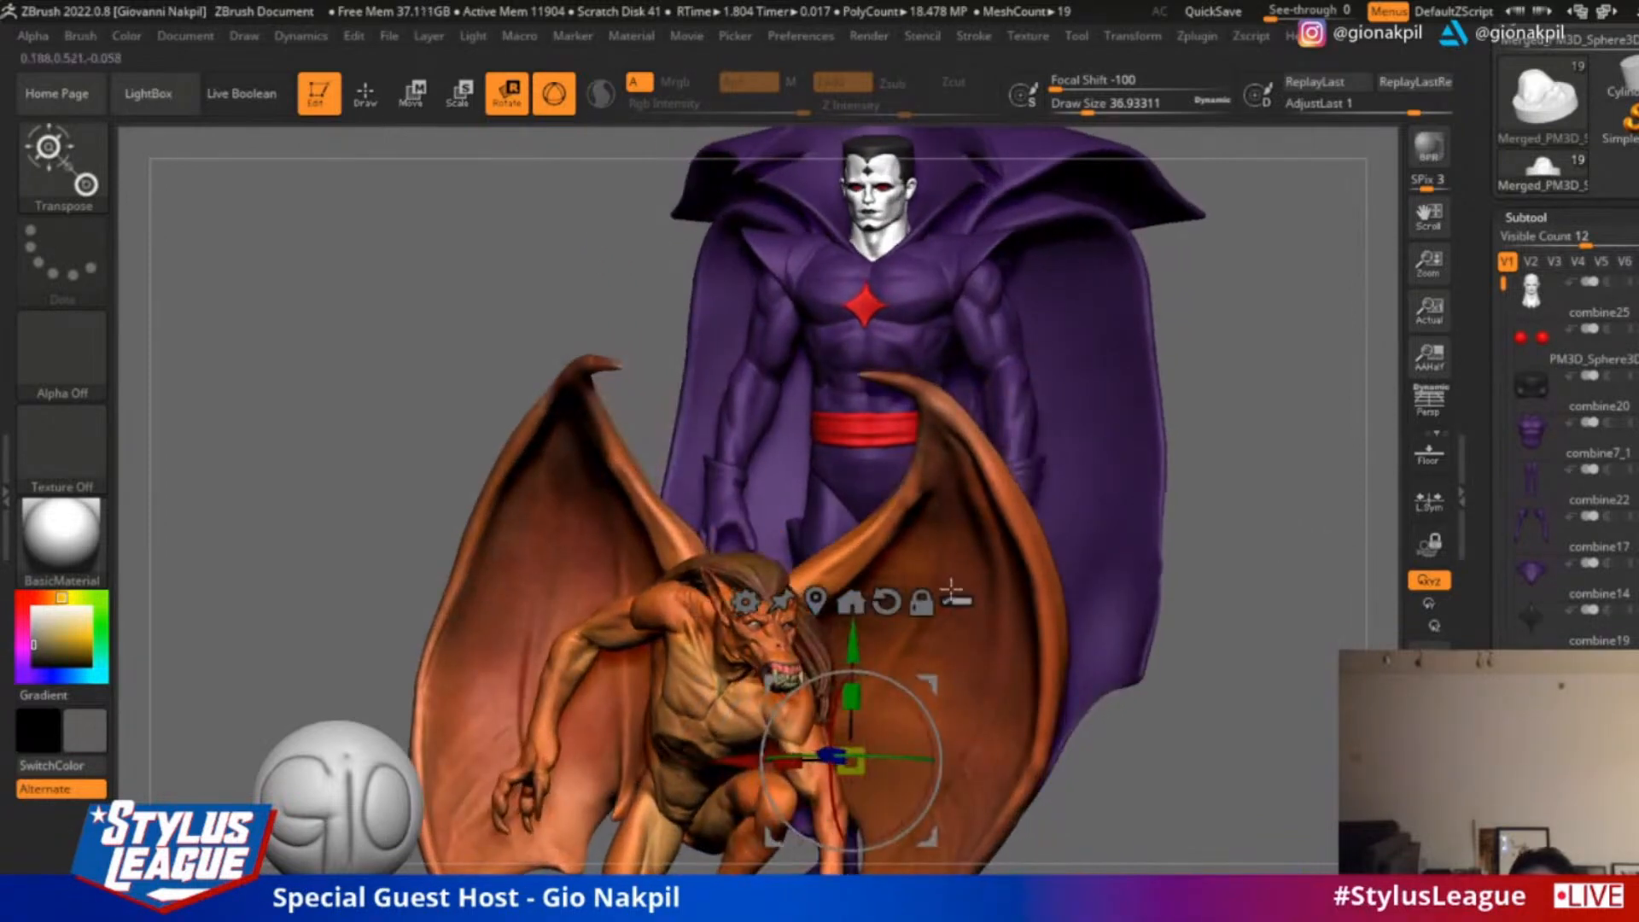
drag(1292, 457, 978, 425)
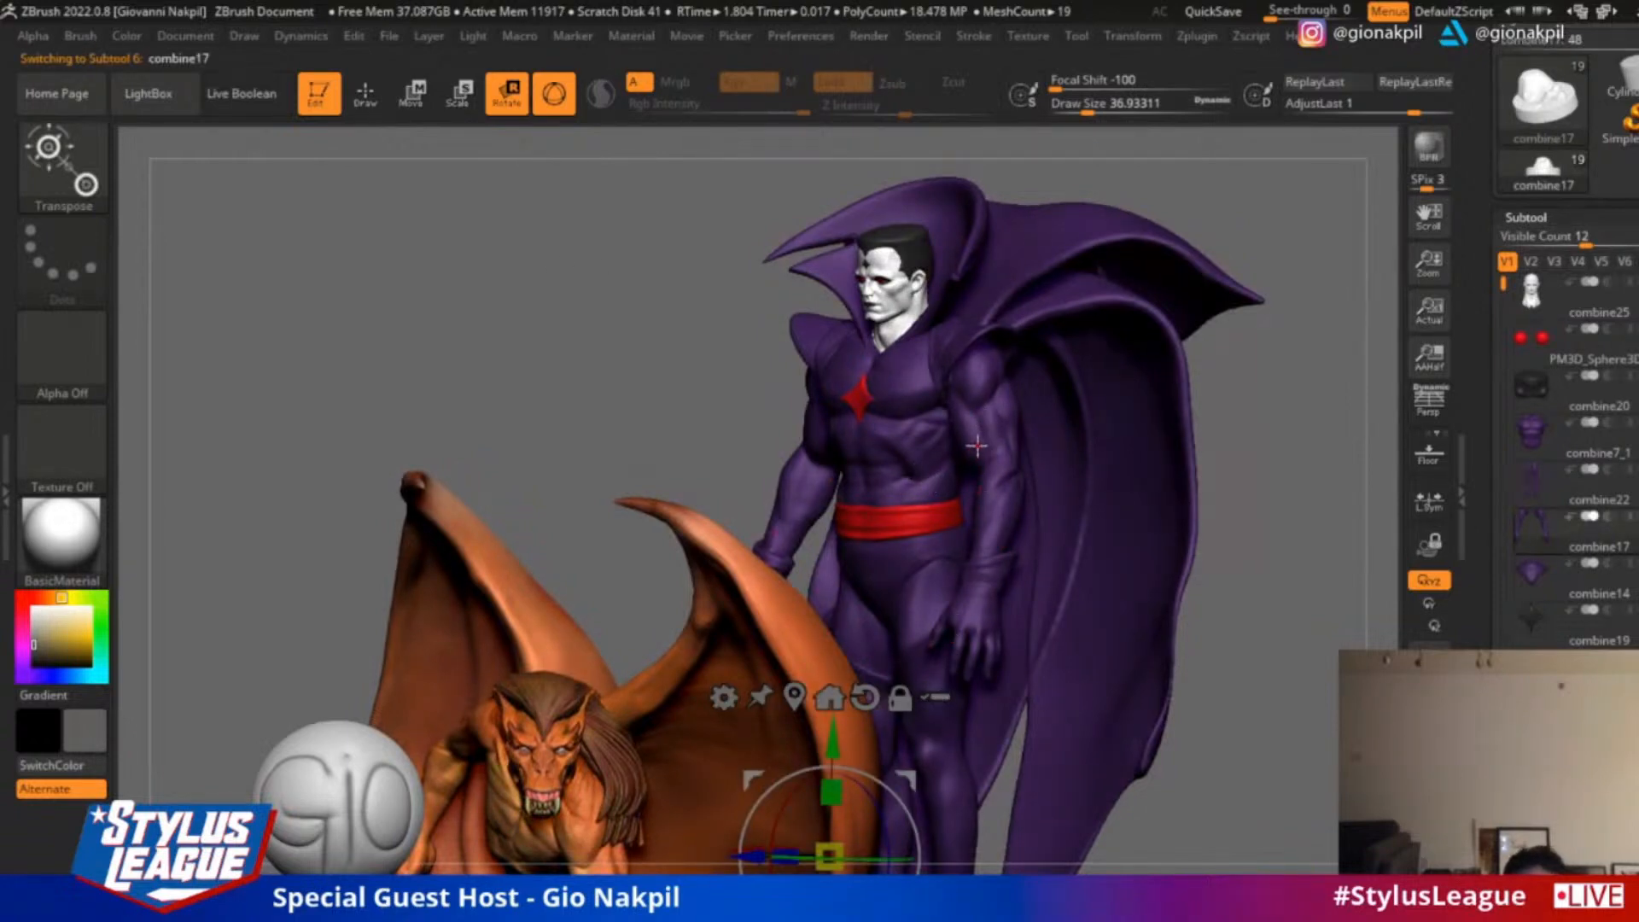
ctrl+drag(991, 452, 994, 452)
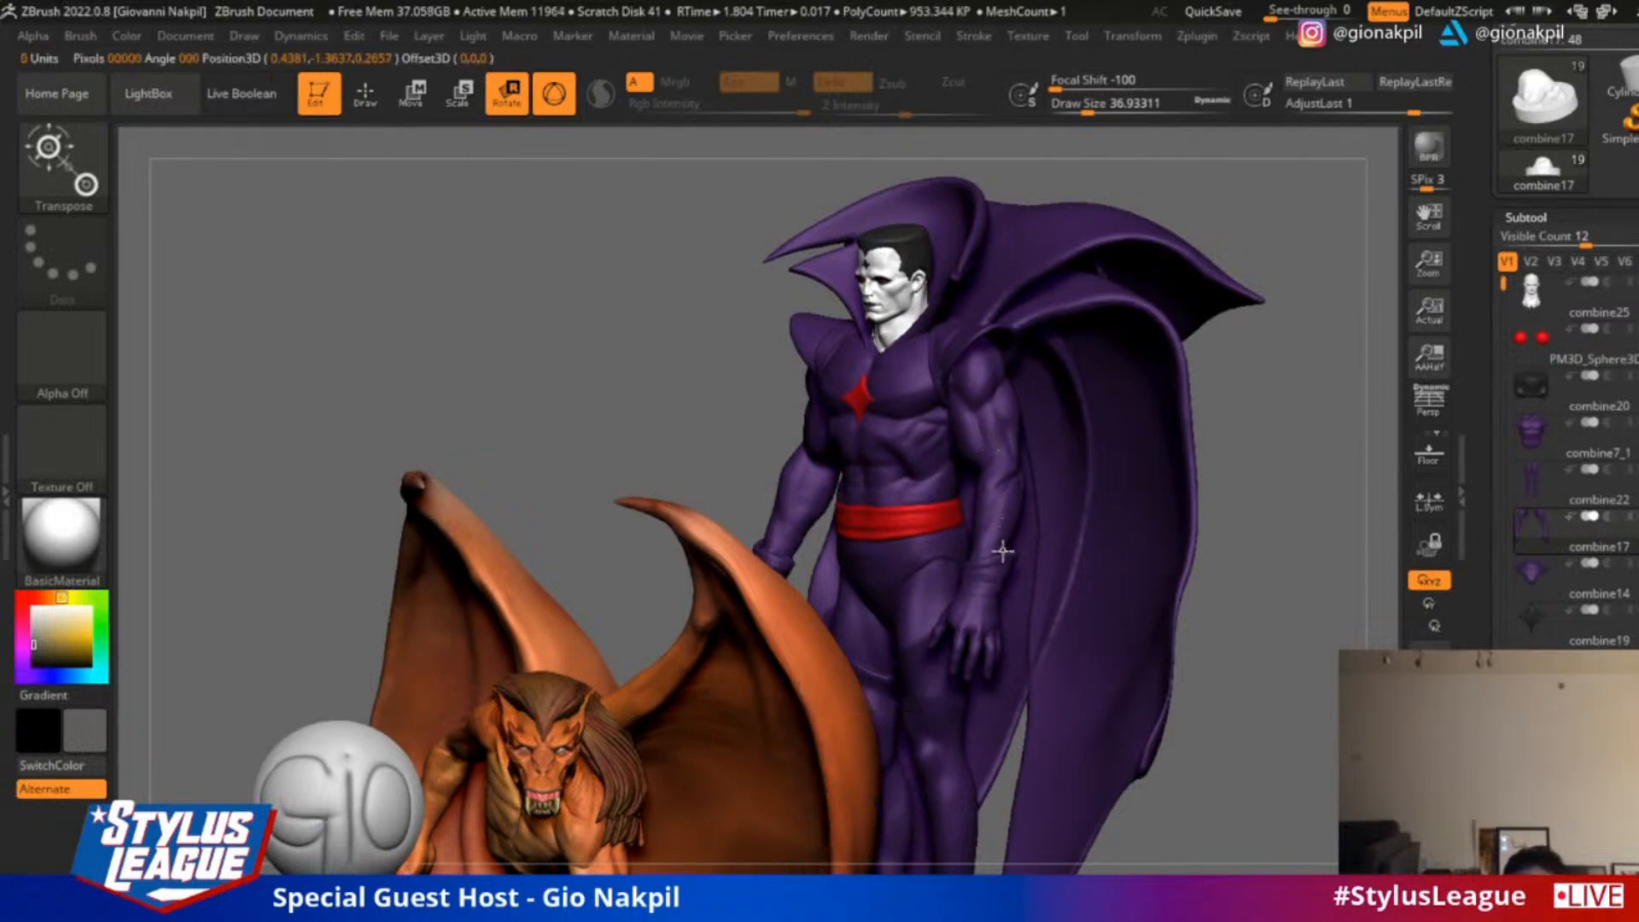
click(994, 501)
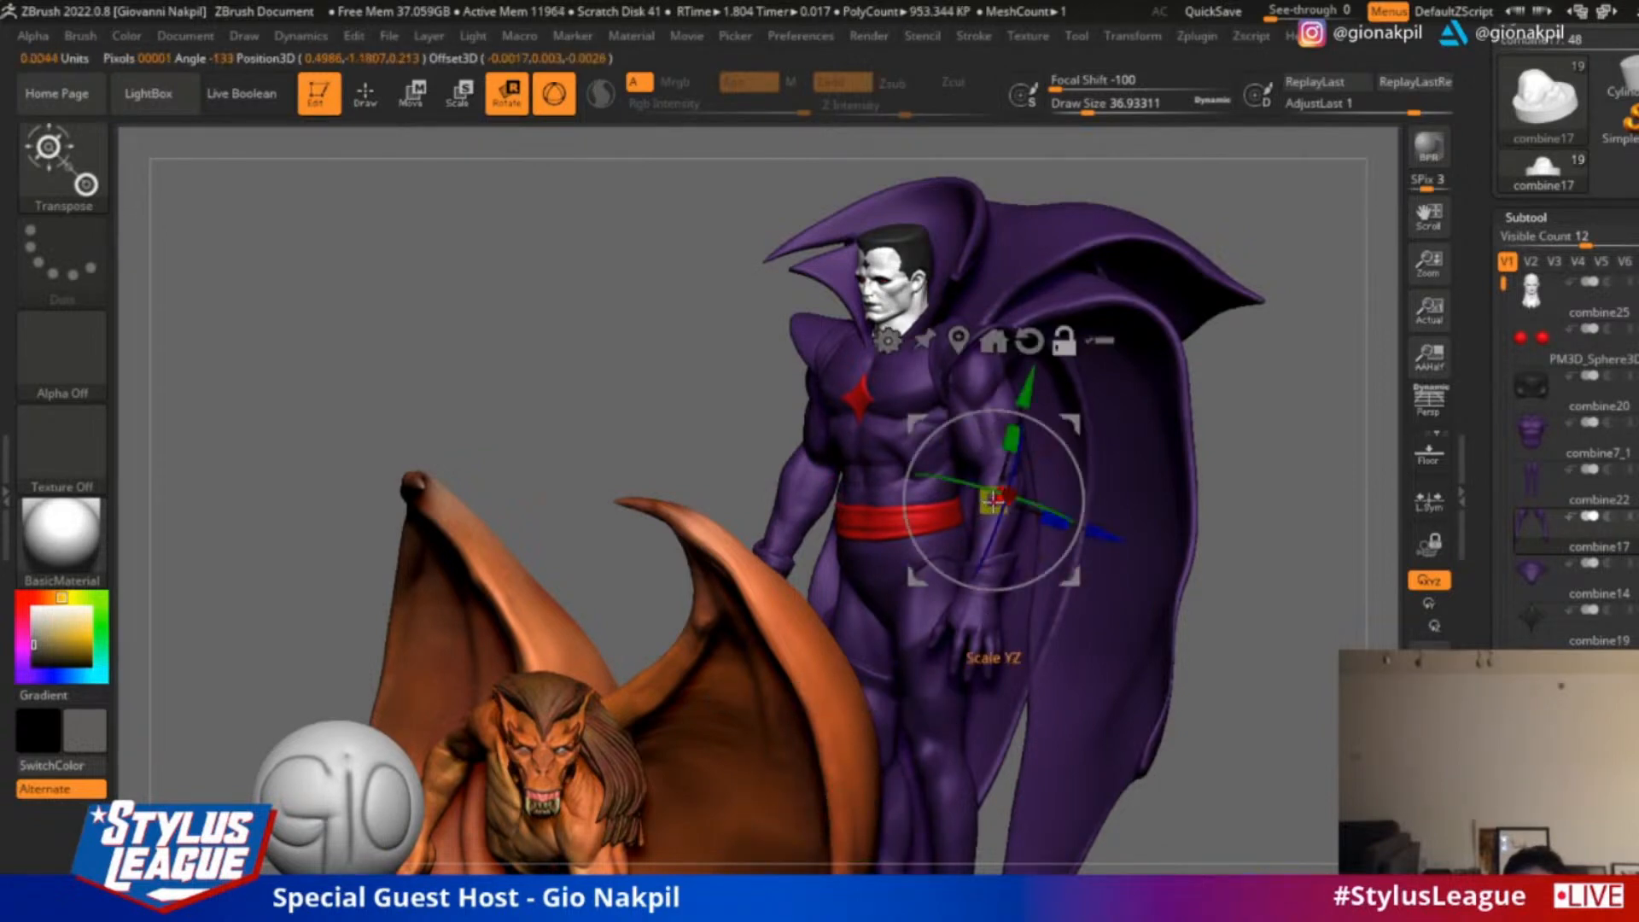
Enable Transpose All Selected Subtools and select the caped figure's shoulder cape, collar, front lapels and long back cape
click(1097, 341)
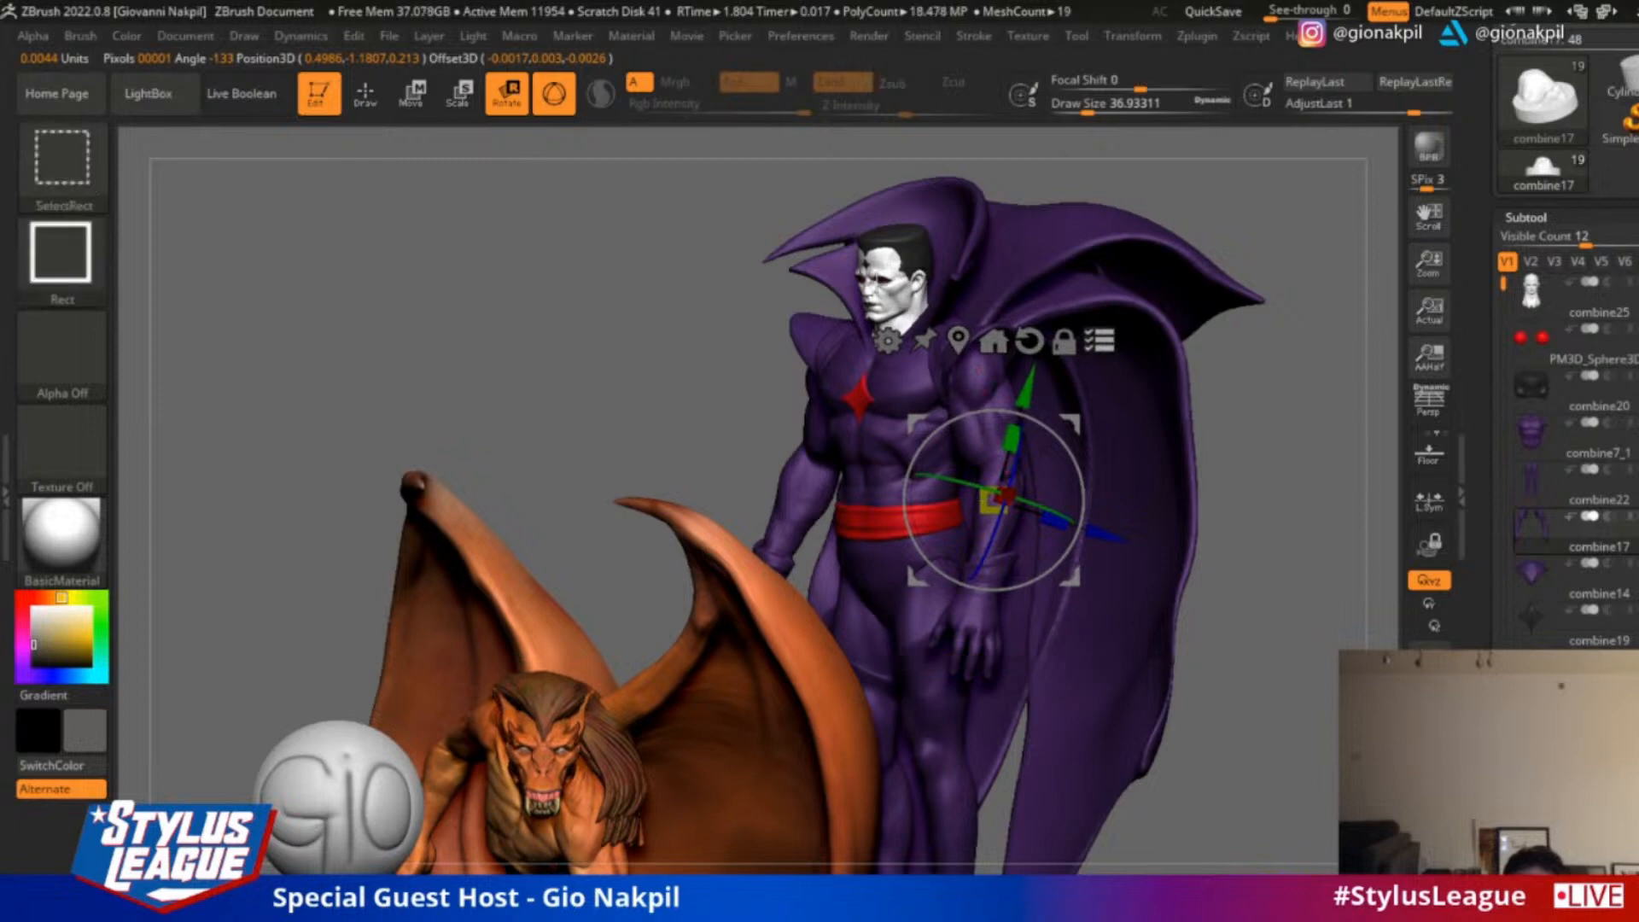
ctrl+shift+click(1000, 240)
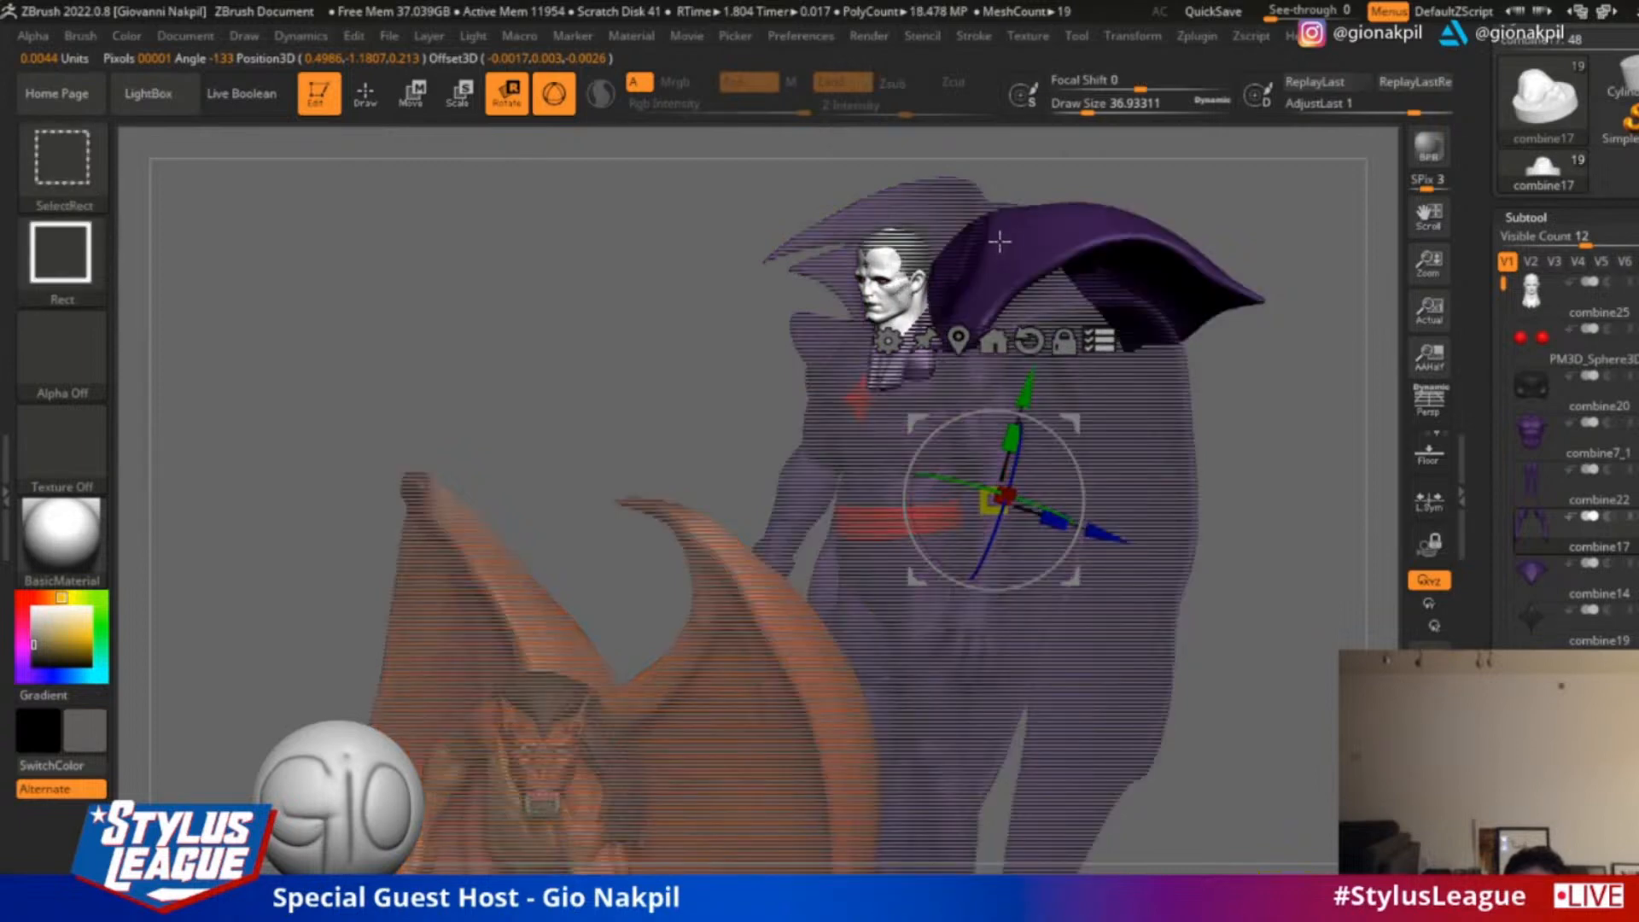
ctrl+shift+click(948, 226)
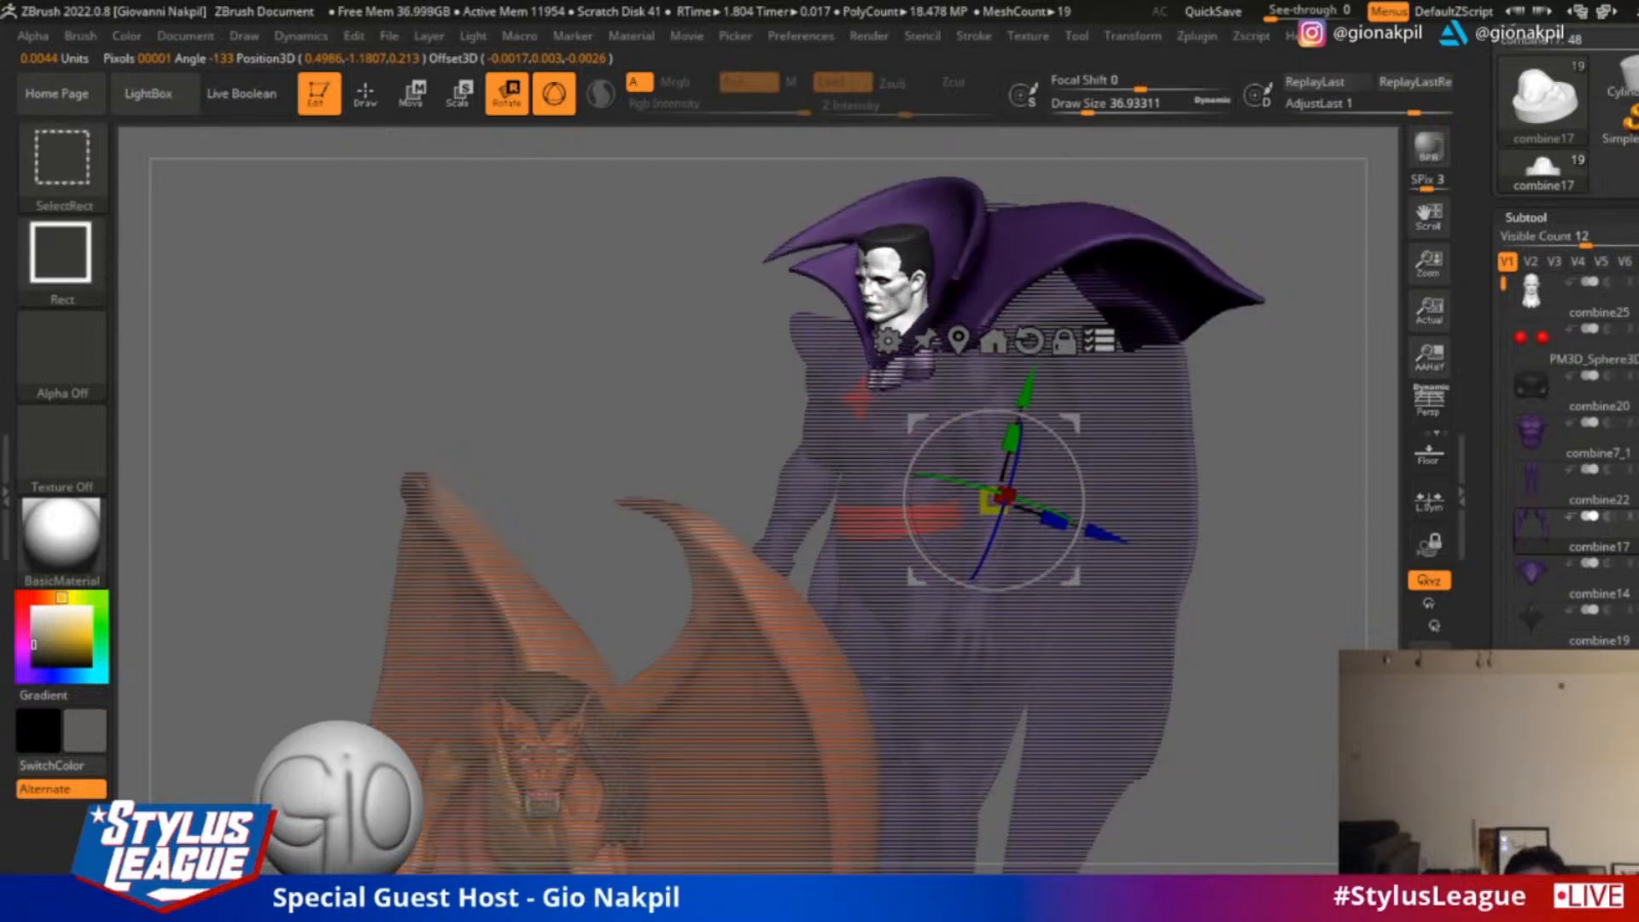
ctrl+shift+click(825, 358)
alt+drag(1219, 427, 1200, 475)
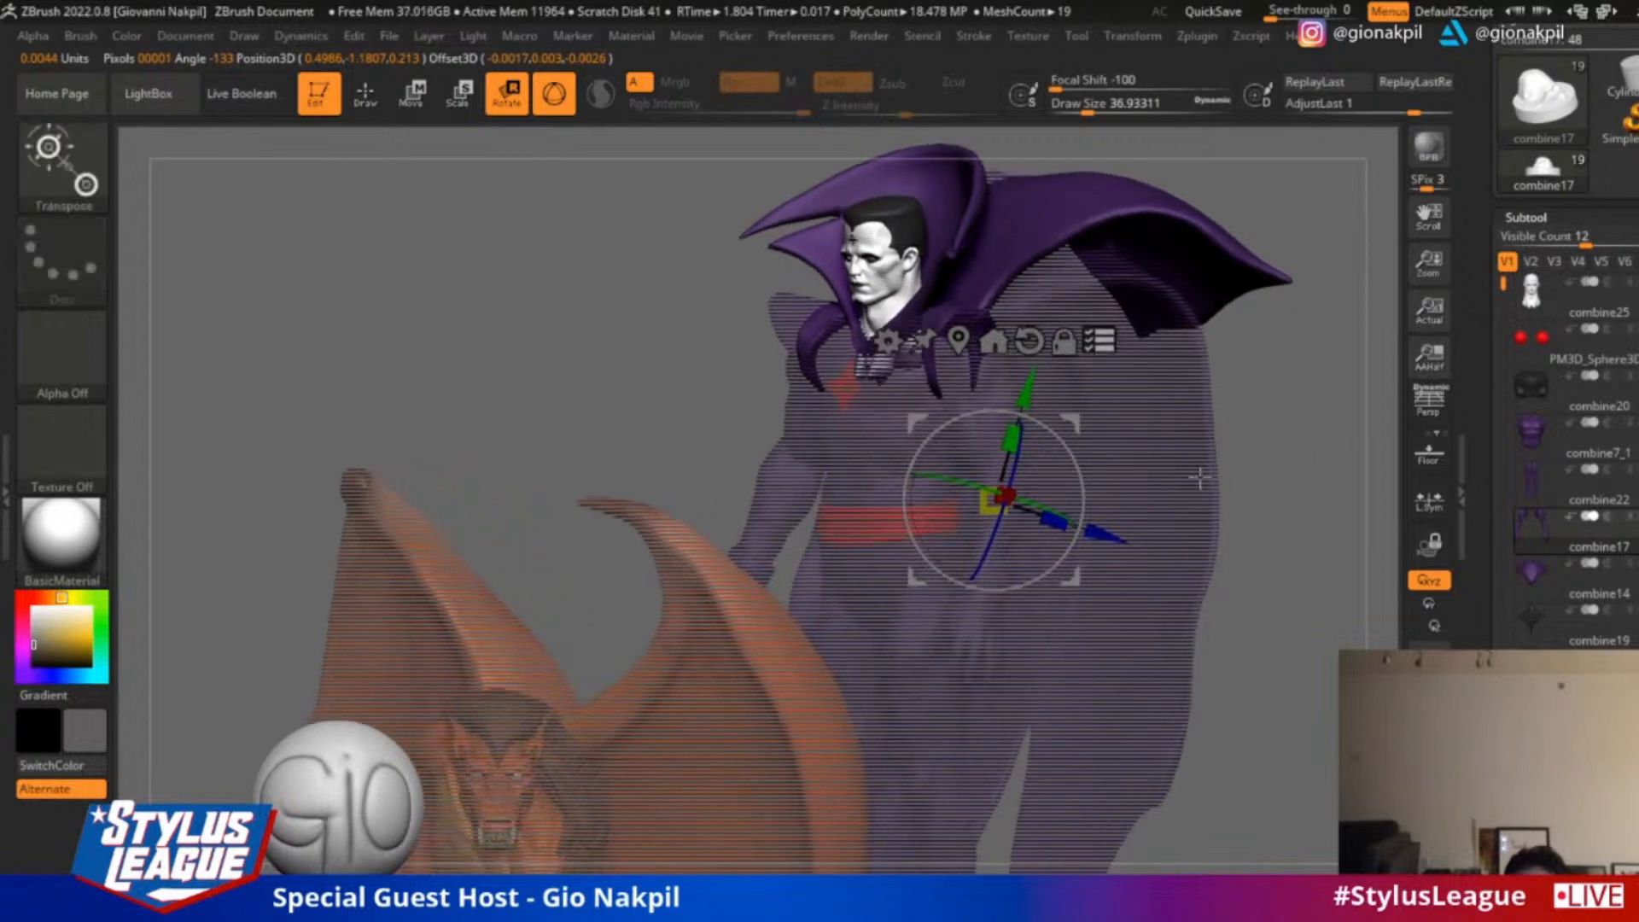
ctrl+shift+click(1084, 632)
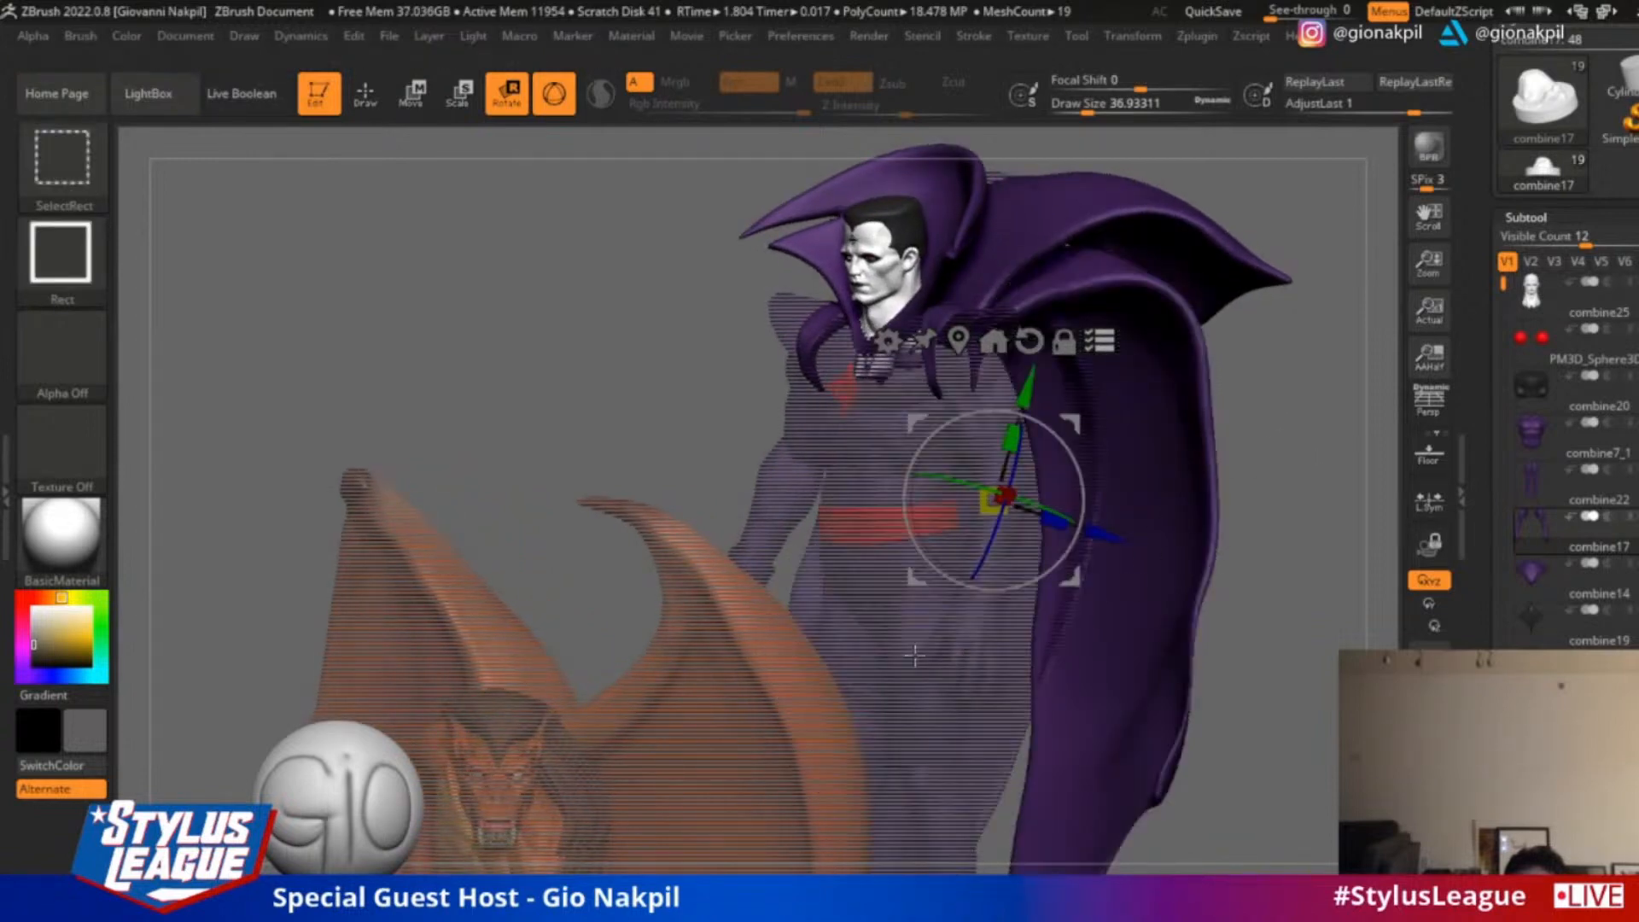
Add the figure's arms, legs, belt, torso and shoulder pads to the multi-subtool selection
ctrl+shift+click(969, 651)
ctrl+shift+click(901, 608)
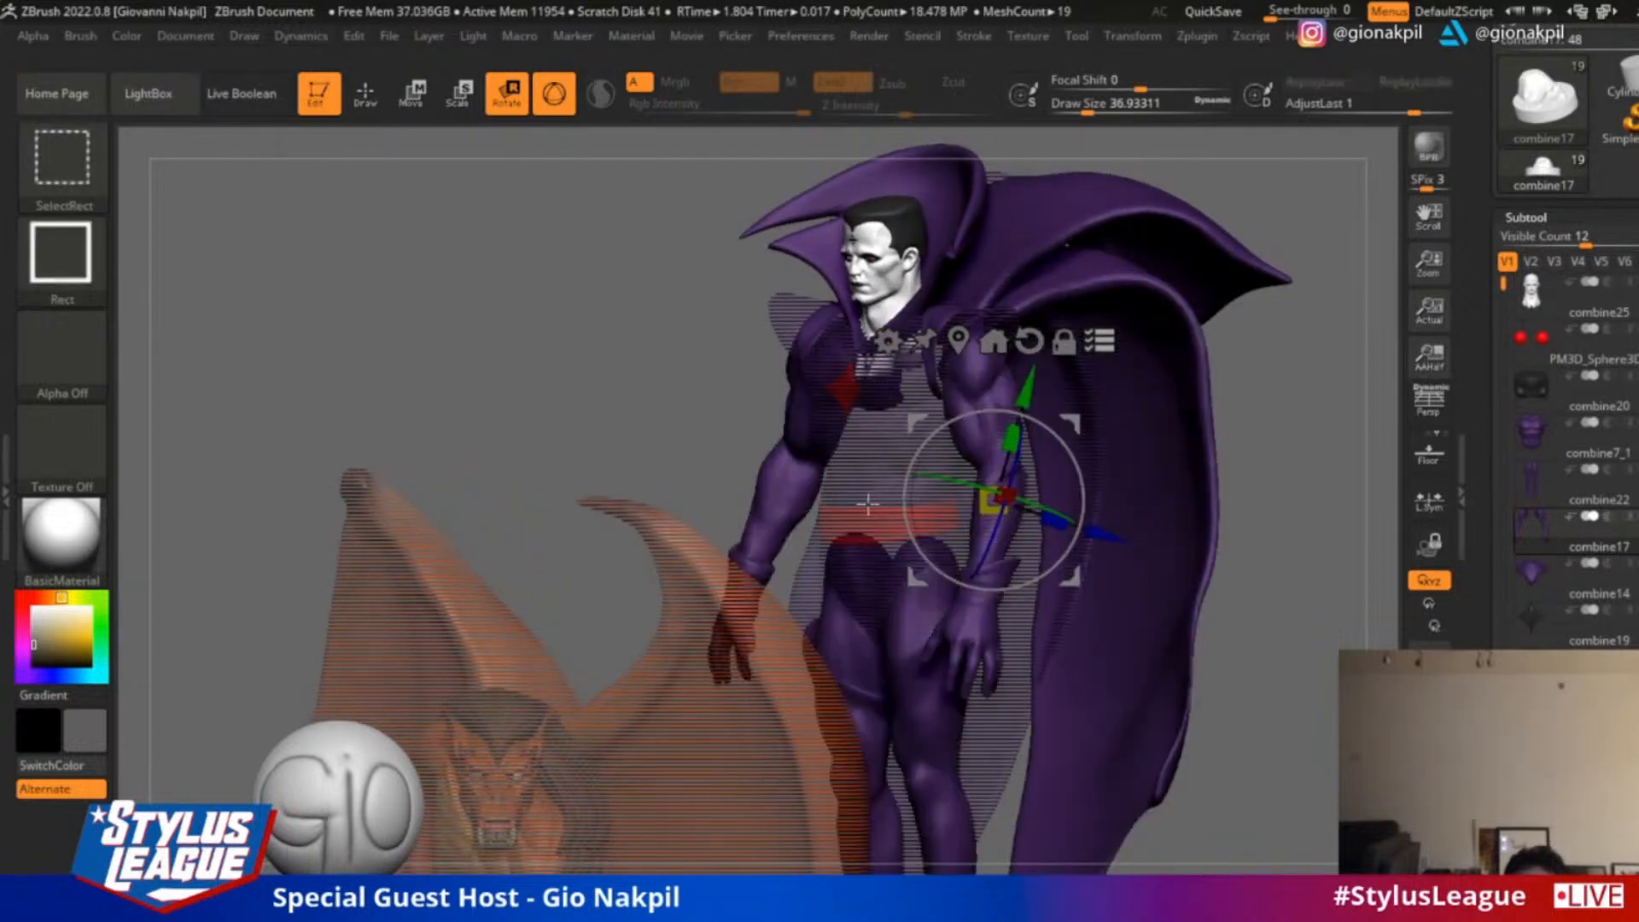
ctrl+shift+click(863, 525)
ctrl+shift+click(864, 476)
ctrl+shift+click(973, 674)
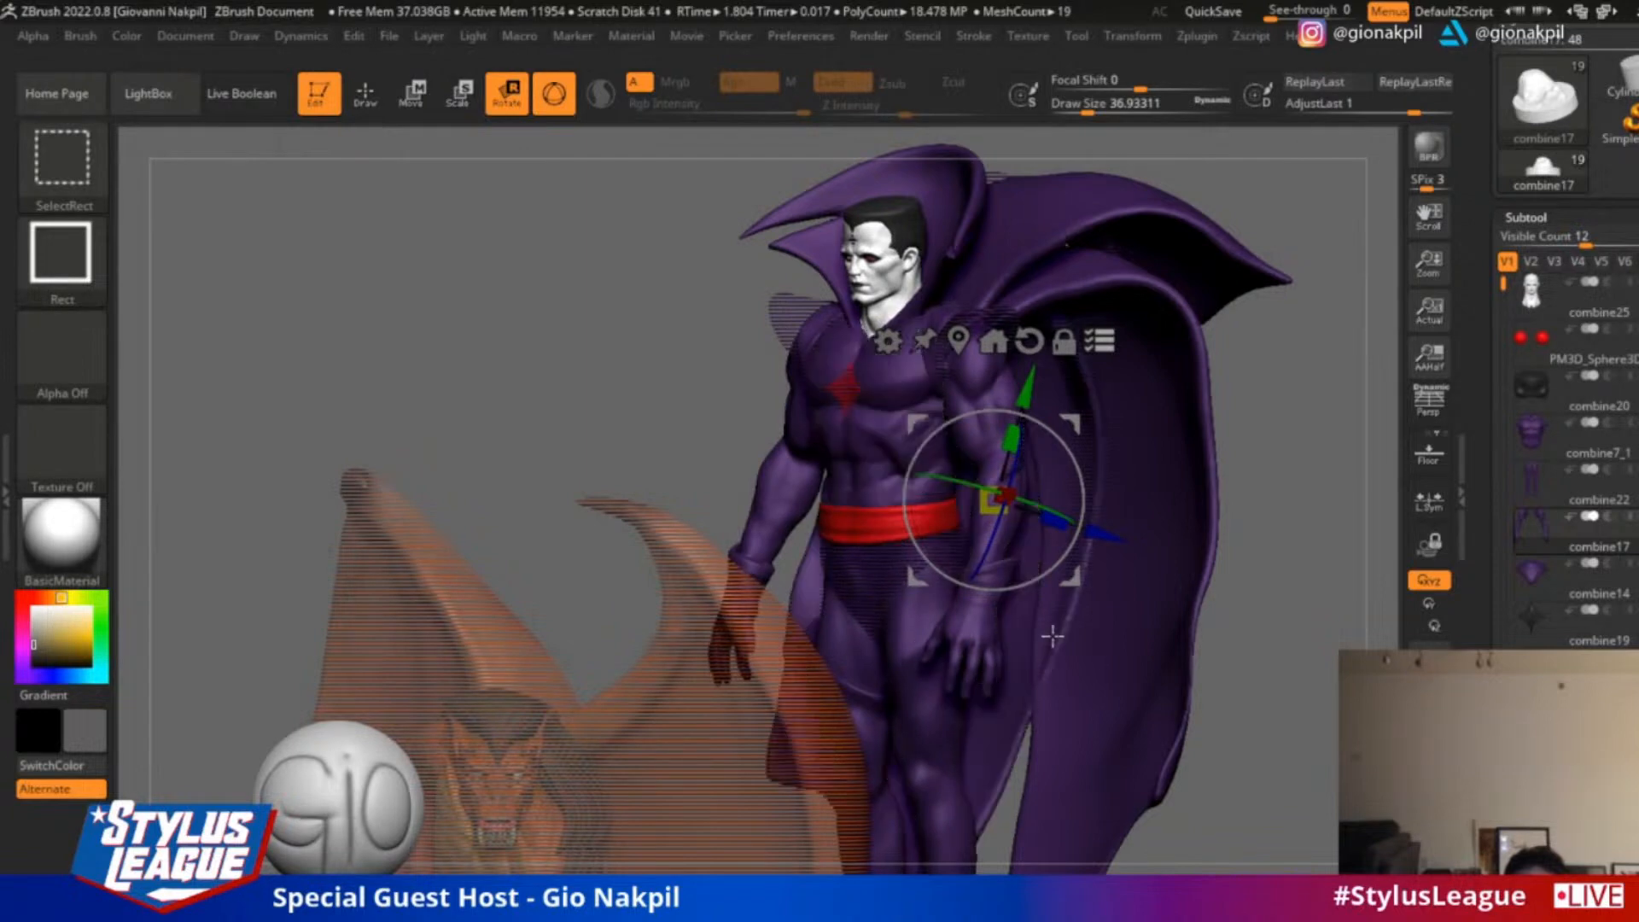
ctrl+shift+click(798, 315)
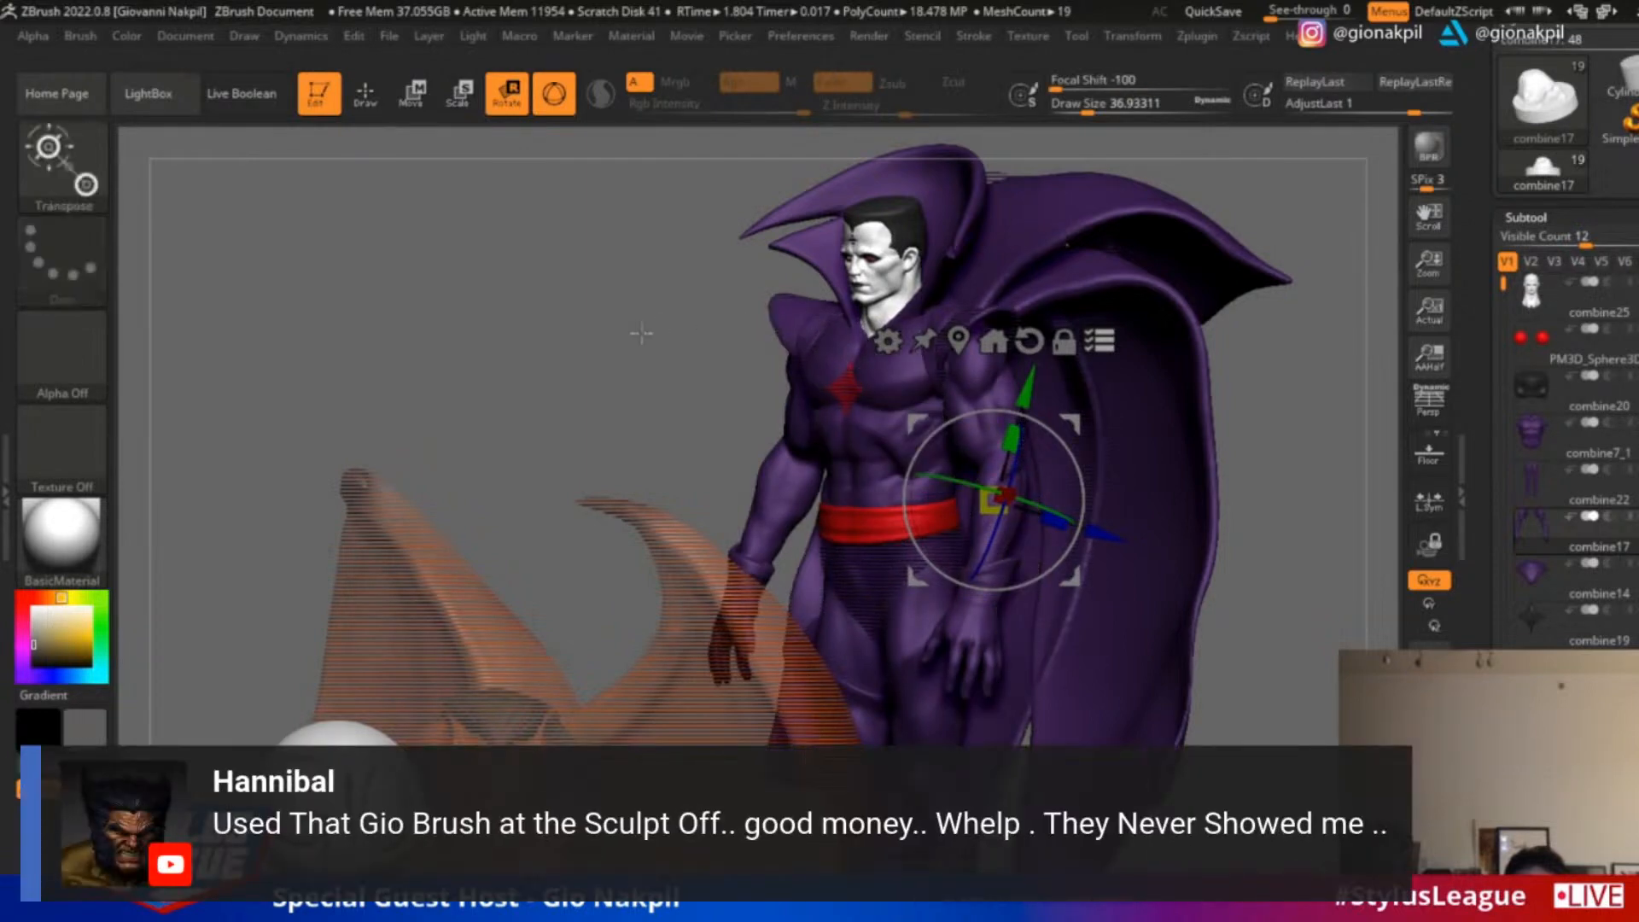
Add the trunks below the red belt to the caped figure's multi-subtool selection
drag(641, 333, 742, 249)
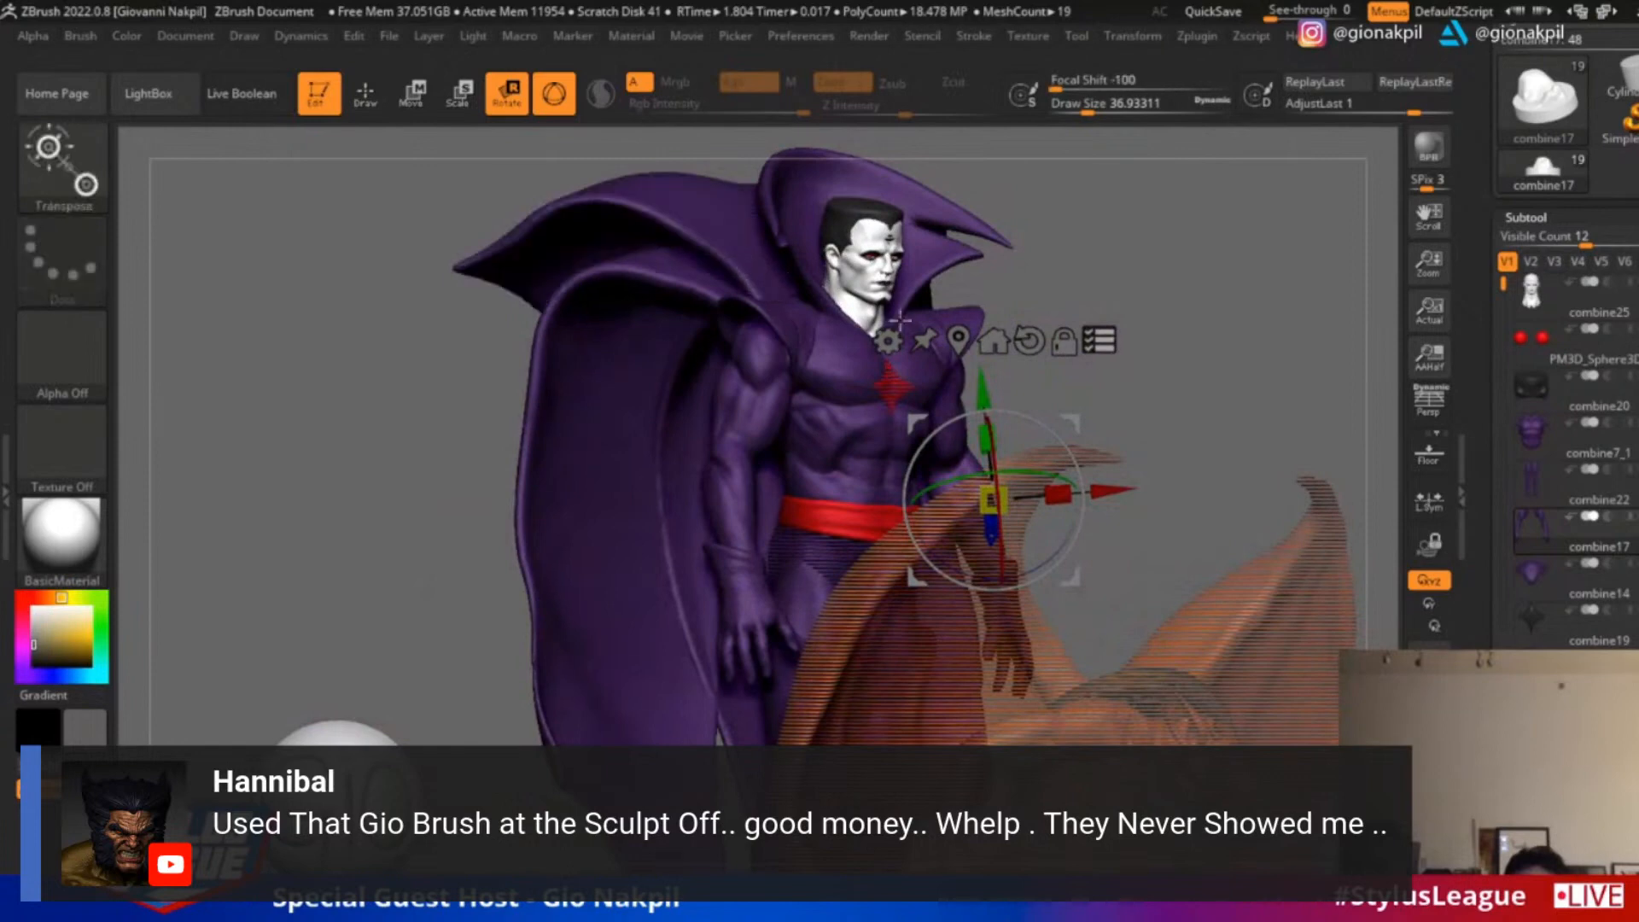
drag(1178, 366, 1195, 478)
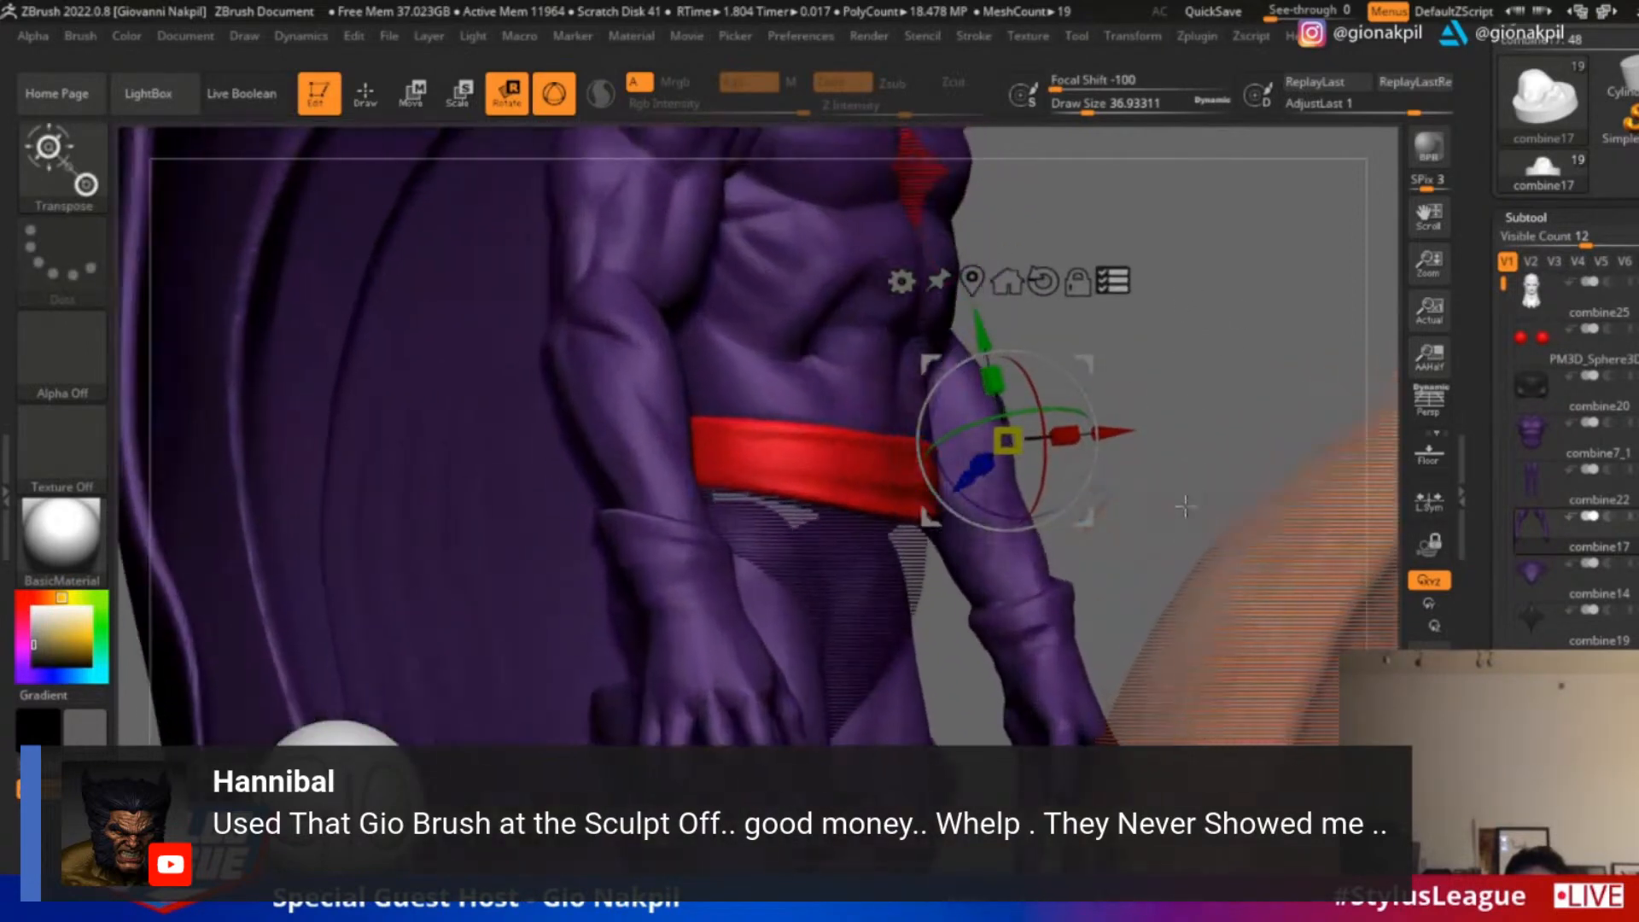
ctrl+shift+click(917, 570)
alt+drag(1200, 392, 1192, 355)
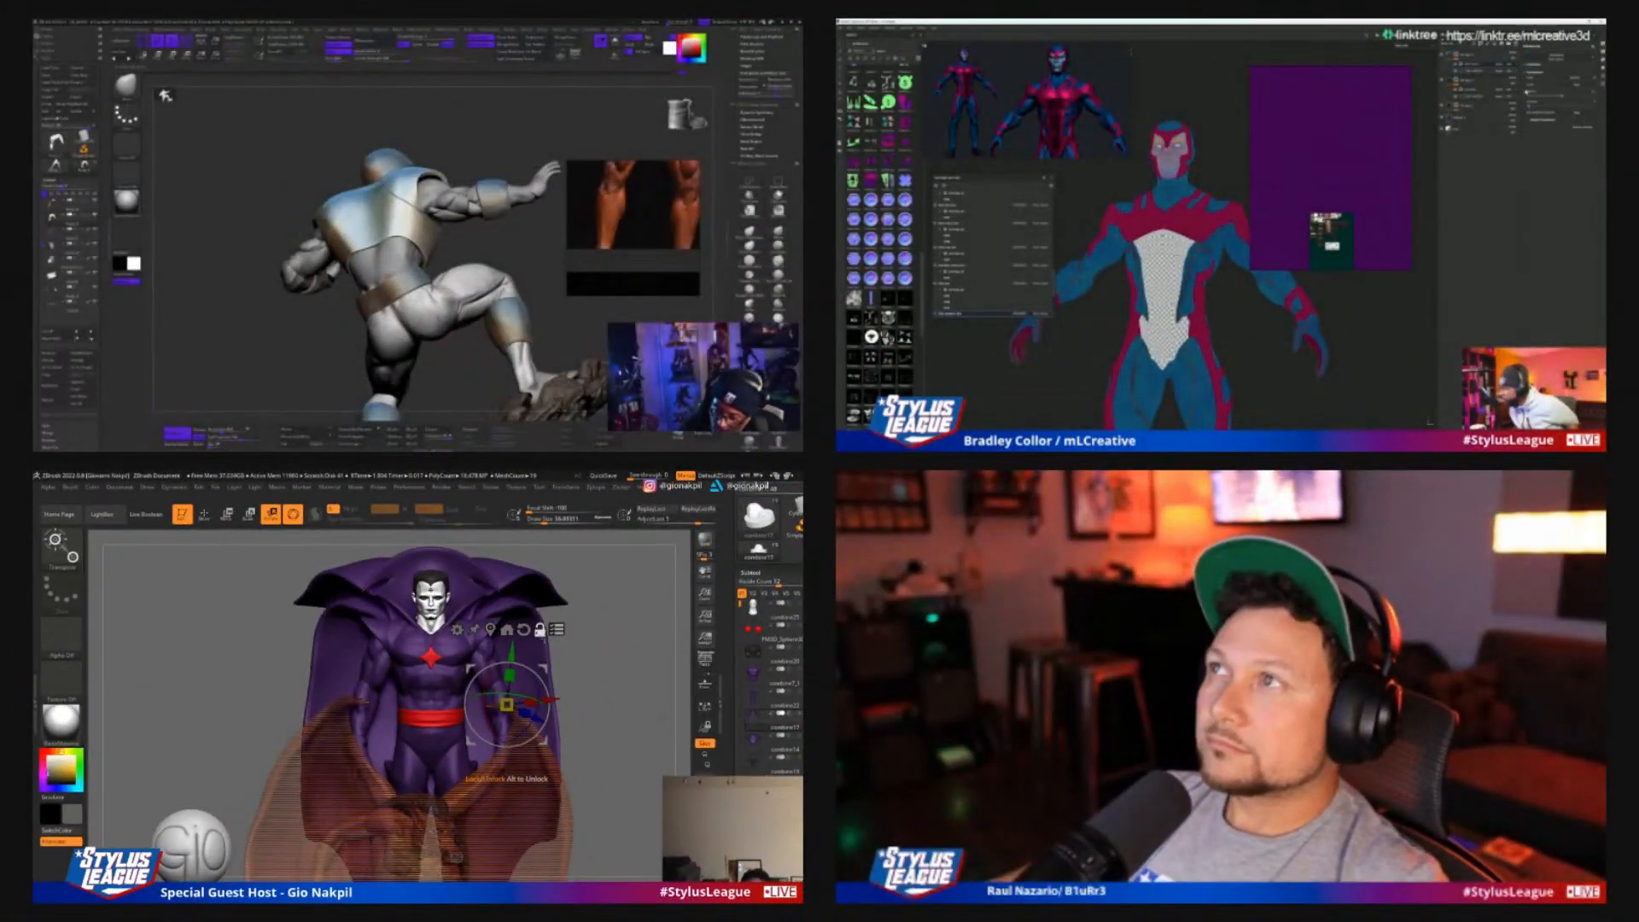
Centre the gizmo on the caped figure's chest and try a slight rotation of the selected subtools in side view
alt+drag(546, 662, 464, 667)
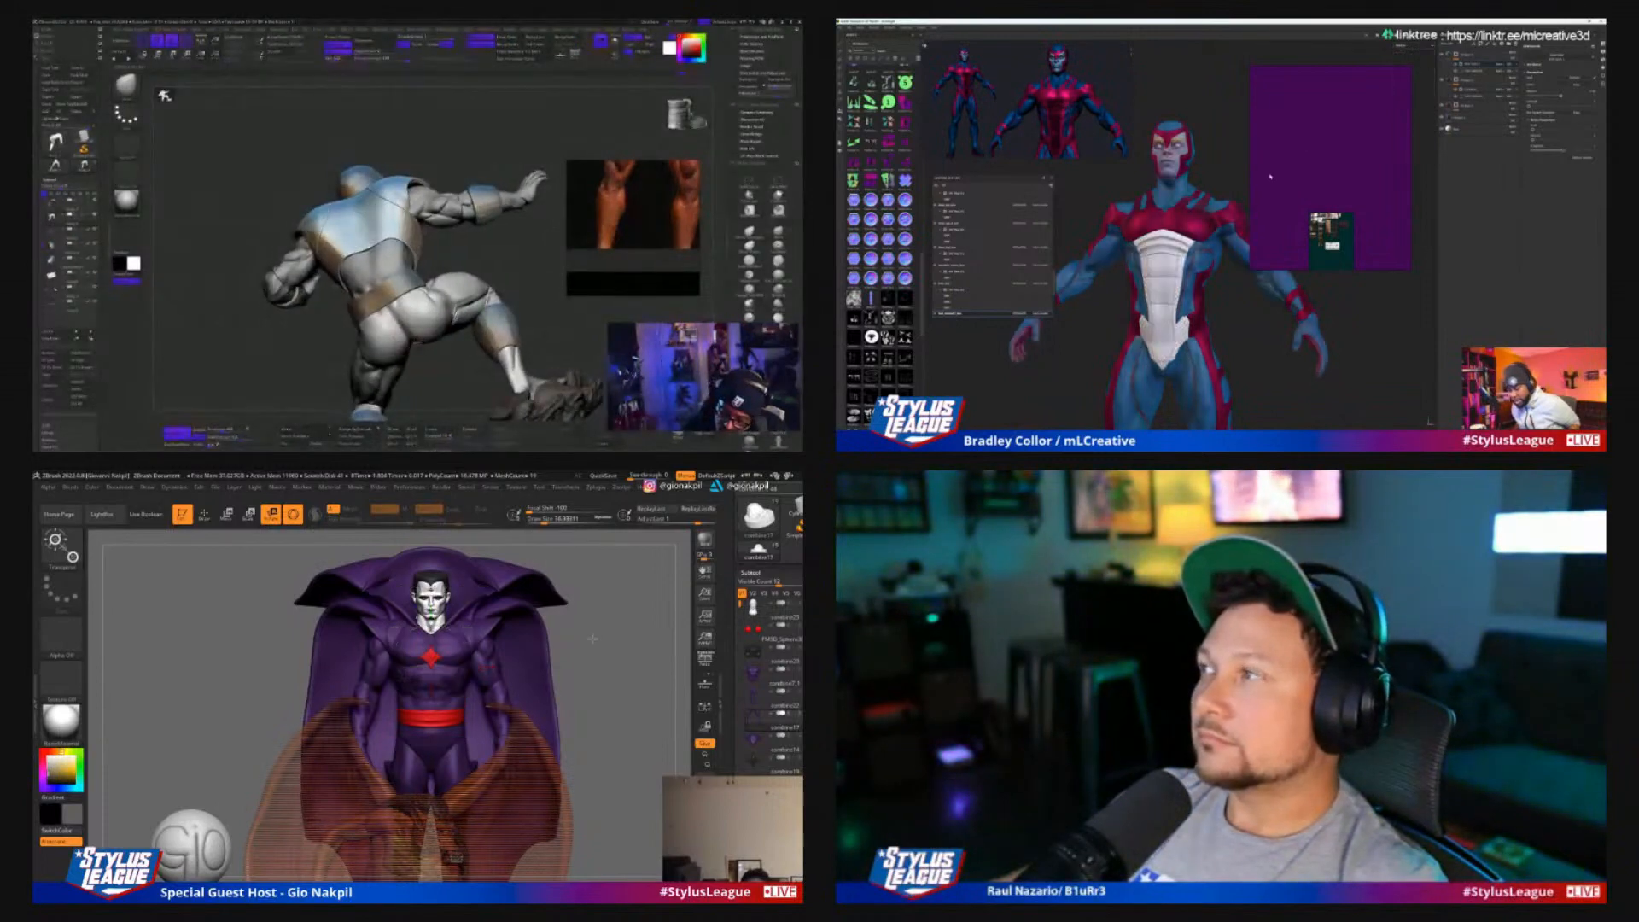
drag(627, 636, 468, 647)
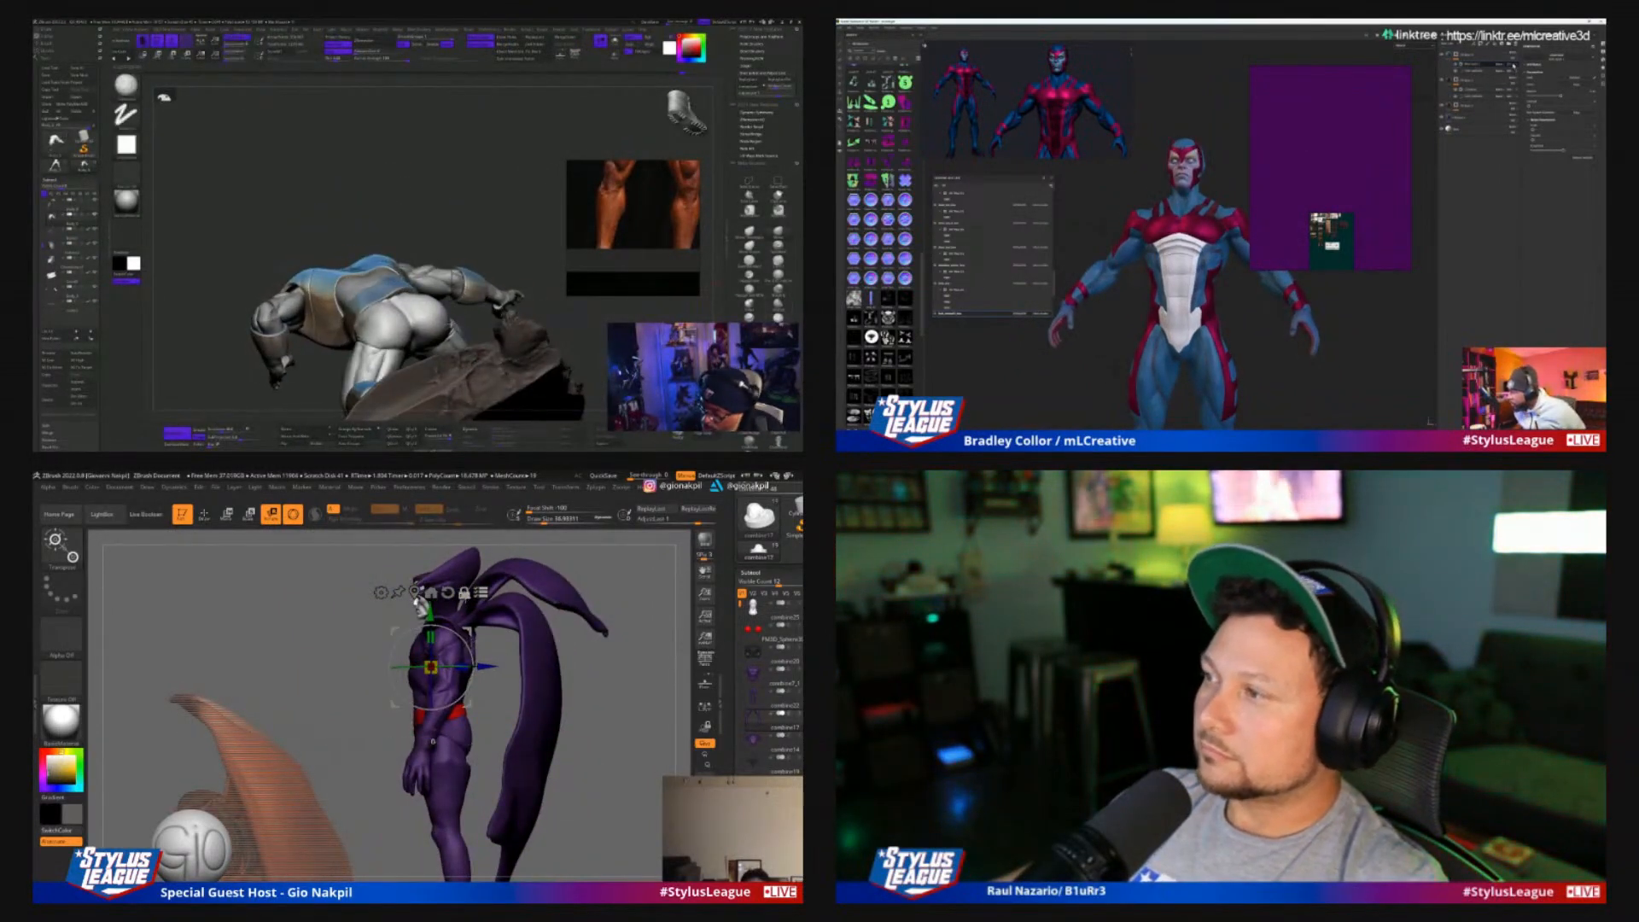
drag(471, 647, 471, 649)
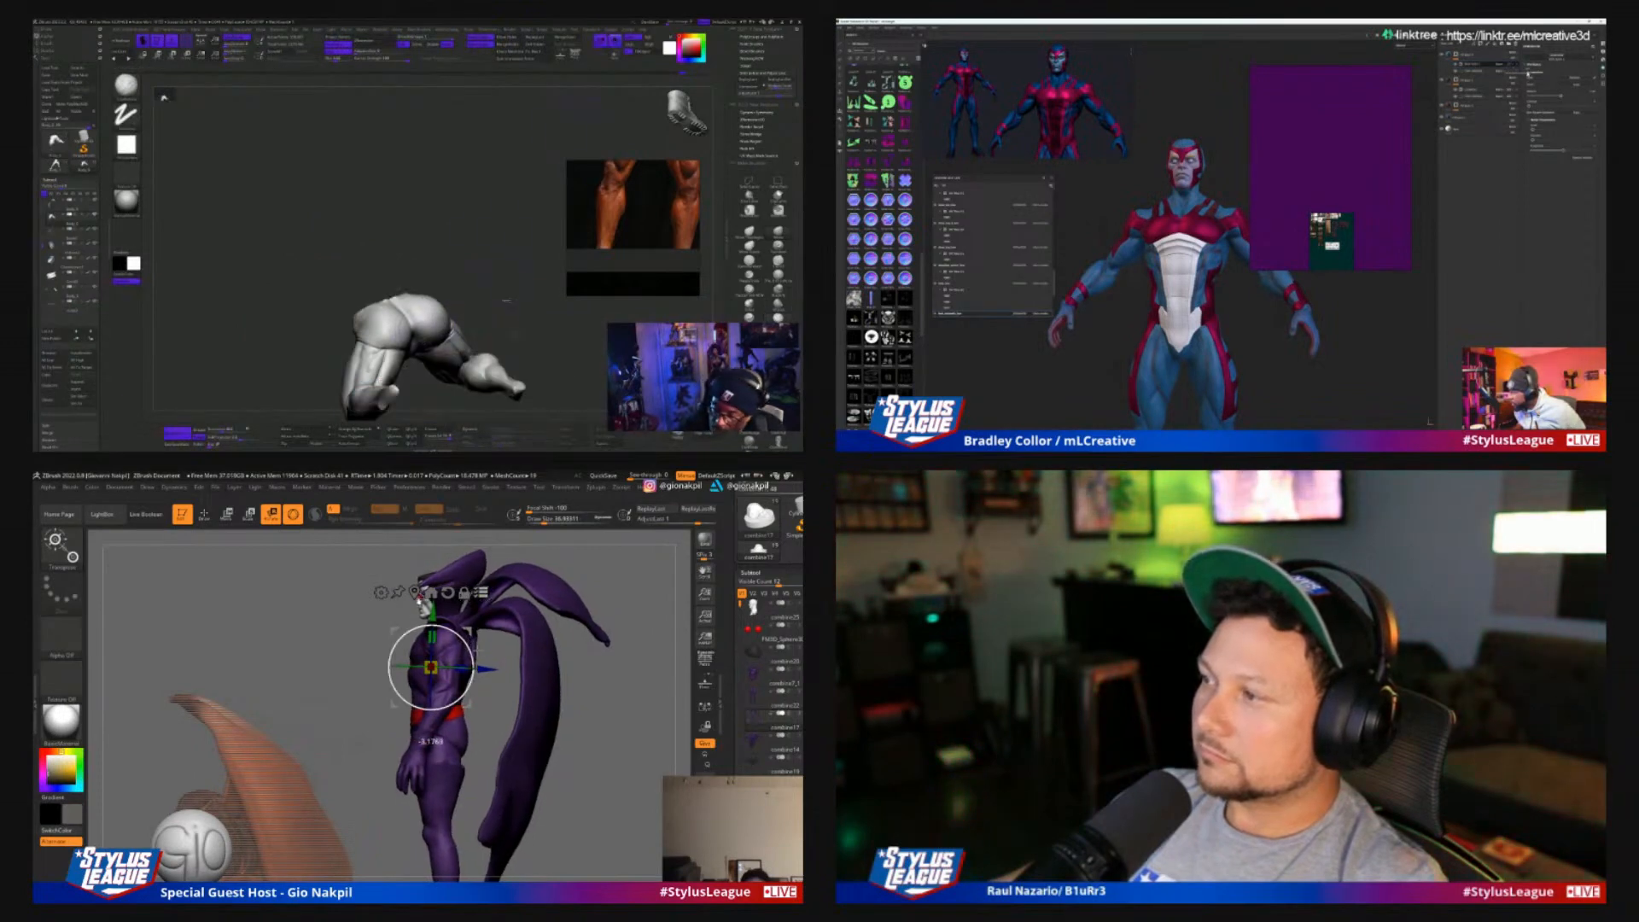
mouse_move(581, 653)
mouse_down()
mouse_move(674, 656)
mouse_move(611, 726)
mouse_up()
key(ctrl+z)
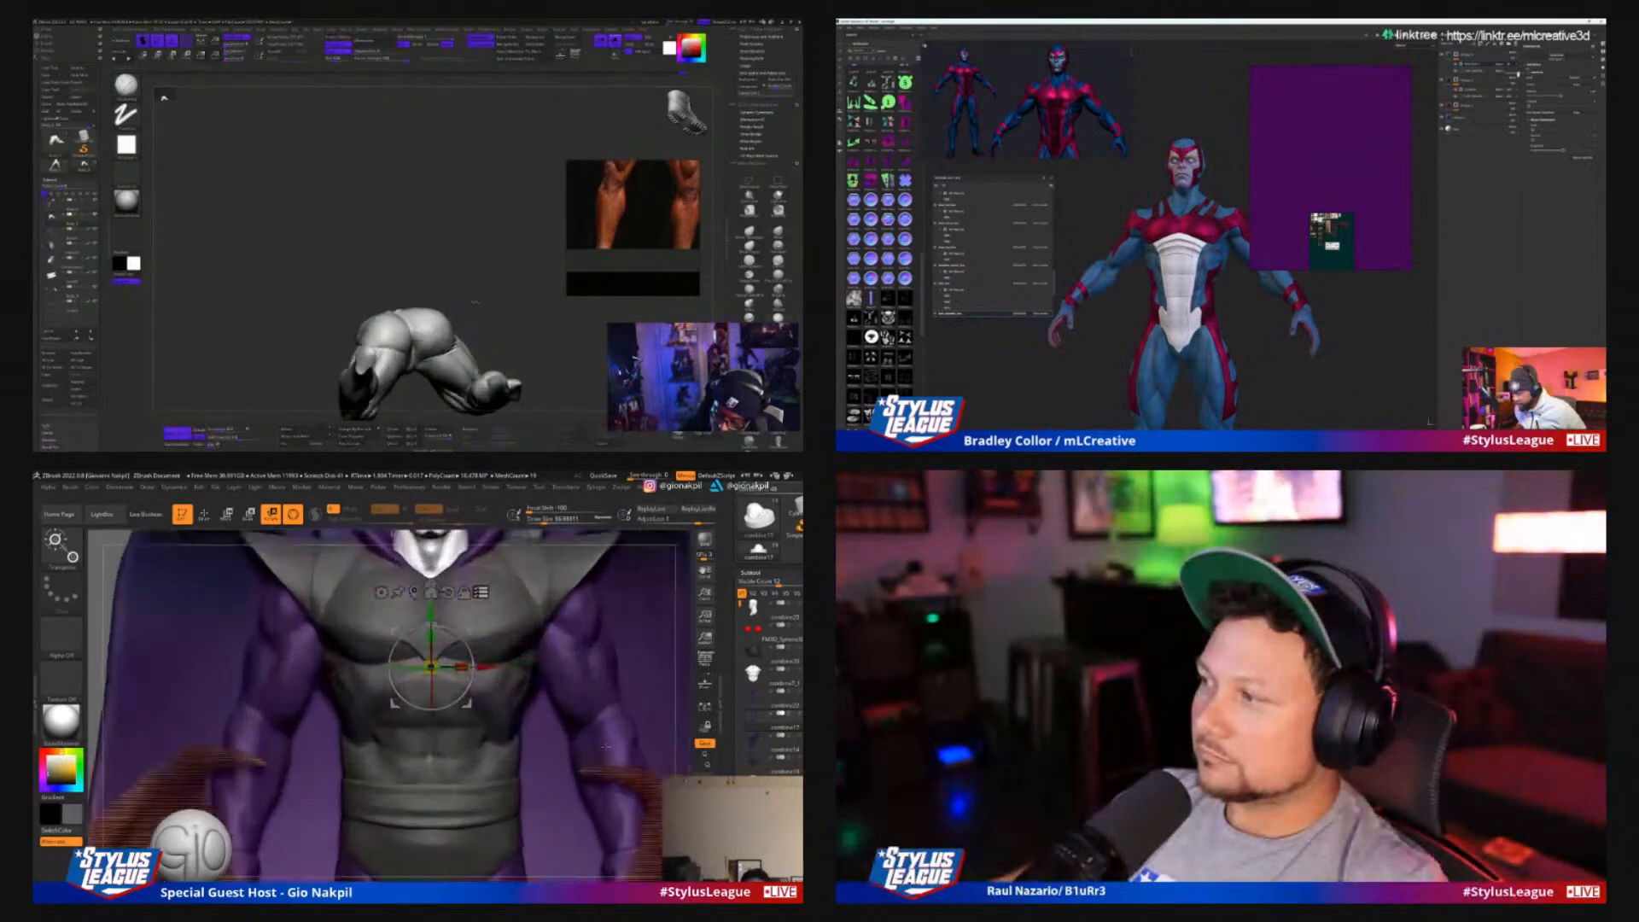
alt+drag(681, 661, 671, 821)
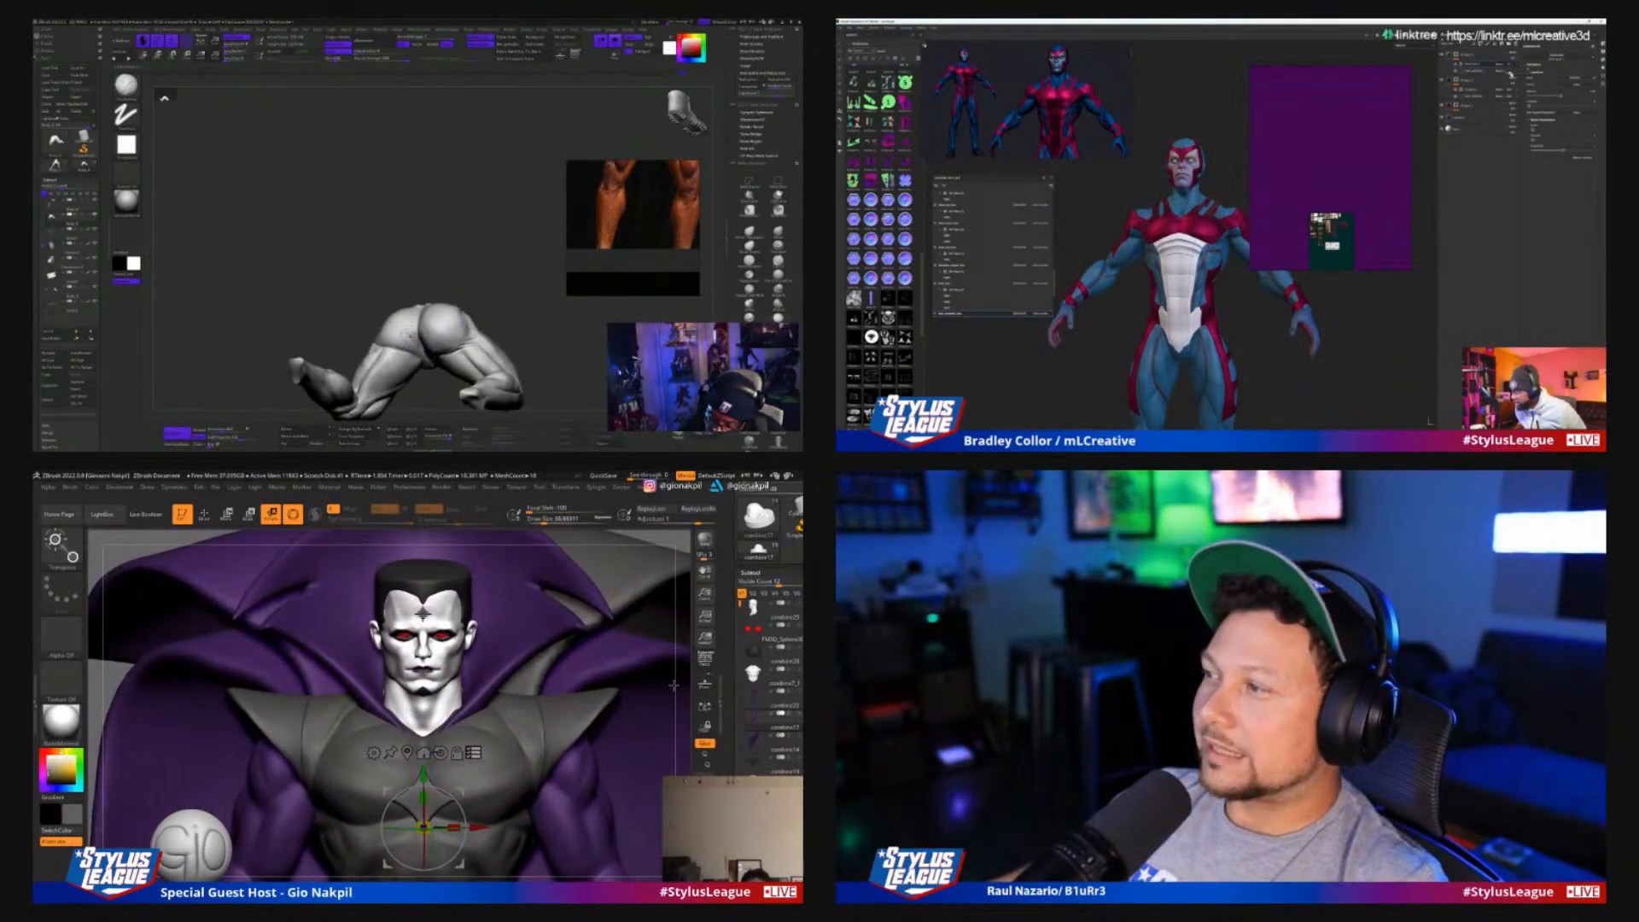
key(ctrl+shift)
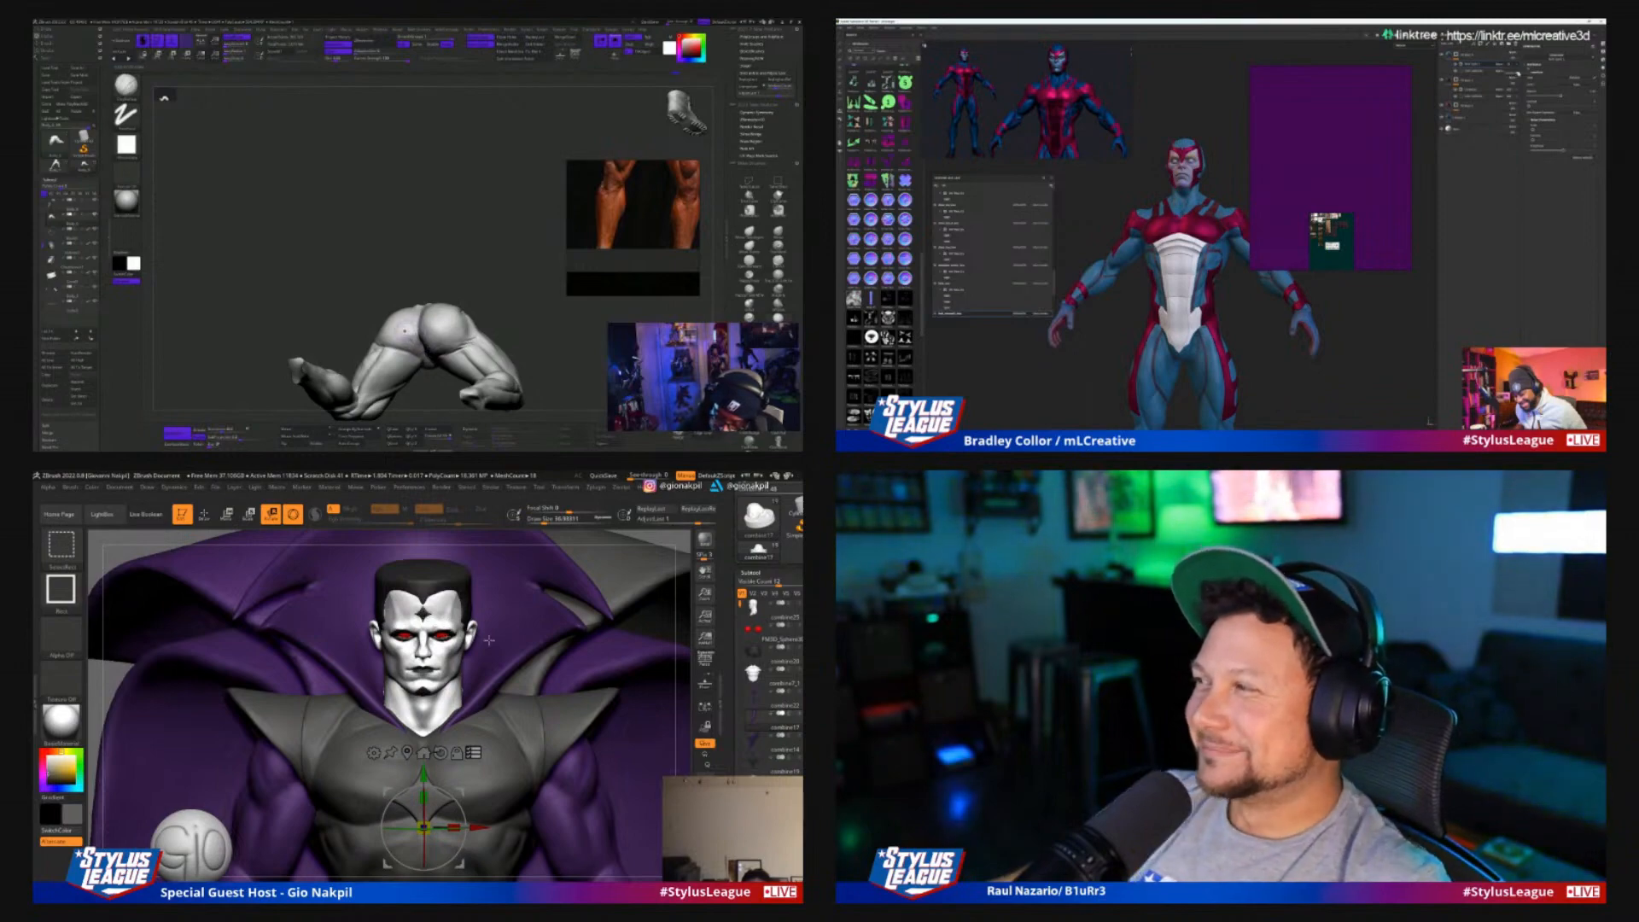
mouse_move(671, 676)
alt+mouse_down()
mouse_move(671, 598)
mouse_move(666, 618)
mouse_move(542, 619)
mouse_move(636, 717)
mouse_move(625, 625)
mouse_move(639, 608)
mouse_move(666, 717)
alt+mouse_up()
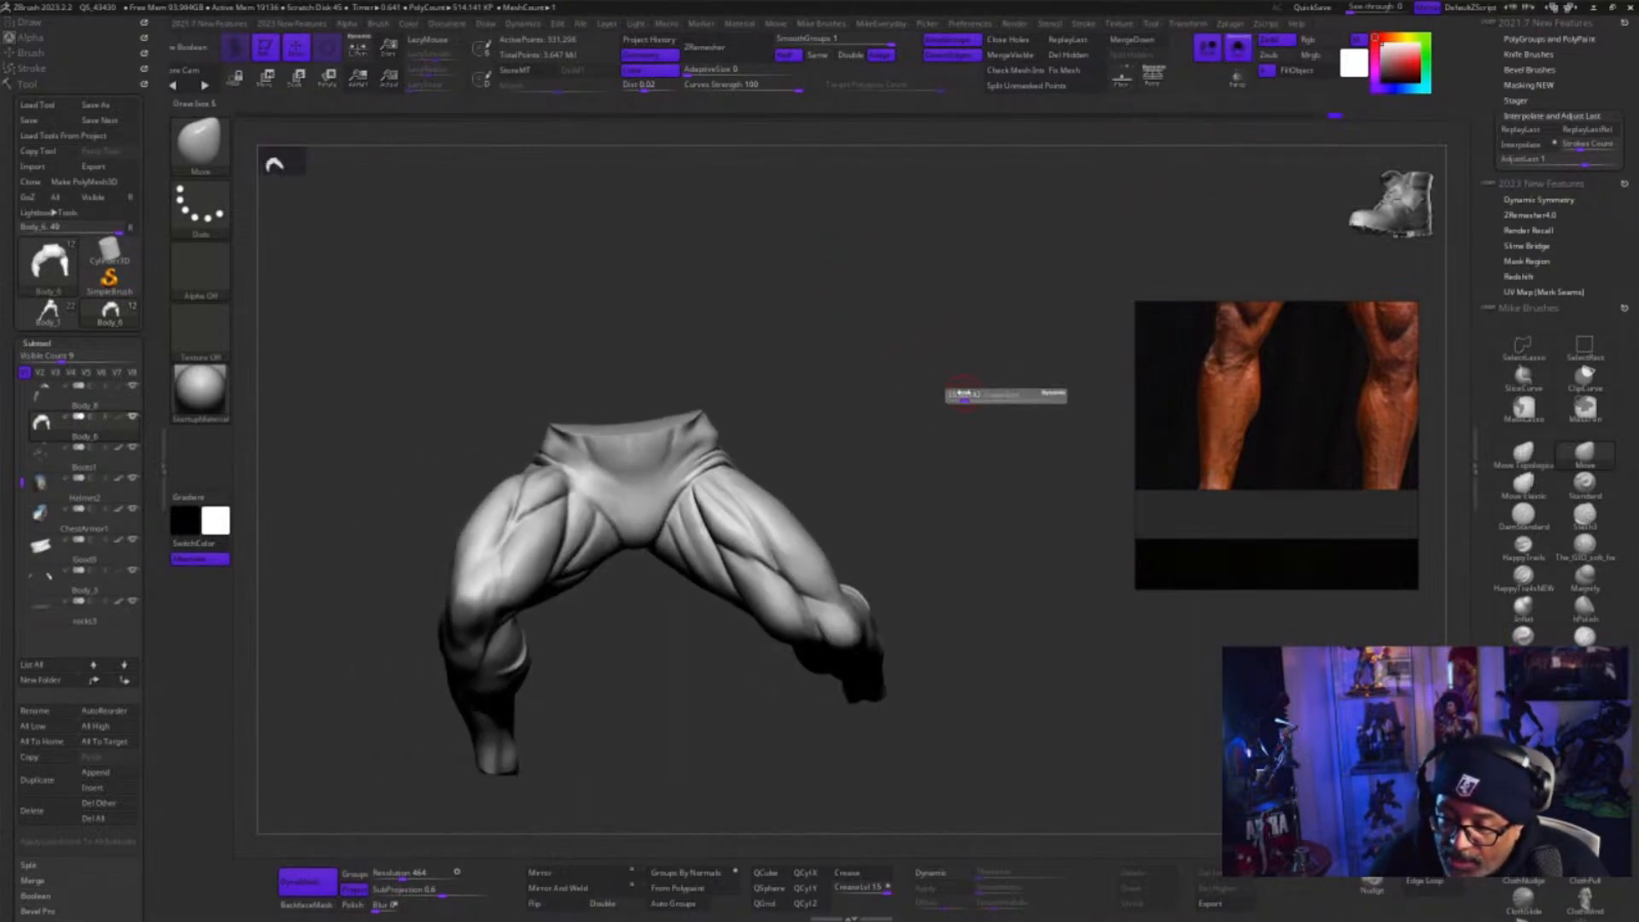
Save the muscular legs tool over the existing NewAvalanchePose file
drag(944, 399, 955, 401)
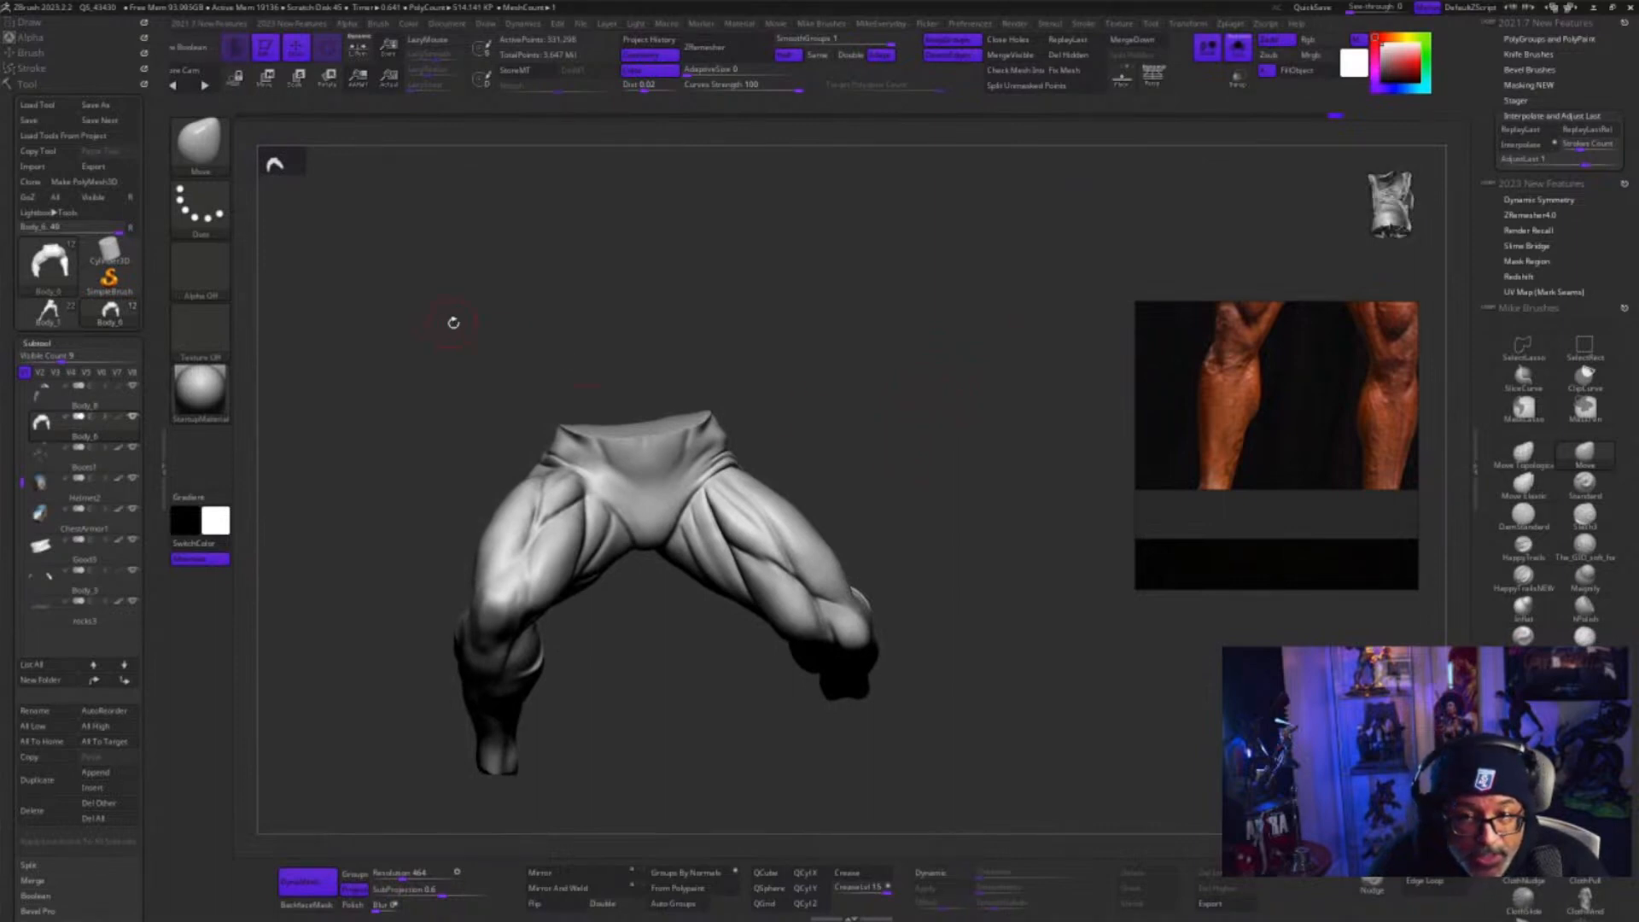
click(132, 111)
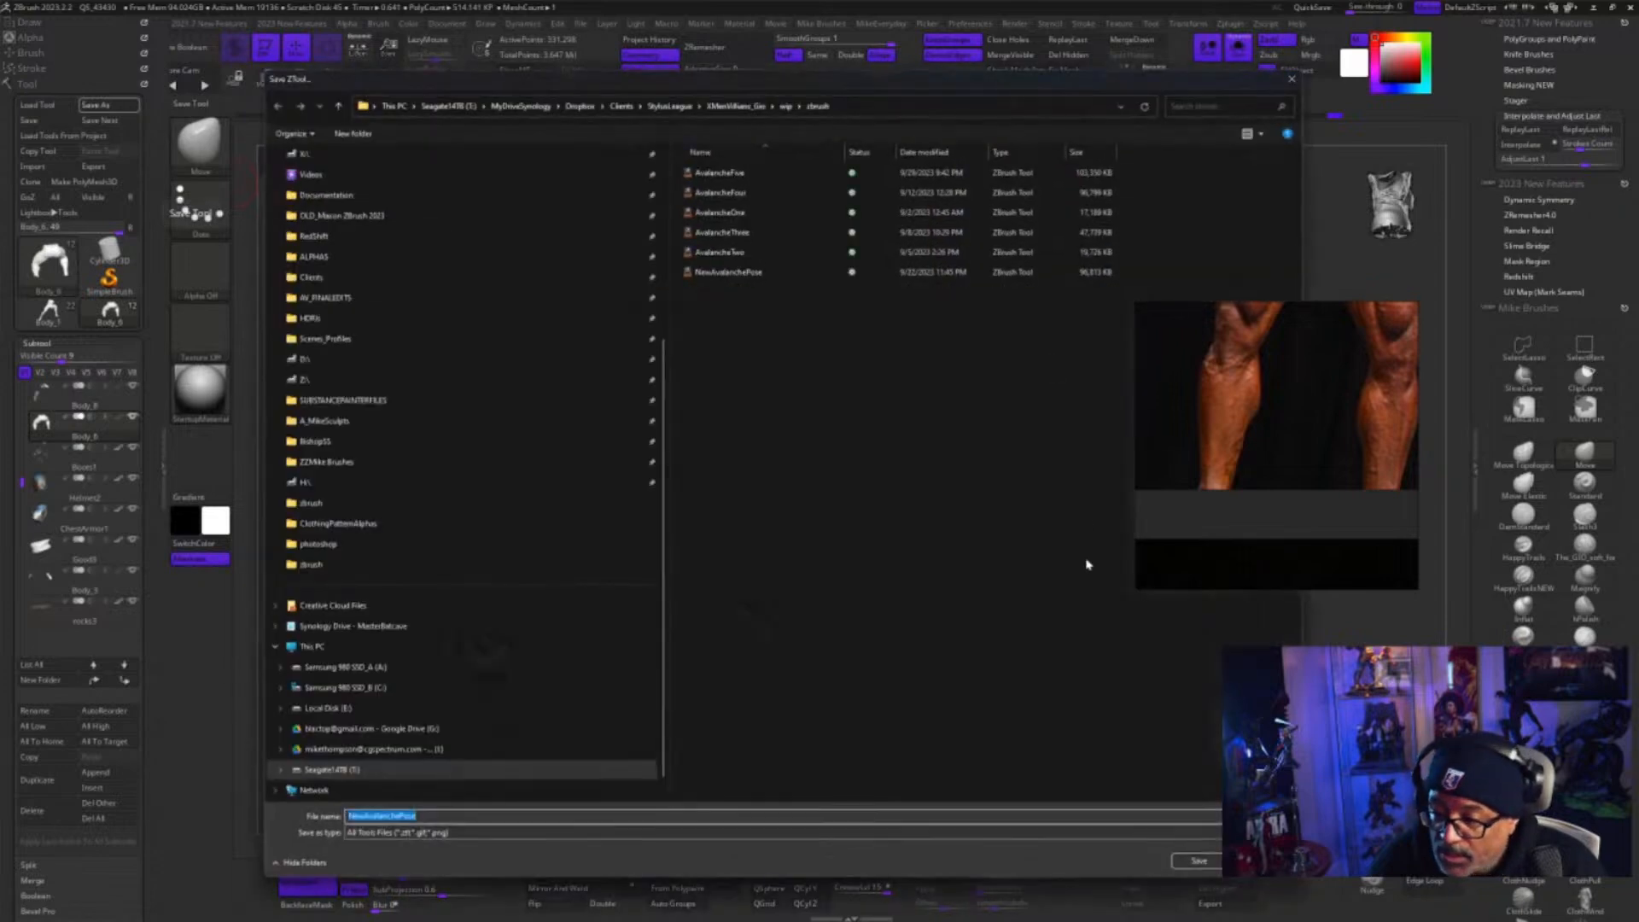
click(1189, 863)
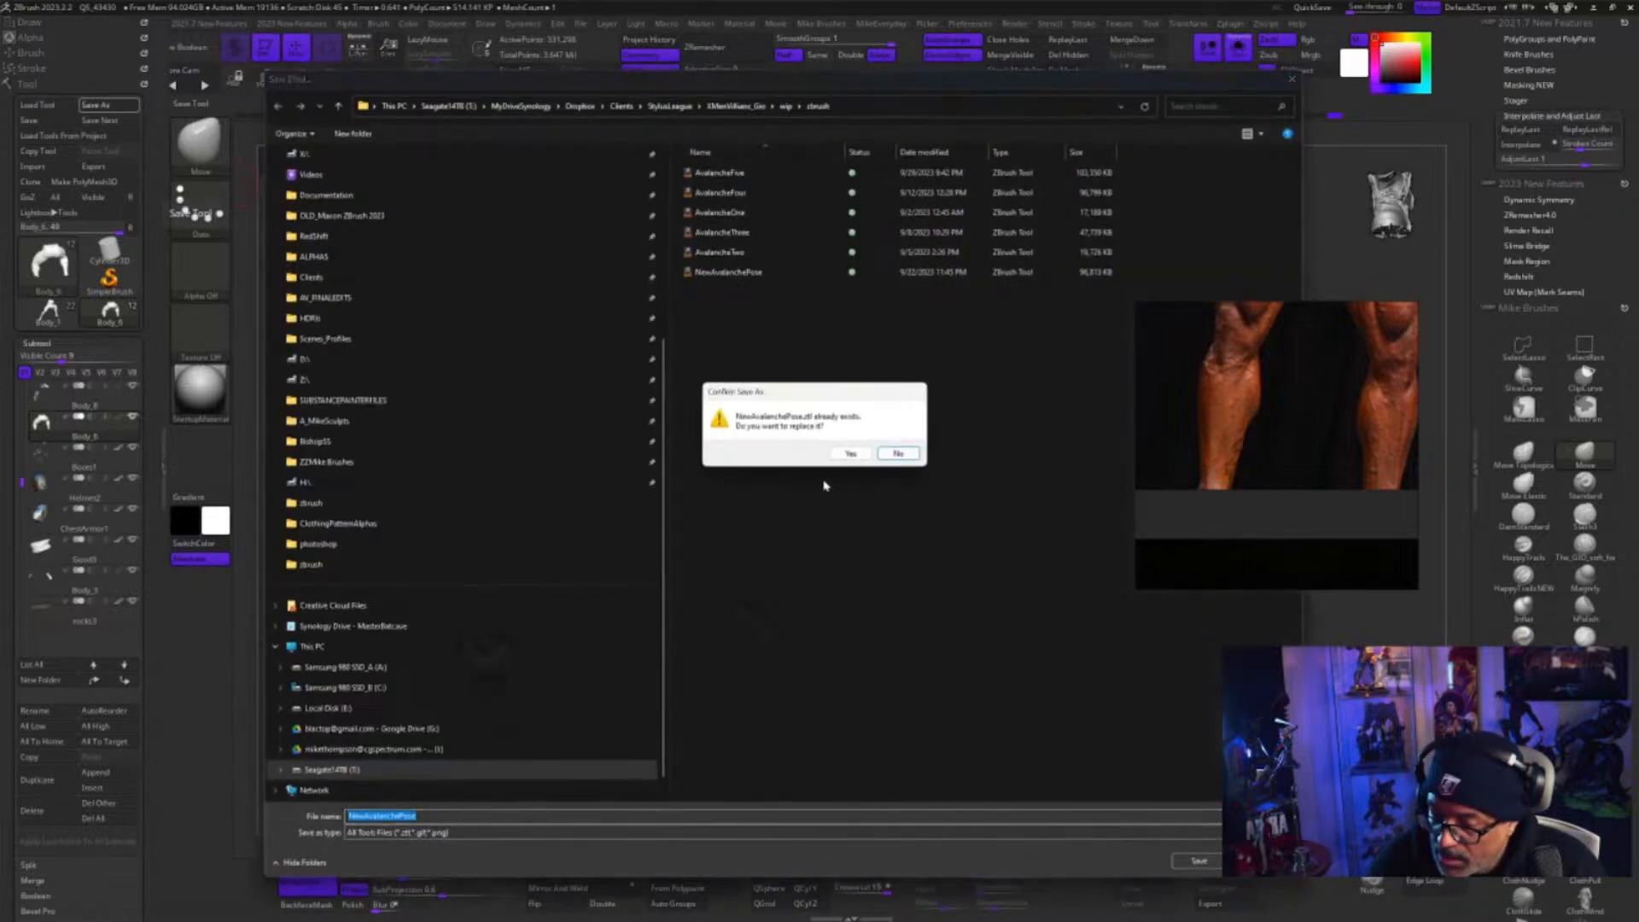
click(851, 453)
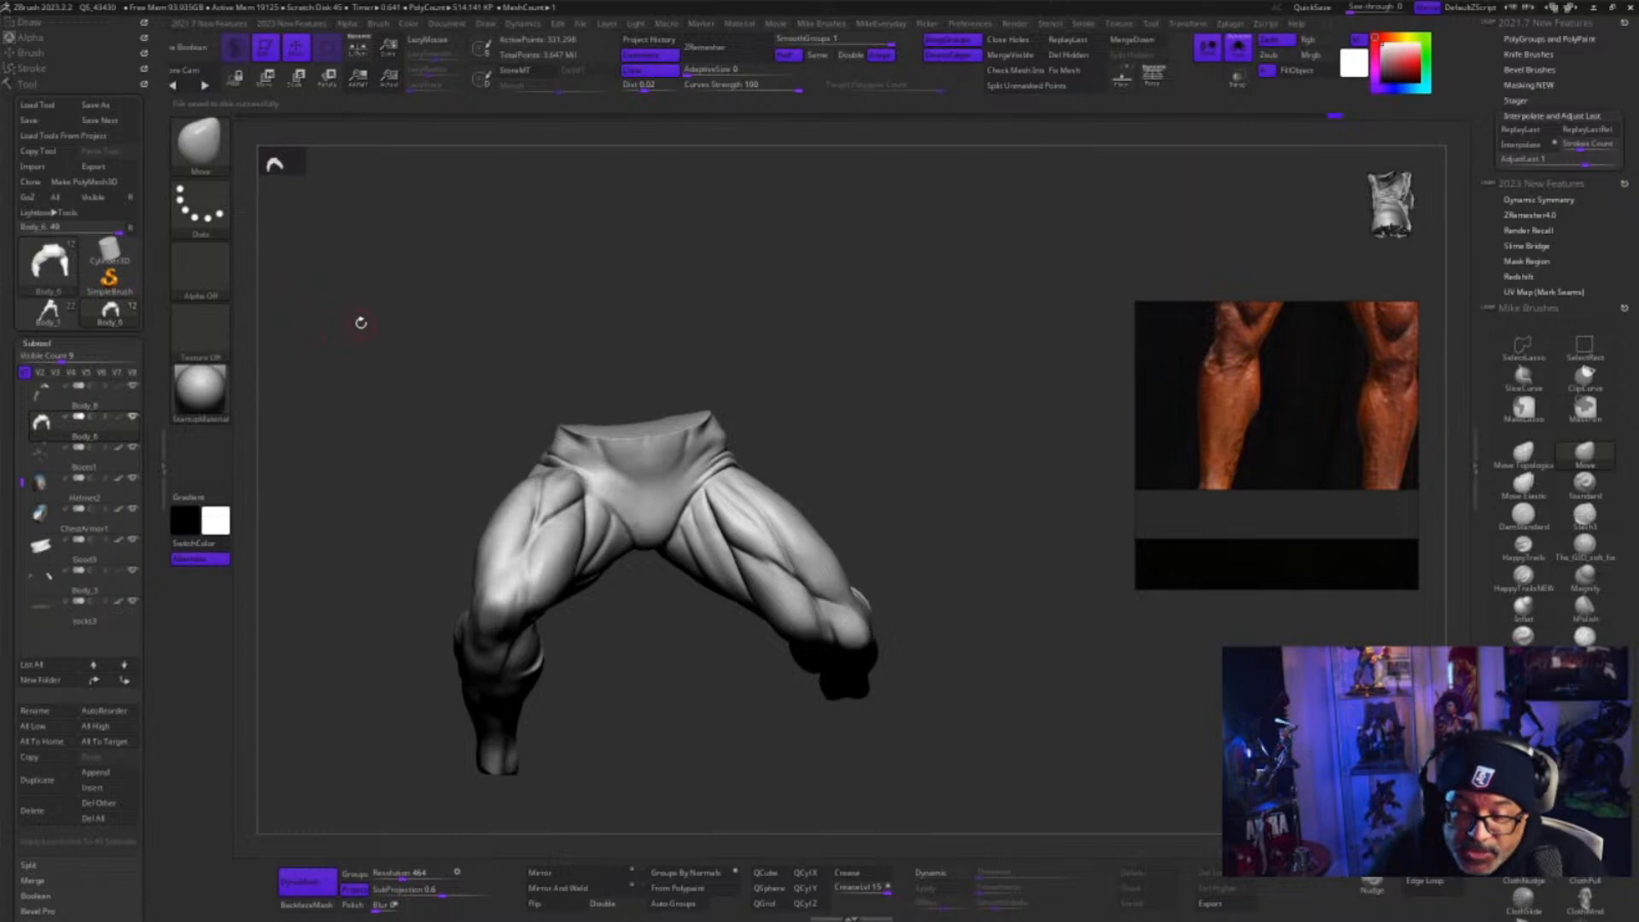
Load the classic Colossus figure tool, browsing for it from the Clients folder
drag(361, 323, 370, 331)
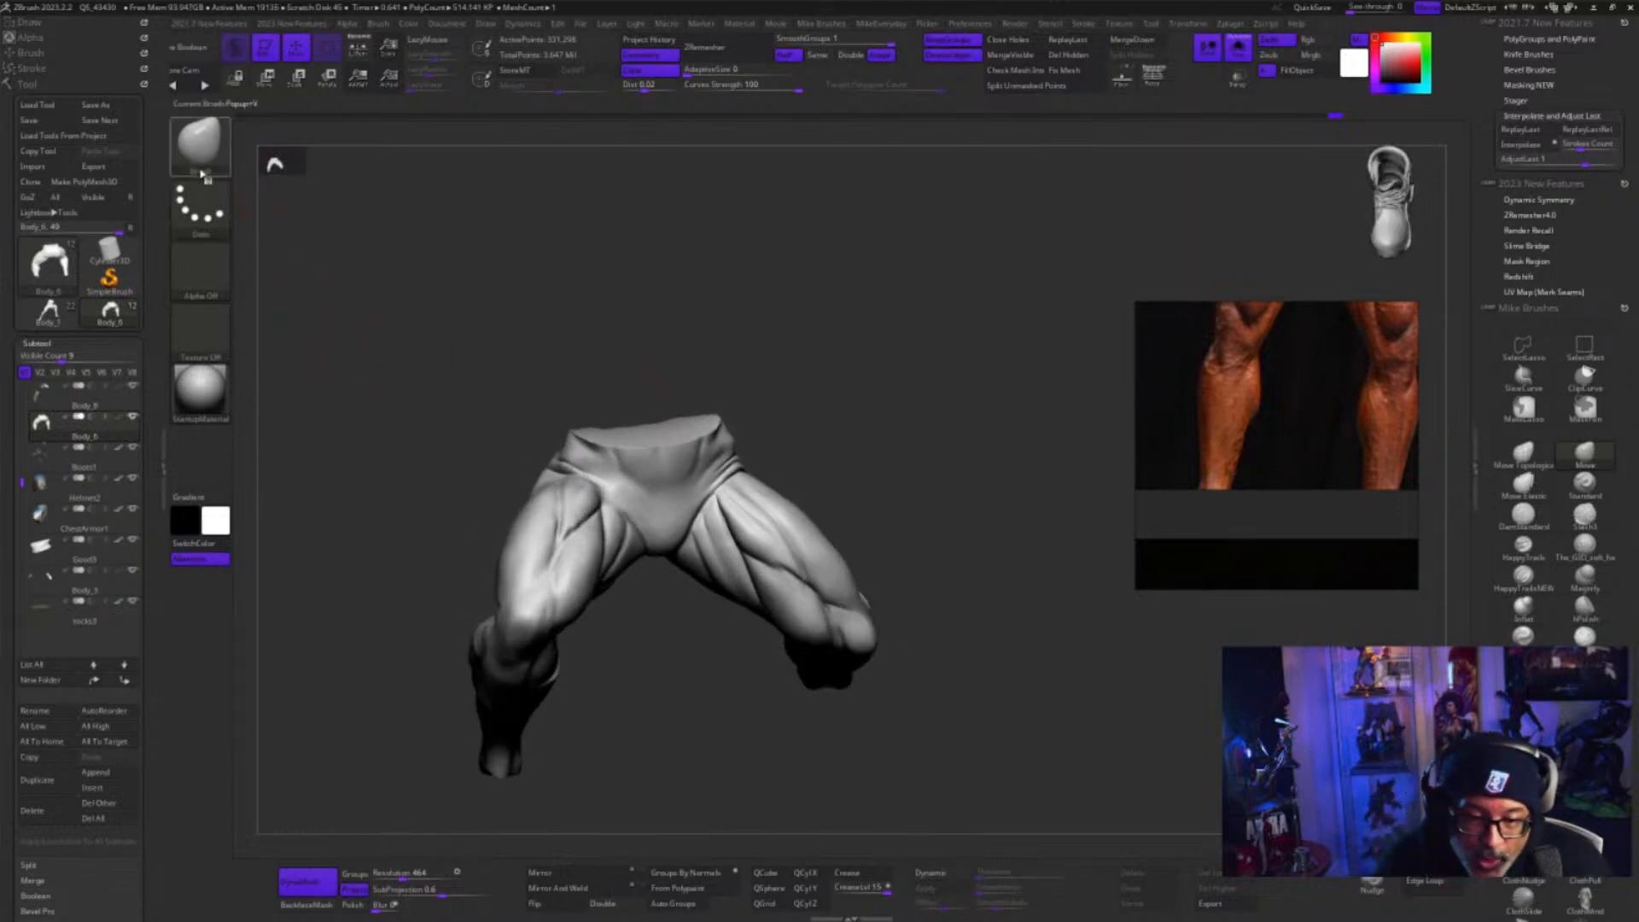
drag(441, 228, 470, 248)
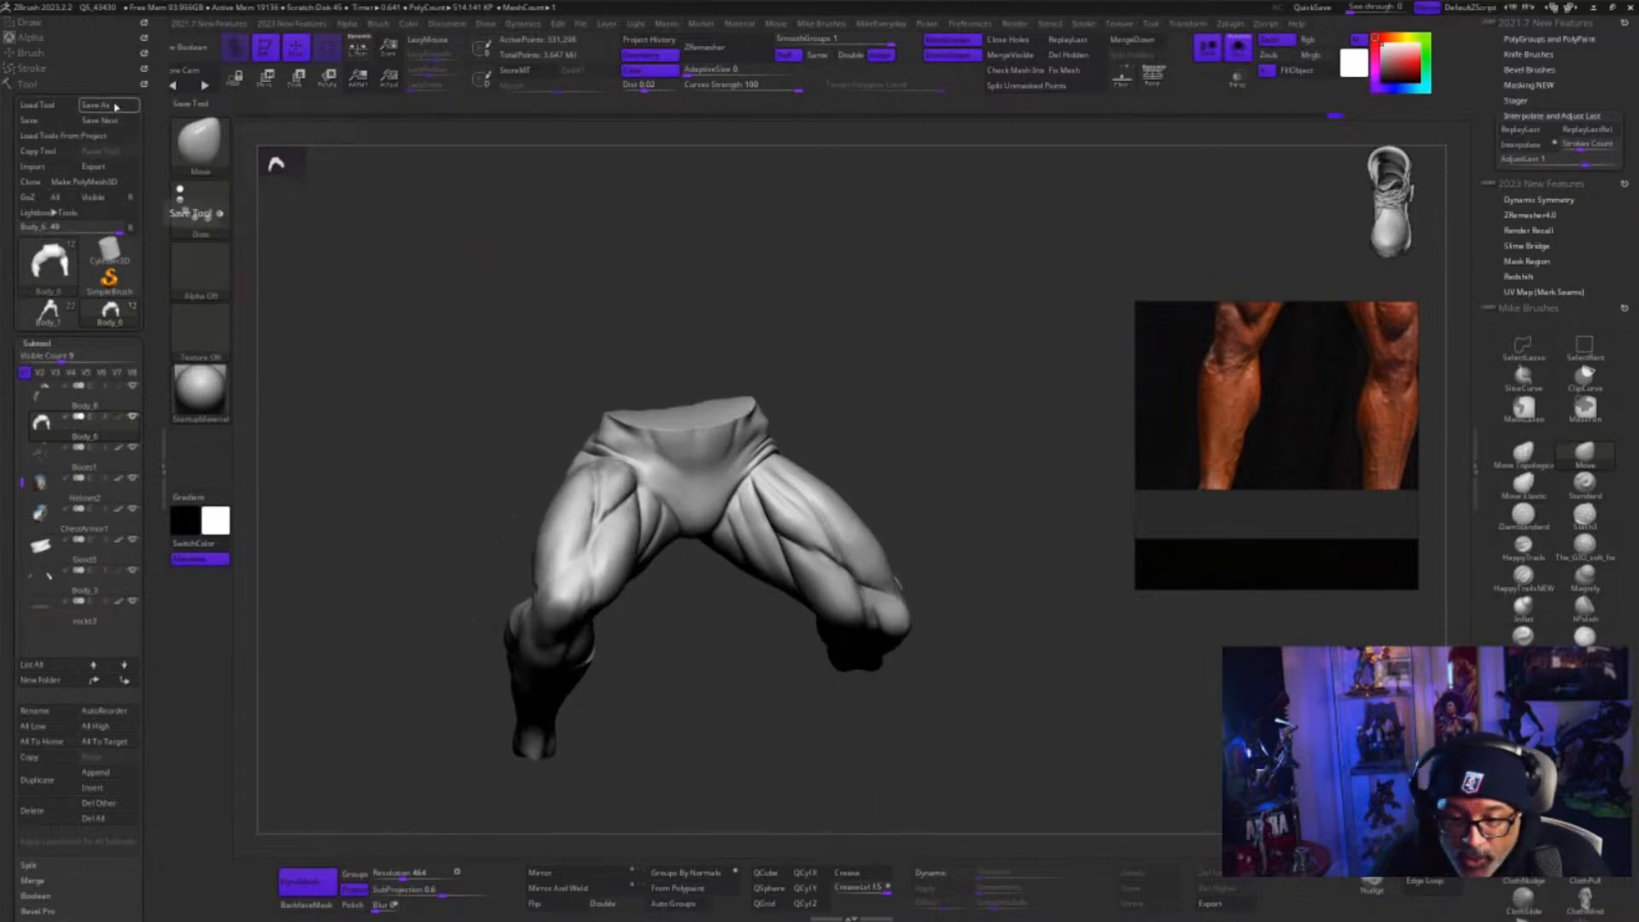
click(38, 107)
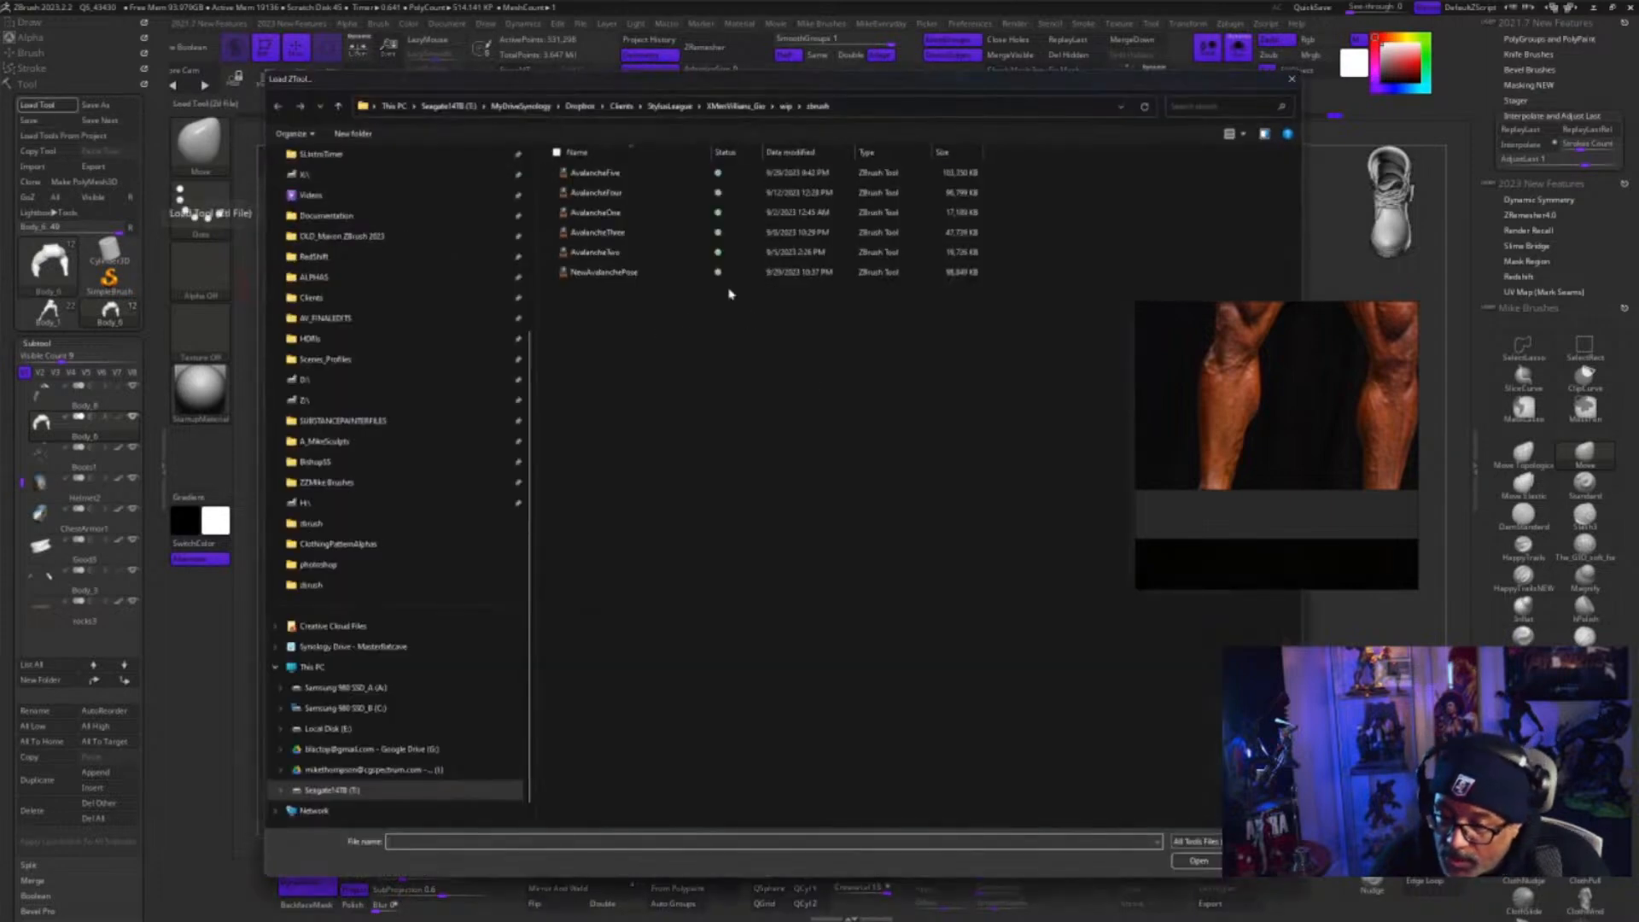
click(623, 107)
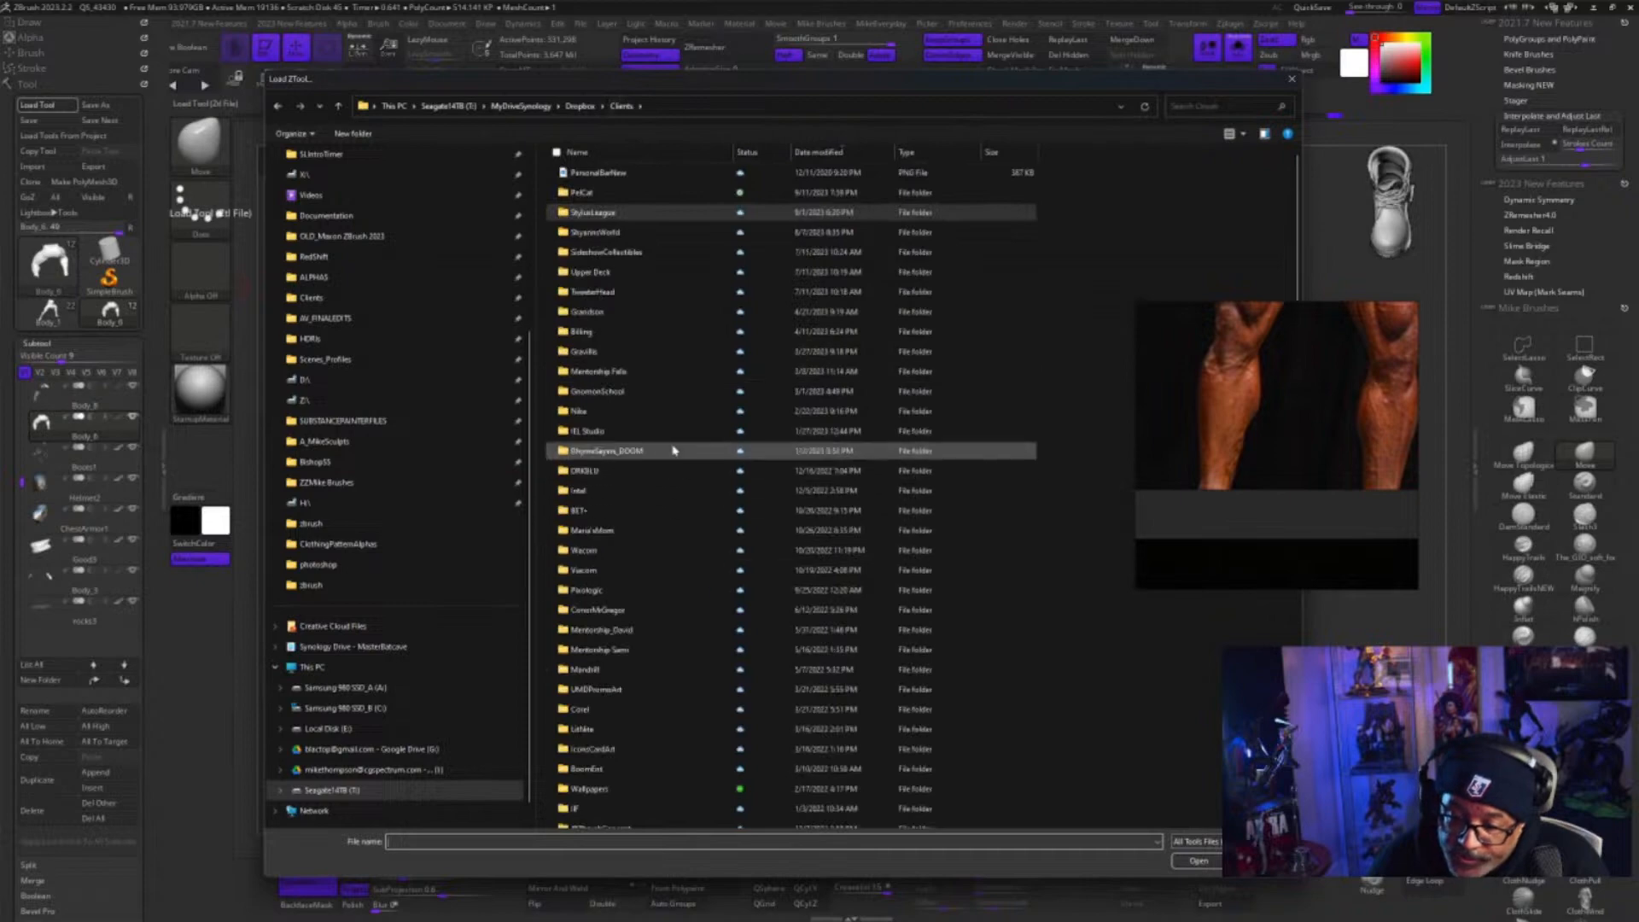
key(Escape)
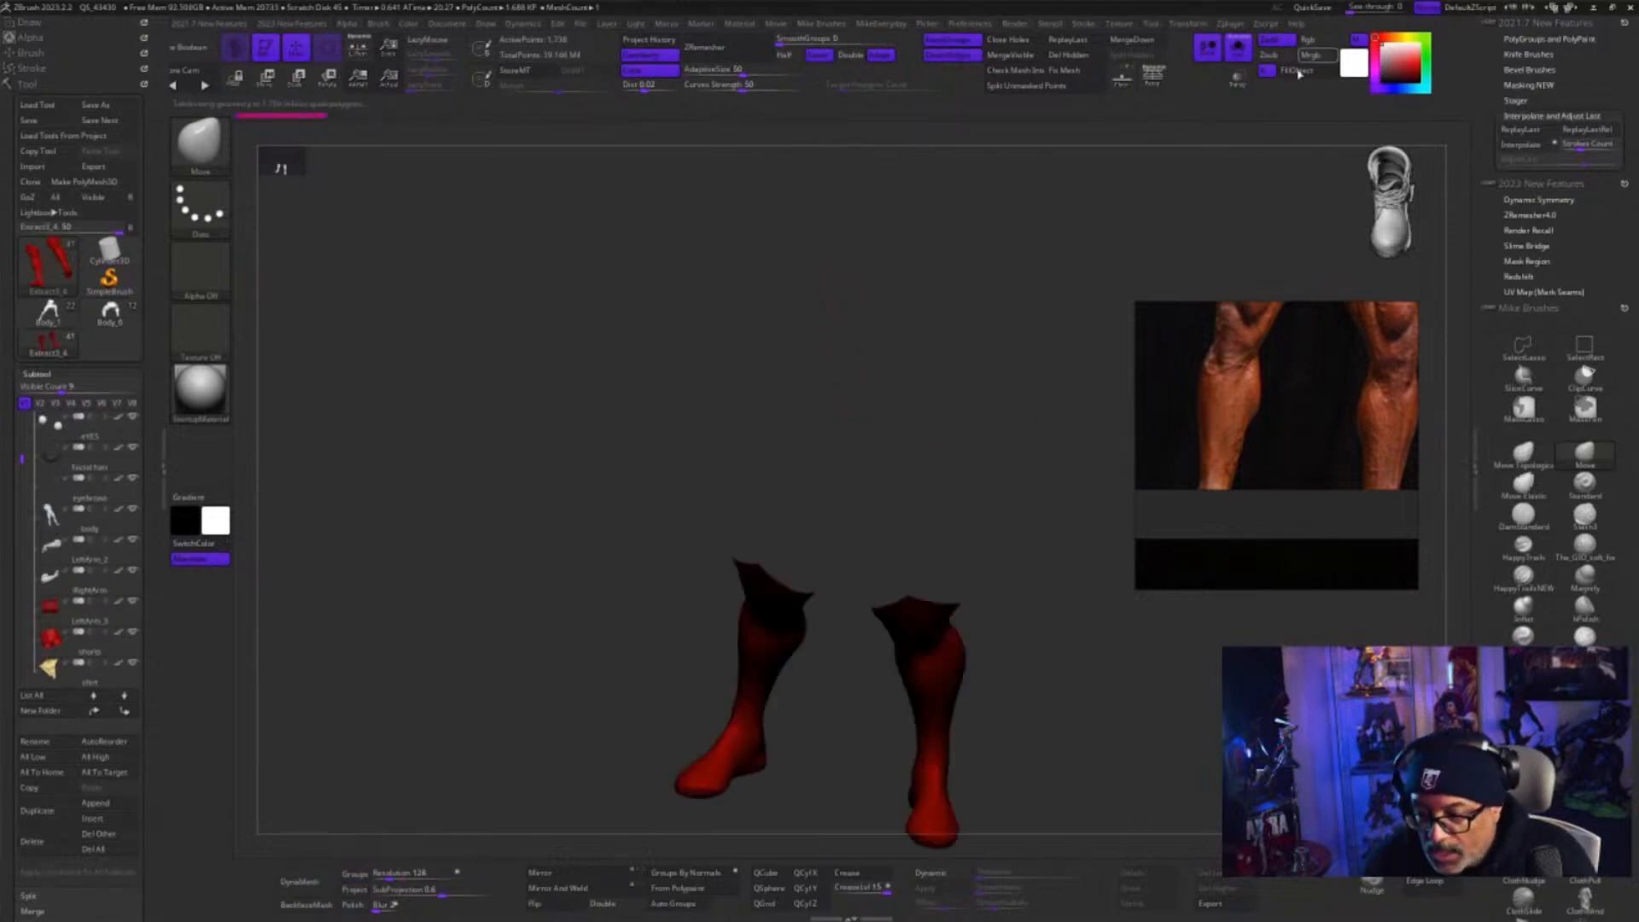
Turn off Solo for the red boots and inspect the whole Colossus figure from the front and back
click(1243, 54)
alt+drag(1064, 725, 1043, 775)
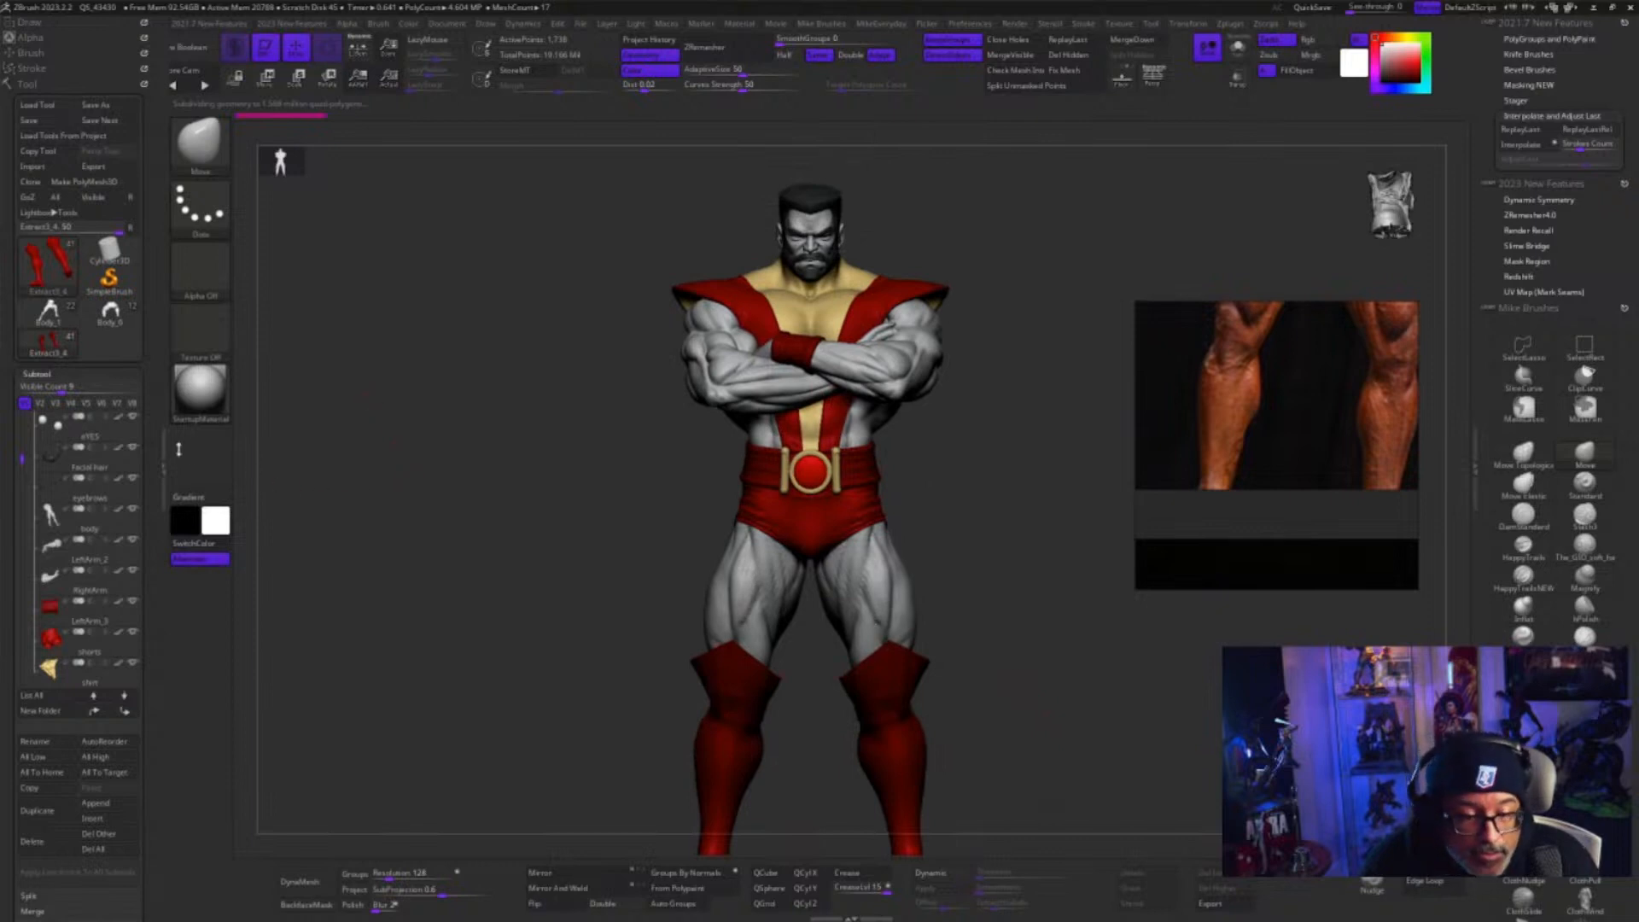
drag(20, 458, 17, 398)
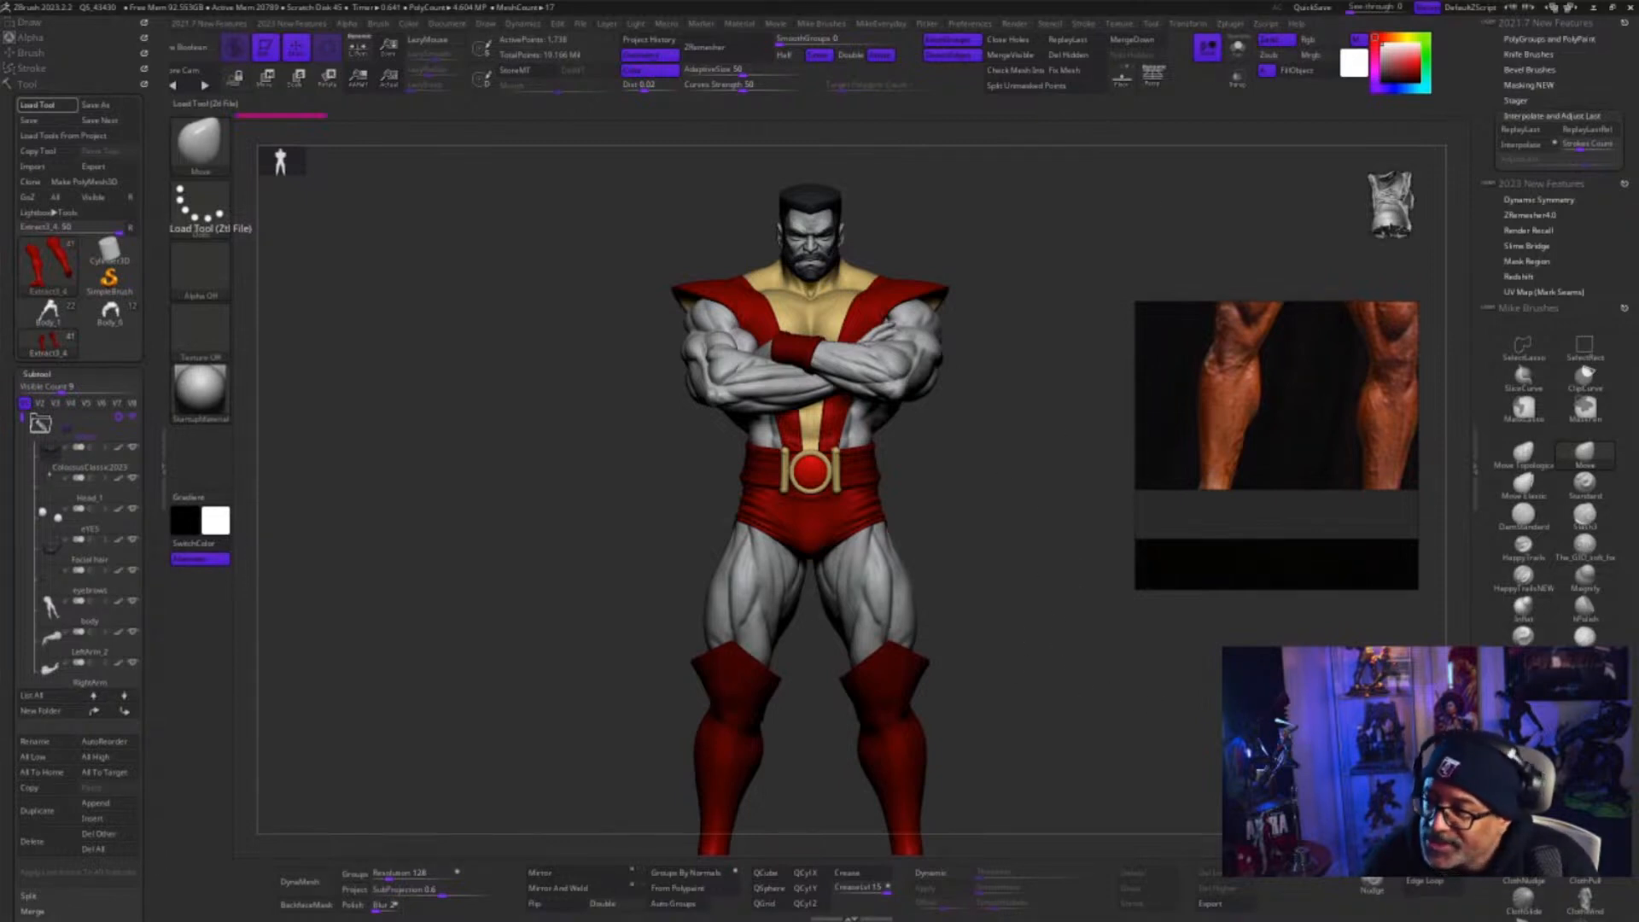
drag(969, 614, 915, 606)
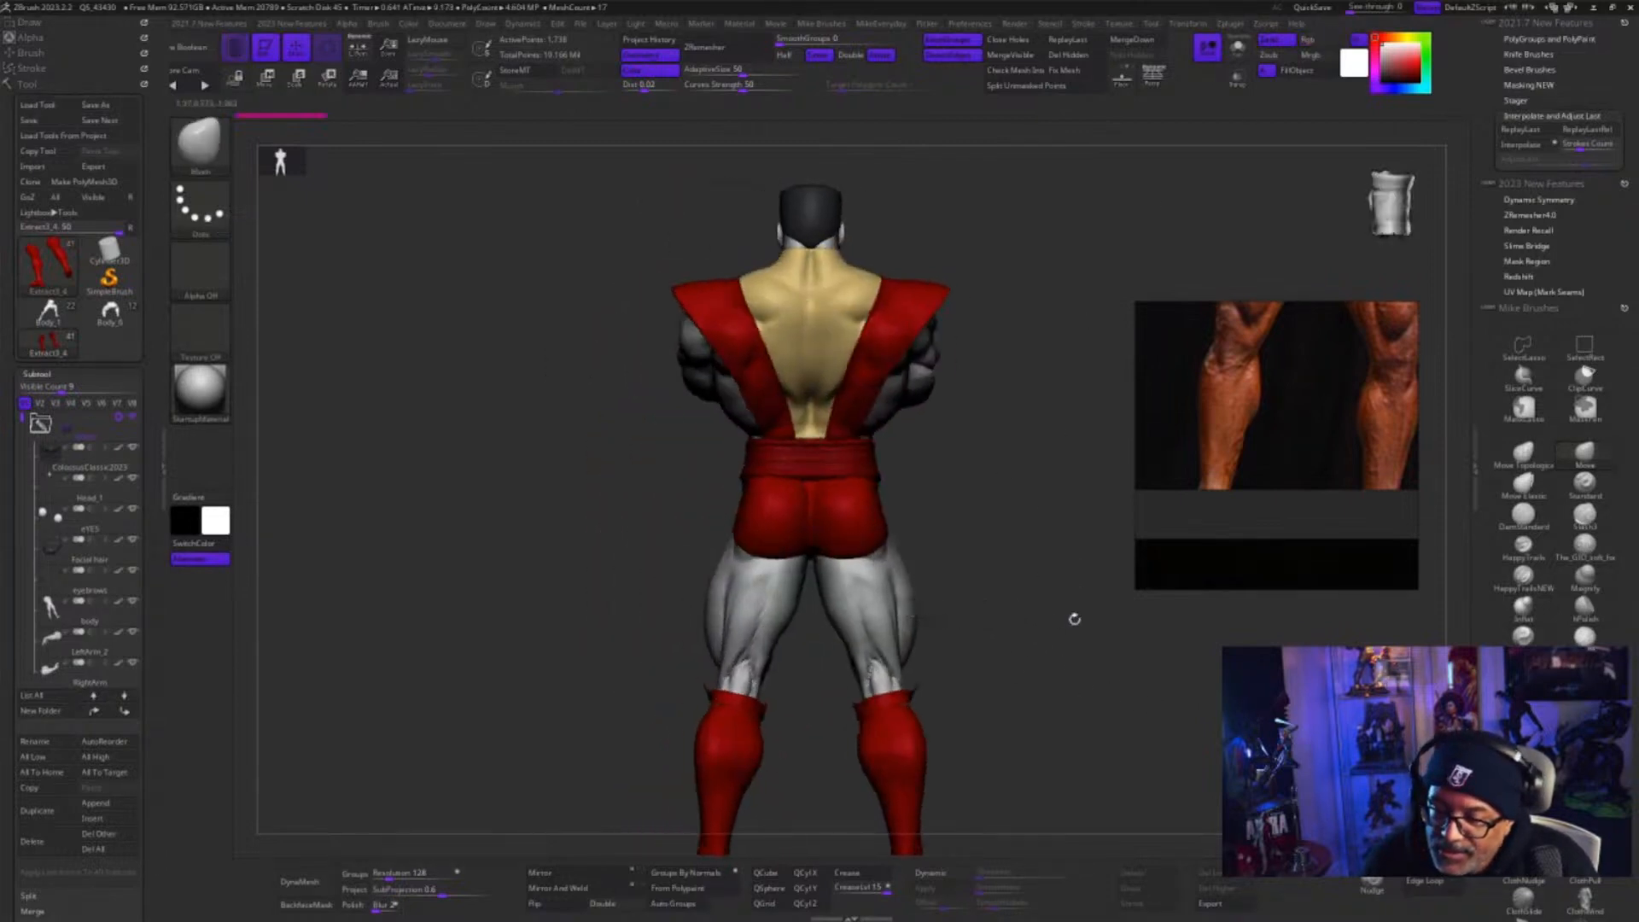
alt+drag(1074, 619, 944, 554)
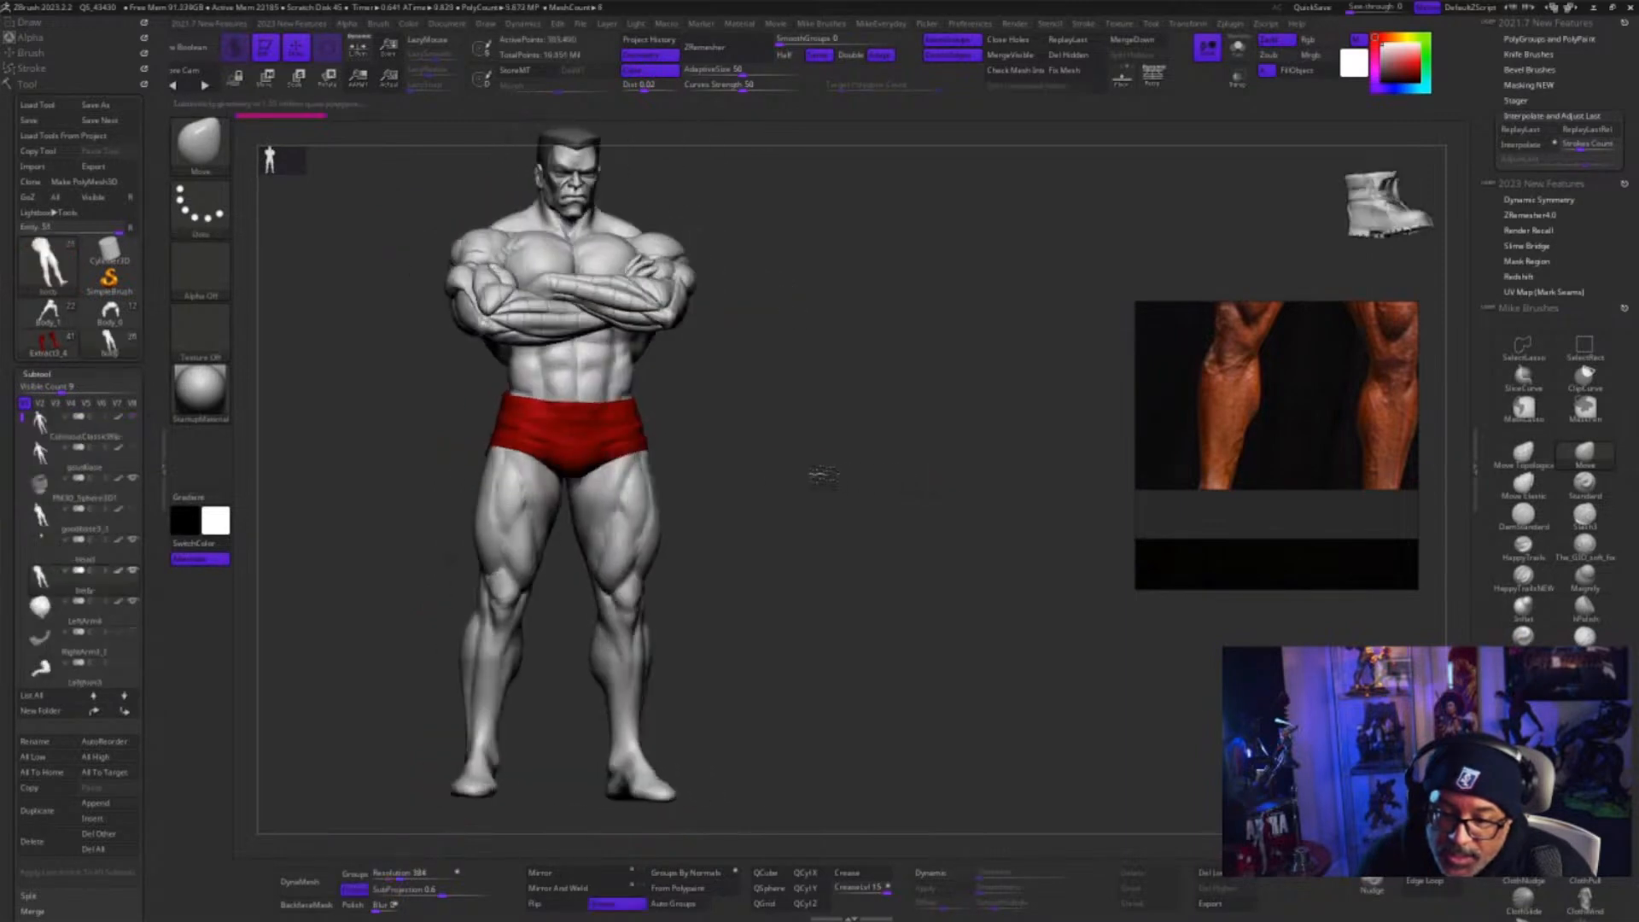
Make the grey Colossus figure's banded left arm the active subtool and isolate it with Solo for a close view
mouse_move(905, 487)
alt+mouse_down()
mouse_move(908, 584)
mouse_move(962, 552)
mouse_move(922, 610)
mouse_move(911, 564)
mouse_move(843, 583)
mouse_move(888, 589)
mouse_move(629, 619)
alt+mouse_up()
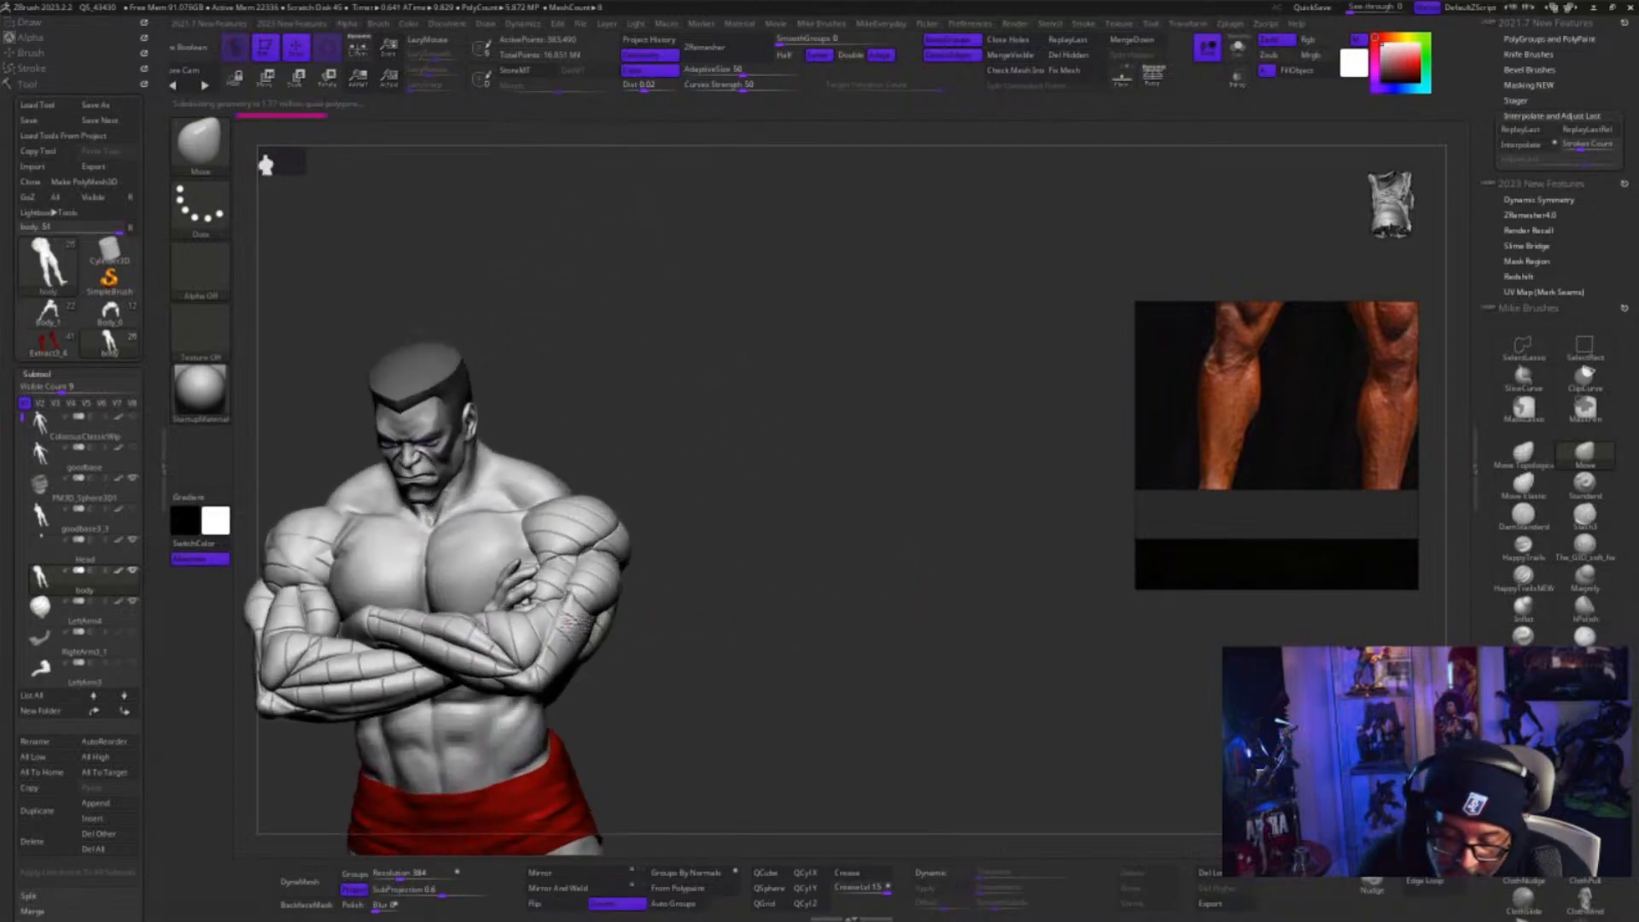
alt+click(574, 623)
drag(773, 614, 888, 536)
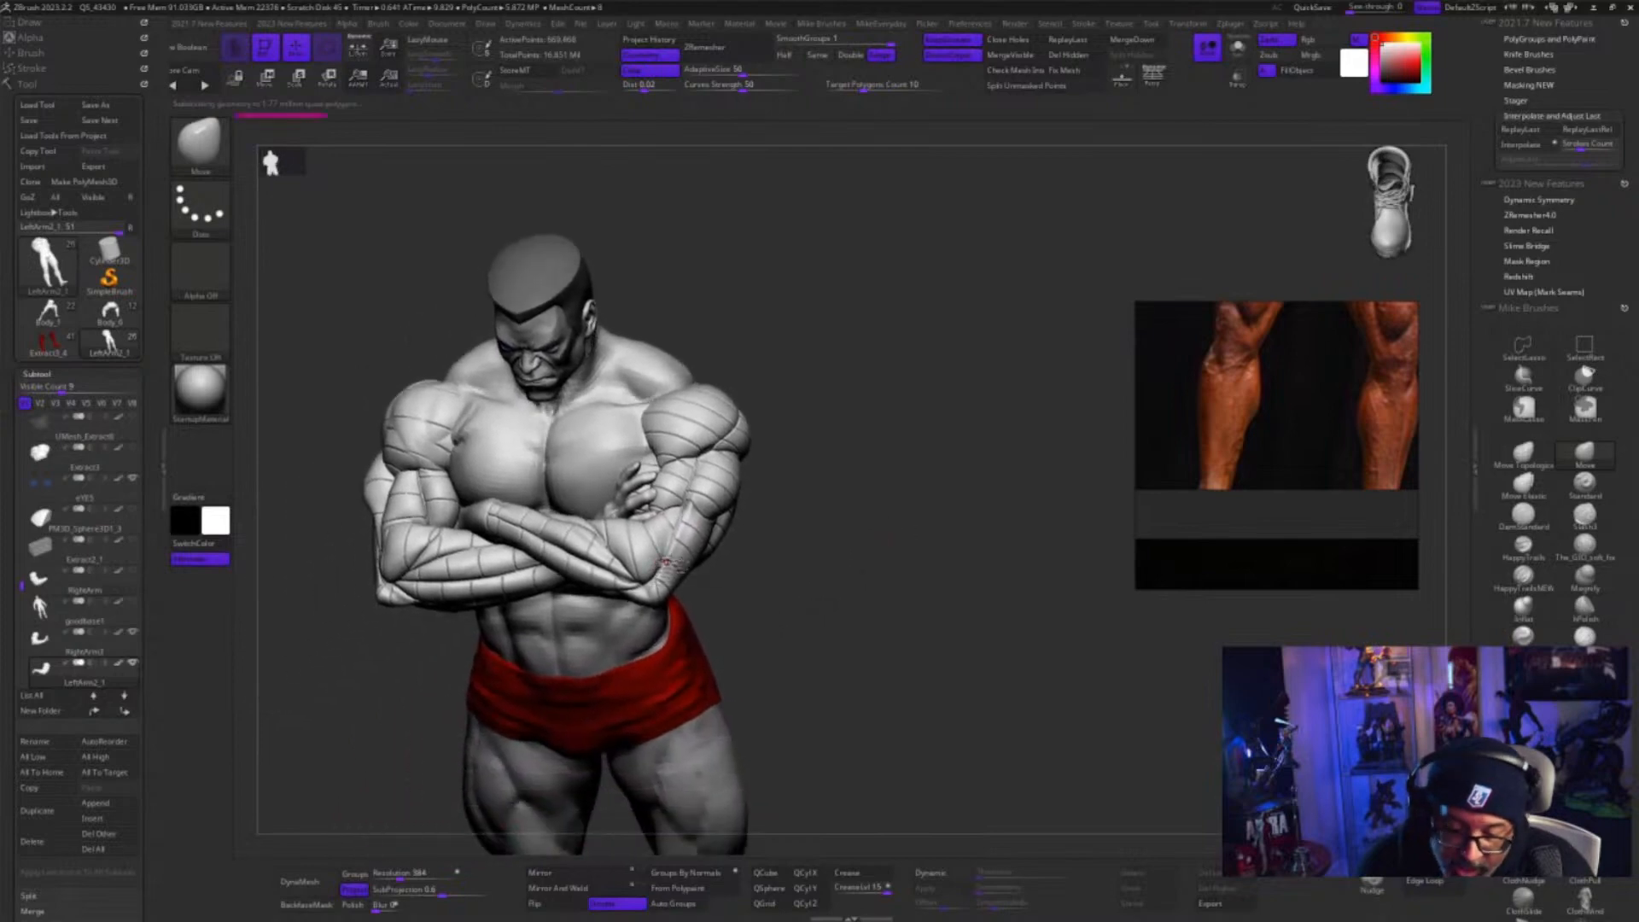
click(1238, 48)
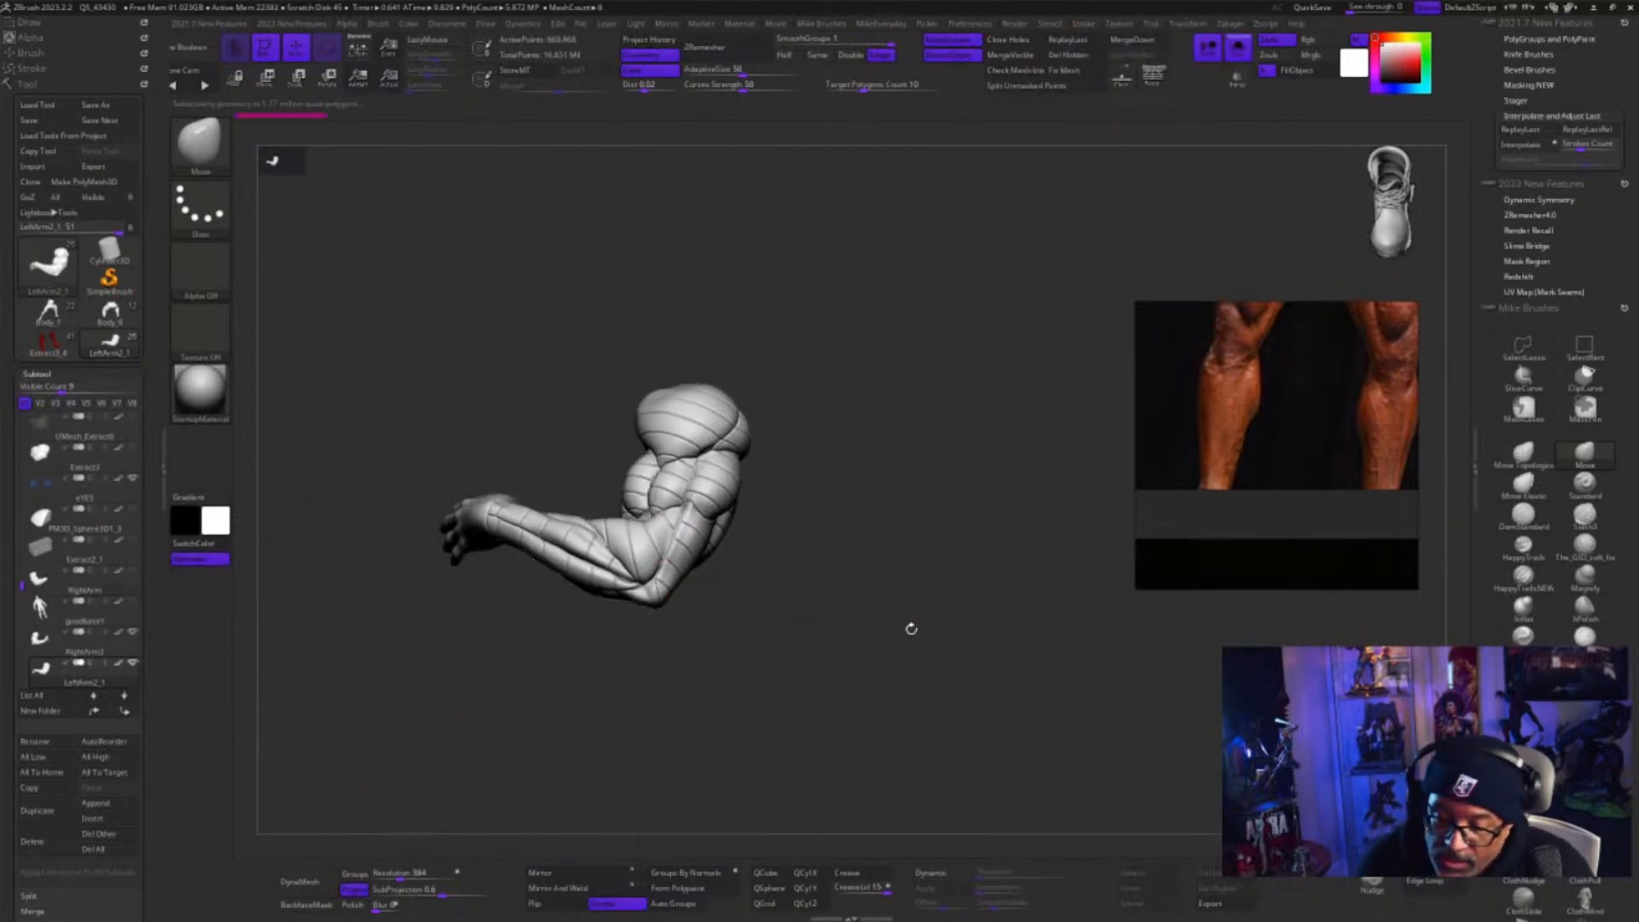
drag(907, 629, 983, 707)
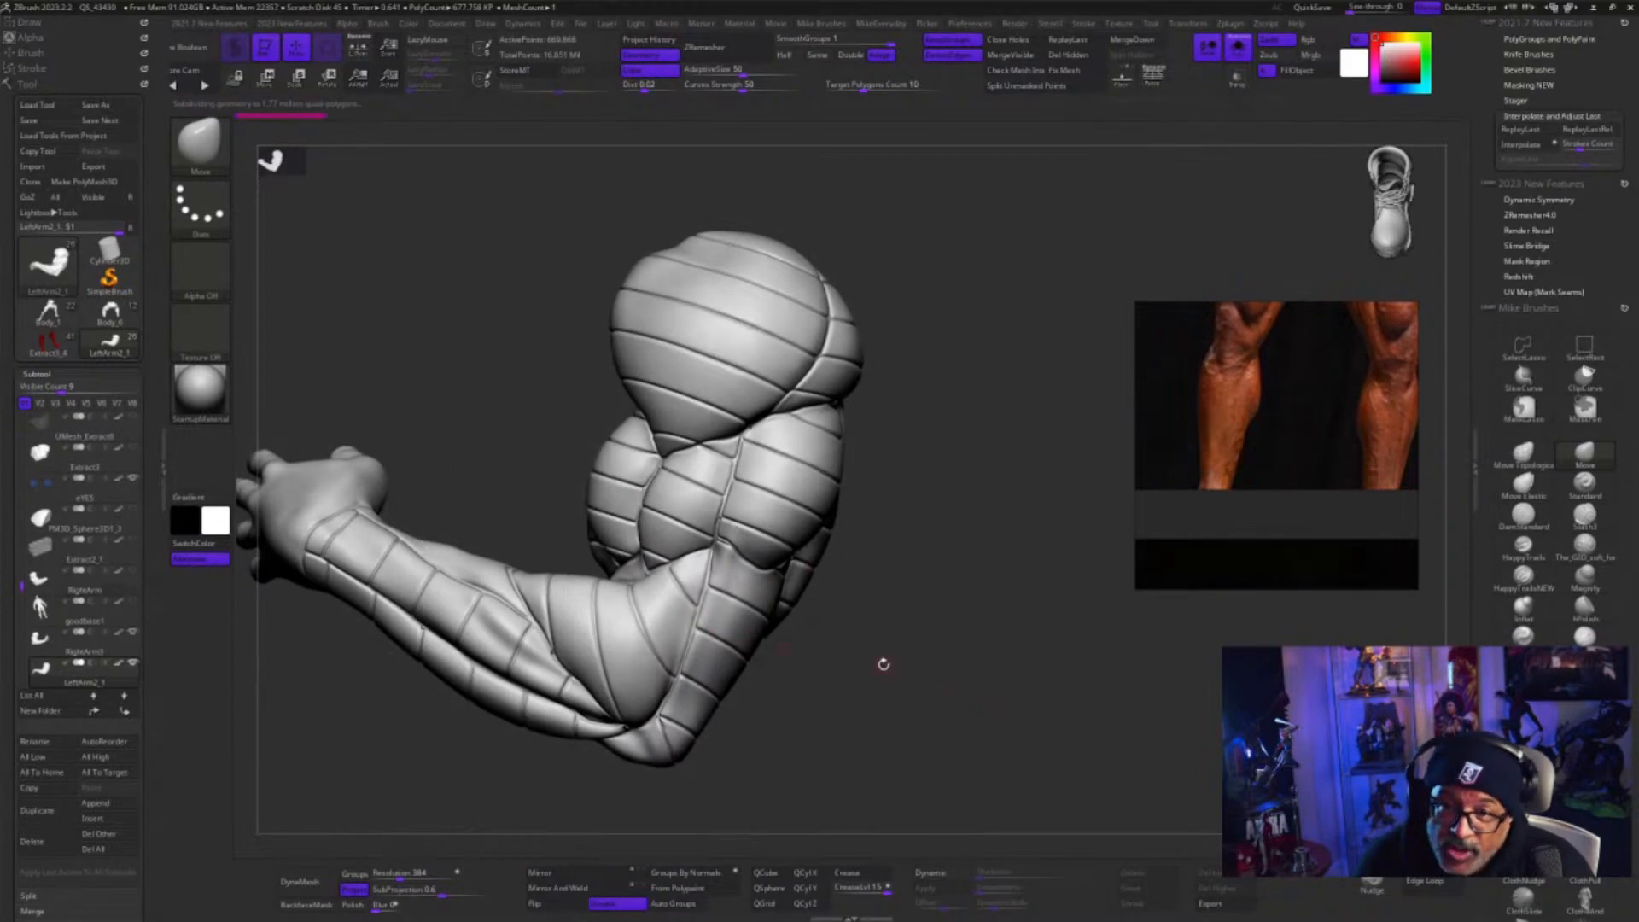
Toggle the PolyFrame display on and off for the isolated left arm and examine its polygroup bands from several angles
mouse_move(884, 664)
mouse_down()
mouse_move(812, 677)
mouse_move(892, 684)
mouse_up()
key(space)
click(863, 809)
mouse_move(978, 727)
mouse_down()
mouse_move(1016, 622)
mouse_move(1037, 655)
mouse_move(981, 622)
mouse_move(958, 641)
mouse_up()
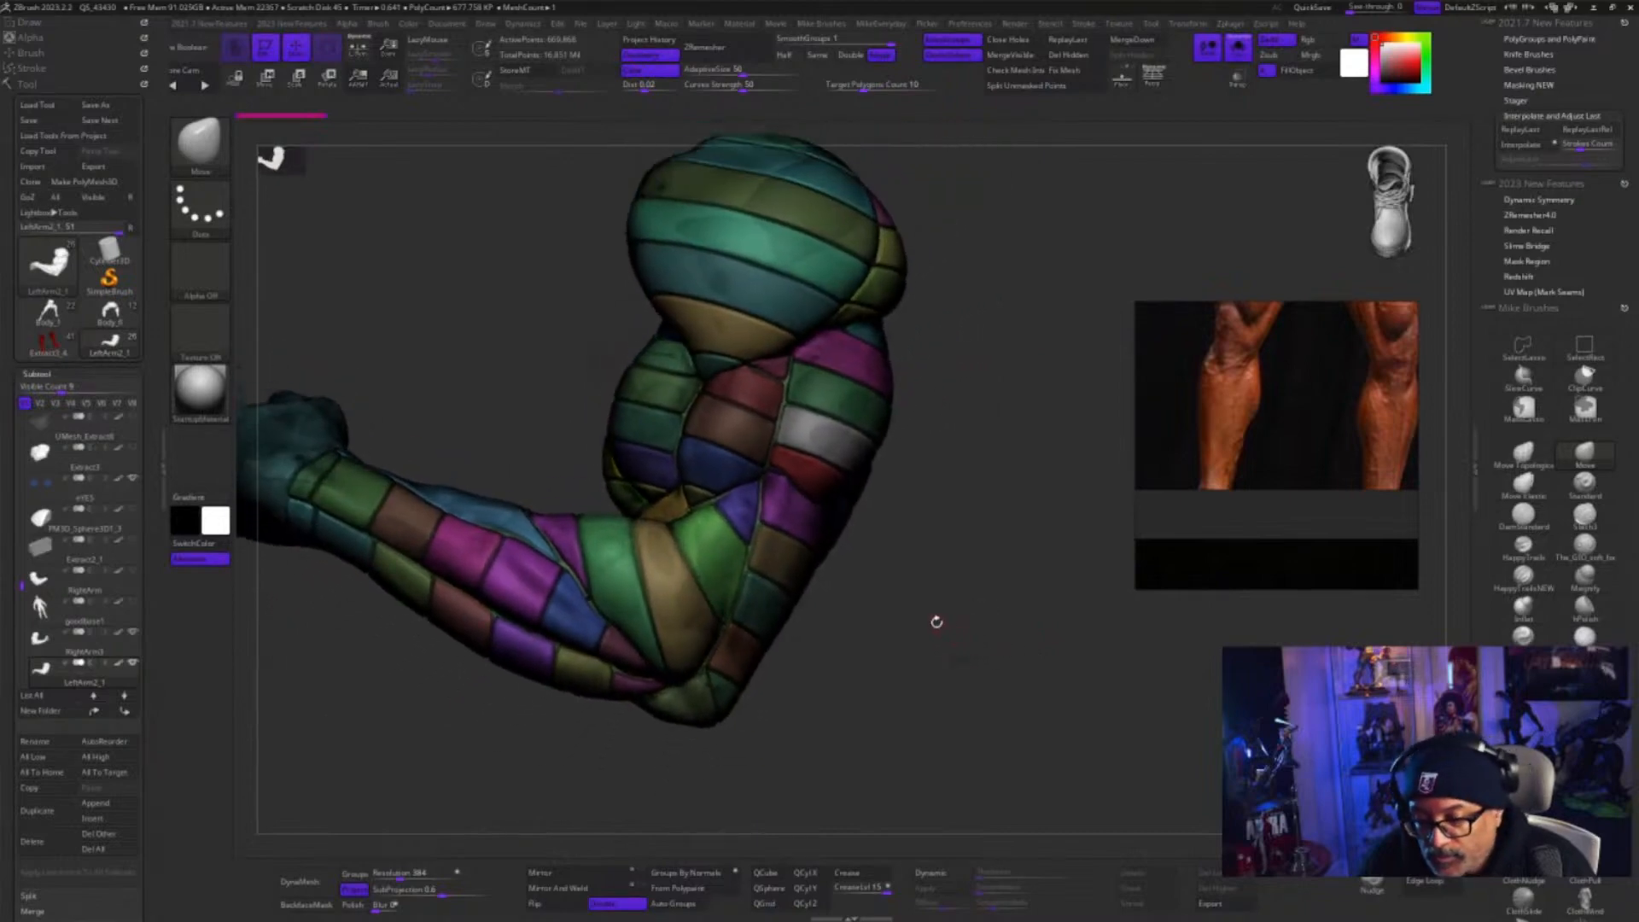
key(space)
key(shift+f)
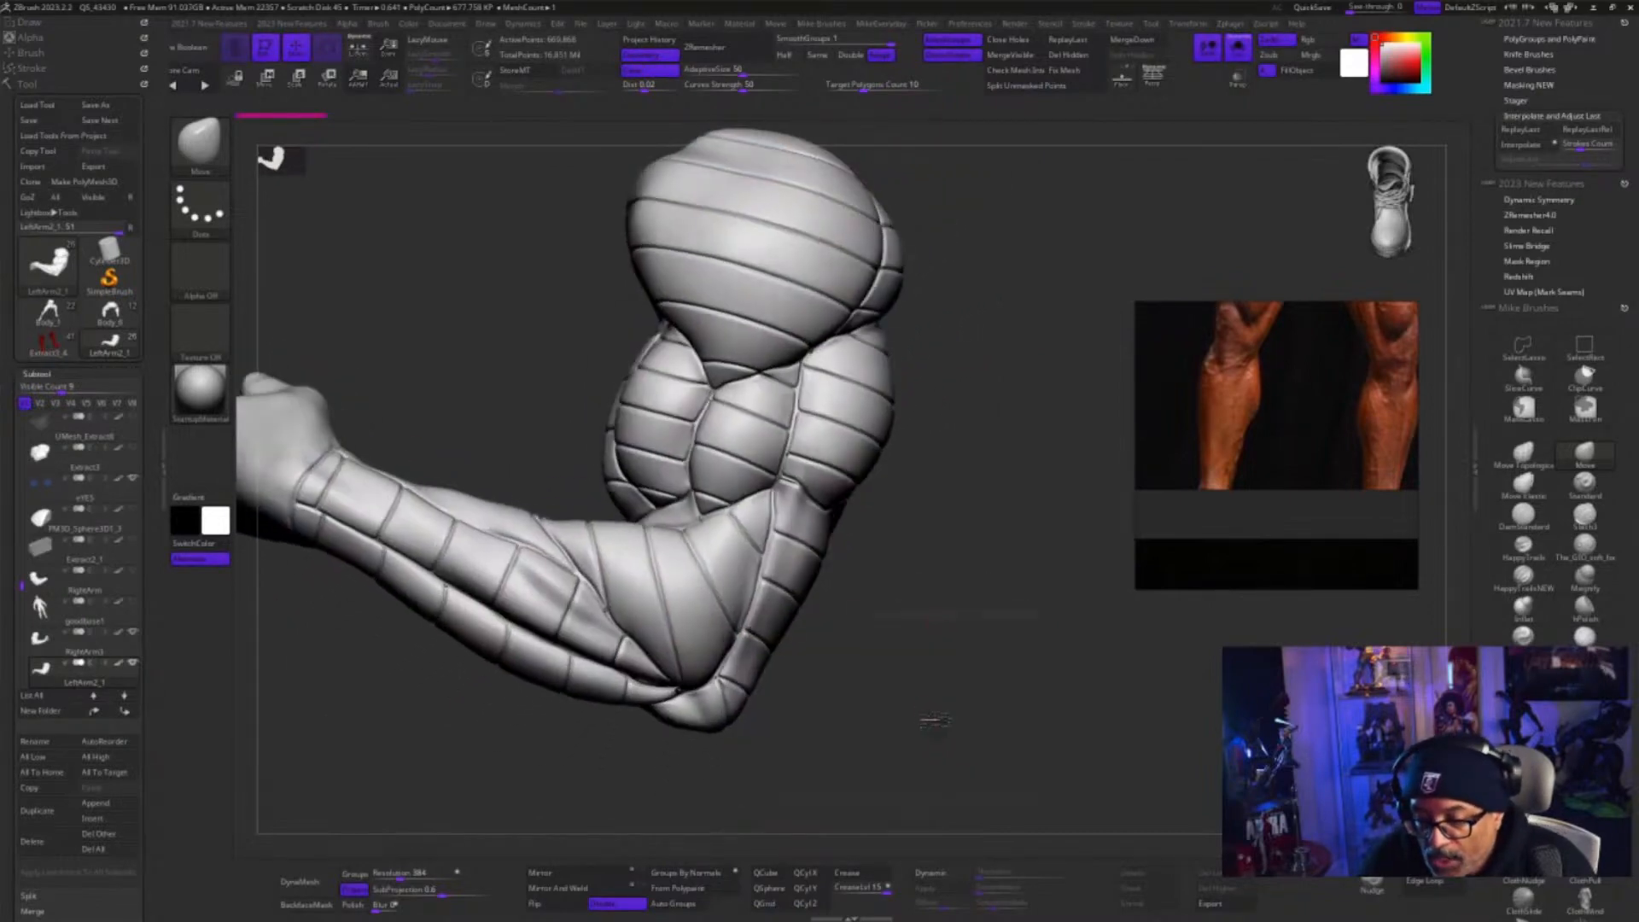
drag(934, 721, 779, 461)
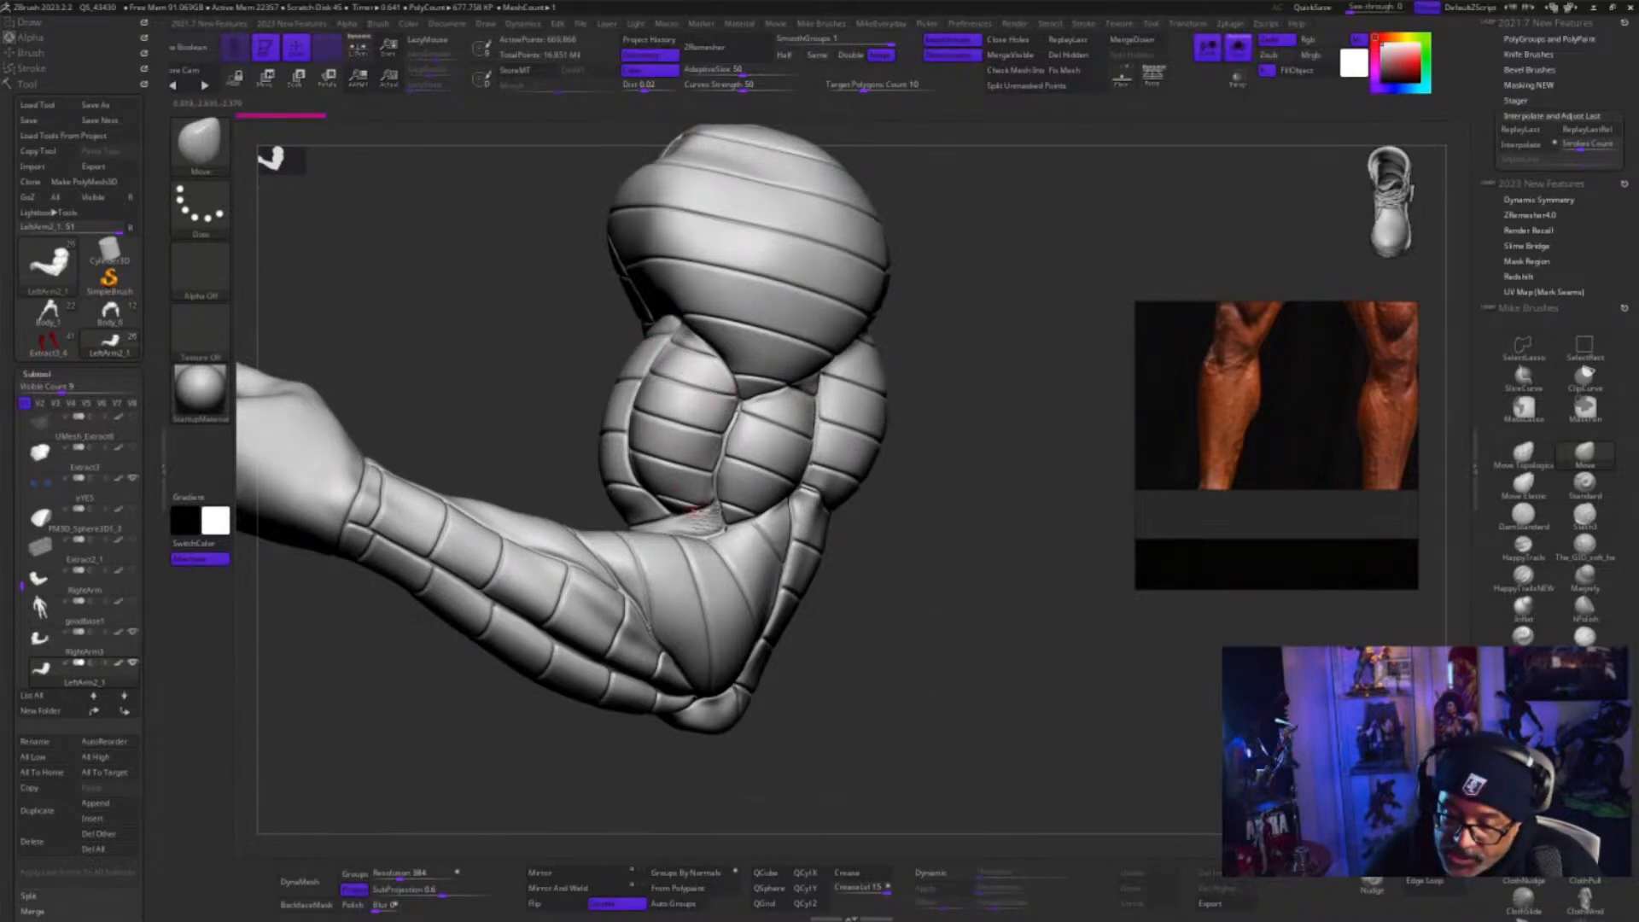
mouse_move(935, 541)
mouse_down()
mouse_move(947, 589)
mouse_move(939, 571)
mouse_up()
Expand the arm's Geometry EdgeLoop settings and turn on PolyFrame to show its polygroups
scroll(157, 558, down, 6)
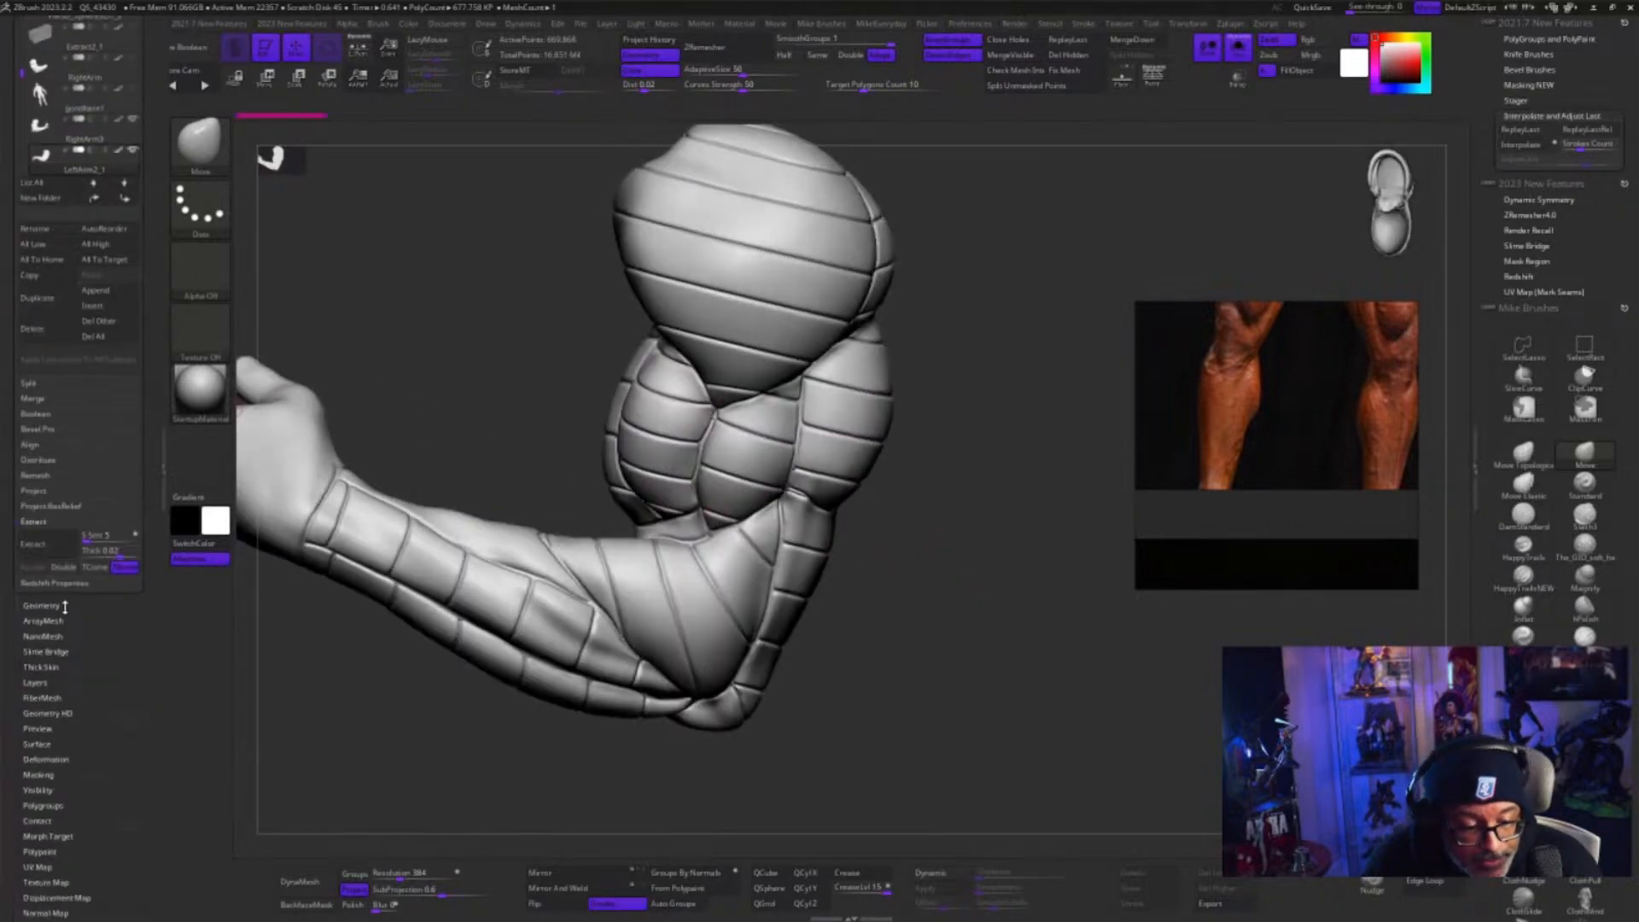
click(64, 606)
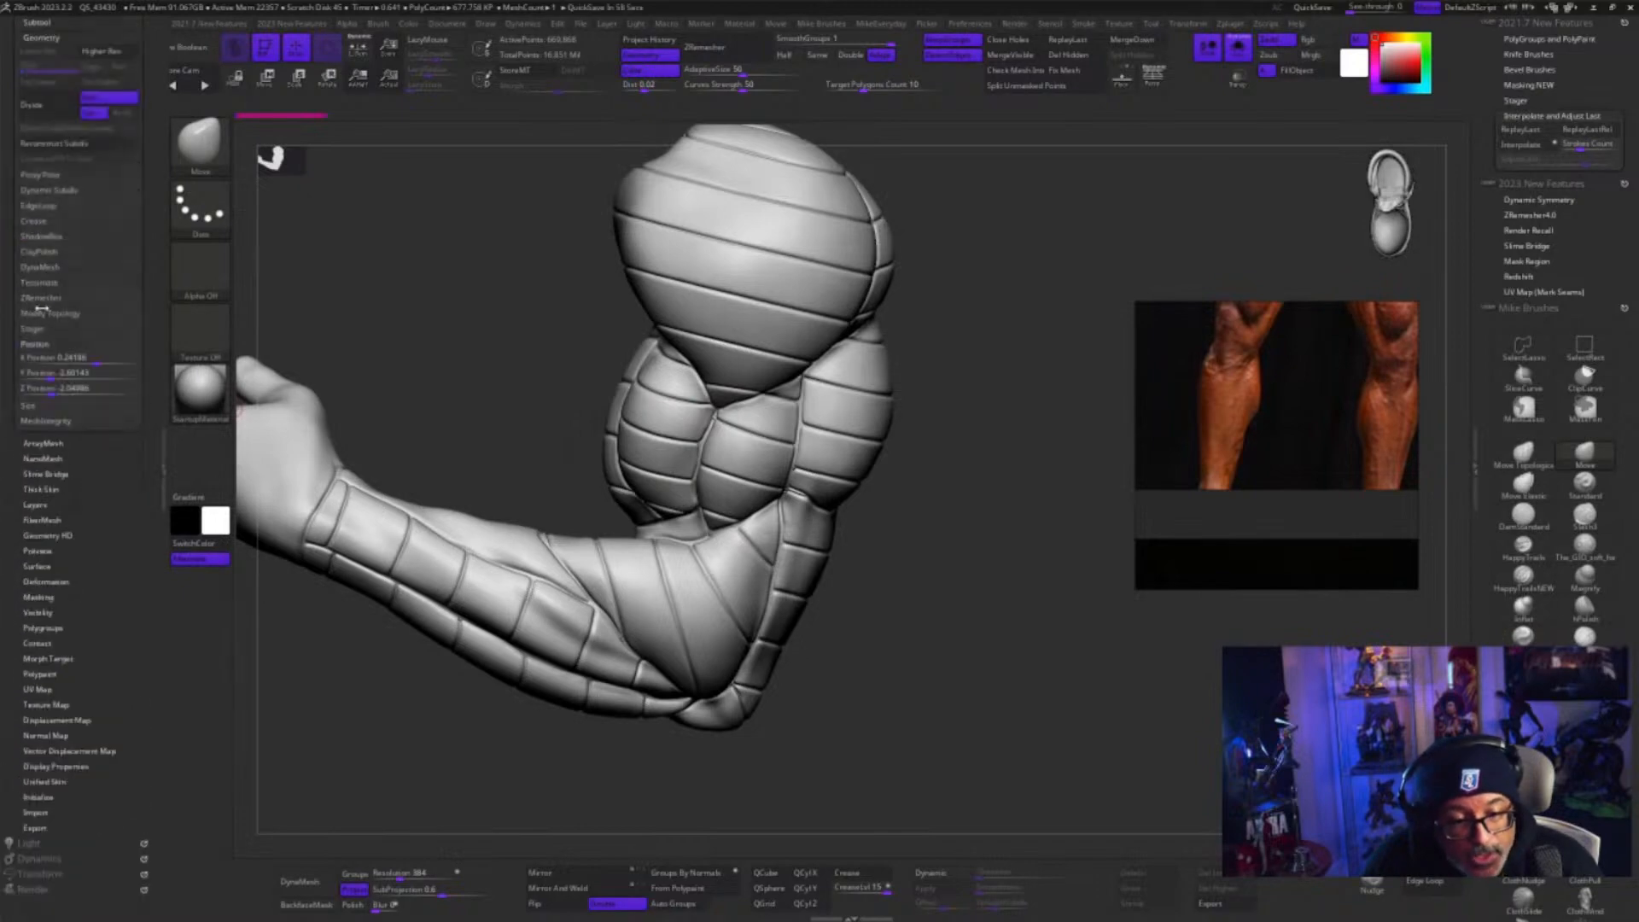
click(38, 205)
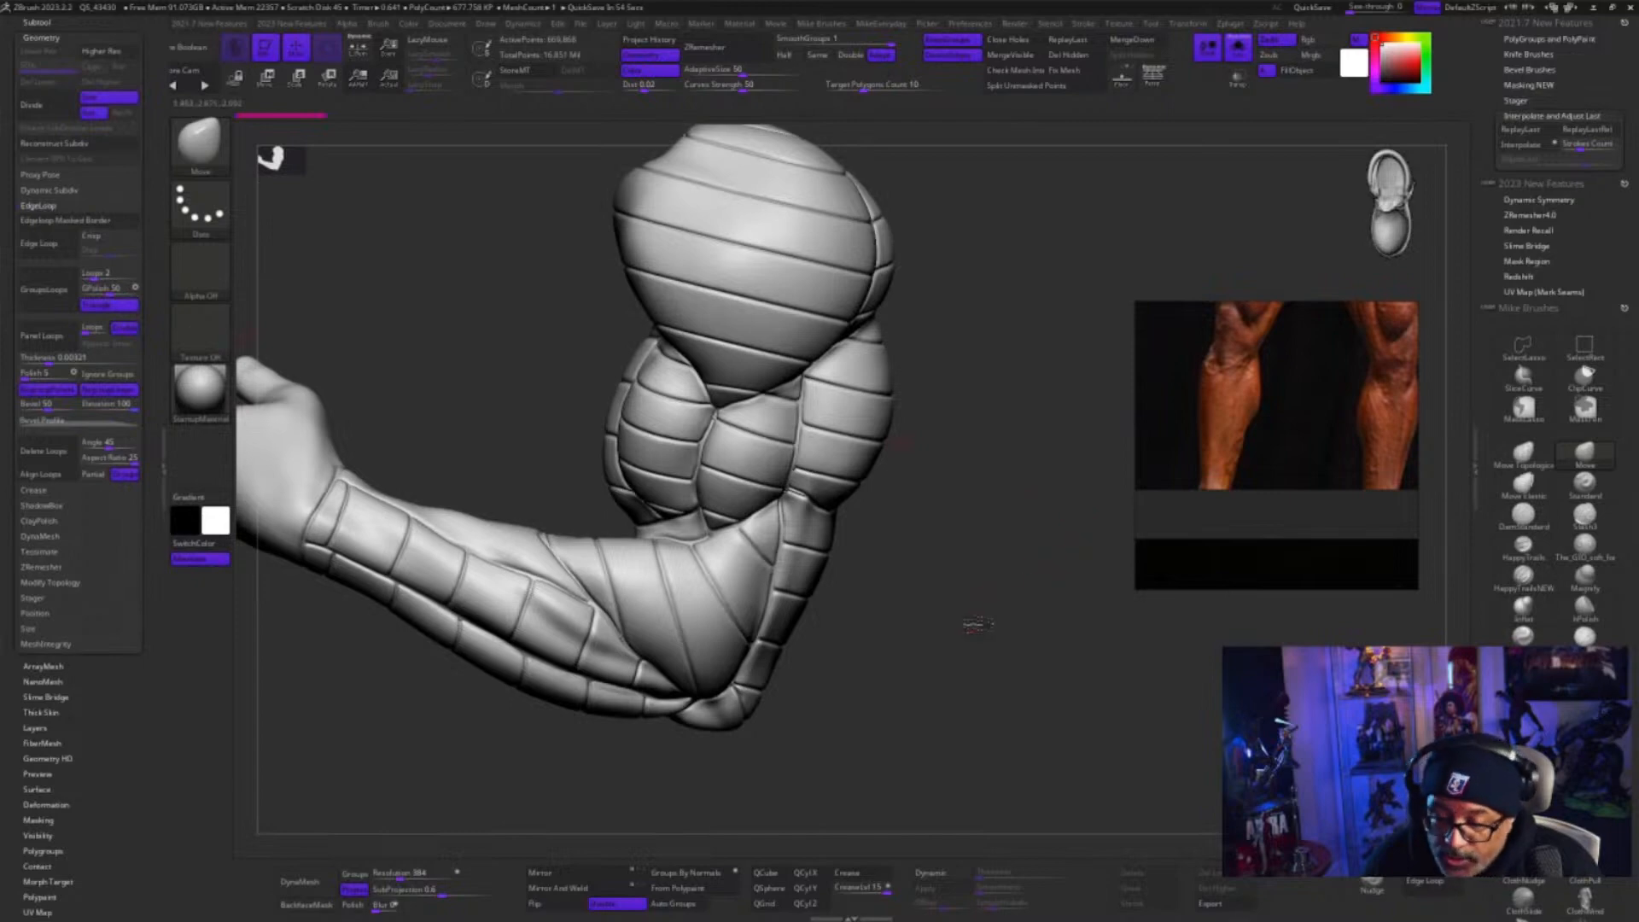
mouse_move(937, 643)
mouse_down()
mouse_move(915, 615)
mouse_move(914, 666)
mouse_up()
key(space)
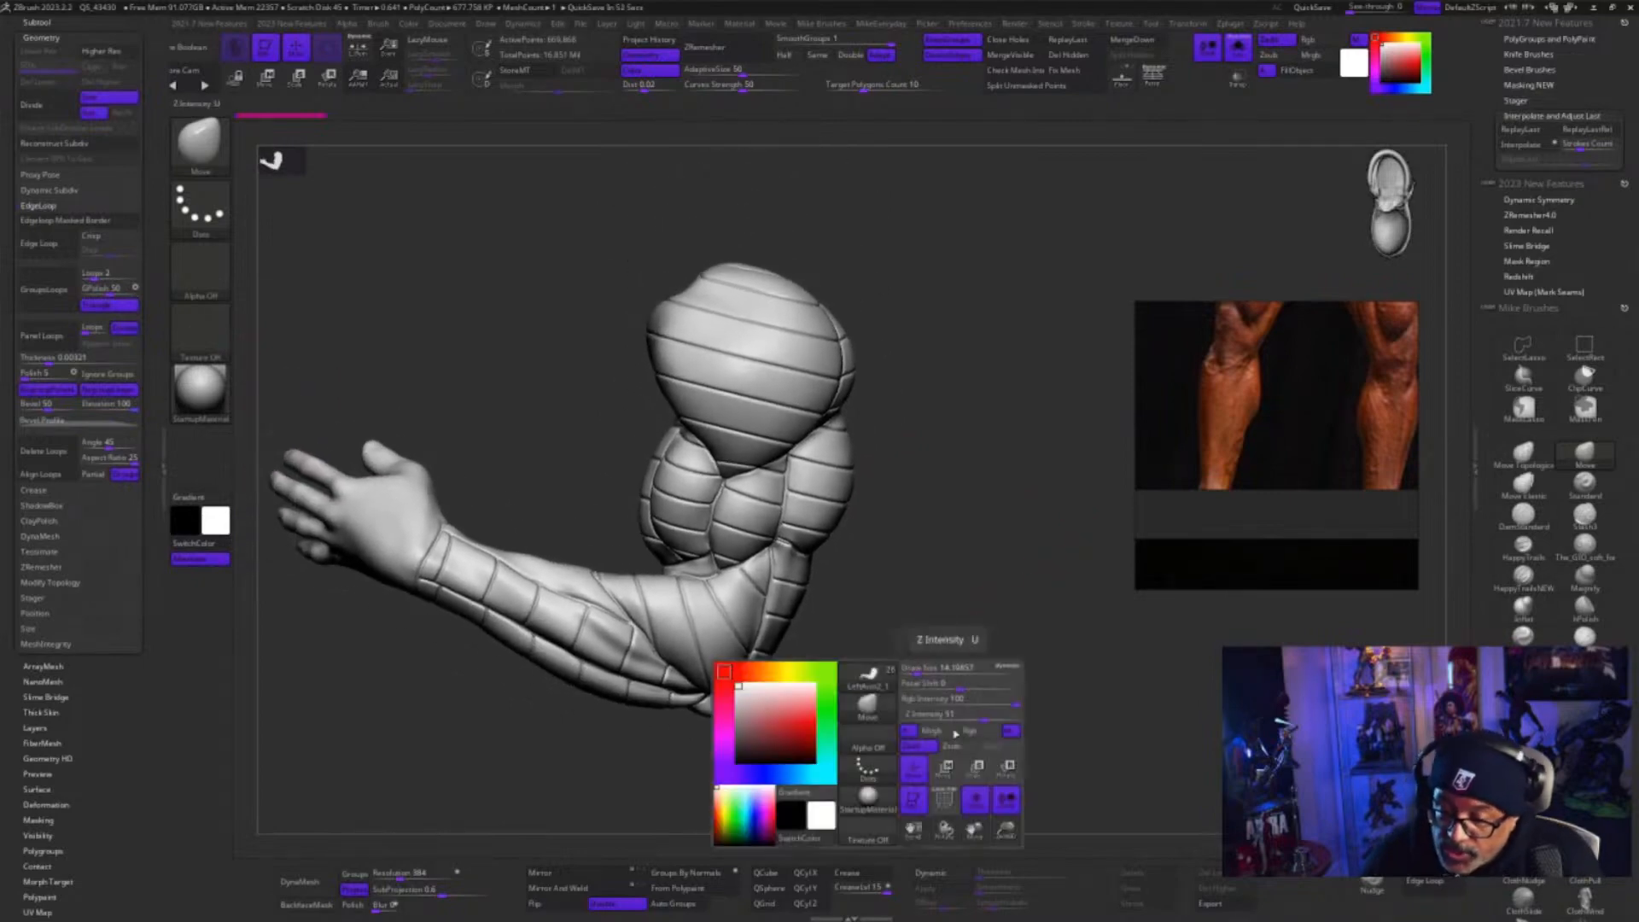
key(shift+f)
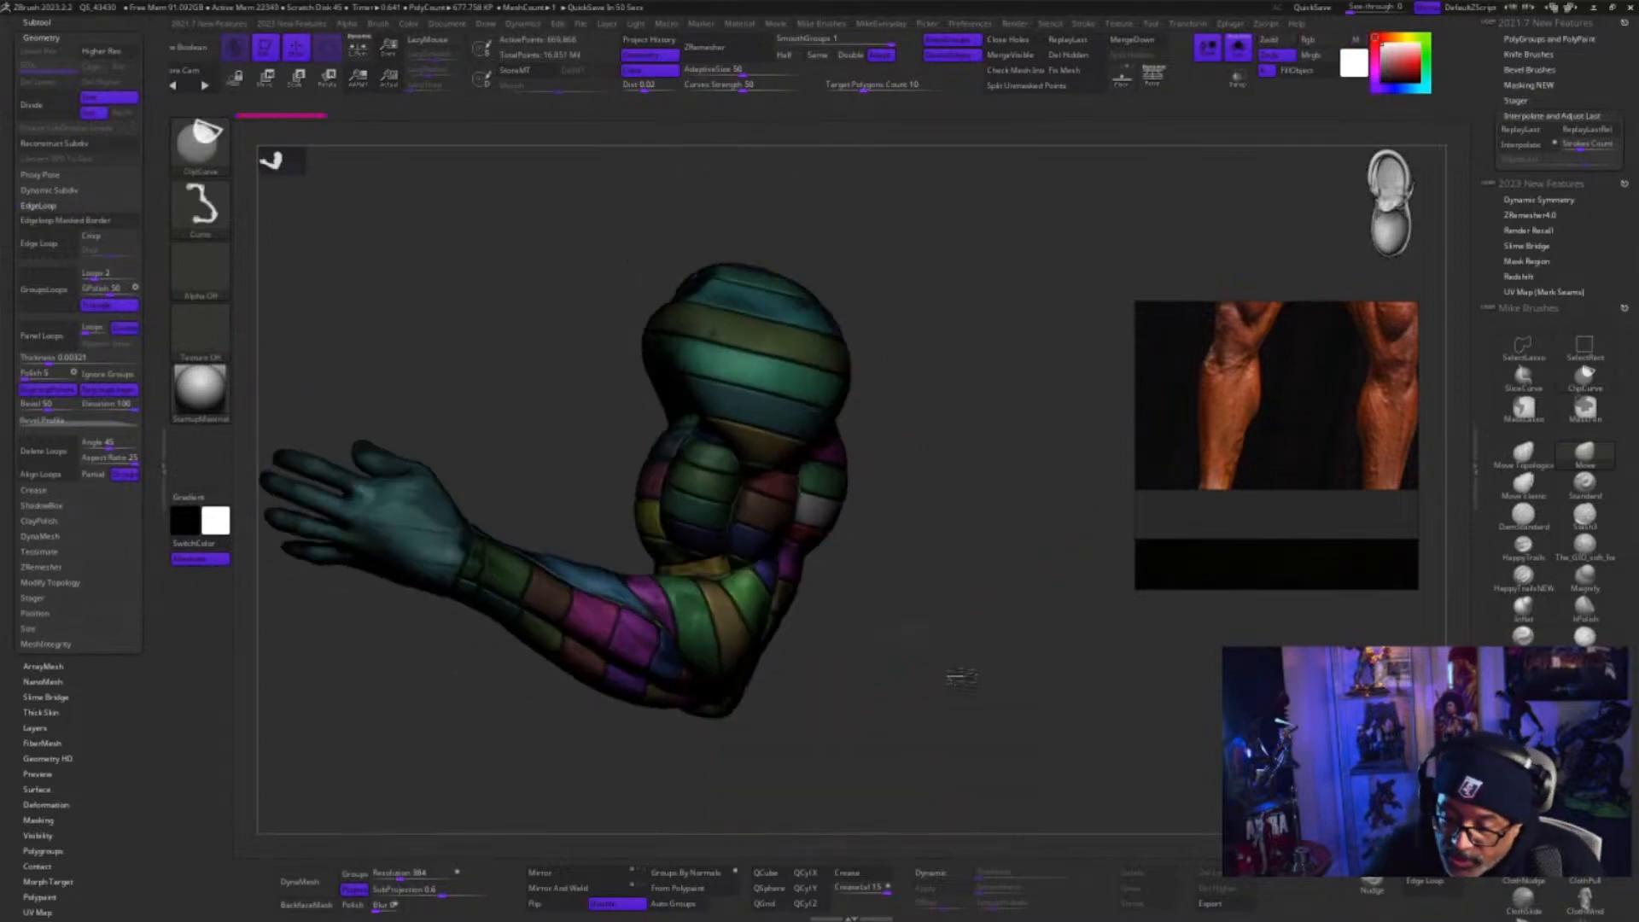
Turn off Solo for the banded arm and inspect the whole crossed-arm Colossus figure
click(1236, 50)
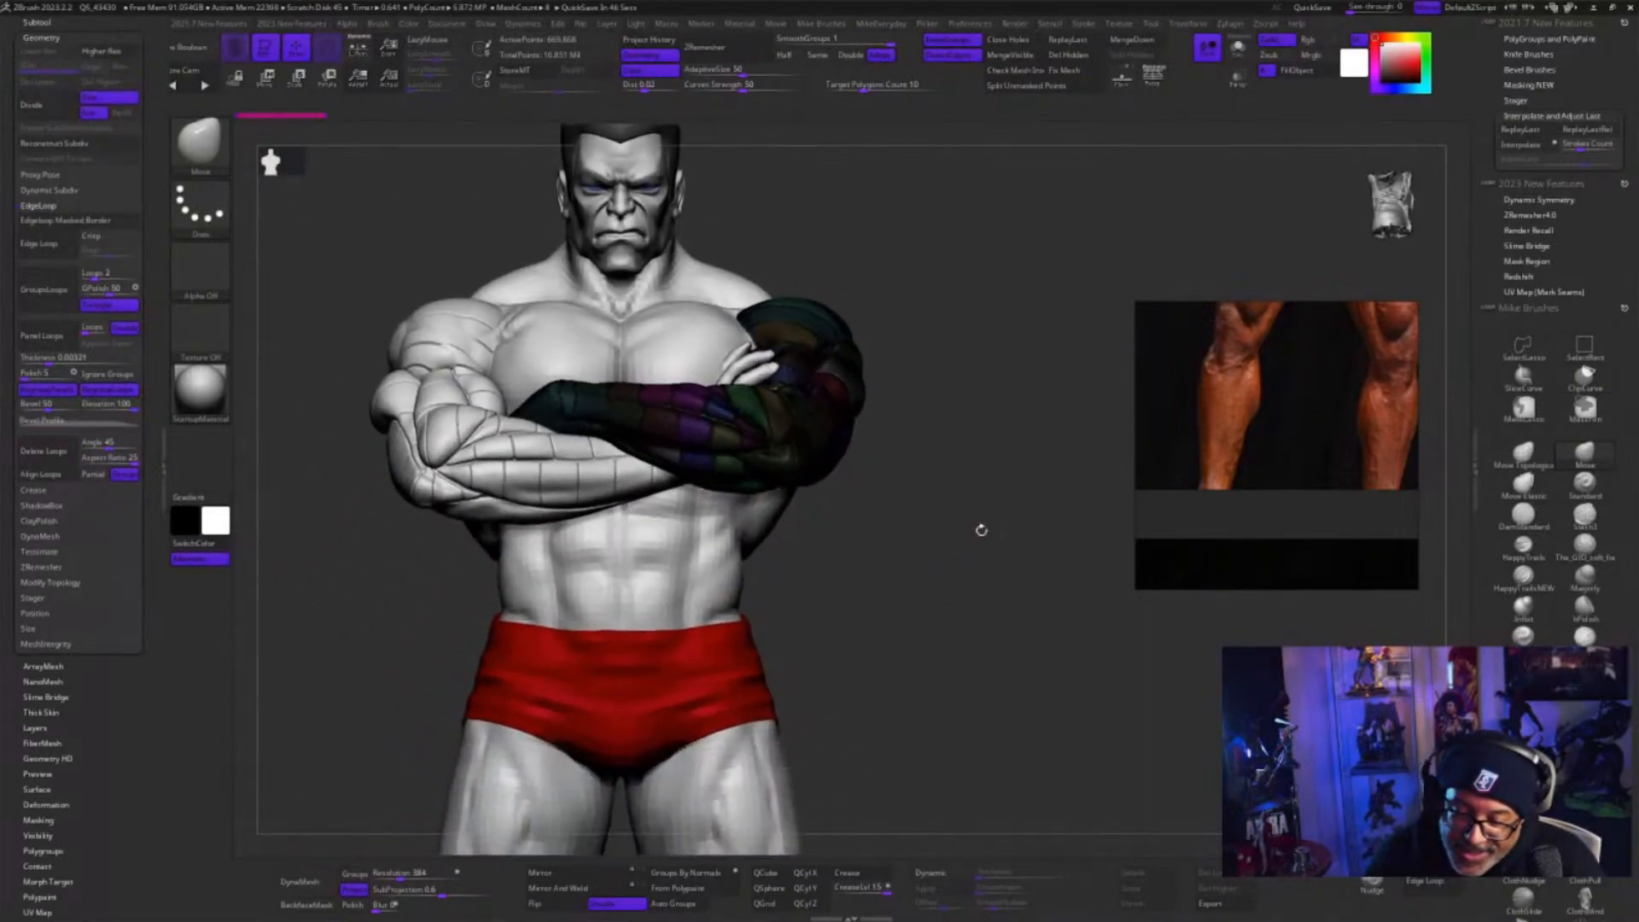
drag(994, 575, 1011, 600)
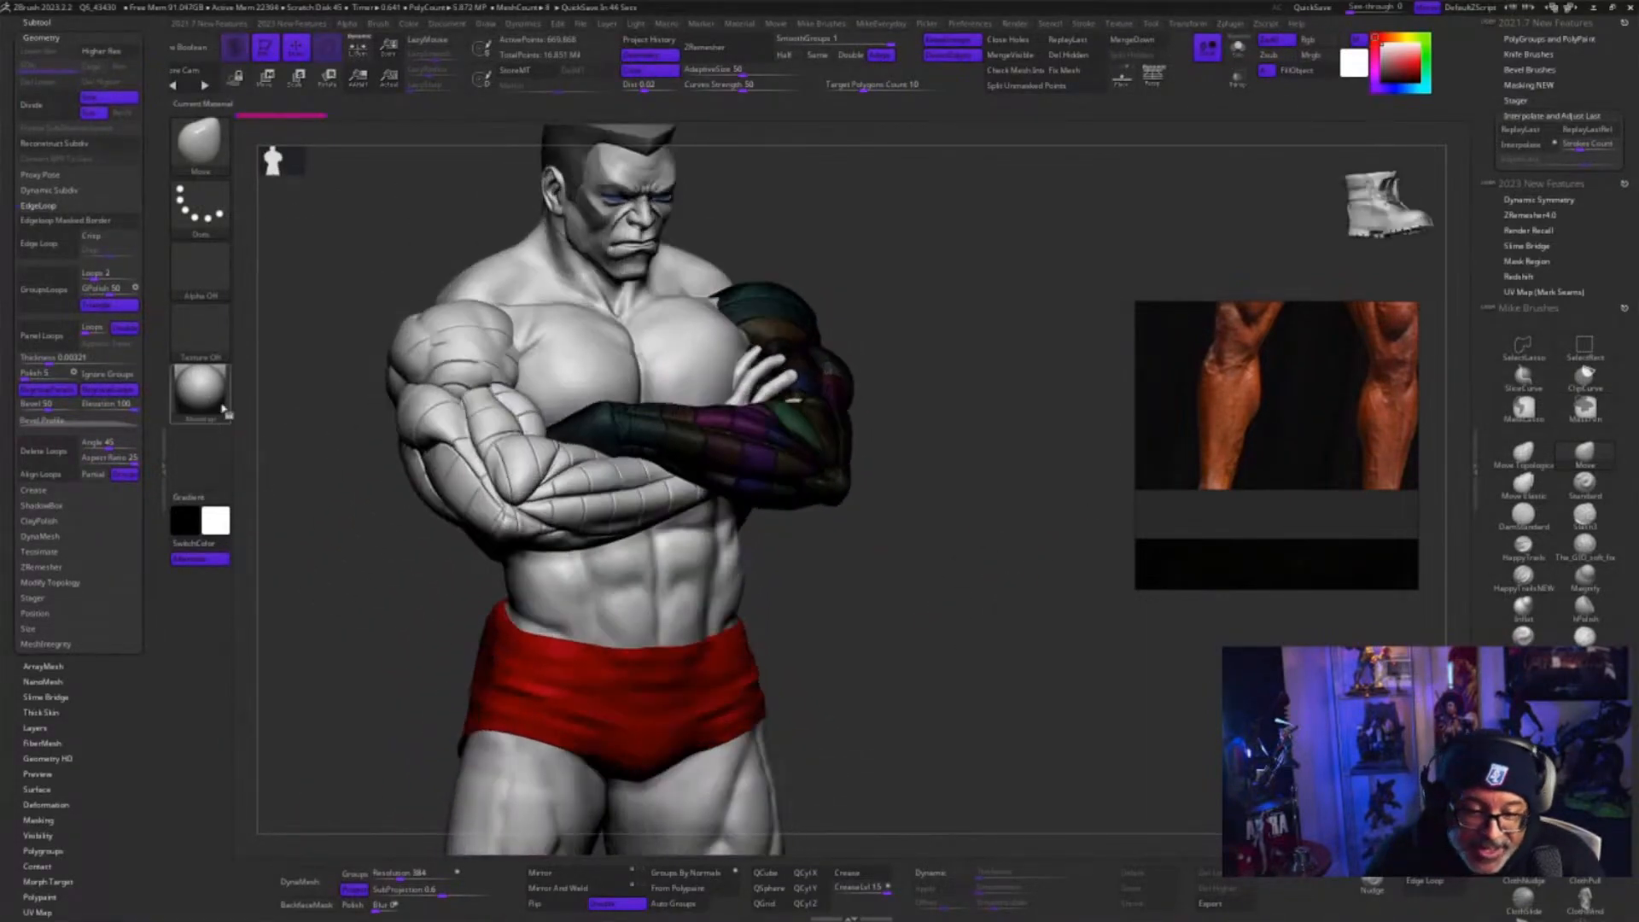
drag(920, 642, 968, 824)
key(space)
click(956, 781)
drag(965, 732, 975, 770)
Switch back to the armored figure's tool on the rock base and decline auto-activating Dynamic Subdiv
drag(152, 99, 155, 448)
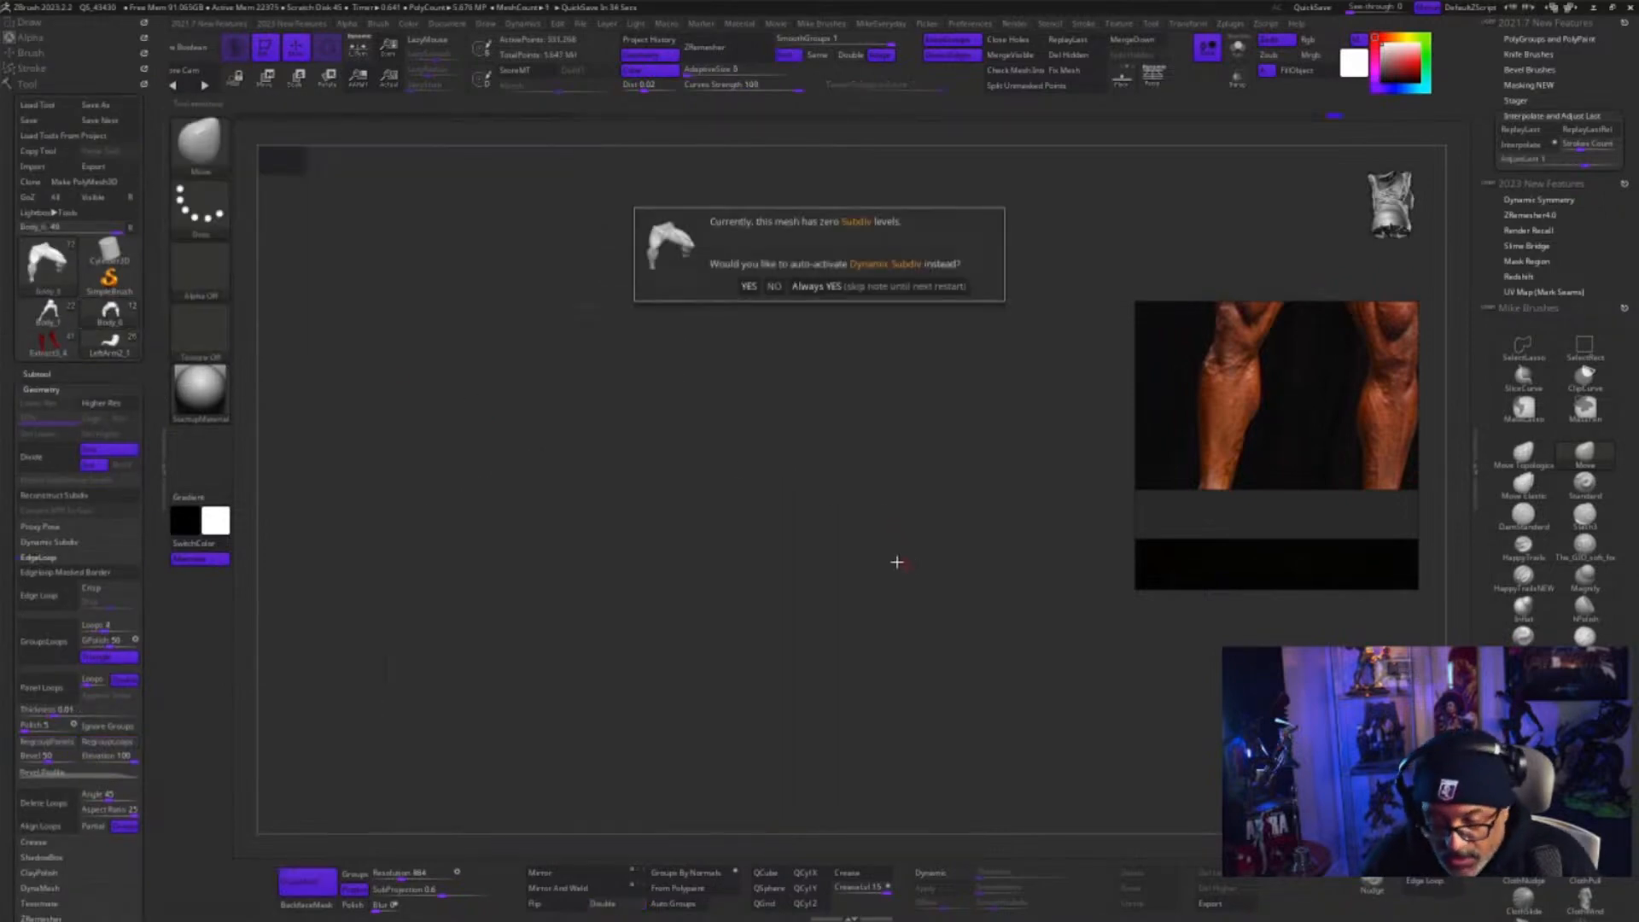
click(774, 287)
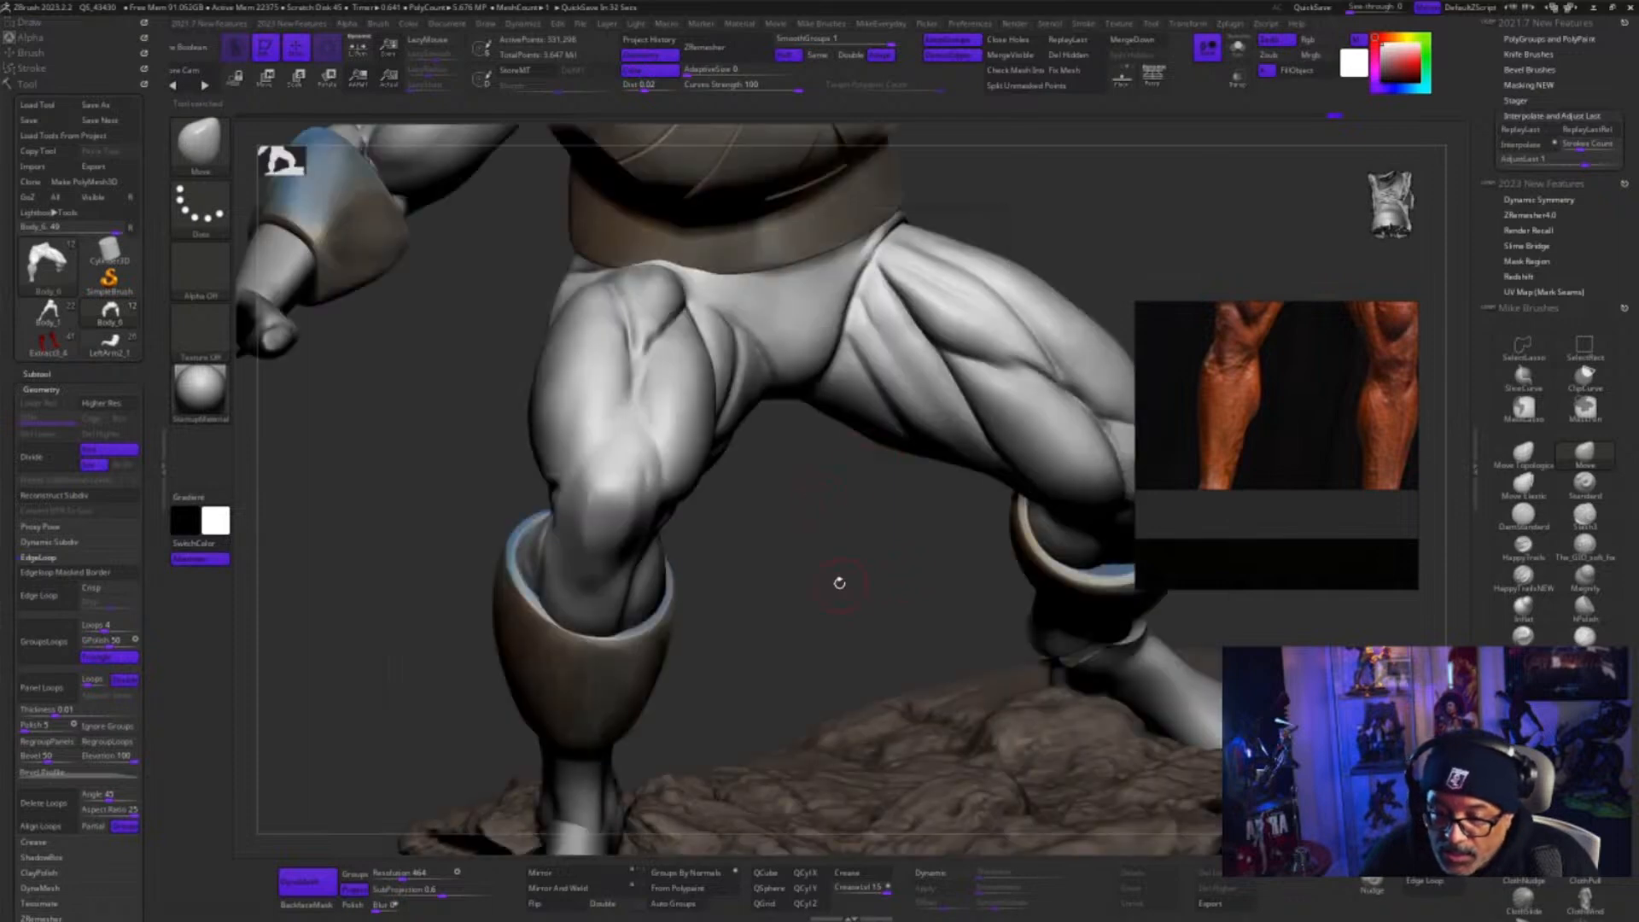
Inspect the armored figure from behind and isolate its muscular body subtool with Solo
alt+drag(839, 583, 758, 478)
drag(1083, 662, 1139, 821)
alt+drag(1098, 751, 1008, 724)
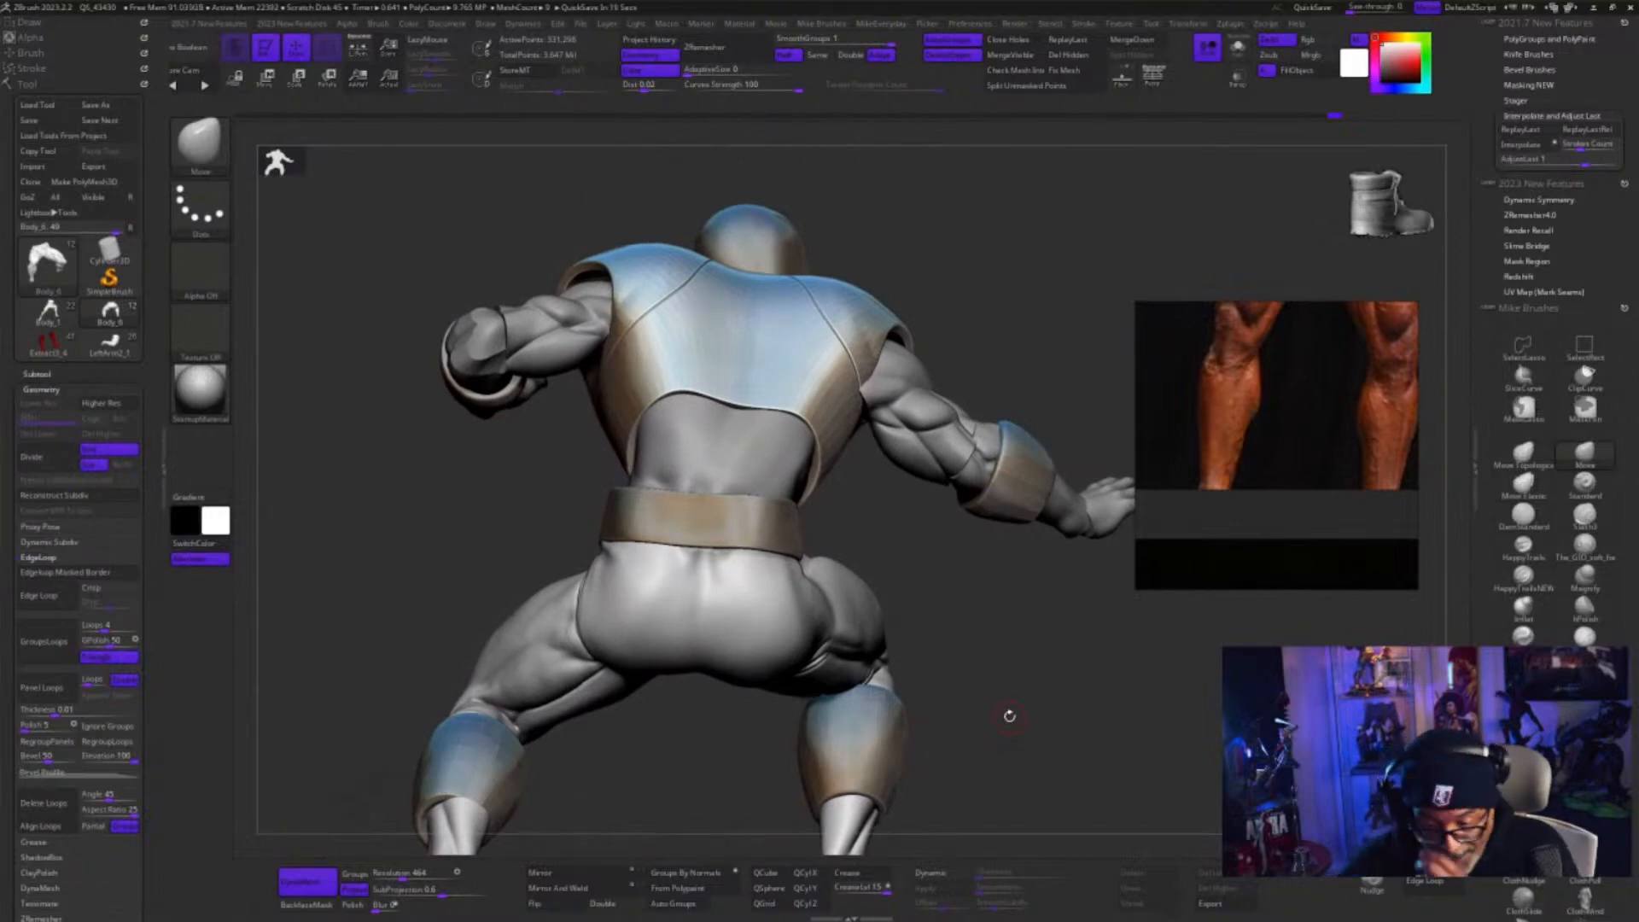
drag(998, 645, 1049, 657)
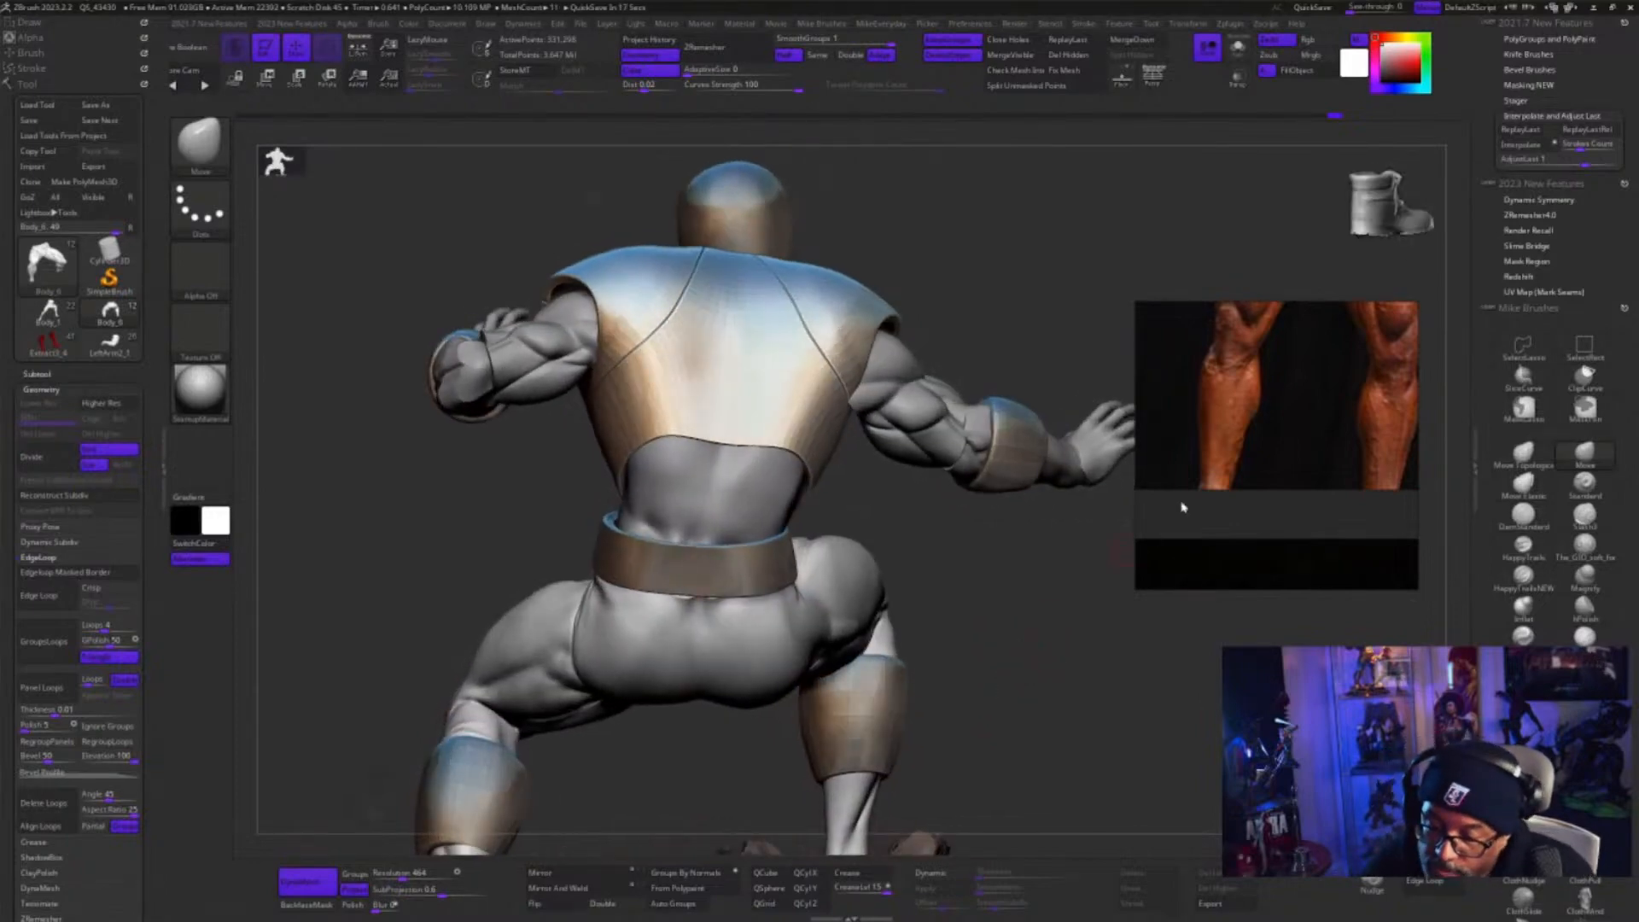
click(1237, 47)
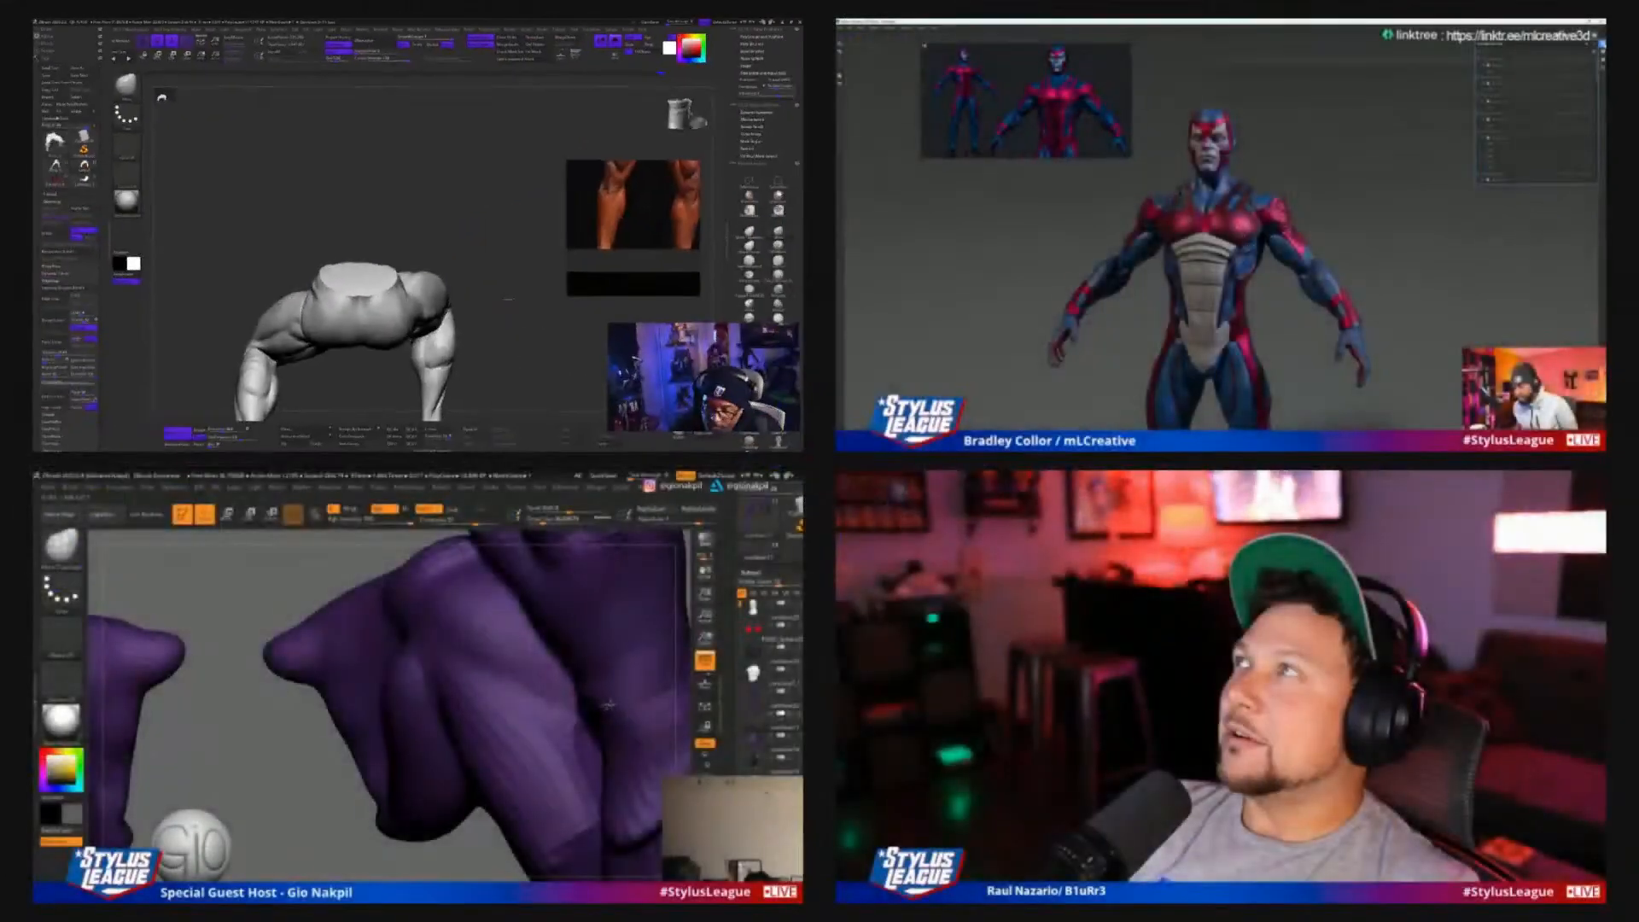
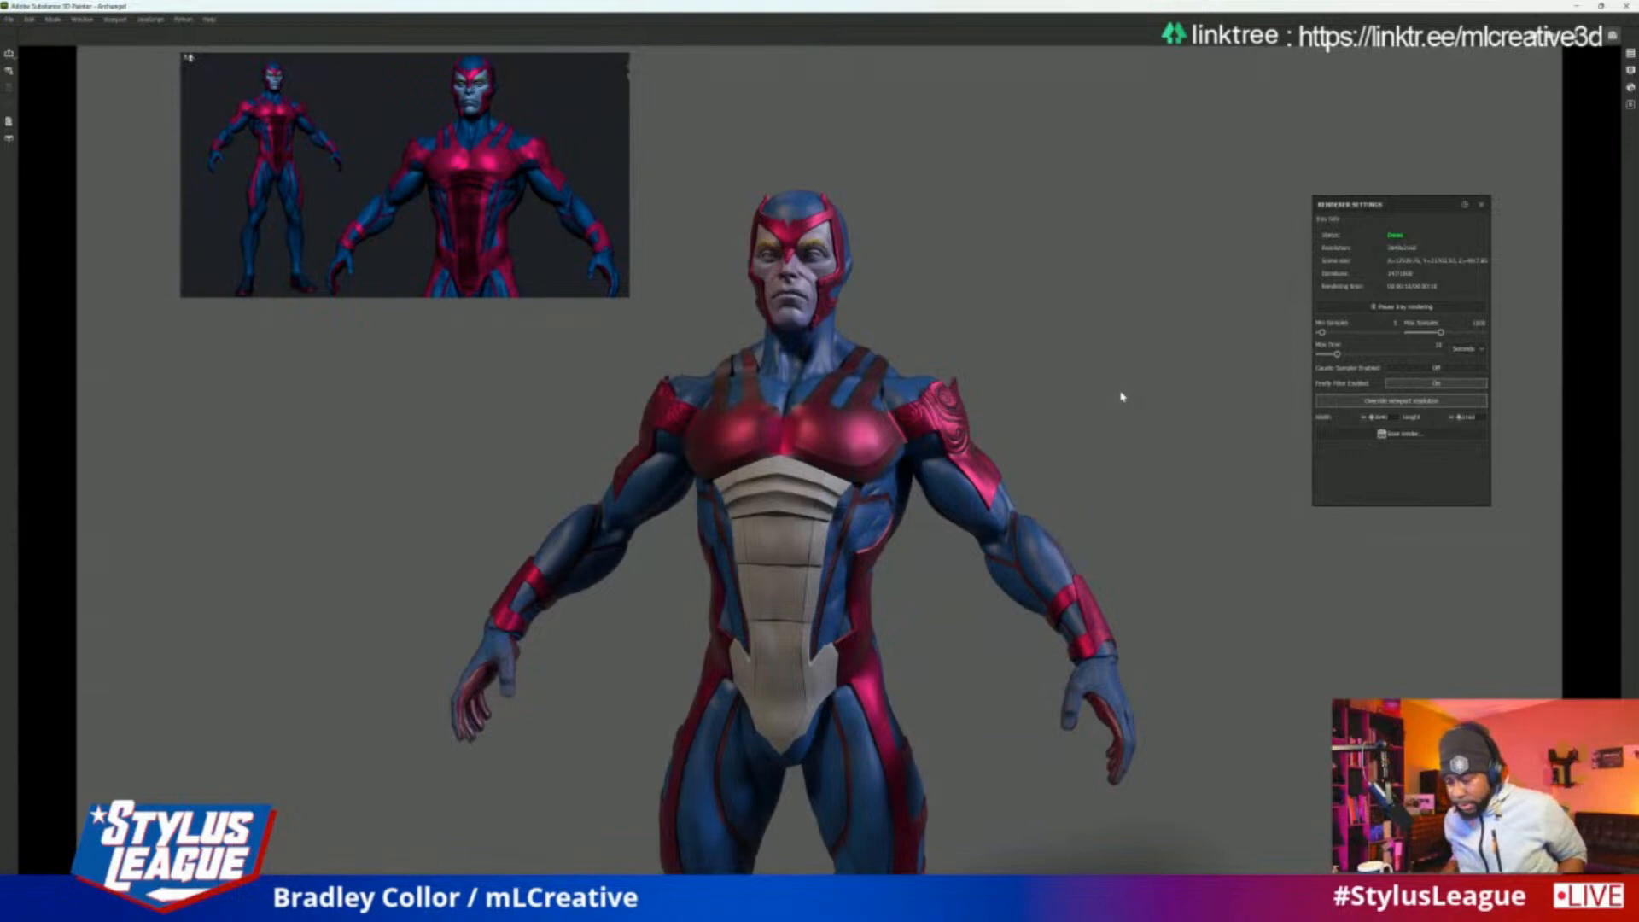
Inspect the blue and red Archangel figure's render in Substance 3D Painter from several angles and distances
key(alt)
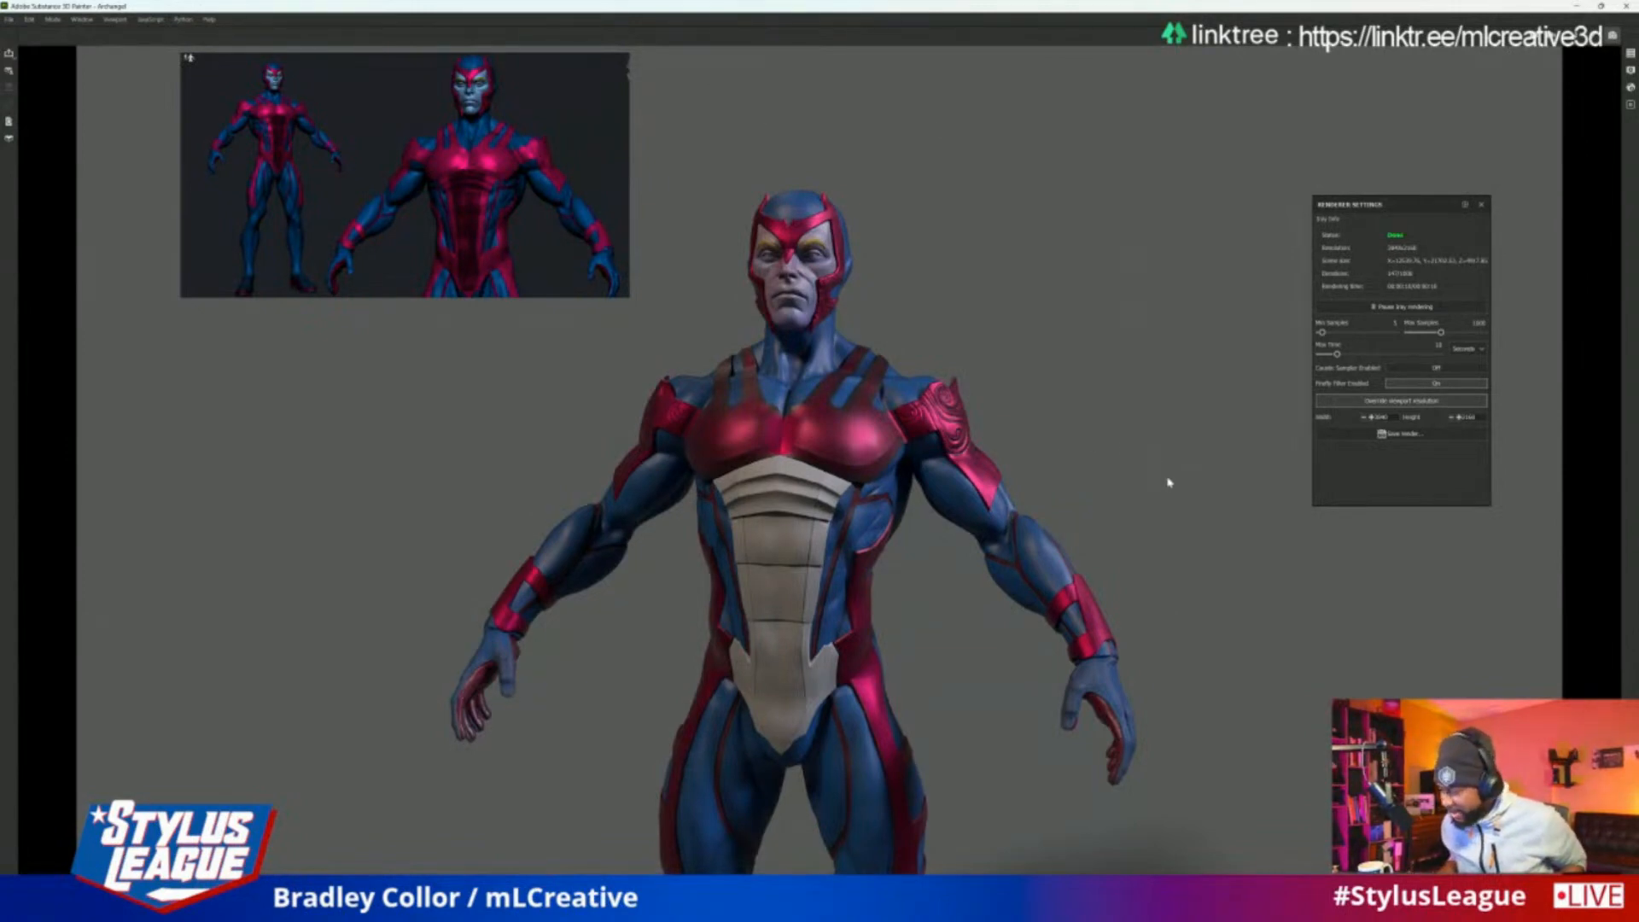
alt+drag(1170, 483, 1060, 476)
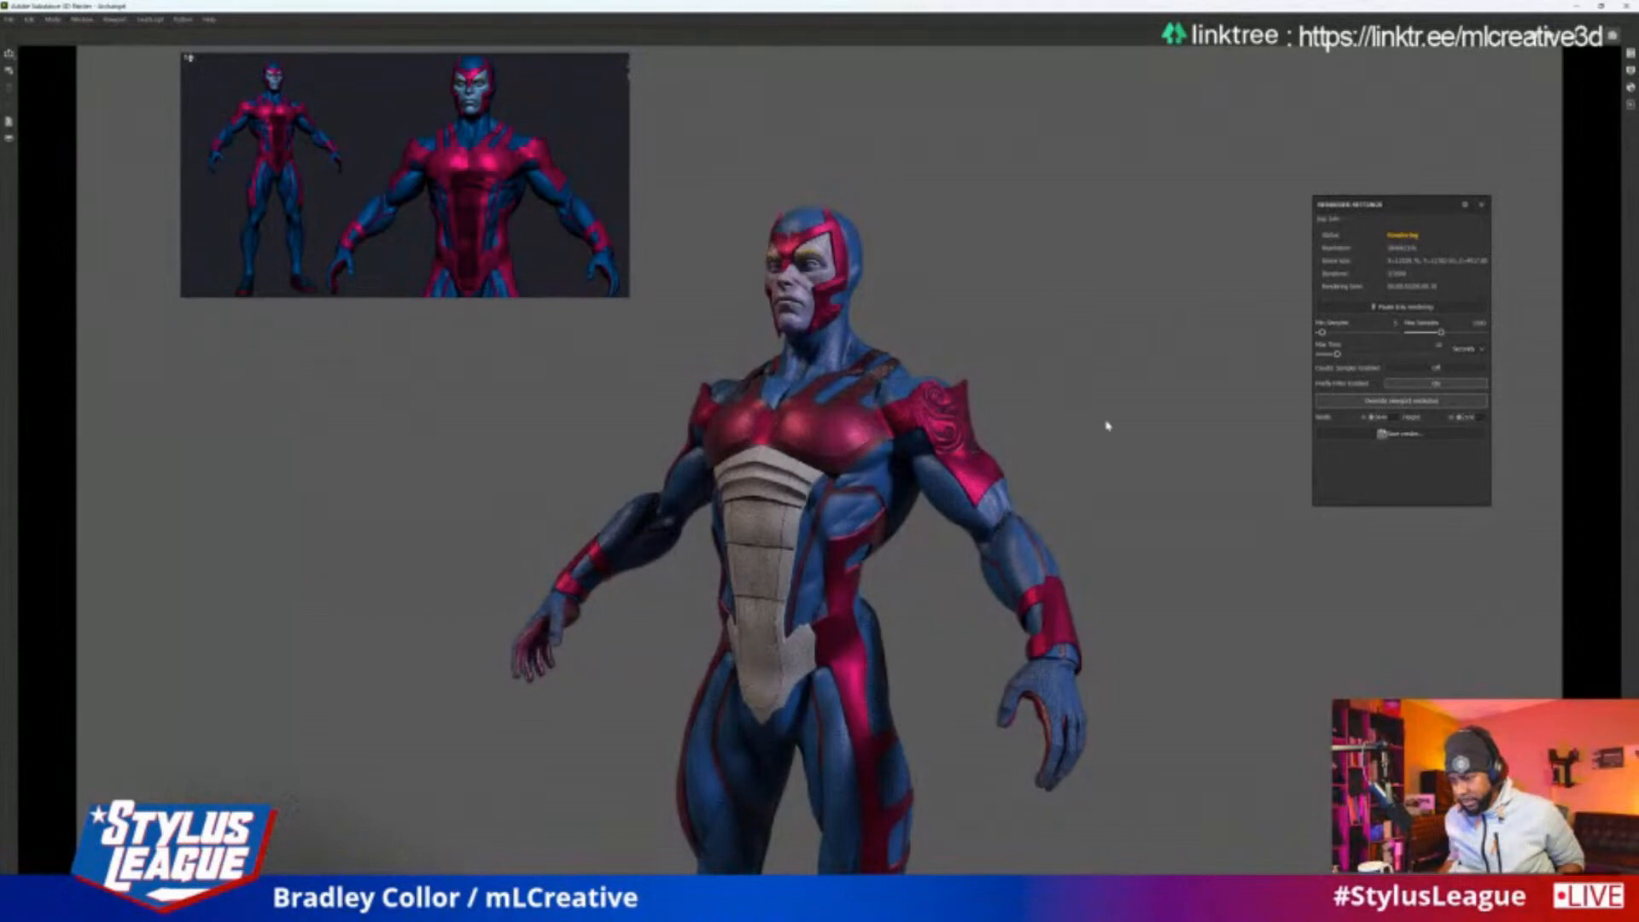
scroll(1053, 430, down, 2)
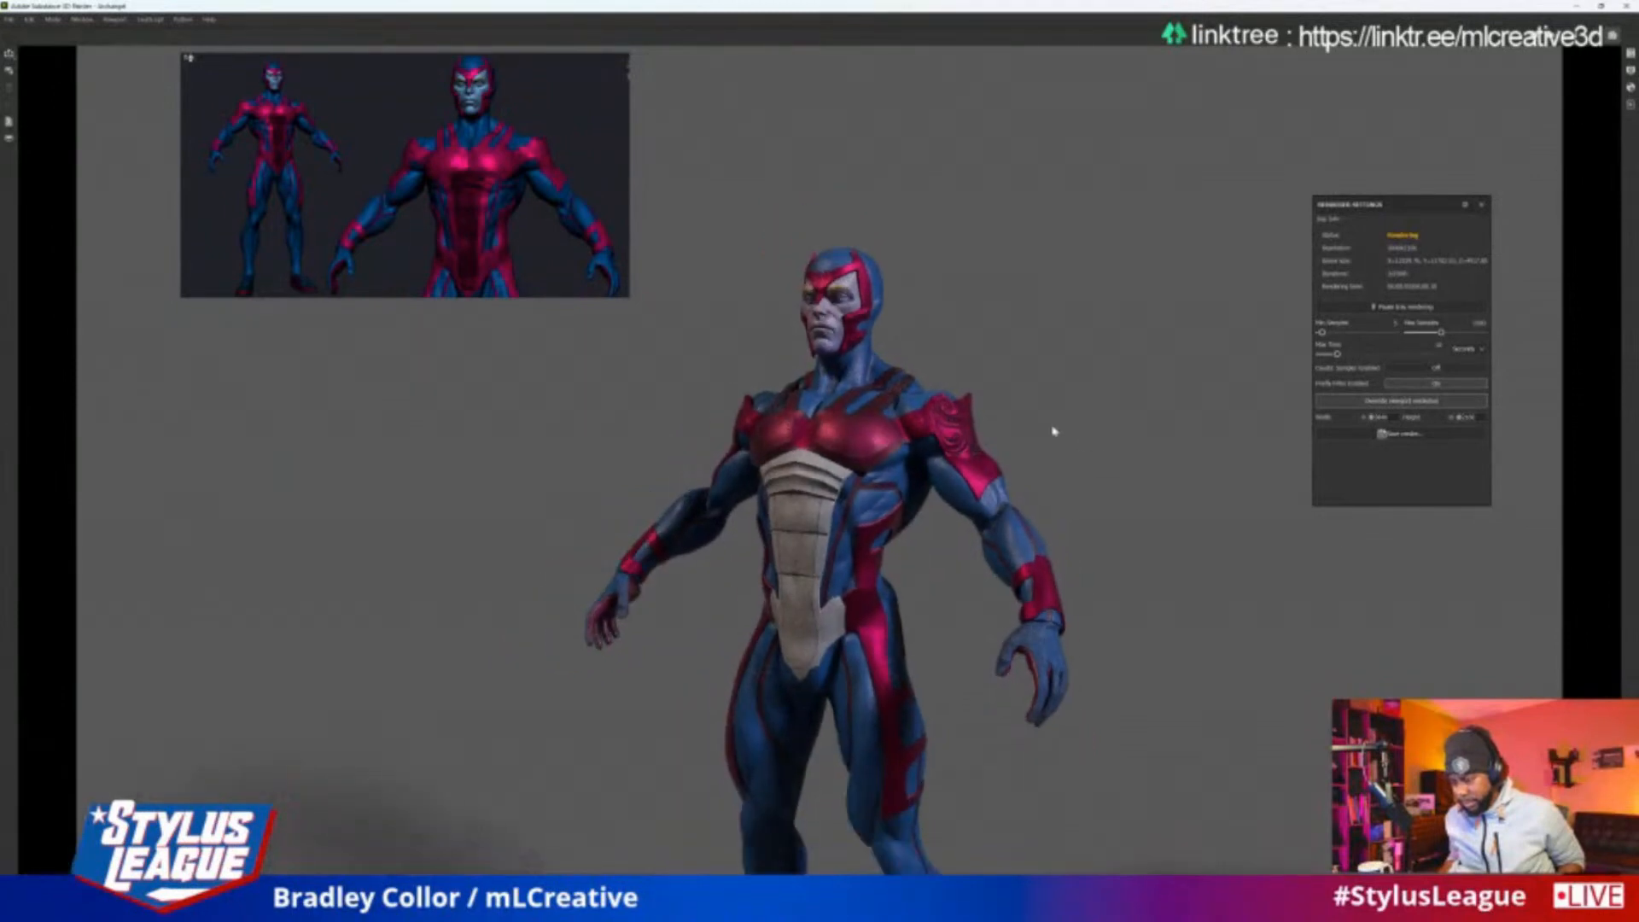
alt+drag(1090, 427, 1136, 431)
alt+middle_drag(1138, 553, 1138, 450)
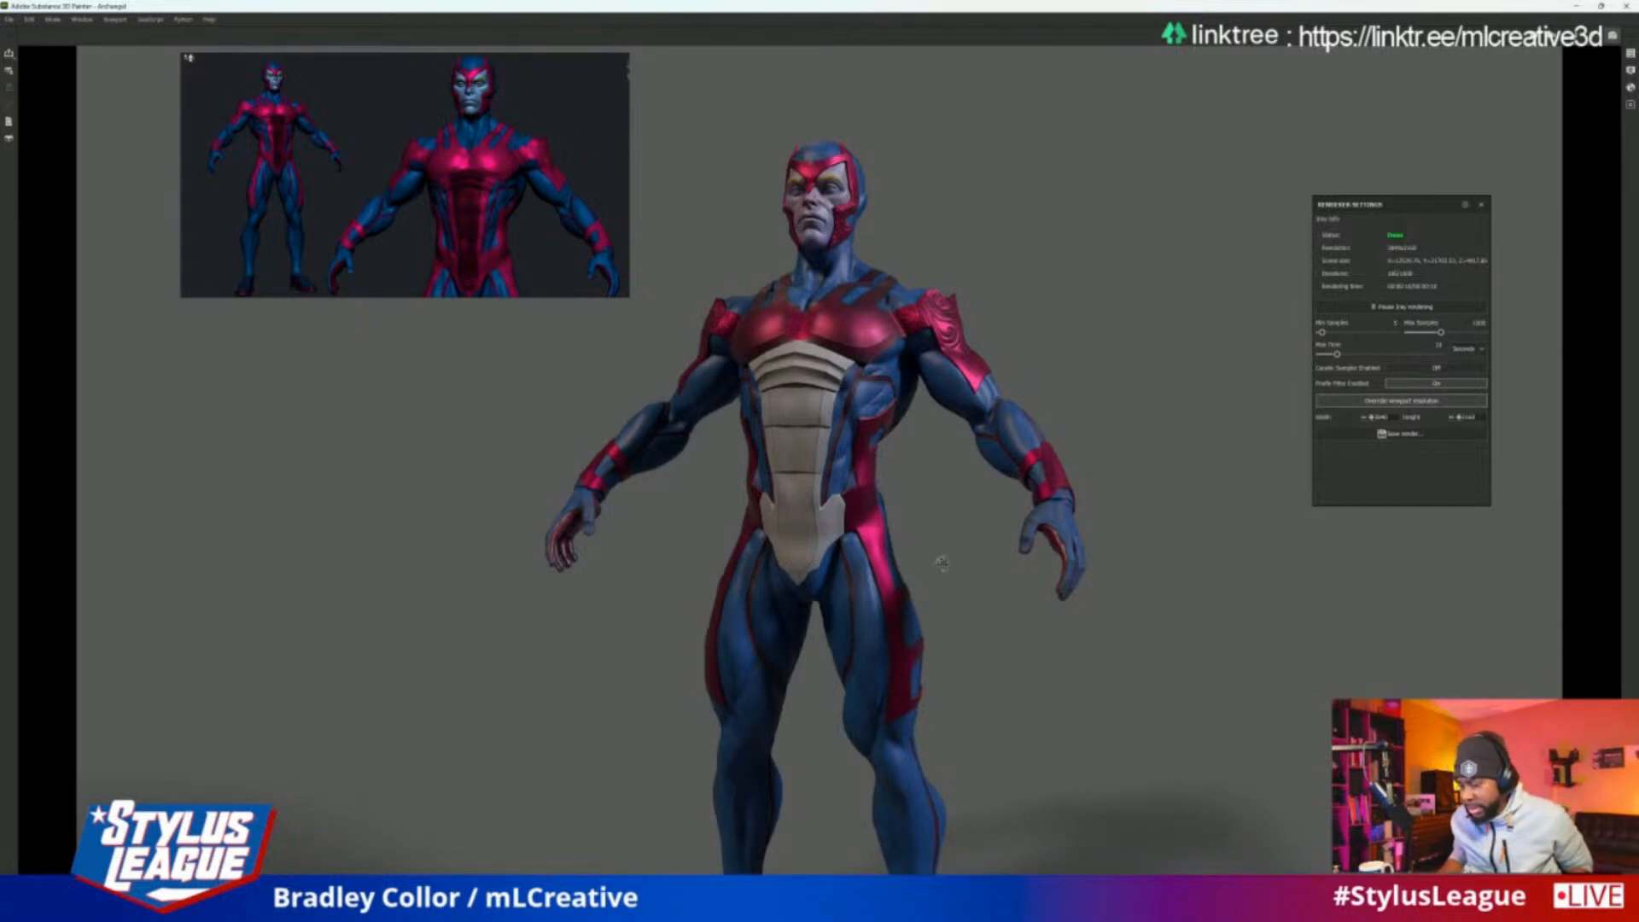
alt+drag(942, 563, 995, 613)
scroll(1045, 585, down, 3)
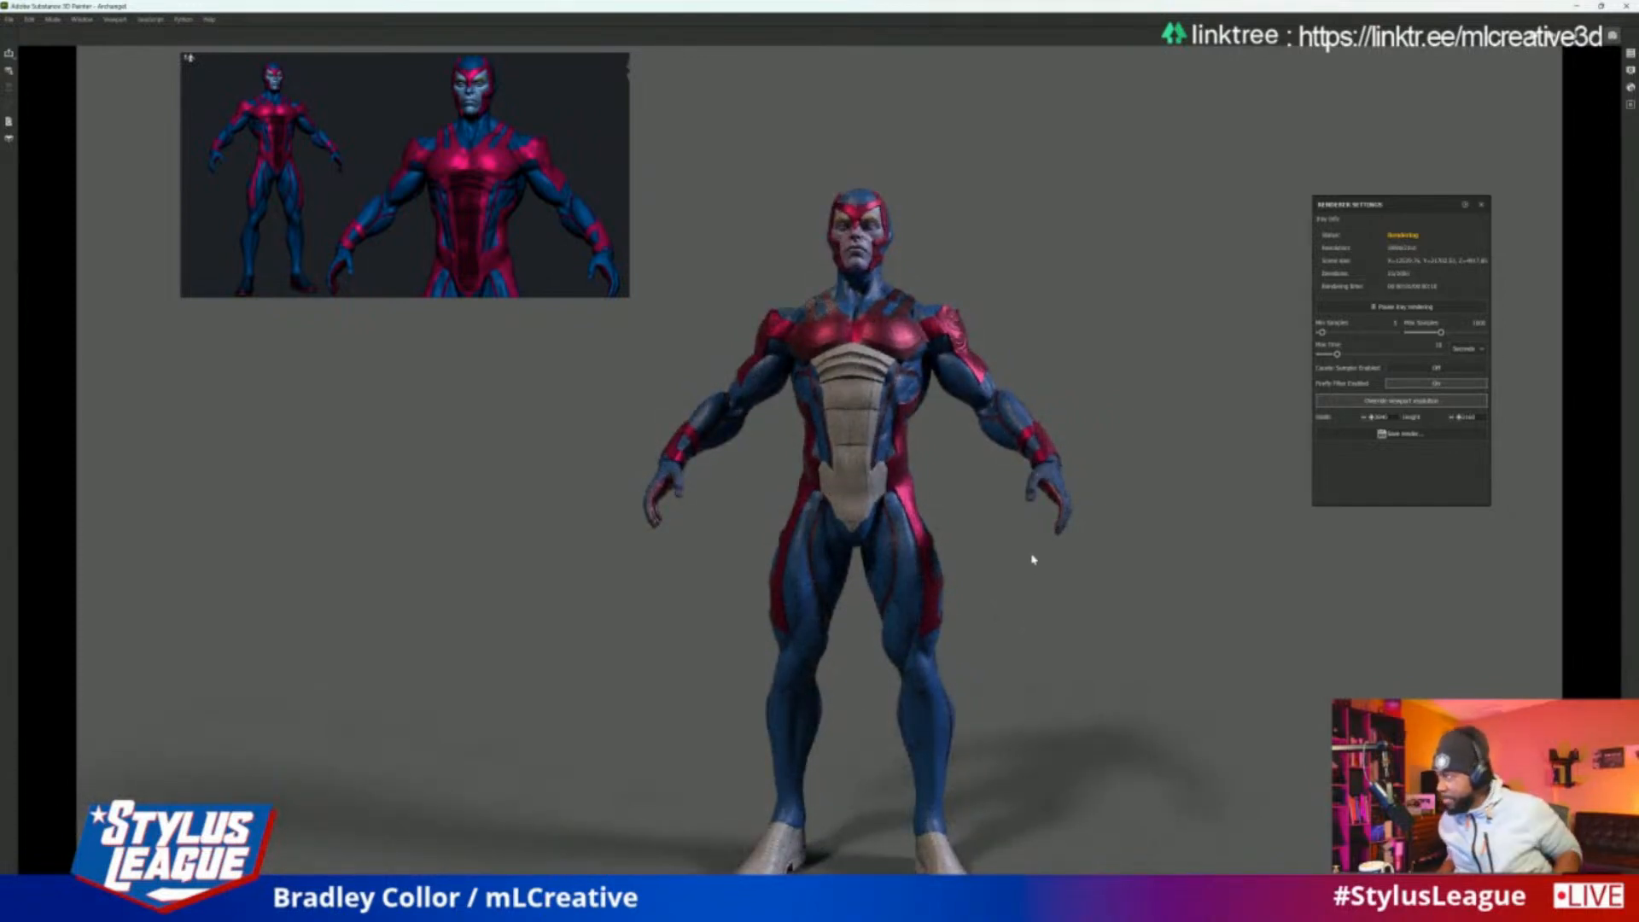
scroll(1323, 160, up, 3)
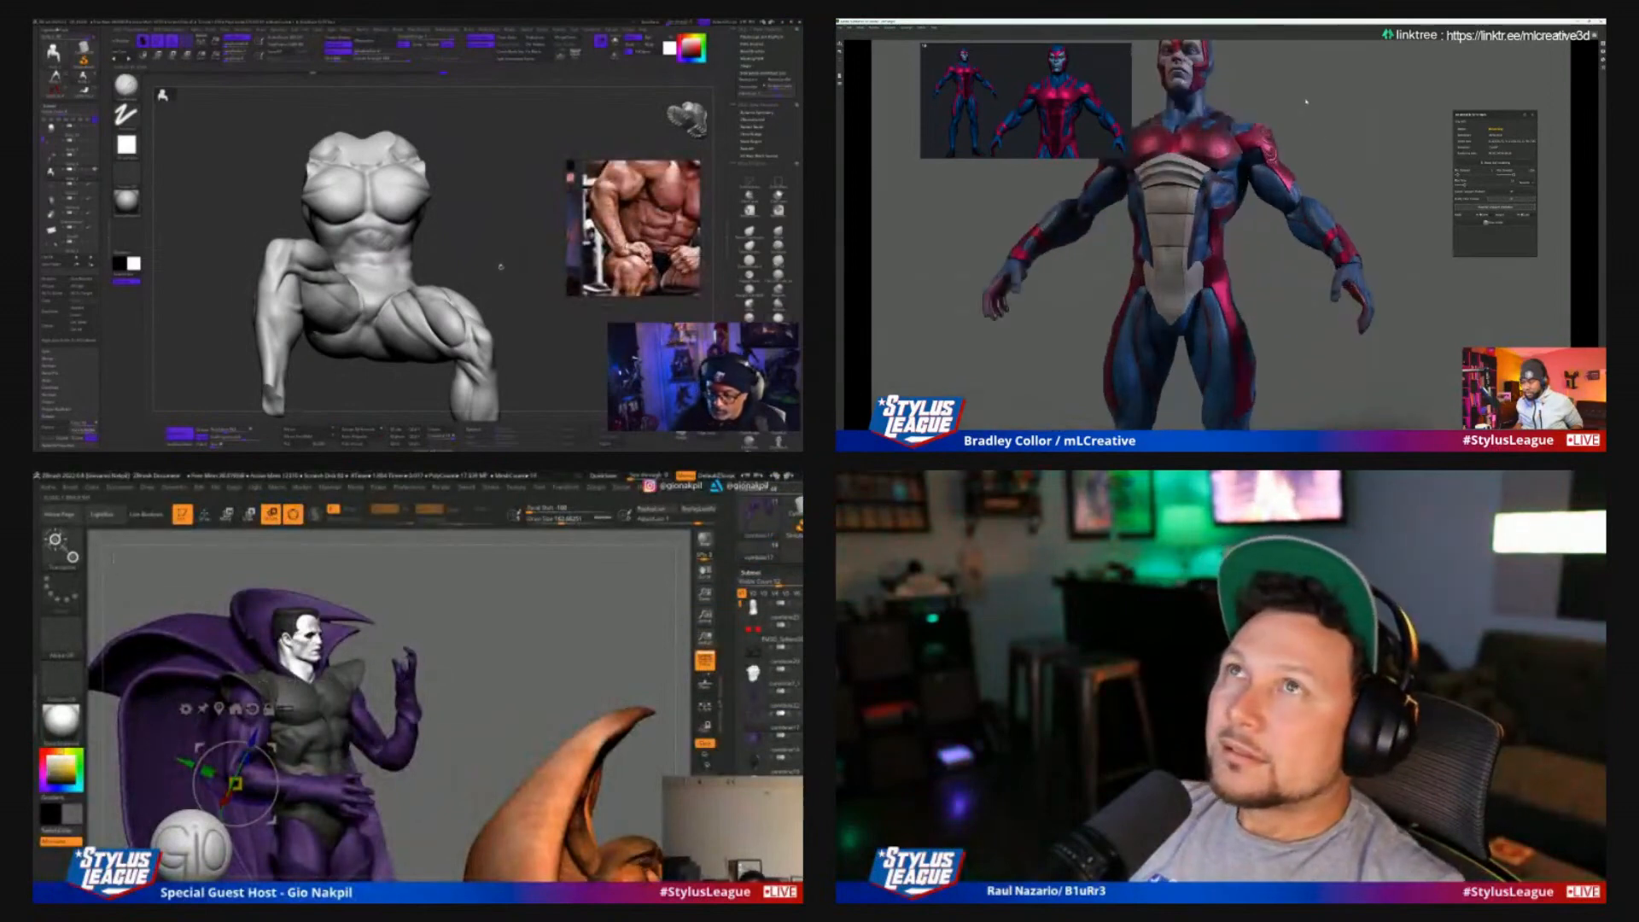
alt+middle_drag(1307, 104, 1347, 157)
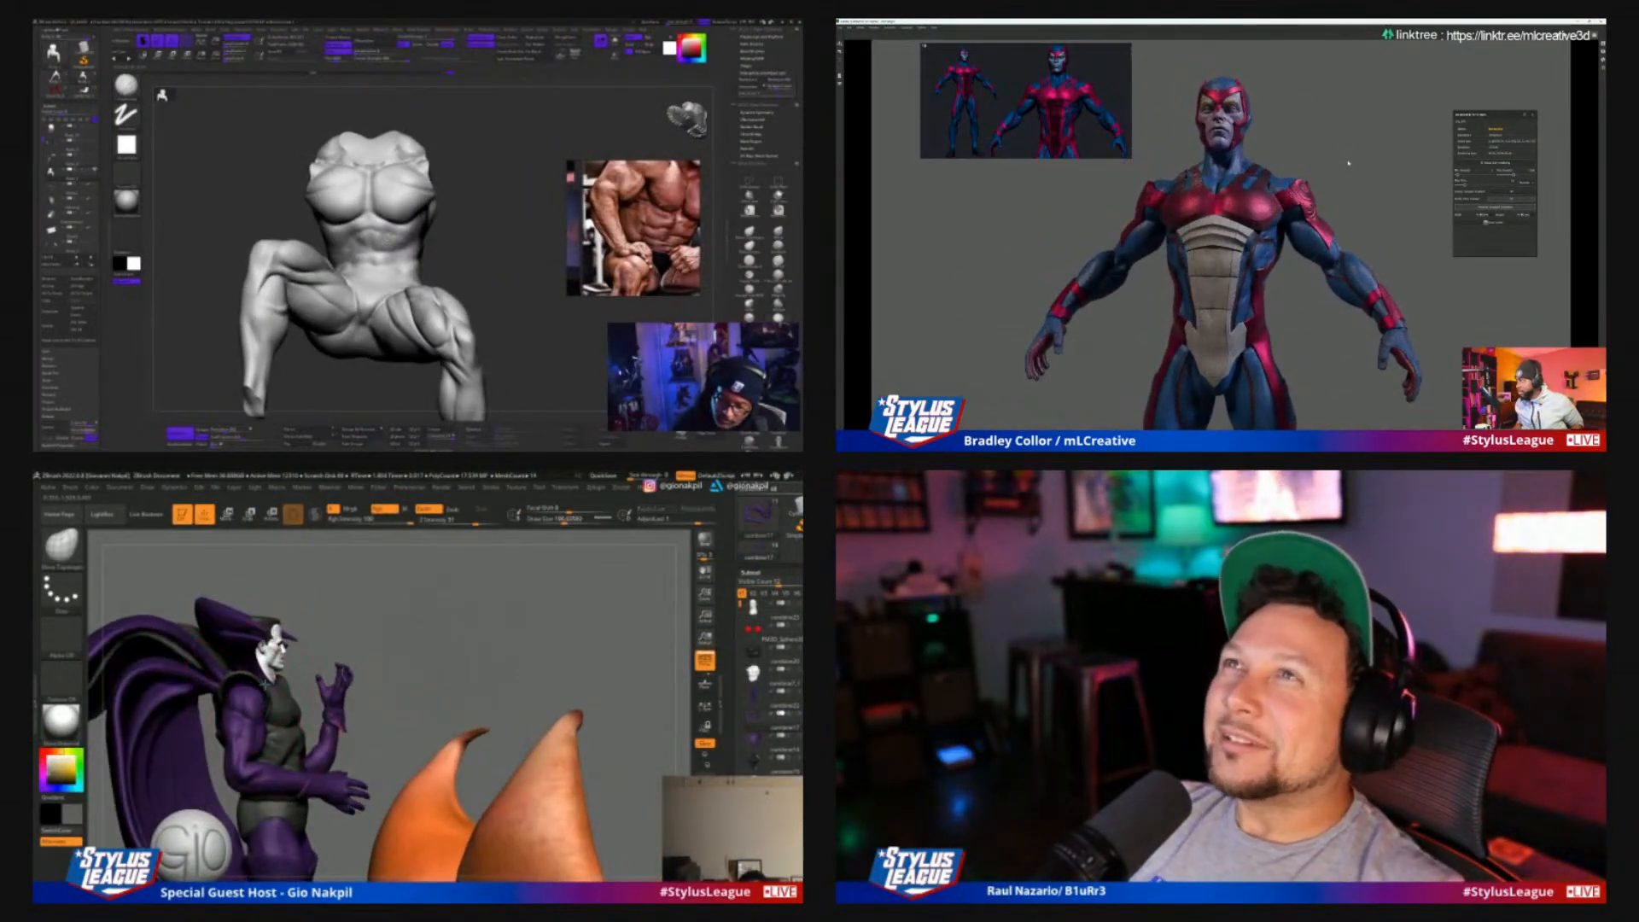
alt+drag(1351, 161, 1351, 167)
drag(487, 266, 478, 267)
alt+drag(1351, 168, 1353, 176)
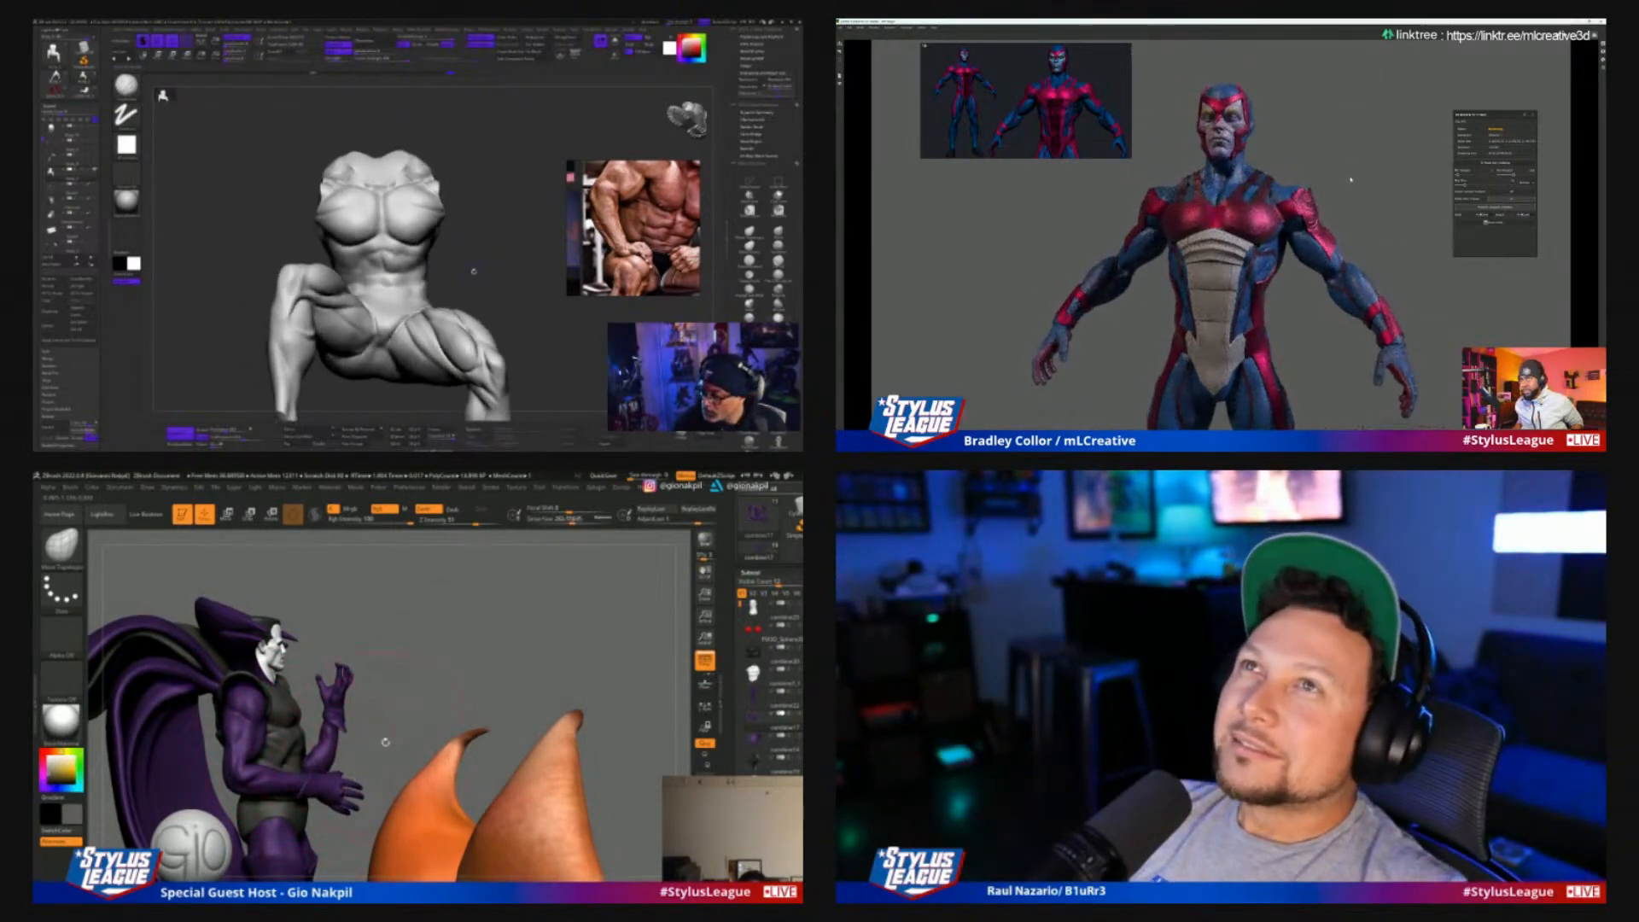
Turn the caped ZBrush figure to face front and mask around the arm bent at its waist
drag(384, 742, 268, 722)
drag(478, 267, 451, 219)
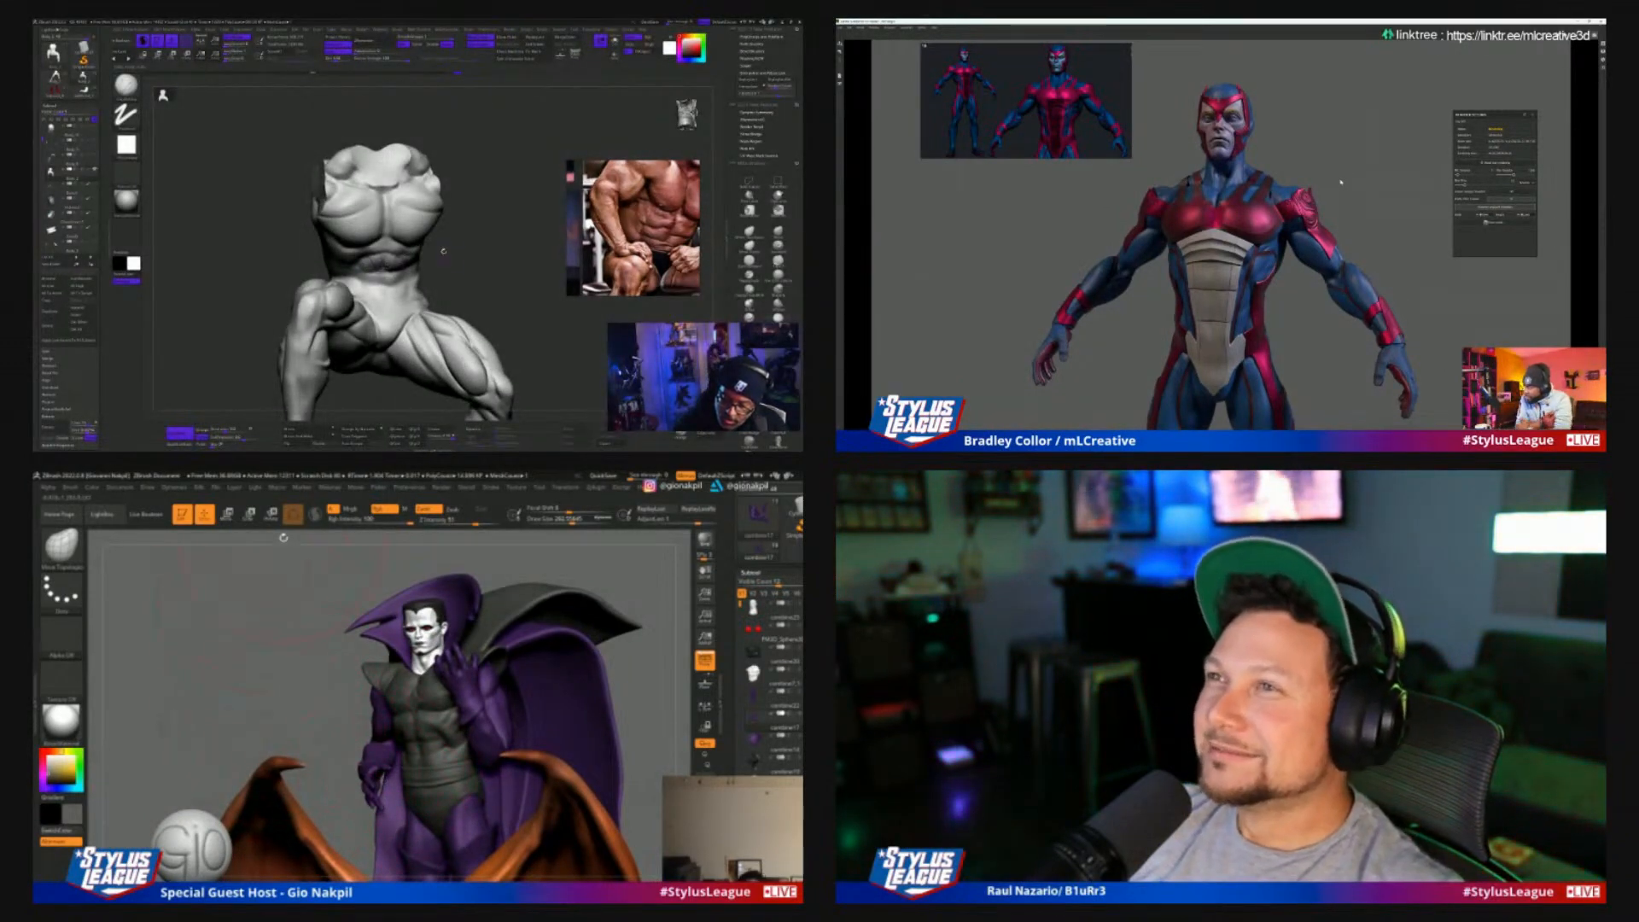
drag(443, 251, 427, 237)
key(r)
mouse_move(478, 133)
ctrl+shift+mouse_down()
mouse_move(497, 224)
mouse_move(503, 202)
ctrl+shift+mouse_up()
ctrl+drag(262, 632, 431, 848)
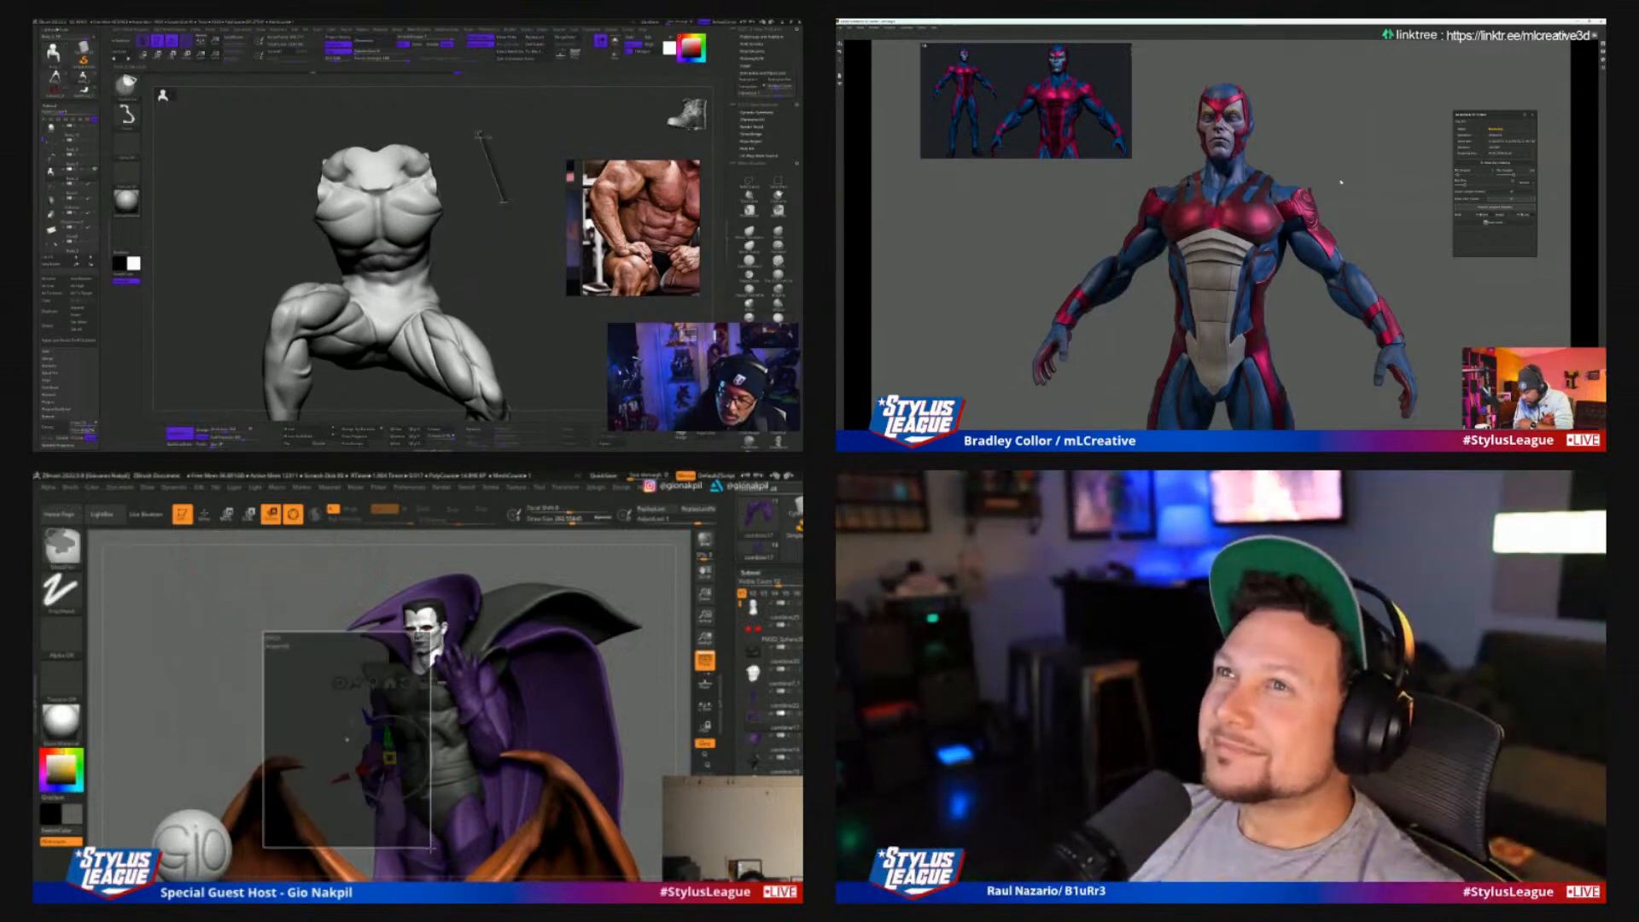
ctrl+shift+drag(504, 202, 503, 202)
ctrl+drag(431, 848, 431, 849)
Isolate the torso of the seated muscular figure by hiding its legs with a lasso selection
mouse_move(492, 139)
ctrl+shift+mouse_down()
mouse_move(513, 254)
mouse_move(333, 295)
mouse_move(294, 141)
ctrl+shift+mouse_up()
drag(510, 243, 509, 258)
ctrl+drag(458, 654, 428, 700)
drag(508, 257, 495, 329)
ctrl+drag(429, 700, 297, 865)
mouse_move(495, 329)
alt+mouse_down()
mouse_move(510, 376)
mouse_move(505, 285)
mouse_move(419, 280)
mouse_move(536, 358)
alt+mouse_up()
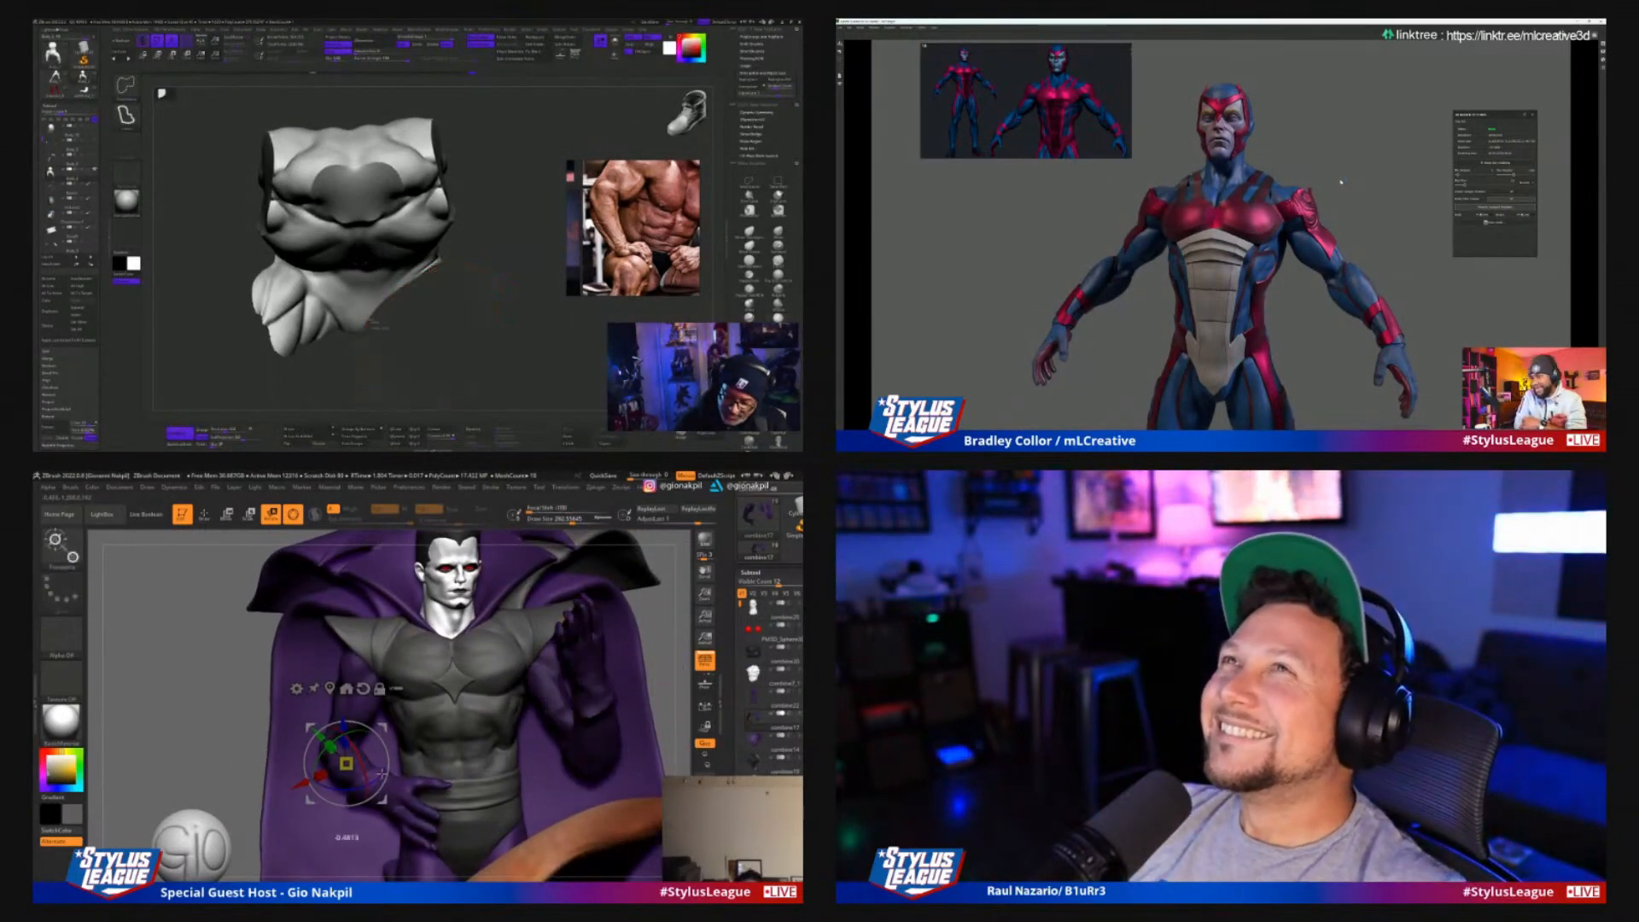
ctrl+alt+shift+drag(369, 321, 247, 358)
Nudge the caped figure's bent forearm with the gizmo and sculpt the abdominal muscles on the isolated torso
drag(382, 774, 383, 768)
mouse_move(512, 273)
mouse_down()
mouse_move(512, 256)
mouse_move(546, 274)
mouse_up()
drag(346, 763, 358, 760)
drag(547, 273, 530, 323)
drag(399, 745, 399, 722)
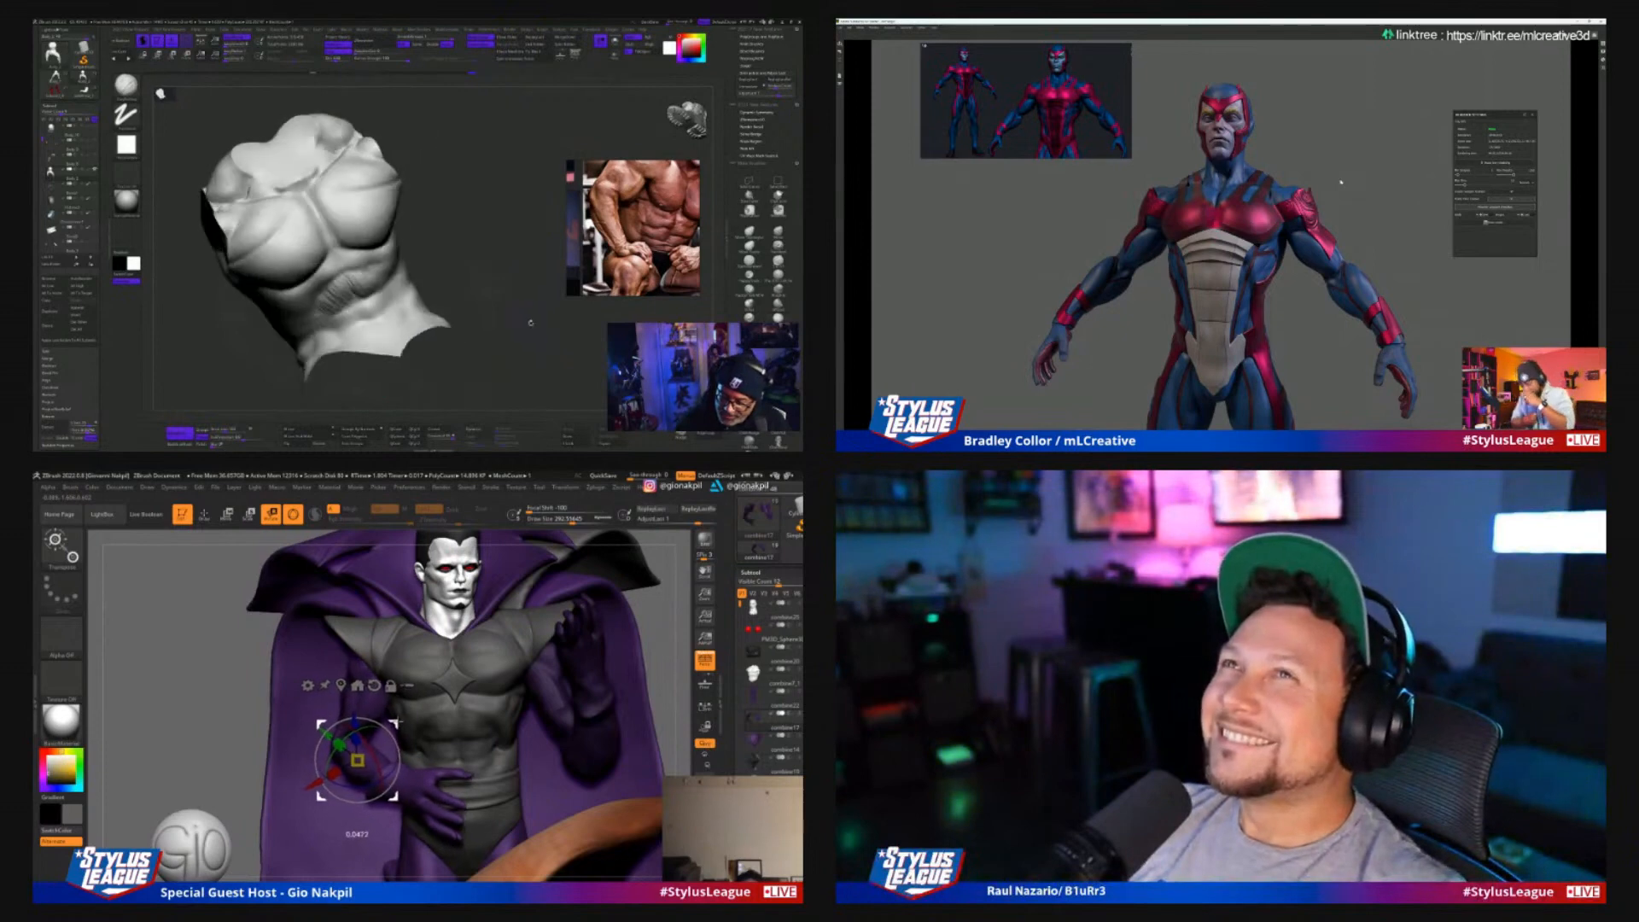
drag(530, 323, 384, 290)
drag(400, 722, 396, 709)
mouse_move(385, 290)
mouse_down()
mouse_move(498, 290)
mouse_move(459, 267)
mouse_move(503, 272)
mouse_move(487, 266)
mouse_up()
drag(392, 745, 394, 759)
drag(368, 293, 384, 316)
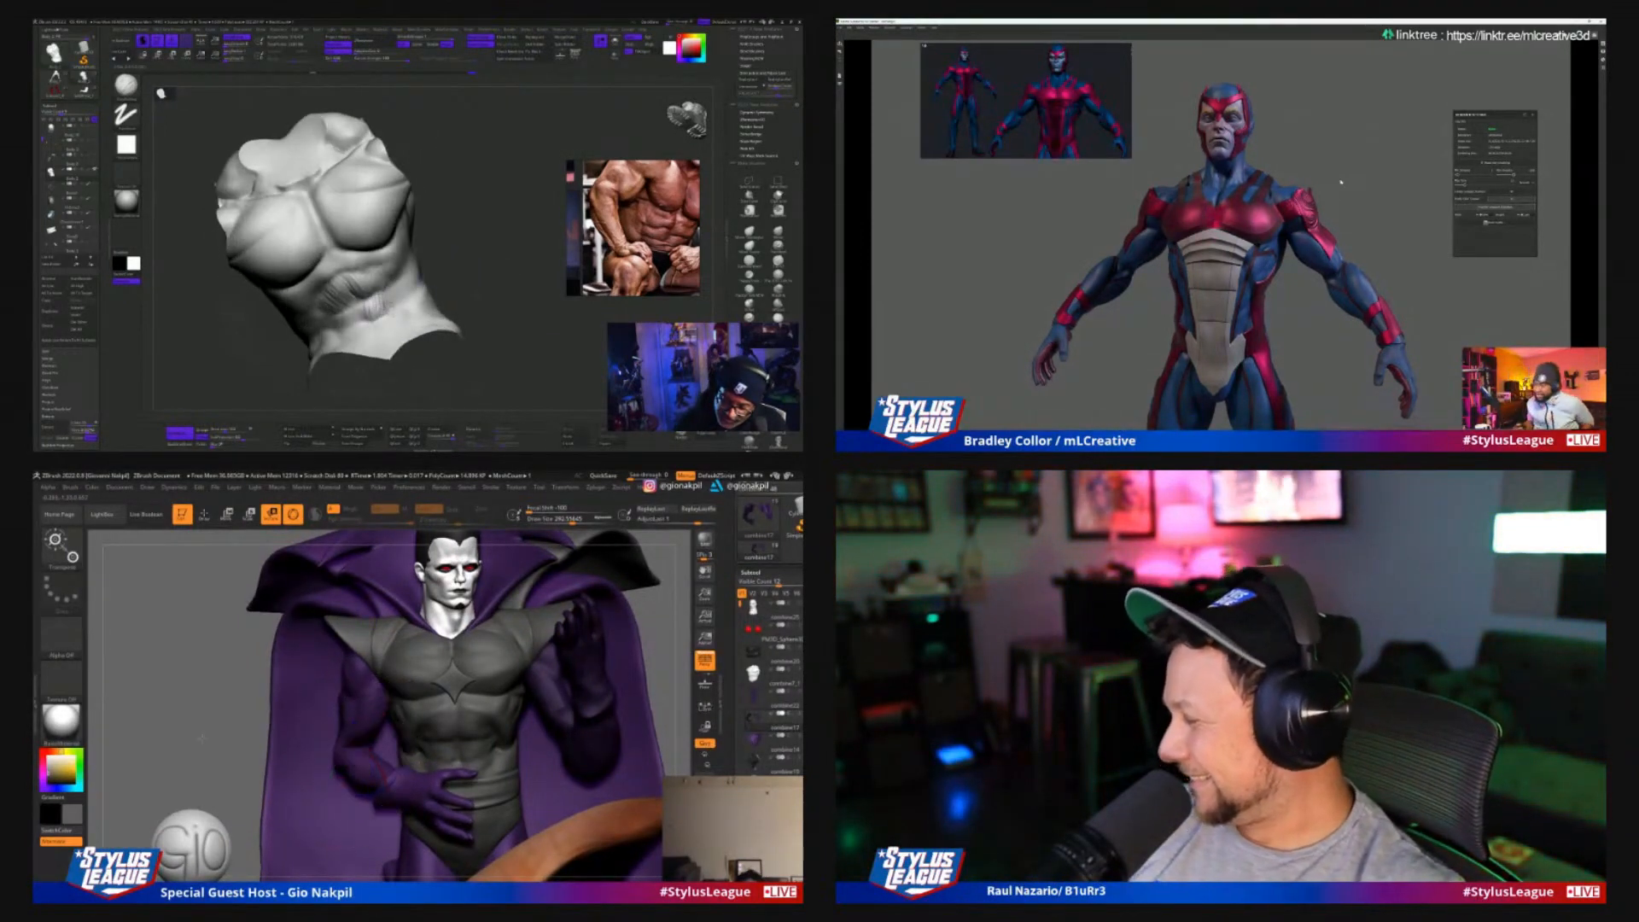
Return to Draw mode and inspect the caped figure's arm pose against the torso and cape from several sides
drag(201, 738, 337, 739)
drag(388, 290, 385, 316)
mouse_move(337, 740)
mouse_down()
mouse_move(390, 765)
mouse_move(397, 732)
mouse_up()
drag(550, 726, 460, 724)
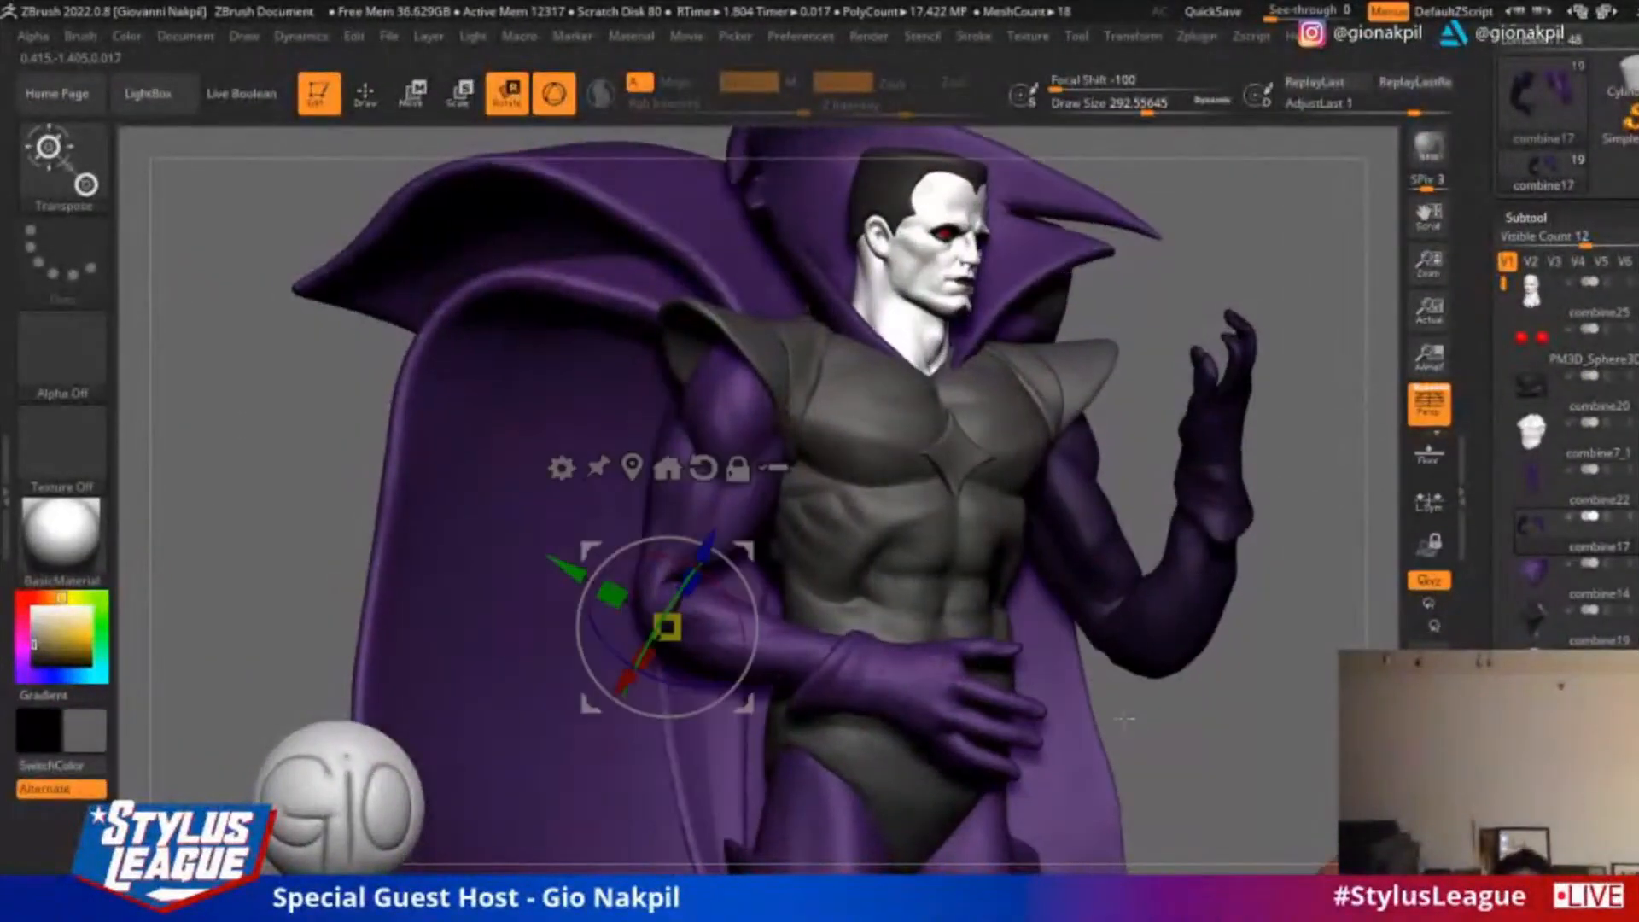
drag(1124, 719, 1002, 723)
drag(407, 460, 528, 446)
click(362, 111)
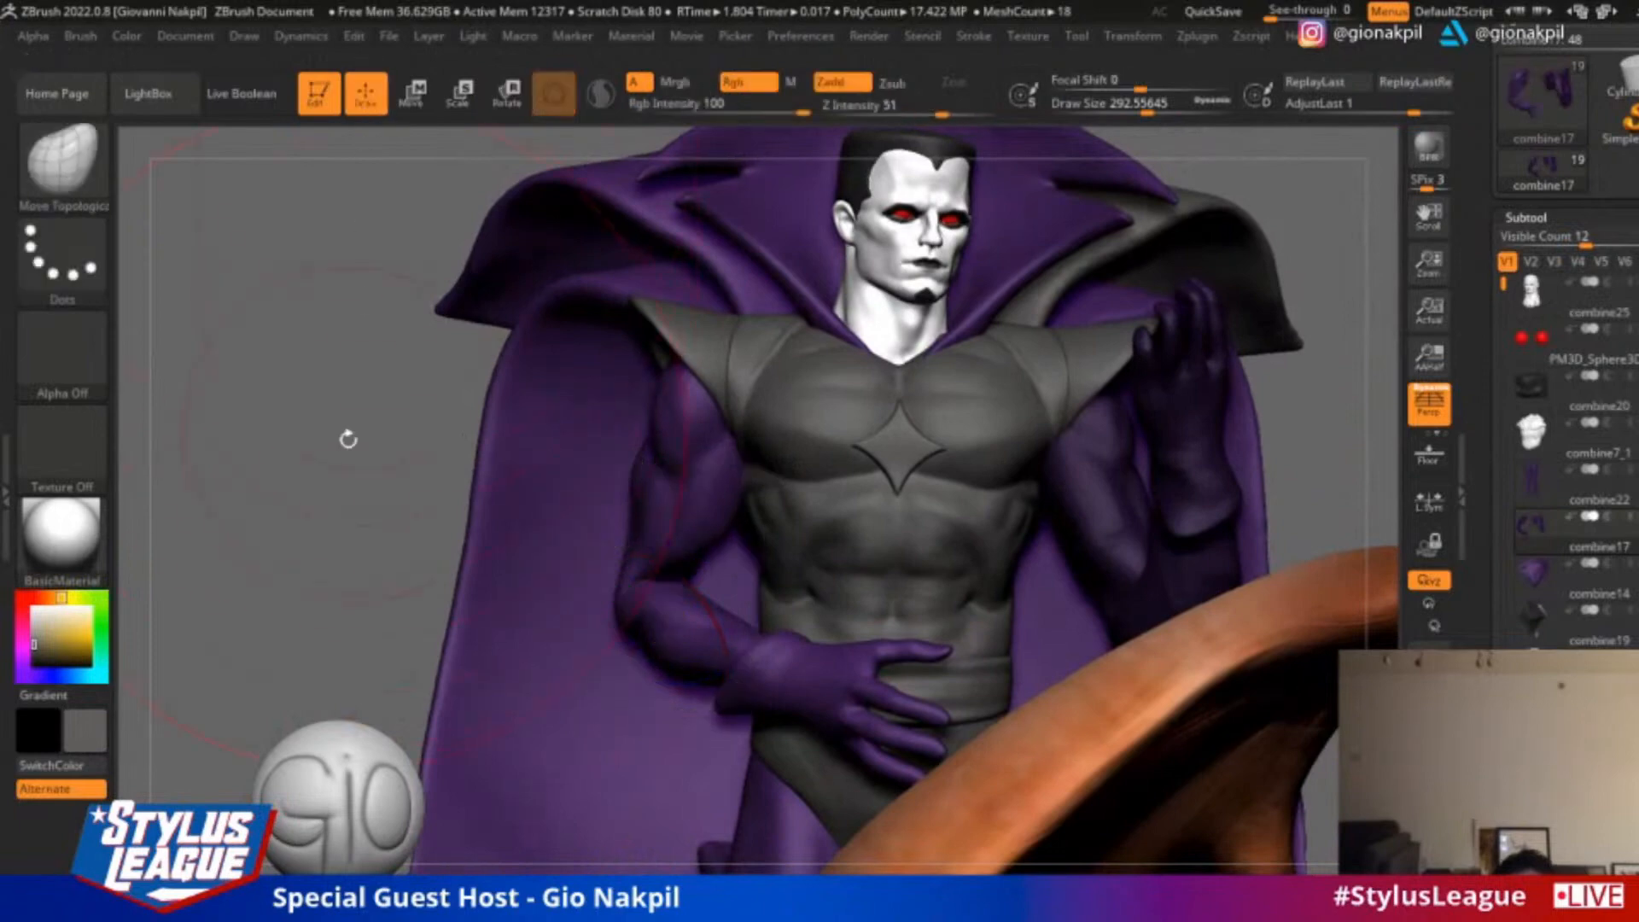
mouse_move(347, 474)
alt+mouse_down()
mouse_move(409, 389)
mouse_move(495, 341)
alt+mouse_up()
mouse_move(1123, 347)
mouse_down()
mouse_move(1124, 381)
mouse_move(1130, 318)
mouse_up()
drag(1037, 461, 1131, 445)
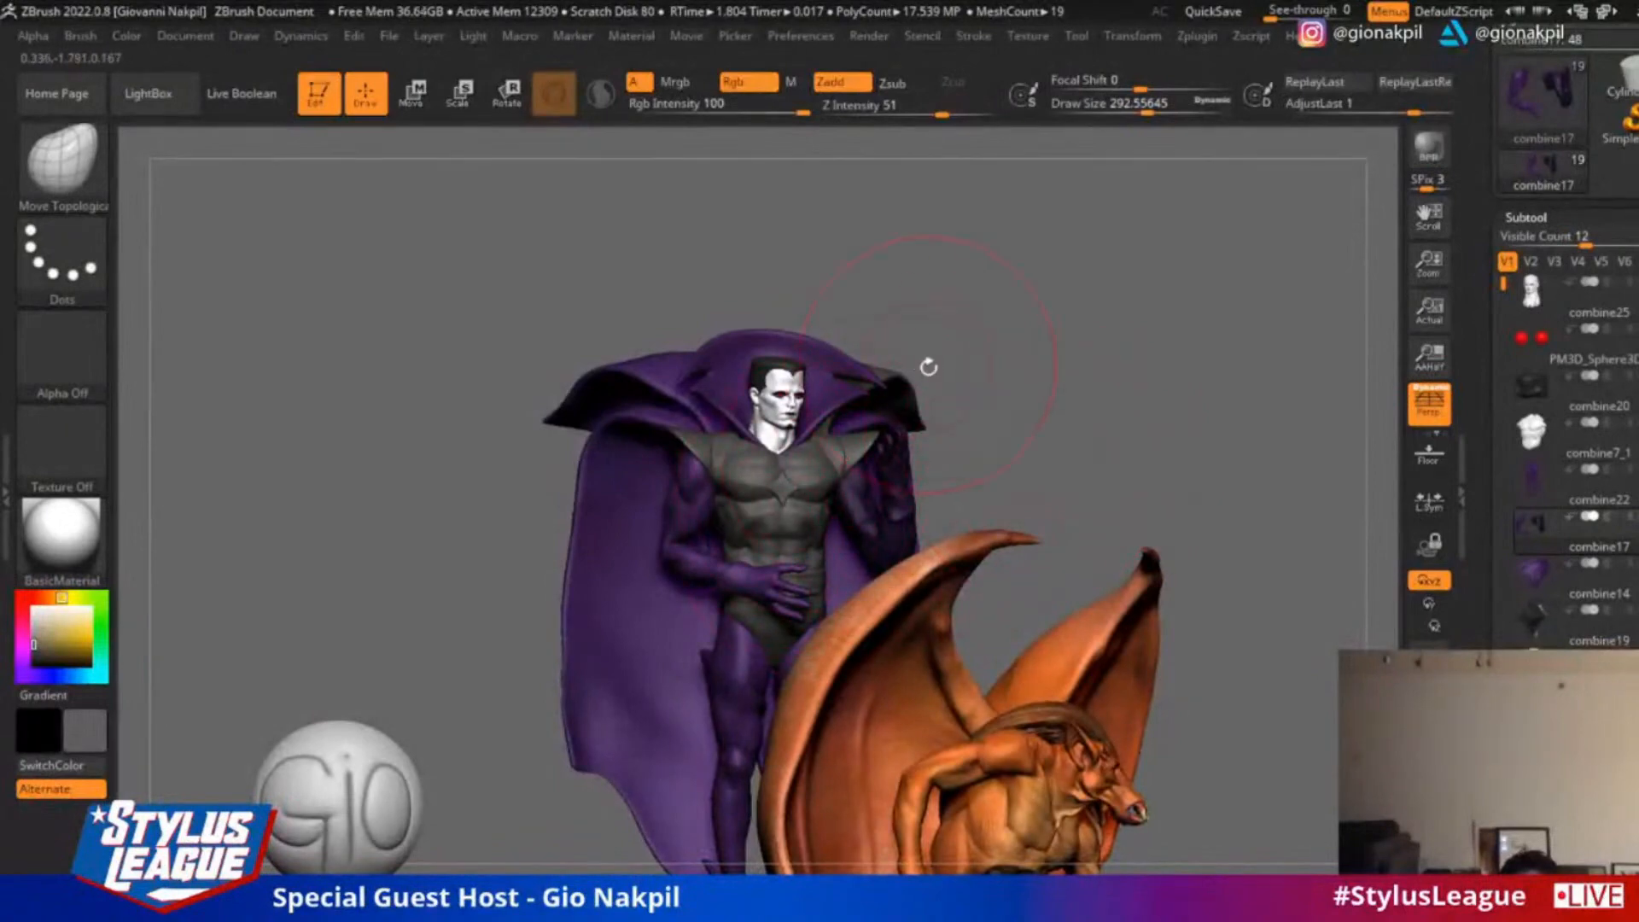
drag(1030, 375, 1182, 512)
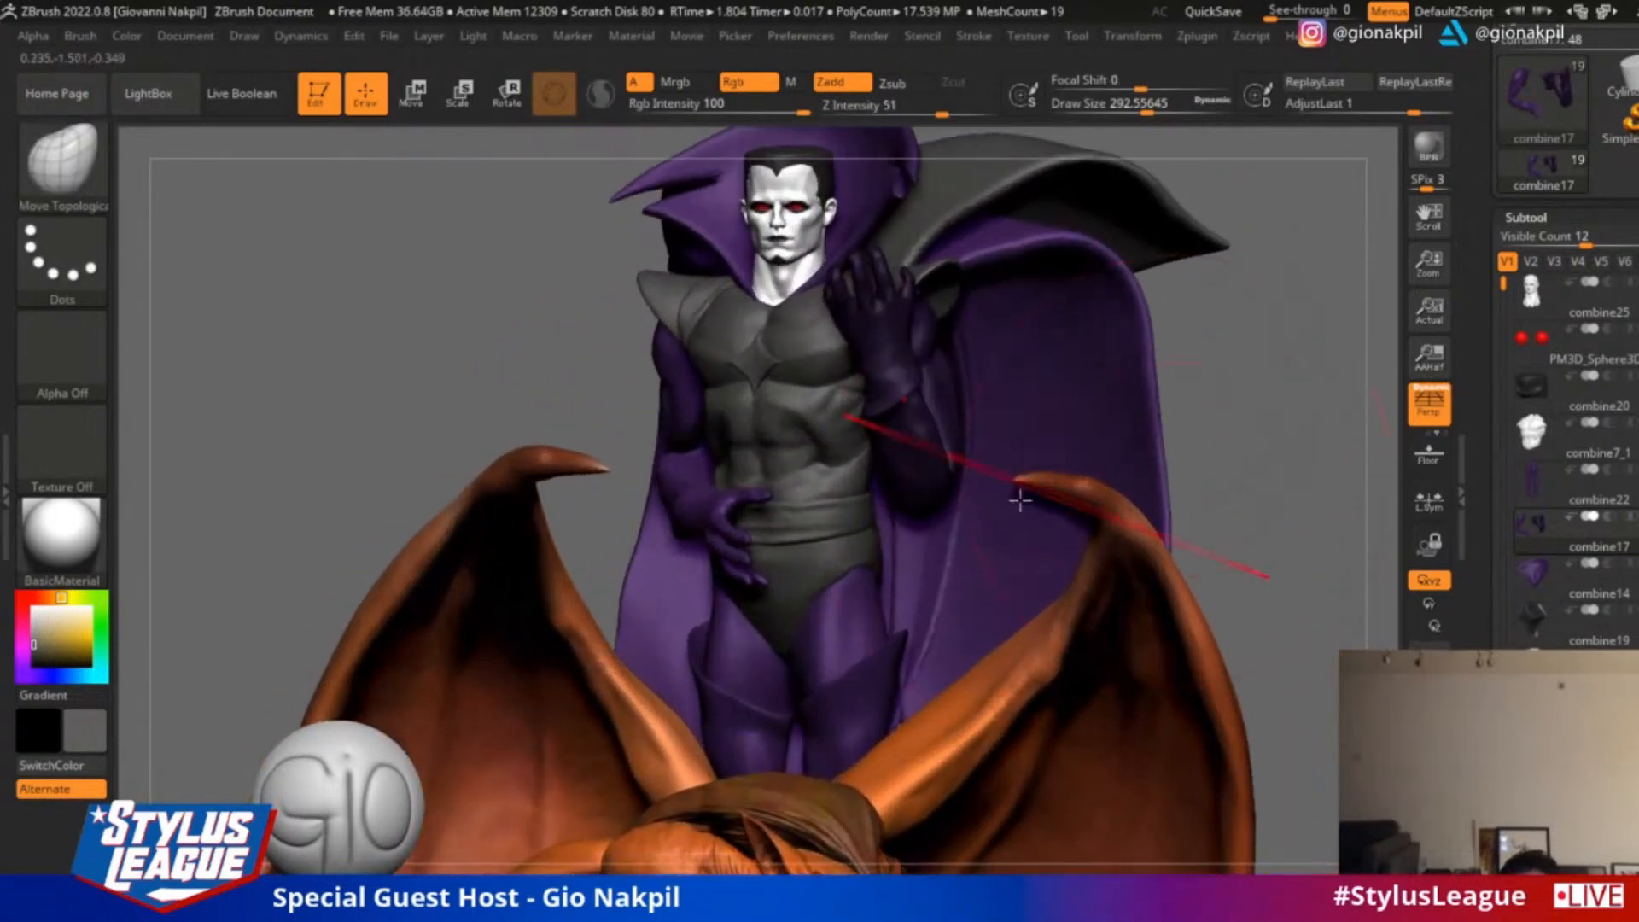
Select the caped figure's torso subtool and reshape its abdomen with the Move brush
alt+click(835, 476)
mouse_move(1217, 405)
mouse_down()
mouse_move(517, 483)
mouse_move(569, 448)
mouse_move(793, 484)
mouse_up()
key(b)
key(m)
key(v)
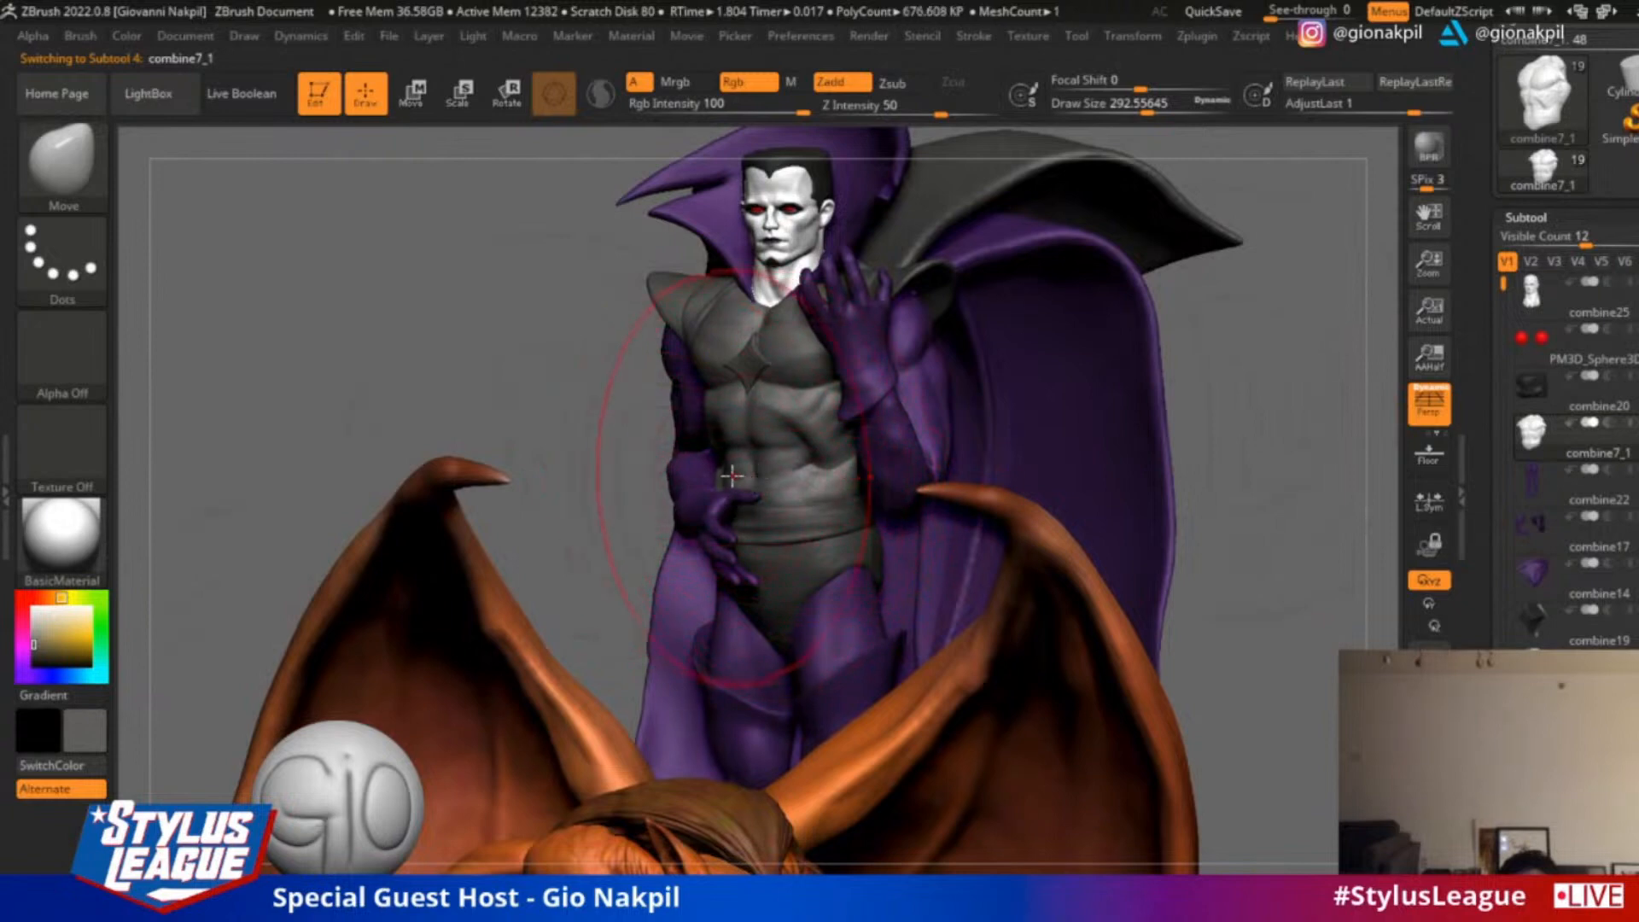
drag(760, 459, 730, 485)
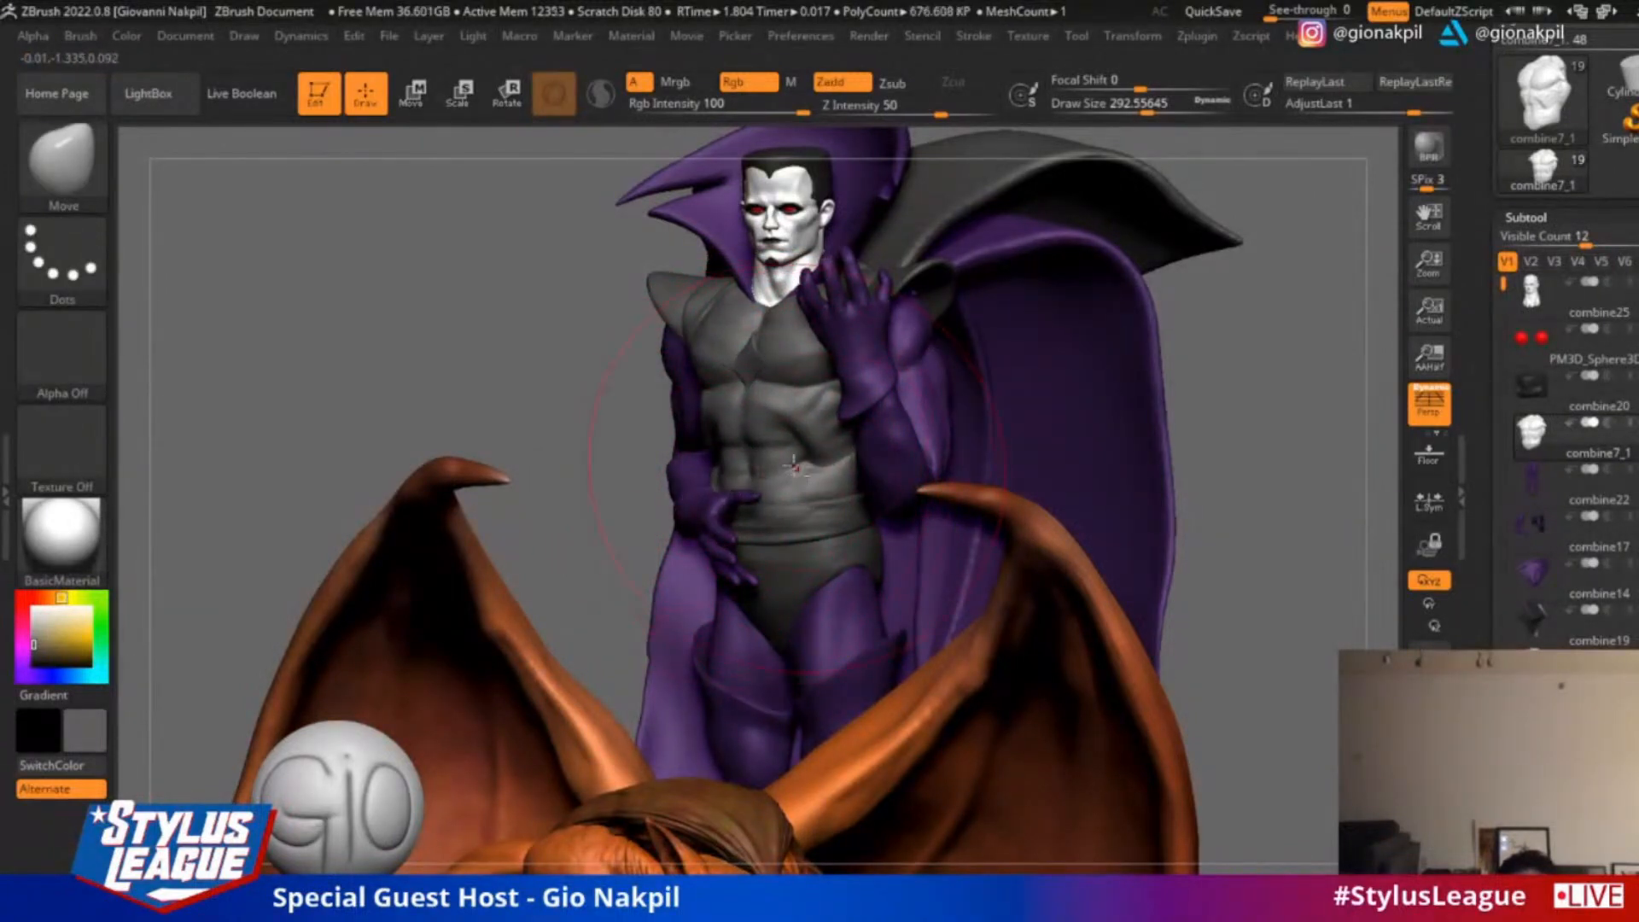
Select the arms subtool and pull the hand at the waist back and its elbow inward
alt+click(740, 368)
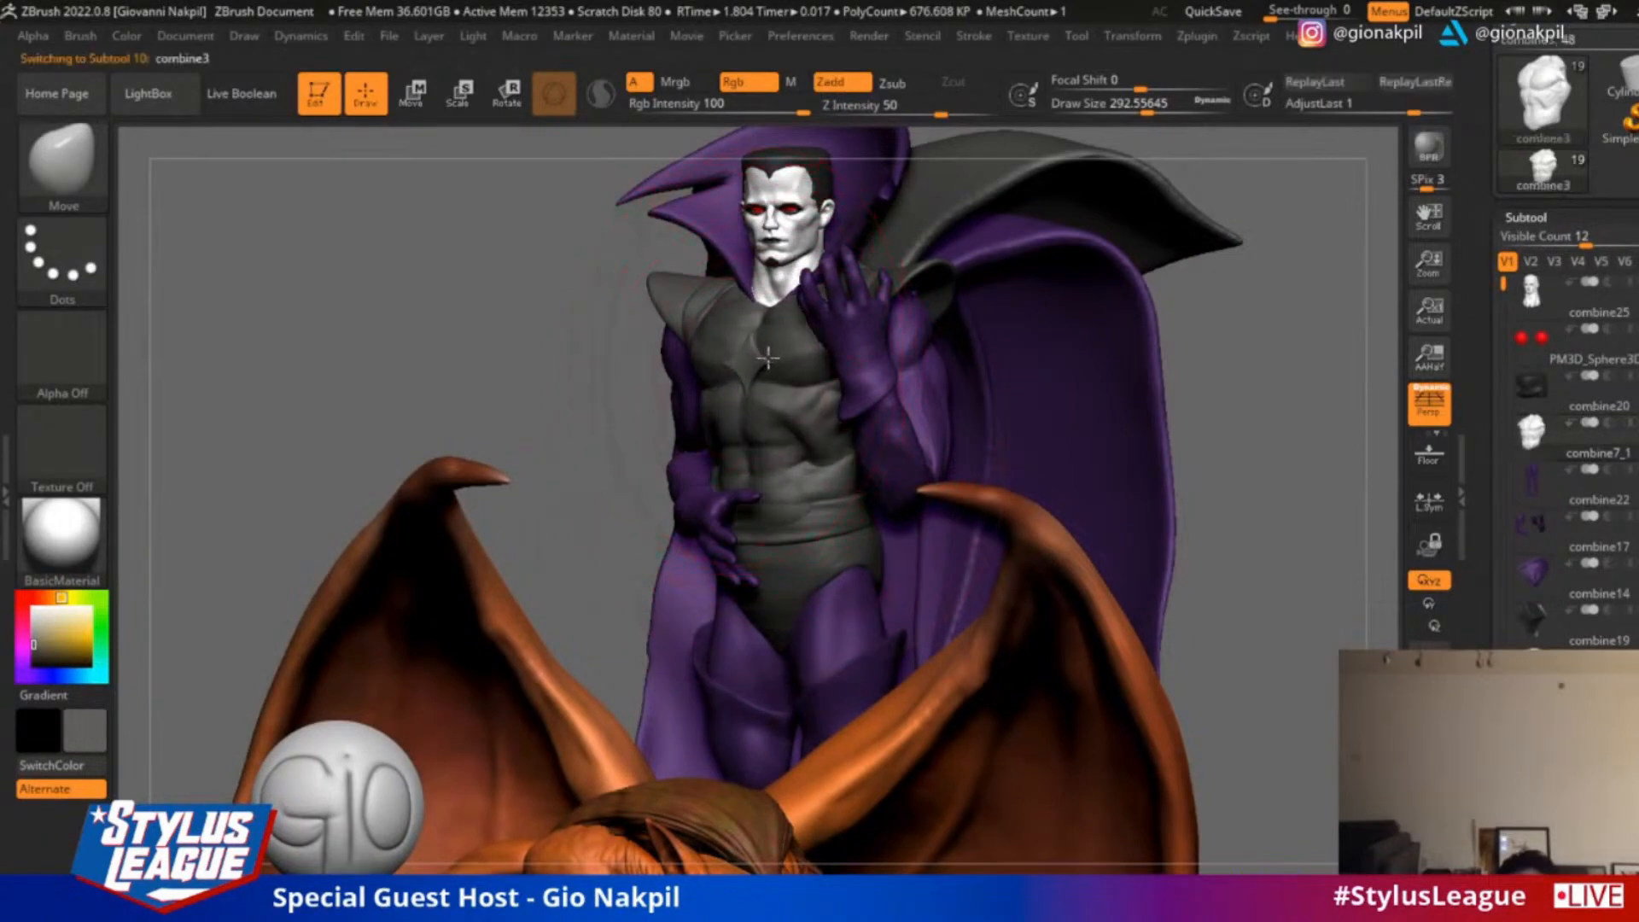
alt+click(795, 484)
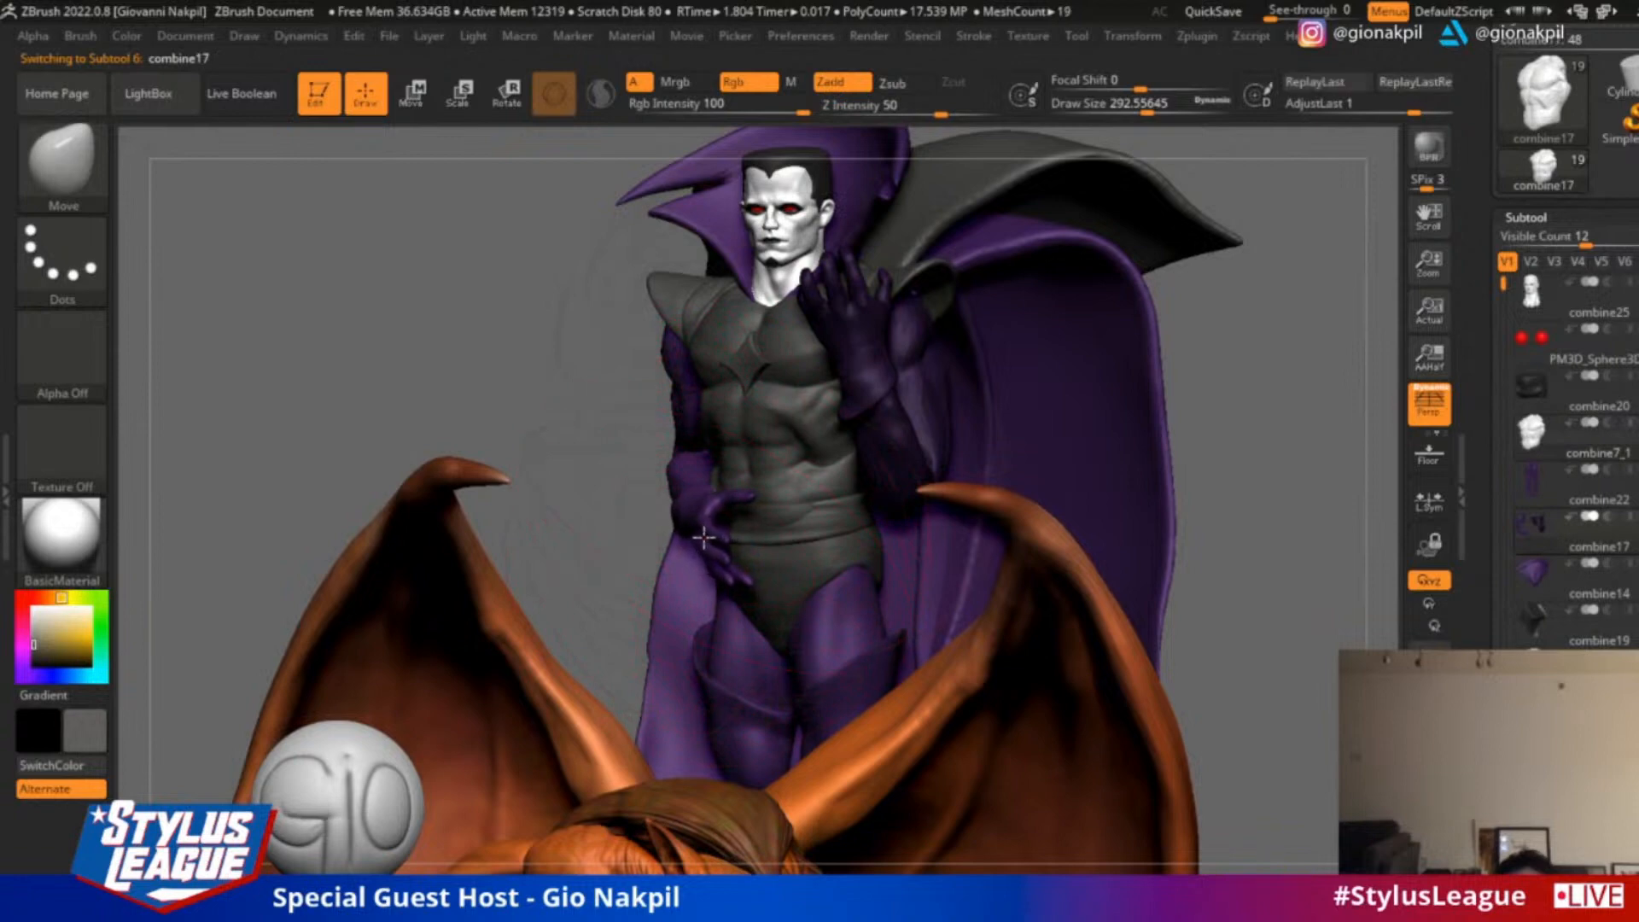
drag(468, 447, 621, 497)
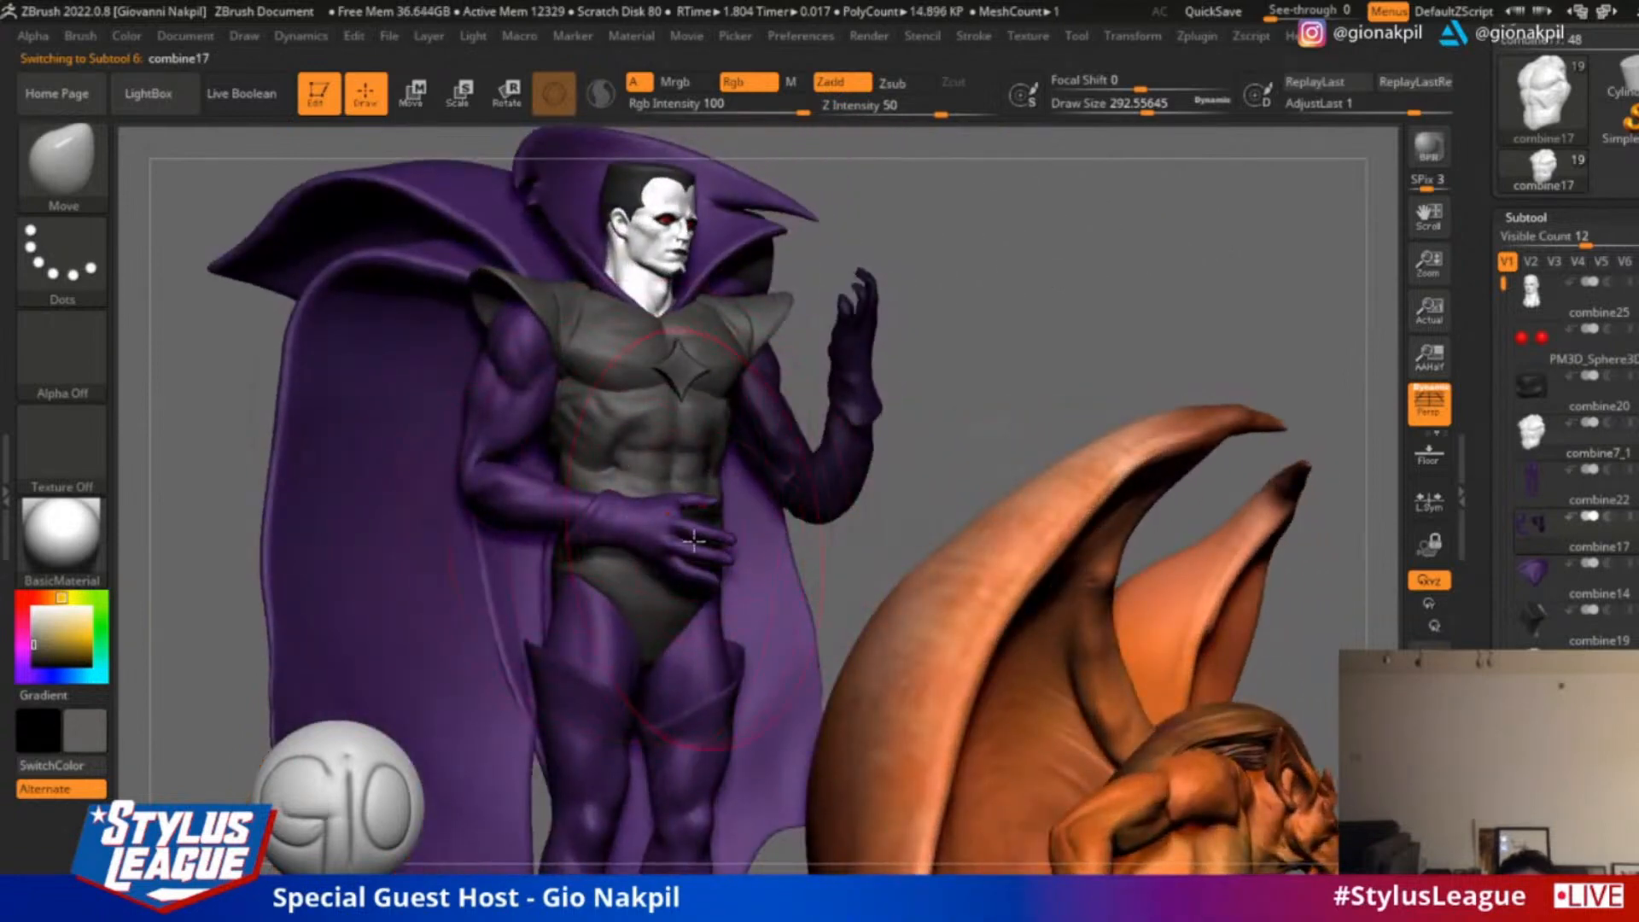
drag(694, 539, 613, 524)
drag(463, 474, 484, 487)
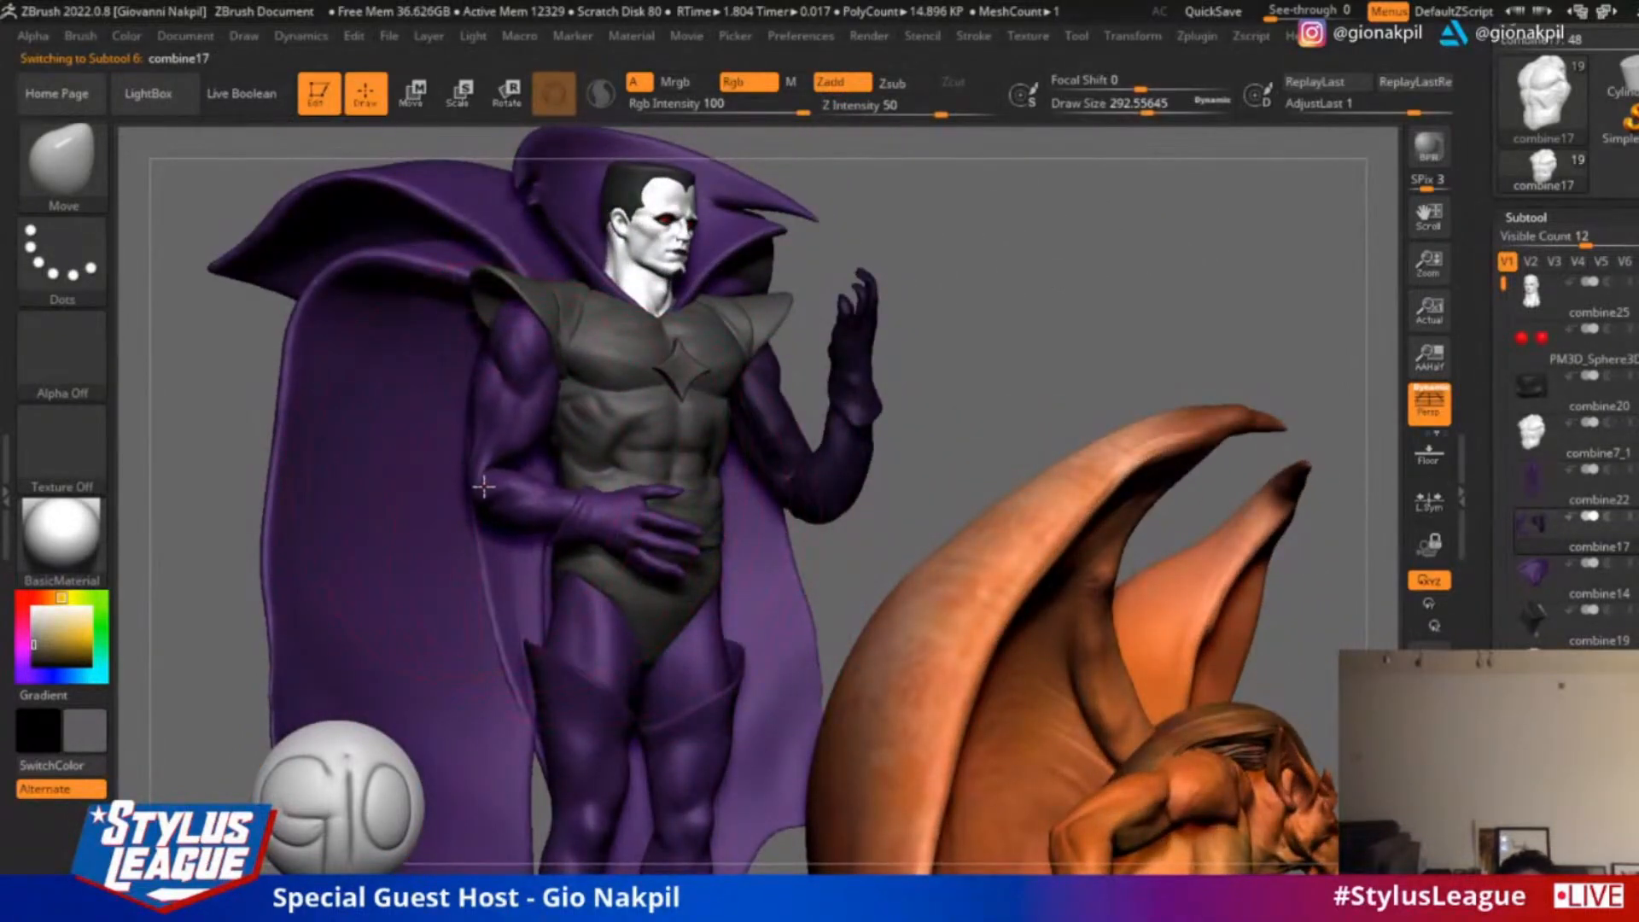
Reduce the draw size to about 172, pull the belt's side beside the hand outward, and undo the last adjustment
key(bracketleft)
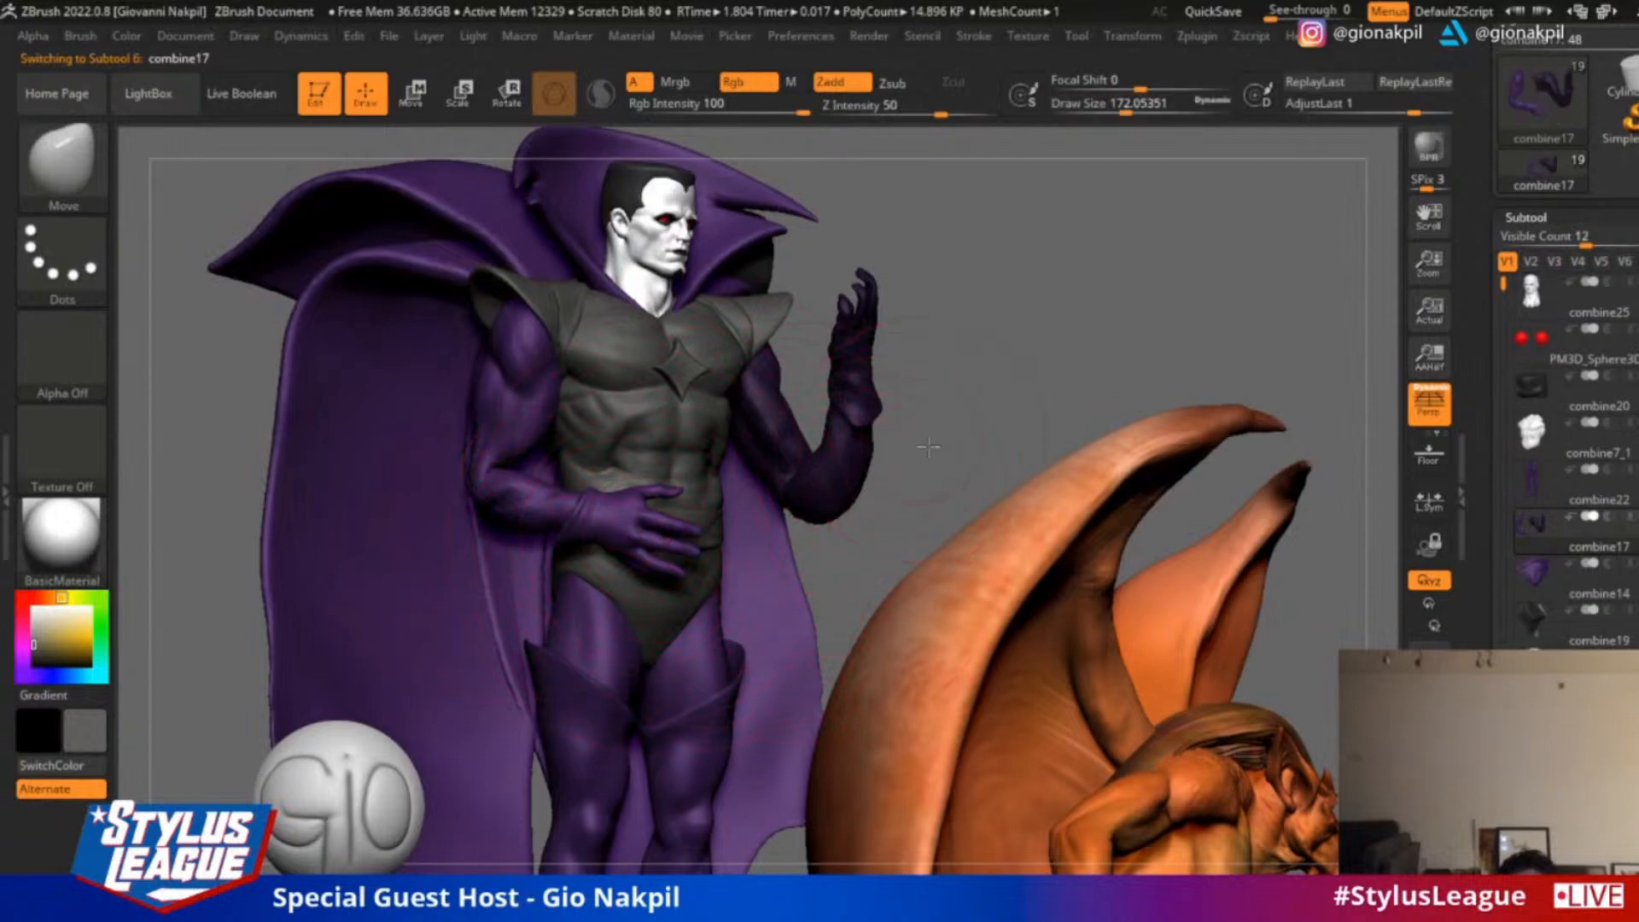
alt+drag(928, 446, 996, 571)
drag(1175, 653, 651, 624)
alt+click(584, 618)
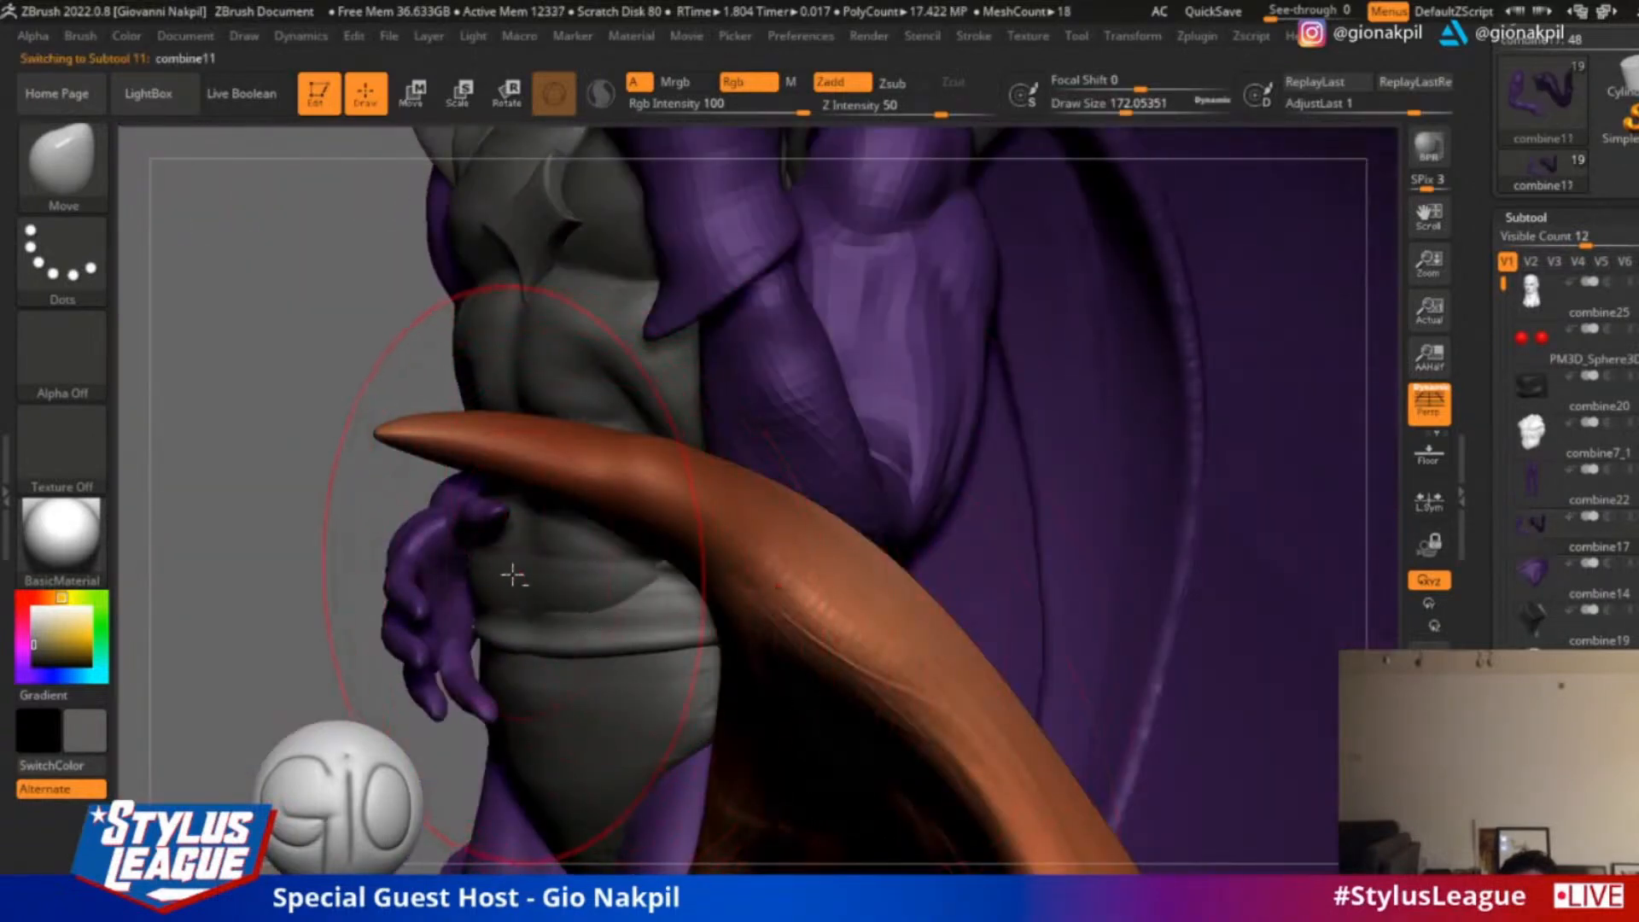
drag(493, 564, 531, 561)
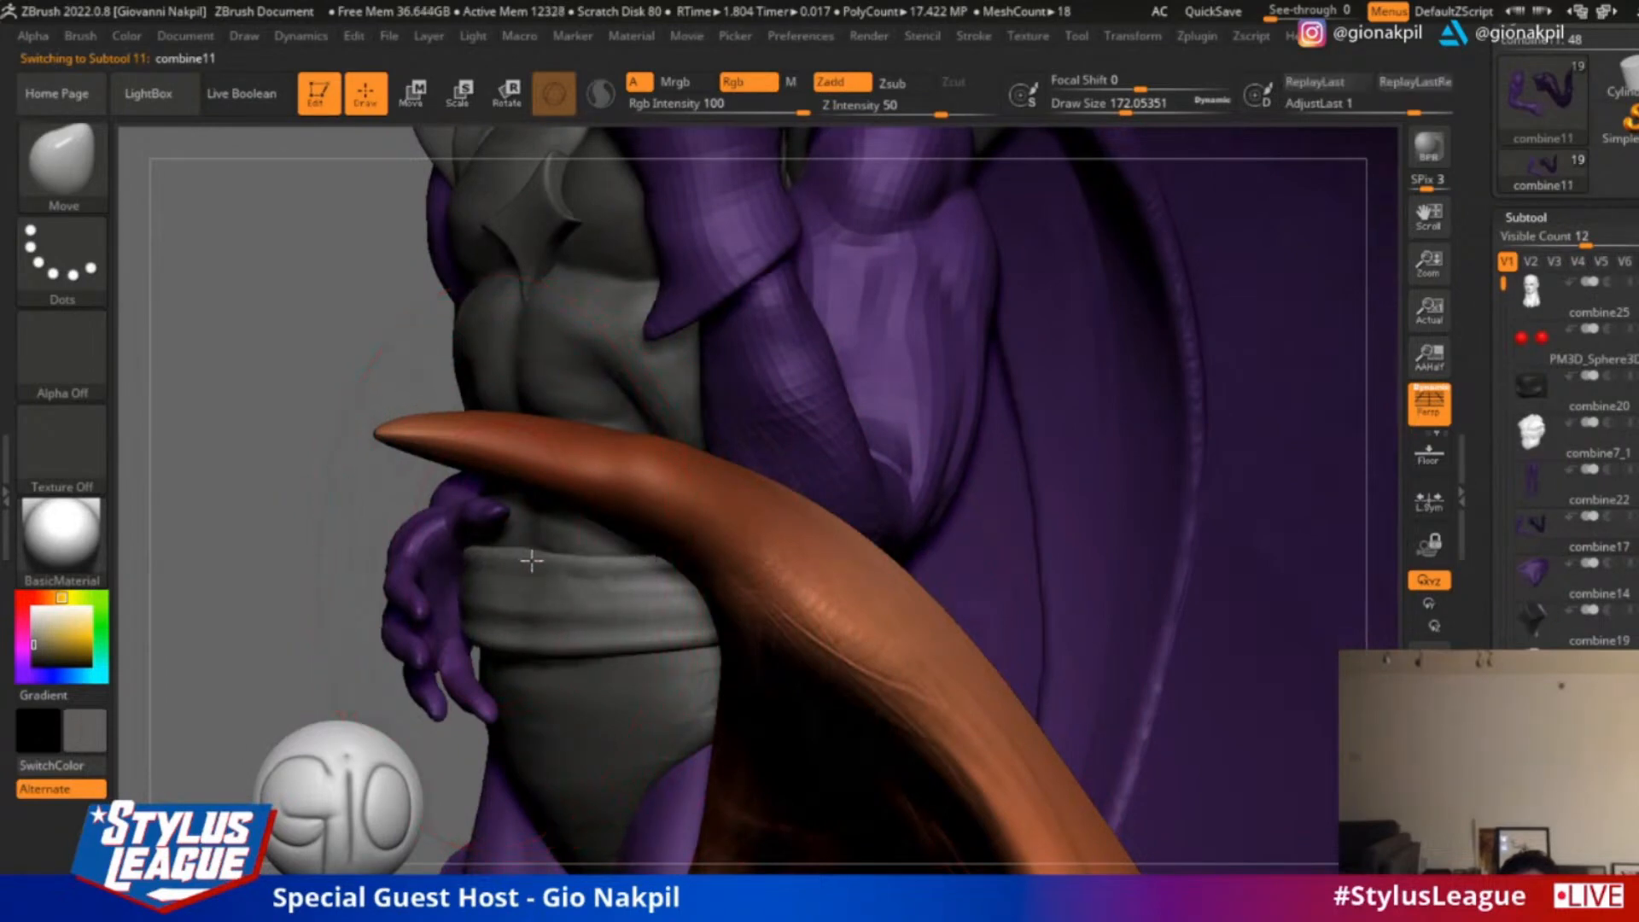
drag(509, 634, 536, 629)
key(ctrl+z)
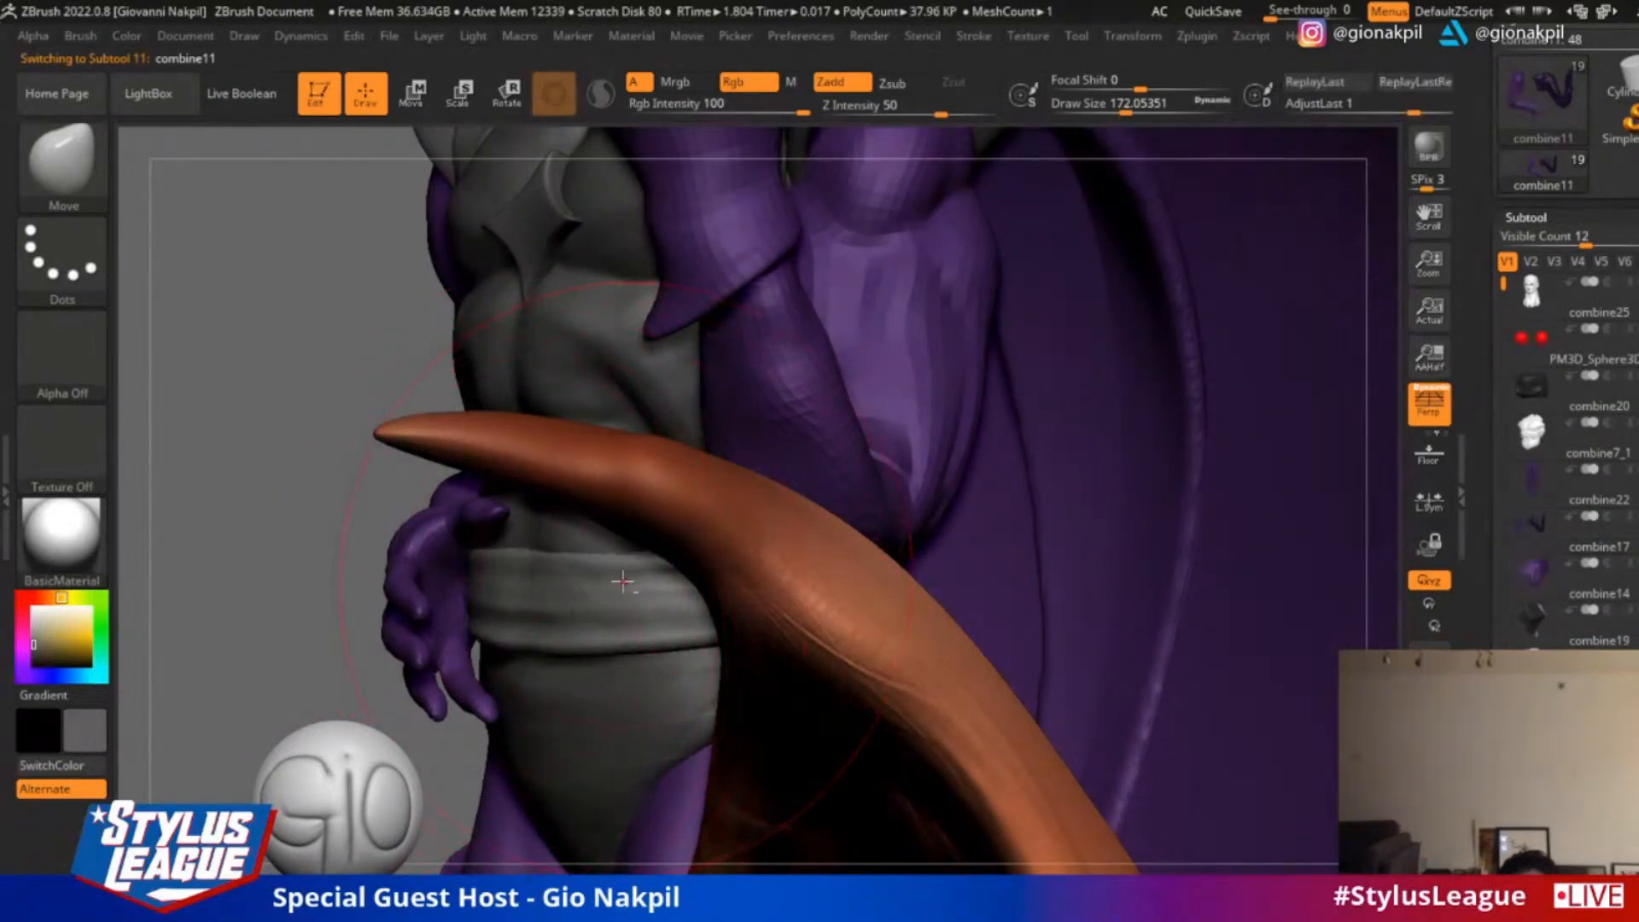
Reselect the arms and reshape the bent arm's upper arm and elbow with the draw size reduced to about 68
alt+click(430, 616)
drag(332, 614, 425, 605)
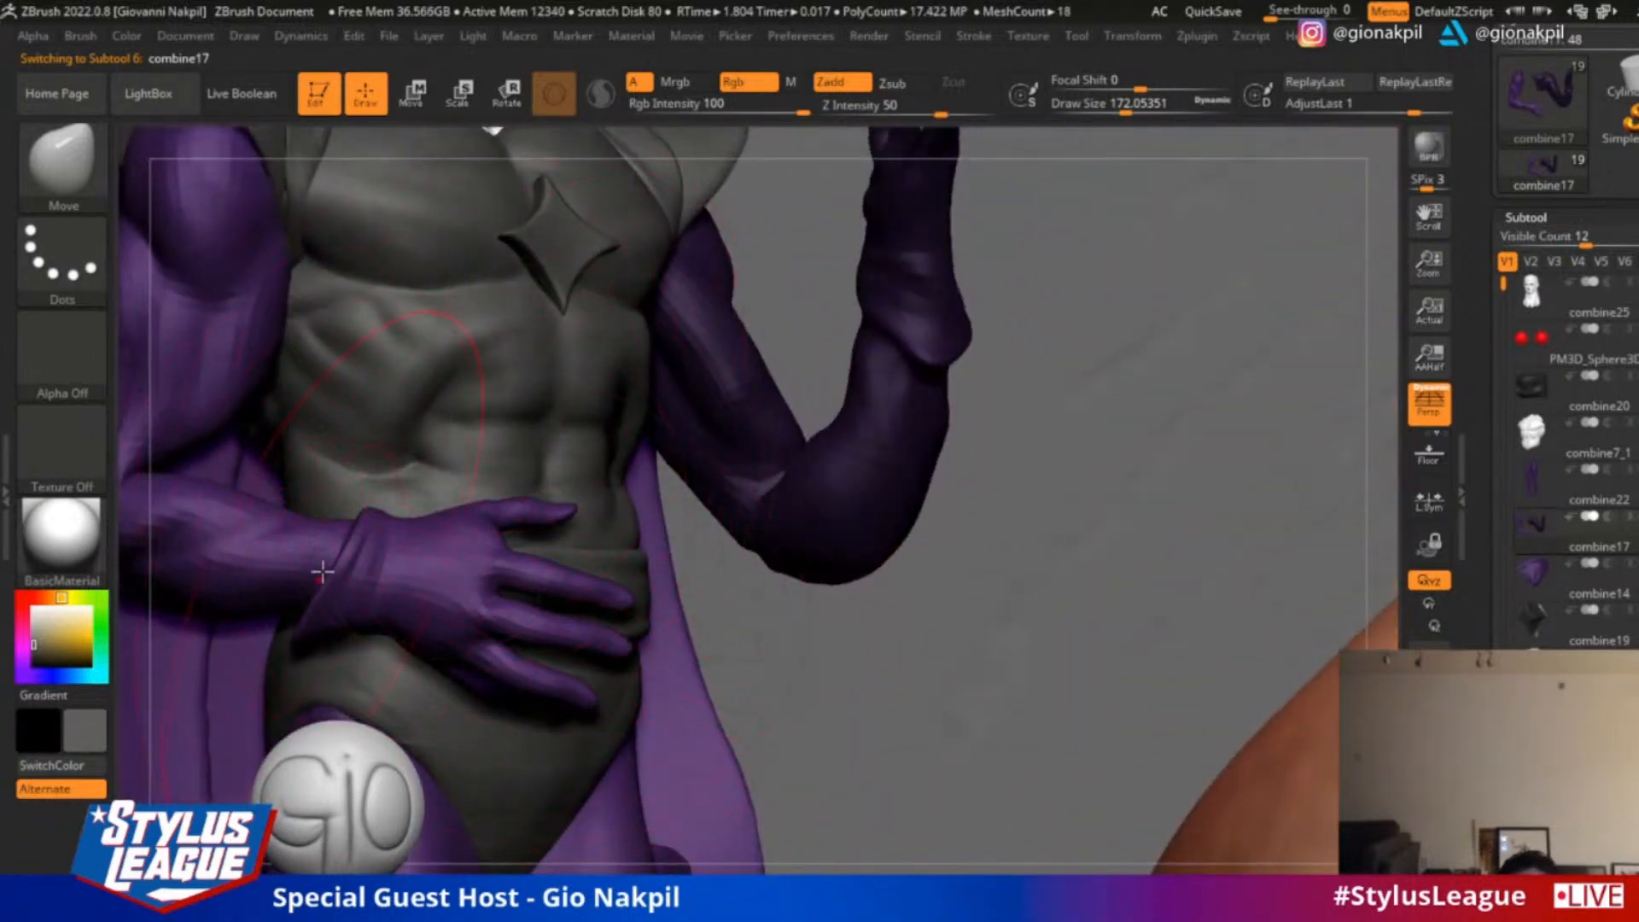
key(s)
drag(325, 571, 313, 565)
drag(768, 610, 847, 580)
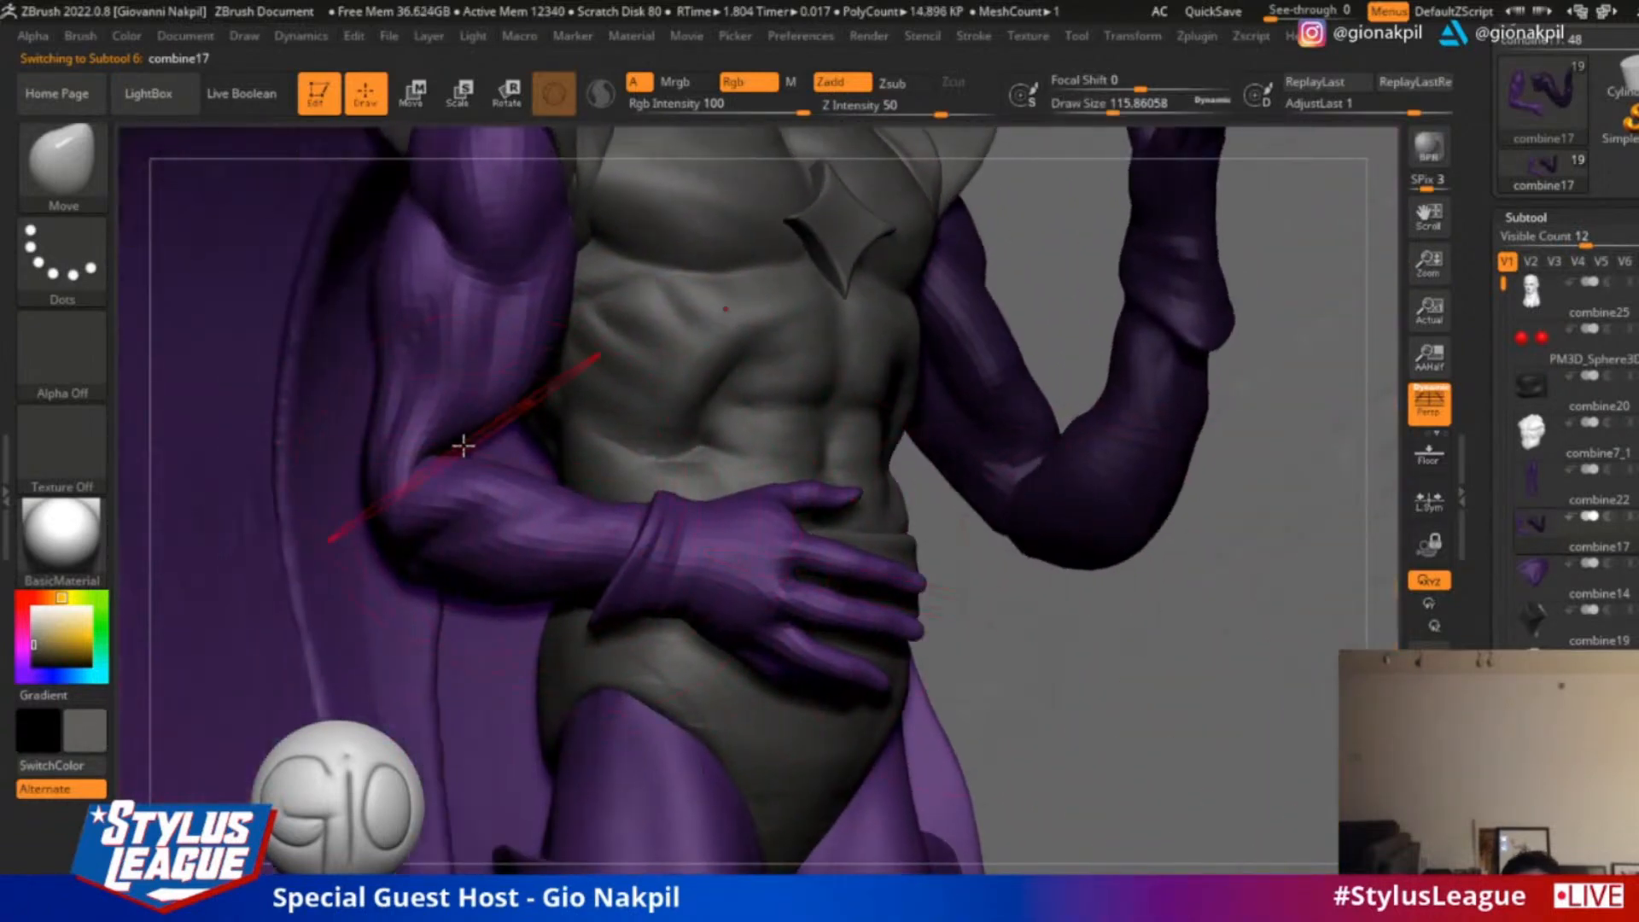
key(s)
mouse_move(463, 444)
mouse_down()
mouse_move(432, 443)
mouse_move(443, 432)
mouse_up()
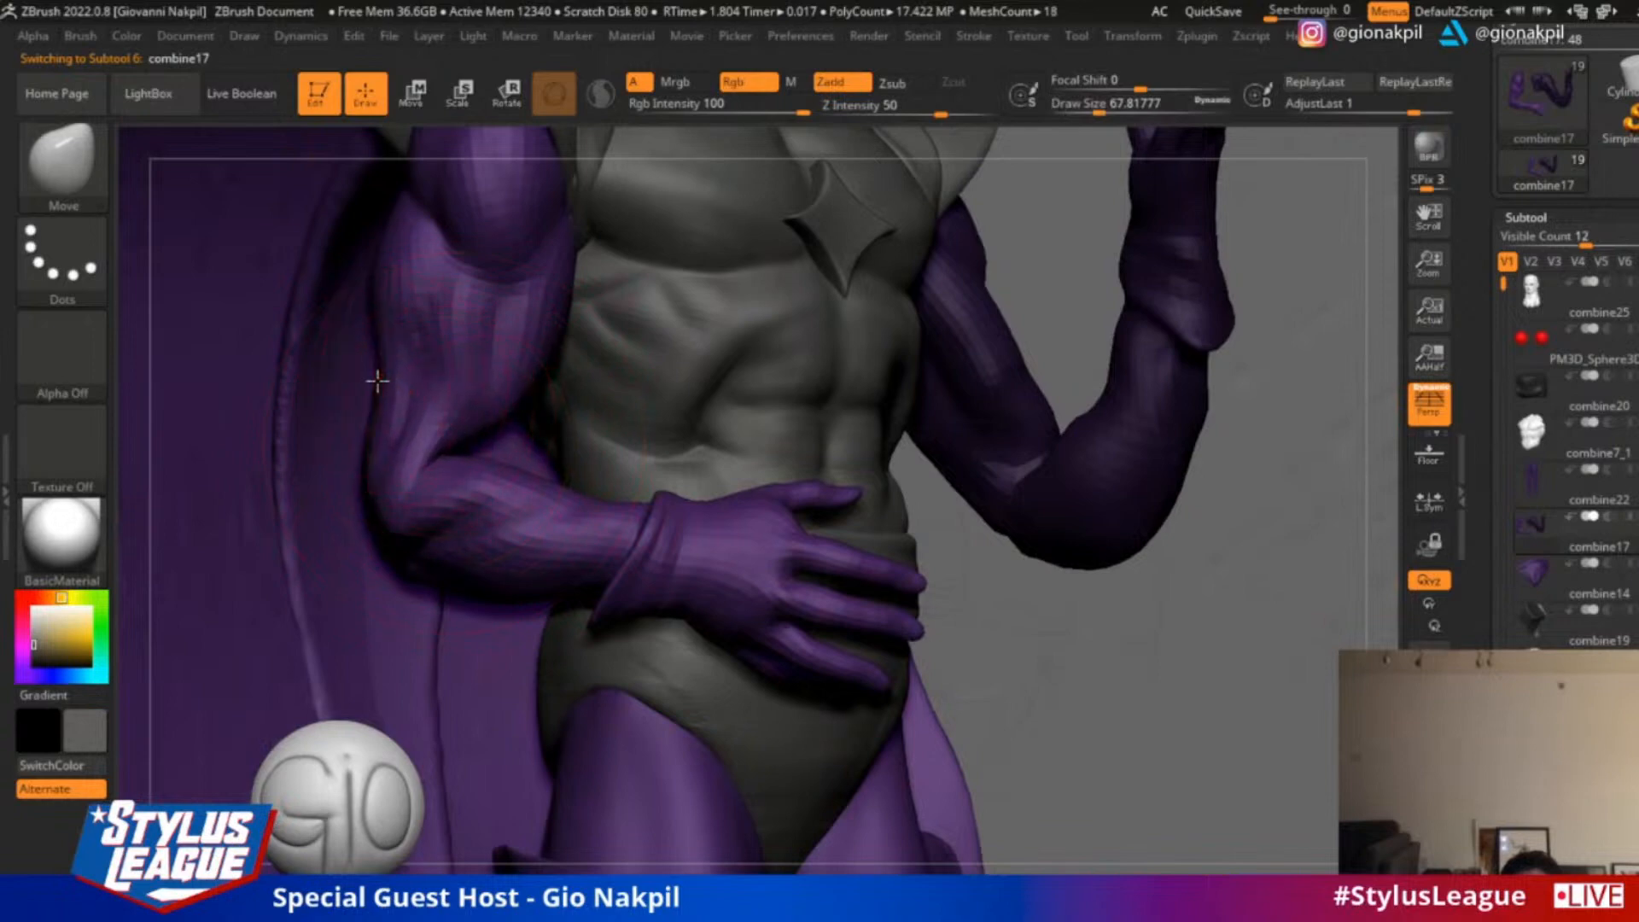
drag(377, 380, 345, 373)
drag(457, 484, 466, 461)
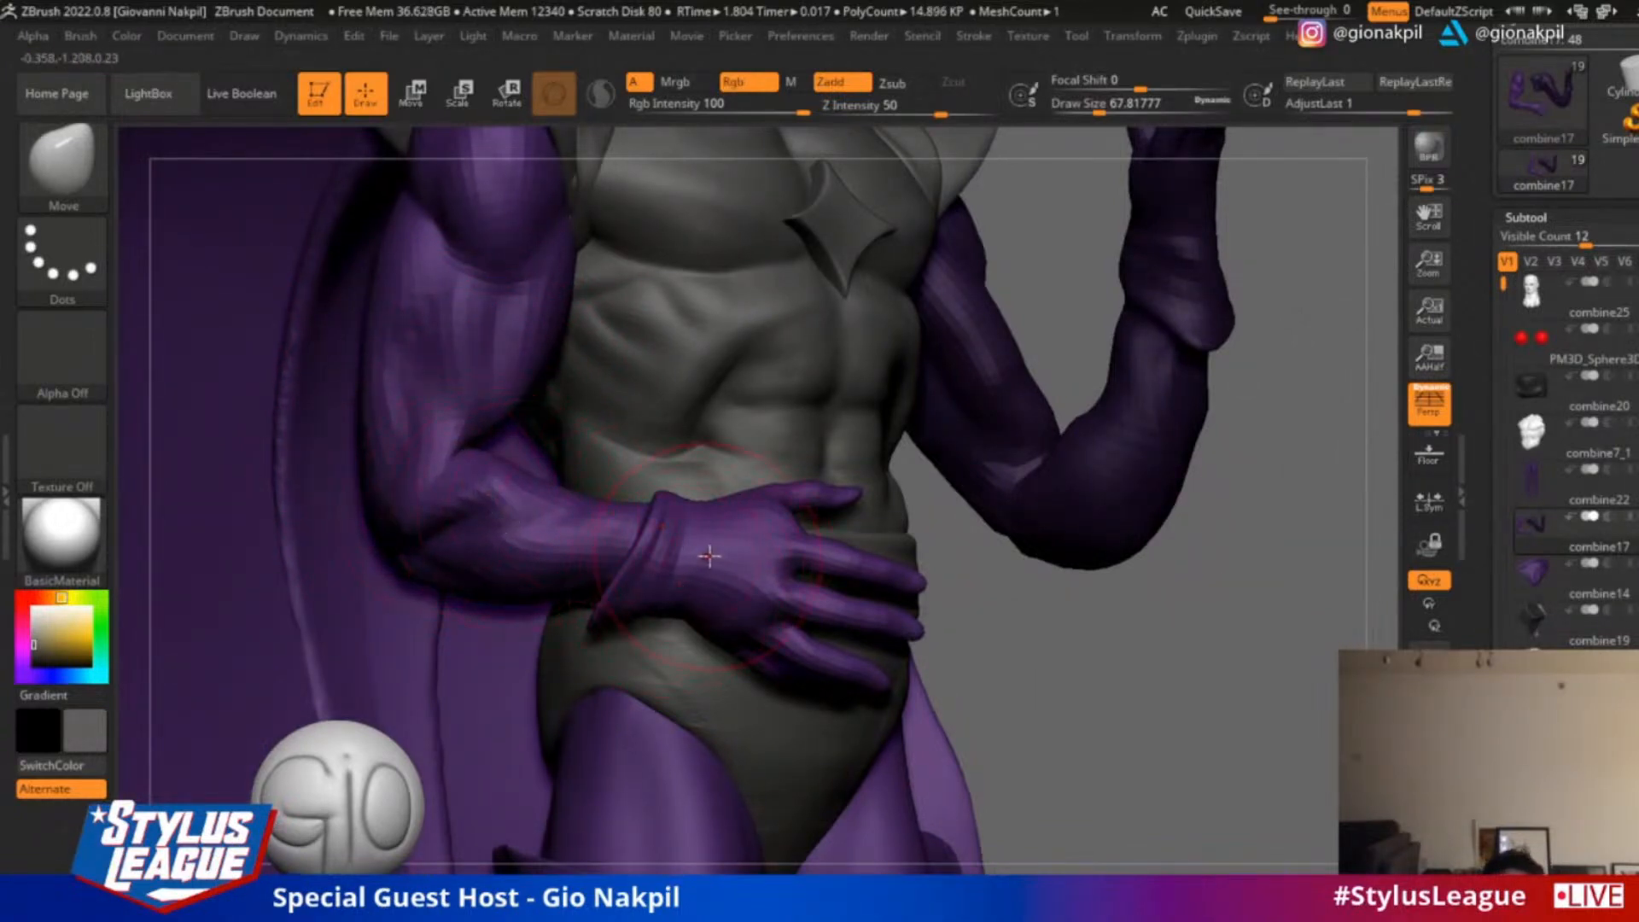
Reshape the glove's cuff and hand with the Move brush at draw size 112, and its fingers at about 80
key(s)
mouse_move(710, 556)
mouse_down()
mouse_move(723, 556)
mouse_move(710, 588)
mouse_up()
drag(792, 510, 792, 534)
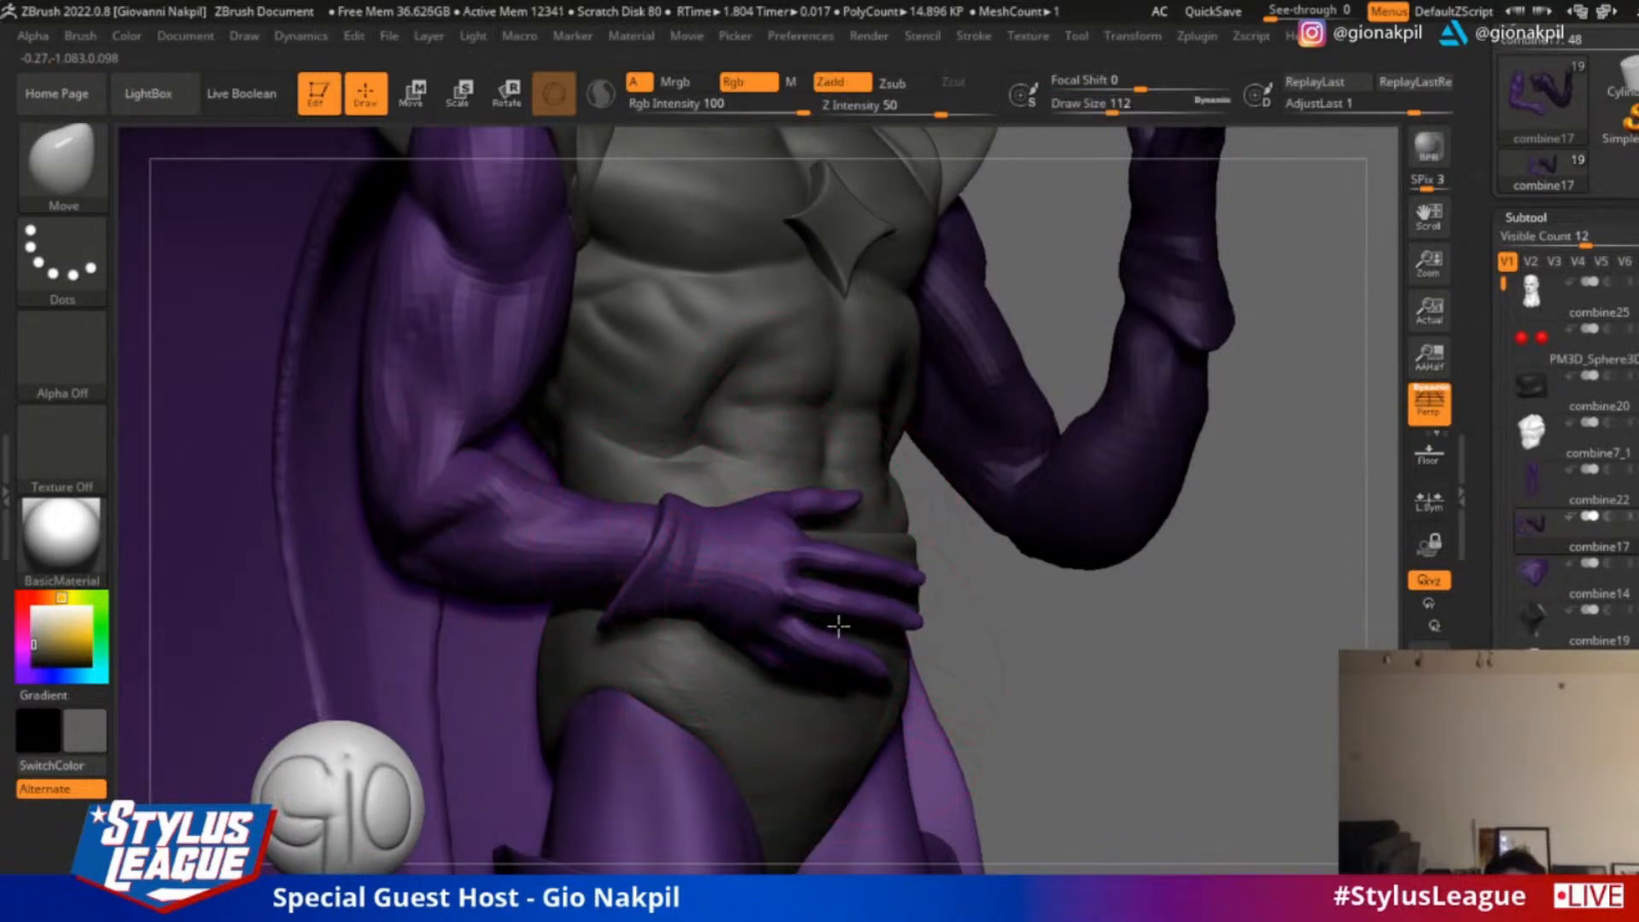
key(s)
drag(794, 590, 773, 591)
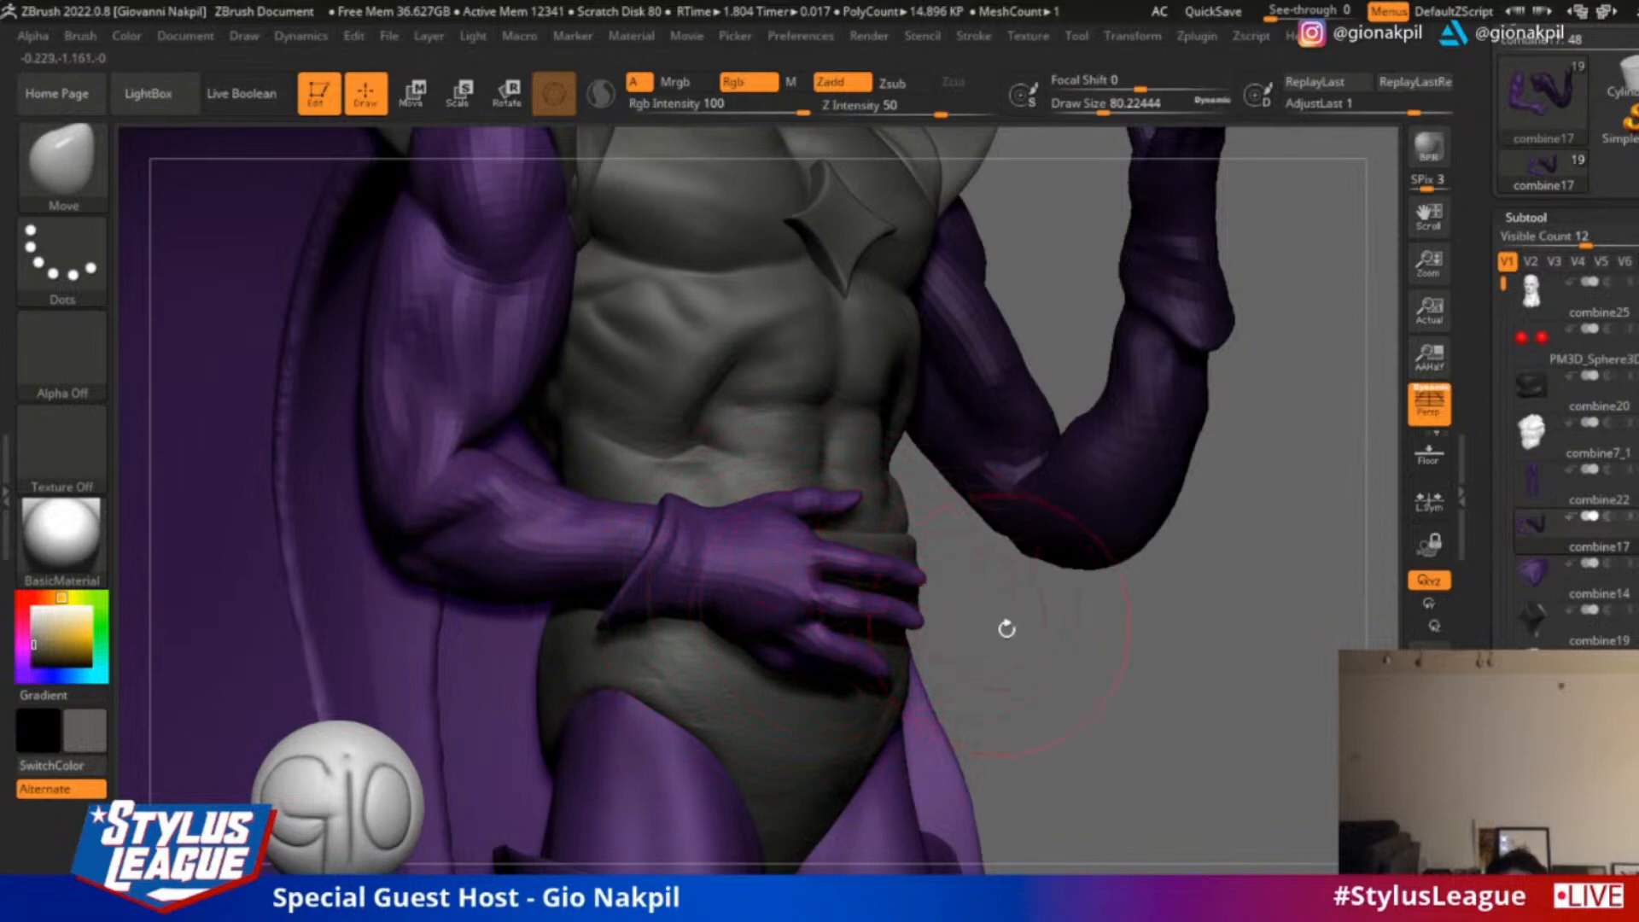
Place the rotation gizmo at the glove's wrist, keep the forearm masked, and rotate the hand at the waist downward
drag(1006, 629, 1050, 628)
click(508, 95)
ctrl+drag(735, 533, 697, 539)
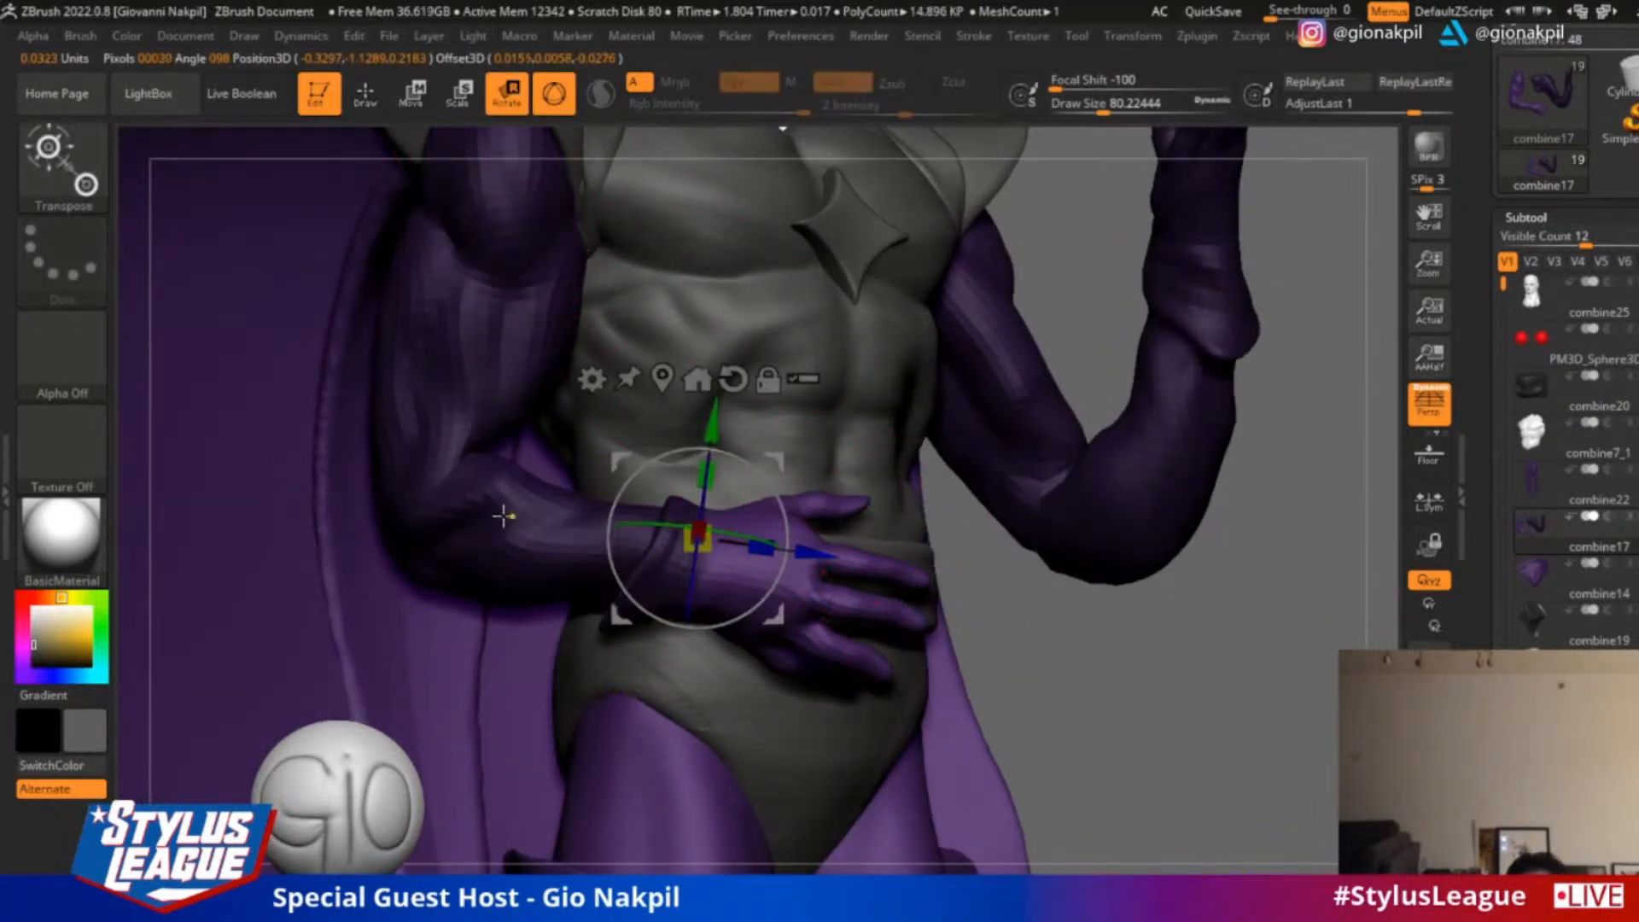
drag(783, 506, 795, 529)
alt+drag(1027, 610, 1082, 688)
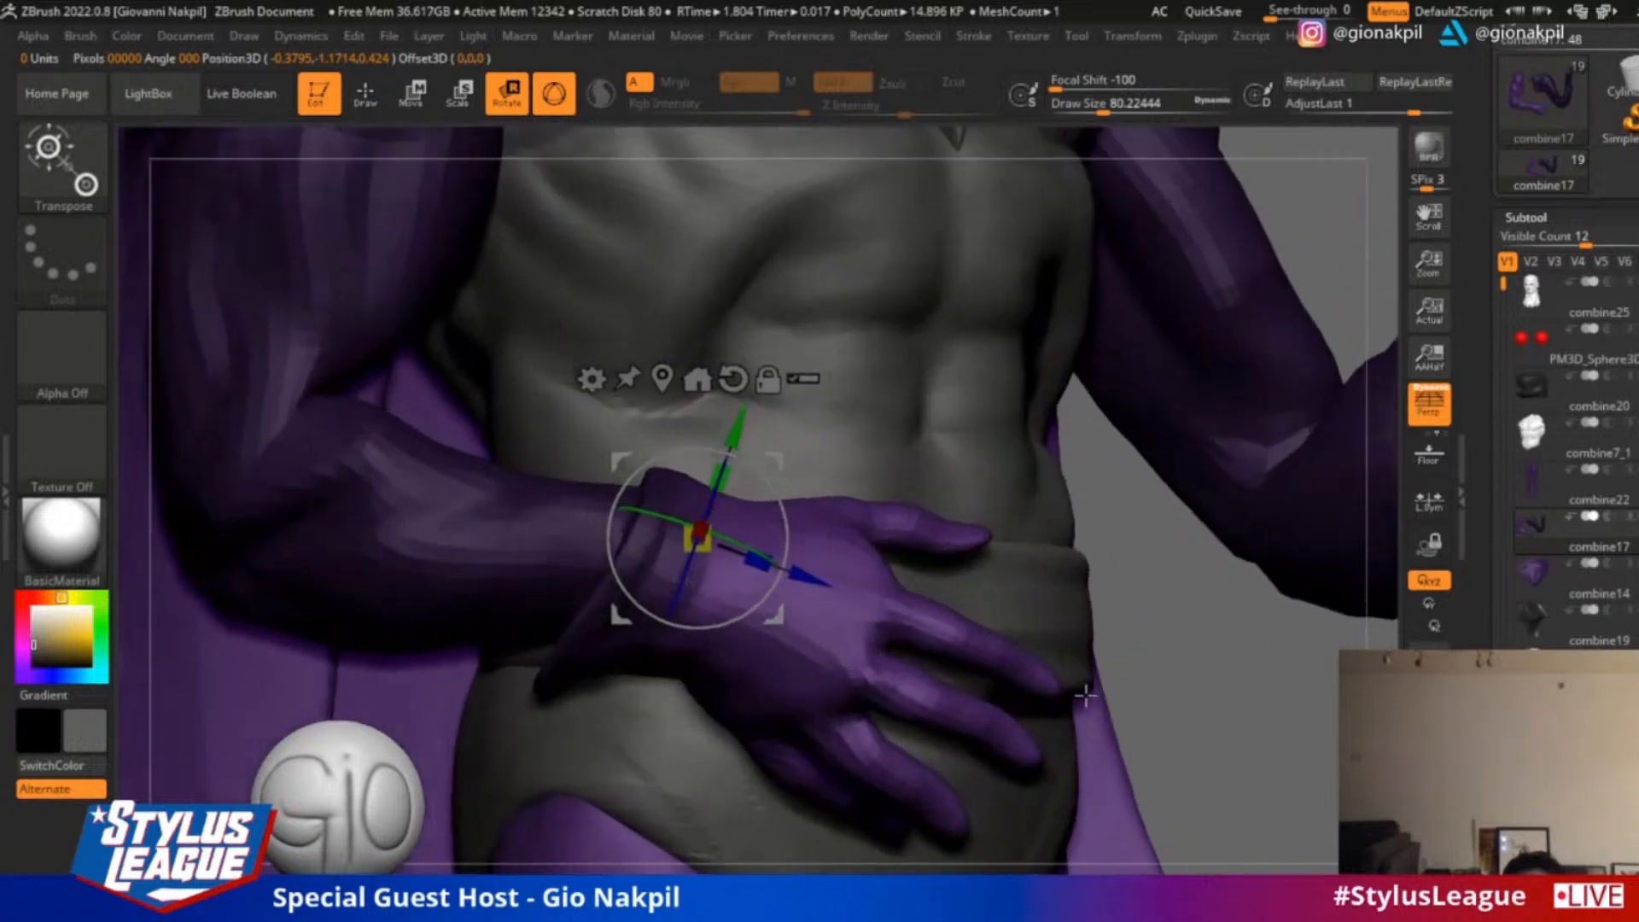
Rotate the gloved hand about the wrist from the side so its fingers follow the belt more closely
drag(1229, 681, 1182, 688)
drag(1504, 341, 1504, 604)
click(1633, 582)
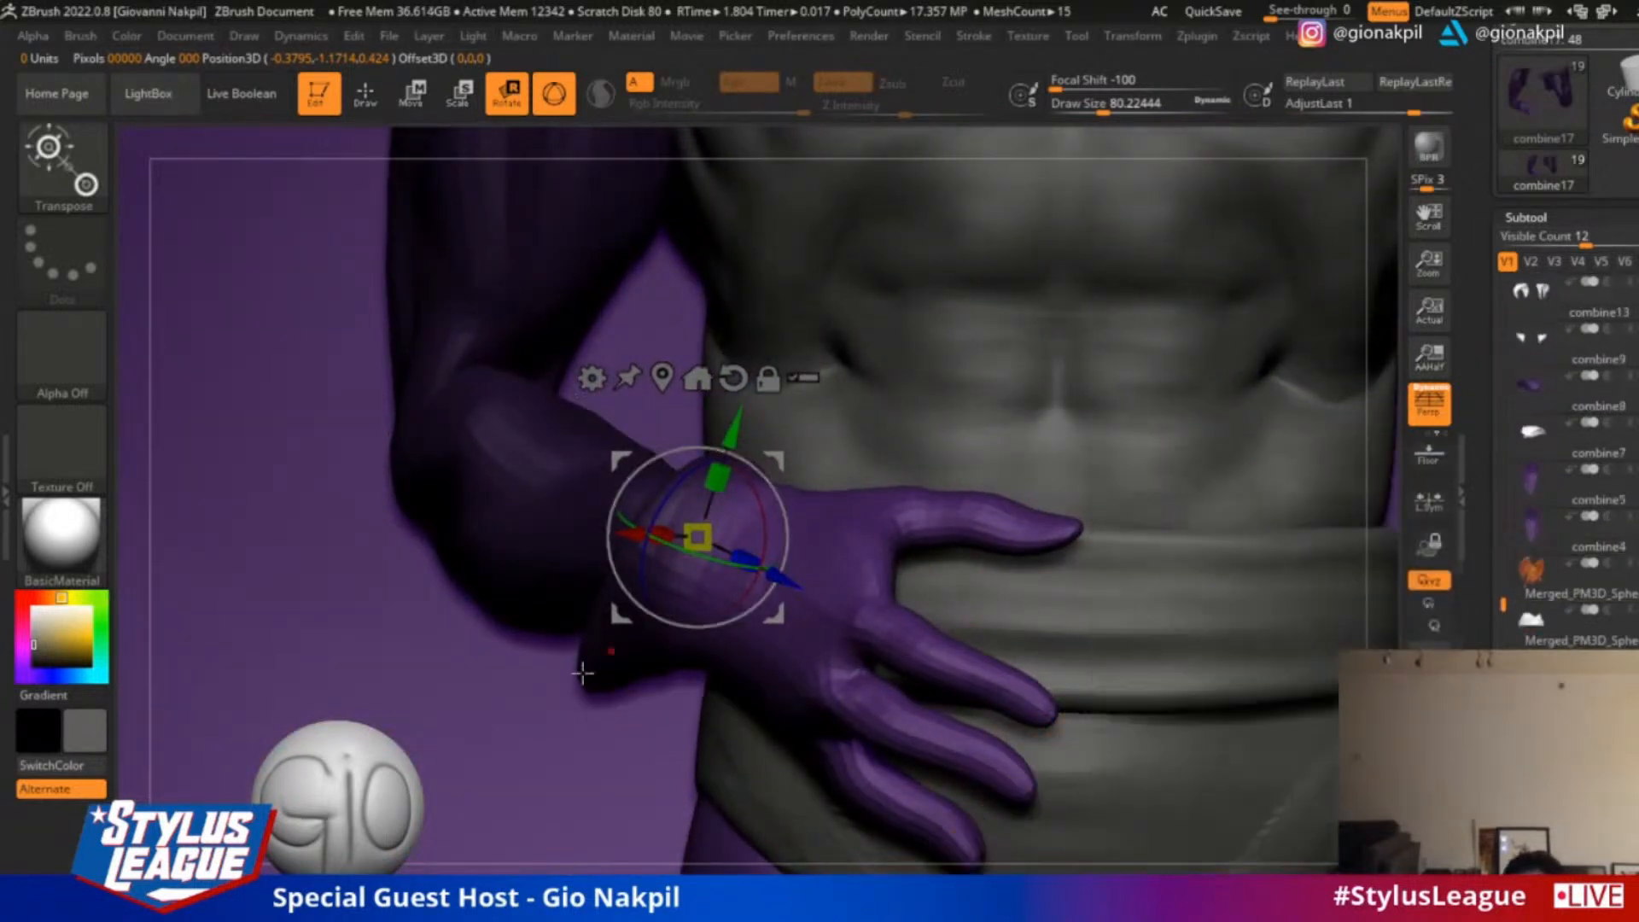
drag(575, 865, 542, 858)
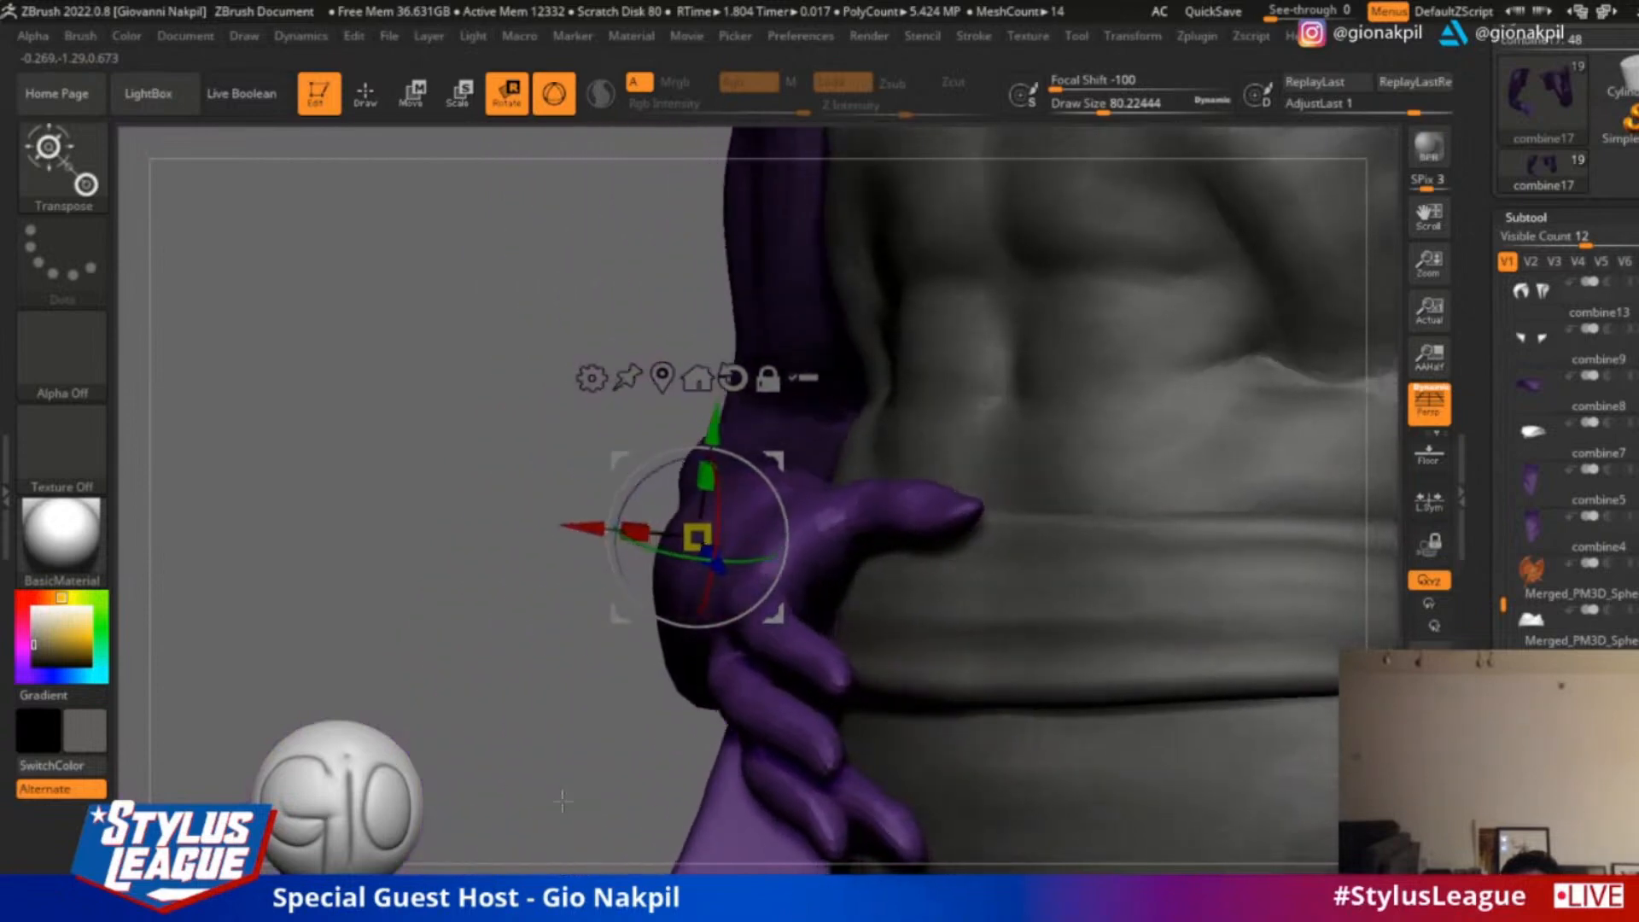
drag(768, 560, 815, 573)
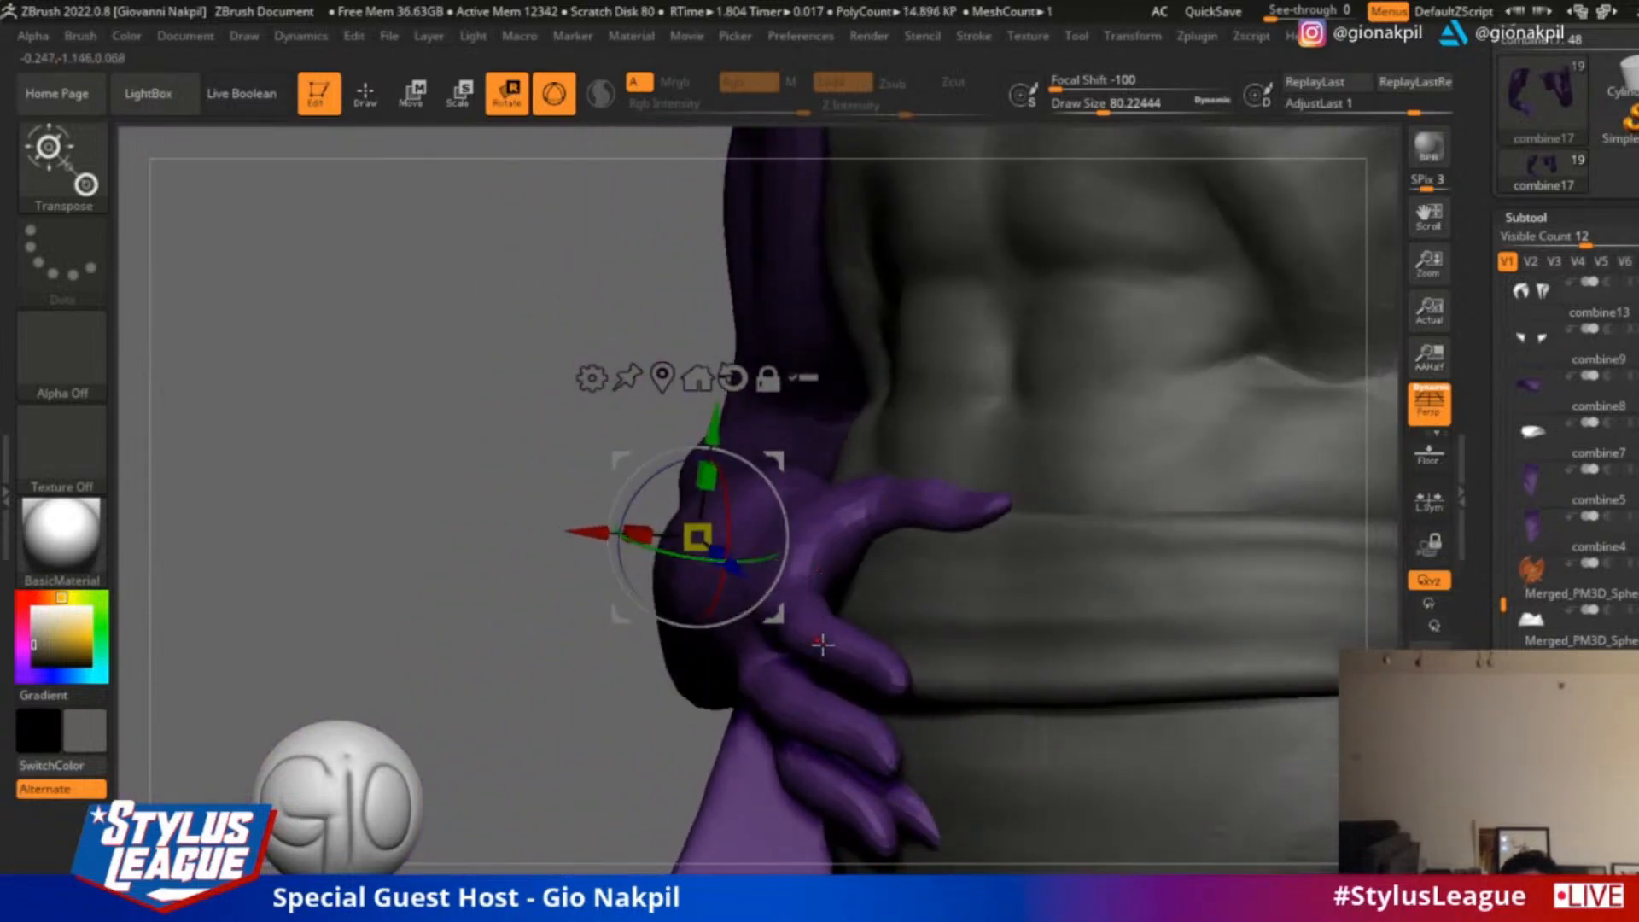
drag(548, 694, 642, 674)
Adjust the glove around the knuckles and back of the hand with the transform gizmo, and return to draw mode
mouse_move(884, 596)
ctrl+mouse_down()
mouse_move(918, 614)
mouse_move(906, 630)
mouse_move(897, 619)
ctrl+mouse_up()
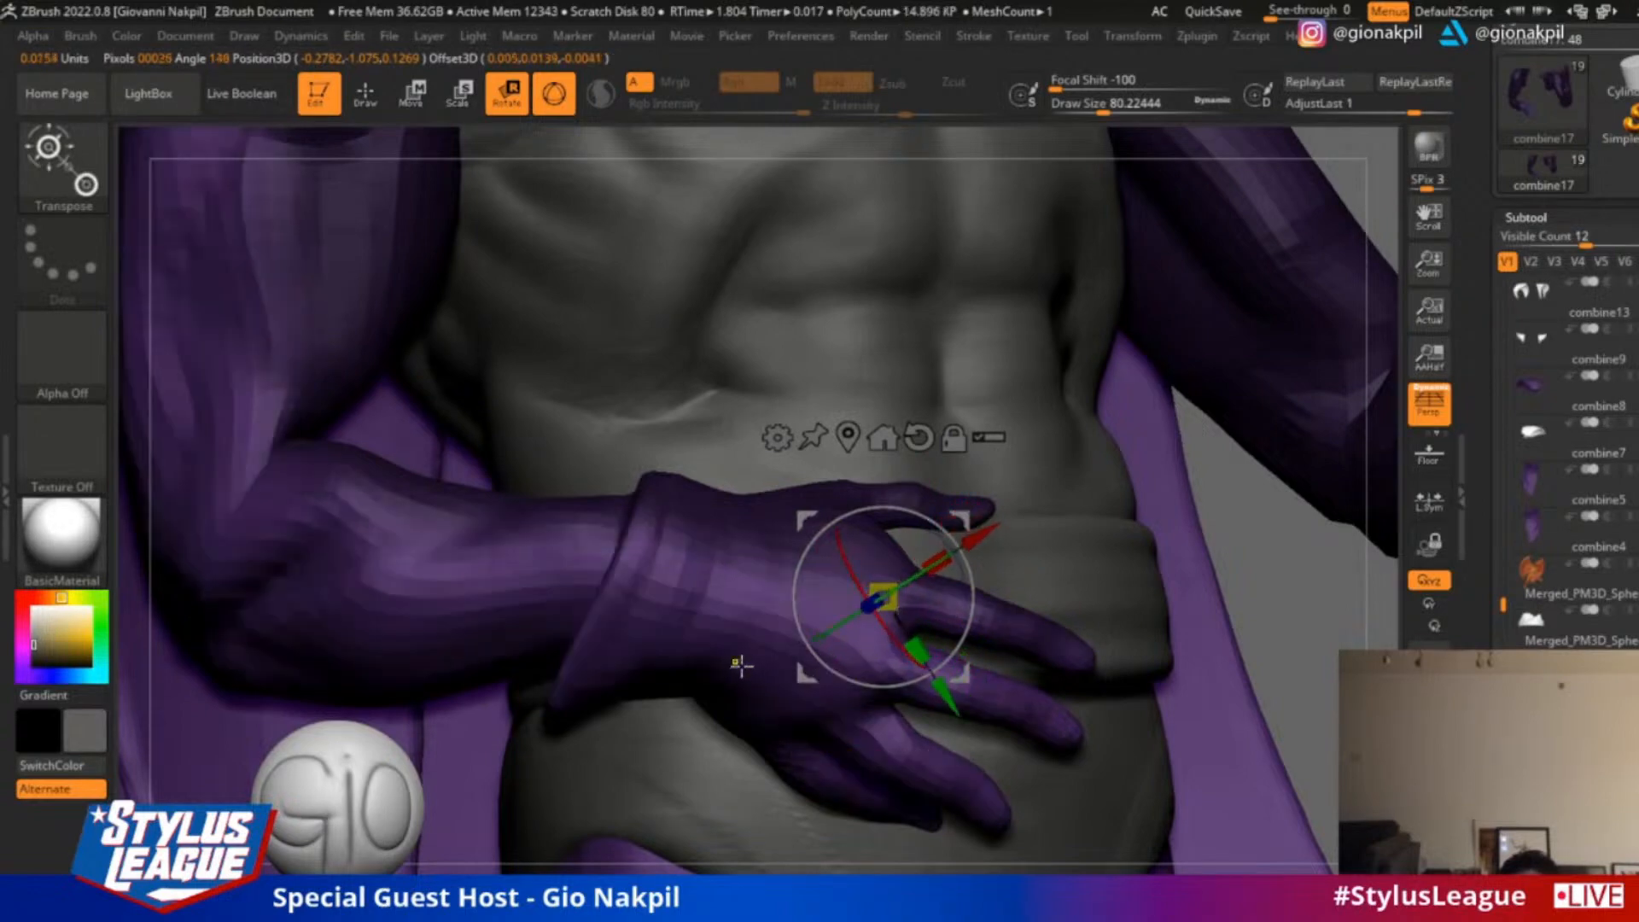
ctrl+drag(744, 665, 878, 748)
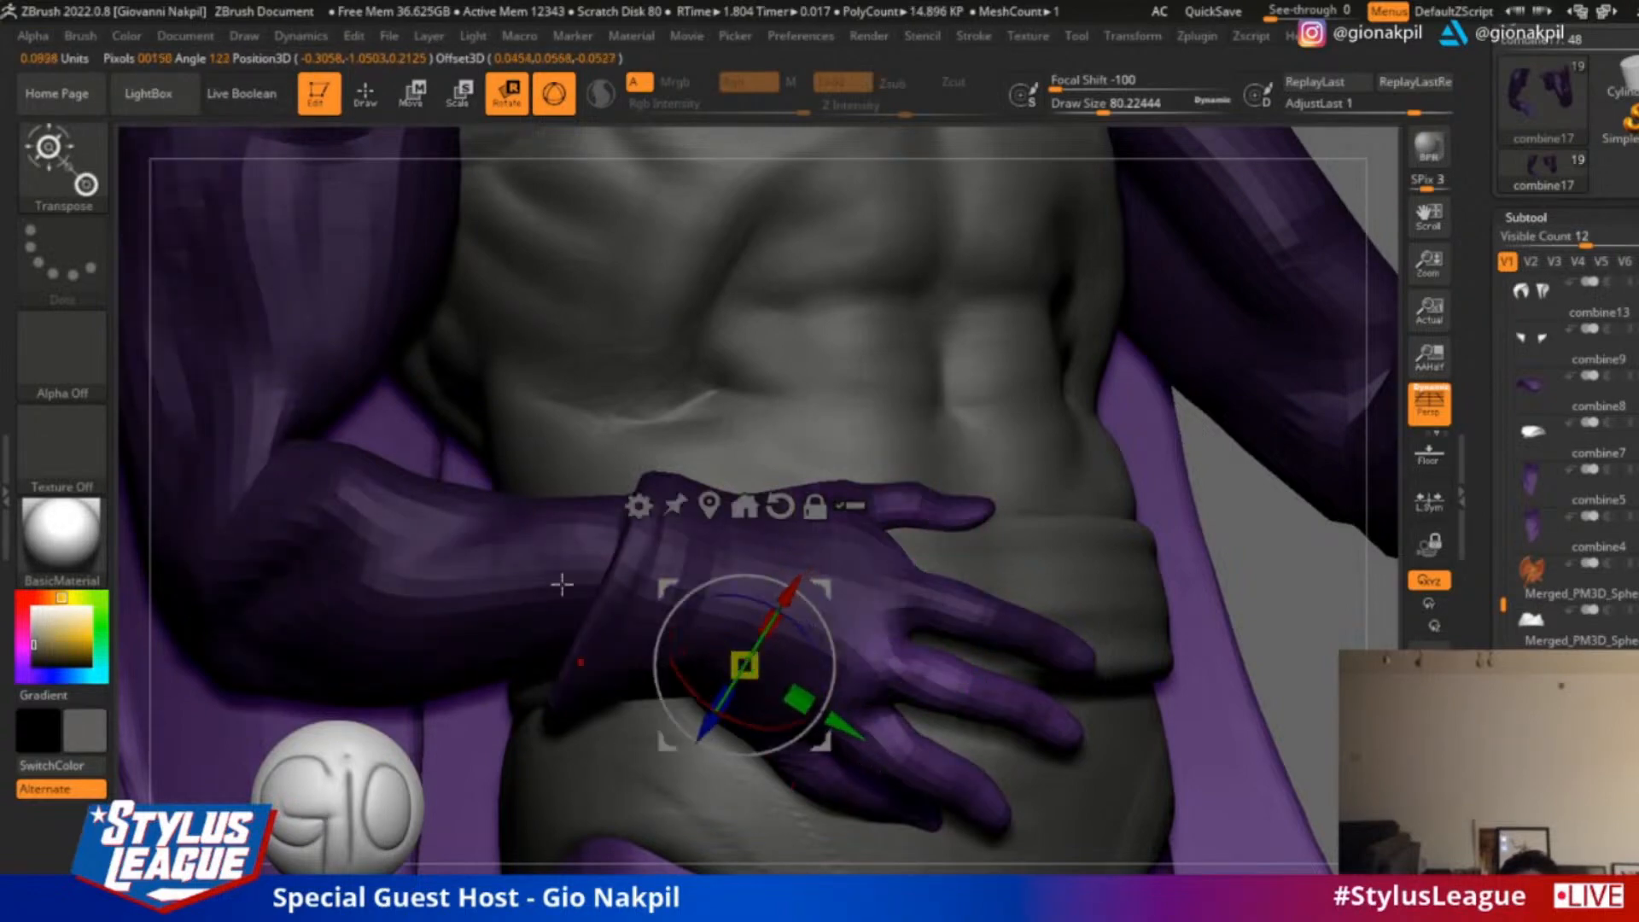
key(q)
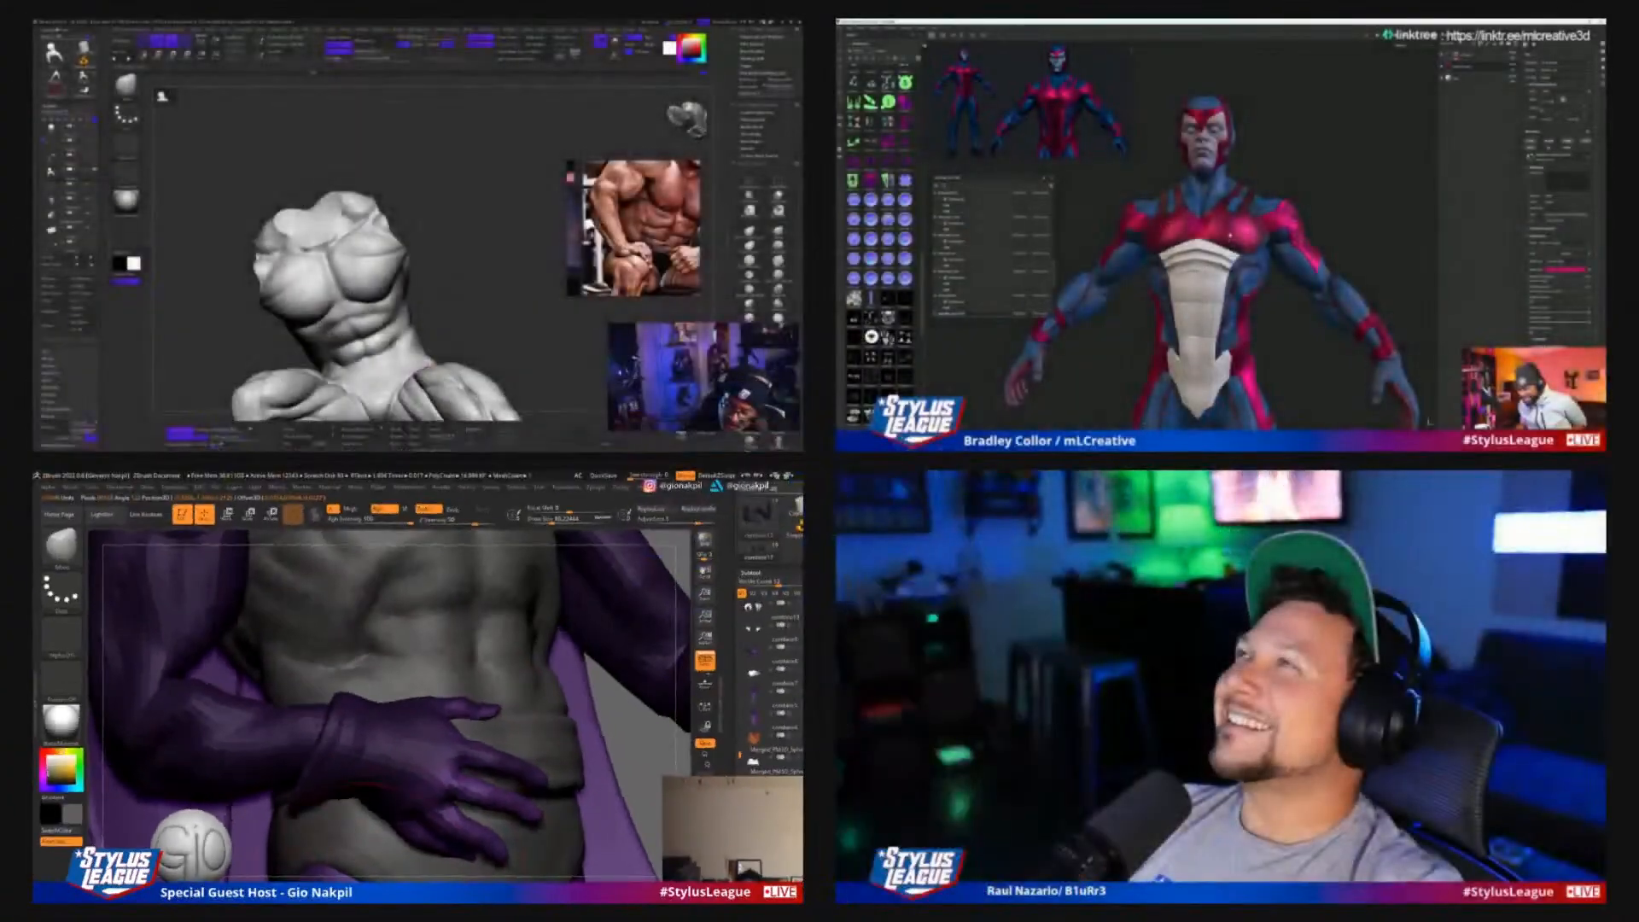
Isolate the arms, sculpt the palm side of the gloved hand with a smaller brush, and show the full figure again
mouse_move(597, 749)
ctrl+mouse_down()
mouse_move(617, 773)
mouse_move(534, 775)
ctrl+mouse_up()
key(s)
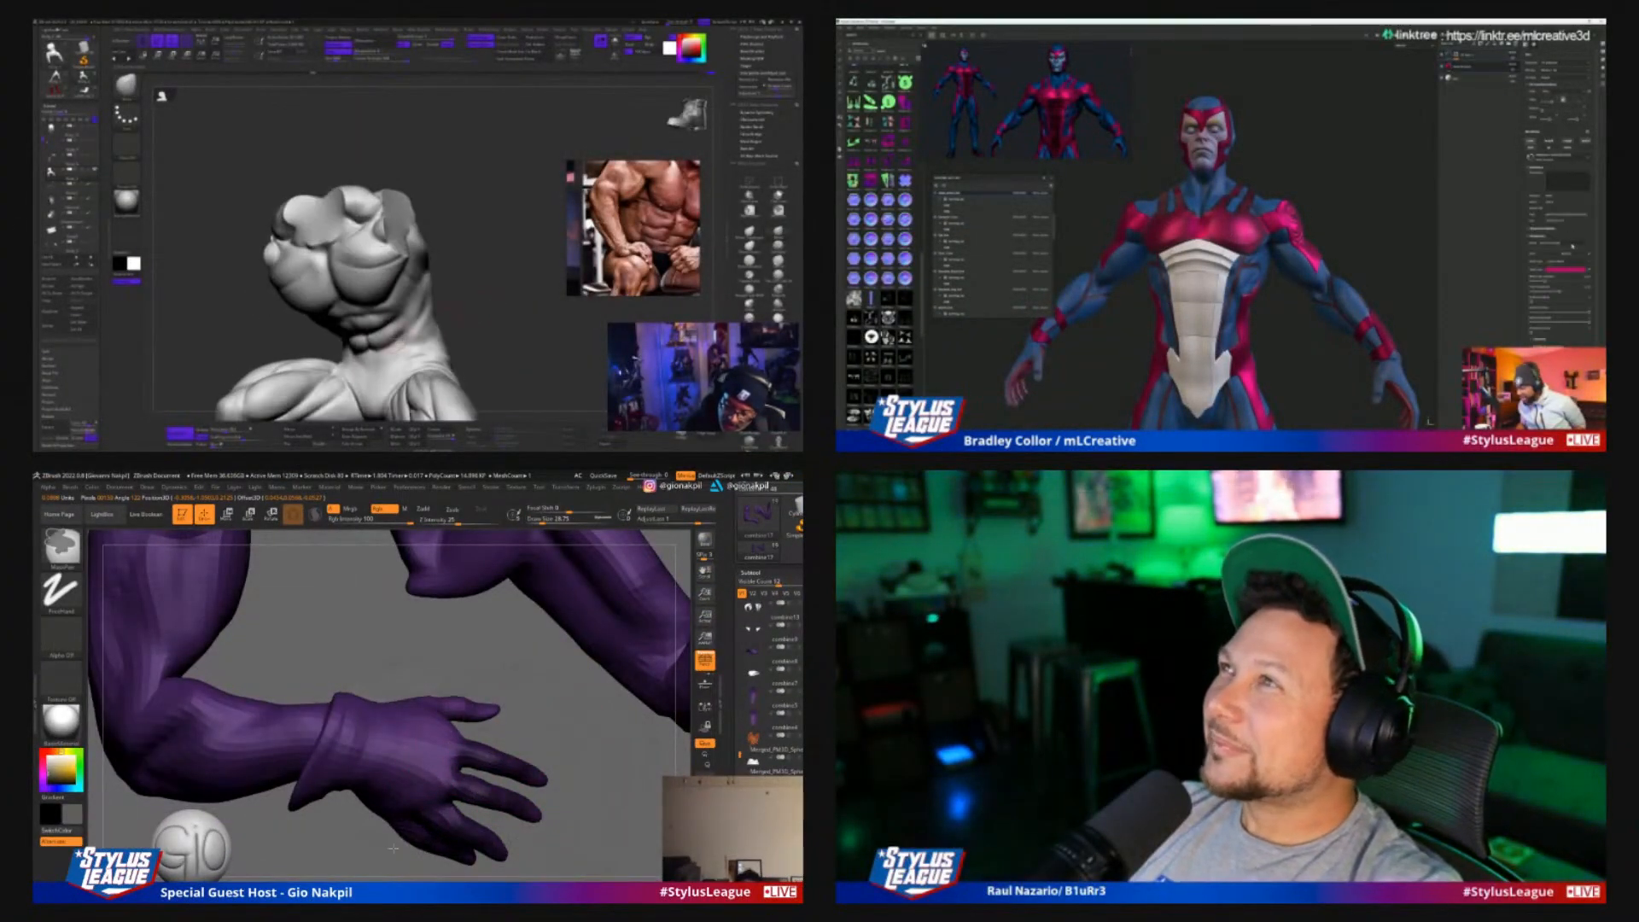
drag(589, 631, 295, 580)
ctrl+click(478, 775)
ctrl+drag(478, 775, 532, 841)
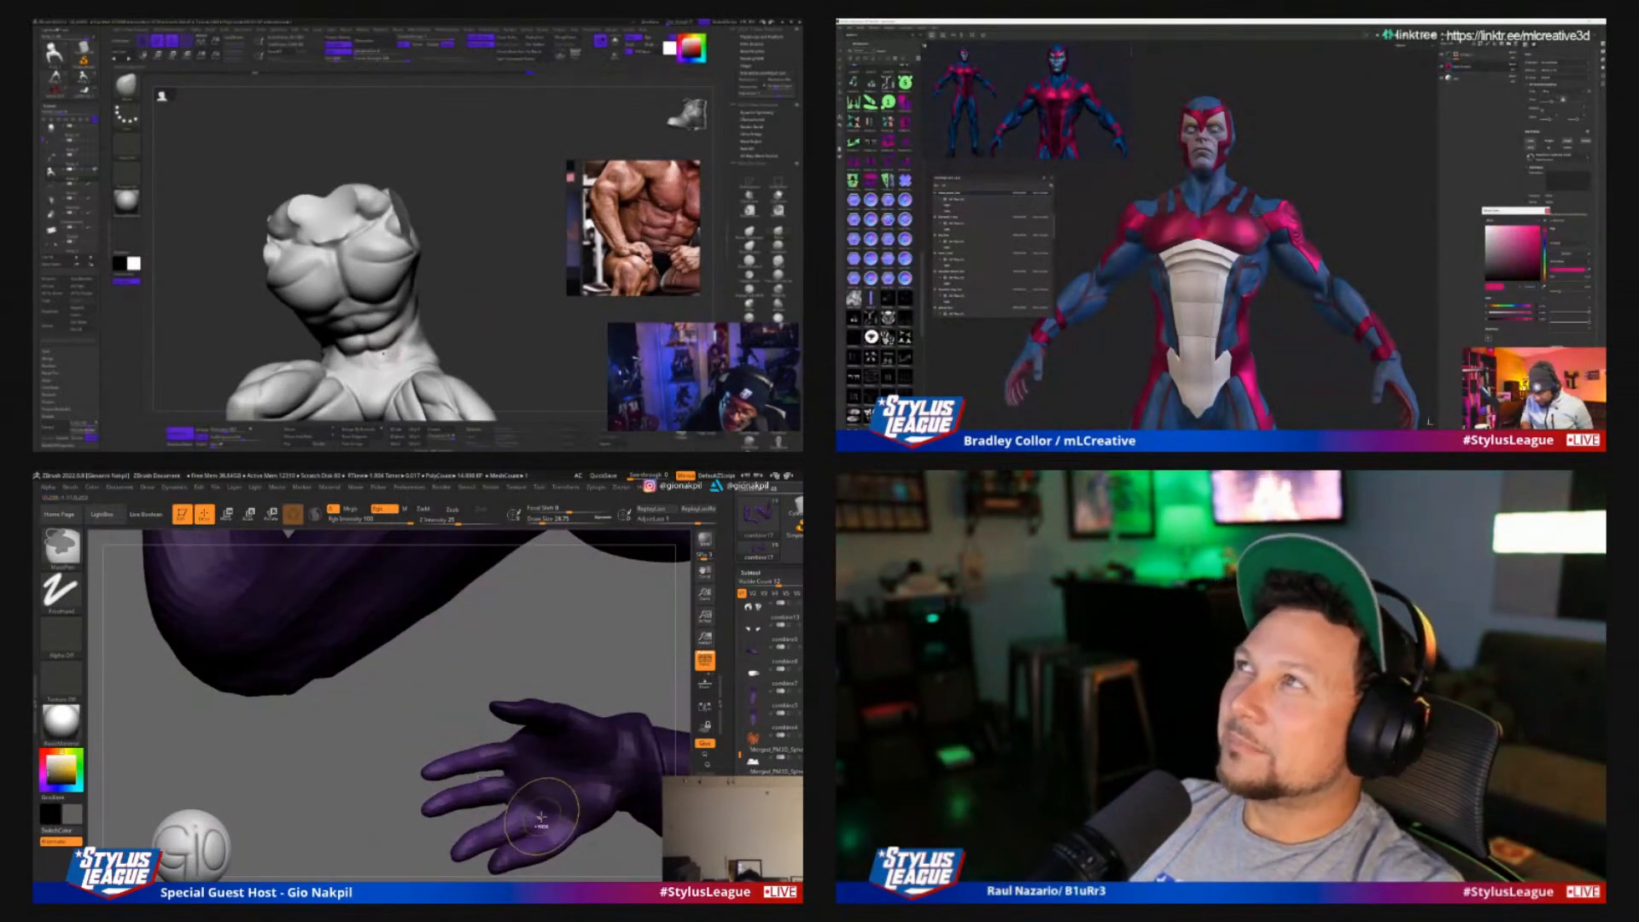
mouse_move(370, 775)
mouse_down()
mouse_move(636, 768)
mouse_move(627, 751)
mouse_move(603, 772)
mouse_up()
click(561, 747)
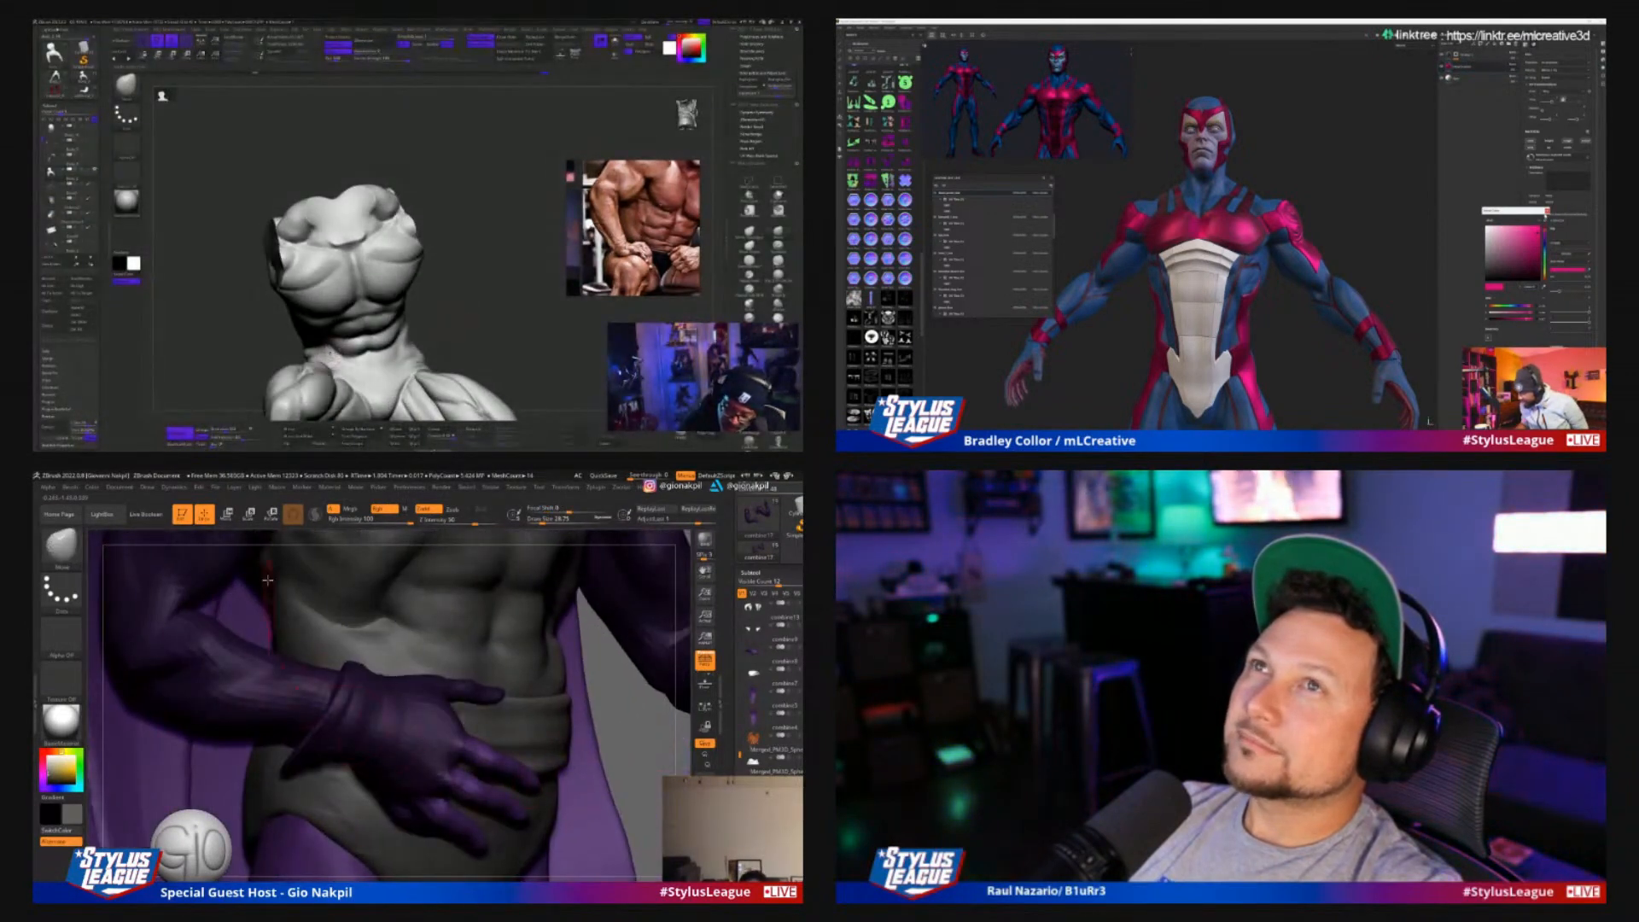
Move the transform gizmo to the knuckles and rotate the glove's fingers toward the belt
click(272, 514)
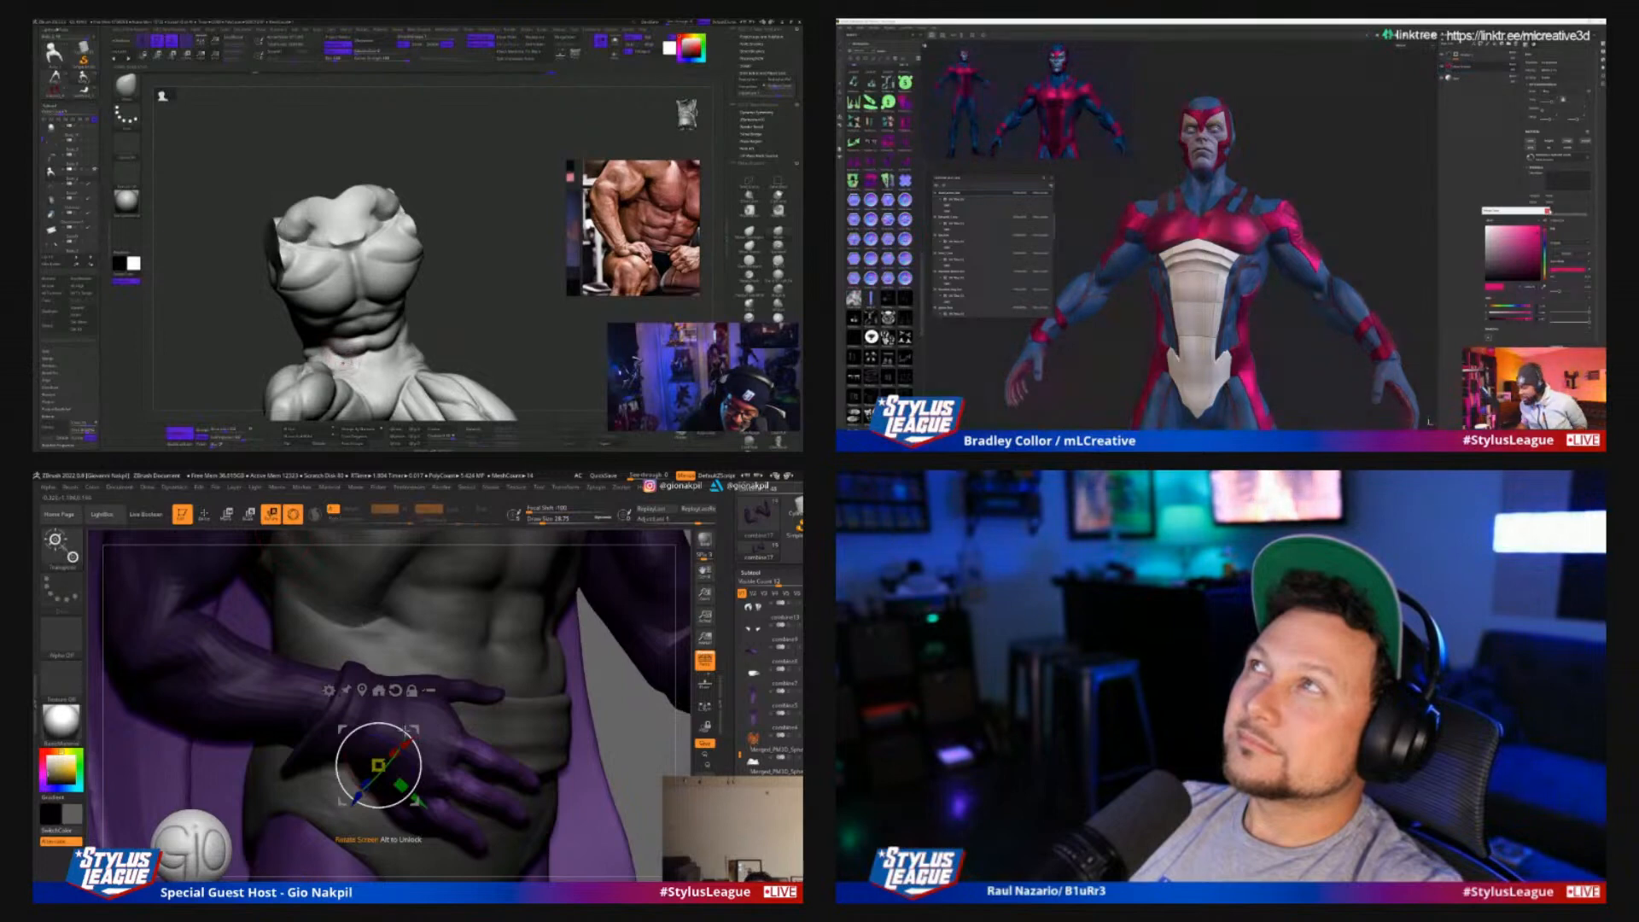
click(1548, 211)
click(361, 690)
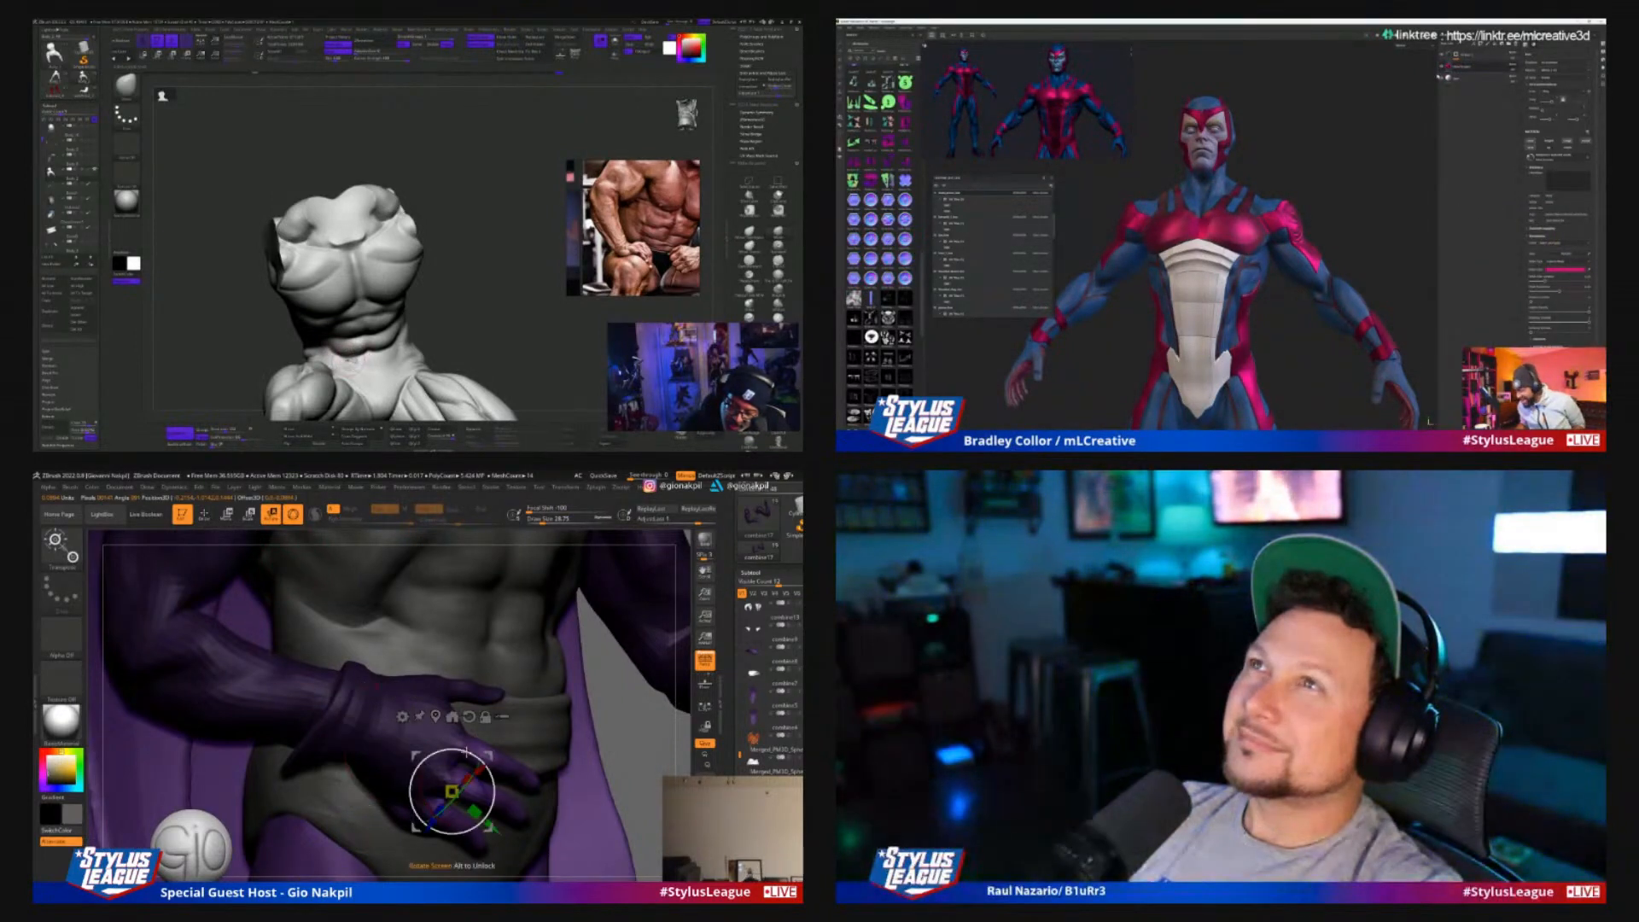
drag(465, 752, 488, 755)
click(1456, 55)
click(1486, 67)
drag(666, 732, 568, 727)
ctrl+drag(282, 709, 307, 734)
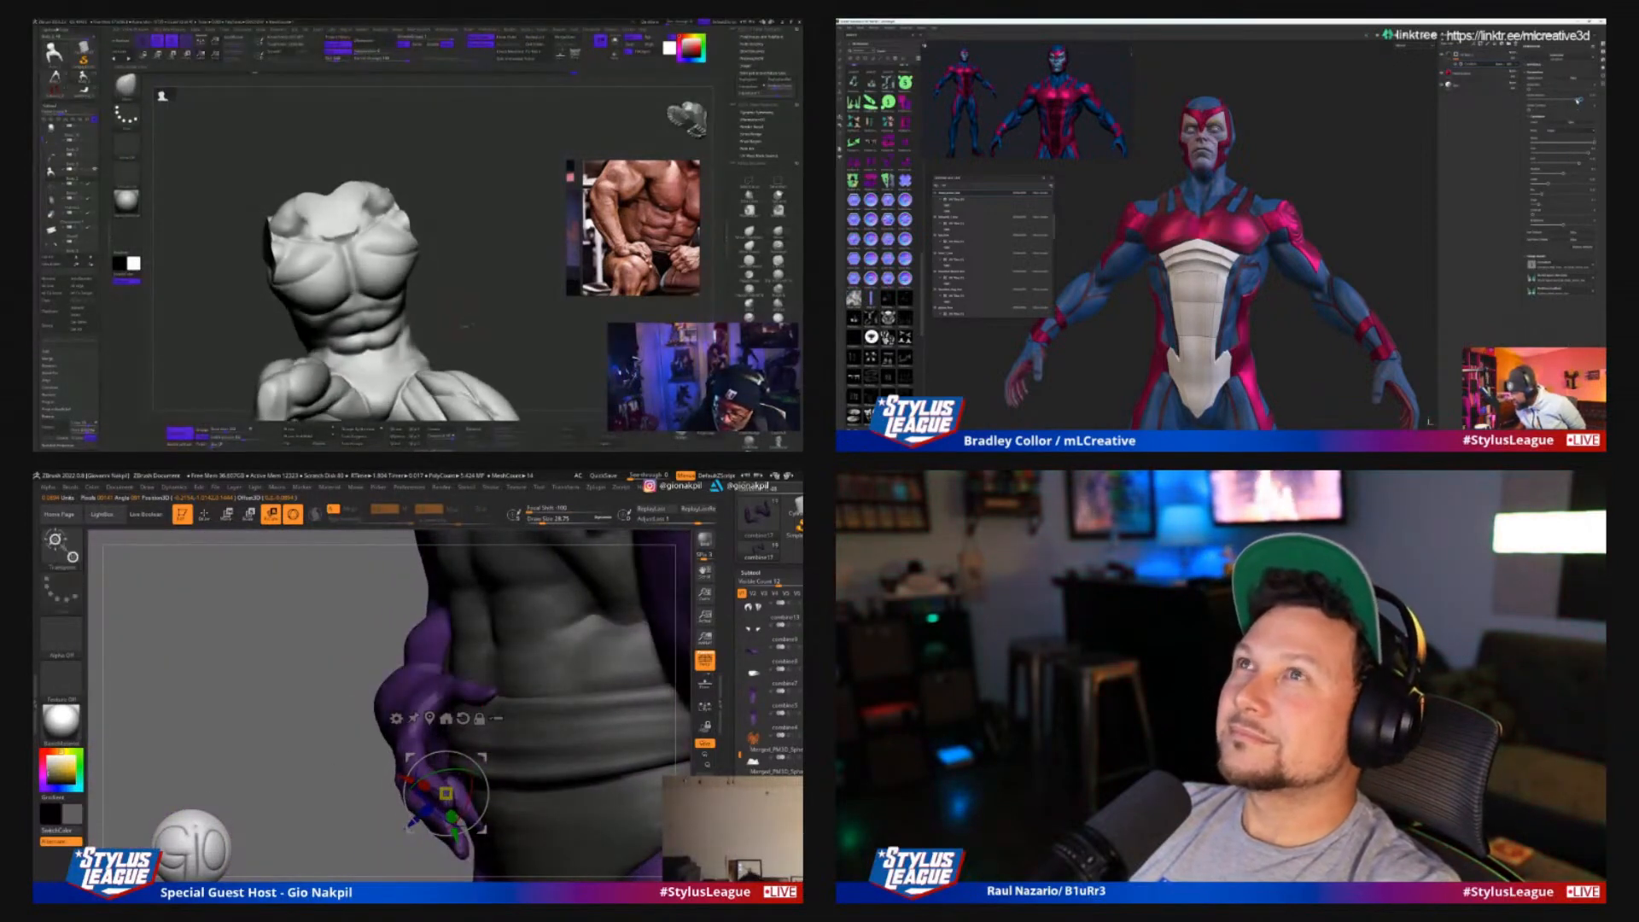
Push the glove's fingers inward against the hip from the side with the Move Topological brush, adjusting the draw size
key(q)
key(s)
mouse_move(428, 775)
mouse_down()
mouse_move(445, 794)
mouse_move(475, 784)
mouse_up()
key(s)
click(461, 784)
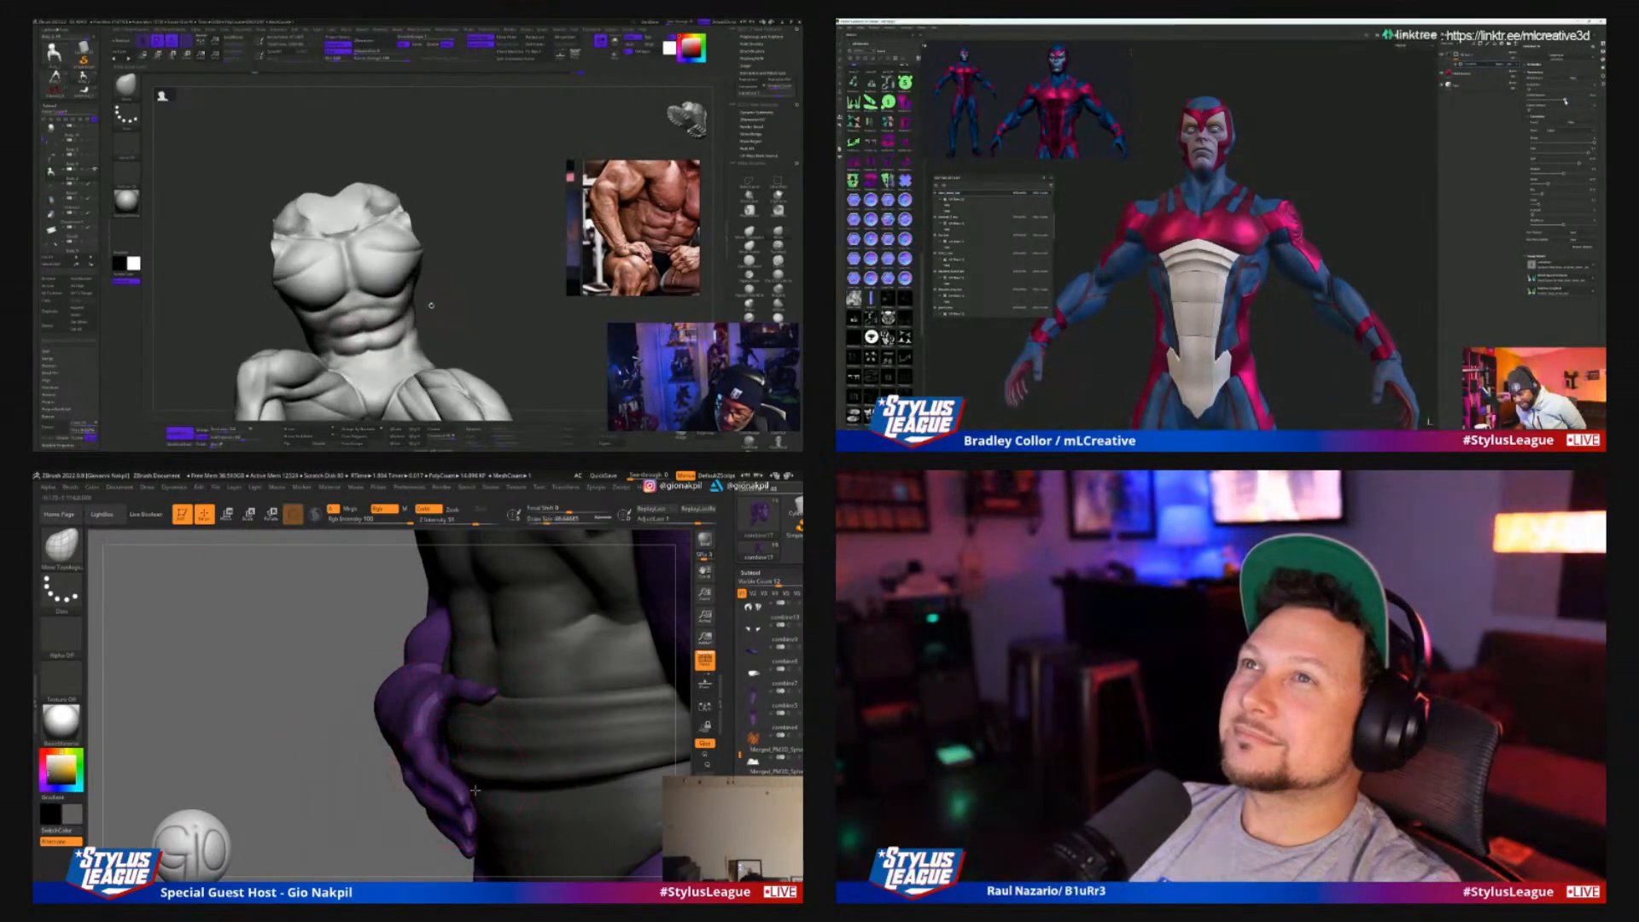
key(s)
click(476, 836)
mouse_move(455, 841)
mouse_down()
mouse_move(449, 804)
mouse_move(428, 822)
mouse_move(506, 790)
mouse_move(472, 812)
mouse_up()
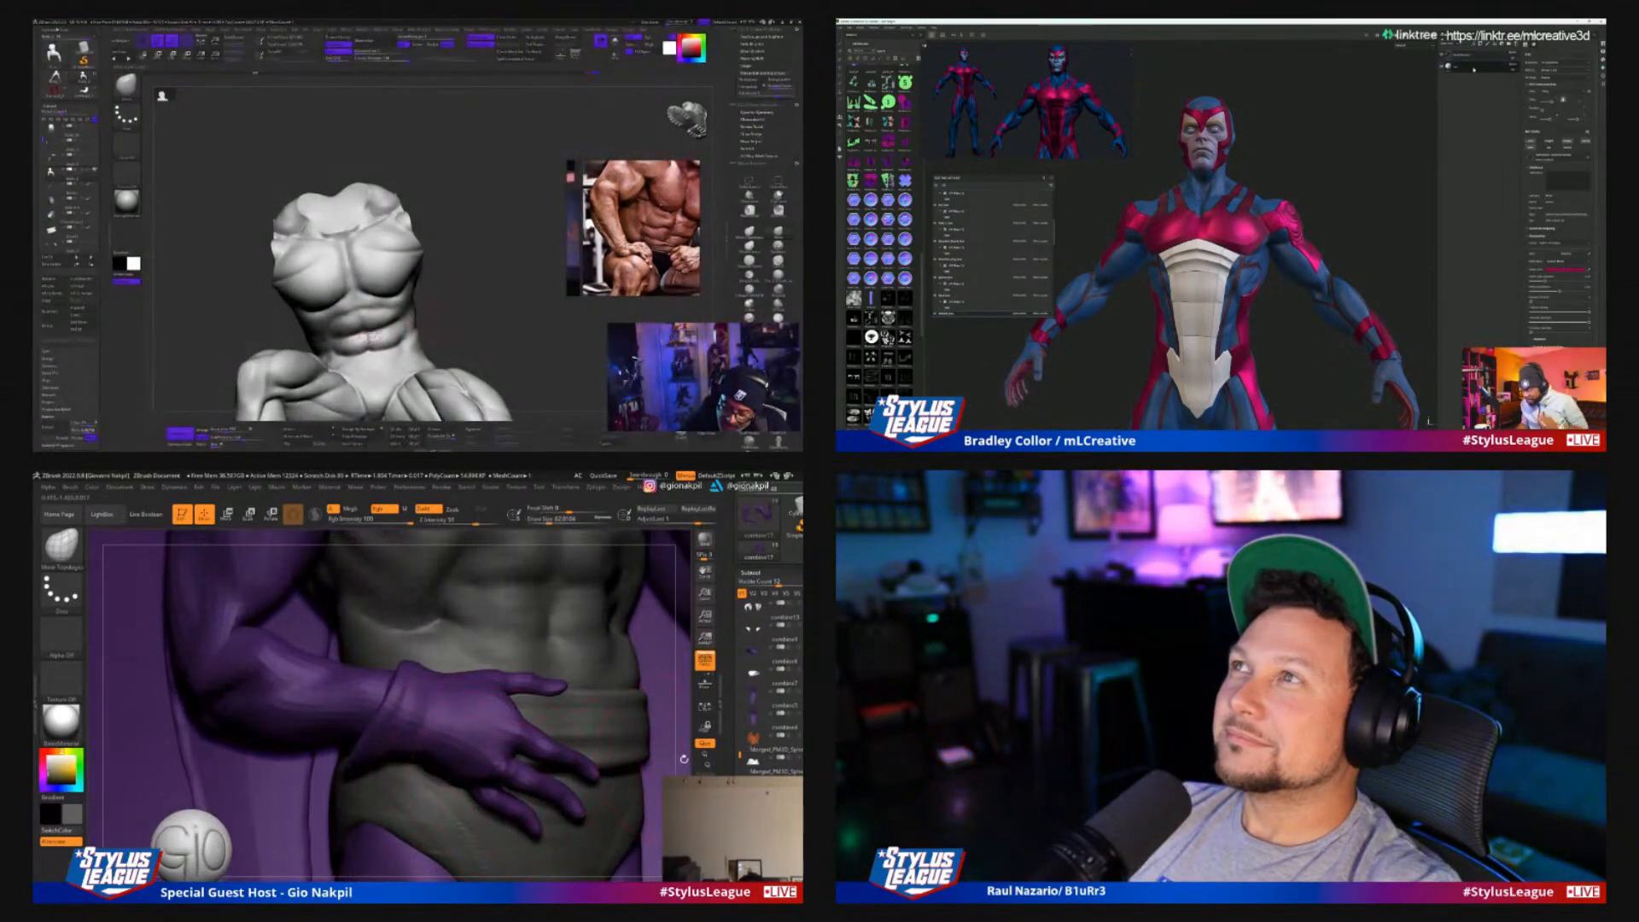
Adjust the back of the gloved hand and its thumb from the side with the Move Topological brush
mouse_move(684, 759)
mouse_down()
mouse_move(525, 773)
mouse_move(489, 748)
mouse_up()
key(s)
drag(384, 760, 418, 758)
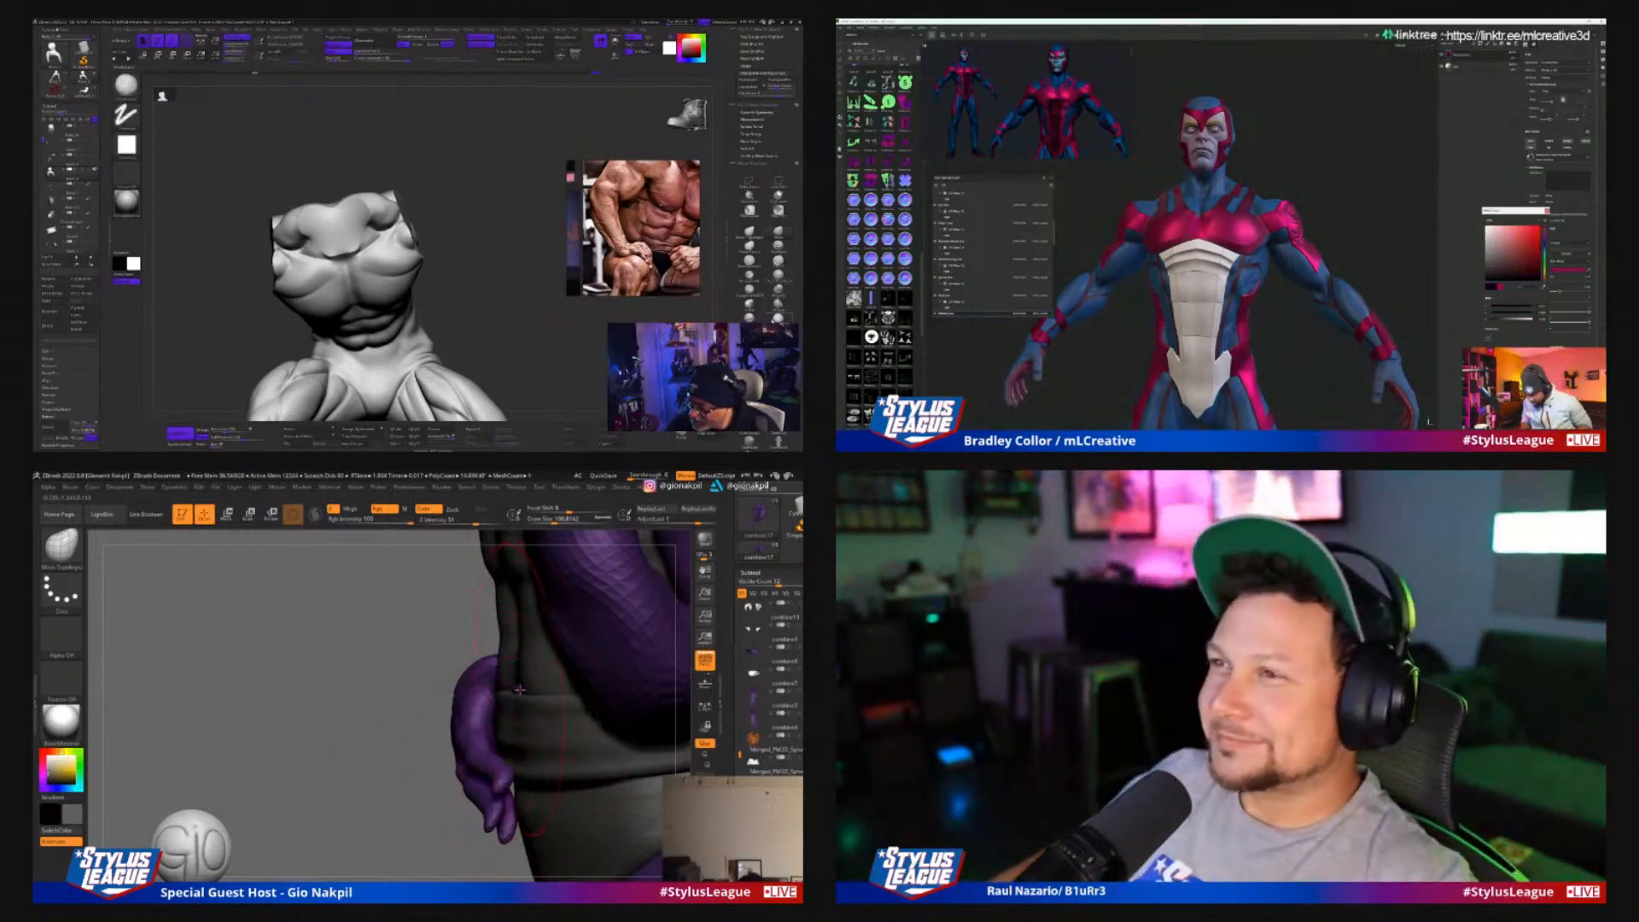
key(s)
drag(520, 690, 502, 690)
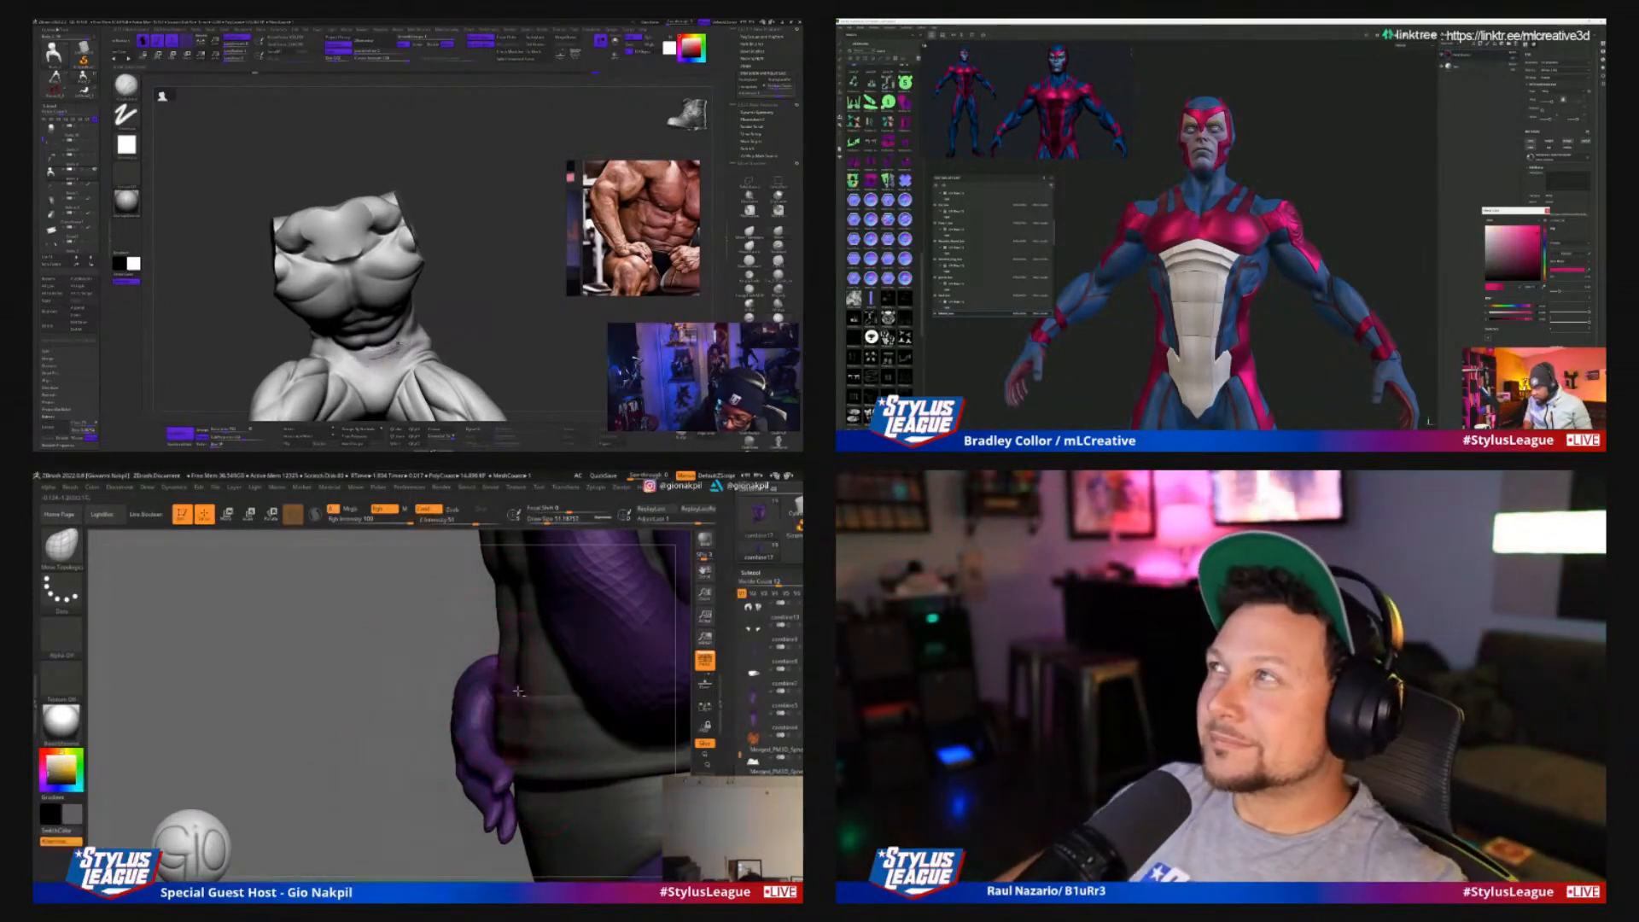
Nudge the glove's lower fingers closer to the belt with a resized Move Topological brush
key(s)
drag(516, 779, 510, 778)
drag(501, 782, 509, 790)
key(s)
mouse_move(510, 807)
mouse_down()
mouse_move(546, 778)
mouse_move(531, 785)
mouse_up()
drag(376, 803, 512, 790)
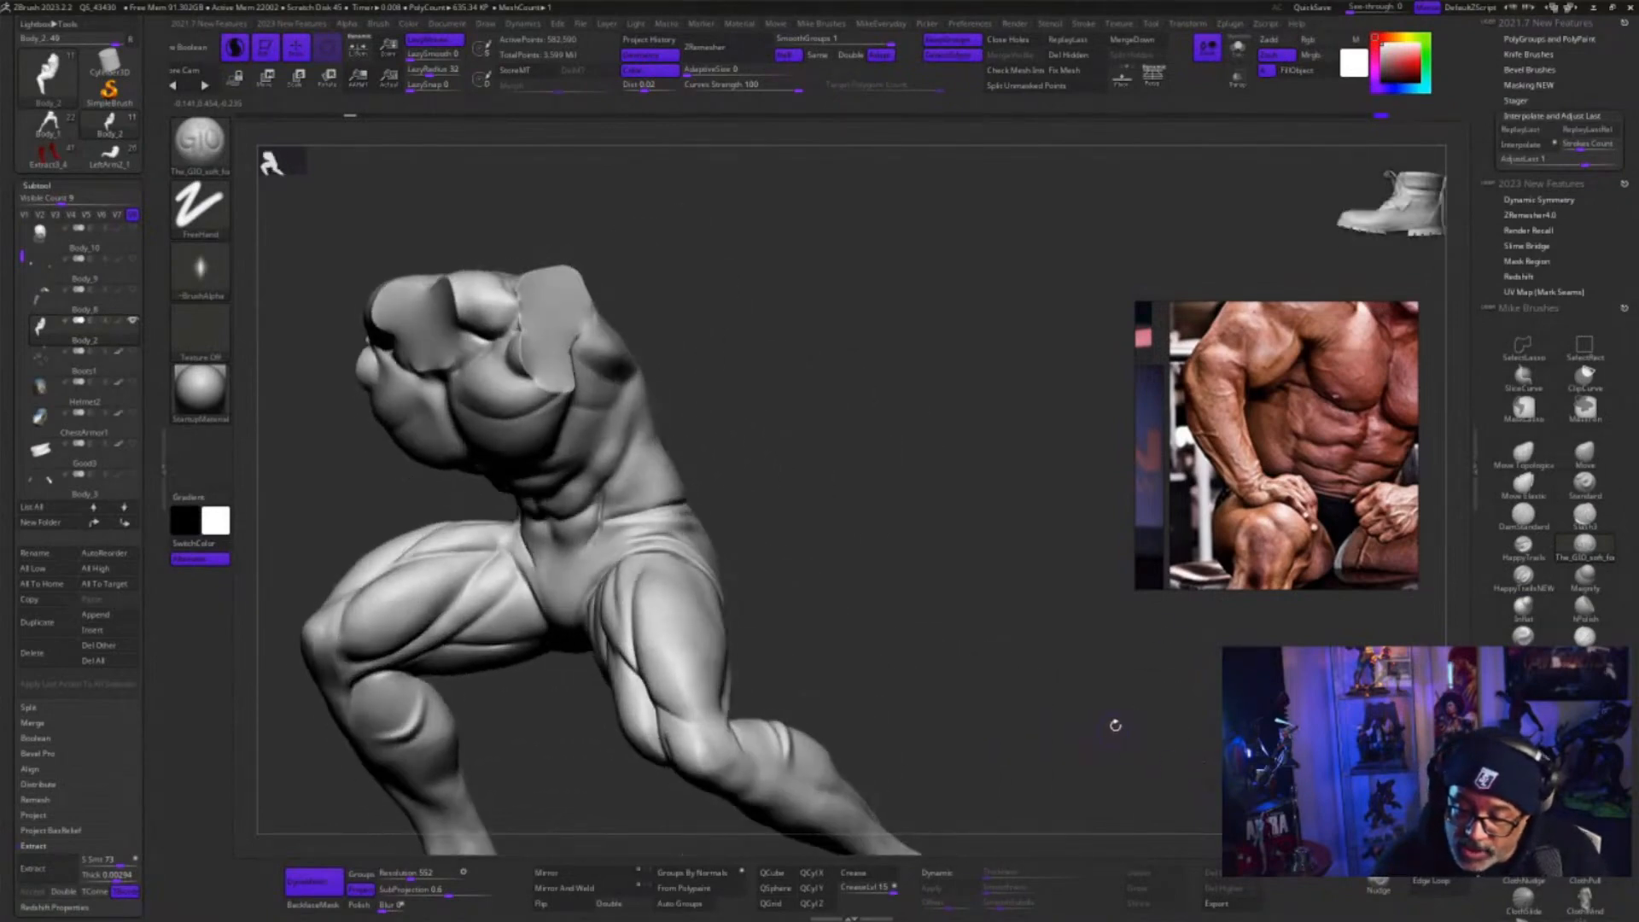
Set the GIO soft brush's Z Intensity to about 9 for working on the crouching muscular body
drag(1148, 730, 1119, 712)
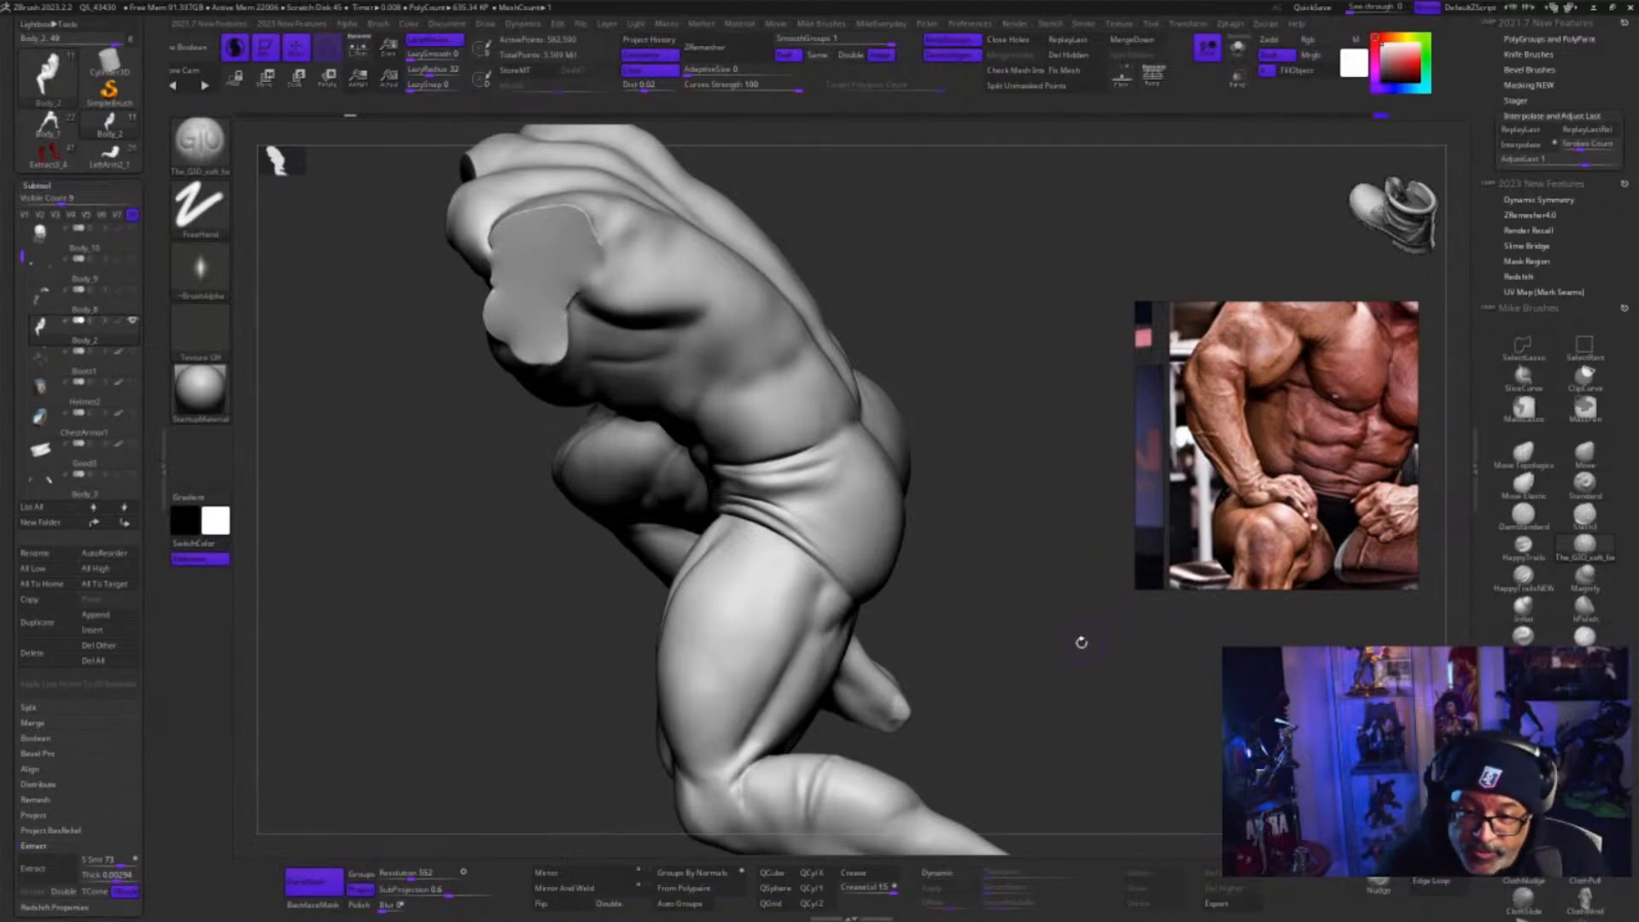
key(s)
drag(1075, 643, 1065, 663)
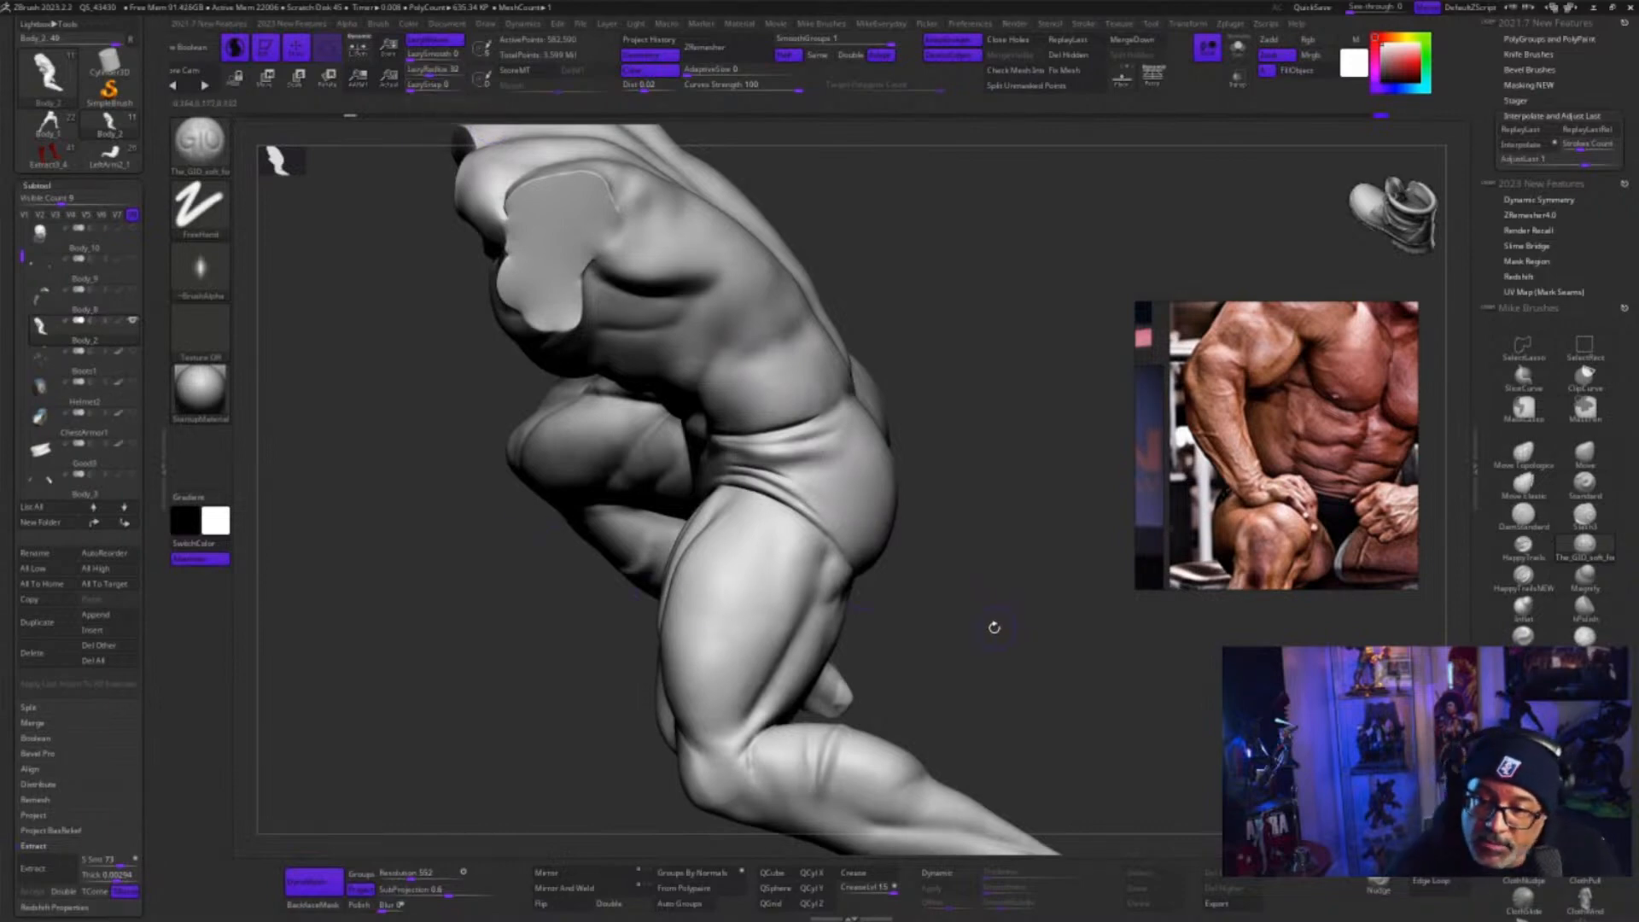
drag(994, 627, 904, 640)
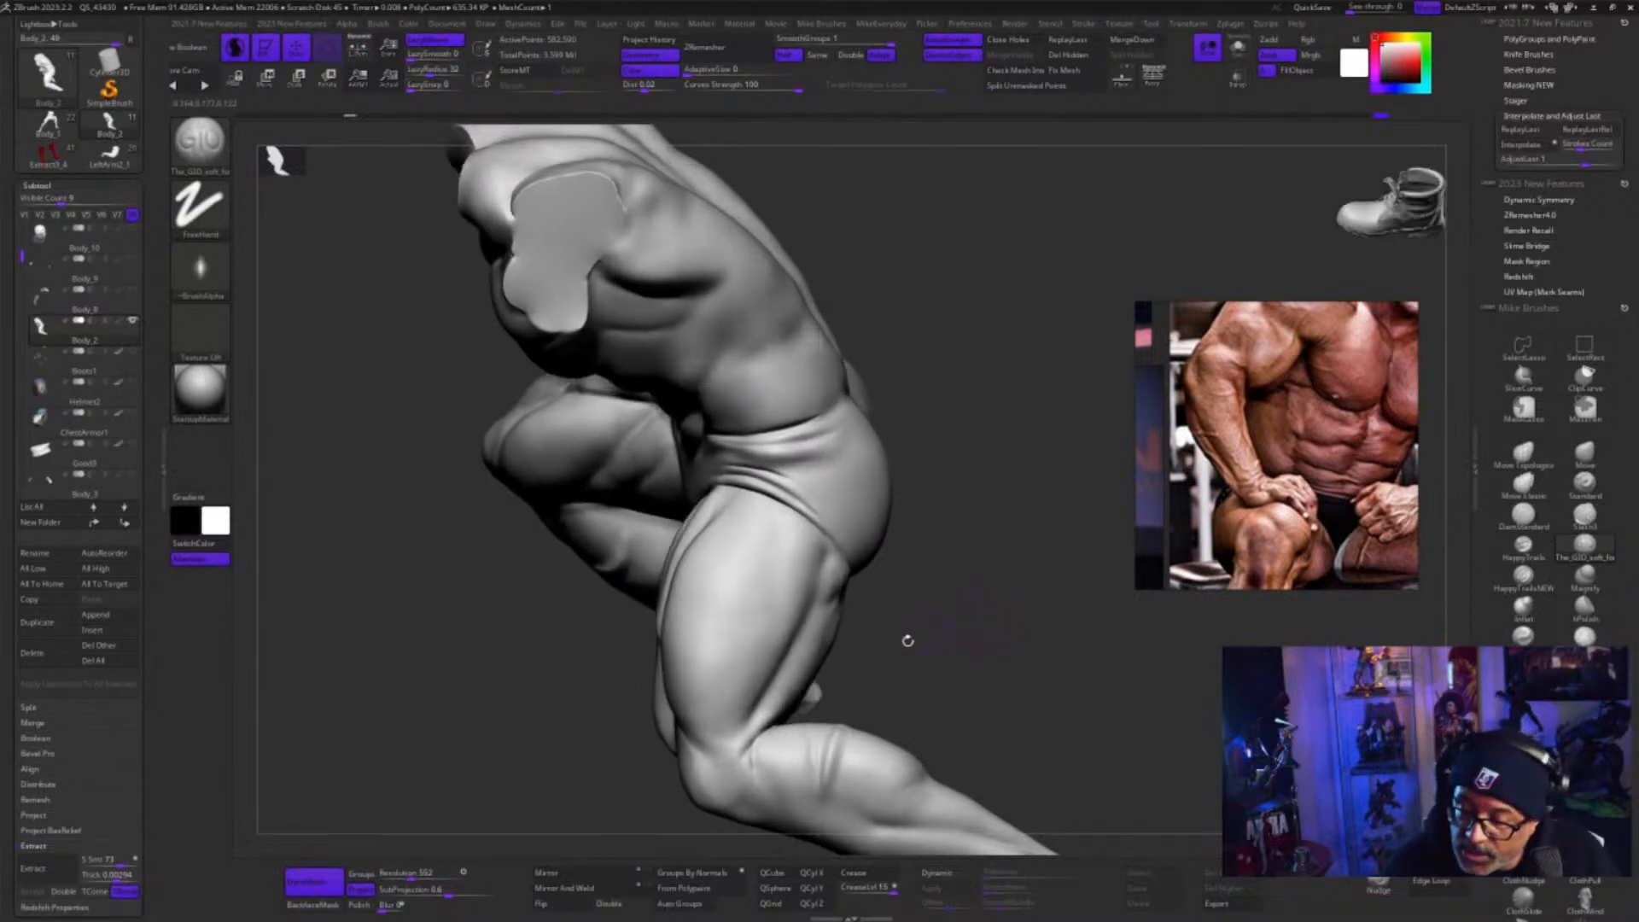
right_click(862, 628)
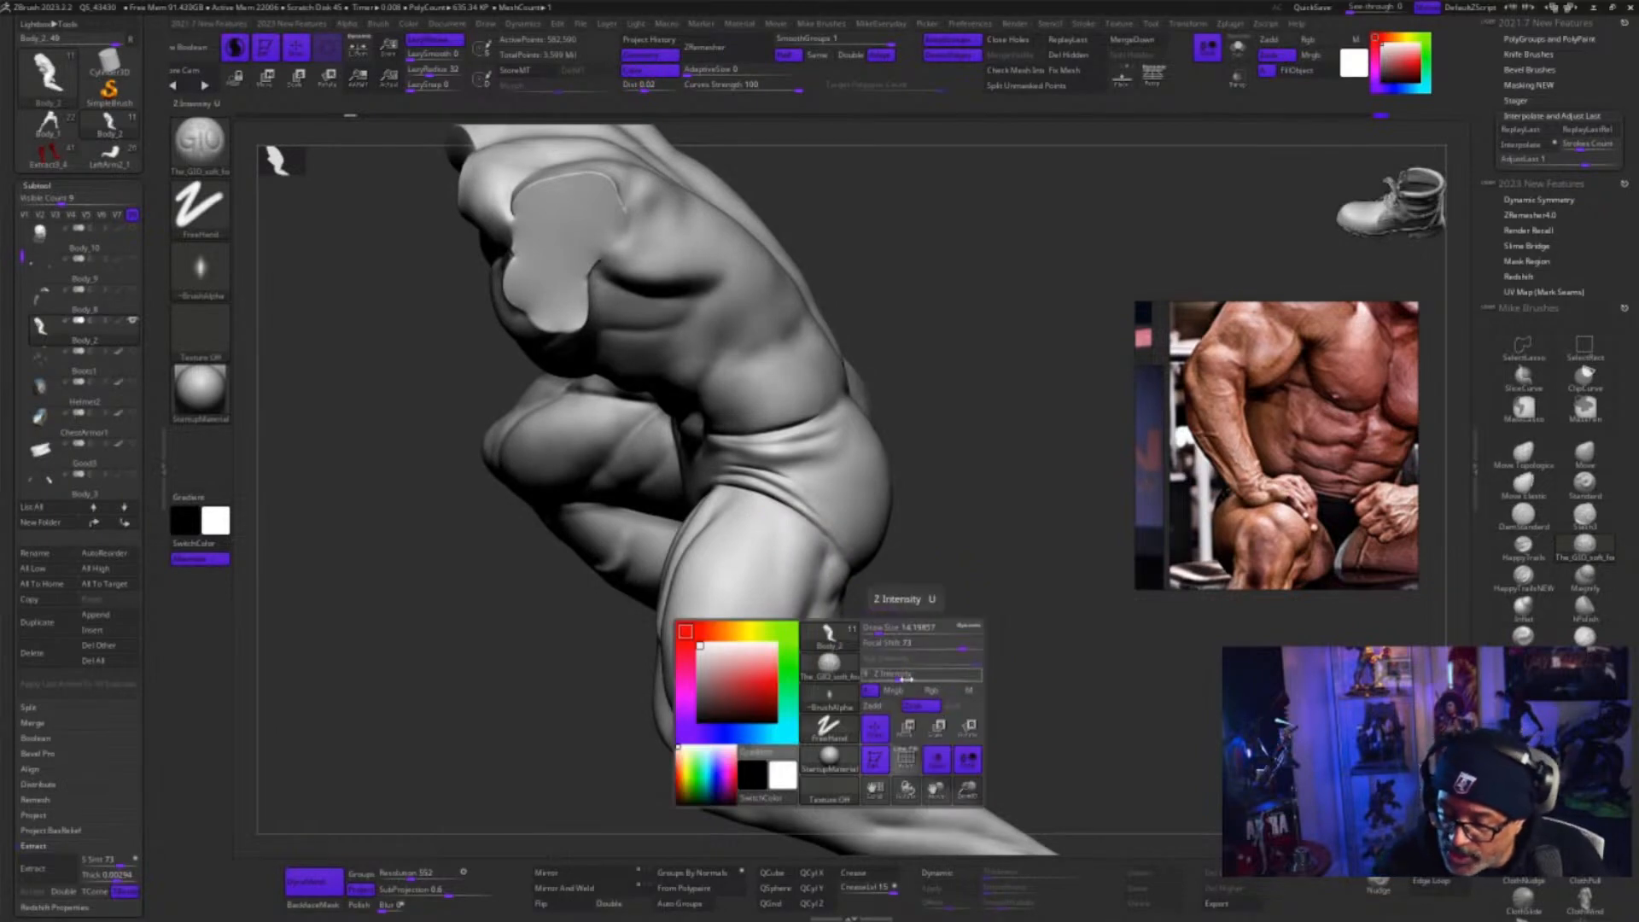
drag(910, 681, 879, 682)
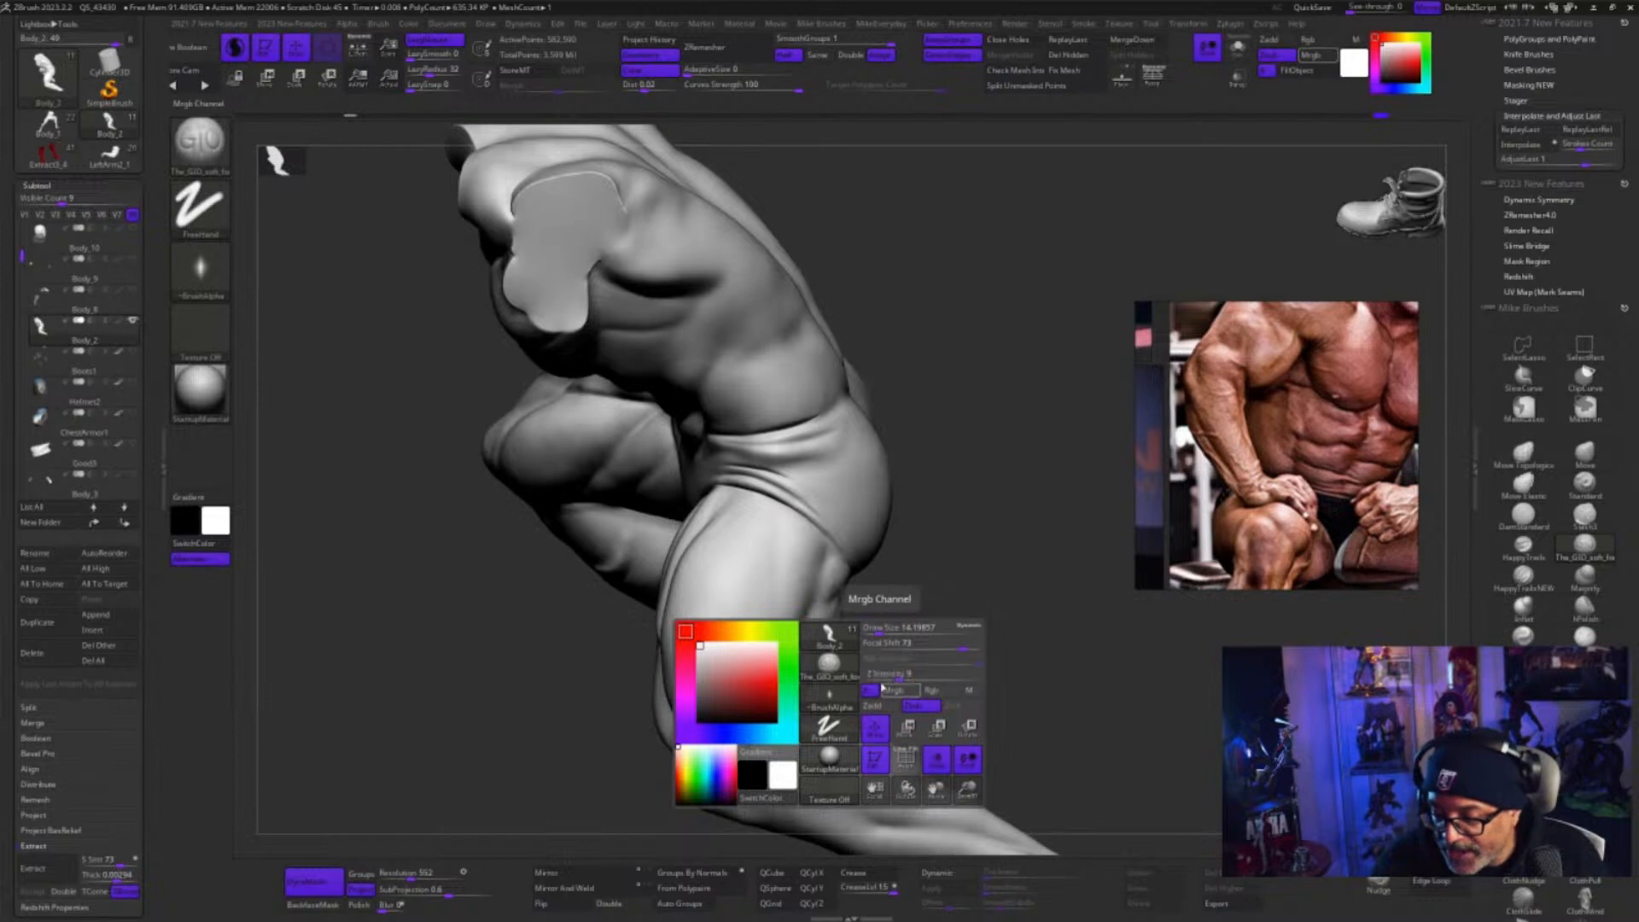
key(space)
drag(953, 679, 953, 681)
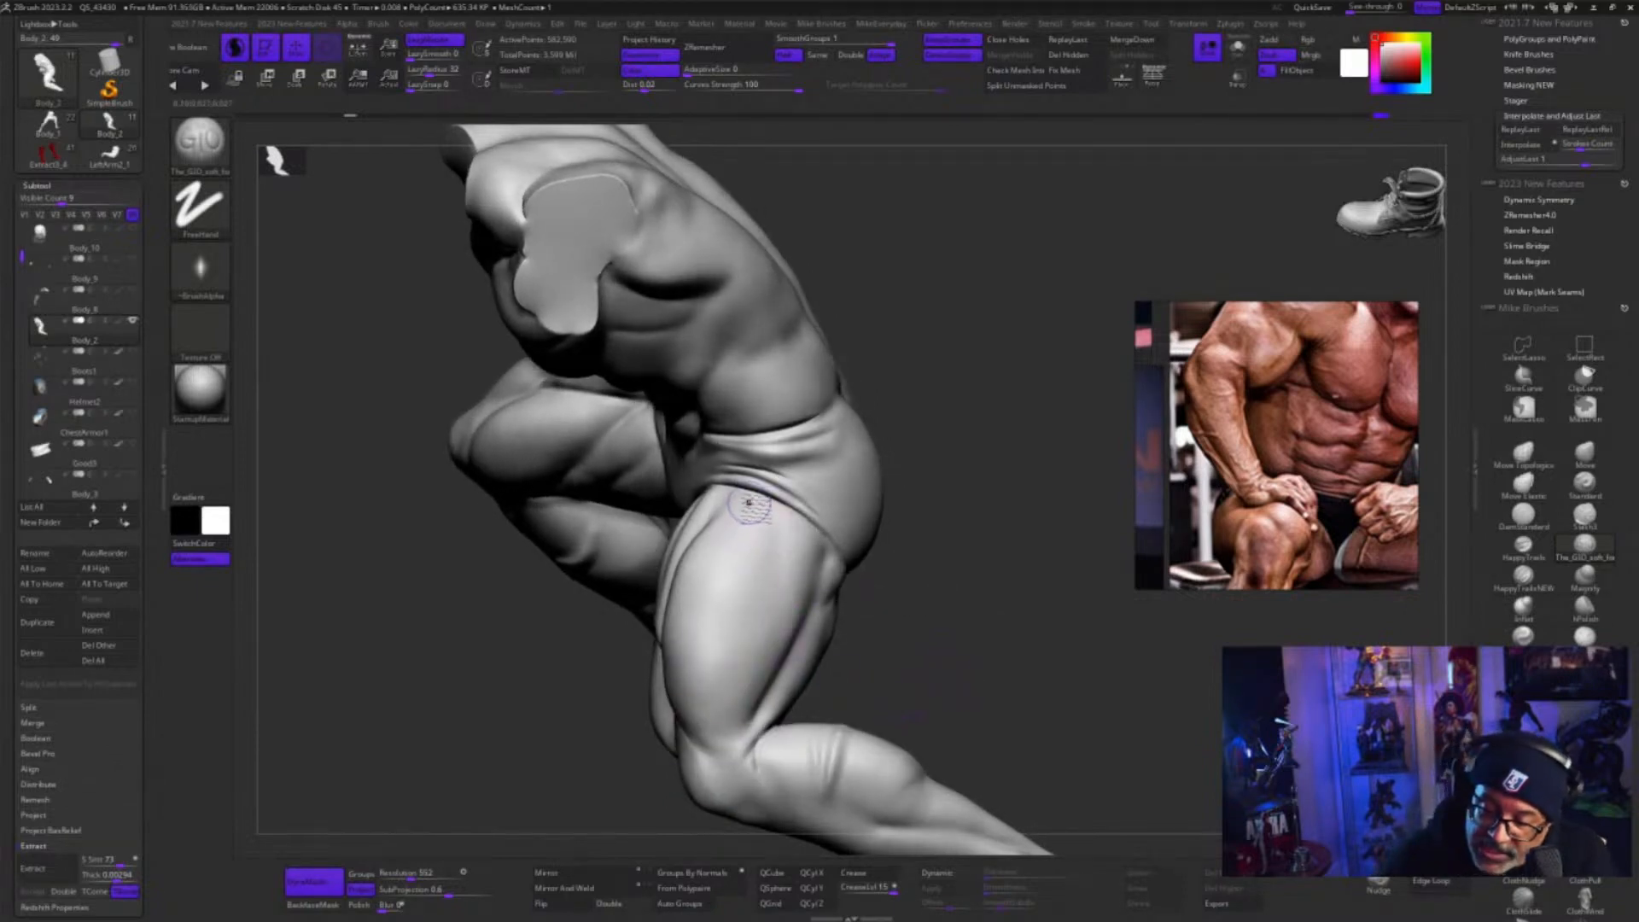
Try a long stroke and a spiral down the outer thigh with the GIO soft brush, and undo both
mouse_move(751, 504)
mouse_down()
mouse_move(774, 546)
mouse_move(718, 633)
mouse_move(711, 683)
mouse_move(744, 628)
mouse_move(721, 675)
mouse_move(753, 644)
mouse_up()
key(ctrl+z)
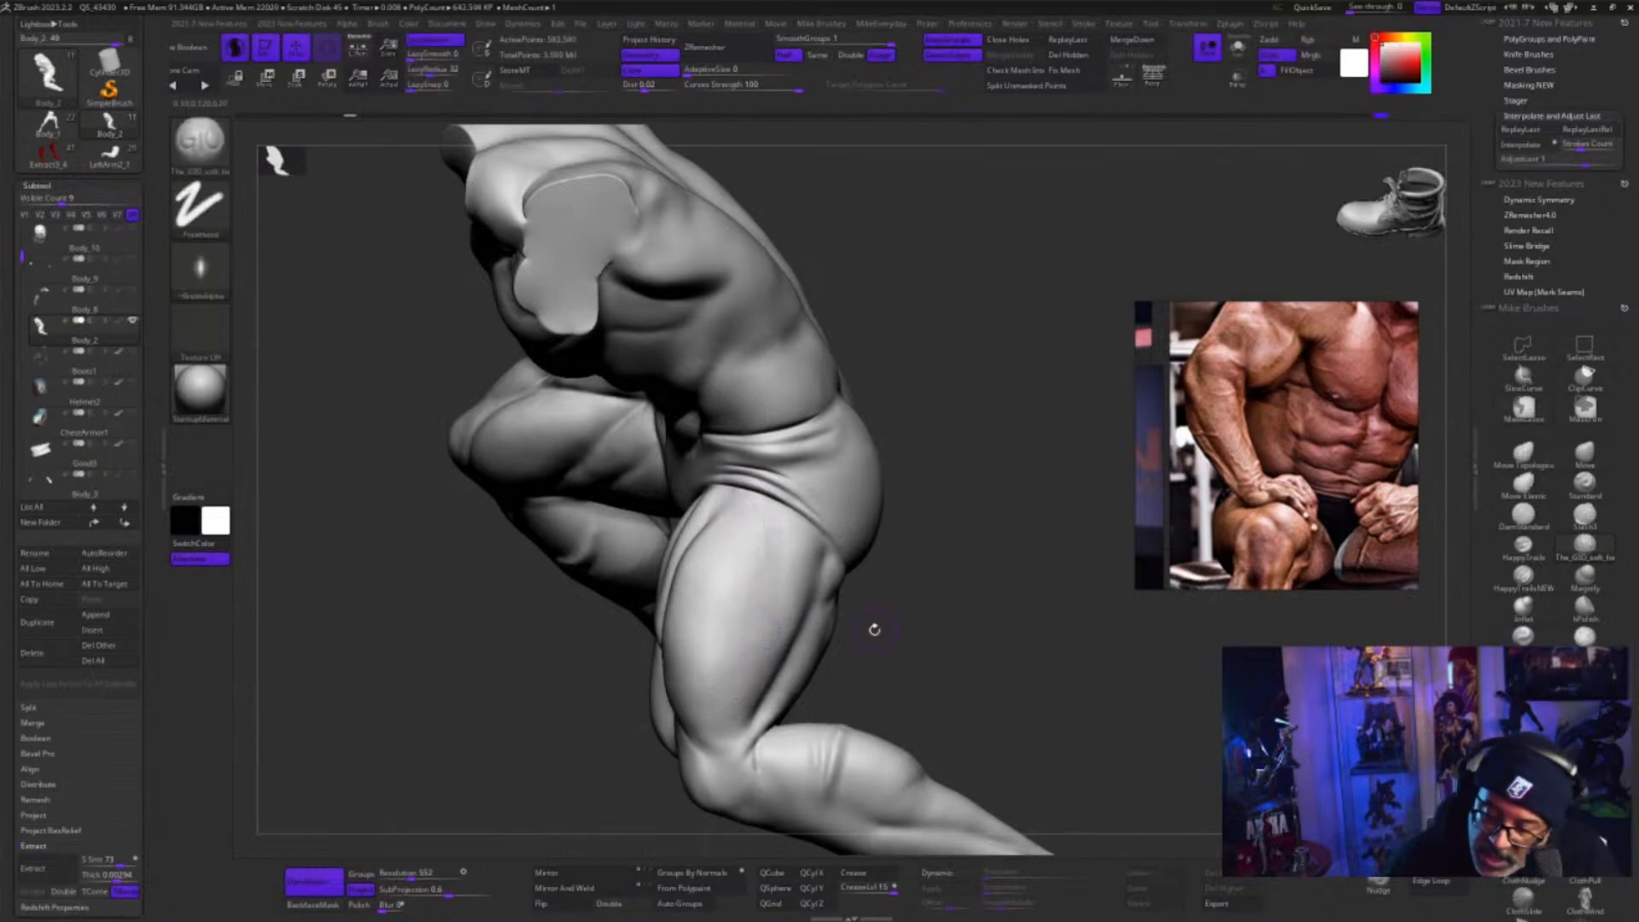
mouse_move(868, 634)
ctrl+mouse_down()
mouse_move(990, 650)
mouse_move(904, 629)
mouse_move(954, 688)
mouse_move(1019, 575)
mouse_move(964, 565)
ctrl+mouse_up()
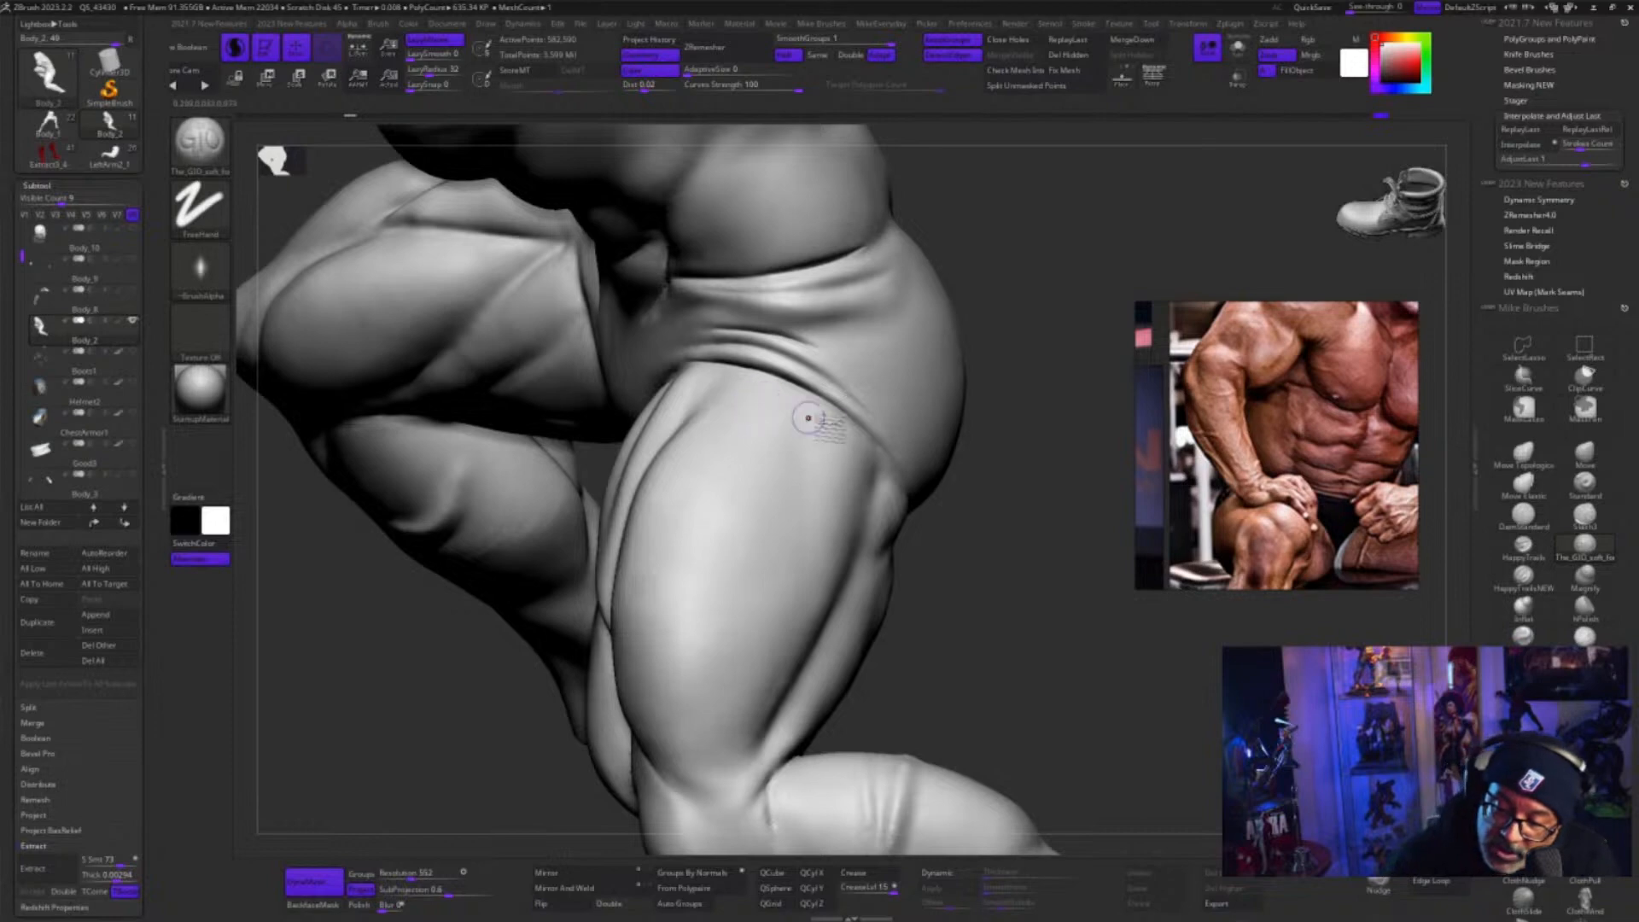
key(s)
mouse_move(759, 407)
mouse_down()
mouse_move(772, 431)
mouse_move(681, 595)
mouse_move(685, 662)
mouse_move(734, 670)
mouse_move(770, 632)
mouse_move(744, 587)
mouse_move(698, 616)
mouse_move(702, 657)
mouse_move(732, 653)
mouse_move(745, 607)
mouse_move(718, 602)
mouse_move(709, 642)
mouse_up()
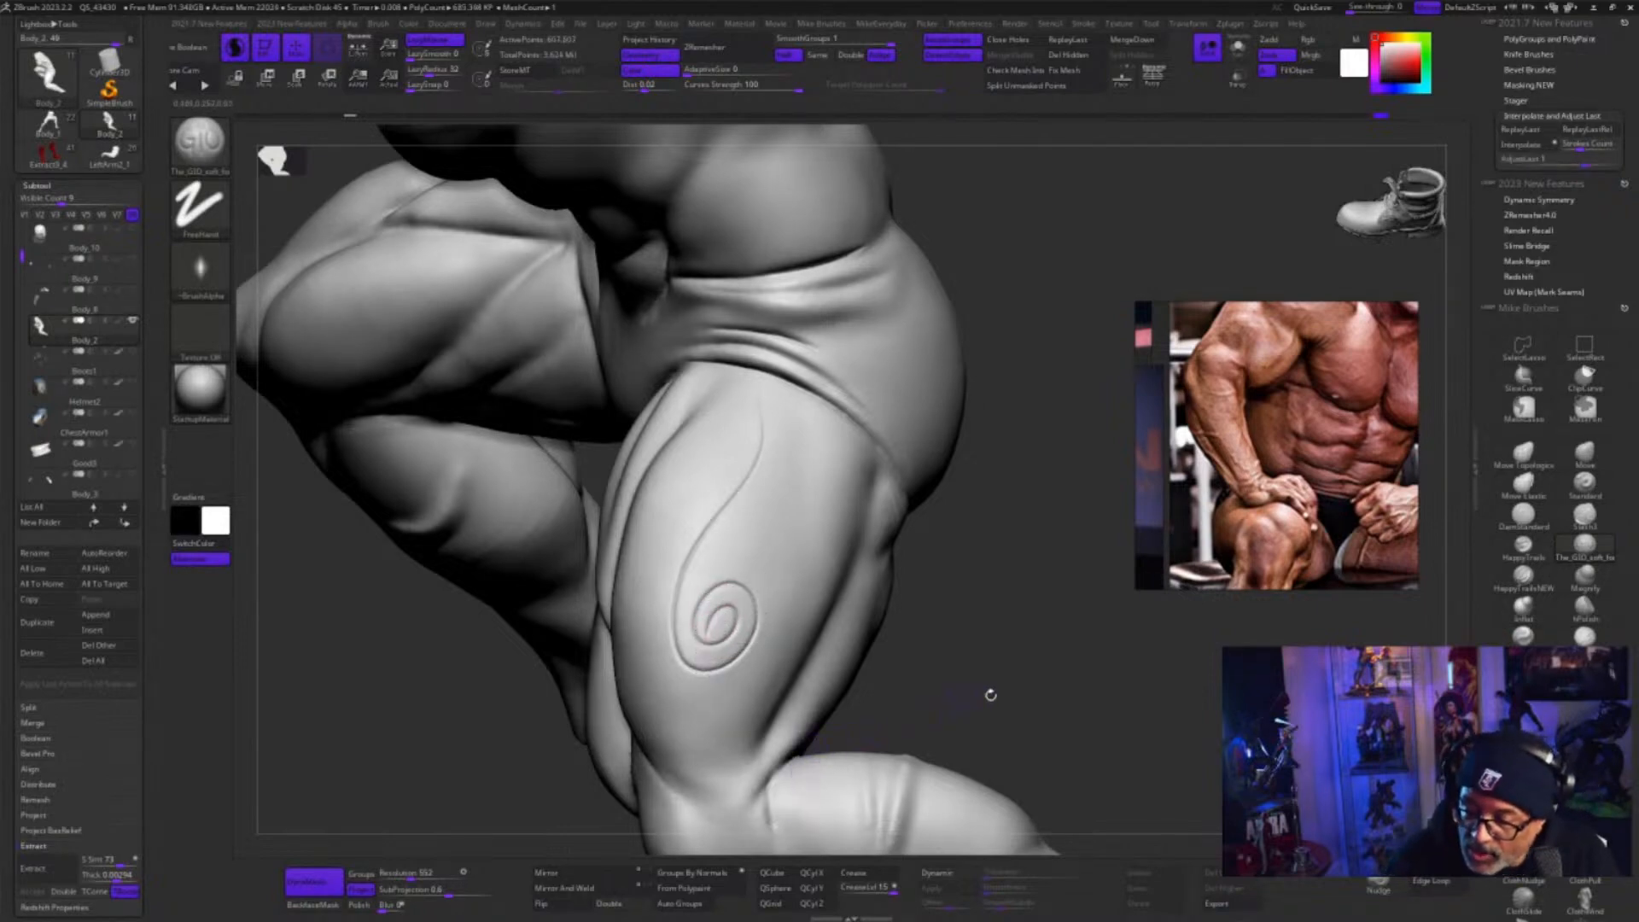
drag(1047, 713, 1058, 716)
key(ctrl+z)
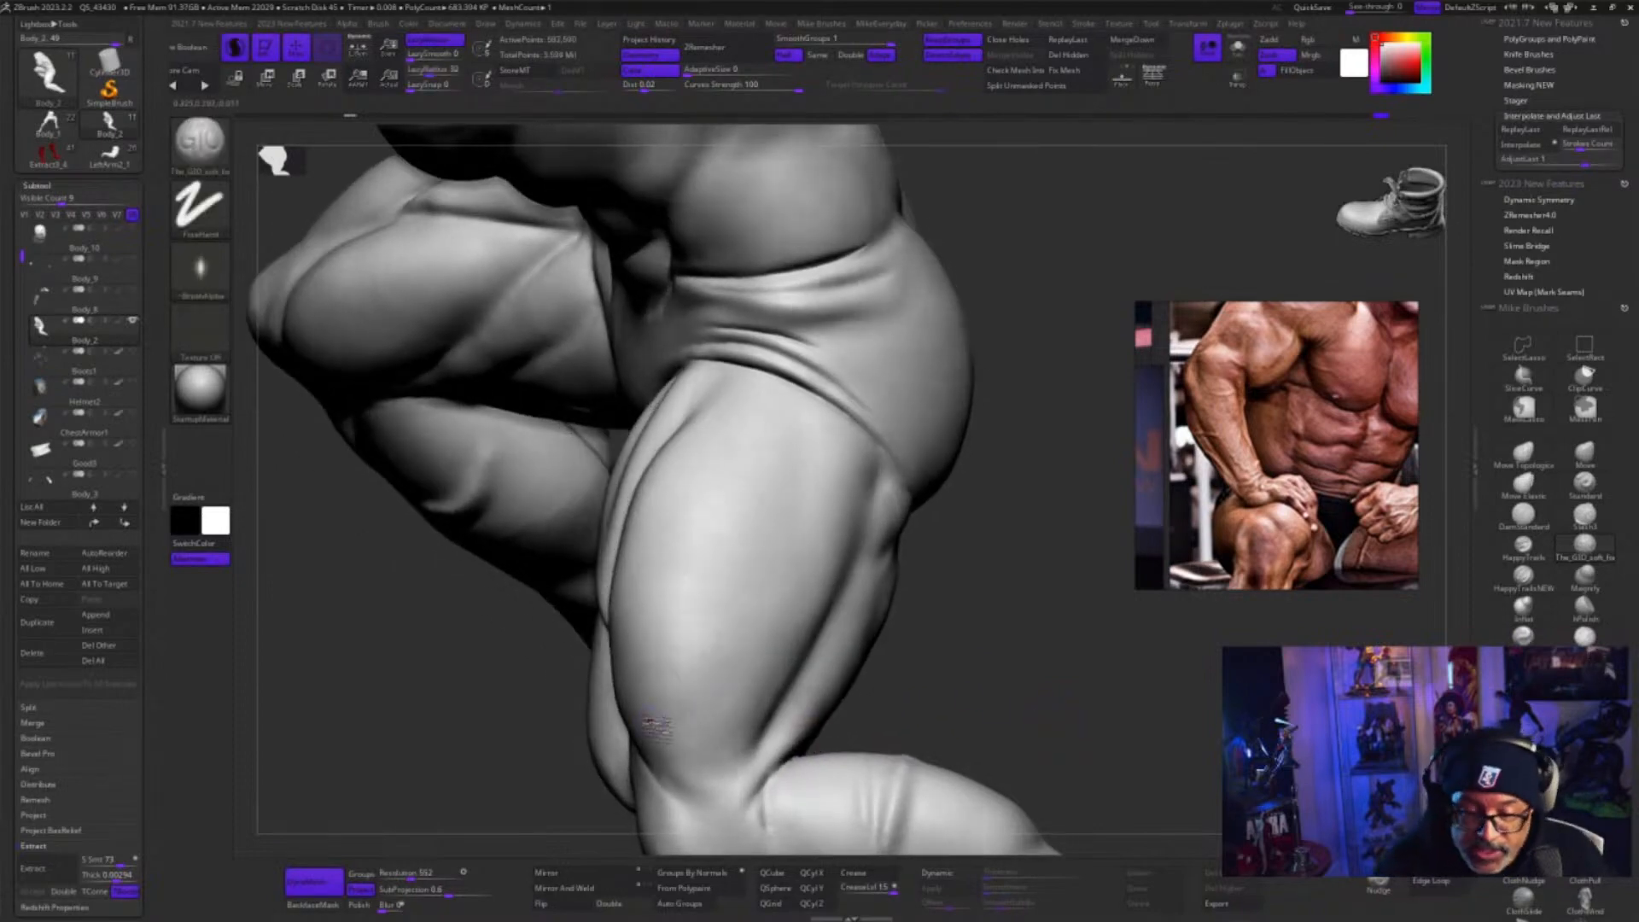
Store a morph target for the muscular body and open its layer controls
scroll(155, 628, down, 10)
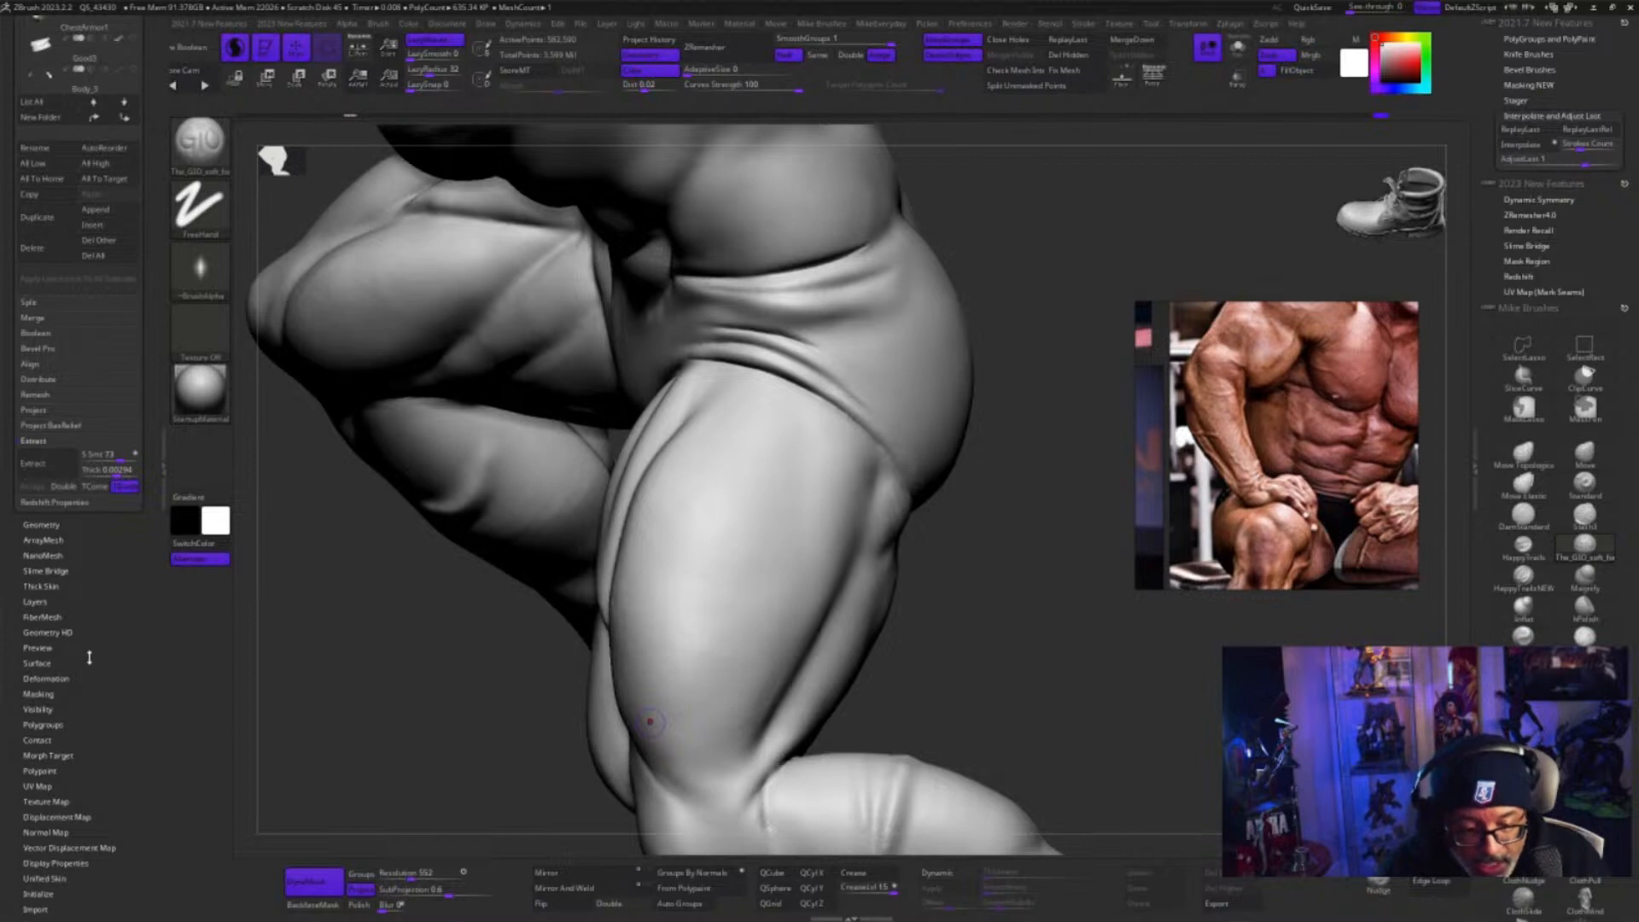
mouse_move(90, 658)
mouse_down()
mouse_move(92, 622)
mouse_move(93, 672)
mouse_move(92, 629)
mouse_up()
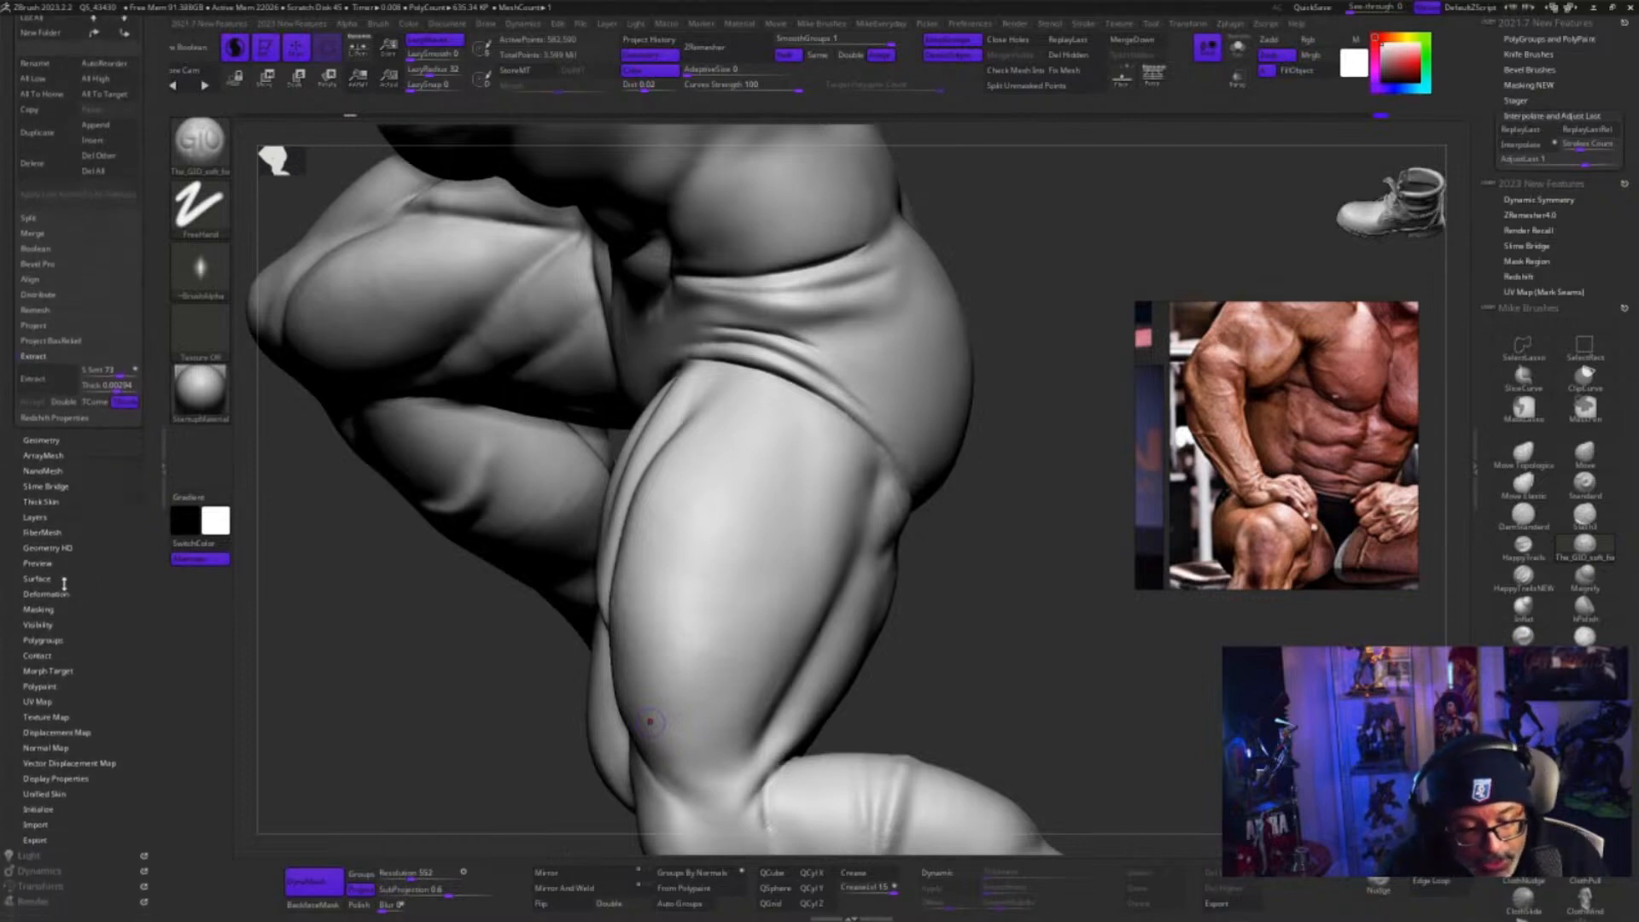
click(48, 671)
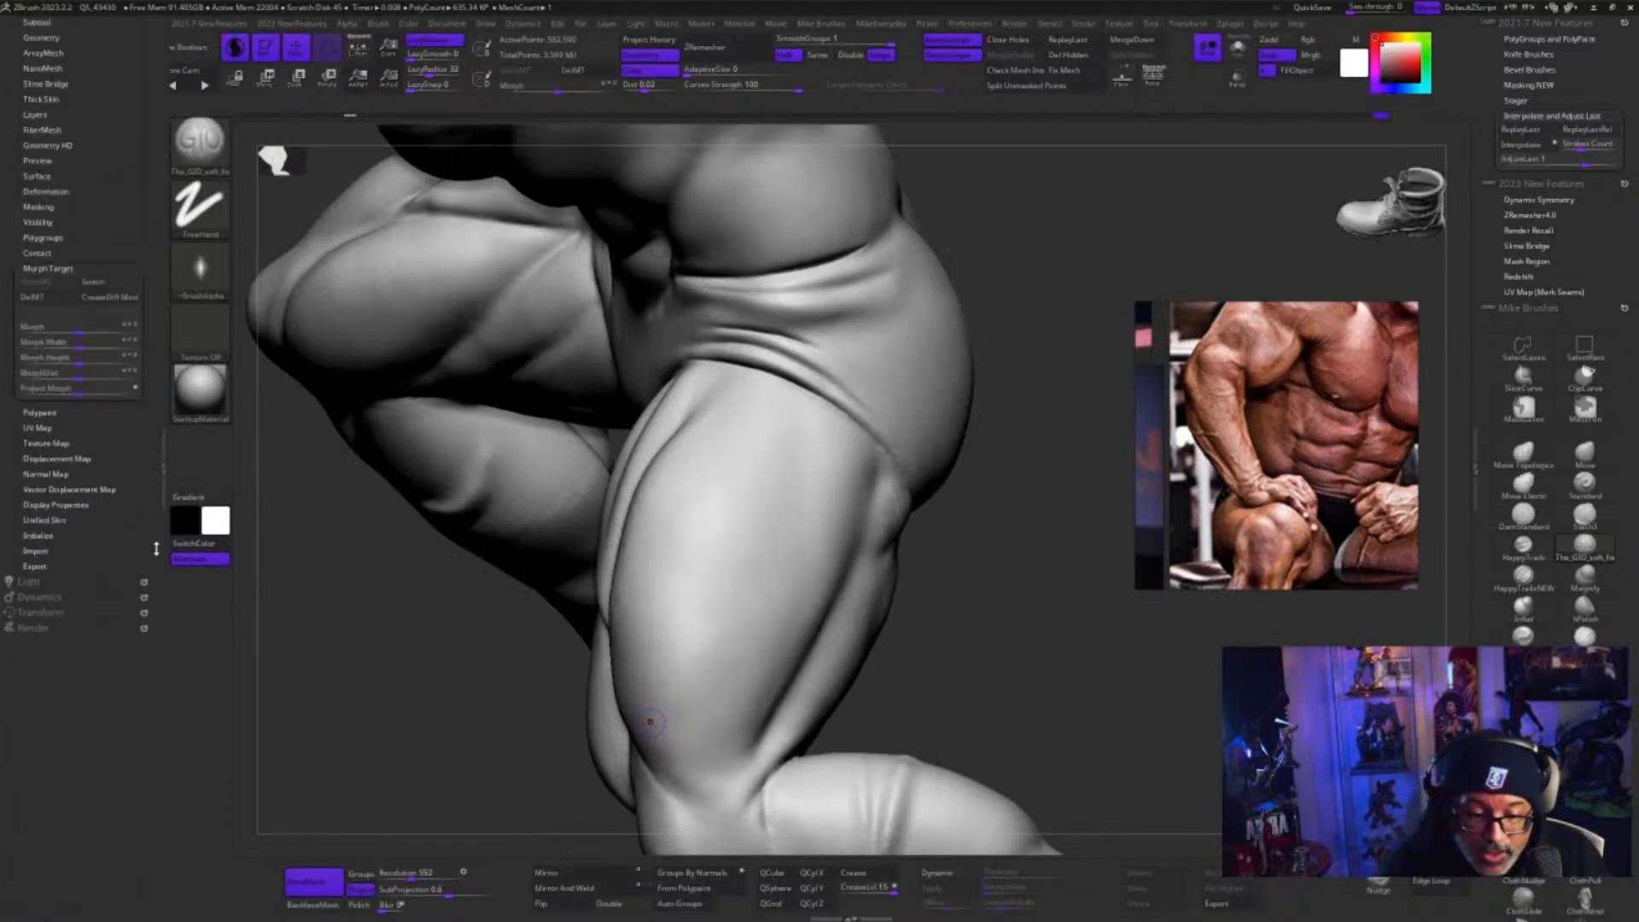
drag(150, 508, 163, 630)
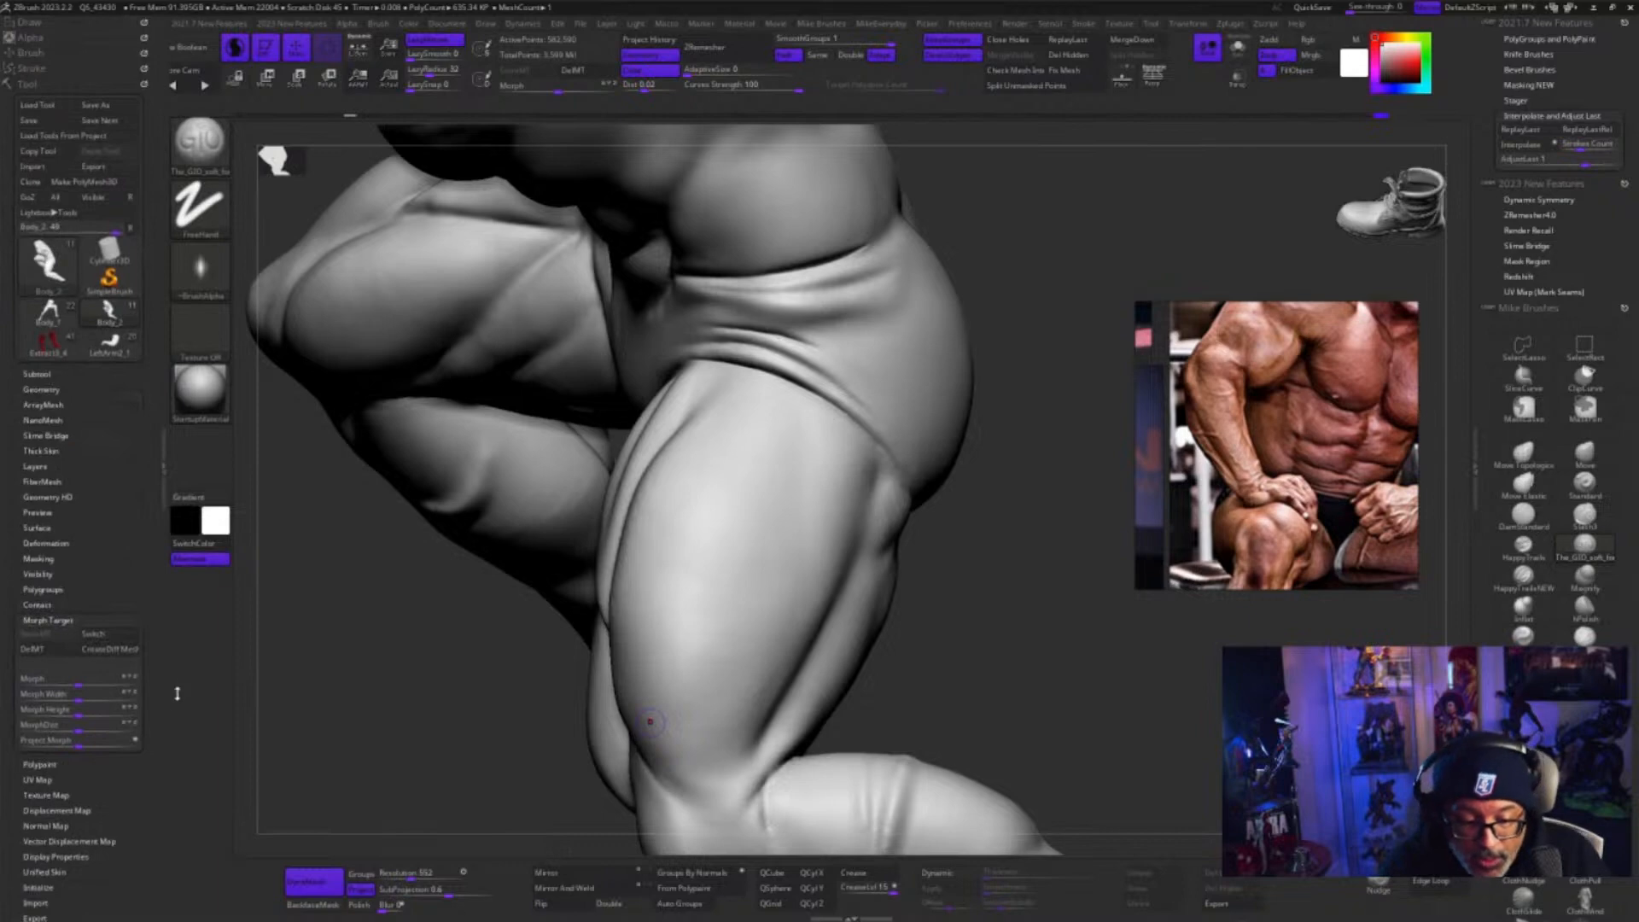
click(103, 510)
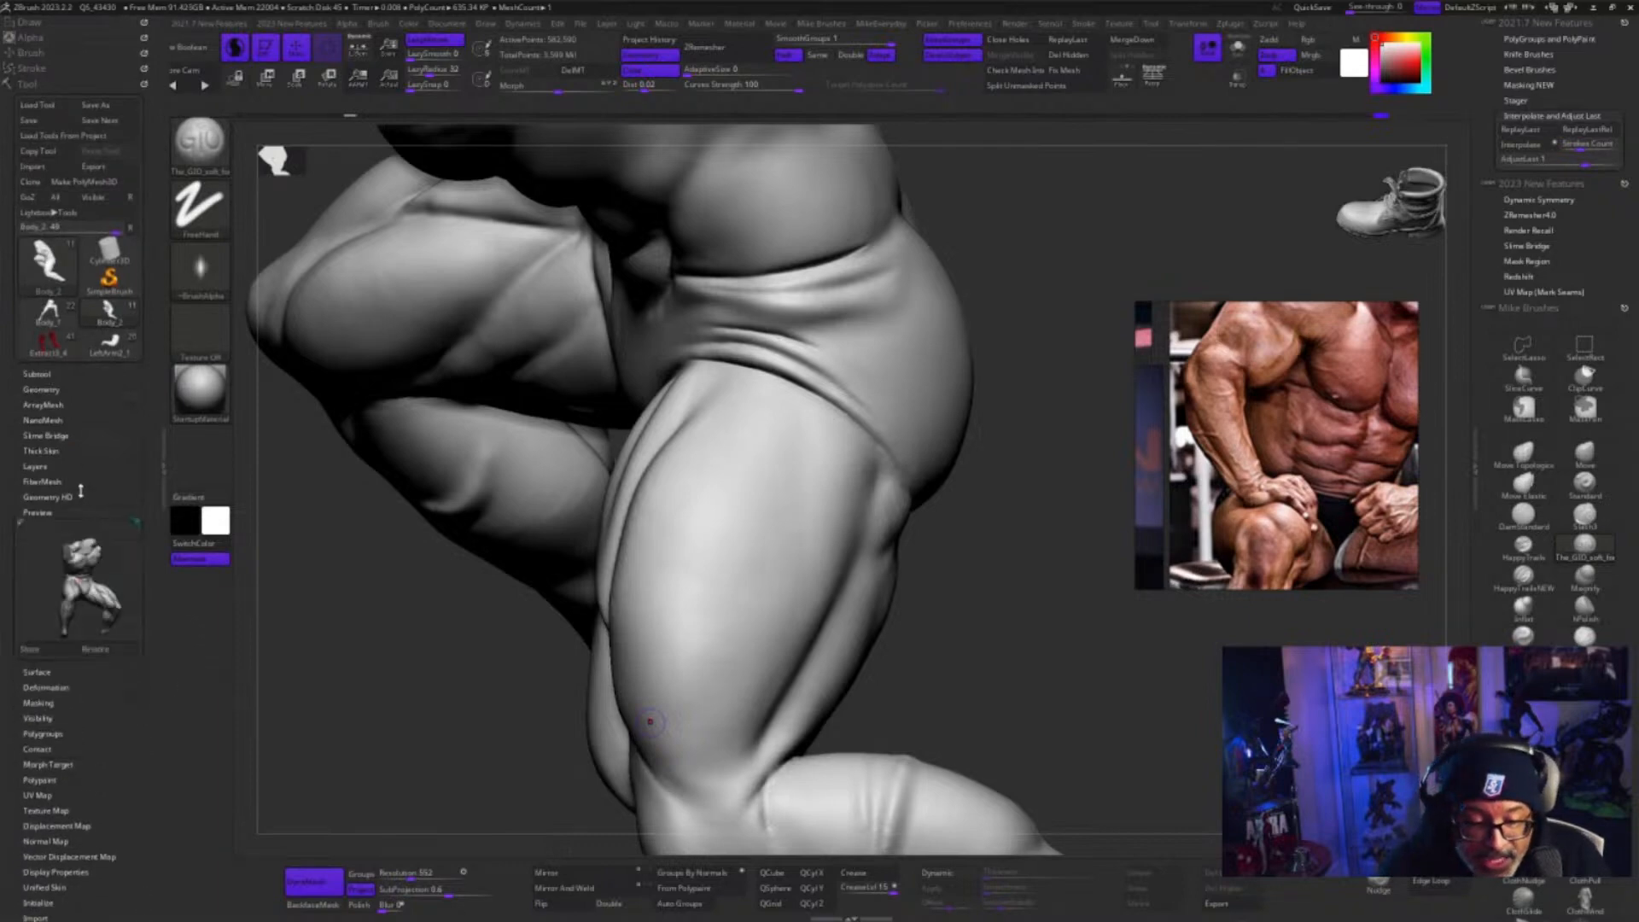
click(50, 467)
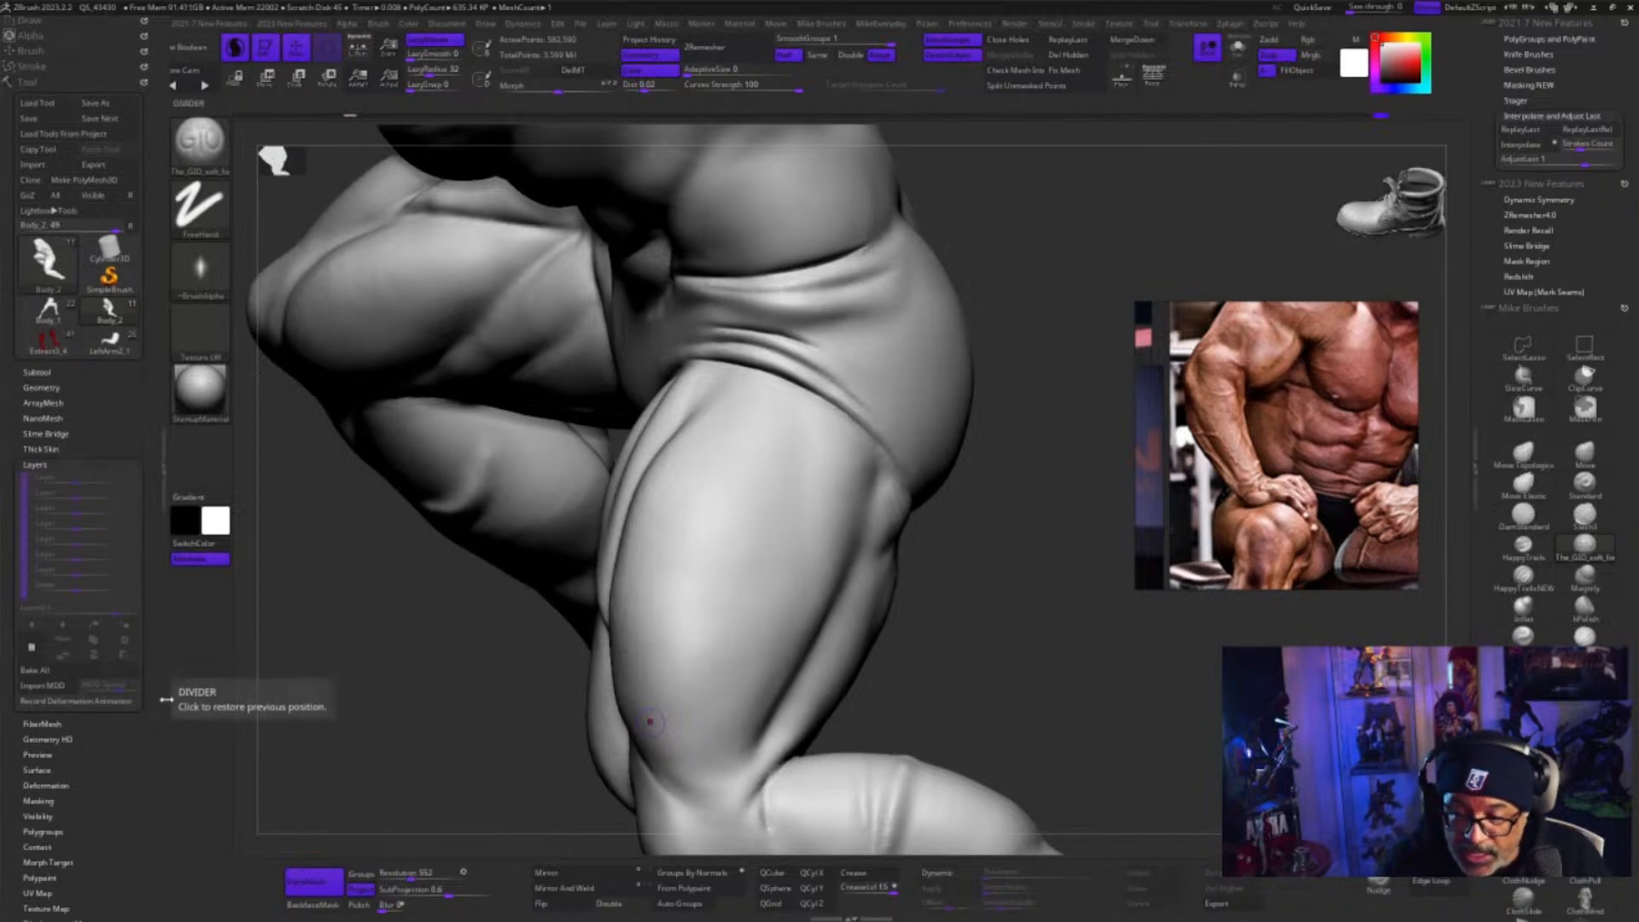
Try a new sculpt layer with a short stroke on the outer thigh, undo the stroke and delete the layer
click(32, 647)
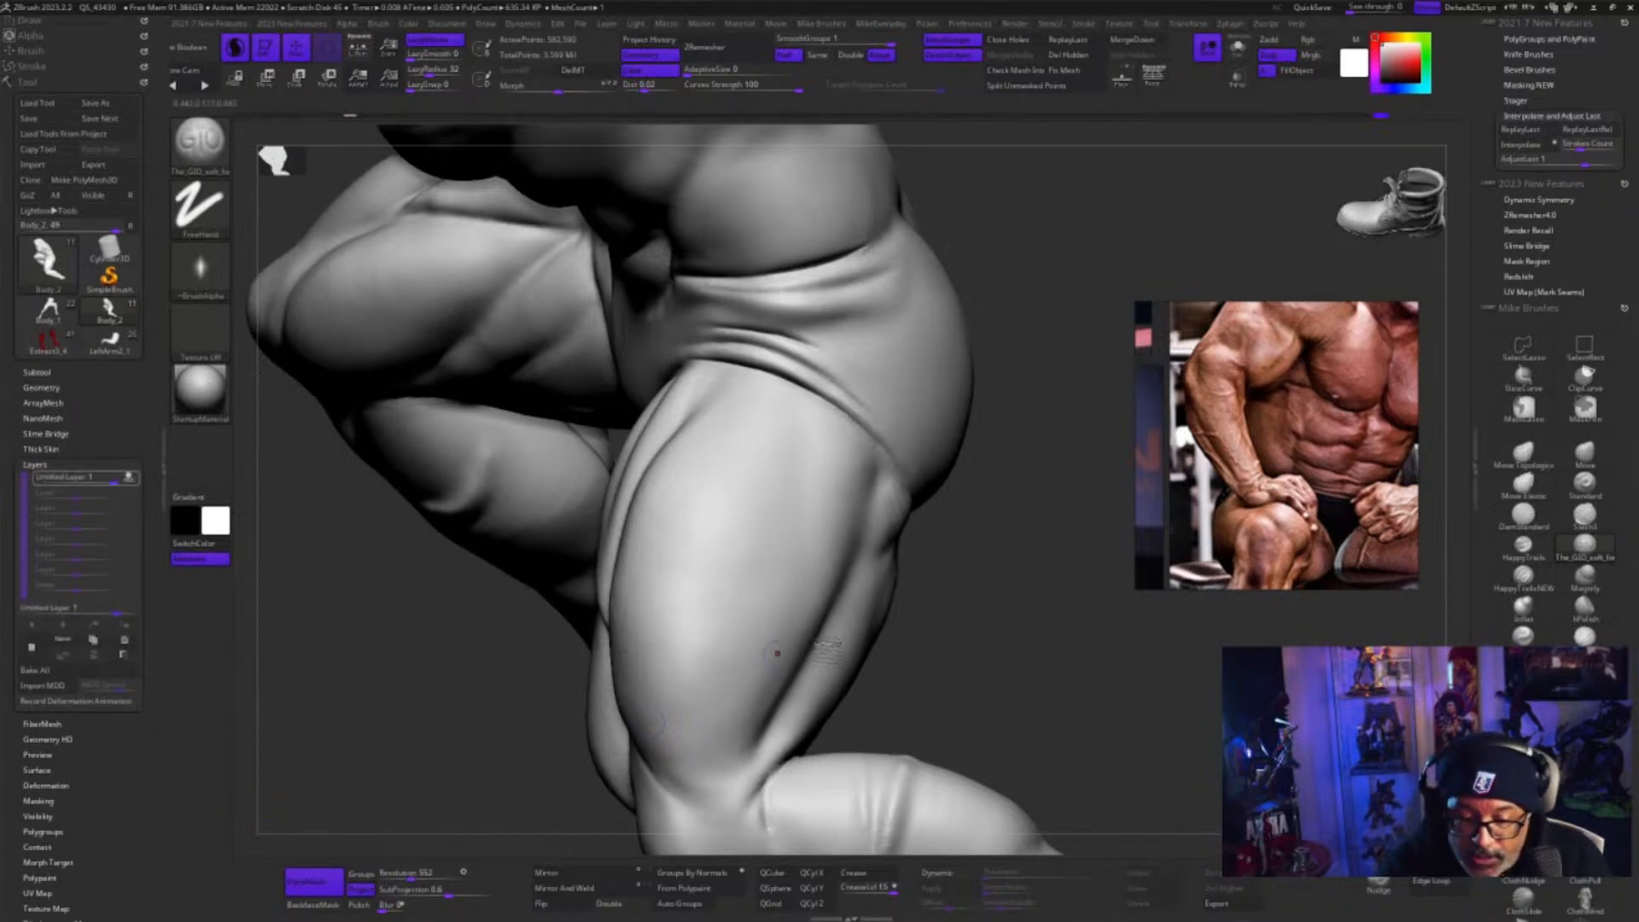
right_drag(776, 653, 888, 622)
drag(779, 421, 704, 559)
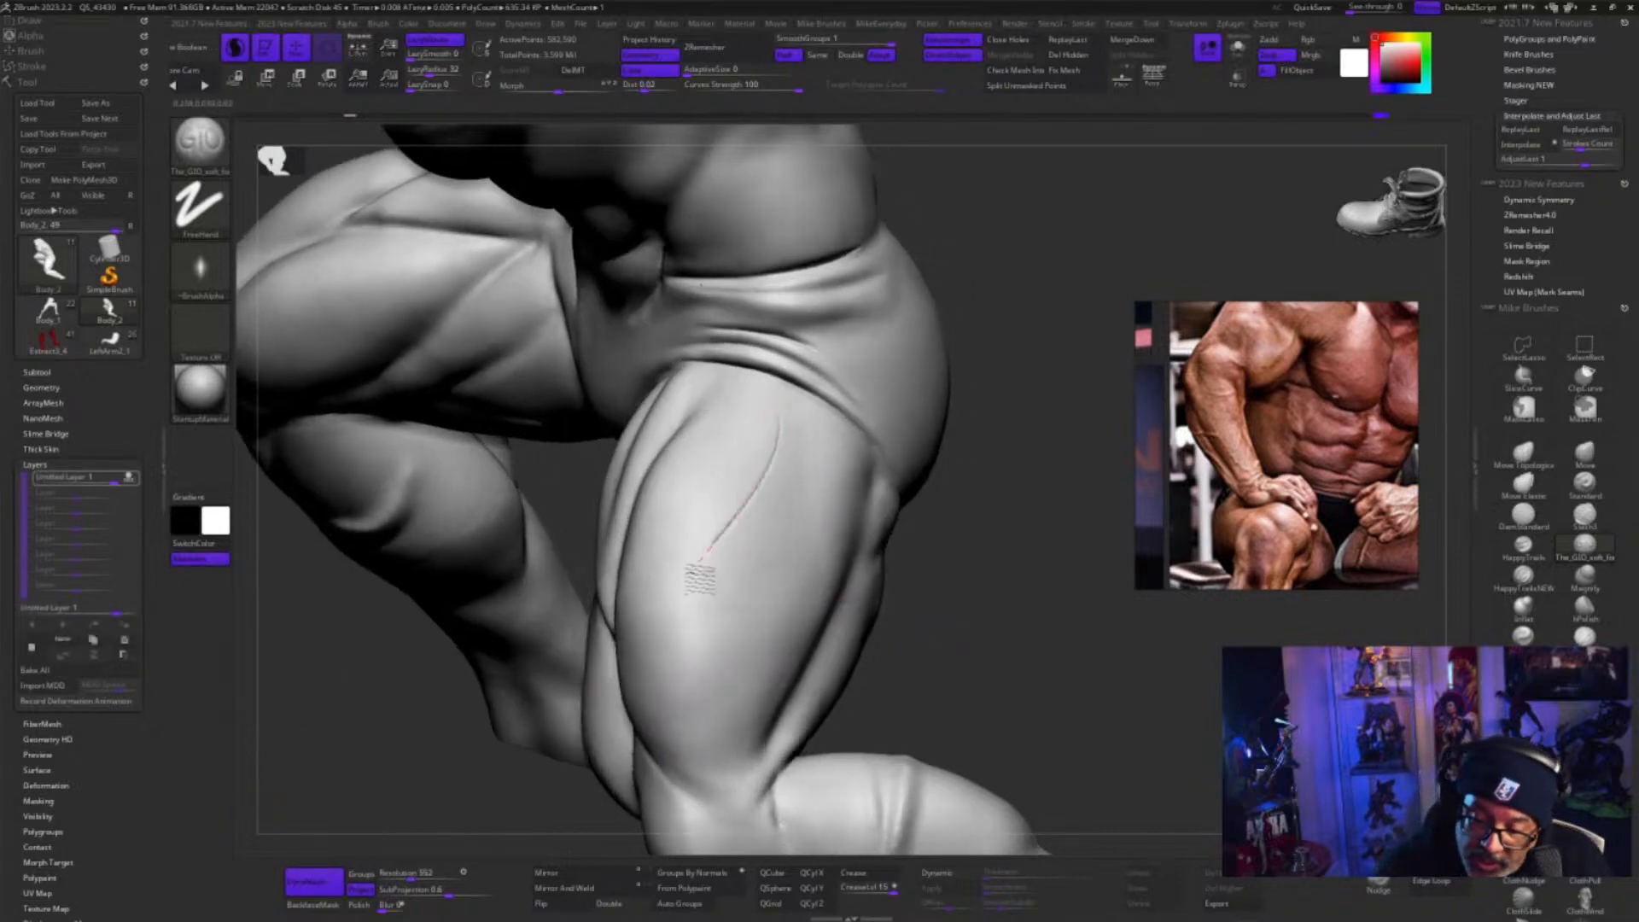
key(ctrl+z)
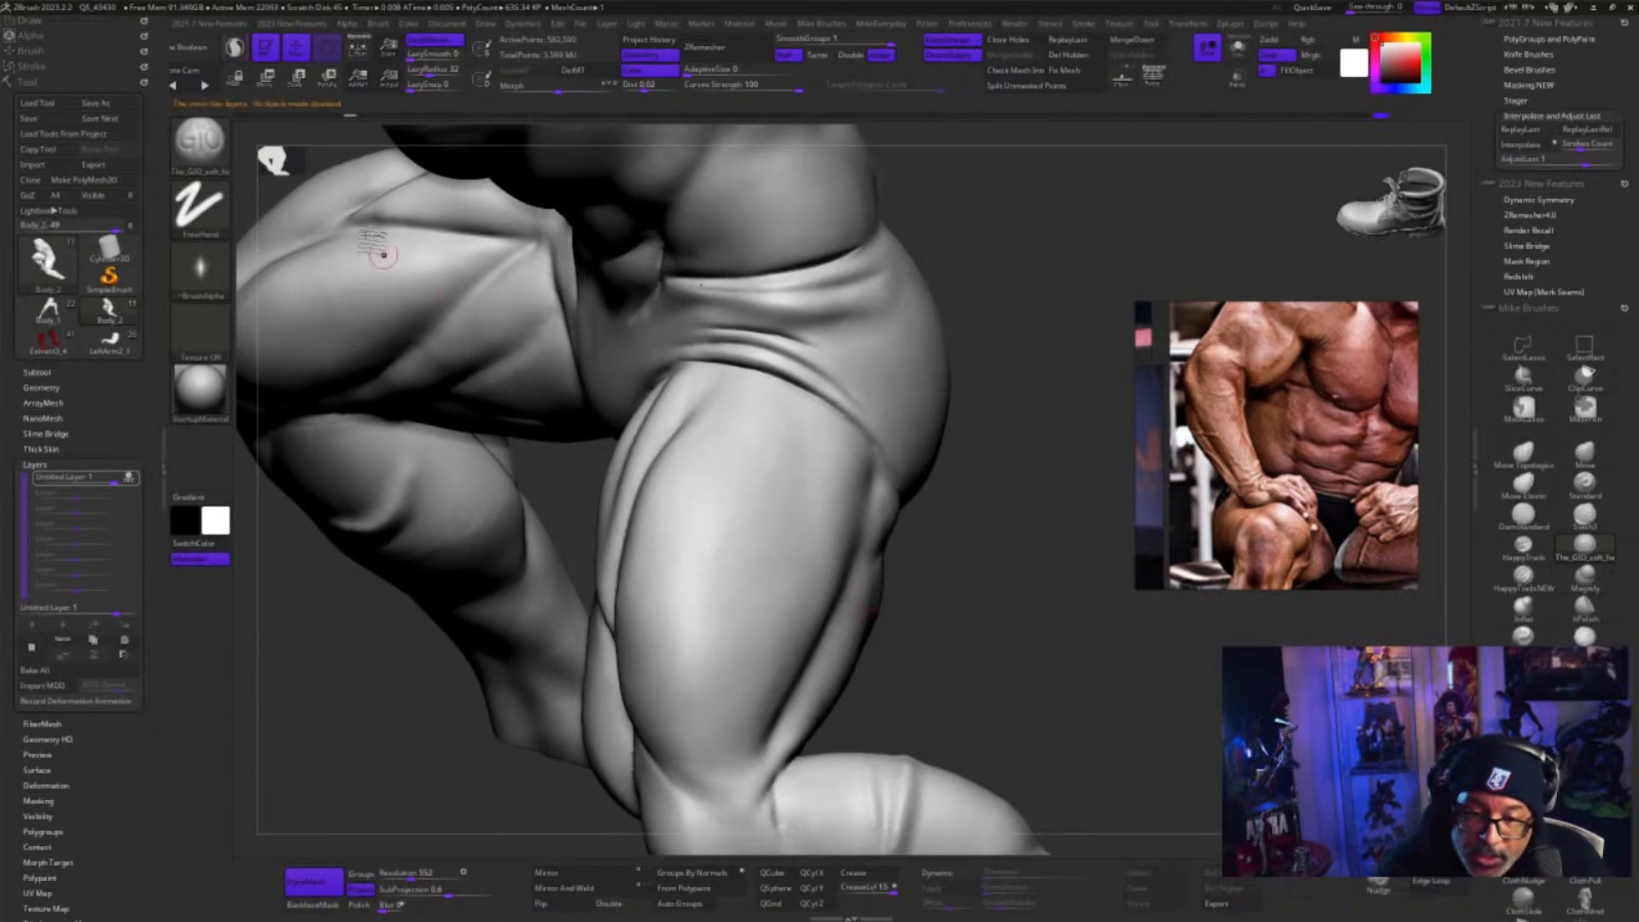
click(235, 49)
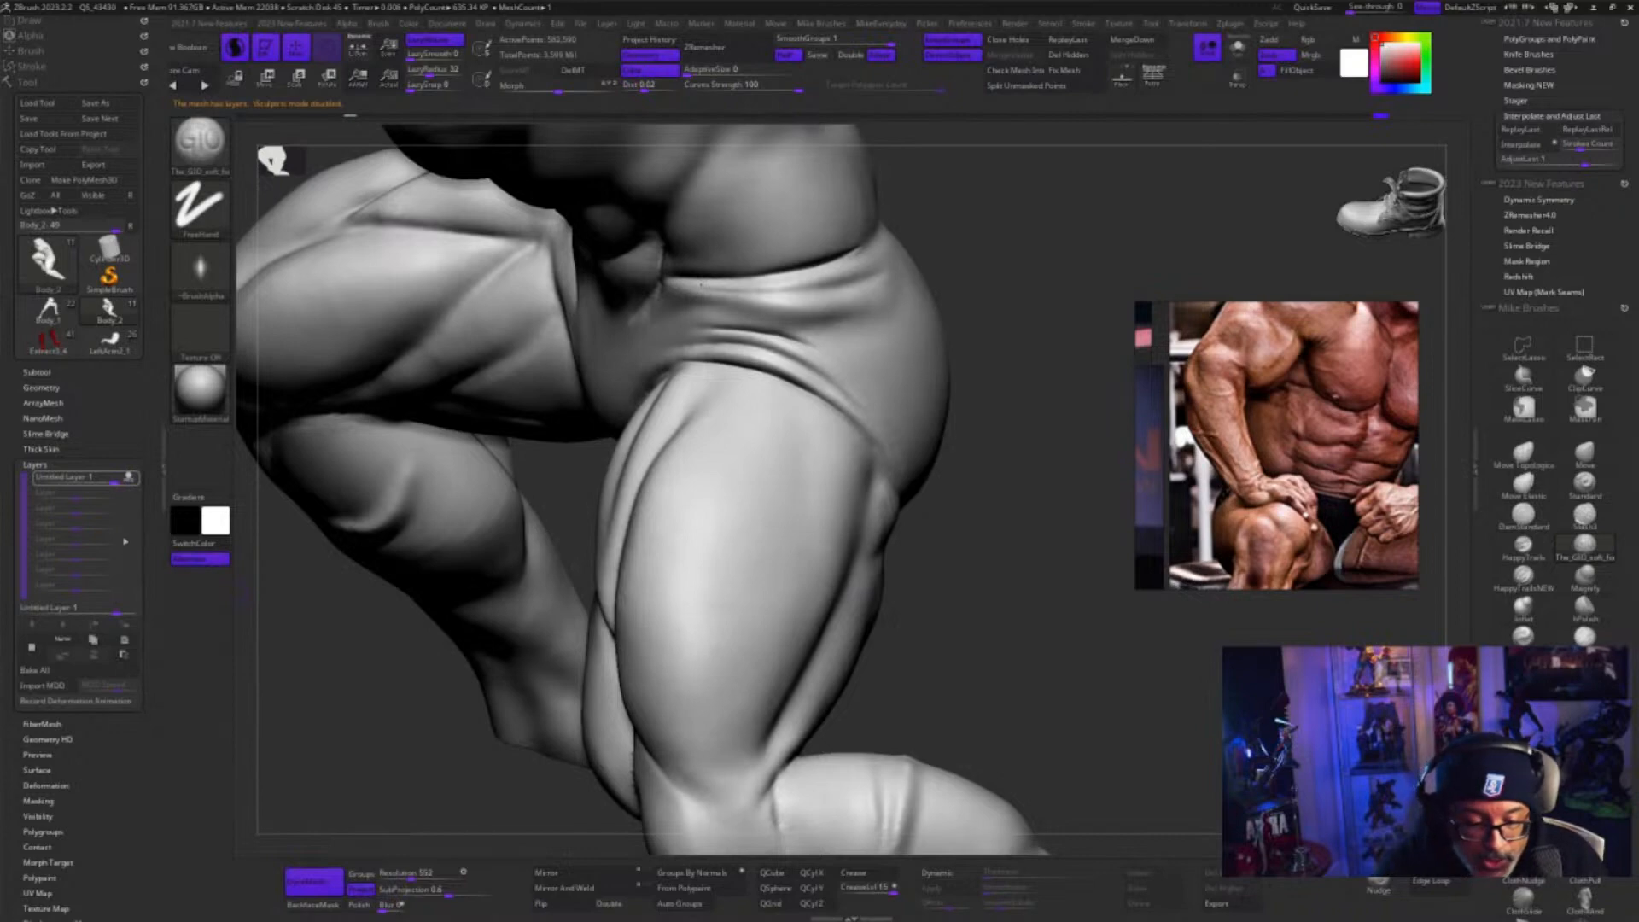
click(125, 640)
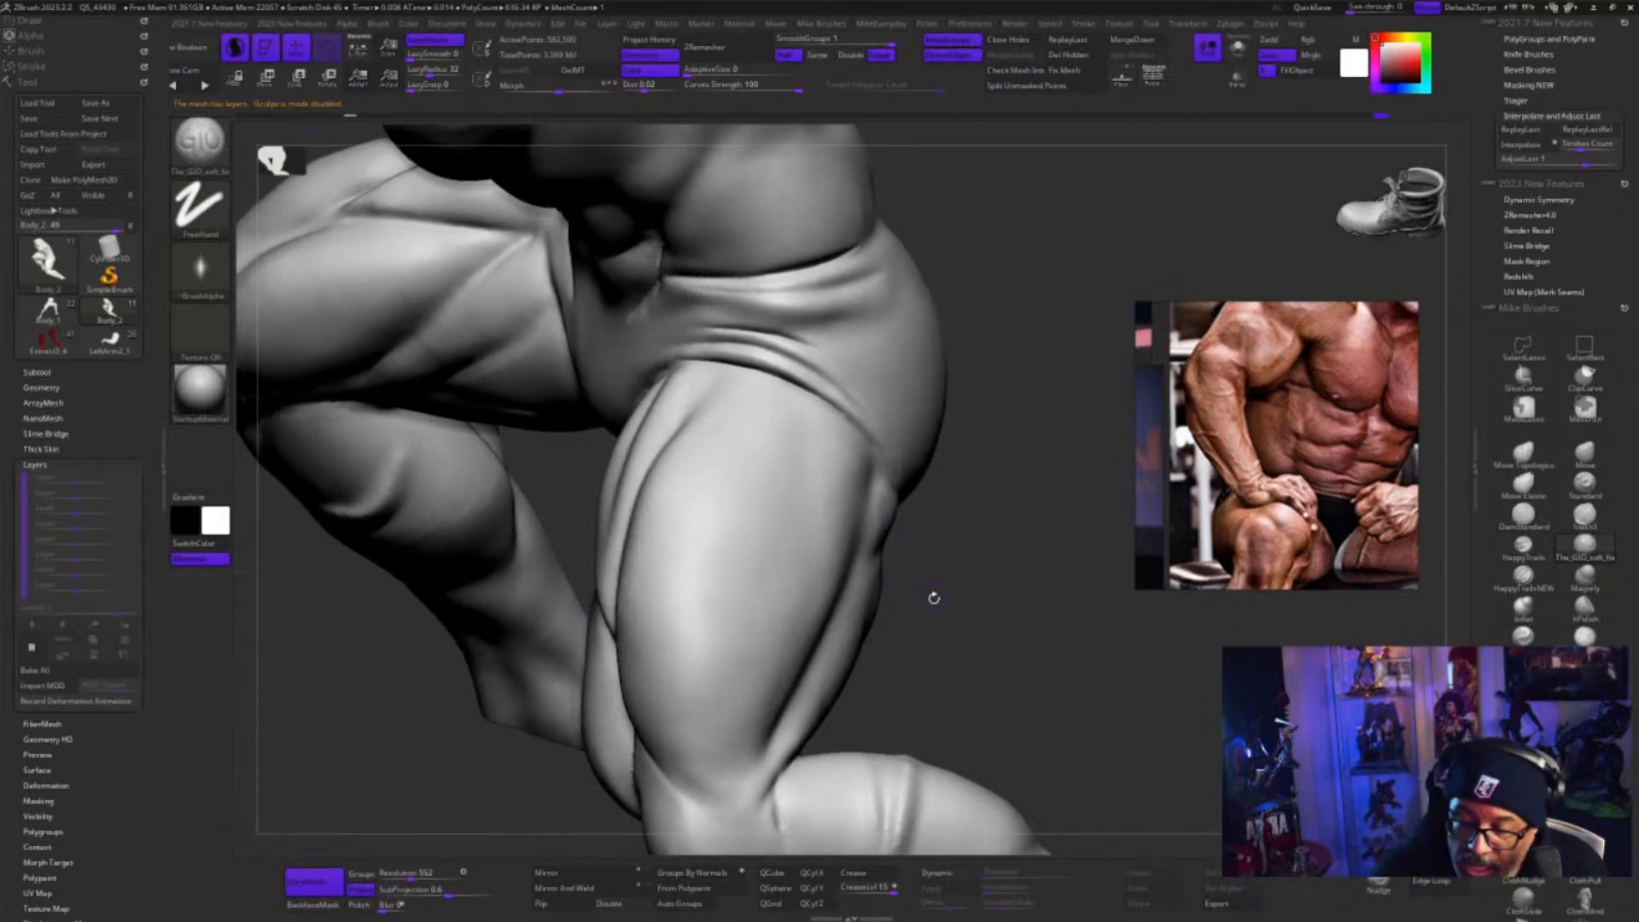
Try a spiral stroke on the outer thigh with the GIO soft brush, and undo it
mouse_move(767, 413)
mouse_down()
mouse_move(705, 679)
mouse_move(815, 598)
mouse_move(743, 571)
mouse_move(747, 670)
mouse_move(786, 585)
mouse_move(752, 593)
mouse_move(740, 617)
mouse_move(789, 596)
mouse_up()
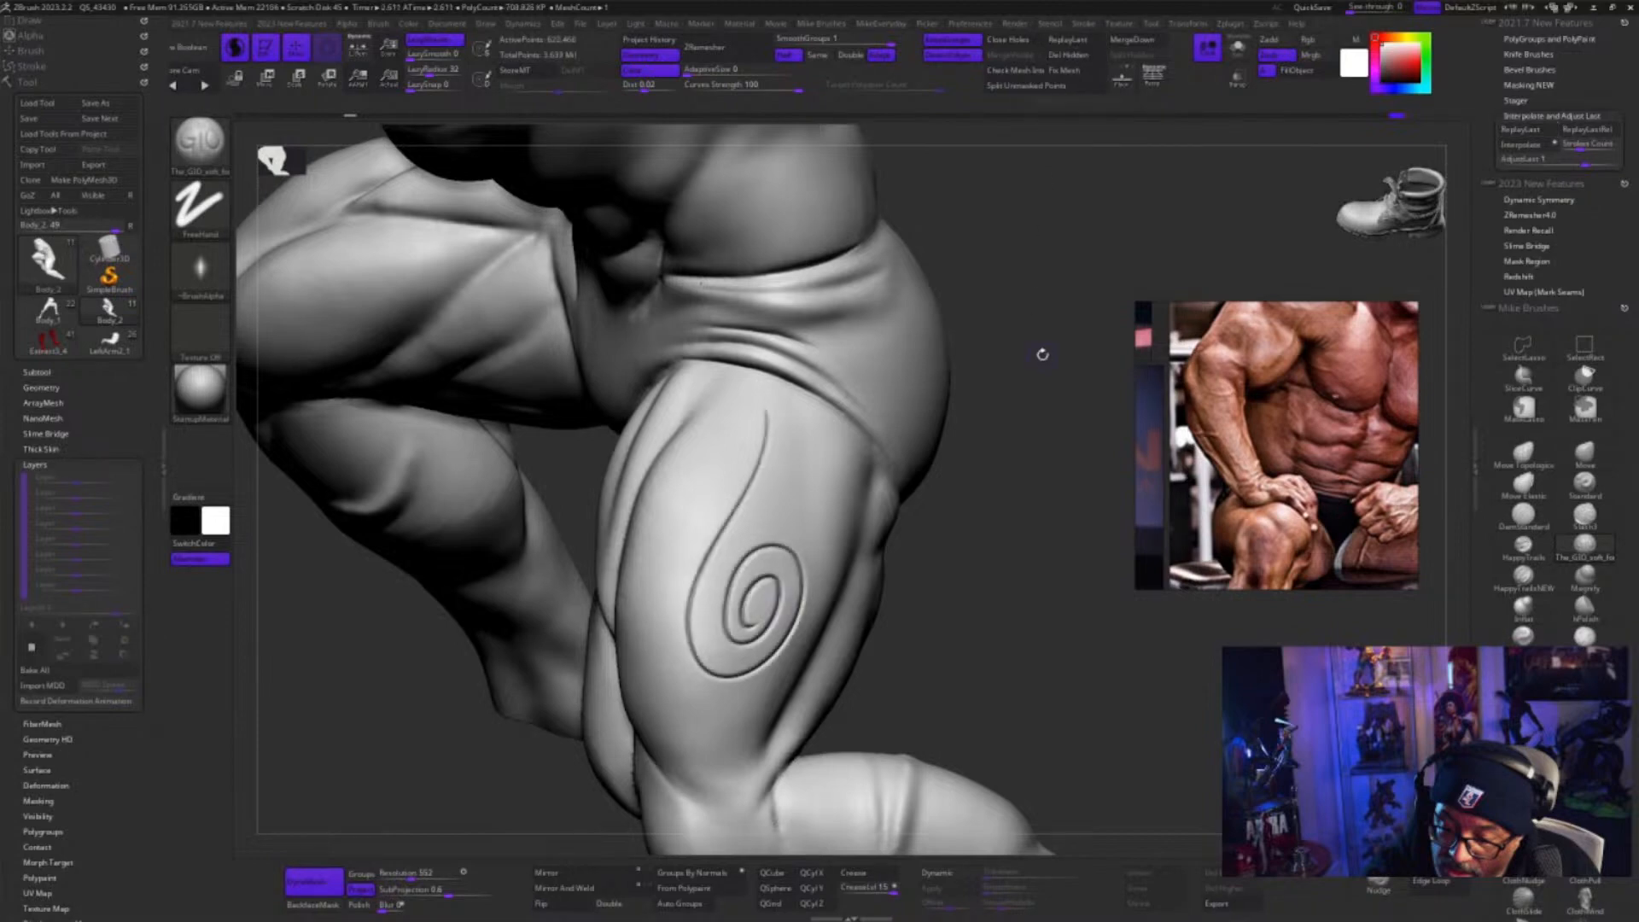
drag(1056, 362, 1061, 344)
drag(1078, 545, 927, 654)
key(ctrl+z)
key(ctrl+z)
key(ctrl+z)
Sculpt a vertical seam down the side of the hip, from the waist crease to the thigh crease, with the Standard brush and an adjusted LazyRadius
mouse_move(947, 453)
mouse_down()
mouse_move(981, 669)
mouse_move(1013, 669)
mouse_move(1043, 712)
mouse_move(1185, 754)
mouse_up()
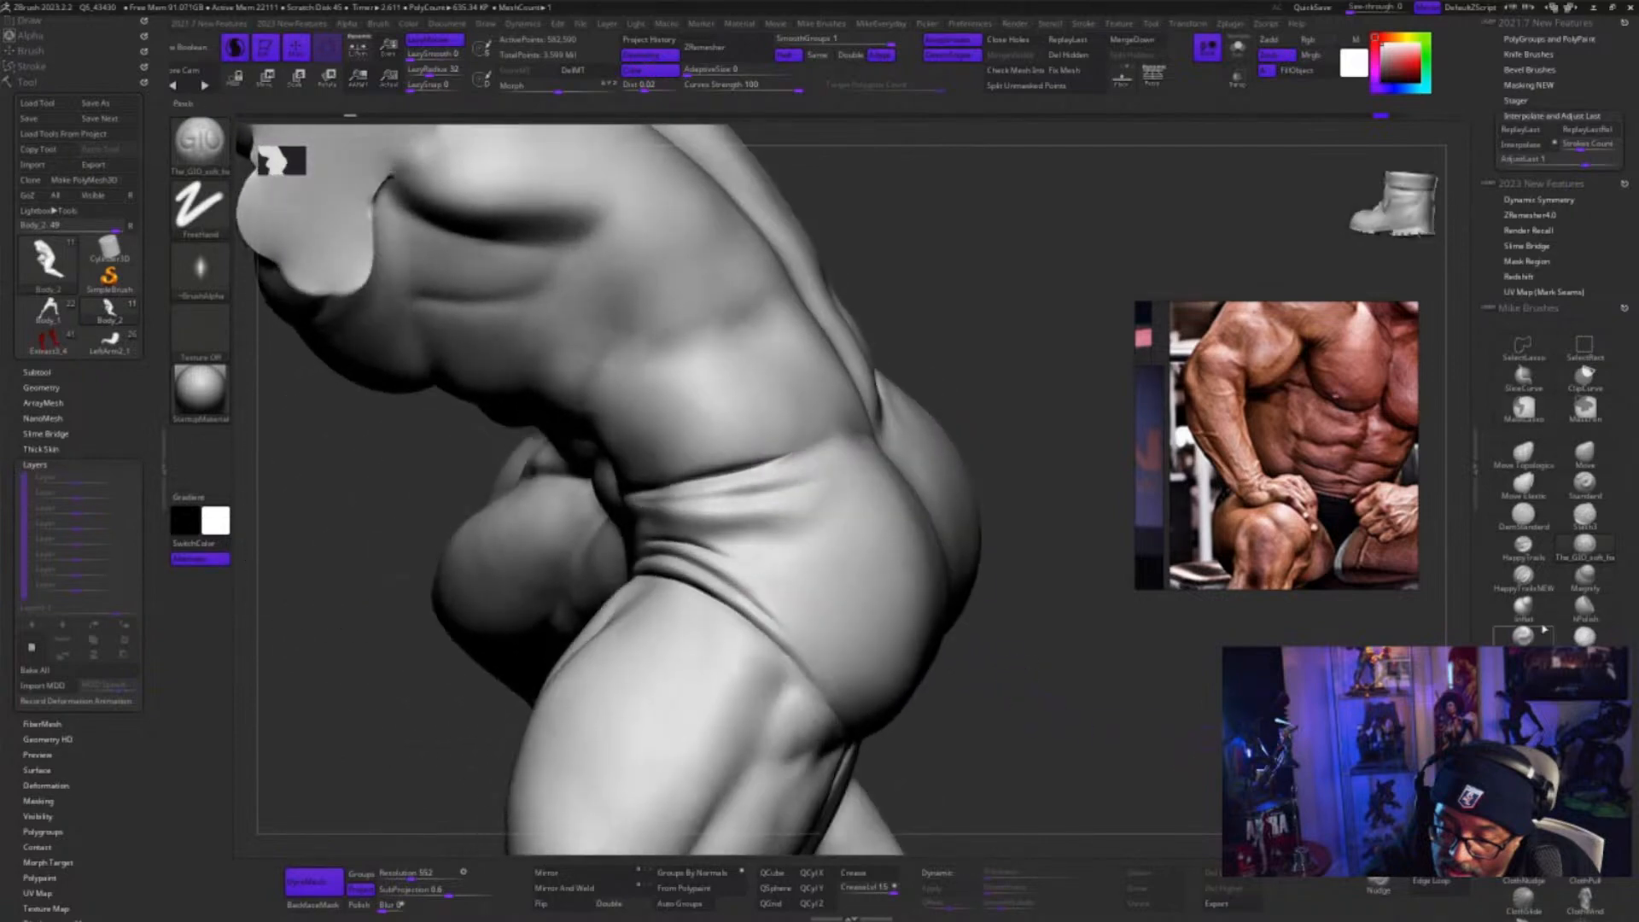
click(1584, 492)
key(s)
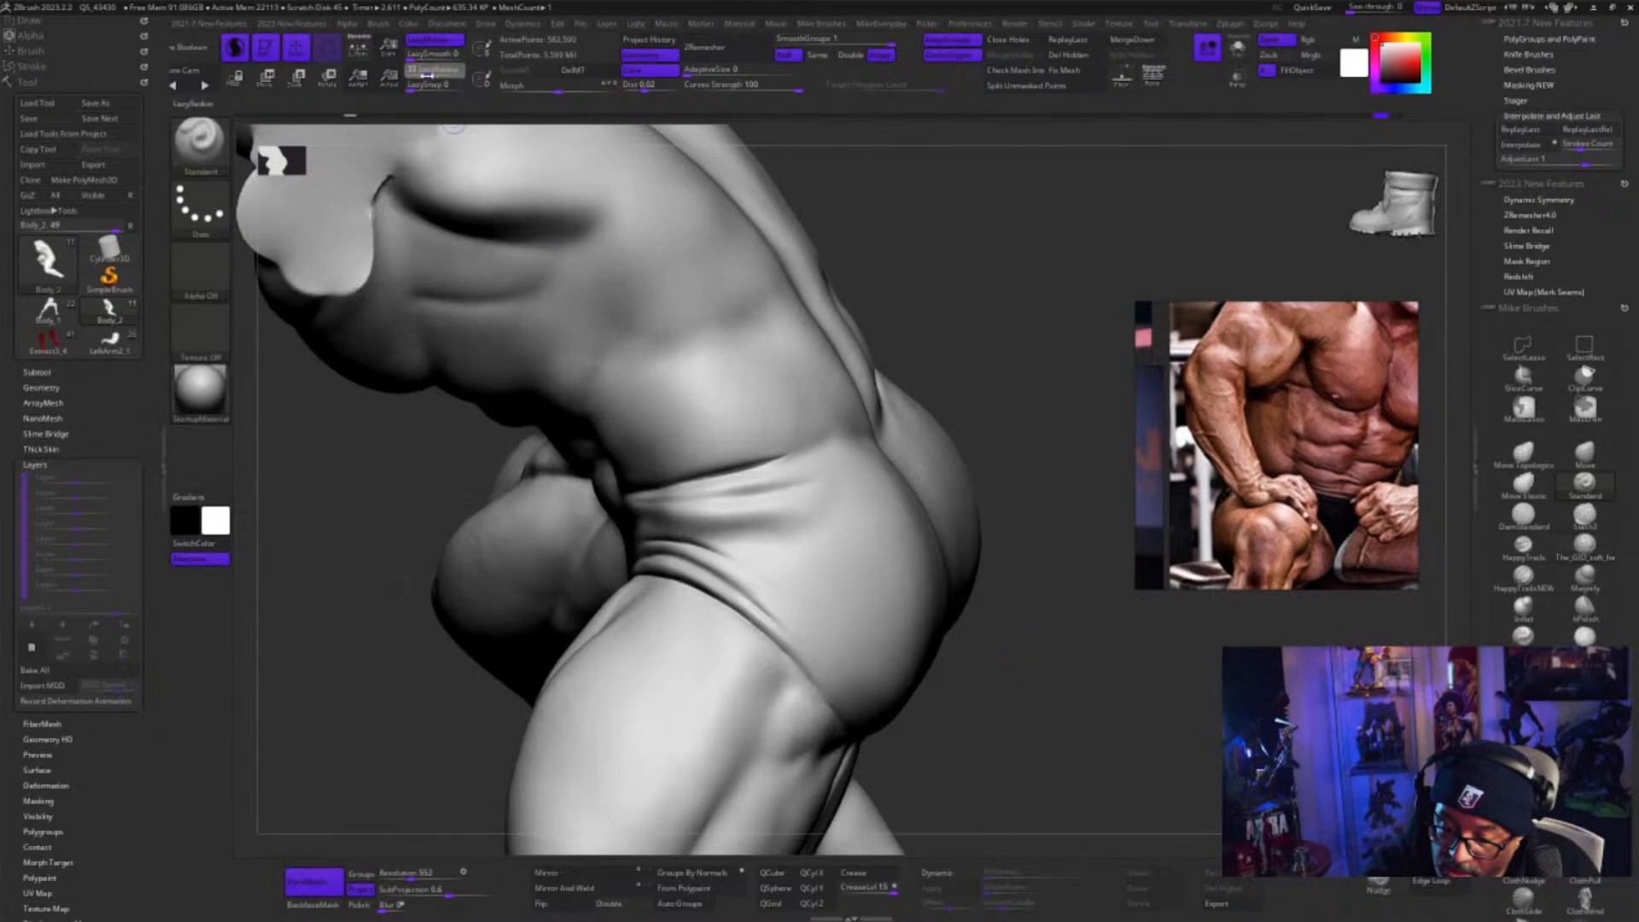
drag(426, 75, 424, 75)
drag(771, 464, 775, 642)
mouse_move(1028, 728)
mouse_down()
mouse_move(1170, 732)
mouse_move(1108, 719)
mouse_move(1182, 684)
mouse_up()
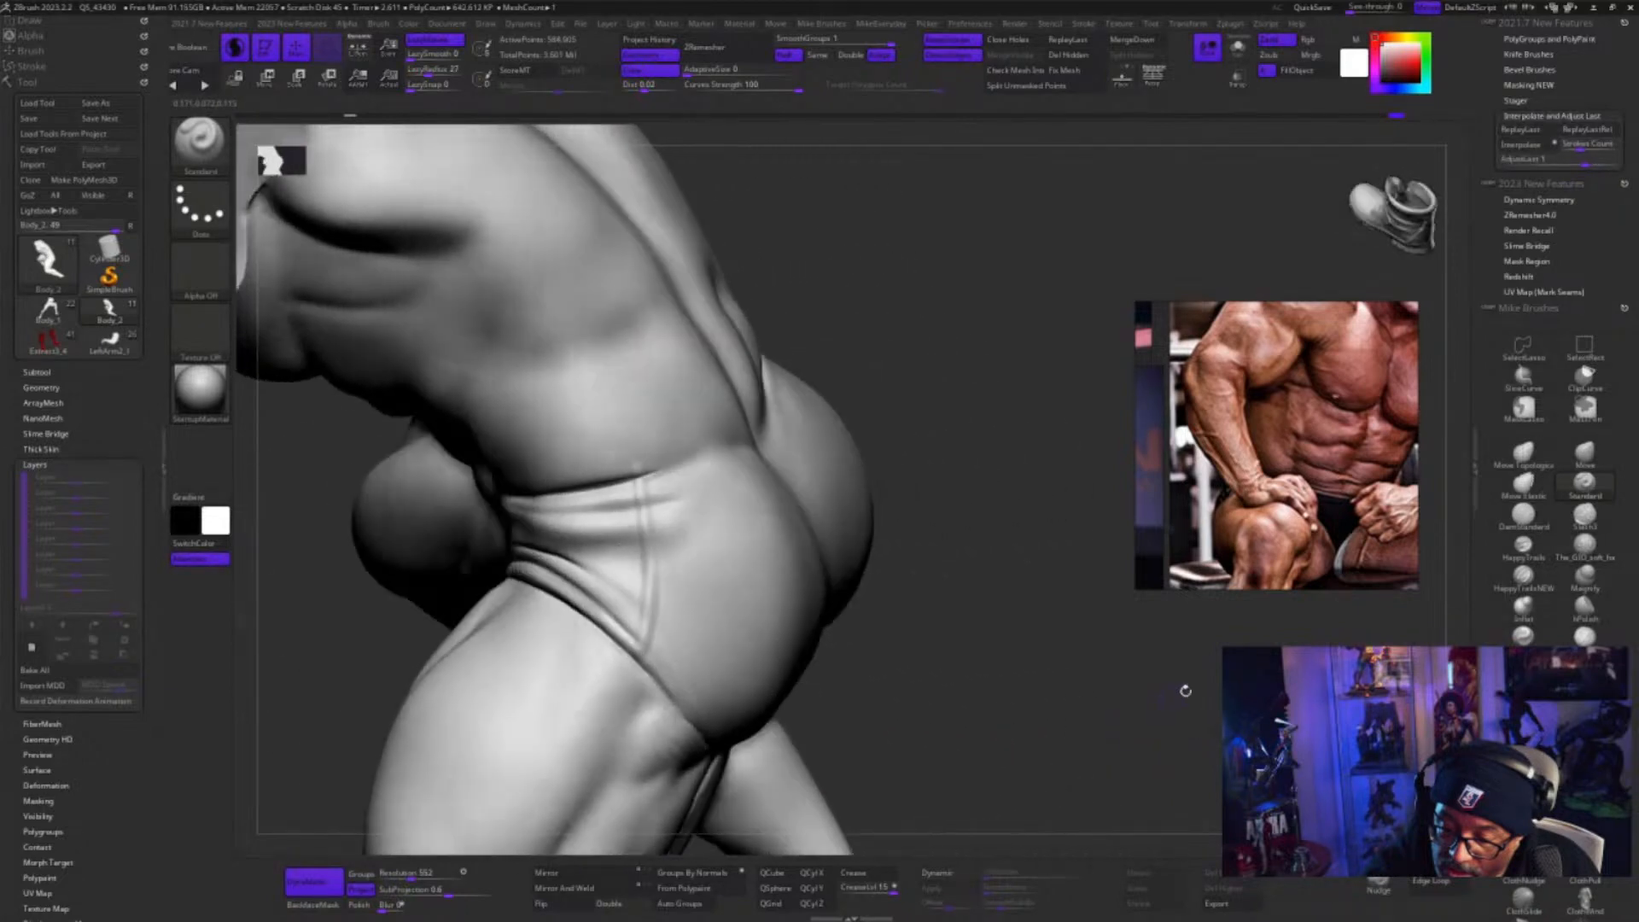
Try a GIO soft brush stroke down the hip seam, and undo it
click(1585, 544)
drag(884, 672, 895, 662)
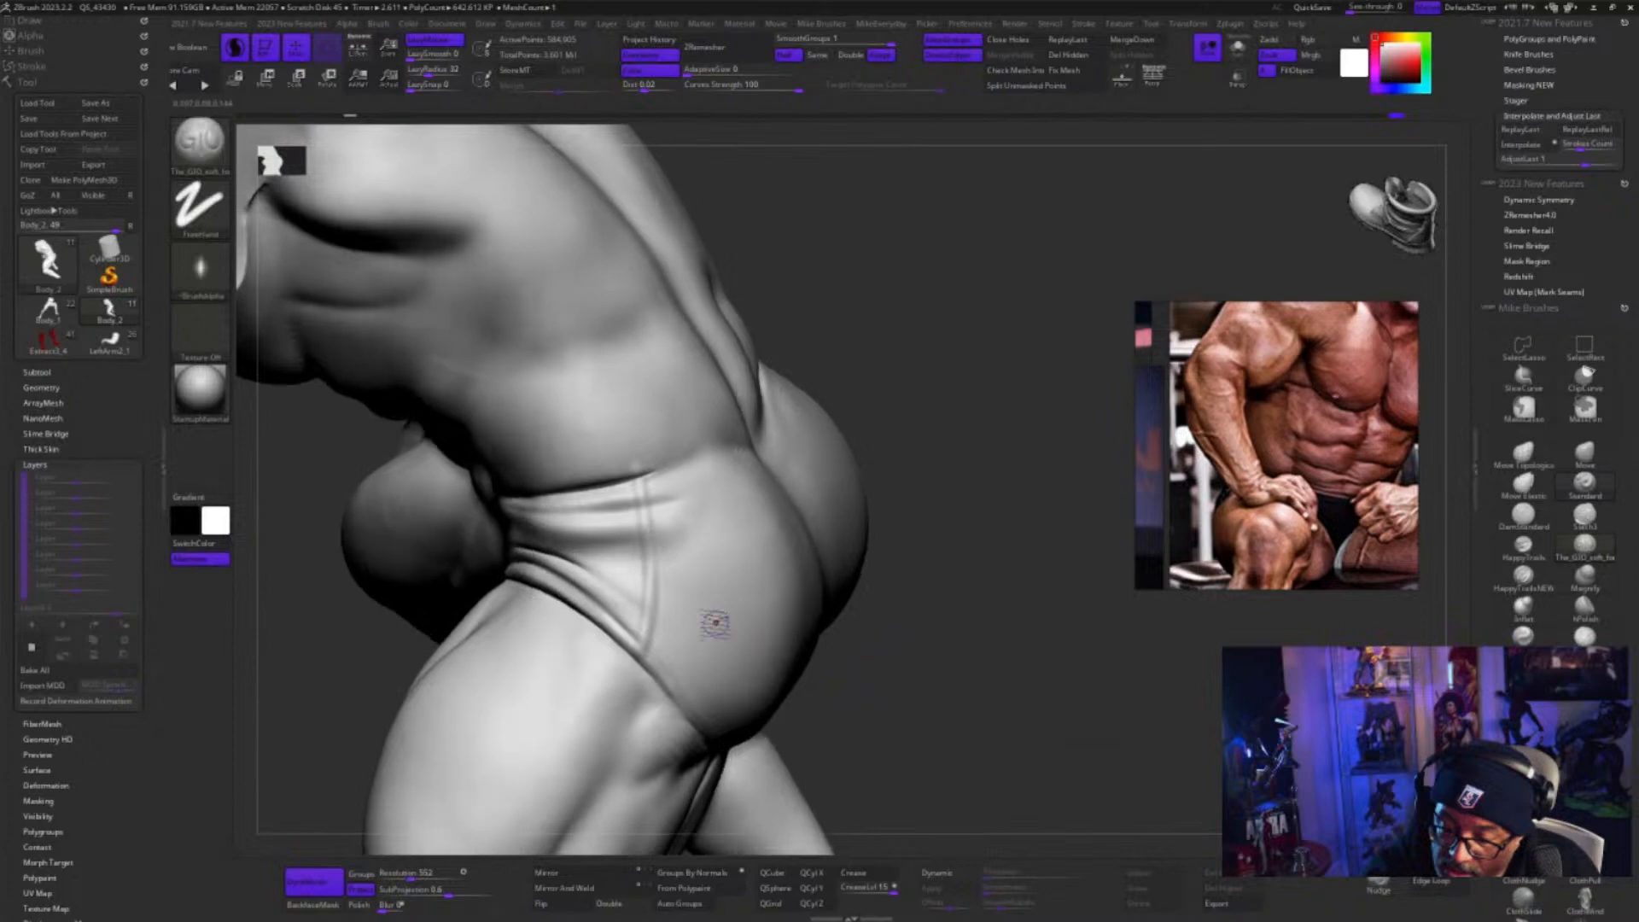
drag(653, 480, 646, 687)
key(ctrl)
key(ctrl)
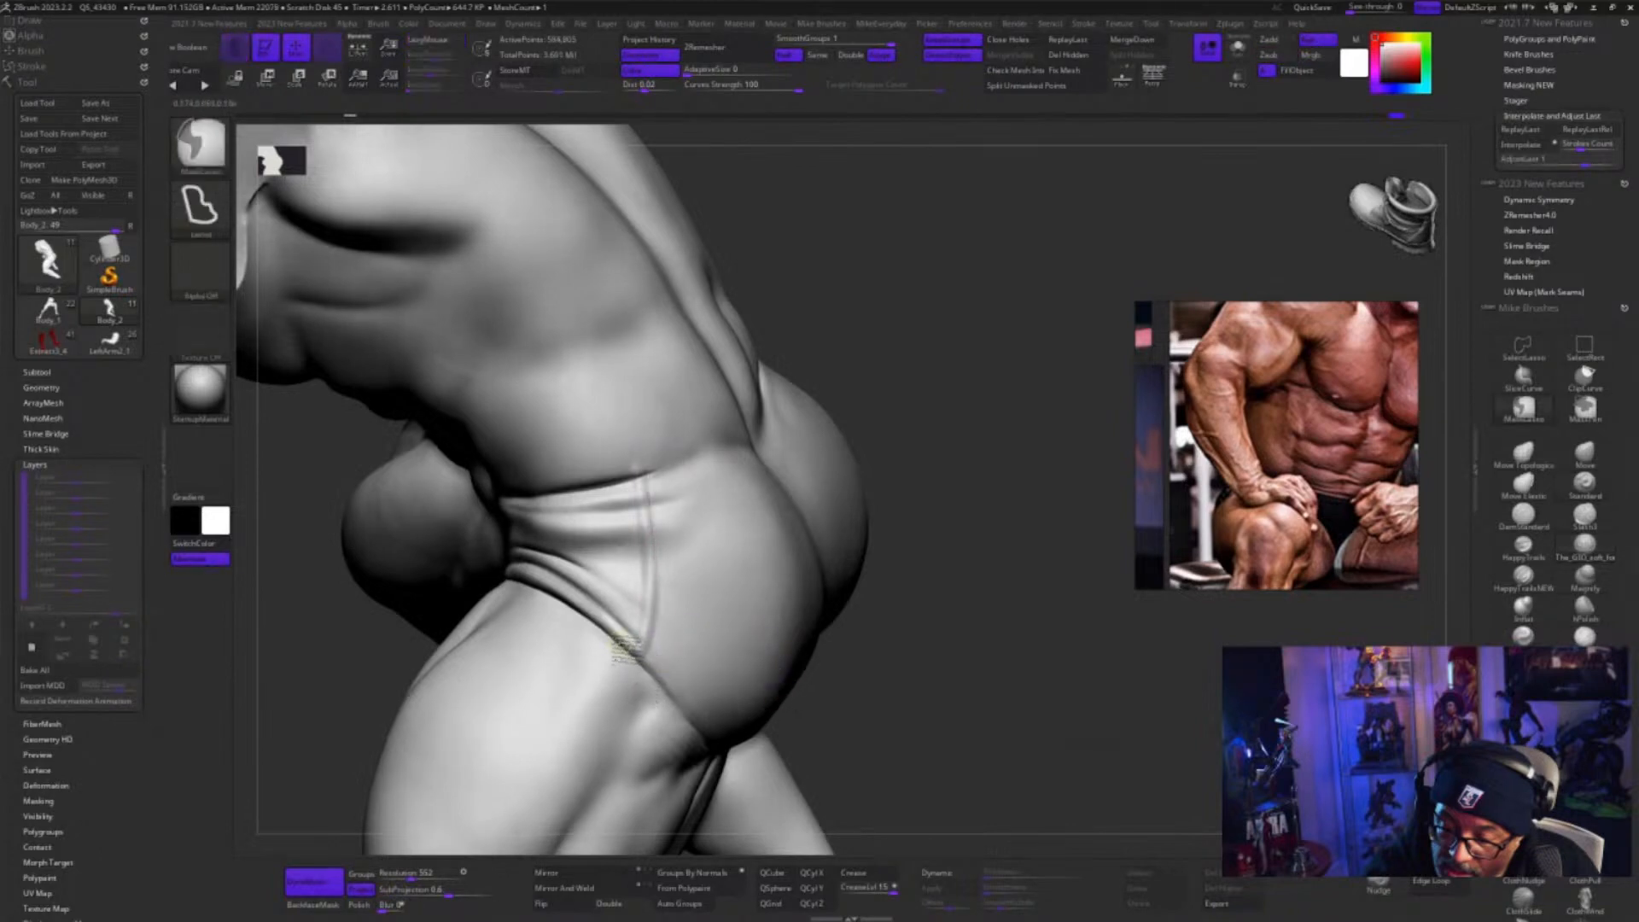
Lasso-mask the upper thigh below the hip crease and the area just above the waist crease
click(1524, 409)
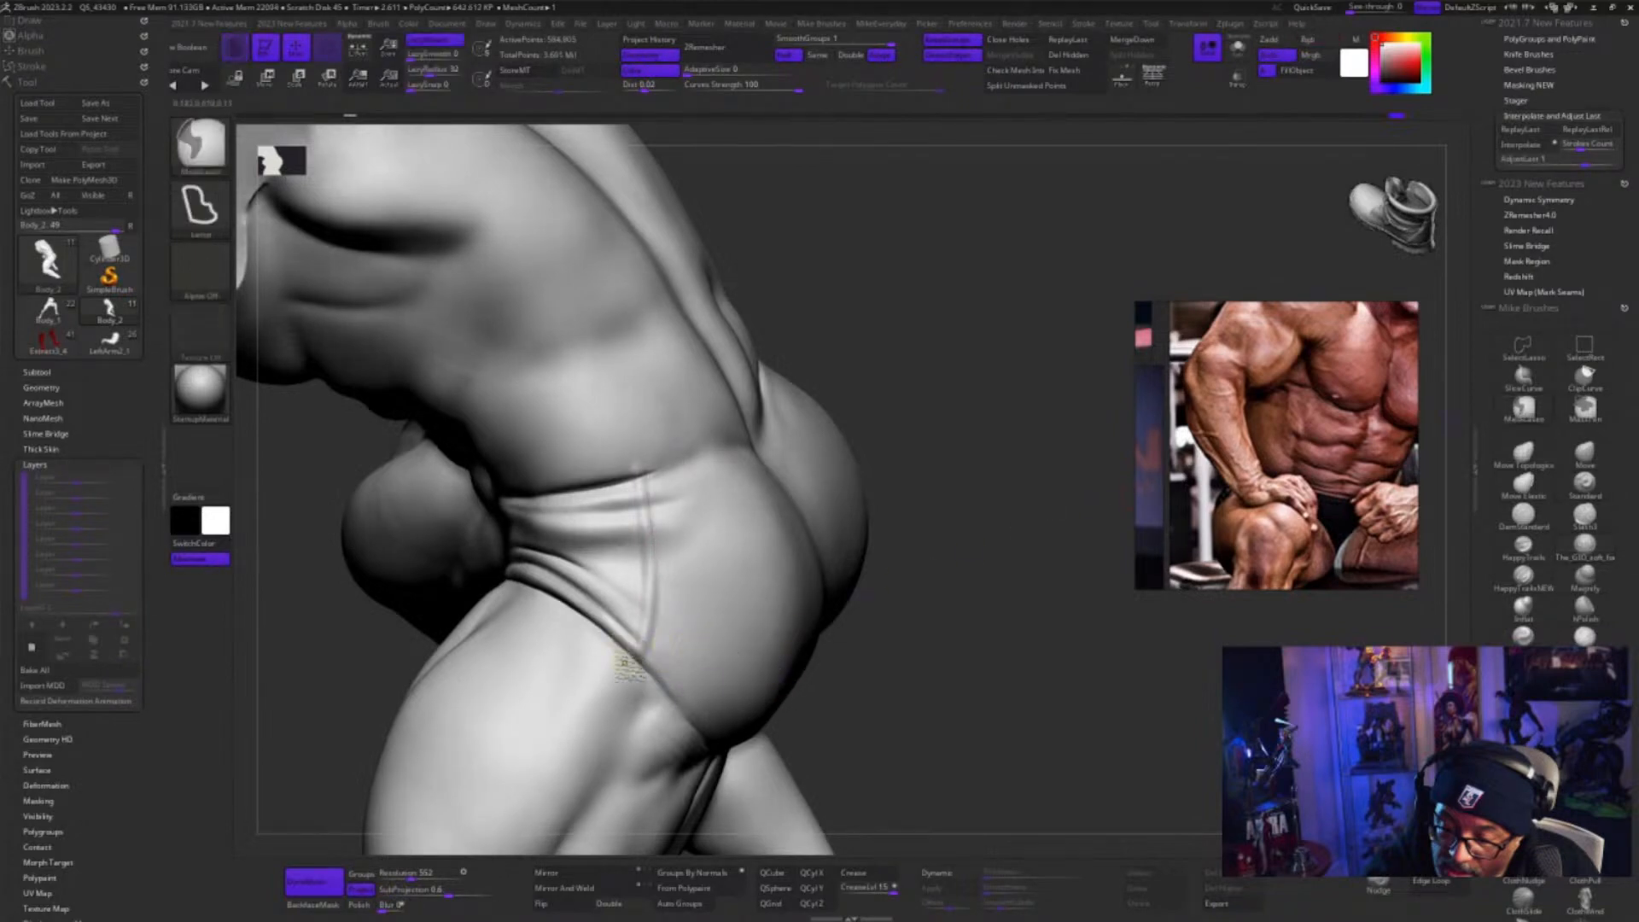
mouse_move(645, 668)
ctrl+mouse_down()
mouse_move(634, 792)
mouse_move(603, 633)
ctrl+mouse_up()
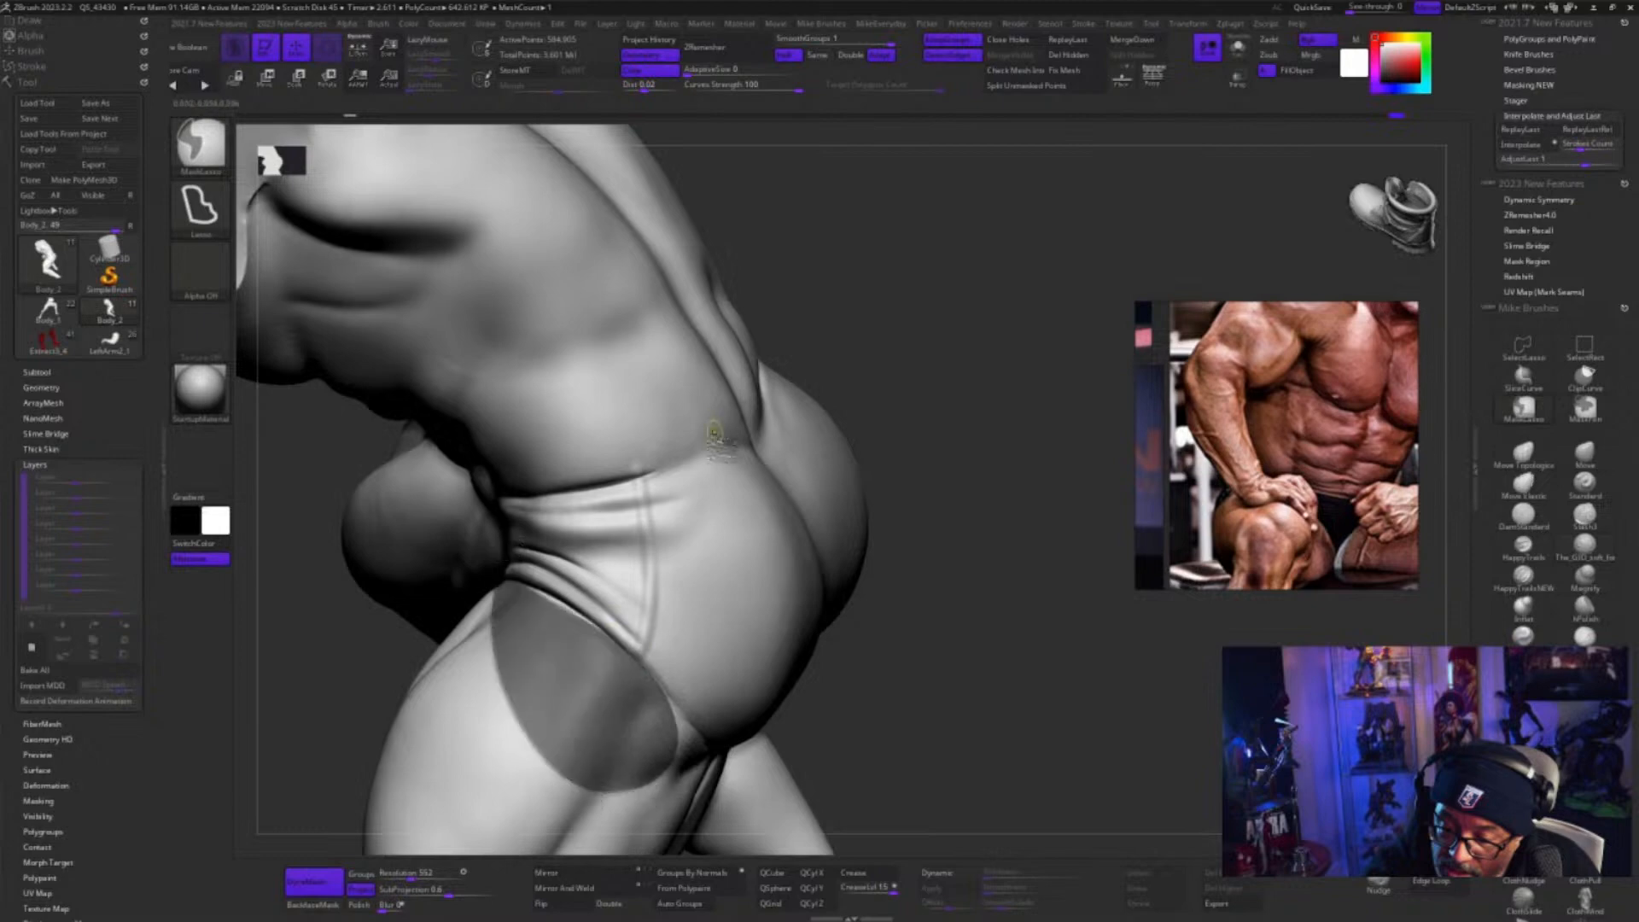
mouse_move(636, 475)
ctrl+mouse_down()
mouse_move(702, 429)
mouse_move(533, 512)
ctrl+mouse_up()
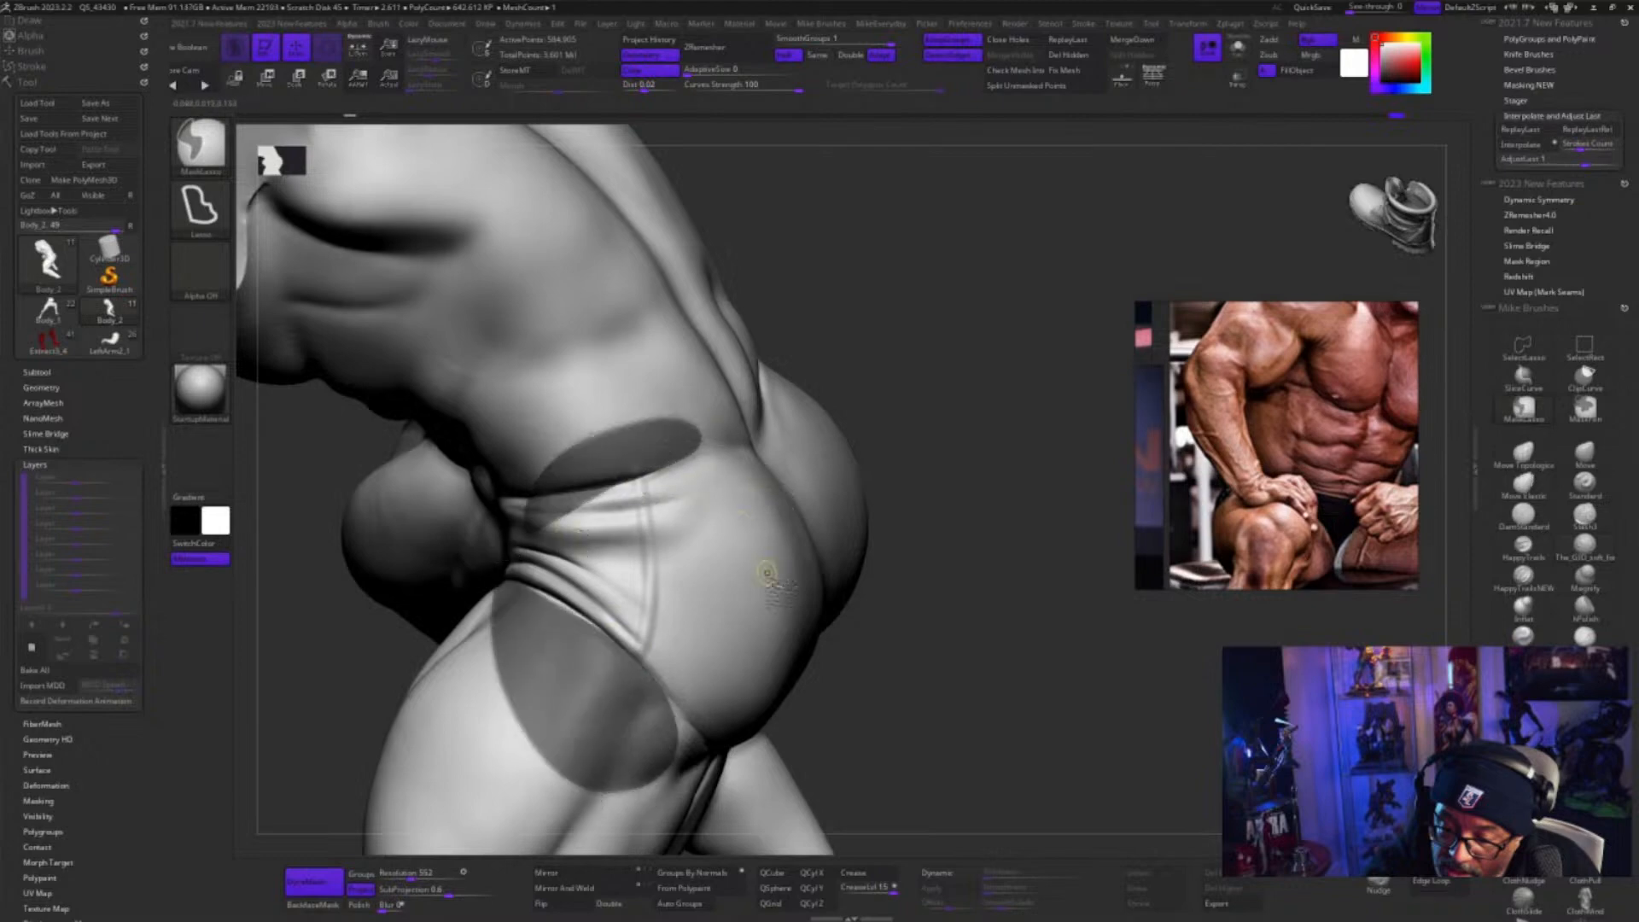
drag(920, 668, 924, 665)
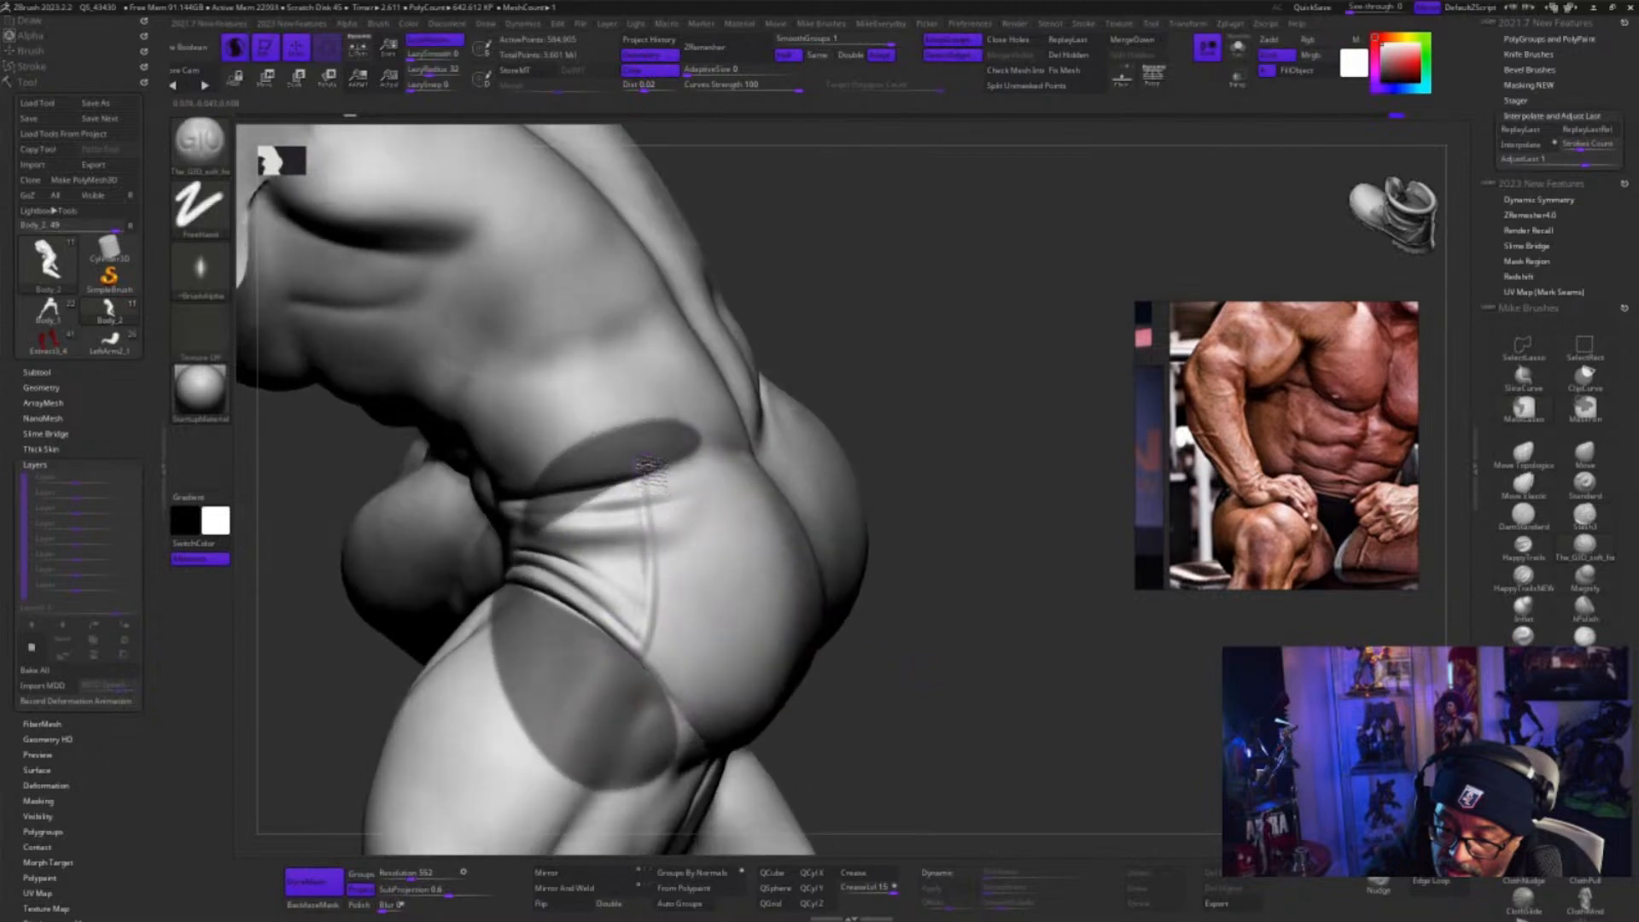
Carve a groove down the hip seam between the masked areas with the GIO soft brush, and replay the last stroke twice
drag(656, 486, 658, 652)
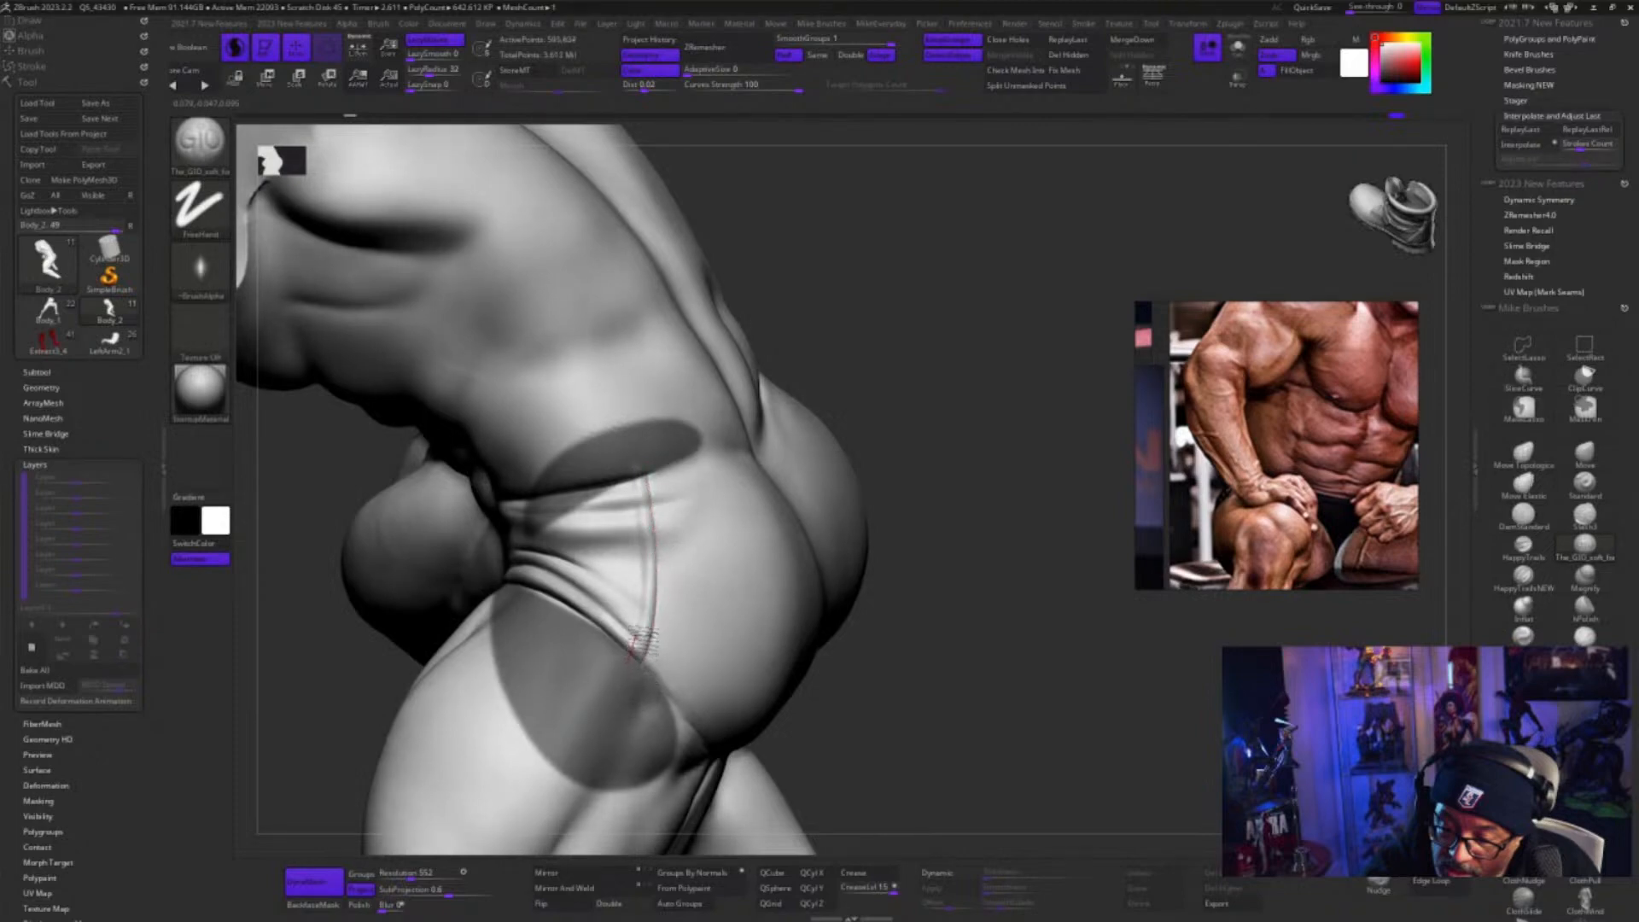
drag(647, 624, 648, 581)
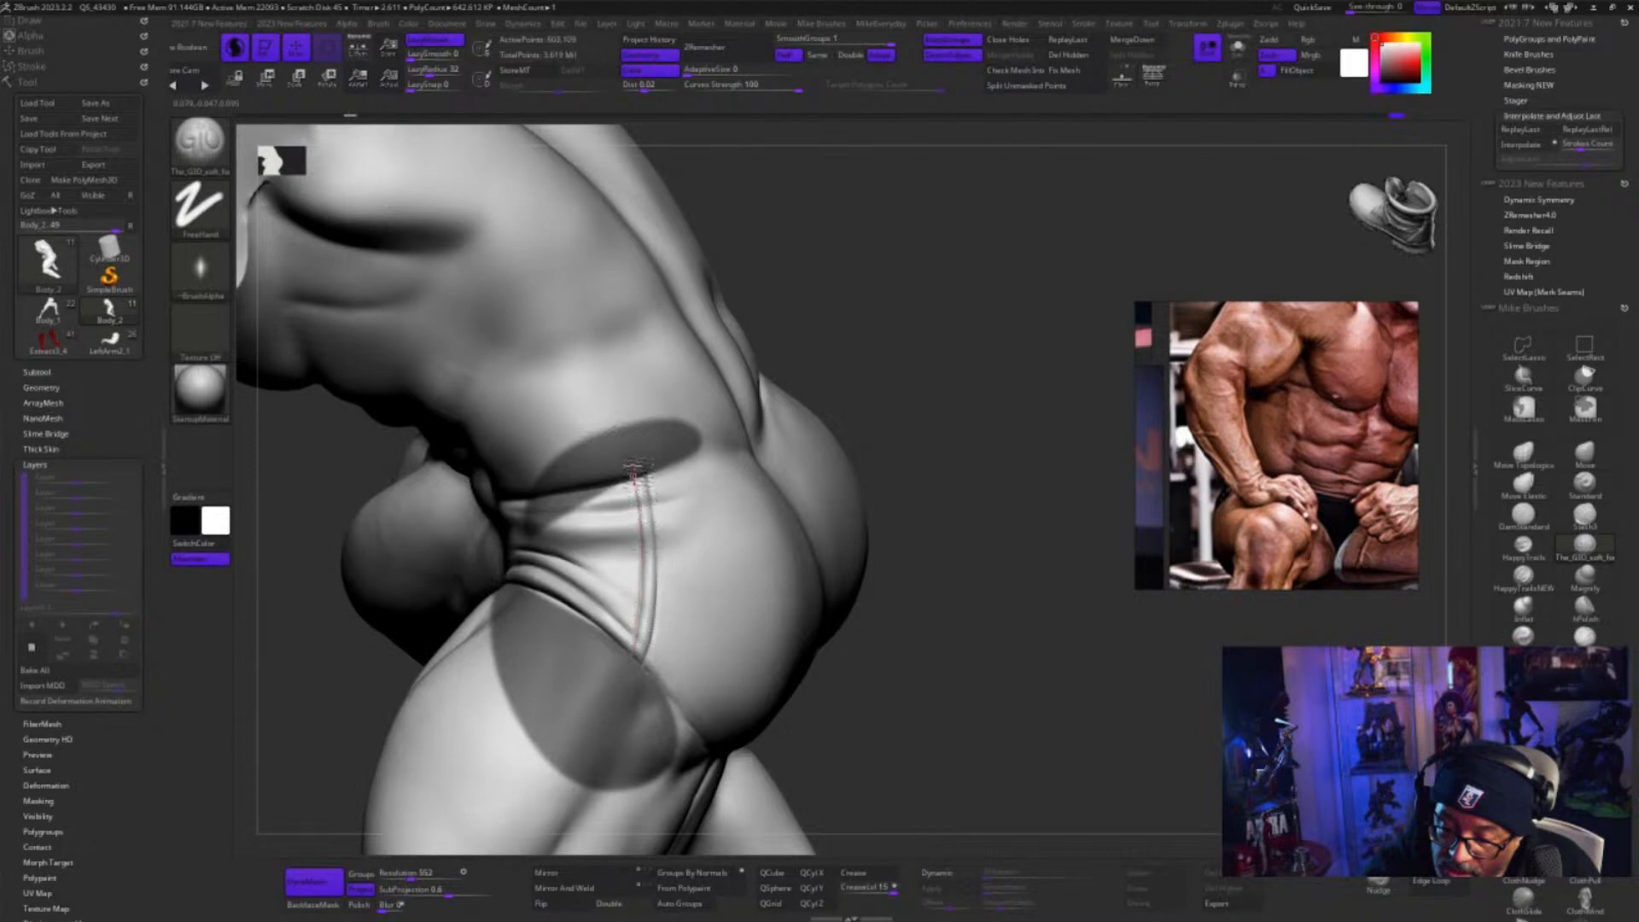
drag(634, 466, 636, 419)
drag(945, 772, 990, 761)
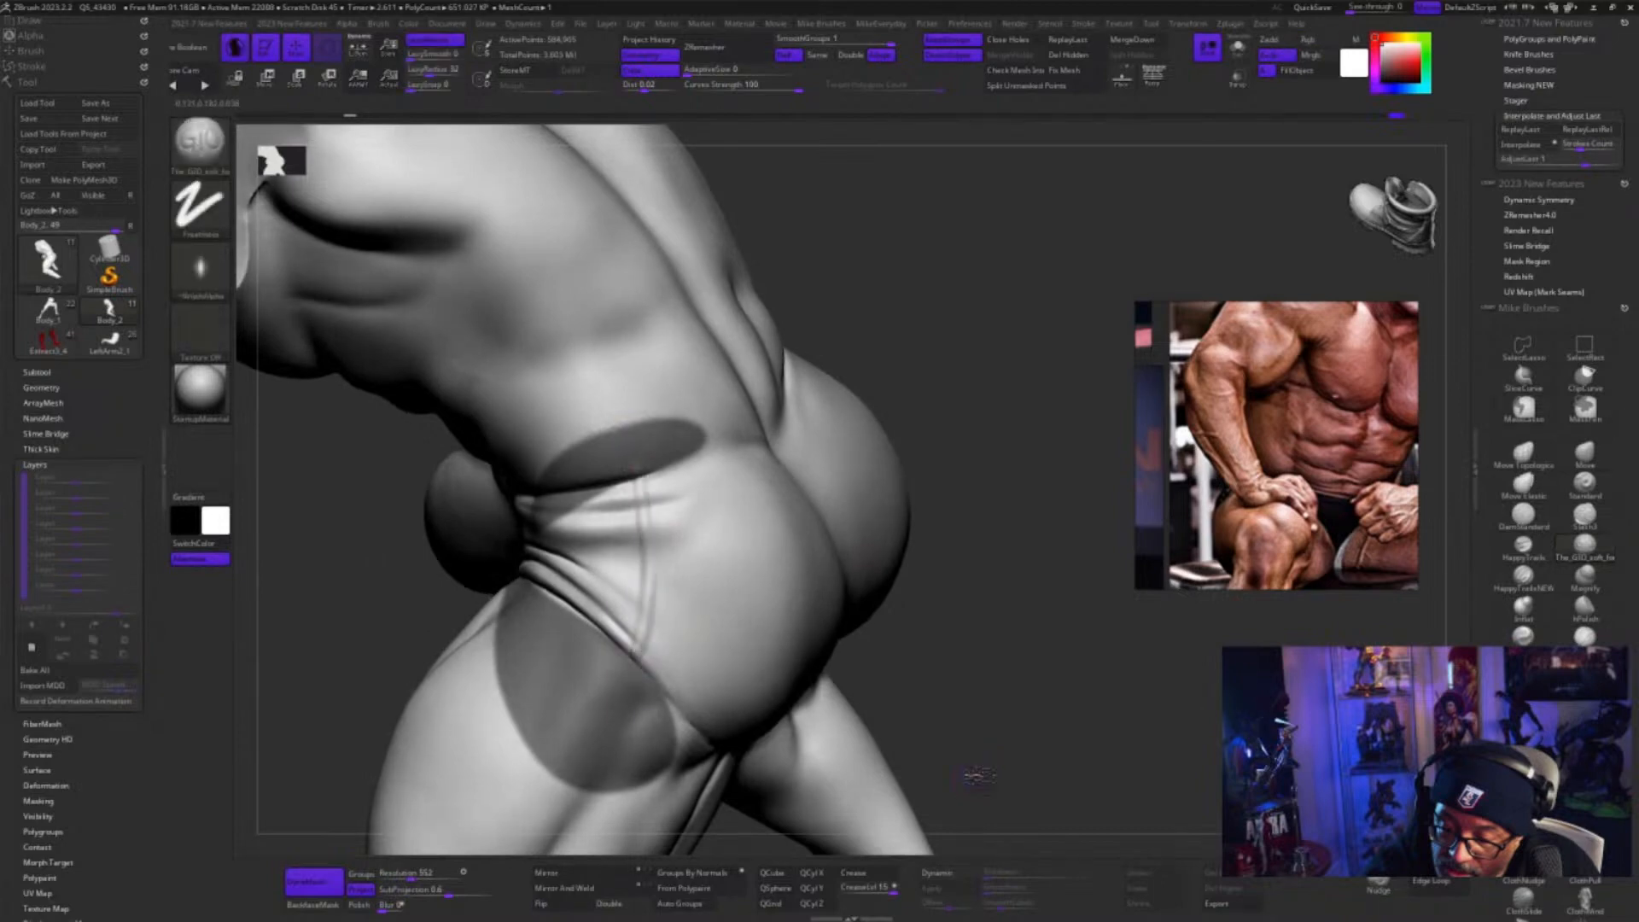
drag(971, 780, 973, 734)
mouse_move(649, 481)
mouse_down()
mouse_move(657, 657)
mouse_move(656, 515)
mouse_move(652, 669)
mouse_move(626, 720)
mouse_up()
mouse_move(646, 477)
mouse_down()
mouse_move(654, 616)
mouse_move(621, 723)
mouse_up()
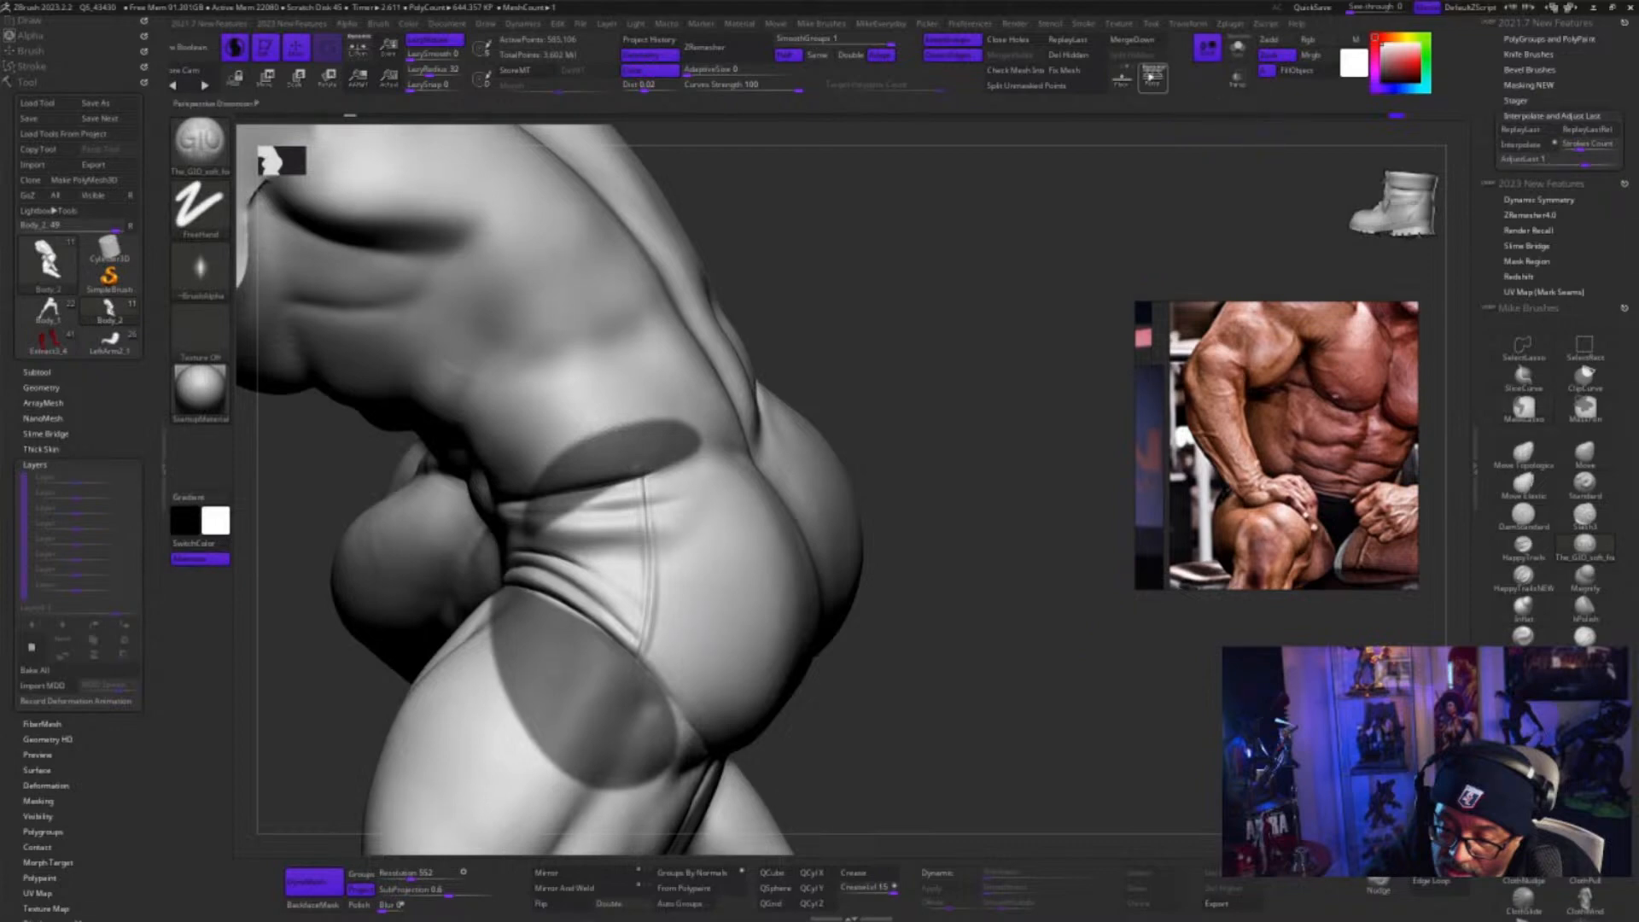
click(1080, 45)
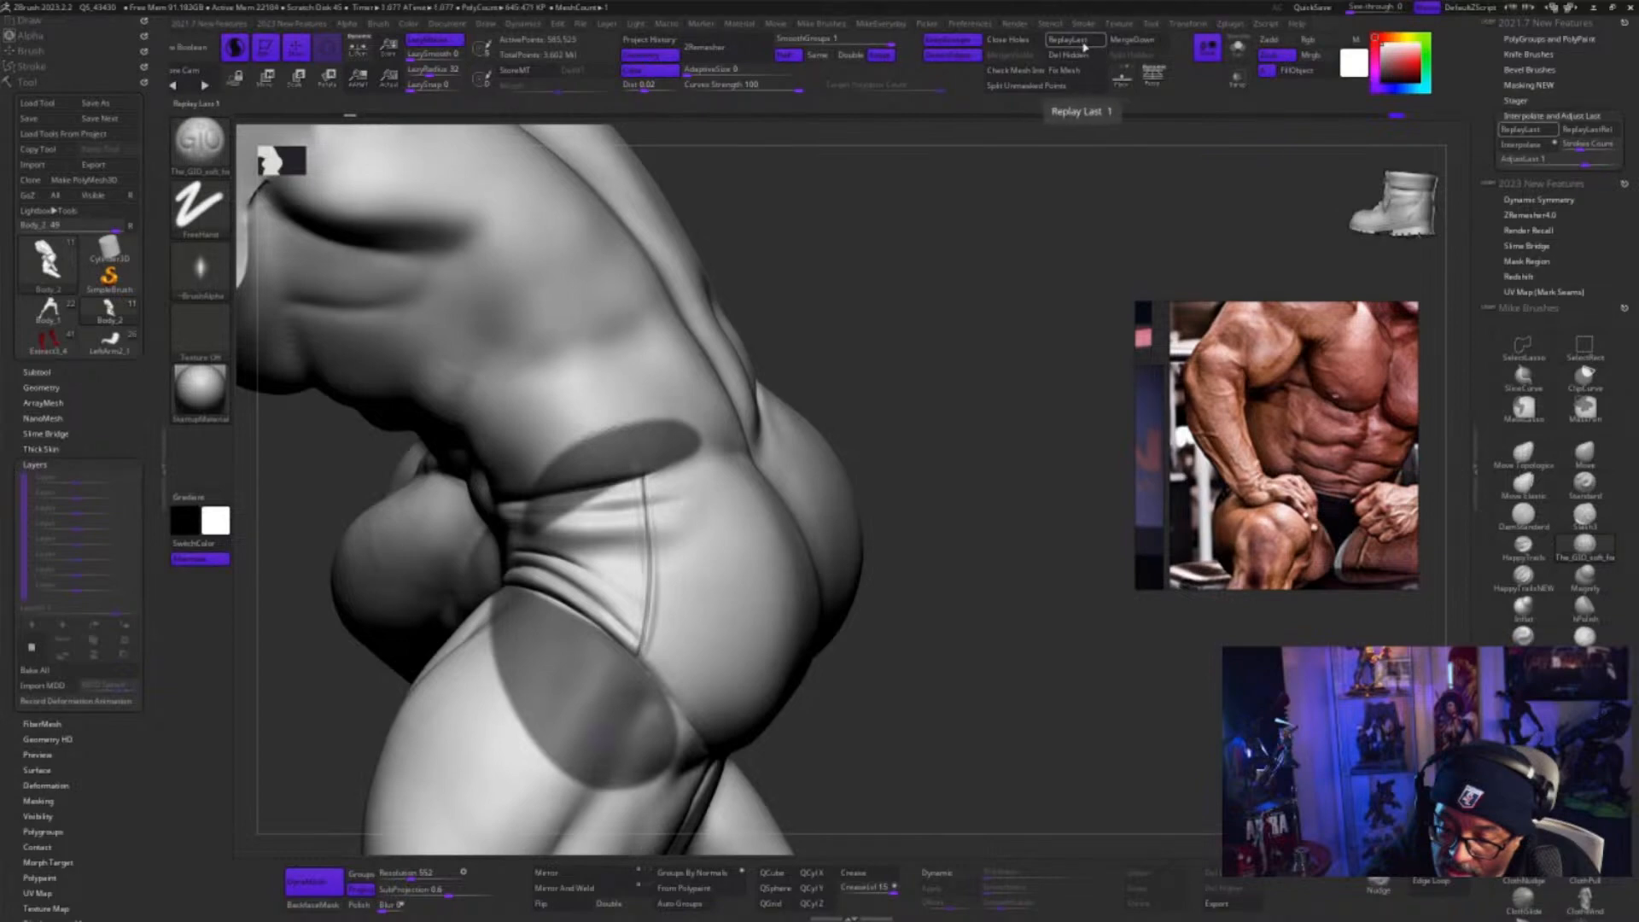
key(1)
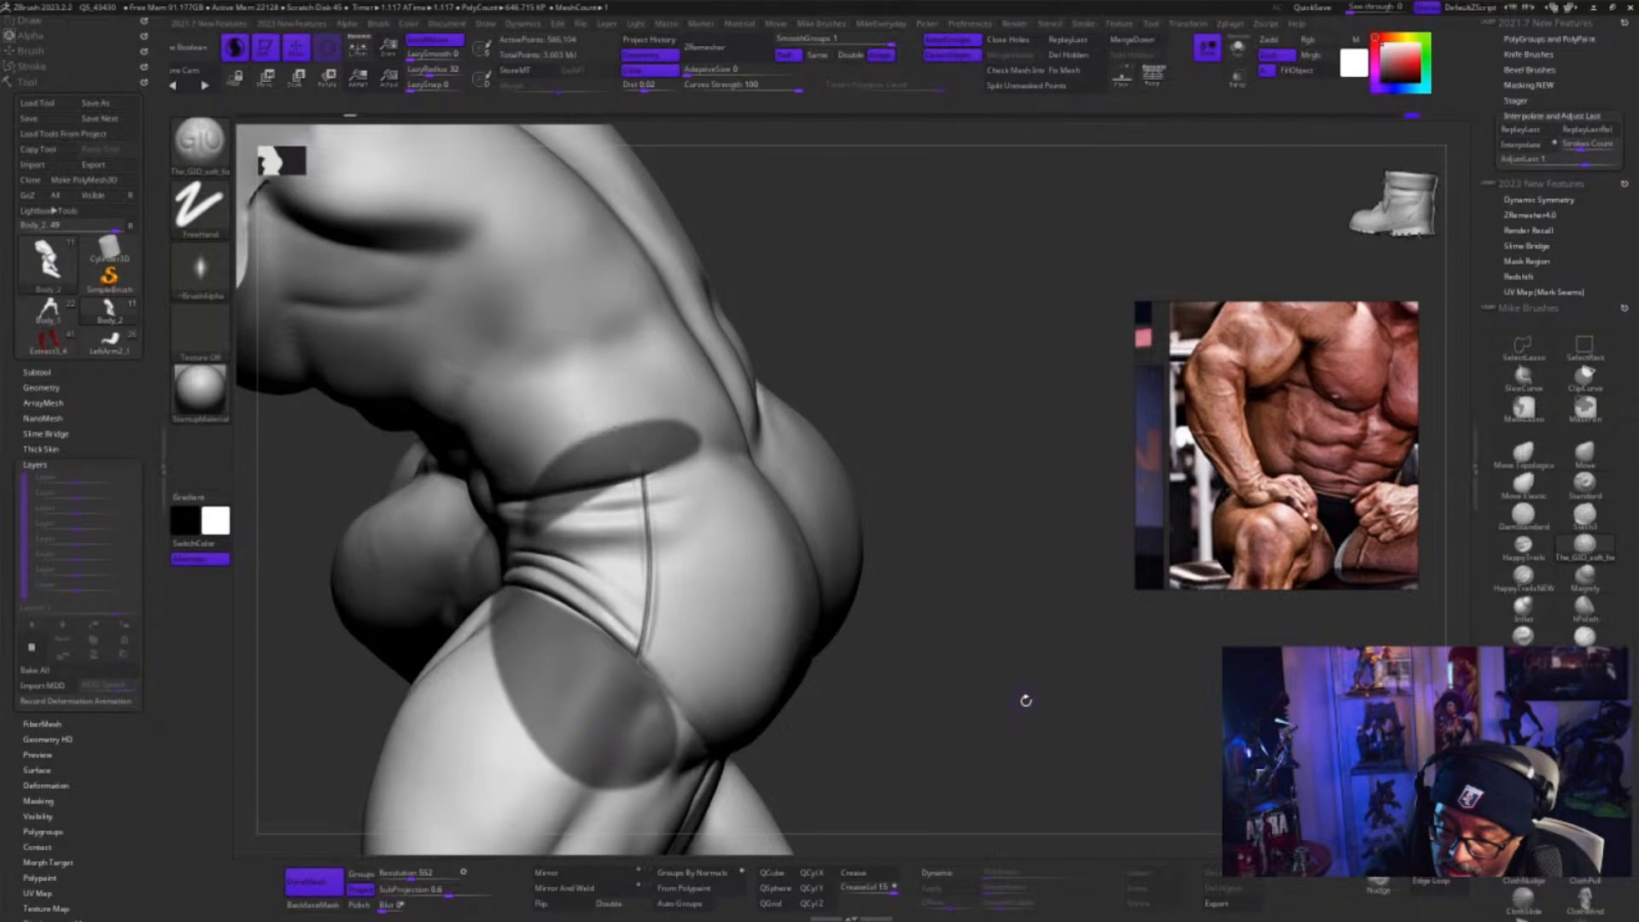
Run a resized Inflat brush down the hip seam with LazyMouse turned on
click(1524, 605)
key(s)
click(840, 679)
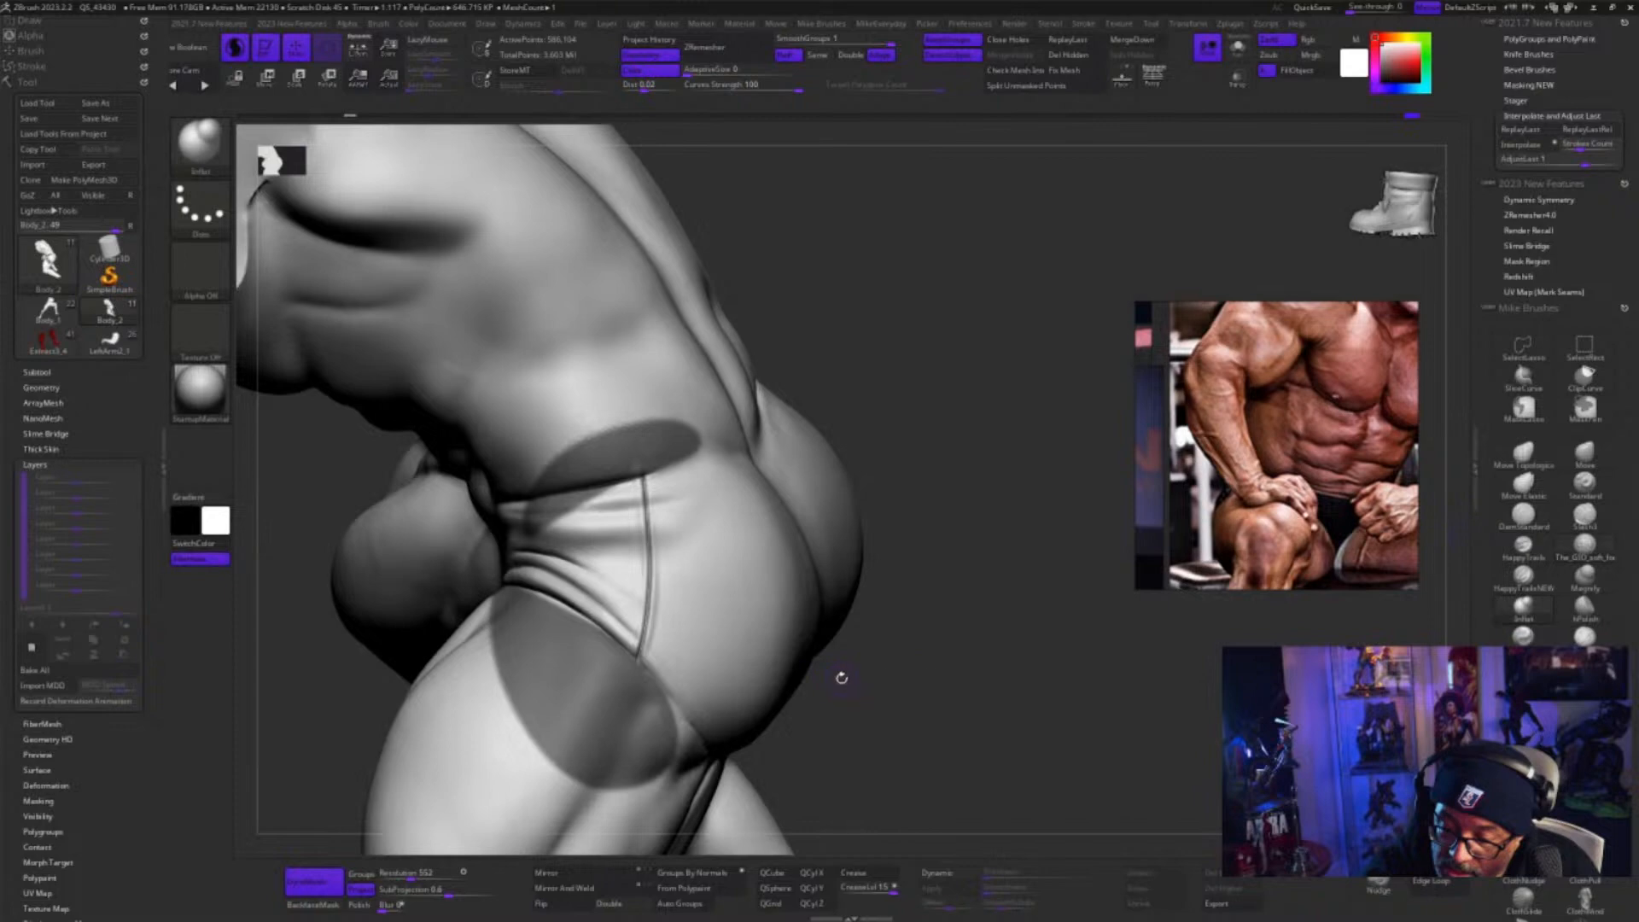
click(433, 39)
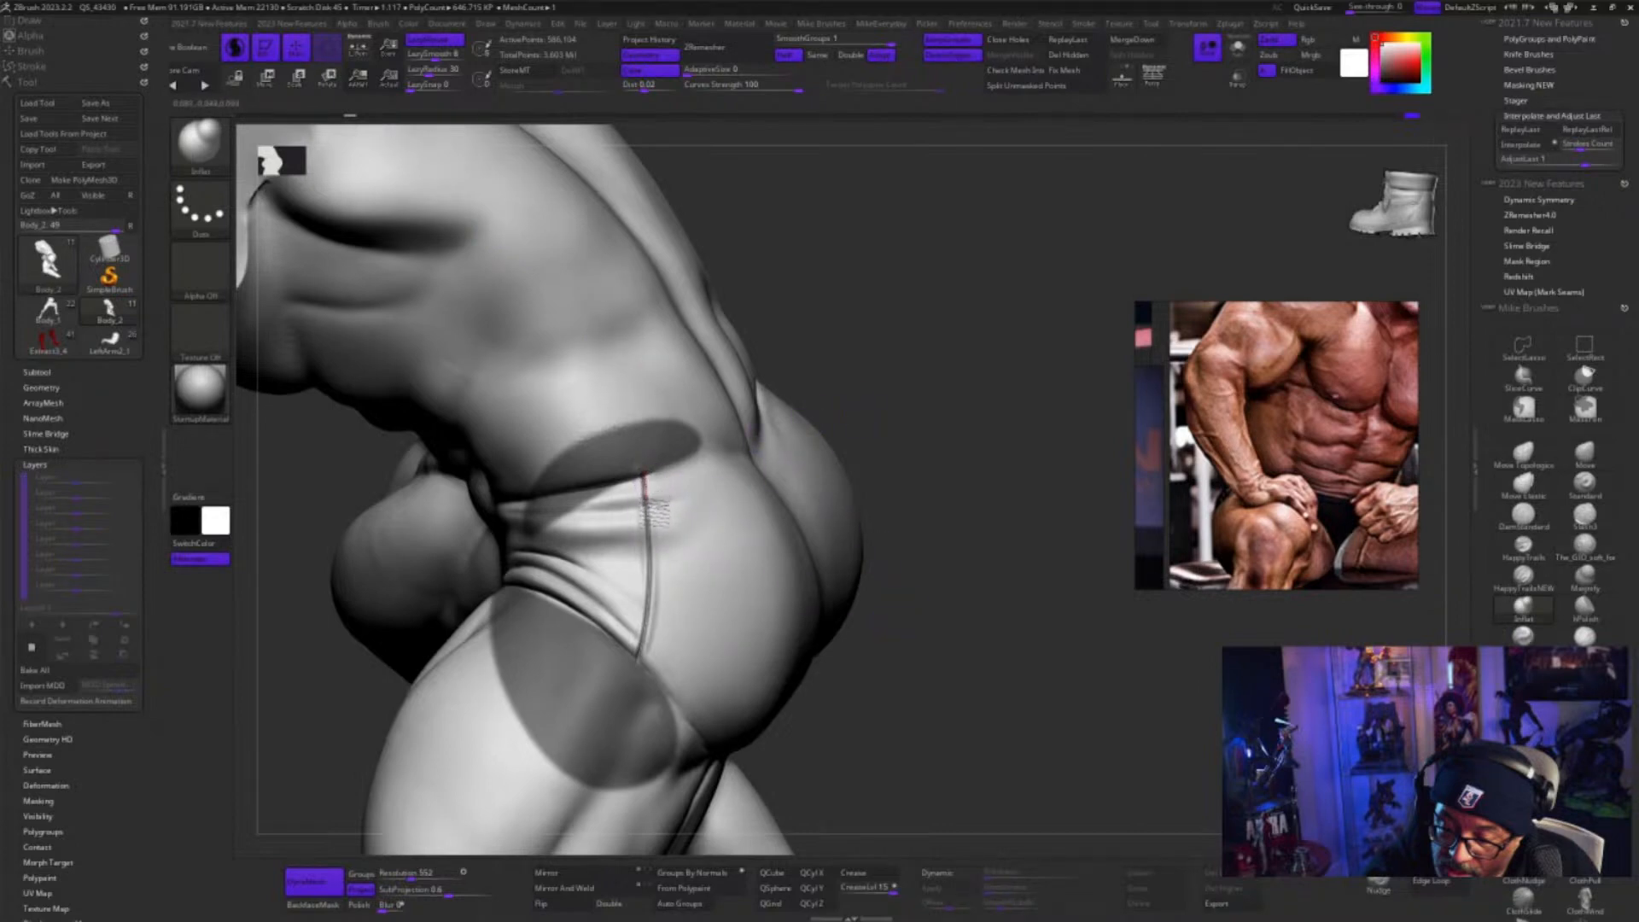
drag(655, 513, 656, 565)
drag(648, 488, 644, 666)
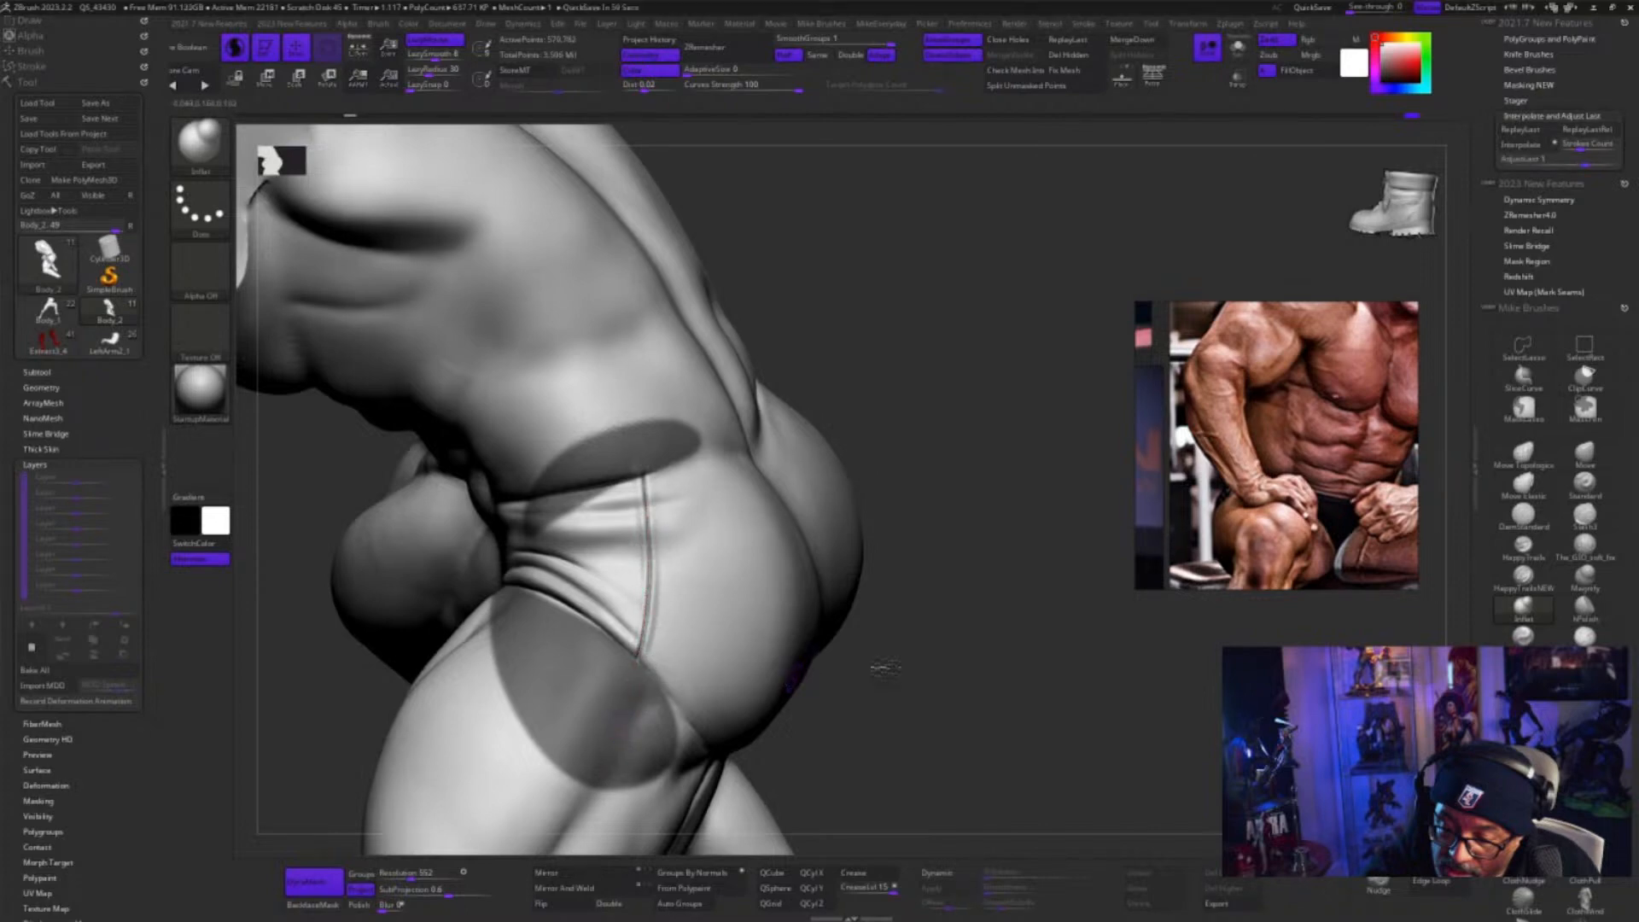
Clear the mask, and inflate the hip seam's groove with Sculptris Pro off, replaying the Inflat stroke once
key(ctrl)
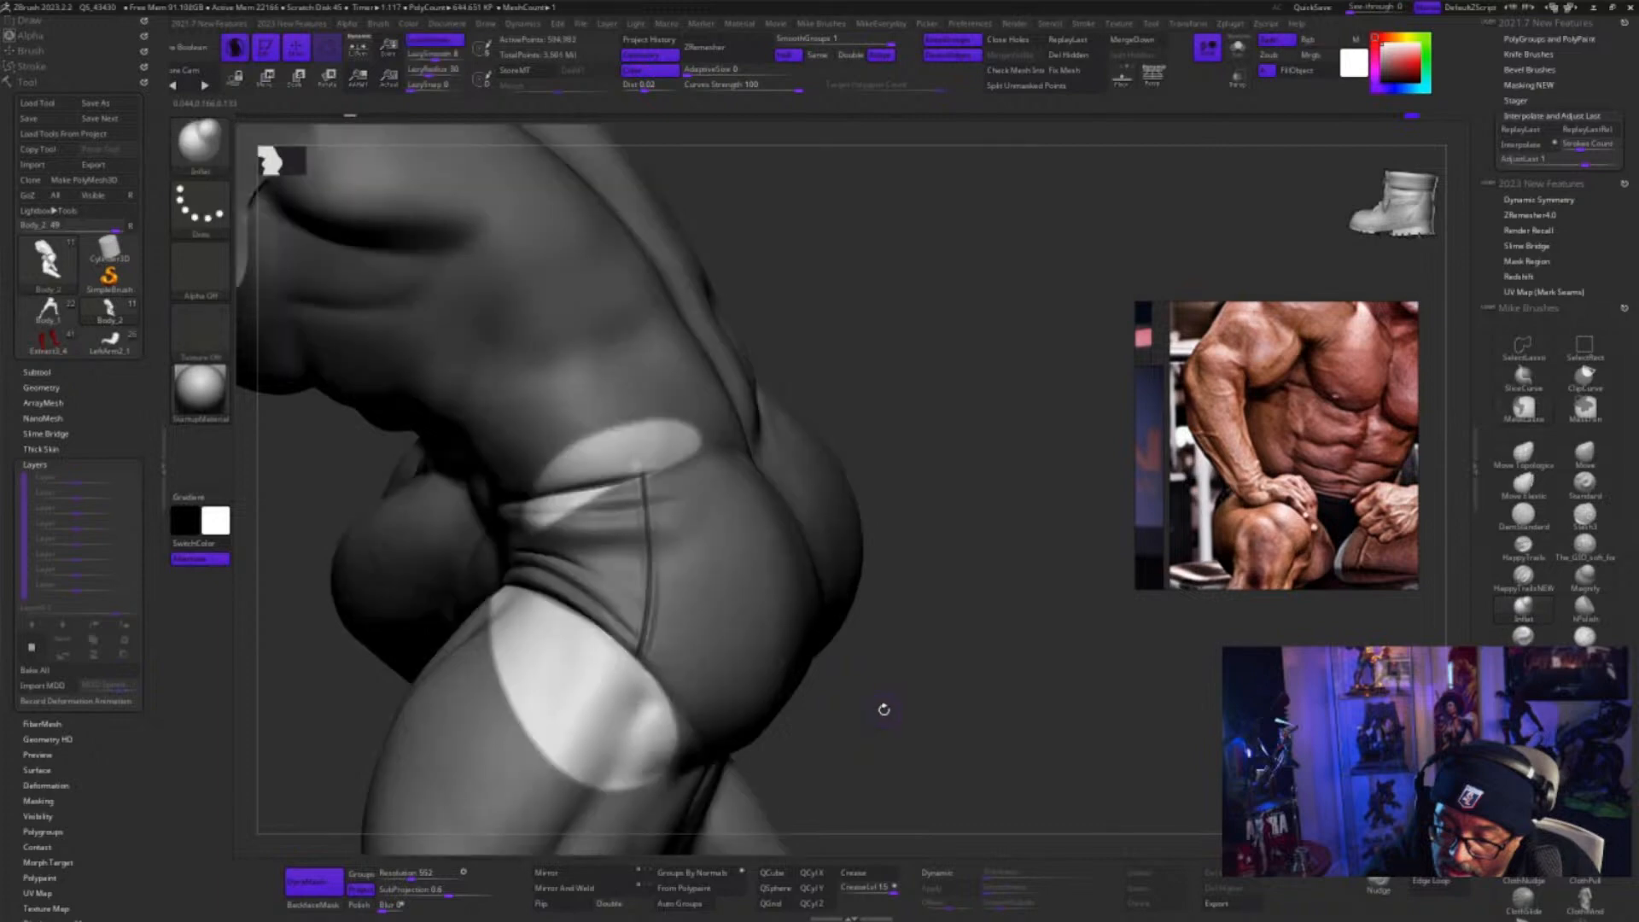
ctrl+drag(900, 698, 870, 739)
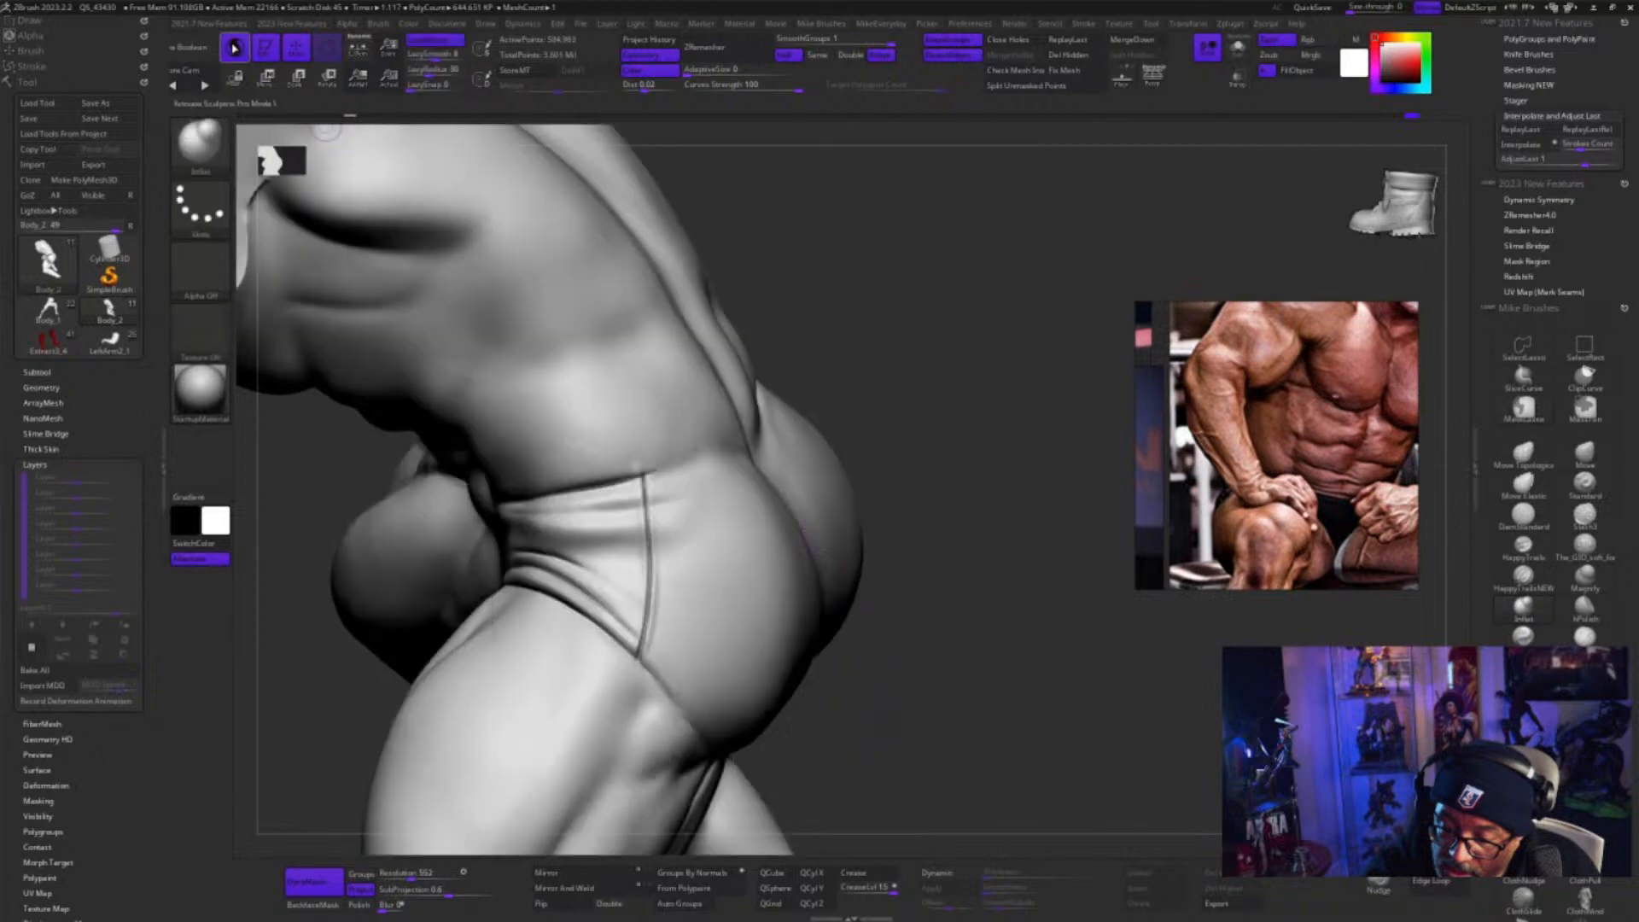
key(s)
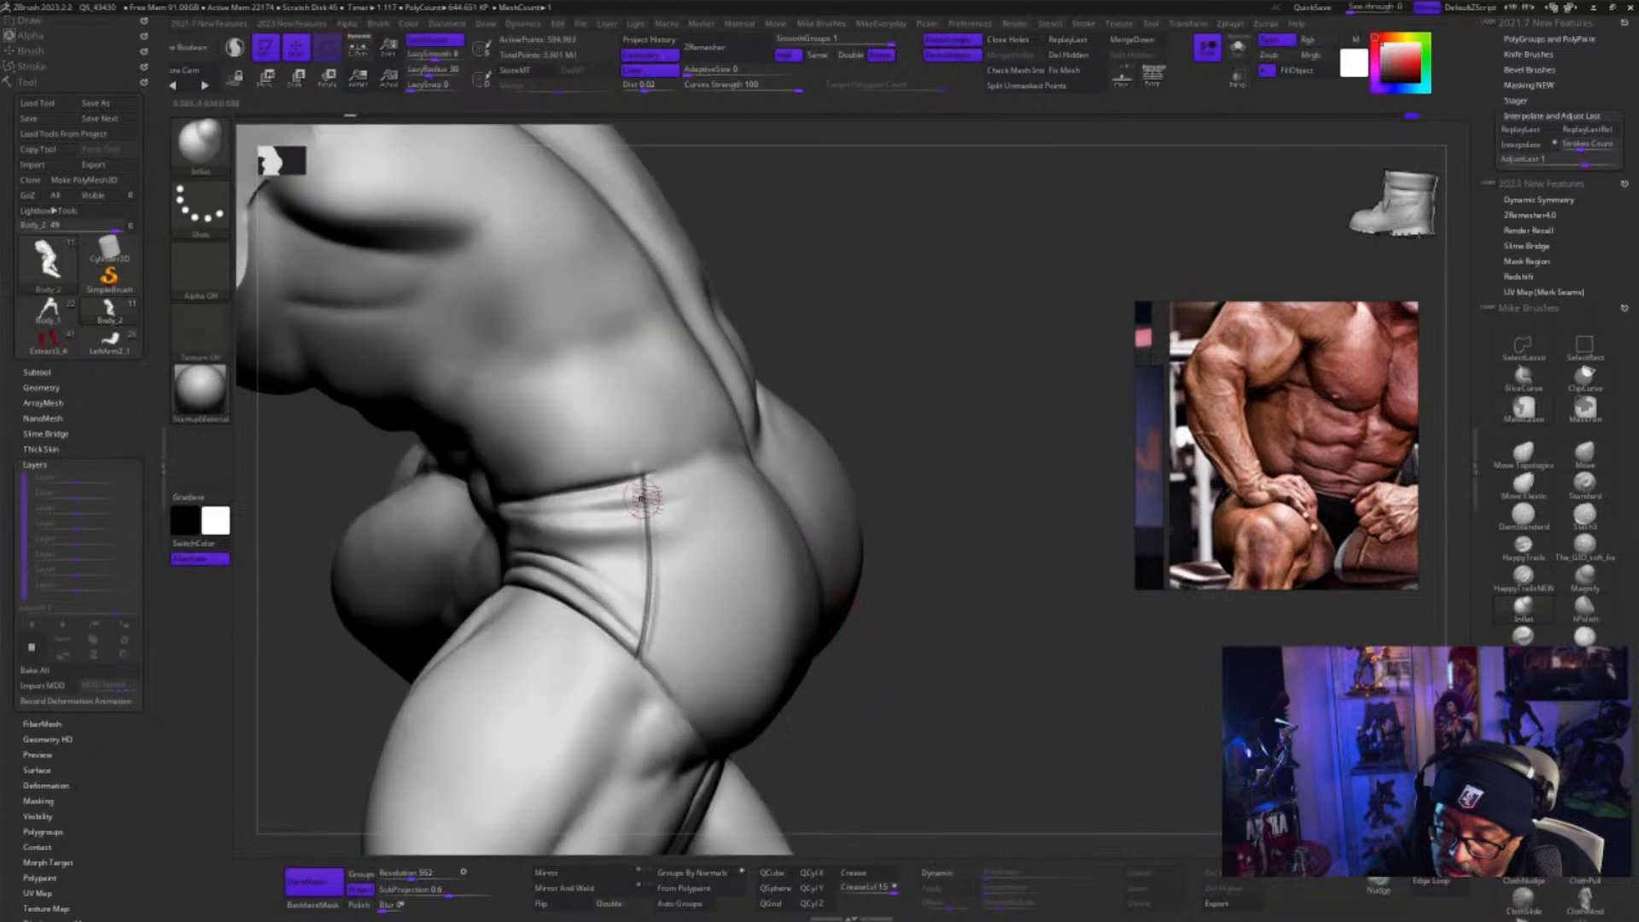
mouse_move(629, 467)
mouse_down()
mouse_move(647, 484)
mouse_move(656, 598)
mouse_move(612, 713)
mouse_up()
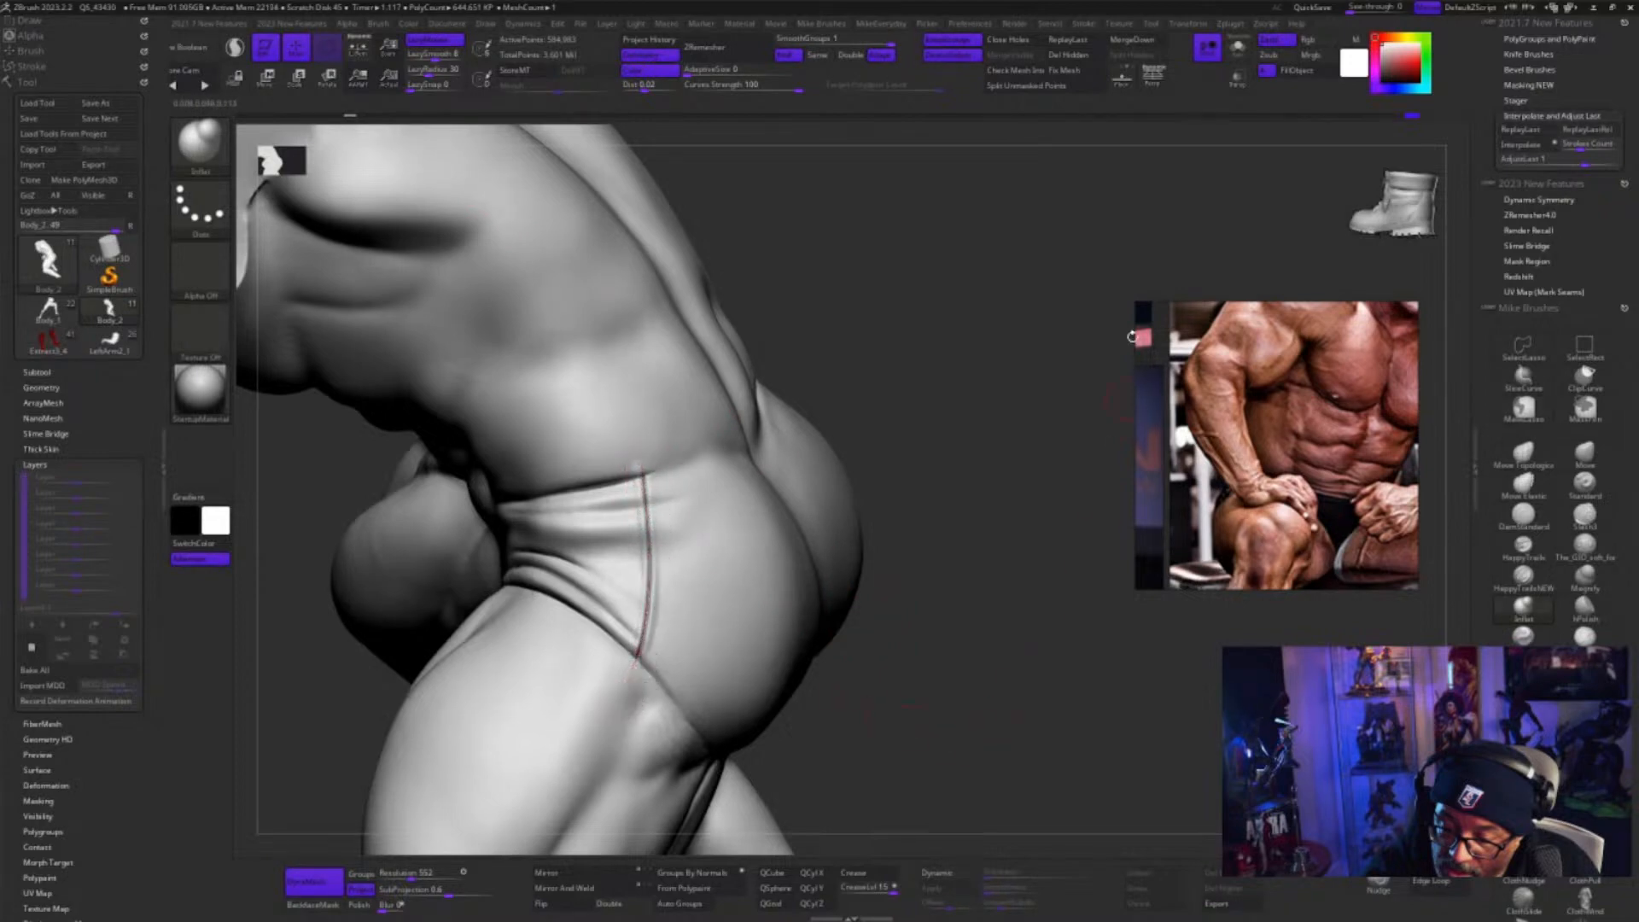
click(1083, 46)
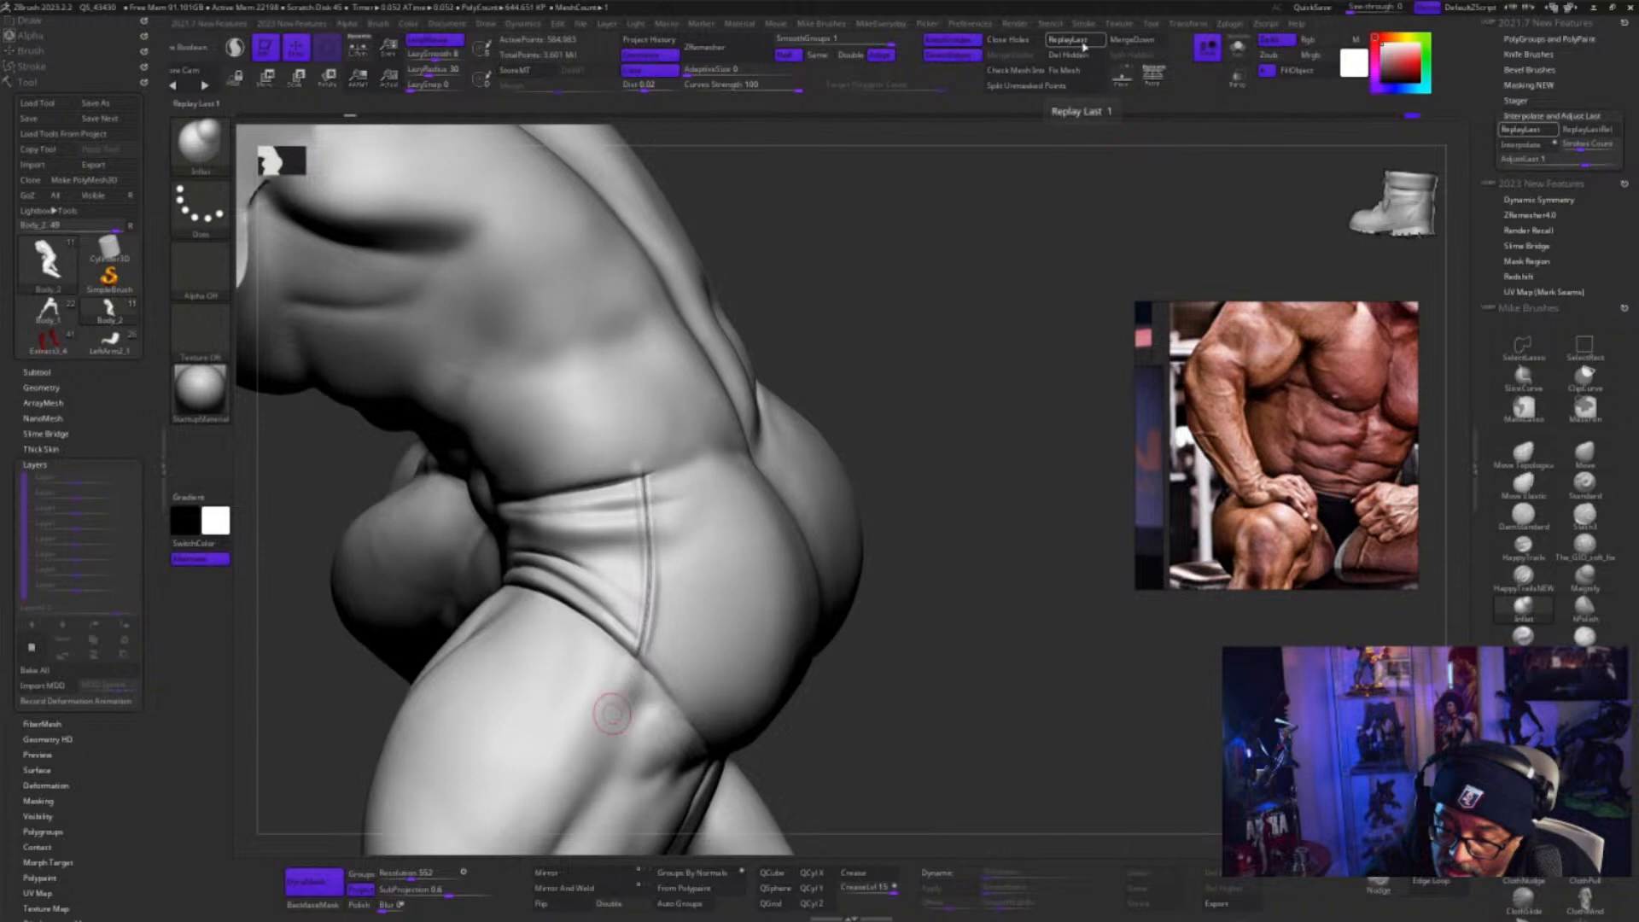
mouse_move(1051, 714)
mouse_down()
mouse_move(1151, 711)
mouse_move(1098, 721)
mouse_up()
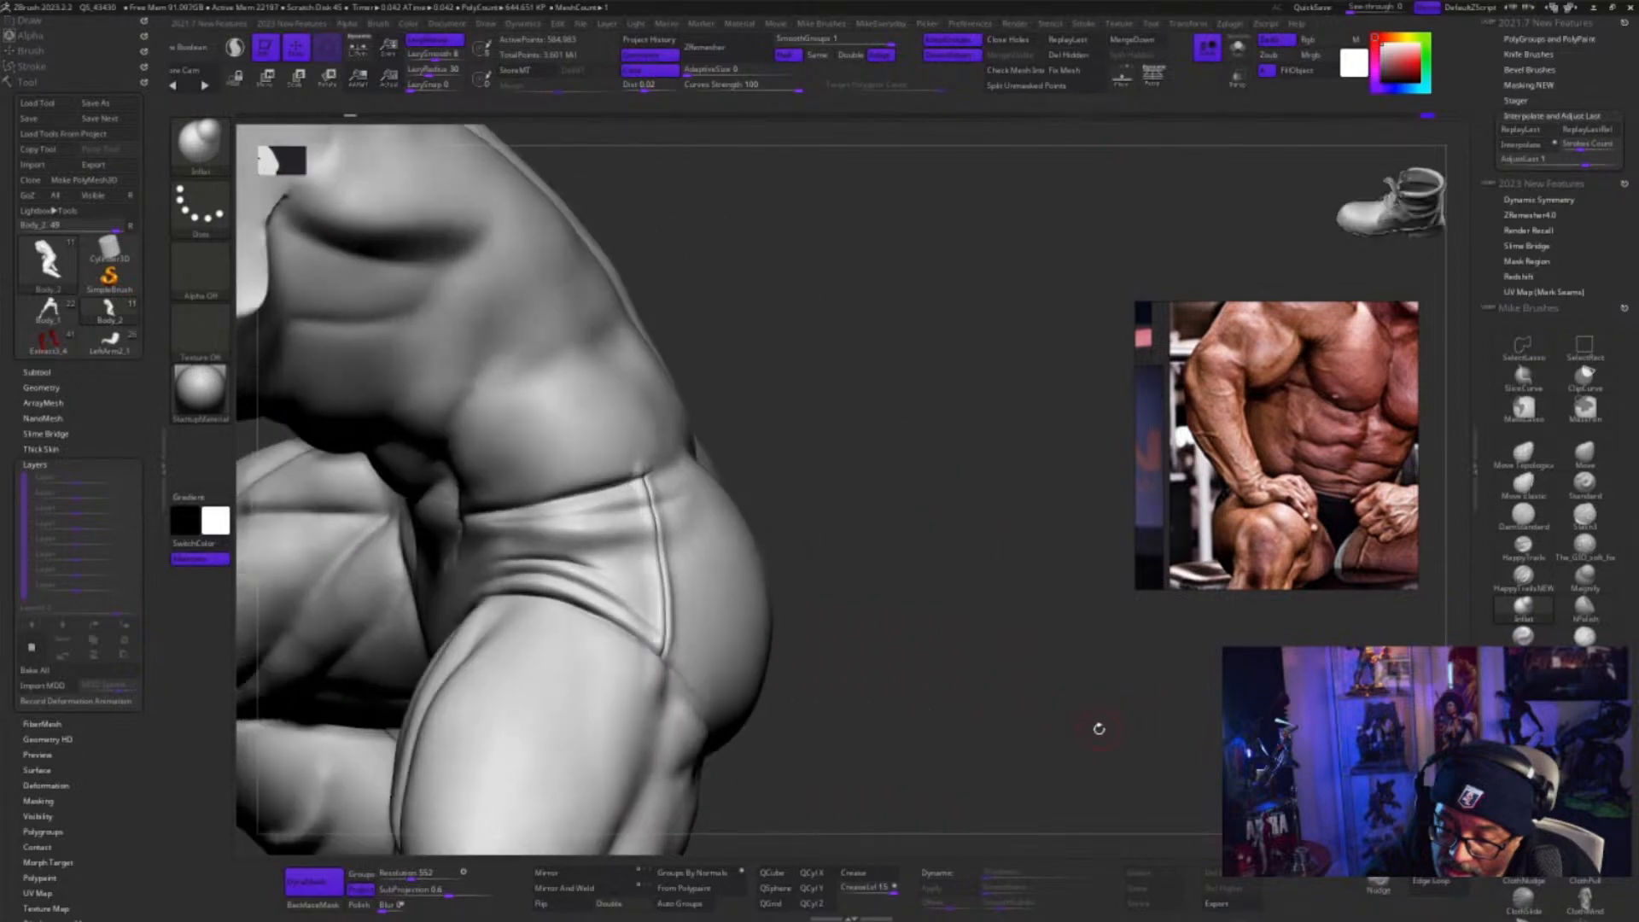
Restore the masks at the waist and upper thigh, and run the Inflat brush down the hip seam
key(ctrl)
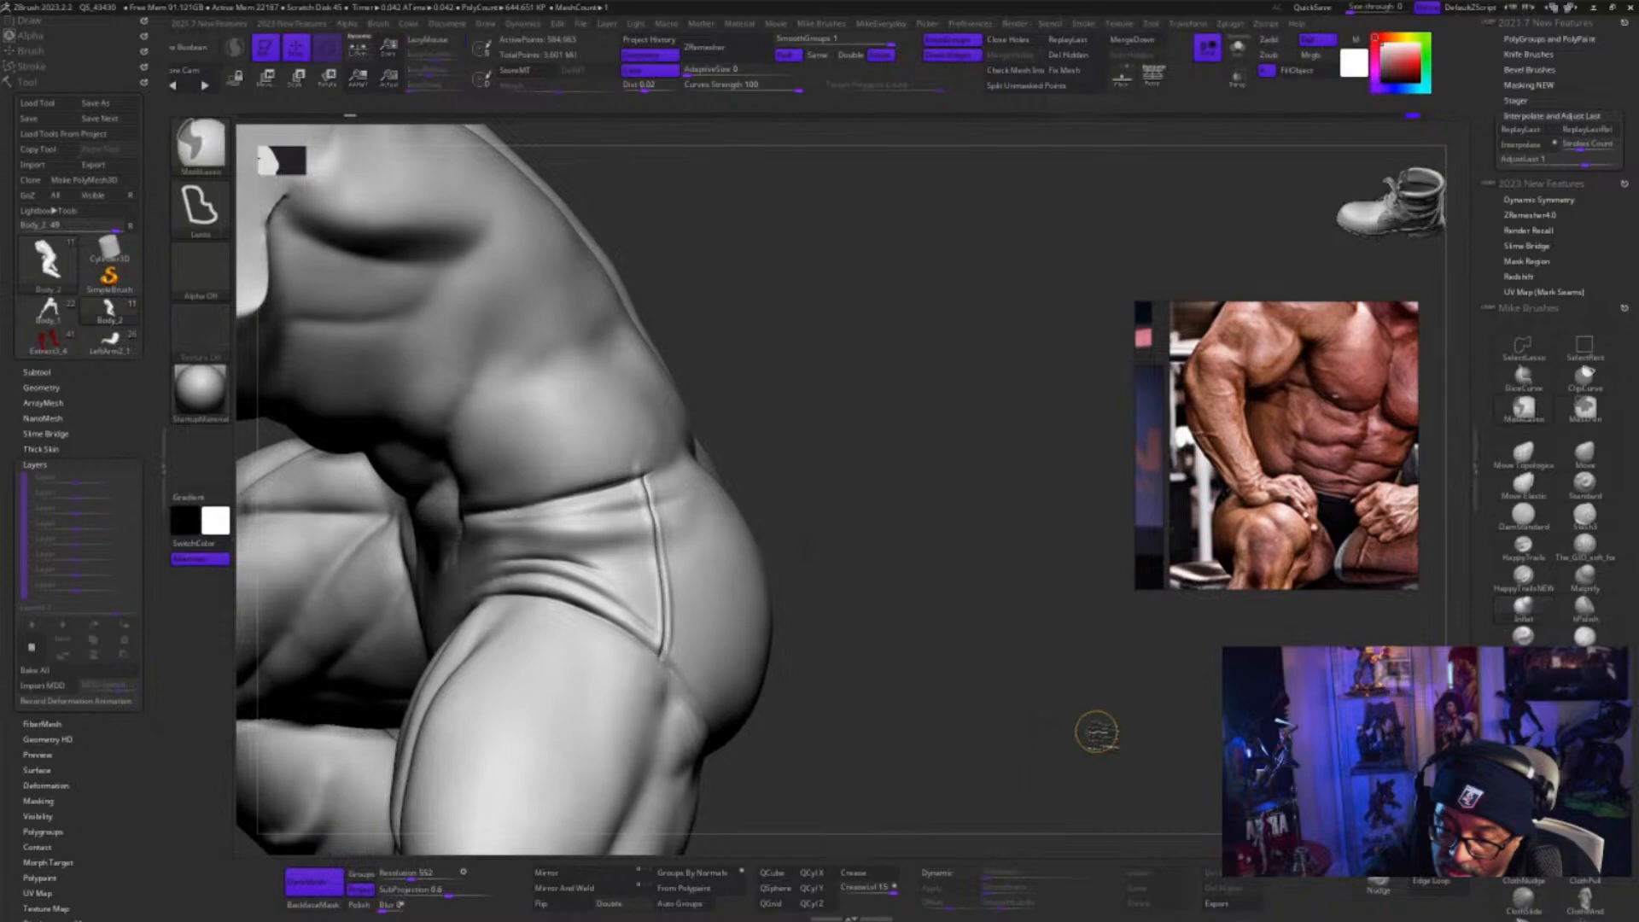
ctrl+click(1097, 732)
ctrl+click(1098, 726)
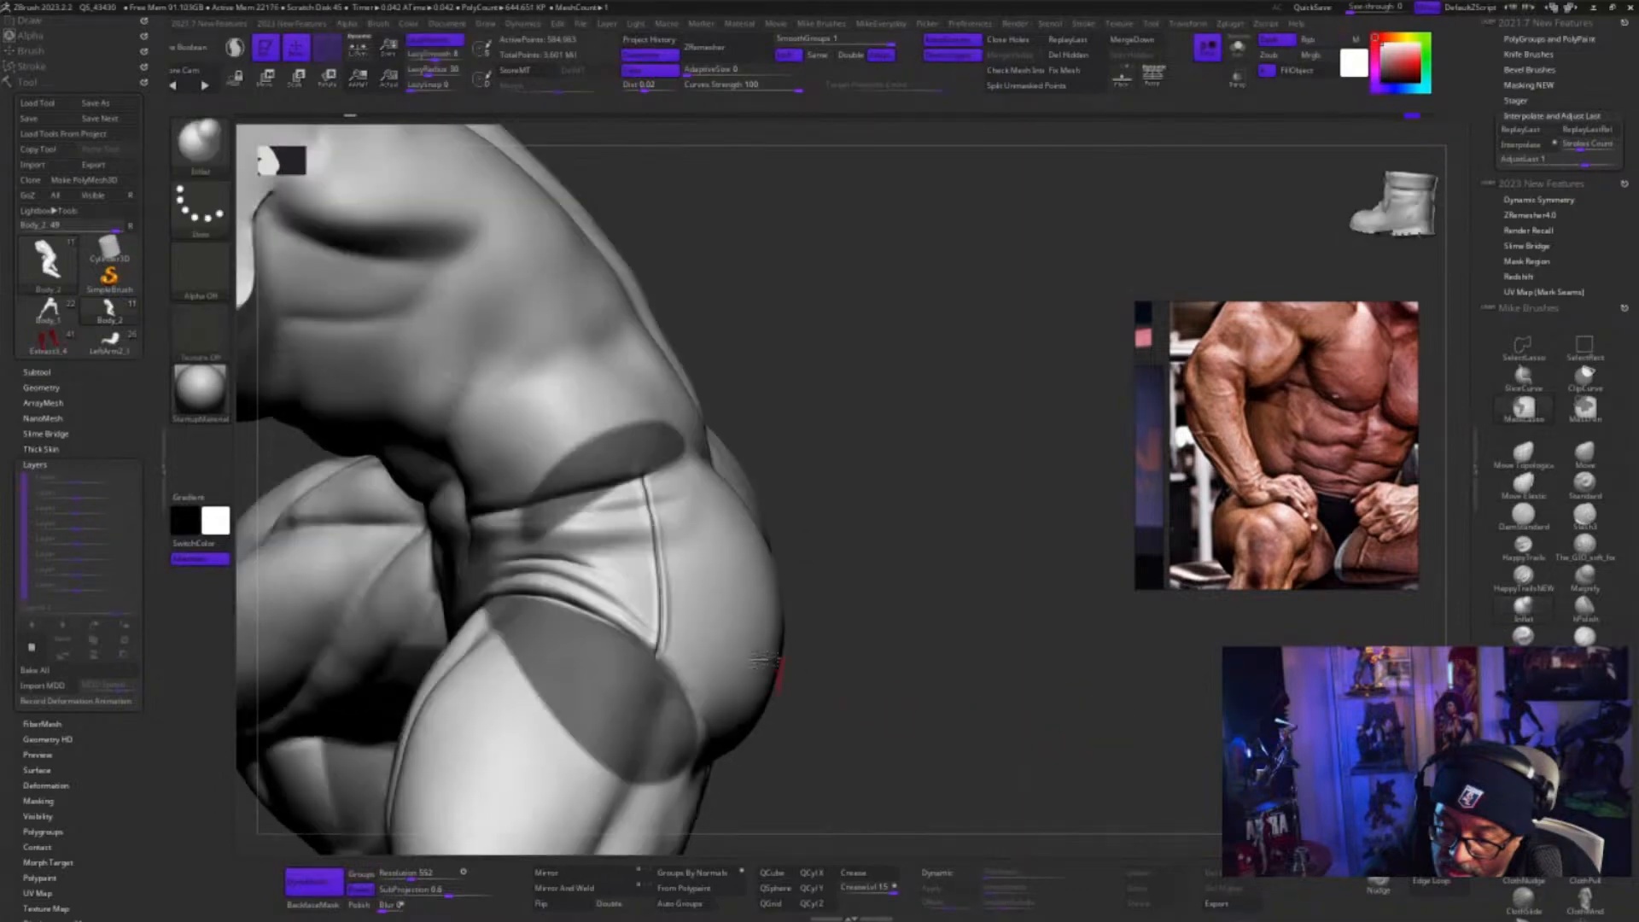
drag(658, 512, 669, 647)
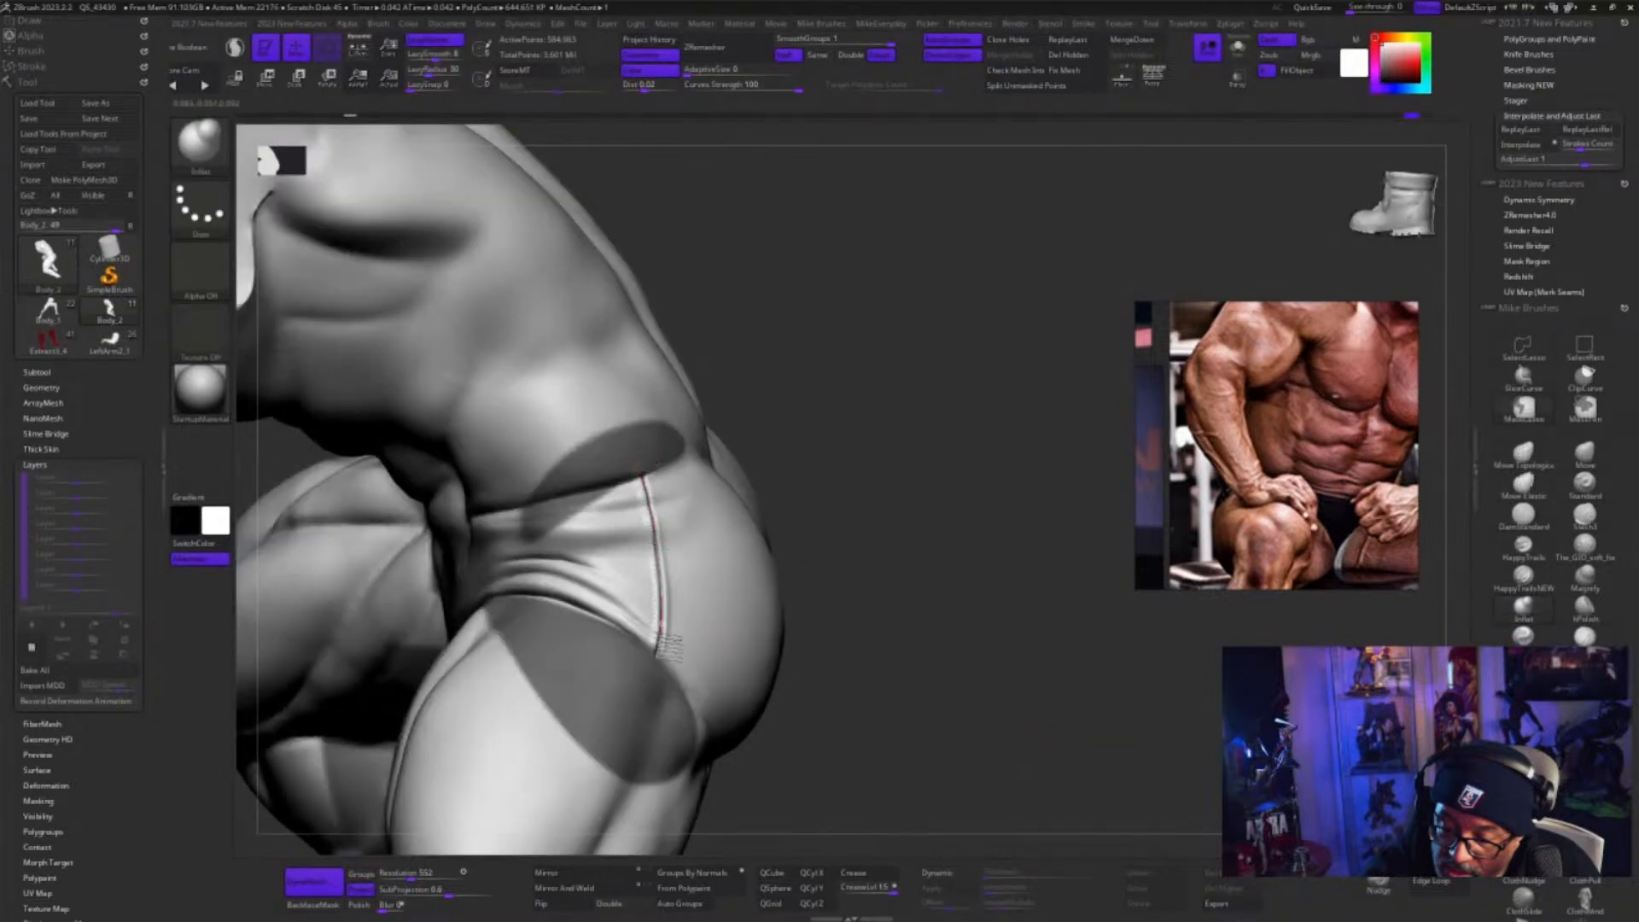
Lasso-mask a strip of the hip directly behind the seam, extending up past the waist crease
drag(916, 693, 834, 629)
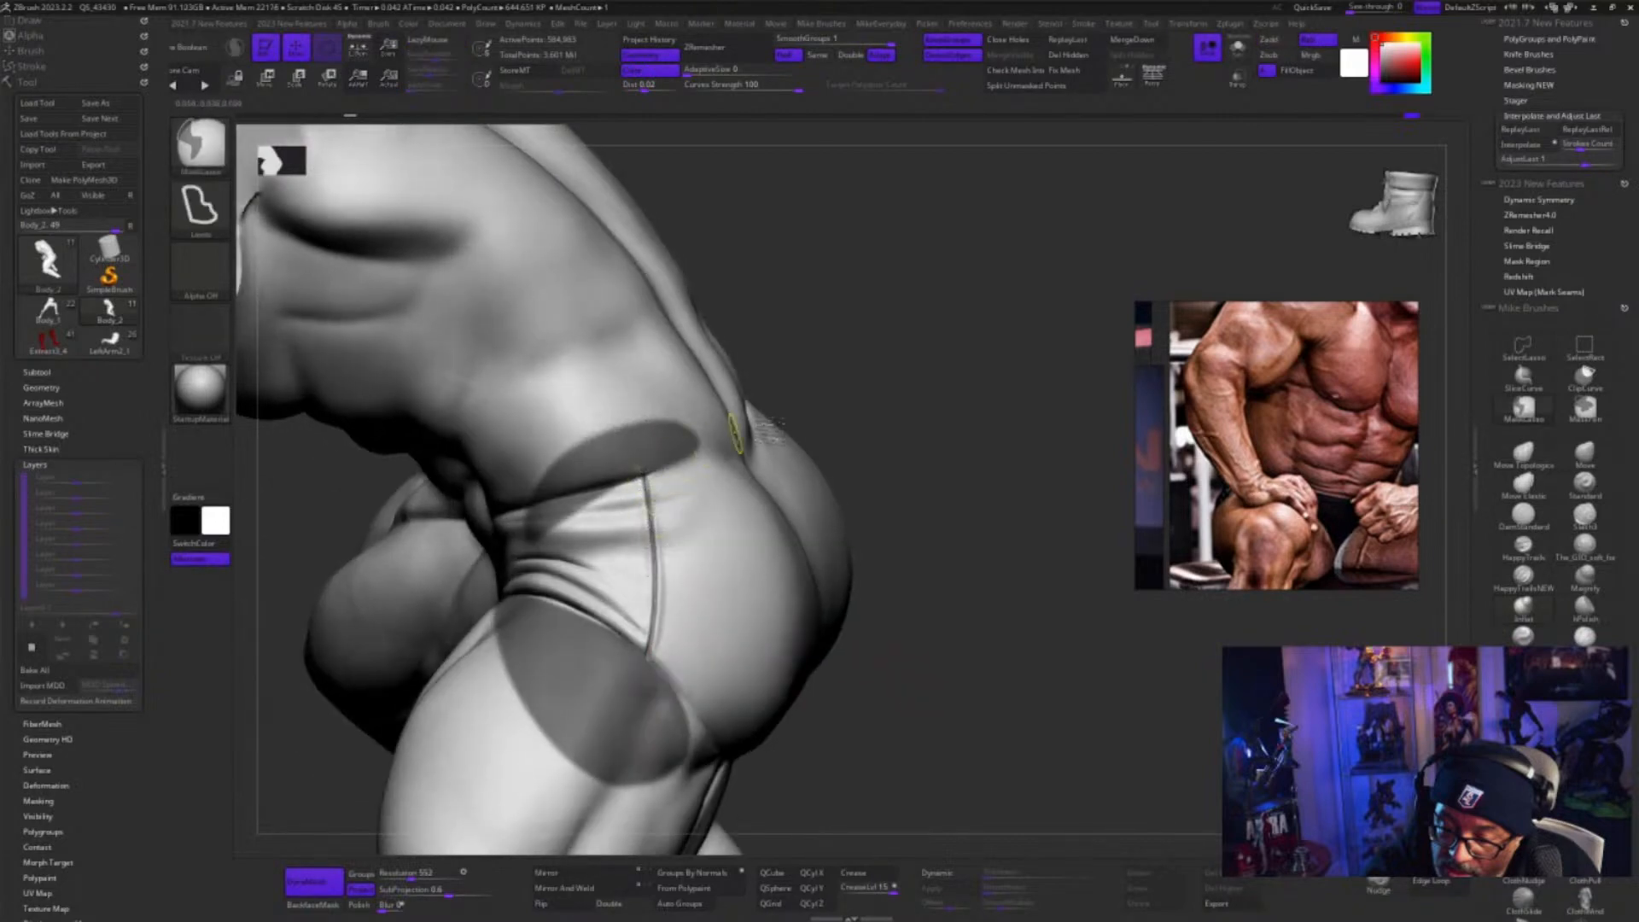
key(ctrl+shift+a)
key(ctrl+z)
mouse_move(662, 548)
ctrl+mouse_down()
mouse_move(662, 653)
mouse_move(704, 713)
mouse_move(675, 316)
ctrl+mouse_up()
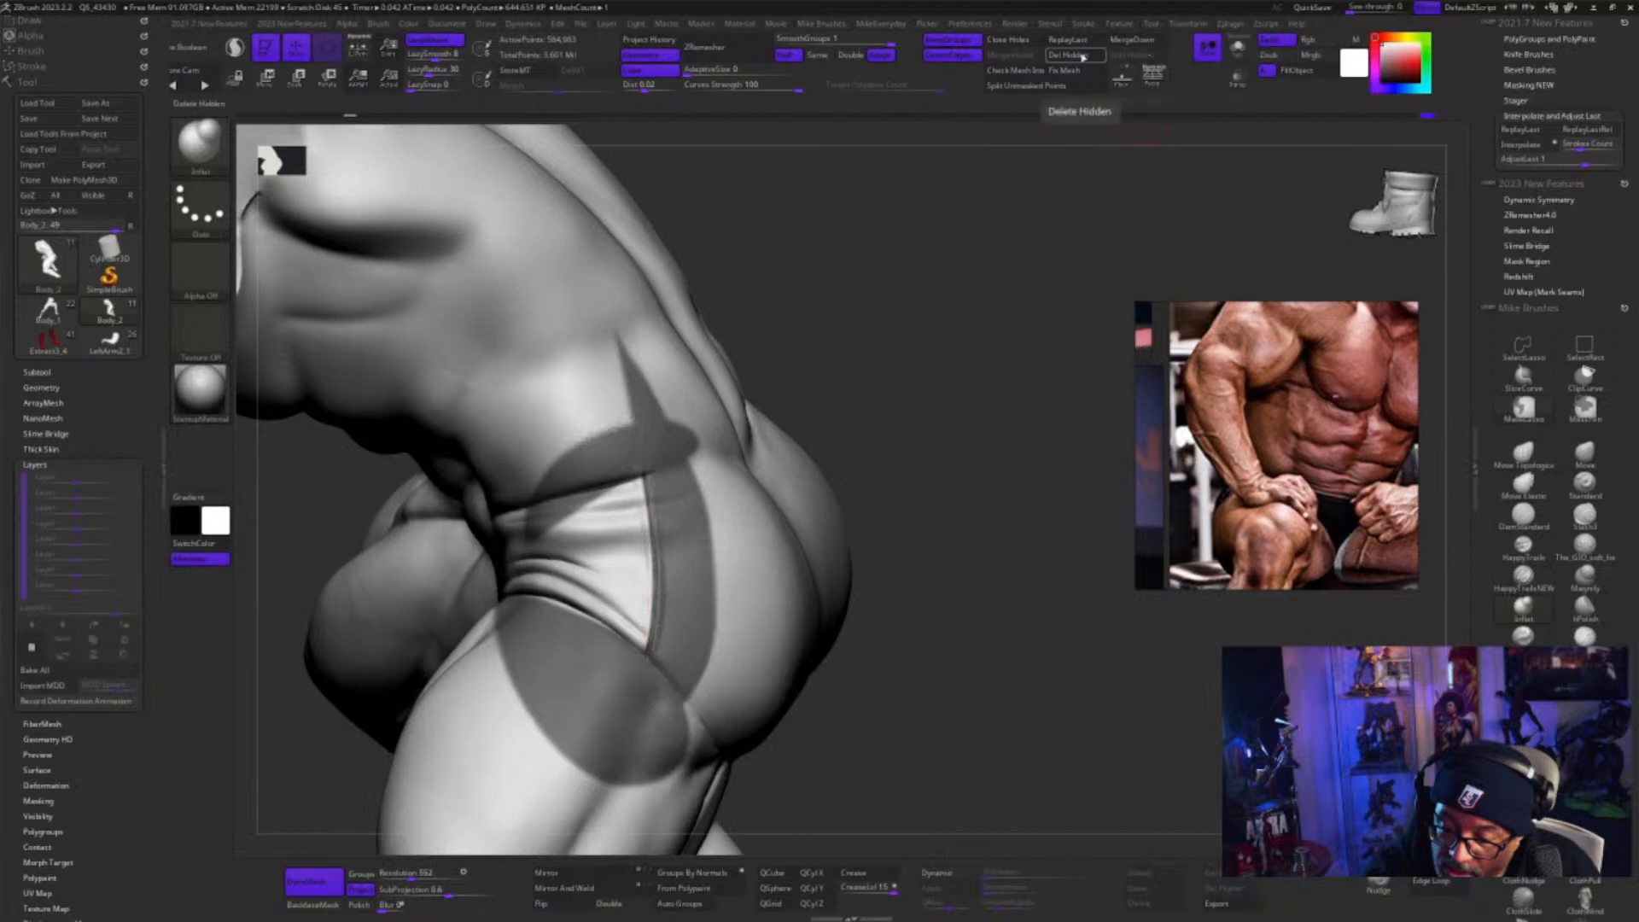
Clear the masks around the hip seam on the crouching body
drag(978, 560, 1050, 707)
mouse_move(1127, 672)
mouse_down()
mouse_move(1145, 673)
mouse_move(1124, 745)
mouse_move(1058, 811)
mouse_move(1148, 781)
mouse_move(1159, 762)
mouse_move(1095, 790)
mouse_move(1039, 760)
mouse_up()
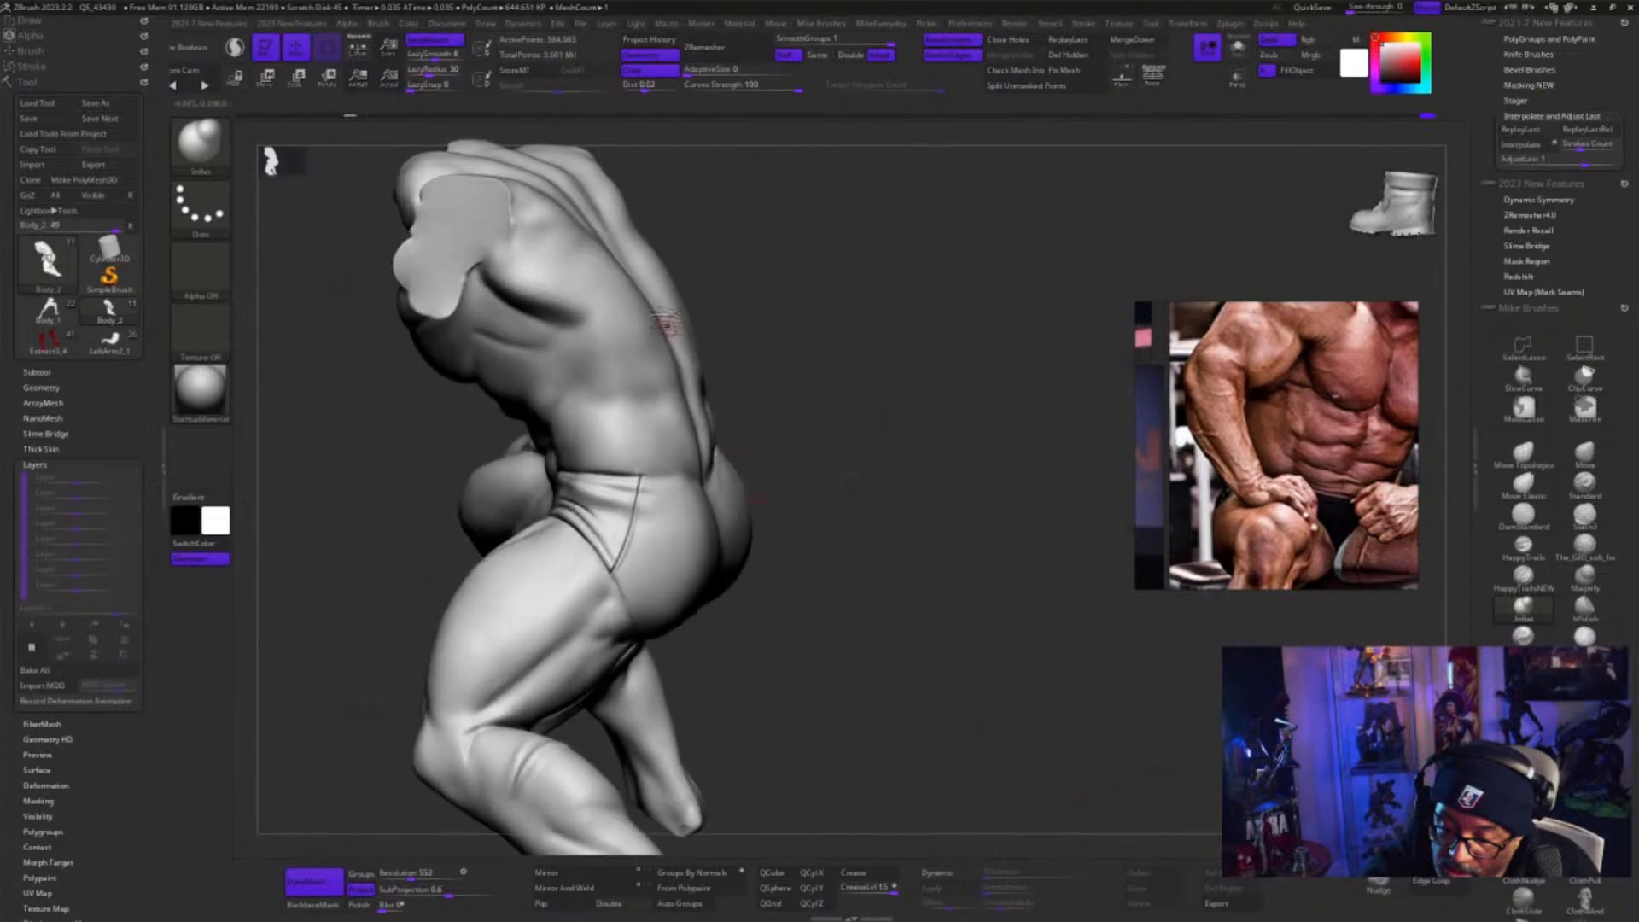
mouse_move(885, 670)
alt+mouse_down()
mouse_move(1032, 694)
mouse_move(1020, 715)
alt+mouse_up()
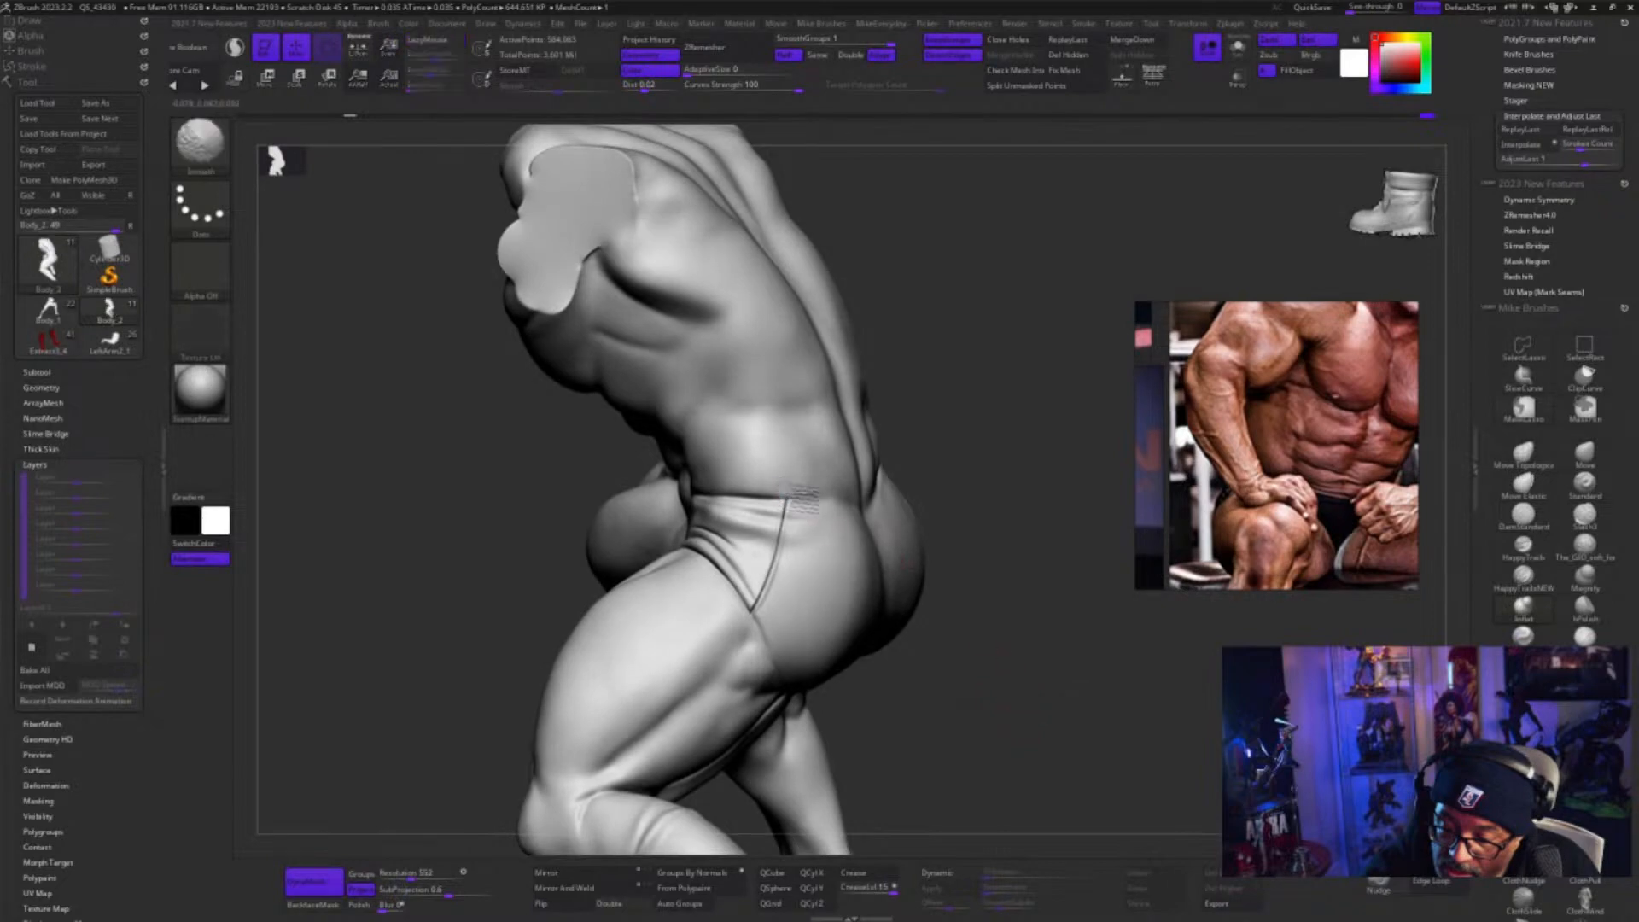
alt+drag(1012, 720, 1039, 696)
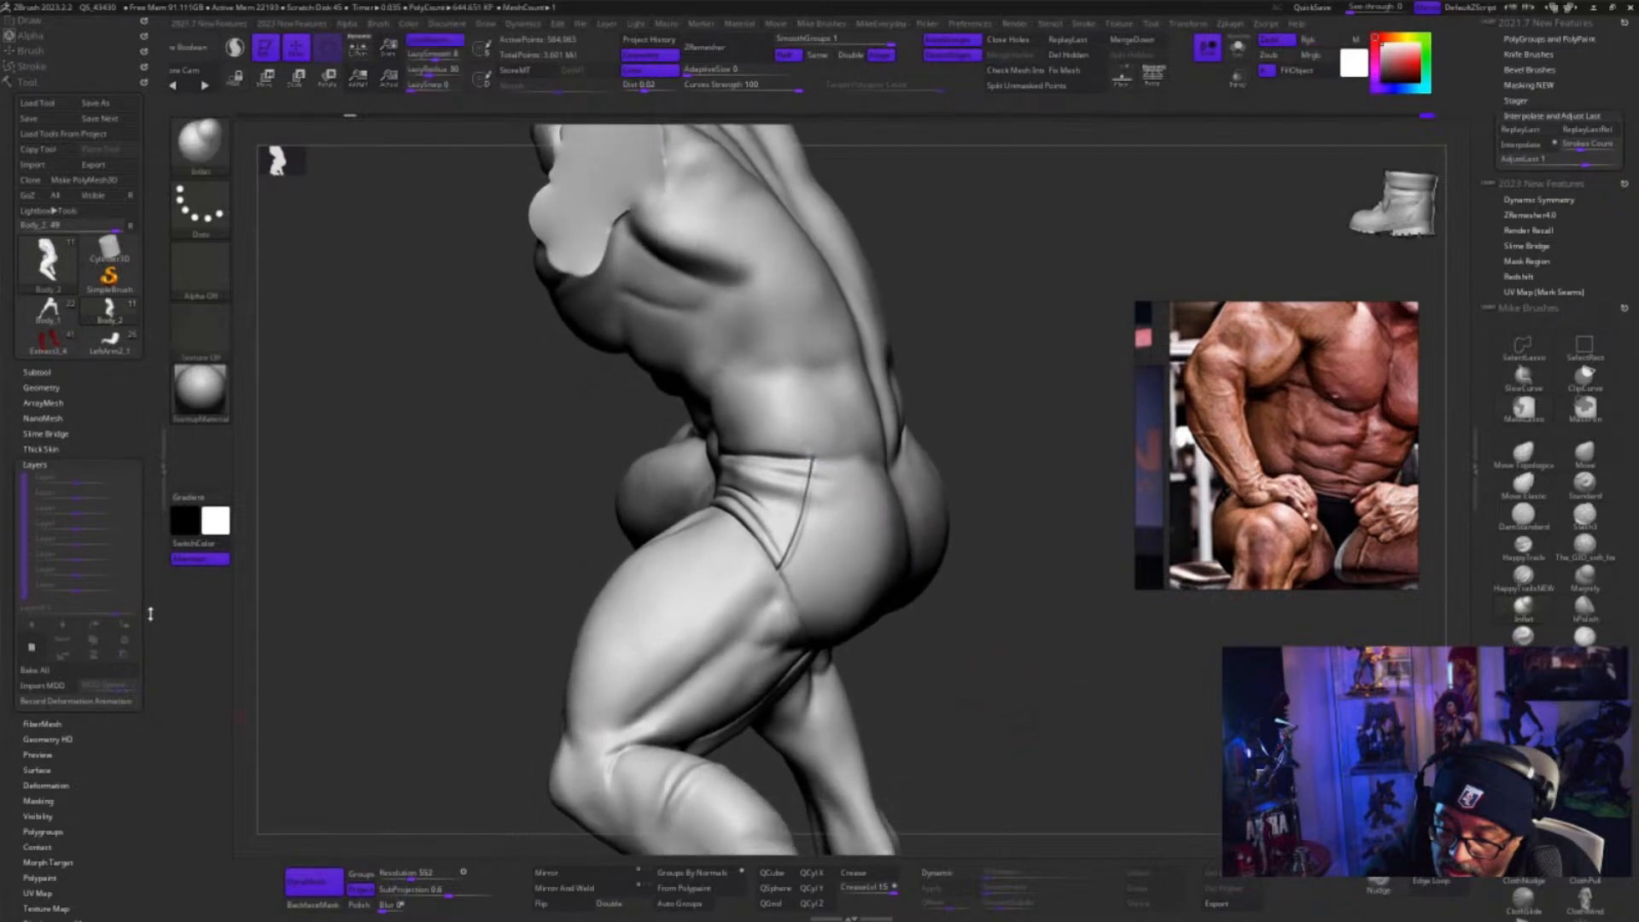
Open the body's Morph Target options and examine the hip seam and thigh from the side
scroll(151, 613, down, 4)
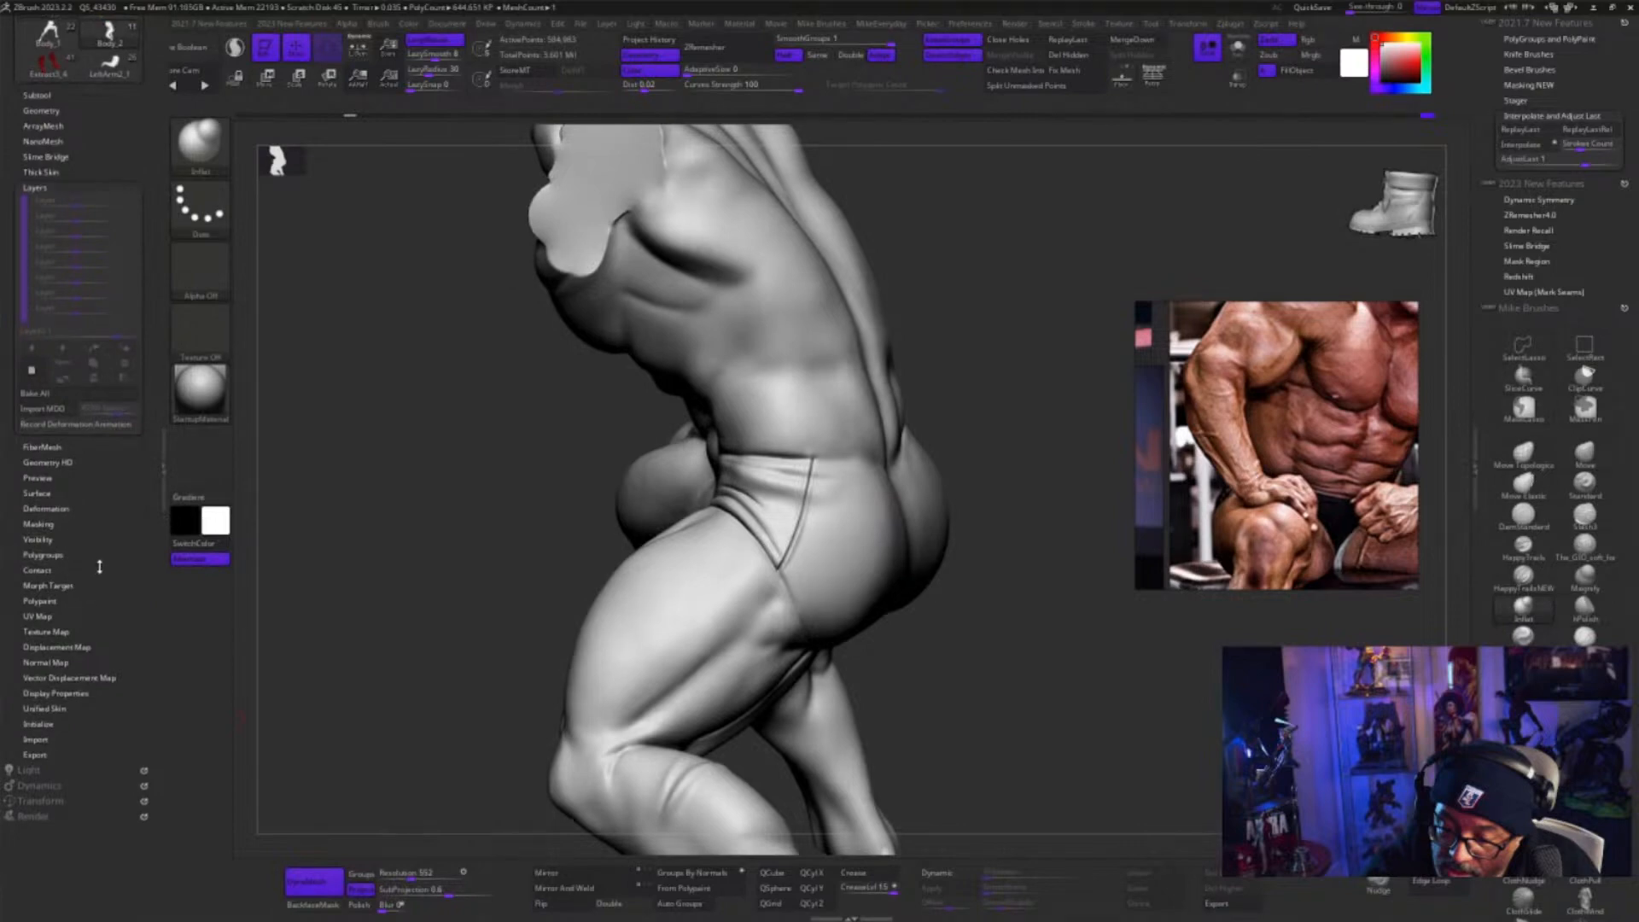
scroll(100, 567, up, 4)
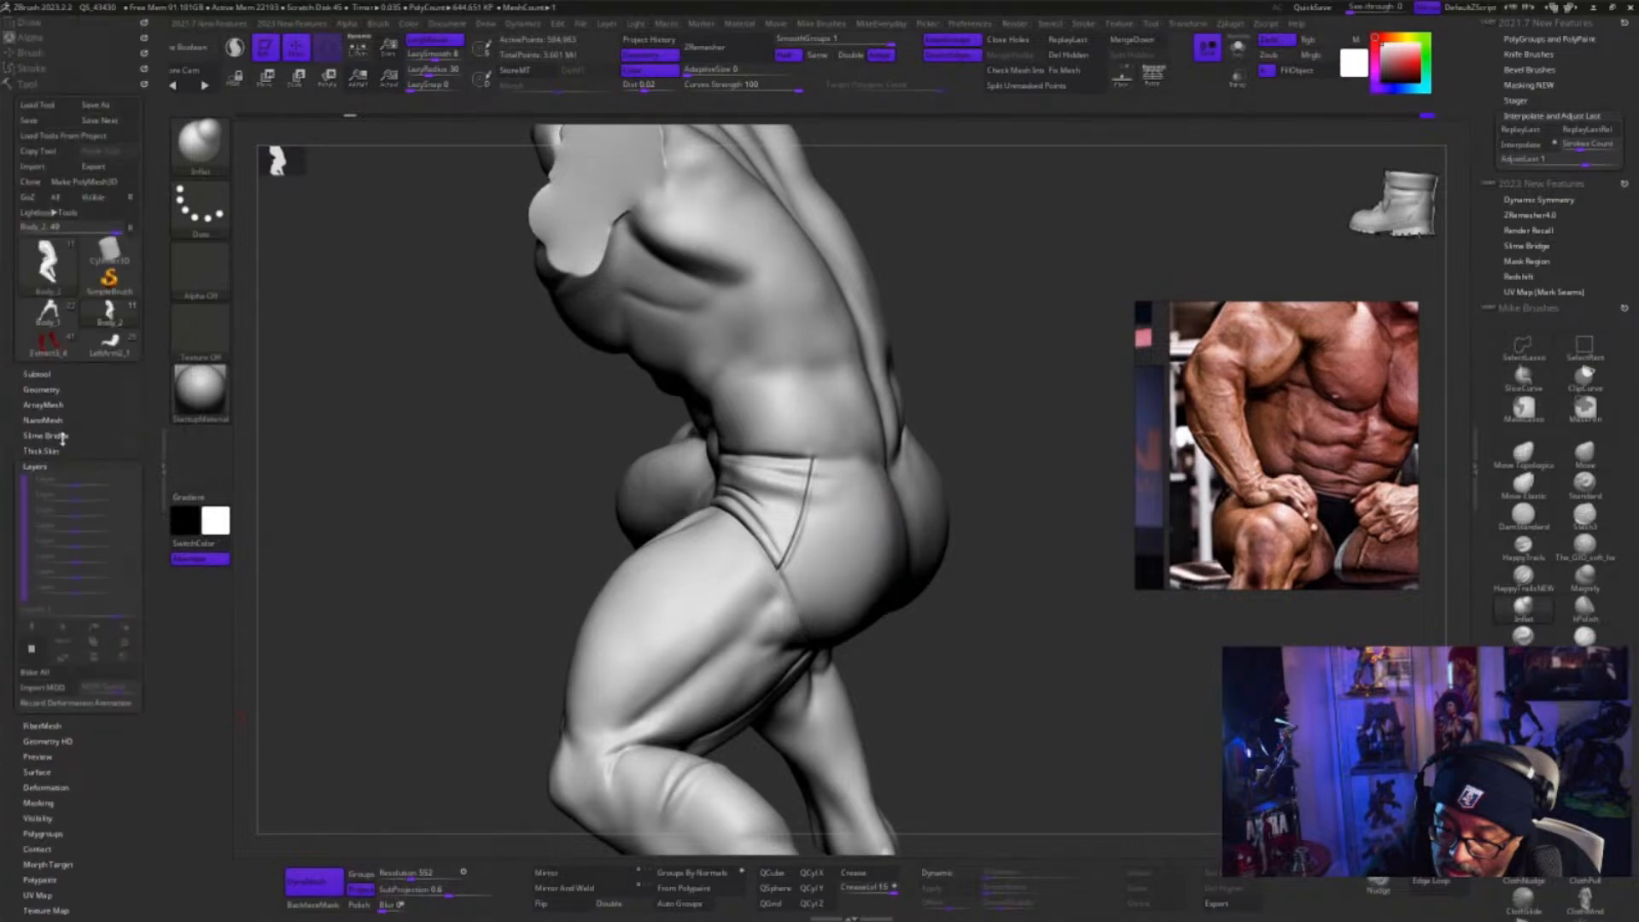
scroll(135, 682, down, 4)
click(138, 583)
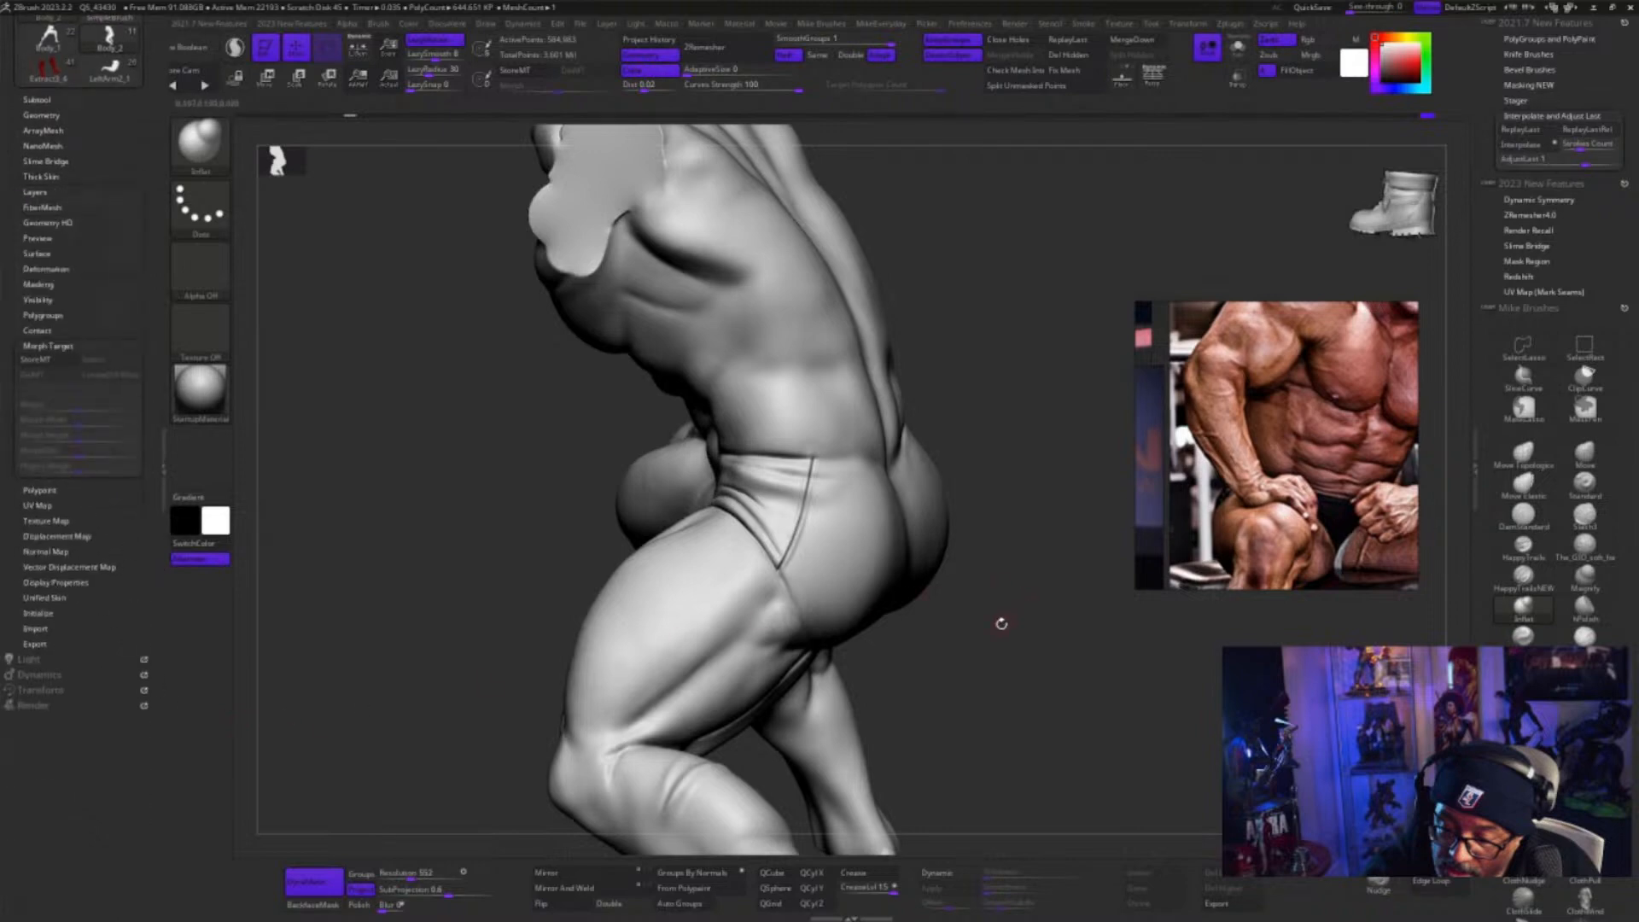
mouse_move(1001, 624)
mouse_down()
mouse_move(984, 644)
mouse_move(1006, 629)
mouse_up()
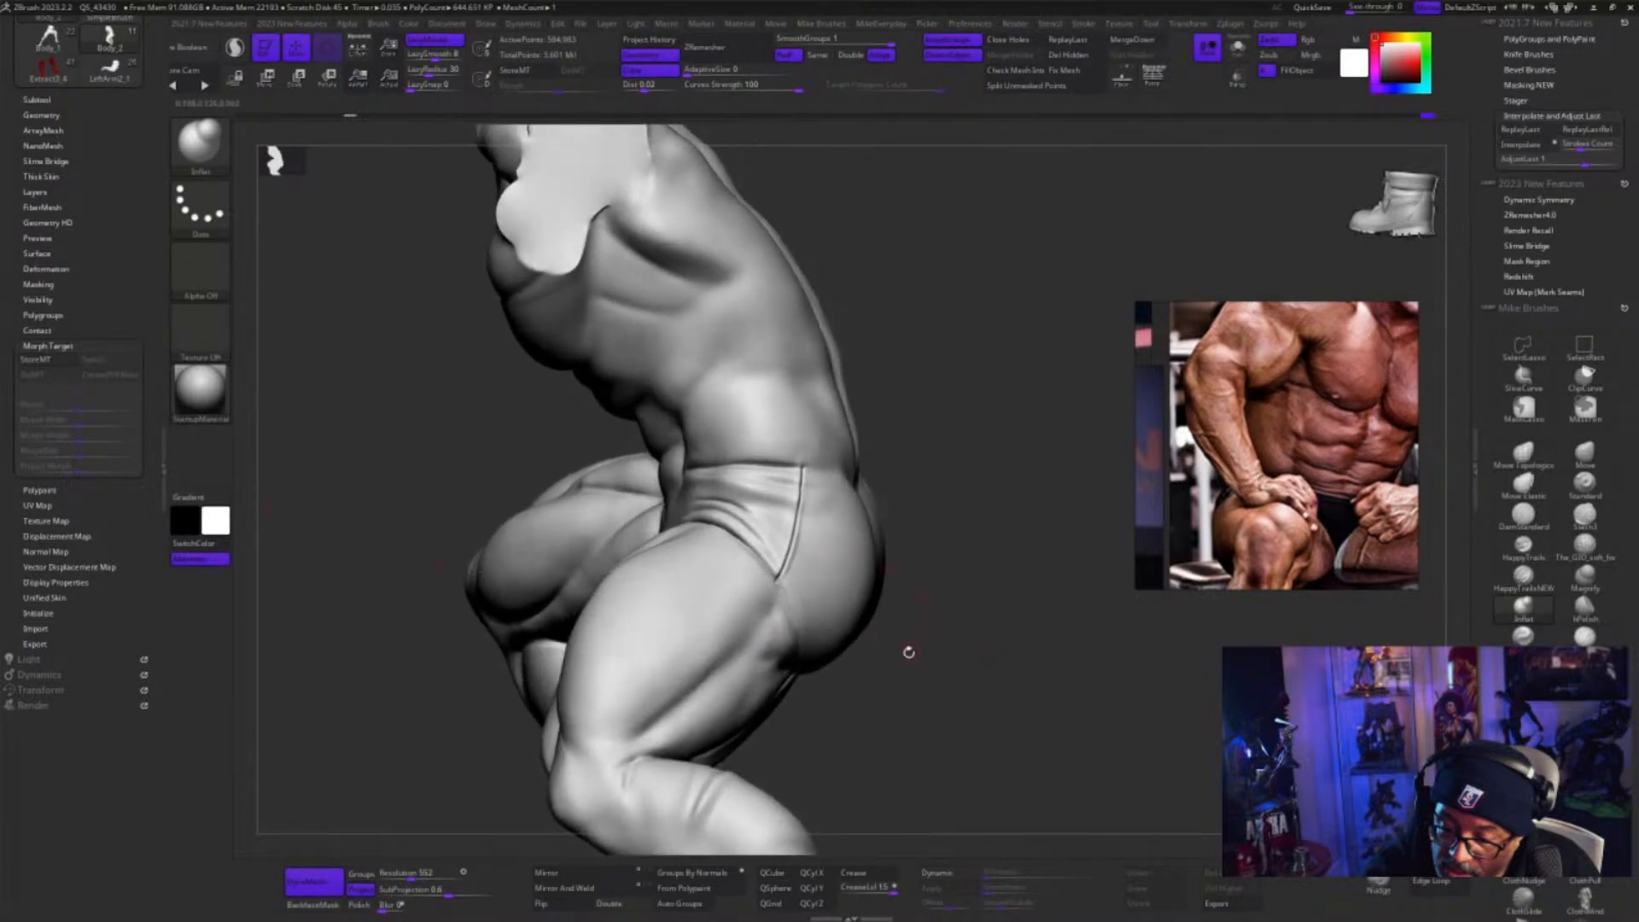
mouse_move(908, 651)
mouse_down()
mouse_move(1055, 666)
mouse_move(1128, 649)
mouse_move(1209, 271)
mouse_up()
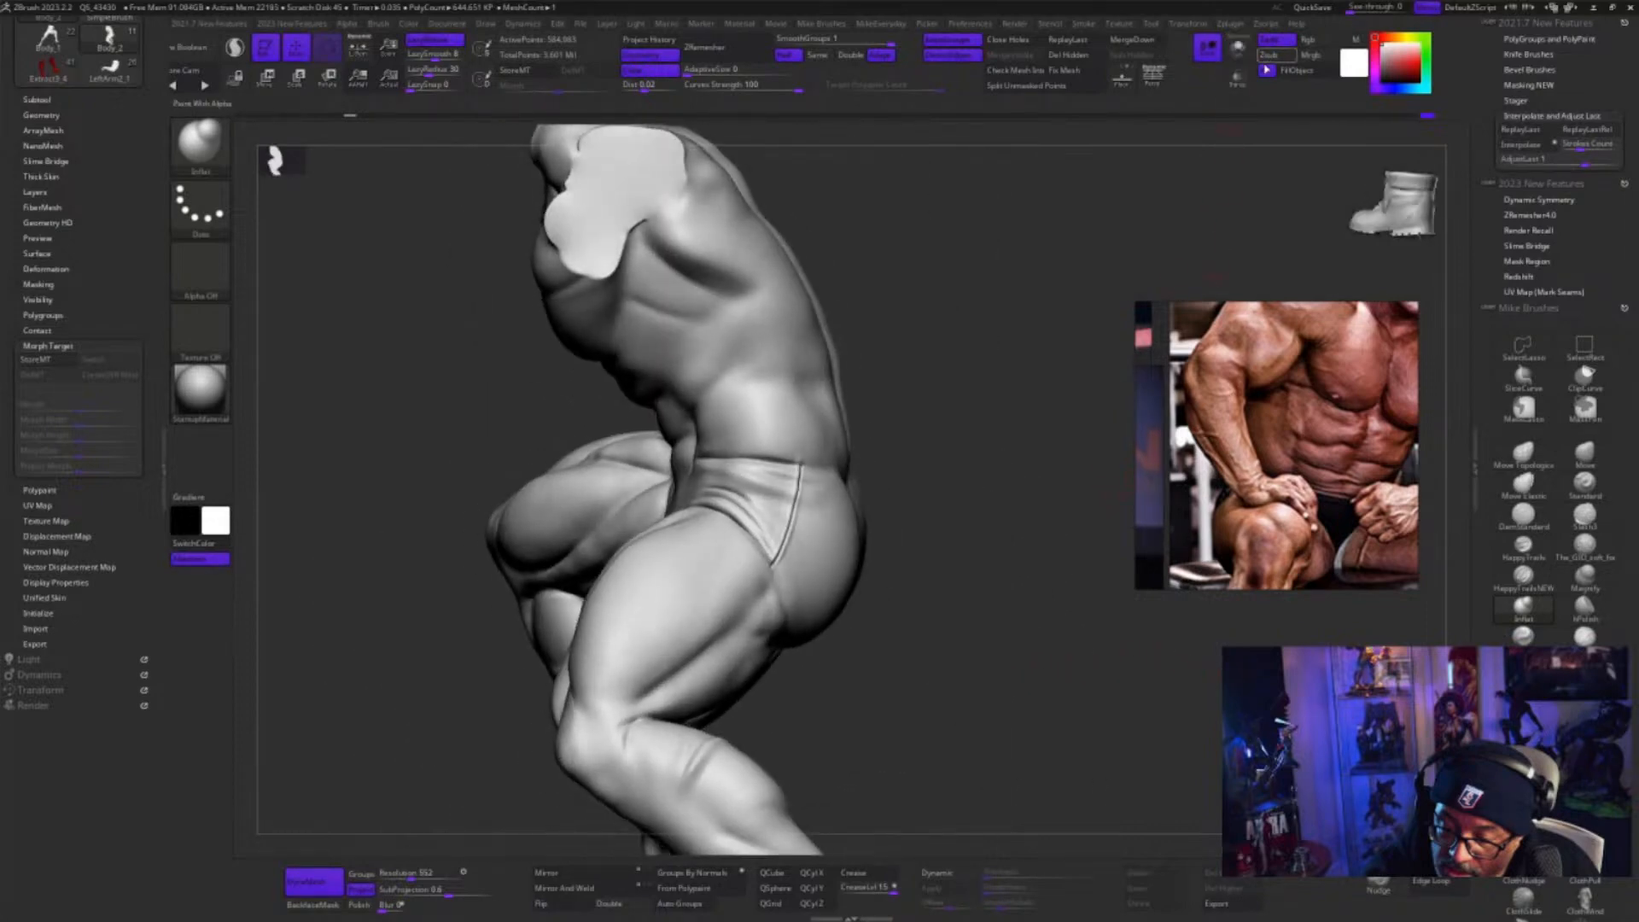
drag(979, 627, 958, 633)
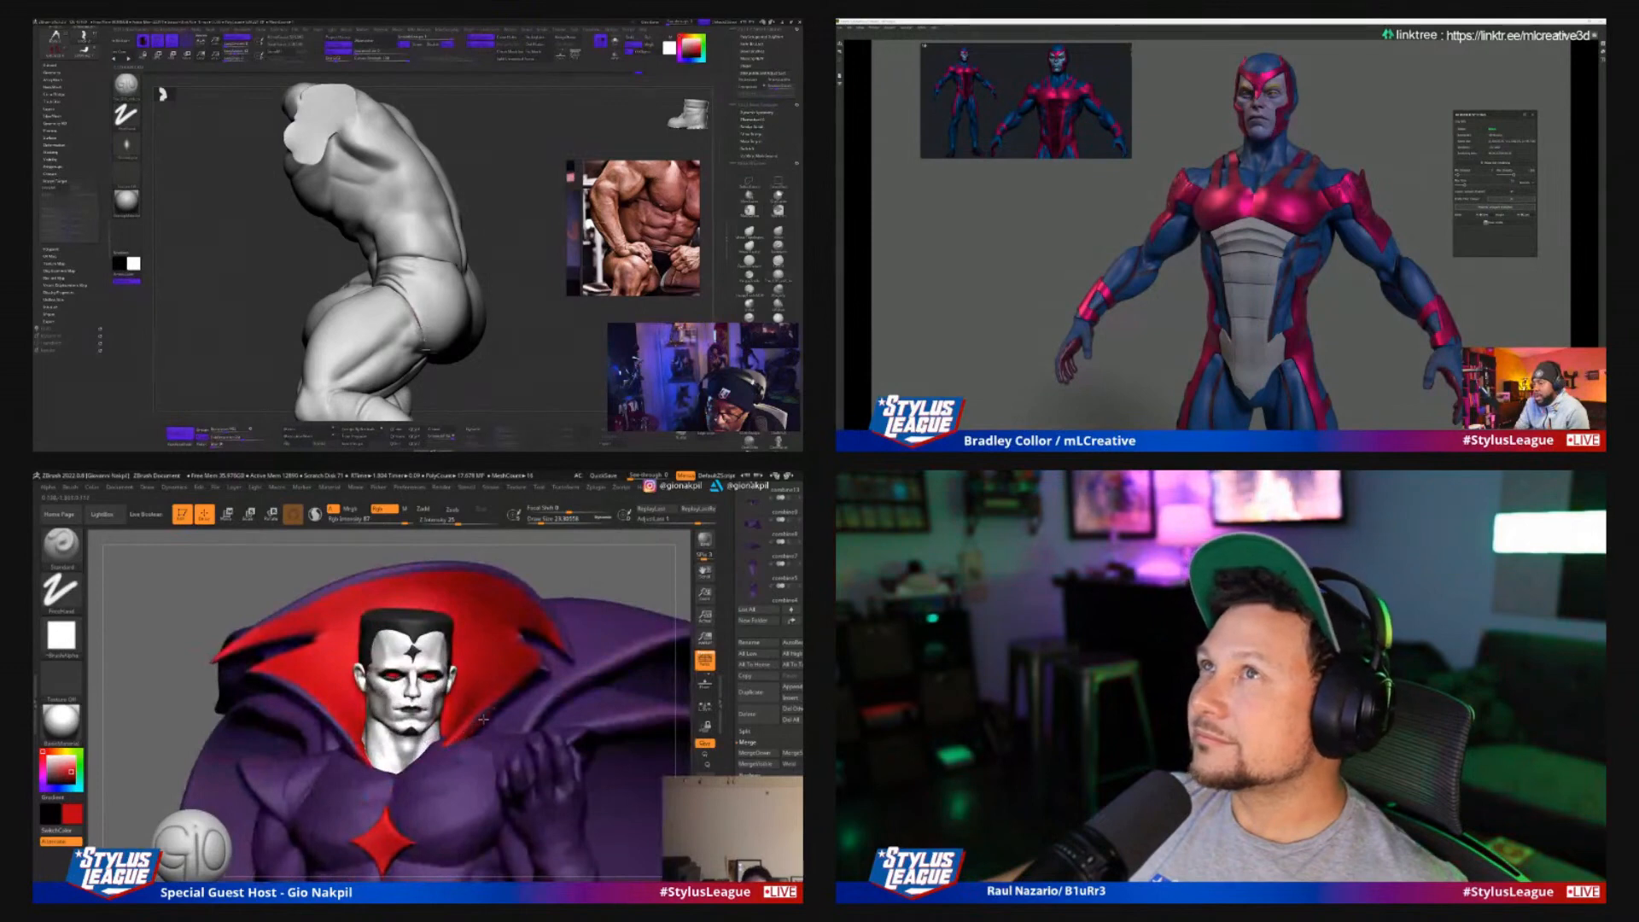
Sample the purple costume color on the caped figure and touch up its shoulder area with a resized brush
key(c)
key(s)
click(486, 718)
mouse_move(494, 370)
mouse_down()
mouse_move(558, 353)
mouse_move(501, 267)
mouse_move(445, 314)
mouse_up()
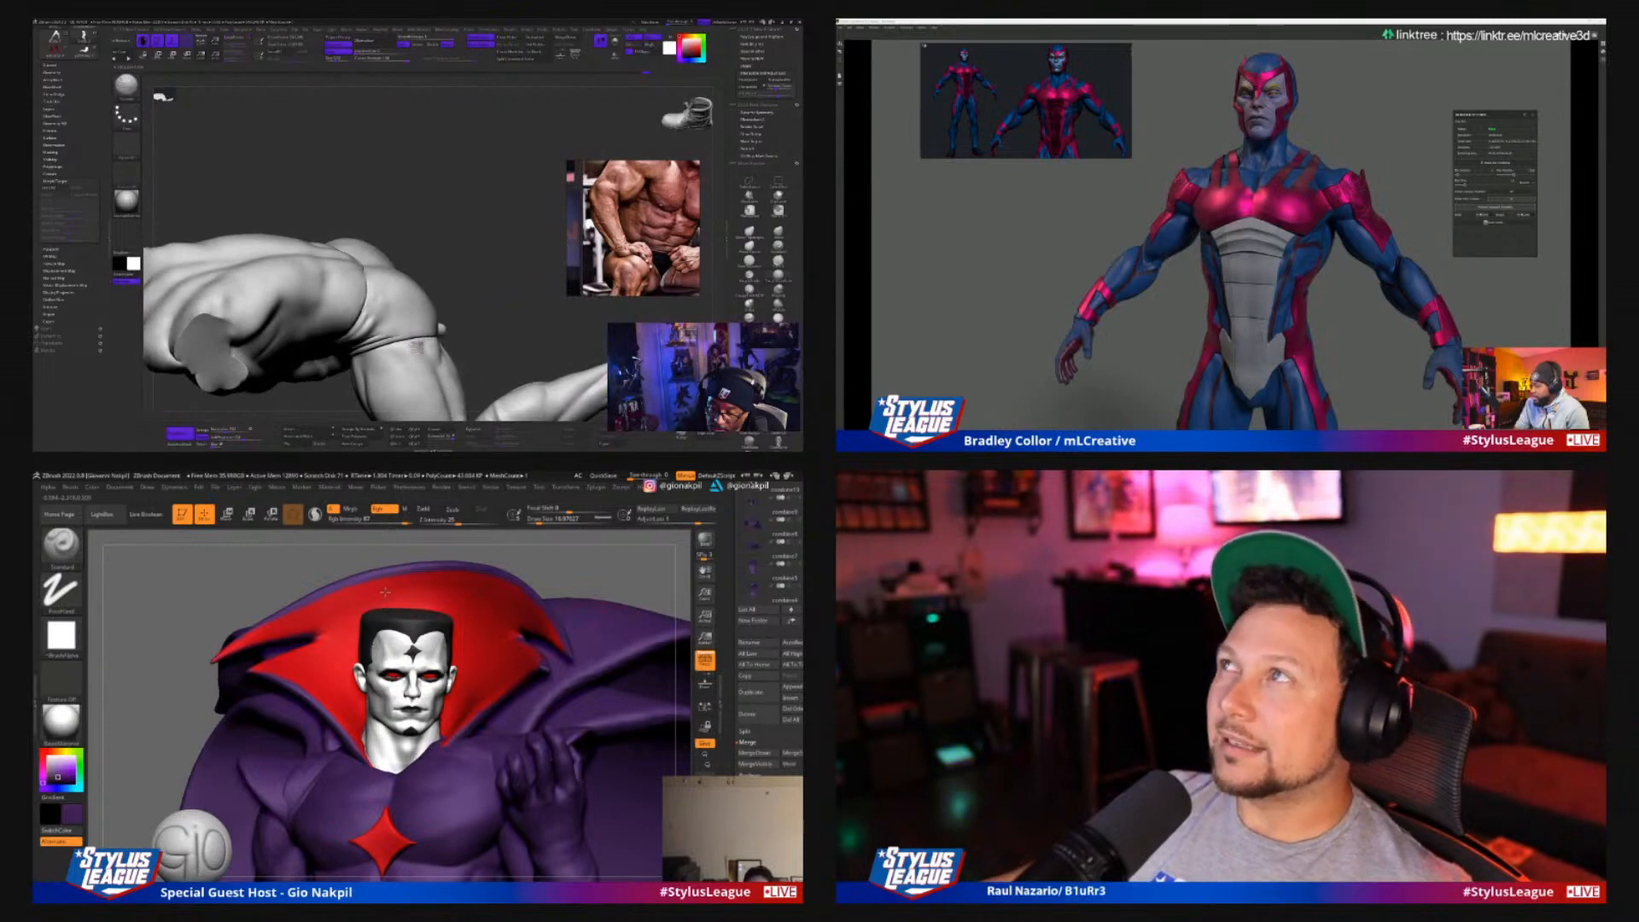
Render a Best-Preview image of the caped figure together with the winged creature
drag(635, 581, 582, 597)
drag(483, 318, 495, 342)
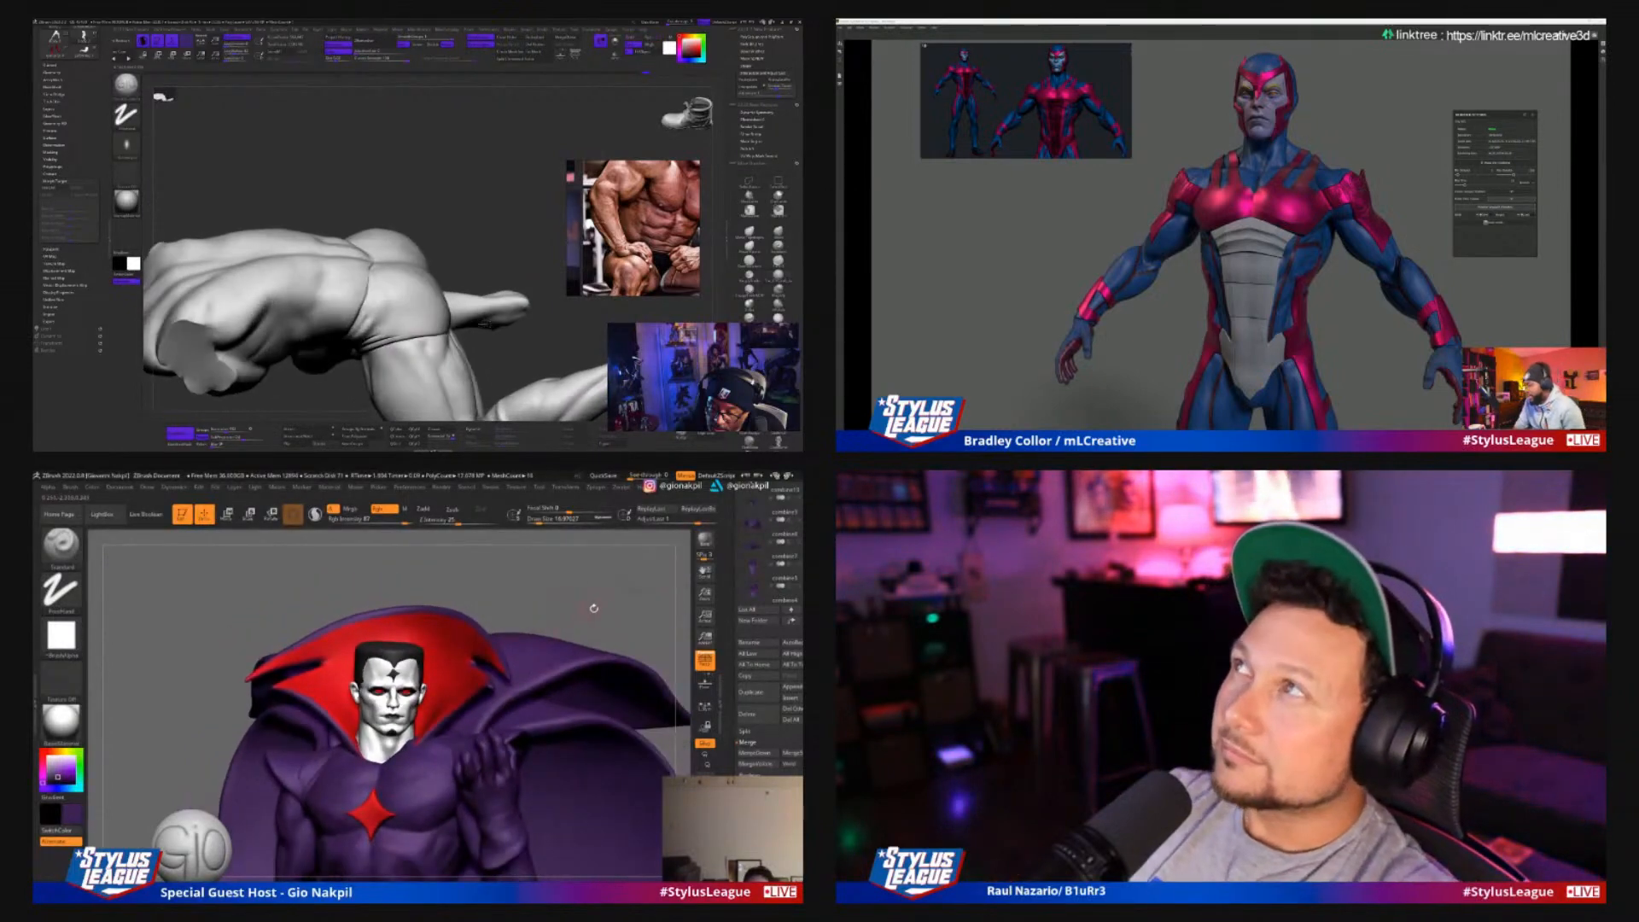
alt+drag(592, 606, 582, 541)
drag(485, 325, 492, 301)
mouse_move(604, 755)
alt+mouse_down()
mouse_move(614, 650)
mouse_move(620, 666)
alt+mouse_up()
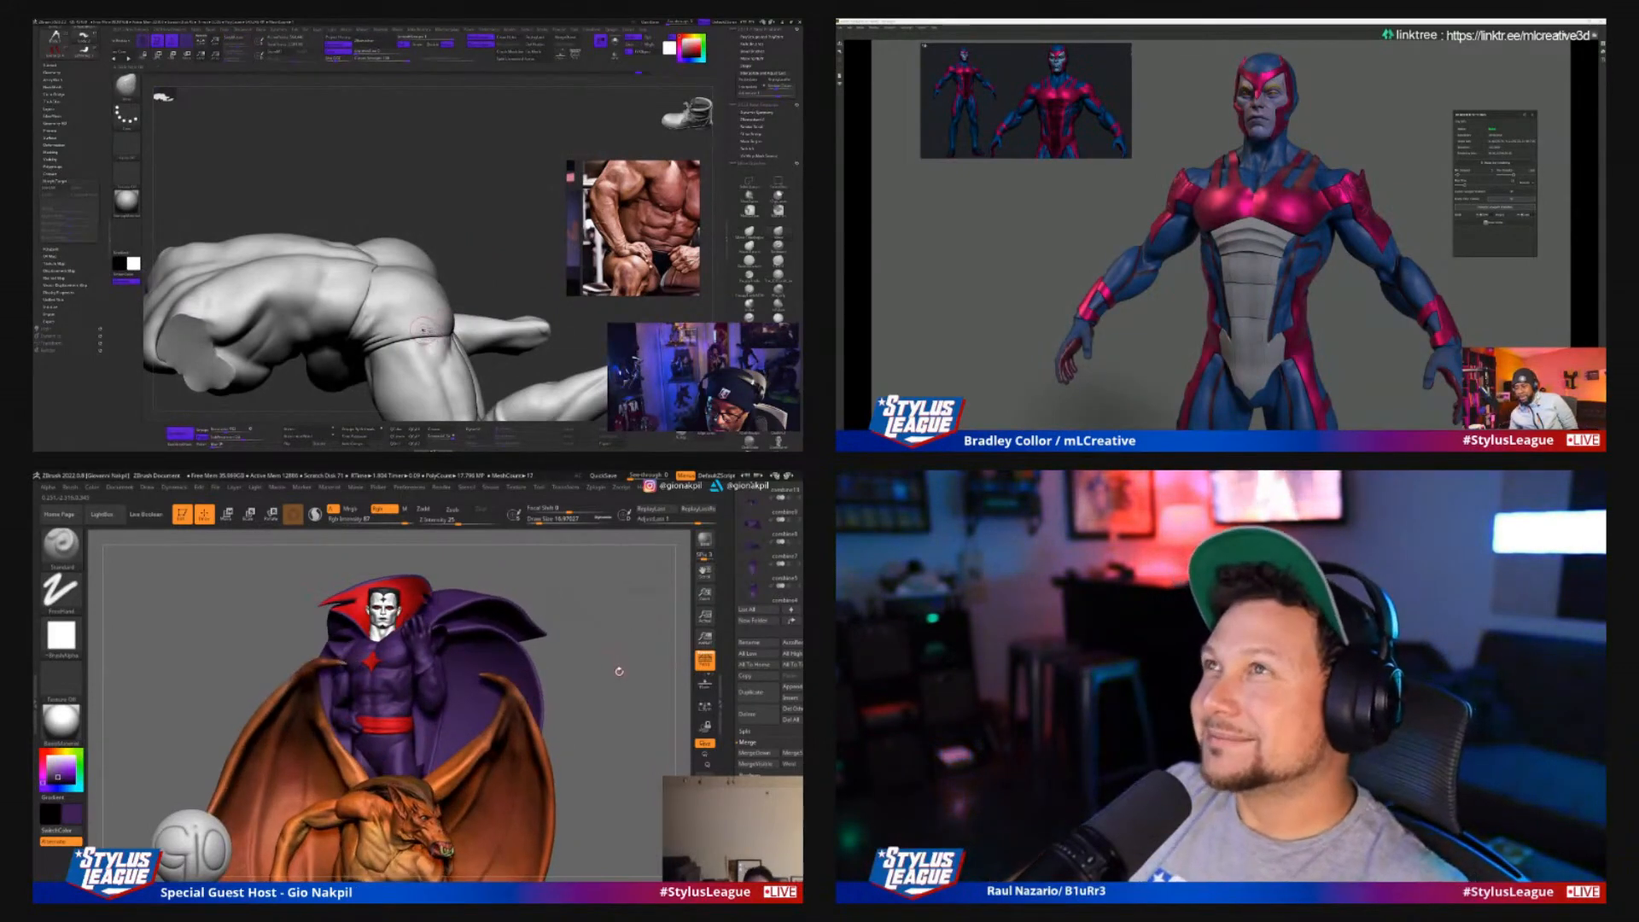
drag(485, 286, 466, 289)
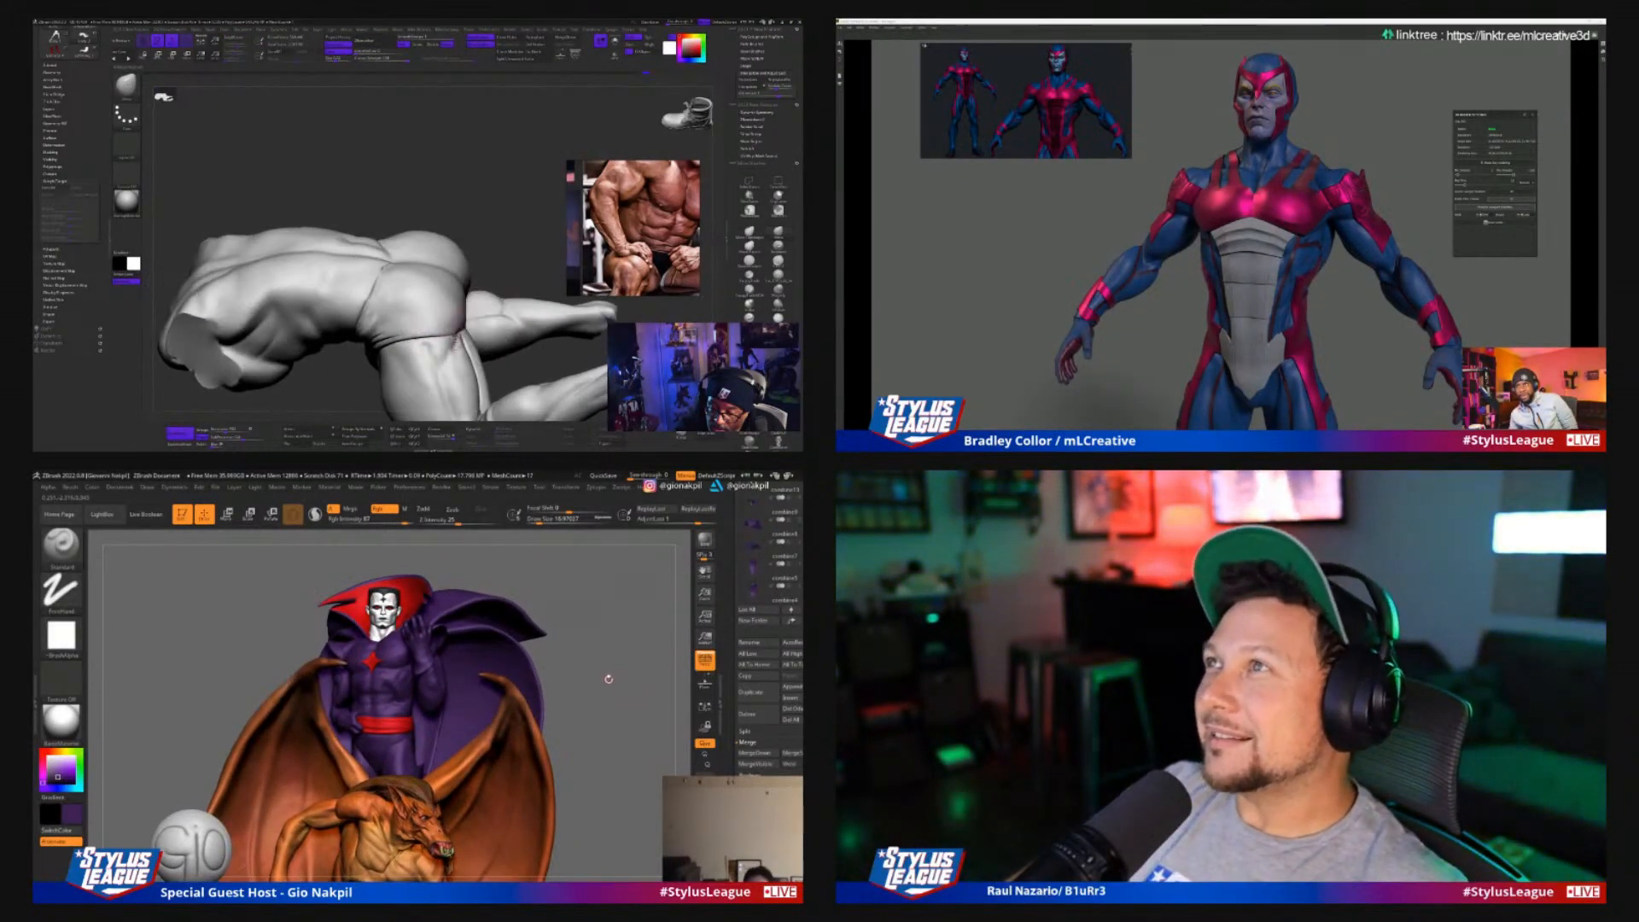
alt+drag(612, 685, 596, 648)
mouse_move(485, 294)
alt+mouse_down()
mouse_move(479, 256)
mouse_move(523, 283)
mouse_move(530, 352)
mouse_move(504, 348)
mouse_move(539, 343)
mouse_move(529, 363)
alt+mouse_up()
click(705, 542)
key(s)
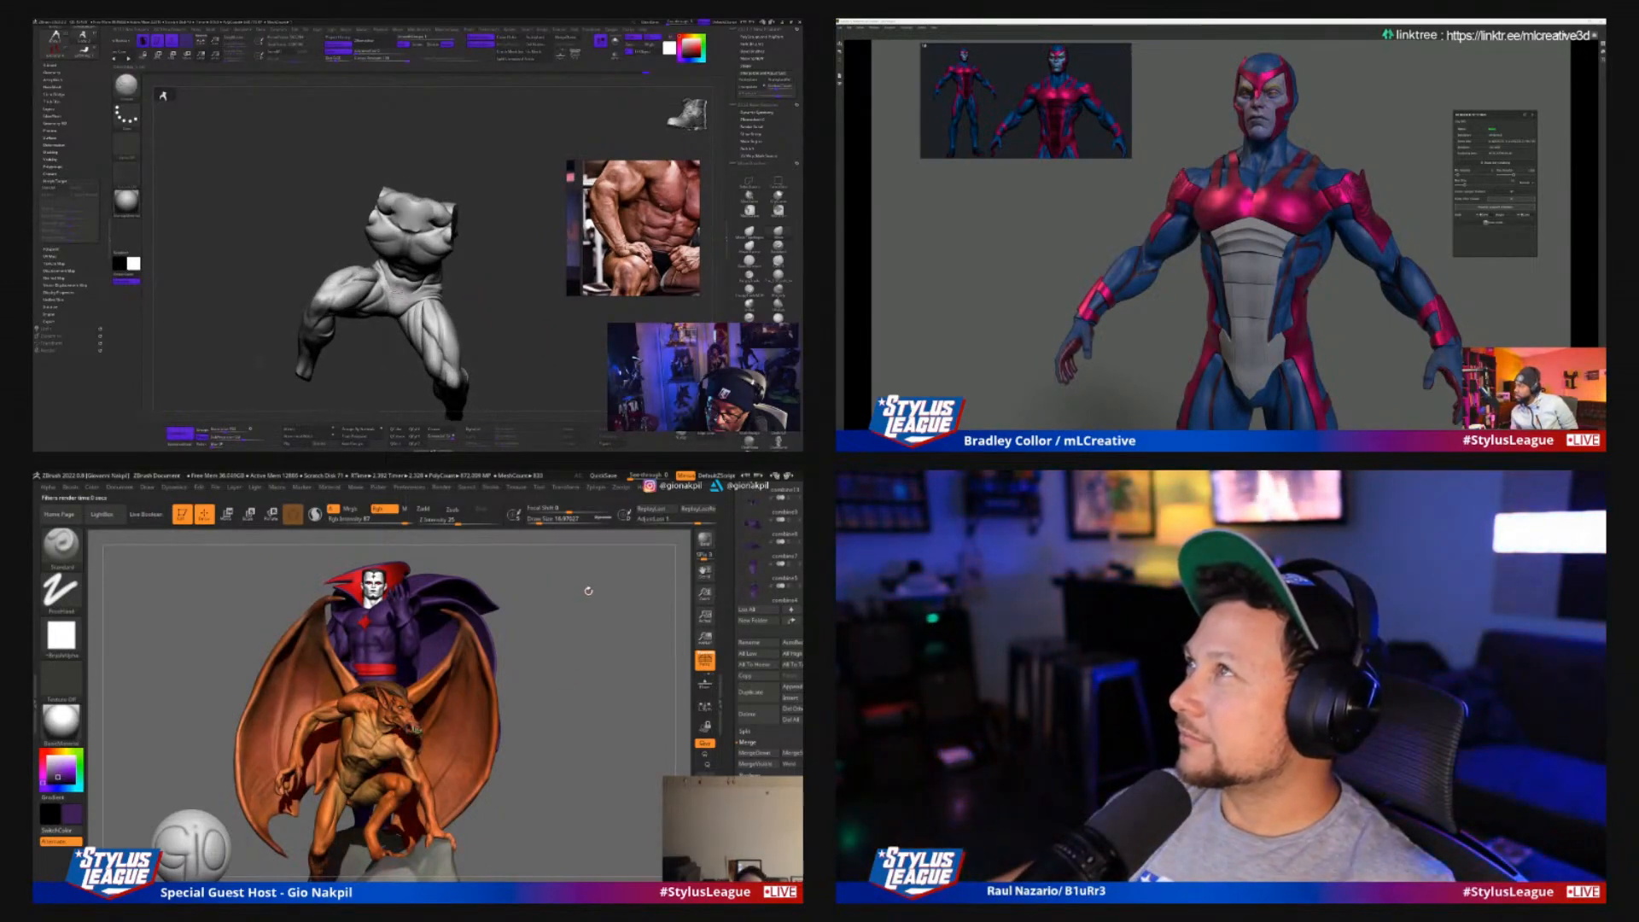
Reshape the fingers of the caped figure's raised hand with a resized Move Topological brush
drag(588, 591, 683, 584)
drag(512, 305, 512, 325)
alt+drag(661, 572, 601, 646)
drag(511, 329, 527, 349)
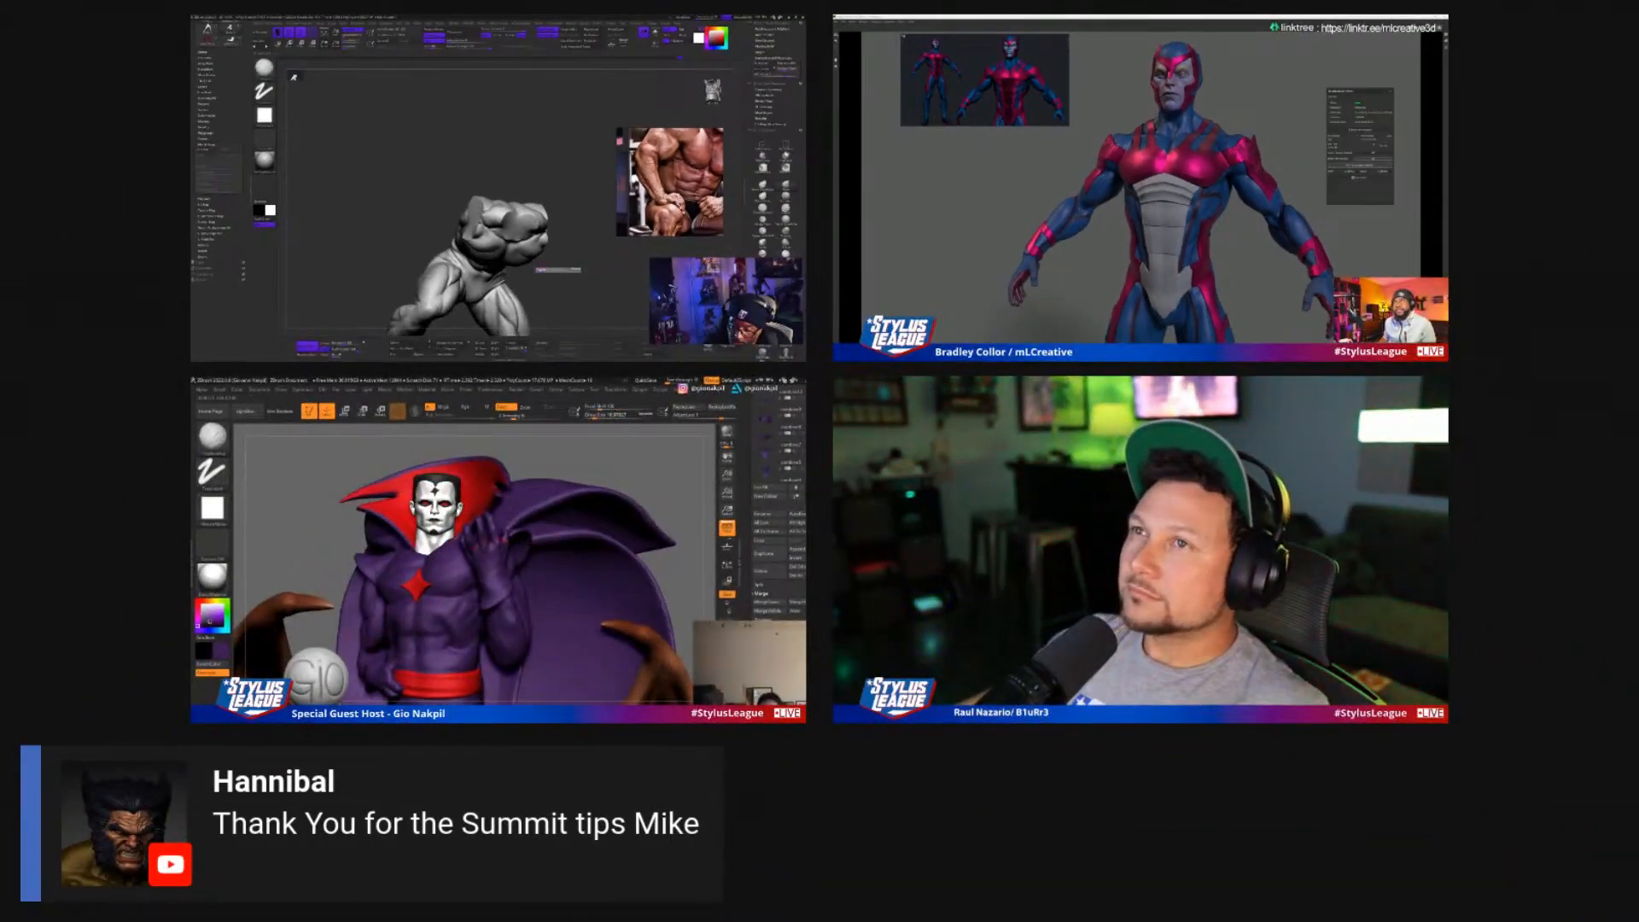
alt+drag(596, 455, 554, 540)
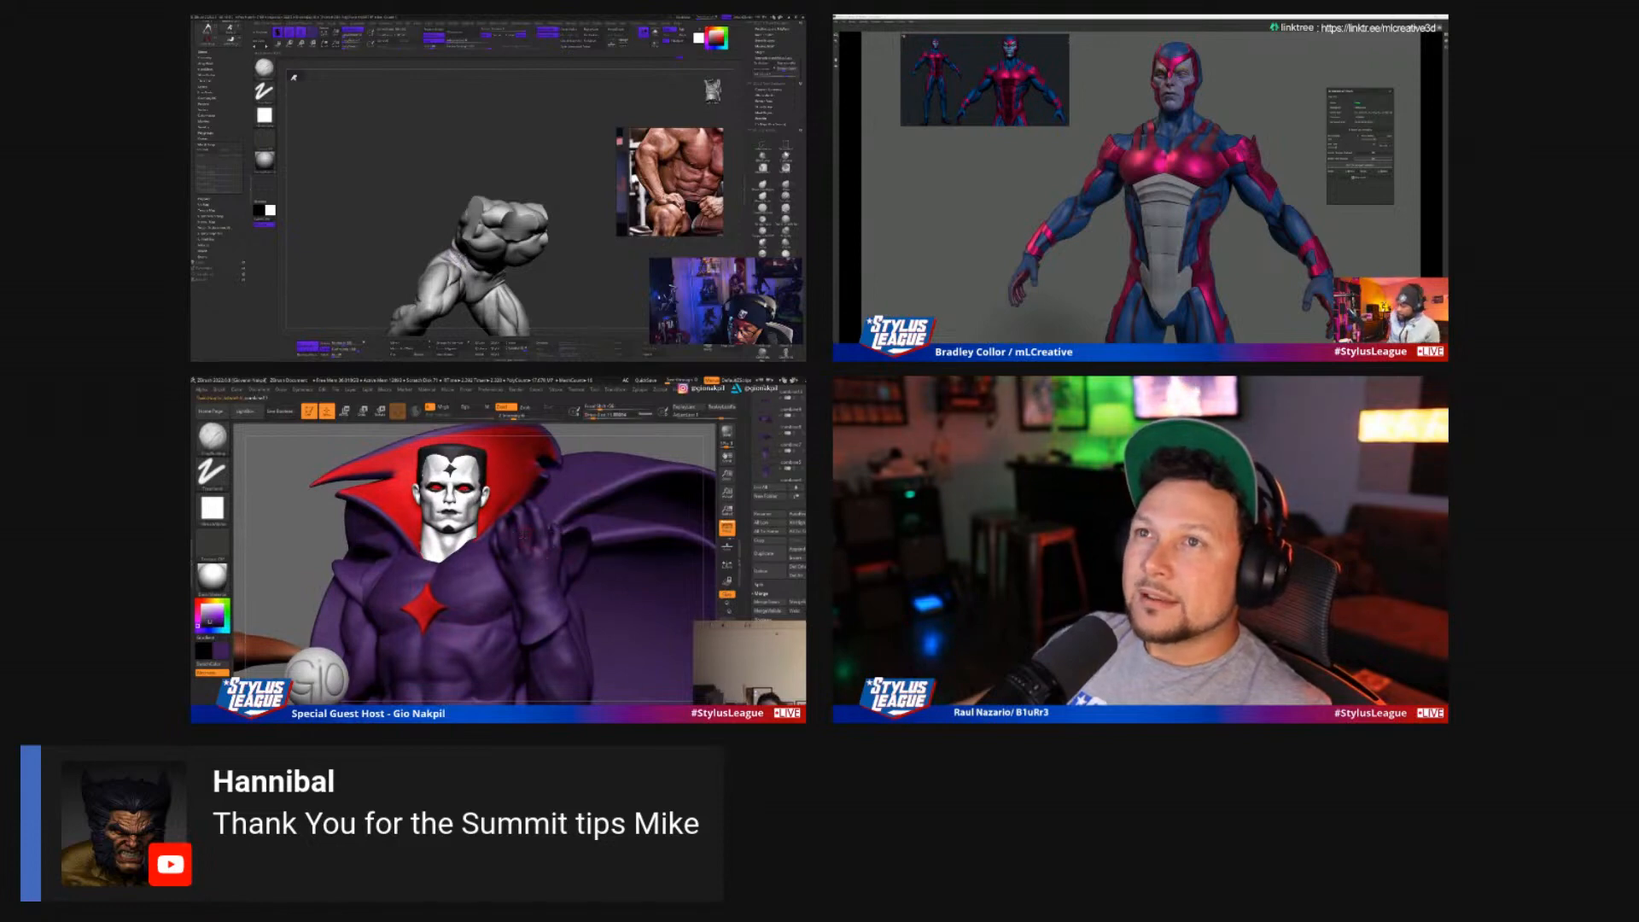
drag(602, 465, 705, 461)
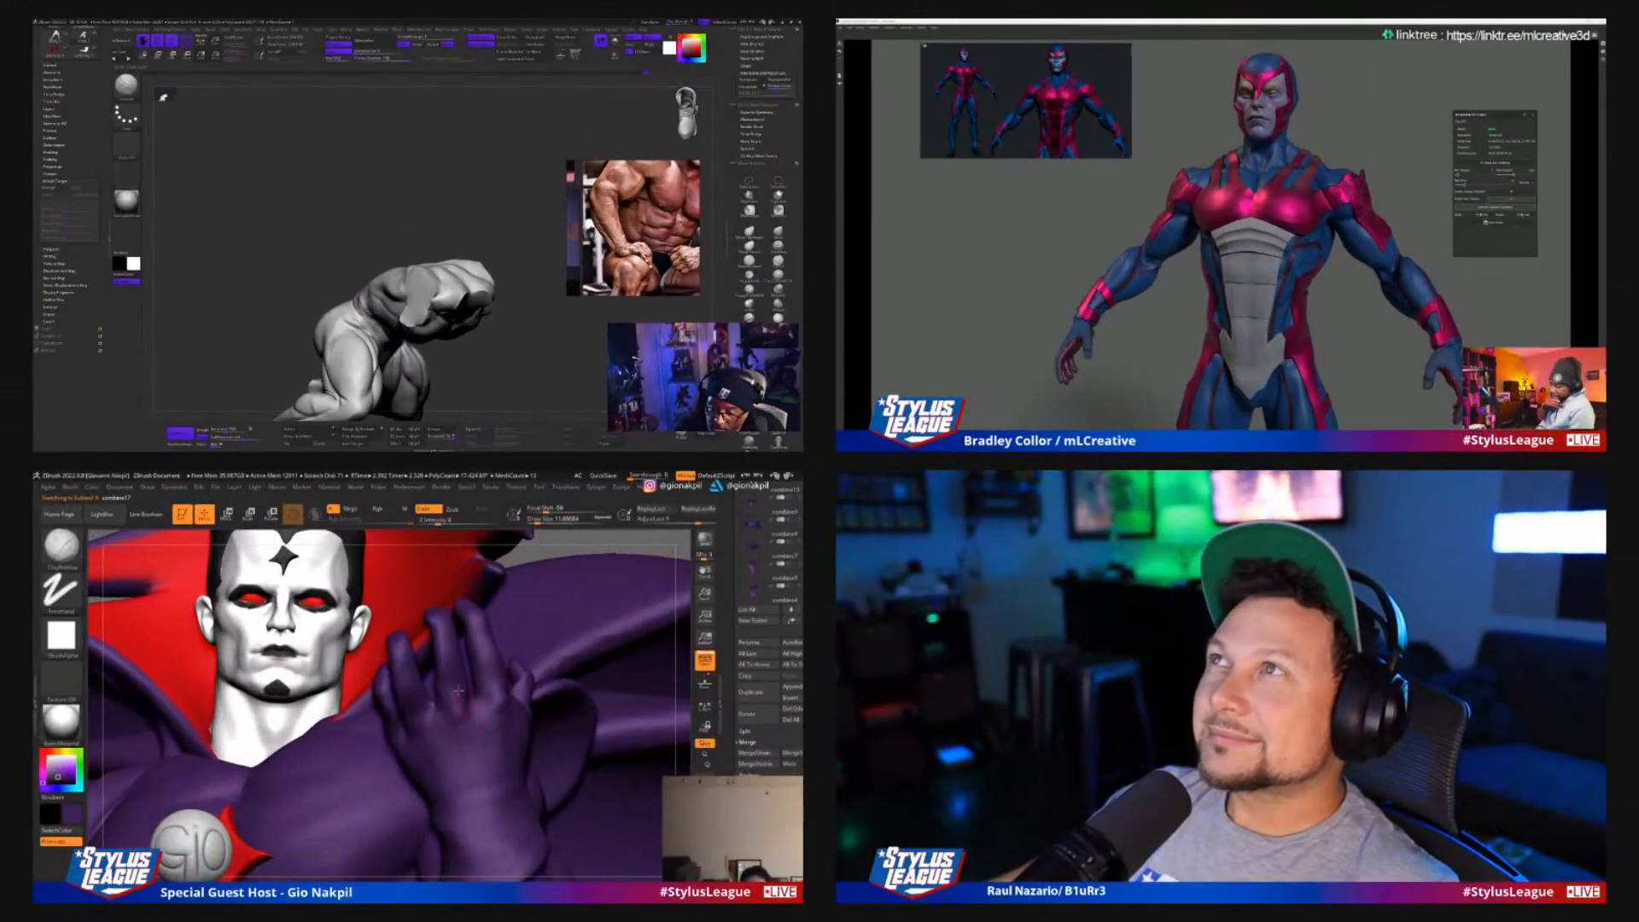
key(b)
key(m)
key(t)
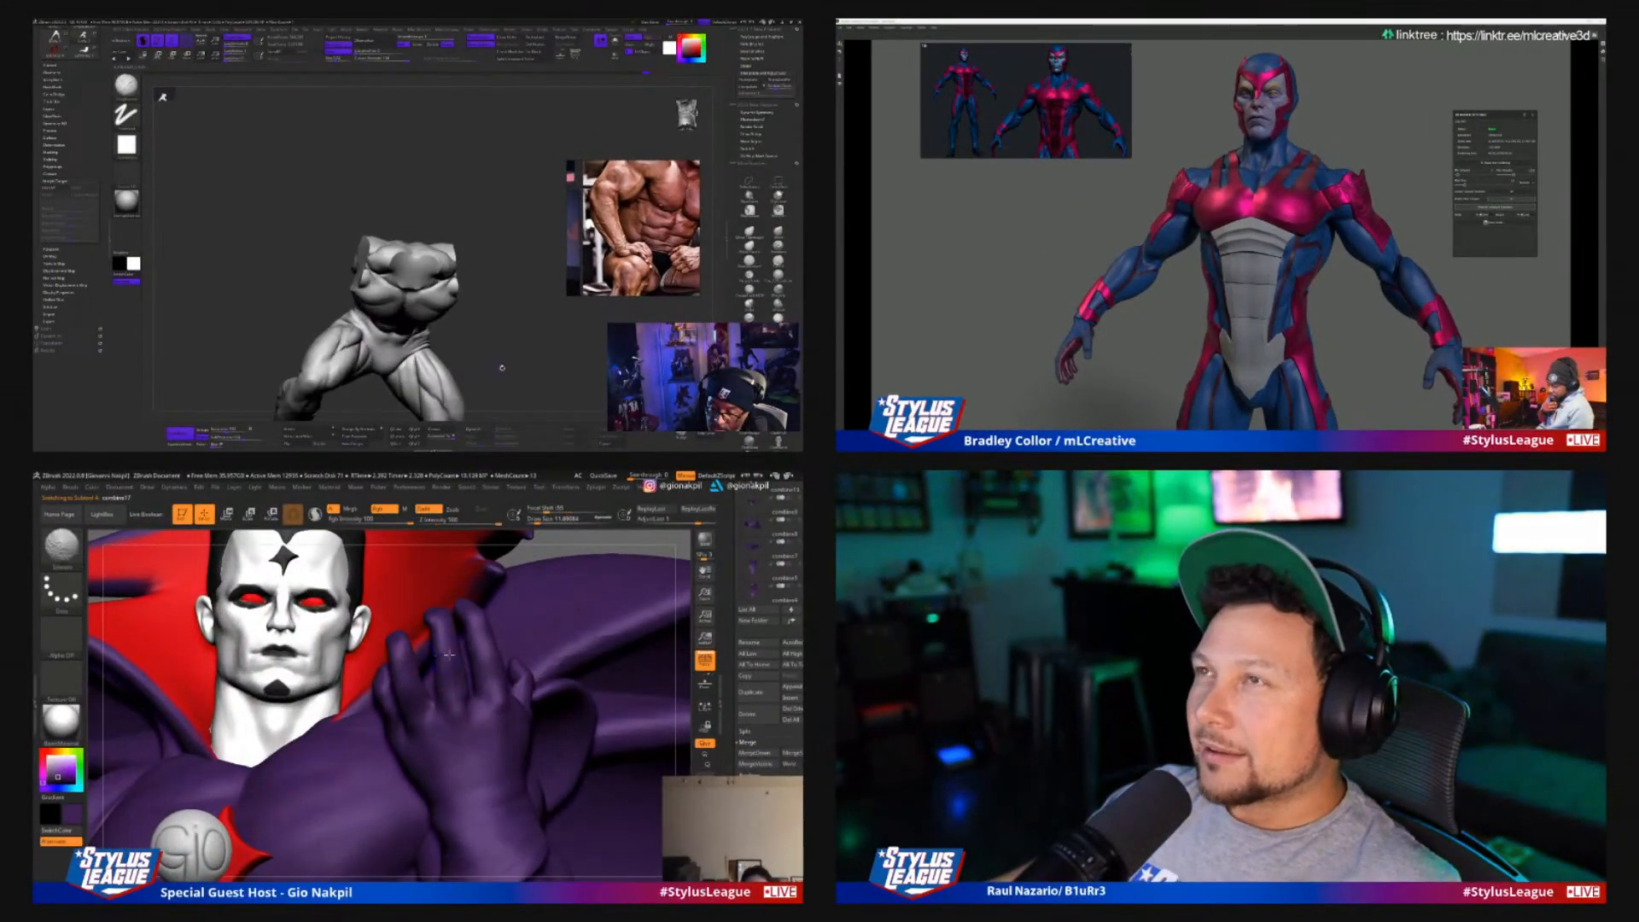
key(s)
mouse_move(456, 658)
mouse_down()
mouse_move(426, 621)
mouse_move(448, 636)
mouse_up()
key(s)
key(s)
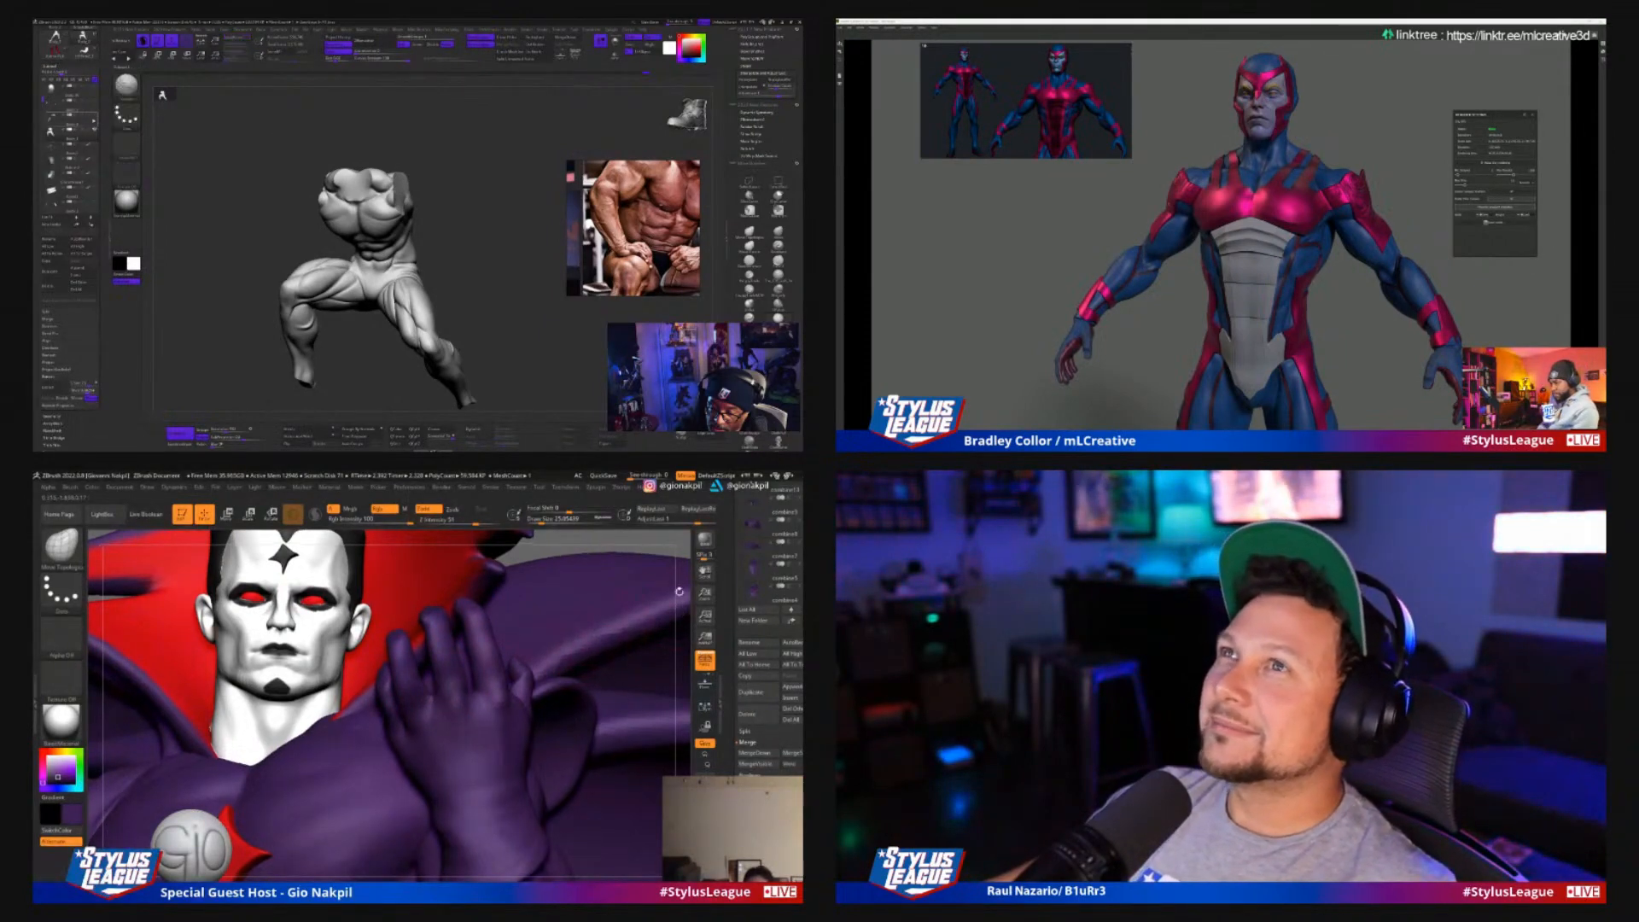
Render Best-Preview images of the statue, first framed close and again with the rock base in view
drag(655, 669, 611, 654)
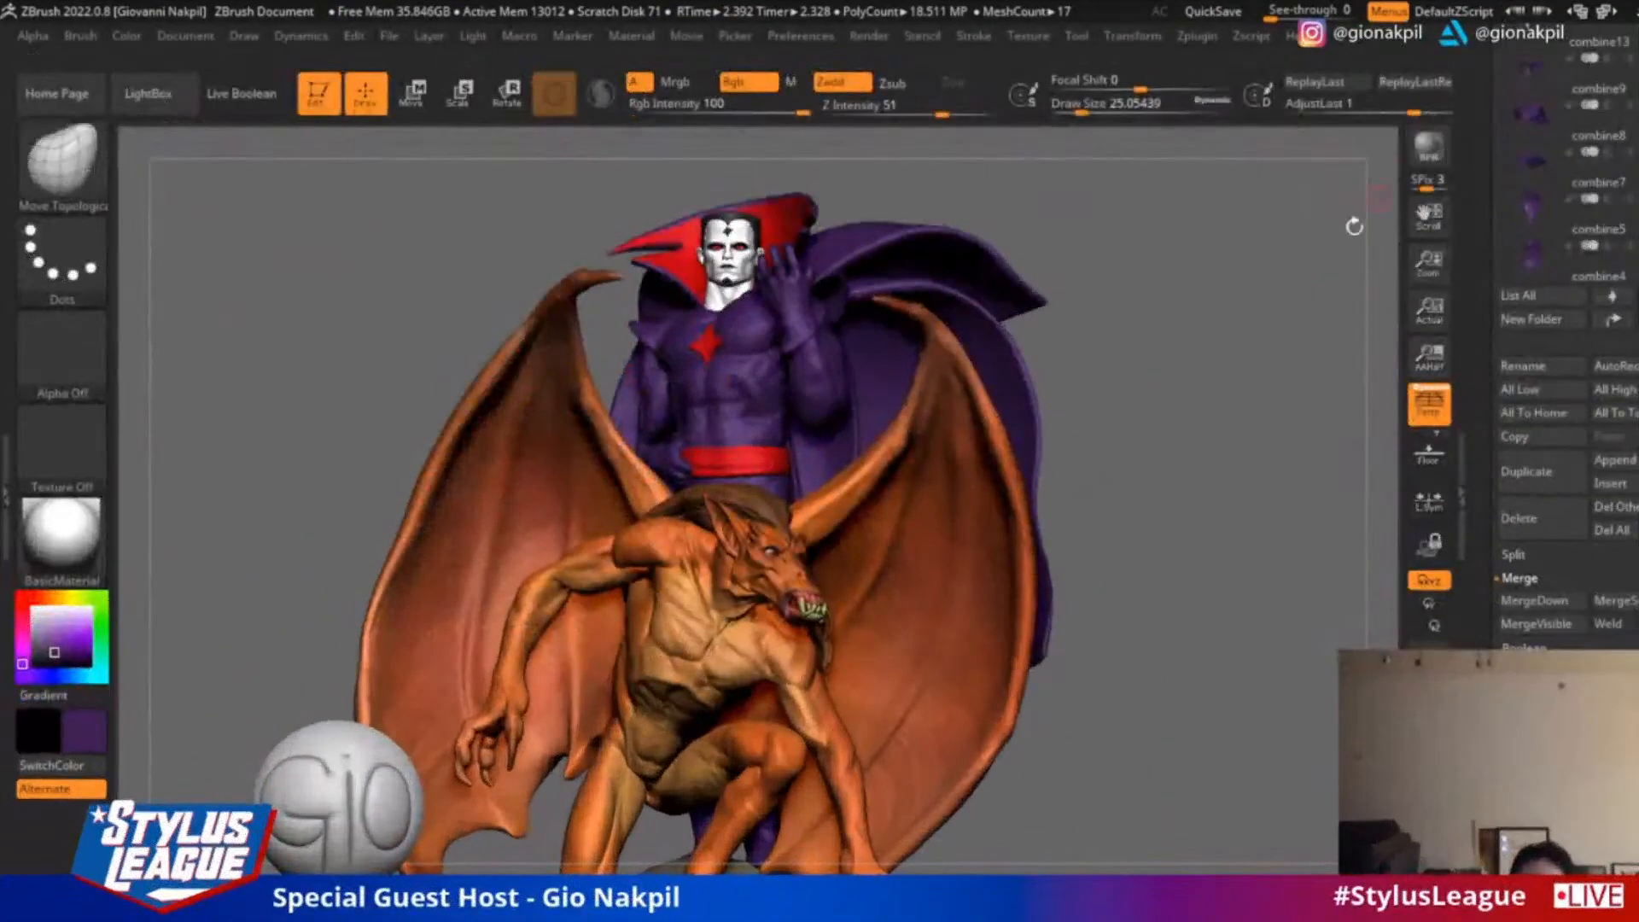
alt+drag(1277, 310, 1288, 271)
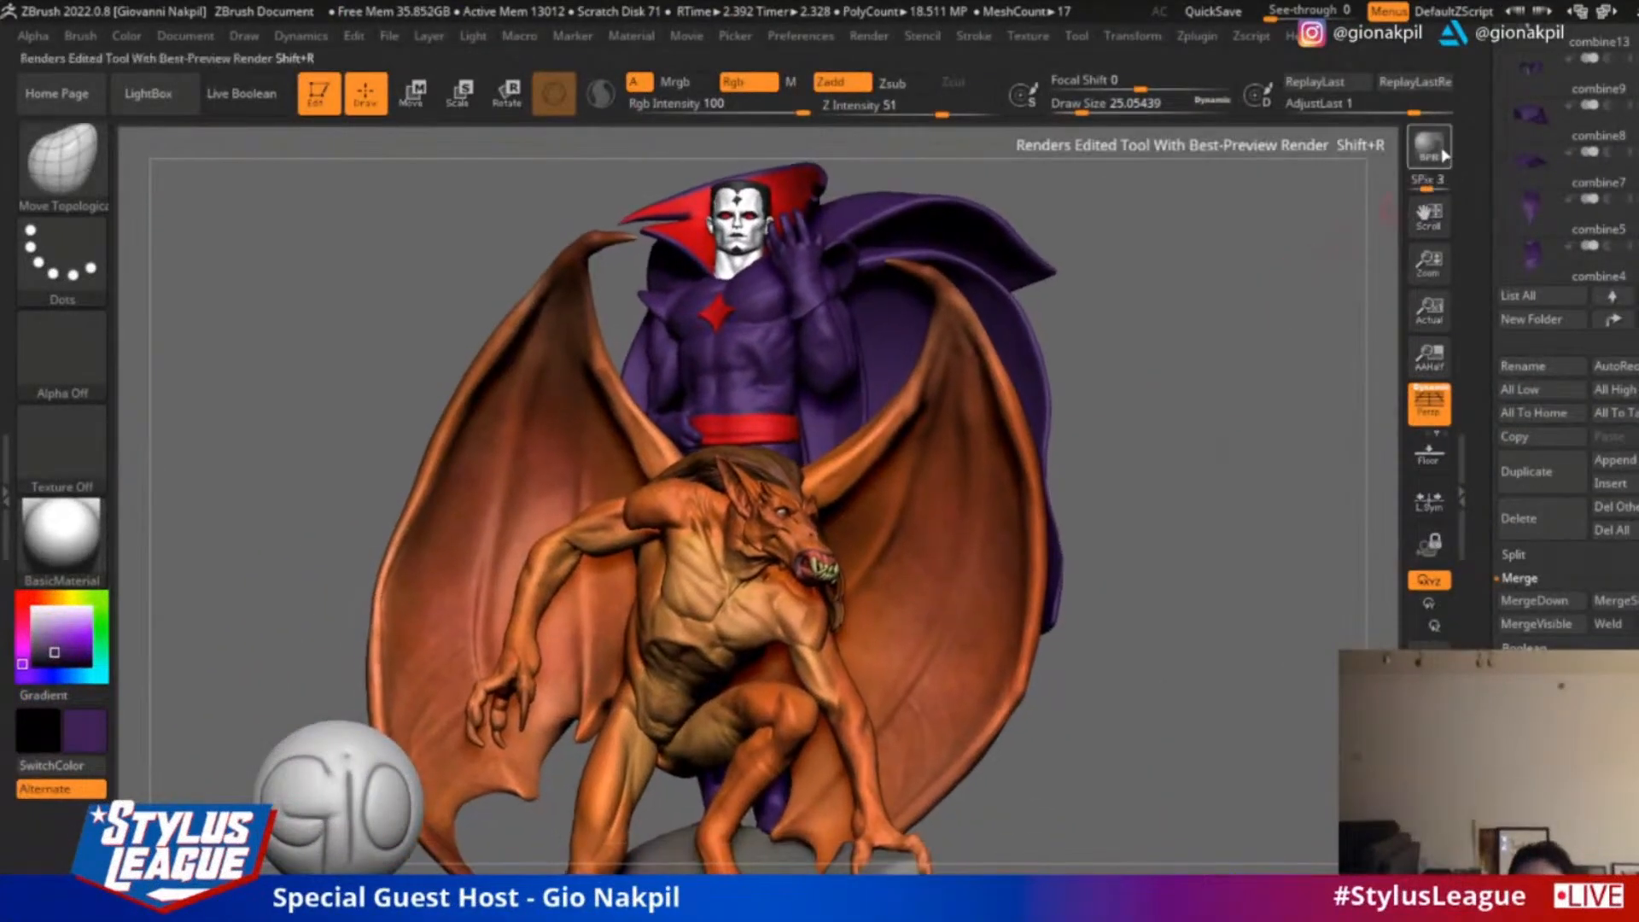
click(1451, 166)
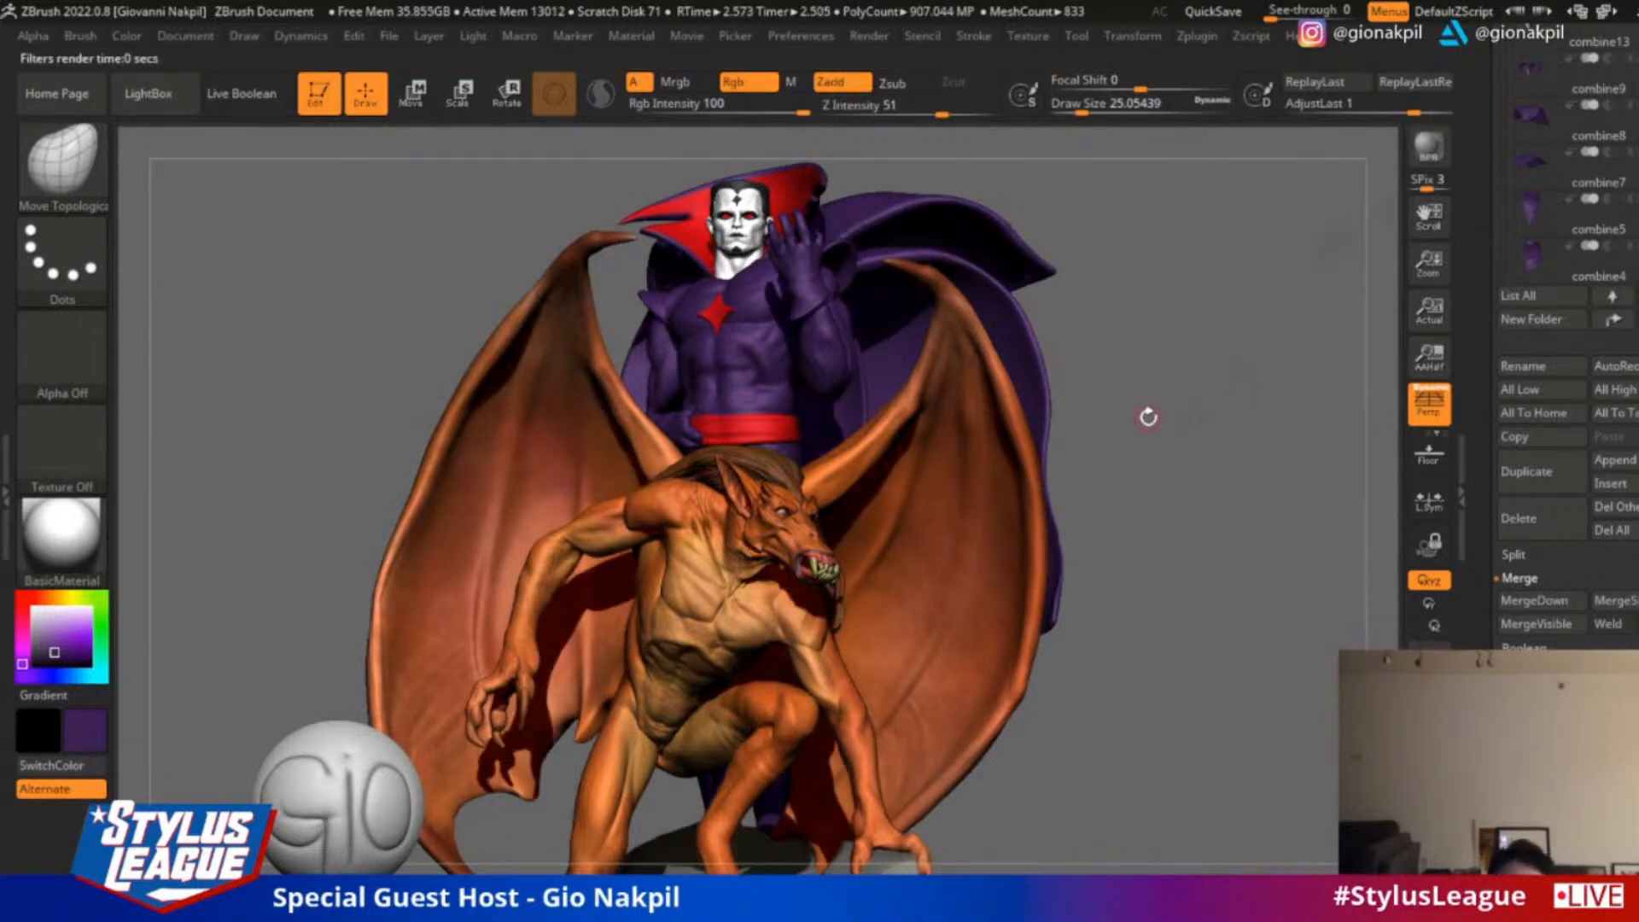
drag(1148, 417, 1239, 355)
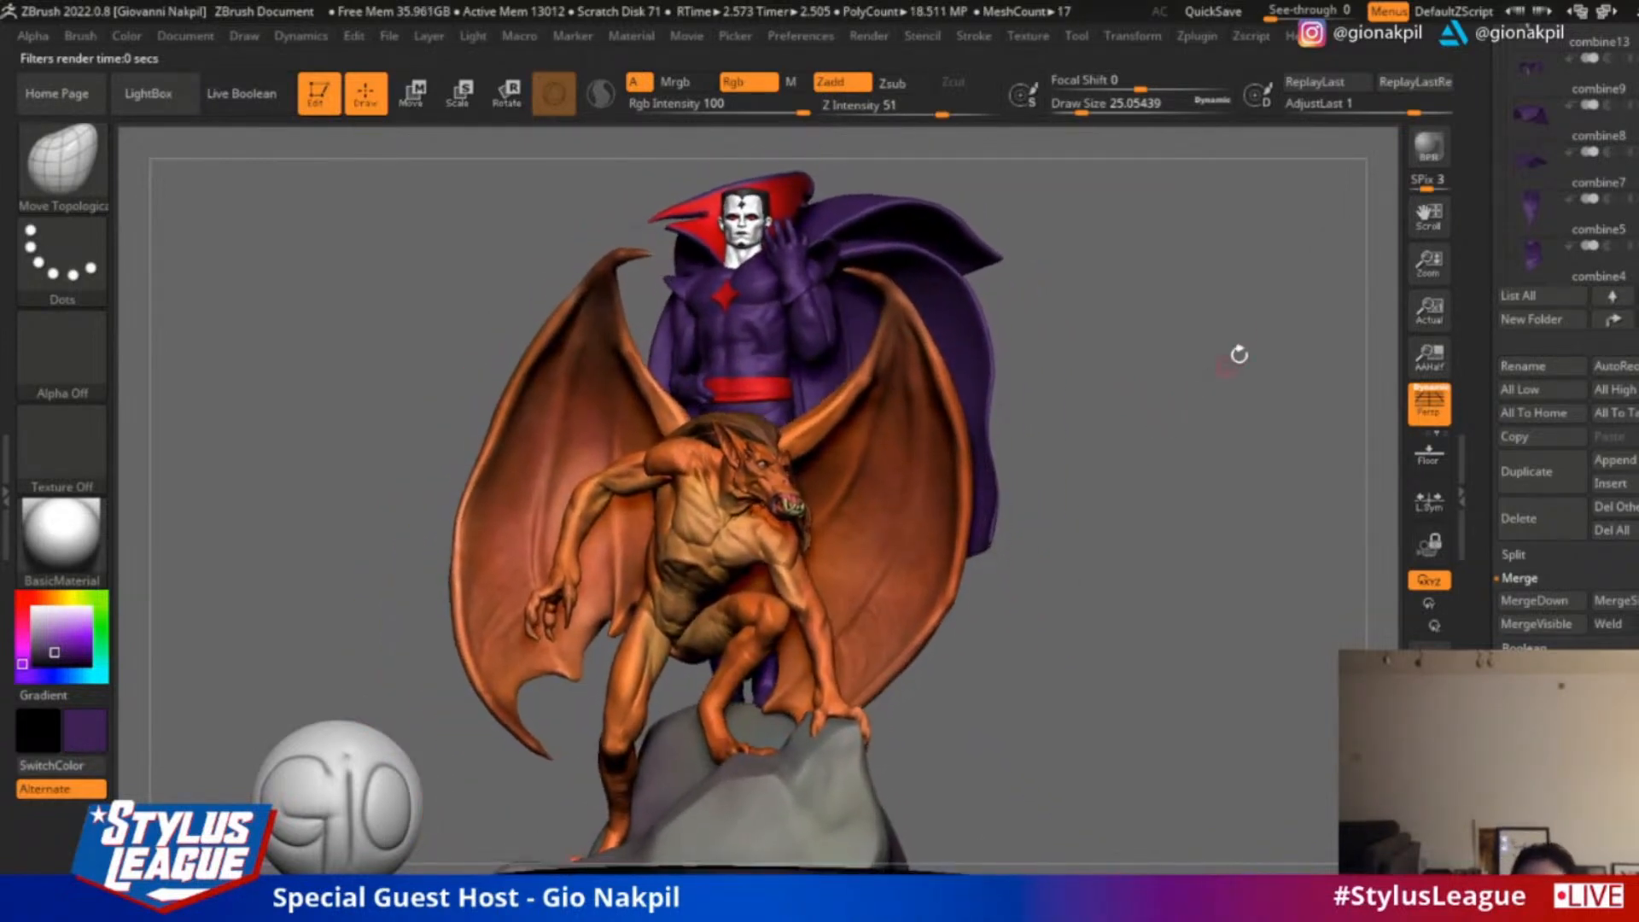
click(1428, 145)
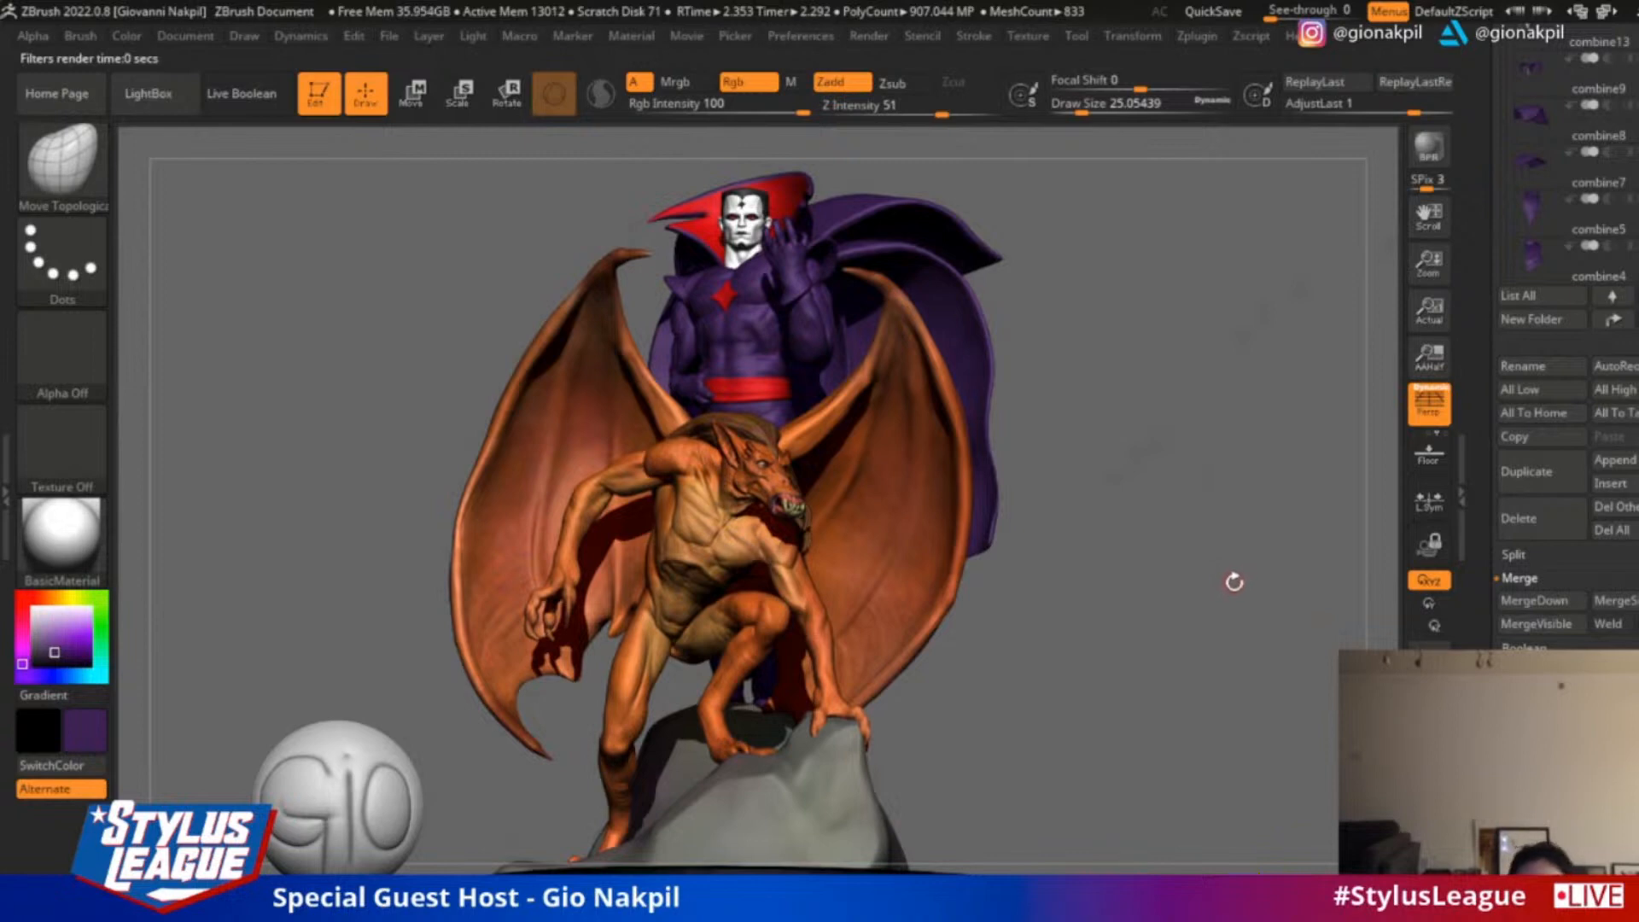
Examine the winged creature's head, the caped figure and the whole statue, and render another Best-Preview image
alt+drag(1200, 302, 1225, 541)
alt+drag(1247, 620, 1308, 444)
drag(1207, 748, 1255, 683)
drag(1310, 612, 1318, 578)
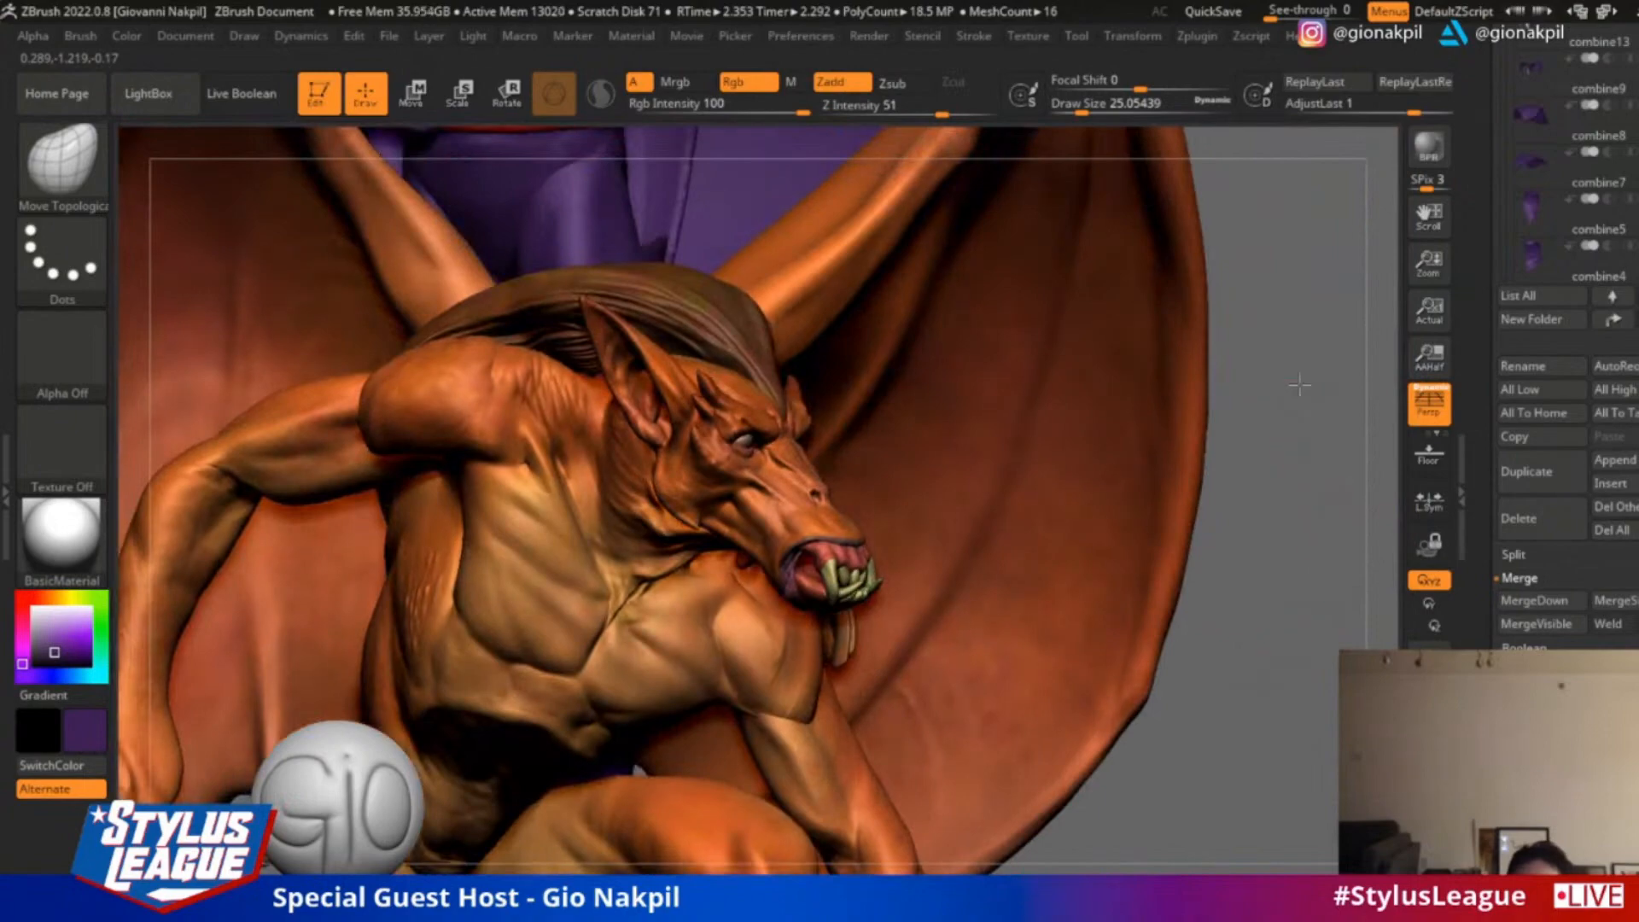
mouse_move(1299, 385)
mouse_down()
mouse_move(1151, 523)
mouse_move(1246, 398)
mouse_move(1306, 392)
mouse_move(1283, 326)
mouse_move(1289, 369)
mouse_up()
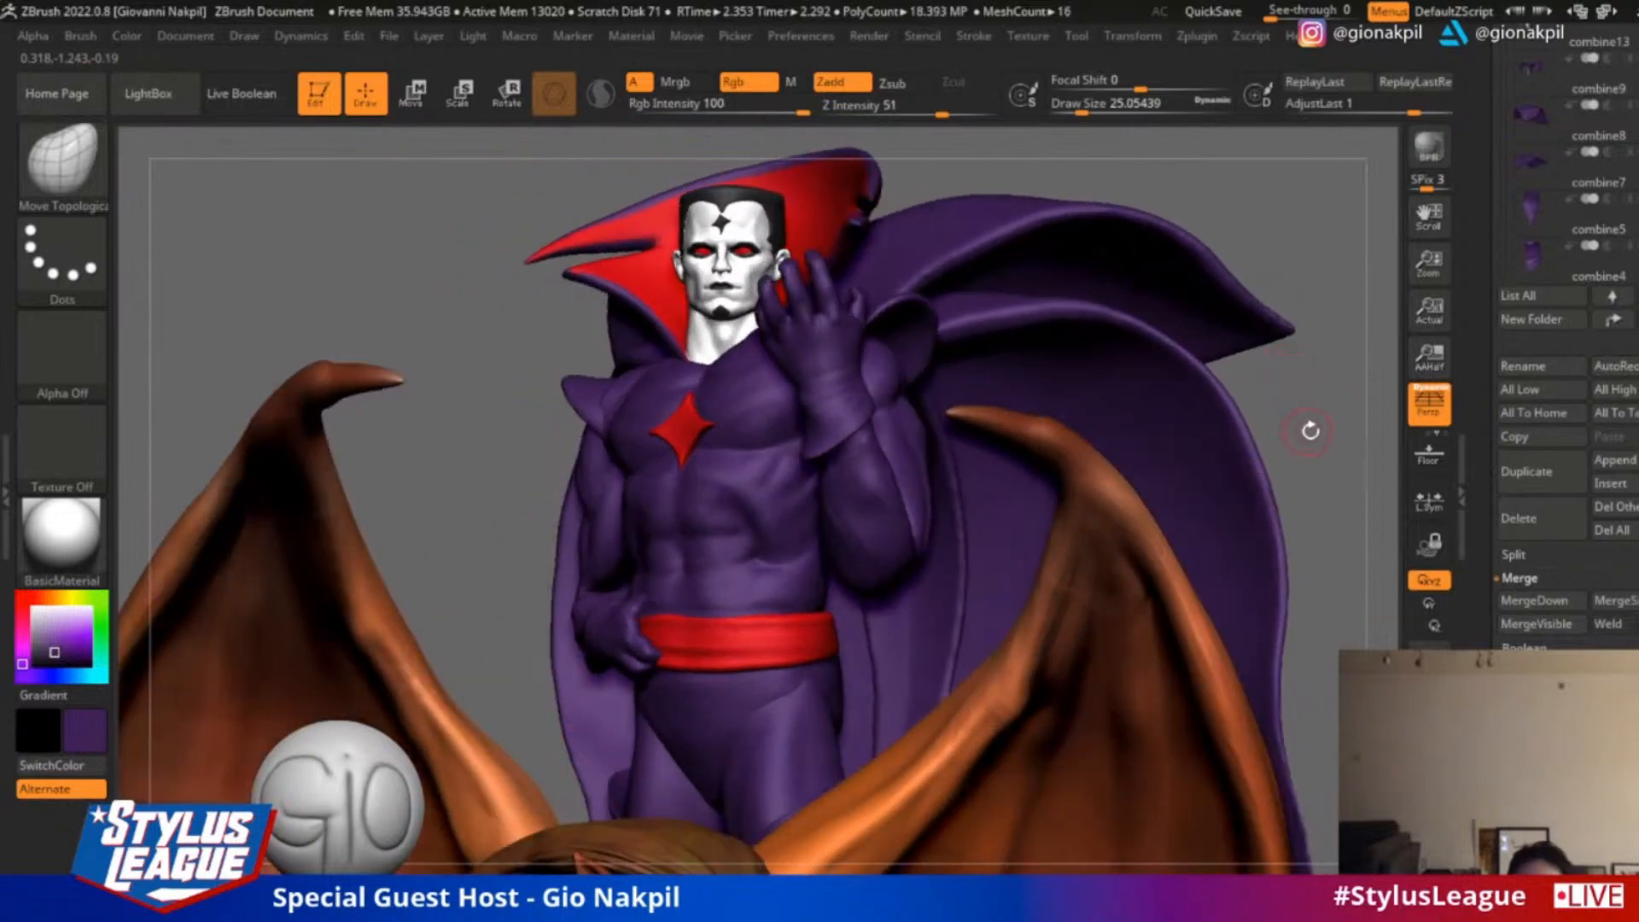
drag(1311, 431, 1202, 437)
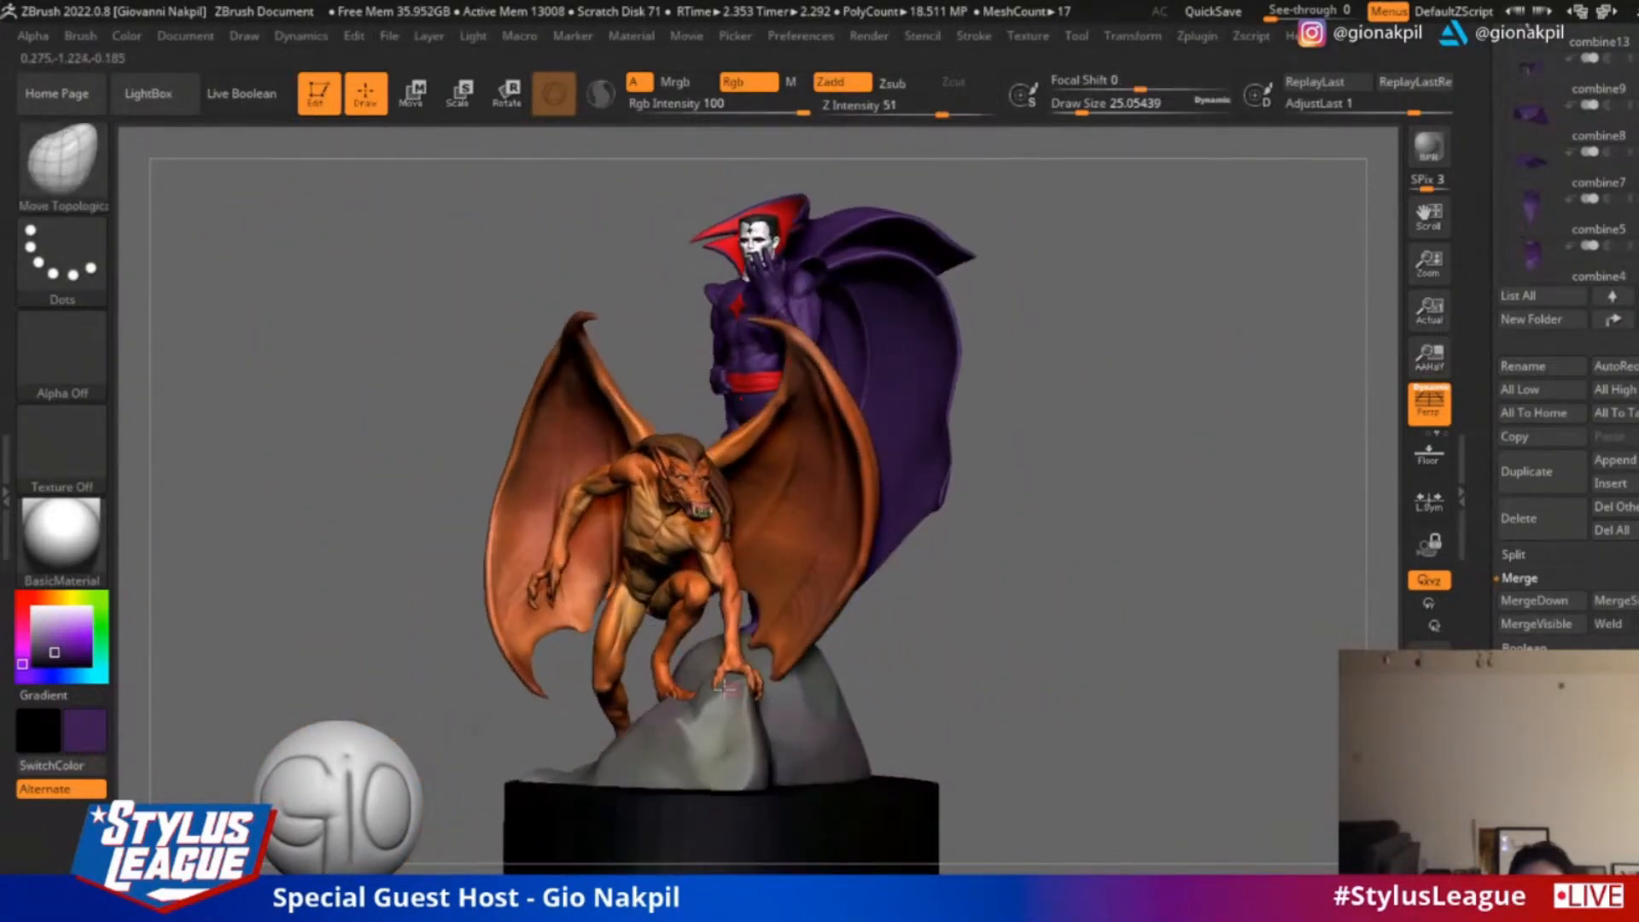
mouse_move(1068, 592)
mouse_down()
mouse_move(1039, 593)
mouse_move(1075, 597)
mouse_up()
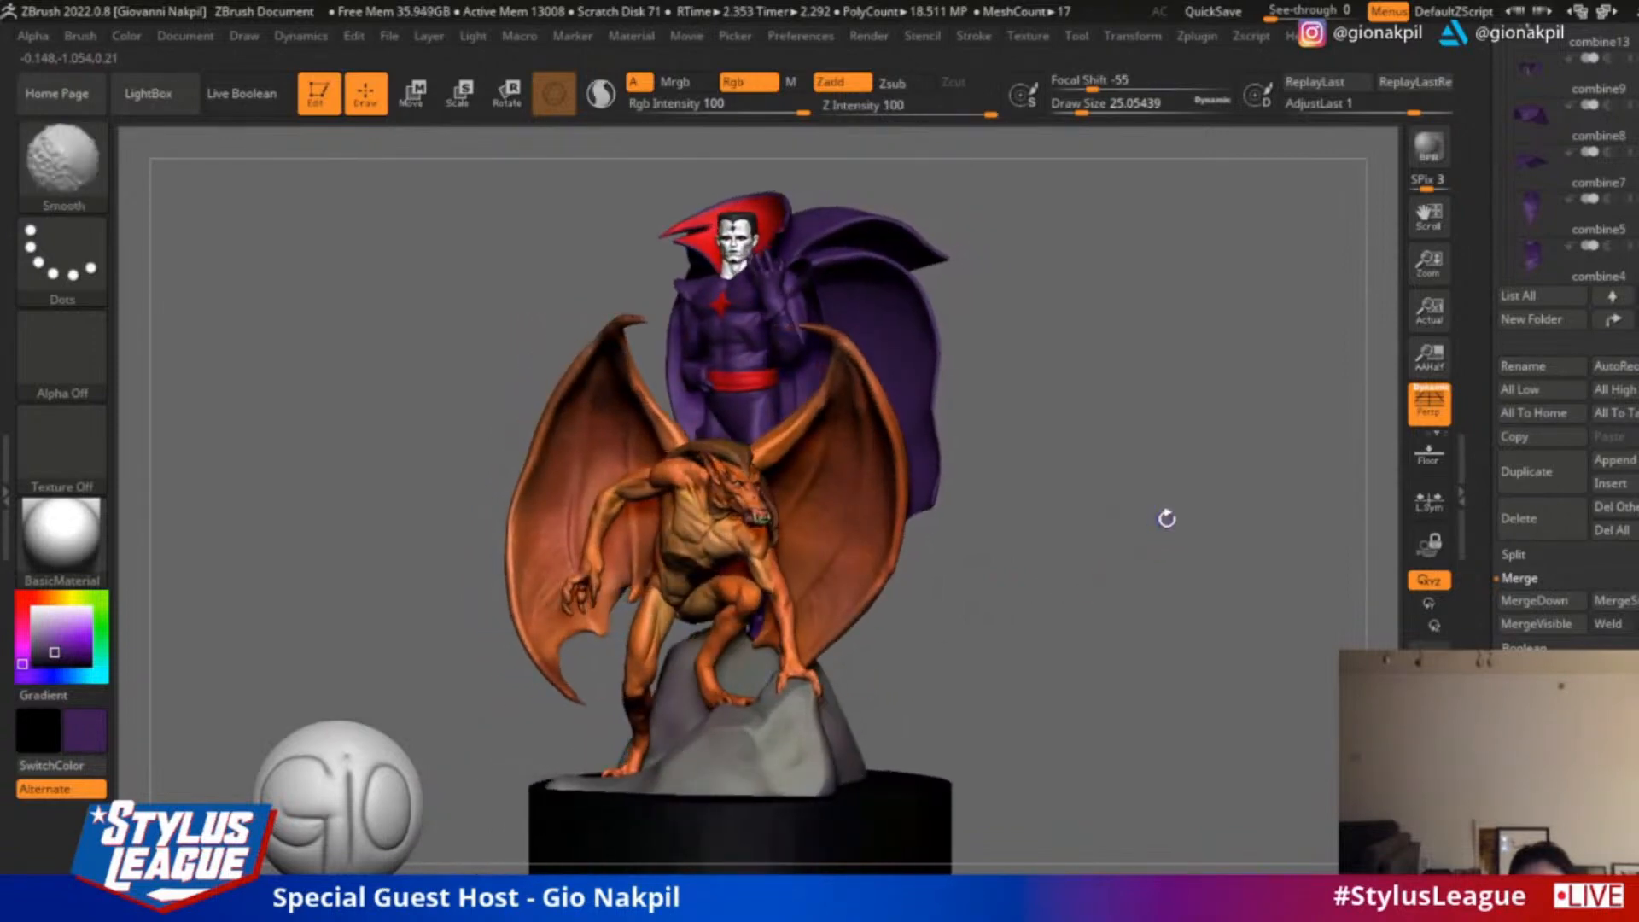
alt+drag(1155, 487, 1242, 454)
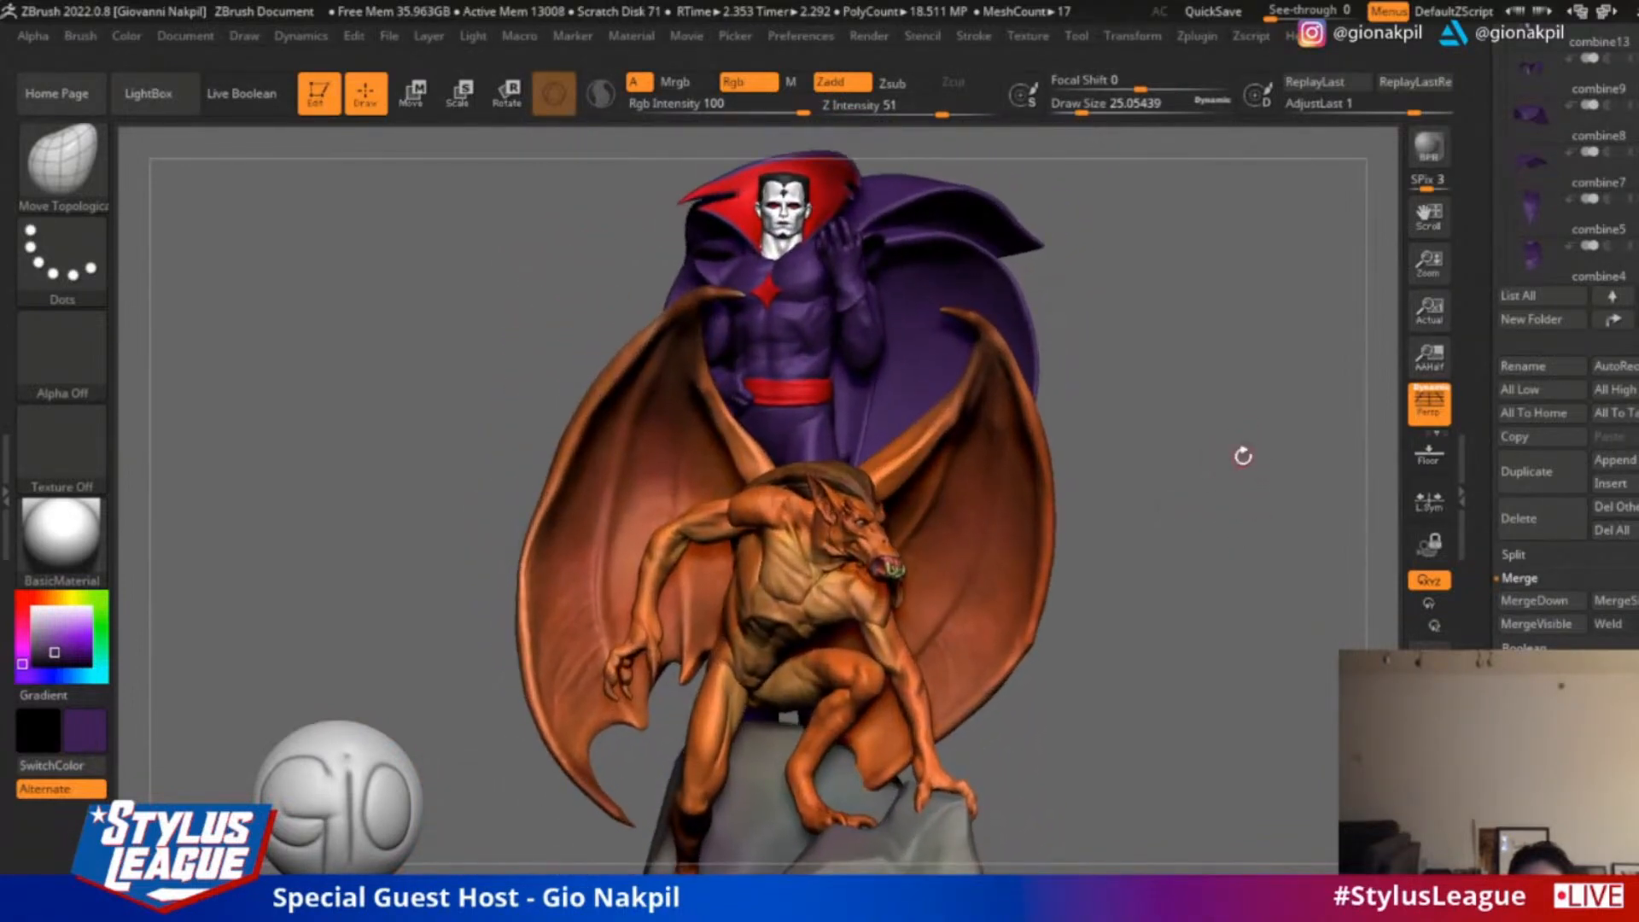
click(1431, 150)
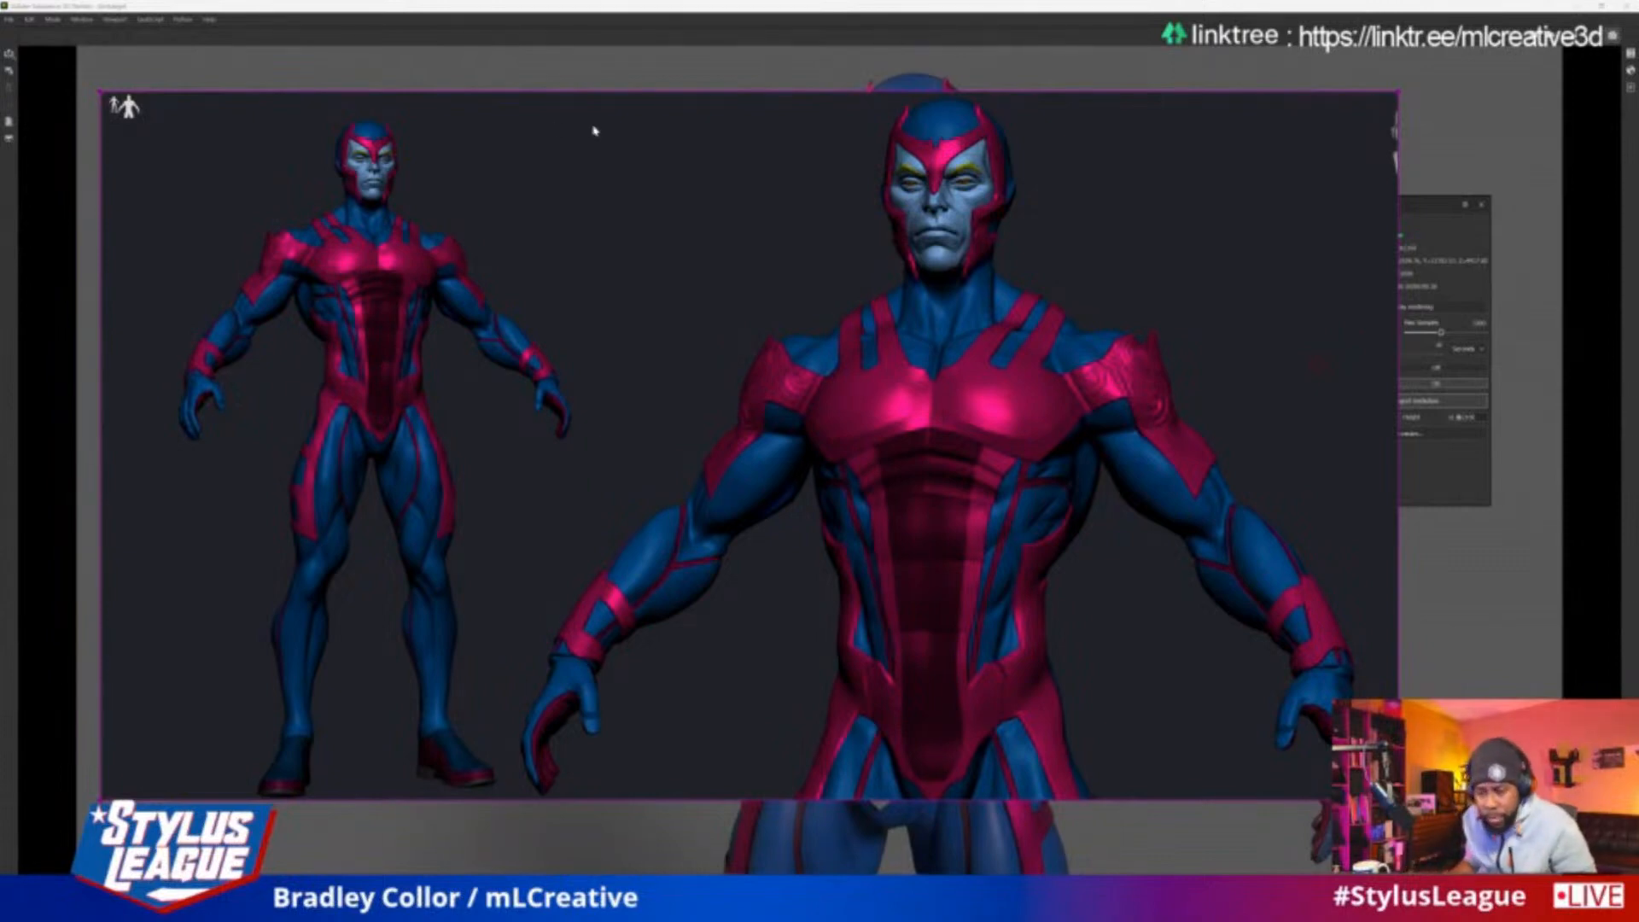
In Substance 3D Painter, shrink the overlaid character reference image and move it clear of the rendered model
right_drag(999, 320, 1007, 308)
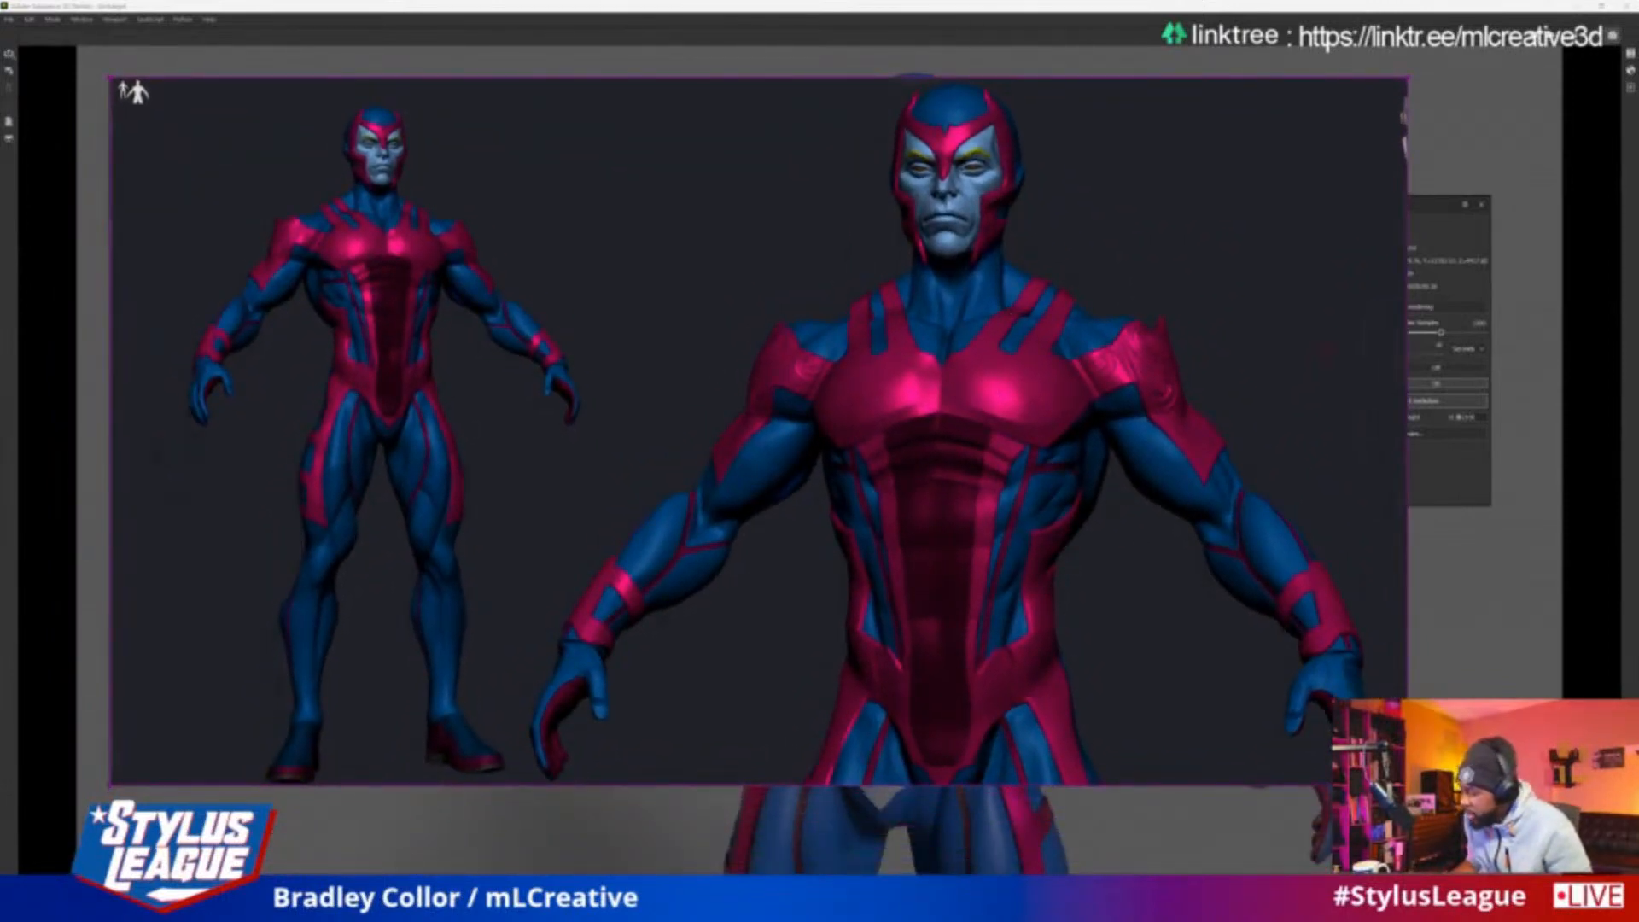
drag(1404, 783, 748, 510)
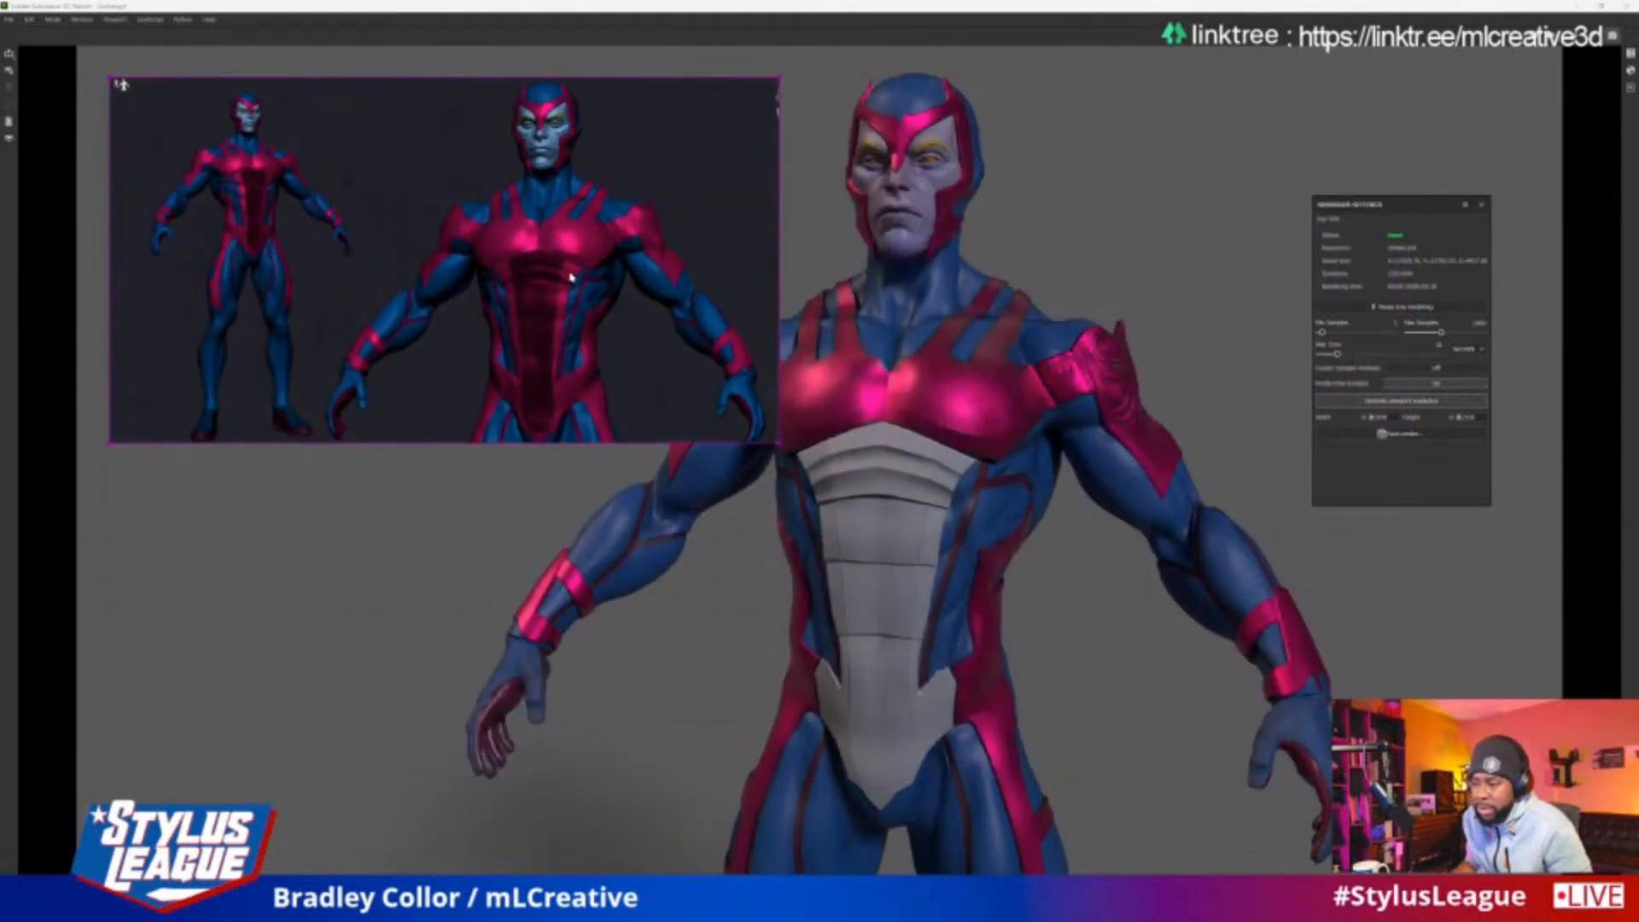
right_drag(570, 275, 495, 273)
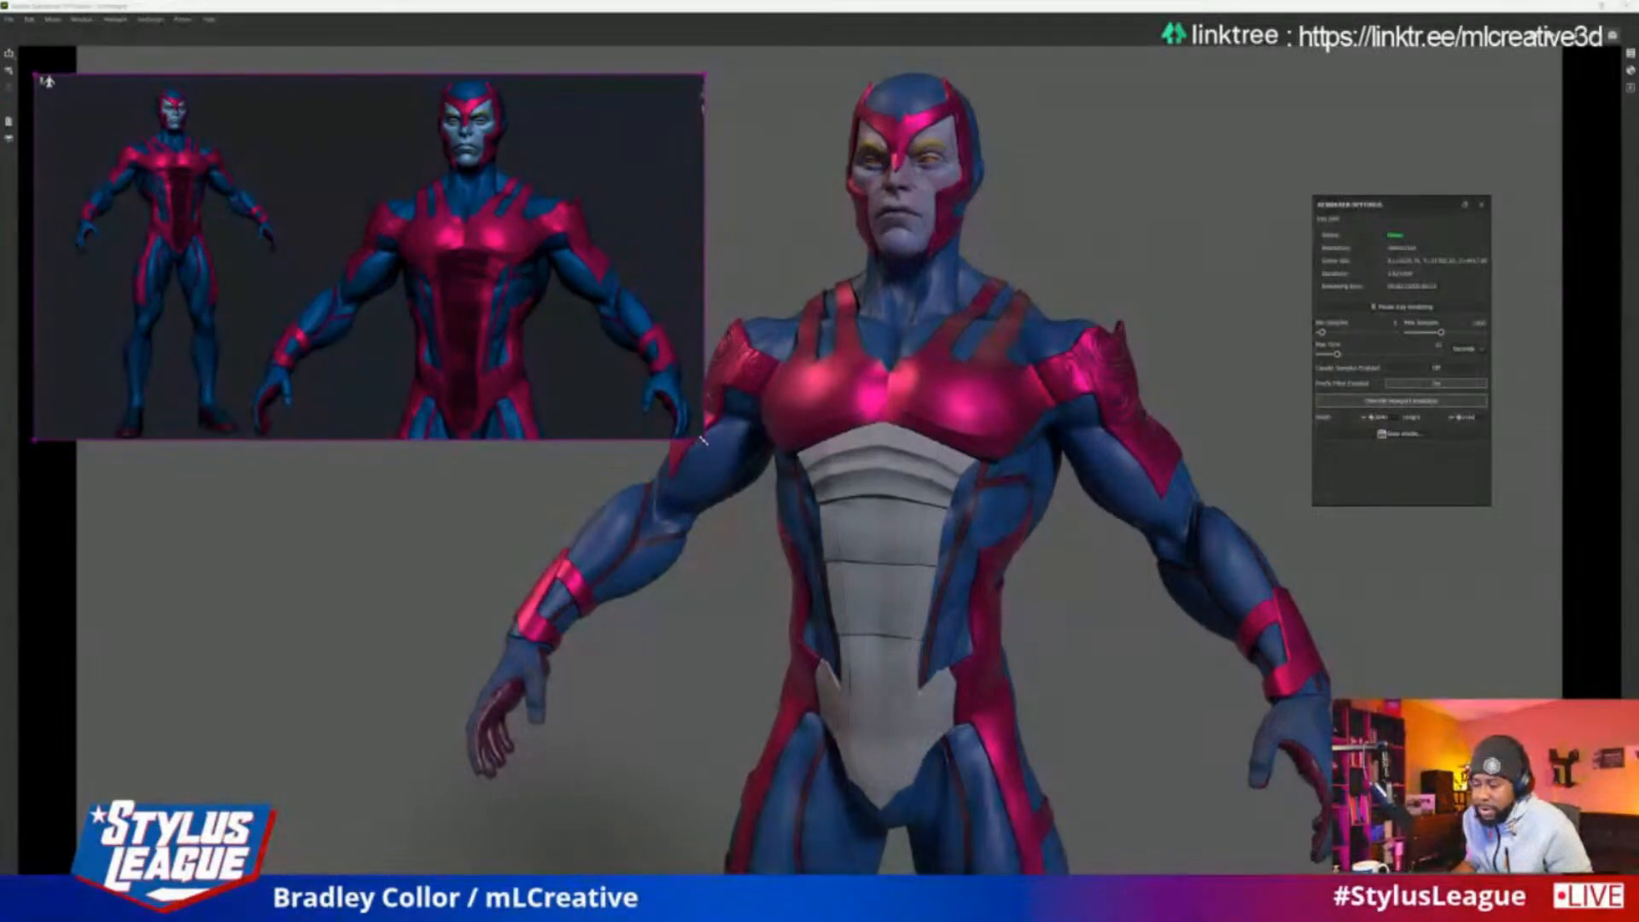
drag(702, 442, 650, 404)
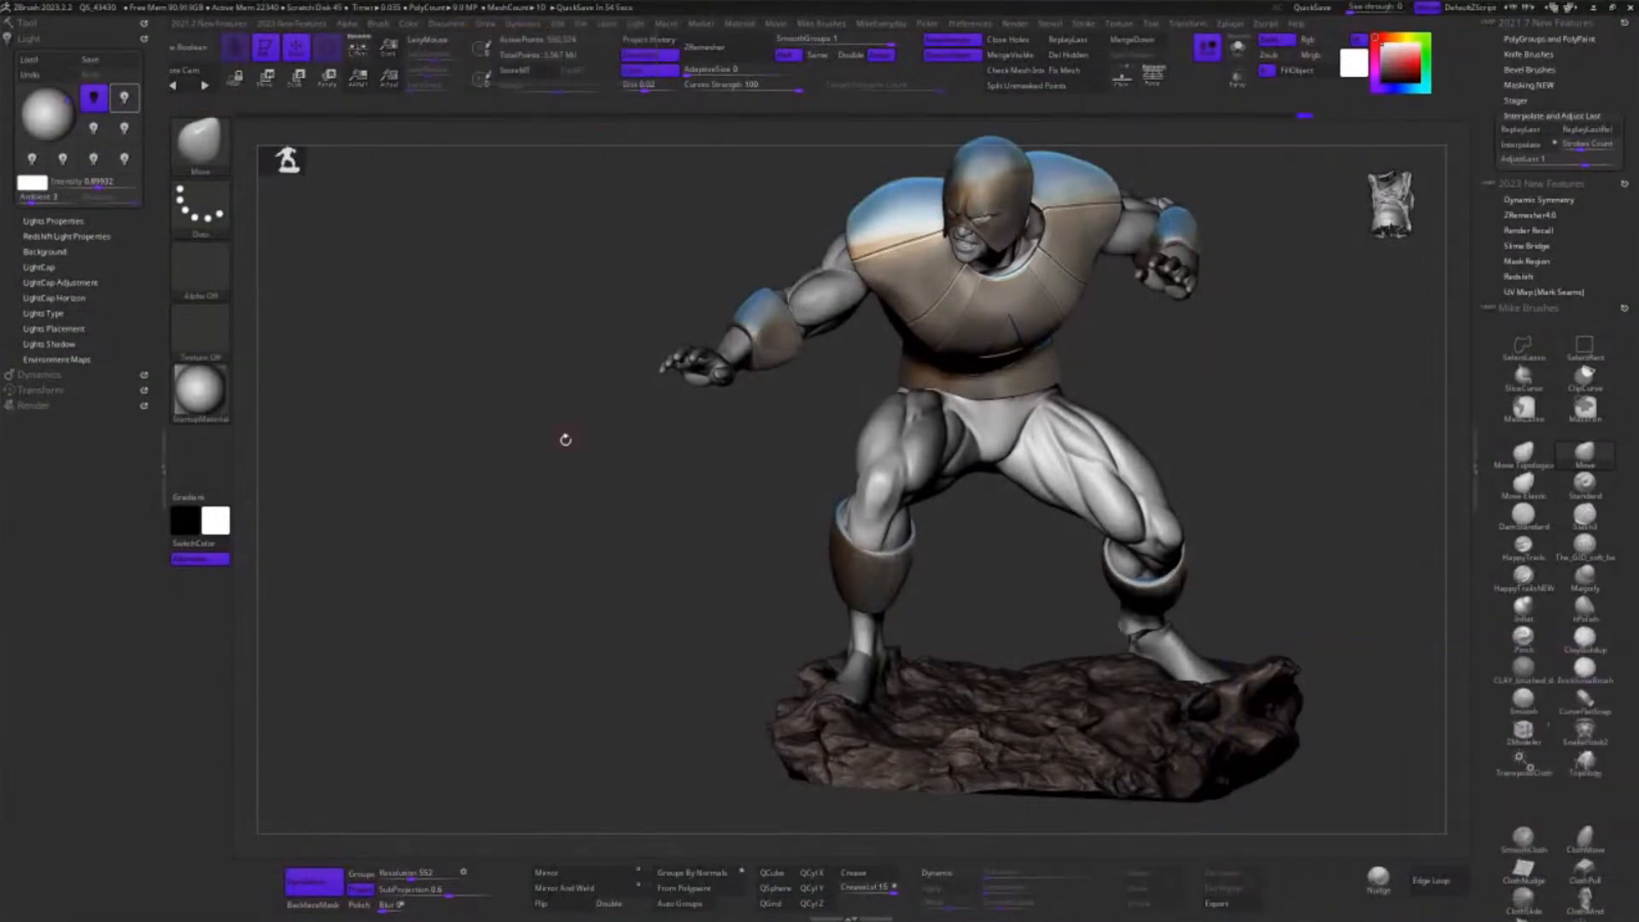
In ZBrush, compare the crouching Body_1 figure with the armored Body_2 figure by switching between the two tools
click(36, 23)
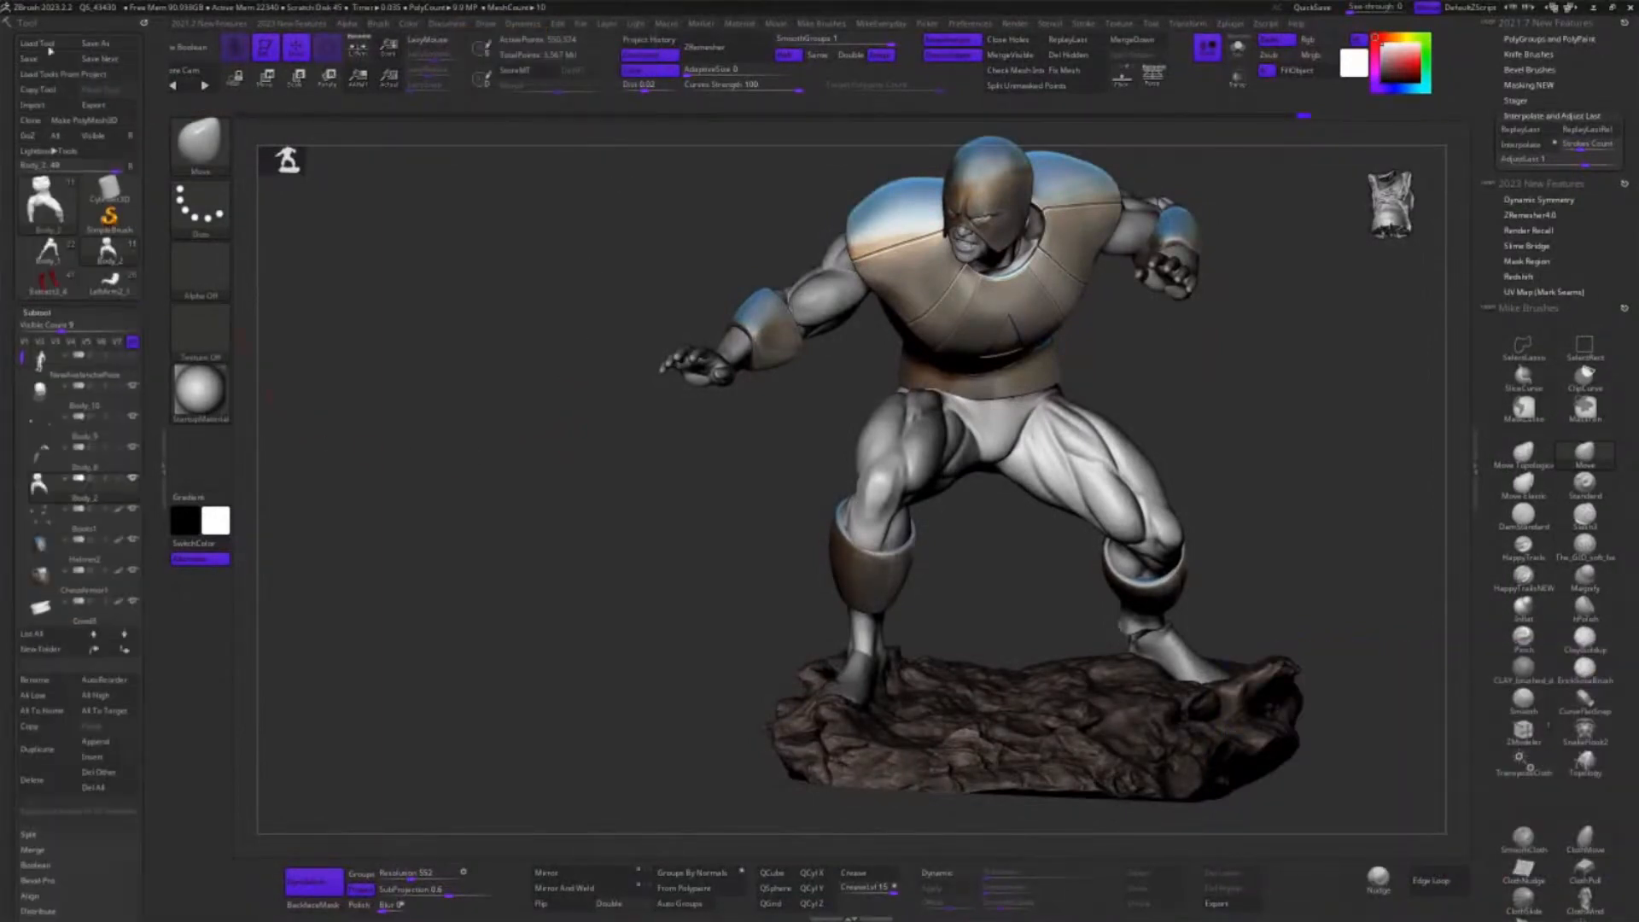
mouse_move(50, 256)
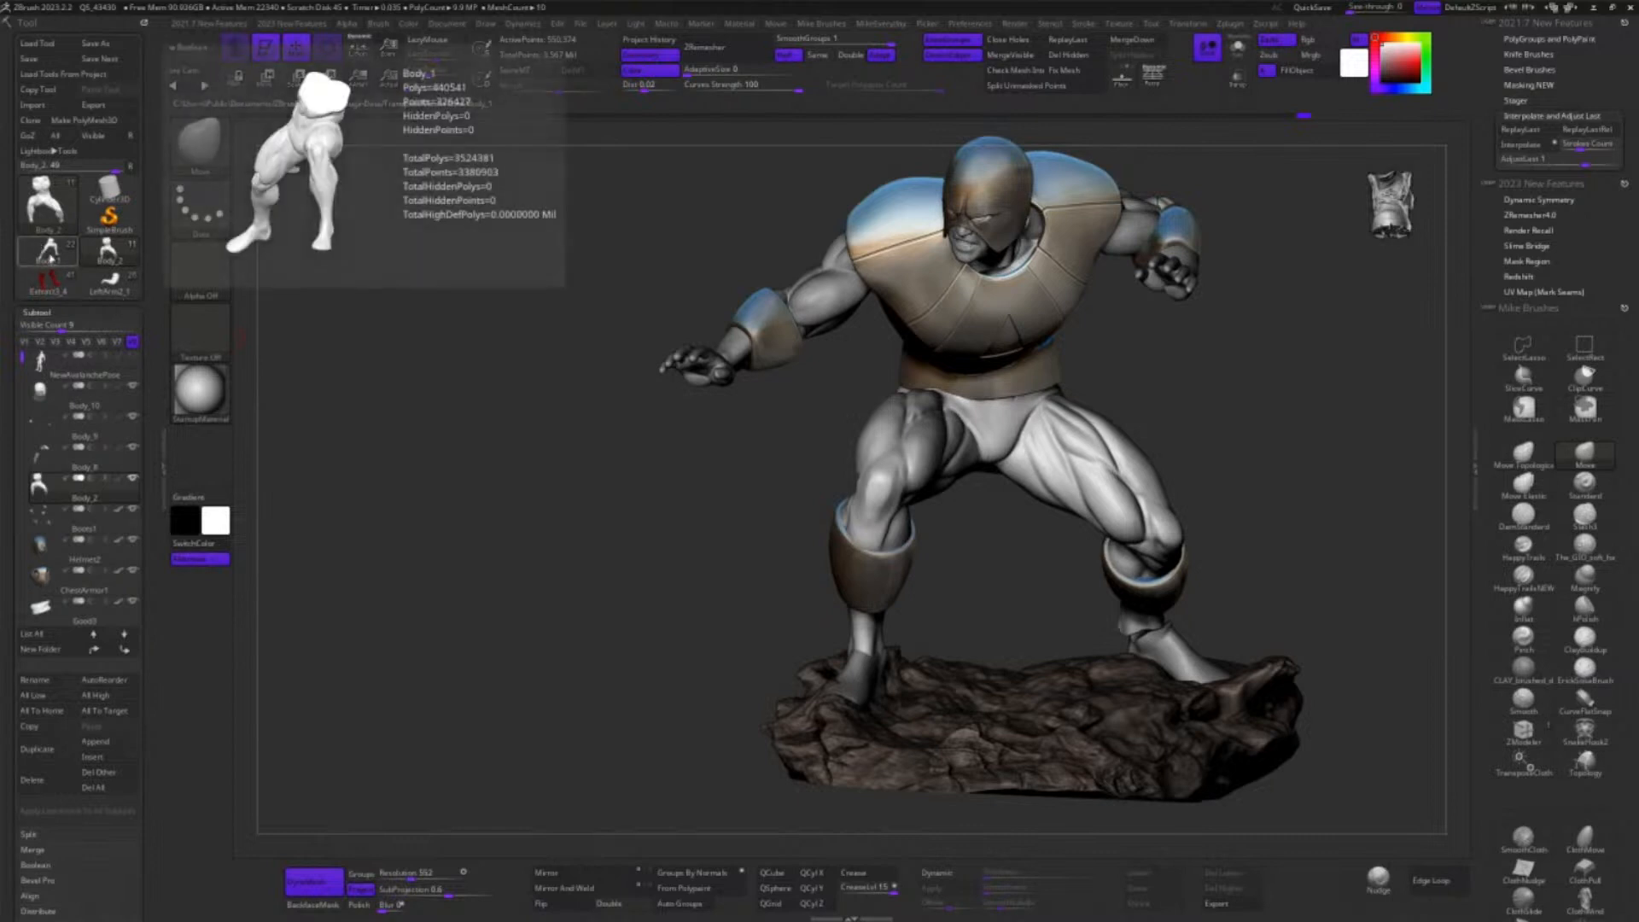
drag(419, 360, 1074, 551)
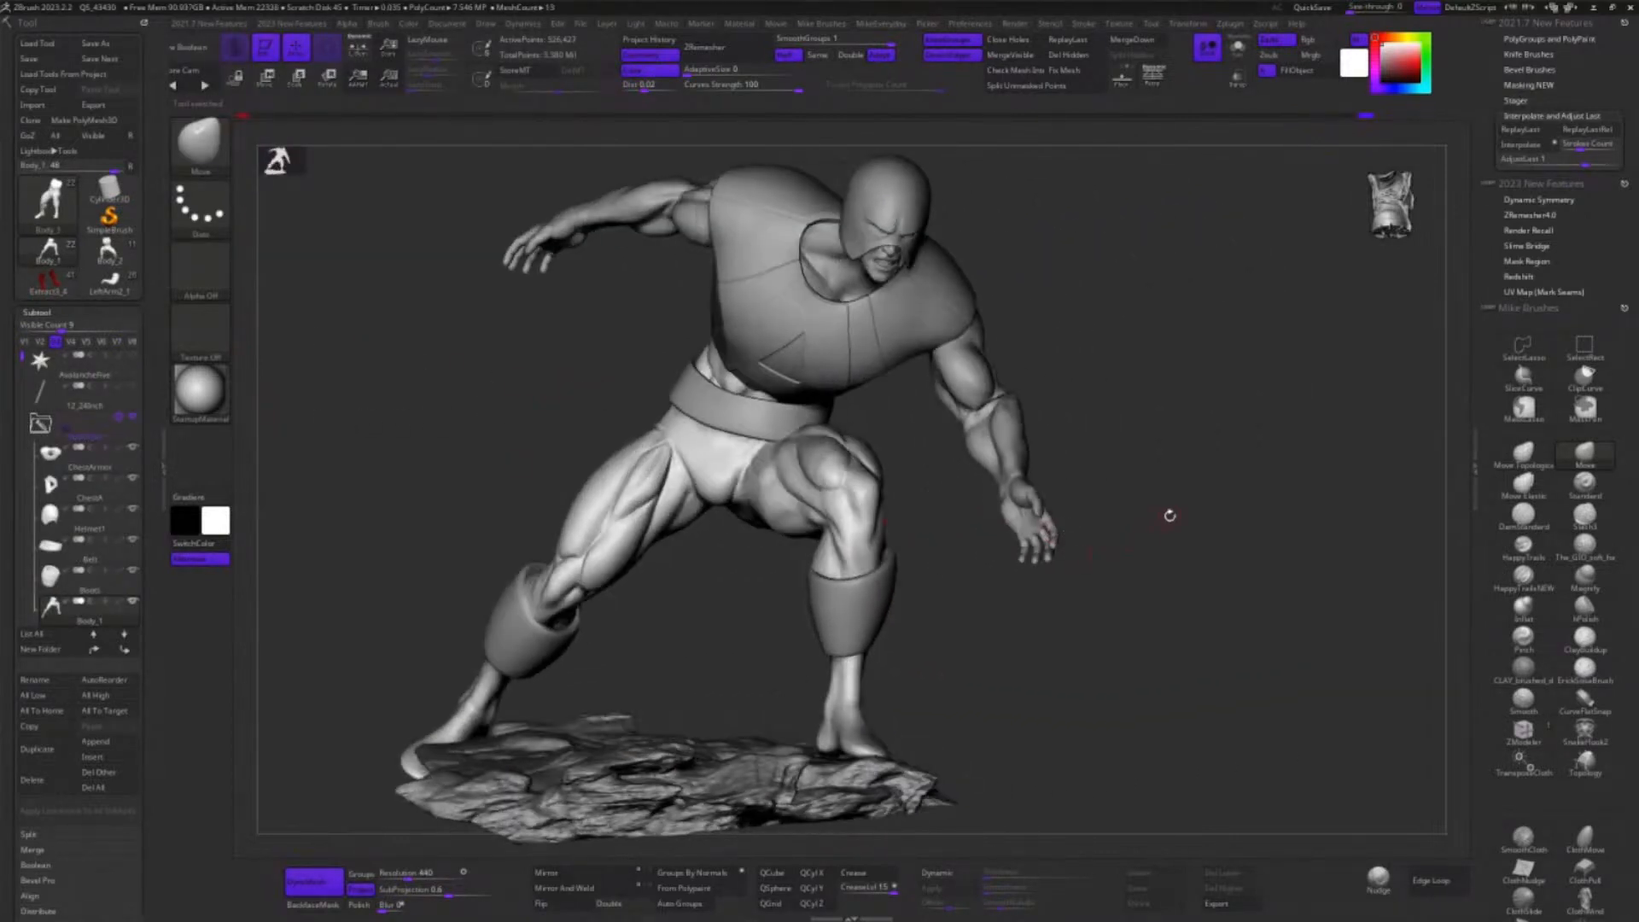
mouse_move(1169, 515)
mouse_down()
mouse_move(1186, 534)
mouse_move(1010, 446)
mouse_move(1002, 464)
mouse_move(940, 475)
mouse_move(880, 465)
mouse_move(1006, 478)
mouse_move(942, 474)
mouse_up()
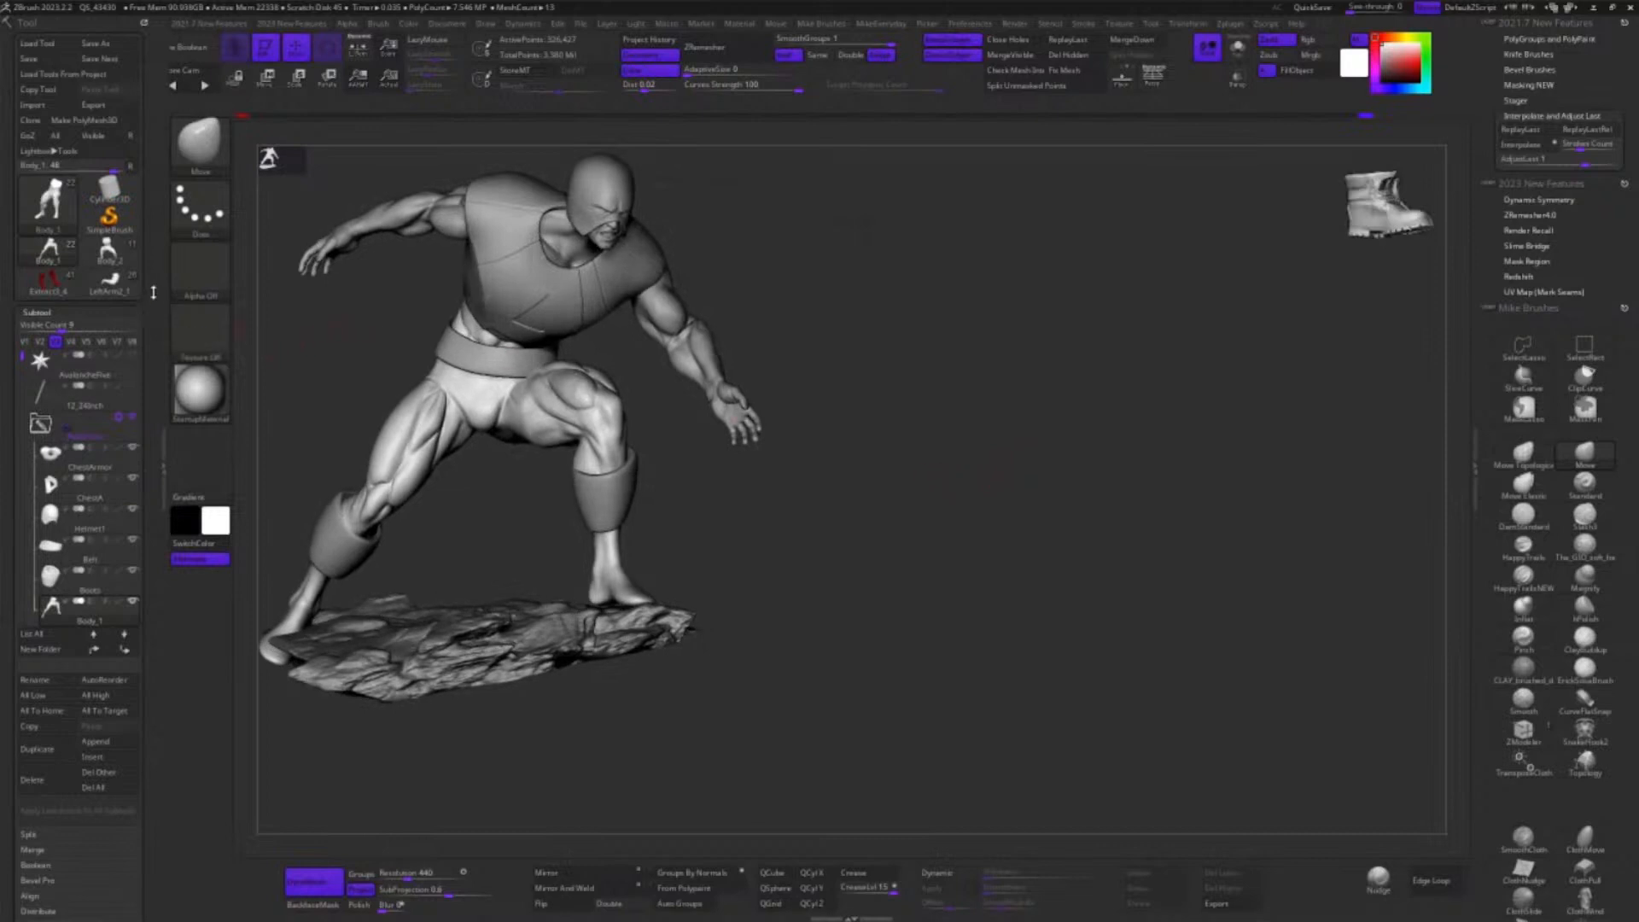
click(124, 255)
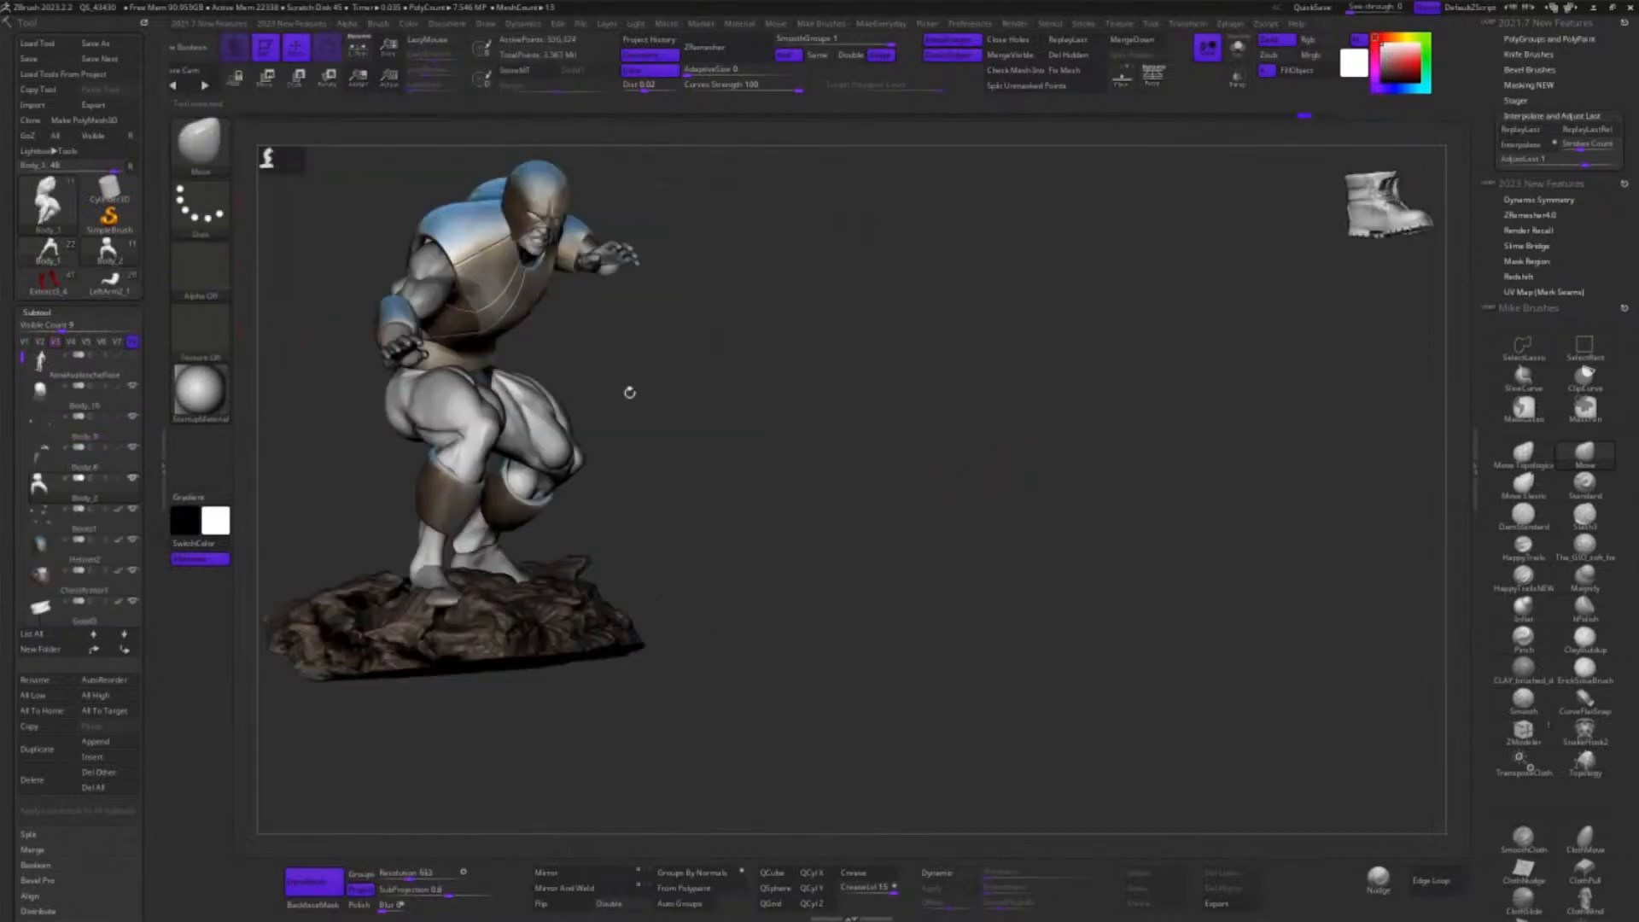
drag(1144, 529, 1081, 548)
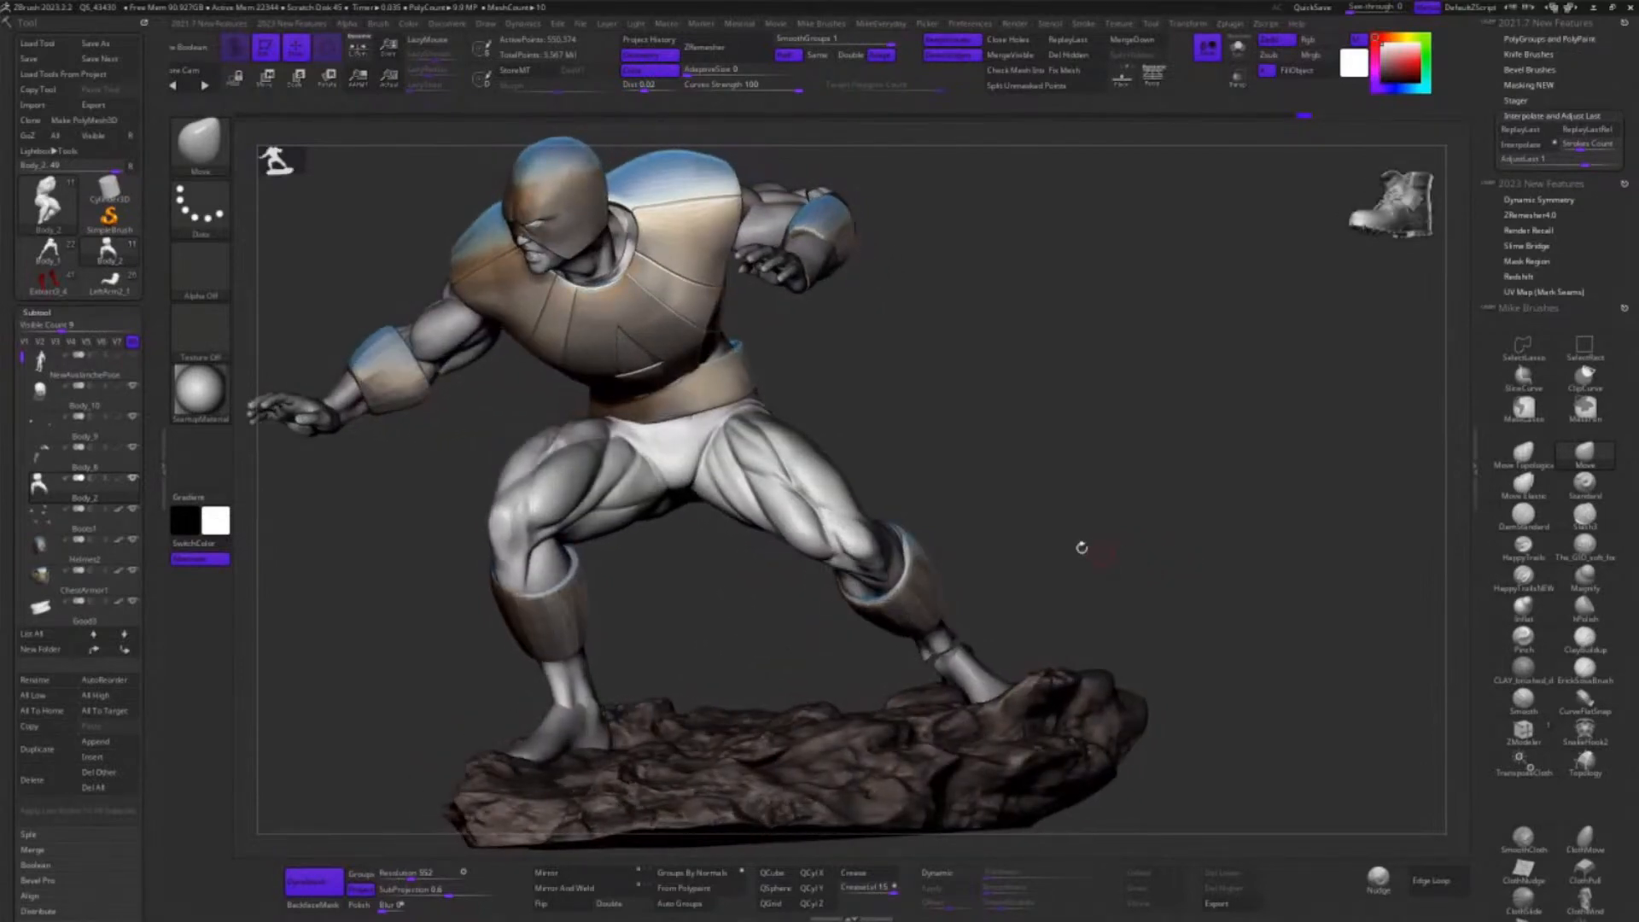
Isolate the Body_2 subtool to inspect its torso and leg anatomy, and bring the full figure back into view
click(1238, 50)
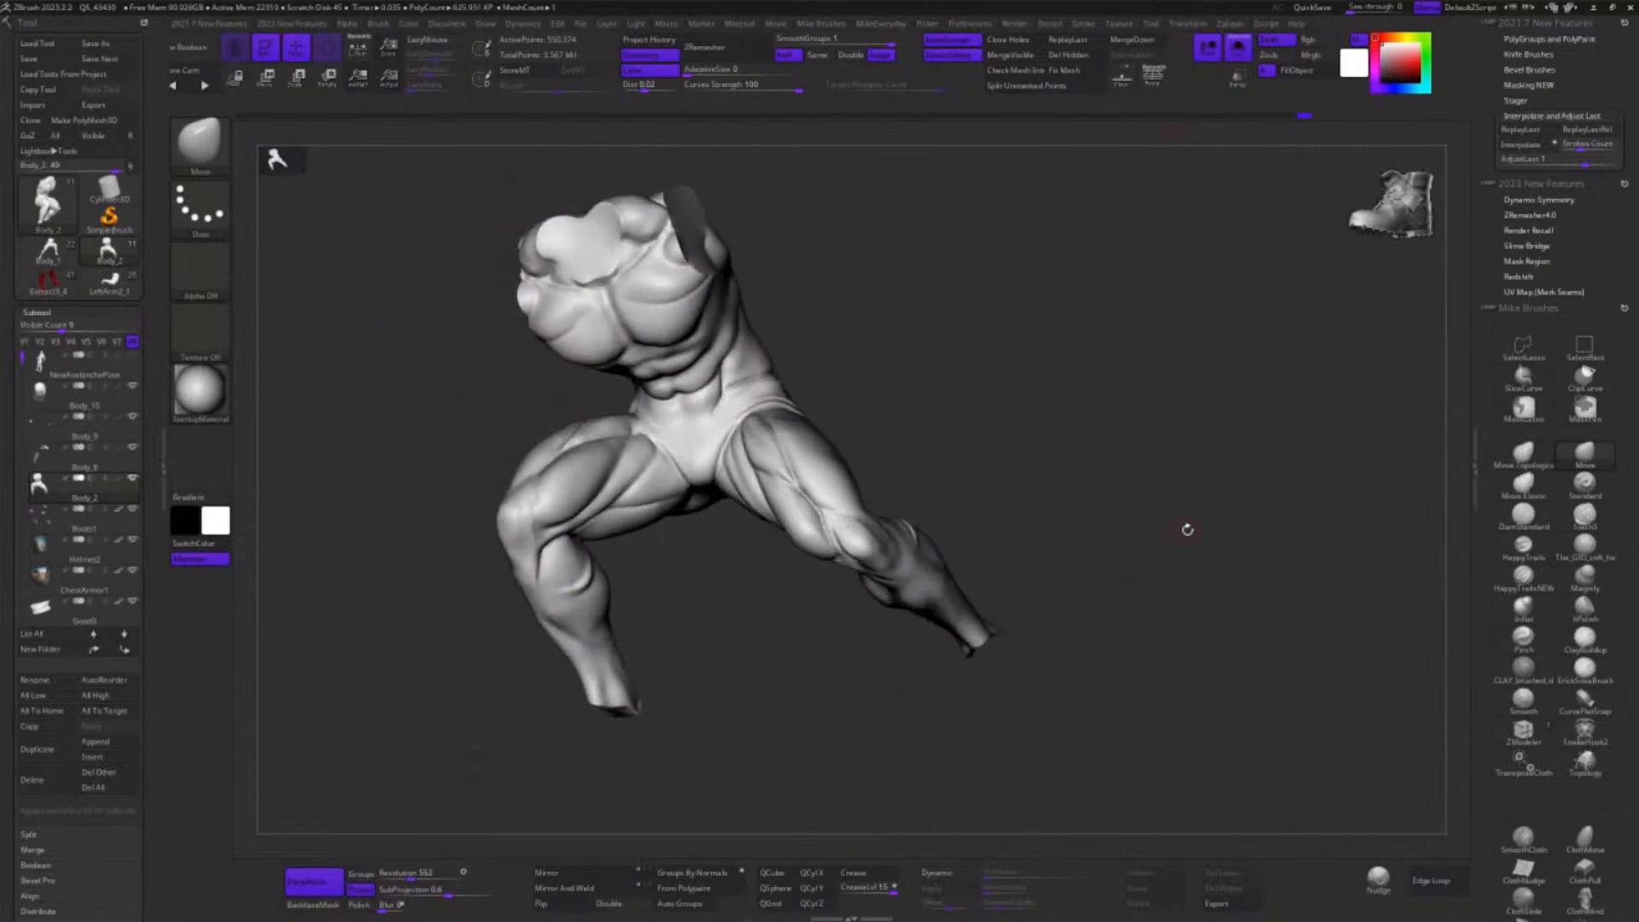
drag(1186, 549, 1109, 505)
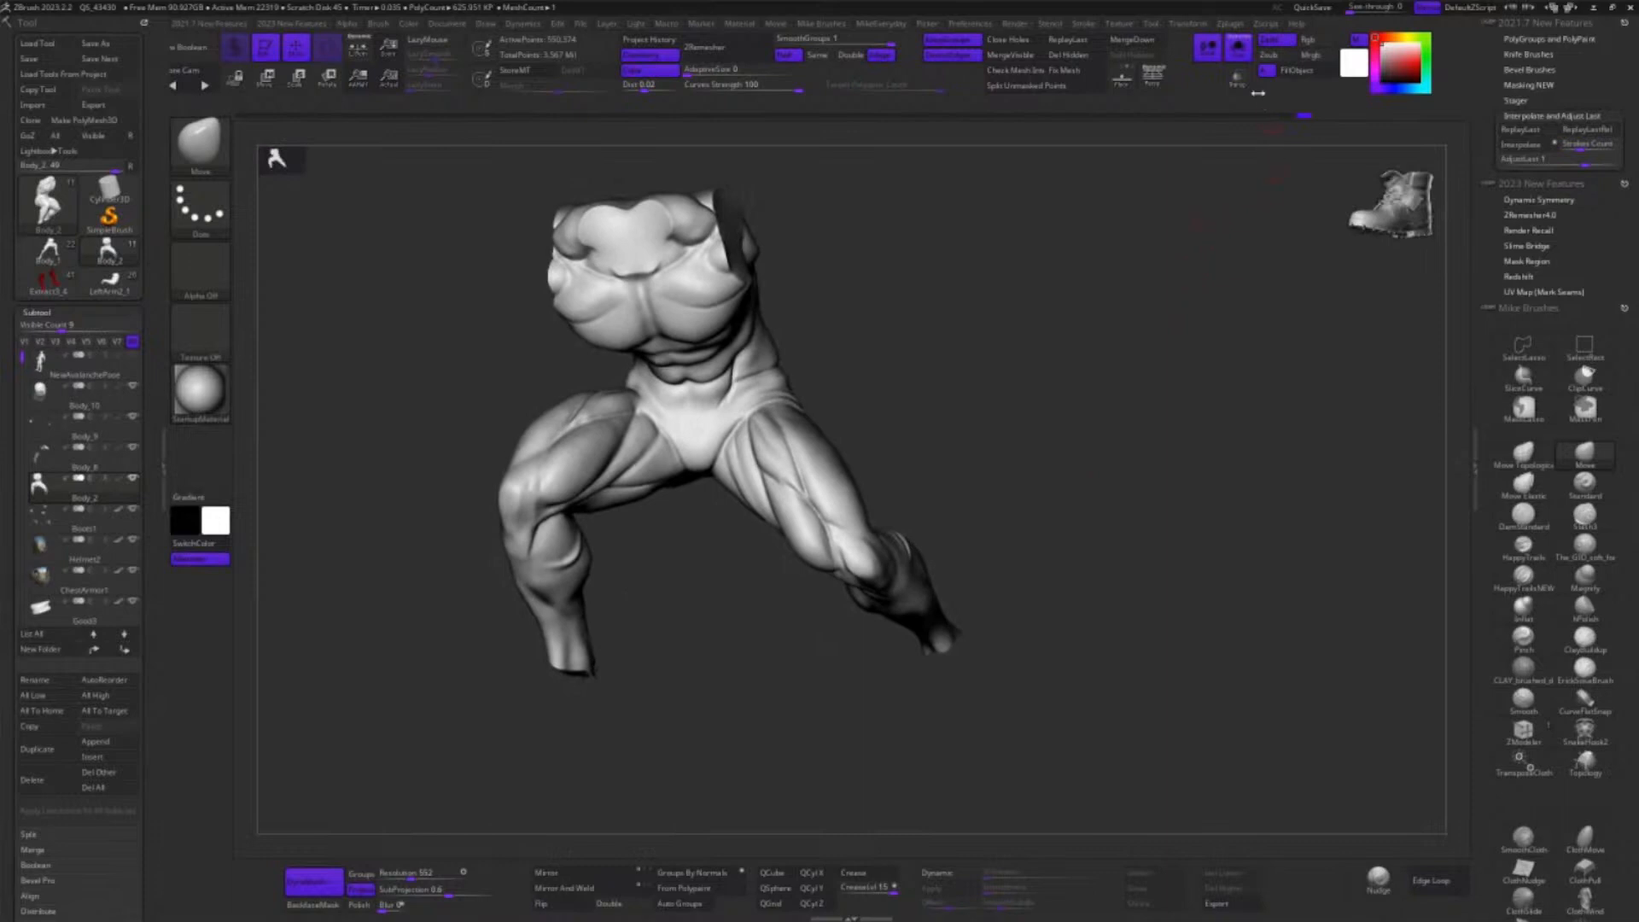
click(1238, 49)
drag(1120, 365, 1123, 439)
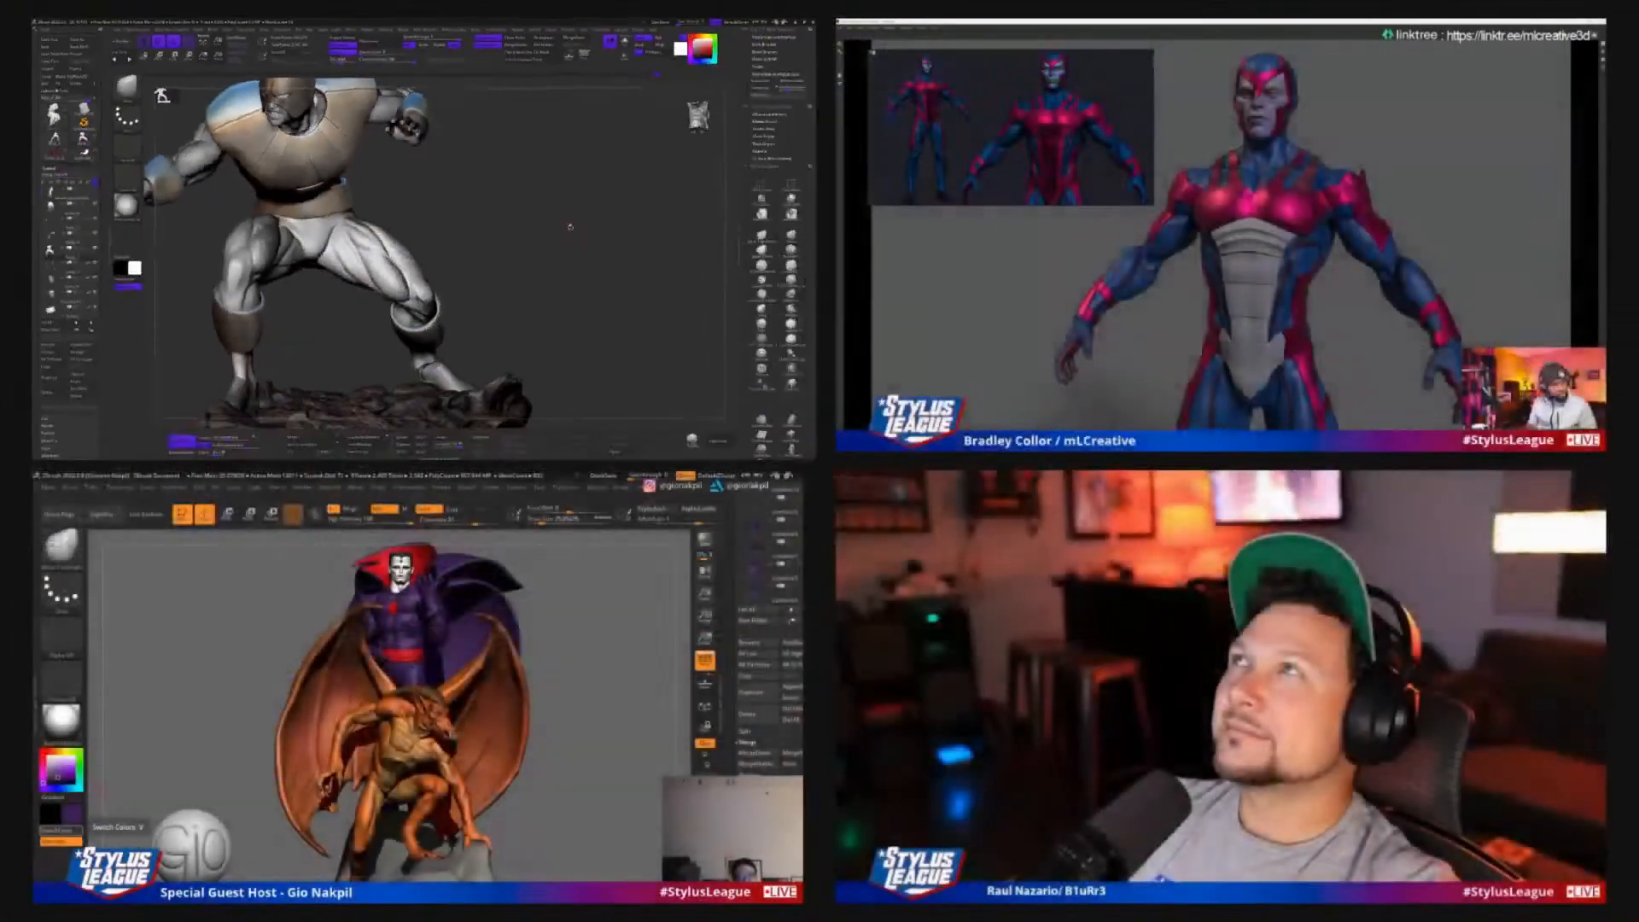
drag(1123, 439, 1124, 439)
drag(561, 225, 613, 240)
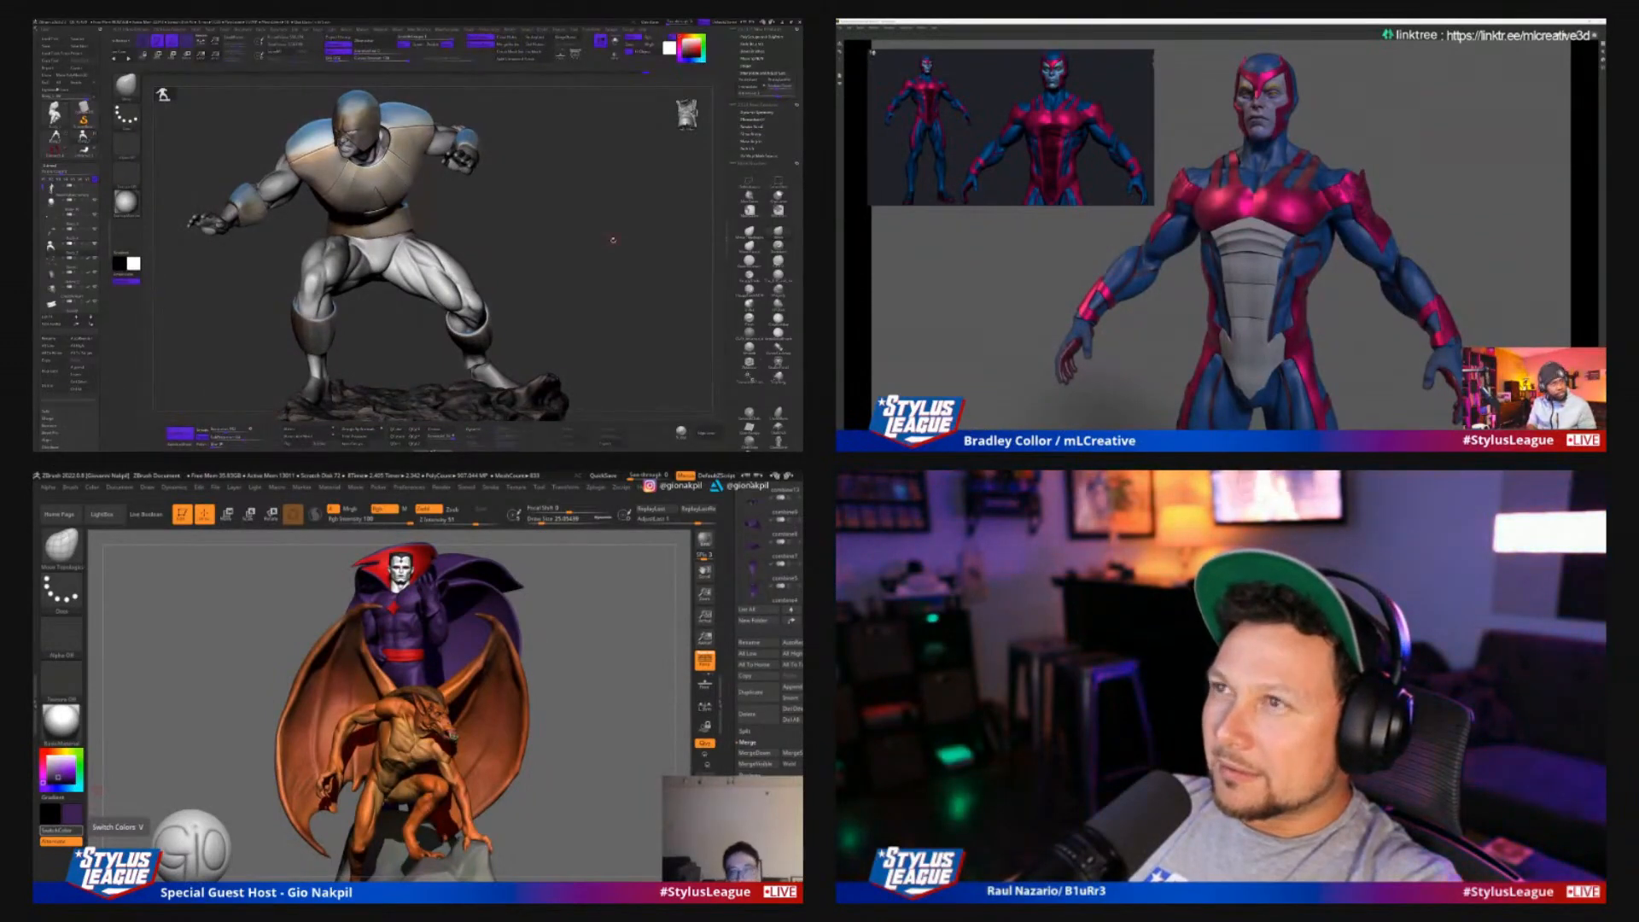
drag(582, 707, 589, 705)
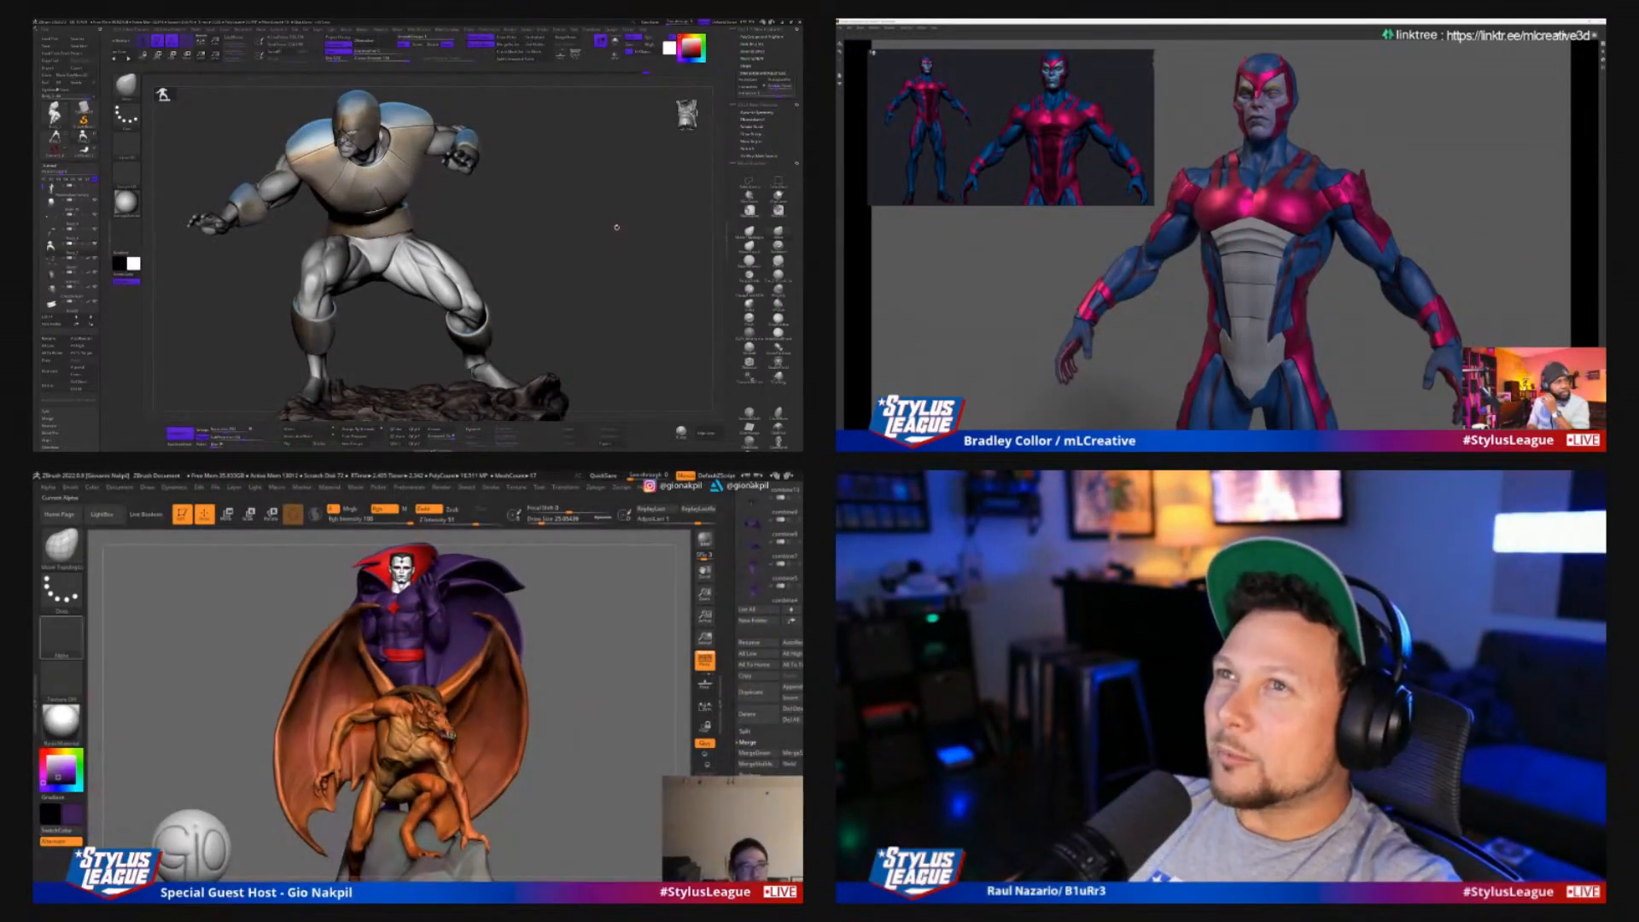
drag(617, 227, 616, 260)
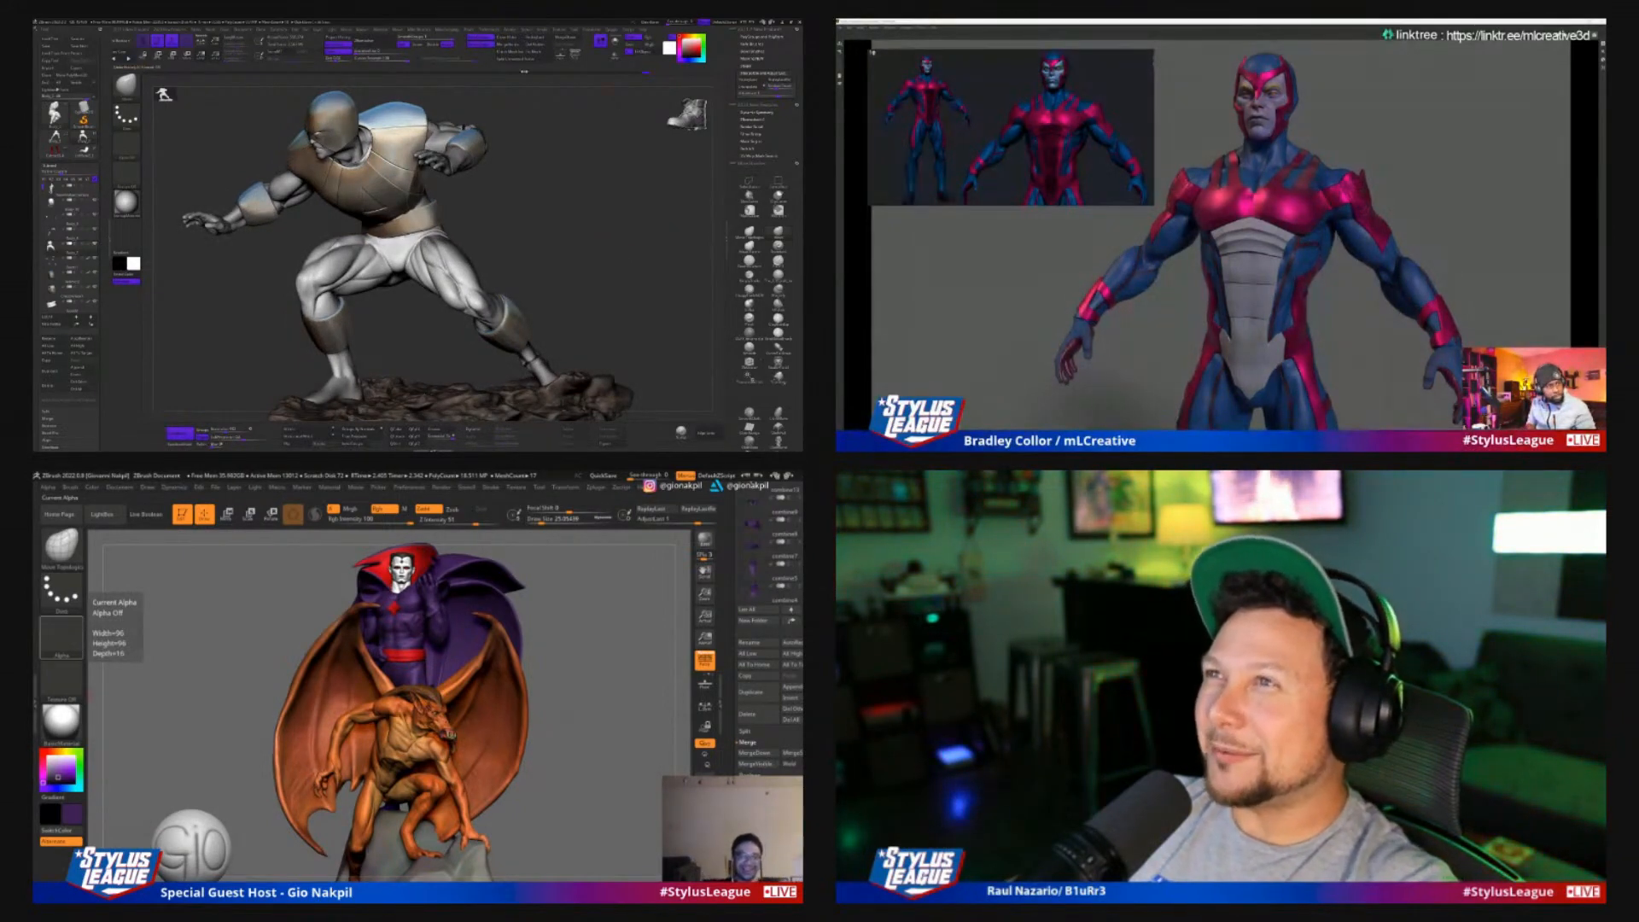
key(super)
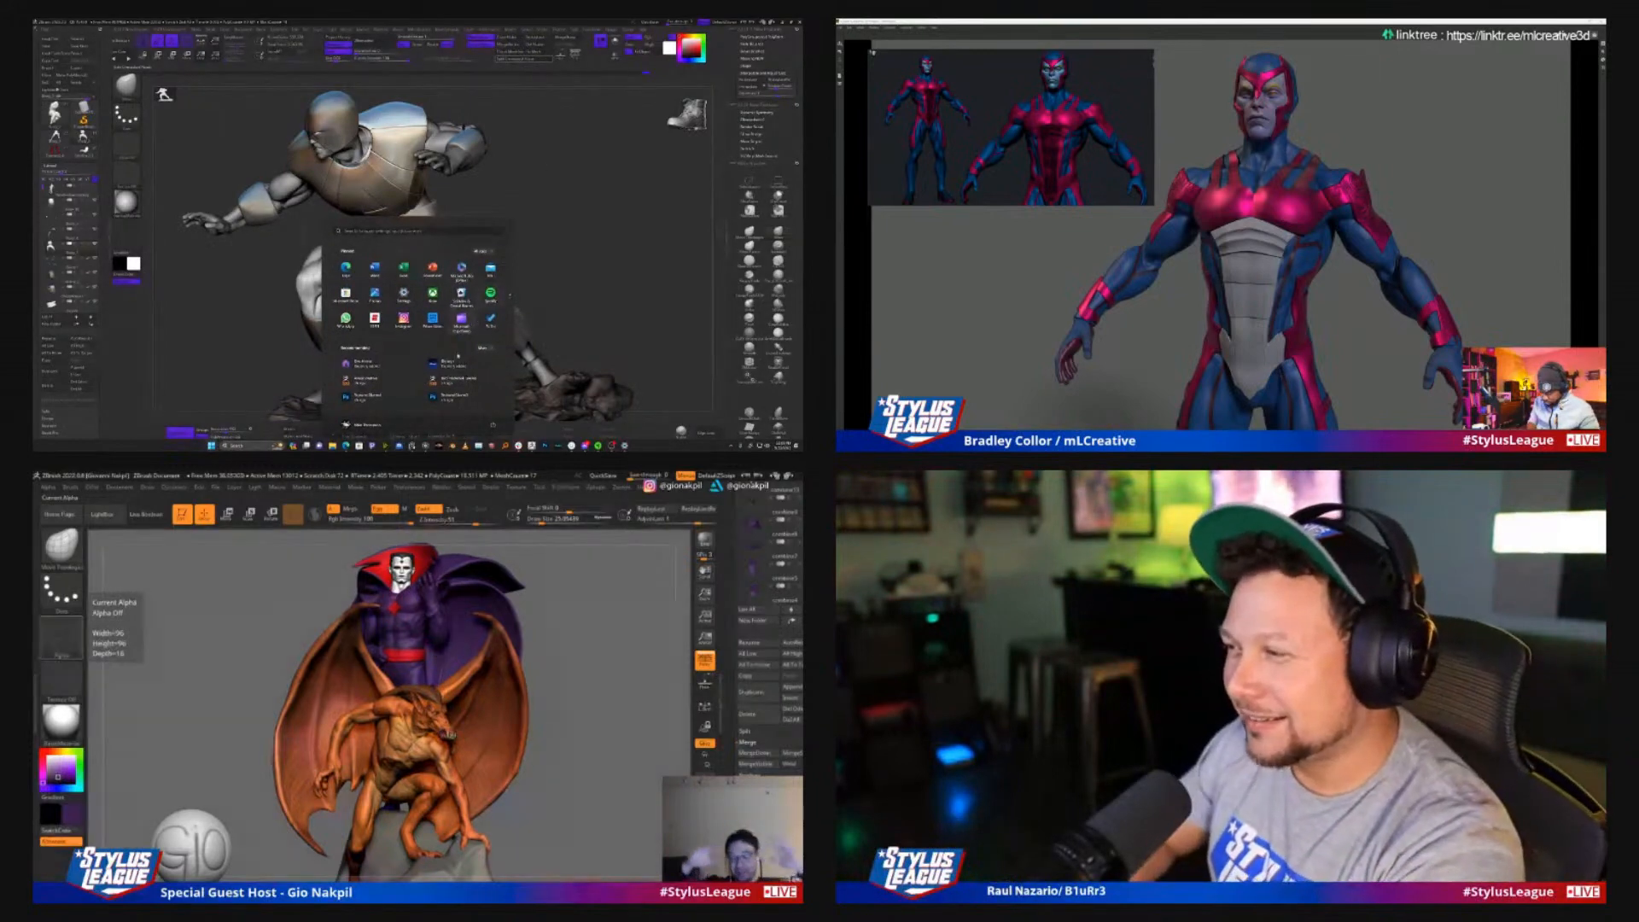
click(348, 443)
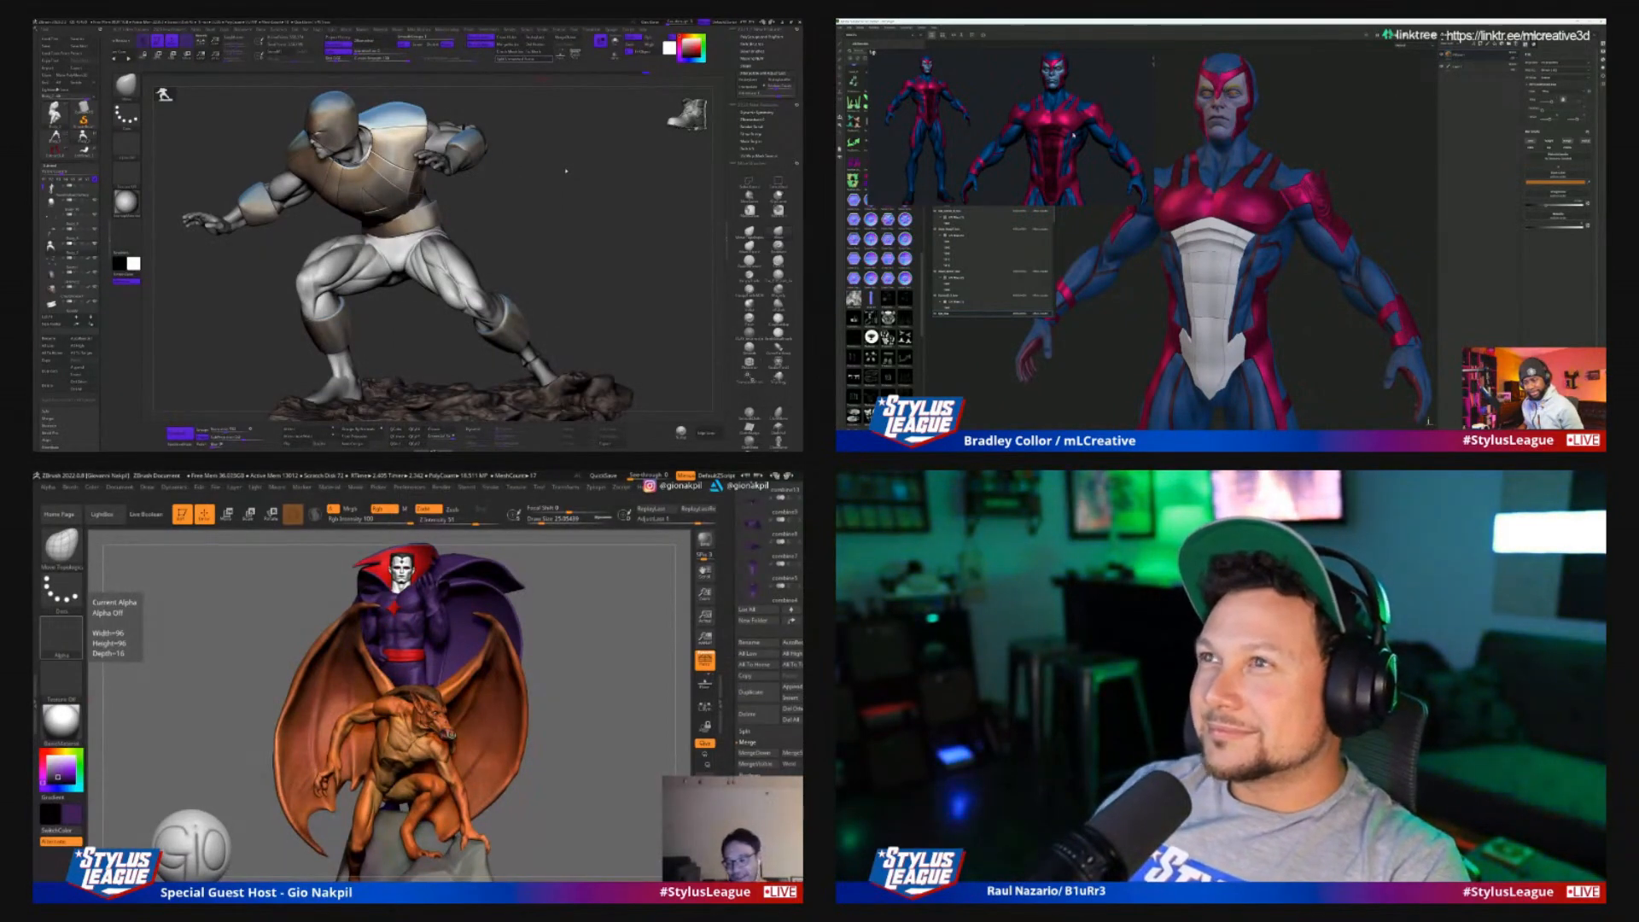
In Substance 3D Painter, move the overlaid character reference image down beside the red and blue figure's torso
right_drag(1093, 135, 1150, 294)
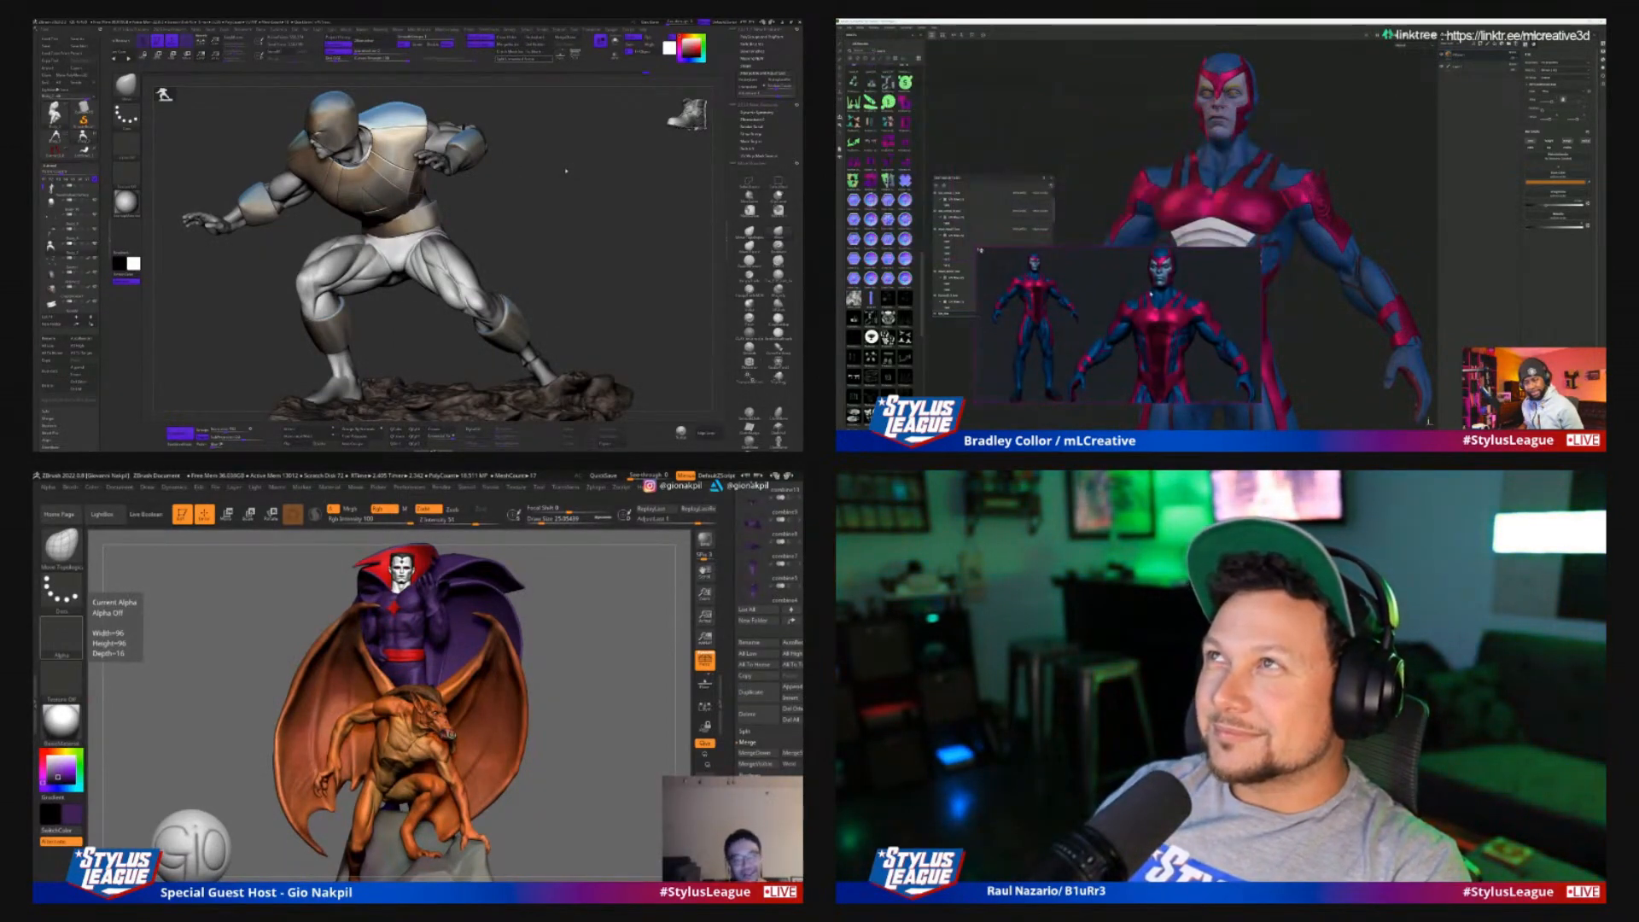
drag(573, 199, 580, 202)
click(841, 27)
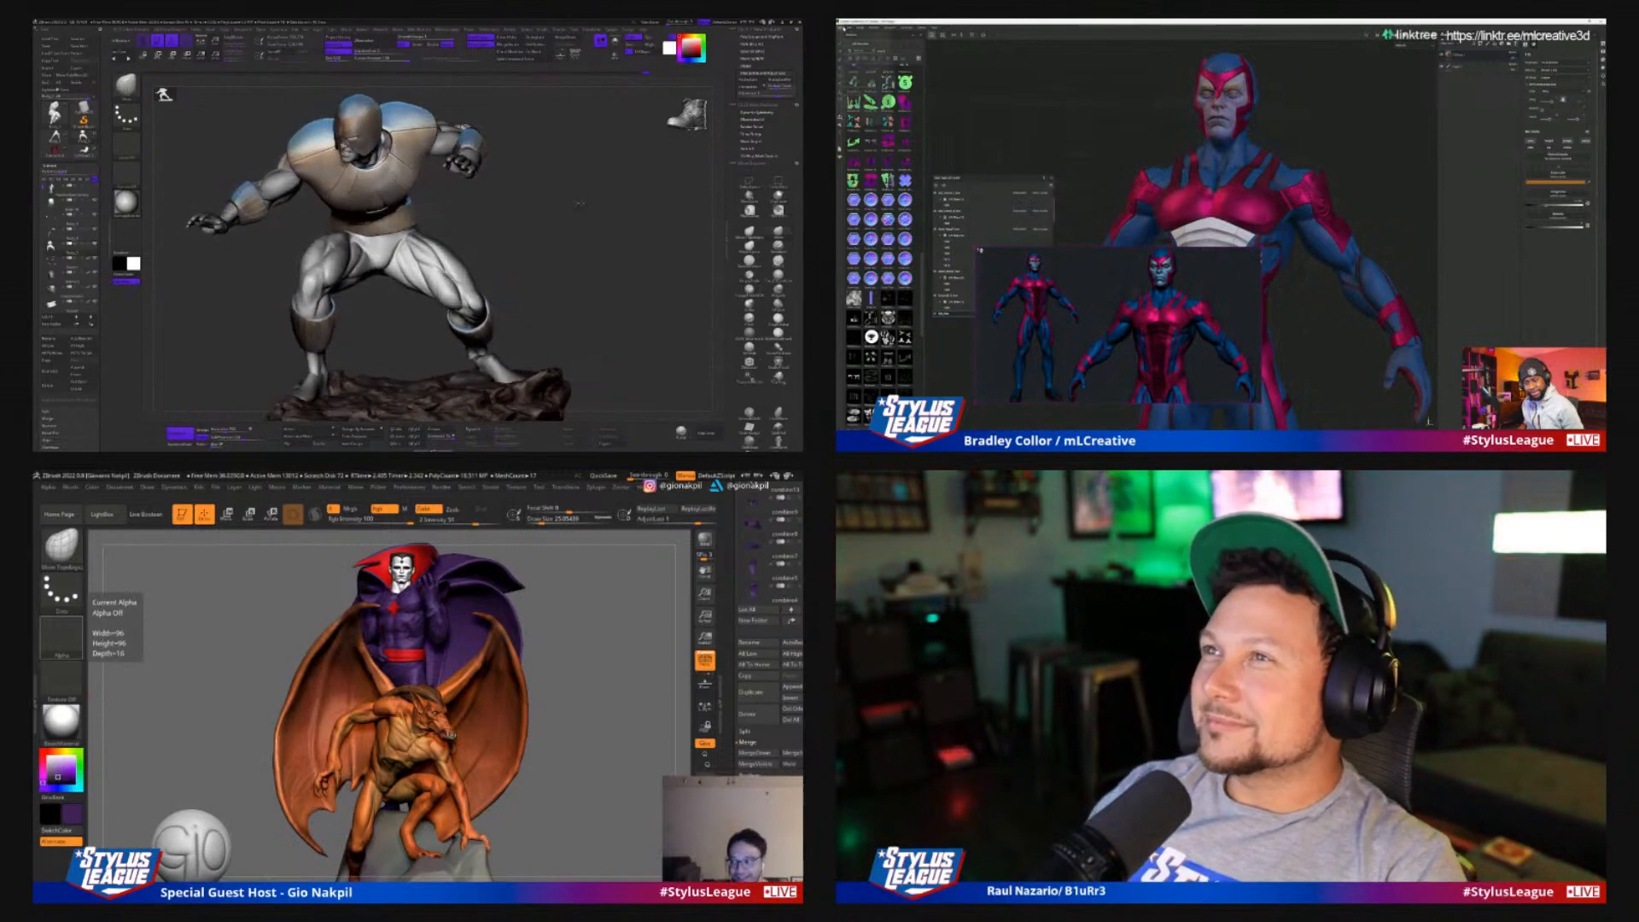
click(860, 70)
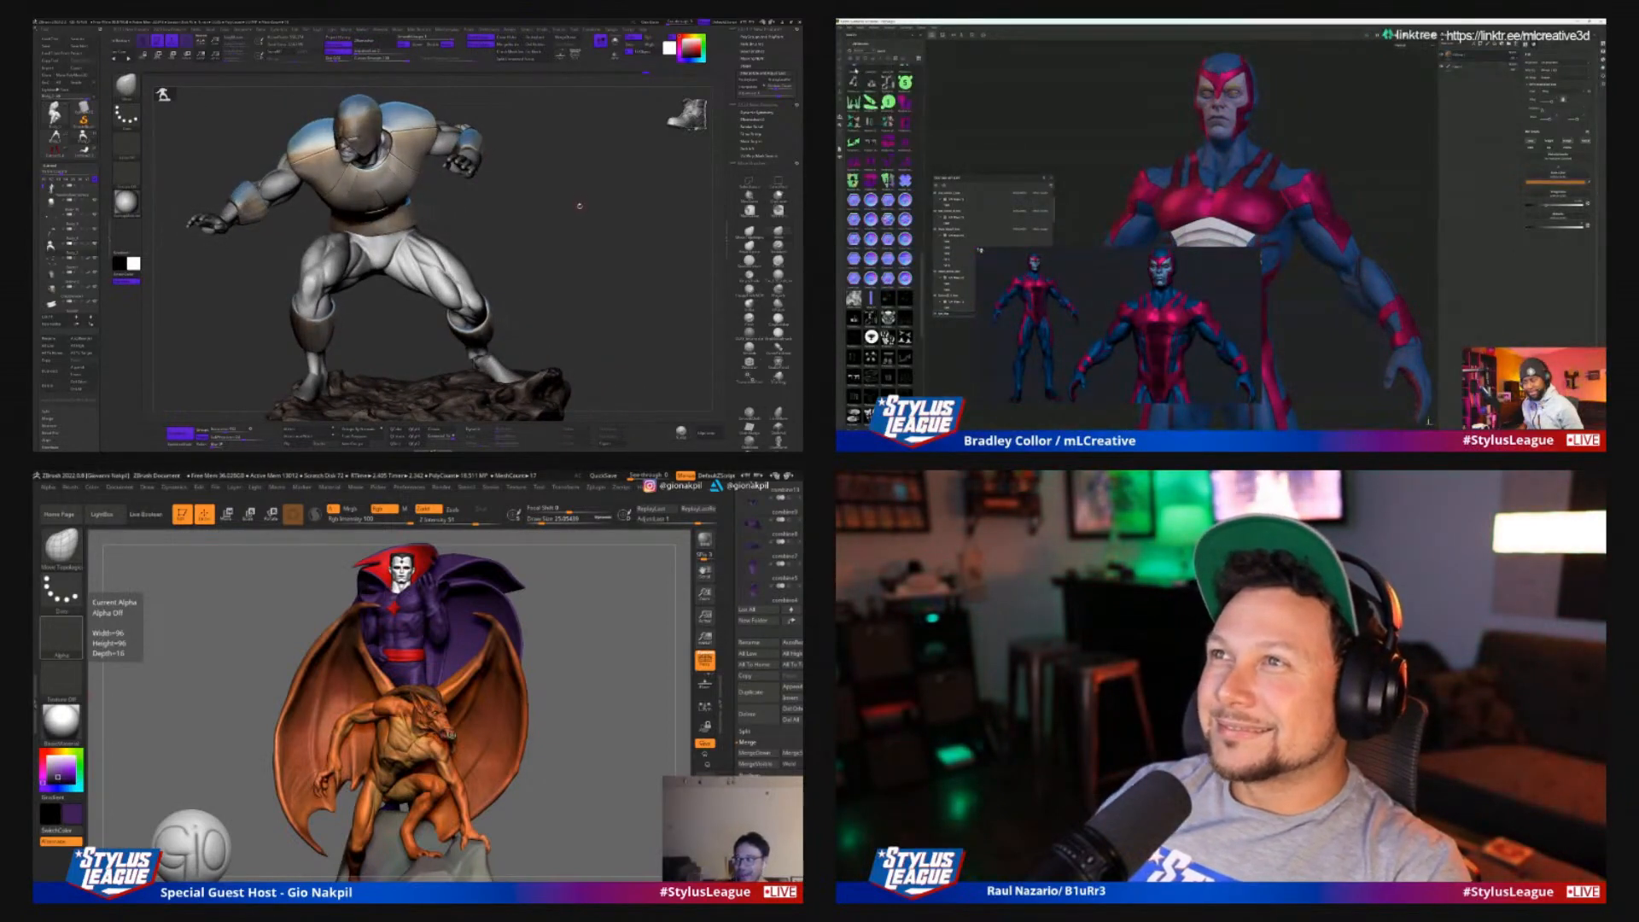
drag(566, 232, 569, 229)
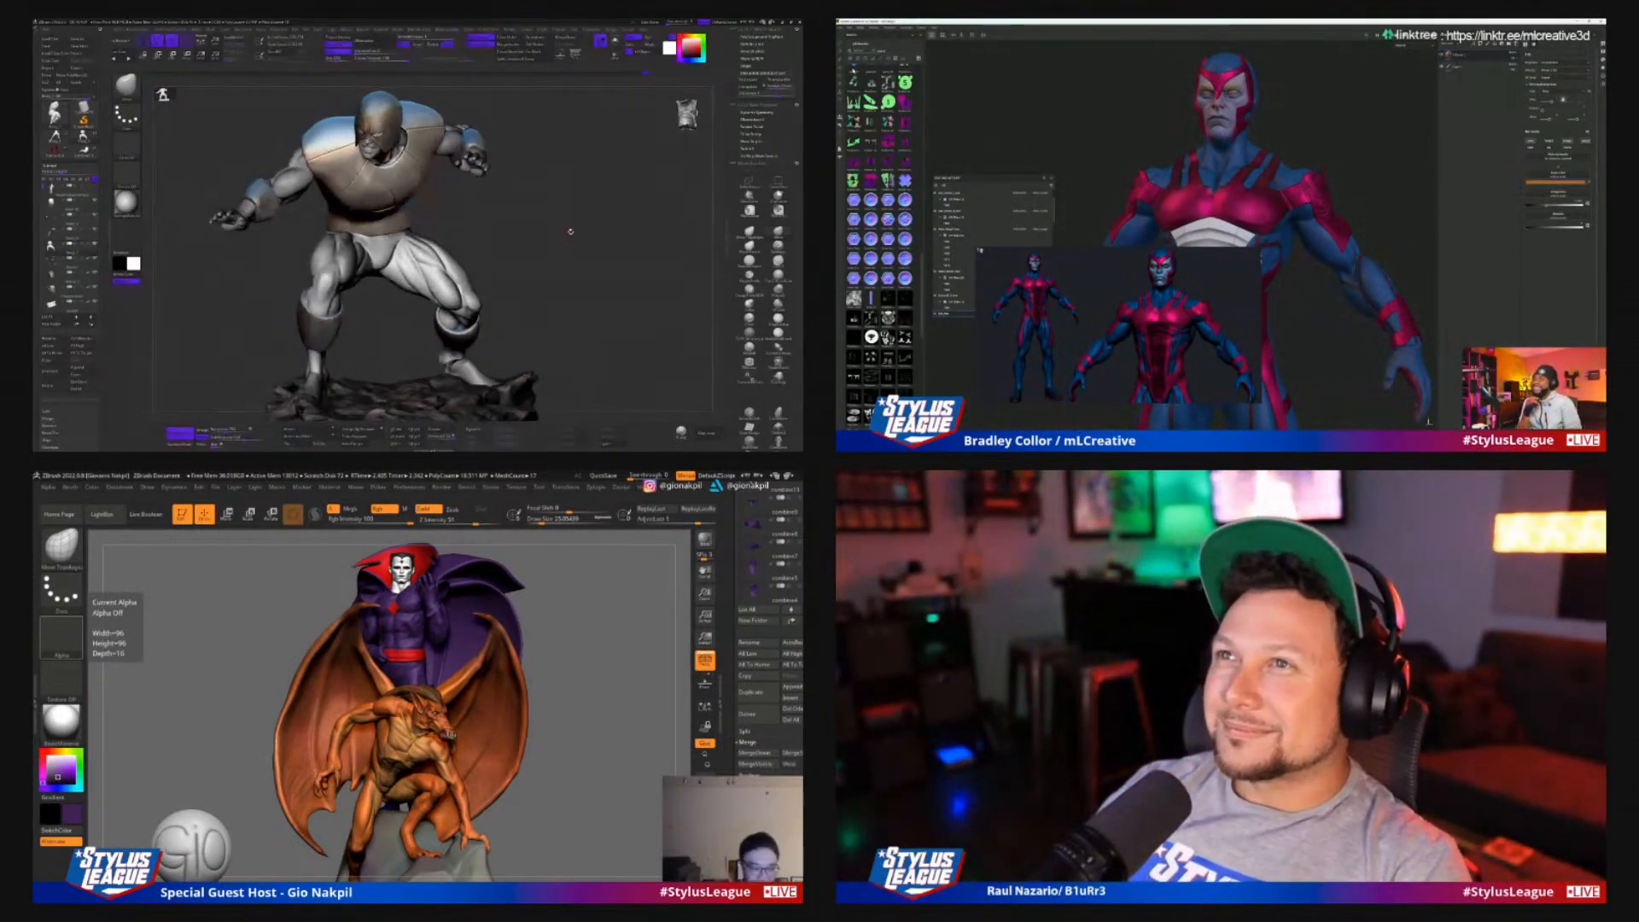